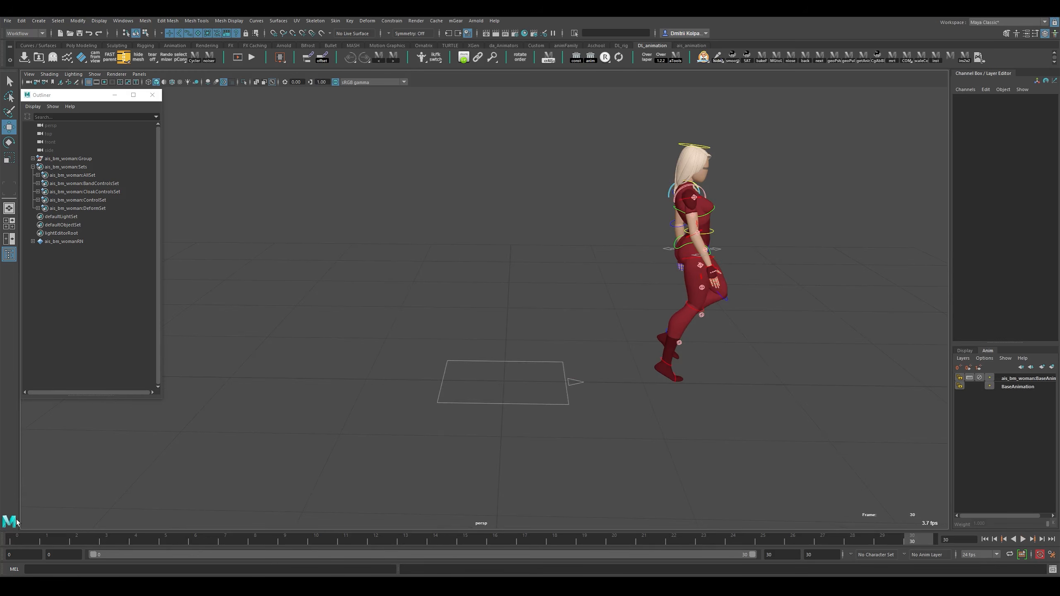
Play the walk animation from frame 0 to frame 30 to examine the character's travel relative to the Main ground control.
{"action": "key", "text": "alt+shift+v"}
{"action": "middle_click_drag", "start_coordinate": [594, 309], "coordinate": [564, 308], "text": "alt"}
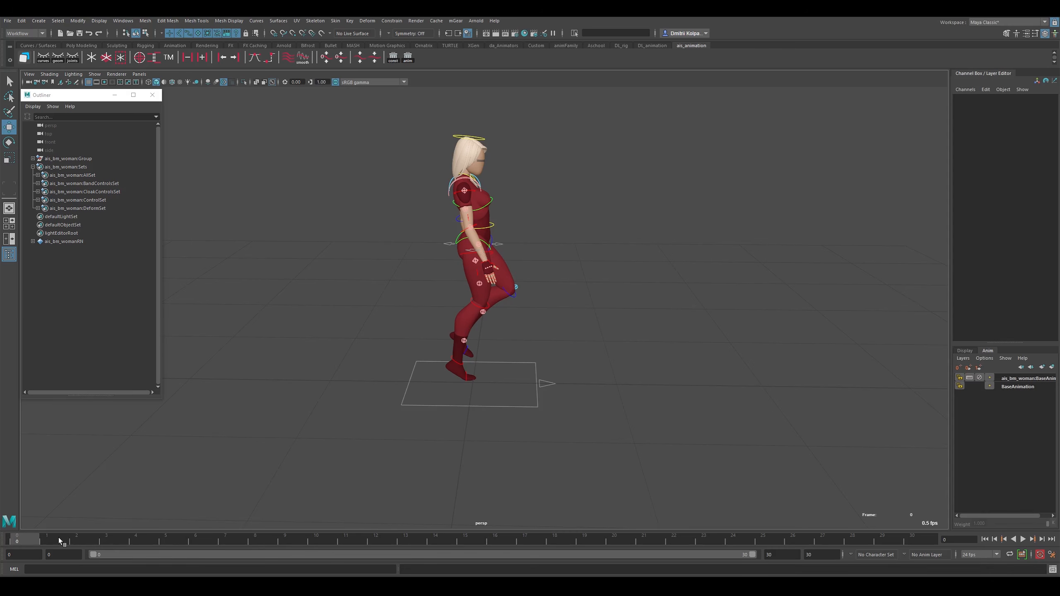
{"action": "key", "text": "alt+v"}
{"action": "key", "text": "alt+v"}
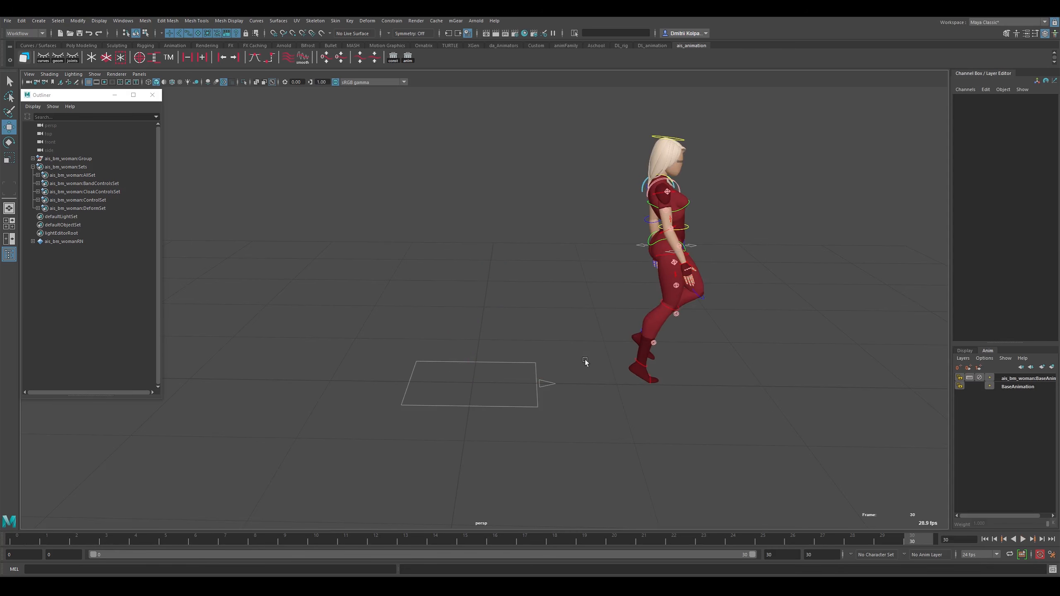
Try to move the Main ground control forward about 131 units to sit beneath the character at frame 30.
{"action": "left_click", "coordinate": [558, 382]}
{"action": "left_click_drag", "start_coordinate": [550, 385], "coordinate": [740, 398]}
{"action": "key", "text": "ctrl+z"}
At frame 0, reParent the RootX_M hip control to a world-space locator with reParent Light.
{"action": "left_click", "coordinate": [19, 543]}
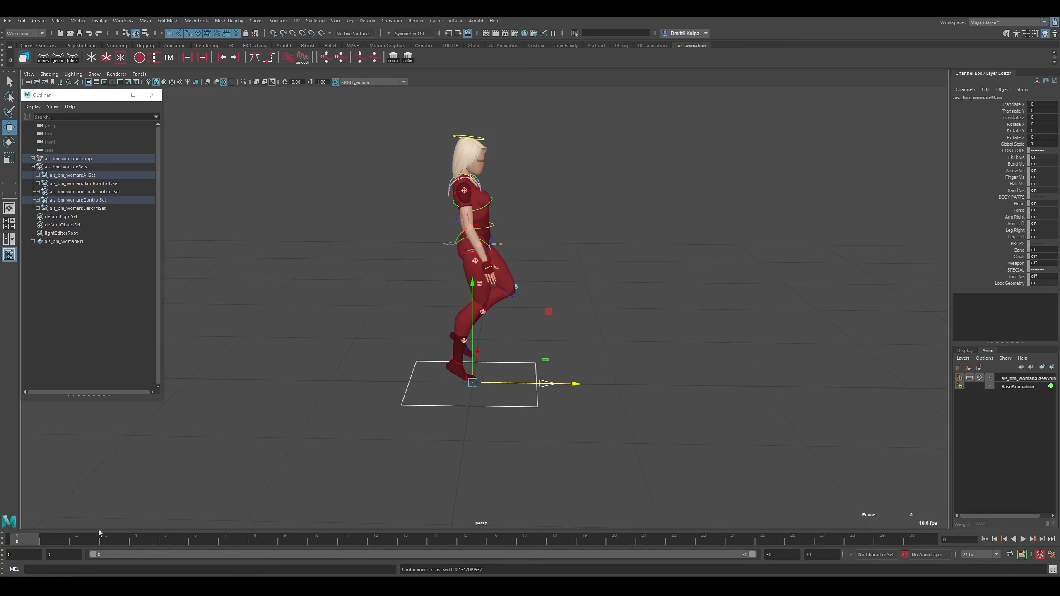
{"action": "left_click", "coordinate": [498, 244]}
{"action": "left_click", "coordinate": [155, 58]}
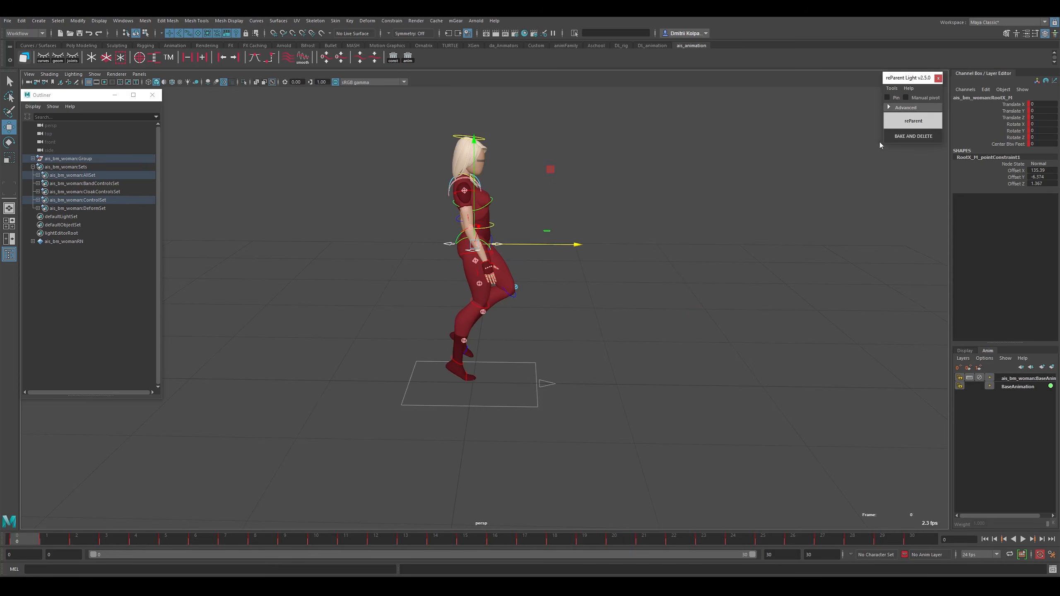
{"action": "left_click", "coordinate": [919, 121]}
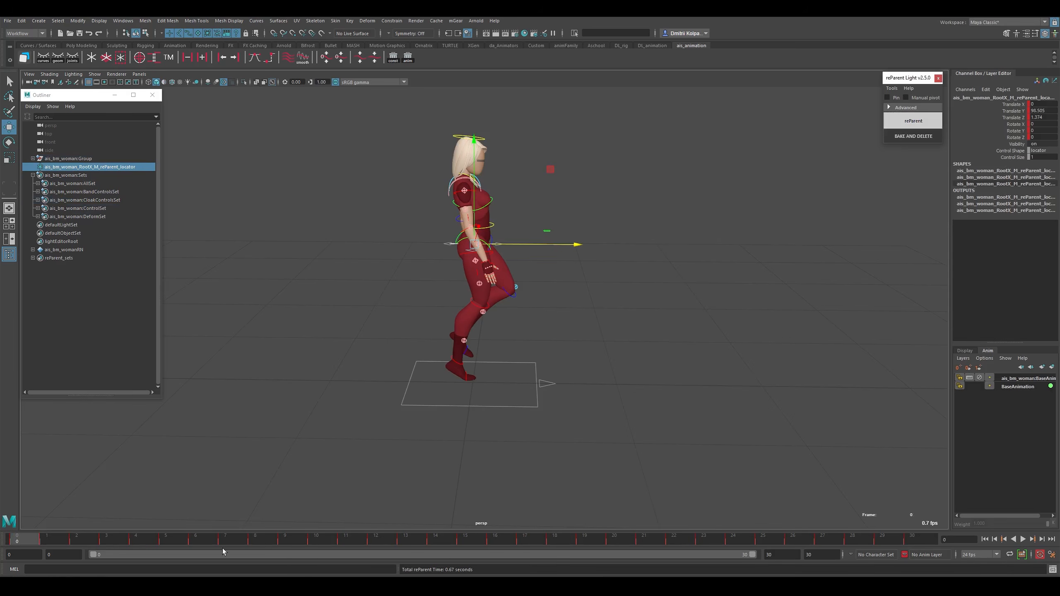
Play the animation, try moving the Main control forward to Translate Z 128.789 beneath the character, and undo the move.
{"action": "key", "text": "alt+v"}
{"action": "key", "text": "alt+v"}
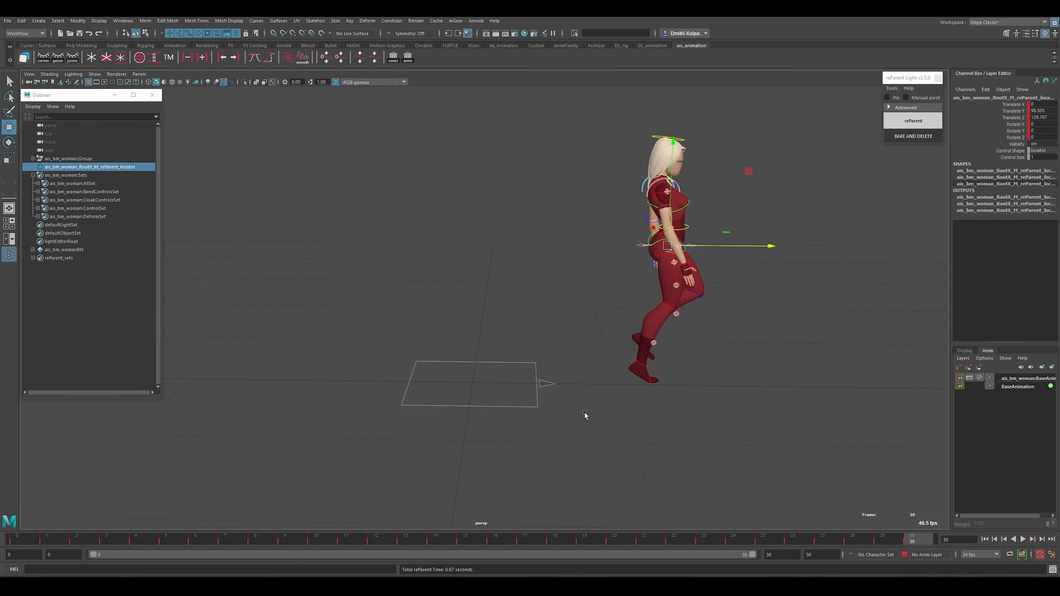
{"action": "left_click_drag", "start_coordinate": [522, 381], "coordinate": [702, 389]}
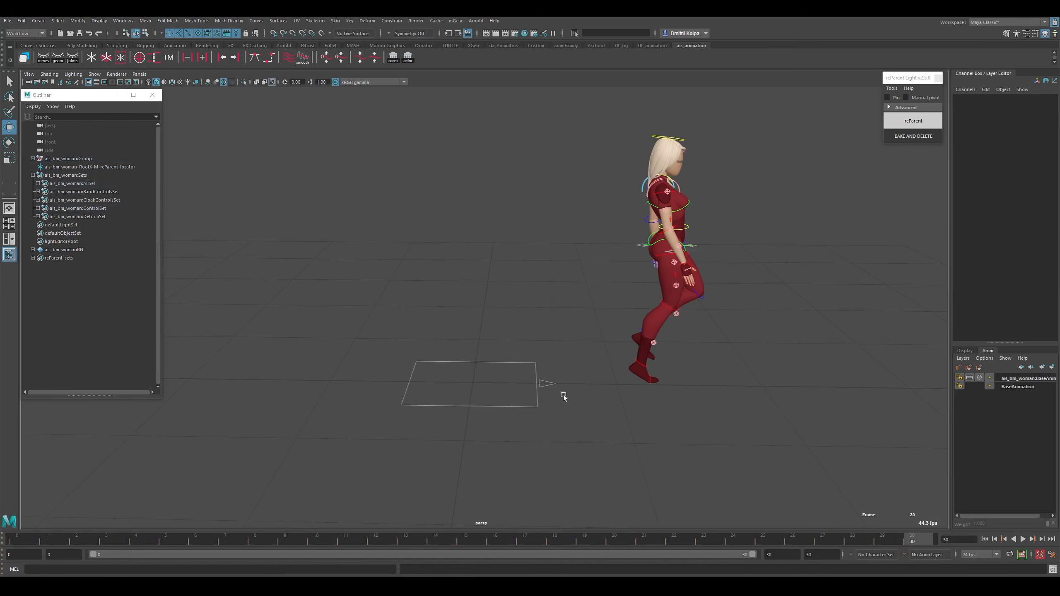
{"action": "left_click", "coordinate": [541, 384]}
{"action": "left_click_drag", "start_coordinate": [544, 383], "coordinate": [731, 386]}
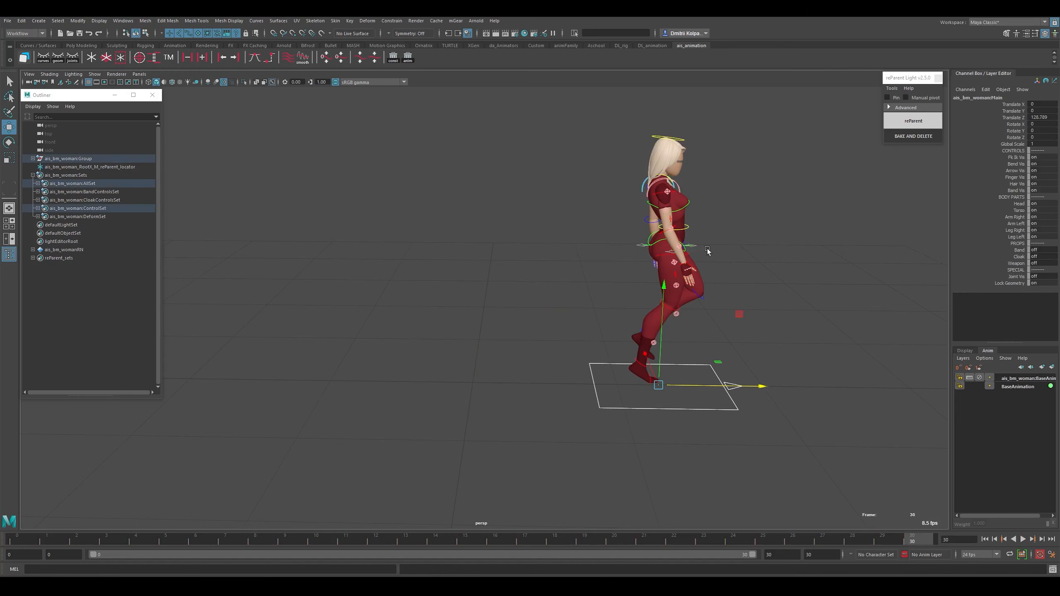
{"action": "left_click", "coordinate": [642, 250]}
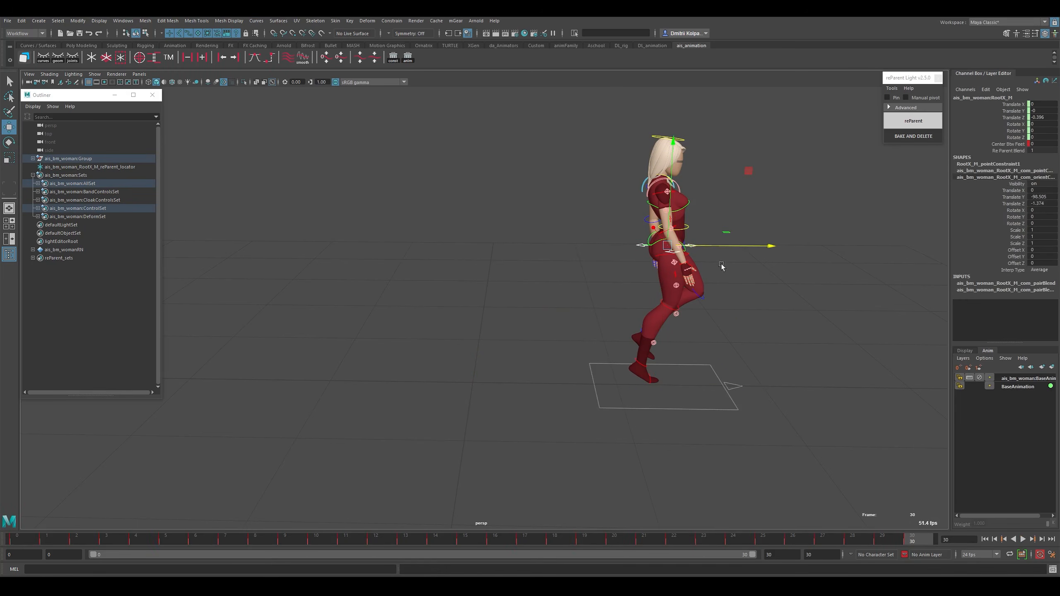
{"action": "key", "text": "ctrl+z"}
{"action": "key", "text": "ctrl+z"}
{"action": "key", "text": "ctrl+z"}
{"action": "key", "text": "ctrl+z"}
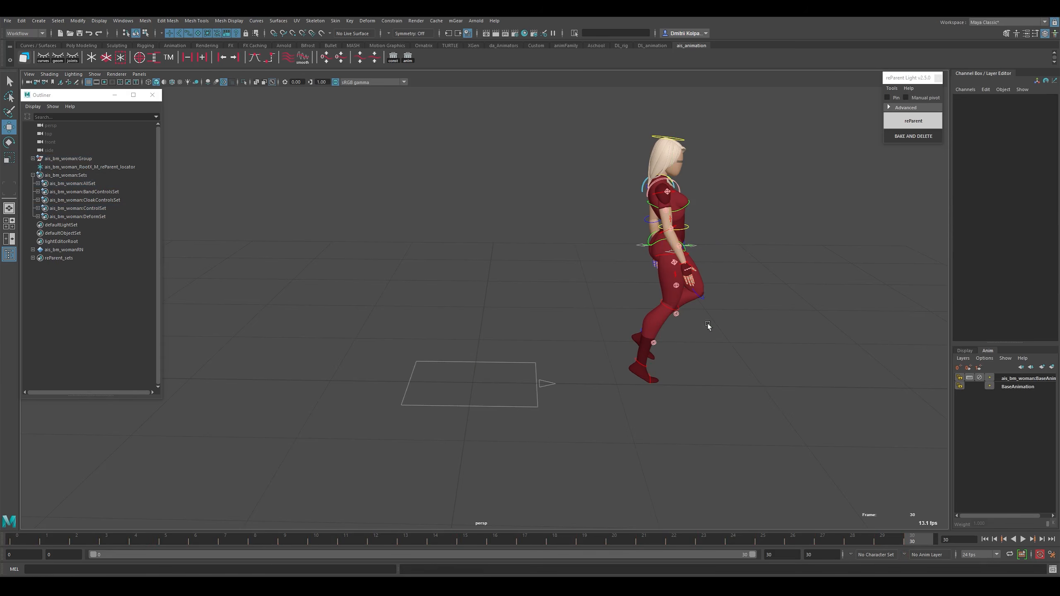
Set the RootX_M reParent locator's Control Size to 3.9 and return to frame 0 with the locator selected.
{"action": "left_click", "coordinate": [100, 168]}
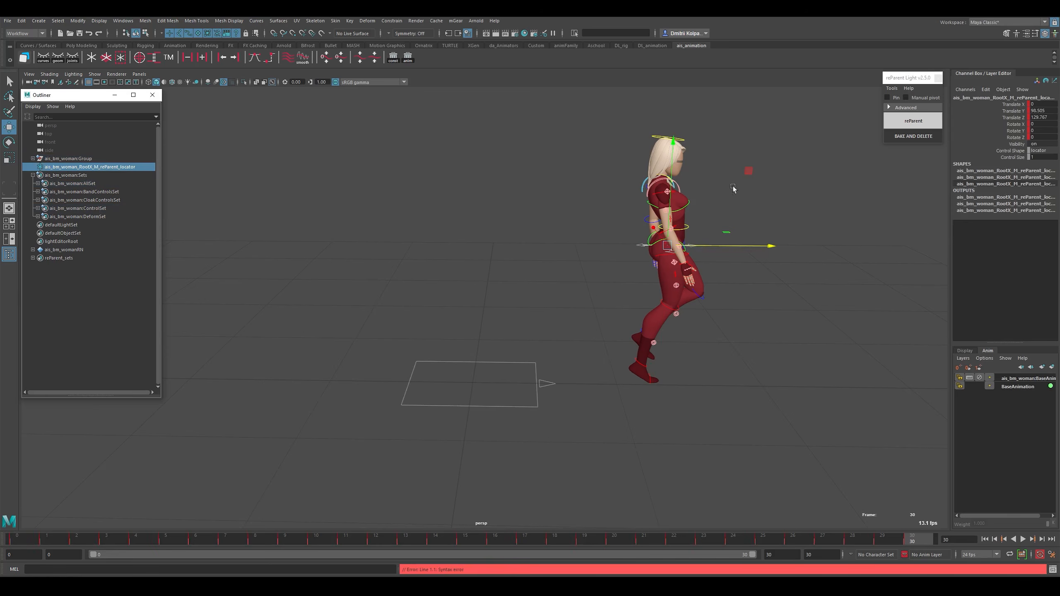
{"action": "left_click", "coordinate": [1009, 157]}
{"action": "middle_click_drag", "start_coordinate": [672, 288], "coordinate": [681, 299]}
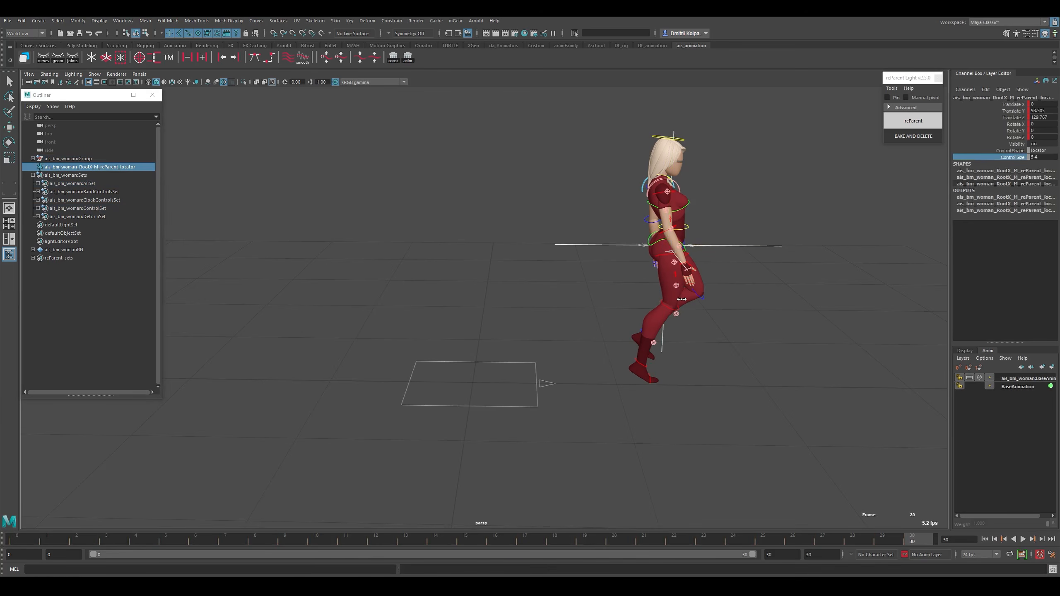
{"action": "left_click", "coordinate": [19, 542]}
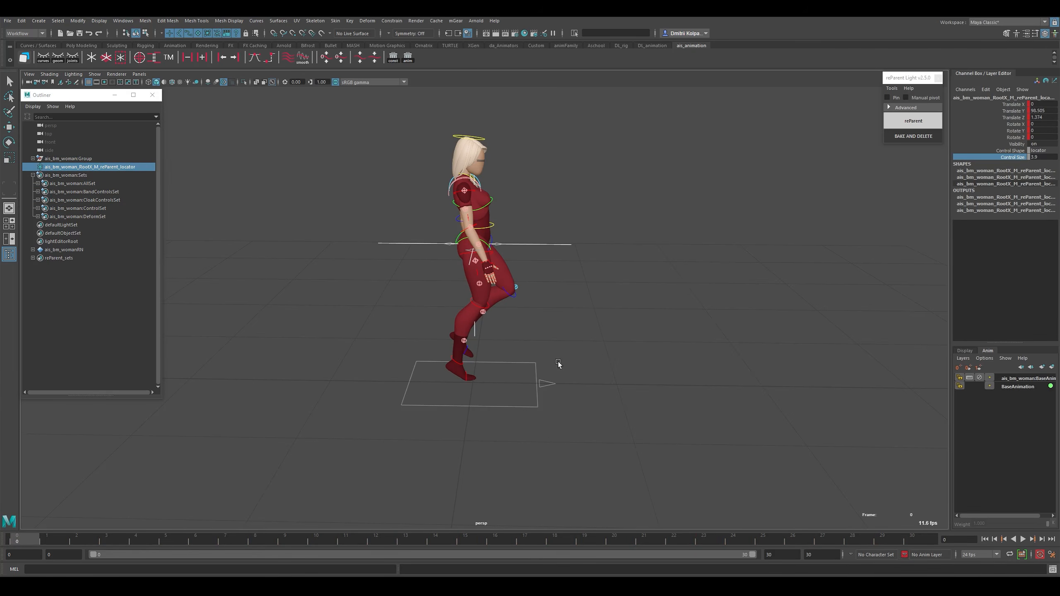
{"action": "left_click", "coordinate": [573, 220]}
{"action": "left_click", "coordinate": [558, 240]}
{"action": "key", "text": "w"}
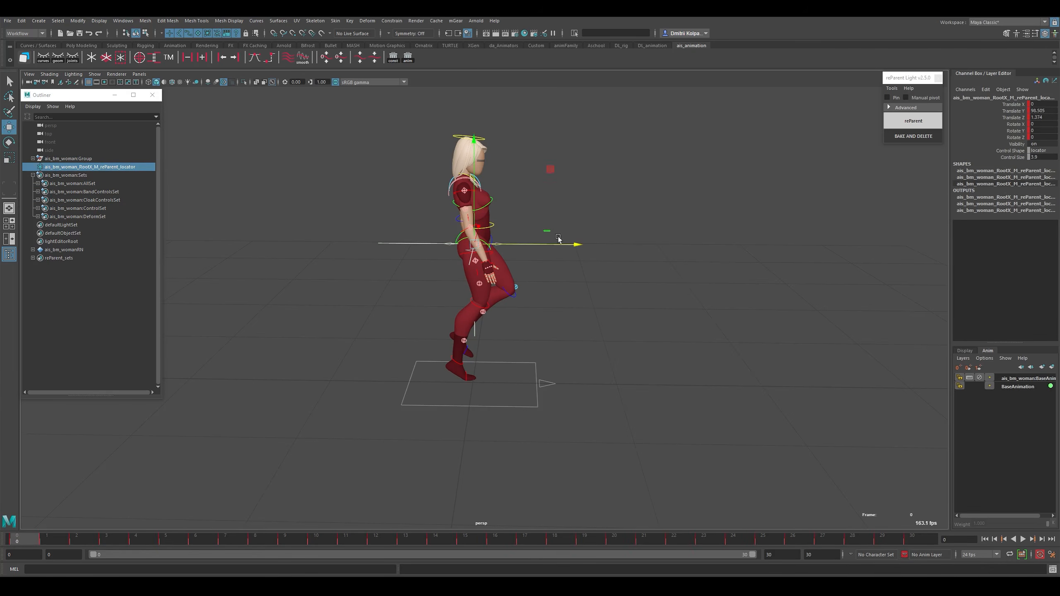
Point-constrain the Main control to the RootX_M reParent locator on the Z axis only, with Maintain offset on.
{"action": "left_click", "coordinate": [542, 384]}
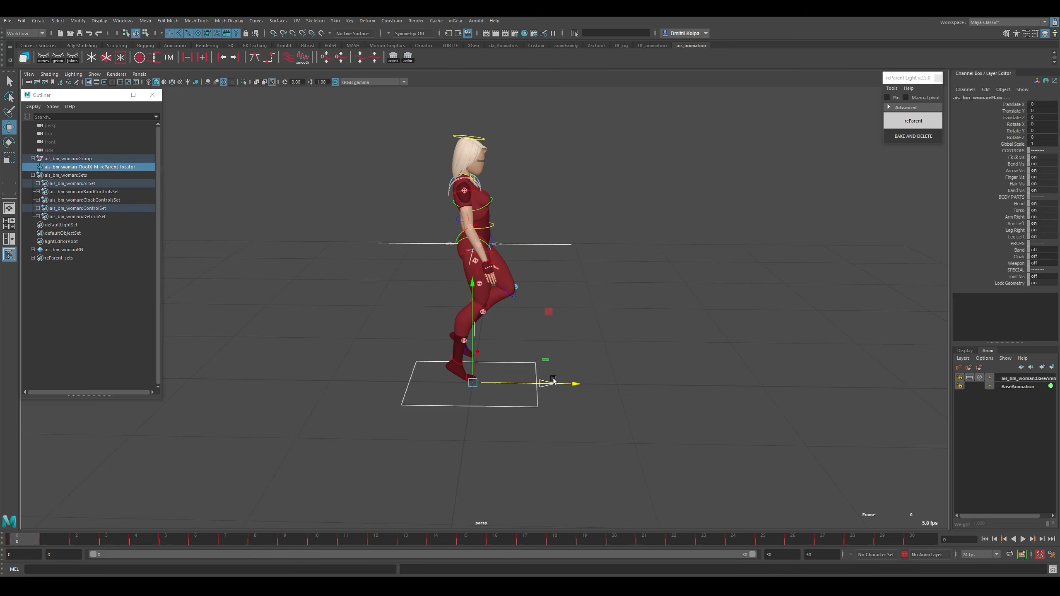
{"action": "left_click_drag", "start_coordinate": [553, 378], "coordinate": [535, 309], "text": "alt"}
{"action": "left_click", "coordinate": [445, 244]}
{"action": "left_click", "coordinate": [545, 318]}
{"action": "left_click_drag", "start_coordinate": [563, 226], "coordinate": [552, 267]}
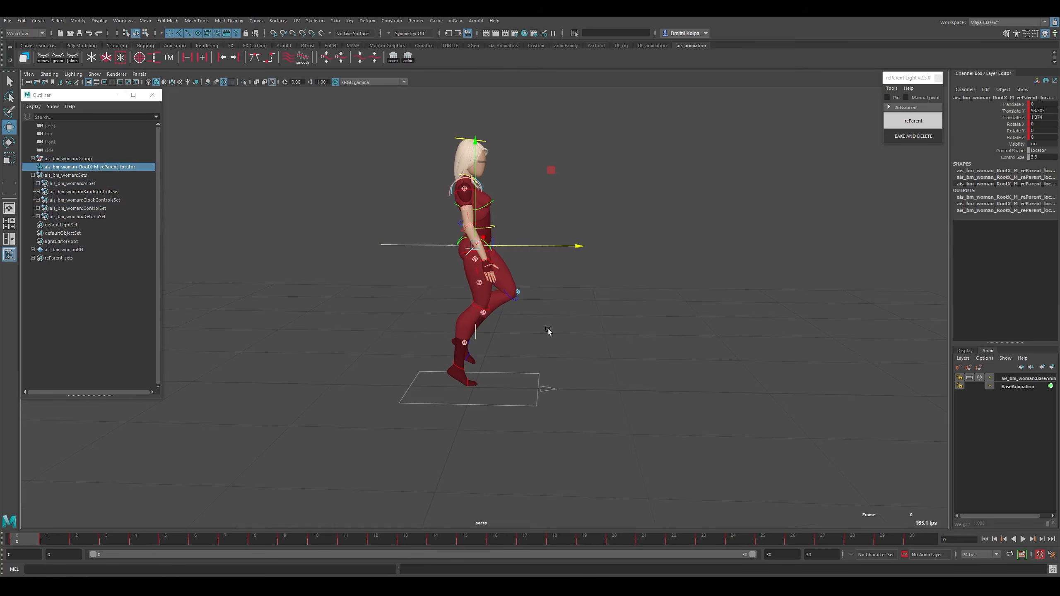
{"action": "left_click_drag", "start_coordinate": [559, 344], "coordinate": [530, 386]}
{"action": "left_click_drag", "start_coordinate": [578, 236], "coordinate": [554, 267]}
{"action": "left_click_drag", "start_coordinate": [568, 341], "coordinate": [528, 405]}
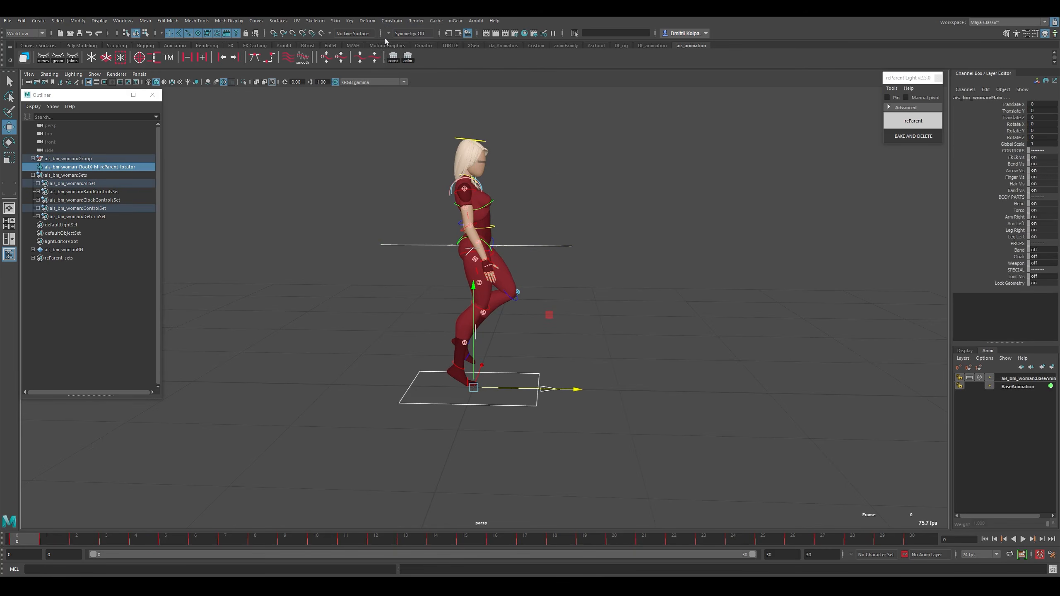
{"action": "left_click", "coordinate": [391, 20]}
{"action": "left_click", "coordinate": [470, 51]}
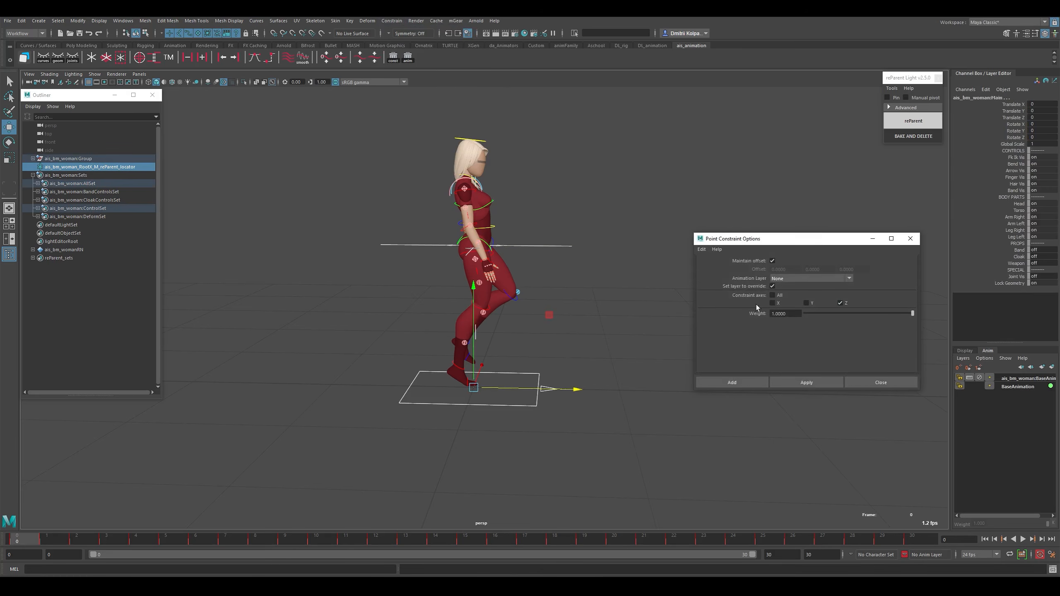
{"action": "left_click", "coordinate": [814, 384]}
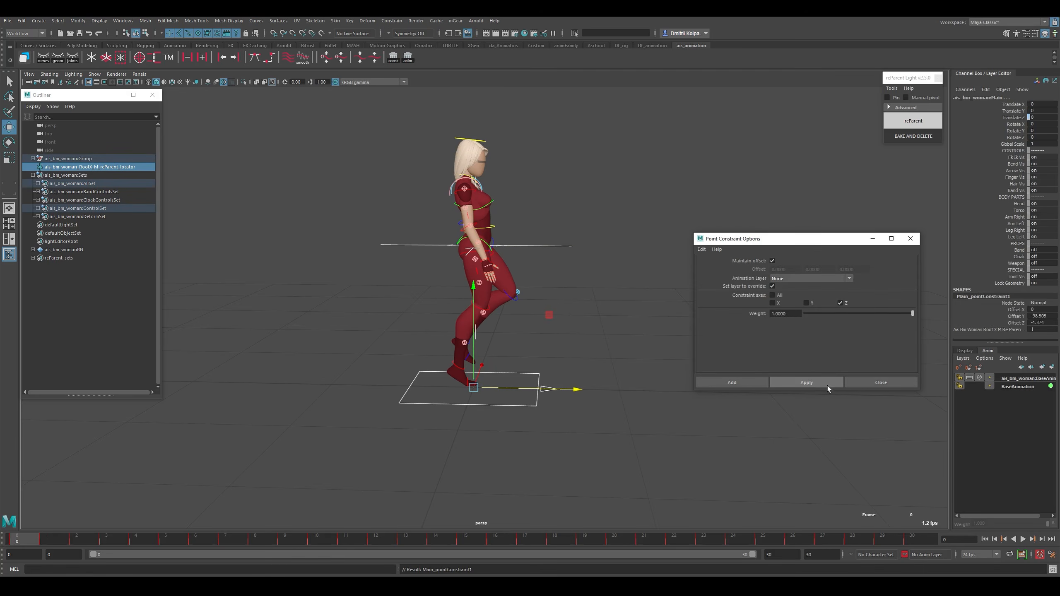
{"action": "left_click", "coordinate": [882, 383]}
Bake the constrained motion of the Main control to keys with Bake Simulation.
{"action": "left_click_drag", "start_coordinate": [381, 342], "coordinate": [417, 413]}
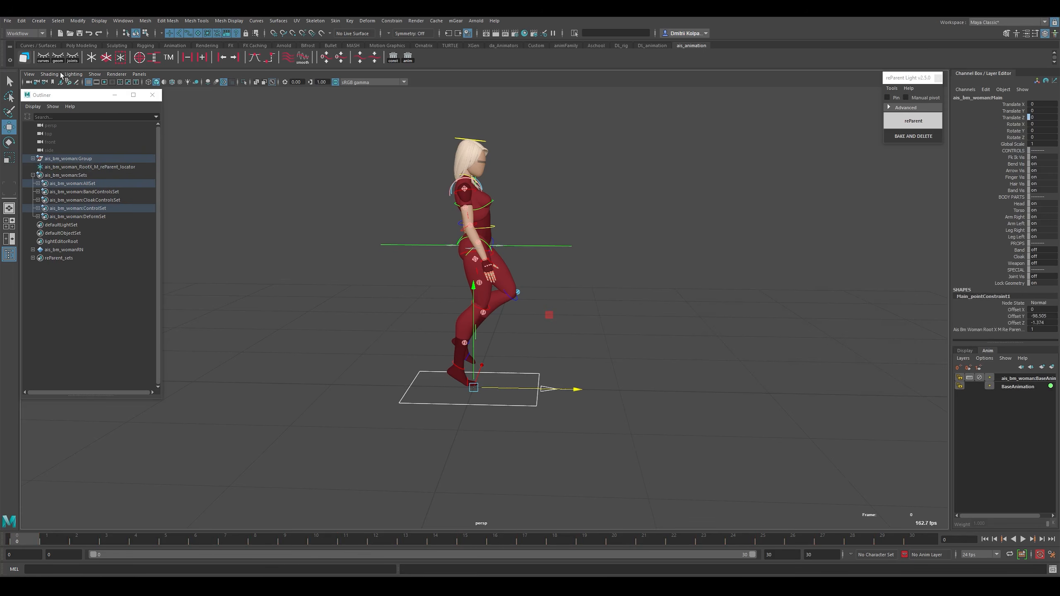
{"action": "left_click", "coordinate": [15, 21]}
{"action": "mouse_move", "coordinate": [67, 96]}
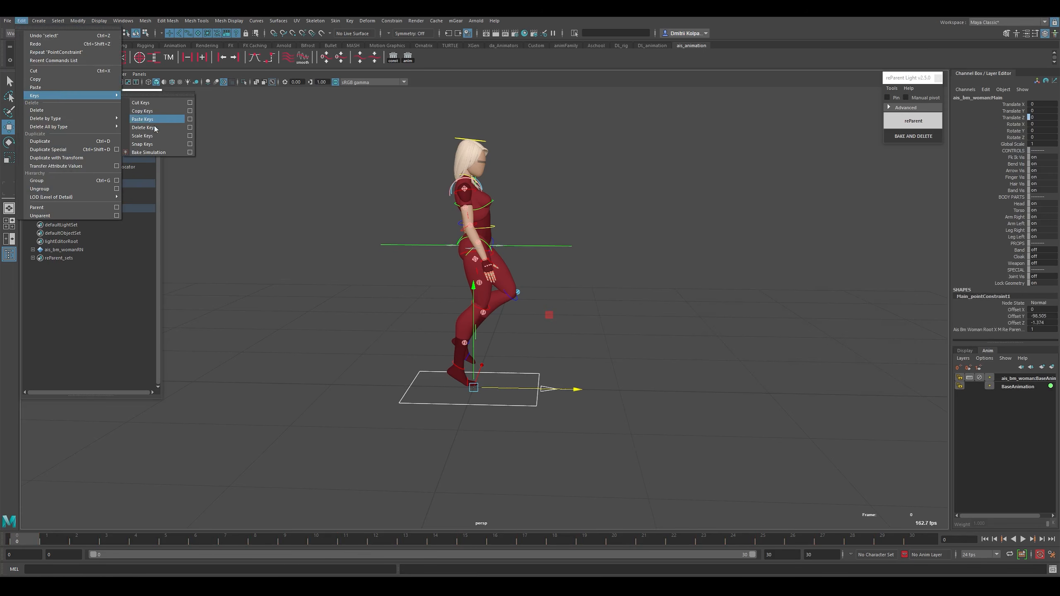
{"action": "left_click", "coordinate": [154, 149]}
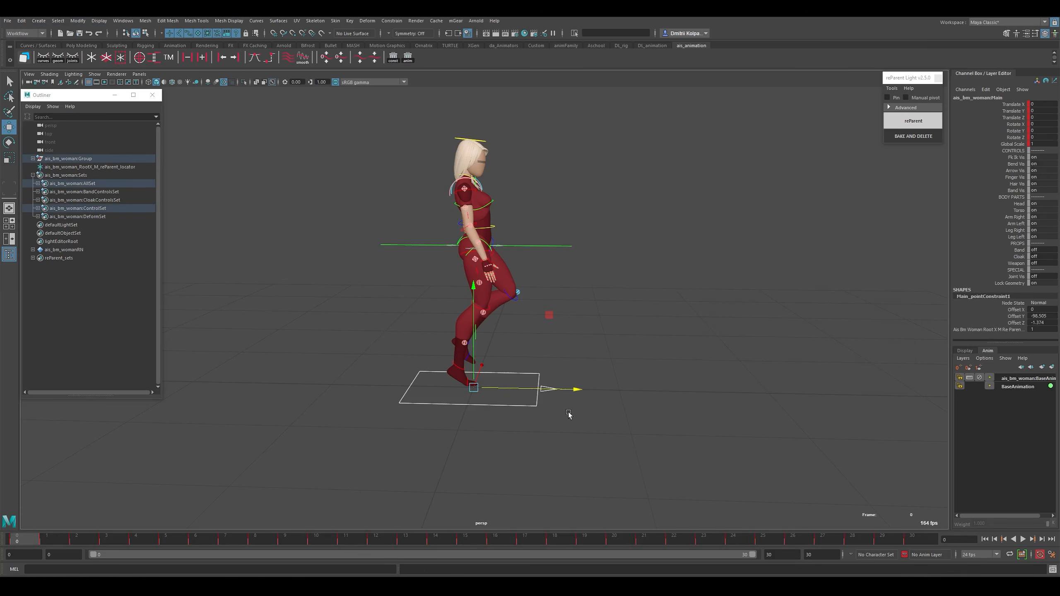
Isolate the Main control's Translate Z curve in the Graph Editor and shrink the Outliner so it clears the curve view.
{"action": "key", "text": "ctrl+g"}
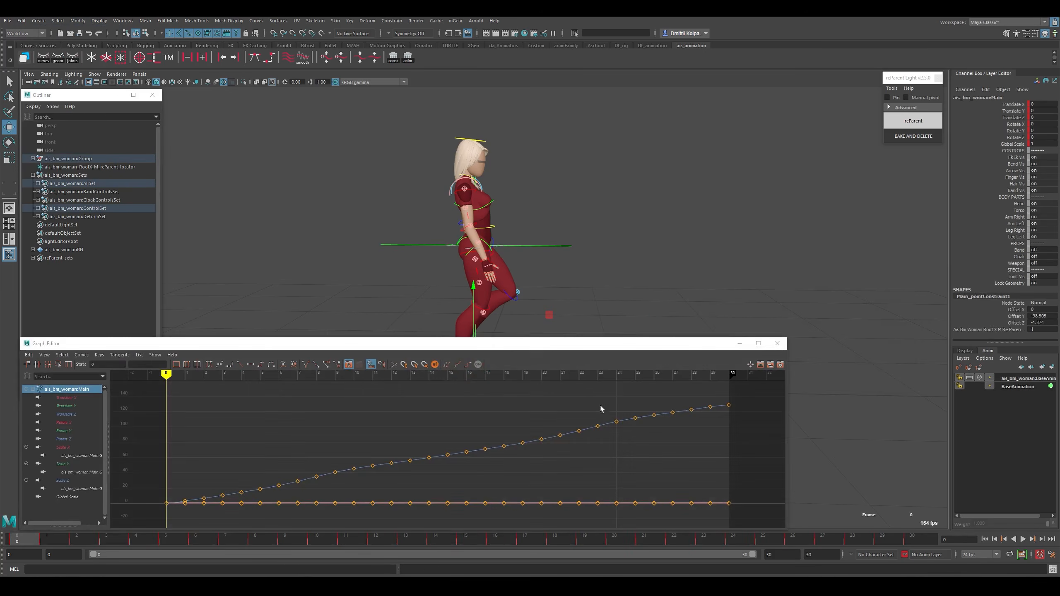
{"action": "left_click", "coordinate": [72, 415]}
{"action": "right_click_drag", "start_coordinate": [691, 265], "coordinate": [677, 275], "text": "alt"}
{"action": "middle_click_drag", "start_coordinate": [677, 275], "coordinate": [633, 240], "text": "alt"}
{"action": "right_click_drag", "start_coordinate": [633, 240], "coordinate": [574, 253], "text": "alt"}
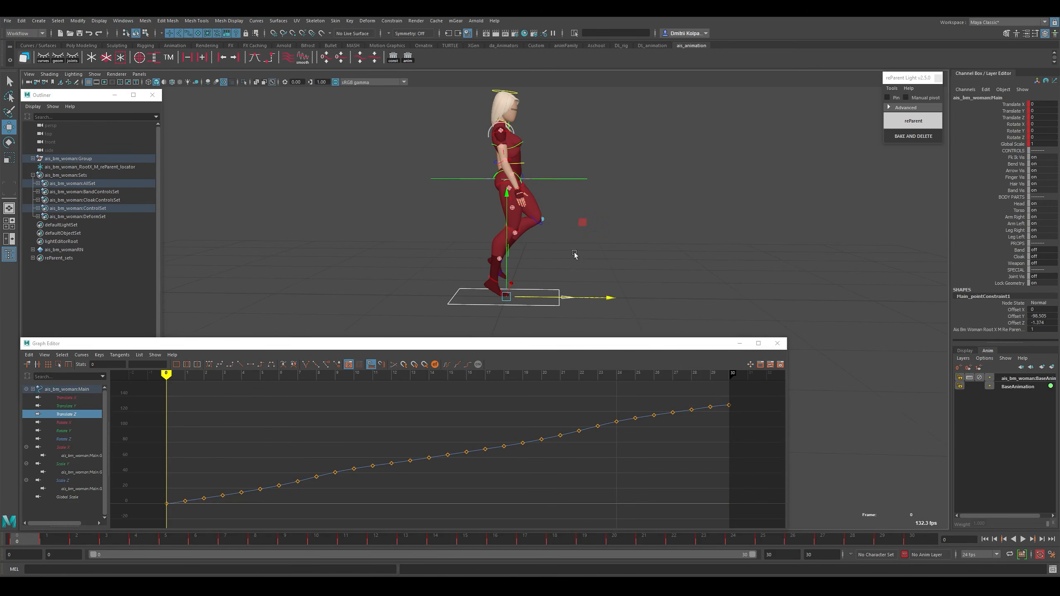
{"action": "left_click", "coordinate": [121, 298]}
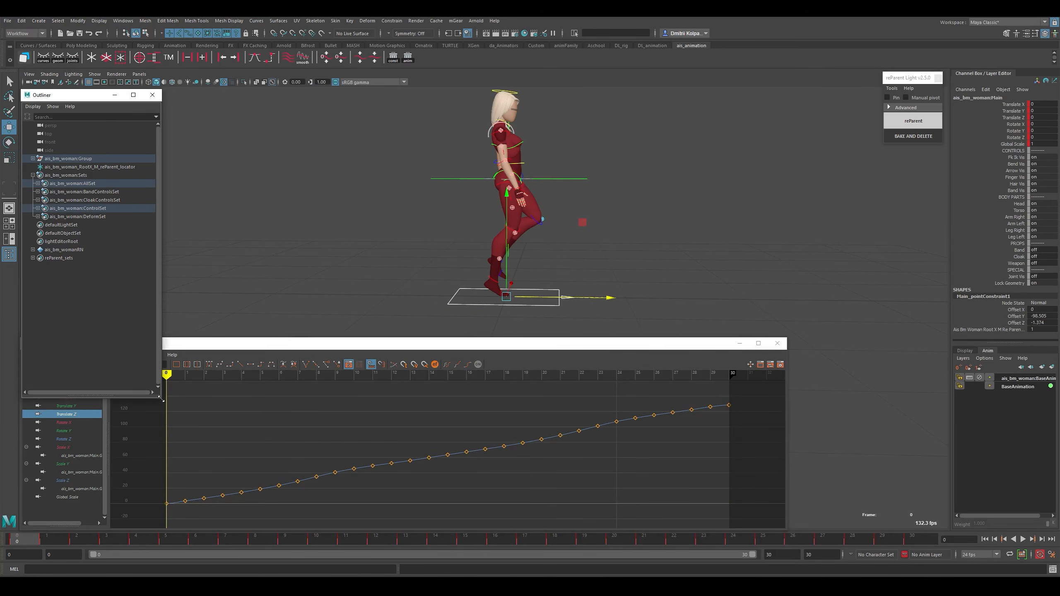
{"action": "left_click_drag", "start_coordinate": [160, 399], "coordinate": [149, 322]}
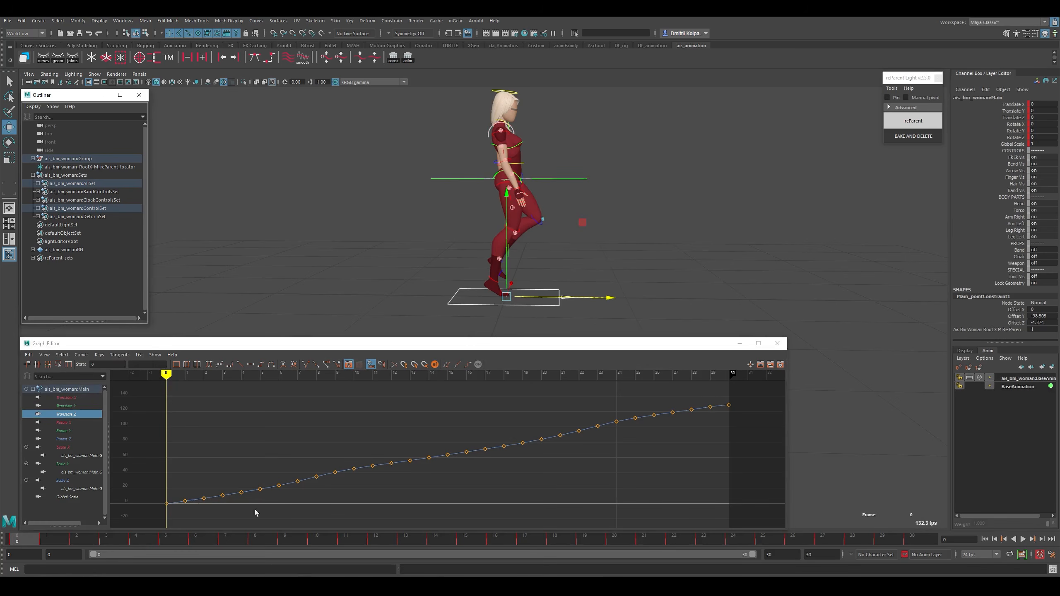
Delete the Translate Z keys between frames 0 and 30 and make the remaining curve linear.
{"action": "key", "text": "k"}
{"action": "key", "text": "w"}
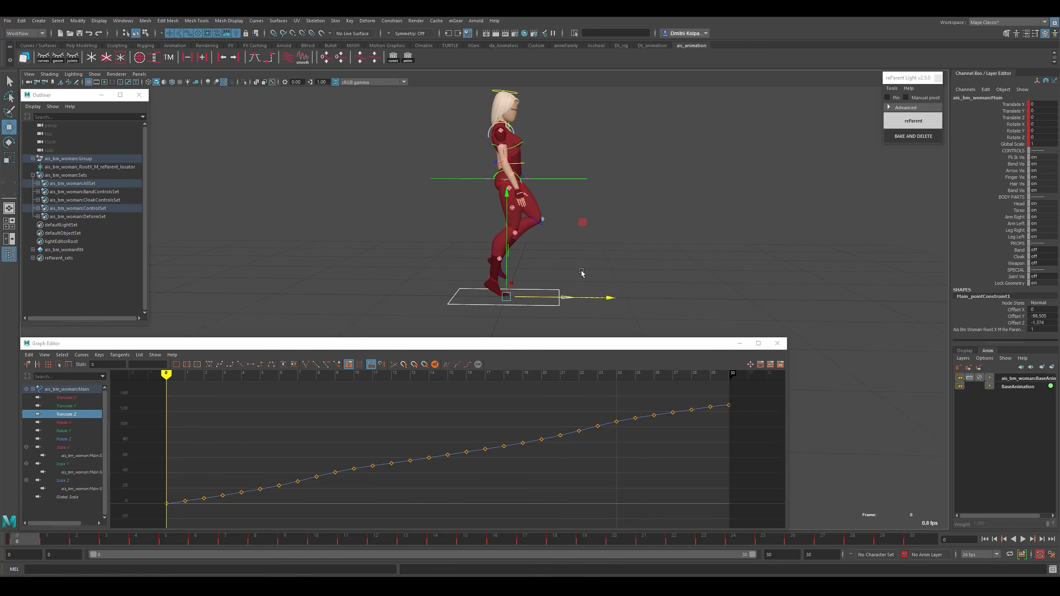
{"action": "key", "text": "k"}
{"action": "left_click", "coordinate": [723, 396]}
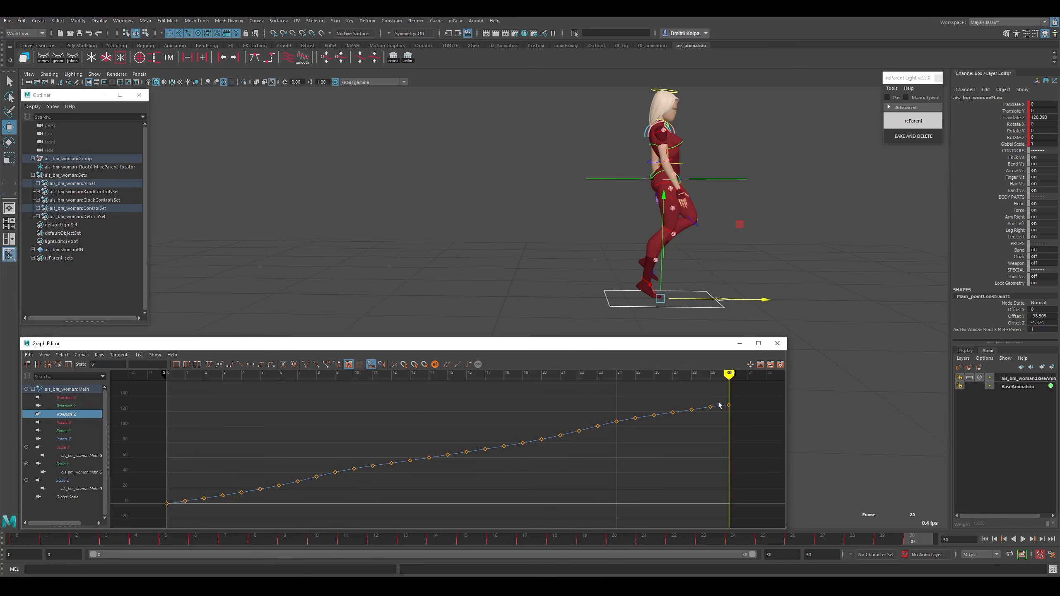
{"action": "left_click_drag", "start_coordinate": [720, 395], "coordinate": [176, 531]}
{"action": "key", "text": "Delete"}
{"action": "left_click_drag", "start_coordinate": [449, 423], "coordinate": [472, 481]}
{"action": "left_click", "coordinate": [242, 366]}
Bake and delete the RootX_M reParent locator, and play the animation from frame 0 to check the result.
{"action": "key", "text": "k"}
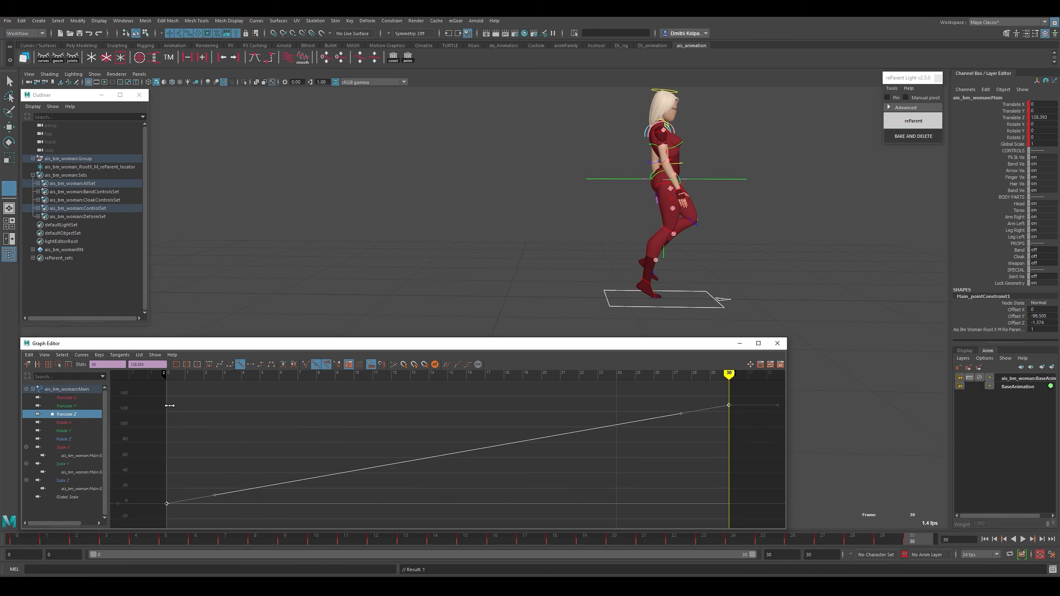
{"action": "left_click_drag", "start_coordinate": [170, 405], "coordinate": [171, 466]}
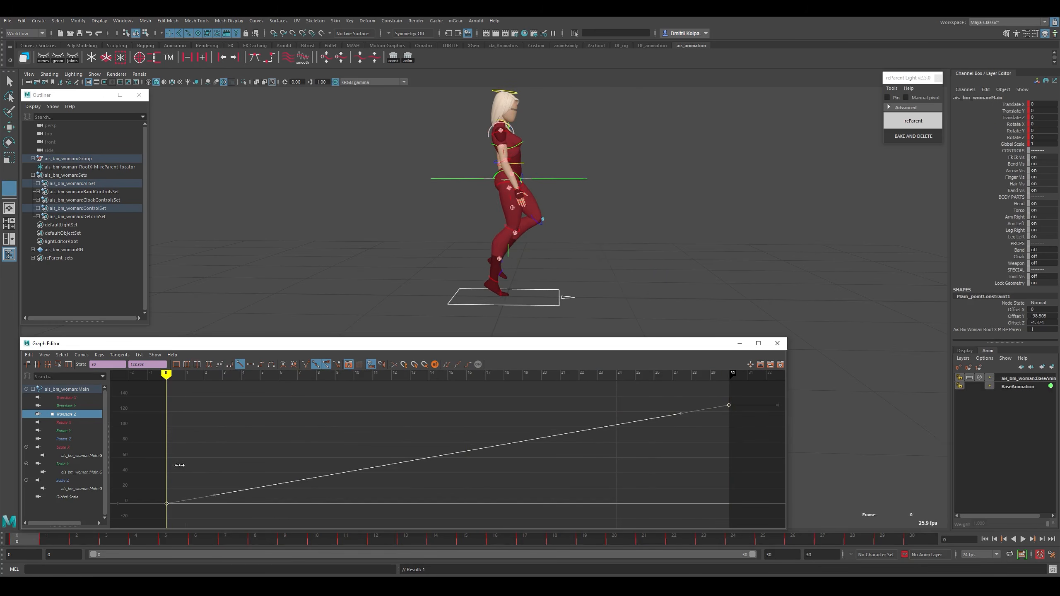
{"action": "key", "text": "w"}
{"action": "left_click", "coordinate": [586, 185]}
{"action": "left_click", "coordinate": [581, 179]}
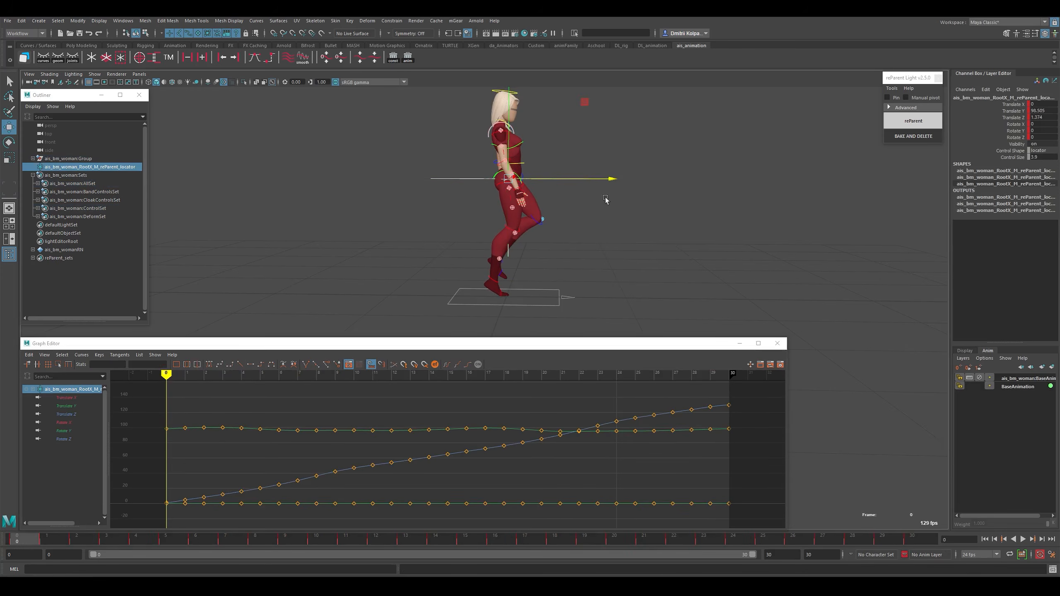
{"action": "left_click", "coordinate": [924, 139]}
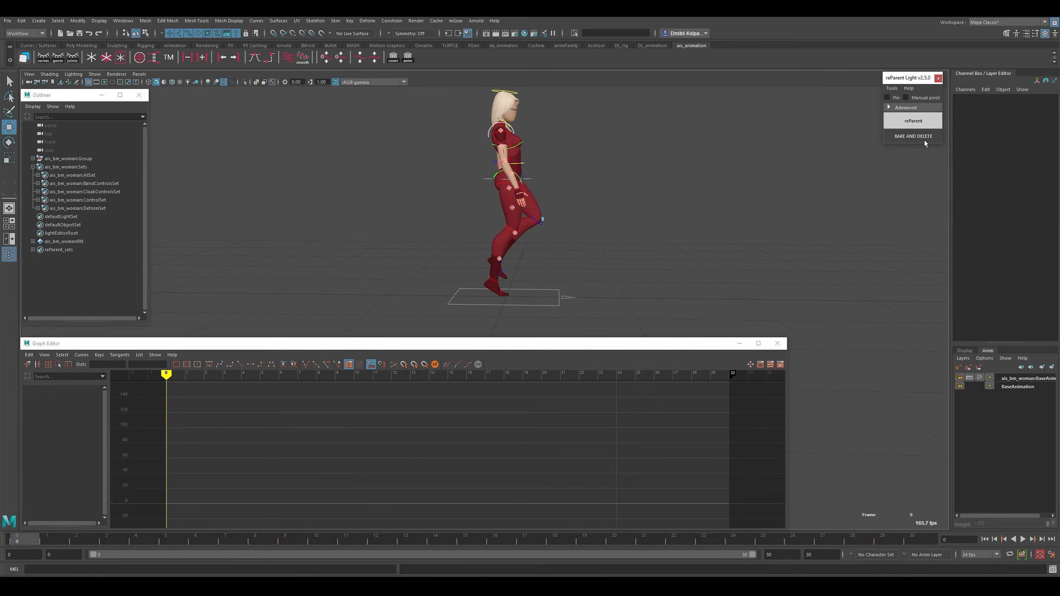
{"action": "left_click", "coordinate": [21, 540]}
{"action": "key", "text": "alt+v"}
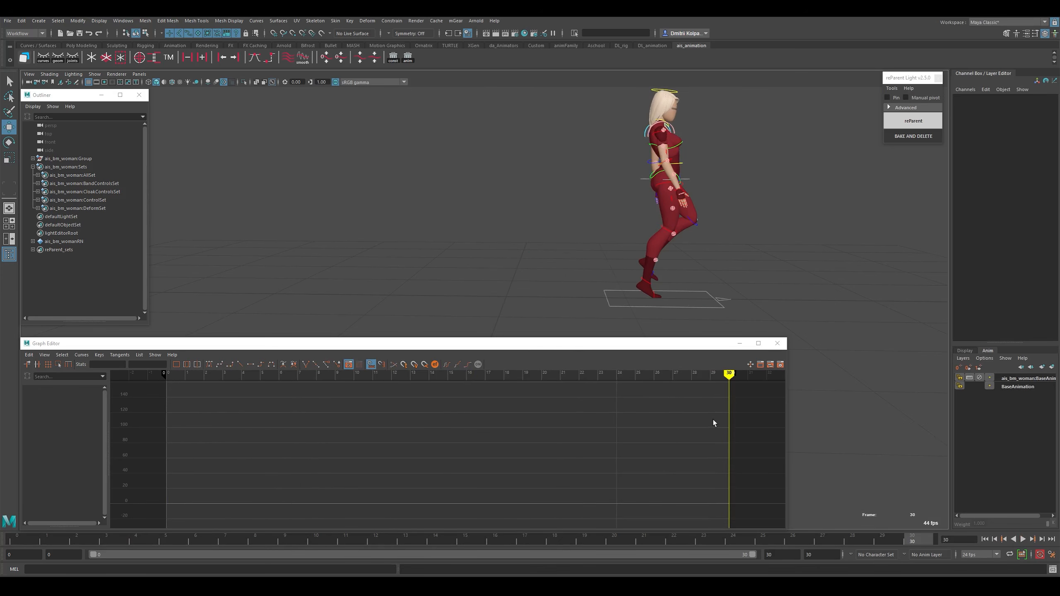
Mute the Main control's Translate Z channel at frame 0 and play the walk in place.
{"action": "left_click", "coordinate": [19, 541]}
{"action": "left_click", "coordinate": [570, 297]}
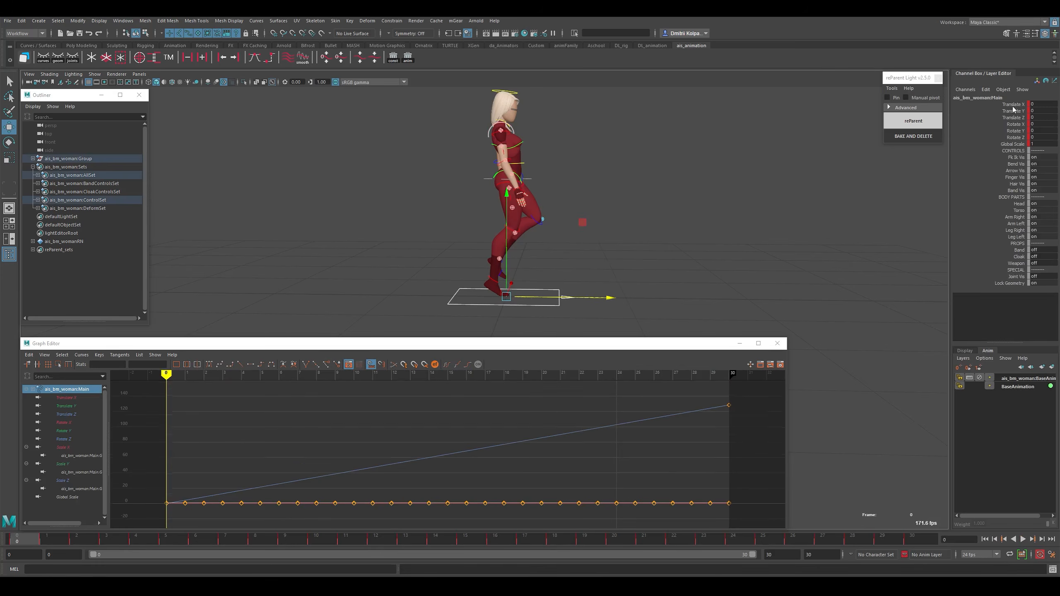
{"action": "left_click_drag", "start_coordinate": [1014, 105], "coordinate": [1019, 145]}
{"action": "right_click", "coordinate": [1019, 127]}
{"action": "left_click", "coordinate": [861, 241]}
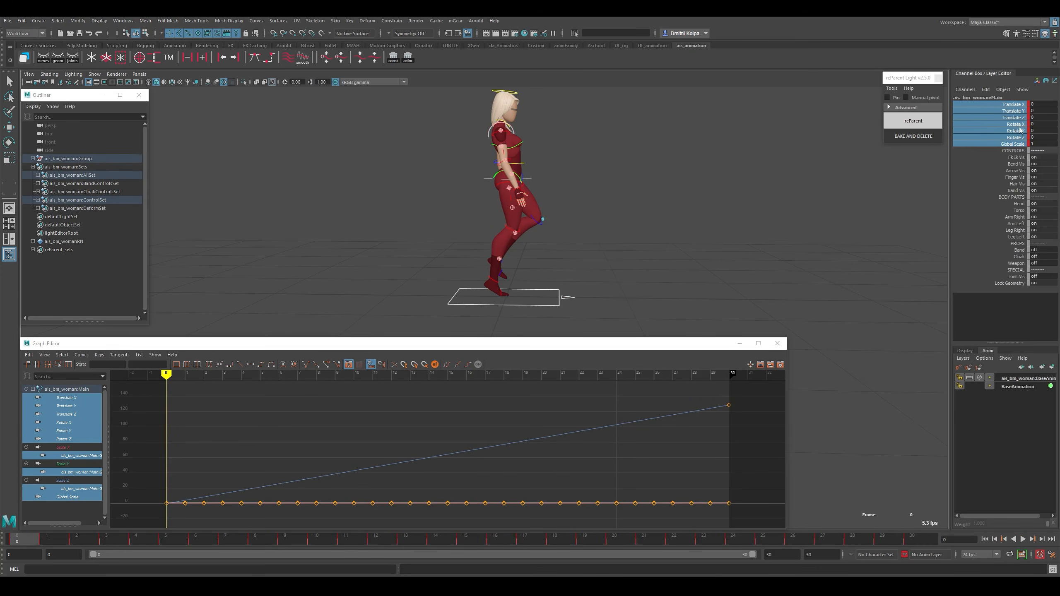
{"action": "left_click", "coordinate": [1017, 118]}
{"action": "right_click", "coordinate": [1016, 117]}
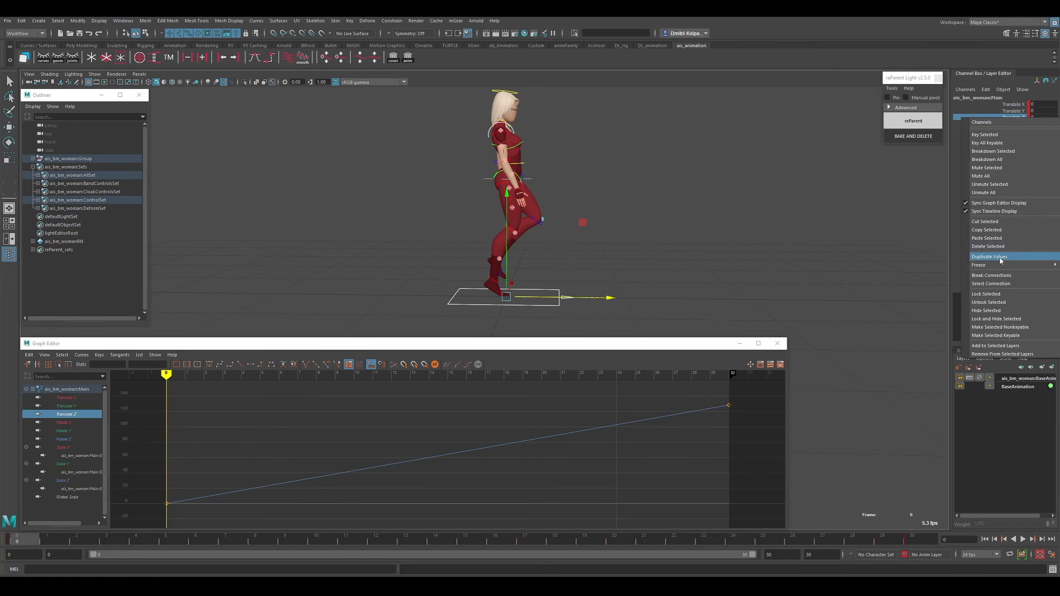
{"action": "left_click", "coordinate": [992, 167]}
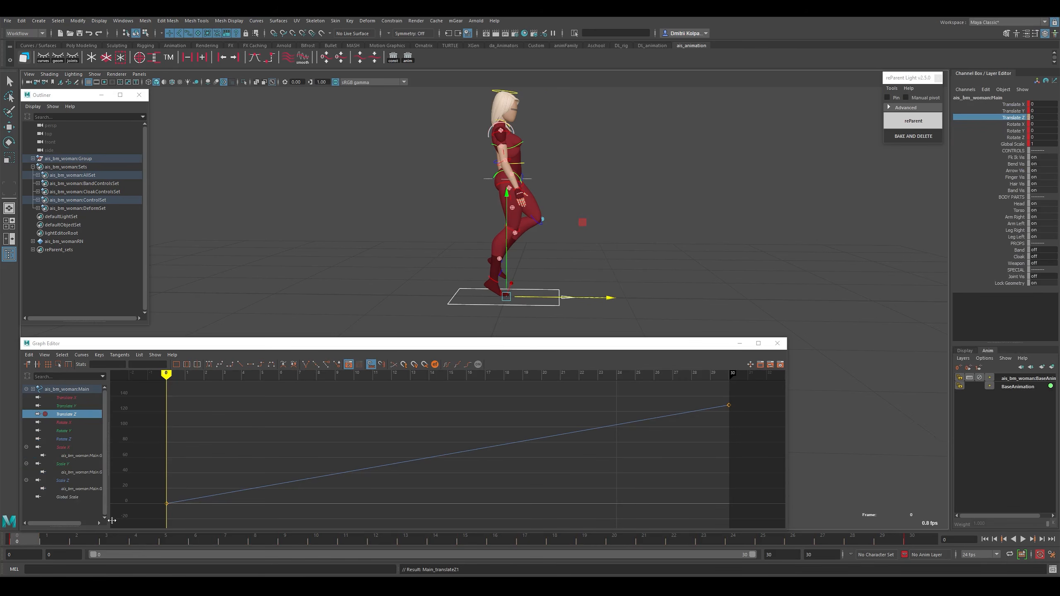
{"action": "key", "text": "alt+v"}
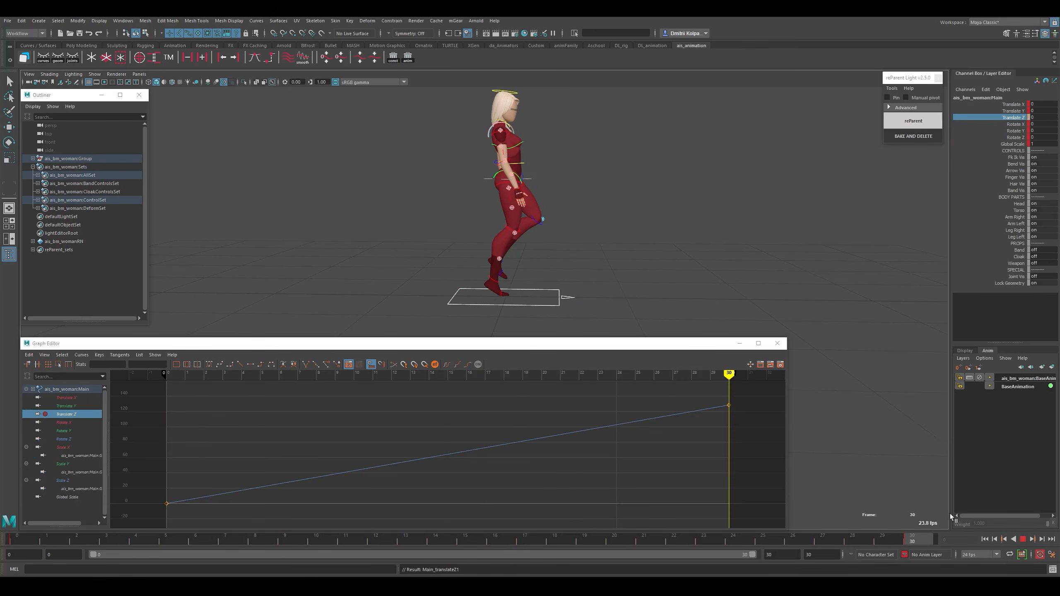
Close the Graph Editor and inspect the right foot with its FK ankle control selected.
{"action": "left_click", "coordinate": [777, 343]}
{"action": "middle_click_drag", "start_coordinate": [752, 298], "coordinate": [730, 347], "text": "alt"}
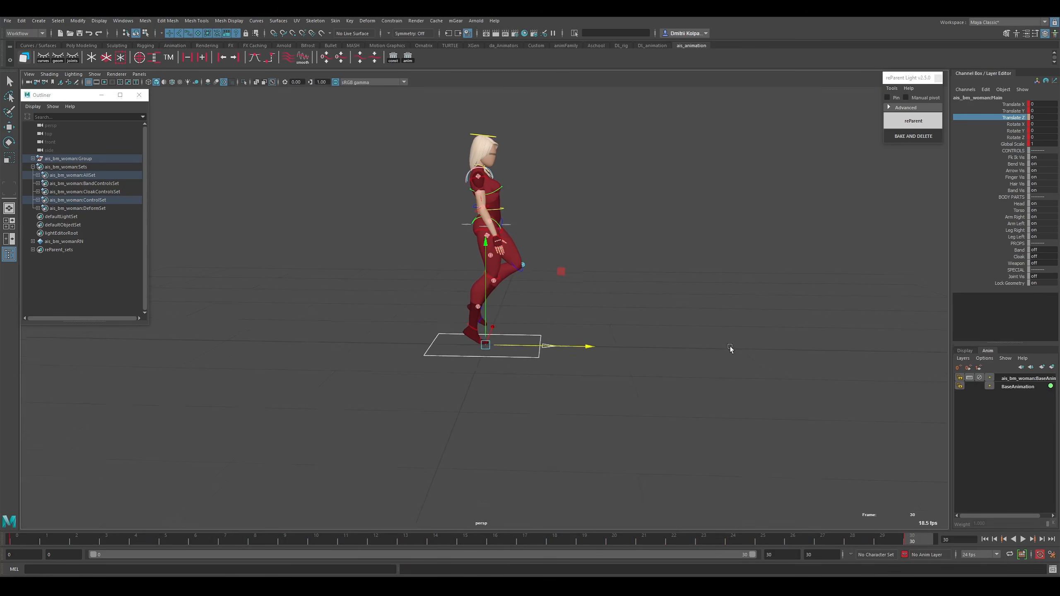
{"action": "scroll", "coordinate": [734, 319], "scroll_direction": "up", "scroll_amount": 1}
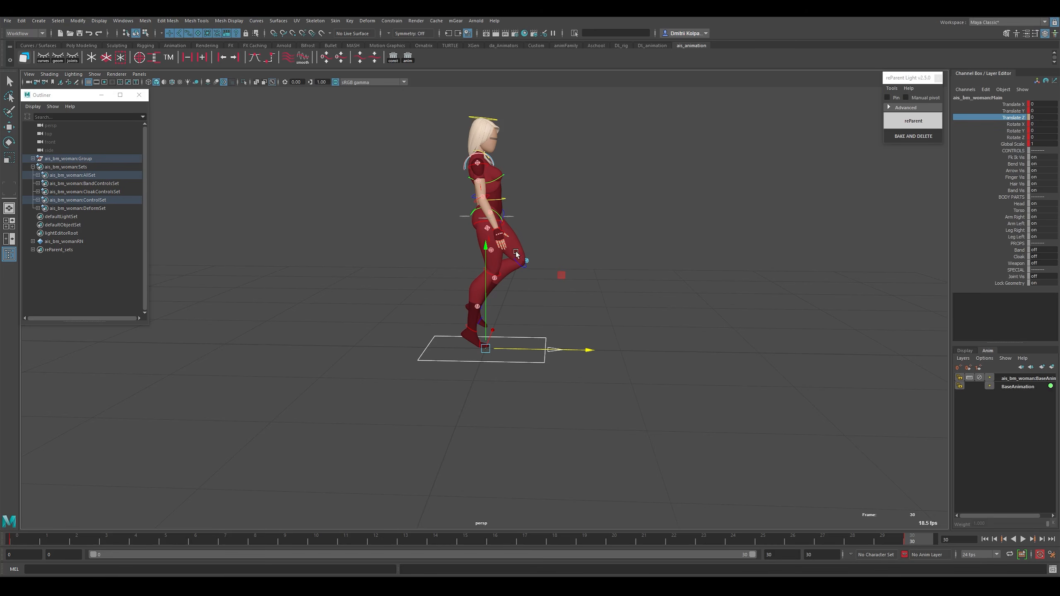
{"action": "left_click_drag", "start_coordinate": [558, 281], "coordinate": [501, 279], "text": "alt"}
{"action": "scroll", "coordinate": [678, 251], "scroll_direction": "up", "scroll_amount": 3}
{"action": "left_click_drag", "start_coordinate": [678, 251], "coordinate": [597, 266], "text": "alt"}
{"action": "middle_click_drag", "start_coordinate": [597, 266], "coordinate": [605, 252], "text": "alt"}
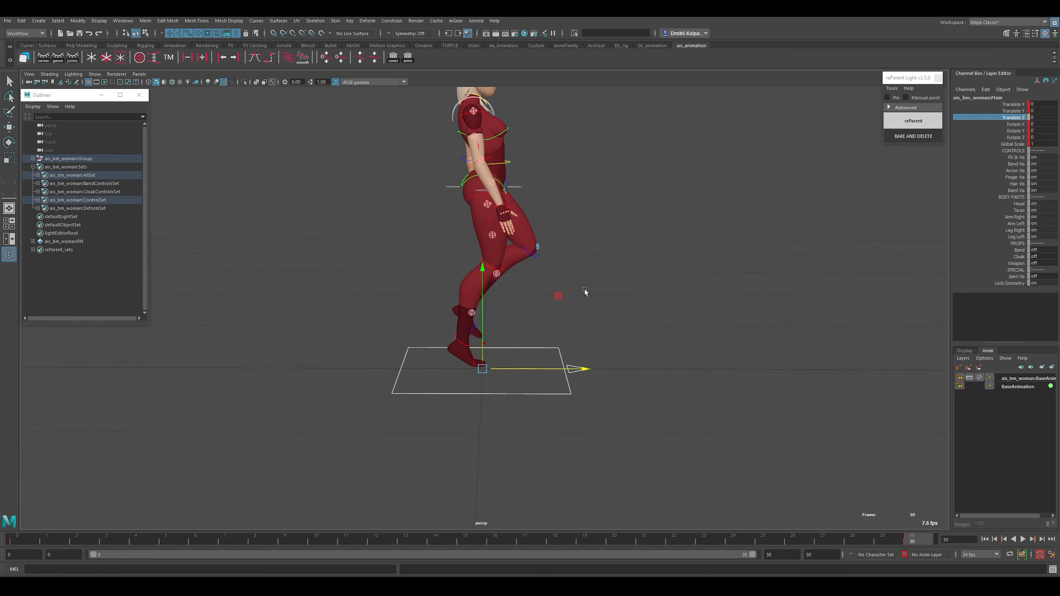
{"action": "left_click", "coordinate": [459, 343]}
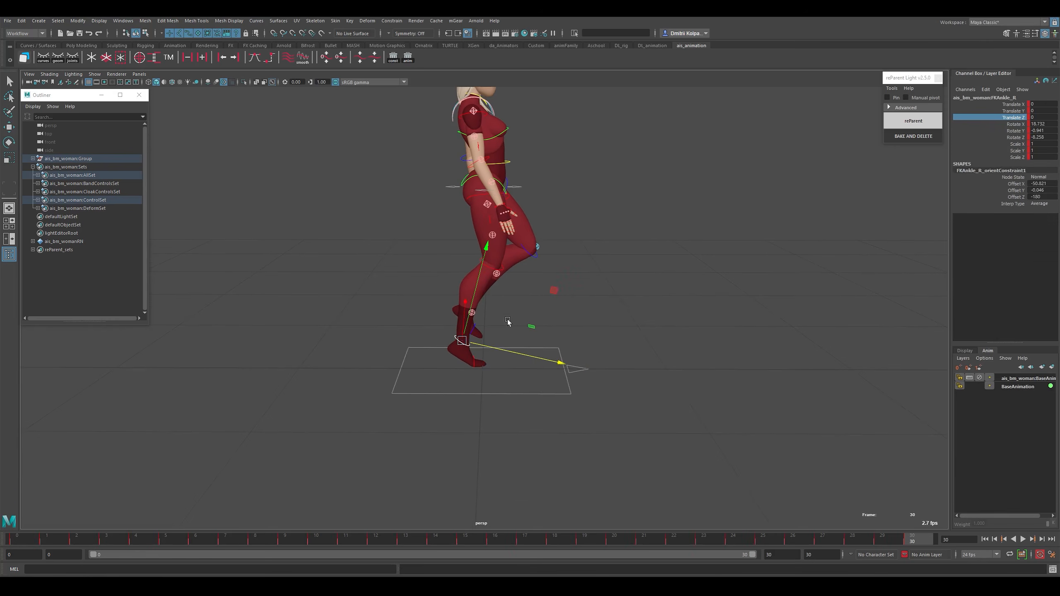
{"action": "left_click_drag", "start_coordinate": [466, 349], "coordinate": [488, 354], "text": "alt"}
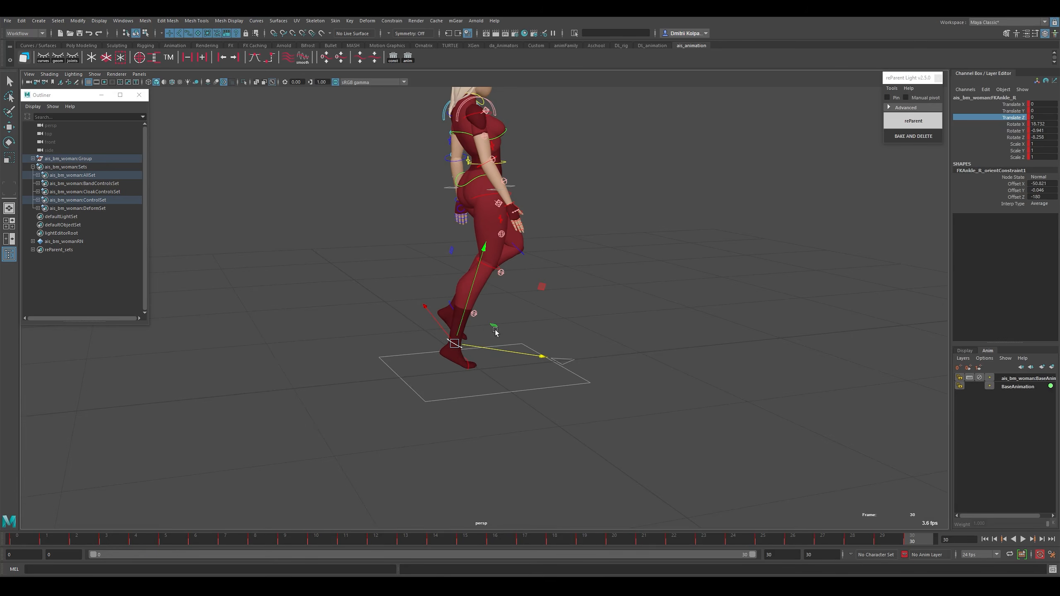
{"action": "left_click_drag", "start_coordinate": [493, 332], "coordinate": [820, 221], "text": "alt"}
Return to frame 0, reopen the Graph Editor, and select all members of the rig's ControlSet.
{"action": "left_click", "coordinate": [18, 540]}
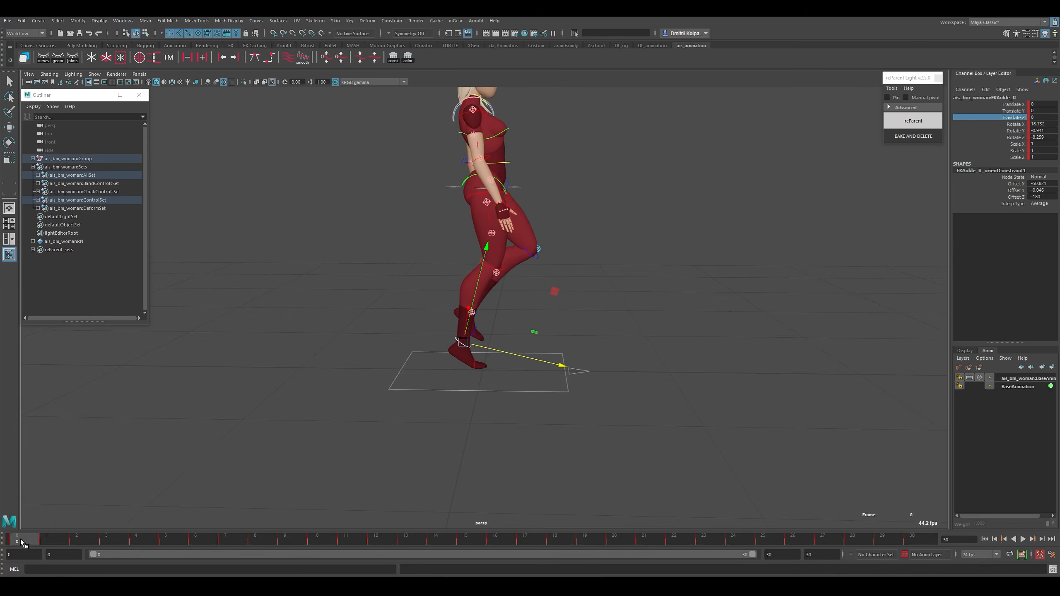
{"action": "key", "text": "g"}
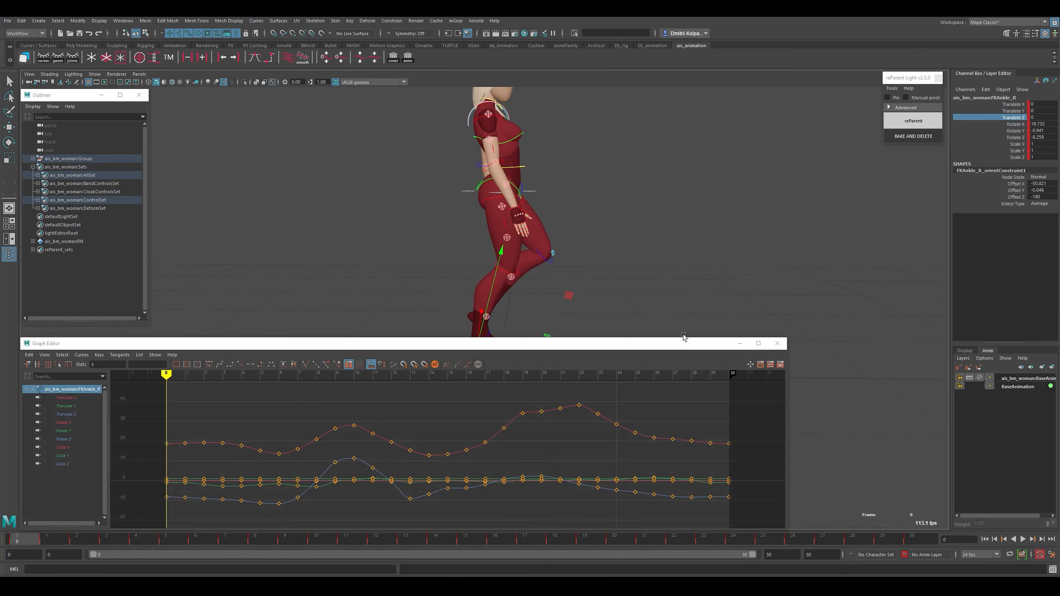
{"action": "scroll", "coordinate": [611, 265], "scroll_direction": "down", "scroll_amount": 2}
{"action": "middle_click_drag", "start_coordinate": [587, 287], "coordinate": [580, 234], "text": "alt"}
{"action": "scroll", "coordinate": [579, 235], "scroll_direction": "down", "scroll_amount": 2}
{"action": "scroll", "coordinate": [578, 235], "scroll_direction": "down", "scroll_amount": 1}
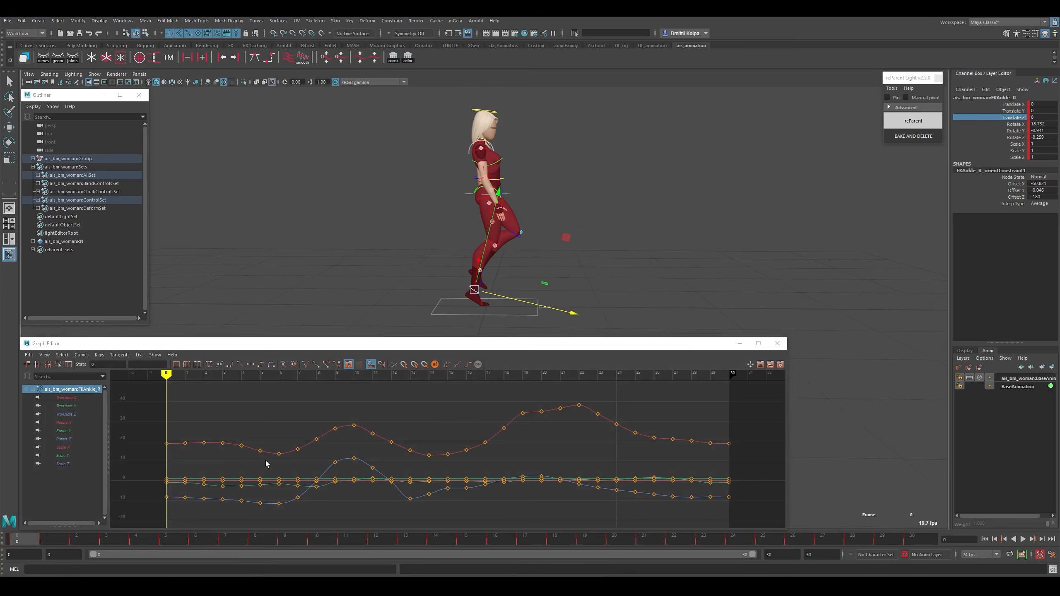
{"action": "middle_click_drag", "start_coordinate": [308, 458], "coordinate": [329, 451], "text": "alt"}
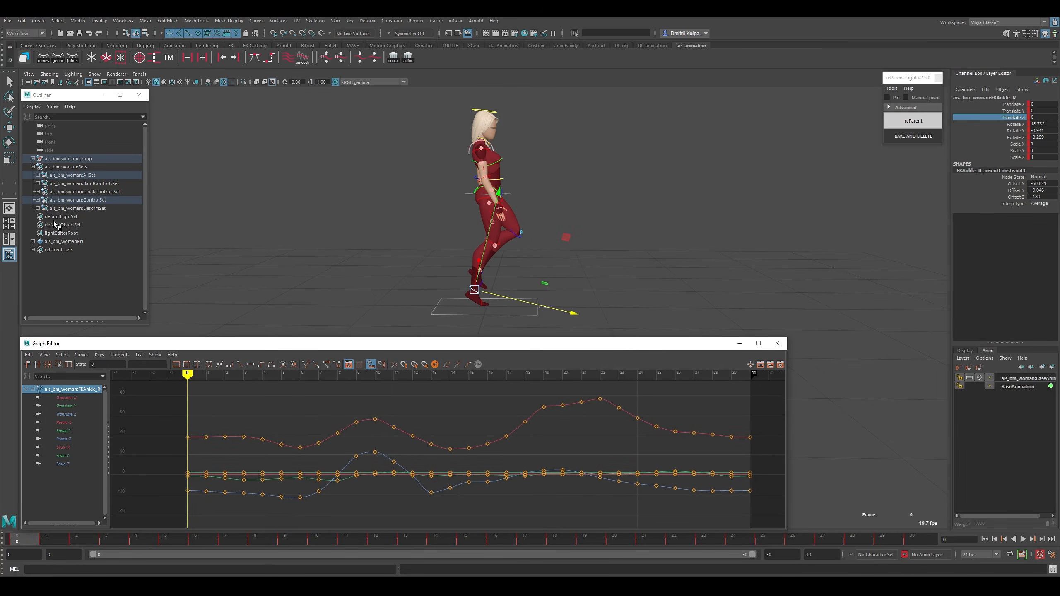
{"action": "left_click", "coordinate": [110, 199]}
{"action": "right_click", "coordinate": [118, 201]}
{"action": "left_click", "coordinate": [121, 204]}
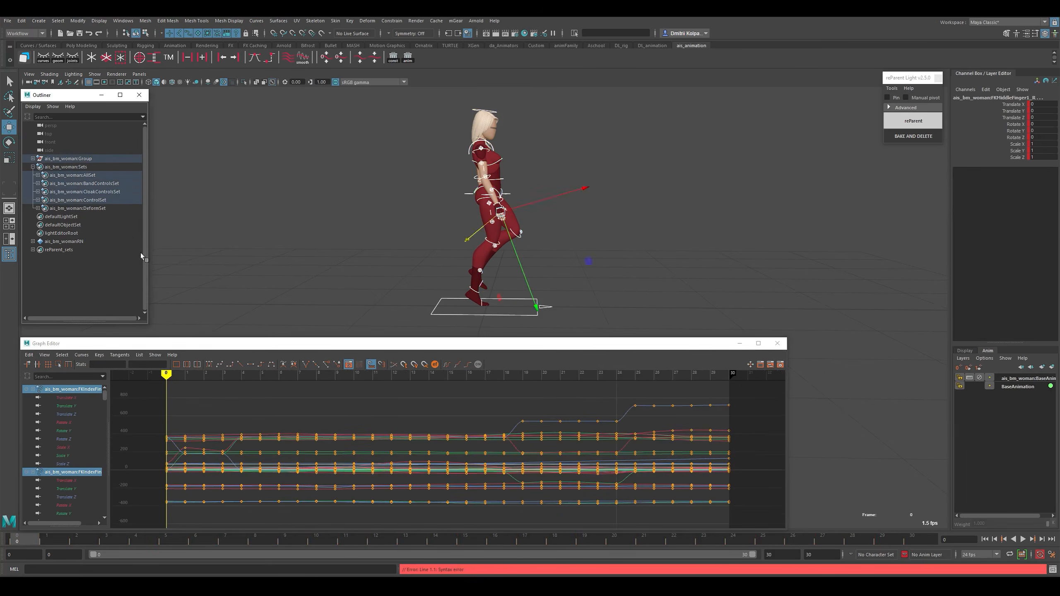
At frame -1, set Translate and Rotate X, Y and Z of all selected controls to 0 for a T-pose.
{"action": "left_click_drag", "start_coordinate": [165, 398], "coordinate": [151, 397]}
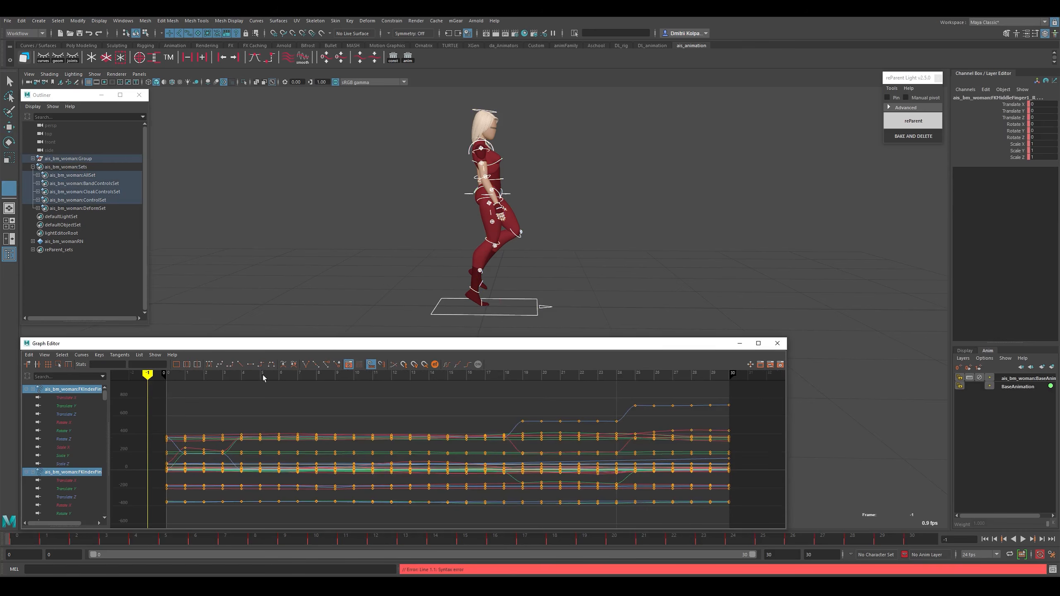
{"action": "key", "text": "w"}
{"action": "left_click_drag", "start_coordinate": [1038, 105], "coordinate": [1040, 136]}
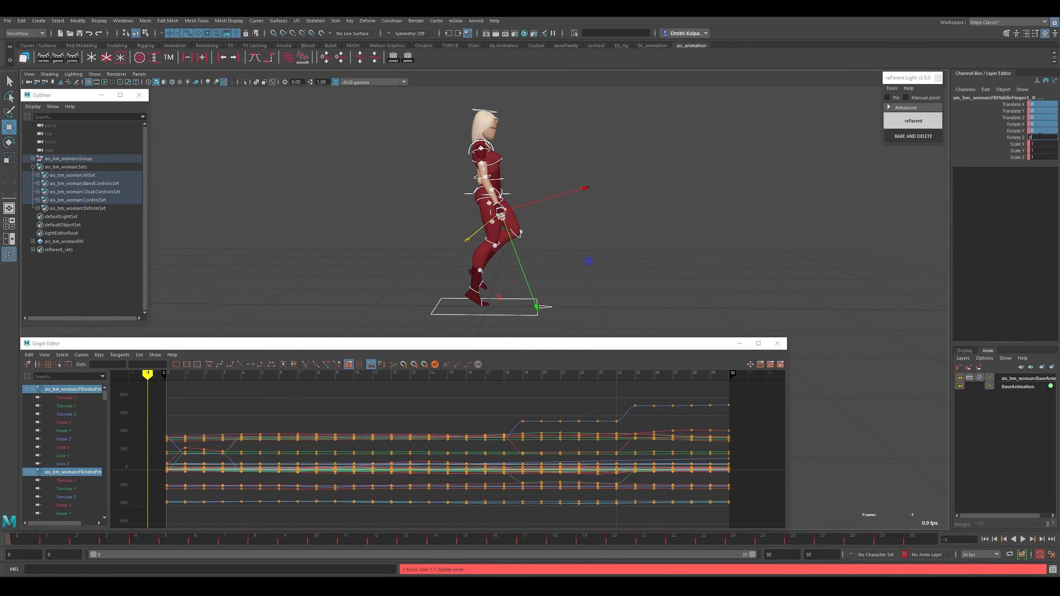
{"action": "key", "text": "Return"}
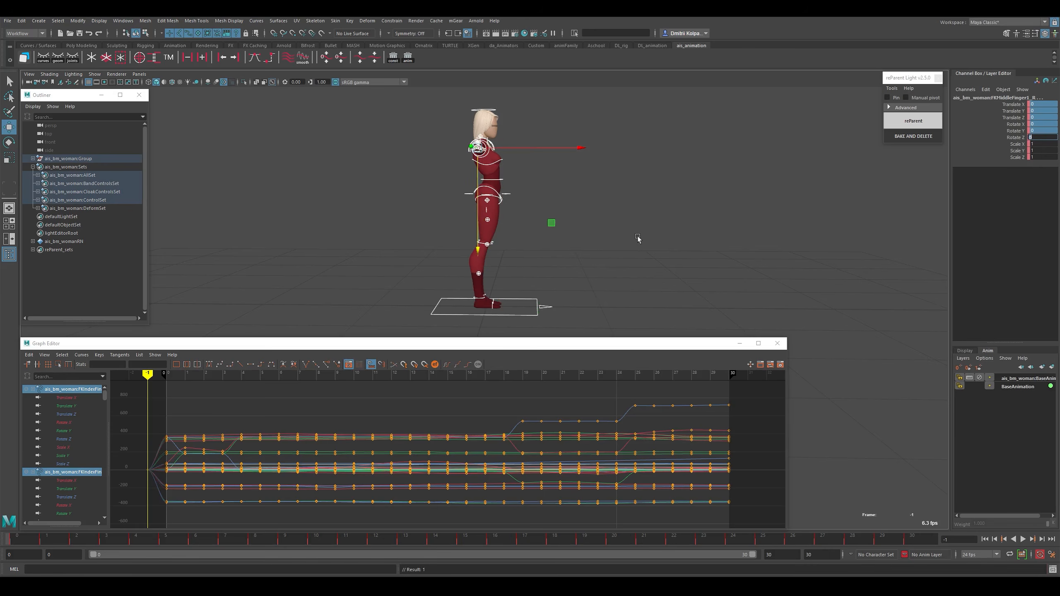
{"action": "left_click_drag", "start_coordinate": [639, 237], "coordinate": [553, 233], "text": "alt"}
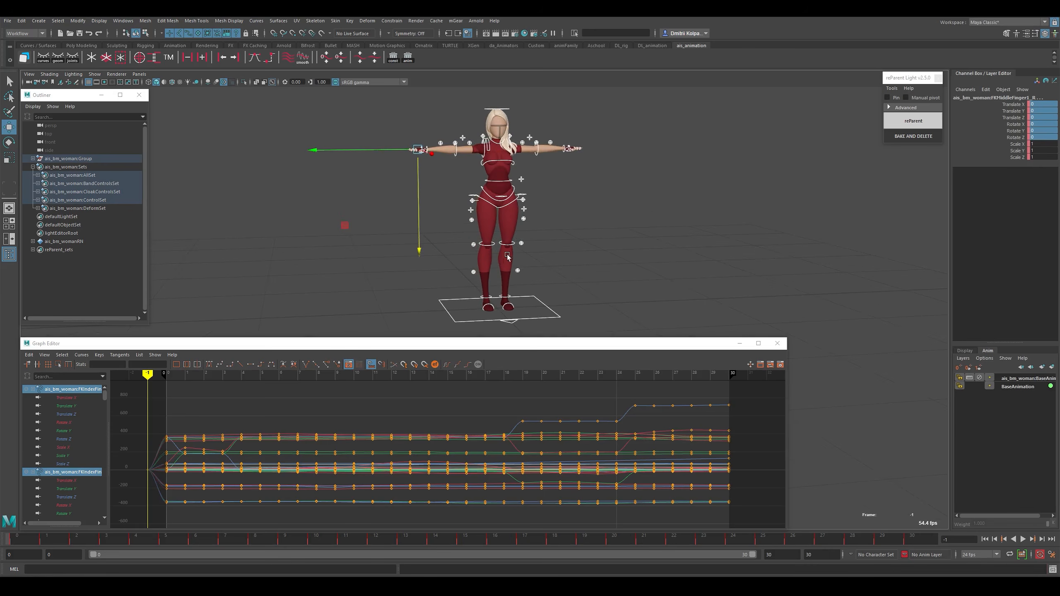
{"action": "left_click_drag", "start_coordinate": [542, 242], "coordinate": [595, 244], "text": "alt"}
Set both the animation start and the playback range start to frame -1.
{"action": "left_click_drag", "start_coordinate": [148, 394], "coordinate": [148, 393]}
{"action": "type", "text": "w"}
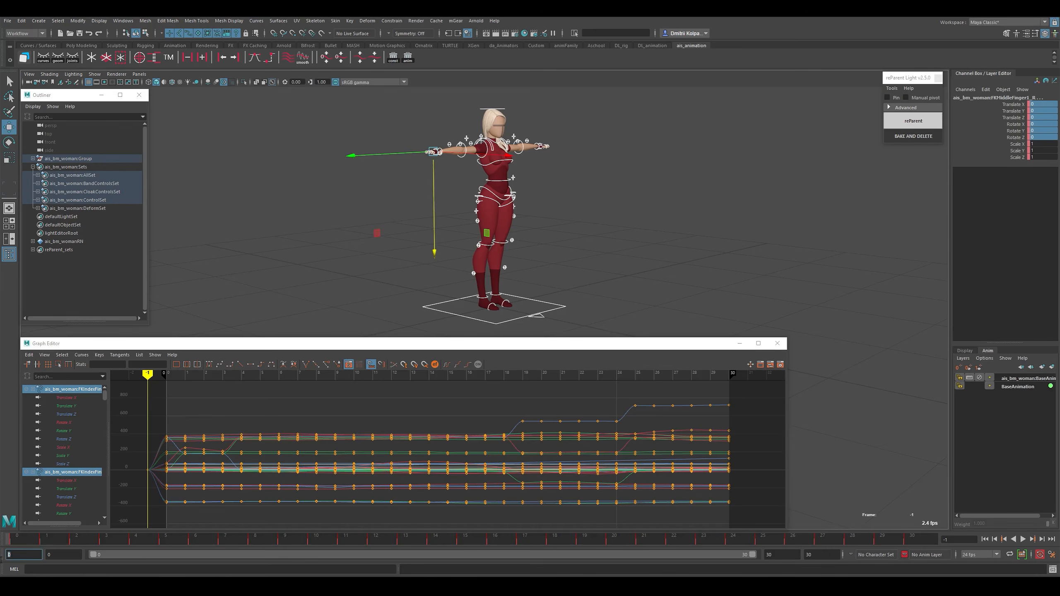
{"action": "type", "text": "-1"}
{"action": "key", "text": "Return"}
{"action": "key", "text": "Tab"}
{"action": "type", "text": "-"}
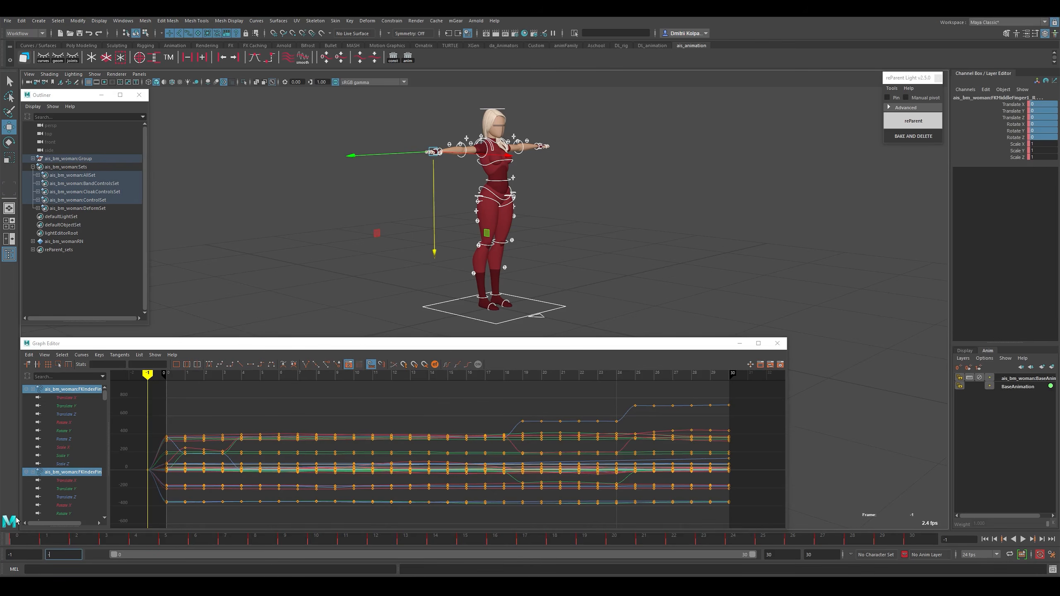
{"action": "type", "text": "1"}
{"action": "key", "text": "Return"}
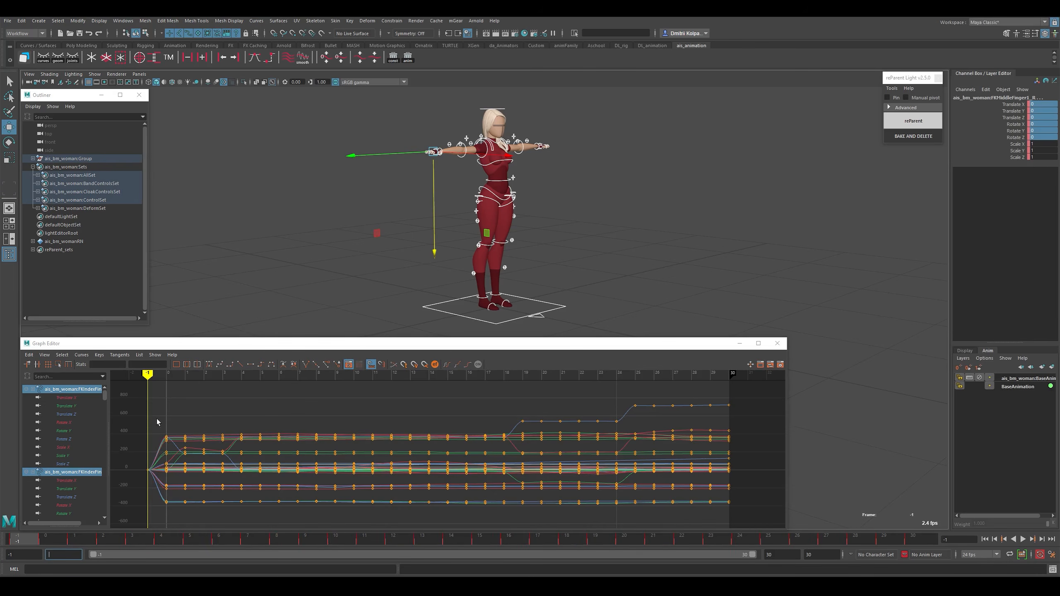
At frame 0, create a reParent locator for the right FK ankle control and set its Control Size to 4.4.
{"action": "left_click_drag", "start_coordinate": [155, 419], "coordinate": [163, 418]}
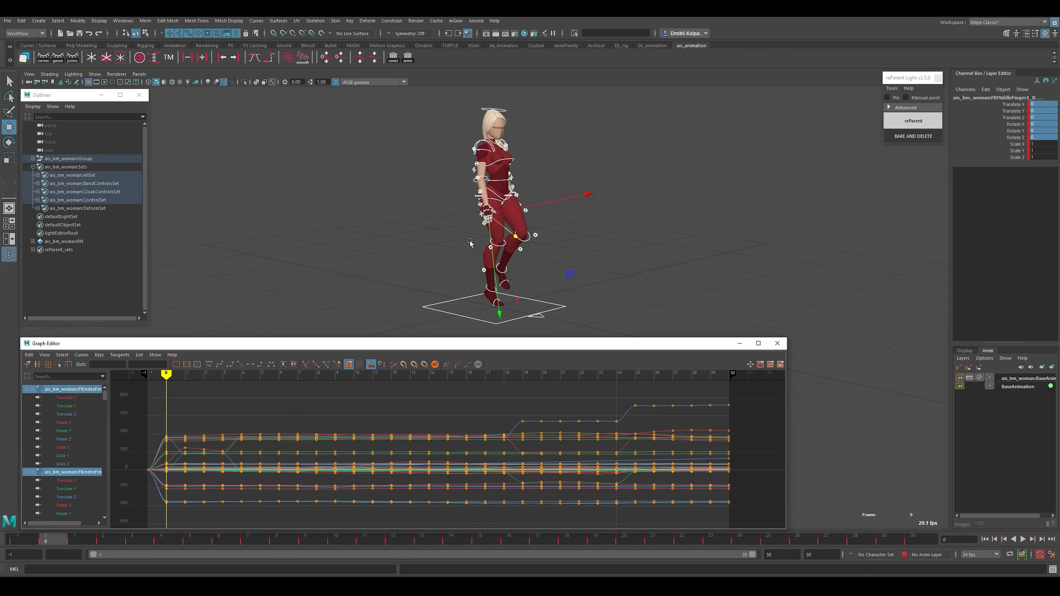
{"action": "right_click_drag", "start_coordinate": [528, 271], "coordinate": [556, 276], "text": "alt"}
{"action": "left_click_drag", "start_coordinate": [555, 276], "coordinate": [578, 270], "text": "alt"}
{"action": "left_click", "coordinate": [578, 270]}
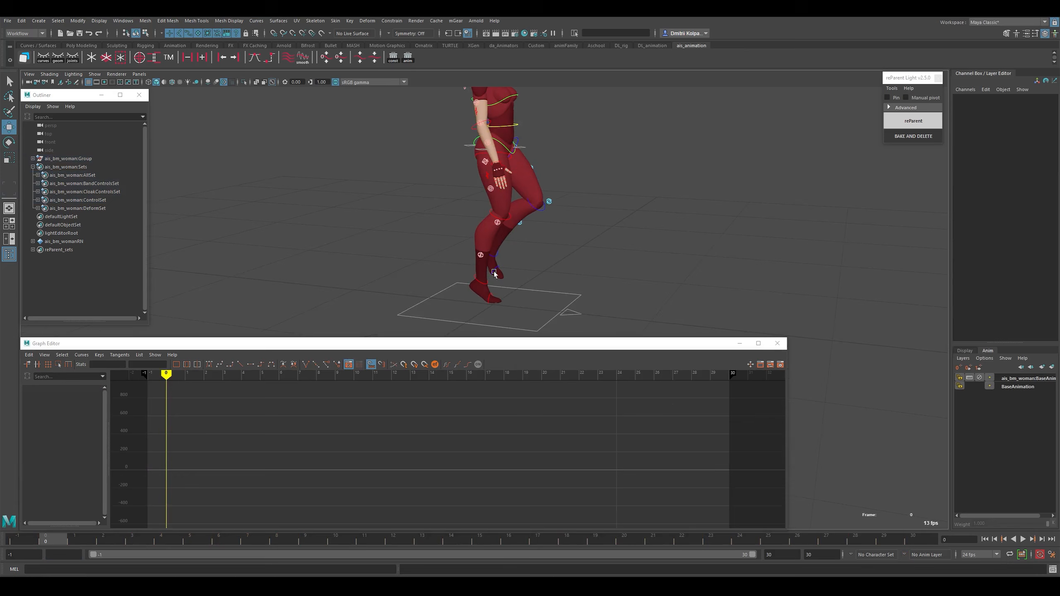
{"action": "left_click_drag", "start_coordinate": [480, 287], "coordinate": [481, 286], "text": "alt"}
{"action": "left_click", "coordinate": [478, 285]}
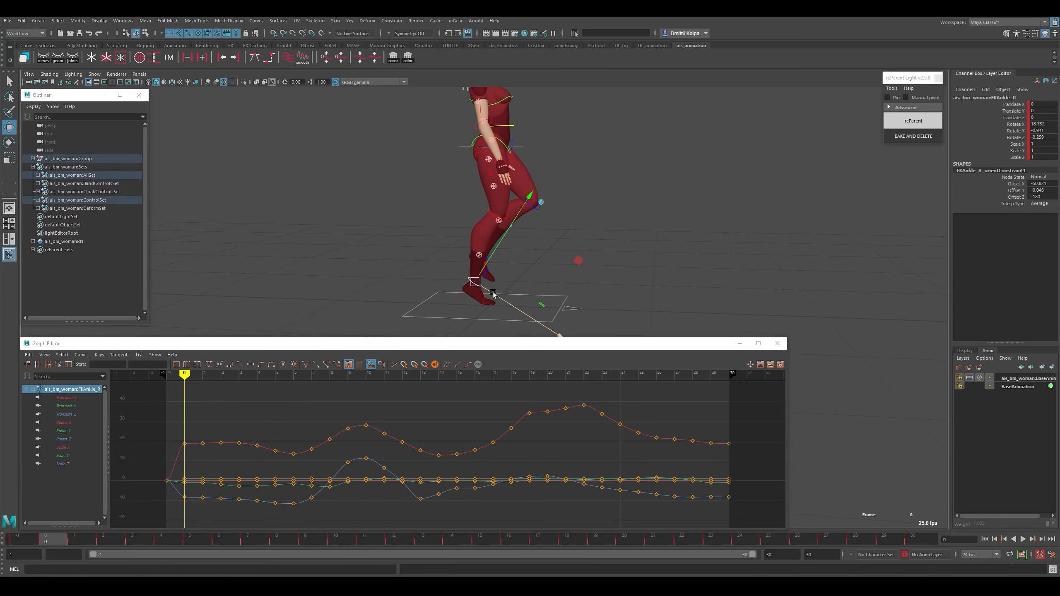
{"action": "left_click", "coordinate": [918, 121]}
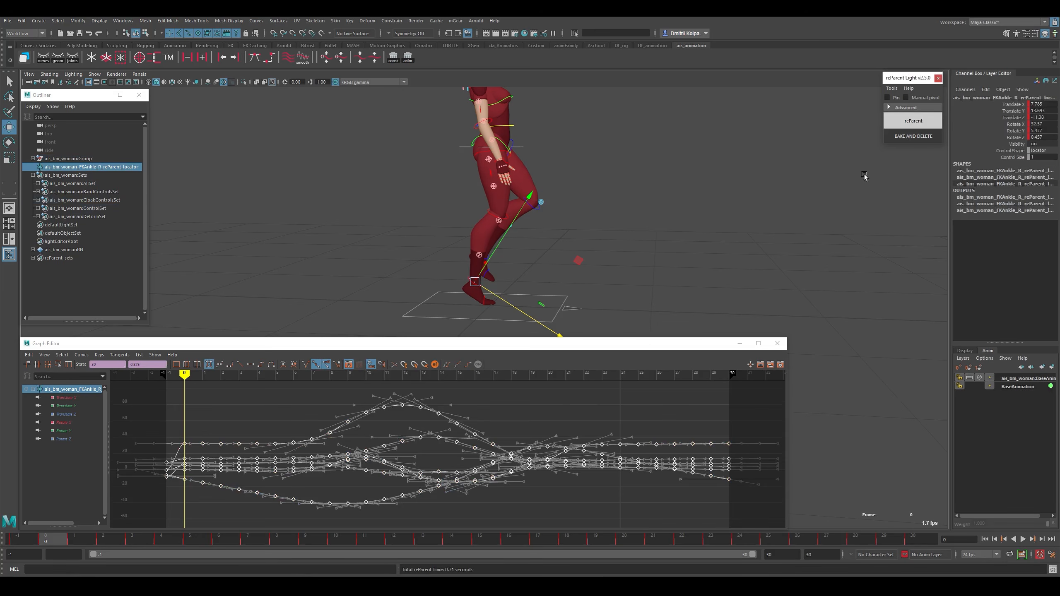
{"action": "left_click", "coordinate": [1002, 157]}
{"action": "middle_click_drag", "start_coordinate": [650, 264], "coordinate": [630, 277]}
{"action": "left_click_drag", "start_coordinate": [580, 277], "coordinate": [553, 274], "text": "alt"}
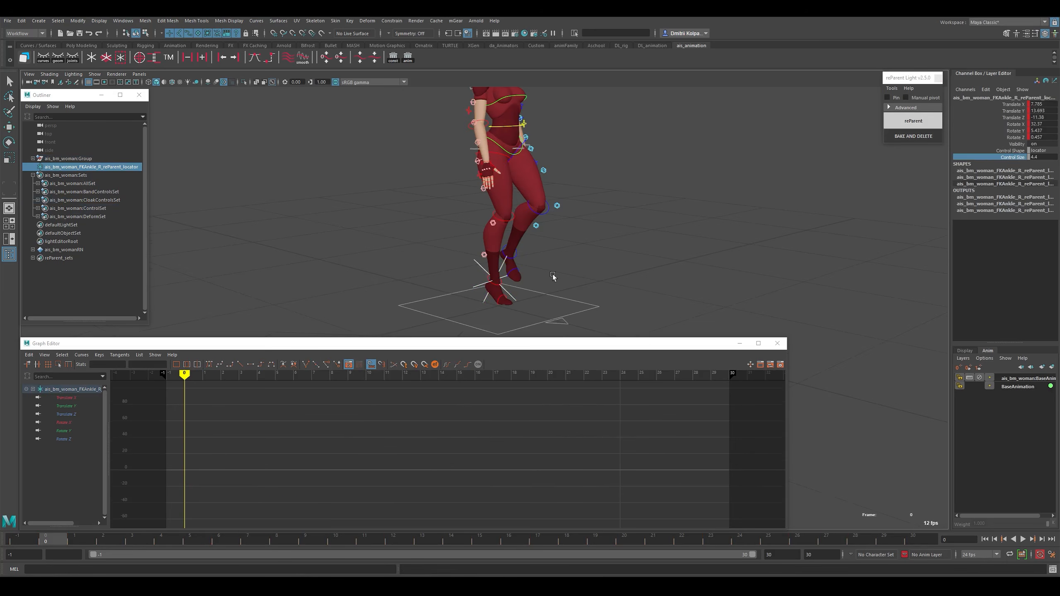
Create a reParent locator for the left FK ankle control and set its Control Size to 3.5.
{"action": "left_click", "coordinate": [551, 274]}
{"action": "left_click", "coordinate": [520, 257]}
{"action": "left_click", "coordinate": [913, 121]}
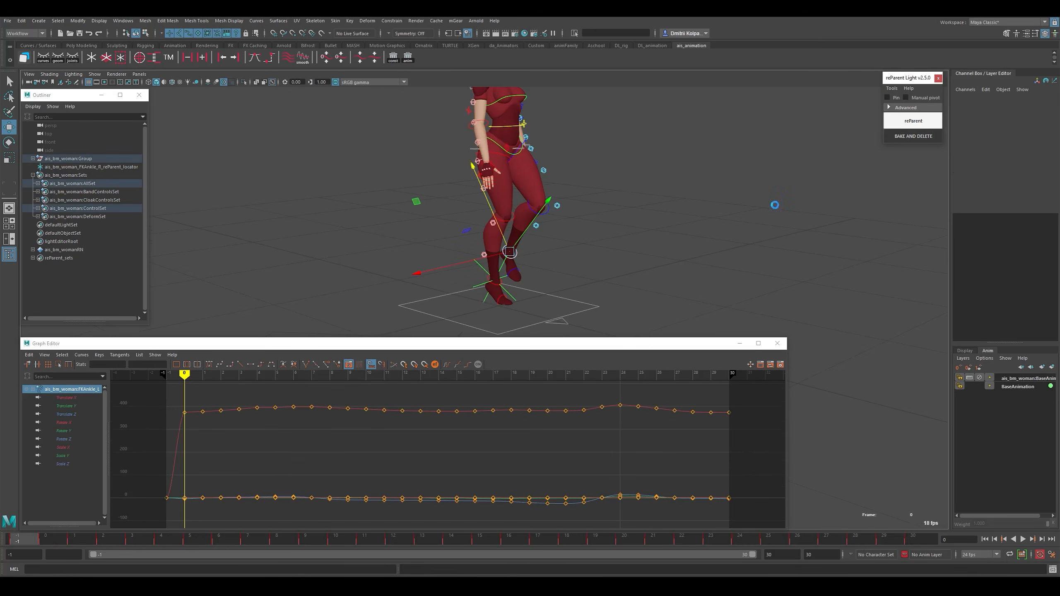
{"action": "left_click", "coordinate": [1012, 158]}
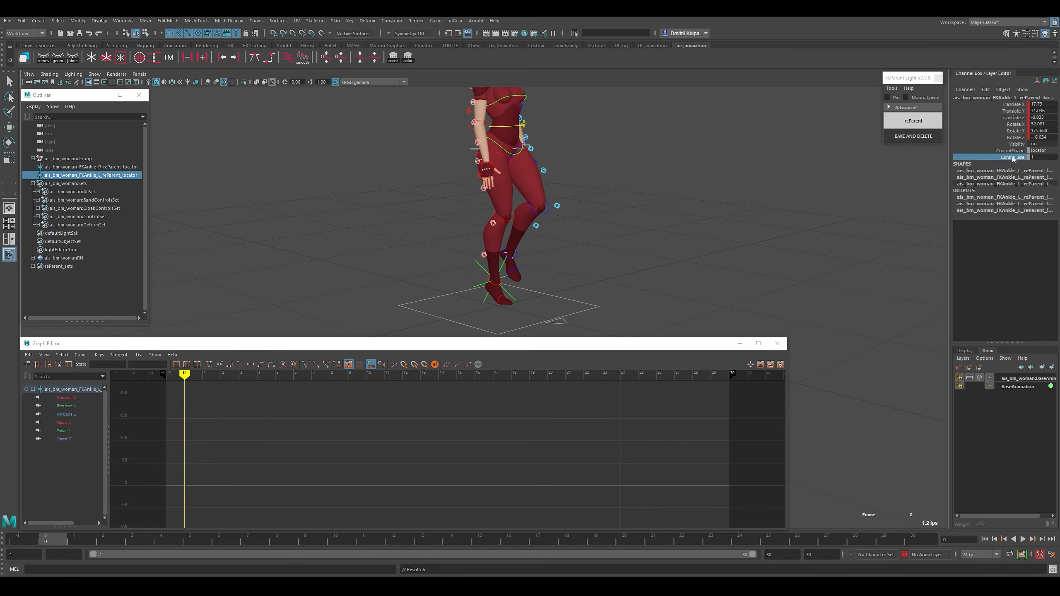
{"action": "middle_click_drag", "start_coordinate": [640, 274], "coordinate": [640, 274]}
{"action": "left_click_drag", "start_coordinate": [629, 279], "coordinate": [636, 265], "text": "alt"}
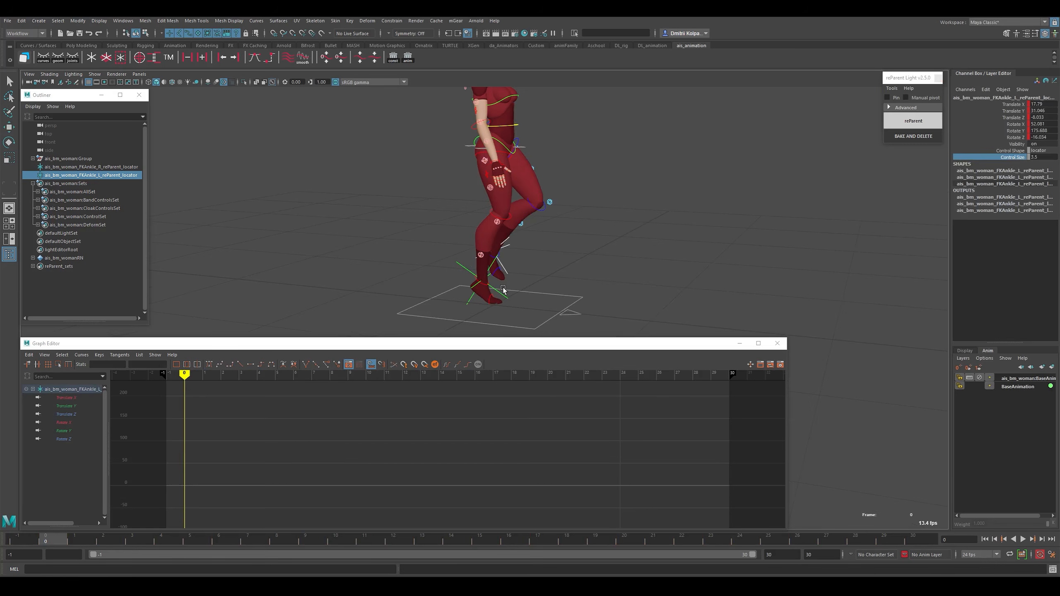
At frame -1, delete the FKIKBlend keys on both leg switch controls and blend both legs to IK.
{"action": "left_click_drag", "start_coordinate": [187, 418], "coordinate": [171, 422]}
{"action": "key", "text": "q"}
{"action": "left_click_drag", "start_coordinate": [560, 269], "coordinate": [522, 263], "text": "alt"}
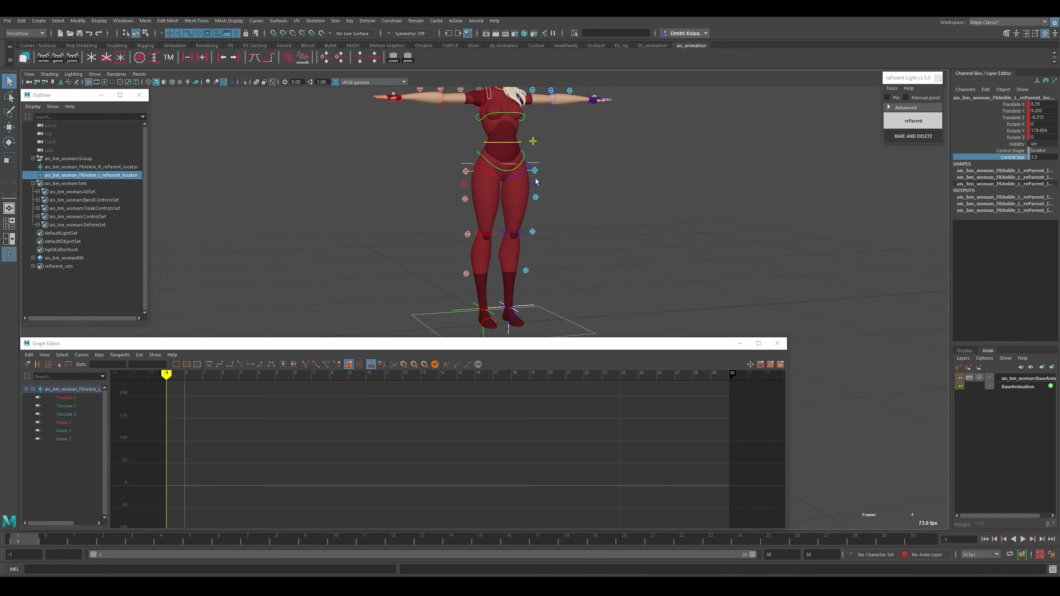
{"action": "left_click_drag", "start_coordinate": [540, 179], "coordinate": [465, 191]}
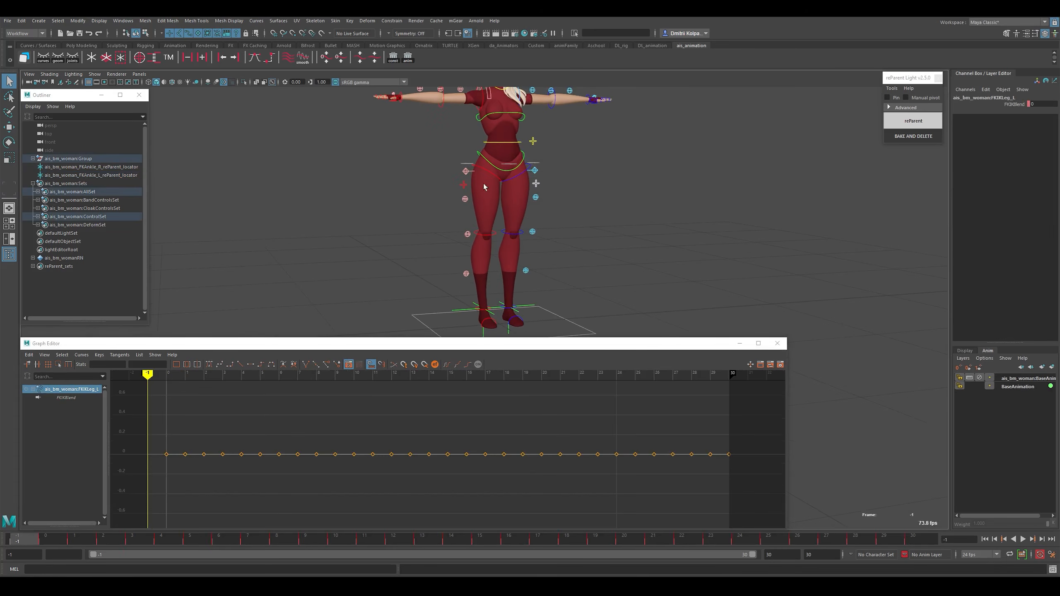
{"action": "left_click", "coordinate": [1013, 104]}
{"action": "right_click", "coordinate": [1014, 105]}
{"action": "left_click", "coordinate": [1013, 234]}
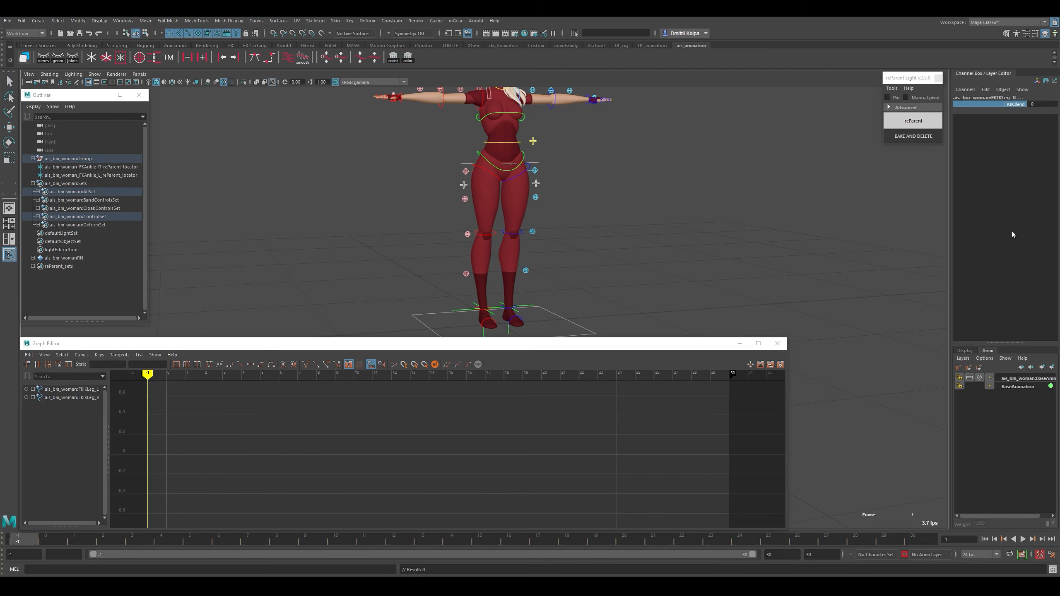
{"action": "middle_click_drag", "start_coordinate": [579, 259], "coordinate": [655, 265]}
Parent-constrain the right IK leg control to the right ankle reParent locator with Maintain Offset on and all translate and rotate axes.
{"action": "left_click", "coordinate": [485, 314]}
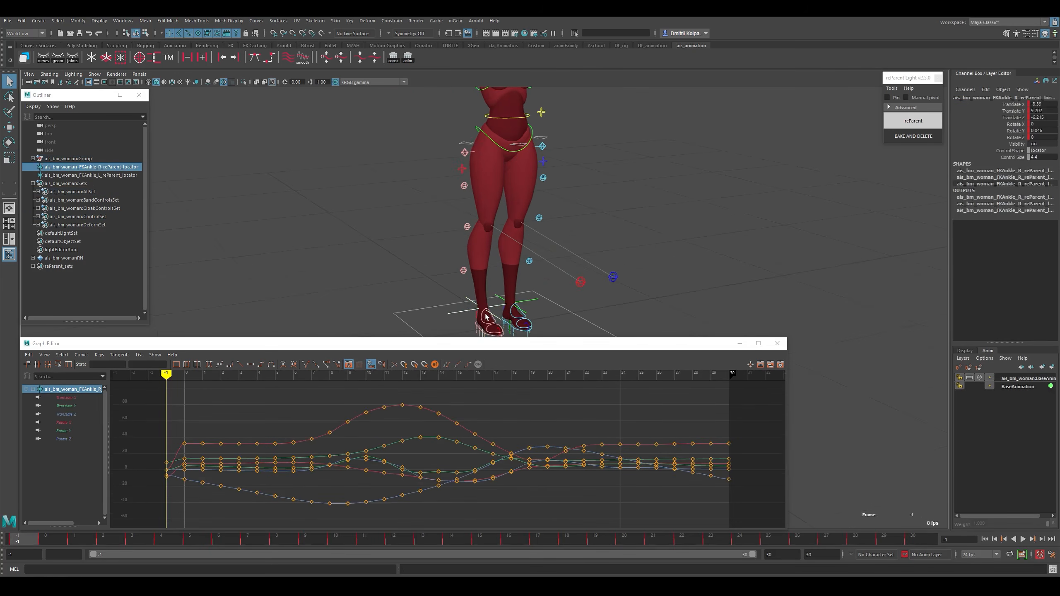
{"action": "middle_click_drag", "start_coordinate": [485, 314], "coordinate": [488, 304], "text": "alt"}
{"action": "left_click_drag", "start_coordinate": [488, 304], "coordinate": [510, 316], "text": "alt"}
{"action": "left_click", "coordinate": [503, 312], "text": "shift"}
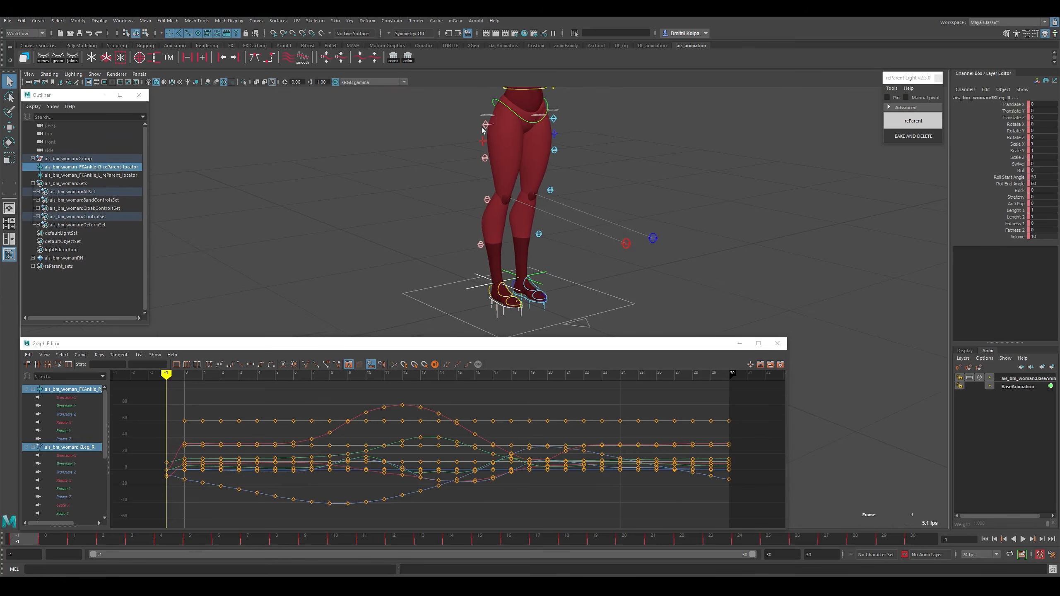
{"action": "left_click", "coordinate": [392, 21]}
{"action": "left_click", "coordinate": [470, 45]}
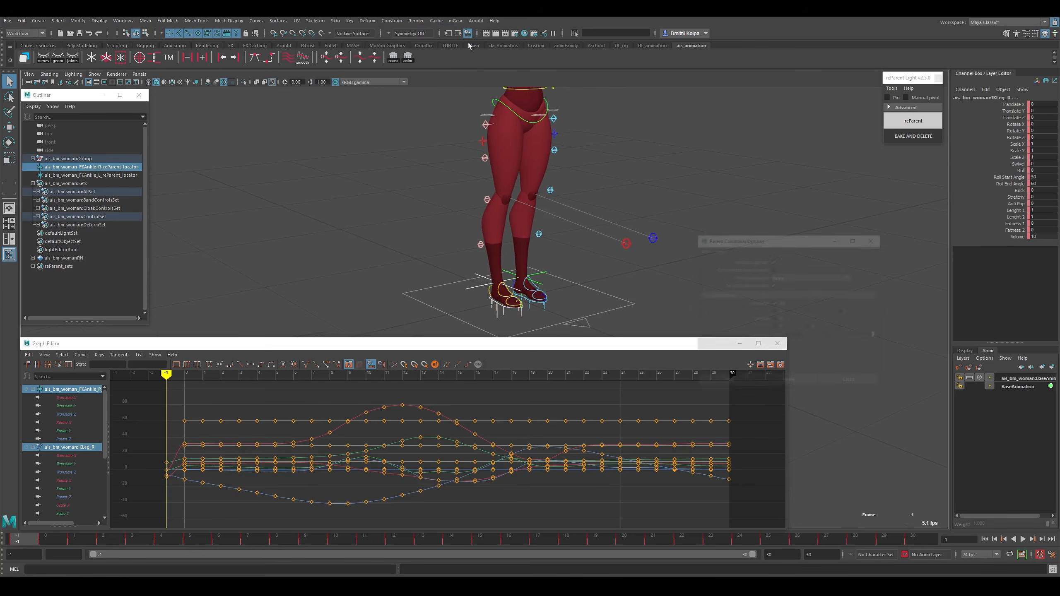
{"action": "left_click", "coordinate": [788, 382]}
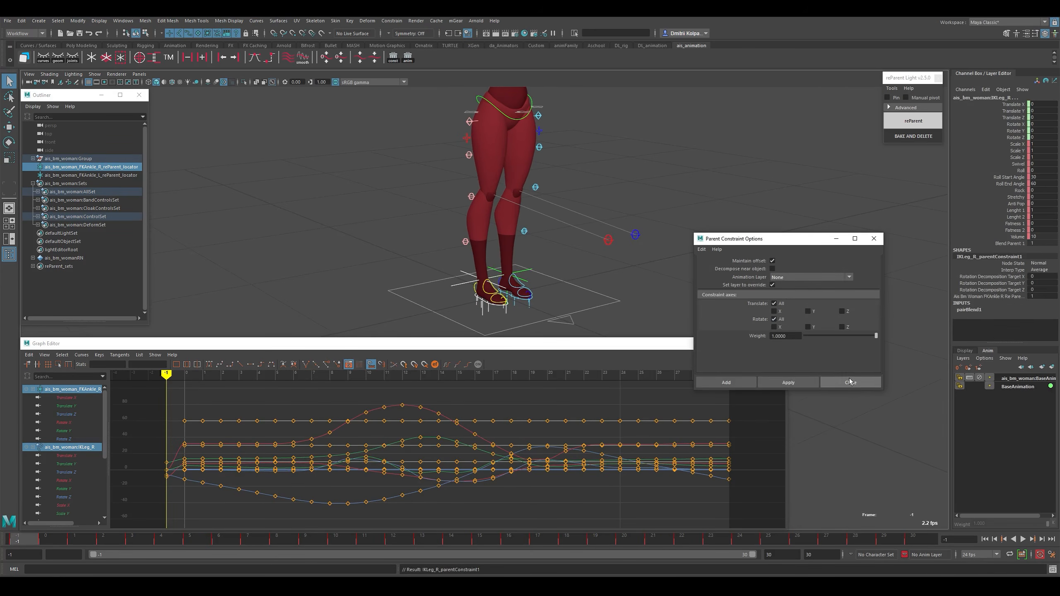
{"action": "left_click", "coordinate": [850, 383]}
Parent-constrain the left IK leg control to the left ankle reParent locator.
{"action": "left_click", "coordinate": [527, 282]}
{"action": "left_click", "coordinate": [529, 296], "text": "shift"}
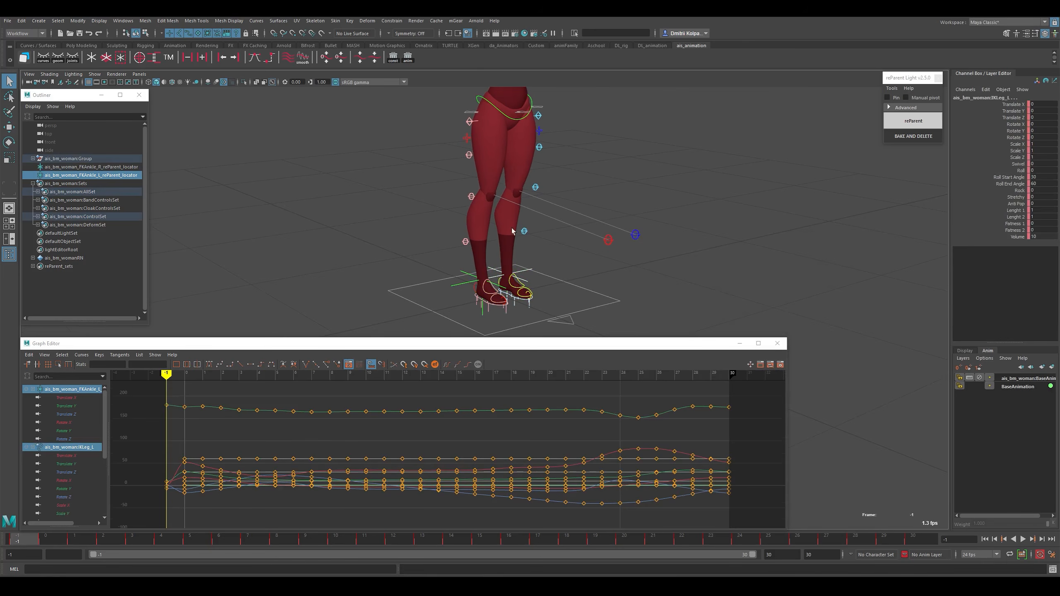
{"action": "left_click", "coordinate": [395, 21]}
{"action": "left_click", "coordinate": [405, 41]}
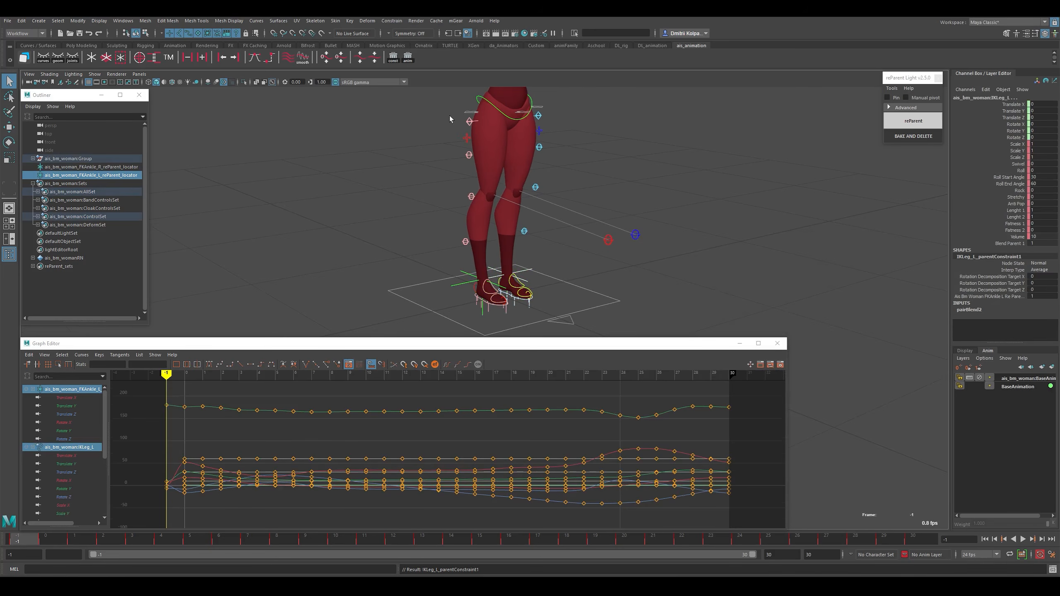
Select the right and left IK toes controls and examine their animation curves.
{"action": "left_click_drag", "start_coordinate": [185, 419], "coordinate": [166, 437]}
{"action": "scroll", "coordinate": [522, 288], "scroll_direction": "up", "scroll_amount": 3}
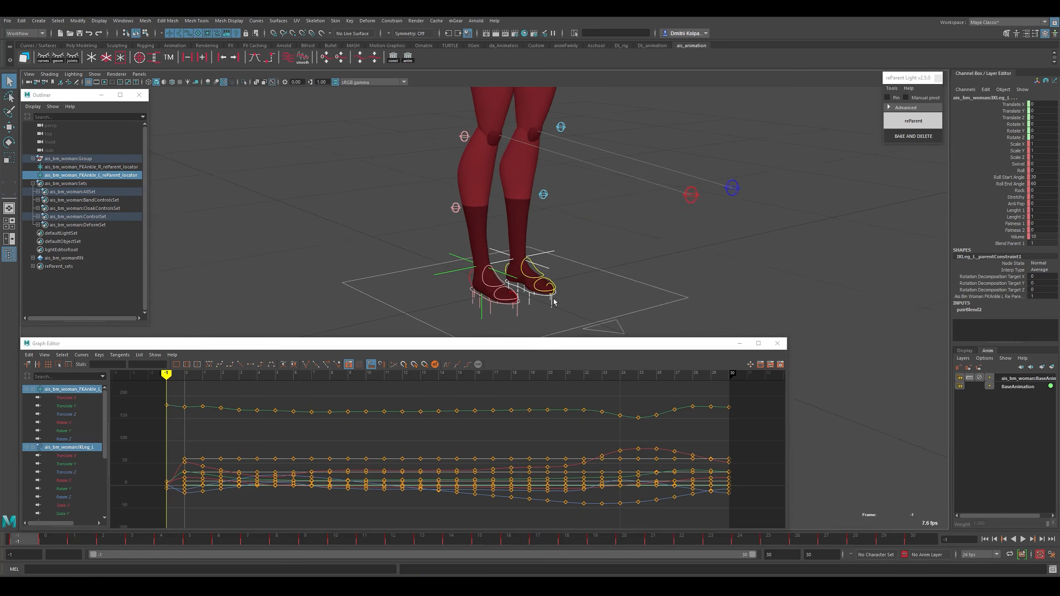
{"action": "left_click_drag", "start_coordinate": [521, 288], "coordinate": [531, 290], "text": "alt"}
{"action": "left_click", "coordinate": [546, 283]}
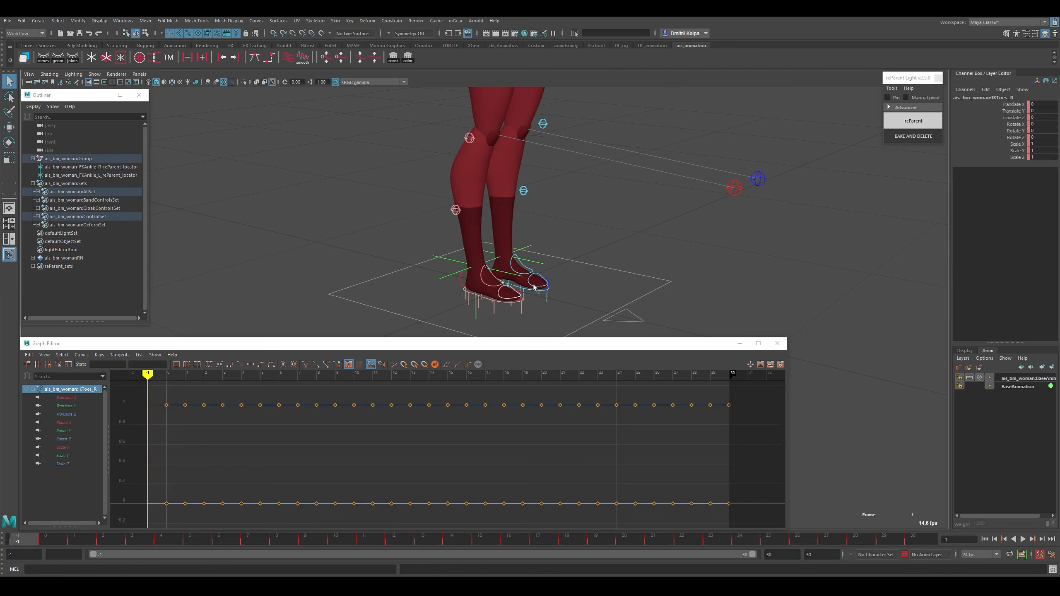
{"action": "left_click", "coordinate": [540, 297], "text": "shift"}
{"action": "left_click", "coordinate": [294, 458]}
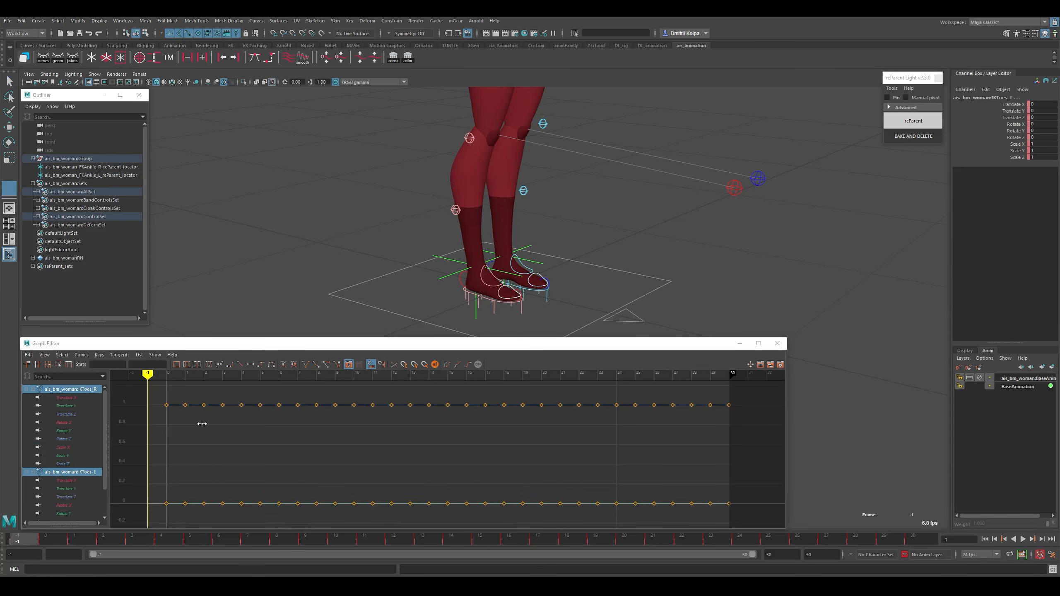
Switch both legs back to FK by setting FKIKBlend to 0 on the left and right leg switch controls.
{"action": "middle_click_drag", "start_coordinate": [608, 242], "coordinate": [604, 309], "text": "alt"}
{"action": "right_click_drag", "start_coordinate": [604, 309], "coordinate": [545, 149], "text": "alt"}
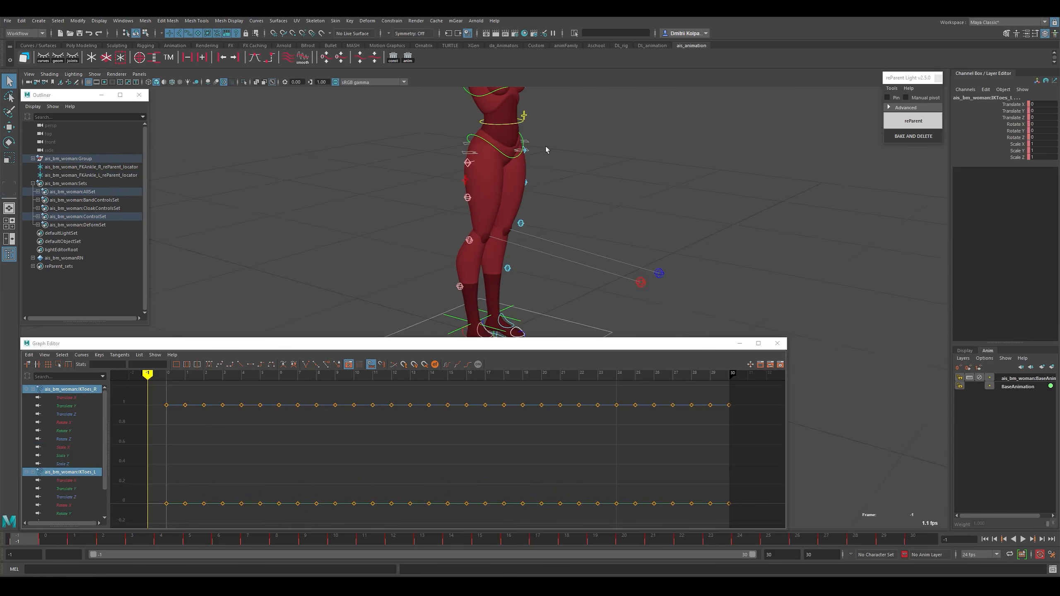
{"action": "left_click_drag", "start_coordinate": [546, 150], "coordinate": [544, 194], "text": "alt"}
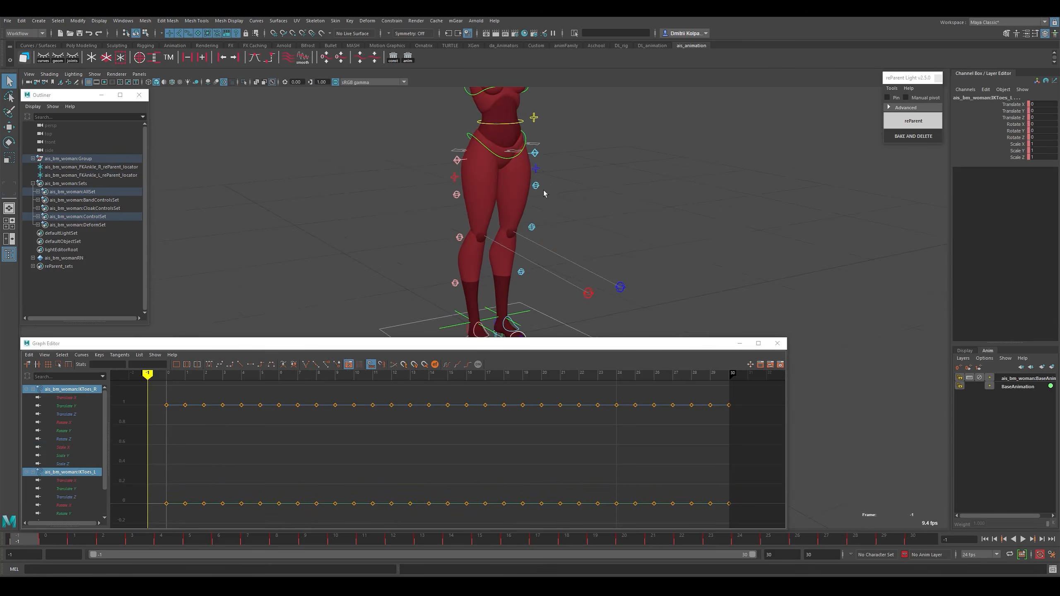
{"action": "middle_click_drag", "start_coordinate": [544, 194], "coordinate": [548, 131], "text": "alt"}
{"action": "right_click_drag", "start_coordinate": [547, 132], "coordinate": [601, 251], "text": "alt"}
{"action": "middle_click_drag", "start_coordinate": [565, 109], "coordinate": [568, 144], "text": "alt"}
{"action": "left_click", "coordinate": [555, 118]}
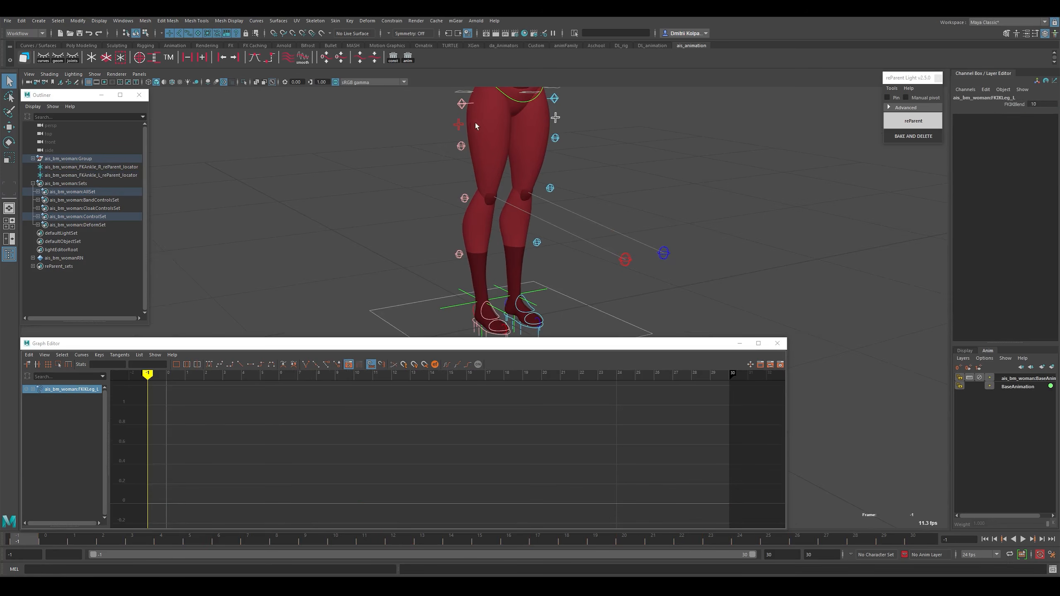
{"action": "left_click", "coordinate": [459, 124], "text": "shift"}
{"action": "left_click", "coordinate": [1011, 104]}
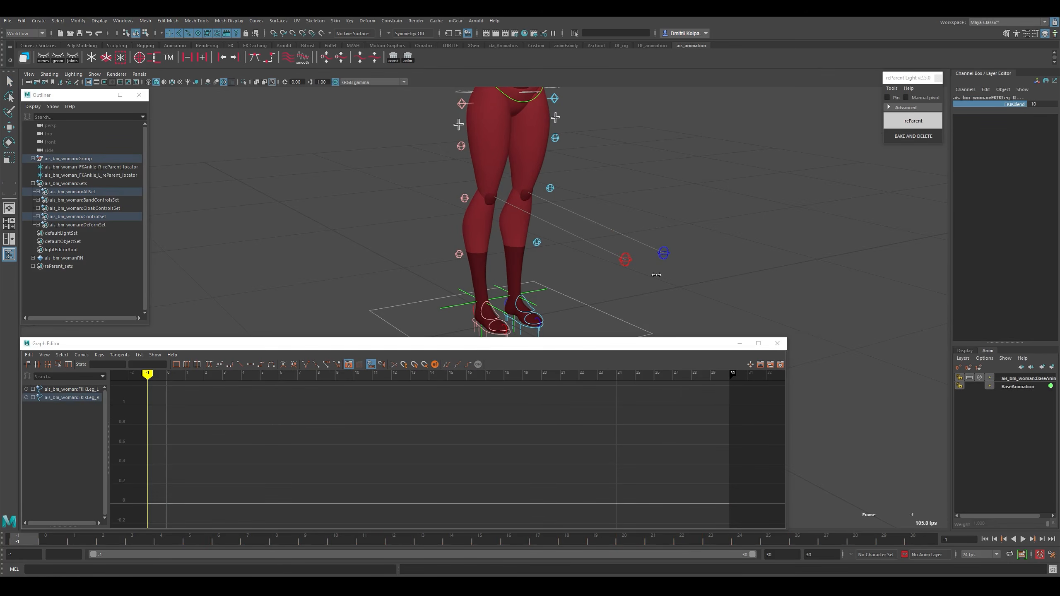
{"action": "left_click", "coordinate": [537, 313]}
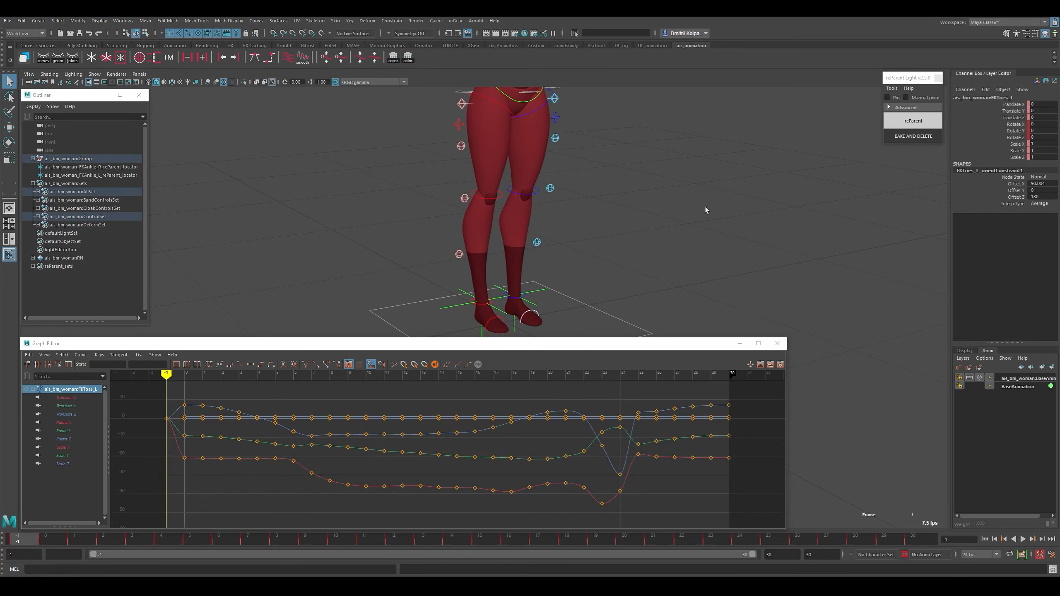
{"action": "key", "text": "ctrl+z"}
{"action": "key", "text": "ctrl+z"}
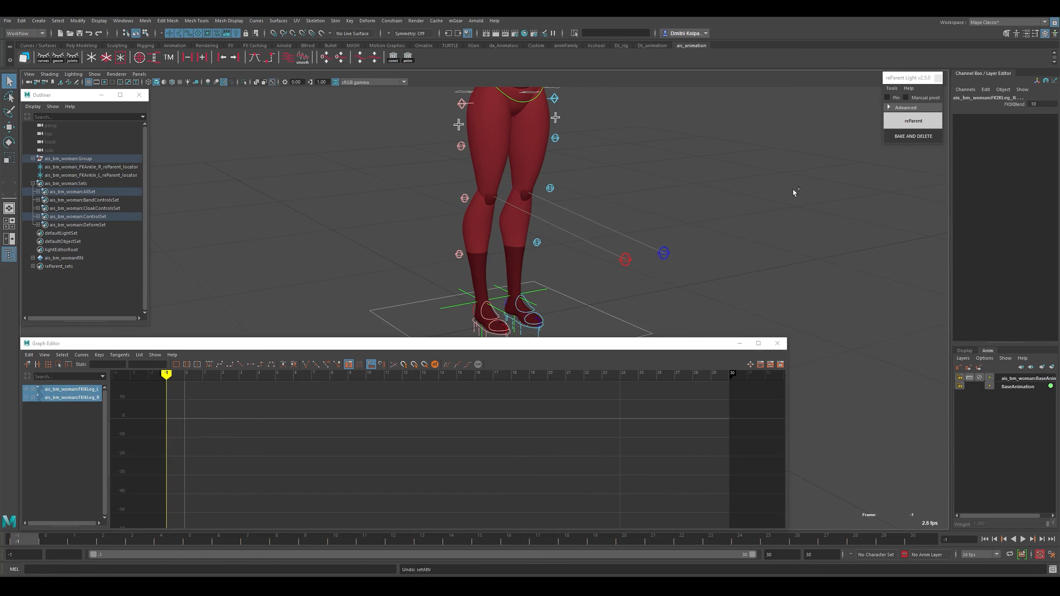
{"action": "key", "text": "shift+z"}
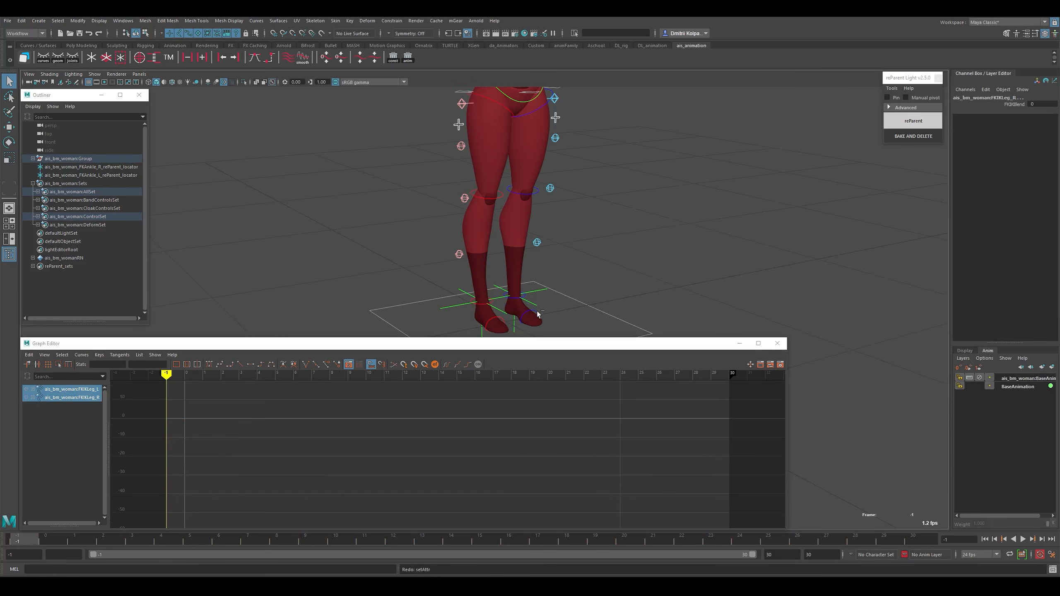
Create reParent locators for the right and left FK toes controls.
{"action": "left_click", "coordinate": [500, 322]}
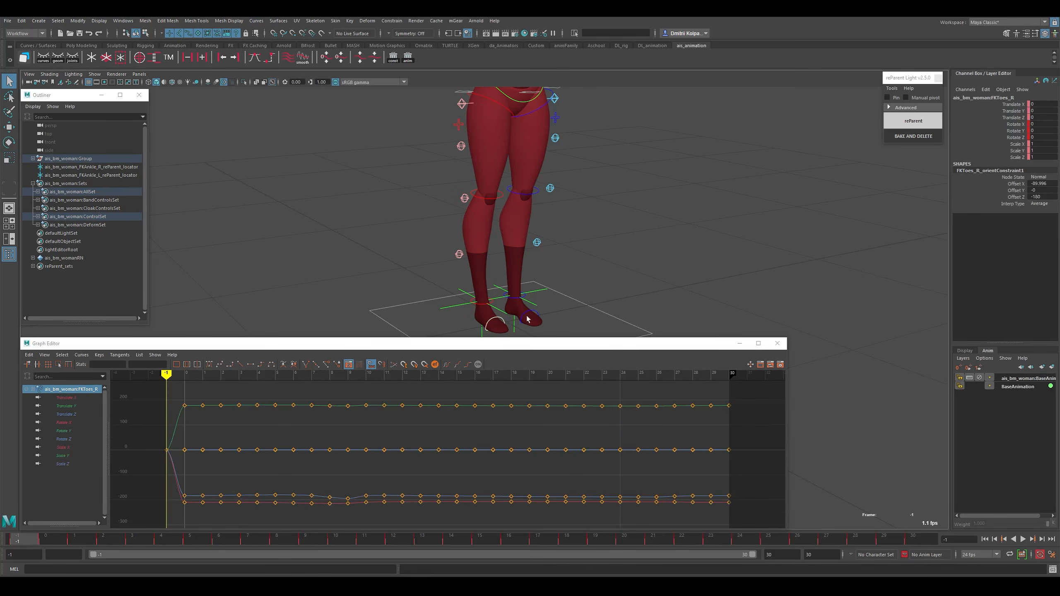
{"action": "left_click", "coordinate": [537, 316], "text": "shift"}
{"action": "left_click", "coordinate": [918, 122]}
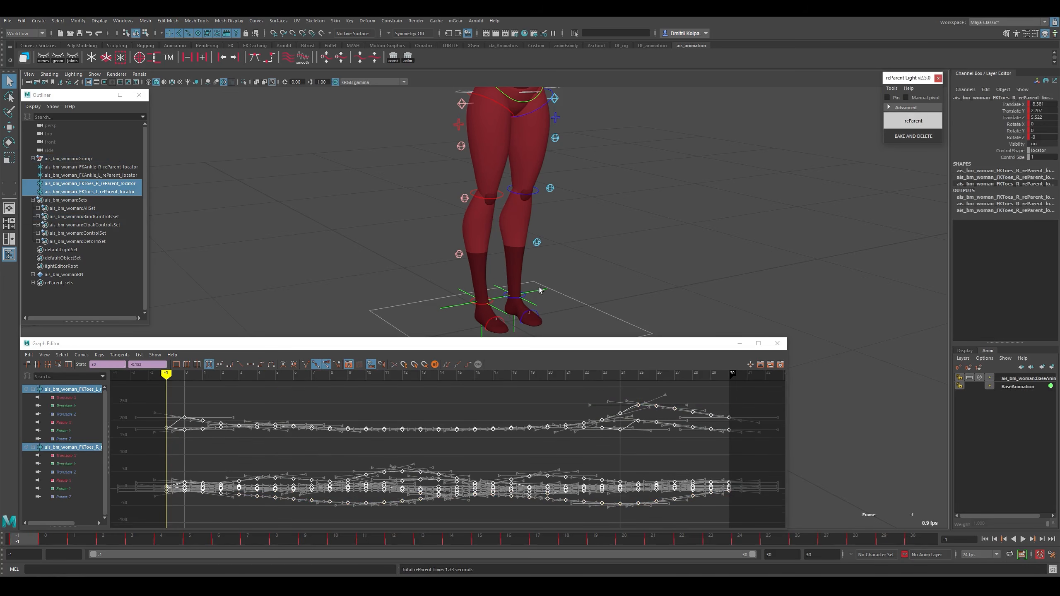
Set FKIKBlend to 10 on both leg switch controls and briefly play the animation.
{"action": "left_click", "coordinate": [556, 118]}
{"action": "left_click", "coordinate": [459, 125], "text": "shift"}
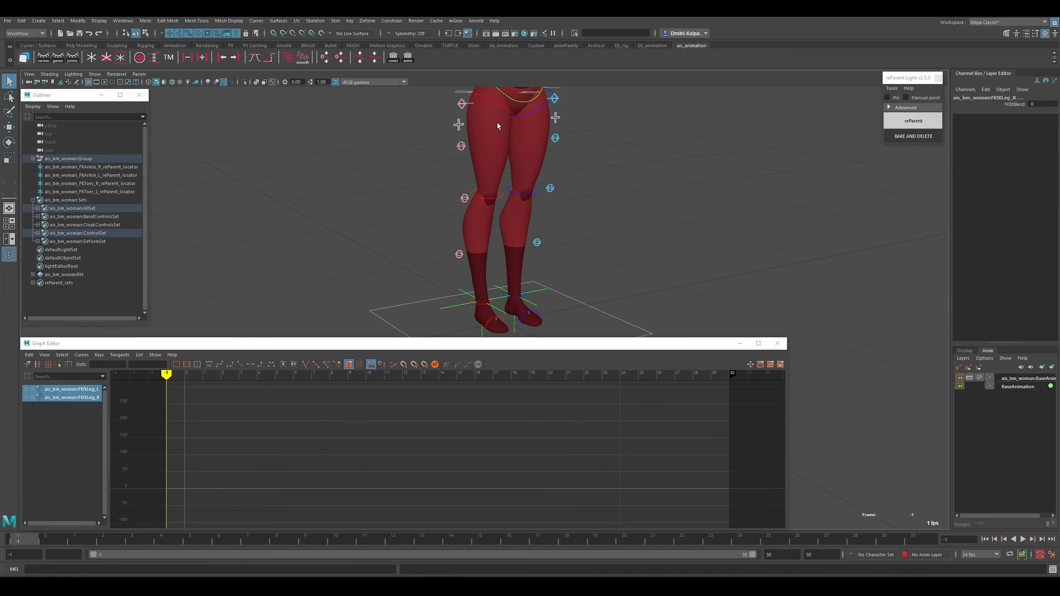
{"action": "left_click", "coordinate": [1015, 105]}
{"action": "middle_click_drag", "start_coordinate": [658, 225], "coordinate": [876, 222]}
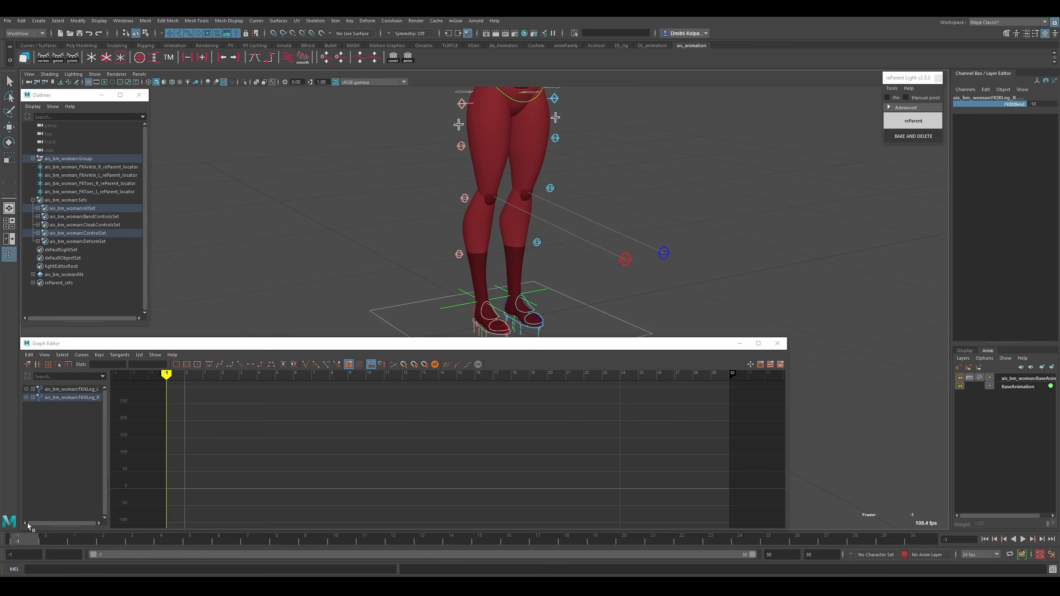
{"action": "key", "text": "alt+v"}
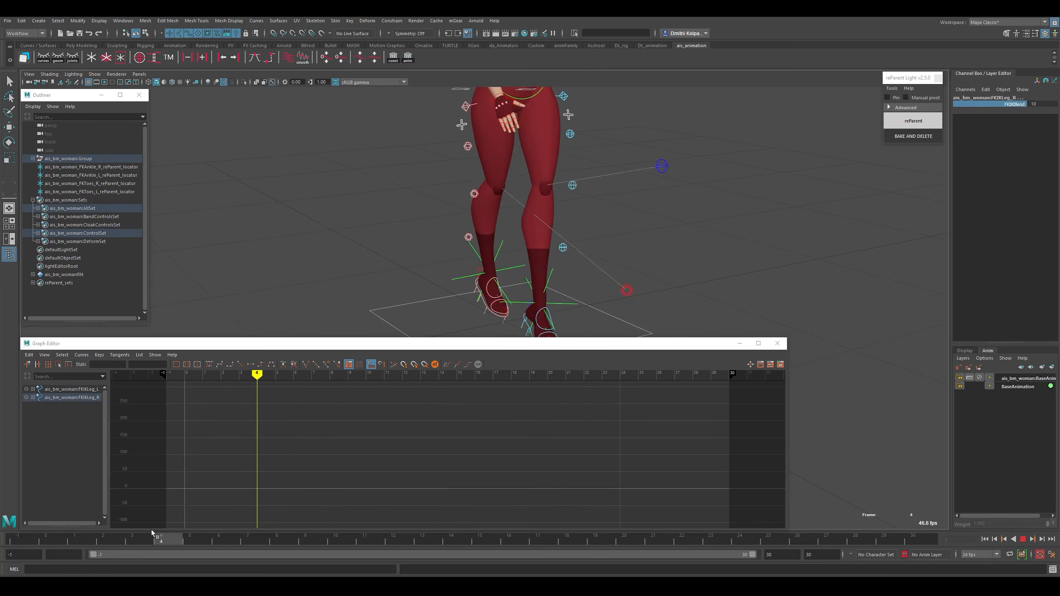
{"action": "key", "text": "alt+v"}
Set the Control Size of both toe reParent locators to 3.1.
{"action": "scroll", "coordinate": [436, 283], "scroll_direction": "up", "scroll_amount": 3}
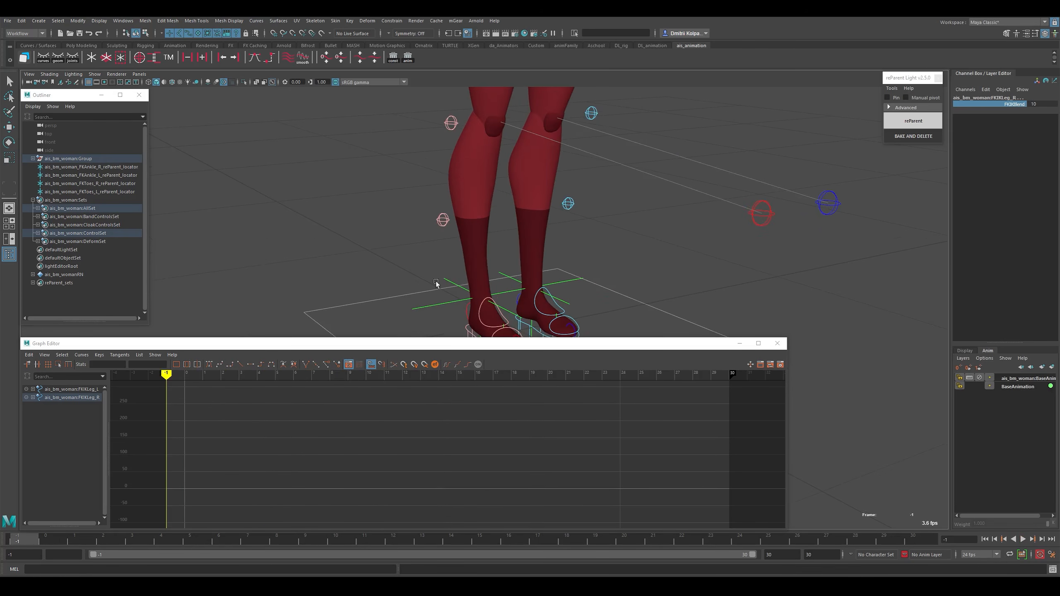
{"action": "left_click_drag", "start_coordinate": [126, 184], "coordinate": [126, 191]}
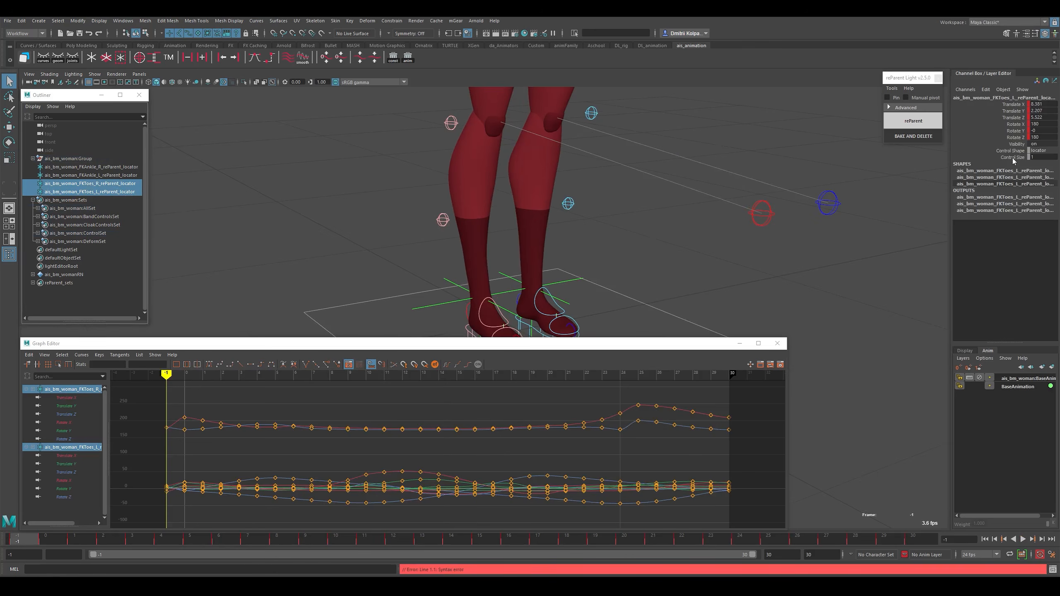
{"action": "left_click", "coordinate": [1014, 159]}
{"action": "middle_click_drag", "start_coordinate": [607, 288], "coordinate": [617, 293]}
{"action": "left_click_drag", "start_coordinate": [617, 294], "coordinate": [626, 297], "text": "alt"}
{"action": "middle_click_drag", "start_coordinate": [624, 300], "coordinate": [620, 262], "text": "alt"}
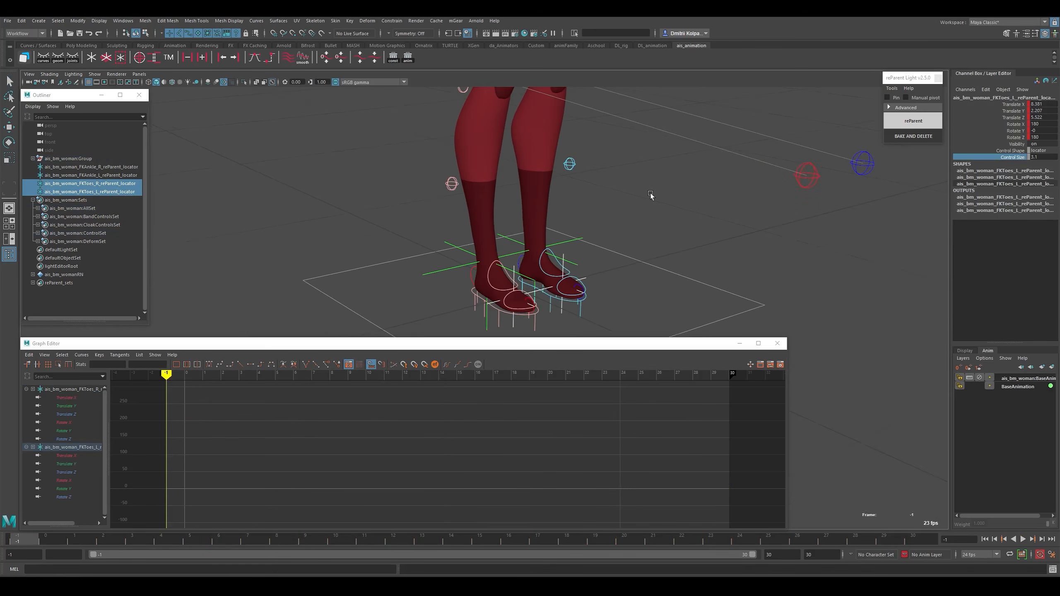
Select both leg switch controls and scrub the timeline to check how the IK legs and feet follow the locators.
{"action": "right_click_drag", "start_coordinate": [651, 196], "coordinate": [512, 232], "text": "alt"}
{"action": "middle_click_drag", "start_coordinate": [512, 232], "coordinate": [513, 269], "text": "alt"}
{"action": "key", "text": "q"}
{"action": "left_click", "coordinate": [555, 141]}
{"action": "left_click", "coordinate": [471, 153], "text": "shift"}
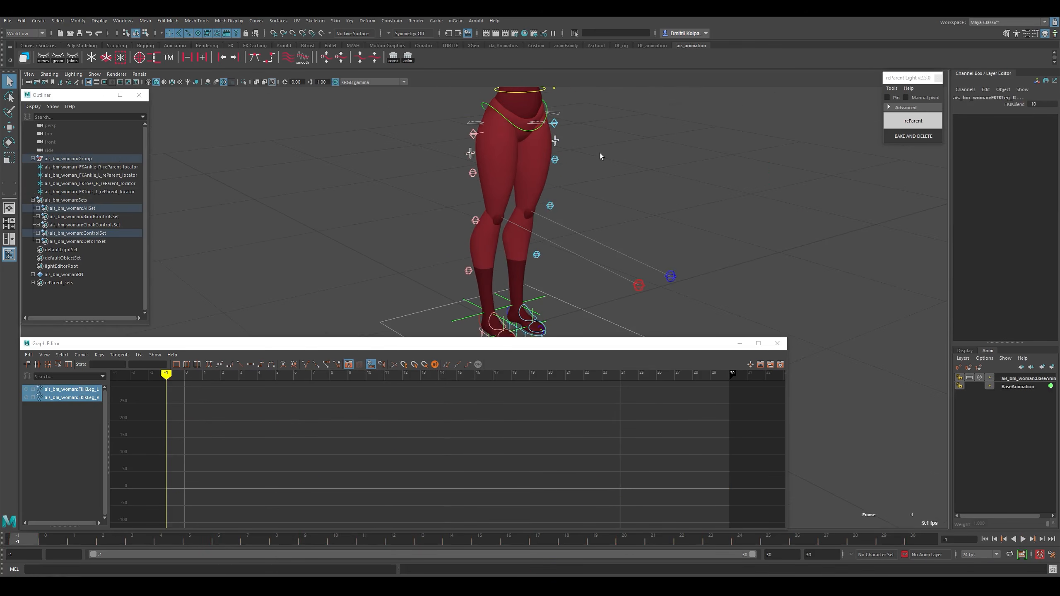
{"action": "left_click", "coordinate": [1009, 104]}
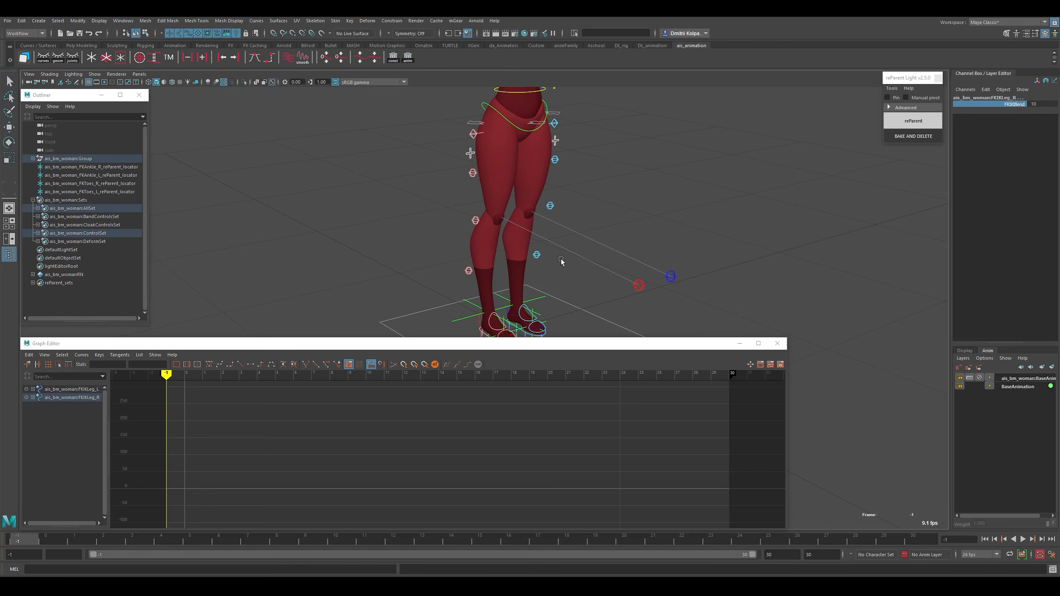
{"action": "middle_click_drag", "start_coordinate": [562, 264], "coordinate": [566, 222], "text": "alt"}
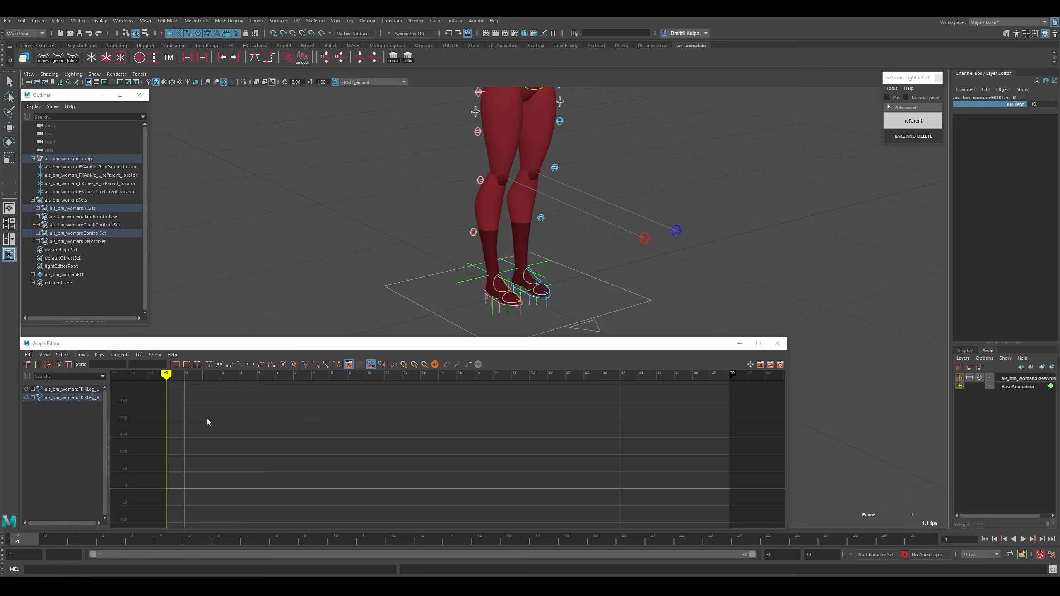
{"action": "left_click_drag", "start_coordinate": [208, 421], "coordinate": [296, 427]}
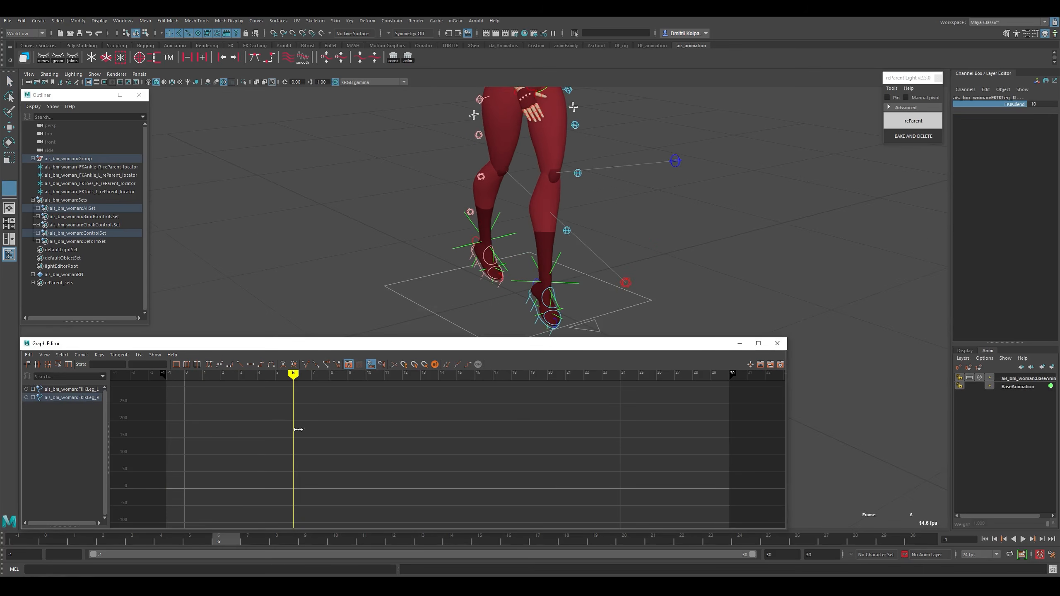
{"action": "right_click_drag", "start_coordinate": [572, 291], "coordinate": [604, 292], "text": "alt"}
{"action": "left_click_drag", "start_coordinate": [194, 405], "coordinate": [170, 404]}
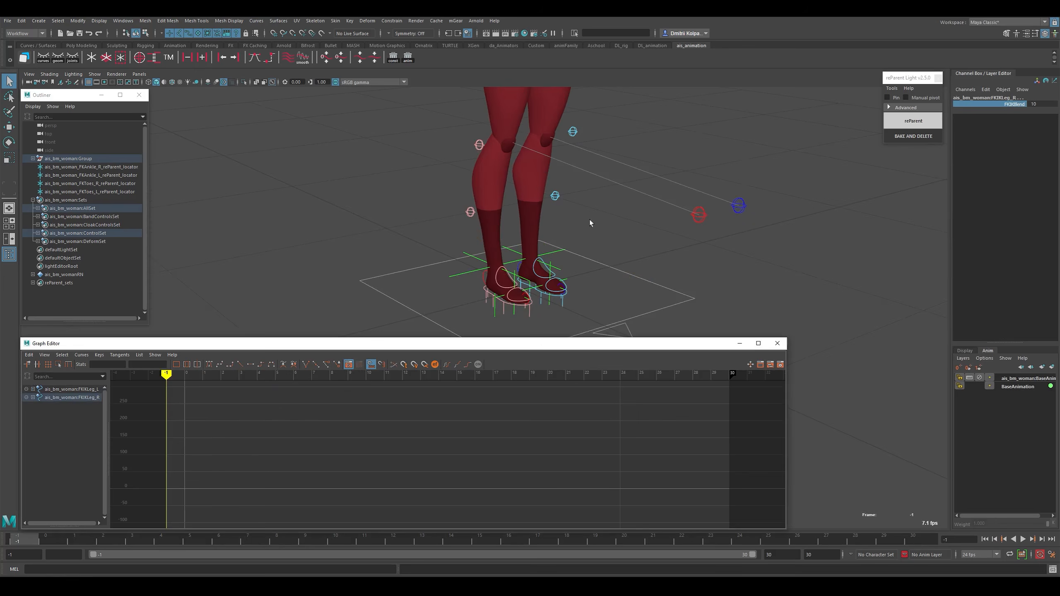
Orient-constrain the left IK toes control to the left toe reParent locator with Maintain Offset on and all axes constrained.
{"action": "right_click_drag", "start_coordinate": [622, 271], "coordinate": [657, 288], "text": "alt"}
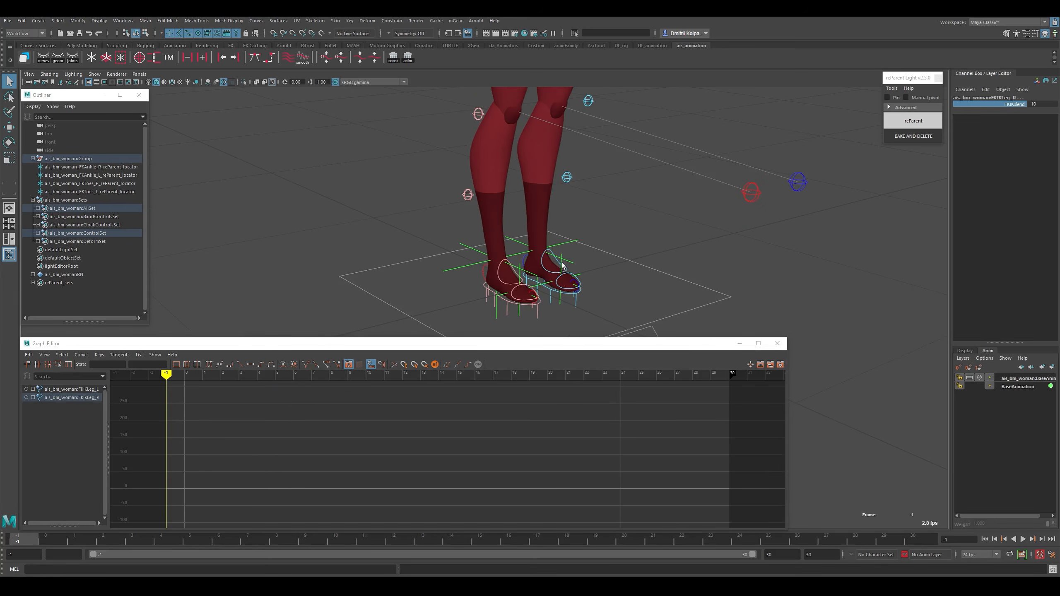
{"action": "left_click", "coordinate": [573, 279]}
{"action": "left_click", "coordinate": [566, 291], "text": "shift"}
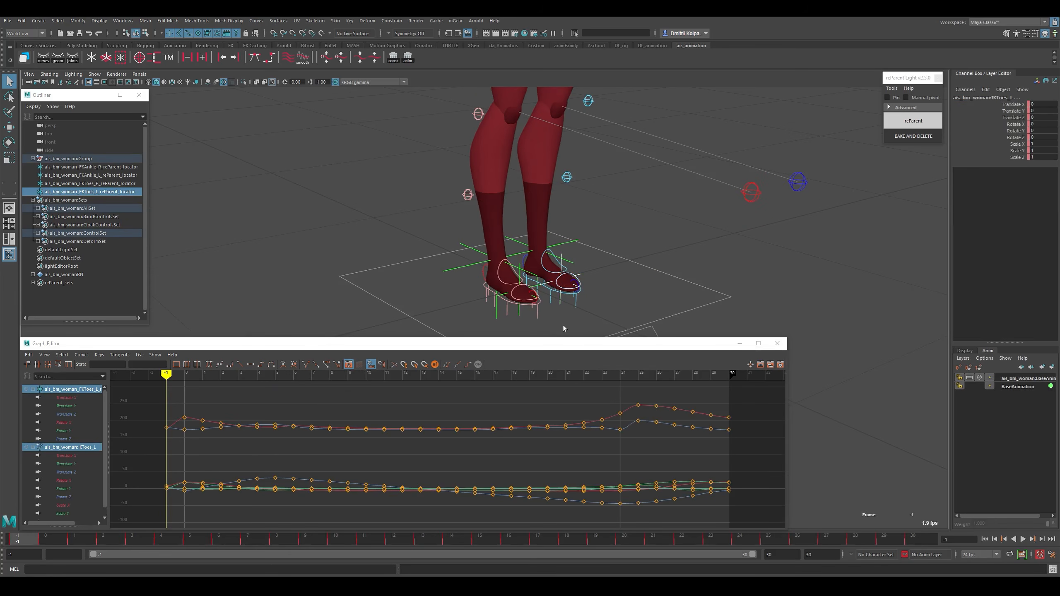
{"action": "left_click", "coordinate": [391, 20]}
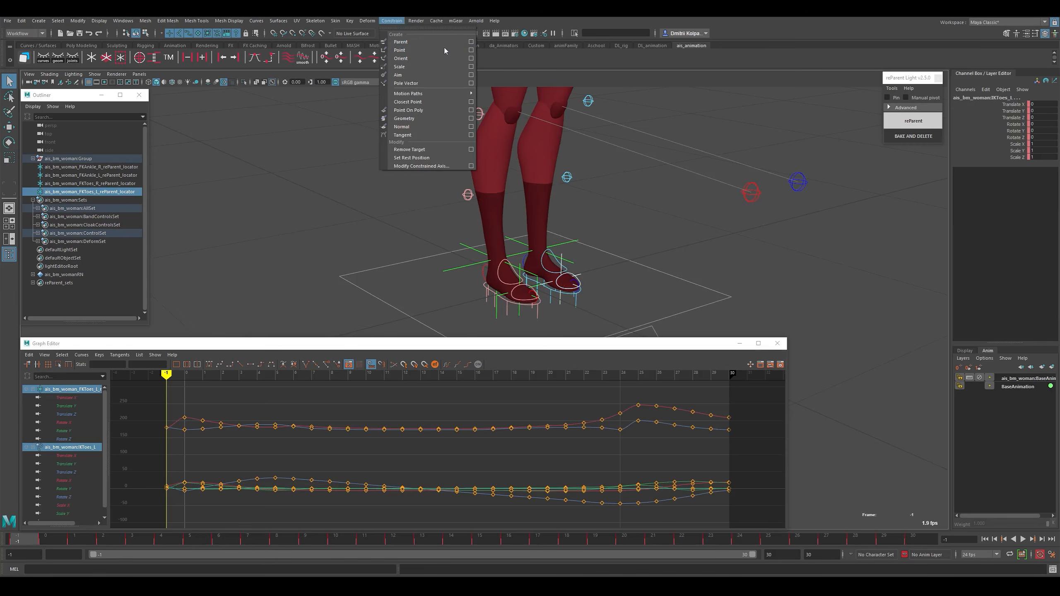
{"action": "left_click", "coordinate": [472, 60]}
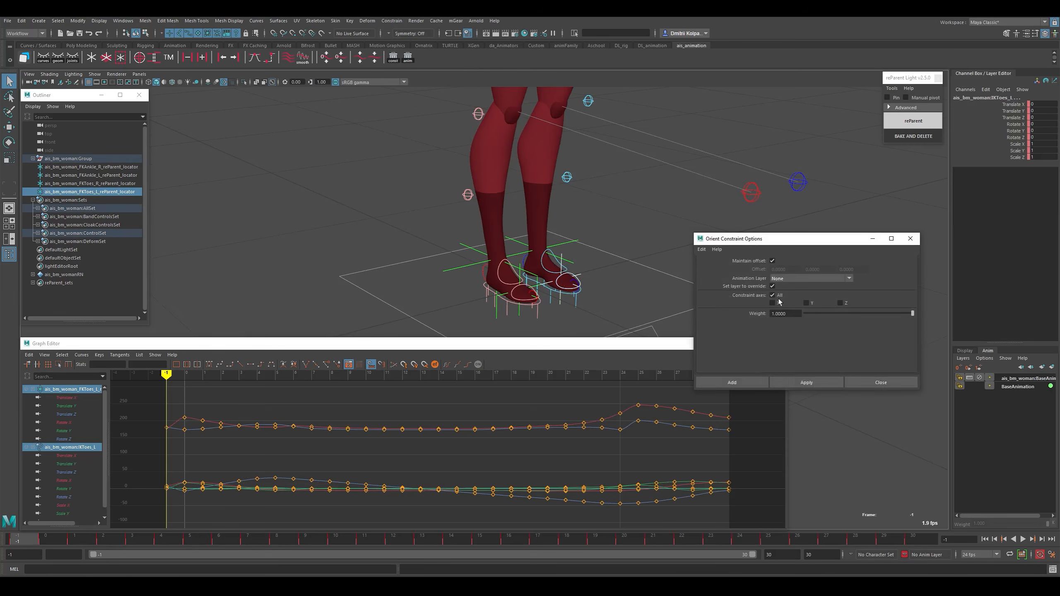
{"action": "left_click", "coordinate": [806, 382]}
{"action": "left_click", "coordinate": [882, 382]}
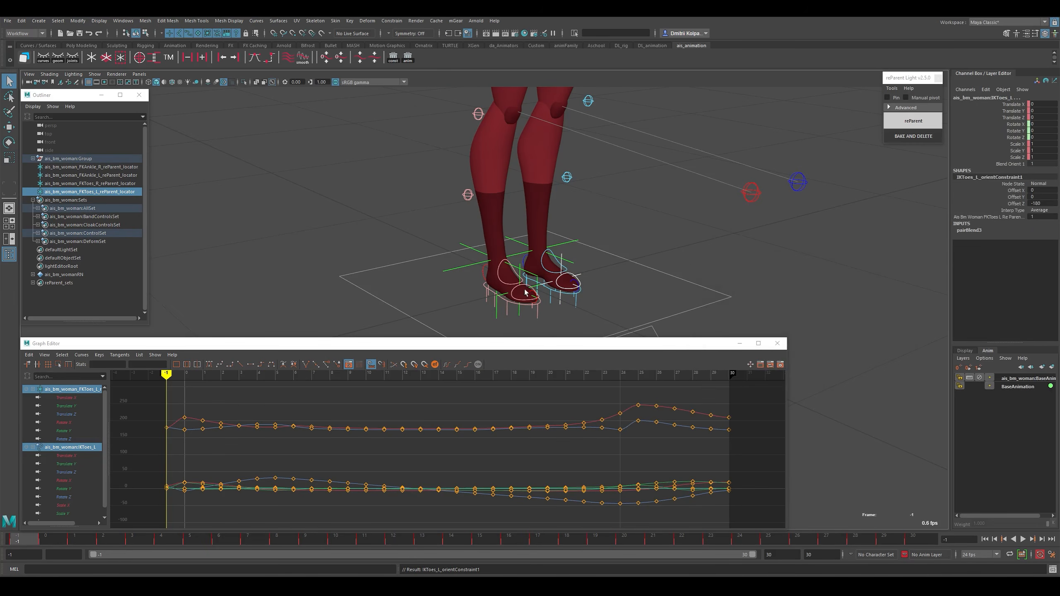
Orient-constrain the right IK toes control to the right toe reParent locator.
{"action": "left_click", "coordinate": [525, 302]}
{"action": "left_click", "coordinate": [519, 312]}
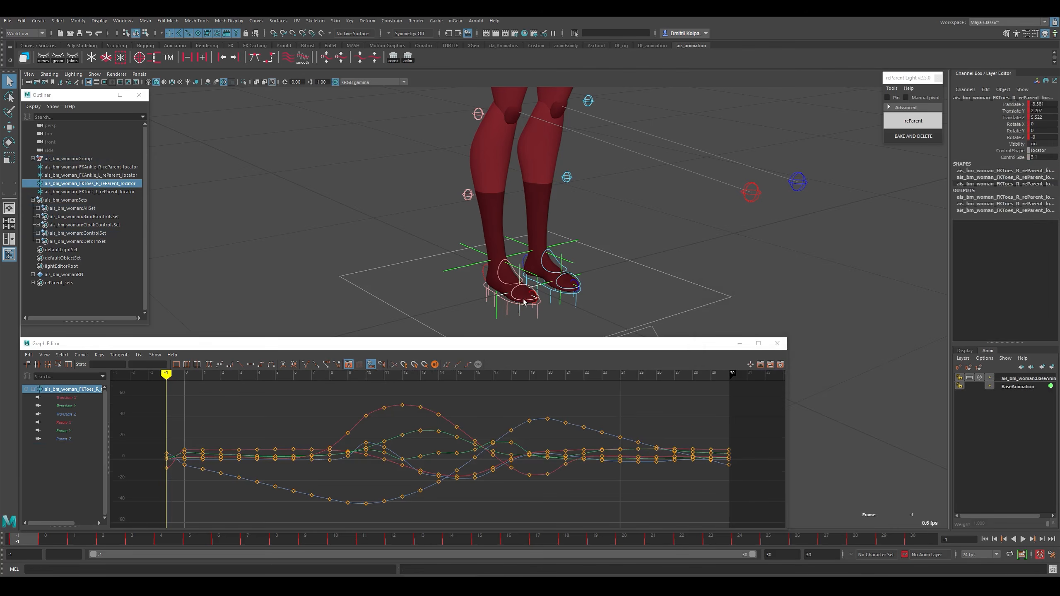
{"action": "left_click", "coordinate": [524, 300], "text": "shift"}
{"action": "left_click", "coordinate": [391, 20]}
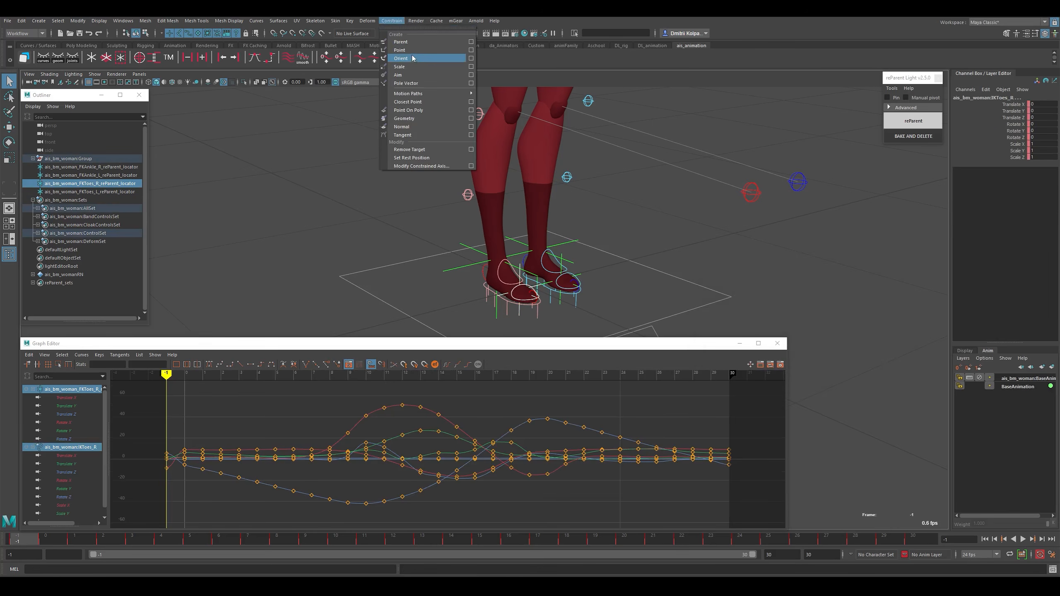
{"action": "left_click", "coordinate": [411, 59]}
Play the animation with rig controls and locators hidden, check the feet from several angles, and return to the first frame with controls shown.
{"action": "scroll", "coordinate": [600, 208], "scroll_direction": "down", "scroll_amount": 3}
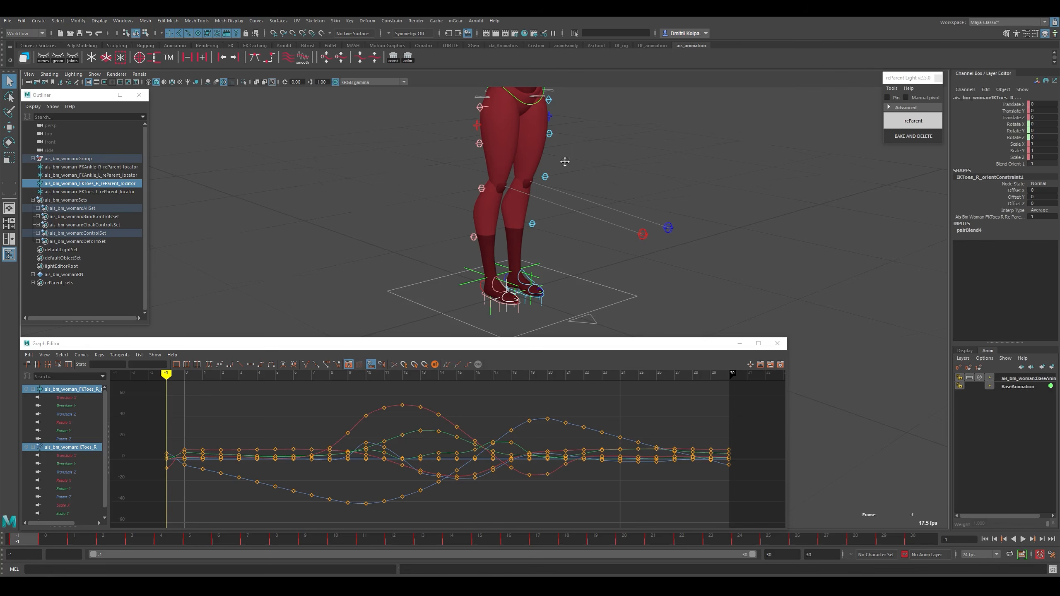
{"action": "middle_click_drag", "start_coordinate": [564, 162], "coordinate": [578, 181], "text": "alt"}
{"action": "left_click_drag", "start_coordinate": [578, 180], "coordinate": [564, 159], "text": "alt"}
{"action": "left_click", "coordinate": [1022, 540]}
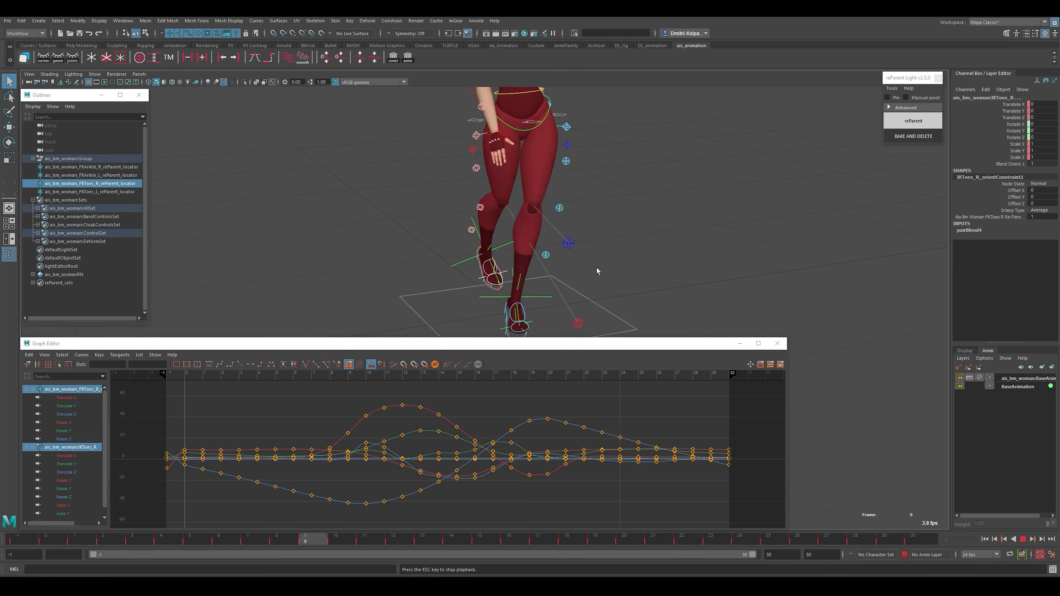
{"action": "left_click_drag", "start_coordinate": [631, 218], "coordinate": [615, 235], "text": "alt"}
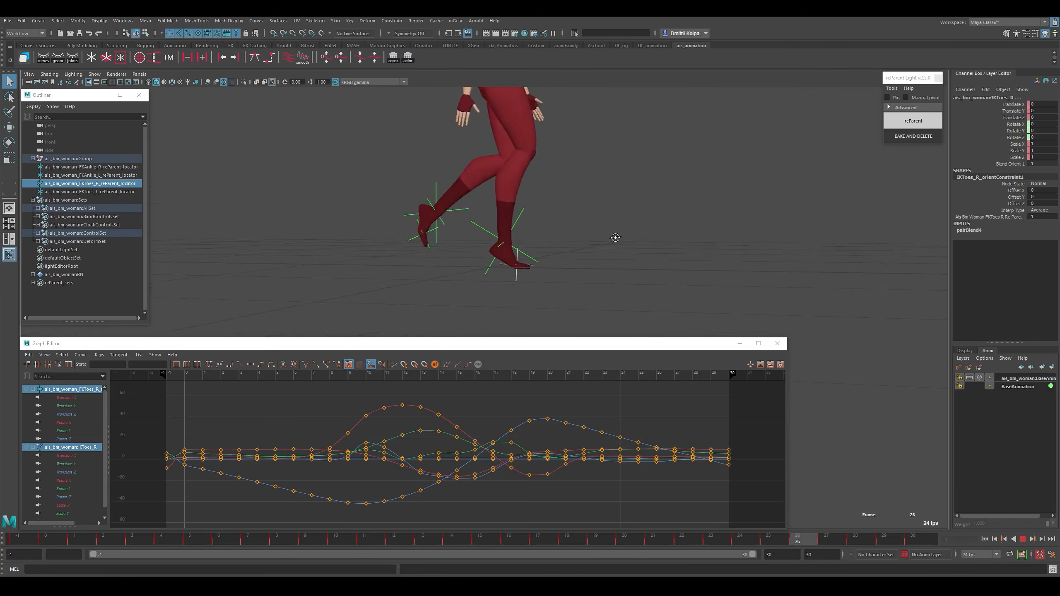
{"action": "key", "text": "alt+1"}
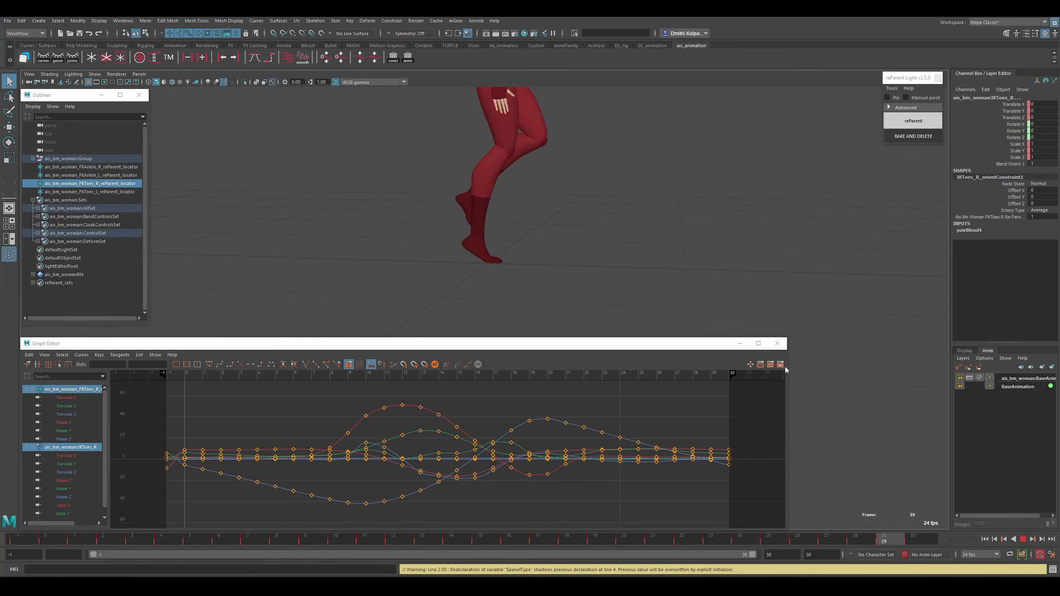
{"action": "left_click", "coordinate": [1023, 540]}
{"action": "left_click", "coordinate": [985, 540]}
{"action": "left_click_drag", "start_coordinate": [578, 171], "coordinate": [542, 242], "text": "alt"}
{"action": "key", "text": "alt+1"}
Try moving the right leg's pole vector control at different frames and undo each move.
{"action": "middle_click_drag", "start_coordinate": [547, 225], "coordinate": [563, 262], "text": "alt"}
{"action": "scroll", "coordinate": [563, 262], "scroll_direction": "down", "scroll_amount": 2}
{"action": "left_click_drag", "start_coordinate": [576, 261], "coordinate": [519, 269], "text": "alt"}
{"action": "left_click", "coordinate": [591, 266]}
{"action": "key", "text": "w"}
{"action": "key", "text": "ctrl+z"}
{"action": "key", "text": "k"}
{"action": "left_click_drag", "start_coordinate": [246, 422], "coordinate": [319, 403]}
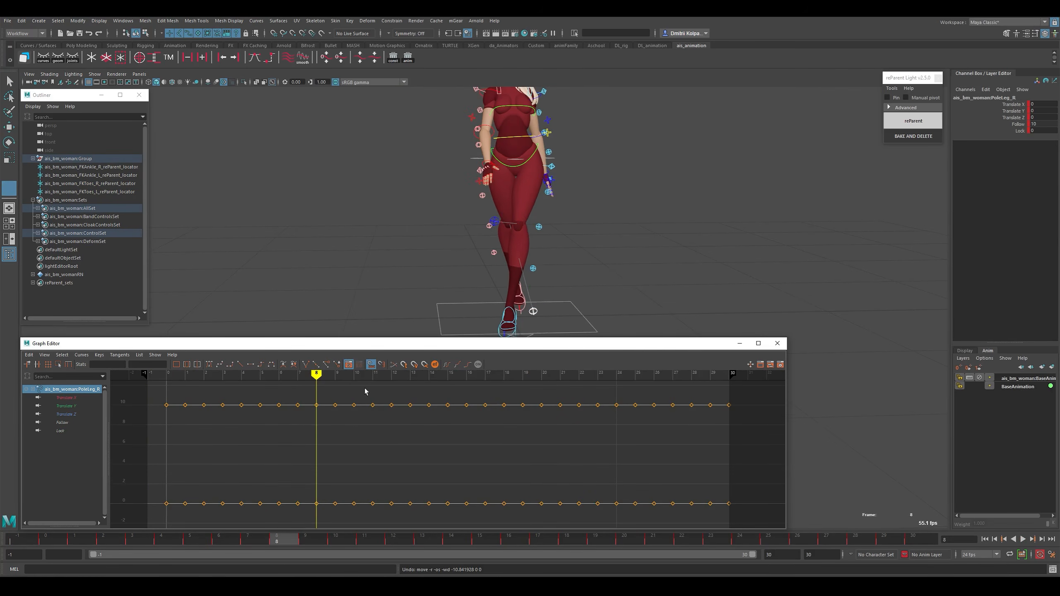
{"action": "key", "text": "w"}
{"action": "left_click_drag", "start_coordinate": [533, 311], "coordinate": [459, 301]}
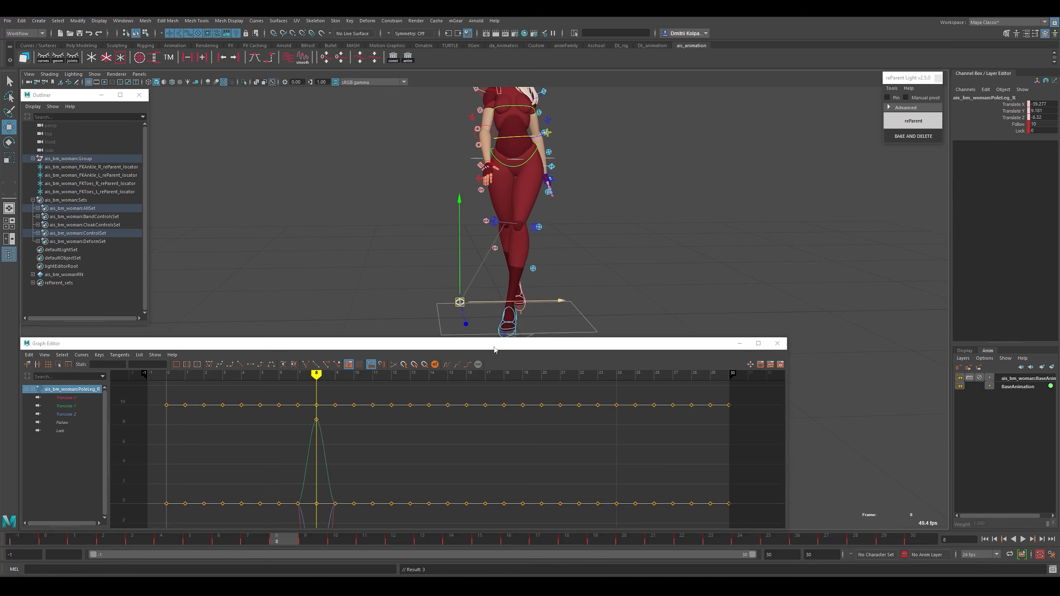
{"action": "key", "text": "ctrl+z"}
{"action": "key", "text": "k"}
{"action": "left_click_drag", "start_coordinate": [353, 418], "coordinate": [430, 399]}
{"action": "key", "text": "w"}
{"action": "left_click_drag", "start_coordinate": [529, 298], "coordinate": [549, 179]}
{"action": "key", "text": "ctrl+z"}
{"action": "key", "text": "ctrl+z"}
Set FKIKBlend to 0 on both leg switch controls.
{"action": "left_click", "coordinate": [548, 177]}
{"action": "left_click", "coordinate": [473, 177], "text": "shift"}
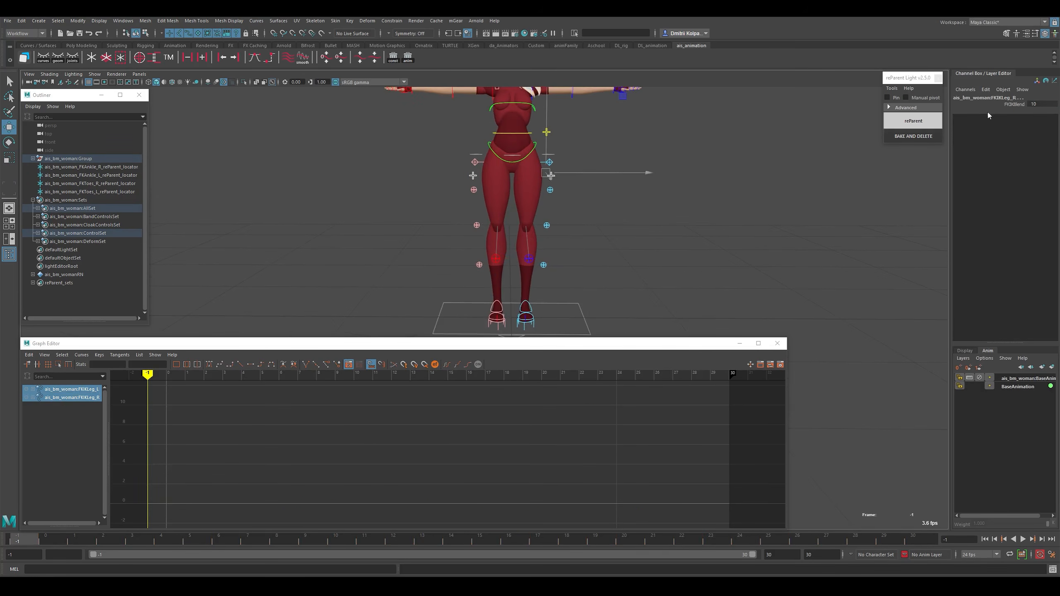
{"action": "left_click", "coordinate": [1006, 104]}
{"action": "middle_click_drag", "start_coordinate": [721, 229], "coordinate": [331, 345]}
Create a locator matched to each of the two FK knee controls.
{"action": "left_click_drag", "start_coordinate": [526, 251], "coordinate": [568, 251], "text": "alt"}
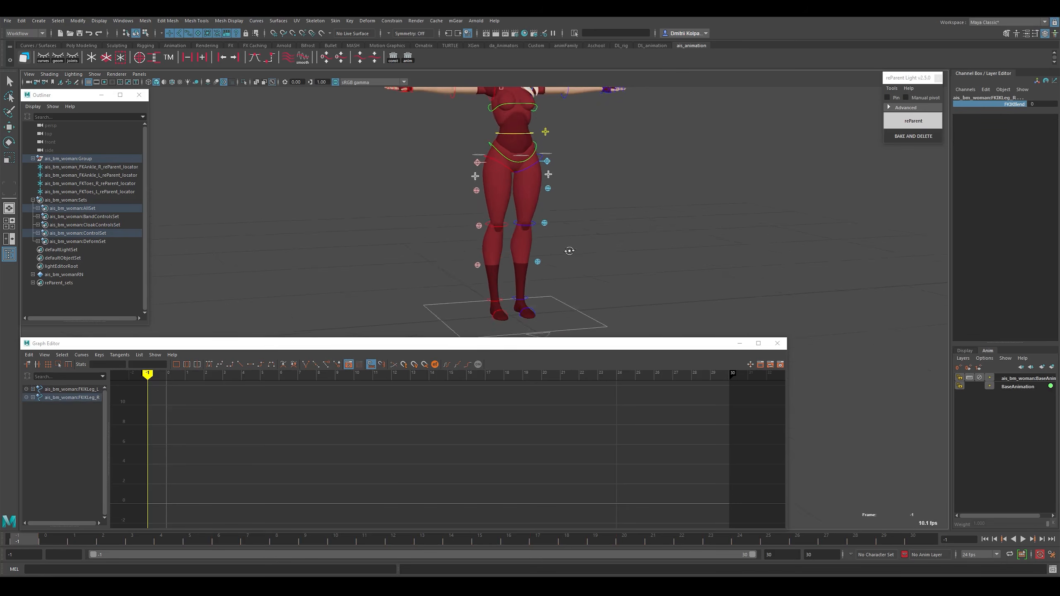
{"action": "scroll", "coordinate": [535, 209], "scroll_direction": "up", "scroll_amount": 3}
{"action": "left_click", "coordinate": [547, 200]}
{"action": "left_click_drag", "start_coordinate": [546, 201], "coordinate": [555, 225], "text": "alt"}
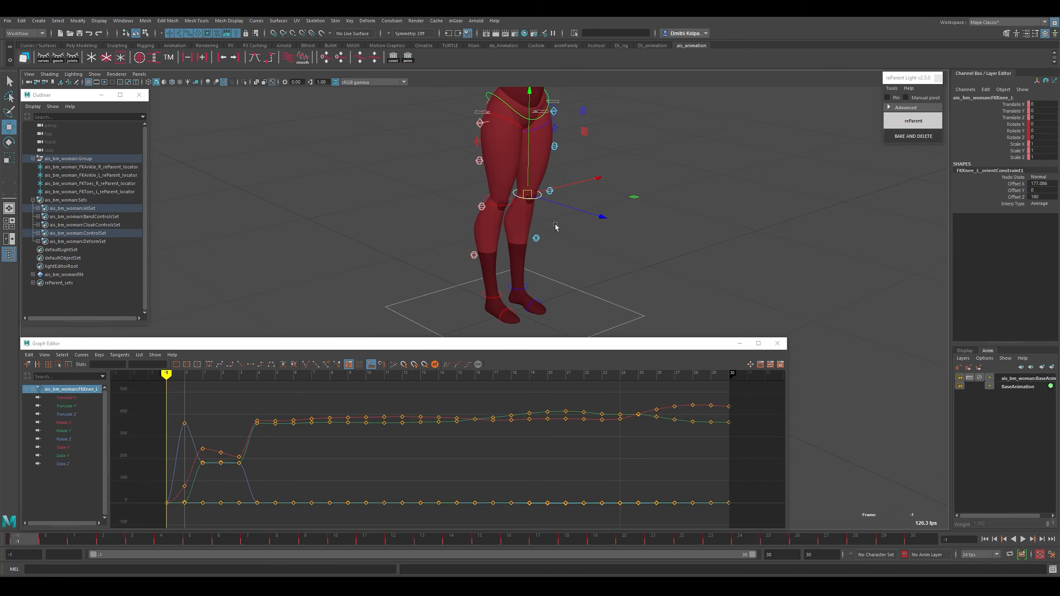
{"action": "left_click", "coordinate": [513, 207], "text": "shift"}
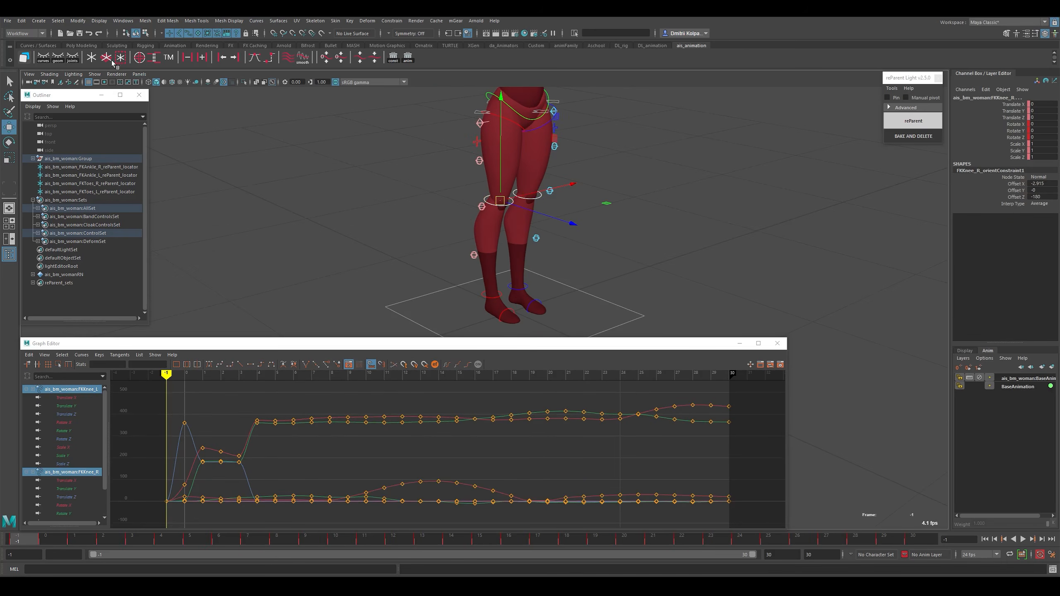
{"action": "left_click", "coordinate": [95, 60]}
Move both knee locators forward together, in front of the knees, to Translate Z 60.312.
{"action": "left_click_drag", "start_coordinate": [538, 244], "coordinate": [680, 238], "text": "alt"}
{"action": "key", "text": "ctrl+z"}
{"action": "key", "text": "ctrl+z"}
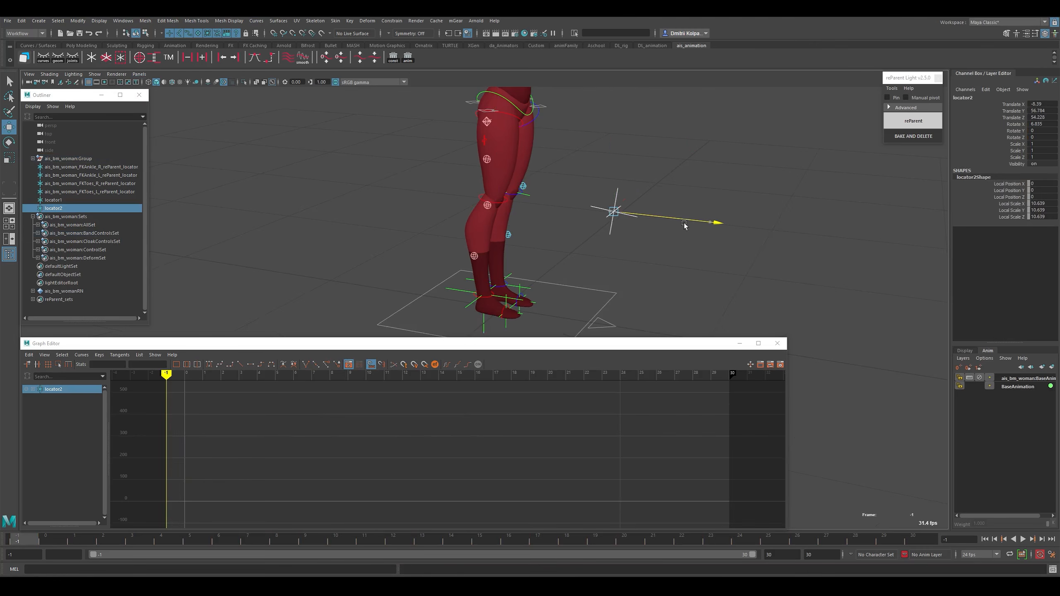
{"action": "left_click", "coordinate": [530, 194], "text": "shift"}
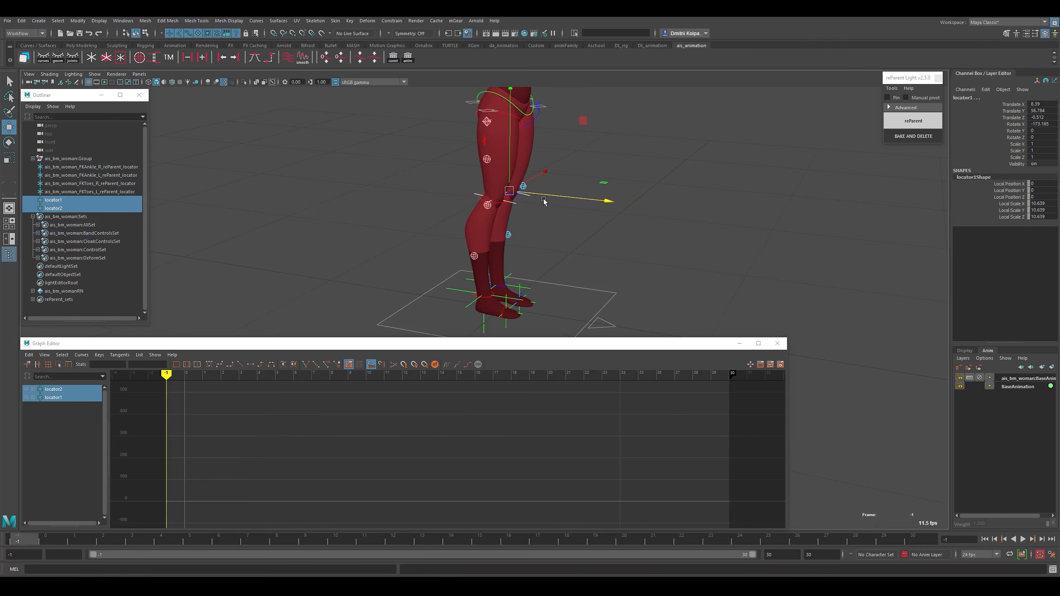
{"action": "left_click_drag", "start_coordinate": [549, 199], "coordinate": [525, 210]}
Parent-constrain locator2 to the right FK knee control.
{"action": "left_click", "coordinate": [505, 200]}
{"action": "left_click", "coordinate": [621, 225], "text": "shift"}
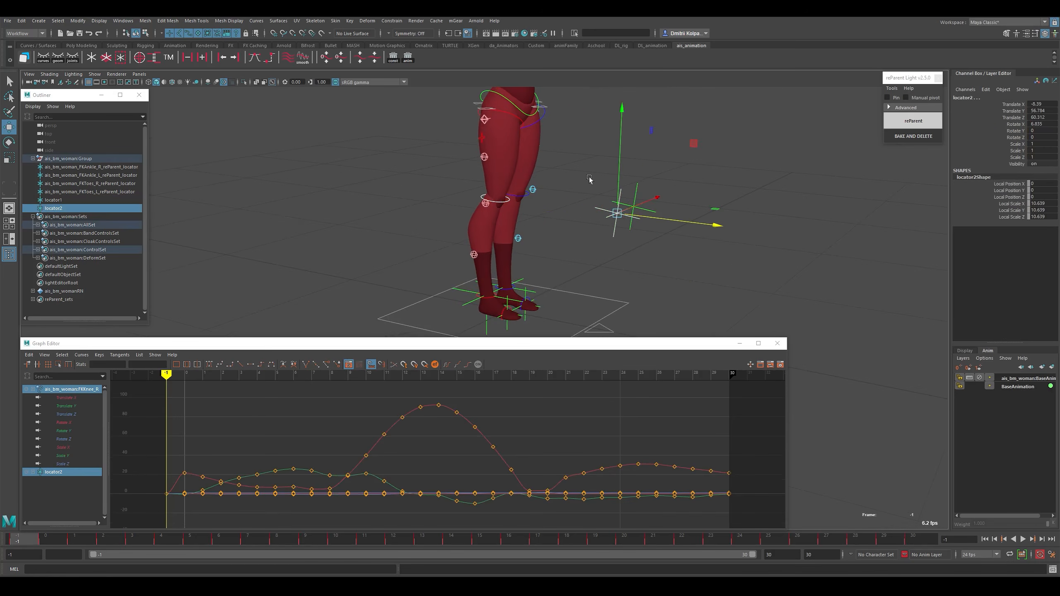
{"action": "left_click", "coordinate": [391, 20]}
{"action": "left_click", "coordinate": [402, 42]}
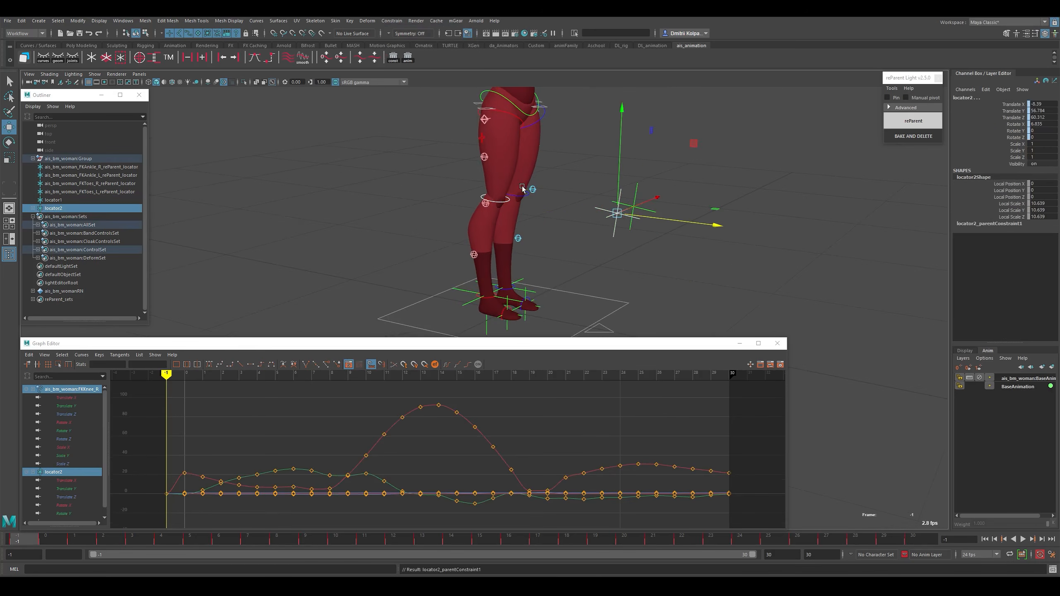
Parent-constrain locator1 to the left FK knee control.
{"action": "left_click", "coordinate": [523, 193]}
{"action": "left_click", "coordinate": [648, 208], "text": "shift"}
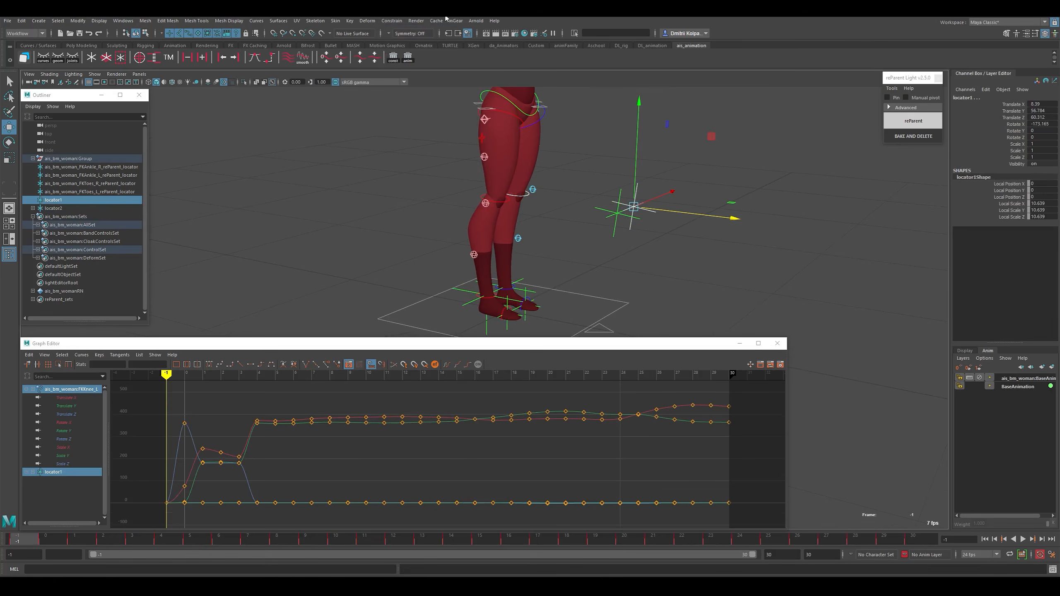
{"action": "left_click", "coordinate": [391, 20]}
{"action": "left_click", "coordinate": [402, 42]}
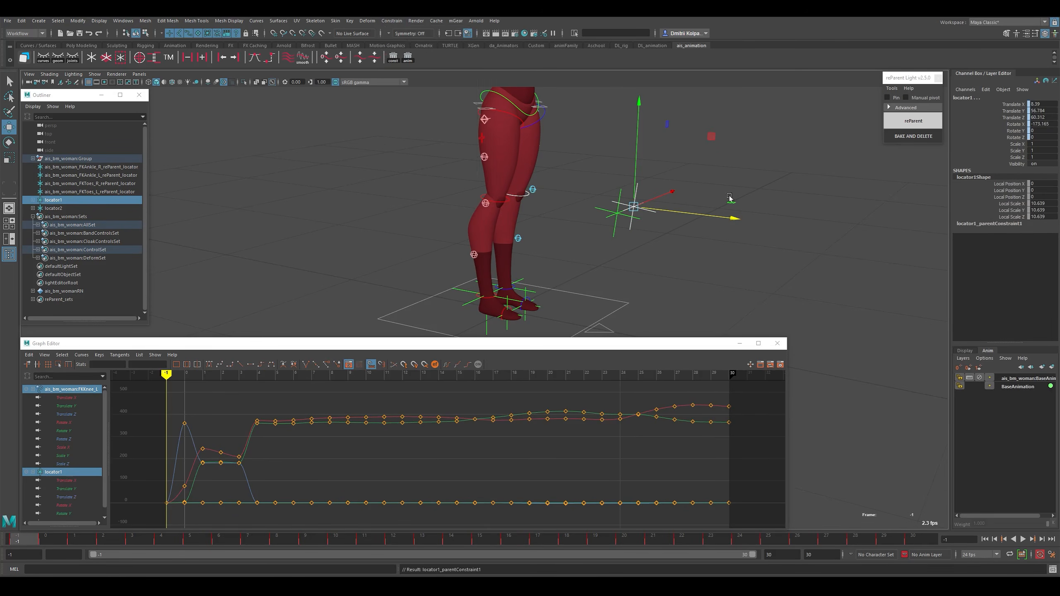
Bake the constrained motion of locator1 and locator2 into keys with Bake Simulation.
{"action": "middle_click_drag", "start_coordinate": [730, 197], "coordinate": [705, 215], "text": "alt"}
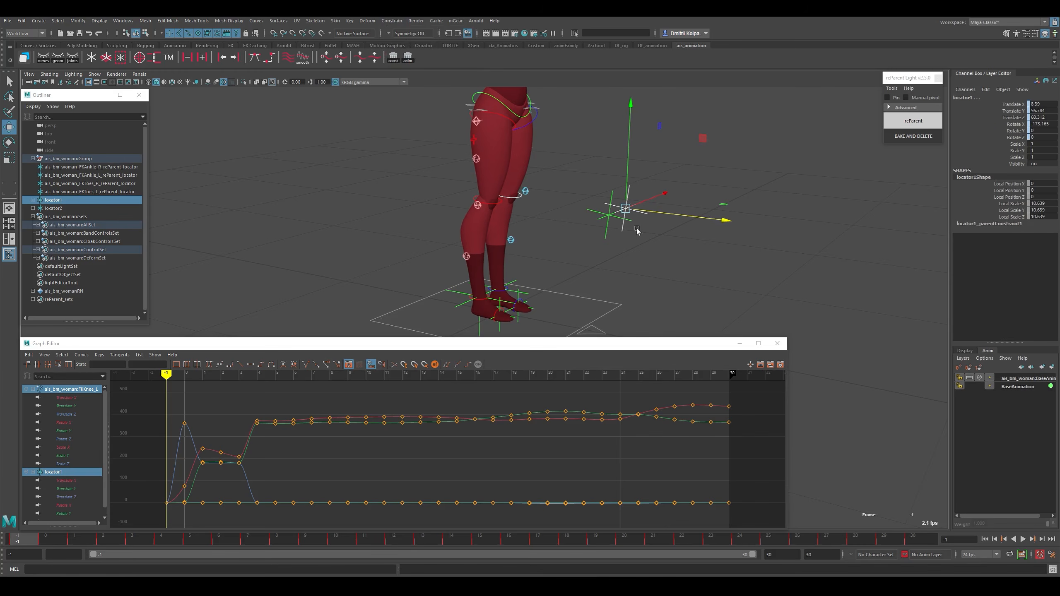
{"action": "left_click_drag", "start_coordinate": [590, 175], "coordinate": [650, 236]}
{"action": "left_click", "coordinate": [642, 252]}
{"action": "left_click_drag", "start_coordinate": [589, 178], "coordinate": [643, 228]}
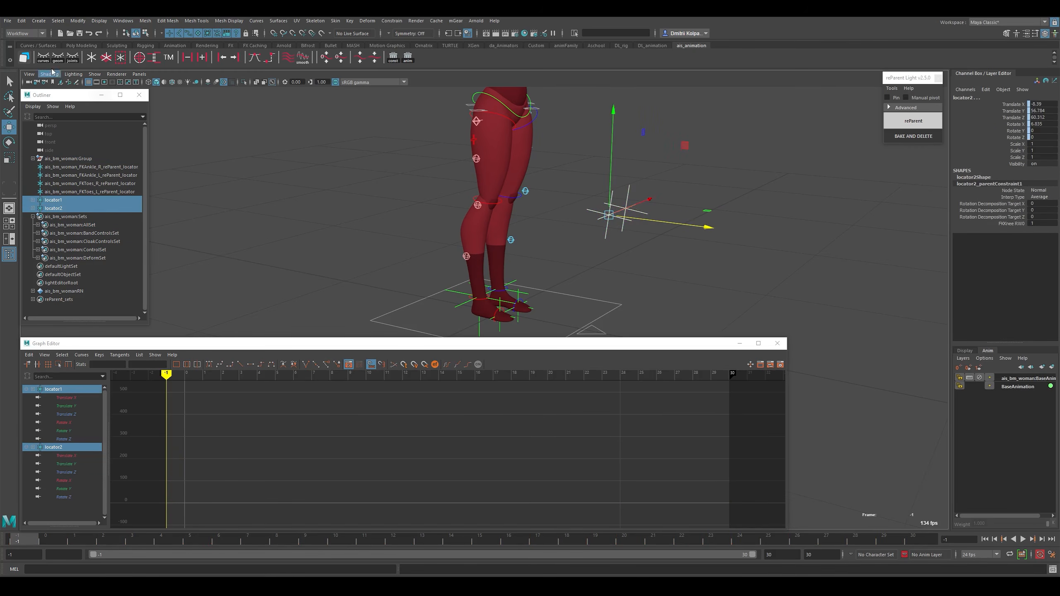
{"action": "left_click", "coordinate": [22, 20]}
{"action": "mouse_move", "coordinate": [83, 96]}
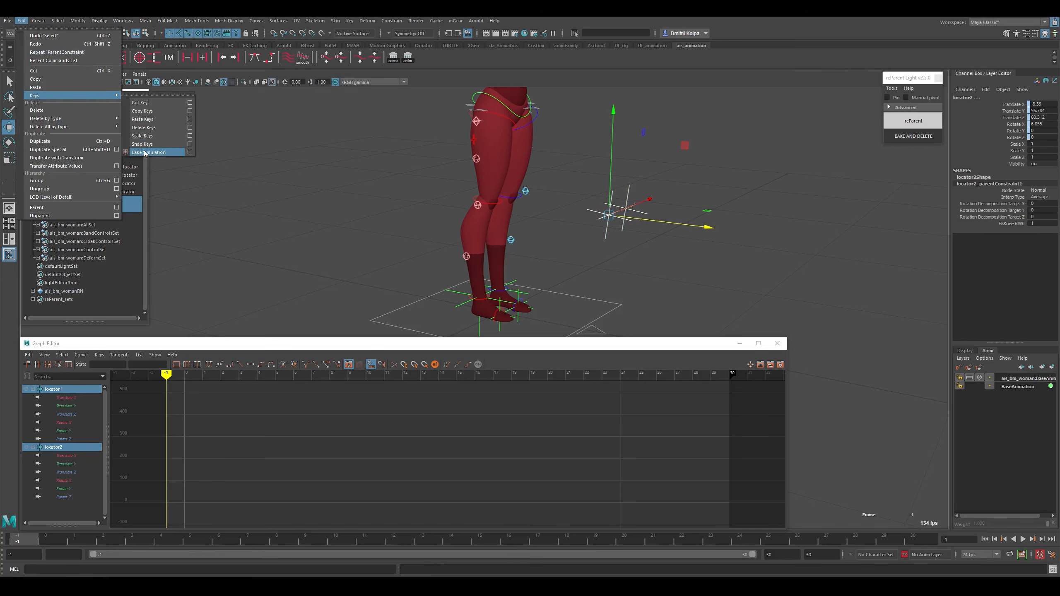
{"action": "left_click", "coordinate": [155, 148]}
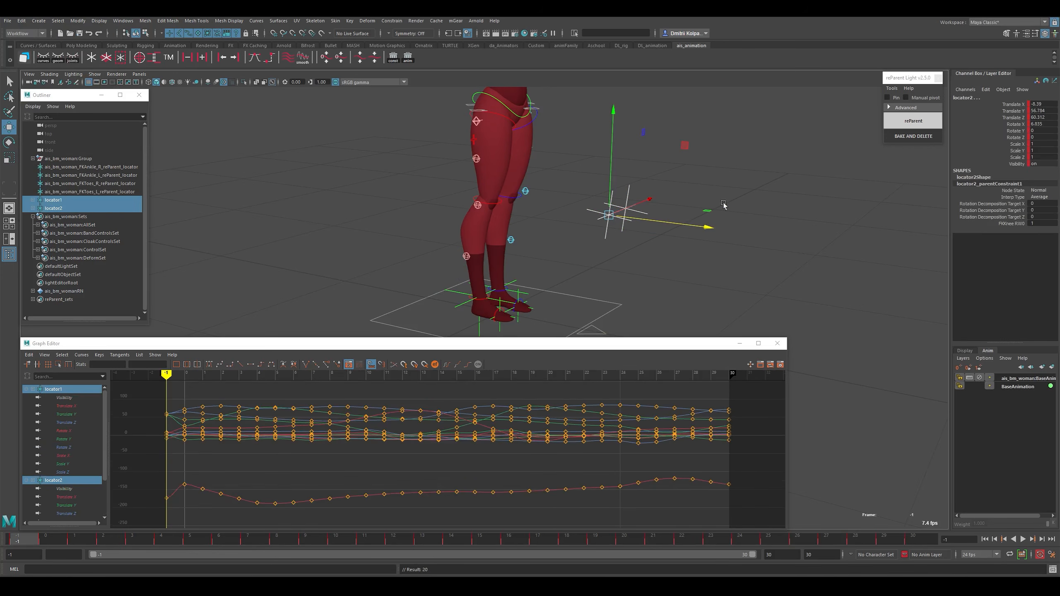
Set FKIKBlend to 10 on both leg switch controls.
{"action": "left_click_drag", "start_coordinate": [673, 242], "coordinate": [661, 243], "text": "alt"}
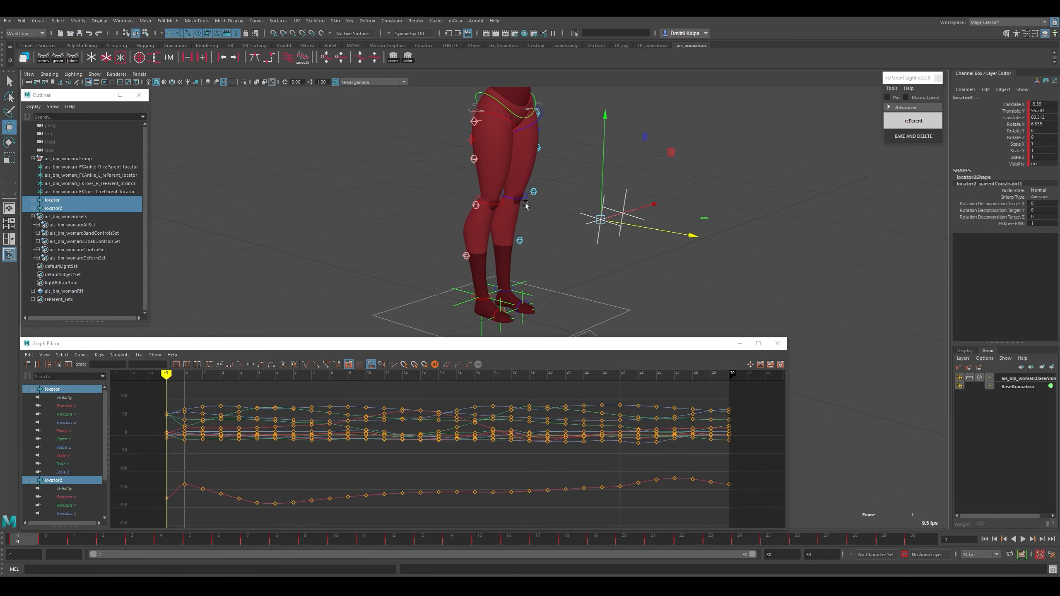
{"action": "left_click", "coordinate": [474, 141]}
{"action": "left_click_drag", "start_coordinate": [474, 143], "coordinate": [510, 166], "text": "alt"}
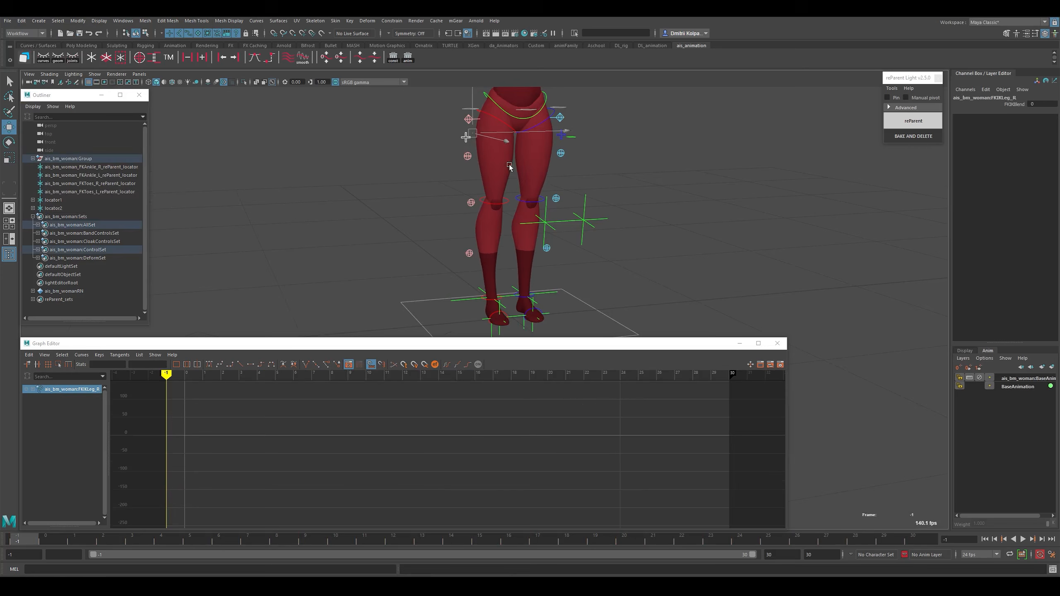
{"action": "left_click", "coordinate": [559, 141], "text": "shift"}
{"action": "left_click", "coordinate": [1014, 104]}
{"action": "middle_click_drag", "start_coordinate": [772, 175], "coordinate": [880, 213]}
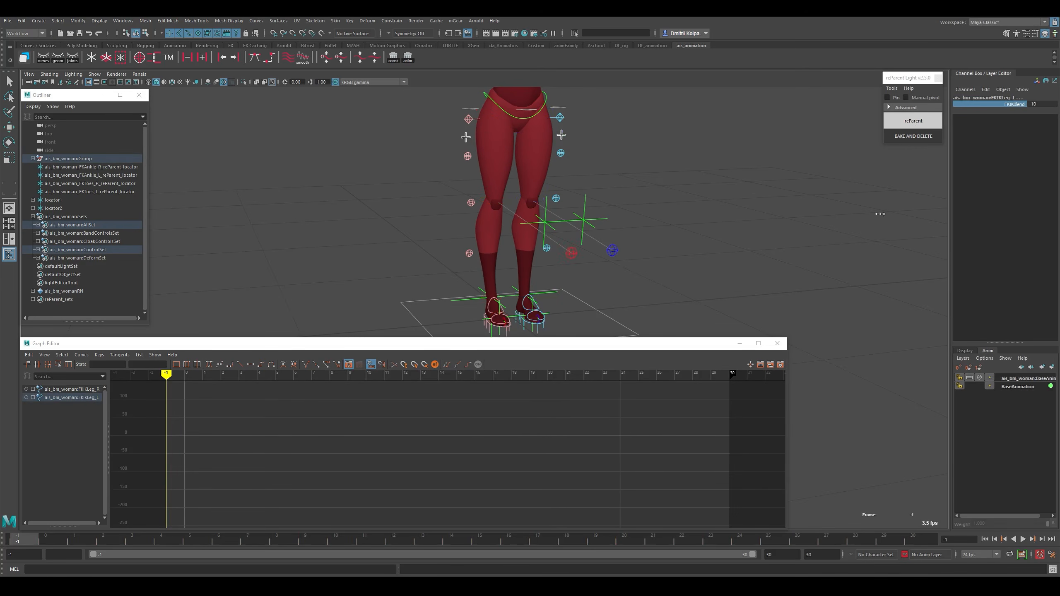
Point-constrain the right leg's pole vector control to locator2 with Maintain Offset off and all axes constrained, and refresh the current frame.
{"action": "left_click_drag", "start_coordinate": [519, 249], "coordinate": [565, 248], "text": "alt"}
{"action": "left_click", "coordinate": [565, 248]}
{"action": "left_click", "coordinate": [578, 213]}
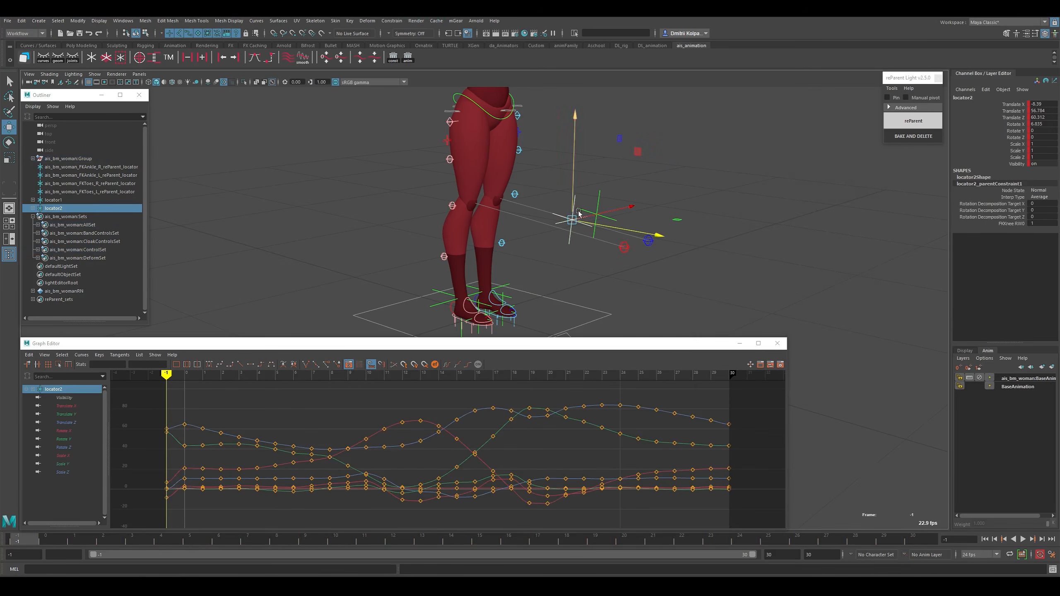
{"action": "left_click", "coordinate": [626, 248], "text": "shift"}
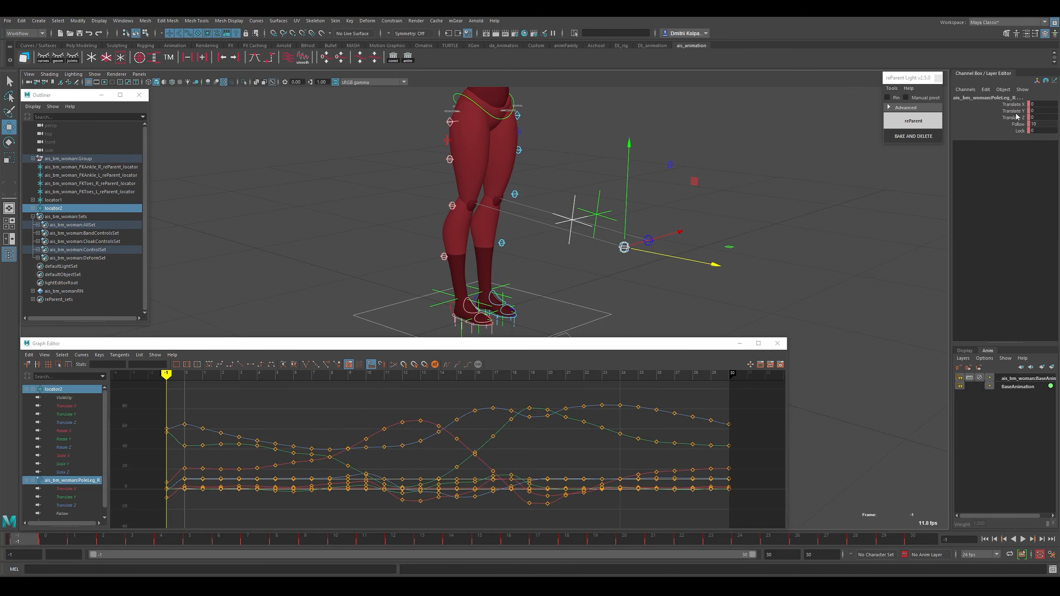
{"action": "left_click", "coordinate": [391, 21]}
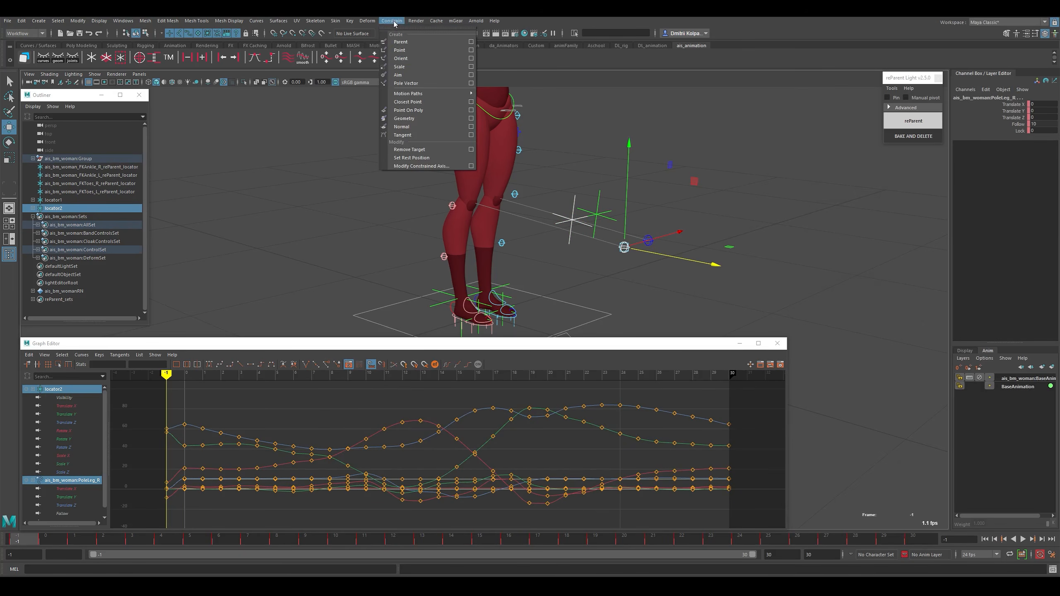
{"action": "left_click", "coordinate": [470, 50]}
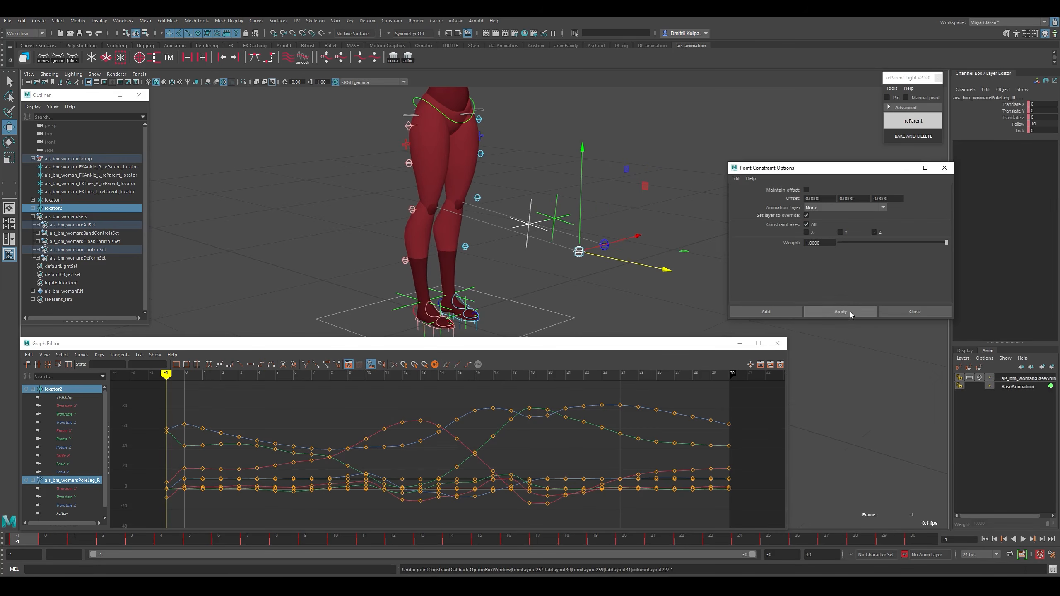
{"action": "left_click", "coordinate": [840, 311]}
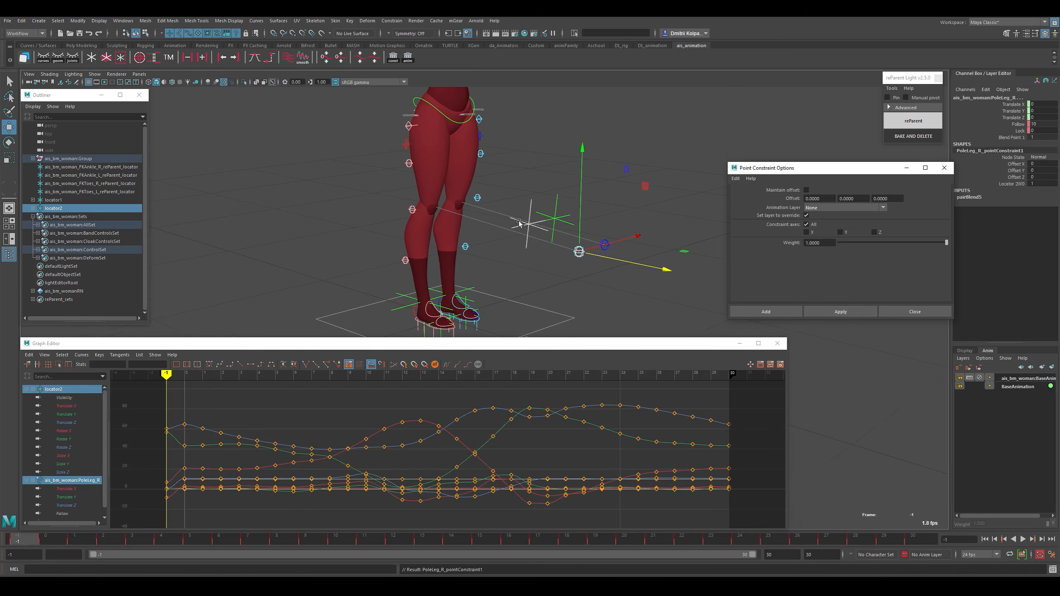
{"action": "mouse_move", "coordinate": [25, 544]}
{"action": "left_mouse_down"}
{"action": "mouse_move", "coordinate": [58, 543]}
{"action": "mouse_move", "coordinate": [19, 543]}
{"action": "left_mouse_up"}
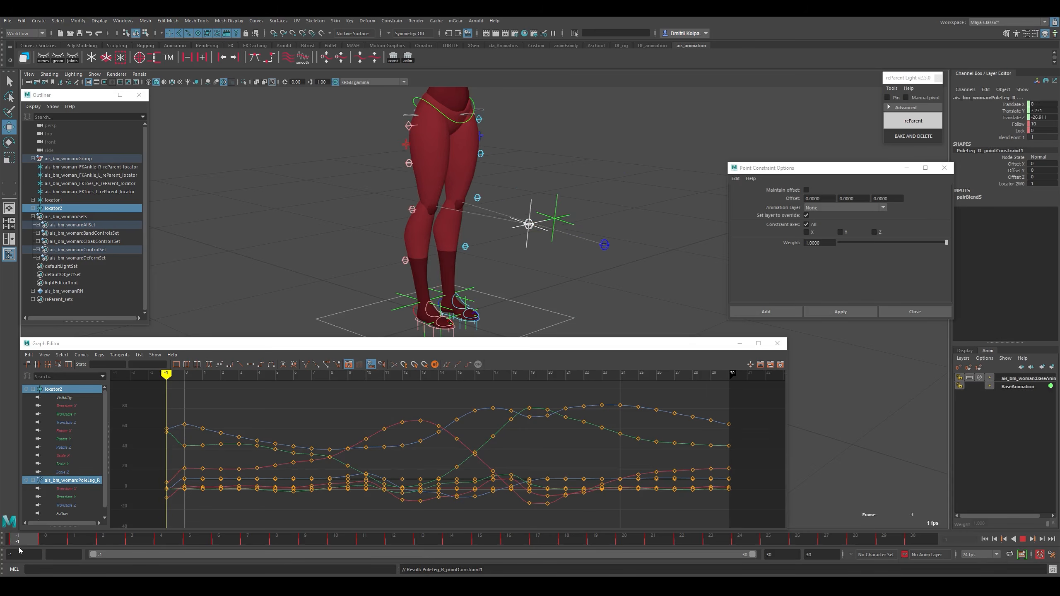
{"action": "left_click", "coordinate": [562, 253]}
Point-constrain the left leg's pole vector control to locator1 with the same options, refresh the frame and close the constraint options.
{"action": "left_click", "coordinate": [553, 198]}
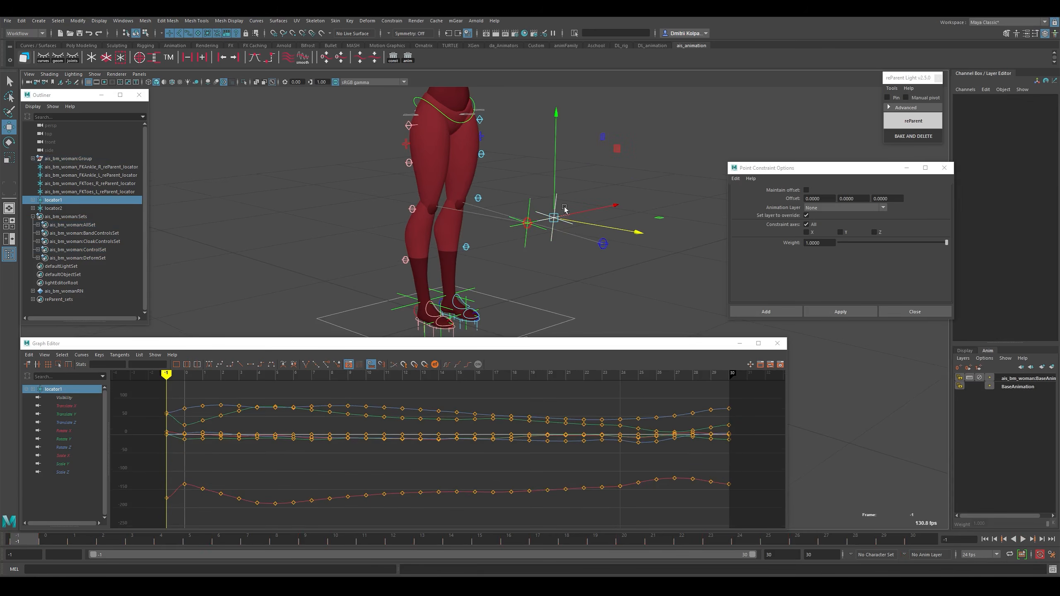
{"action": "left_click", "coordinate": [602, 243], "text": "shift"}
{"action": "left_click", "coordinate": [841, 311]}
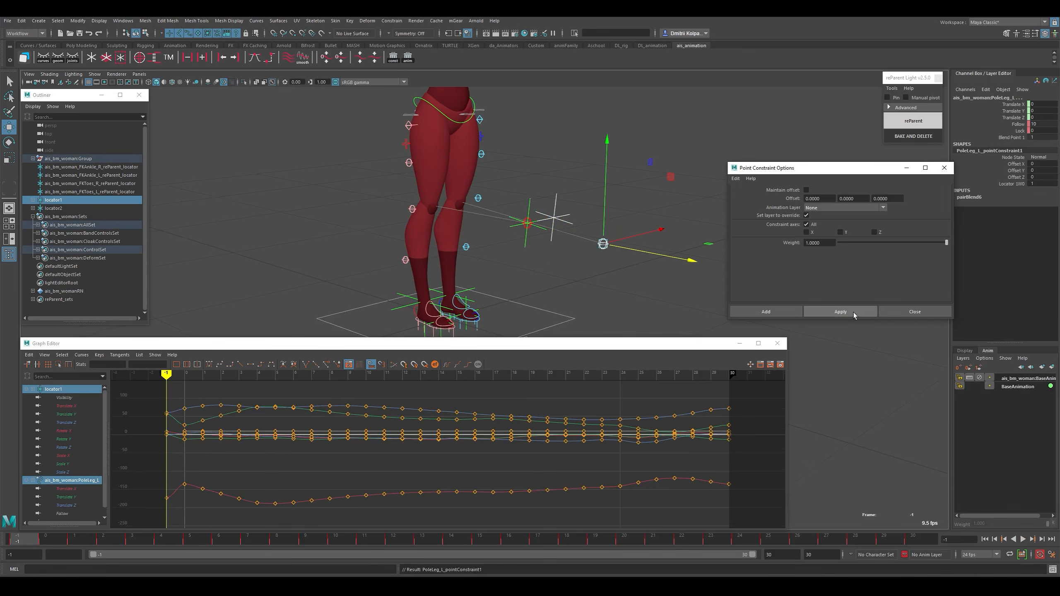
{"action": "mouse_move", "coordinate": [30, 543]}
{"action": "left_mouse_down"}
{"action": "mouse_move", "coordinate": [46, 543]}
{"action": "mouse_move", "coordinate": [19, 543]}
{"action": "left_mouse_up"}
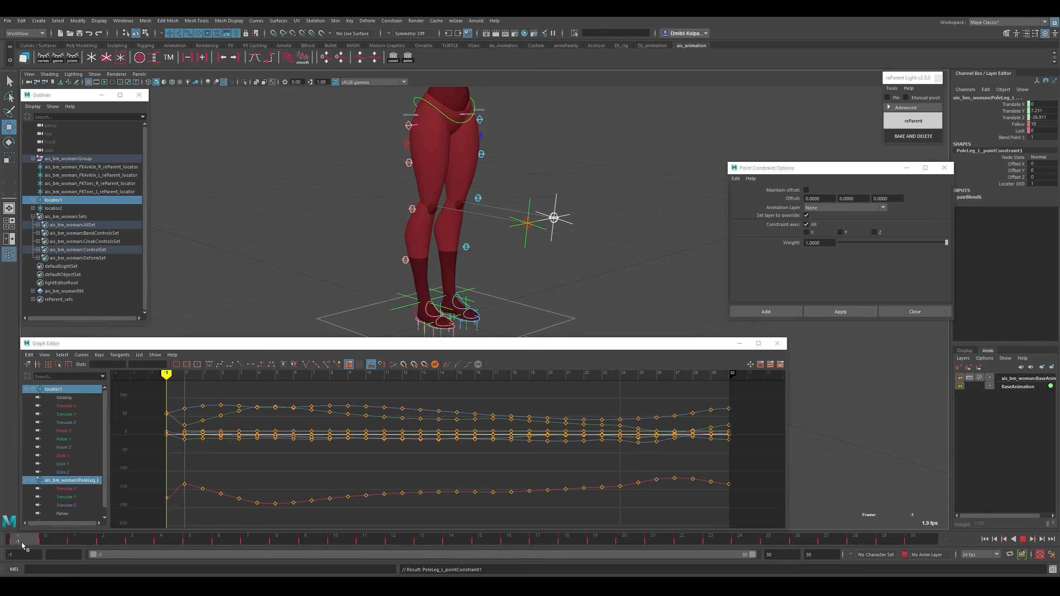
{"action": "left_click", "coordinate": [942, 168]}
{"action": "scroll", "coordinate": [651, 301], "scroll_direction": "down", "scroll_amount": 3}
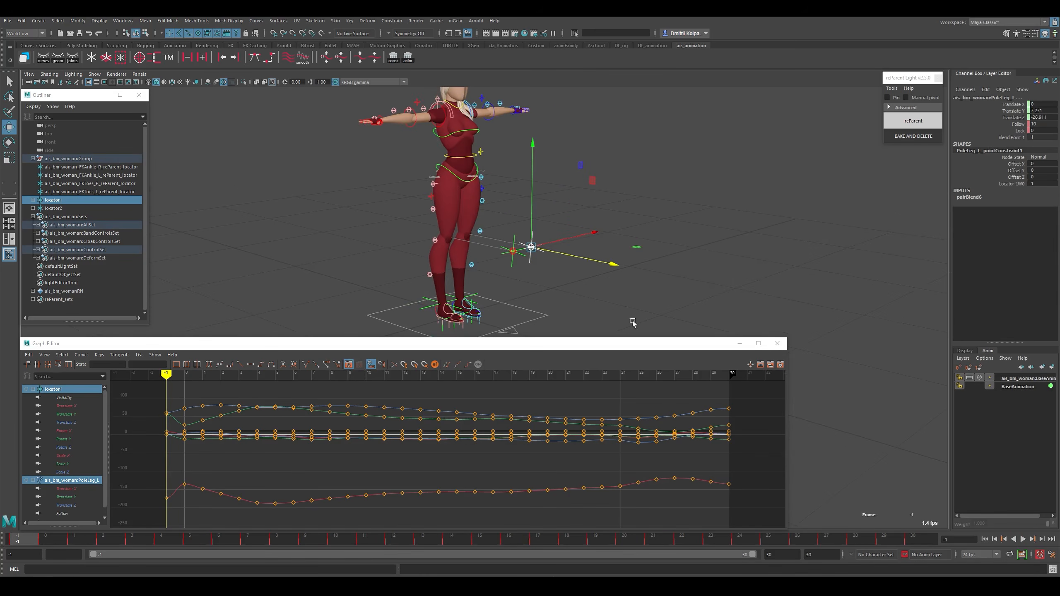
Play back and scrub the walk from several angles to check the IK legs and pole vectors.
{"action": "left_click", "coordinate": [1023, 539]}
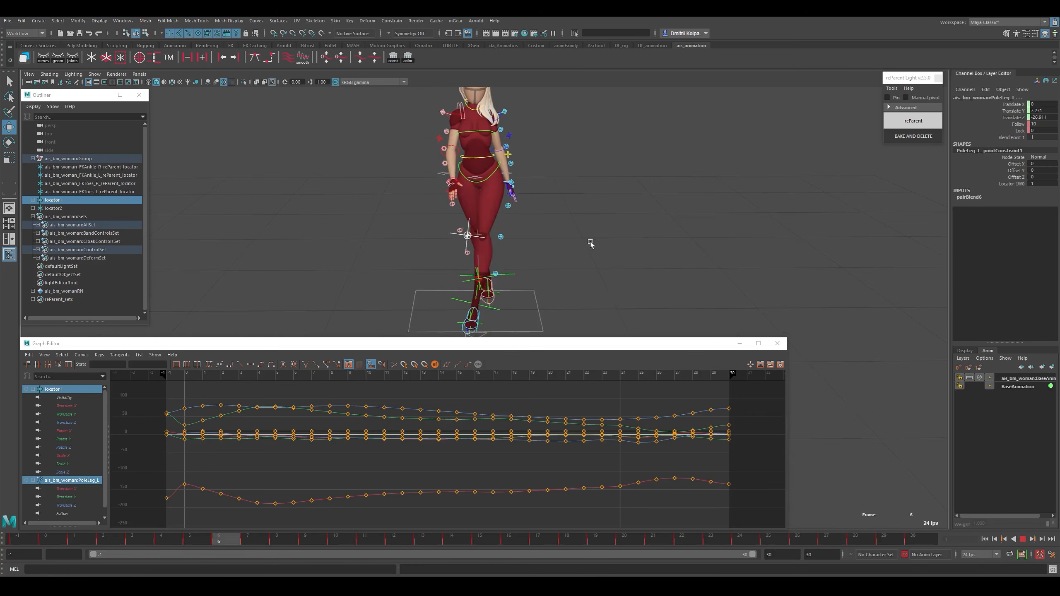
{"action": "left_click_drag", "start_coordinate": [587, 243], "coordinate": [614, 239], "text": "alt"}
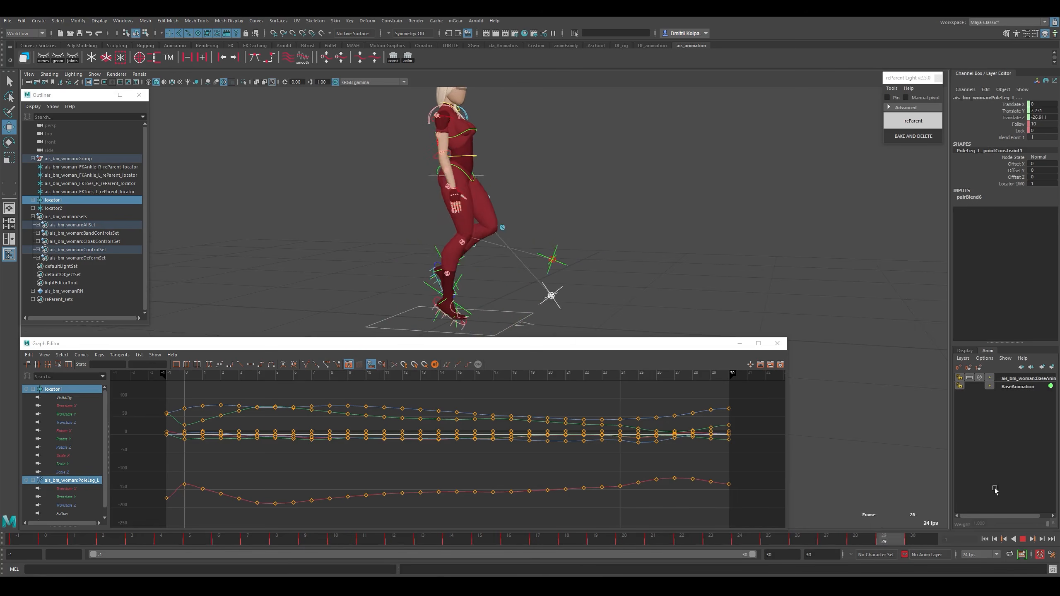
{"action": "left_click", "coordinate": [1023, 539]}
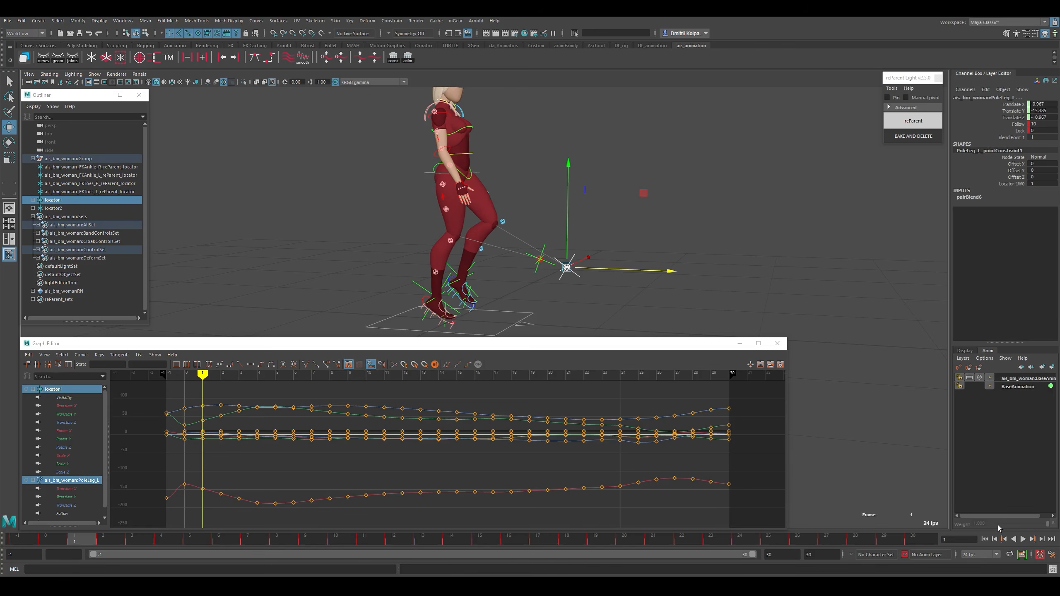
{"action": "key", "text": "k"}
{"action": "left_click_drag", "start_coordinate": [224, 407], "coordinate": [730, 434]}
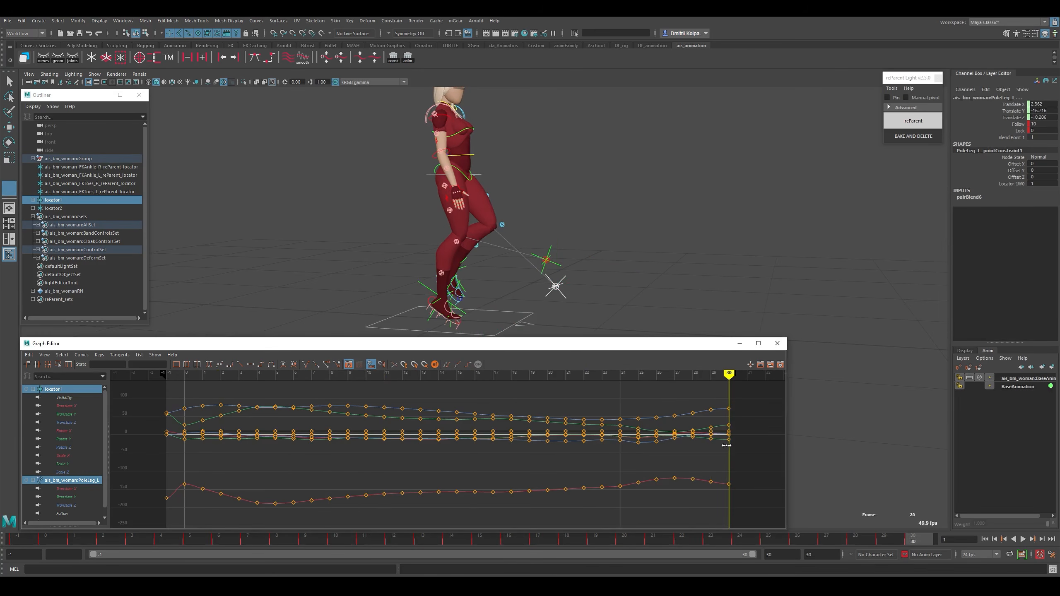
Select all controls in ais_bm_woman:ControlSet and bake their constrained animation with Bake Simulation.
{"action": "left_click", "coordinate": [543, 285]}
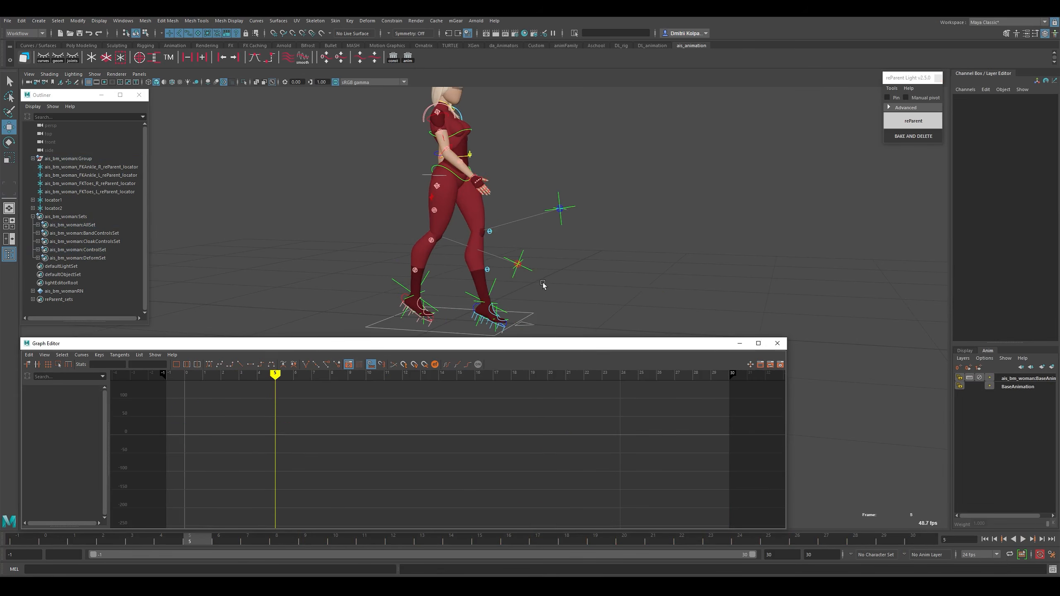
{"action": "left_click", "coordinate": [103, 251]}
{"action": "right_click", "coordinate": [102, 250]}
{"action": "left_click", "coordinate": [138, 255]}
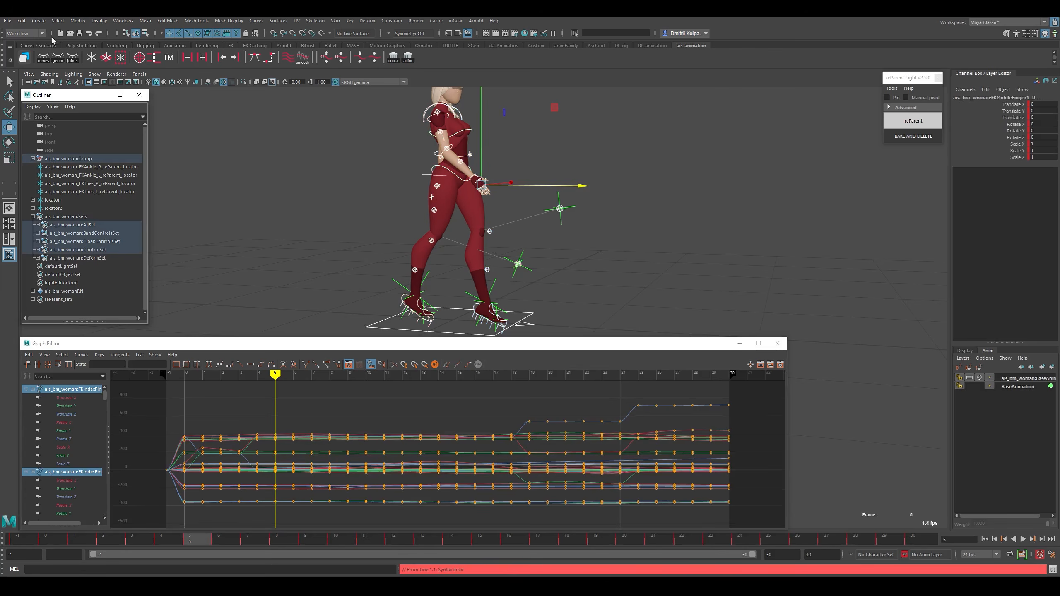
{"action": "left_click", "coordinate": [21, 20]}
{"action": "mouse_move", "coordinate": [105, 95]}
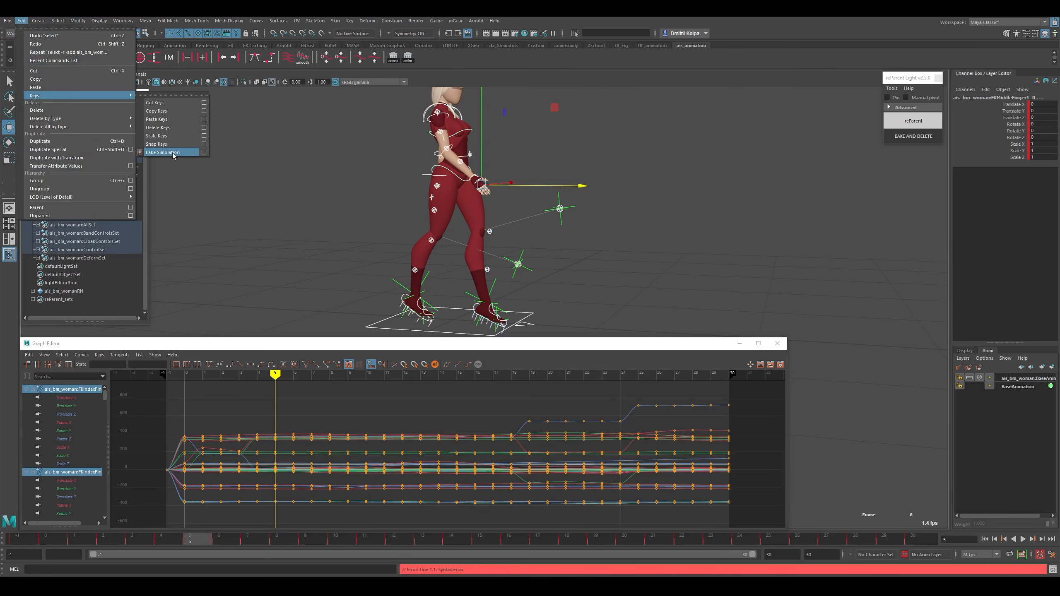
{"action": "left_click", "coordinate": [163, 152]}
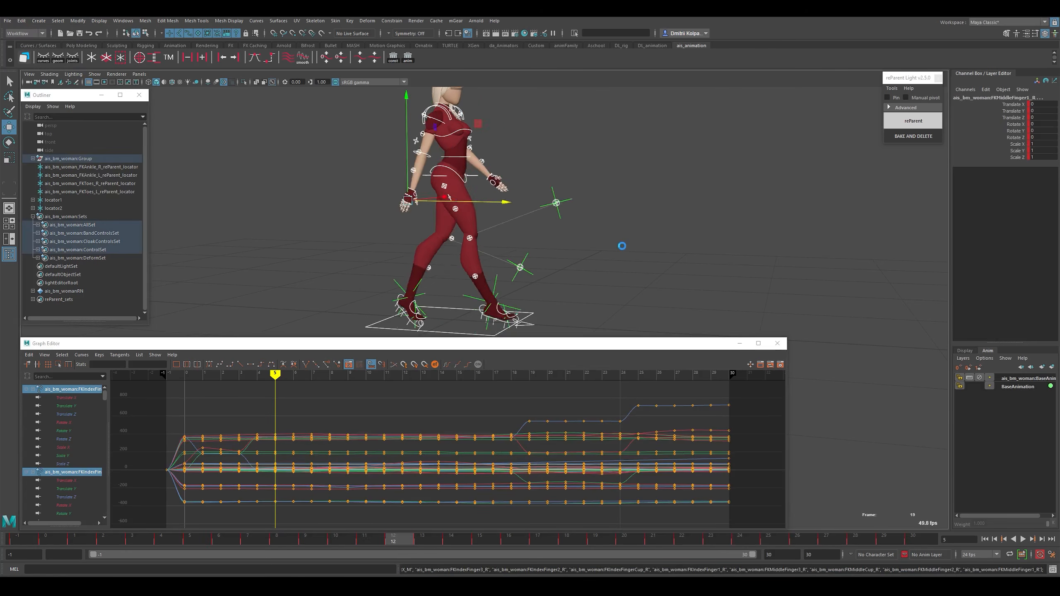
Bake and delete the reParent locators, and delete locator1 and locator2 from the scene.
{"action": "left_click", "coordinate": [905, 137]}
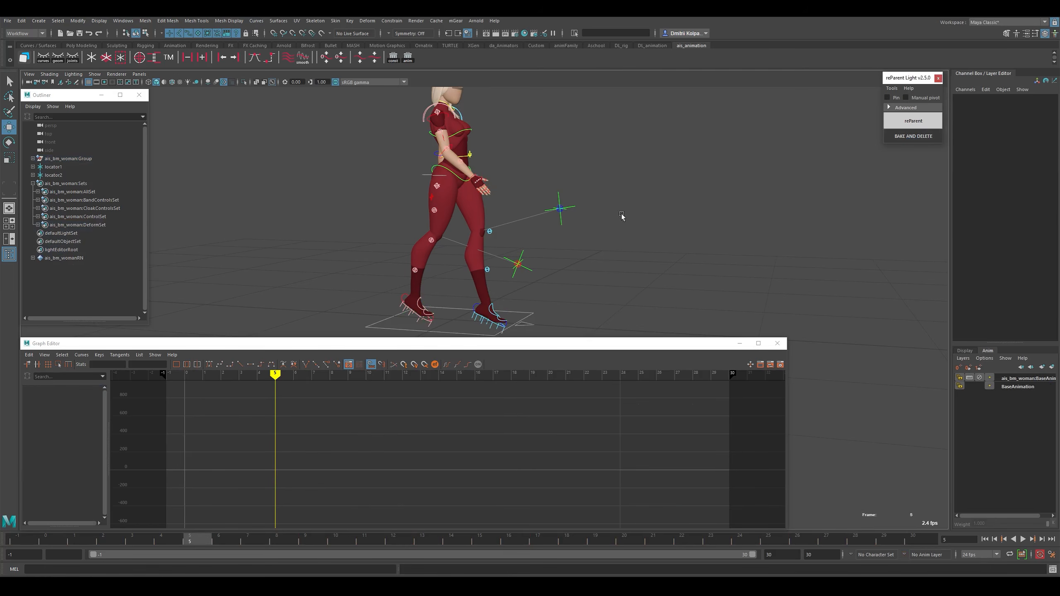
{"action": "left_click", "coordinate": [533, 264]}
{"action": "left_click", "coordinate": [559, 209], "text": "shift"}
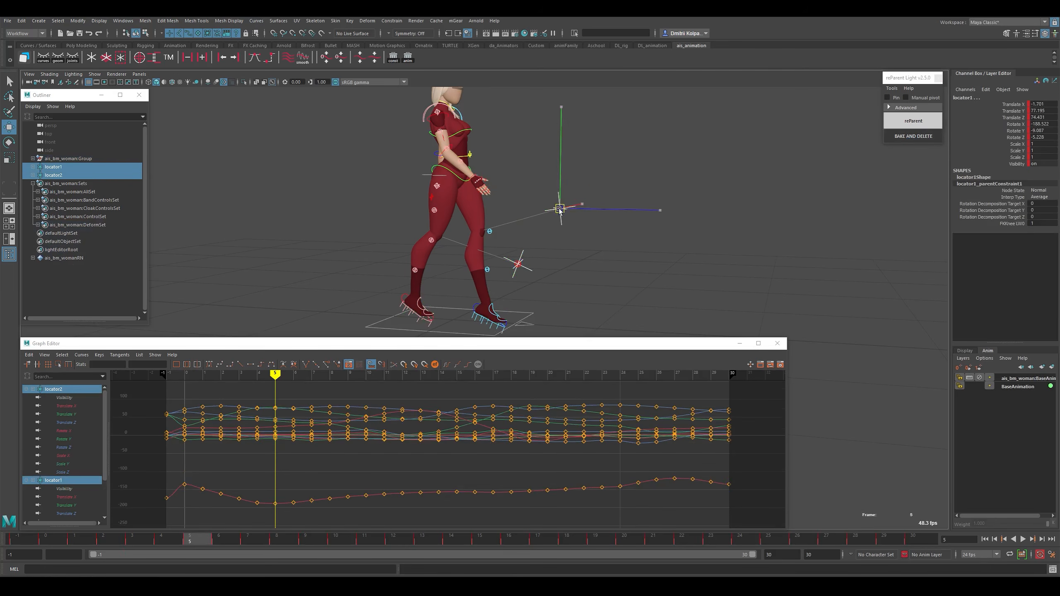
{"action": "key", "text": "Delete"}
Select all members of the rig's ControlSet and delete their T-pose keys at frame -1.
{"action": "left_click", "coordinate": [28, 542]}
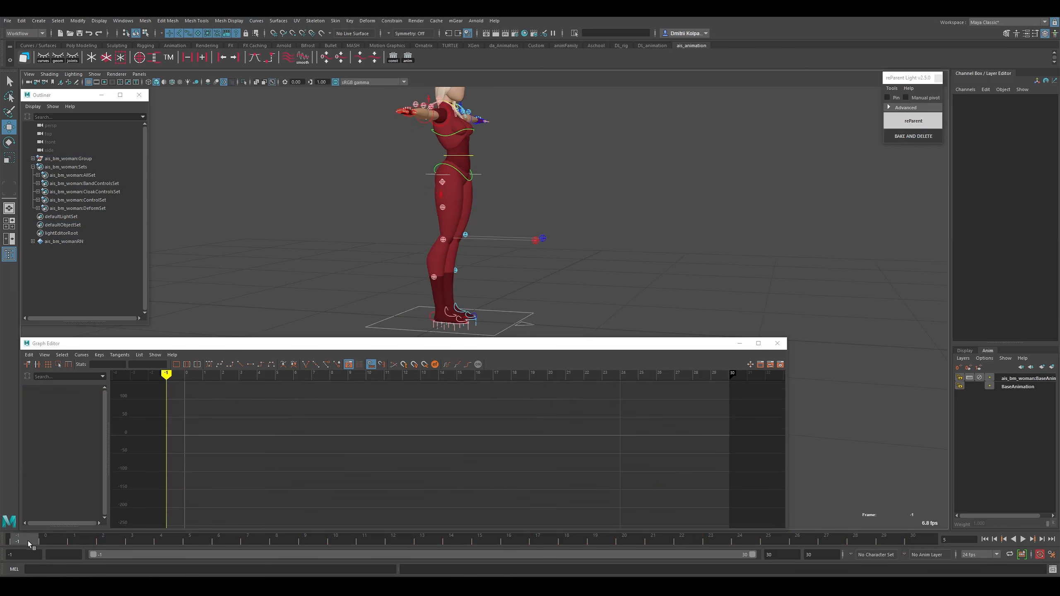
{"action": "left_click_drag", "start_coordinate": [560, 234], "coordinate": [480, 225], "text": "alt"}
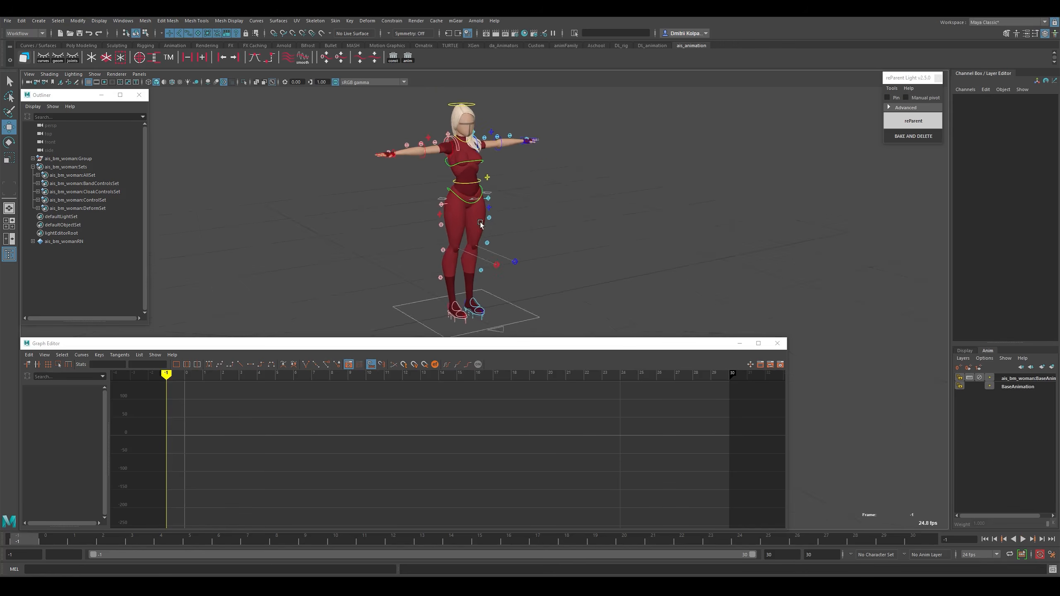
{"action": "left_click_drag", "start_coordinate": [574, 91], "coordinate": [362, 303]}
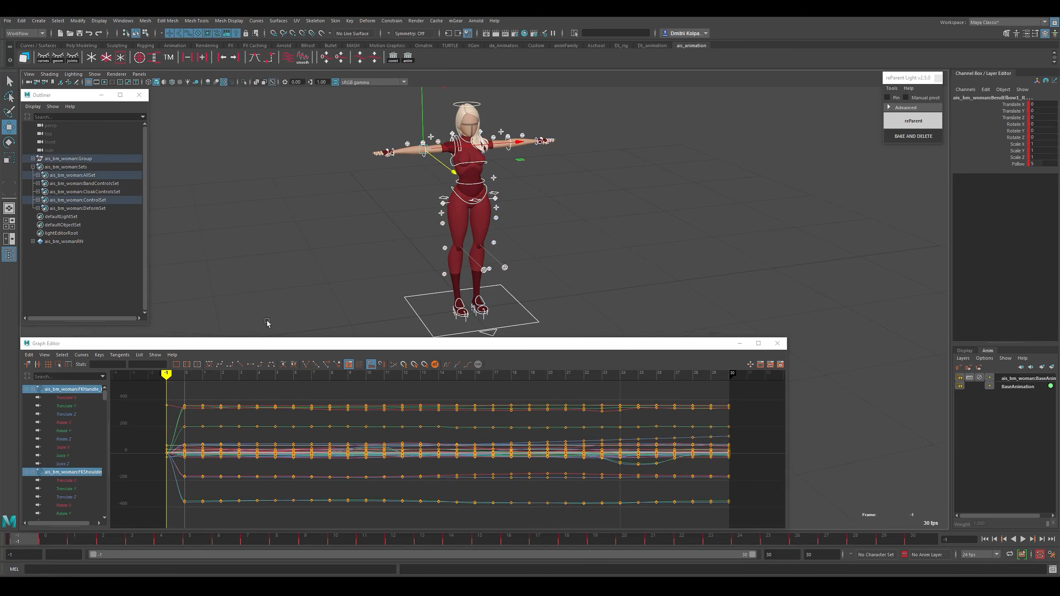
{"action": "left_click", "coordinate": [101, 199]}
{"action": "right_click", "coordinate": [113, 204]}
{"action": "left_click", "coordinate": [113, 203]}
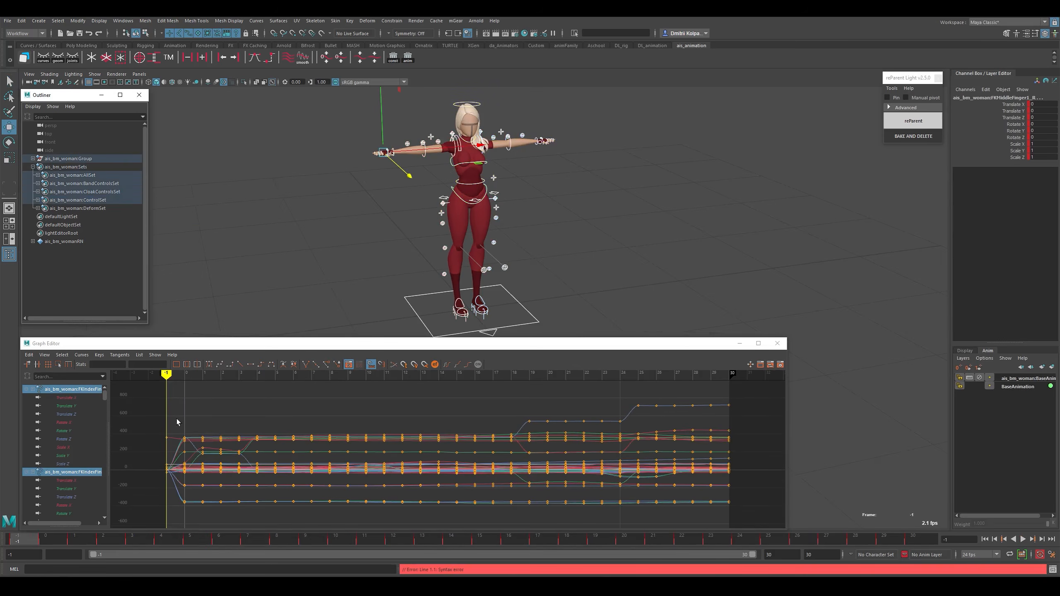
{"action": "key", "text": "k"}
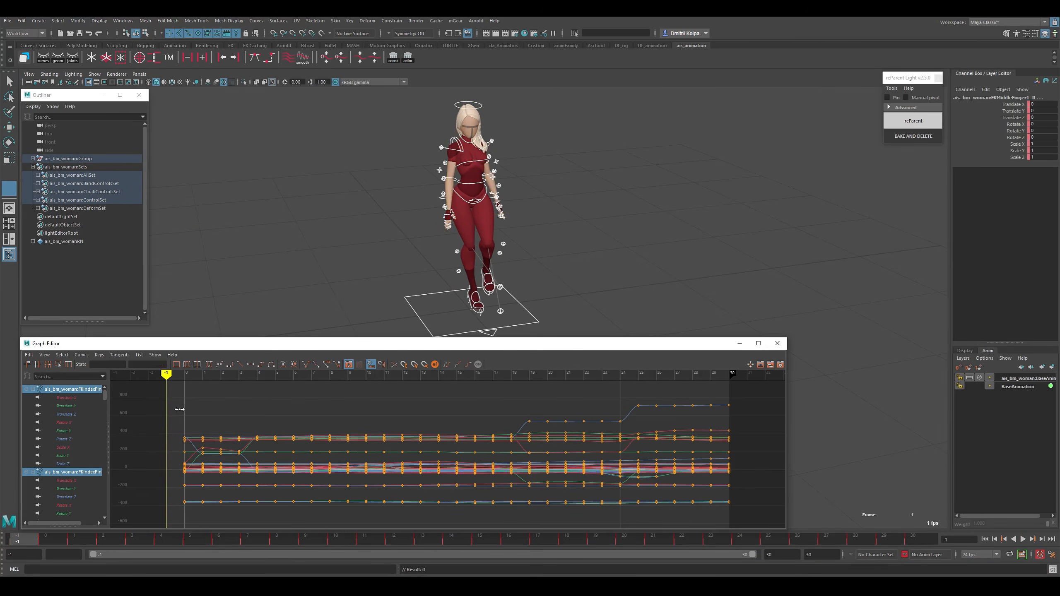
{"action": "left_click_drag", "start_coordinate": [180, 409], "coordinate": [183, 409]}
Set the animation range to start at frame 0.
{"action": "left_click_drag", "start_coordinate": [21, 554], "coordinate": [7, 555]}
{"action": "type", "text": "0"}
{"action": "key", "text": "Return"}
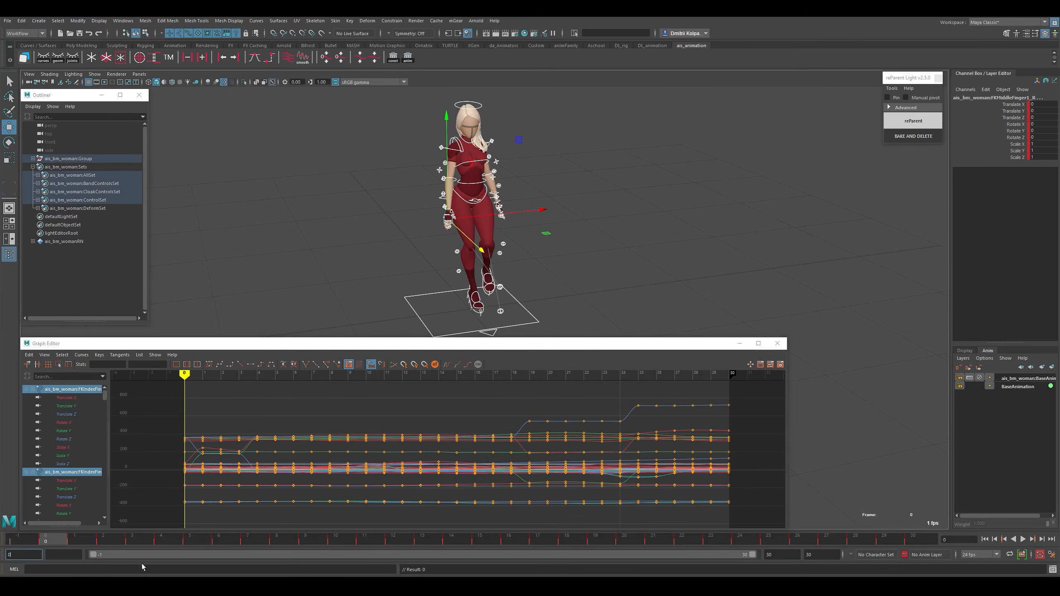
Compare the character's poses at frames 0 and 30 to check how the cycle loops.
{"action": "key", "text": "k"}
{"action": "left_click", "coordinate": [732, 397]}
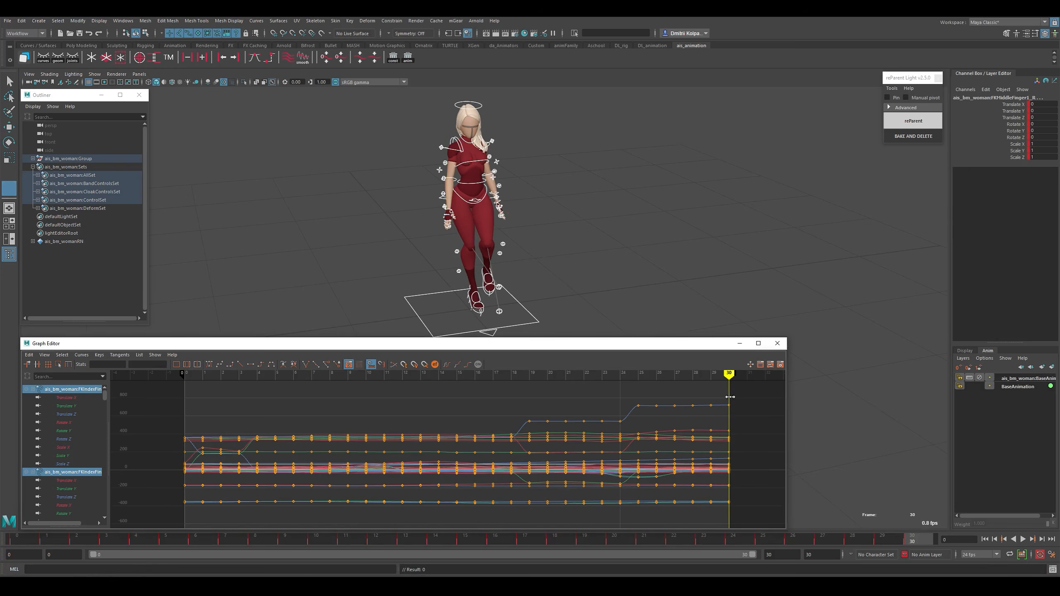
{"action": "key", "text": "k"}
{"action": "left_click", "coordinate": [185, 405]}
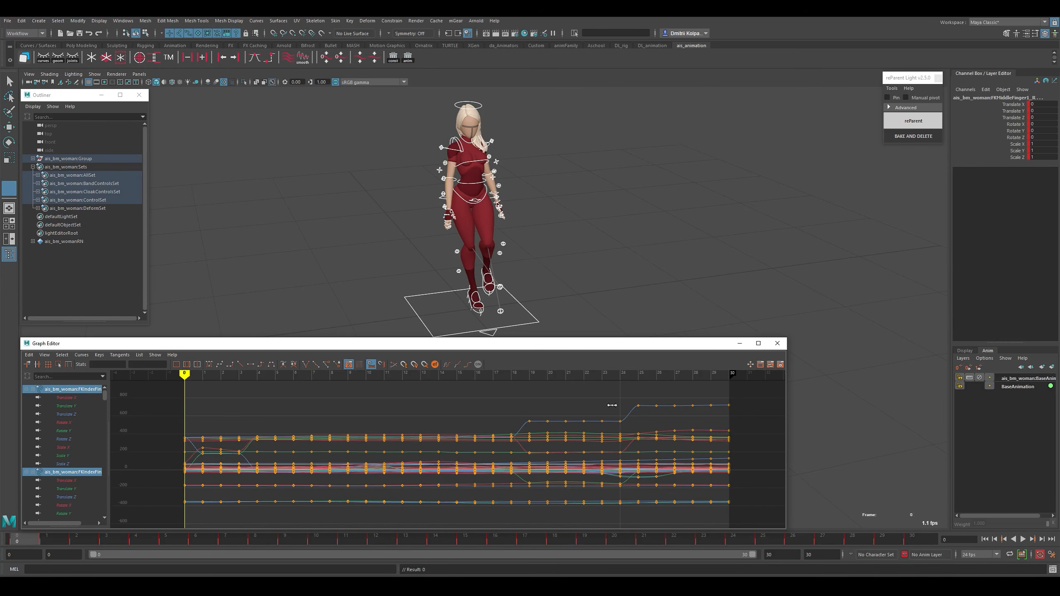
{"action": "left_click", "coordinate": [729, 392]}
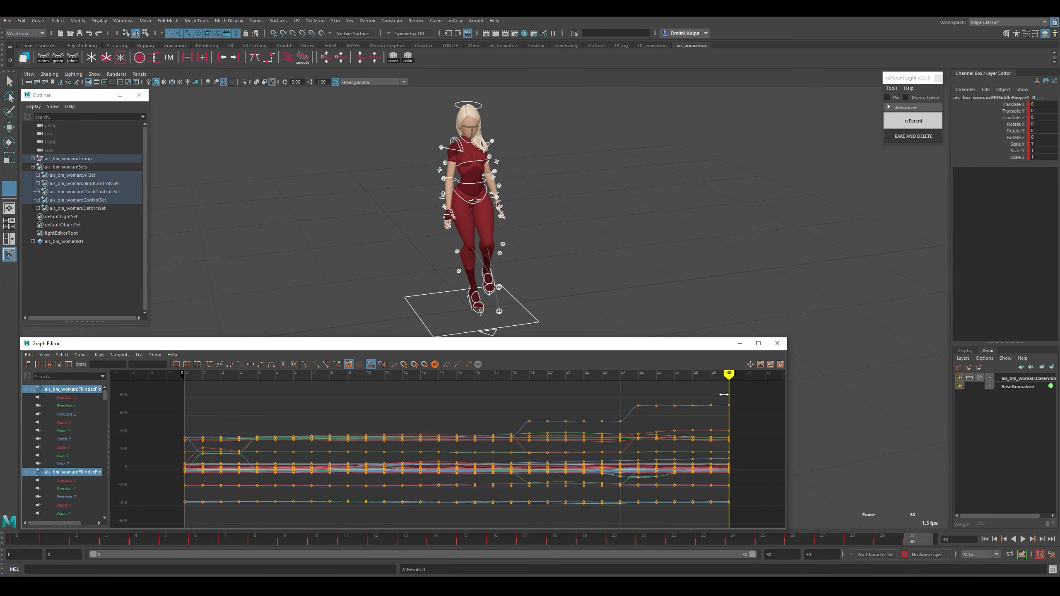
Copy the frame 0 pose of all controls to frame 30 and key it there.
{"action": "left_click", "coordinate": [189, 417]}
{"action": "key", "text": "w"}
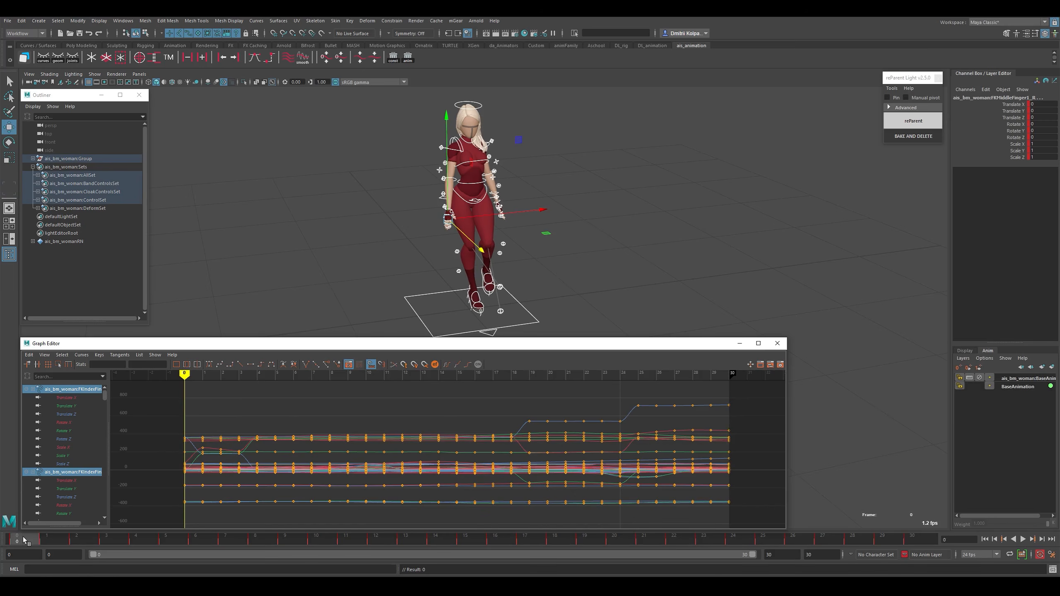
{"action": "left_click_drag", "start_coordinate": [23, 539], "coordinate": [430, 542]}
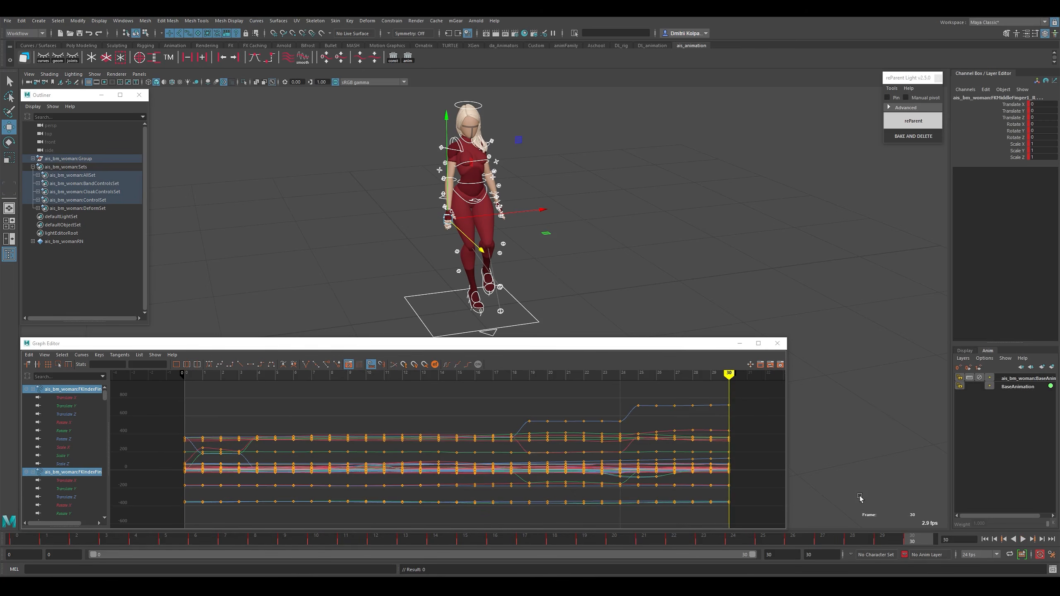
{"action": "key", "text": "s"}
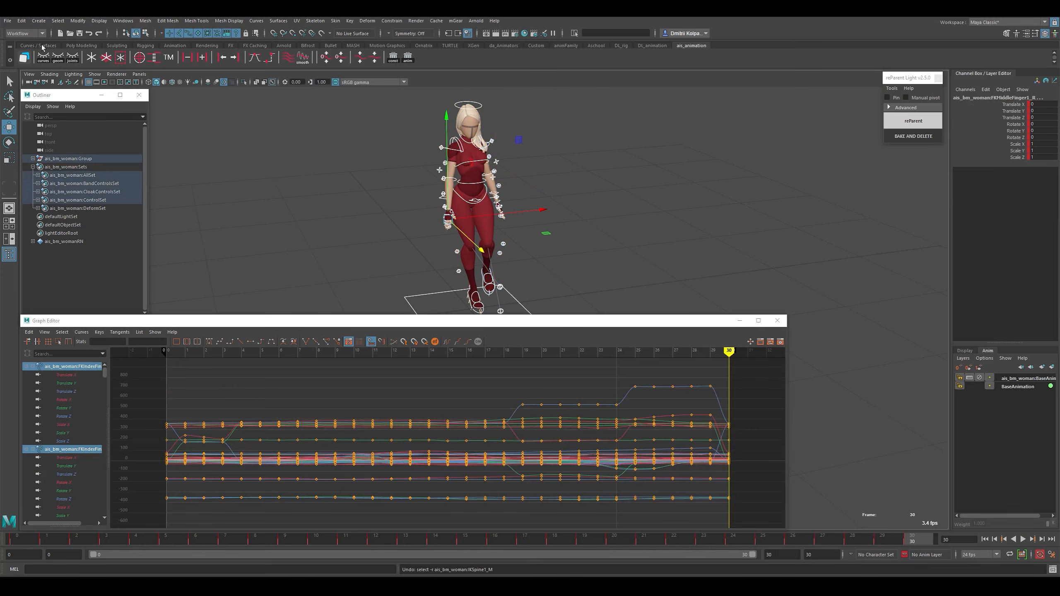
Scrub through the walk with all controls selected to examine the curves up to frame 27.
{"action": "left_click", "coordinate": [22, 21]}
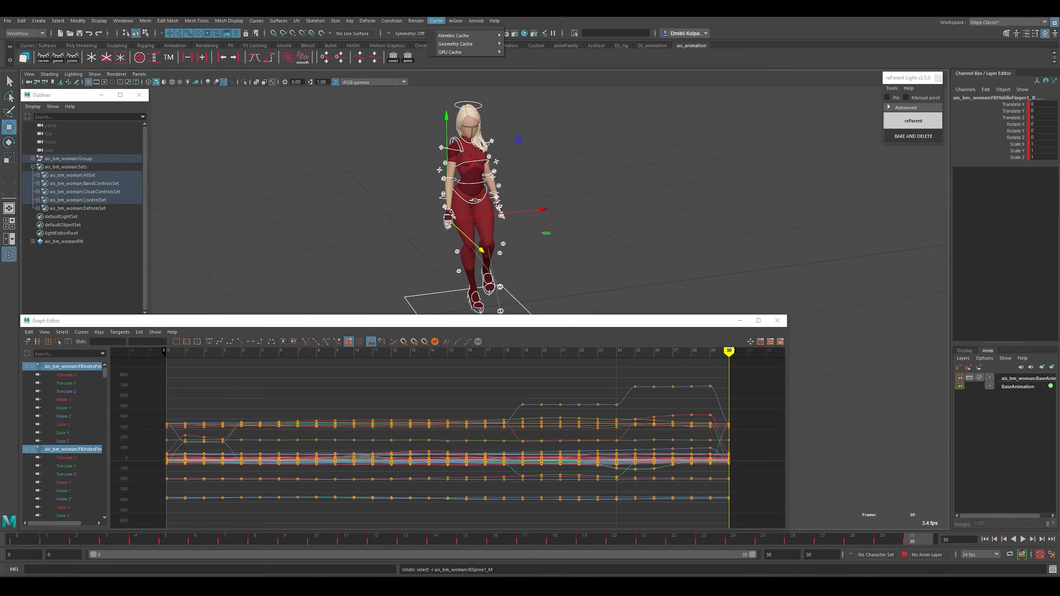
{"action": "left_click", "coordinate": [555, 21]}
{"action": "key", "text": "alt+v"}
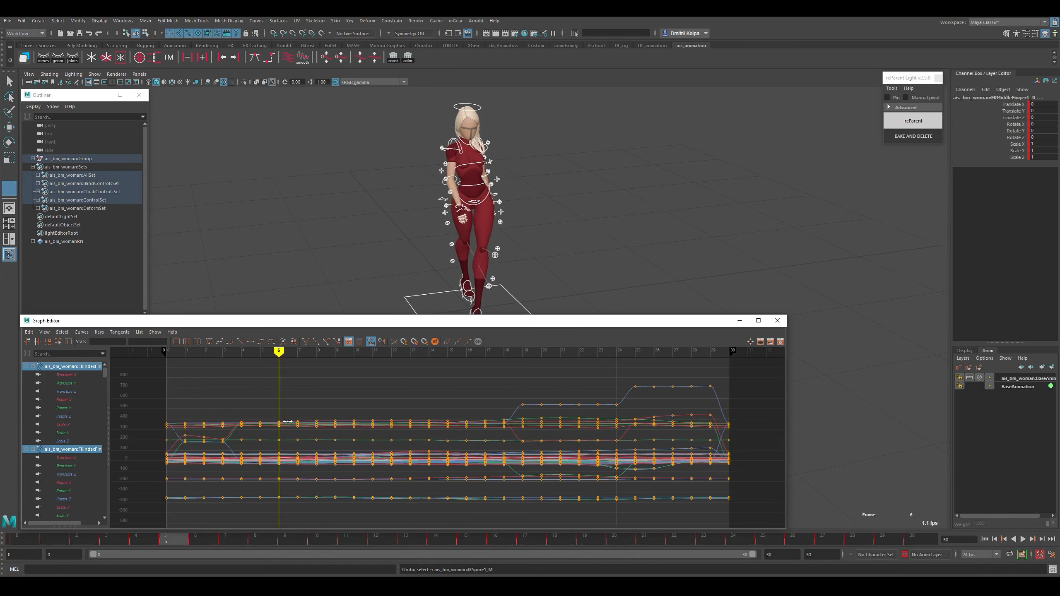
{"action": "key", "text": "k"}
{"action": "left_click", "coordinate": [674, 388]}
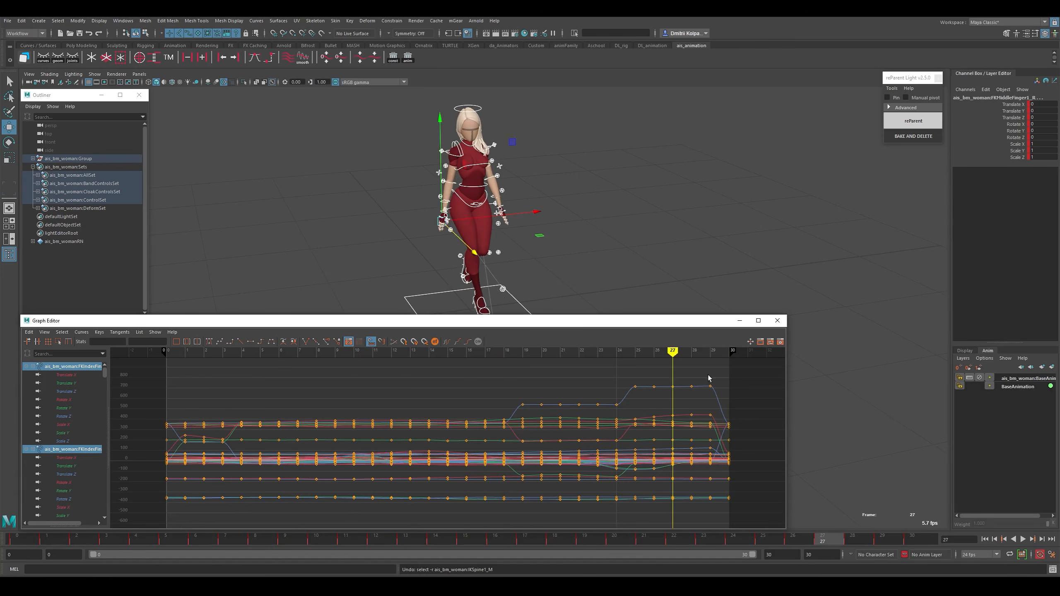
{"action": "left_click_drag", "start_coordinate": [715, 377], "coordinate": [627, 392]}
{"action": "mouse_move", "coordinate": [645, 391]}
{"action": "middle_mouse_down"}
{"action": "mouse_move", "coordinate": [644, 363]}
{"action": "mouse_move", "coordinate": [642, 376]}
{"action": "middle_mouse_up"}
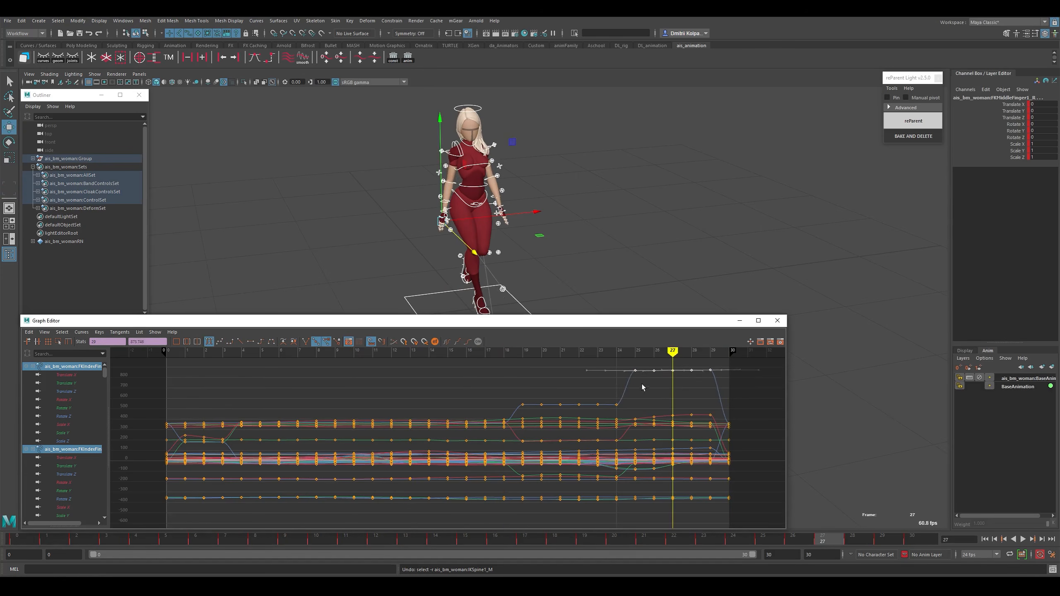
{"action": "key", "text": "ctrl+z"}
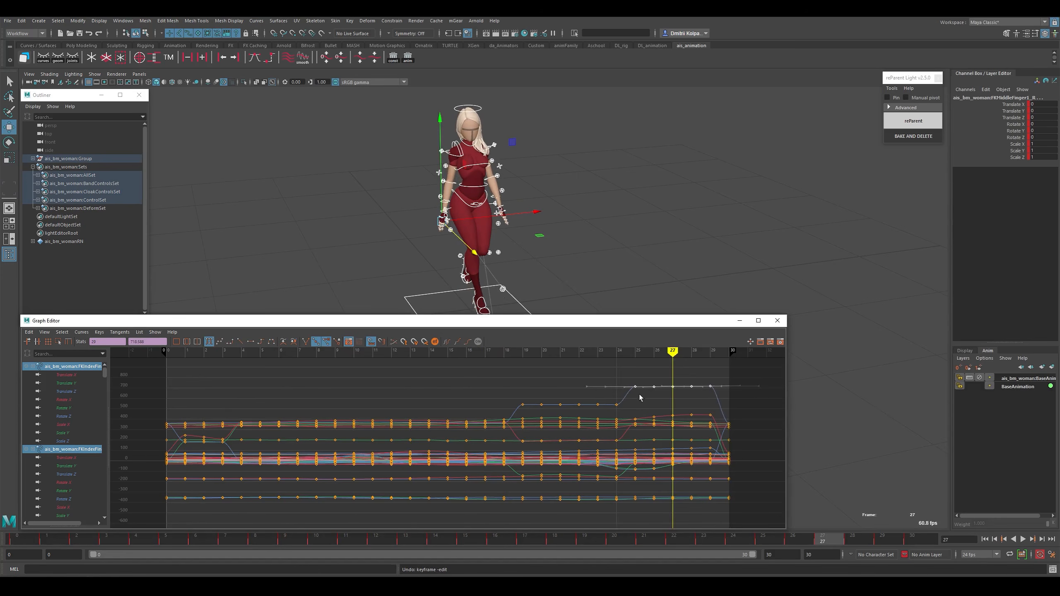
Select every key on the controls' animation curves and apply the Euler Filter to them.
{"action": "right_click_drag", "start_coordinate": [649, 394], "coordinate": [640, 410], "text": "alt+shift"}
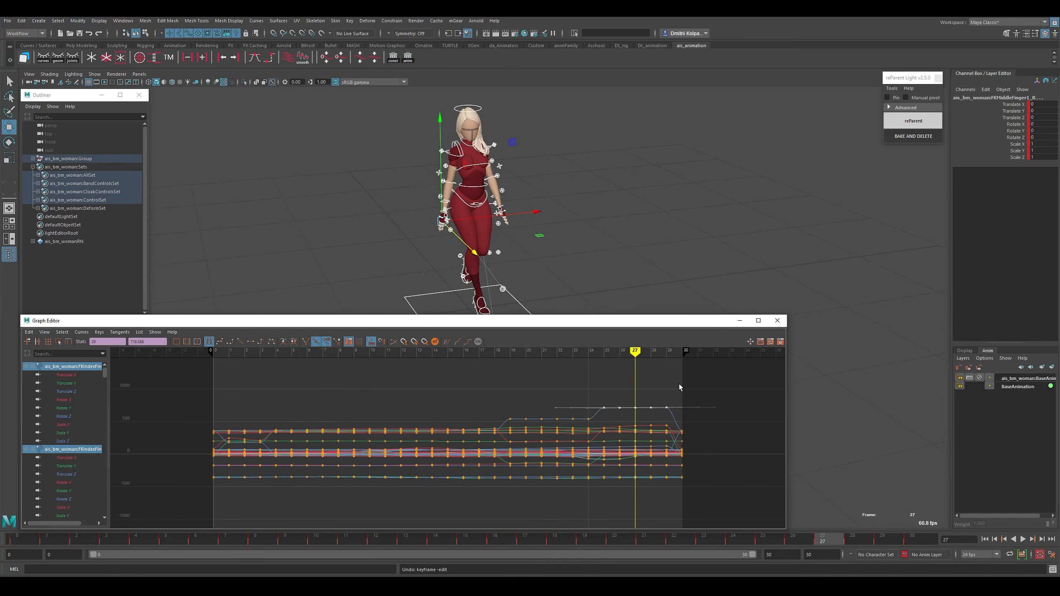
{"action": "left_click_drag", "start_coordinate": [711, 374], "coordinate": [162, 520]}
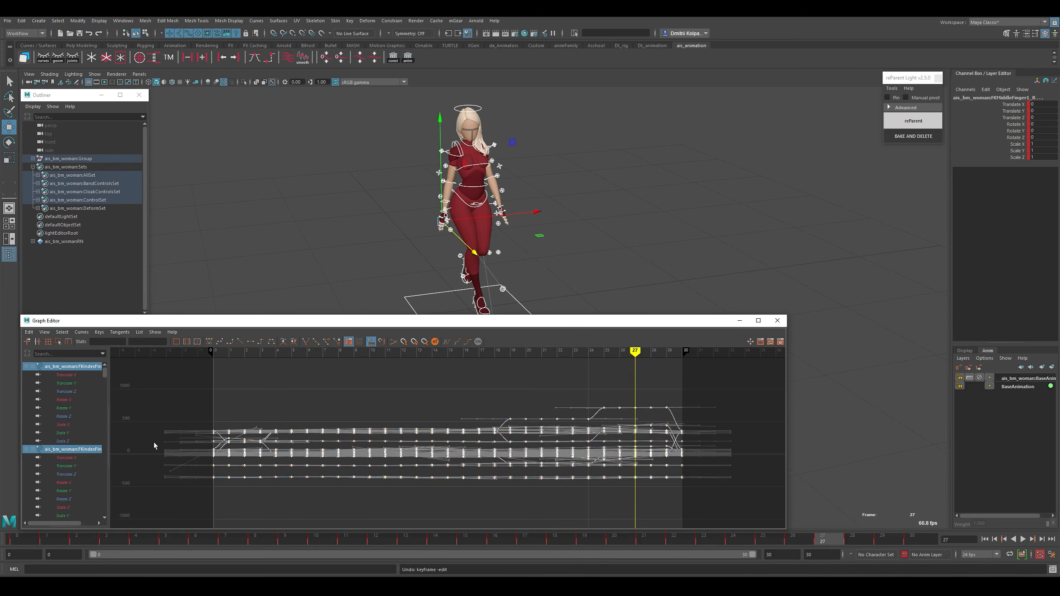
{"action": "left_click", "coordinate": [82, 333]}
{"action": "left_click", "coordinate": [119, 457]}
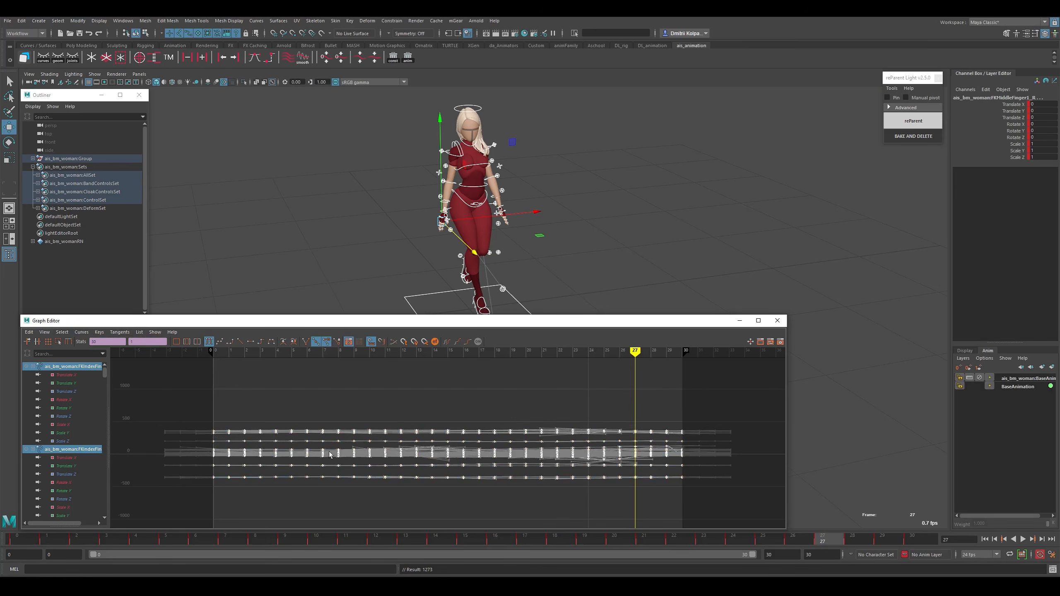
Scrub back to frame -1 and run the Euler Filter again on the selected curves.
{"action": "key", "text": "k"}
{"action": "left_click", "coordinate": [217, 396]}
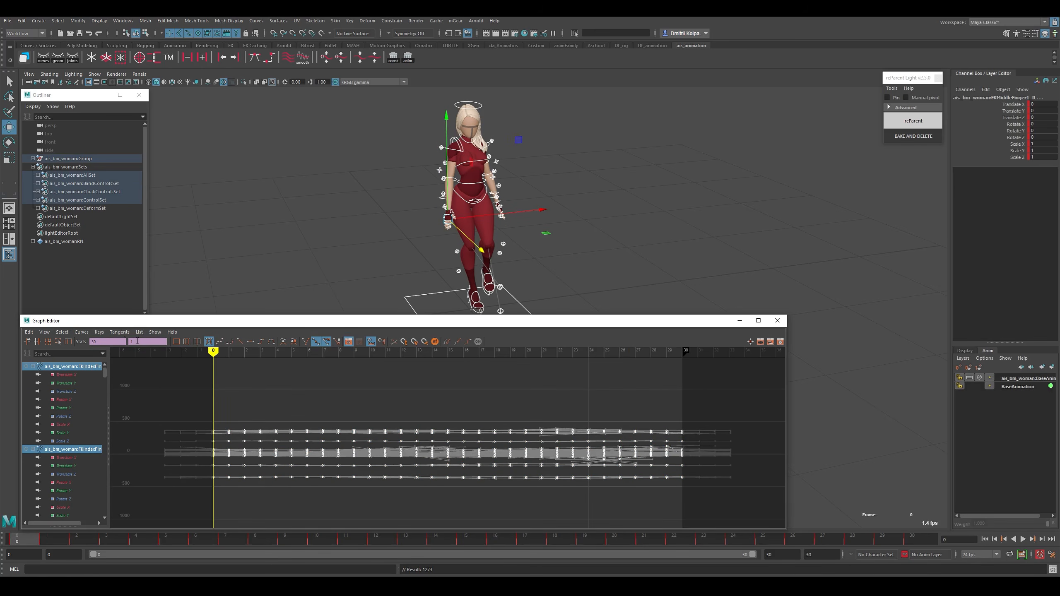
{"action": "middle_click_drag", "start_coordinate": [236, 445], "coordinate": [402, 435], "text": "alt"}
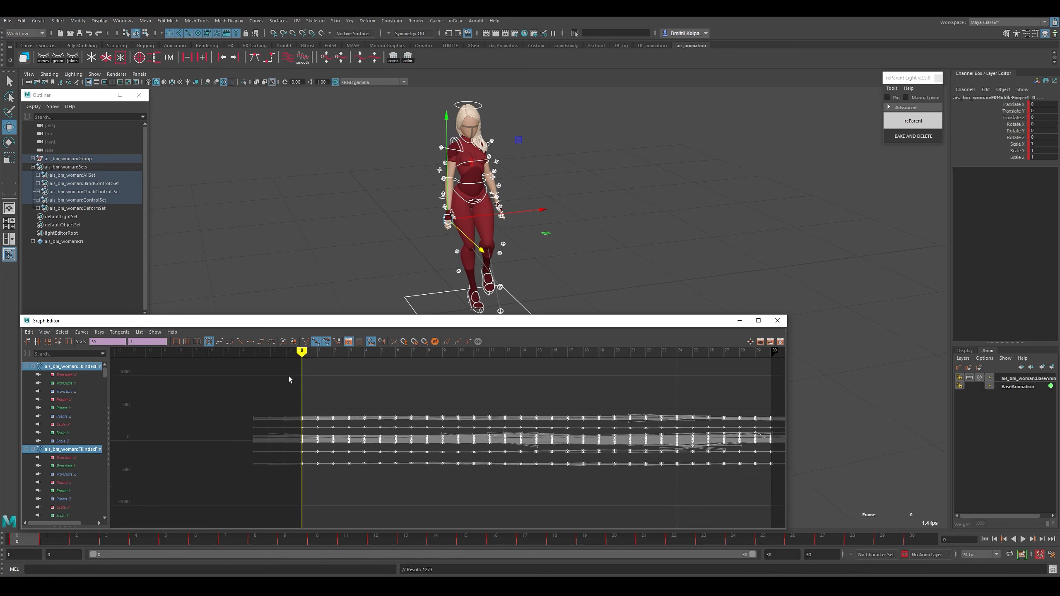
{"action": "key", "text": "k"}
{"action": "left_click_drag", "start_coordinate": [296, 379], "coordinate": [293, 378]}
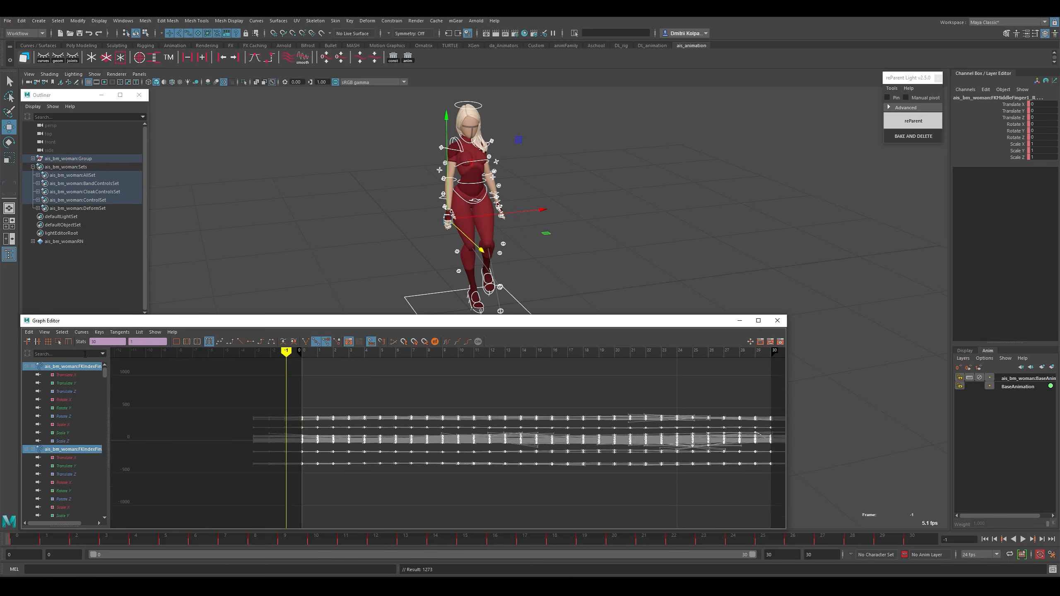
{"action": "left_click", "coordinate": [82, 332]}
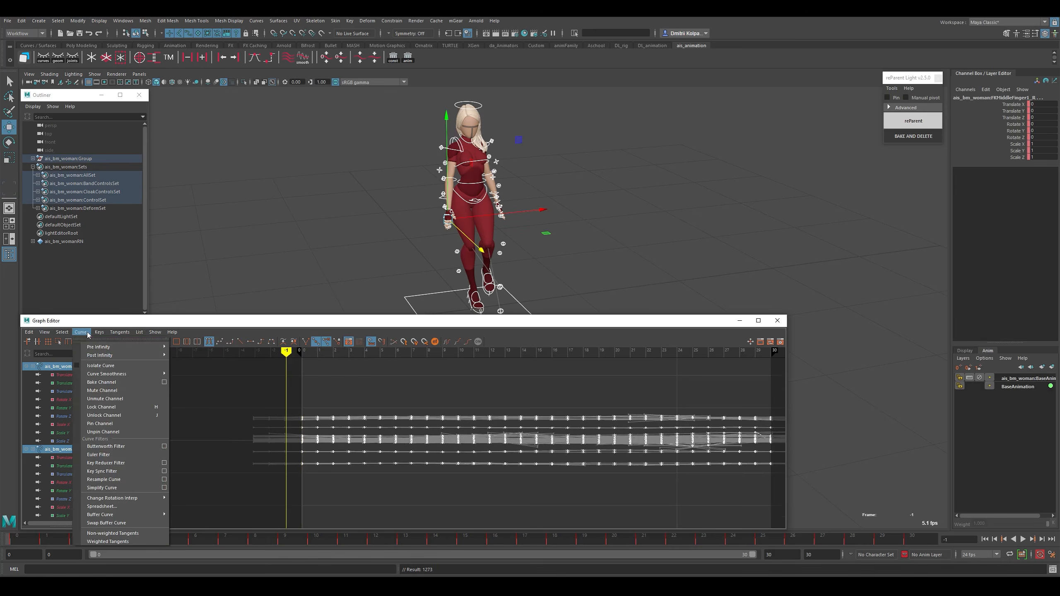
{"action": "left_click", "coordinate": [104, 455]}
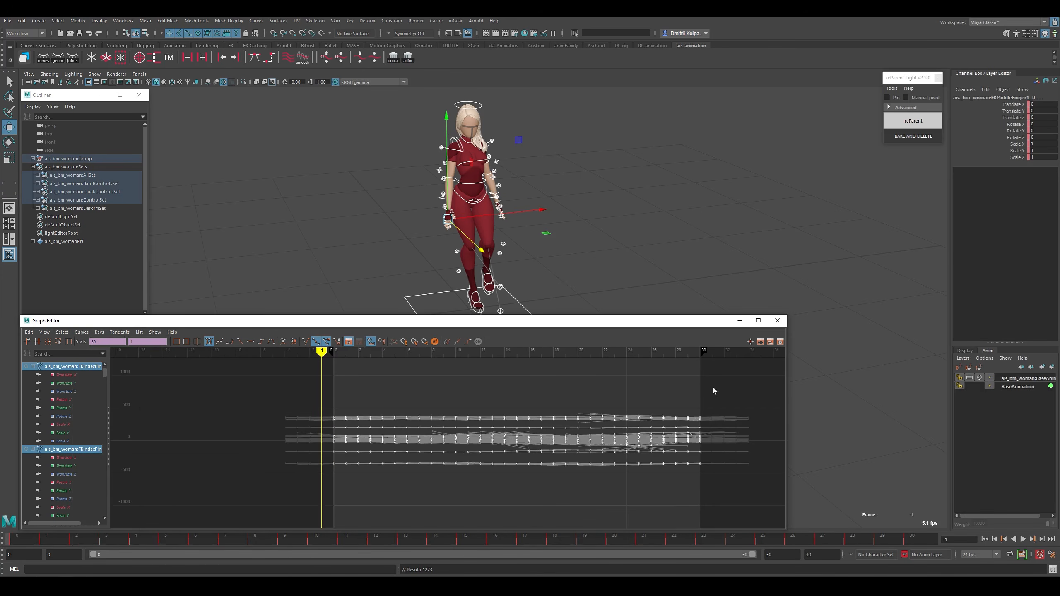
Try to set the keys at frame -1 on all control channels to 0, and undo it.
{"action": "left_click_drag", "start_coordinate": [717, 391], "coordinate": [255, 527]}
{"action": "right_click", "coordinate": [341, 413]}
{"action": "left_click", "coordinate": [355, 418]}
{"action": "left_click_drag", "start_coordinate": [288, 386], "coordinate": [325, 474]}
{"action": "left_click", "coordinate": [139, 342]}
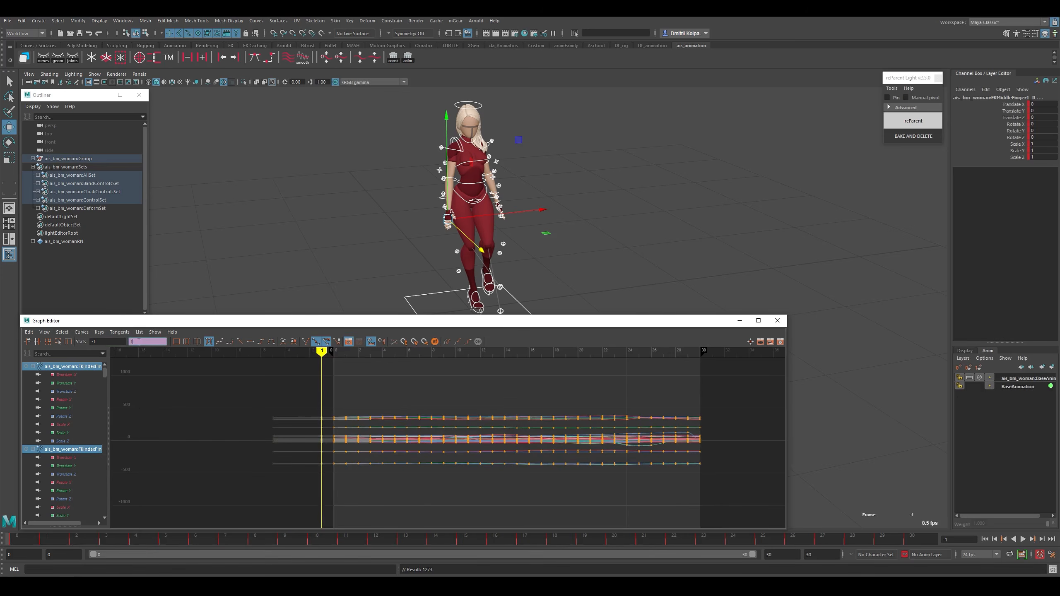
{"action": "type", "text": "0"}
{"action": "key", "text": "Return"}
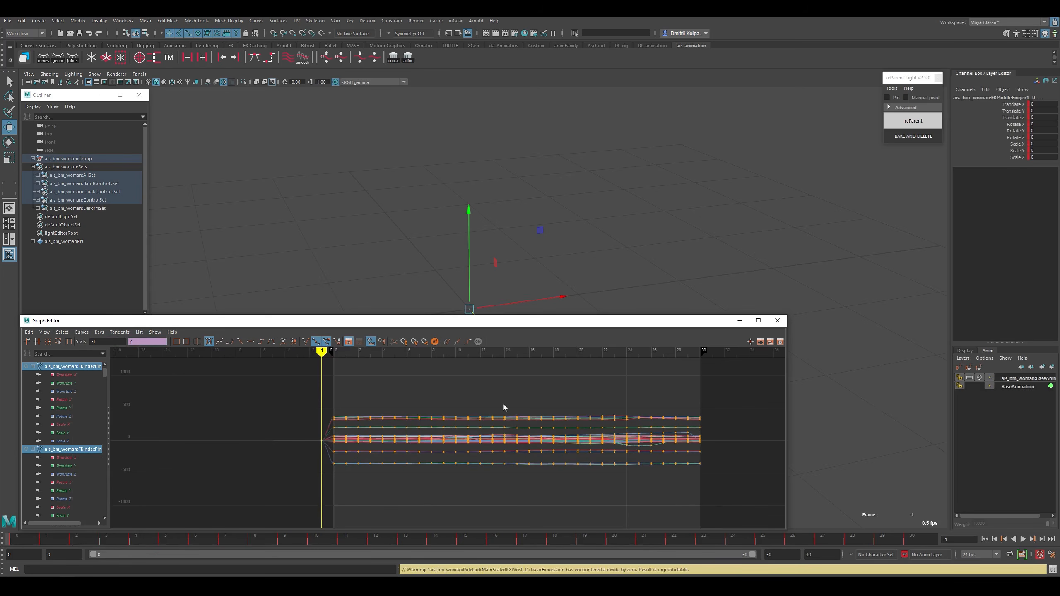
{"action": "key", "text": "ctrl+z"}
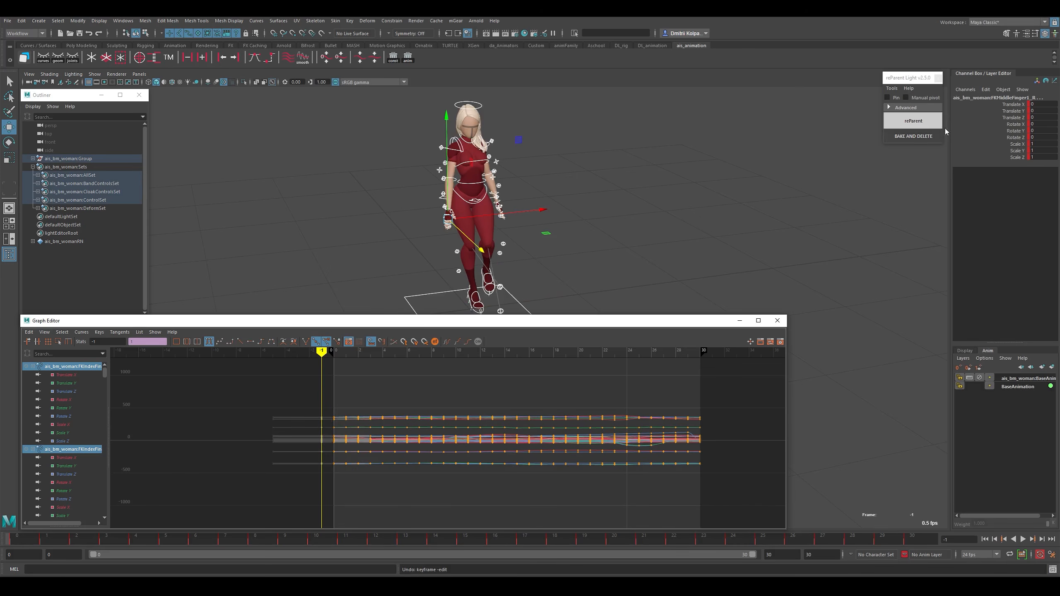
Isolate the controls' Rotate X, Y and Z curves and set their keys at frame -1 to 0.
{"action": "left_click_drag", "start_coordinate": [1015, 125], "coordinate": [1016, 137]}
{"action": "key", "text": "f"}
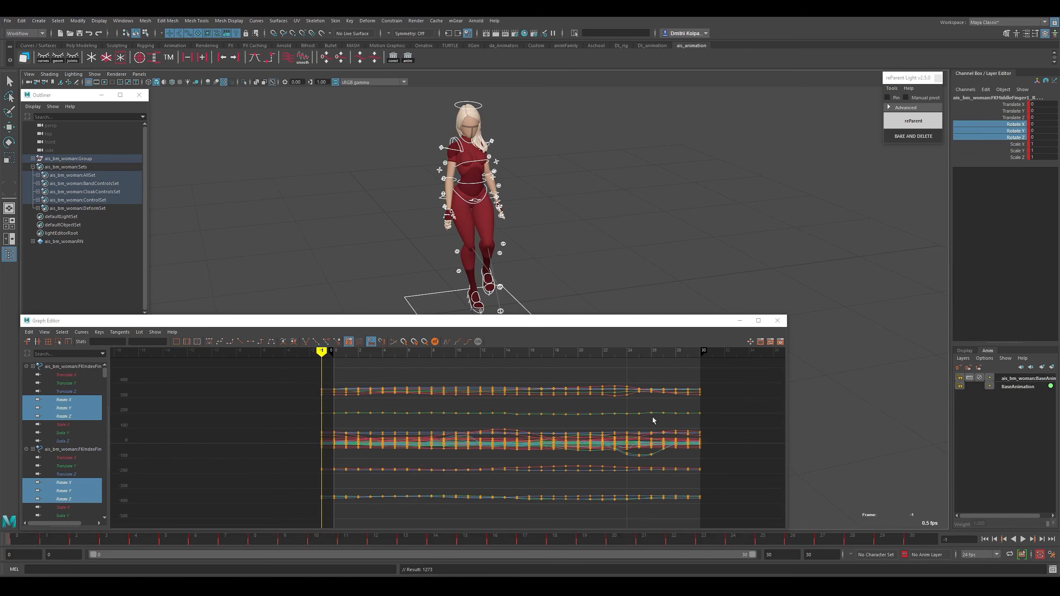
{"action": "left_click_drag", "start_coordinate": [744, 368], "coordinate": [316, 528]}
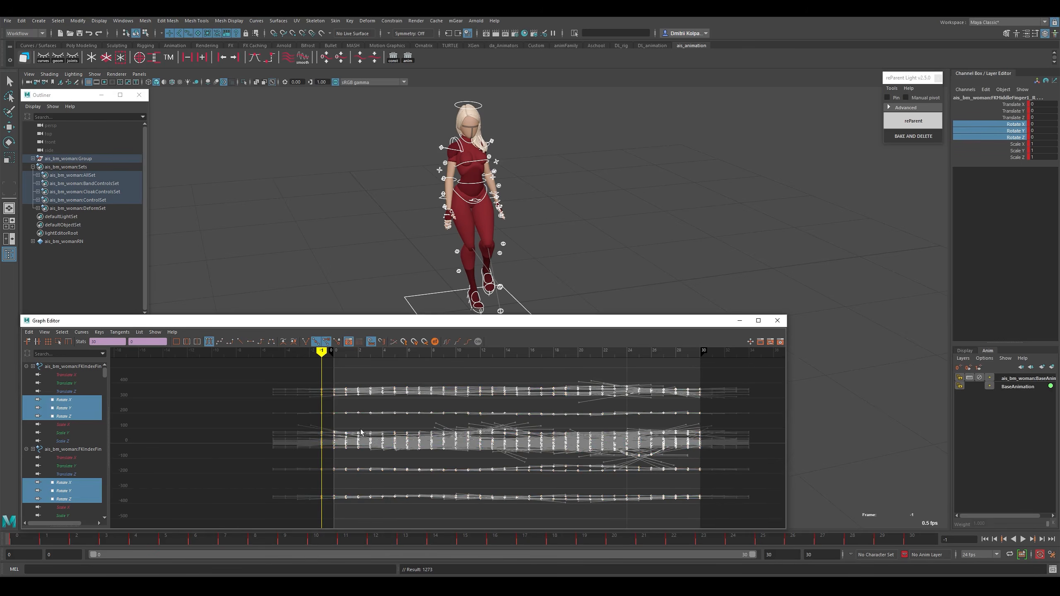
{"action": "left_click_drag", "start_coordinate": [292, 405], "coordinate": [327, 526]}
{"action": "left_click", "coordinate": [140, 342]}
{"action": "type", "text": "0"}
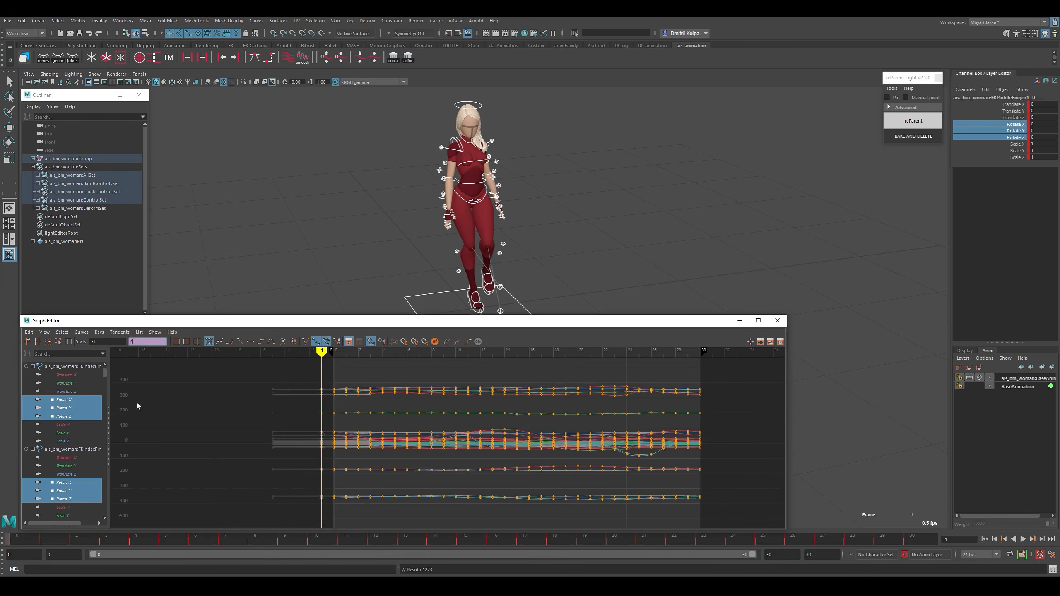
{"action": "key", "text": "Return"}
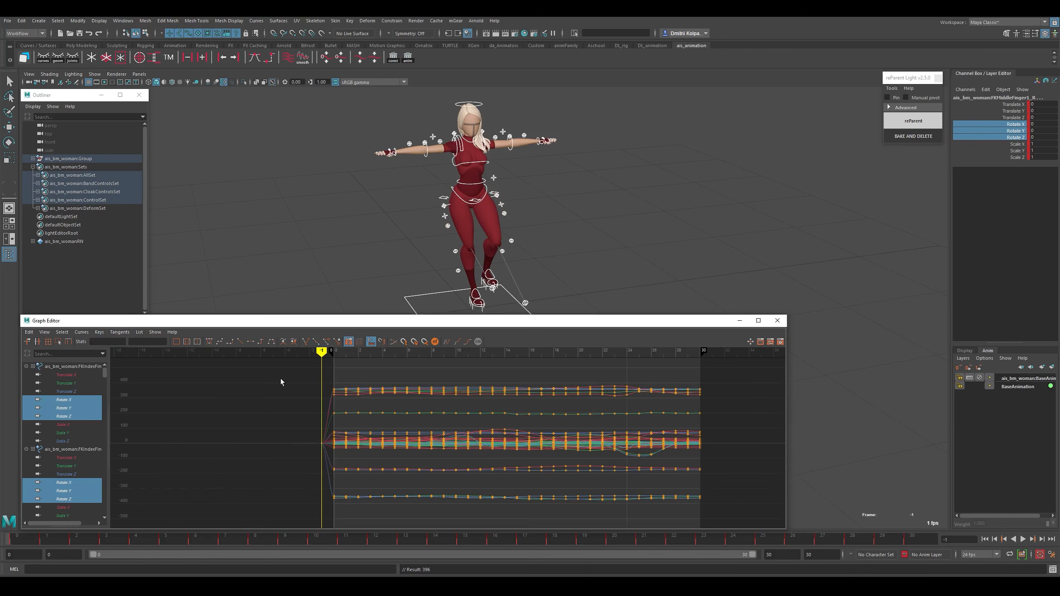
Apply the Euler Filter to all rotation keys of the controls and go to frame 0.
{"action": "left_click_drag", "start_coordinate": [246, 374], "coordinate": [718, 514]}
{"action": "left_click", "coordinate": [82, 332]}
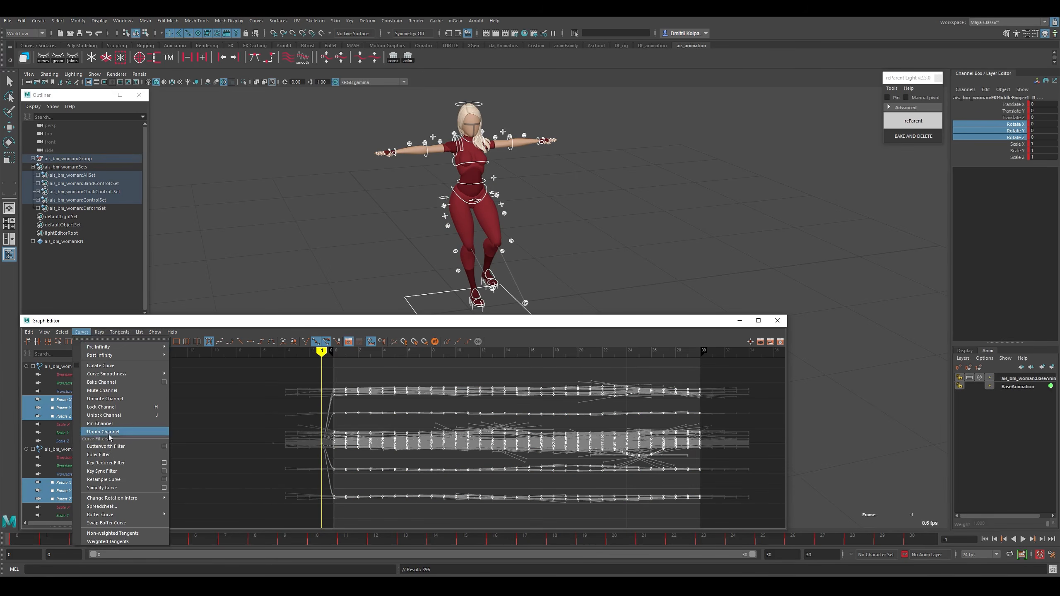
{"action": "left_click", "coordinate": [114, 455]}
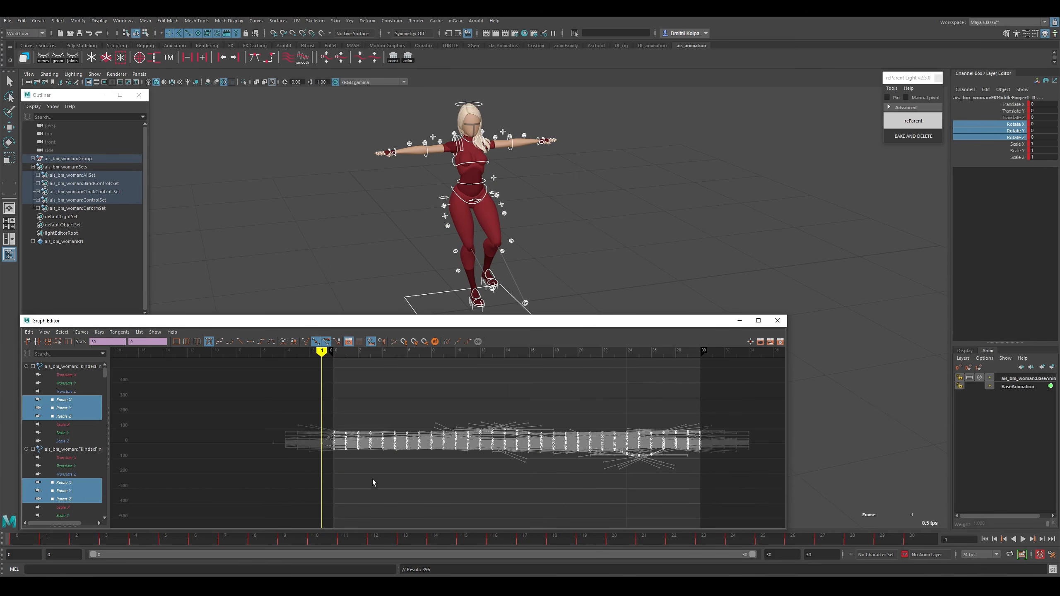
{"action": "key", "text": "f"}
{"action": "left_click_drag", "start_coordinate": [167, 391], "coordinate": [179, 388]}
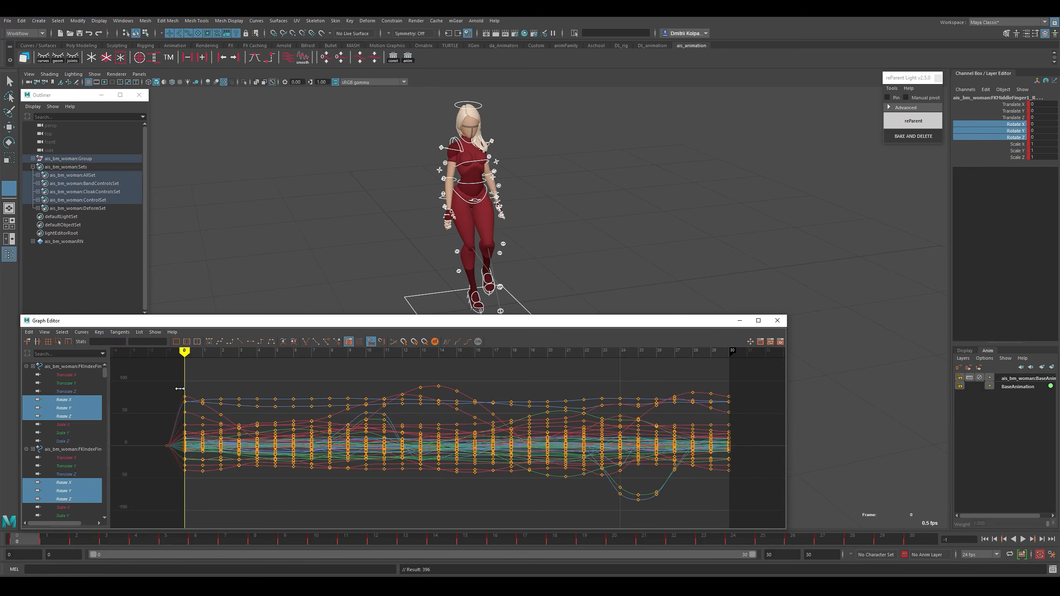
Select all members of the ControlSet and delete their keys at frame -1.
{"action": "key", "text": "q"}
{"action": "left_click", "coordinate": [97, 203]}
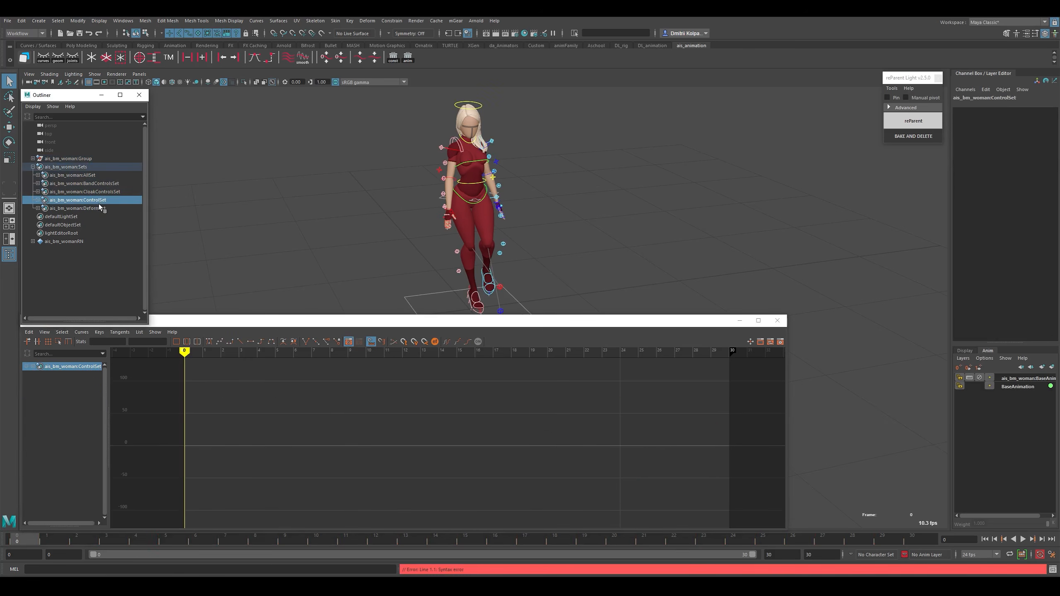
{"action": "right_click", "coordinate": [99, 204]}
{"action": "left_click", "coordinate": [163, 316]}
{"action": "left_click_drag", "start_coordinate": [143, 387], "coordinate": [175, 499]}
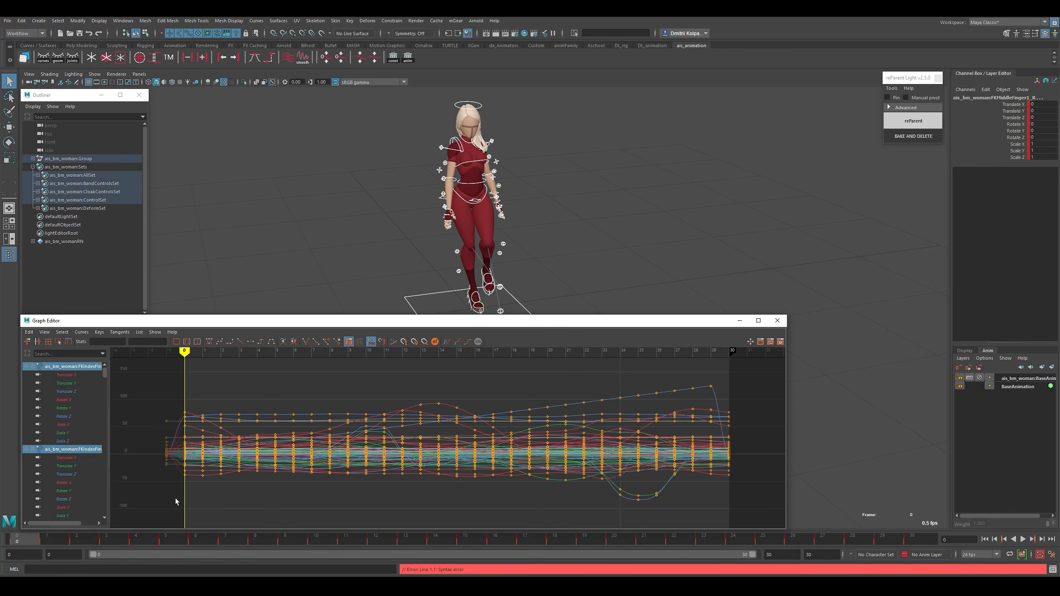
{"action": "key", "text": "Delete"}
Play back the walk, close the Graph Editor and examine the character's motion from the side.
{"action": "key", "text": "alt+v"}
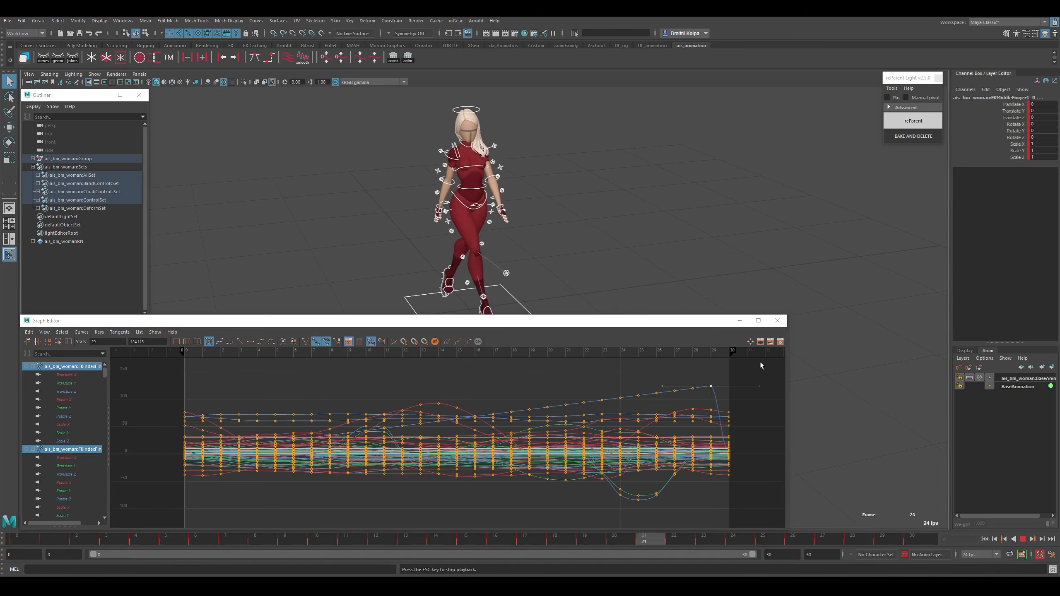
{"action": "middle_click_drag", "start_coordinate": [603, 255], "coordinate": [611, 239], "text": "alt"}
{"action": "left_click", "coordinate": [778, 320]}
{"action": "left_click_drag", "start_coordinate": [642, 286], "coordinate": [603, 363], "text": "alt"}
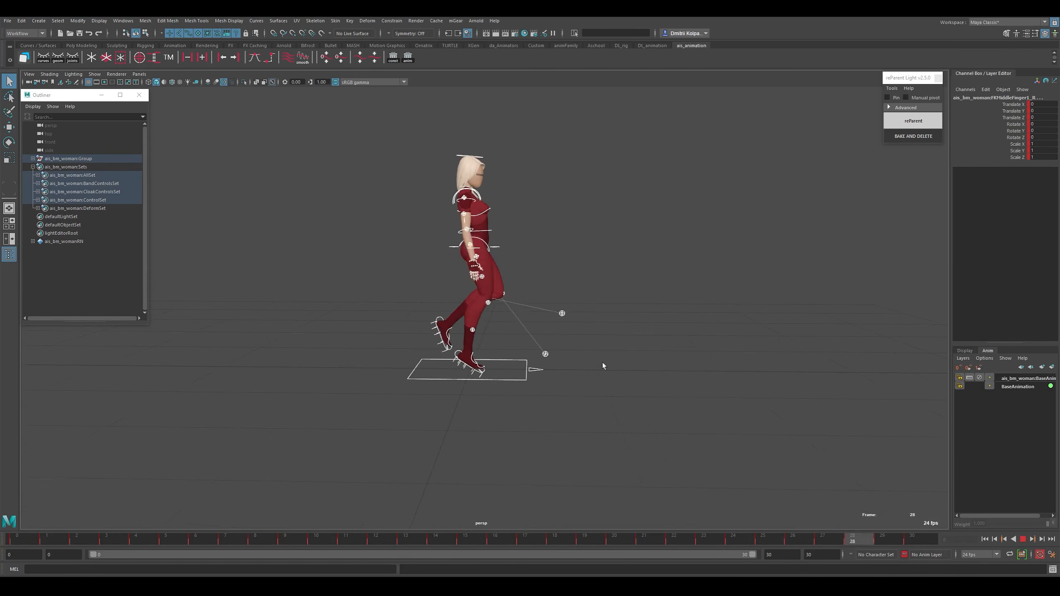
{"action": "right_click_drag", "start_coordinate": [603, 362], "coordinate": [624, 375], "text": "alt"}
{"action": "left_click_drag", "start_coordinate": [623, 374], "coordinate": [627, 364], "text": "alt"}
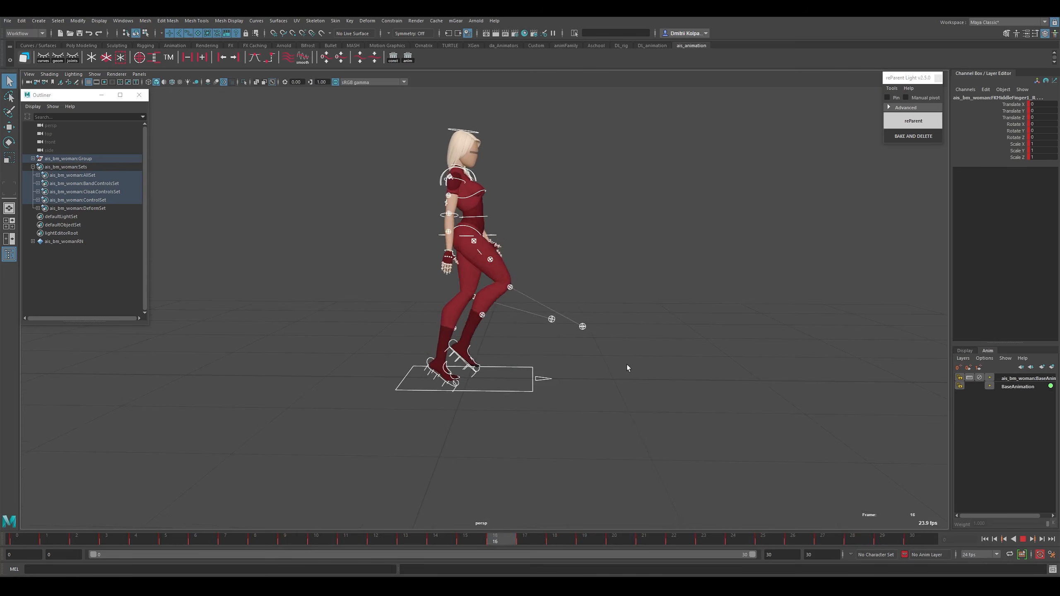
Compare the poses at frames 0 and 30 and briefly replay the cycle.
{"action": "left_click", "coordinate": [922, 543]}
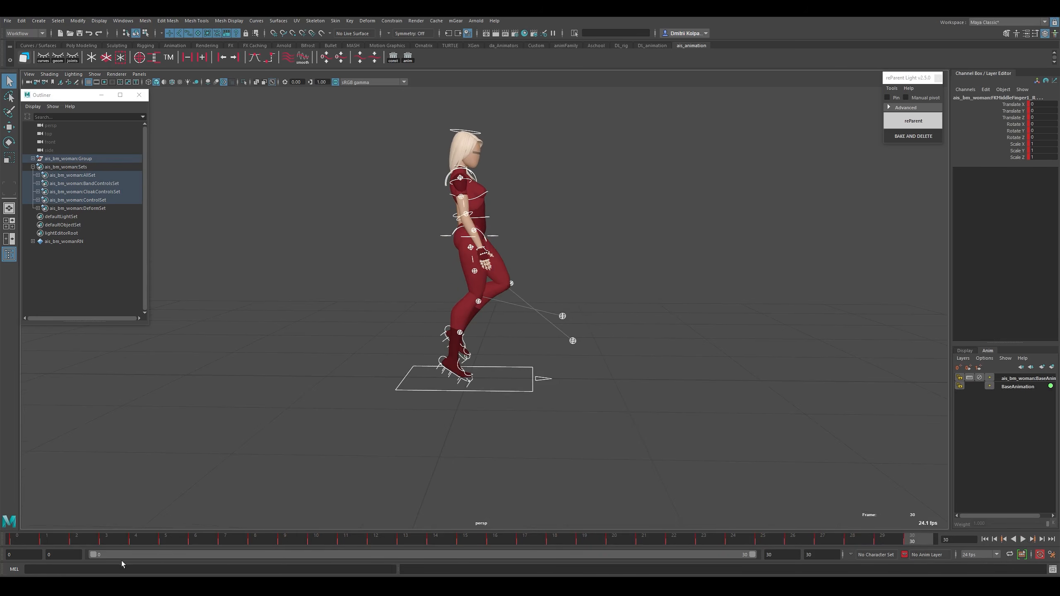
{"action": "left_click", "coordinate": [25, 542]}
{"action": "left_click", "coordinate": [910, 540]}
{"action": "left_click", "coordinate": [1023, 540]}
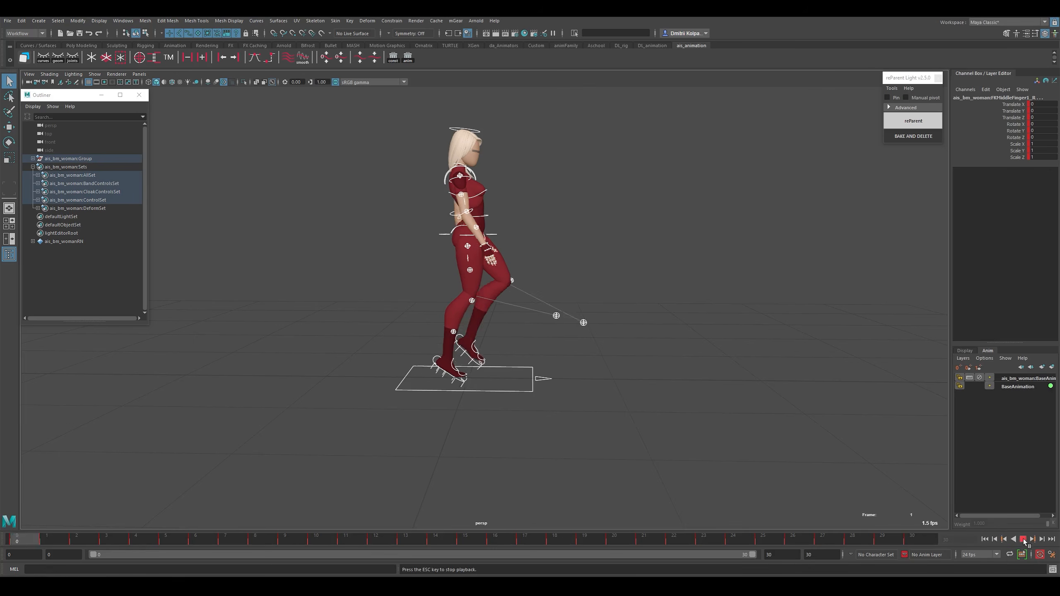
{"action": "left_click", "coordinate": [1023, 540]}
Examine the legs in the side view during playback and stop at frame 6.
{"action": "key", "text": "space"}
{"action": "key", "text": "space"}
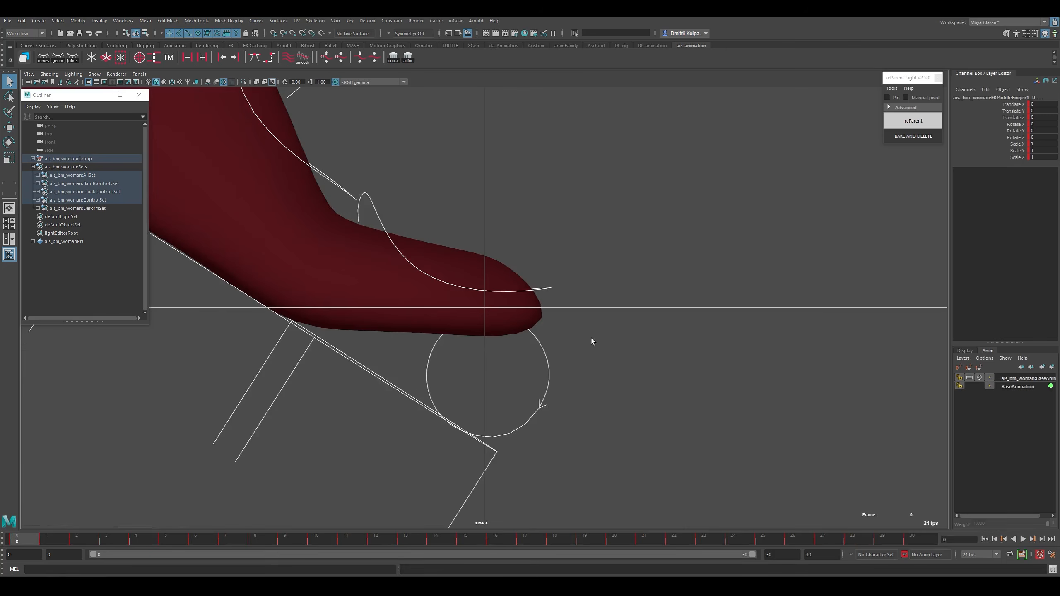
{"action": "key", "text": "f"}
{"action": "left_click", "coordinate": [636, 393]}
{"action": "middle_click_drag", "start_coordinate": [610, 371], "coordinate": [591, 353], "text": "alt"}
{"action": "right_click_drag", "start_coordinate": [591, 352], "coordinate": [568, 321], "text": "alt"}
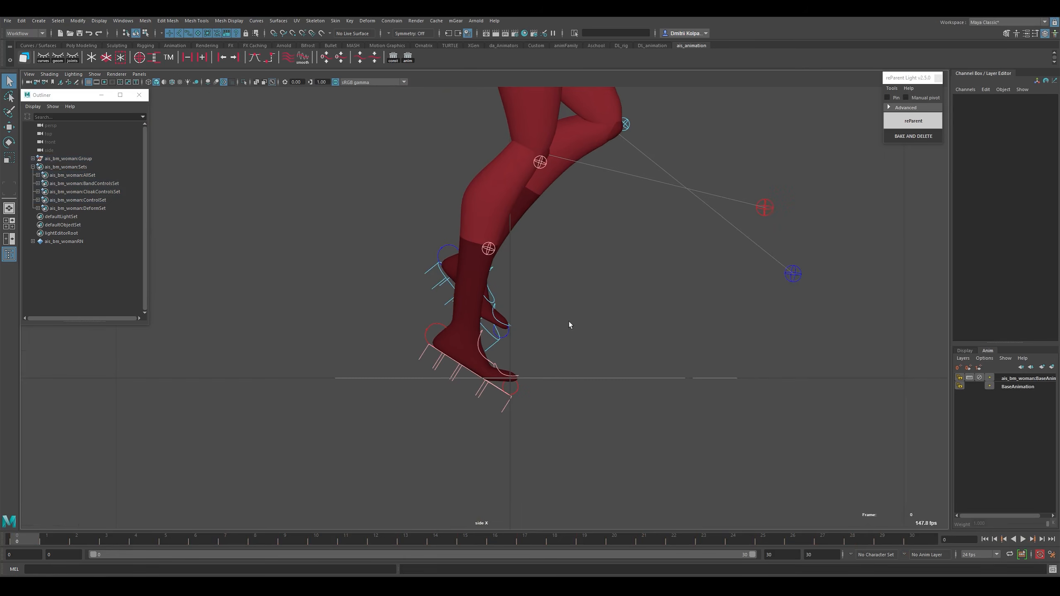
{"action": "key", "text": "alt+v"}
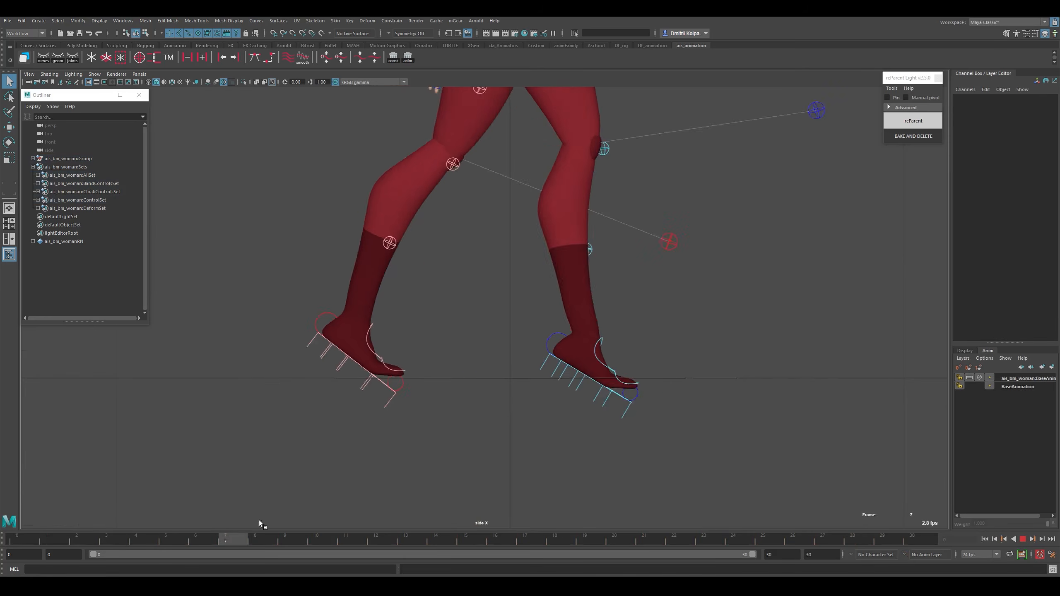
{"action": "left_click", "coordinate": [194, 538]}
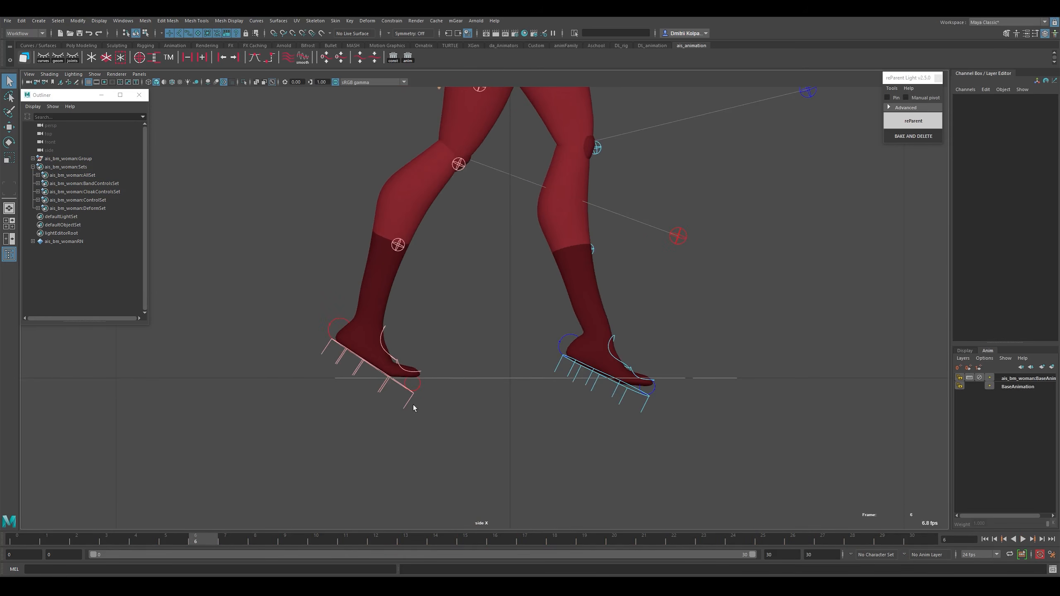
Try rotating the right foot's IK leg control at frame 6, undo it and deselect the control.
{"action": "left_click", "coordinate": [422, 365]}
{"action": "key", "text": "e"}
{"action": "left_click_drag", "start_coordinate": [330, 229], "coordinate": [282, 249]}
{"action": "key", "text": "ctrl+z"}
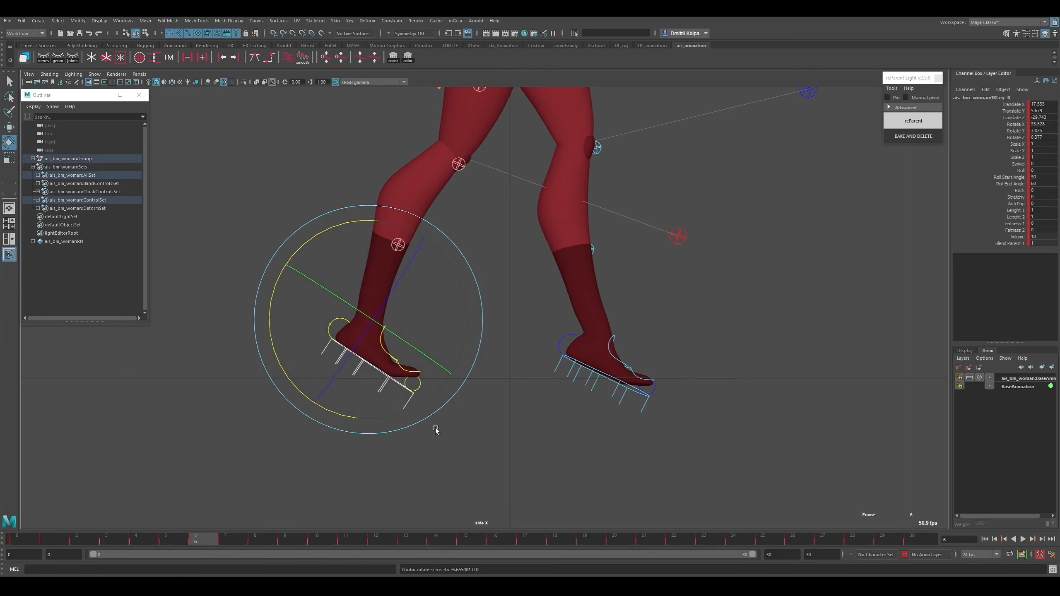
{"action": "left_click", "coordinate": [437, 445]}
{"action": "key", "text": "w"}
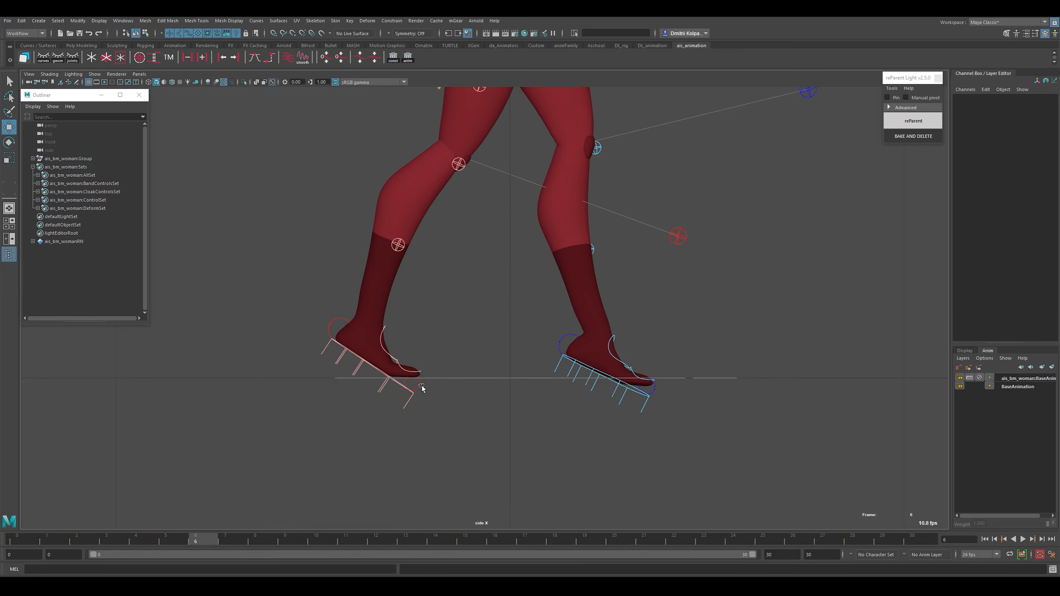
Test the right RollToesEnd control's rotation, undo it, and create reParent locators for the RollToesEnd controls of both feet.
{"action": "left_click", "coordinate": [421, 388]}
{"action": "key", "text": "e"}
{"action": "left_click_drag", "start_coordinate": [403, 292], "coordinate": [441, 303]}
{"action": "key", "text": "ctrl+z"}
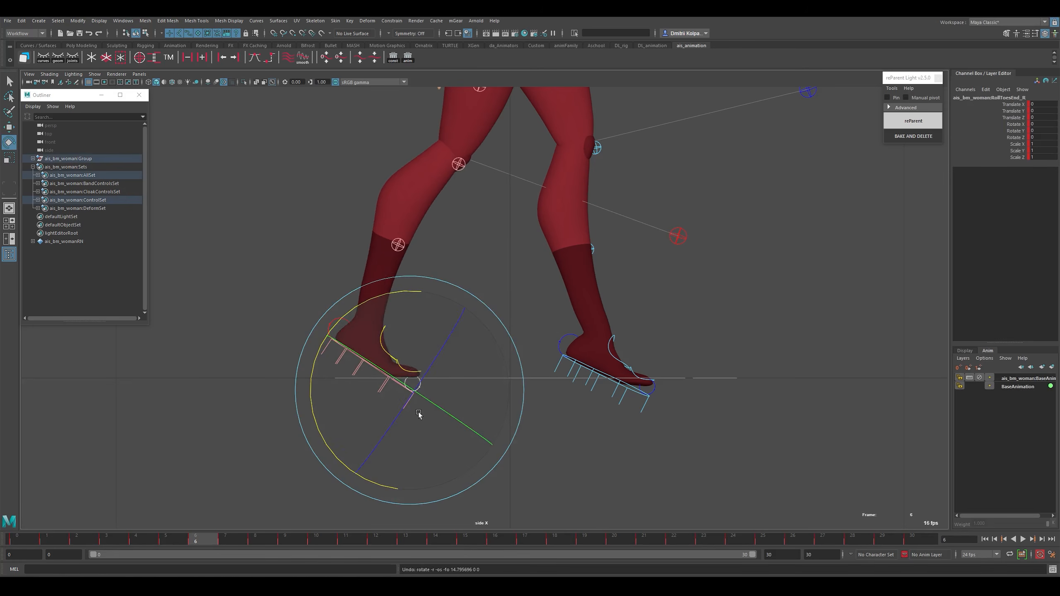
{"action": "key", "text": "w"}
{"action": "left_click", "coordinate": [657, 391]}
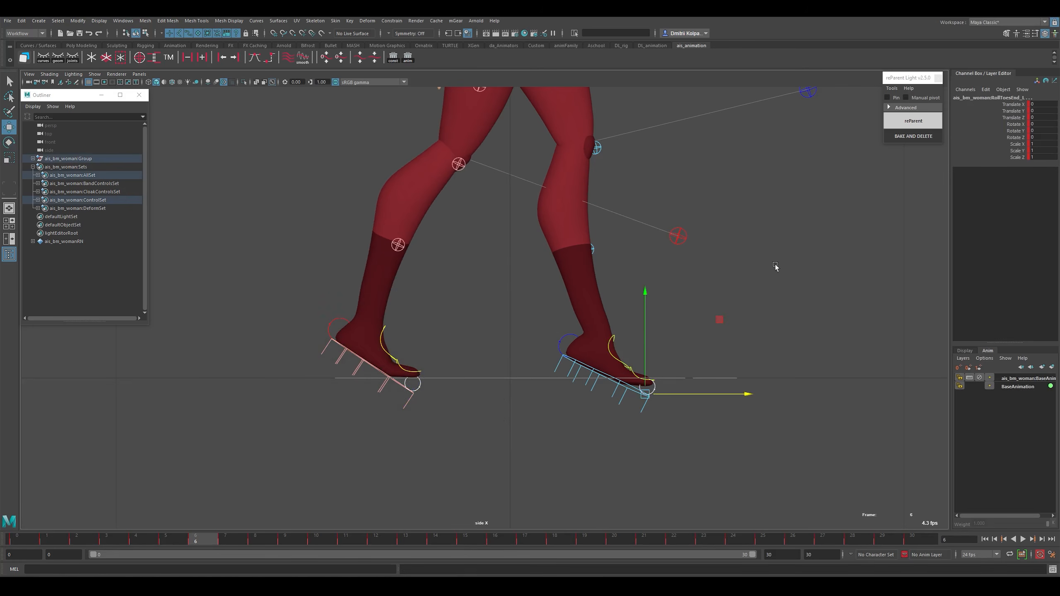
{"action": "left_click", "coordinate": [913, 120]}
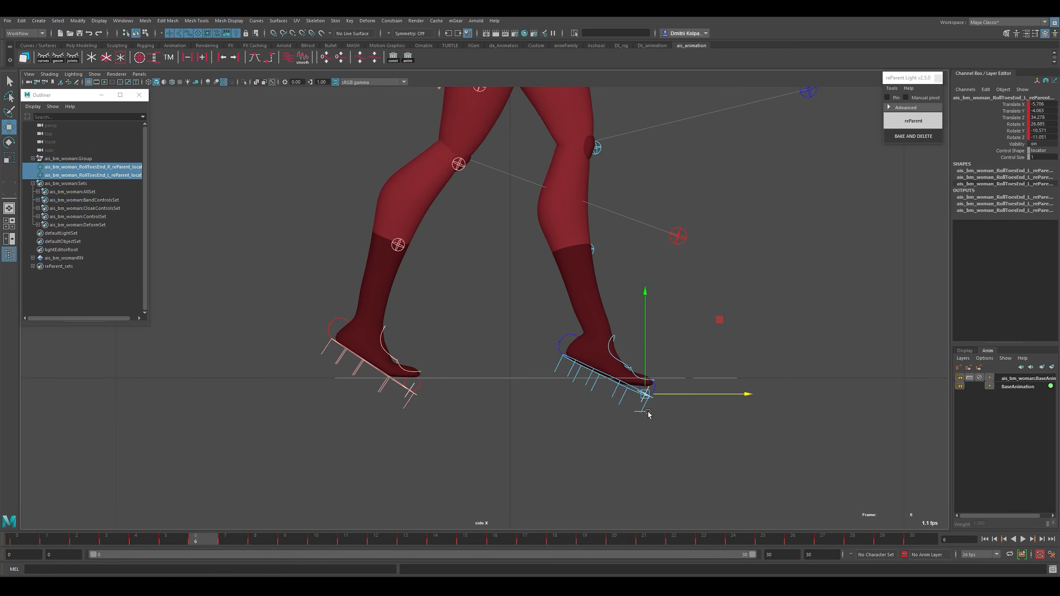
Try rotating the left foot's IK leg control with the toe locators in place, and undo it.
{"action": "left_click", "coordinate": [647, 395]}
{"action": "key", "text": "e"}
{"action": "mouse_move", "coordinate": [667, 317]}
{"action": "left_mouse_down"}
{"action": "mouse_move", "coordinate": [663, 330]}
{"action": "mouse_move", "coordinate": [668, 308]}
{"action": "mouse_move", "coordinate": [655, 332]}
{"action": "mouse_move", "coordinate": [668, 332]}
{"action": "left_mouse_up"}
{"action": "key", "text": "ctrl+z"}
{"action": "right_click_drag", "start_coordinate": [736, 313], "coordinate": [686, 314], "text": "alt"}
{"action": "middle_click_drag", "start_coordinate": [687, 313], "coordinate": [667, 359], "text": "alt"}
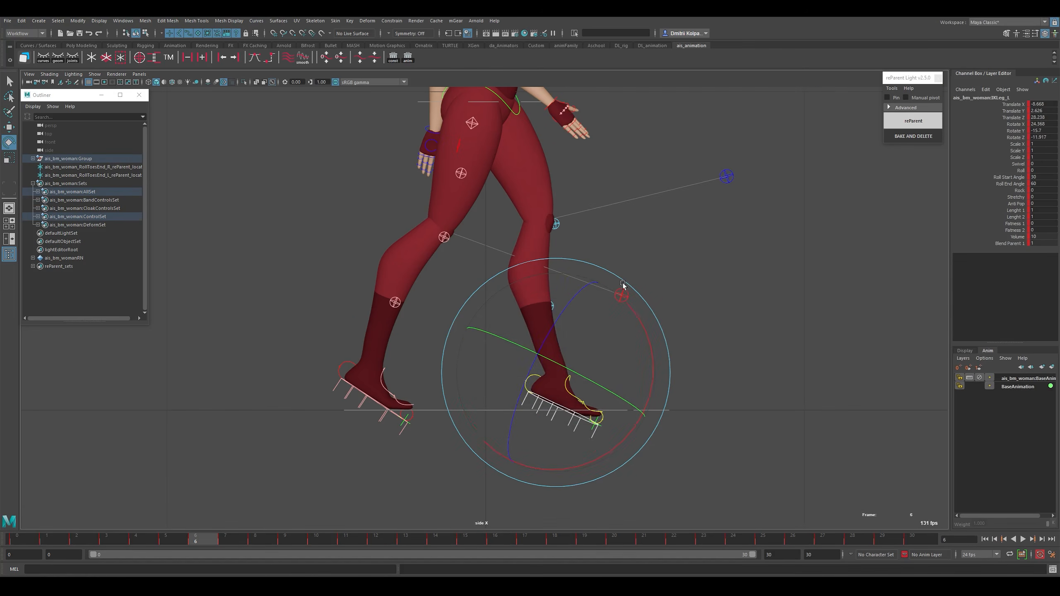
{"action": "left_click_drag", "start_coordinate": [603, 288], "coordinate": [595, 320]}
Select both PoleLeg controls and create reParent locators for them.
{"action": "left_click", "coordinate": [787, 154]}
{"action": "left_click_drag", "start_coordinate": [787, 153], "coordinate": [610, 312]}
{"action": "left_click", "coordinate": [925, 128]}
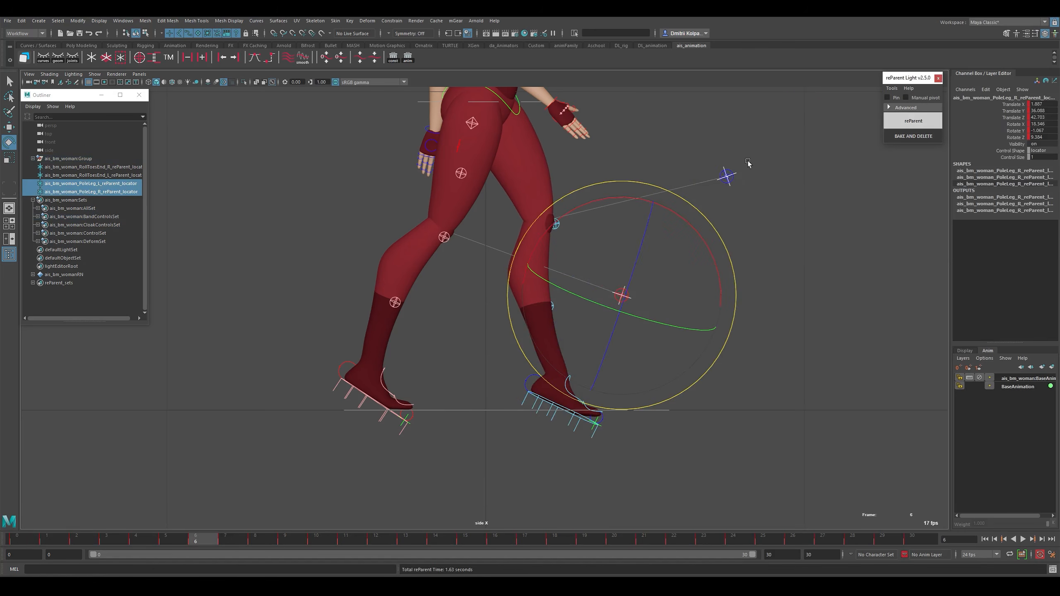
Try rotating the left IK leg control with the pole locators in place, and undo the rotation.
{"action": "left_click", "coordinate": [558, 442]}
{"action": "left_click", "coordinate": [571, 422]}
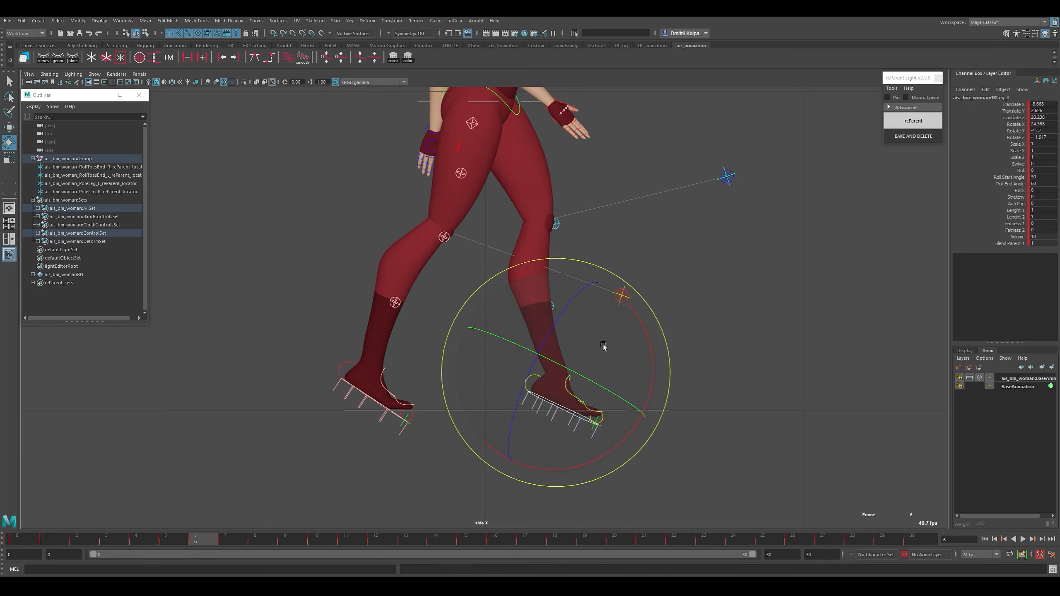
{"action": "left_click_drag", "start_coordinate": [603, 348], "coordinate": [577, 361]}
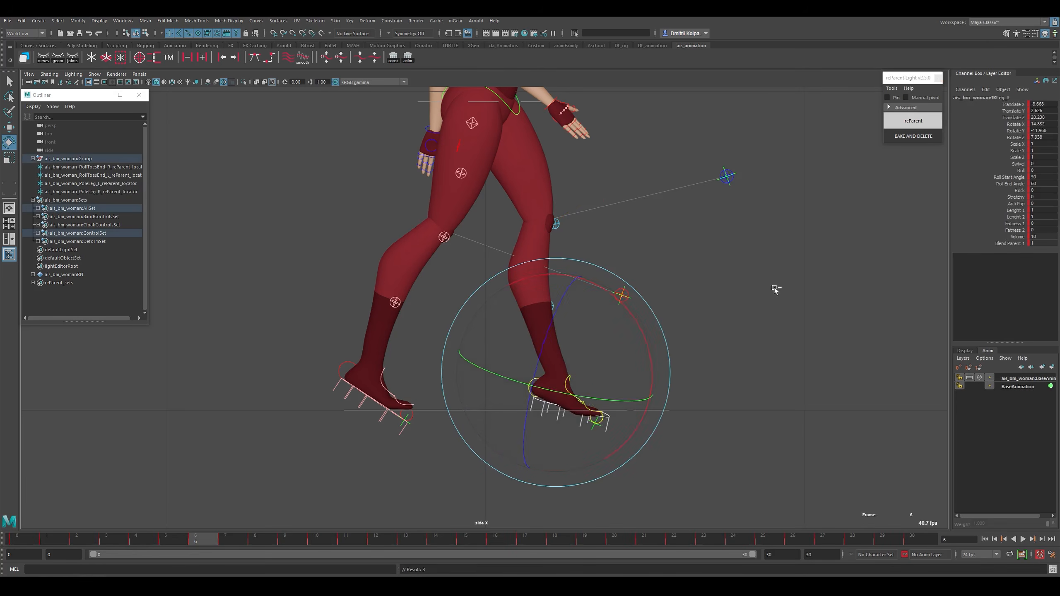
{"action": "key", "text": "ctrl+z"}
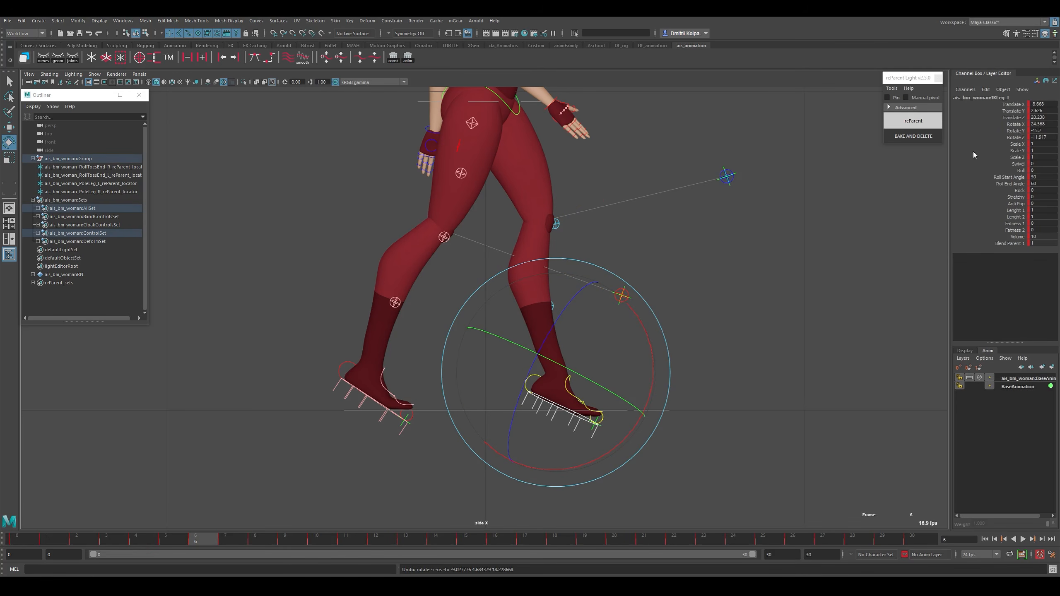
Delete the Rotate X animation of both feet's IK leg controls and set their Rotate X to 0.
{"action": "left_click", "coordinate": [382, 419]}
{"action": "left_click", "coordinate": [1018, 123]}
{"action": "right_click", "coordinate": [1016, 128]}
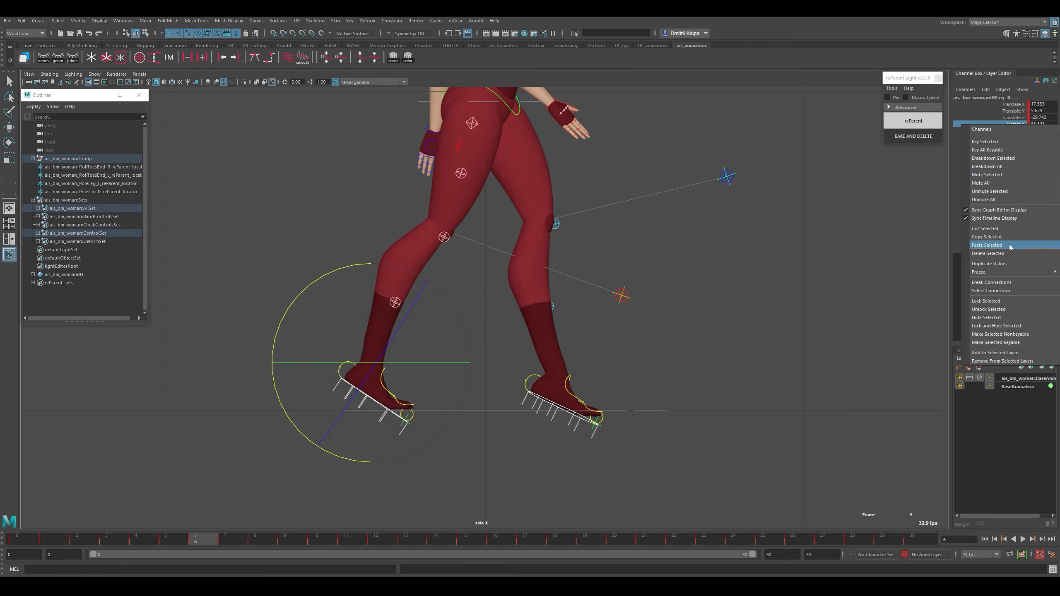
{"action": "left_click", "coordinate": [1001, 254]}
{"action": "left_click", "coordinate": [1041, 124]}
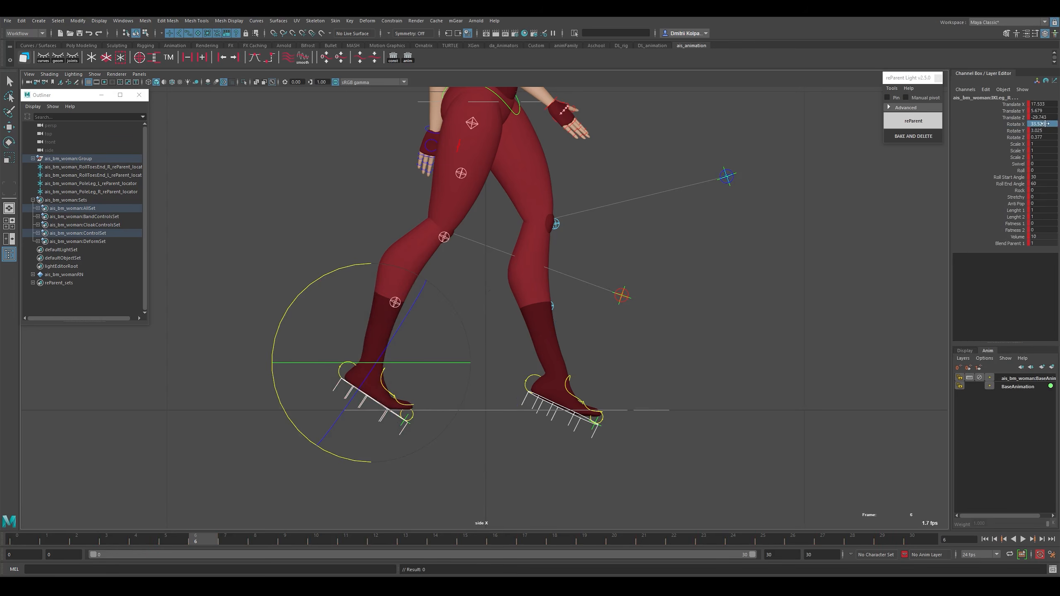
{"action": "type", "text": "0"}
{"action": "key", "text": "Return"}
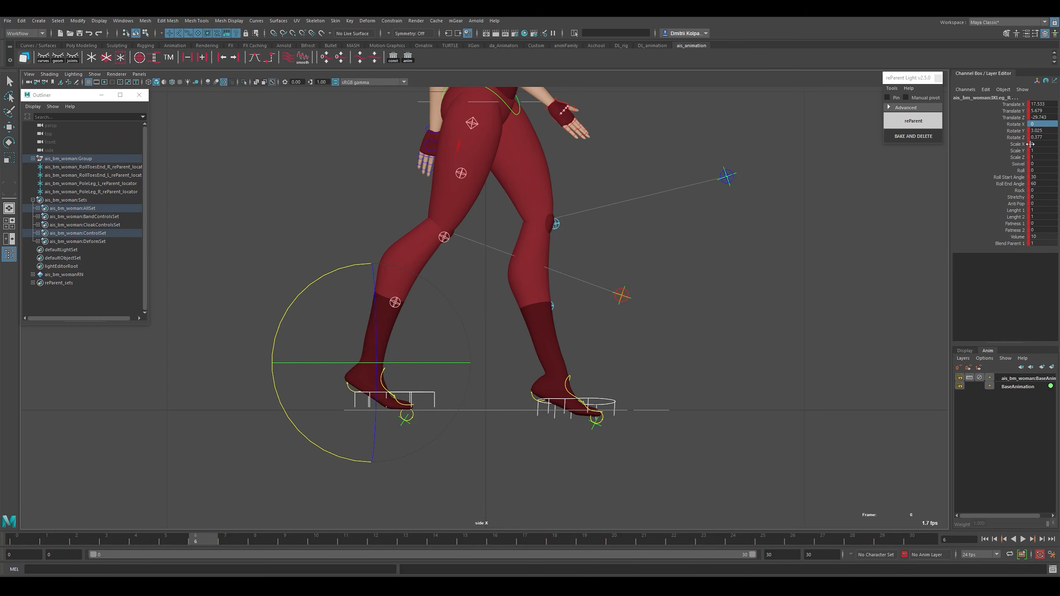
{"action": "key", "text": "period"}
{"action": "key", "text": "ctrl+z"}
{"action": "key", "text": "space"}
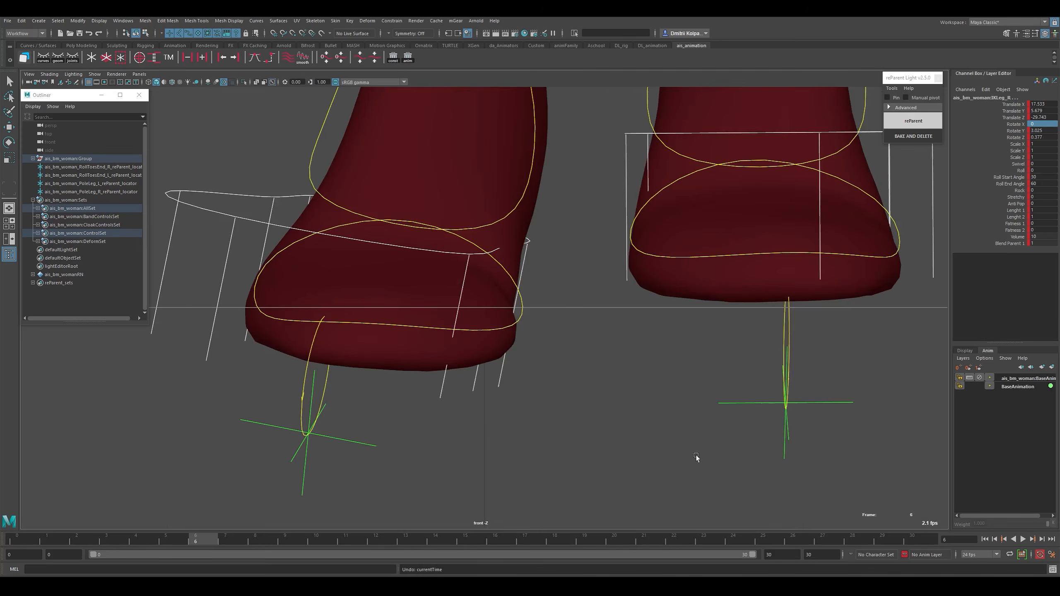
Delete the Rotate Z animation of both feet's IK leg controls and set their Rotate Z to 0.
{"action": "scroll", "coordinate": [696, 457], "scroll_direction": "down", "scroll_amount": 13}
{"action": "middle_click_drag", "start_coordinate": [544, 327], "coordinate": [527, 376], "text": "alt"}
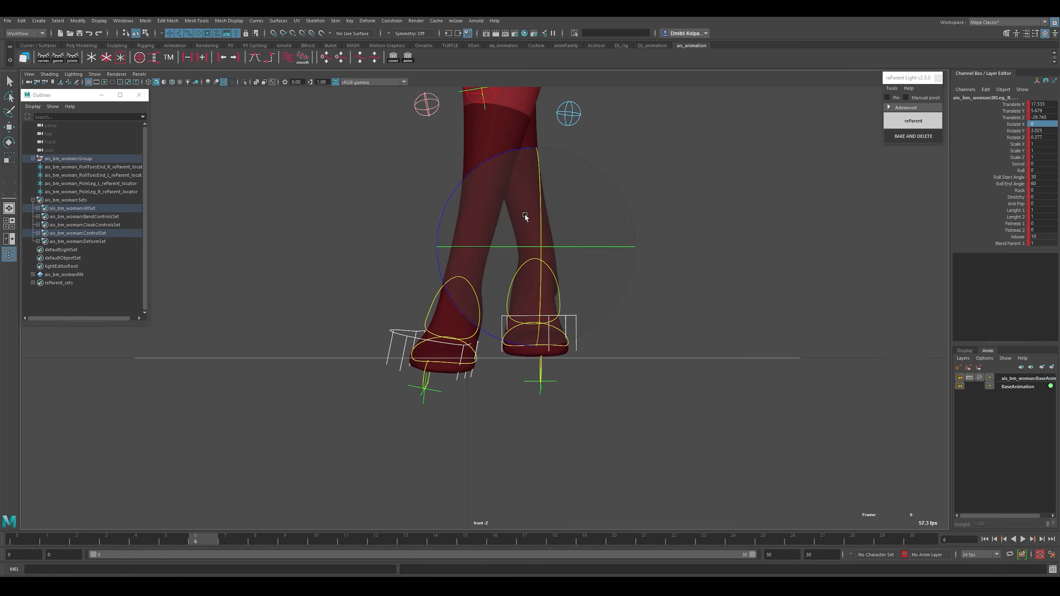
{"action": "key", "text": "space"}
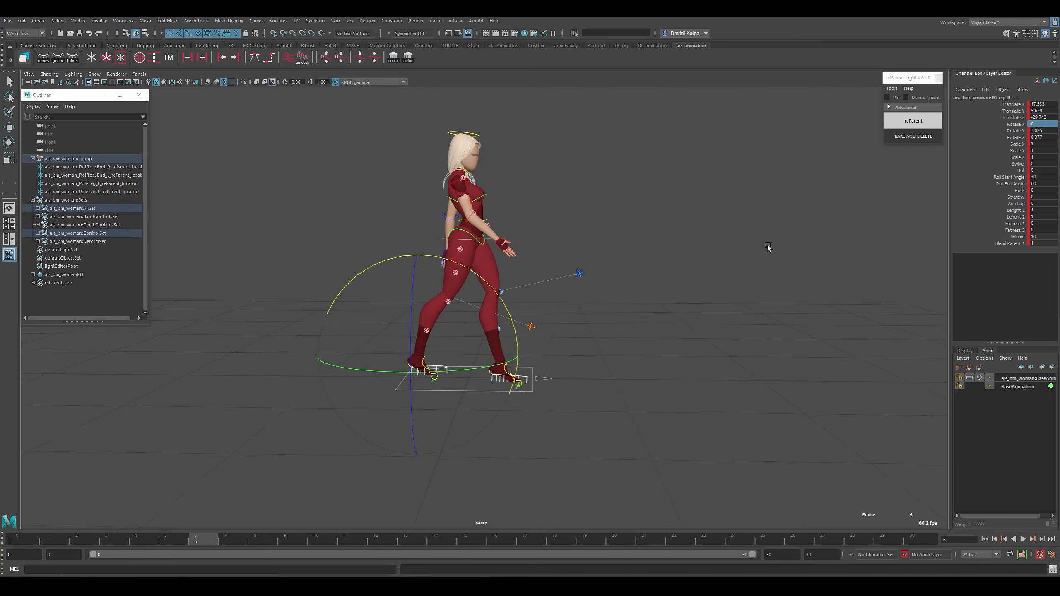
{"action": "left_click_drag", "start_coordinate": [625, 321], "coordinate": [553, 322], "text": "alt"}
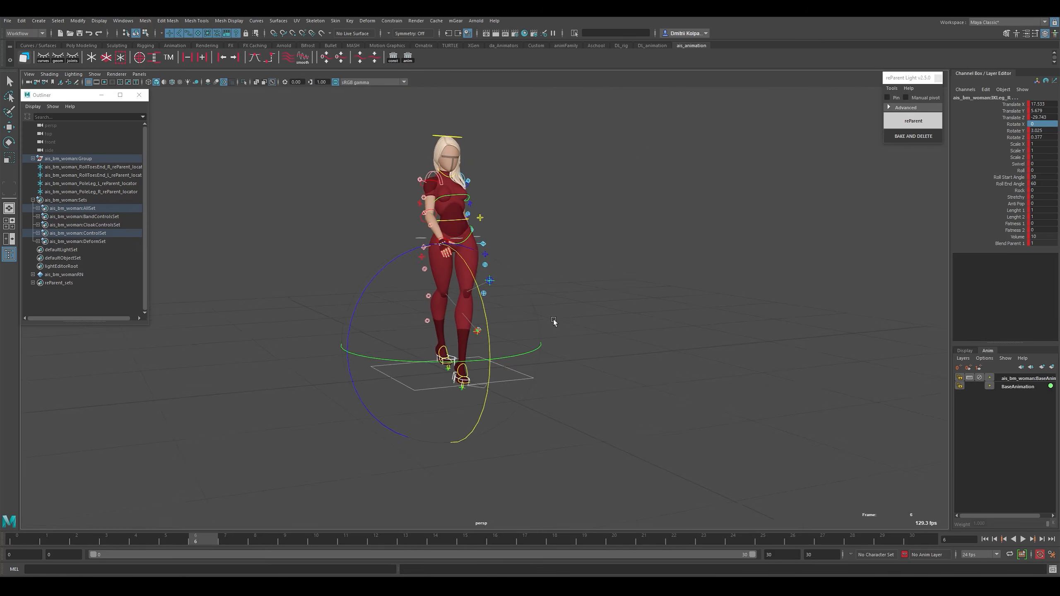
{"action": "left_click", "coordinate": [1014, 138]}
{"action": "right_click", "coordinate": [1014, 139]}
{"action": "left_click", "coordinate": [1015, 267]}
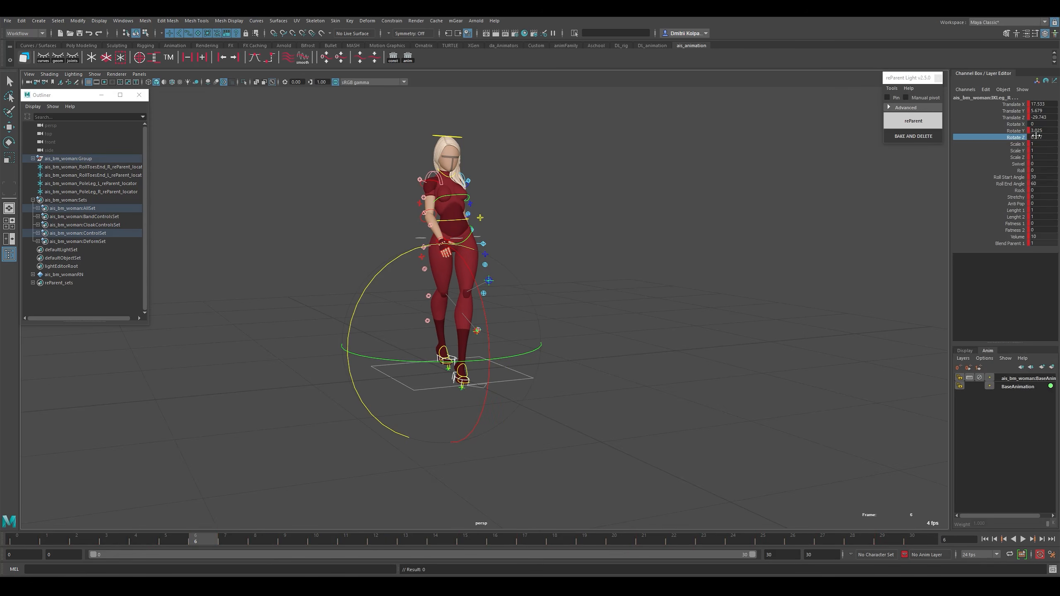
{"action": "left_click", "coordinate": [1047, 138]}
{"action": "type", "text": "0"}
{"action": "key", "text": "Return"}
Play the walk from the front to check how the feet move.
{"action": "left_click_drag", "start_coordinate": [604, 341], "coordinate": [570, 355], "text": "alt"}
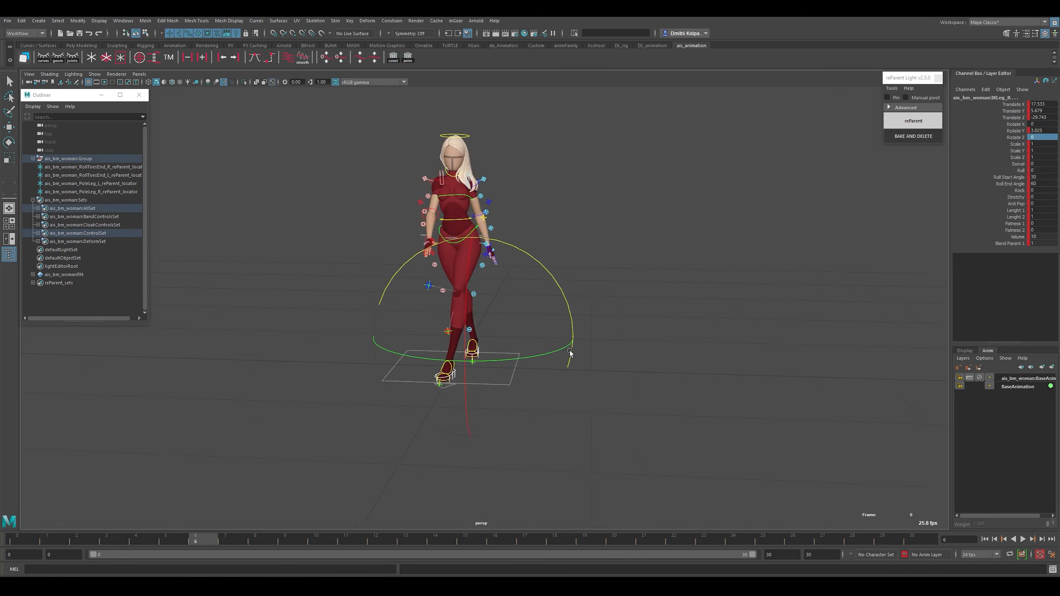
{"action": "right_click_drag", "start_coordinate": [570, 355], "coordinate": [551, 381], "text": "alt"}
{"action": "left_click_drag", "start_coordinate": [551, 381], "coordinate": [586, 376], "text": "alt"}
{"action": "middle_click_drag", "start_coordinate": [587, 377], "coordinate": [597, 374], "text": "alt"}
{"action": "key", "text": "alt+v"}
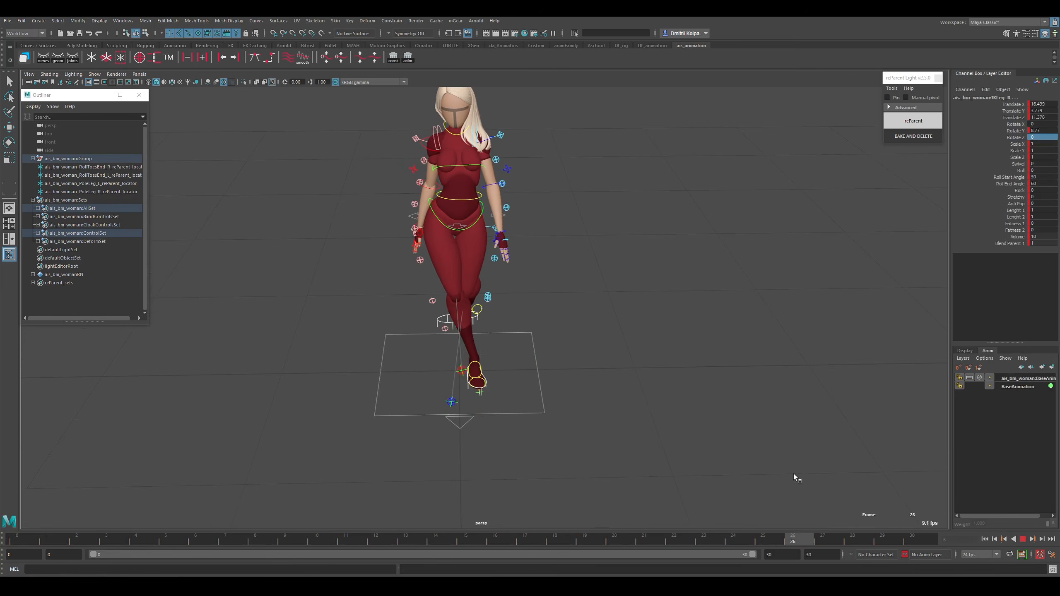
{"action": "key", "text": "alt+v"}
Delete the Rotate Y animation of both IK leg controls and set their Rotate X, Y and Z to 0.
{"action": "left_click_drag", "start_coordinate": [584, 412], "coordinate": [663, 402], "text": "alt"}
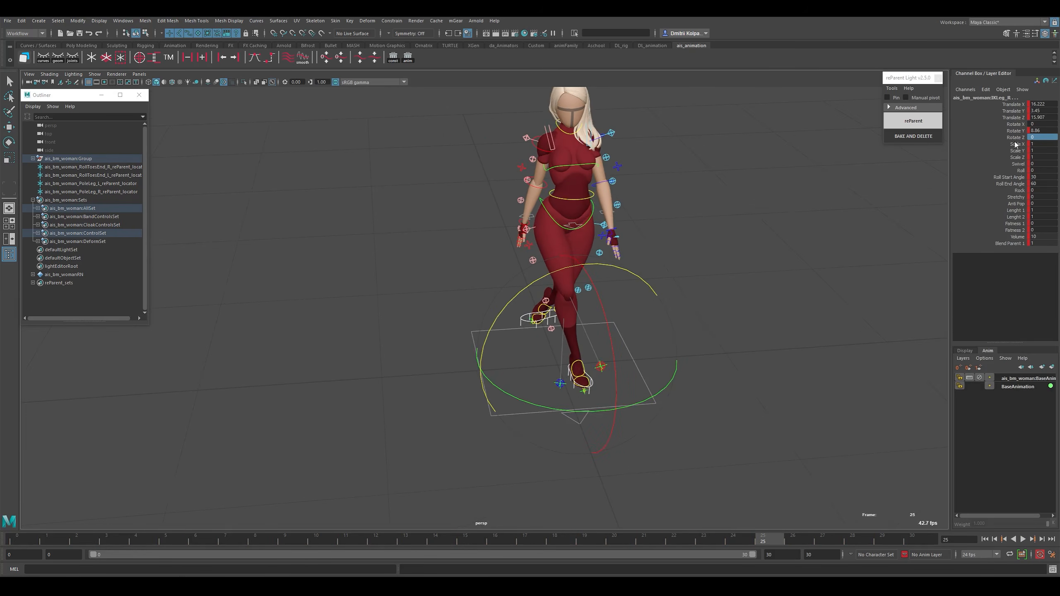
{"action": "left_click", "coordinate": [1014, 131]}
{"action": "right_click", "coordinate": [1019, 131]}
{"action": "left_click", "coordinate": [1001, 267]}
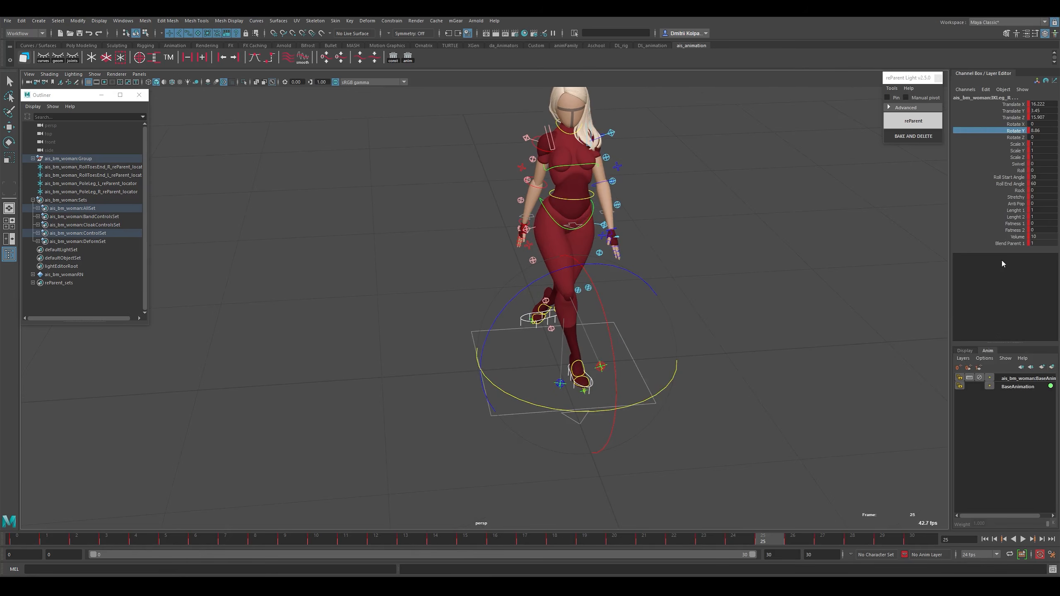
{"action": "left_click_drag", "start_coordinate": [1043, 124], "coordinate": [1043, 137]}
{"action": "type", "text": "0"}
{"action": "key", "text": "Return"}
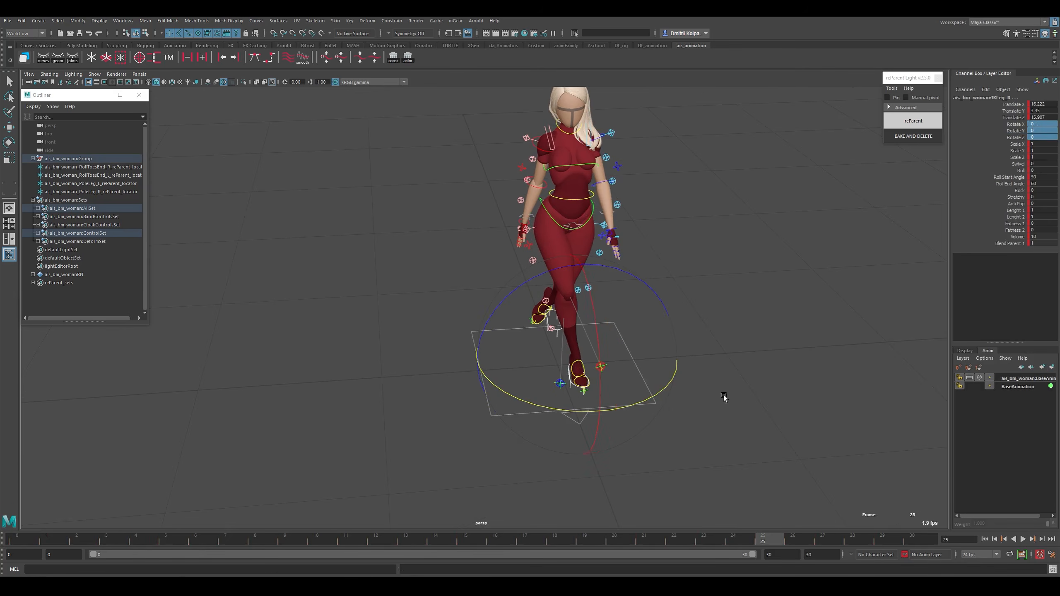
Scrub the walk to frame 13 and examine from the front and side how the feet sit against their IK leg controls.
{"action": "left_click_drag", "start_coordinate": [690, 384], "coordinate": [520, 464], "text": "alt"}
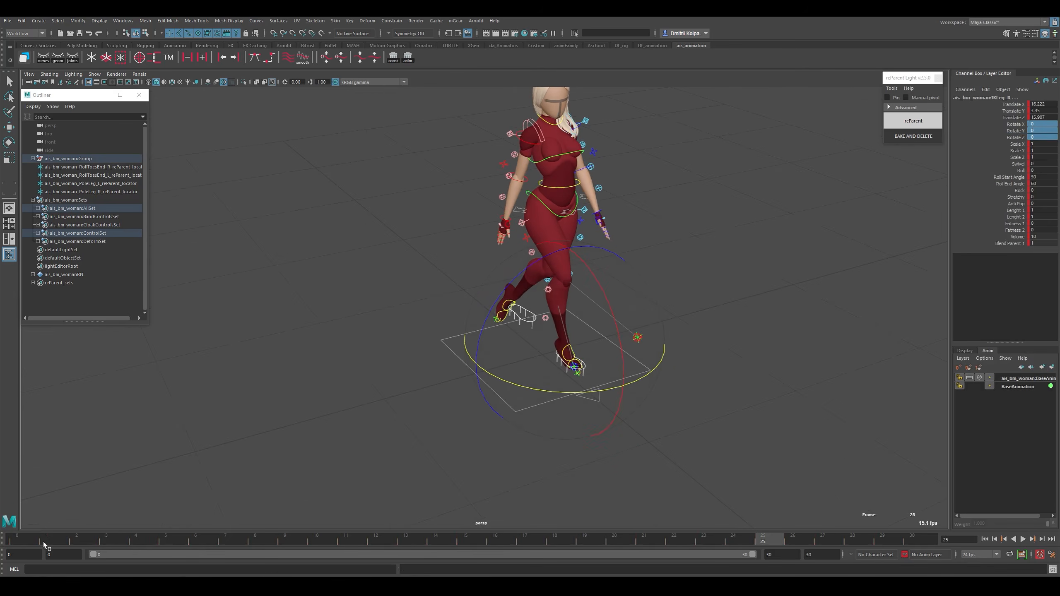
{"action": "left_click_drag", "start_coordinate": [43, 544], "coordinate": [414, 535]}
{"action": "left_click_drag", "start_coordinate": [626, 390], "coordinate": [577, 394], "text": "alt"}
{"action": "right_click_drag", "start_coordinate": [577, 395], "coordinate": [662, 504], "text": "alt"}
{"action": "middle_click_drag", "start_coordinate": [663, 504], "coordinate": [643, 493], "text": "alt"}
{"action": "left_click_drag", "start_coordinate": [643, 492], "coordinate": [676, 500], "text": "alt"}
{"action": "key", "text": "w"}
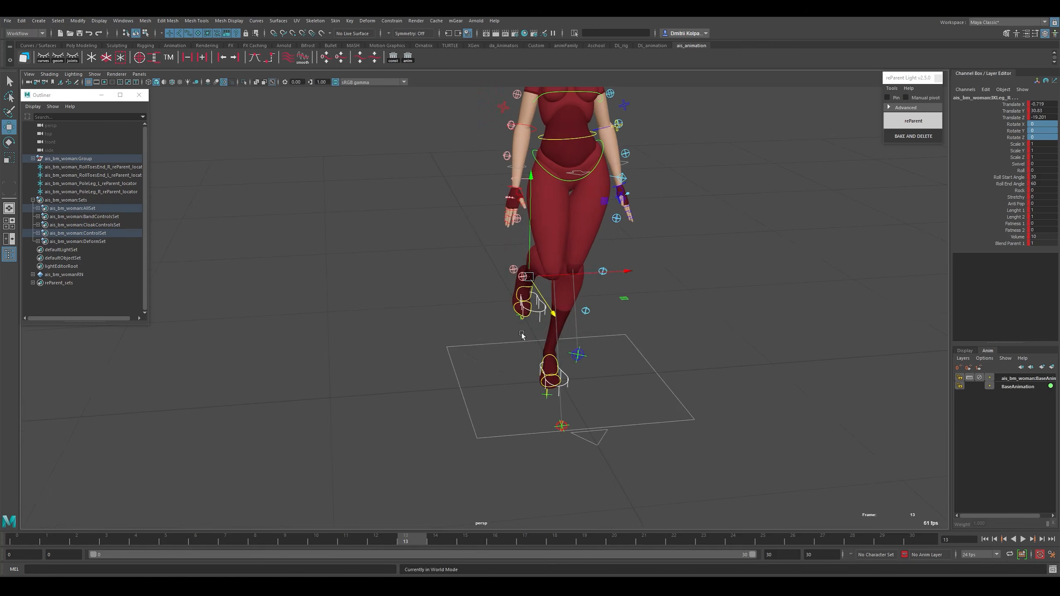
{"action": "left_click_drag", "start_coordinate": [522, 334], "coordinate": [444, 340], "text": "alt"}
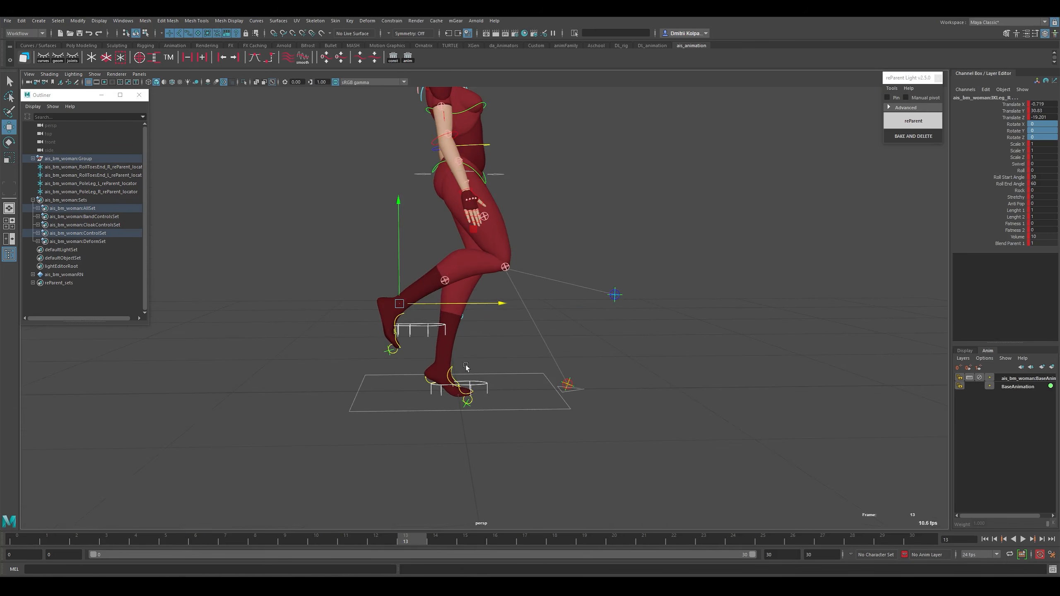
{"action": "key", "text": "space"}
{"action": "left_click_drag", "start_coordinate": [581, 353], "coordinate": [611, 325], "text": "alt"}
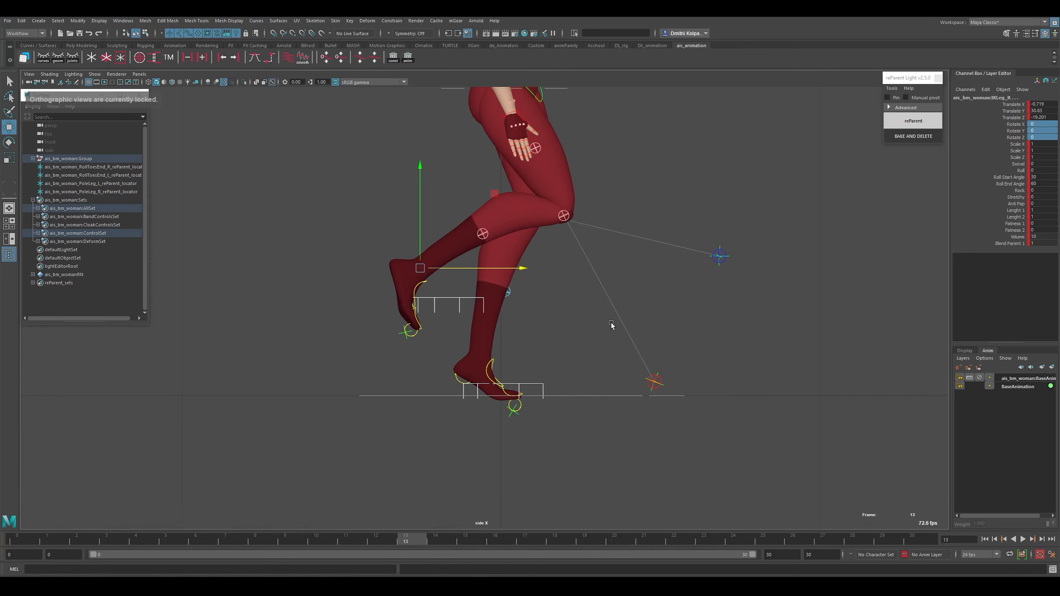
Try moving the right foot's controls in the side view around frame 14, and undo the move.
{"action": "left_click", "coordinate": [448, 325]}
{"action": "left_click", "coordinate": [453, 298]}
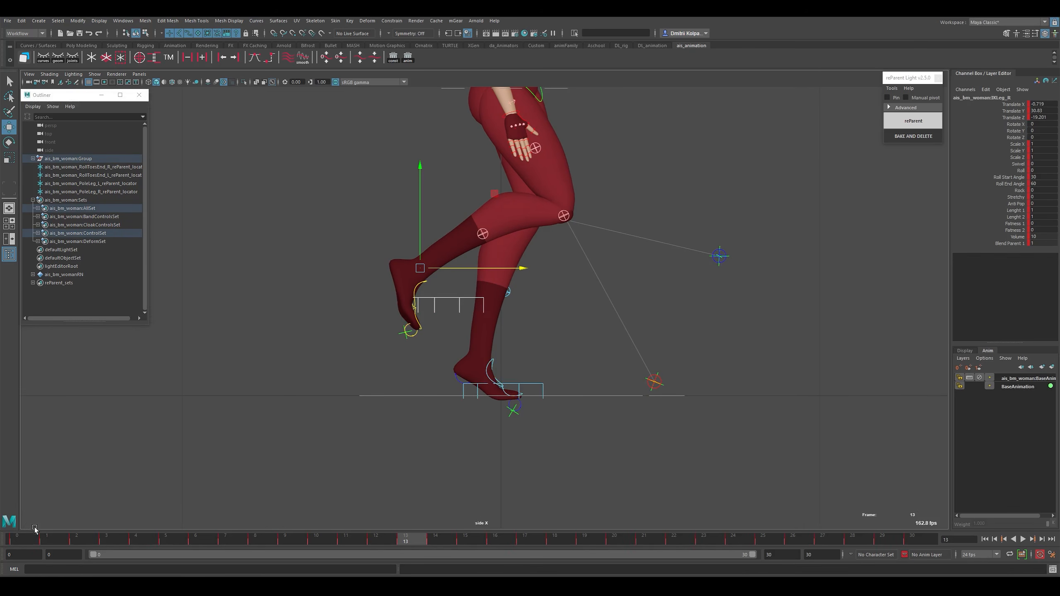
{"action": "left_click_drag", "start_coordinate": [35, 529], "coordinate": [500, 294]}
{"action": "left_click", "coordinate": [430, 335]}
{"action": "left_click", "coordinate": [436, 336]}
{"action": "key", "text": "ctrl+z"}
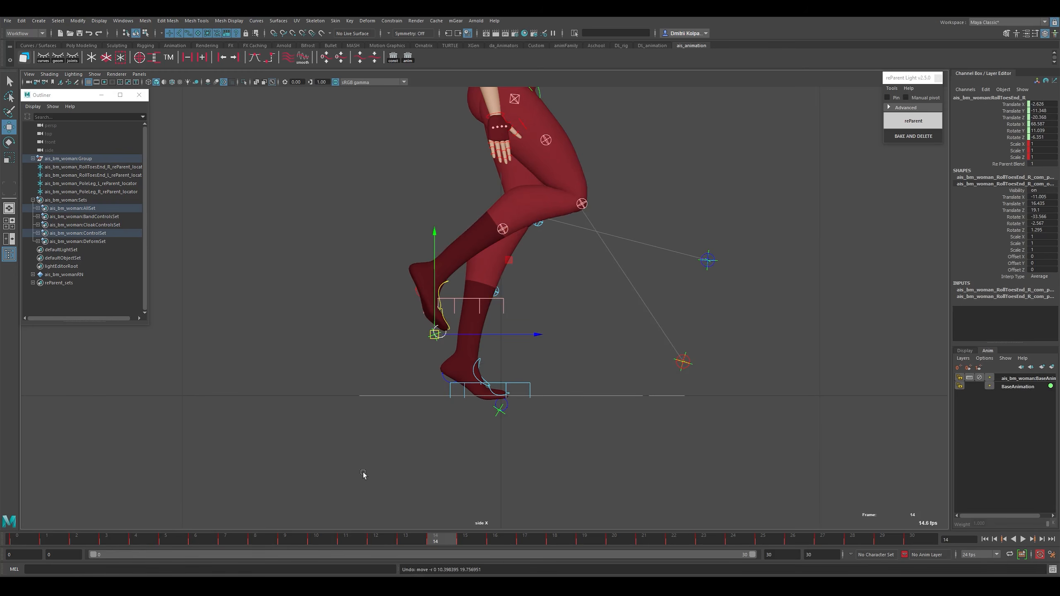
At frame 0, move the right IK leg control down and back to about Translate Y -2.2 and Z -13.7, roughly lining it up with the toe locator.
{"action": "left_click", "coordinate": [27, 540]}
{"action": "right_click_drag", "start_coordinate": [507, 497], "coordinate": [586, 503], "text": "alt"}
{"action": "middle_click_drag", "start_coordinate": [586, 504], "coordinate": [561, 435], "text": "alt"}
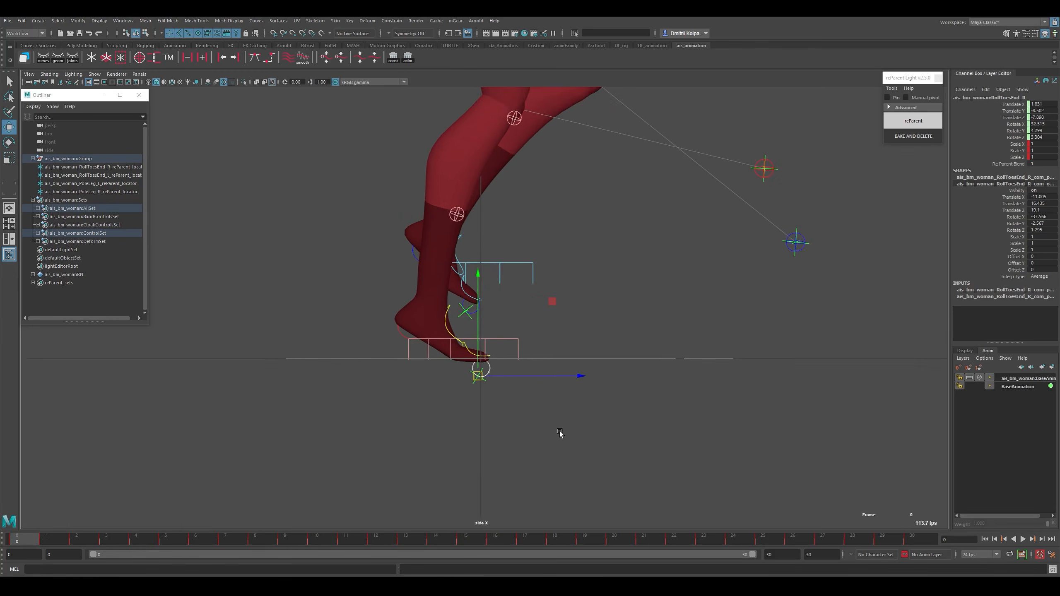
{"action": "right_click_drag", "start_coordinate": [463, 417], "coordinate": [505, 411], "text": "alt"}
{"action": "left_click", "coordinate": [508, 422]}
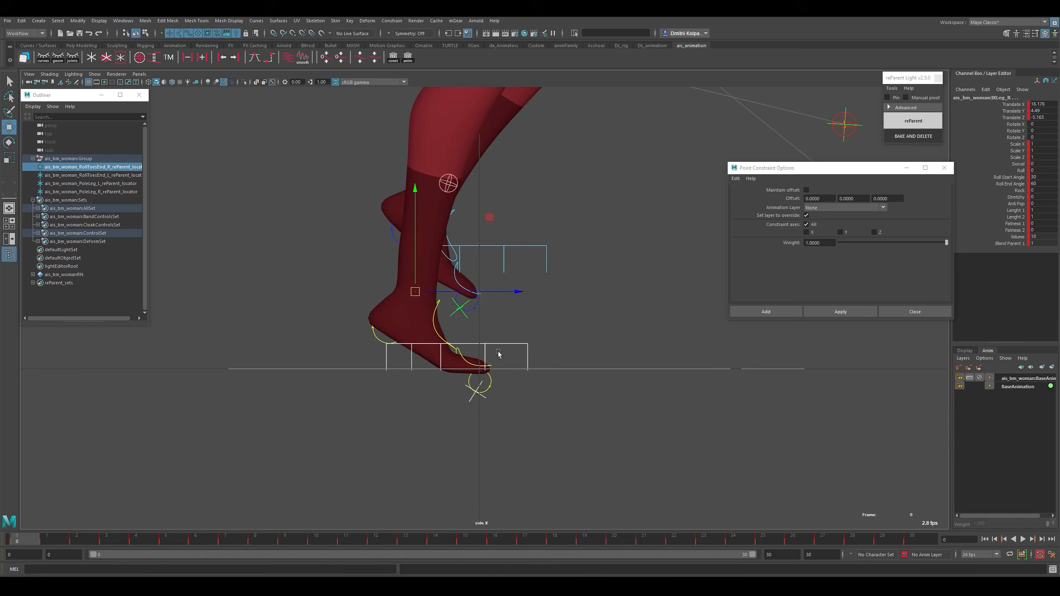
{"action": "left_click_drag", "start_coordinate": [500, 354], "coordinate": [507, 333]}
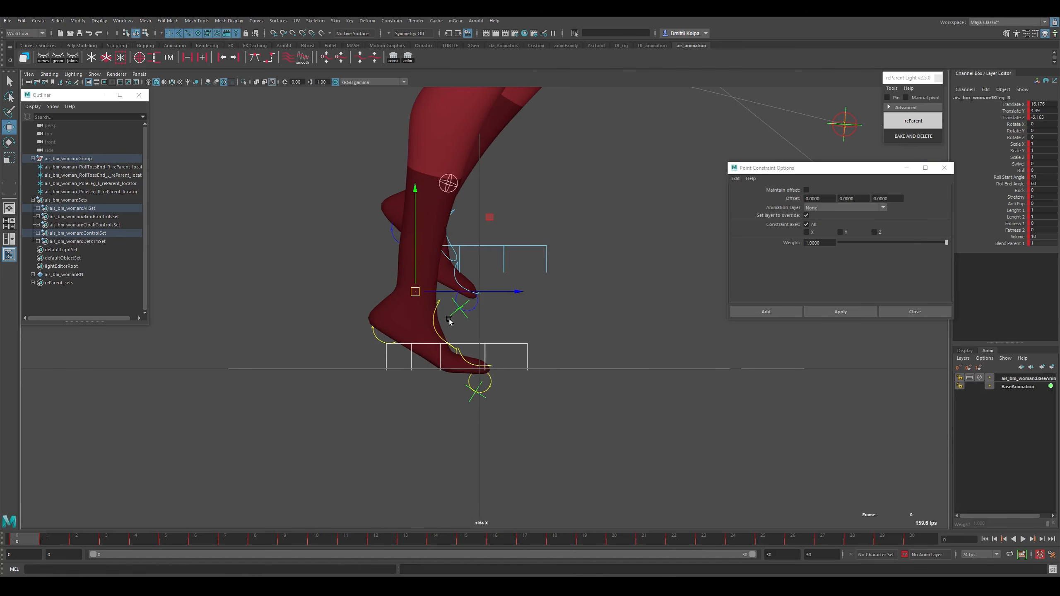
{"action": "left_click_drag", "start_coordinate": [414, 293], "coordinate": [362, 326]}
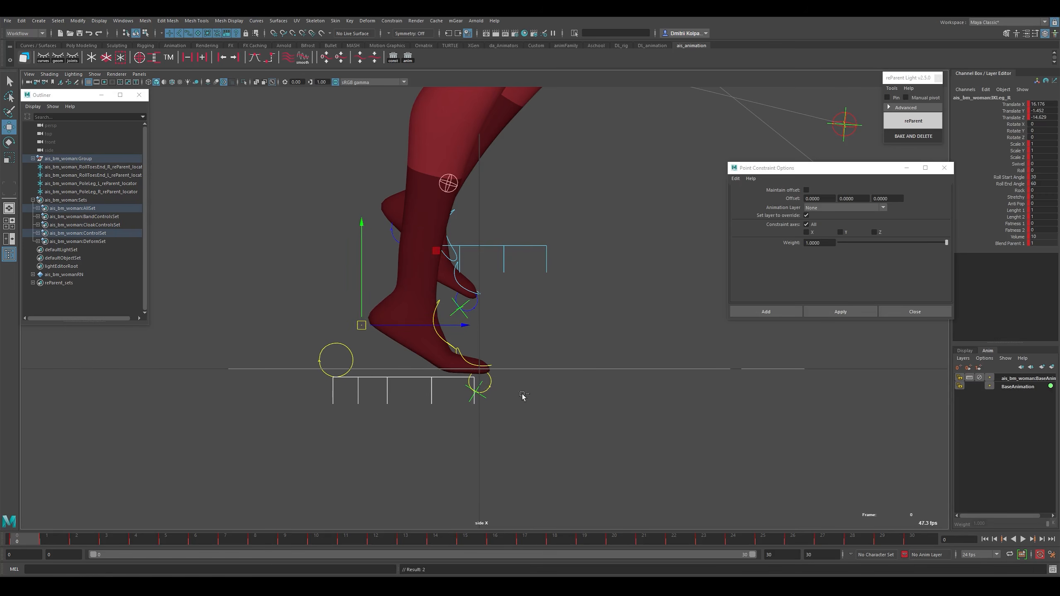
{"action": "key", "text": "ctrl+z"}
Open the RollToesEnd_R transform attributes in a separate copied window beside the foot and close the Attribute Editor.
{"action": "left_click", "coordinate": [490, 380]}
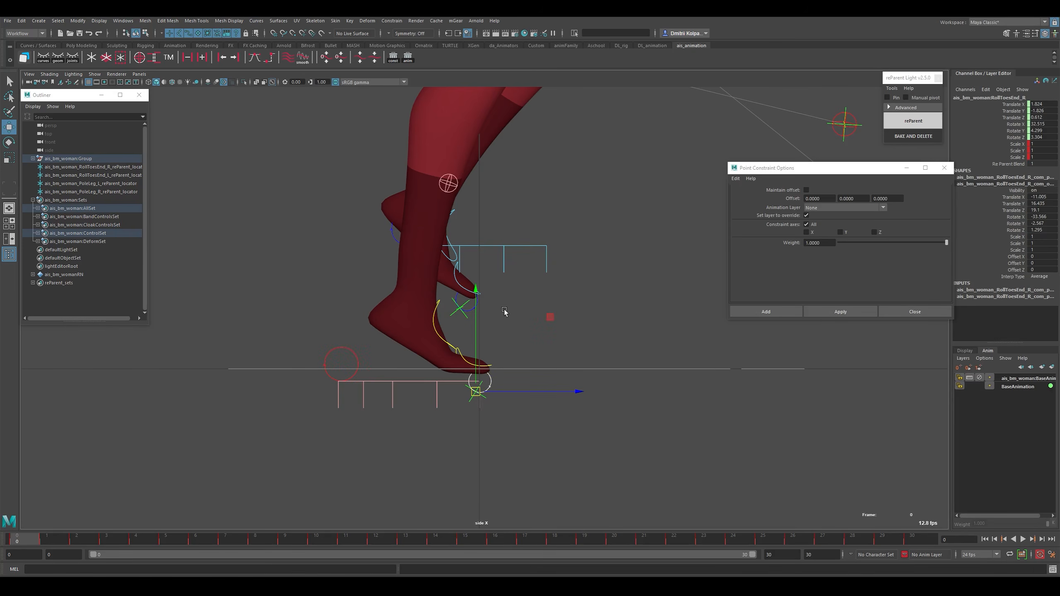
{"action": "key", "text": "ctrl+a"}
{"action": "left_click", "coordinate": [725, 148]}
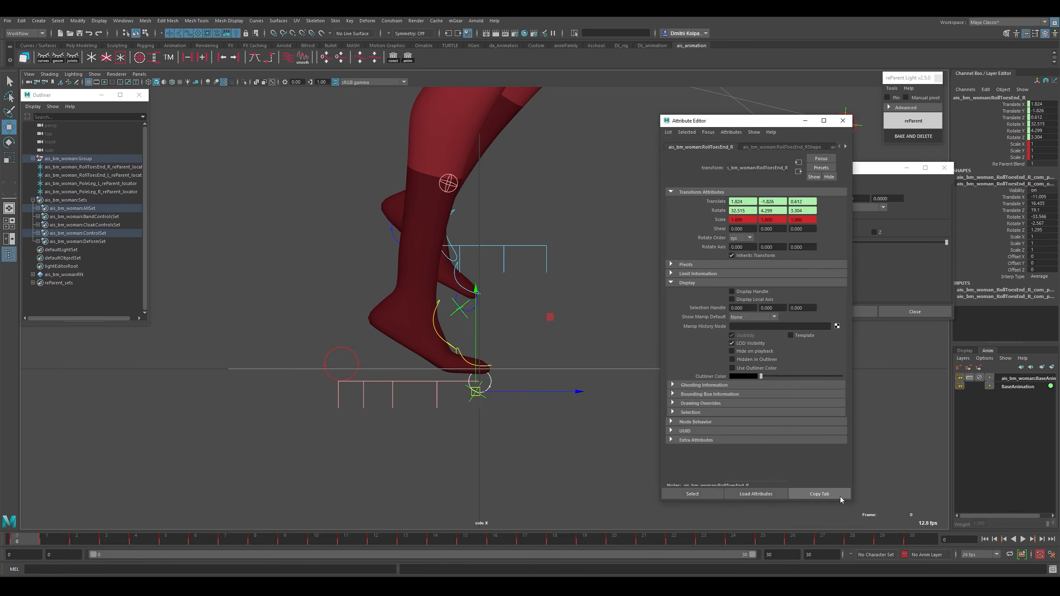
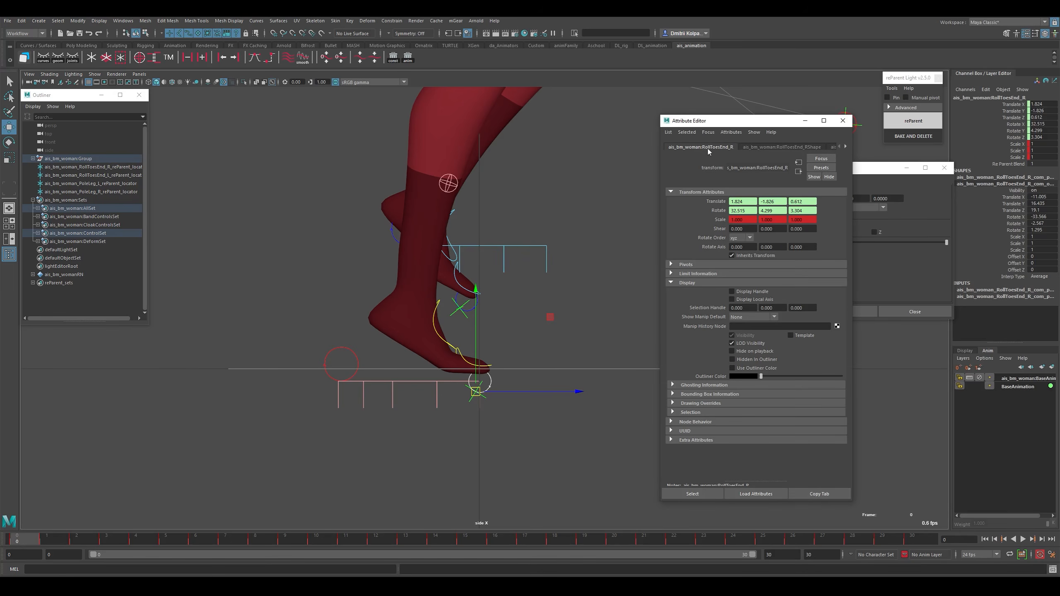
{"action": "left_click", "coordinate": [819, 493]}
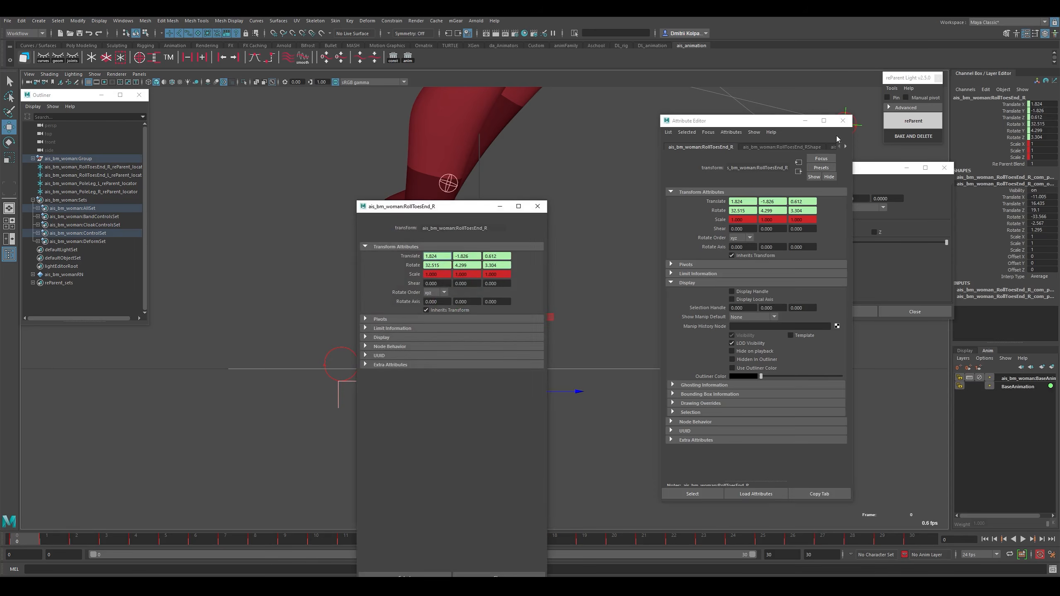
{"action": "left_click", "coordinate": [843, 120]}
{"action": "left_click_drag", "start_coordinate": [439, 209], "coordinate": [242, 92]}
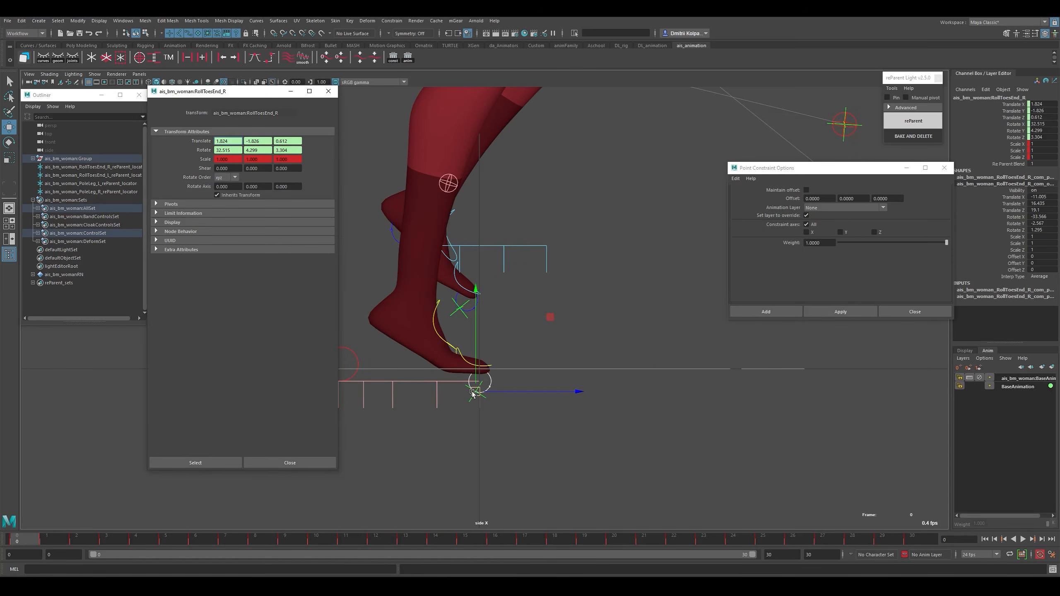
Move the right IK leg control to about Translate Y -3.9 and Z -13.1, bringing RollToesEnd_R's Translate Y and Z close to 0.
{"action": "left_click", "coordinate": [439, 396]}
{"action": "middle_click_drag", "start_coordinate": [350, 339], "coordinate": [409, 337], "text": "alt"}
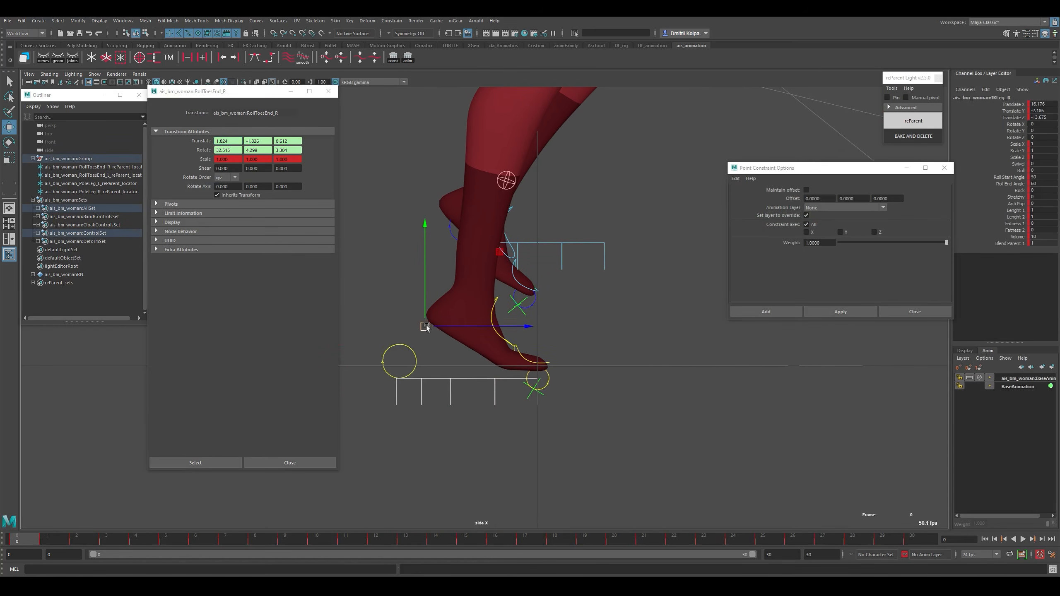
{"action": "left_click_drag", "start_coordinate": [425, 328], "coordinate": [422, 338]}
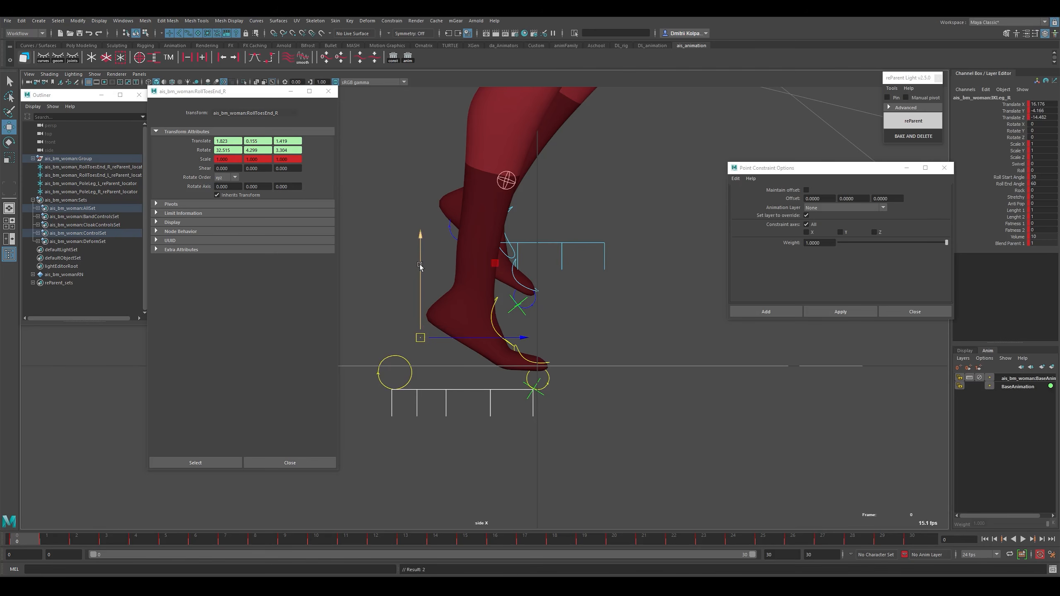
{"action": "left_click_drag", "start_coordinate": [421, 260], "coordinate": [422, 258]}
{"action": "mouse_move", "coordinate": [492, 337]}
{"action": "left_mouse_down"}
{"action": "mouse_move", "coordinate": [483, 337]}
{"action": "mouse_move", "coordinate": [498, 340]}
{"action": "left_mouse_up"}
In the front view, move the right IK leg control sideways to about Translate X 17.9, bringing RollToesEnd_R's Translate X close to 0.
{"action": "key", "text": "space"}
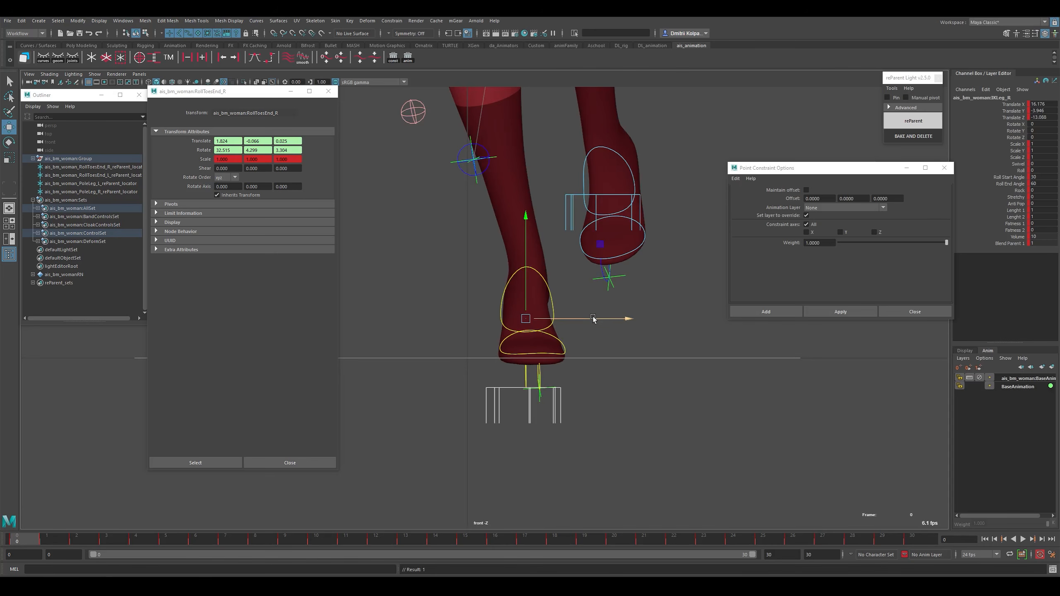
{"action": "left_click_drag", "start_coordinate": [595, 317], "coordinate": [607, 322]}
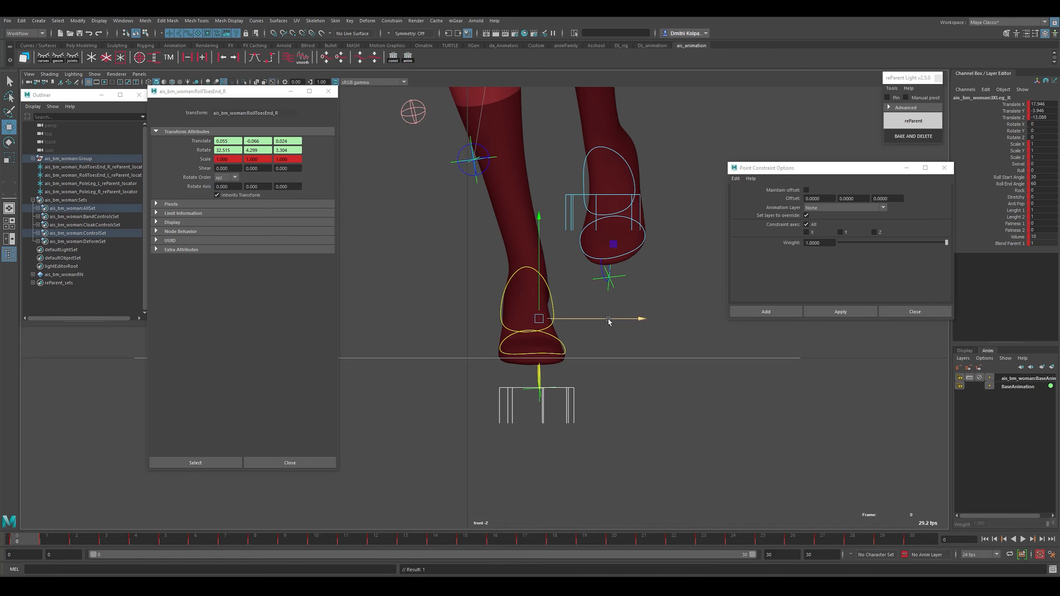
{"action": "key", "text": "space"}
{"action": "key", "text": "space"}
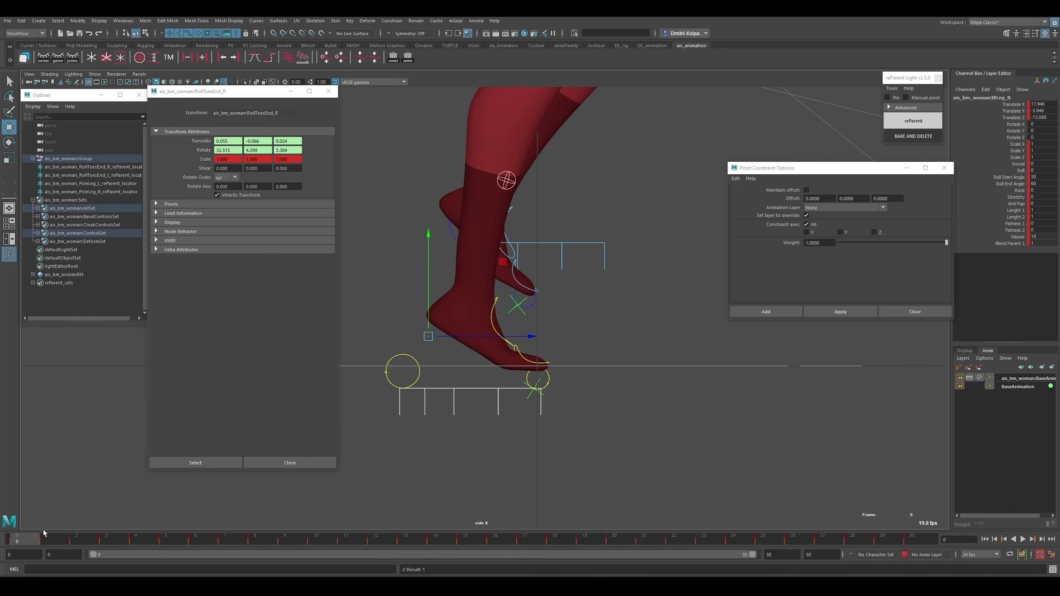
Try setting the IKToes_R control's Rotate X, Y and Z to 0, and undo it.
{"action": "left_click", "coordinate": [530, 362]}
{"action": "key", "text": "e"}
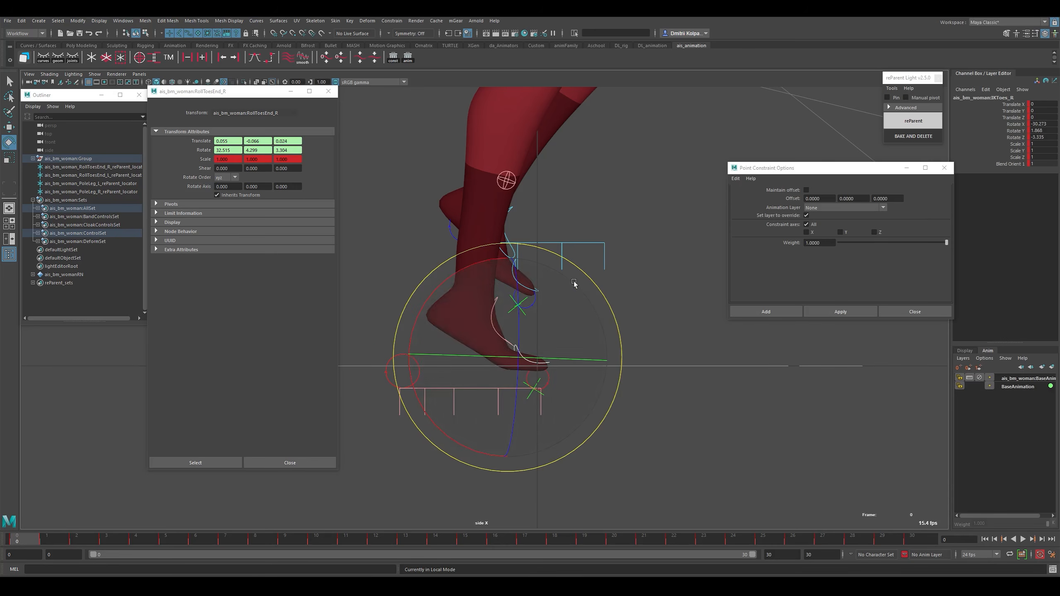
{"action": "left_click_drag", "start_coordinate": [1046, 124], "coordinate": [1039, 138]}
{"action": "type", "text": "0"}
{"action": "key", "text": "Return"}
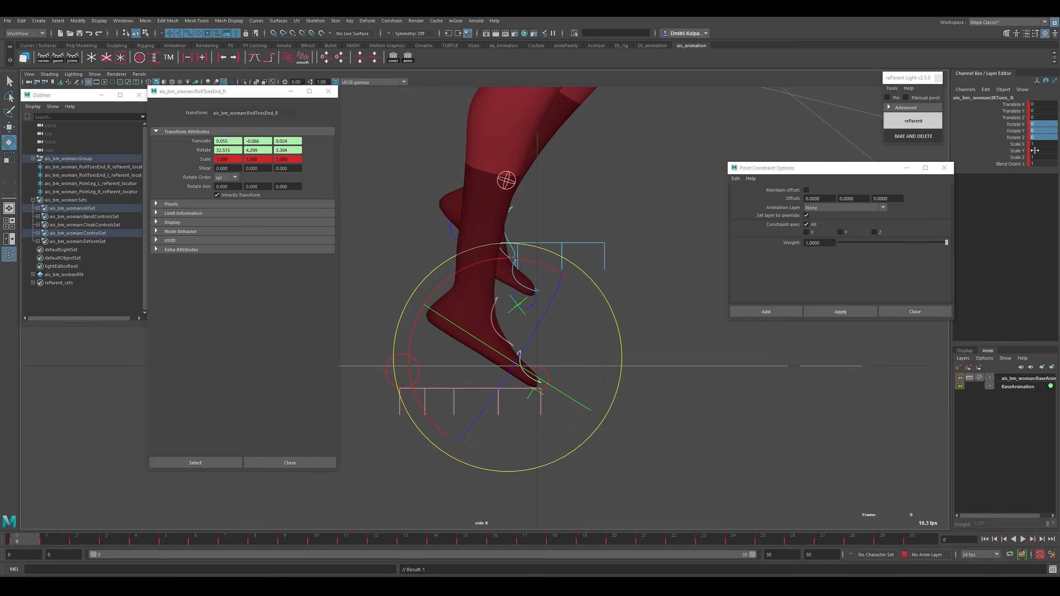
{"action": "key", "text": "ctrl+z"}
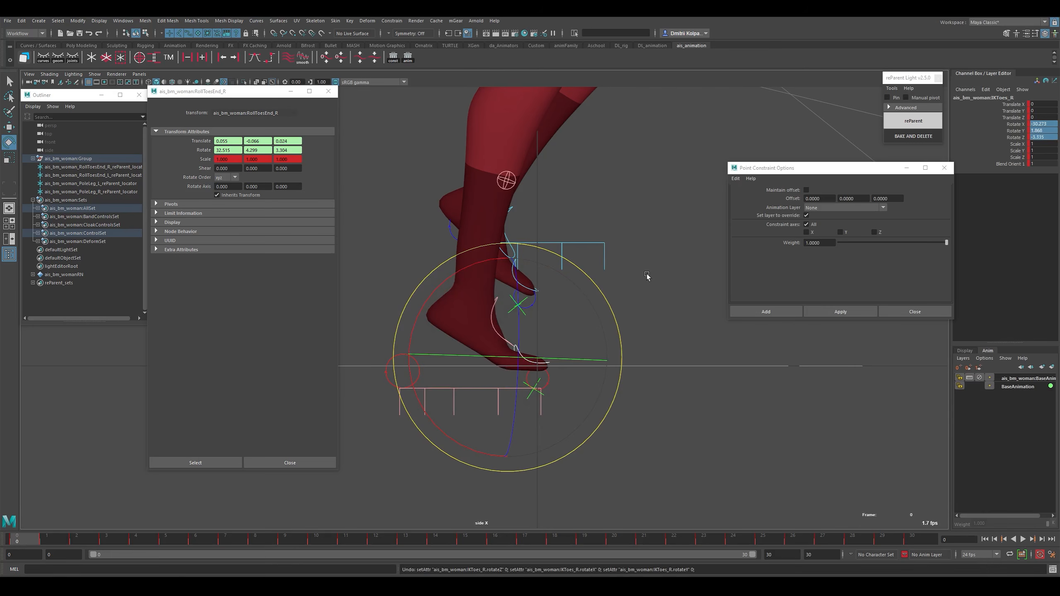
{"action": "left_click", "coordinate": [525, 387]}
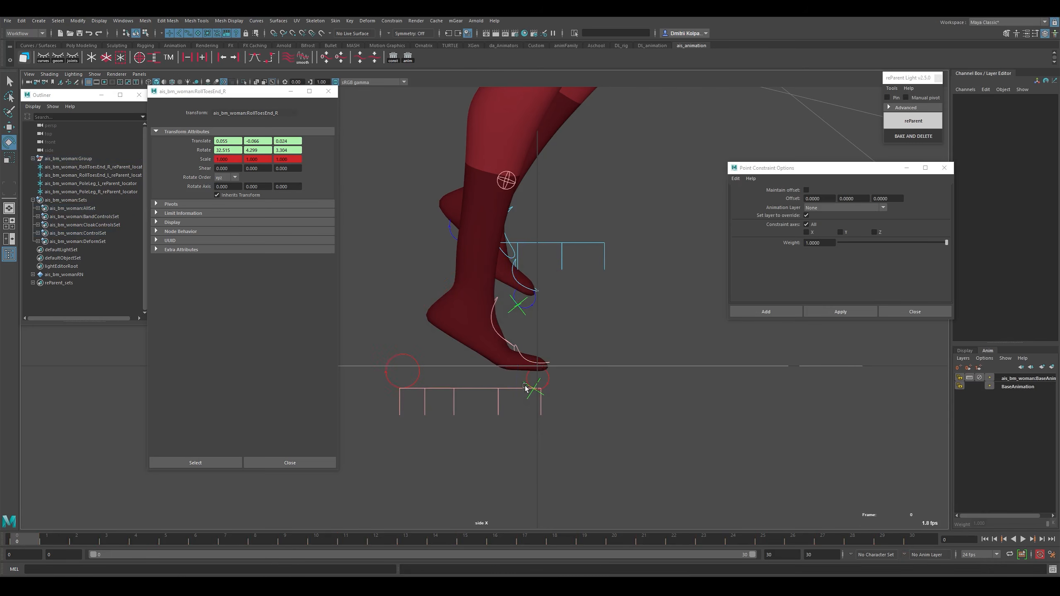
{"action": "left_click", "coordinate": [546, 381]}
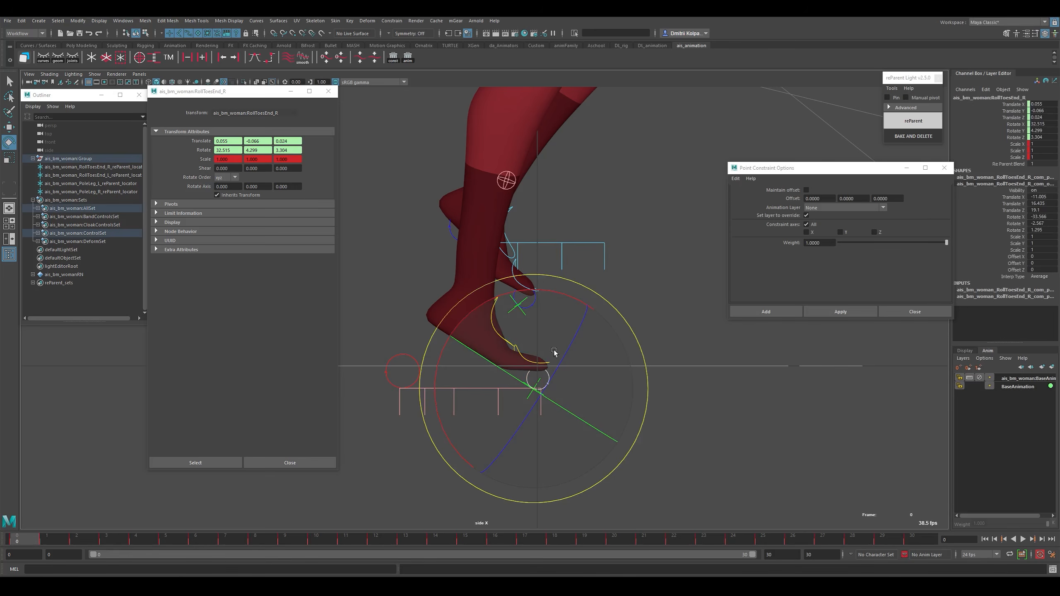
{"action": "middle_click_drag", "start_coordinate": [597, 350], "coordinate": [602, 349], "text": "alt"}
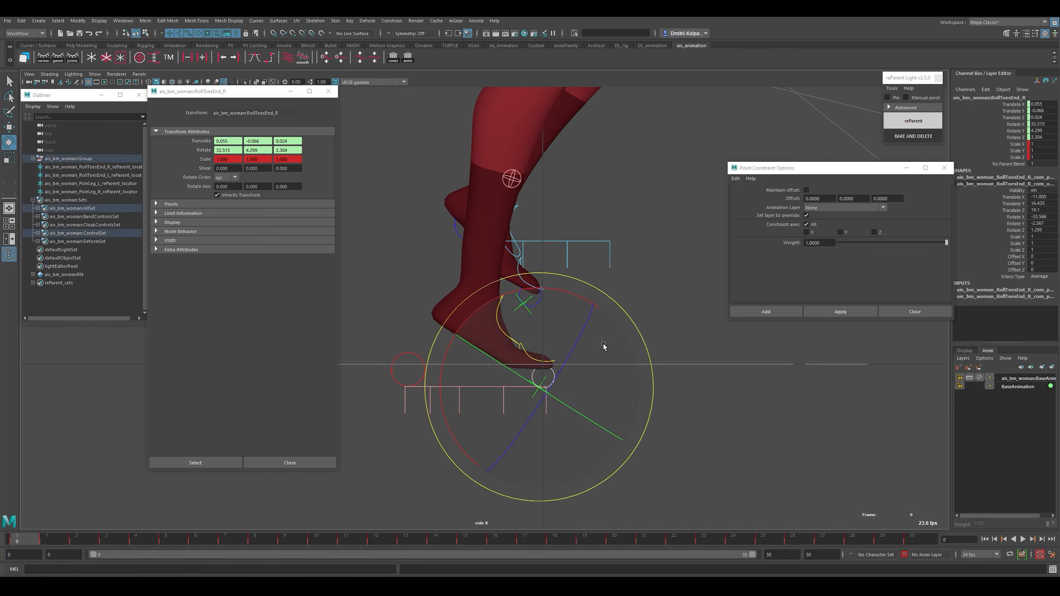
{"action": "key", "text": "w"}
{"action": "left_click", "coordinate": [552, 393]}
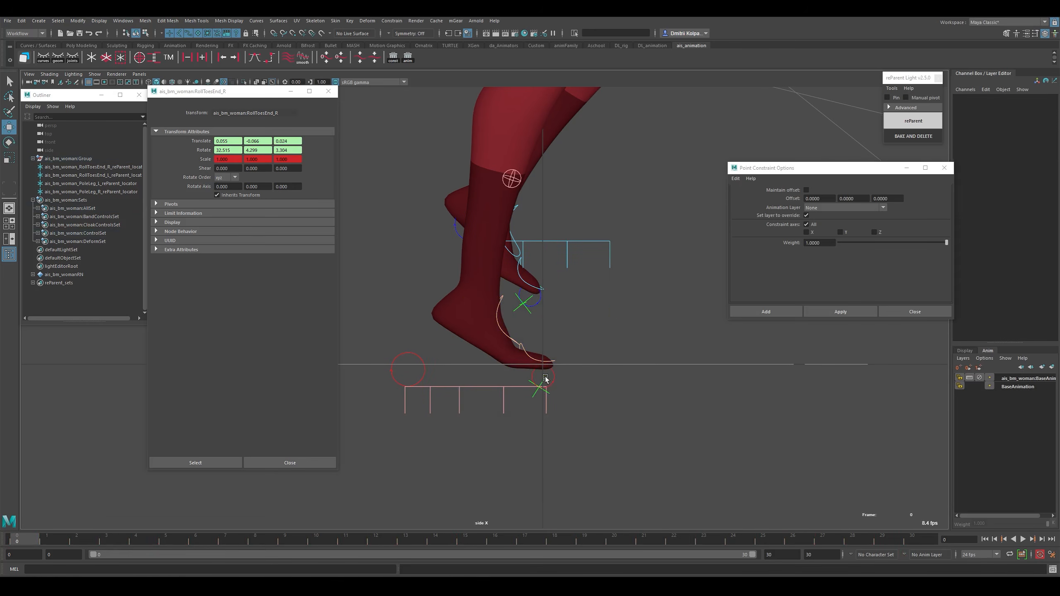
{"action": "left_click", "coordinate": [545, 378]}
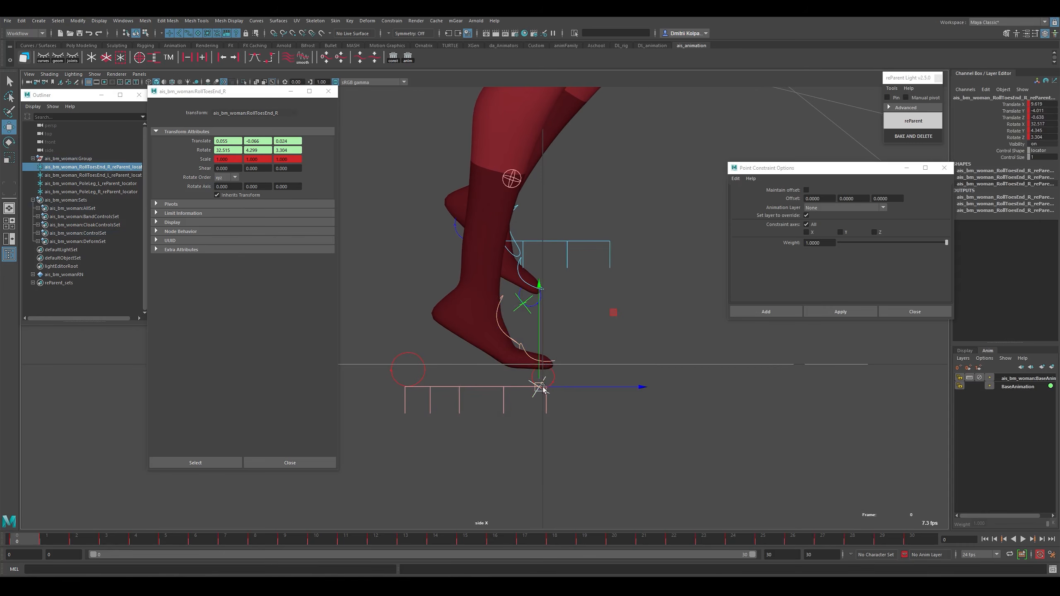
{"action": "key", "text": "ctrl+z"}
{"action": "left_click", "coordinate": [545, 407]}
{"action": "key", "text": "ctrl+z"}
Point-constrain the right IK leg control to the RollToesEnd_R locator with Maintain offset enabled.
{"action": "left_click", "coordinate": [806, 190]}
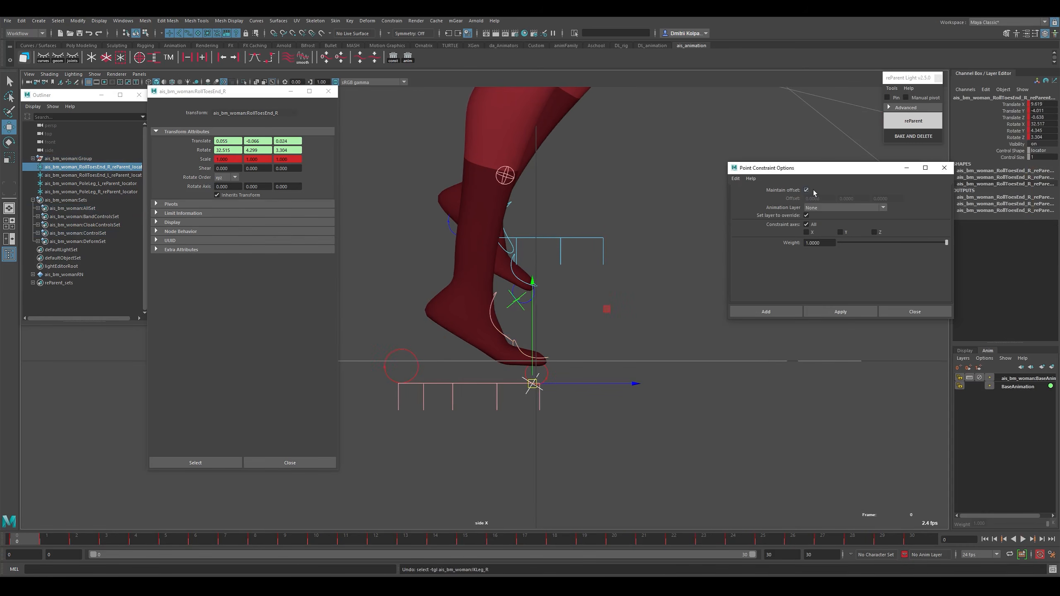
{"action": "left_click", "coordinate": [861, 311]}
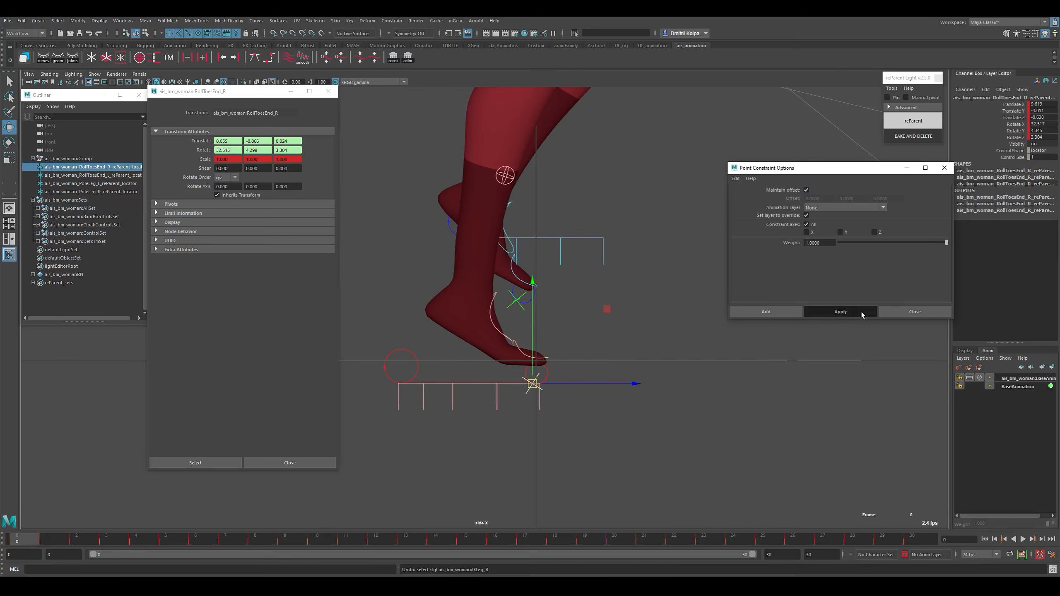
{"action": "left_click", "coordinate": [551, 390]}
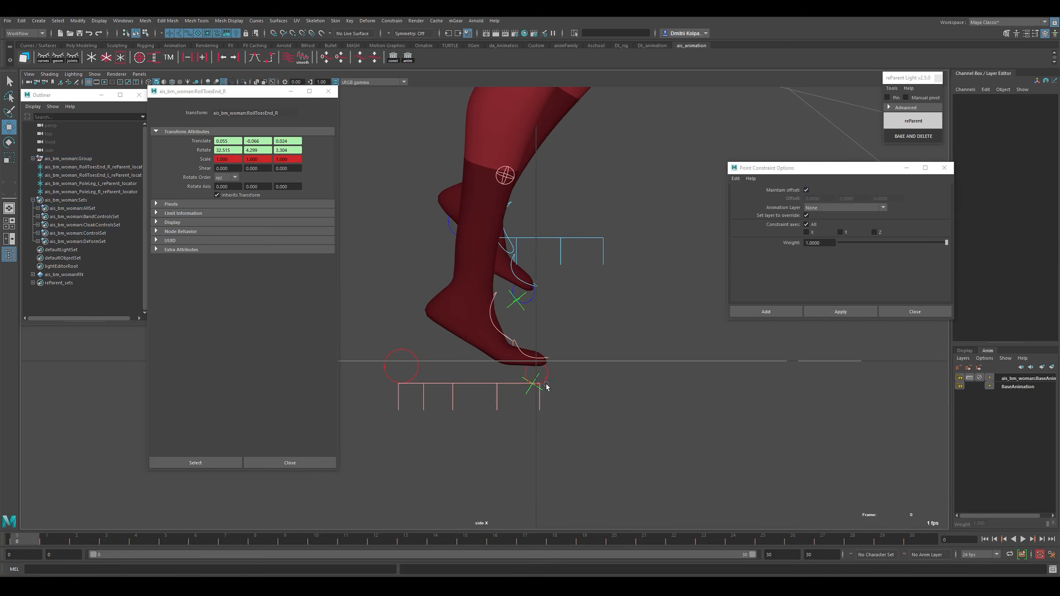
{"action": "left_click", "coordinate": [526, 392]}
{"action": "left_click", "coordinate": [539, 399], "text": "shift"}
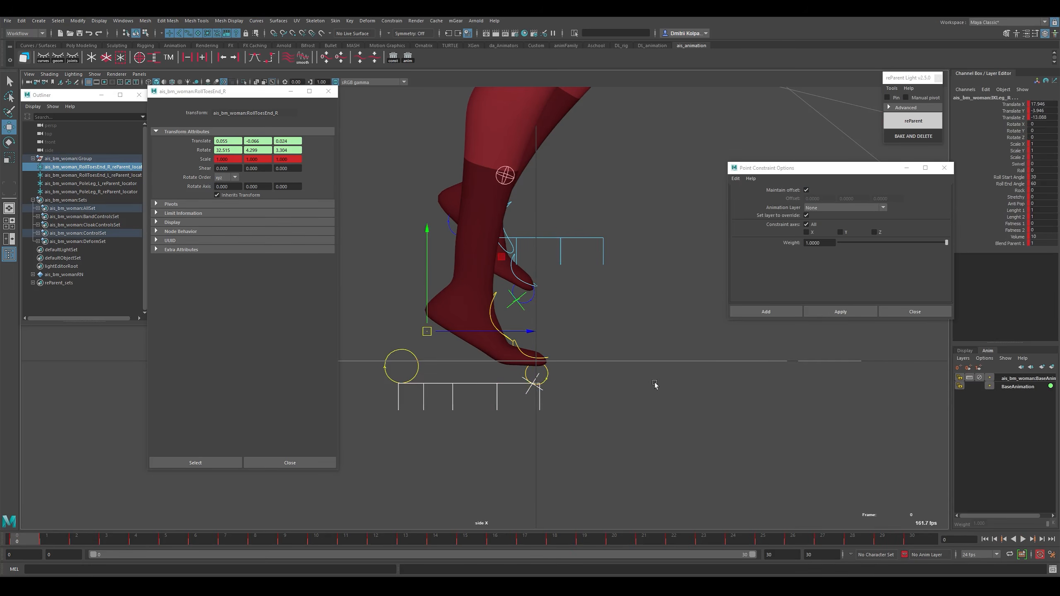
{"action": "left_click", "coordinate": [855, 313]}
Play and scrub through the walk cycle to check that the constrained right foot follows its toe locator.
{"action": "key", "text": "alt+v"}
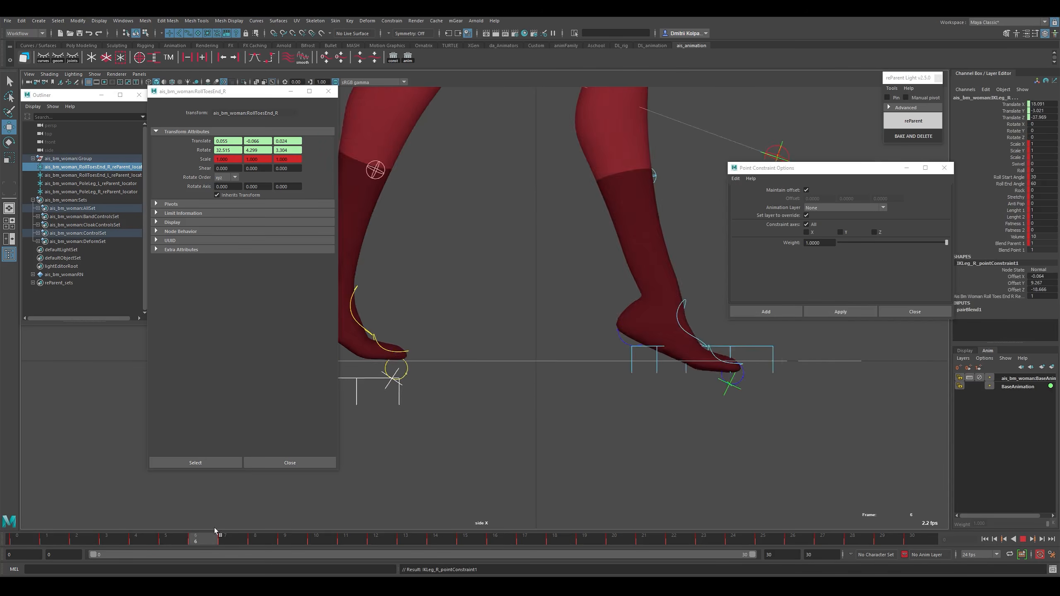
{"action": "key", "text": "alt+v"}
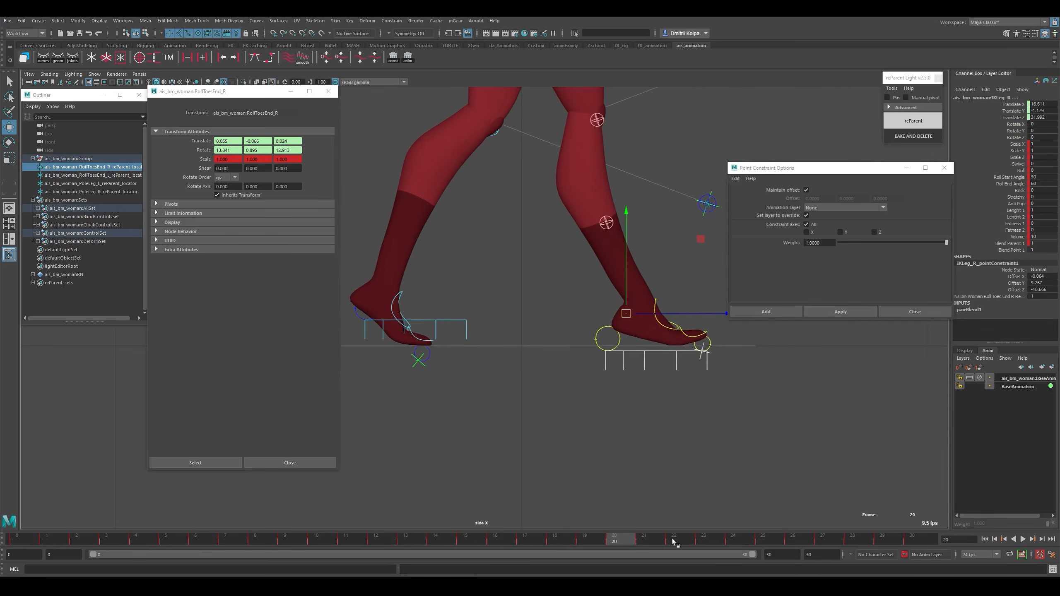
{"action": "left_click_drag", "start_coordinate": [675, 543], "coordinate": [987, 516]}
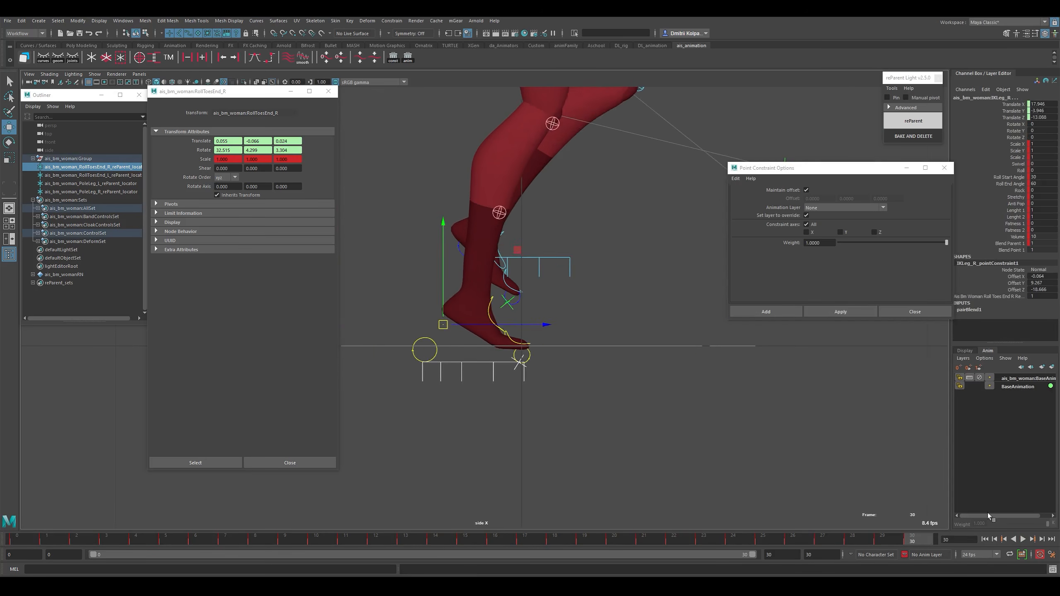
{"action": "left_click", "coordinate": [564, 381]}
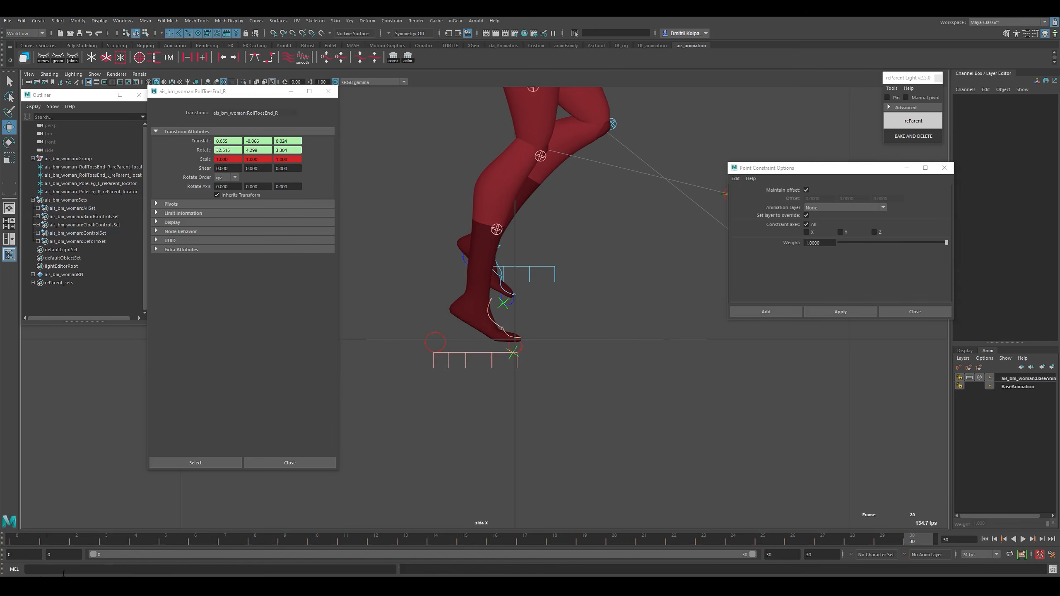
{"action": "key", "text": "alt+v"}
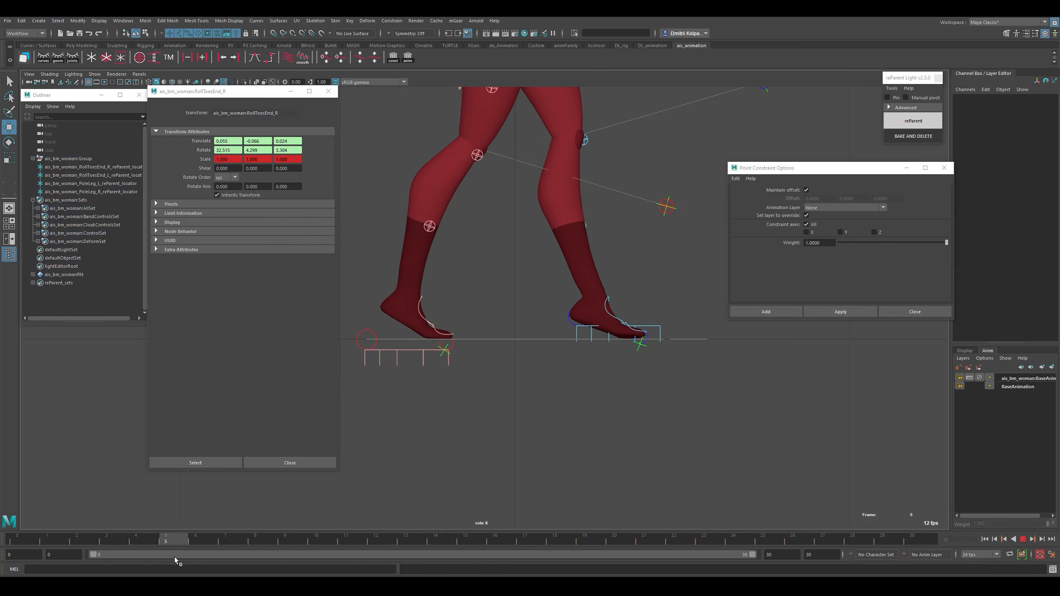
{"action": "key", "text": "alt+v"}
At frame 5, replace the right toe's copied attribute window with one for RollToesEnd_L, placed beside the left foot, and close the Attribute Editor.
{"action": "scroll", "coordinate": [568, 360], "scroll_direction": "up", "scroll_amount": 5}
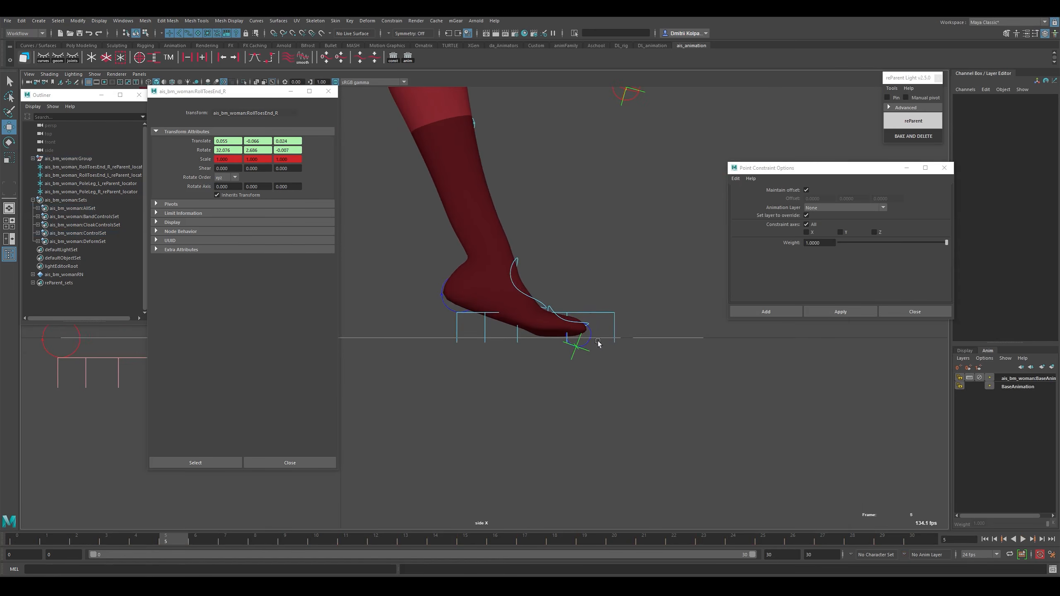
{"action": "left_click_drag", "start_coordinate": [599, 294], "coordinate": [614, 325]}
{"action": "middle_click_drag", "start_coordinate": [565, 291], "coordinate": [601, 291], "text": "alt"}
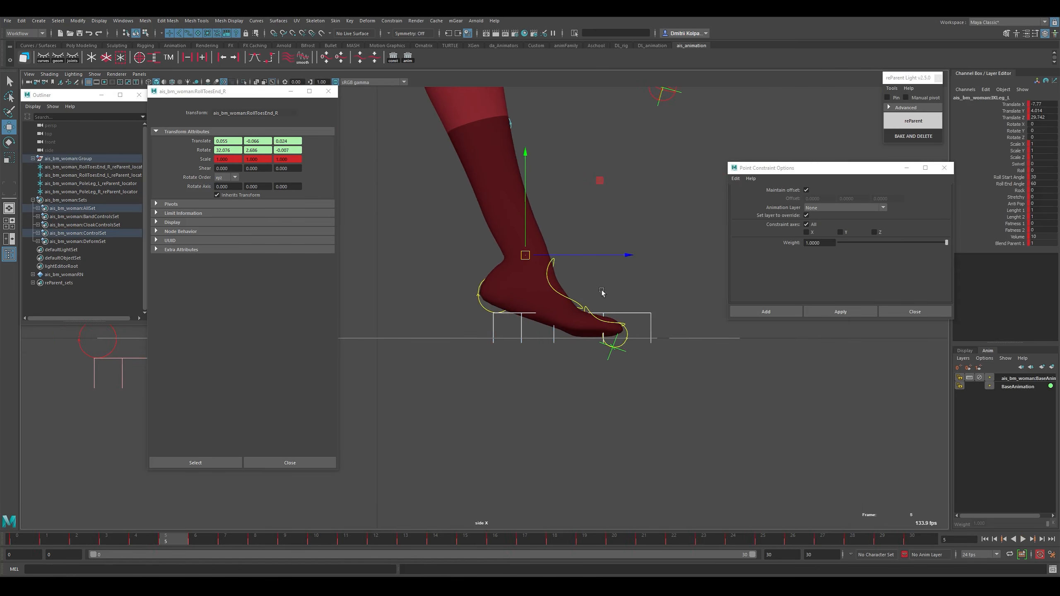
{"action": "left_click", "coordinate": [605, 350]}
{"action": "left_click", "coordinate": [627, 333]}
{"action": "key", "text": "ctrl+a"}
{"action": "left_click", "coordinate": [332, 92]}
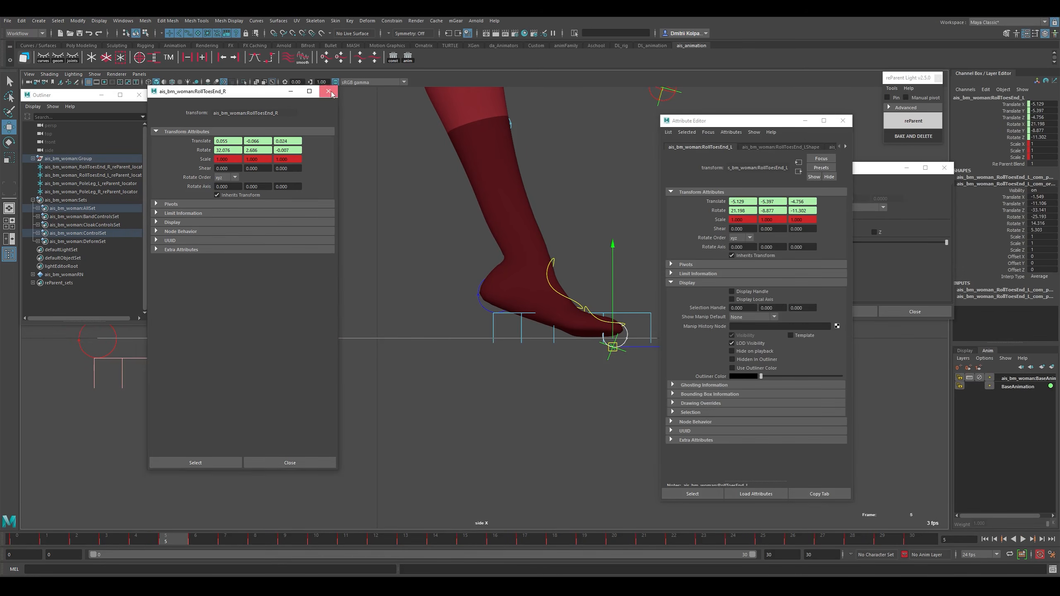
{"action": "left_click", "coordinate": [819, 494]}
{"action": "left_click", "coordinate": [843, 121]}
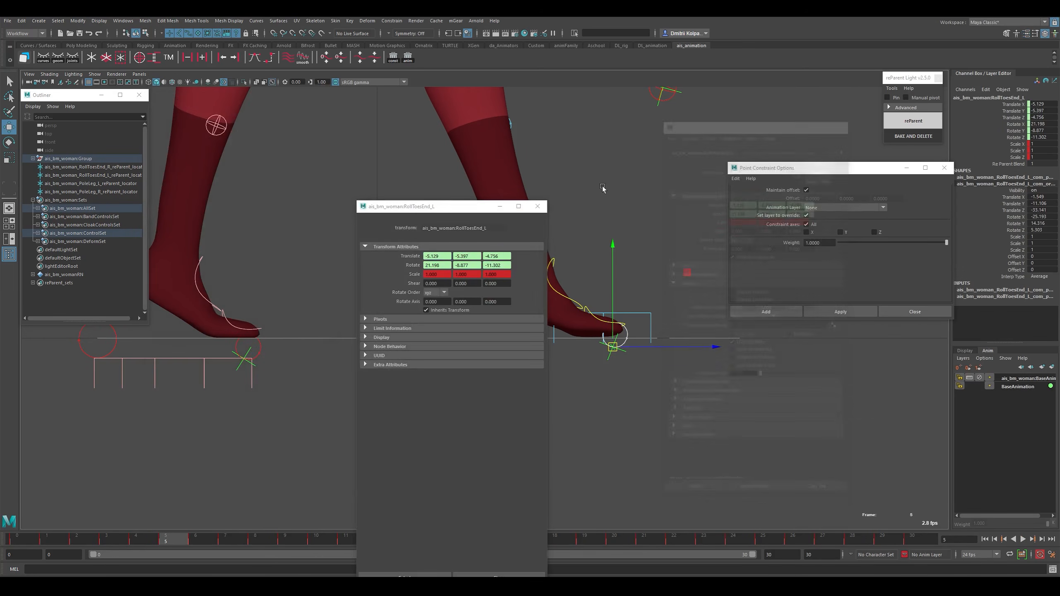
{"action": "left_click_drag", "start_coordinate": [421, 206], "coordinate": [220, 94]}
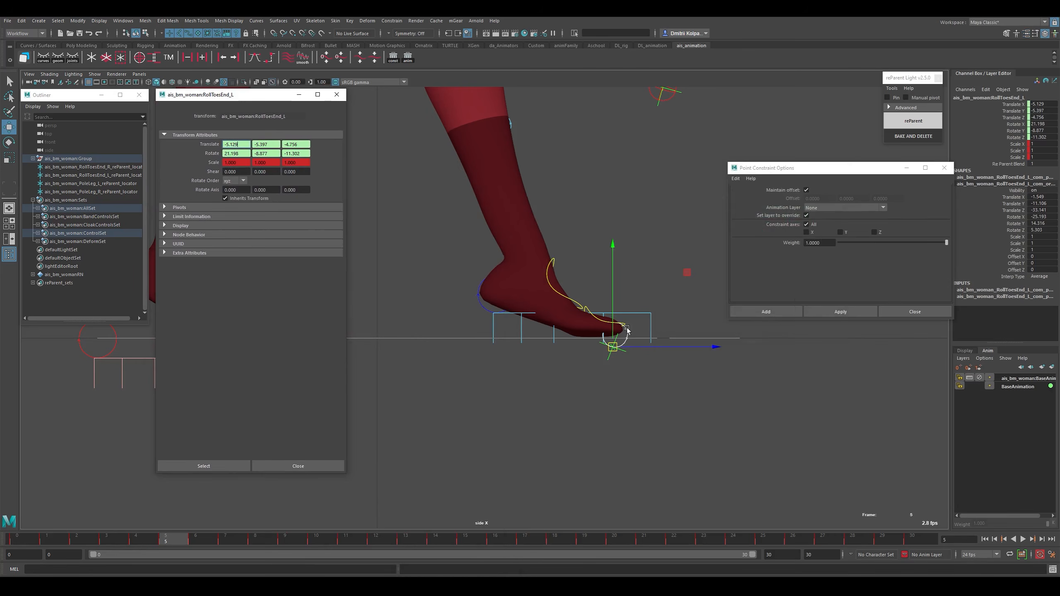
Move the left IK leg control to about Translate X -12.9, Y -1.4 and Z 25.1, bringing RollToesEnd_L's translation close to 0.
{"action": "left_click", "coordinate": [642, 321]}
{"action": "left_click", "coordinate": [651, 328]}
{"action": "left_click_drag", "start_coordinate": [525, 255], "coordinate": [488, 282]}
{"action": "left_click_drag", "start_coordinate": [488, 217], "coordinate": [489, 221]}
{"action": "left_click_drag", "start_coordinate": [571, 286], "coordinate": [577, 288]}
{"action": "left_click_drag", "start_coordinate": [579, 289], "coordinate": [548, 322]}
{"action": "key", "text": "space"}
{"action": "key", "text": "space"}
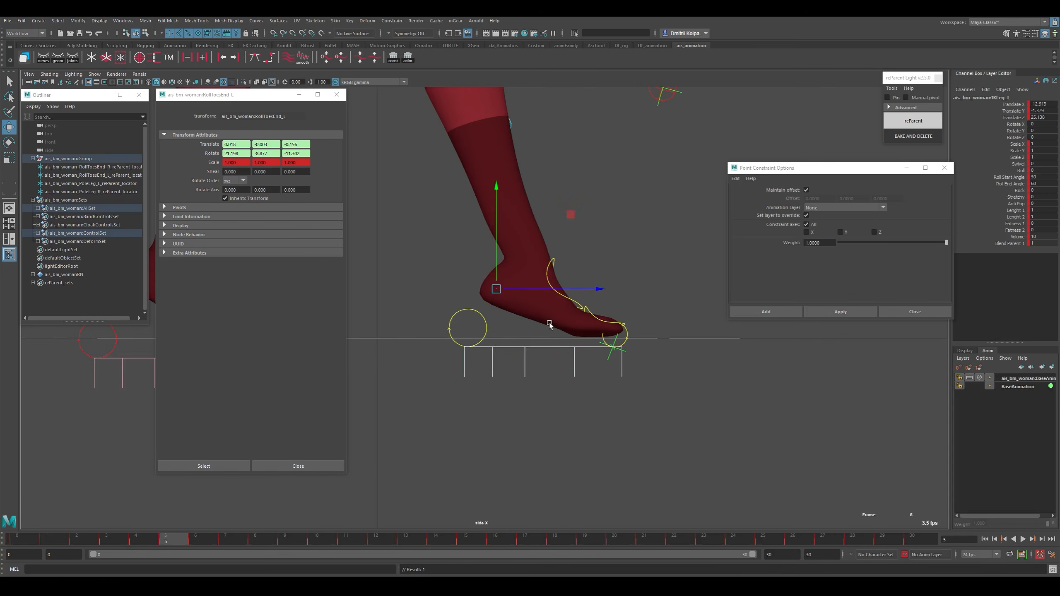
Point-constrain the left IK leg control to the RollToesEnd_L locator with Maintain offset, and close the copied attribute window.
{"action": "left_click", "coordinate": [607, 390]}
{"action": "left_click", "coordinate": [623, 364]}
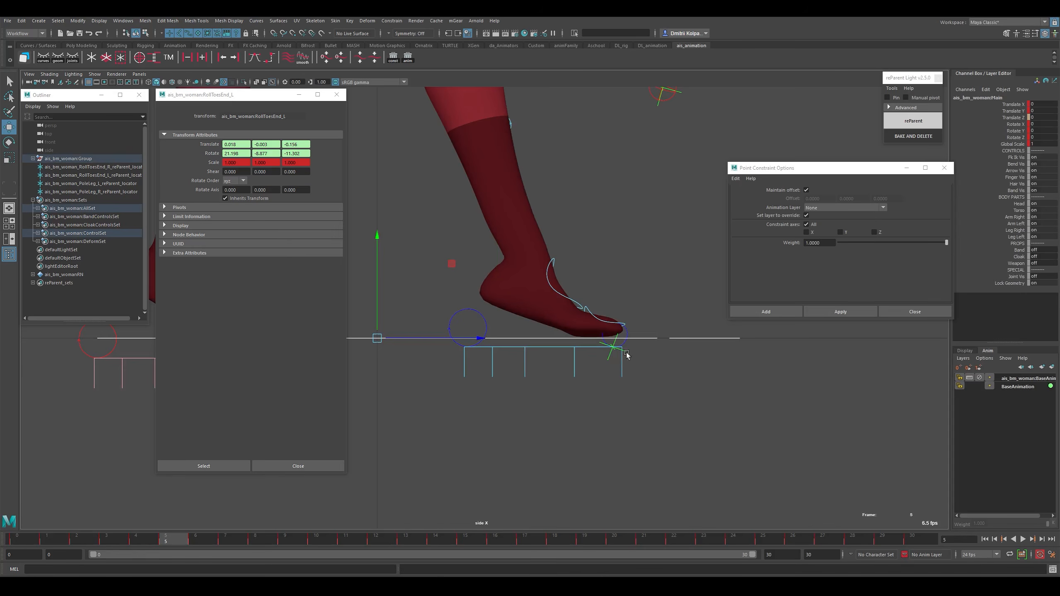
{"action": "left_click", "coordinate": [626, 354]}
{"action": "left_click", "coordinate": [620, 373], "text": "shift"}
{"action": "left_click", "coordinate": [851, 314]}
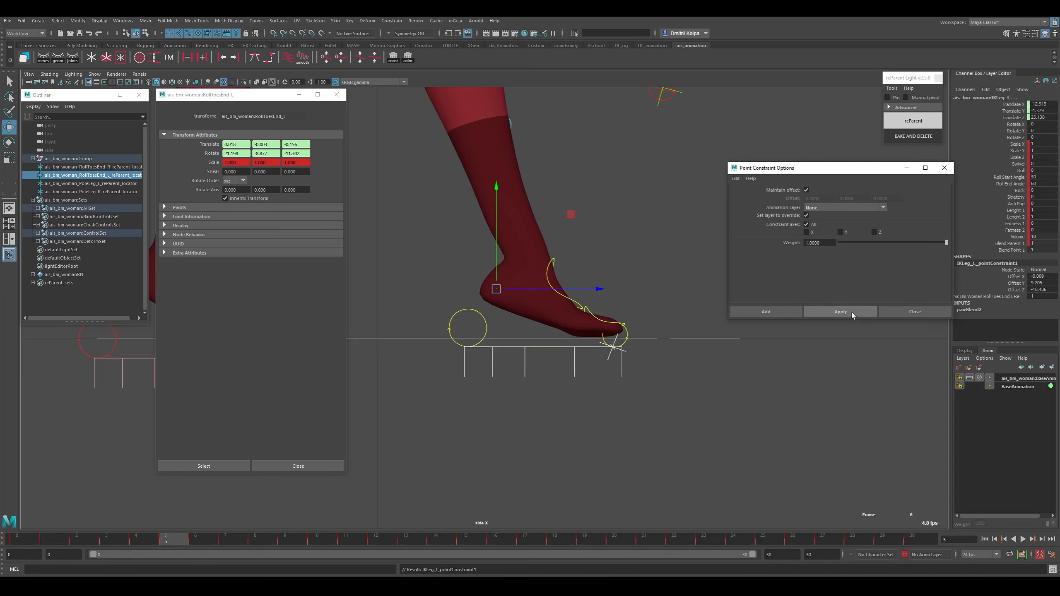
{"action": "scroll", "coordinate": [397, 343], "scroll_direction": "down", "scroll_amount": 3}
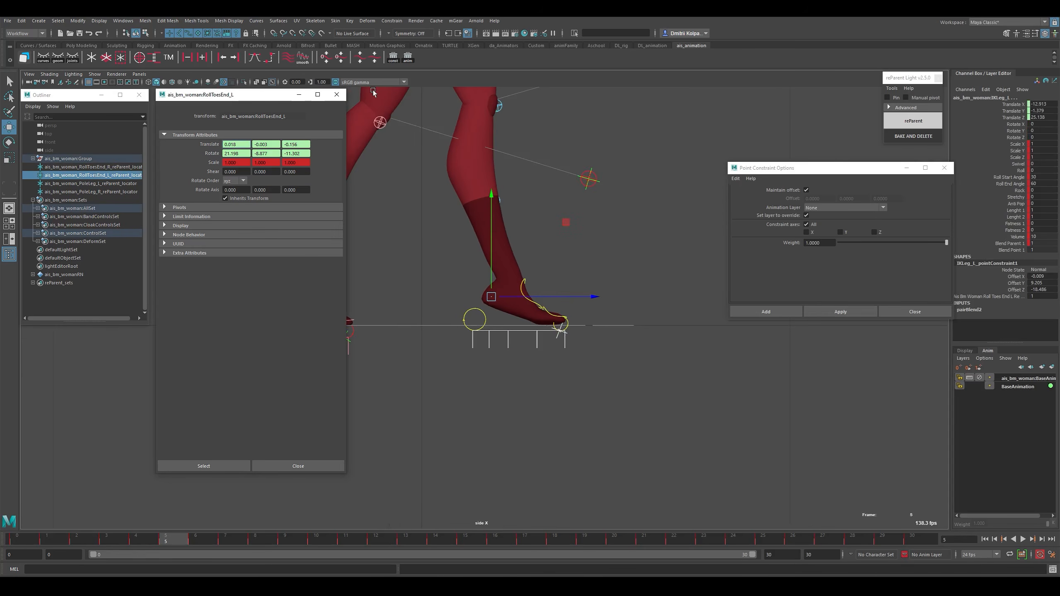
{"action": "left_click", "coordinate": [336, 94]}
{"action": "middle_click_drag", "start_coordinate": [535, 270], "coordinate": [570, 300], "text": "alt"}
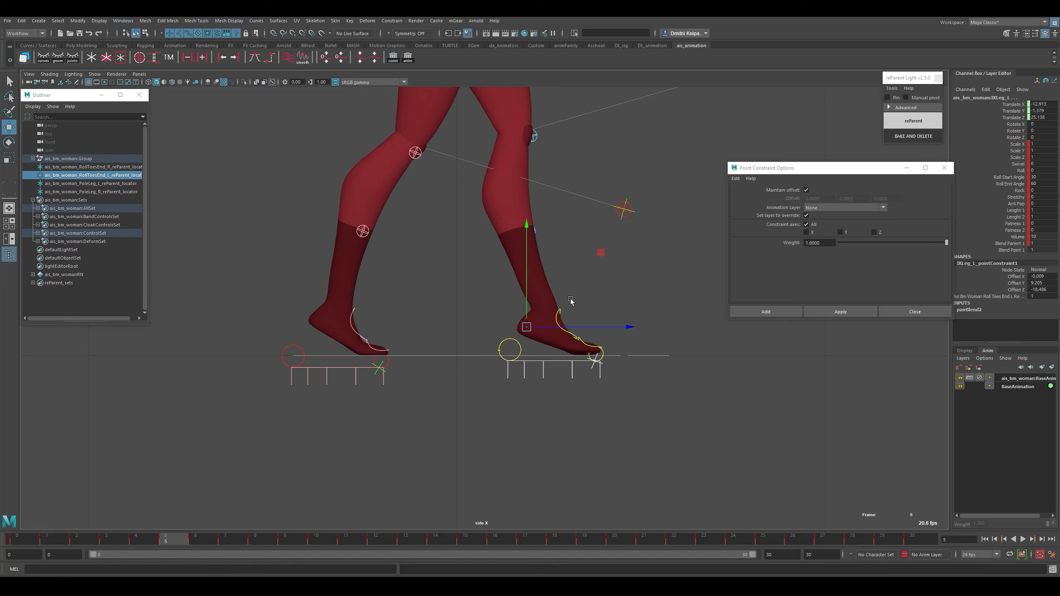
Try moving the RollToesEnd_L control upward, and undo the move.
{"action": "left_click", "coordinate": [603, 352]}
{"action": "left_click_drag", "start_coordinate": [594, 360], "coordinate": [590, 343]}
{"action": "key", "text": "ctrl+z"}
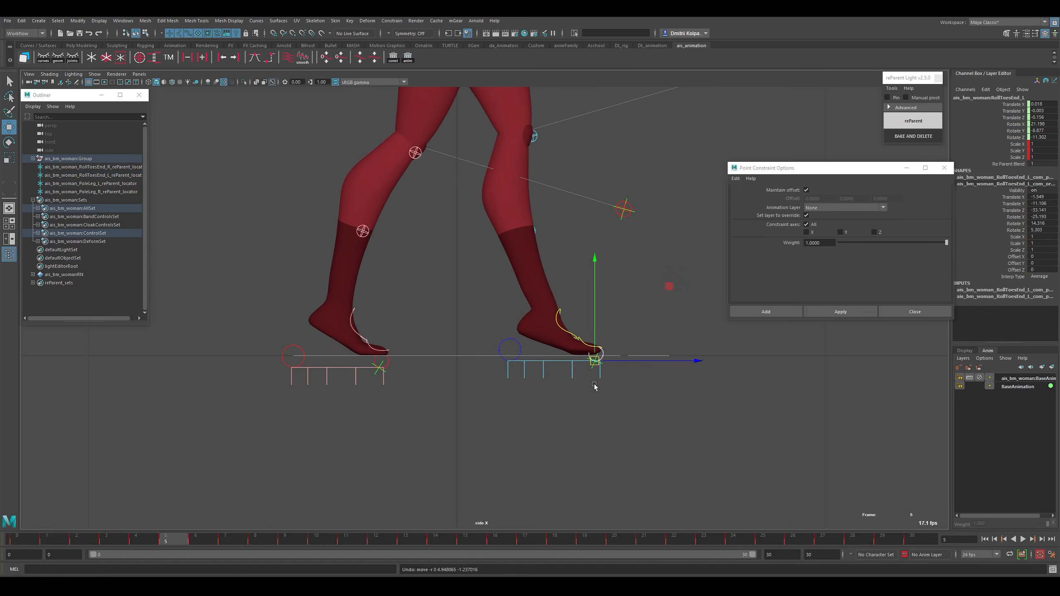
Play the walk cycle from frame 0 to check both constrained feet.
{"action": "left_click", "coordinate": [606, 367]}
{"action": "left_click", "coordinate": [986, 539]}
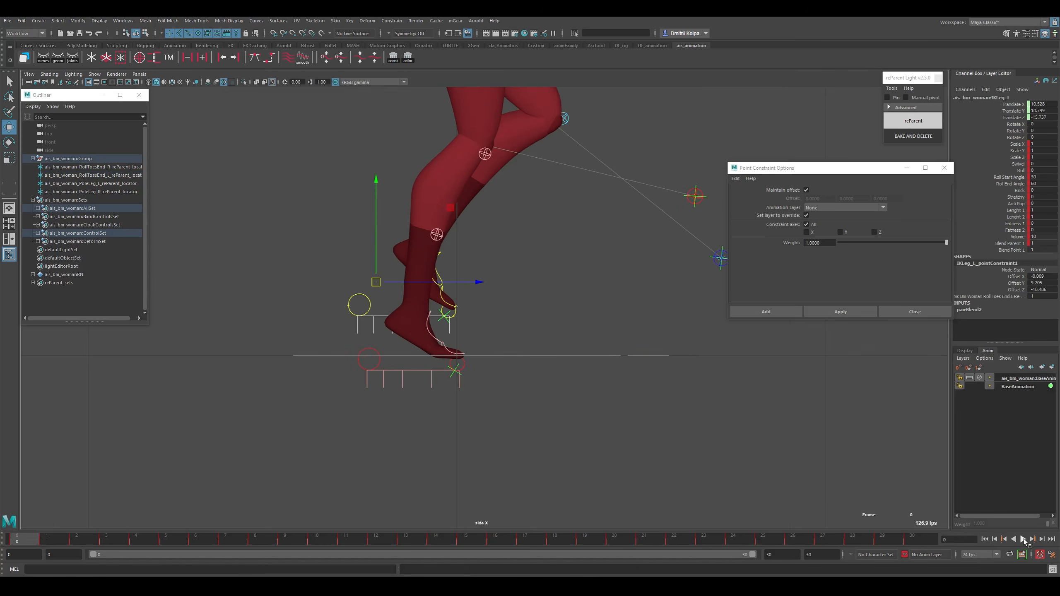
{"action": "left_click", "coordinate": [1022, 540]}
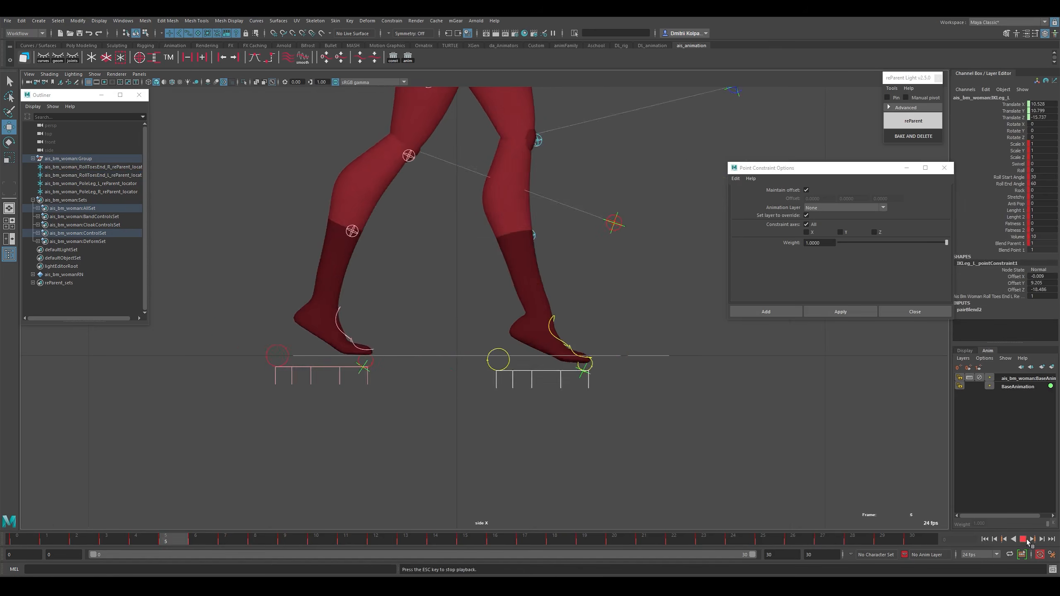
{"action": "left_click", "coordinate": [1024, 542]}
{"action": "left_click", "coordinate": [449, 414]}
Bake the point-constrained motion onto the IKLeg_R and IKLeg_L controls with Bake Simulation.
{"action": "left_click", "coordinate": [314, 373]}
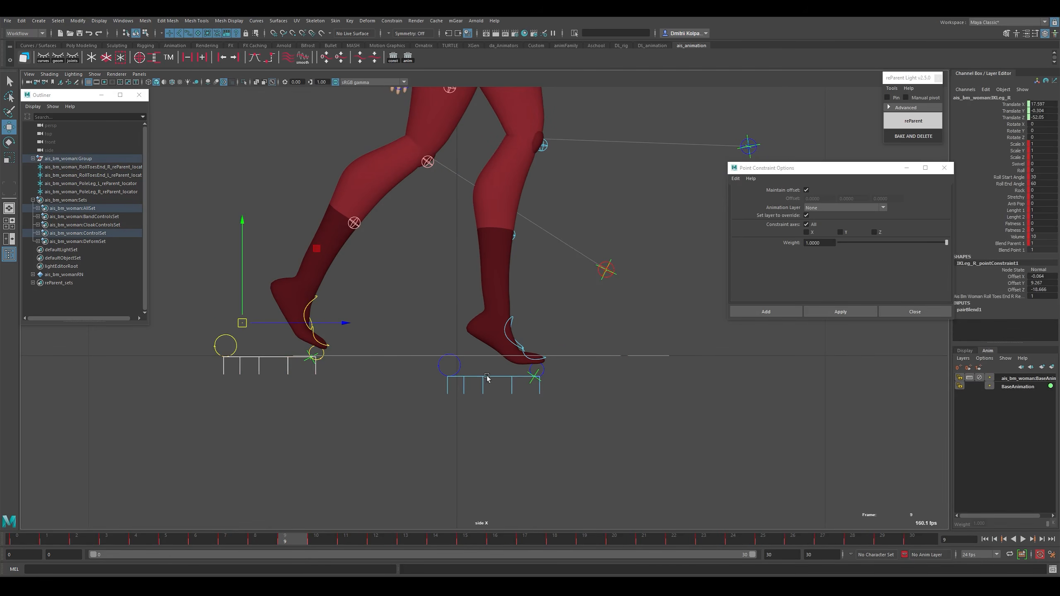
{"action": "left_click", "coordinate": [455, 397]}
{"action": "left_click", "coordinate": [21, 20]}
{"action": "mouse_move", "coordinate": [50, 95]}
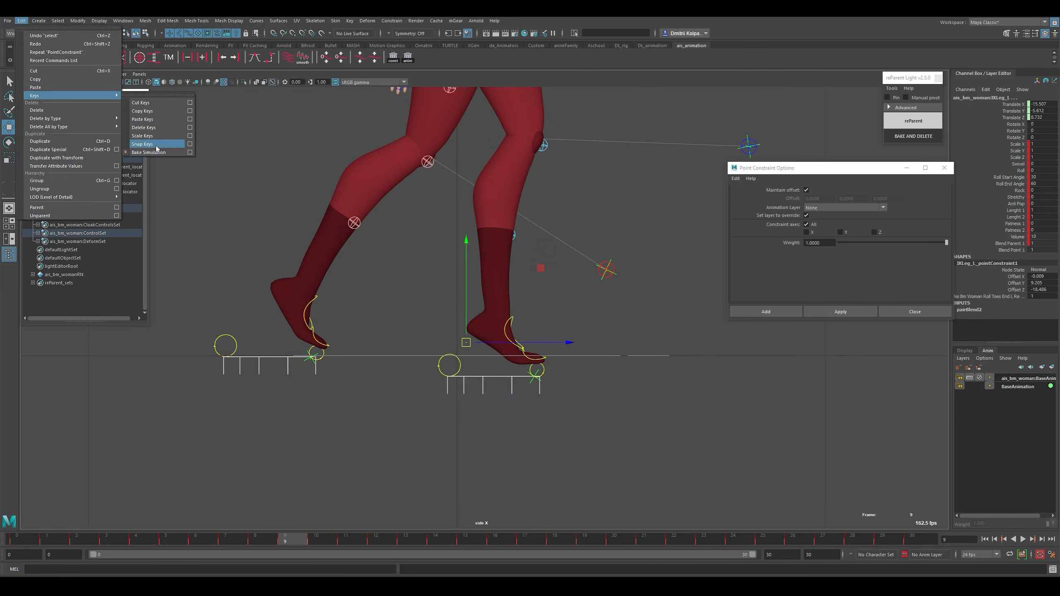
{"action": "left_click", "coordinate": [154, 146]}
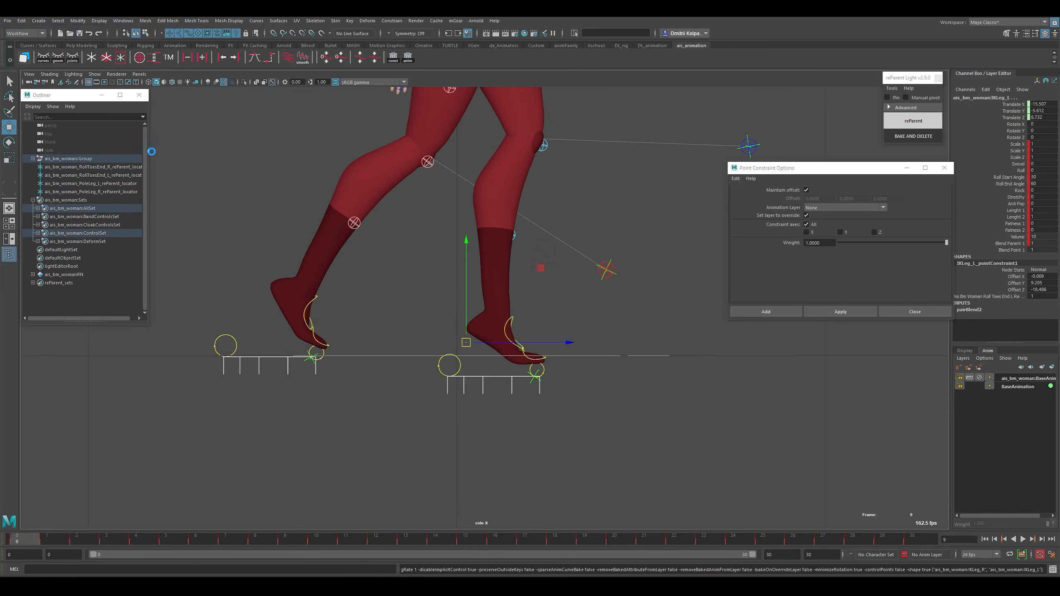
Bake the RollToesEnd_R and RollToesEnd_L controls and delete their reParent locators.
{"action": "left_click", "coordinate": [589, 400]}
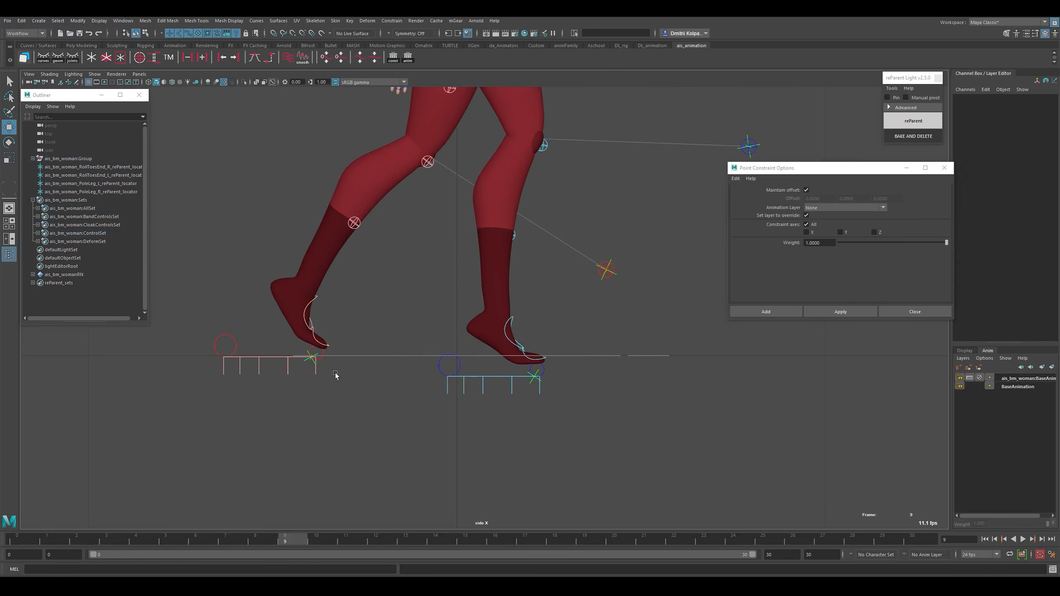
{"action": "left_click", "coordinate": [537, 371]}
{"action": "left_click", "coordinate": [317, 349], "text": "shift"}
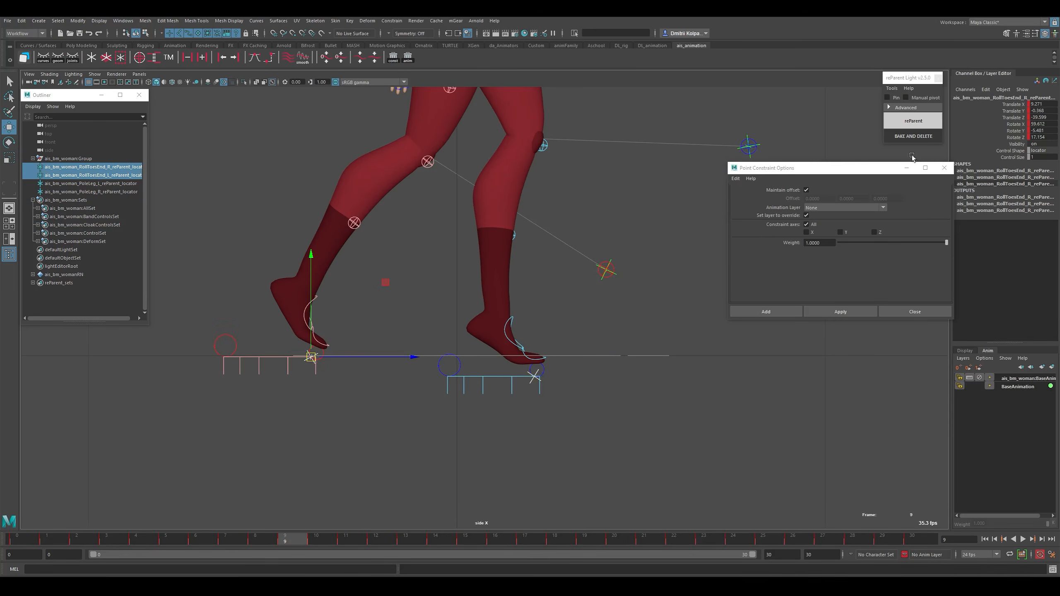
{"action": "left_click", "coordinate": [915, 137]}
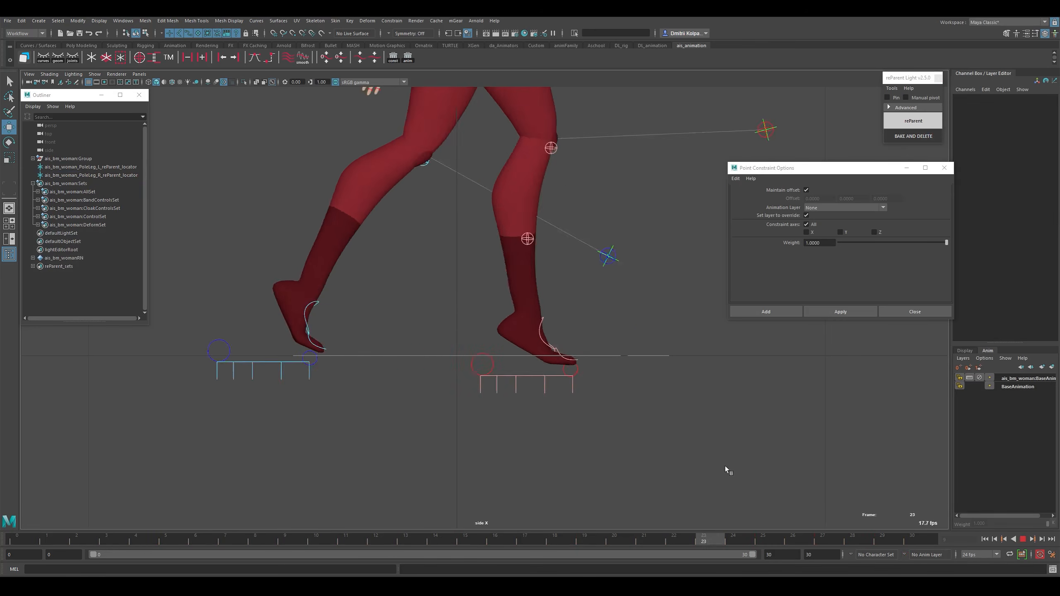
Set all Translate X, Y and Z keys of the RollToesEnd_R control to 0 in the Graph Editor.
{"action": "left_click", "coordinate": [504, 365]}
{"action": "key", "text": "shift+g"}
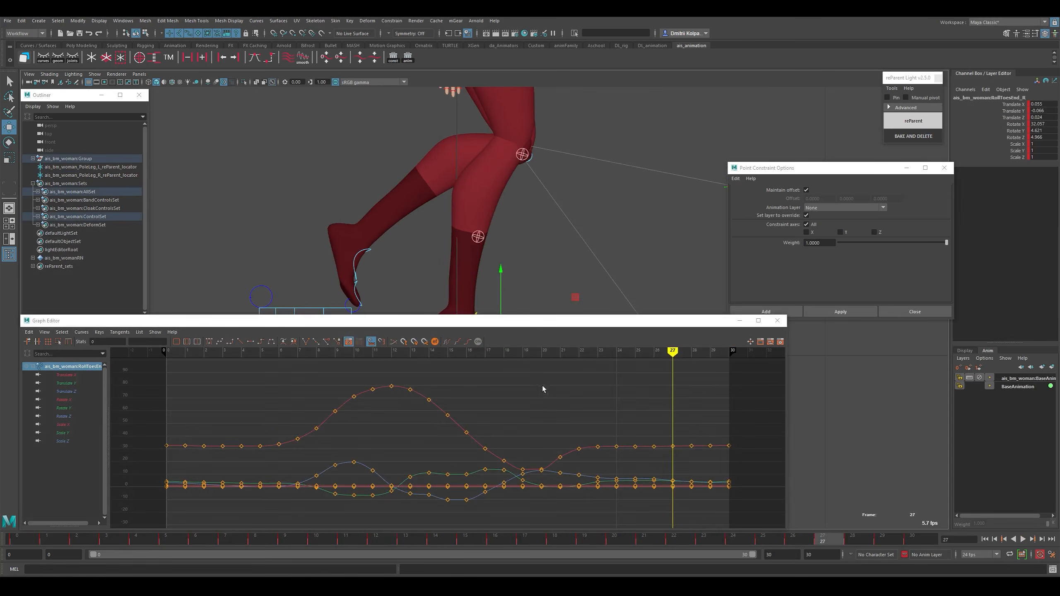
{"action": "left_click_drag", "start_coordinate": [78, 377], "coordinate": [75, 392]}
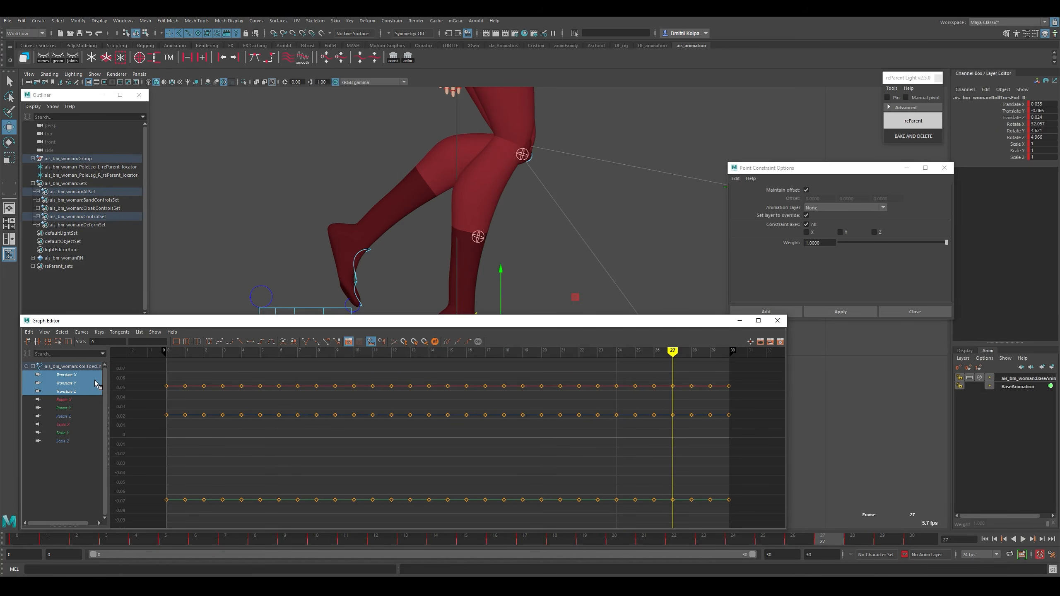
{"action": "left_click_drag", "start_coordinate": [135, 375], "coordinate": [753, 513]}
{"action": "middle_click_drag", "start_coordinate": [572, 249], "coordinate": [592, 176], "text": "alt"}
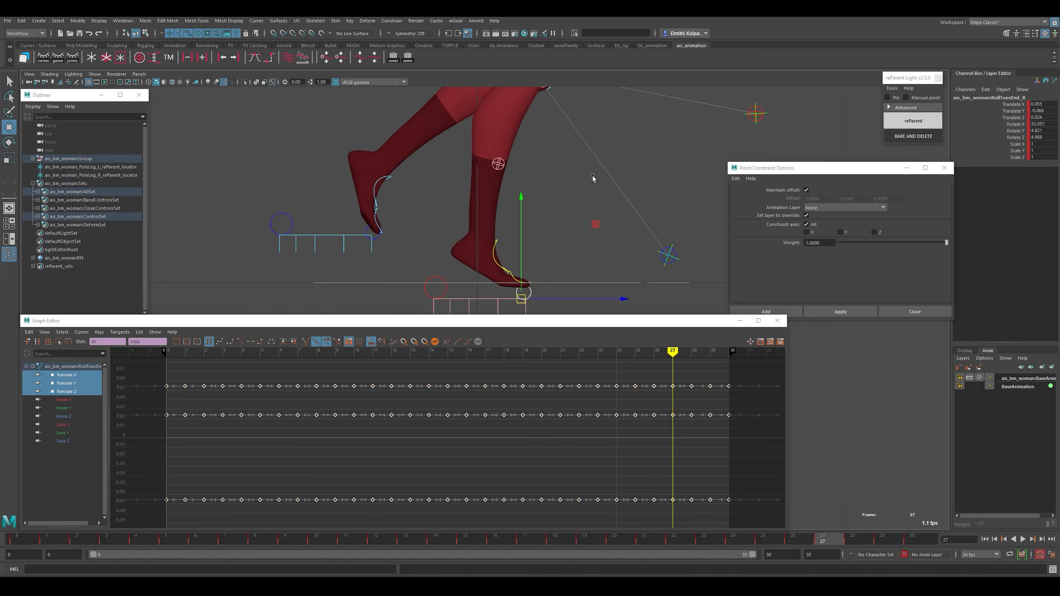
{"action": "left_click", "coordinate": [156, 342]}
{"action": "key", "text": "Return"}
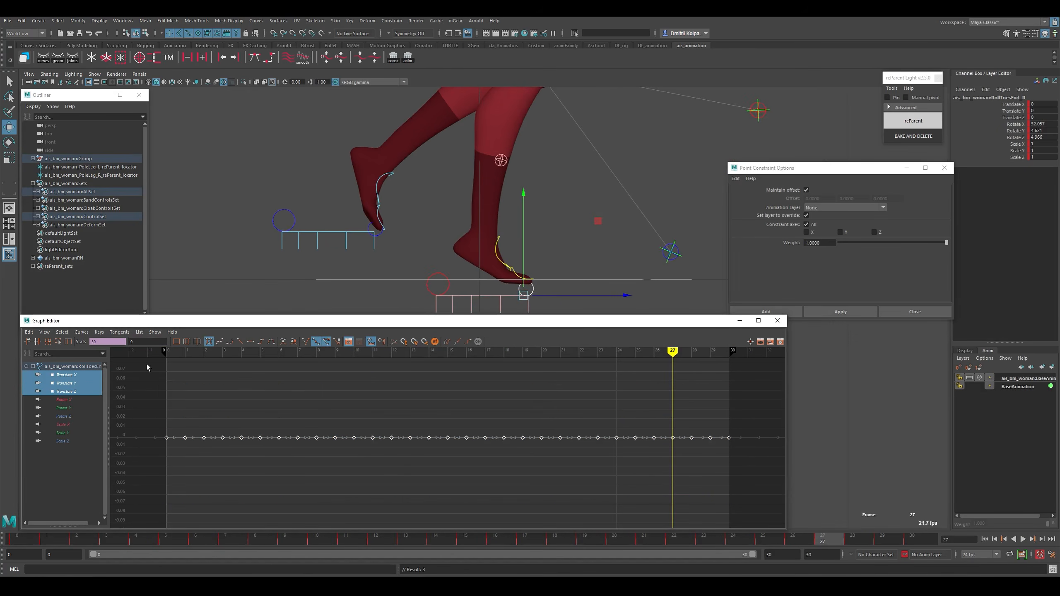
Set all Translate X, Y and Z keys of the RollToesEnd_L control to 0 and close the Graph Editor.
{"action": "left_click", "coordinate": [379, 234]}
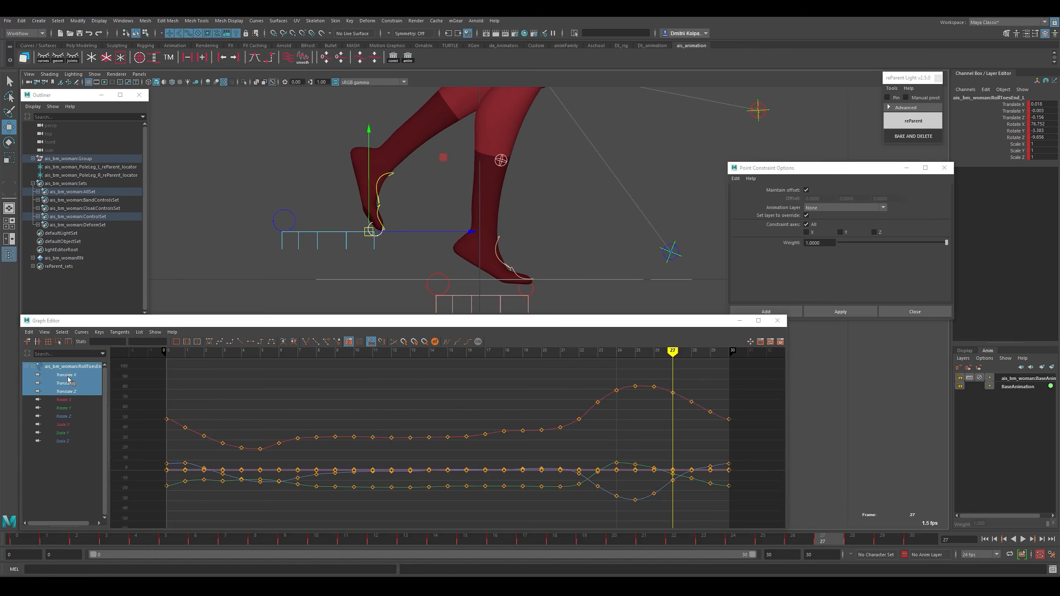
{"action": "left_click_drag", "start_coordinate": [68, 377], "coordinate": [73, 390]}
{"action": "left_click_drag", "start_coordinate": [156, 374], "coordinate": [745, 508]}
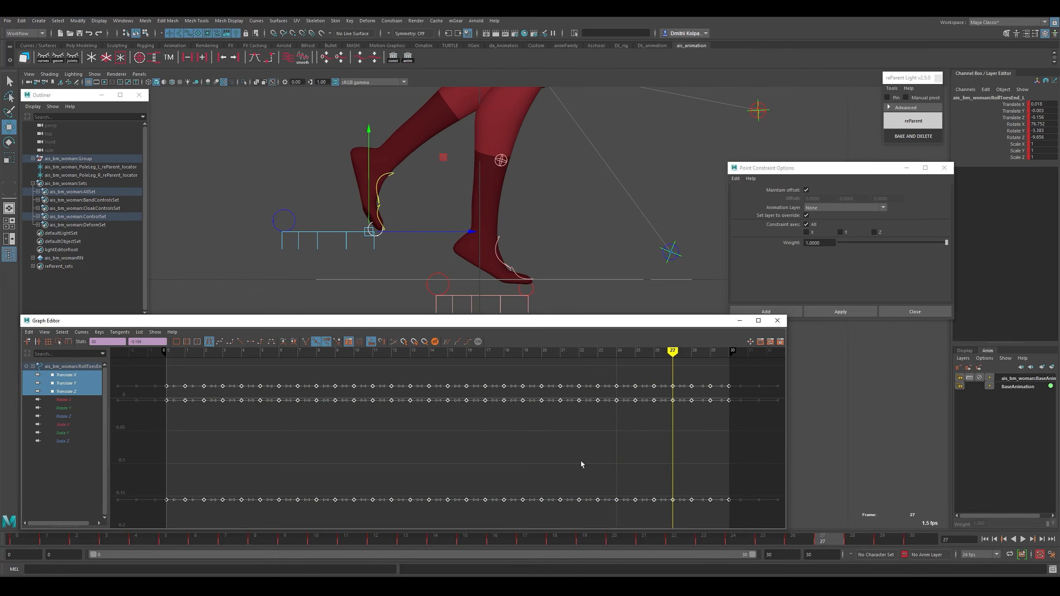
{"action": "double_click", "coordinate": [146, 342]}
{"action": "type", "text": "0"}
{"action": "key", "text": "Return"}
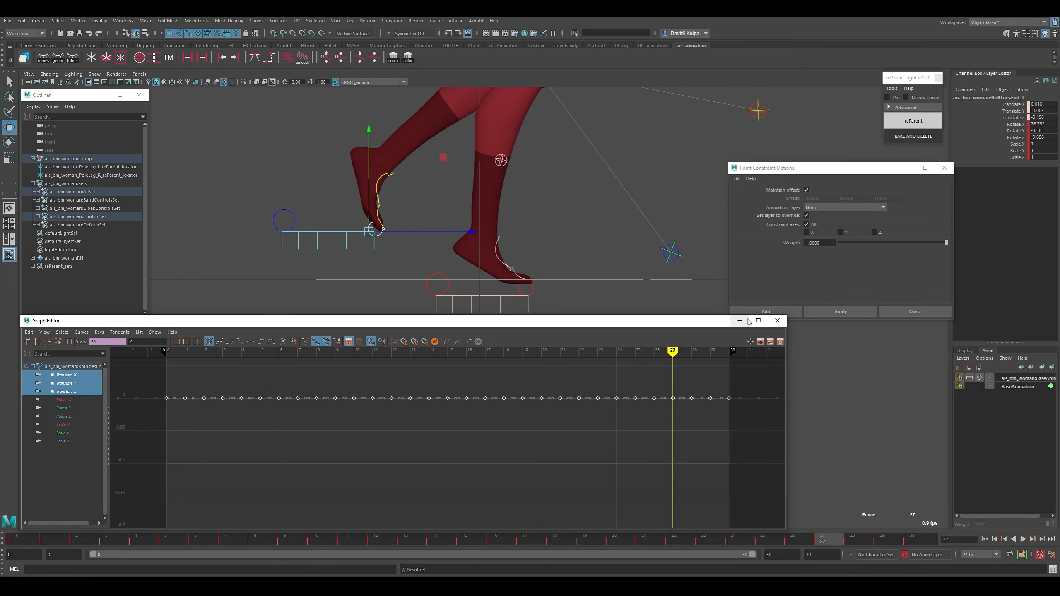
{"action": "left_click", "coordinate": [779, 323]}
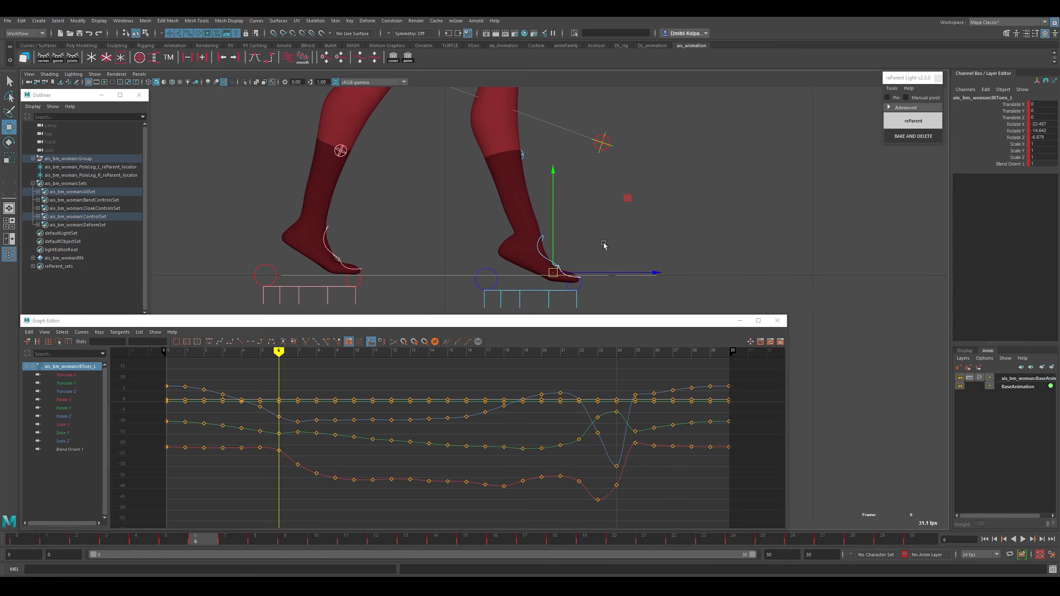
Scrub the walk to frame 23 and examine the Translate Y curve of the IK leg controls for ground contact.
{"action": "left_click_drag", "start_coordinate": [278, 403], "coordinate": [593, 404]}
{"action": "key", "text": "w"}
{"action": "scroll", "coordinate": [504, 213], "scroll_direction": "down", "scroll_amount": 2}
{"action": "middle_click_drag", "start_coordinate": [523, 239], "coordinate": [544, 206], "text": "alt"}
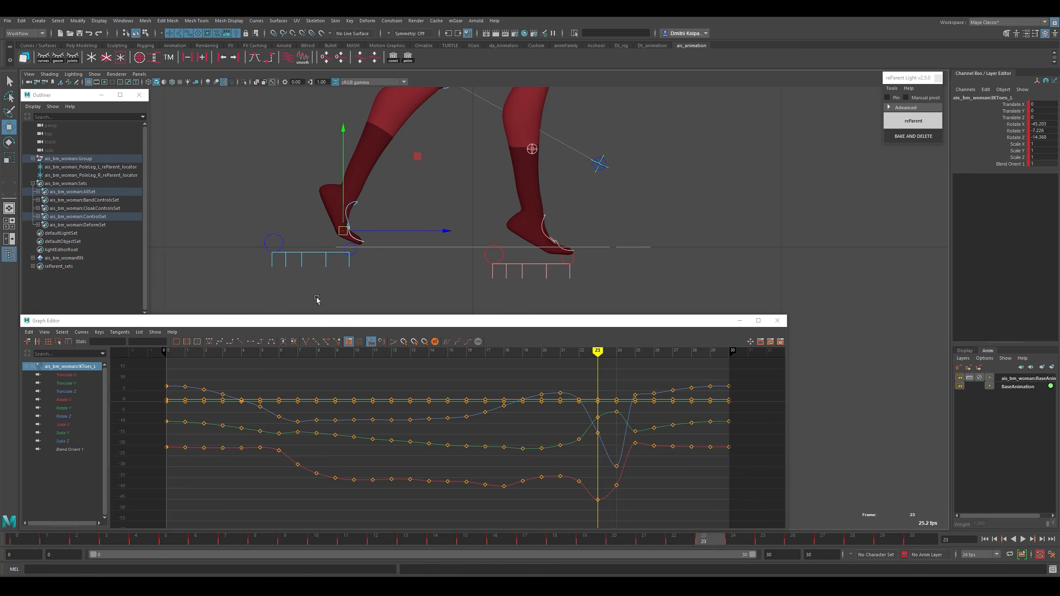
{"action": "left_click_drag", "start_coordinate": [317, 299], "coordinate": [532, 271]}
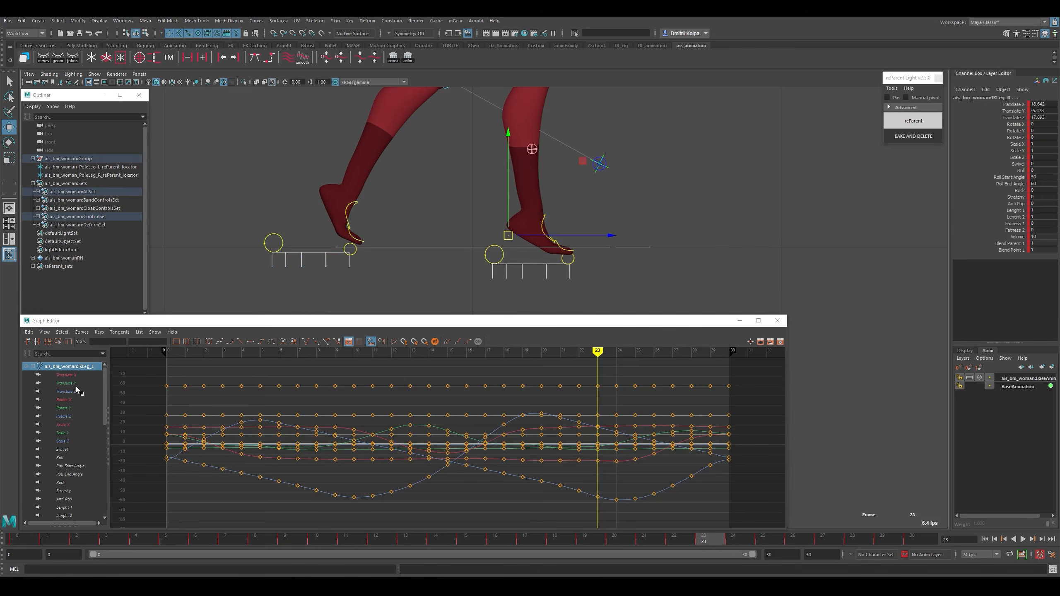
{"action": "right_click_drag", "start_coordinate": [538, 196], "coordinate": [507, 205], "text": "alt"}
{"action": "middle_click_drag", "start_coordinate": [507, 205], "coordinate": [500, 220], "text": "alt"}
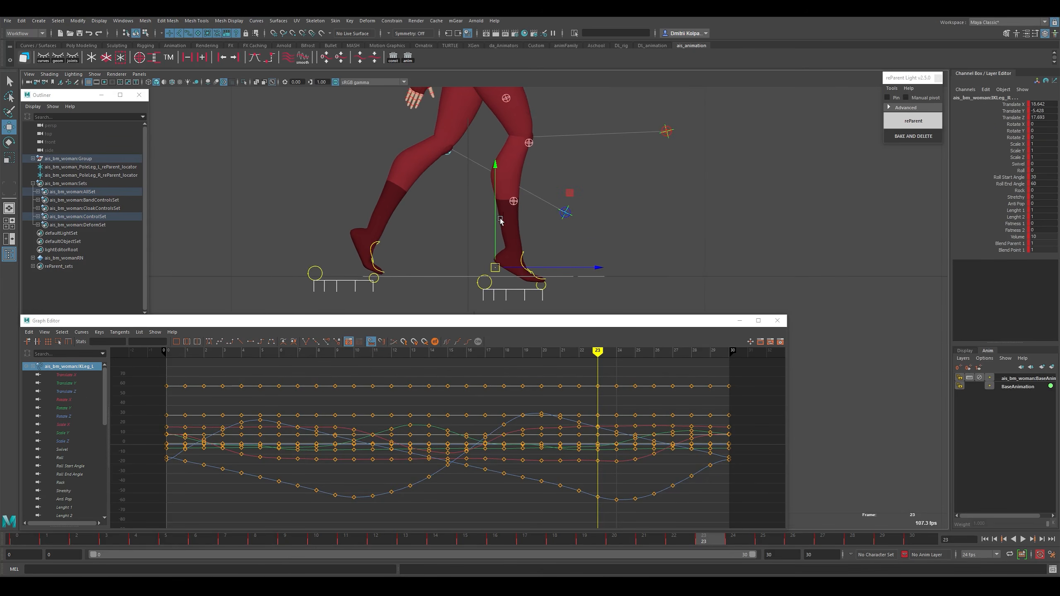
{"action": "left_click", "coordinate": [72, 384]}
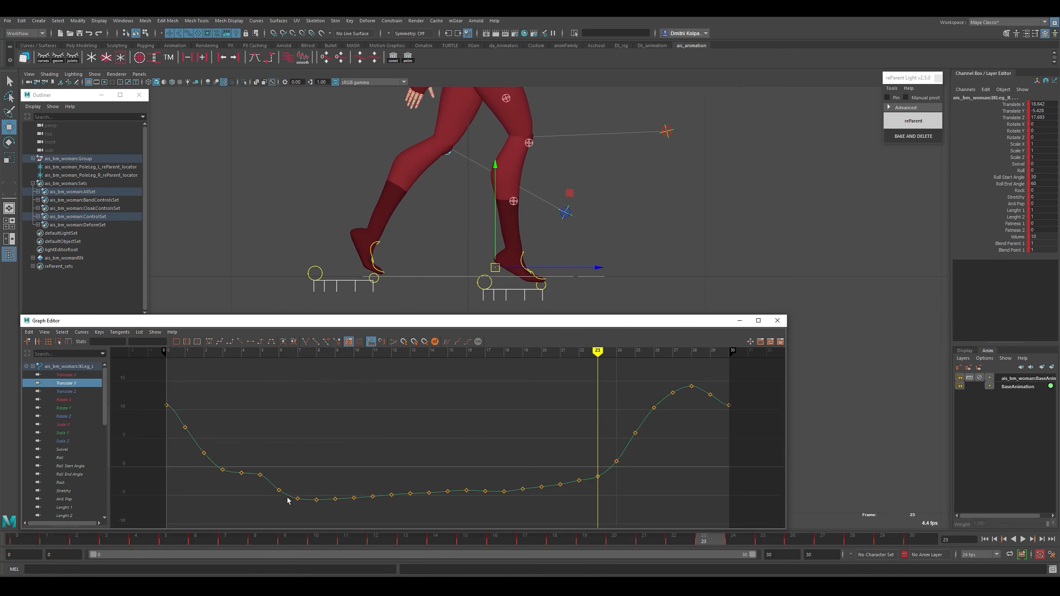
Set the IKLeg_R Translate Y keys at frames 0–9 and 18–30 to 0, flattening the ground-contact part of the curve.
{"action": "left_click_drag", "start_coordinate": [509, 301], "coordinate": [518, 296]}
{"action": "left_click", "coordinate": [67, 383]}
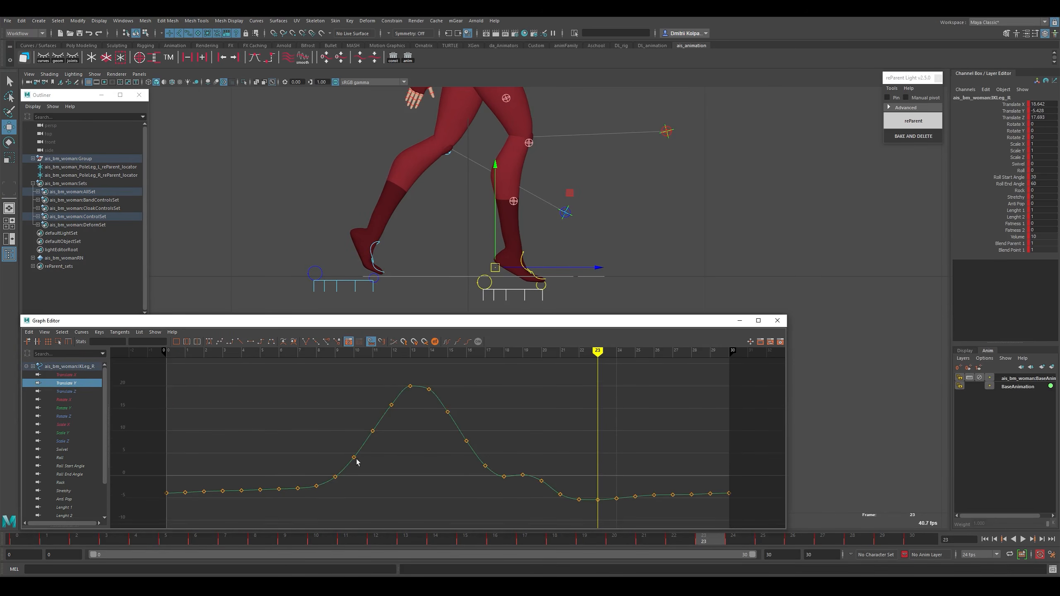
{"action": "left_click_drag", "start_coordinate": [720, 514], "coordinate": [142, 473]}
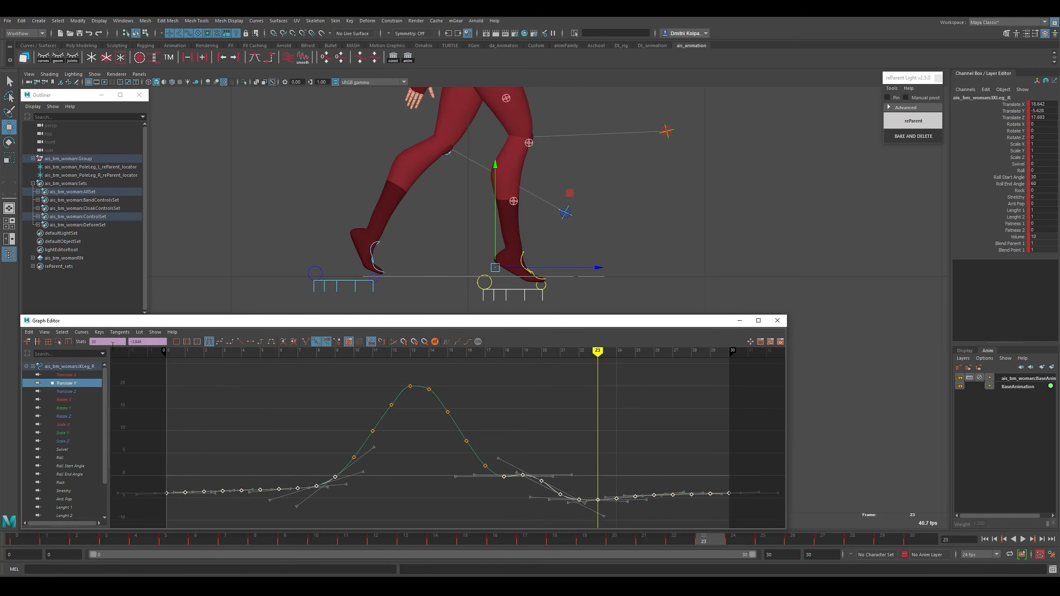
{"action": "left_click", "coordinate": [147, 342]}
{"action": "type", "text": "0"}
{"action": "key", "text": "Return"}
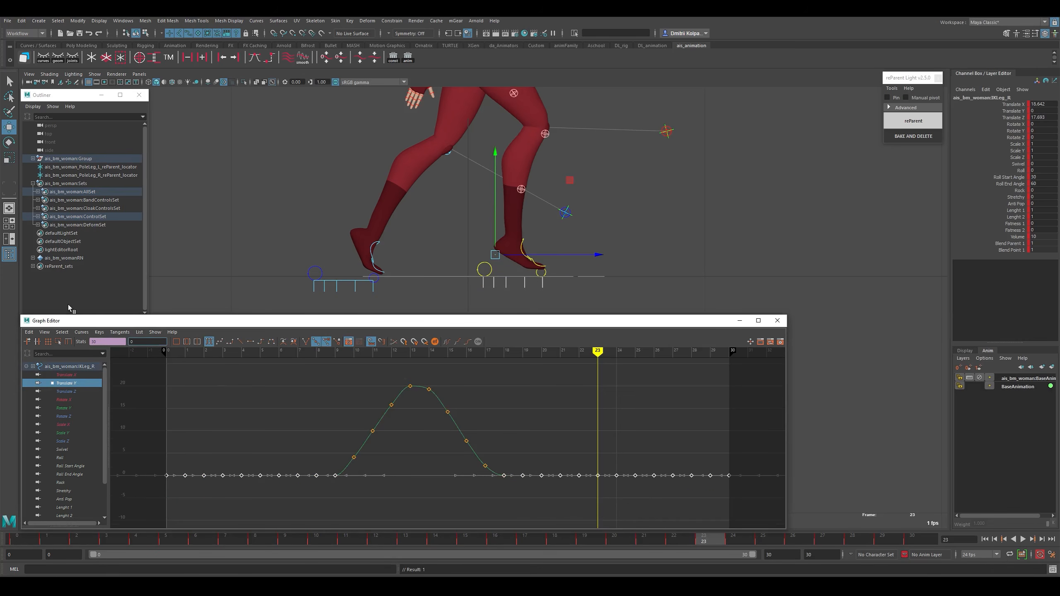
Set the IKLeg_L Translate Y keys from frame 3 to 23 to 0, flattening the ground-contact part of the curve.
{"action": "left_click", "coordinate": [374, 288]}
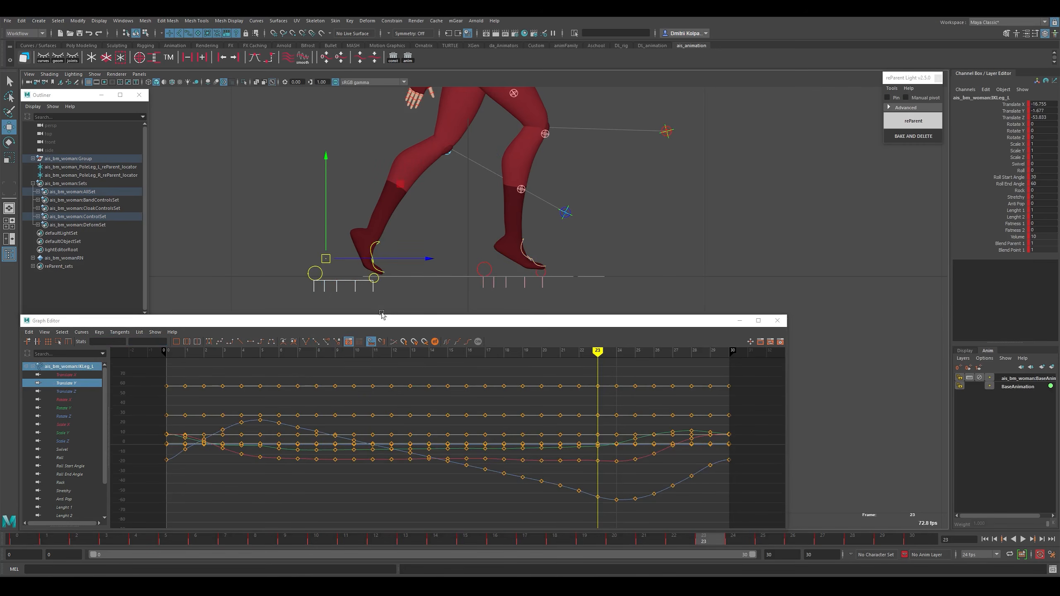
{"action": "left_click", "coordinate": [66, 383]}
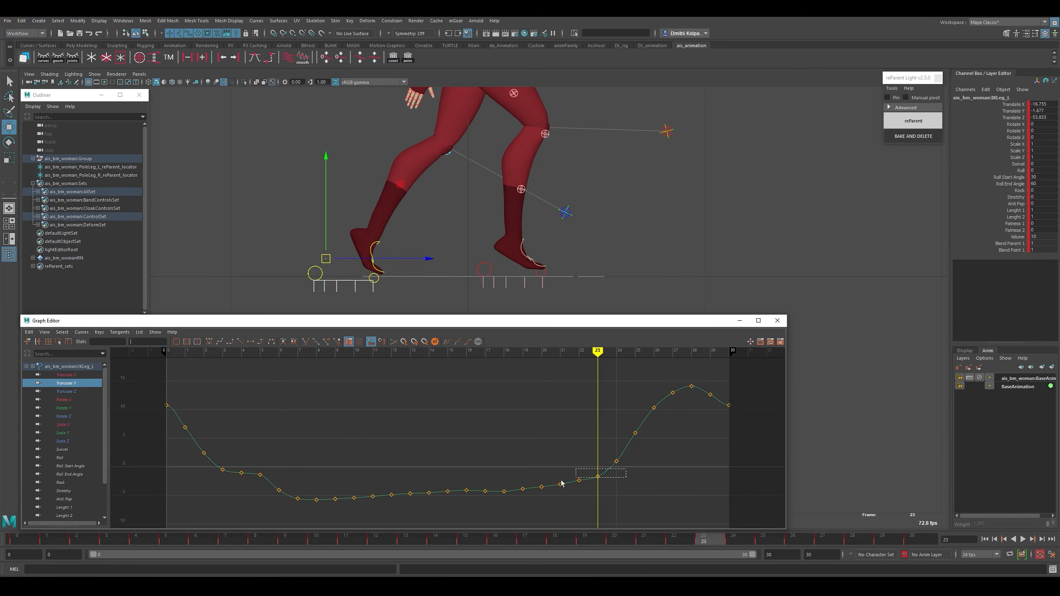
{"action": "left_click_drag", "start_coordinate": [561, 484], "coordinate": [177, 524]}
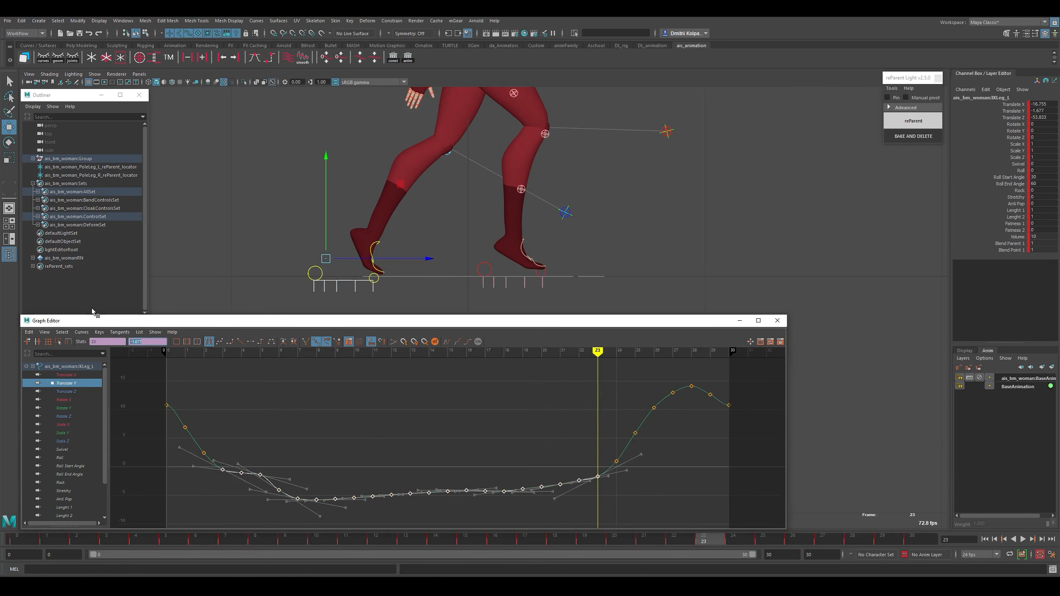
{"action": "type", "text": "0"}
{"action": "key", "text": "Return"}
Scrub the walk through frames 10 and 22 to check both feet against the ground line.
{"action": "left_click_drag", "start_coordinate": [260, 421], "coordinate": [390, 381]}
{"action": "key", "text": "w"}
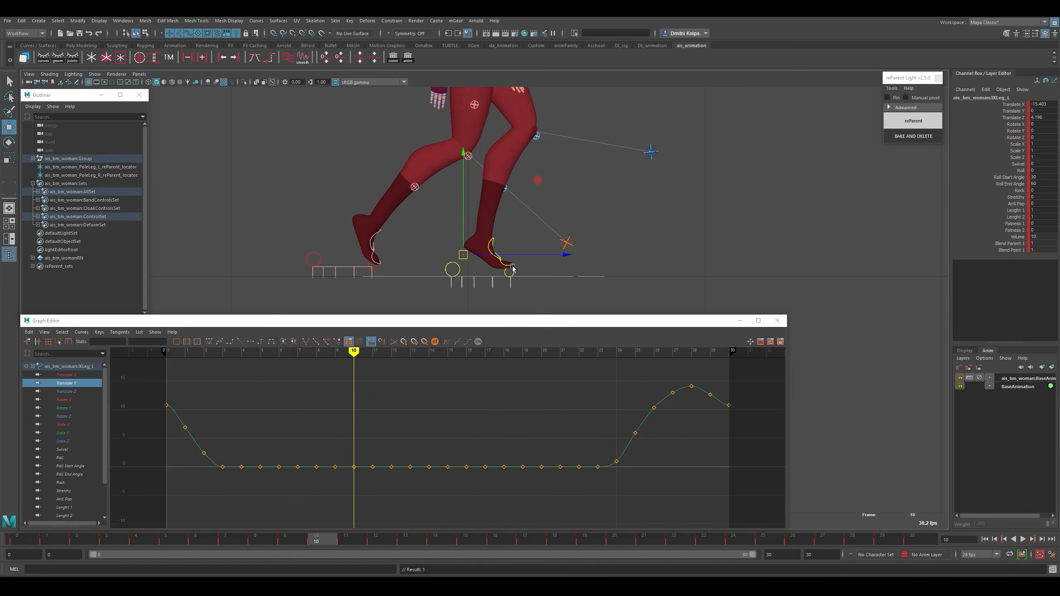
{"action": "middle_click_drag", "start_coordinate": [509, 263], "coordinate": [508, 275], "text": "alt"}
{"action": "right_click_drag", "start_coordinate": [508, 275], "coordinate": [537, 312], "text": "alt"}
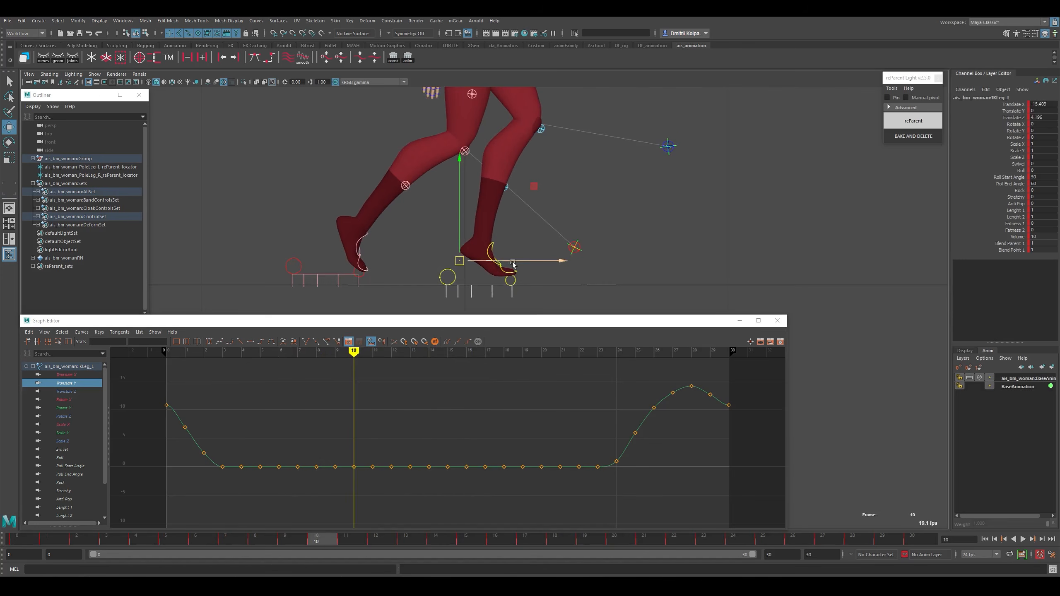
{"action": "middle_click_drag", "start_coordinate": [515, 252], "coordinate": [531, 243], "text": "alt"}
{"action": "left_click_drag", "start_coordinate": [354, 430], "coordinate": [571, 401]}
{"action": "key", "text": "w"}
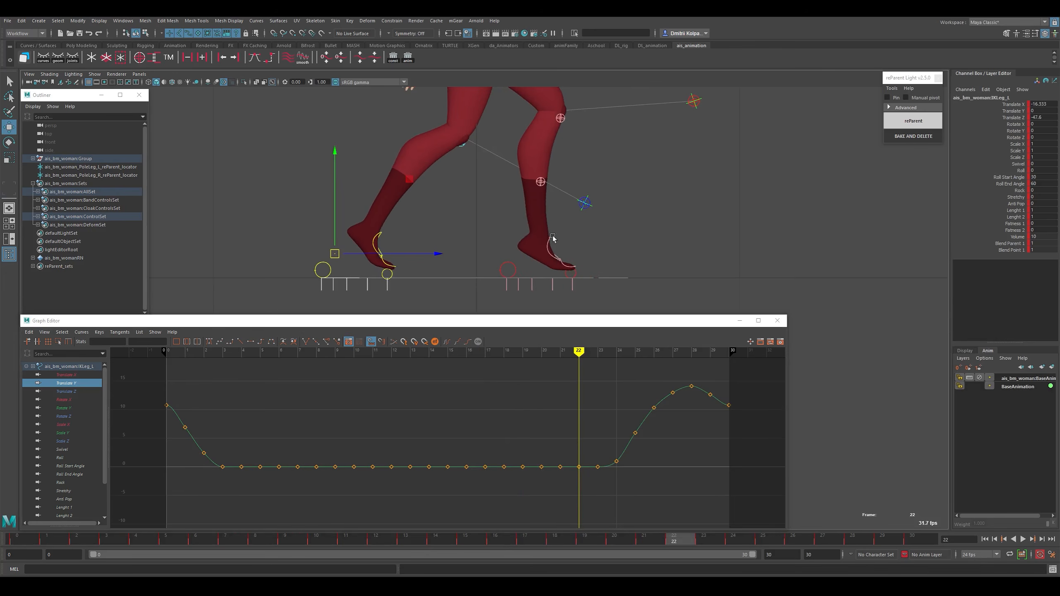
Try setting all Rotate X keys of the IKToes_R and IKToes_L controls to 0.
{"action": "left_click", "coordinate": [576, 267]}
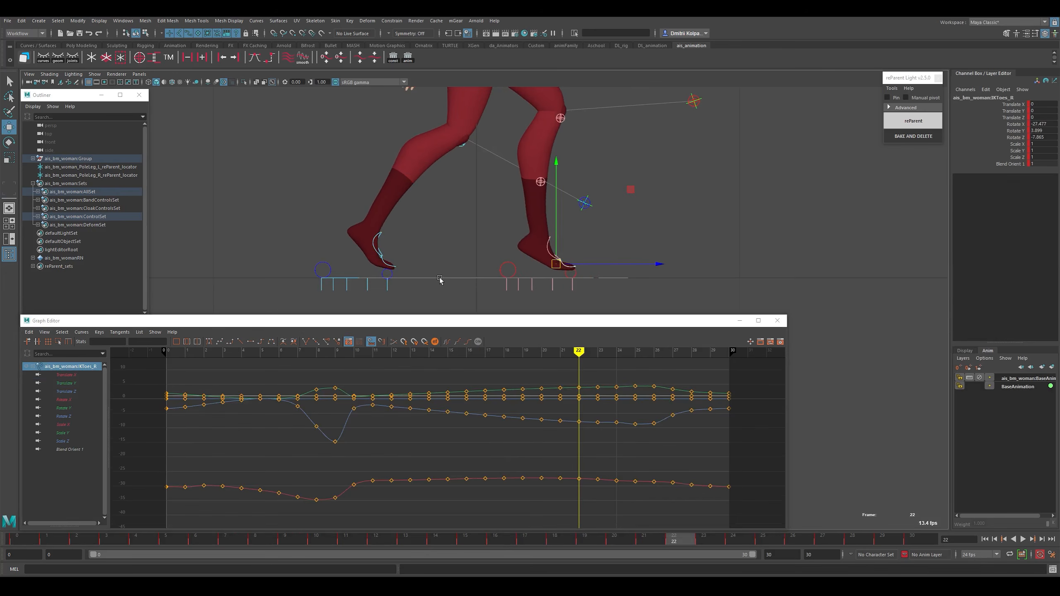
{"action": "left_click", "coordinate": [397, 269], "text": "shift"}
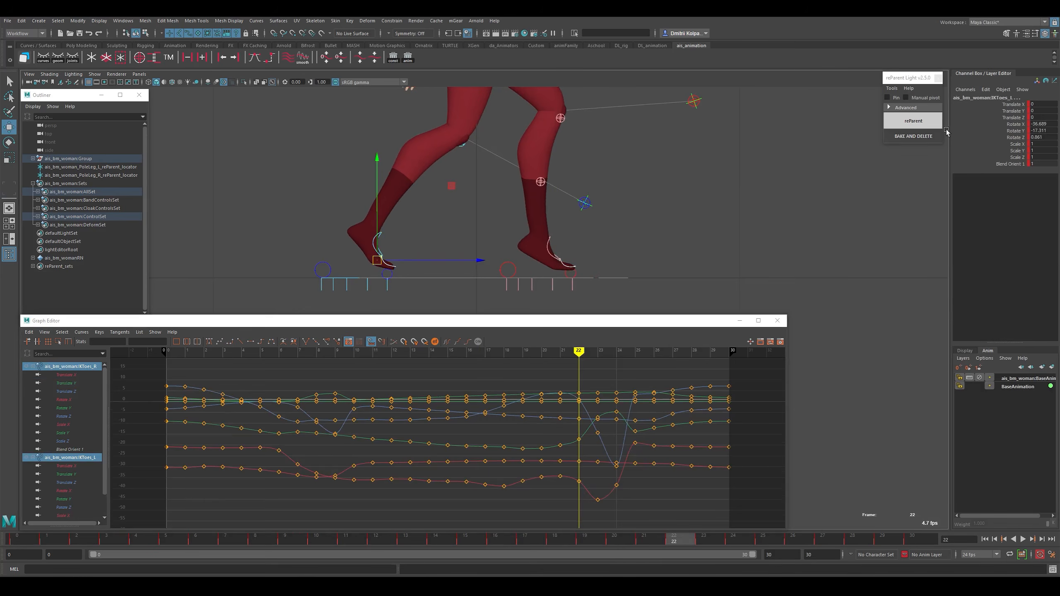
{"action": "left_click", "coordinate": [1016, 124]}
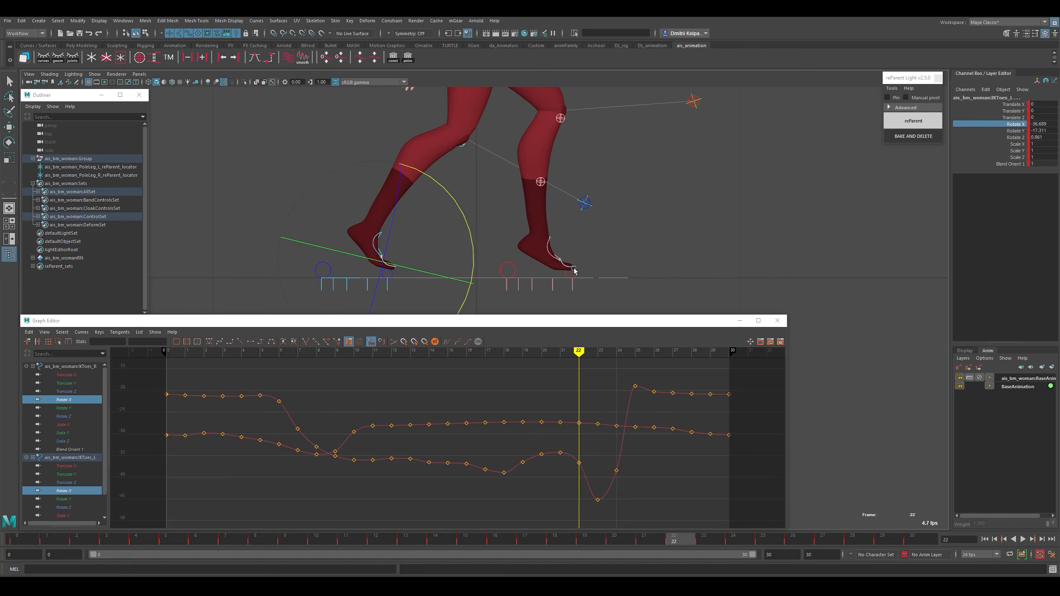
{"action": "left_click_drag", "start_coordinate": [756, 371], "coordinate": [120, 525]}
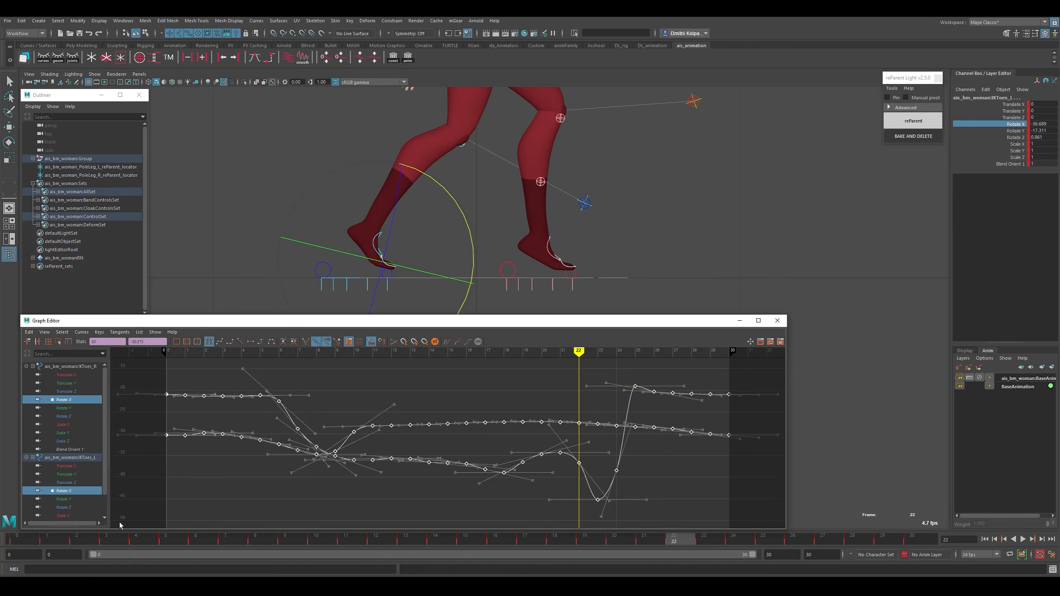
{"action": "left_click", "coordinate": [160, 339]}
{"action": "key", "text": "Return"}
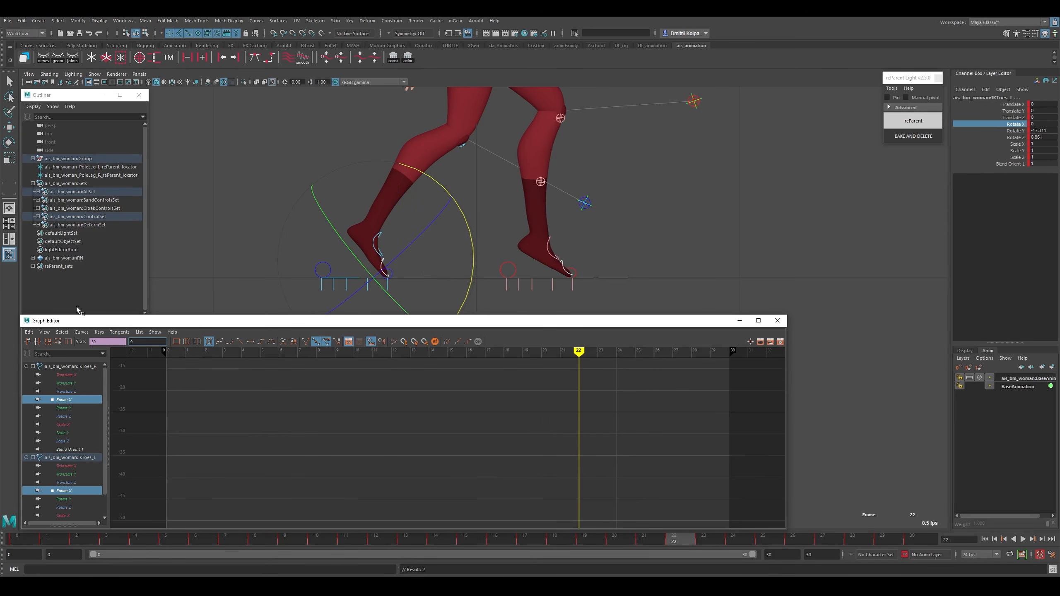
Examine the Rotate X curve of the RollToesEnd_R control while scrubbing the walk back to frame 0.
{"action": "left_click", "coordinate": [574, 270]}
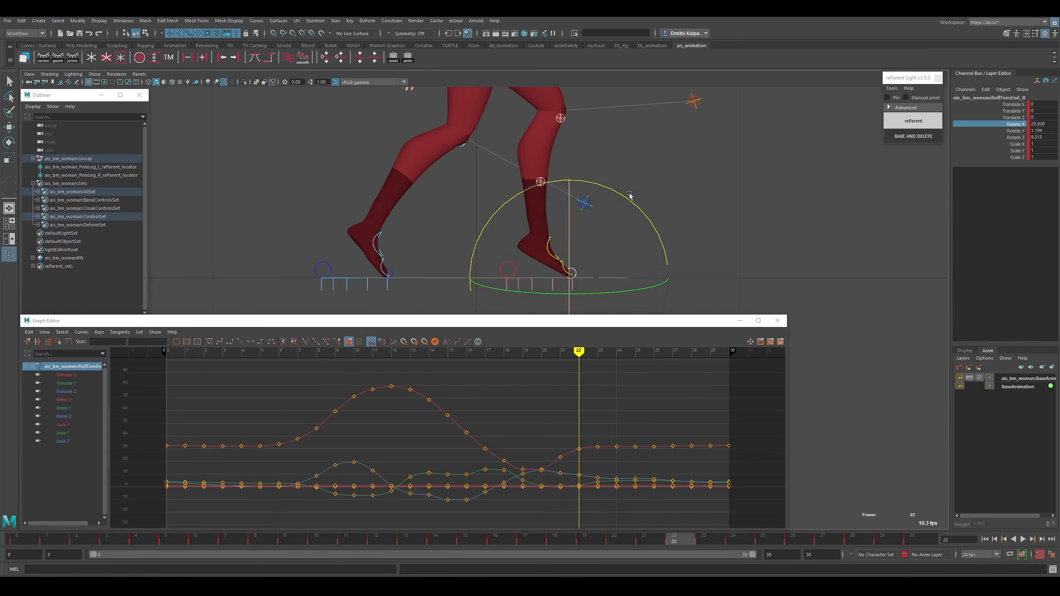
{"action": "left_click", "coordinate": [98, 399]}
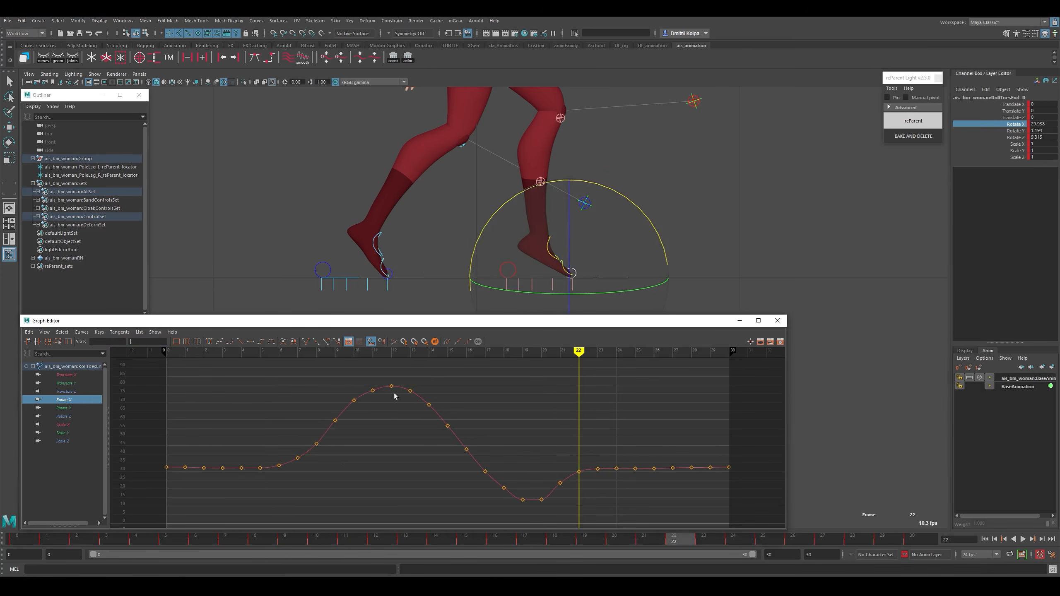
{"action": "key", "text": "k"}
{"action": "mouse_move", "coordinate": [200, 413]}
{"action": "left_mouse_down"}
{"action": "mouse_move", "coordinate": [246, 412]}
{"action": "mouse_move", "coordinate": [205, 419]}
{"action": "left_mouse_up"}
{"action": "key", "text": "q"}
{"action": "scroll", "coordinate": [483, 121], "scroll_direction": "down", "scroll_amount": 3}
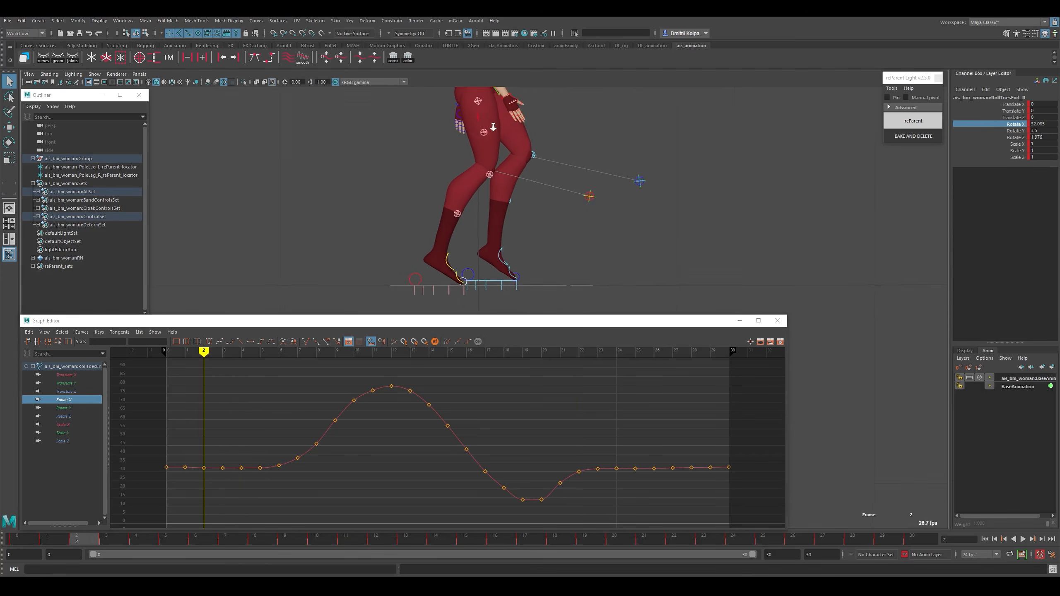
{"action": "middle_click_drag", "start_coordinate": [474, 144], "coordinate": [479, 171], "text": "alt"}
{"action": "key", "text": "k"}
{"action": "left_click_drag", "start_coordinate": [204, 409], "coordinate": [170, 408]}
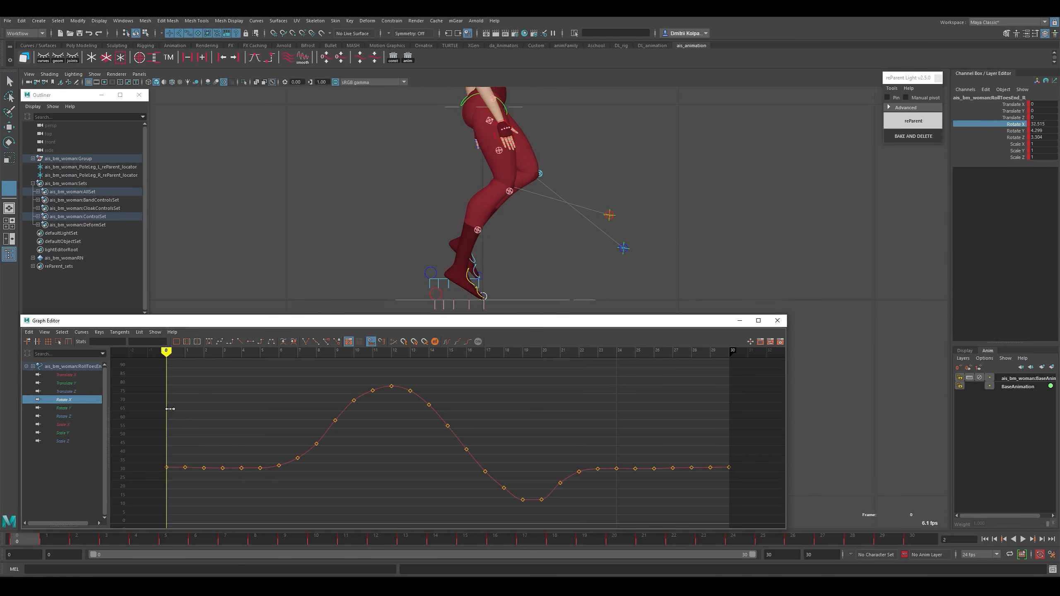
{"action": "middle_click_drag", "start_coordinate": [321, 453], "coordinate": [335, 413], "text": "alt"}
{"action": "right_click_drag", "start_coordinate": [335, 413], "coordinate": [332, 426], "text": "alt+shift"}
{"action": "key", "text": "k"}
{"action": "key", "text": "k"}
{"action": "left_click_drag", "start_coordinate": [217, 406], "coordinate": [183, 415]}
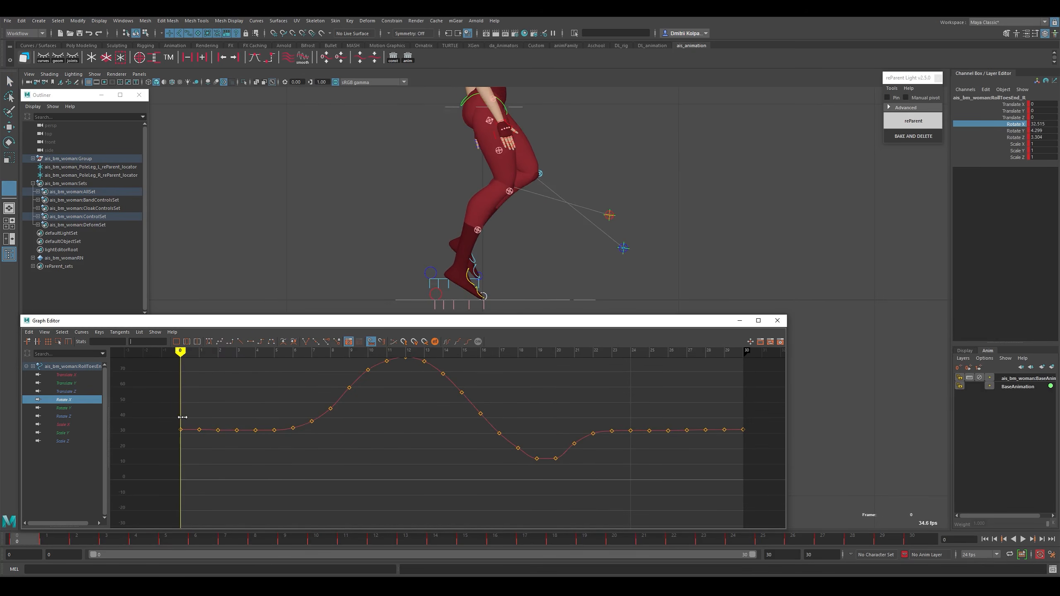
Undo the Rotate X edit on both IKToes controls and clear the selection.
{"action": "key", "text": "ctrl+z"}
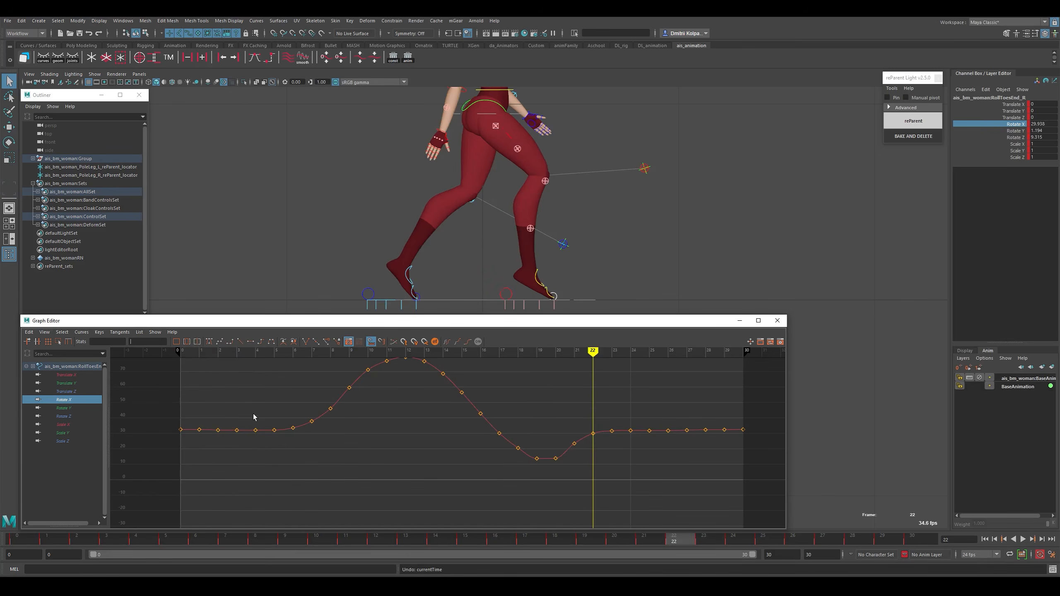
{"action": "key", "text": "ctrl+z"}
{"action": "left_click_drag", "start_coordinate": [387, 396], "coordinate": [595, 374]}
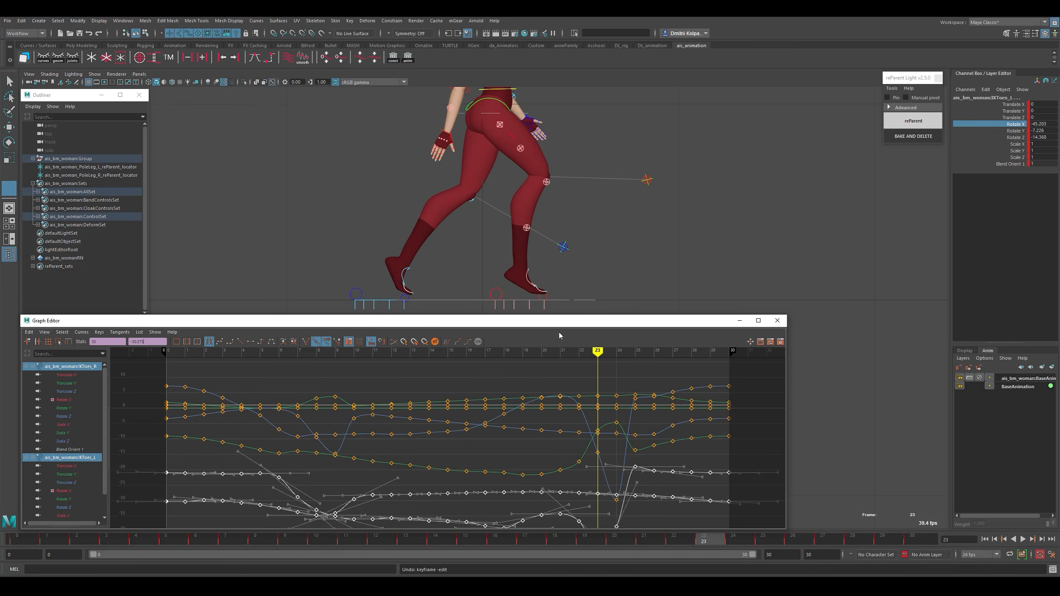
{"action": "key", "text": "q"}
{"action": "key", "text": "ctrl+z"}
{"action": "key", "text": "ctrl+z"}
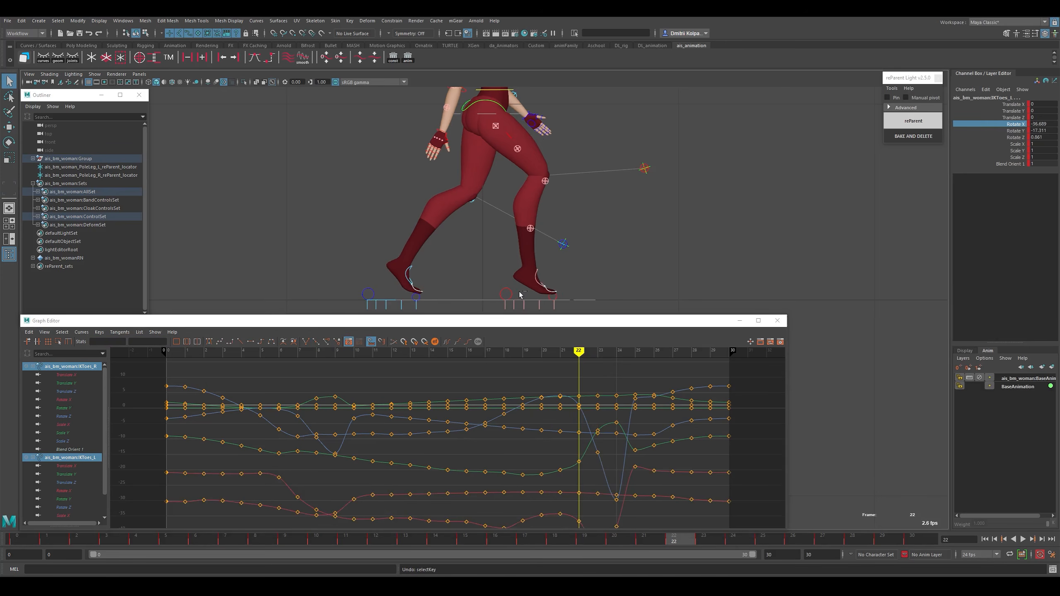
{"action": "left_click", "coordinate": [554, 298]}
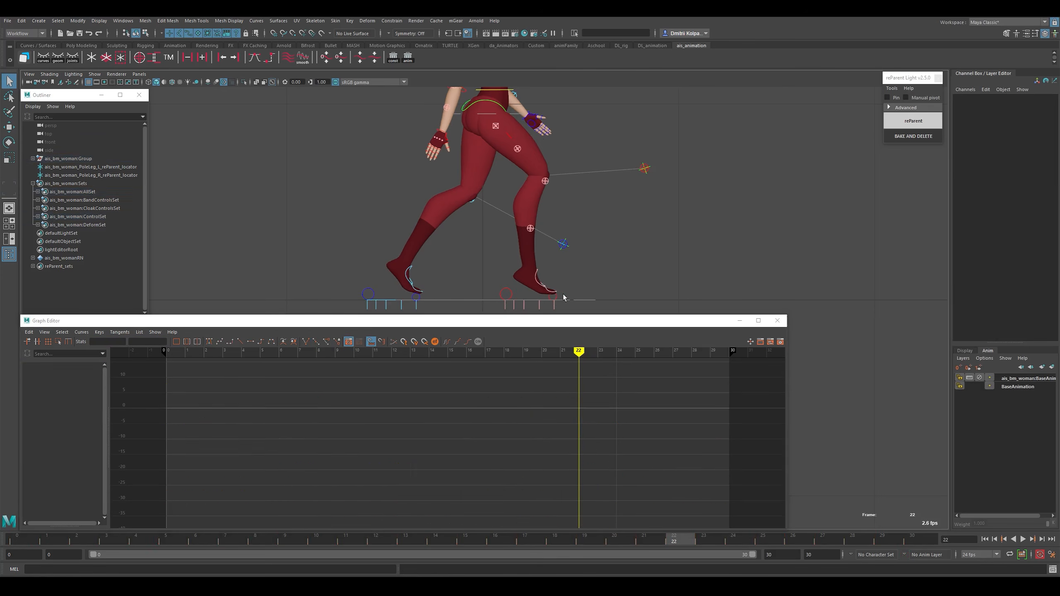
Delete the Rotate X keys of RollToesEnd_R between frames 0 and 5.
{"action": "left_click", "coordinate": [74, 400]}
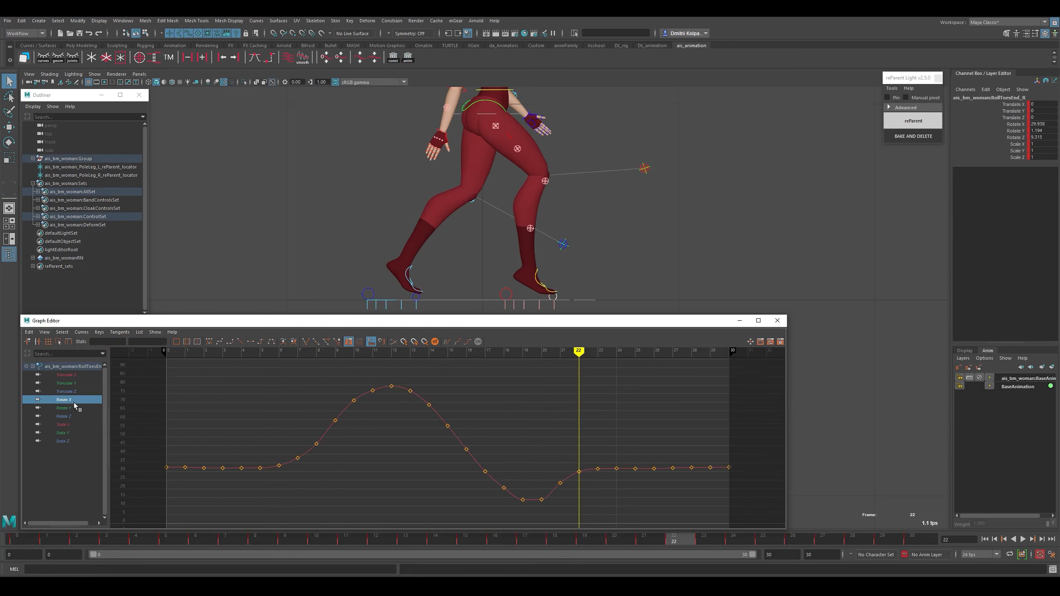
{"action": "key", "text": "f"}
{"action": "middle_click_drag", "start_coordinate": [444, 395], "coordinate": [456, 384], "text": "alt"}
{"action": "key", "text": "k"}
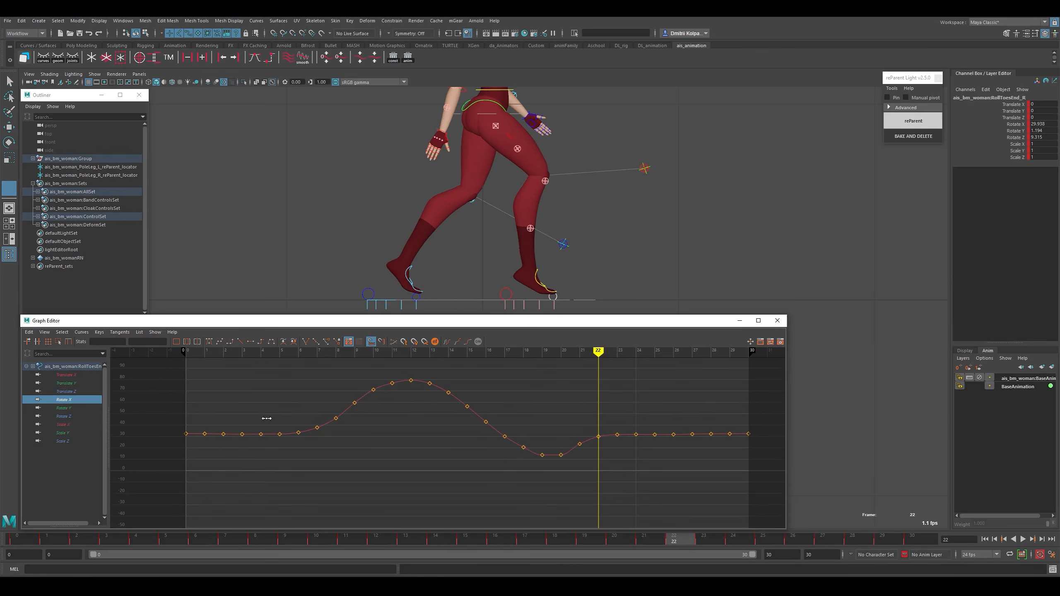
{"action": "left_click_drag", "start_coordinate": [214, 403], "coordinate": [258, 410]}
{"action": "right_click_drag", "start_coordinate": [425, 455], "coordinate": [426, 418], "text": "alt+shift"}
{"action": "middle_click_drag", "start_coordinate": [425, 418], "coordinate": [429, 443], "text": "alt"}
{"action": "left_click_drag", "start_coordinate": [206, 391], "coordinate": [274, 434]}
{"action": "key", "text": "Delete"}
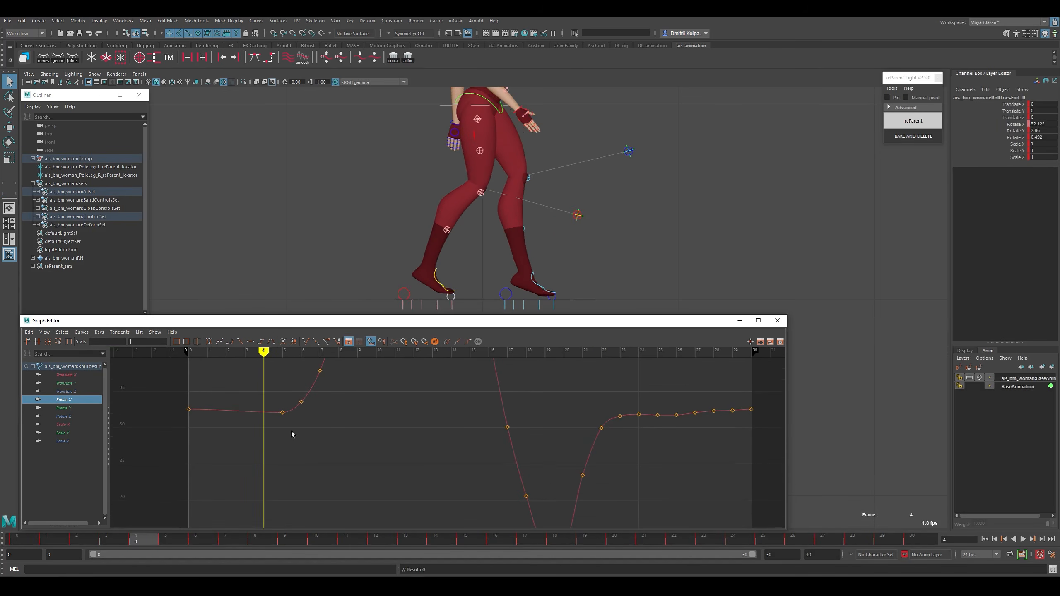
Raise the frame 5 Rotate X key of RollToesEnd_R to about 32.5, level with the frame 0 key.
{"action": "left_click_drag", "start_coordinate": [273, 397], "coordinate": [290, 435]}
{"action": "middle_click_drag", "start_coordinate": [297, 410], "coordinate": [298, 407], "text": "shift"}
{"action": "key", "text": "k"}
{"action": "left_click_drag", "start_coordinate": [197, 396], "coordinate": [283, 418]}
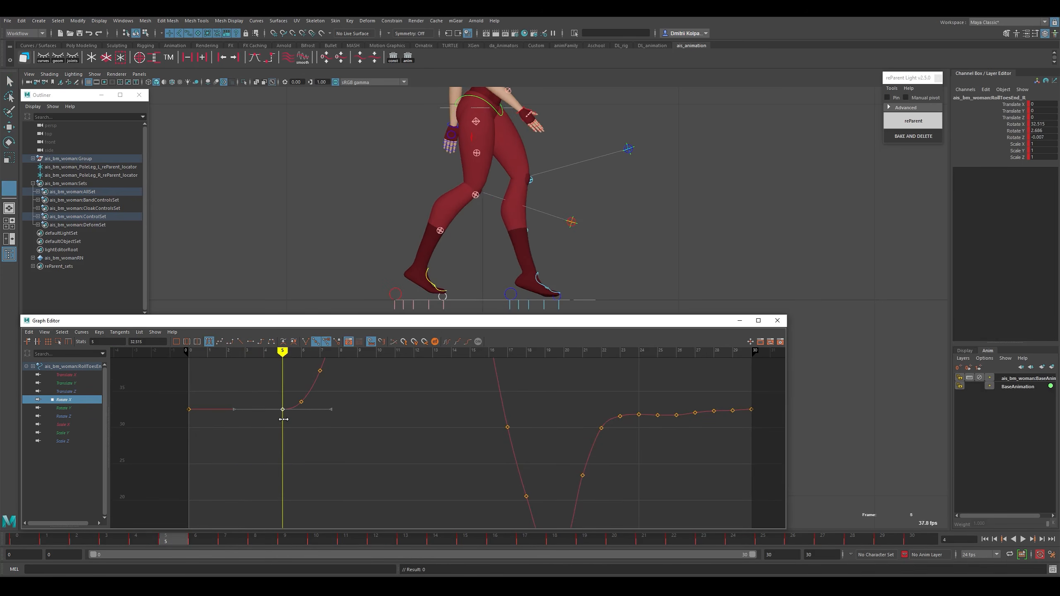
Set all Rotate X keys of the IKToes_R and IKToes_L controls to 0.
{"action": "left_click", "coordinate": [444, 291]}
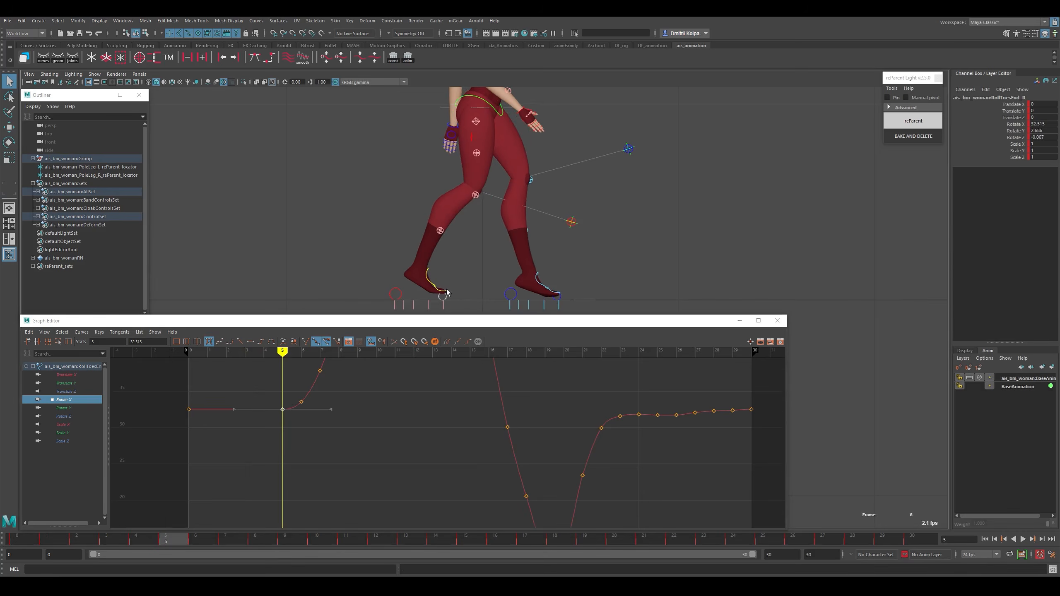
{"action": "left_click", "coordinate": [556, 294], "text": "shift"}
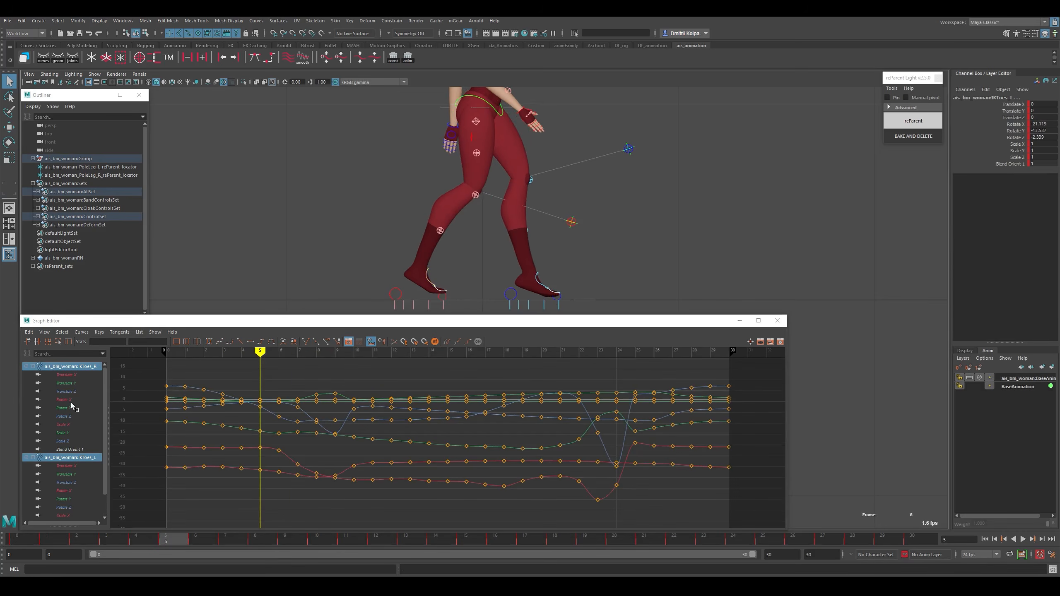
{"action": "left_click", "coordinate": [1016, 124]}
{"action": "left_click_drag", "start_coordinate": [747, 366], "coordinate": [104, 558]}
{"action": "left_click_drag", "start_coordinate": [165, 341], "coordinate": [99, 355]}
{"action": "type", "text": "0"}
{"action": "key", "text": "Return"}
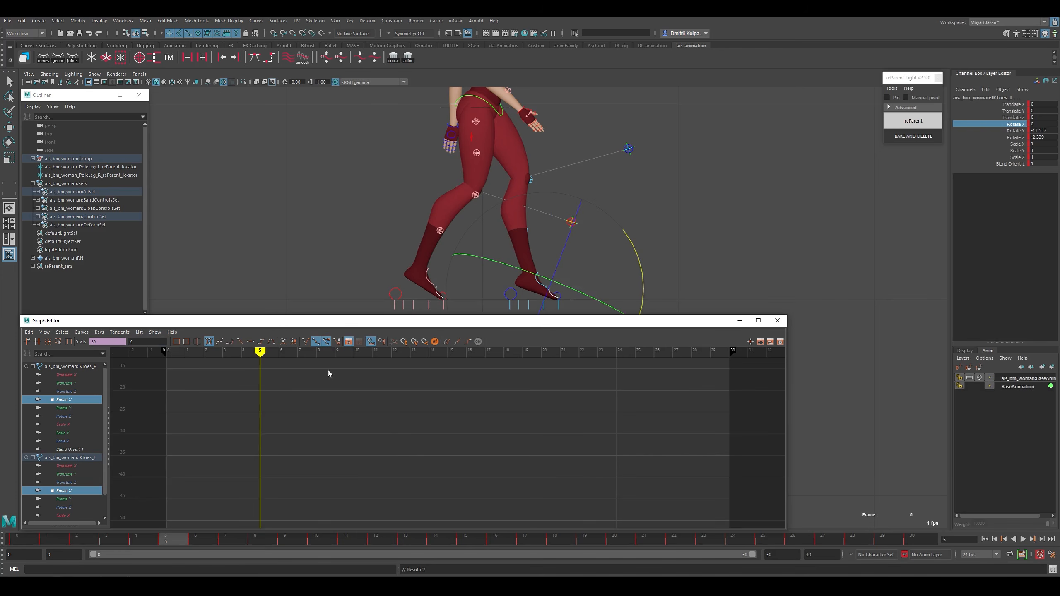
Examine the IKToes_R control and its curves while scrubbing the walk between frames 0 and 5.
{"action": "key", "text": "k"}
{"action": "left_click_drag", "start_coordinate": [189, 393], "coordinate": [165, 386]}
{"action": "left_click", "coordinate": [428, 279]}
{"action": "key", "text": "q"}
{"action": "left_click", "coordinate": [509, 267]}
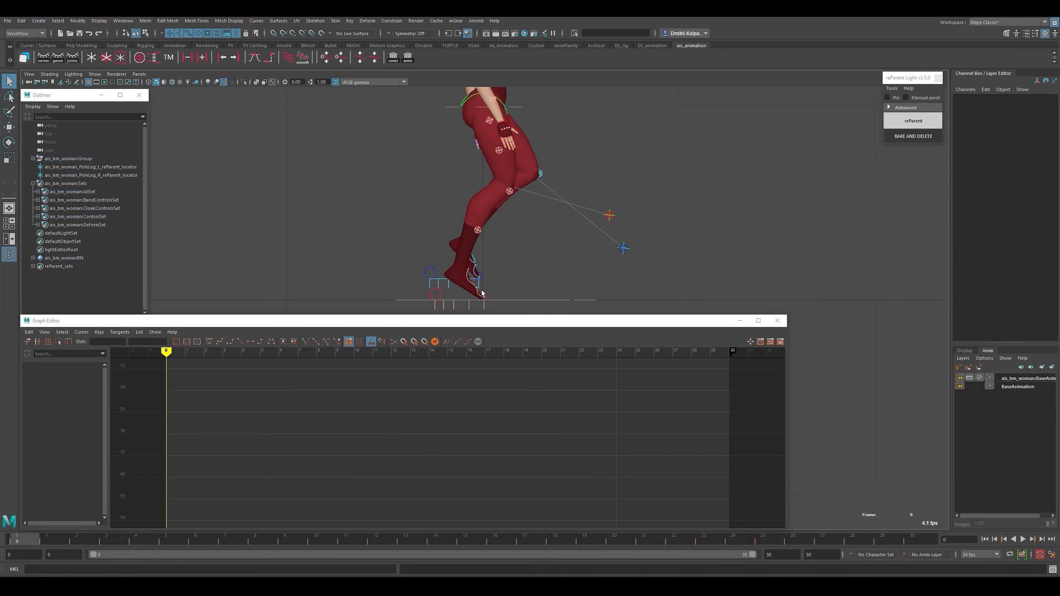
{"action": "left_click", "coordinate": [481, 294]}
{"action": "left_click", "coordinate": [479, 296]}
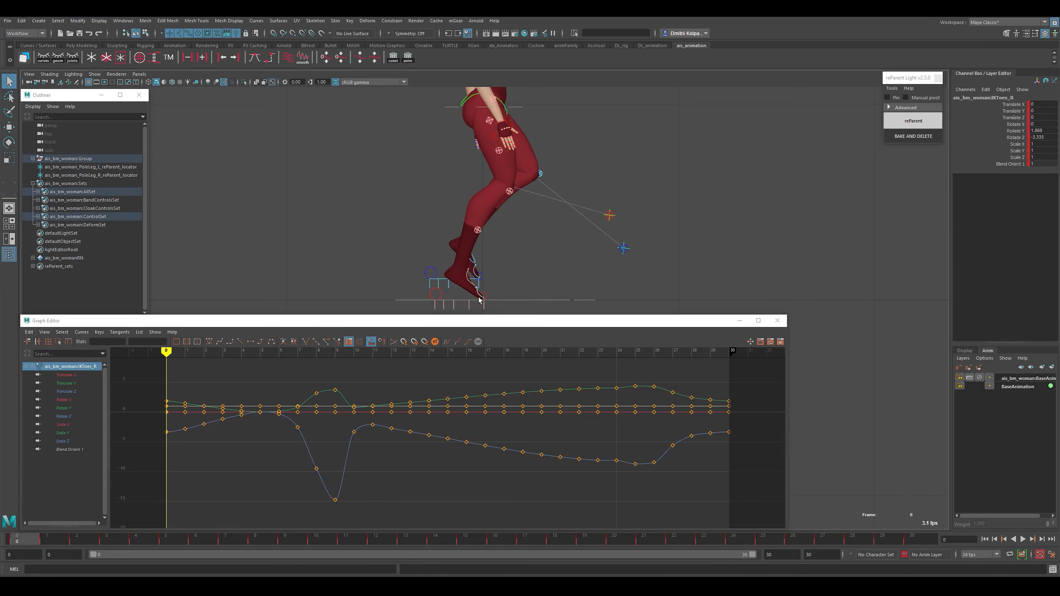
{"action": "key", "text": "k"}
{"action": "left_click_drag", "start_coordinate": [182, 384], "coordinate": [162, 398]}
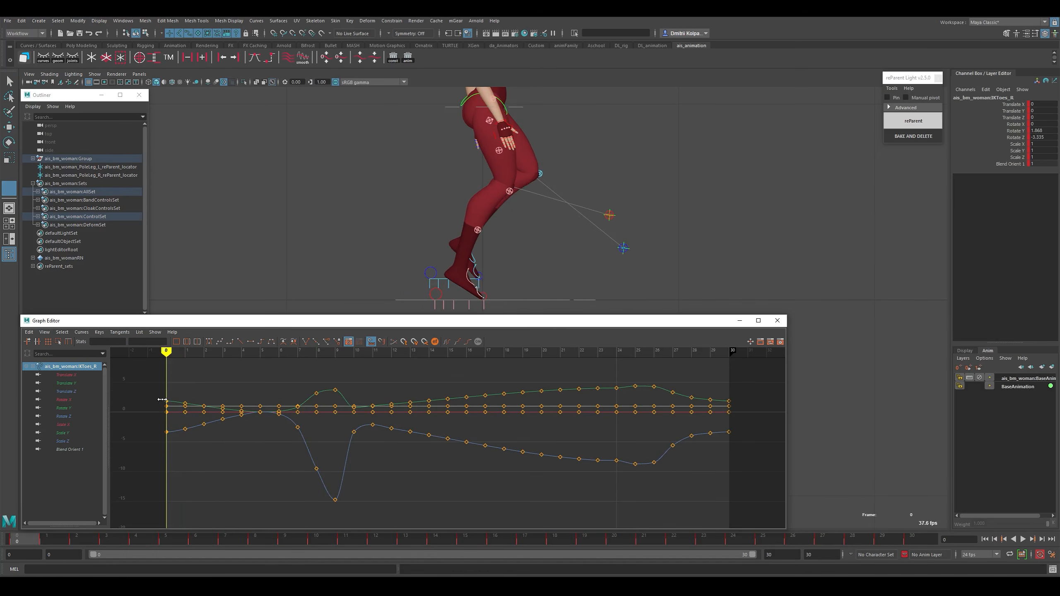
{"action": "right_click_drag", "start_coordinate": [706, 227], "coordinate": [521, 223], "text": "alt"}
{"action": "middle_click_drag", "start_coordinate": [517, 221], "coordinate": [511, 230], "text": "alt"}
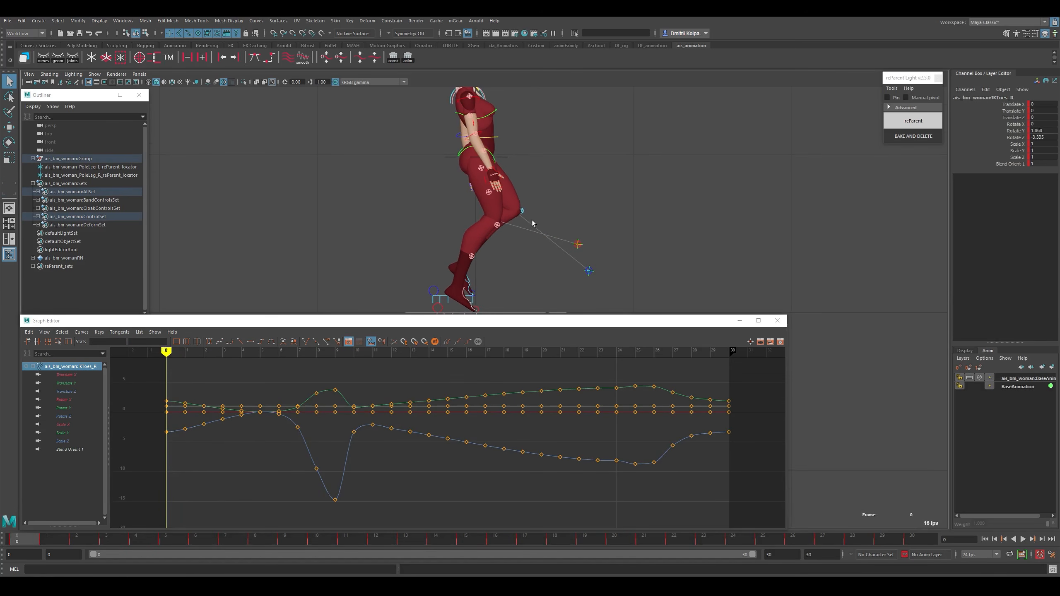
{"action": "key", "text": "k"}
{"action": "left_click_drag", "start_coordinate": [185, 406], "coordinate": [259, 417]}
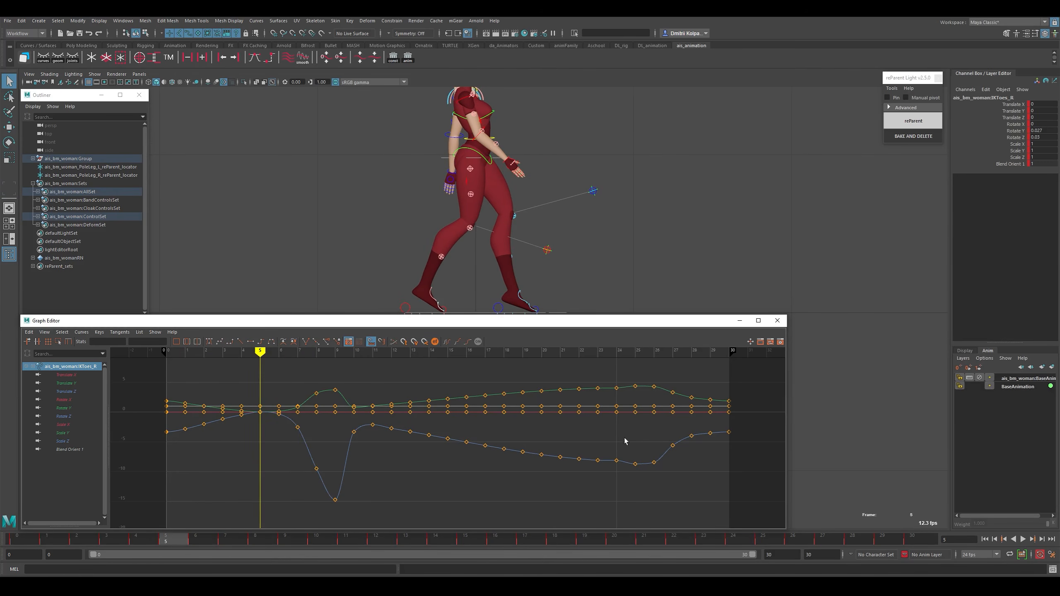
Clear the selection, then bake and delete the reParent locators of both leg pole controls.
{"action": "left_click", "coordinate": [653, 207]}
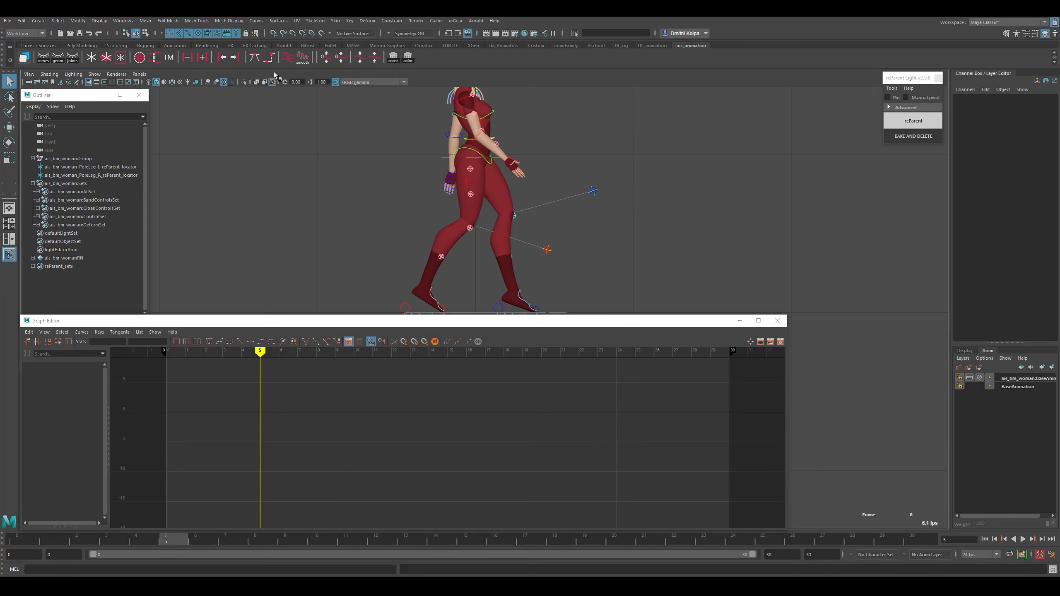
{"action": "left_click", "coordinate": [923, 137]}
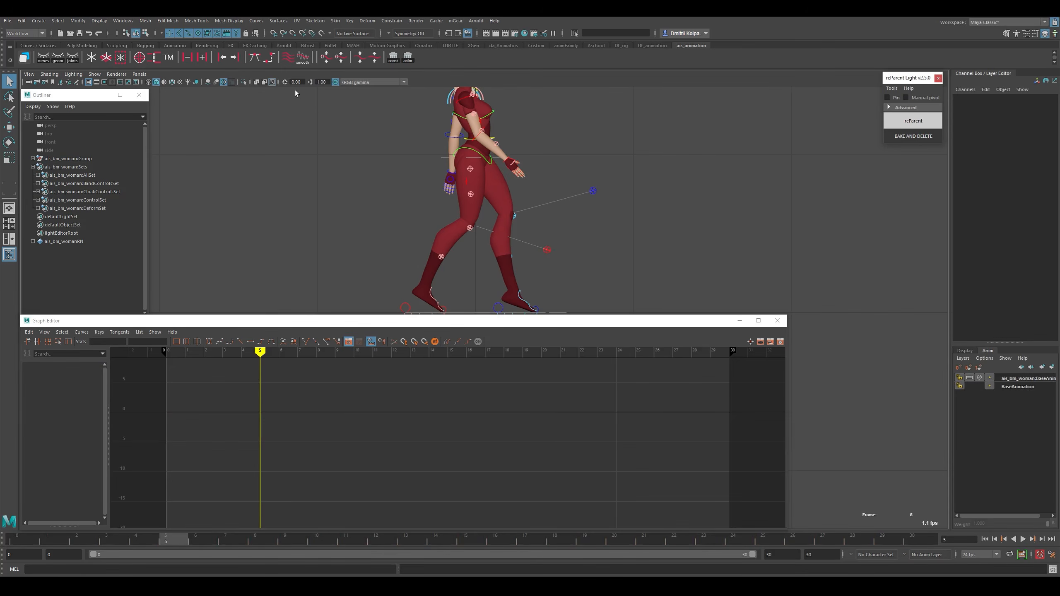
{"action": "left_click", "coordinate": [291, 164]}
Load all of the character's animation curves into the Graph Editor and turn on the Infinity display.
{"action": "left_click", "coordinate": [289, 57]}
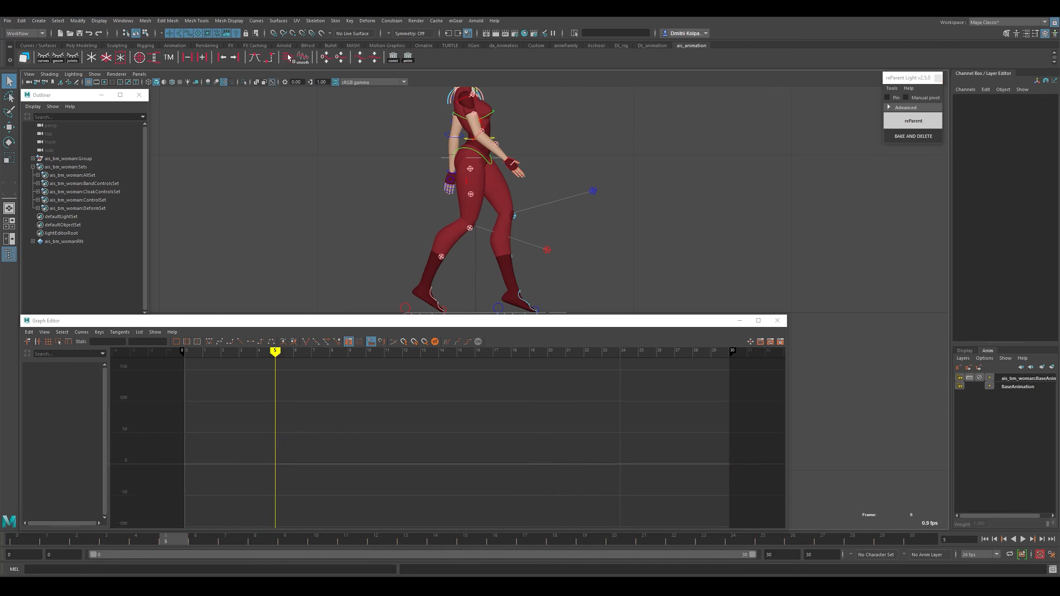
{"action": "left_click", "coordinate": [413, 341]}
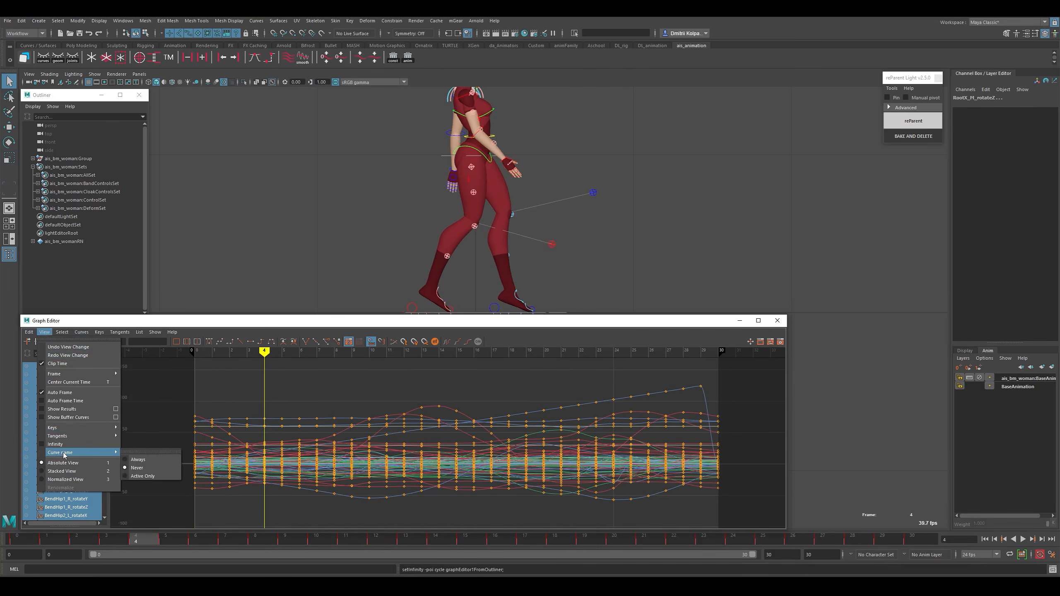
{"action": "left_click", "coordinate": [62, 444]}
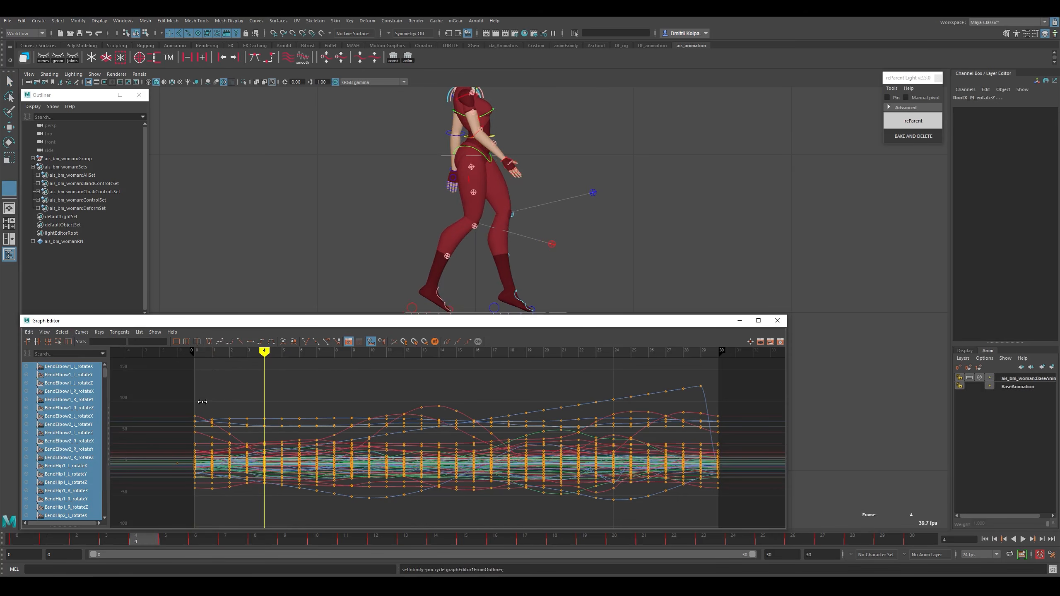
{"action": "left_click_drag", "start_coordinate": [202, 402], "coordinate": [197, 402]}
{"action": "right_click_drag", "start_coordinate": [264, 407], "coordinate": [257, 377], "text": "alt+shift"}
Select all keys and set both pre-infinity and post-infinity of the curves to Cycle.
{"action": "left_click_drag", "start_coordinate": [249, 359], "coordinate": [550, 509]}
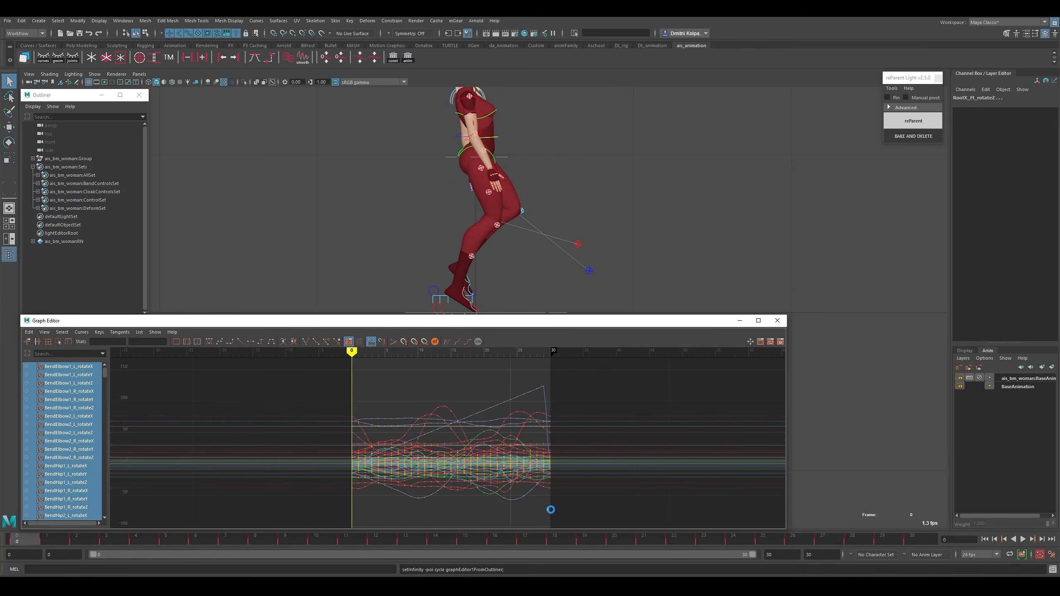
{"action": "left_click", "coordinate": [79, 334]}
{"action": "left_click", "coordinate": [188, 347]}
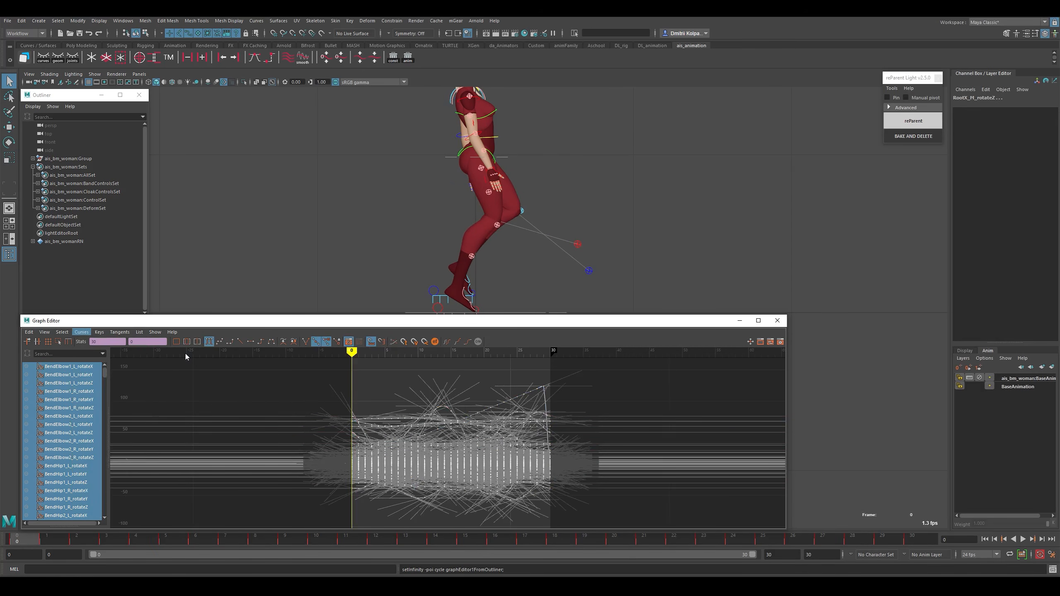
{"action": "left_click", "coordinate": [82, 332]}
{"action": "mouse_move", "coordinate": [101, 356]}
{"action": "left_click", "coordinate": [192, 356]}
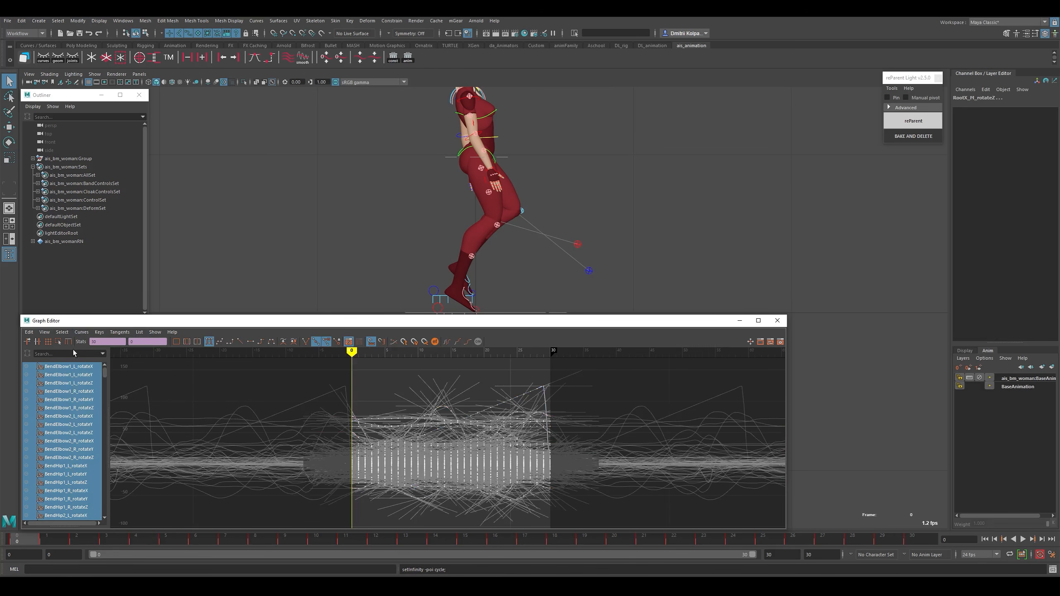
{"action": "left_click", "coordinate": [45, 333]}
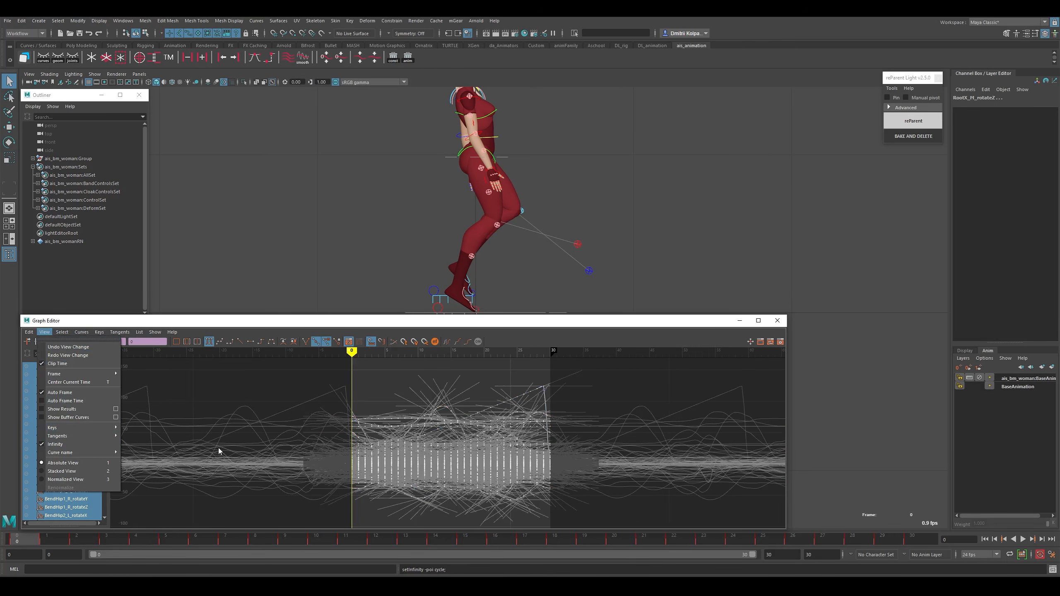
{"action": "left_click", "coordinate": [382, 383]}
Select all keys and shift the whole walk animation about 10 frames later in time.
{"action": "left_click_drag", "start_coordinate": [298, 370], "coordinate": [658, 560]}
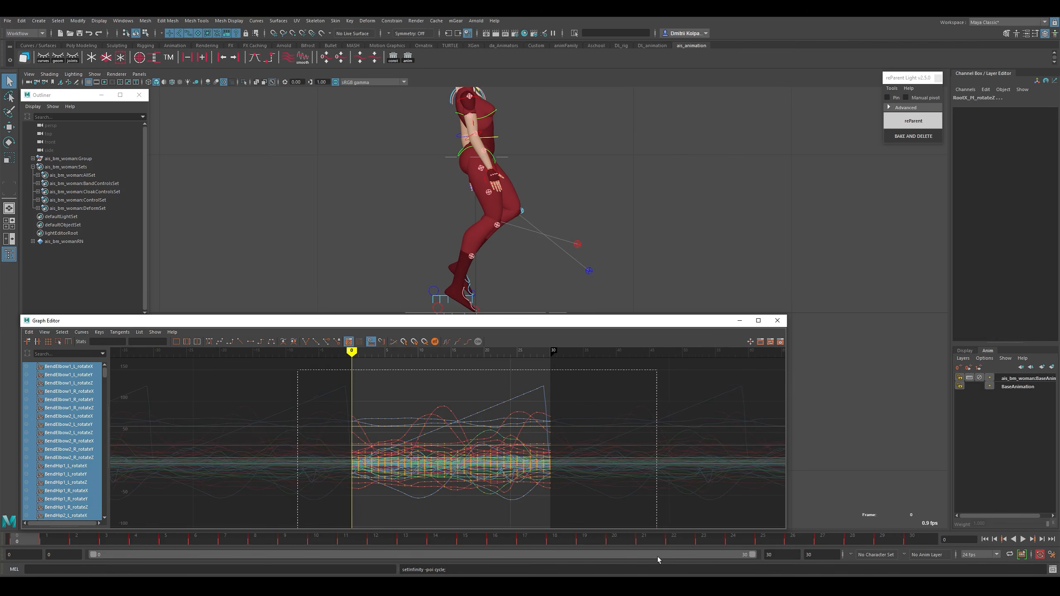
{"action": "mouse_move", "coordinate": [402, 411]}
{"action": "middle_mouse_down", "text": "shift"}
{"action": "mouse_move", "coordinate": [460, 418]}
{"action": "mouse_move", "coordinate": [414, 435]}
{"action": "mouse_move", "coordinate": [432, 431]}
{"action": "mouse_move", "coordinate": [395, 401]}
{"action": "middle_mouse_up", "text": "shift"}
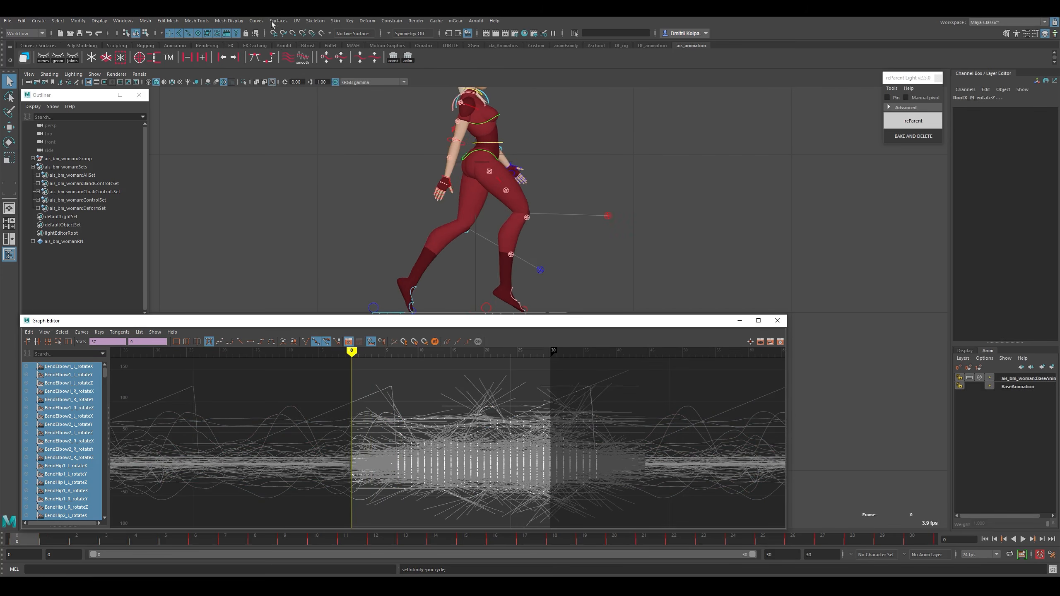
{"action": "left_click", "coordinate": [232, 59]}
{"action": "left_click", "coordinate": [234, 60]}
{"action": "left_click", "coordinate": [234, 61]}
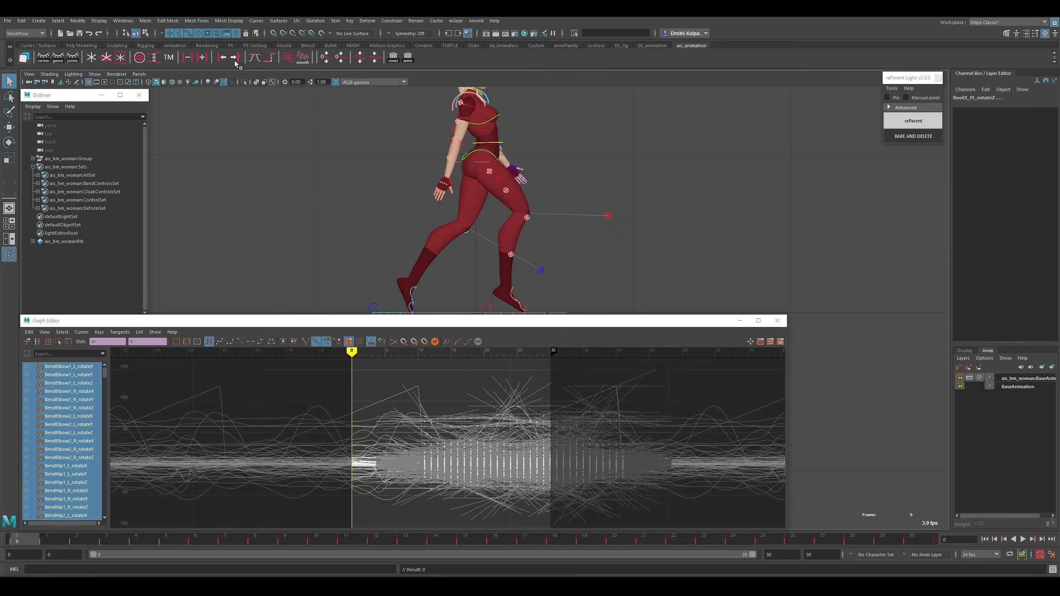
{"action": "left_click", "coordinate": [236, 63]}
{"action": "left_click", "coordinate": [232, 62]}
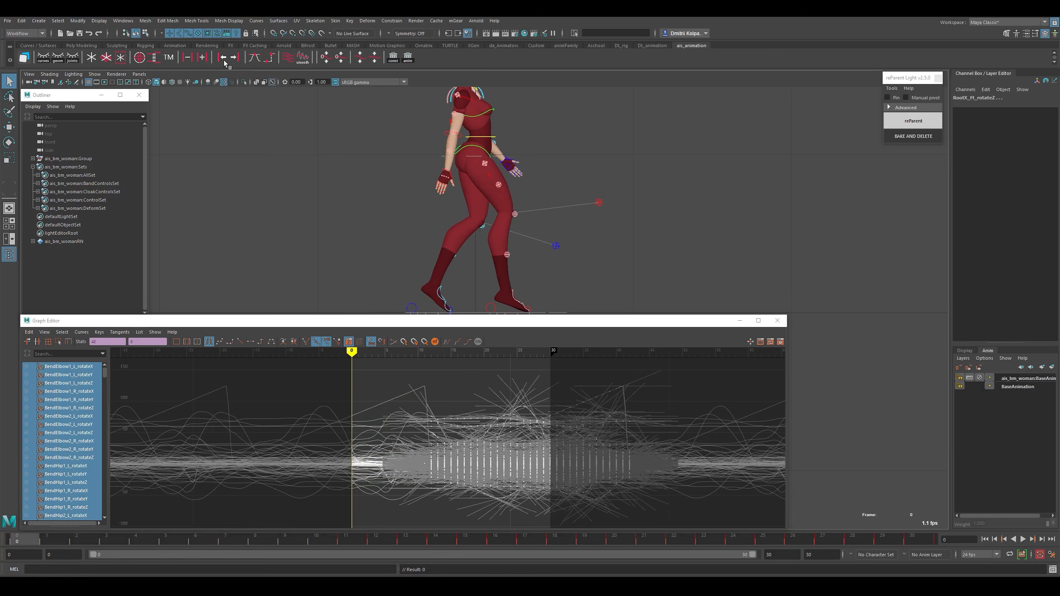
{"action": "left_click", "coordinate": [224, 60]}
{"action": "left_click", "coordinate": [223, 59]}
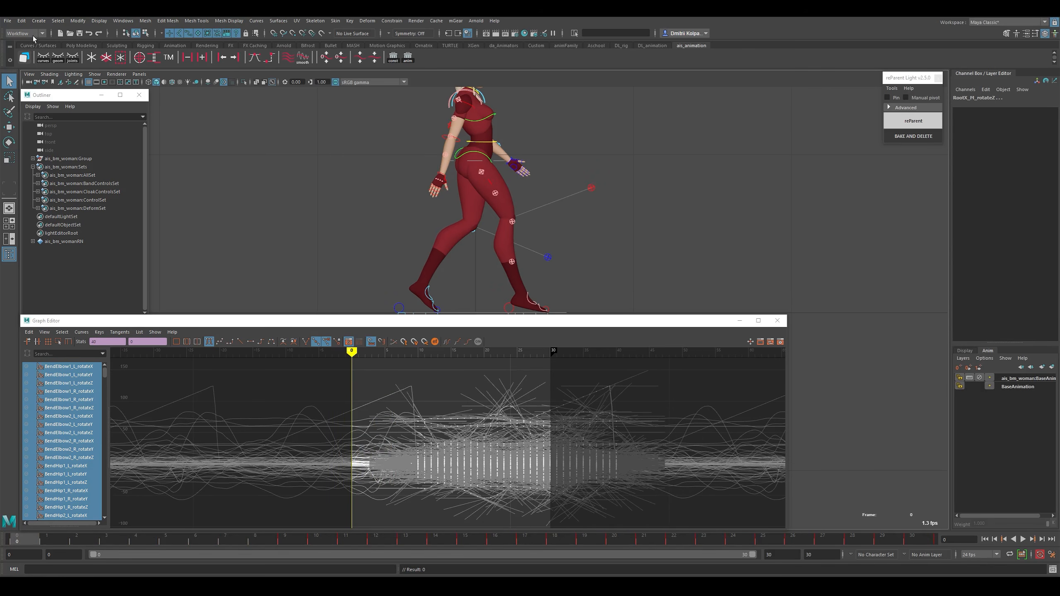
Bake the offset cycle with Bake Simulation and scrub to frame 1.
{"action": "left_click", "coordinate": [21, 20]}
{"action": "mouse_move", "coordinate": [62, 96]}
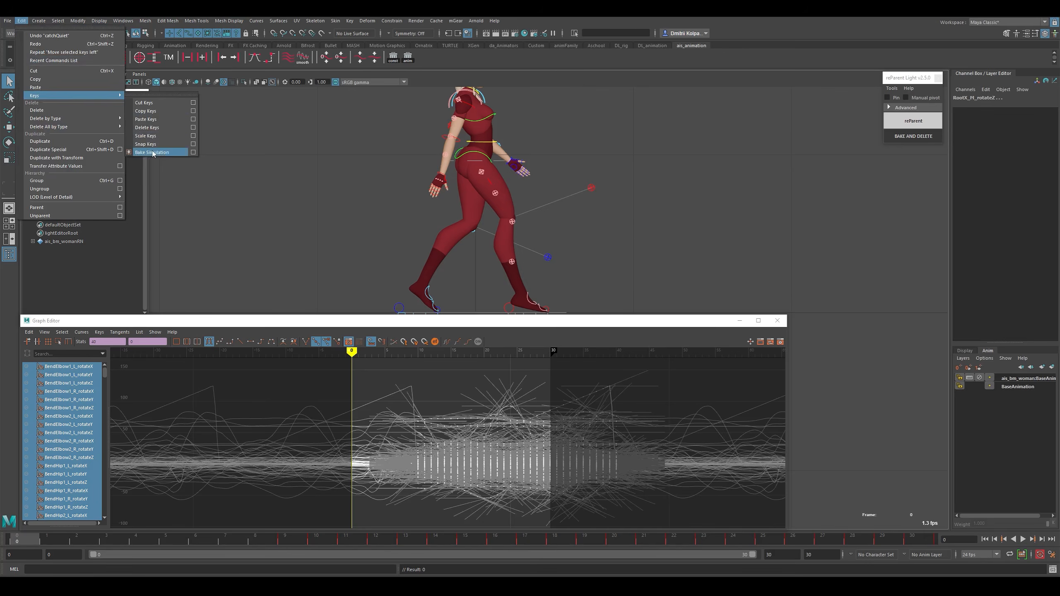
{"action": "left_click", "coordinate": [152, 152]}
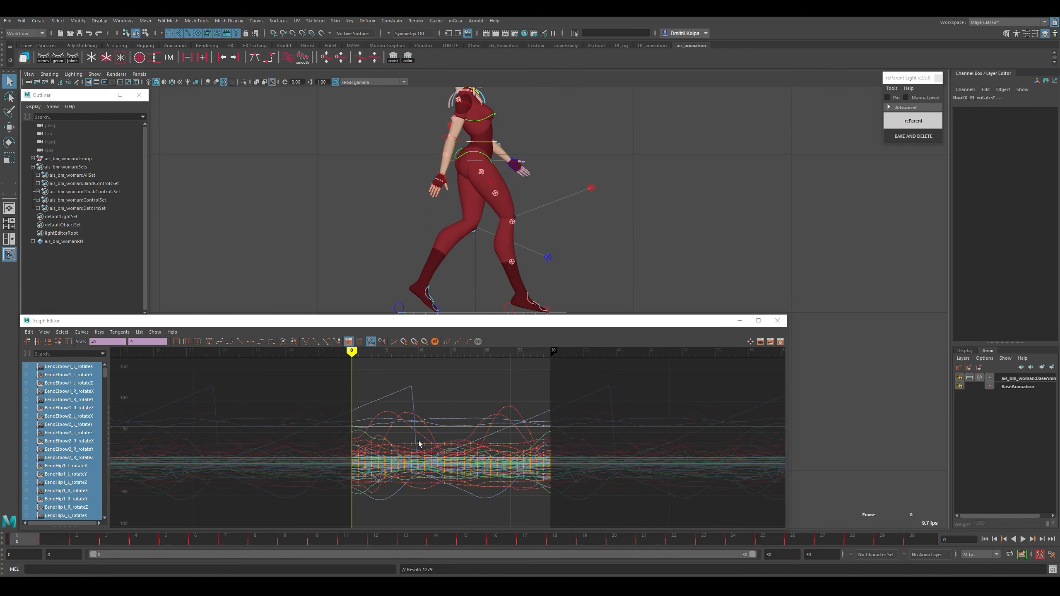
{"action": "key", "text": "k"}
{"action": "mouse_move", "coordinate": [359, 428]}
{"action": "left_mouse_down"}
{"action": "mouse_move", "coordinate": [473, 420]}
{"action": "mouse_move", "coordinate": [351, 429]}
{"action": "mouse_move", "coordinate": [359, 426]}
{"action": "left_mouse_up"}
Select the RollToesEnd_R control at the right foot and isolate its Rotate X curve.
{"action": "right_click_drag", "start_coordinate": [593, 267], "coordinate": [665, 354], "text": "alt"}
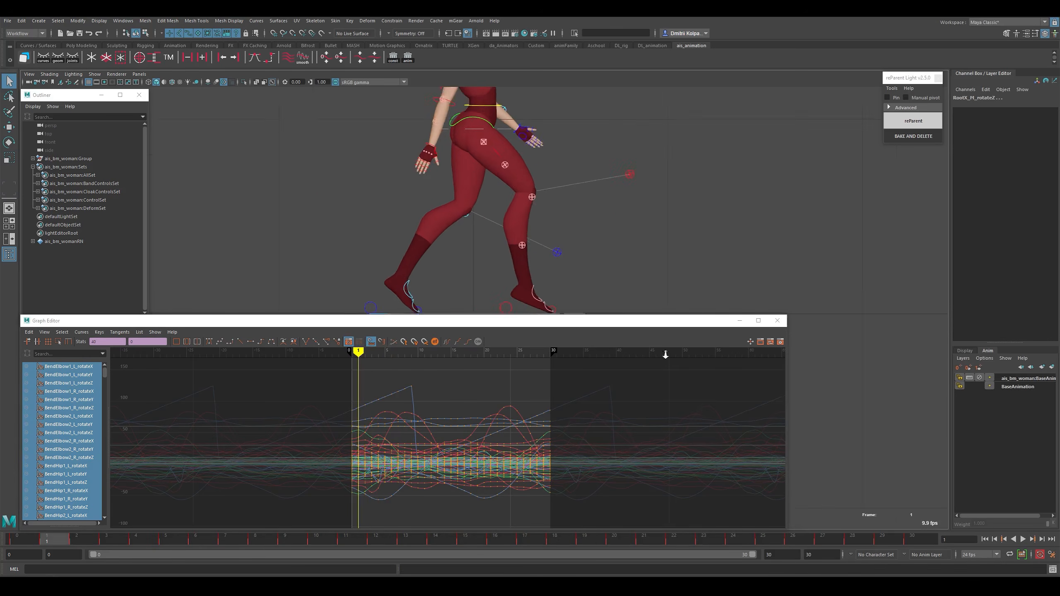
{"action": "middle_click_drag", "start_coordinate": [599, 293], "coordinate": [556, 203], "text": "alt"}
{"action": "right_click_drag", "start_coordinate": [505, 209], "coordinate": [522, 217], "text": "alt"}
{"action": "middle_click_drag", "start_coordinate": [522, 217], "coordinate": [529, 258], "text": "alt"}
{"action": "left_click", "coordinate": [537, 249]}
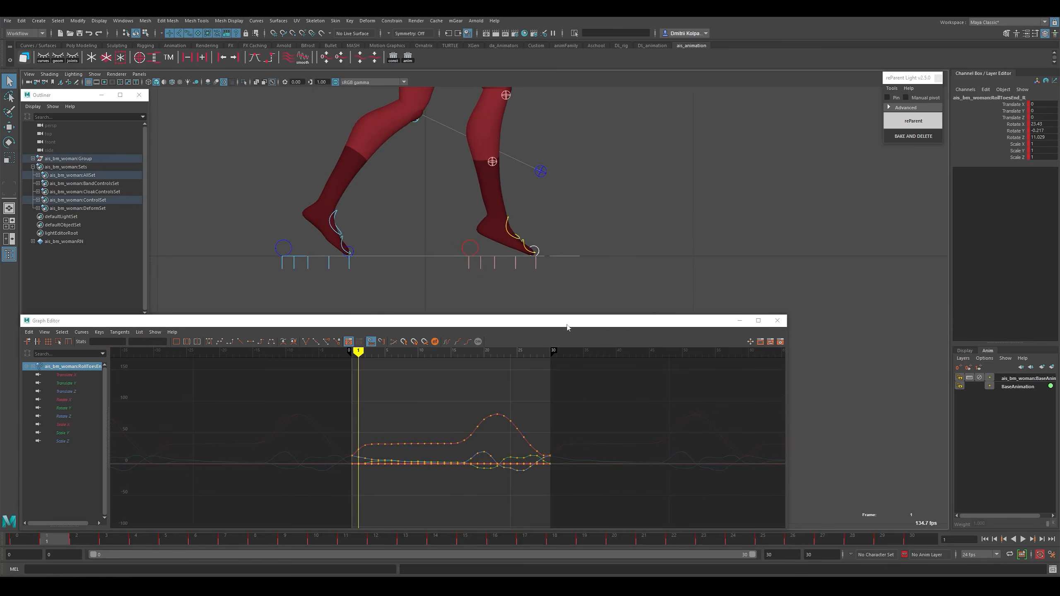
{"action": "left_click", "coordinate": [73, 399]}
{"action": "key", "text": "f"}
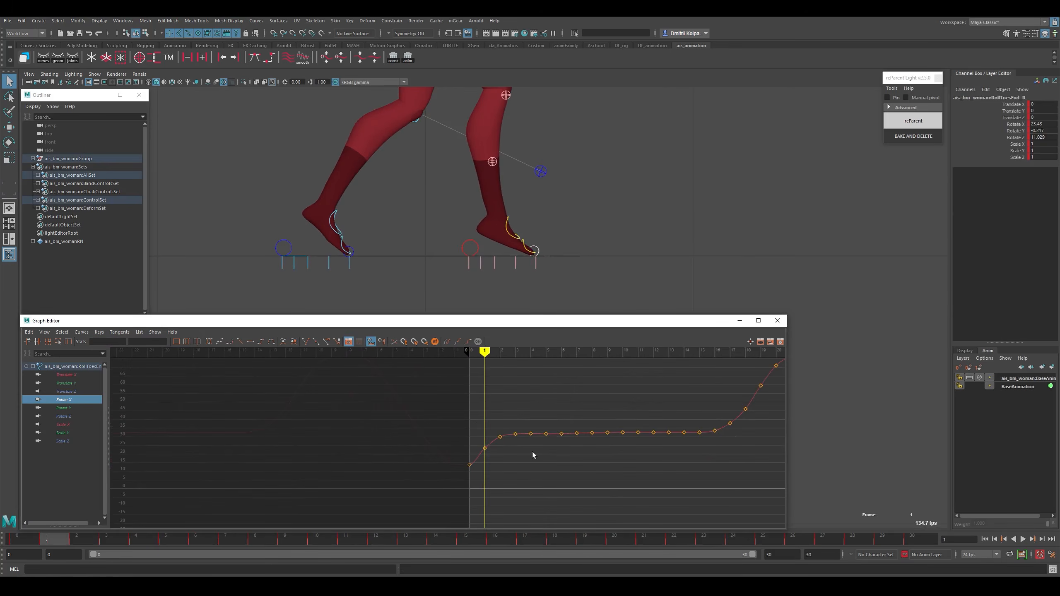
Try lowering the Rotate X key of RollToesEnd_R at frame 2, then undo the change.
{"action": "key", "text": "k"}
{"action": "left_click_drag", "start_coordinate": [491, 428], "coordinate": [503, 428]}
{"action": "left_click", "coordinate": [507, 437]}
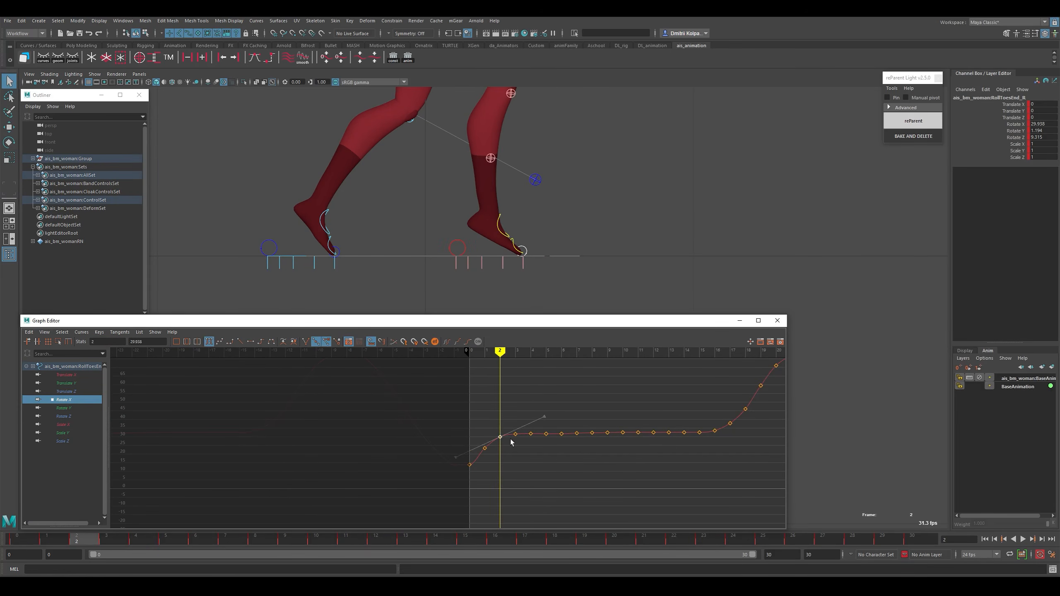
{"action": "middle_click_drag", "start_coordinate": [509, 438], "coordinate": [511, 493], "text": "shift"}
{"action": "key", "text": "ctrl+z"}
Scale the RollToesEnd_R Rotate X keys from frames 0 to 16 vertically so the flat section sits near 0.
{"action": "key", "text": "a"}
{"action": "key", "text": "k"}
{"action": "left_click_drag", "start_coordinate": [461, 426], "coordinate": [311, 497]}
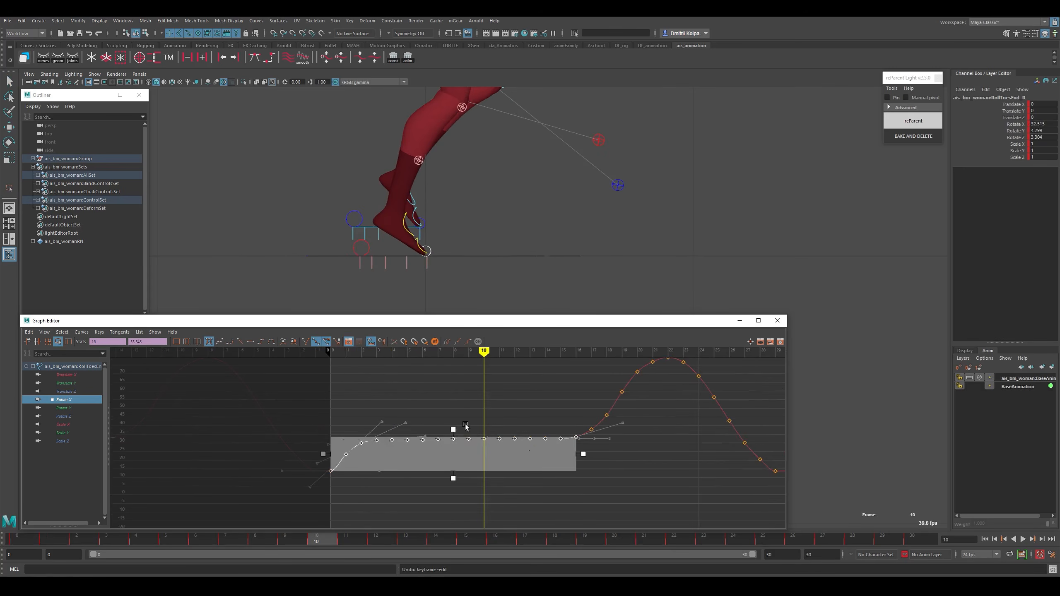
{"action": "middle_click_drag", "start_coordinate": [455, 435], "coordinate": [454, 486], "text": "shift"}
{"action": "left_click_drag", "start_coordinate": [393, 461], "coordinate": [518, 475]}
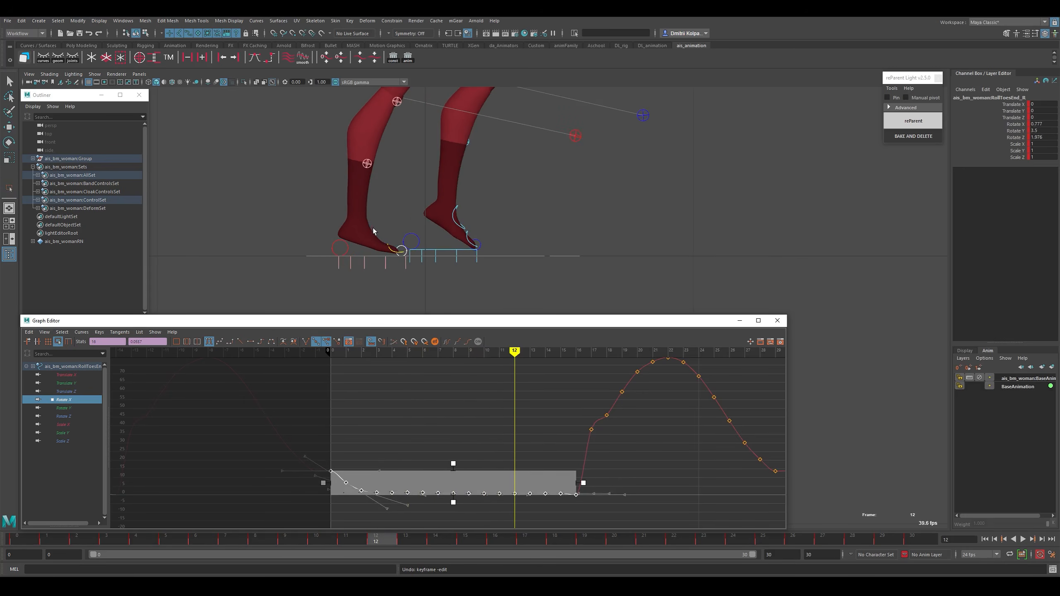
Try rotating the RollToes_R control at frame 16, then undo the rotation.
{"action": "left_click_drag", "start_coordinate": [466, 409], "coordinate": [435, 375]}
{"action": "left_click", "coordinate": [422, 229]}
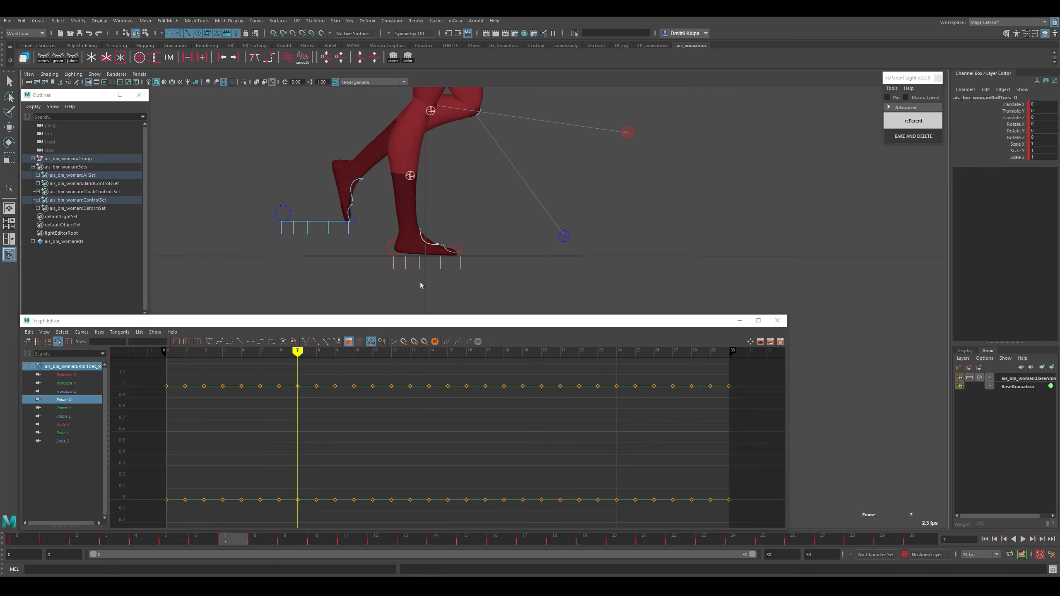
{"action": "left_click_drag", "start_coordinate": [332, 391], "coordinate": [431, 321]}
{"action": "key", "text": "e"}
{"action": "left_click_drag", "start_coordinate": [329, 152], "coordinate": [397, 165]}
{"action": "key", "text": "ctrl+z"}
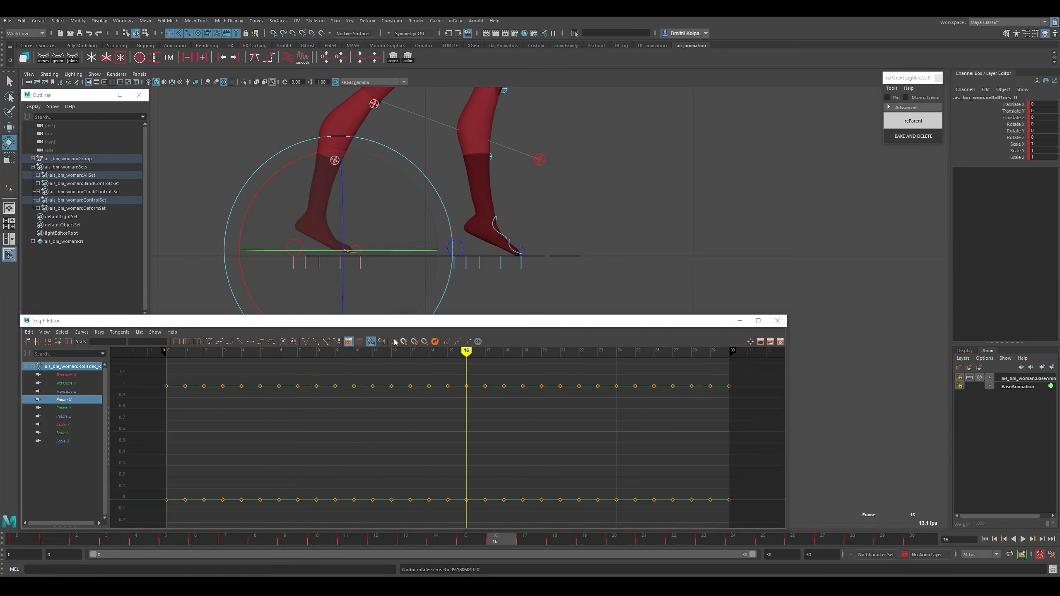
Isolate the RollToesEnd_R Rotate X curve and set its keys from frames 3 to 16 to 0.
{"action": "key", "text": "w"}
{"action": "left_click_drag", "start_coordinate": [353, 274], "coordinate": [370, 262]}
{"action": "left_click", "coordinate": [64, 400]}
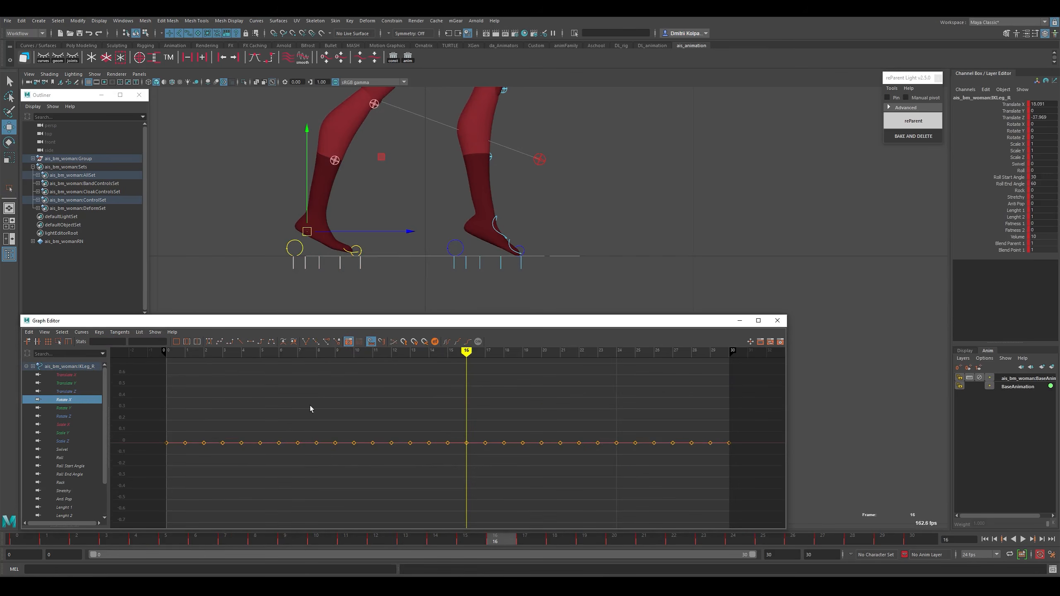
{"action": "left_click", "coordinate": [362, 249]}
{"action": "left_click", "coordinate": [63, 400]}
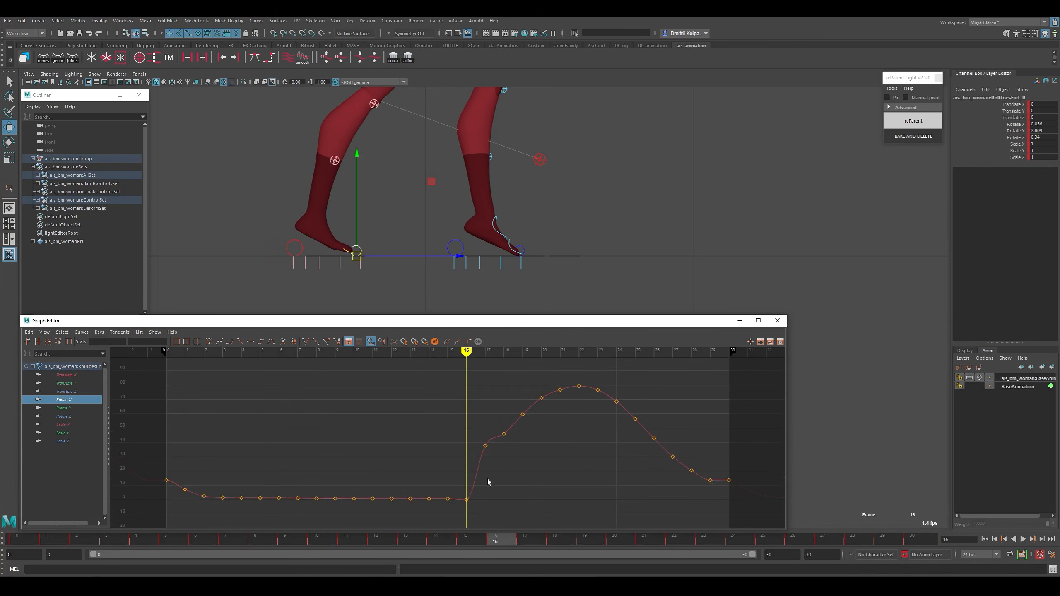
{"action": "left_click_drag", "start_coordinate": [489, 482], "coordinate": [194, 527]}
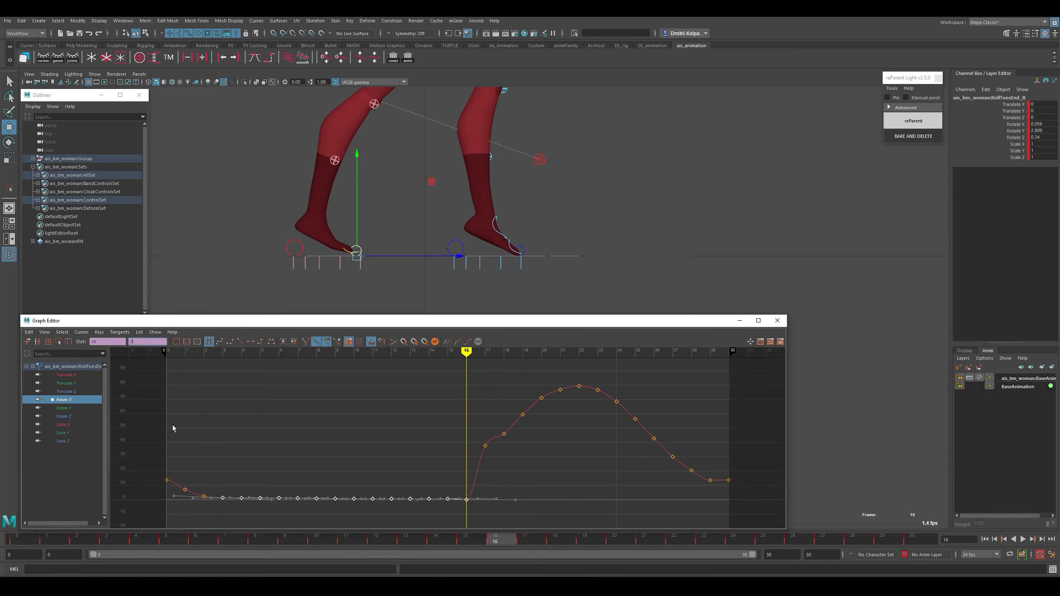
{"action": "key", "text": "Return"}
Scale the RollToesEnd_R Rotate X keys from frames 17 to 22 vertically so the curve rises smoothly from near 0 to its peak.
{"action": "left_click_drag", "start_coordinate": [577, 381], "coordinate": [486, 450]}
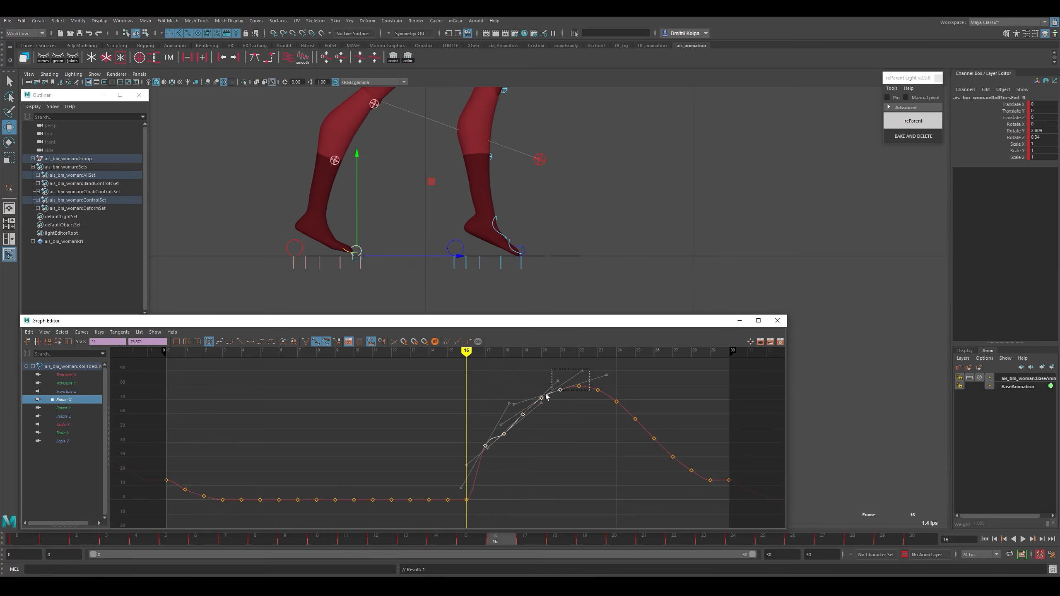
{"action": "left_click_drag", "start_coordinate": [546, 393], "coordinate": [545, 395], "text": "shift"}
{"action": "key", "text": "y"}
{"action": "left_click_drag", "start_coordinate": [533, 453], "coordinate": [533, 500]}
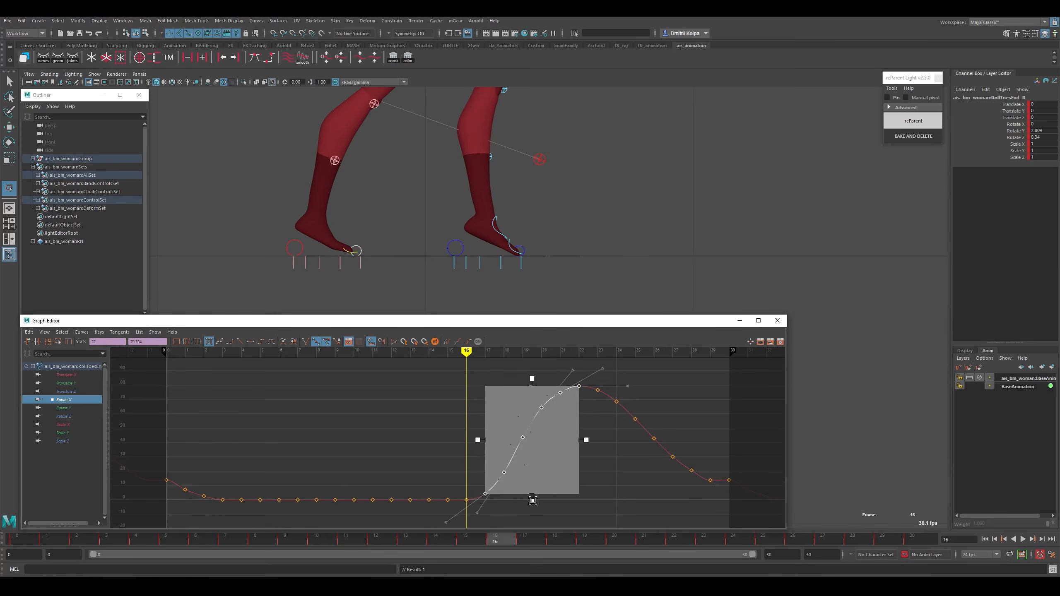
Delete the RollToesEnd_R Rotate X keys from frames 23 to 29 and angle the frame 30 key's tangent steeply downward.
{"action": "left_click", "coordinate": [729, 480]}
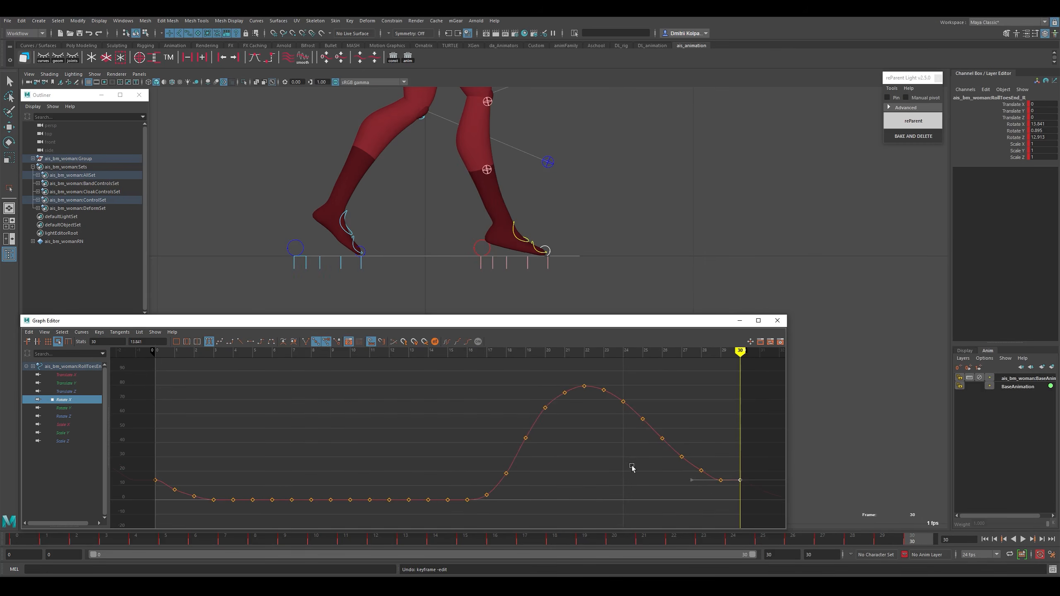
{"action": "right_click_drag", "start_coordinate": [380, 468], "coordinate": [467, 486], "text": "alt+shift"}
{"action": "left_click_drag", "start_coordinate": [537, 378], "coordinate": [612, 500]}
{"action": "key", "text": "Delete"}
{"action": "key", "text": "w"}
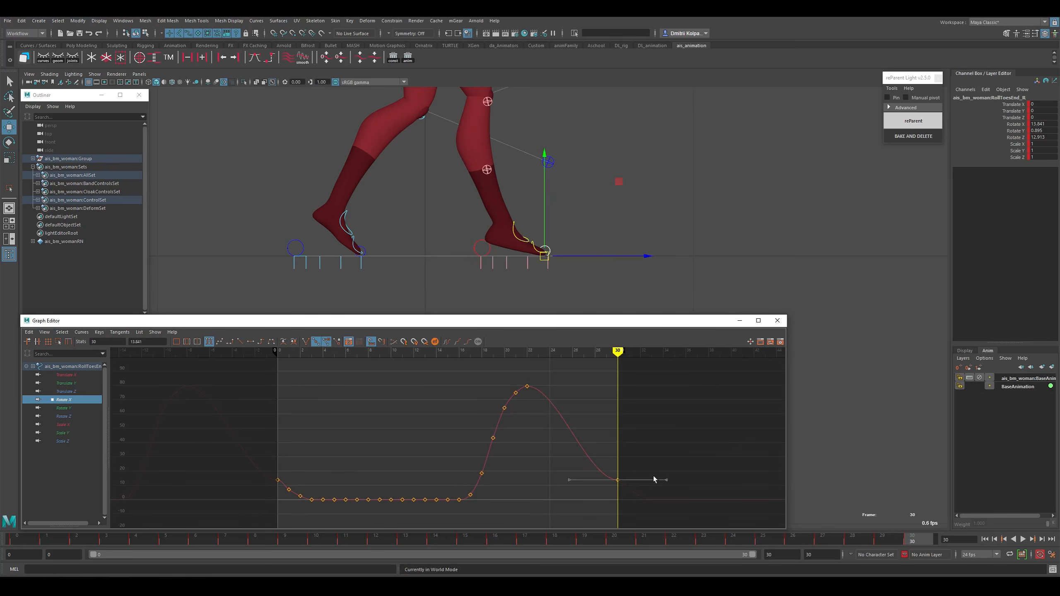
{"action": "left_click_drag", "start_coordinate": [666, 480], "coordinate": [652, 505]}
Try rotating the RollToes_R control at frame 2 to lift the heel, then undo the rotation.
{"action": "key", "text": "k"}
{"action": "left_click_drag", "start_coordinate": [249, 453], "coordinate": [274, 441]}
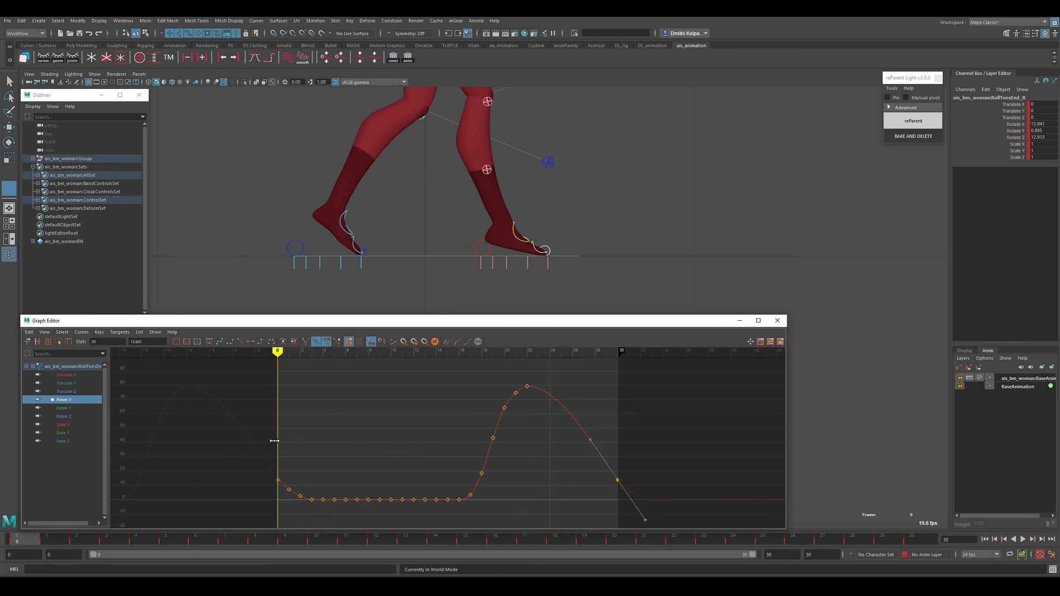
{"action": "left_click_drag", "start_coordinate": [281, 442], "coordinate": [302, 441]}
{"action": "key", "text": "w"}
{"action": "left_click", "coordinate": [482, 238]}
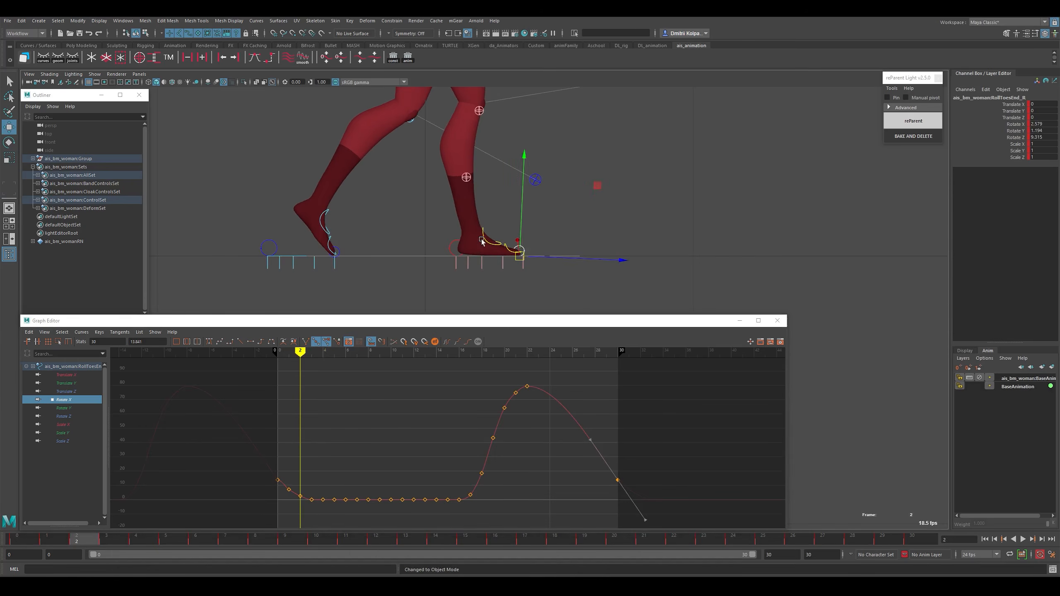
{"action": "left_click", "coordinate": [484, 235]}
{"action": "key", "text": "e"}
{"action": "left_click_drag", "start_coordinate": [475, 156], "coordinate": [501, 163]}
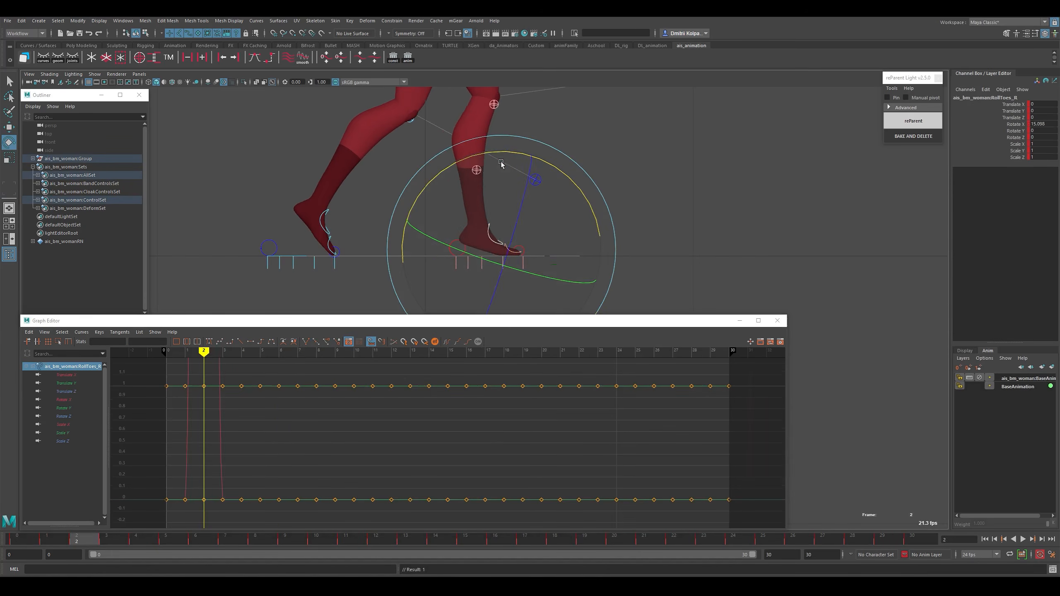
{"action": "key", "text": "ctrl+z"}
Raise the RollToes_R Rotate X key at frame 2 to about 3.4.
{"action": "key", "text": "k"}
{"action": "left_click_drag", "start_coordinate": [201, 407], "coordinate": [484, 416]}
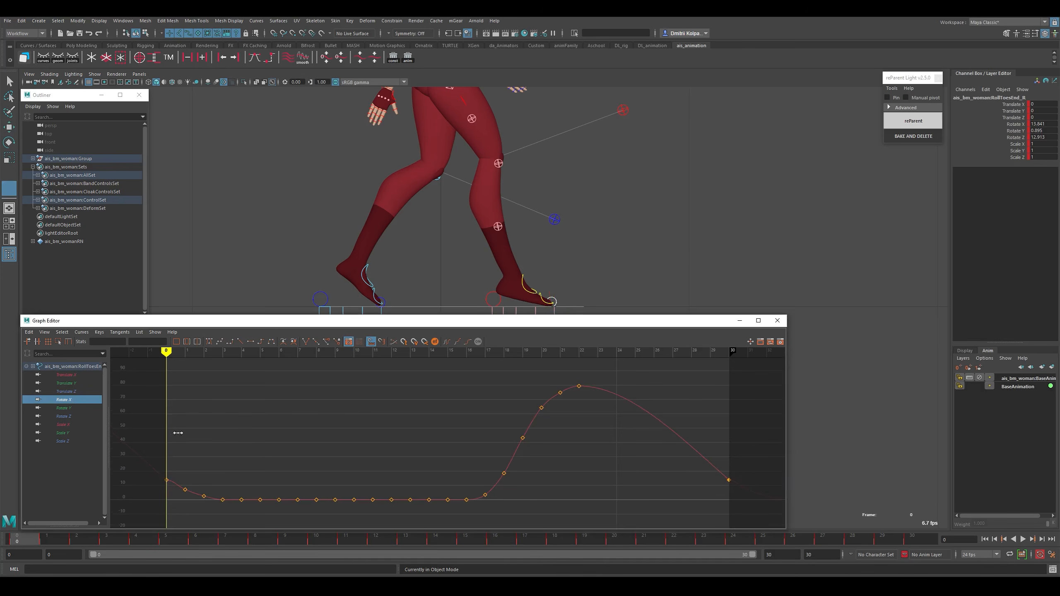
{"action": "left_click", "coordinate": [521, 276]}
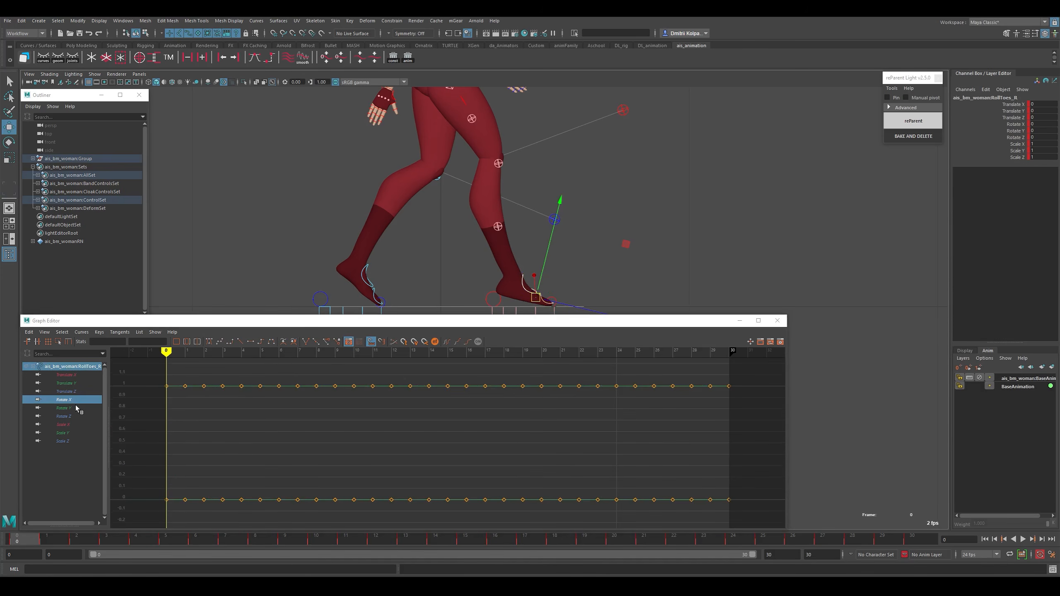
{"action": "key", "text": "k"}
{"action": "left_click_drag", "start_coordinate": [284, 405], "coordinate": [310, 416]}
{"action": "key", "text": "w"}
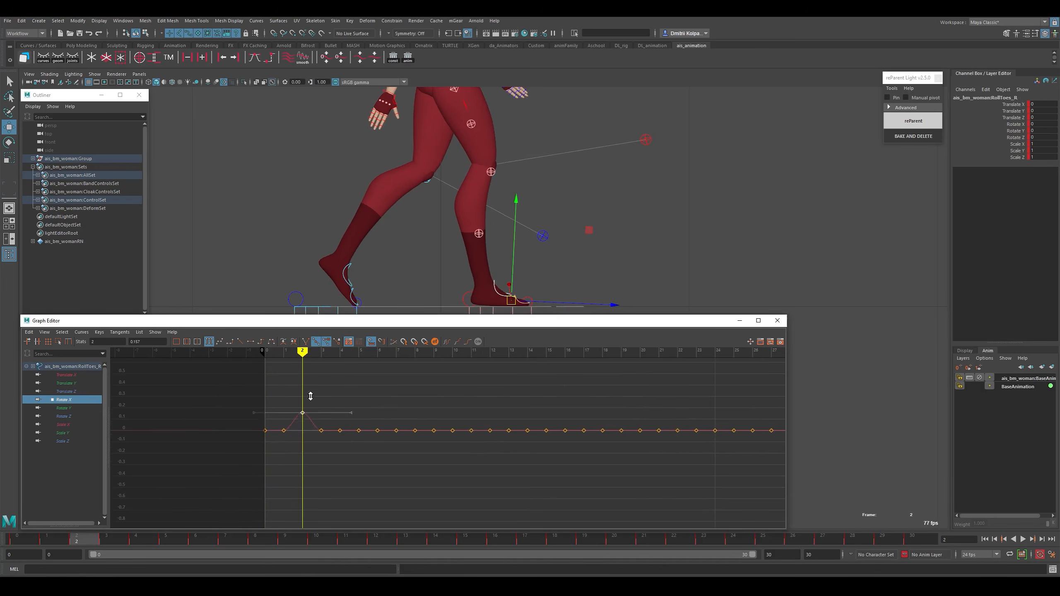
{"action": "middle_click_drag", "start_coordinate": [311, 396], "coordinate": [314, 346]}
{"action": "middle_click_drag", "start_coordinate": [315, 388], "coordinate": [324, 345]}
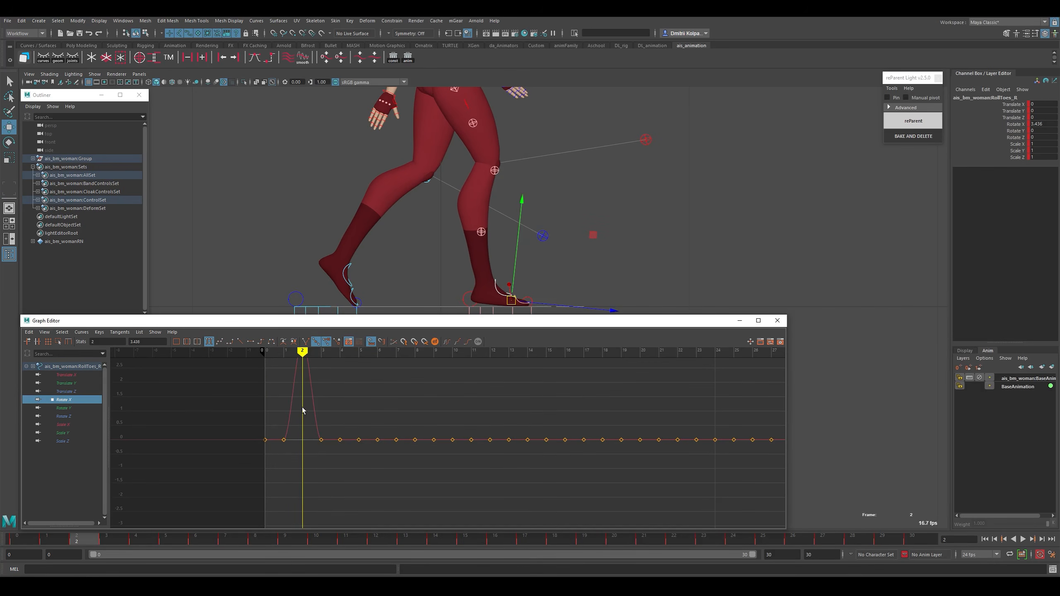
Delete the RollToes_R Rotate X keys at frame 1 and frames 3 to 6, and scrub to frame 0.
{"action": "left_click_drag", "start_coordinate": [355, 461], "coordinate": [383, 464]}
{"action": "key", "text": "Delete"}
{"action": "key", "text": "k"}
{"action": "left_click", "coordinate": [272, 420]}
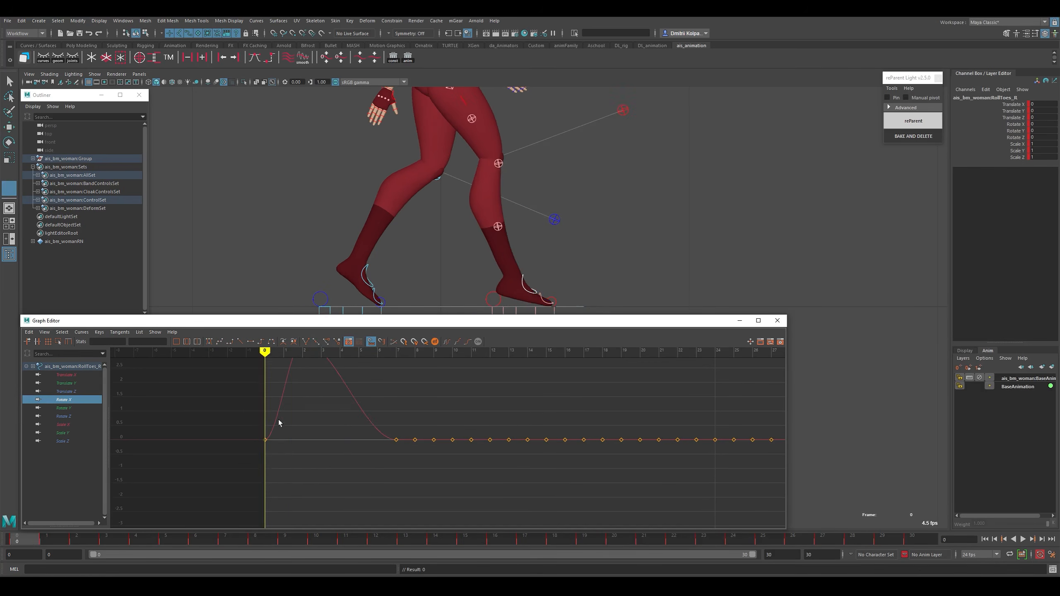
Raise the RollToes_R Rotate X keys at frames 0 and 30 together to about 5.1.
{"action": "right_click_drag", "start_coordinate": [279, 423], "coordinate": [266, 420], "text": "alt+shift"}
{"action": "right_click_drag", "start_coordinate": [758, 437], "coordinate": [646, 460], "text": "alt+shift"}
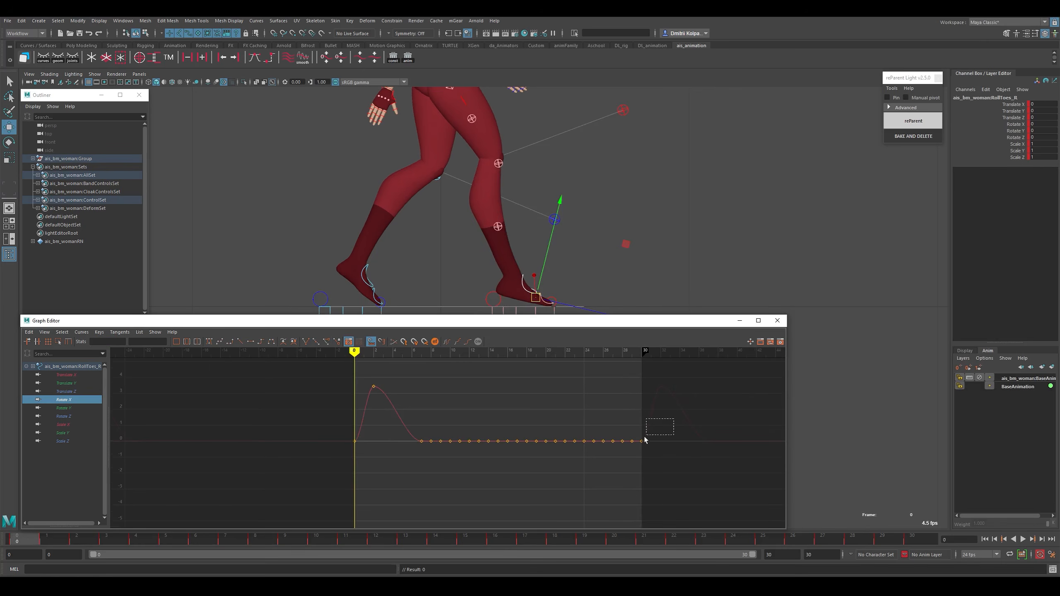
{"action": "left_click_drag", "start_coordinate": [644, 439], "coordinate": [643, 440]}
{"action": "middle_click_drag", "start_coordinate": [381, 417], "coordinate": [381, 384], "text": "shift"}
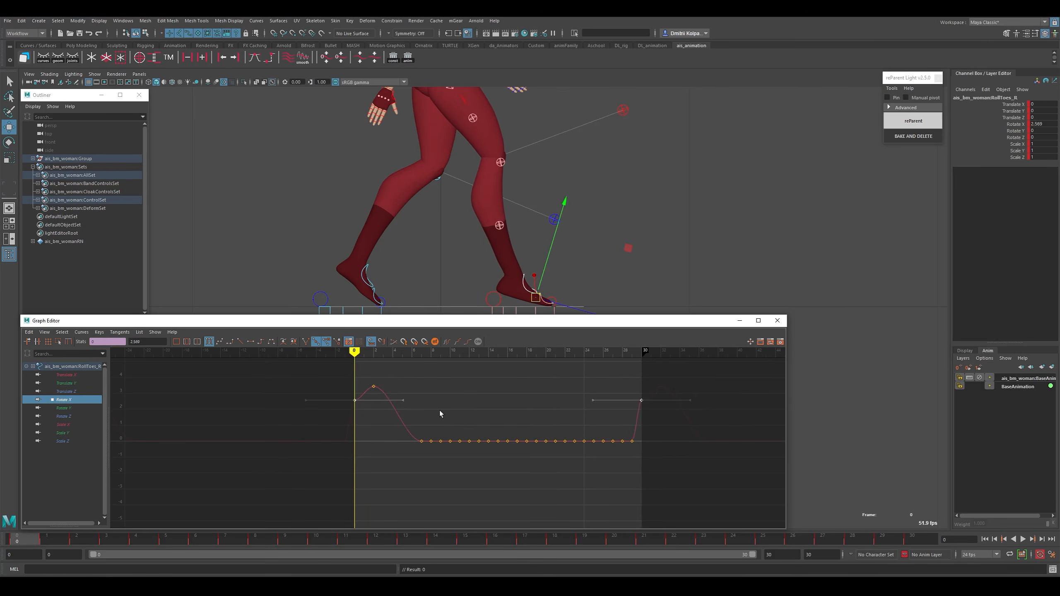
{"action": "middle_click_drag", "start_coordinate": [439, 413], "coordinate": [440, 368], "text": "shift"}
Delete the RollToes_R Rotate X keys from frames 27 to 29 and scrub past the end of the cycle to check the foot.
{"action": "middle_click_drag", "start_coordinate": [524, 455], "coordinate": [497, 459], "text": "alt"}
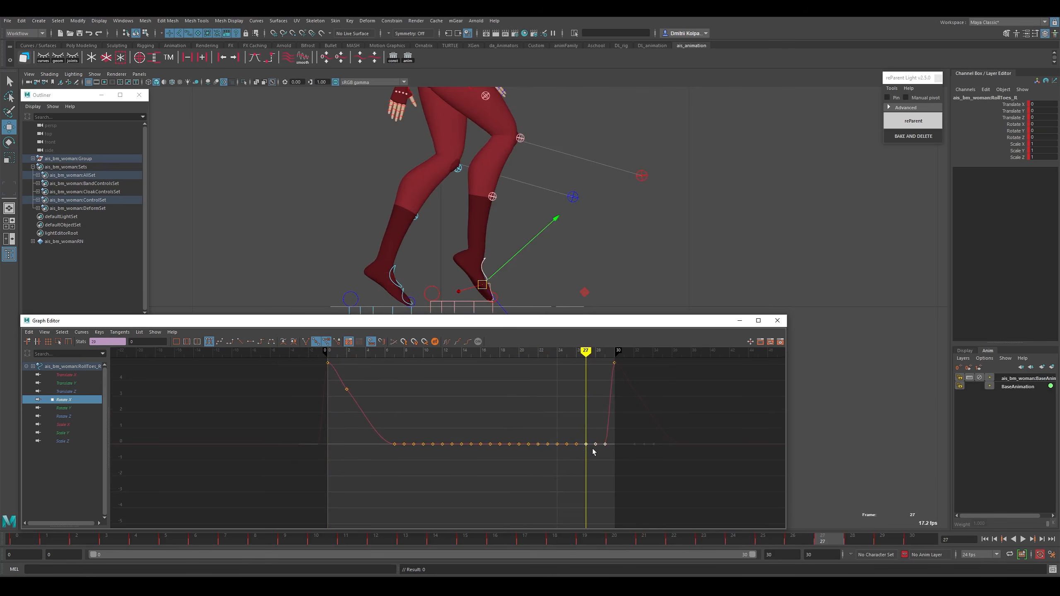
{"action": "key", "text": "Delete"}
{"action": "left_click_drag", "start_coordinate": [518, 419], "coordinate": [638, 427]}
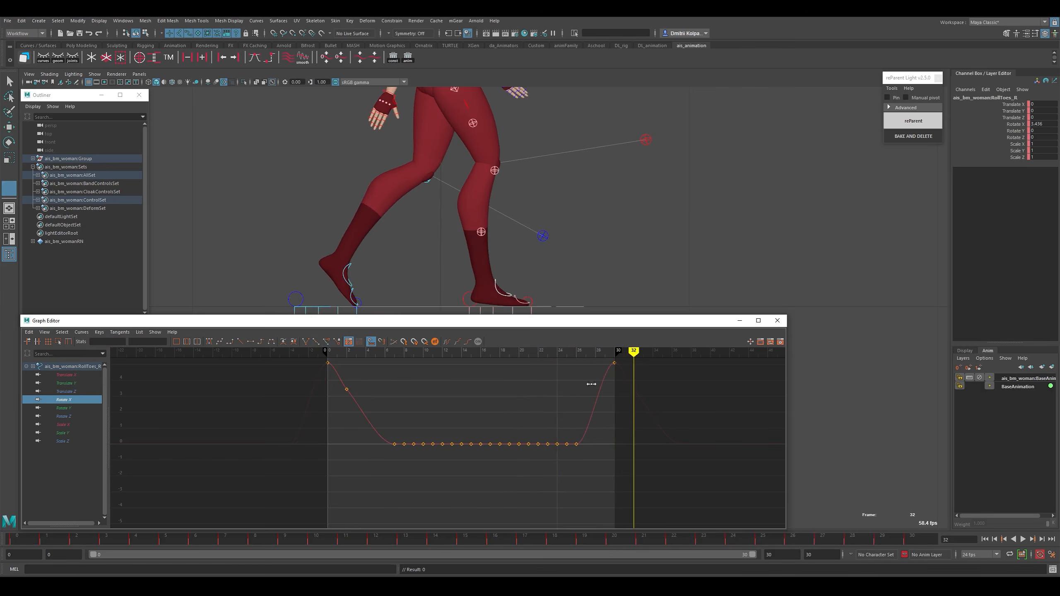
Raise the RollToes_R Rotate X key at frame 2 slightly and move the frame 7 key to frame 6.
{"action": "key", "text": "w"}
{"action": "key", "text": "k"}
{"action": "left_click", "coordinate": [348, 389]}
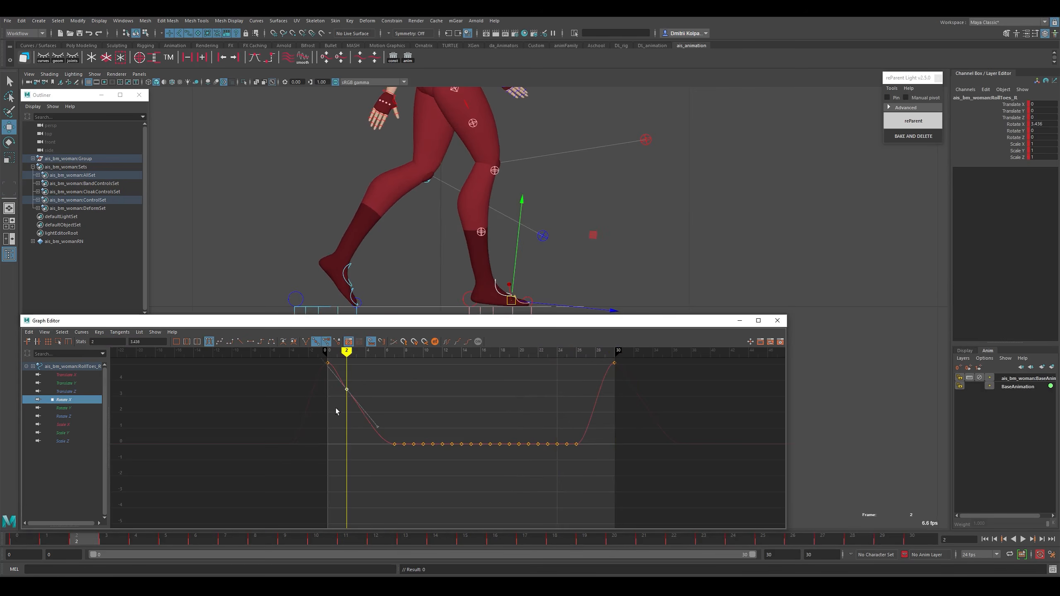
{"action": "left_click_drag", "start_coordinate": [347, 389], "coordinate": [369, 417]}
{"action": "key", "text": "k"}
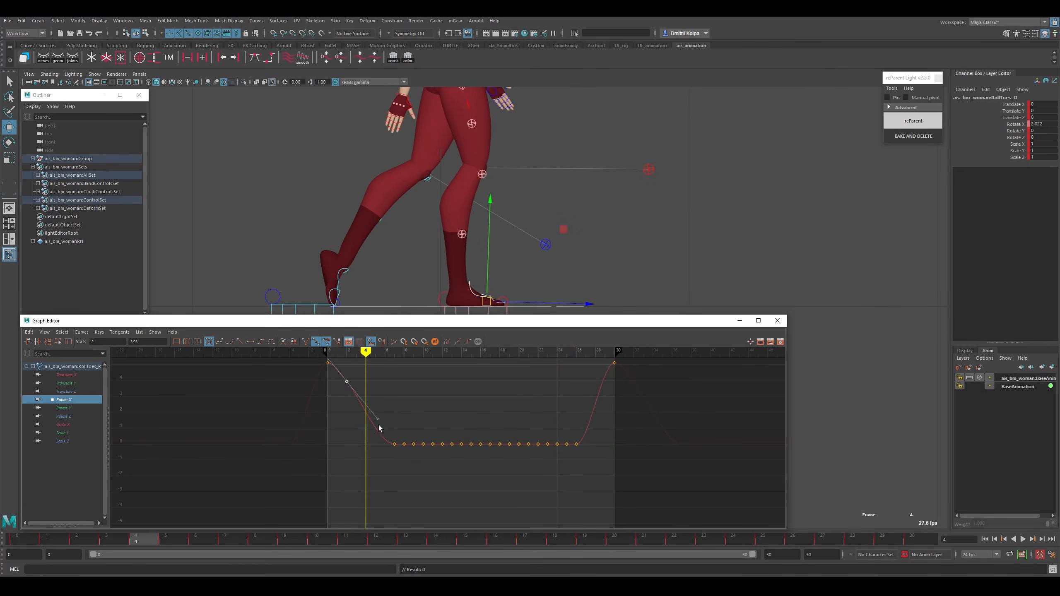
{"action": "left_click_drag", "start_coordinate": [398, 451], "coordinate": [398, 456]}
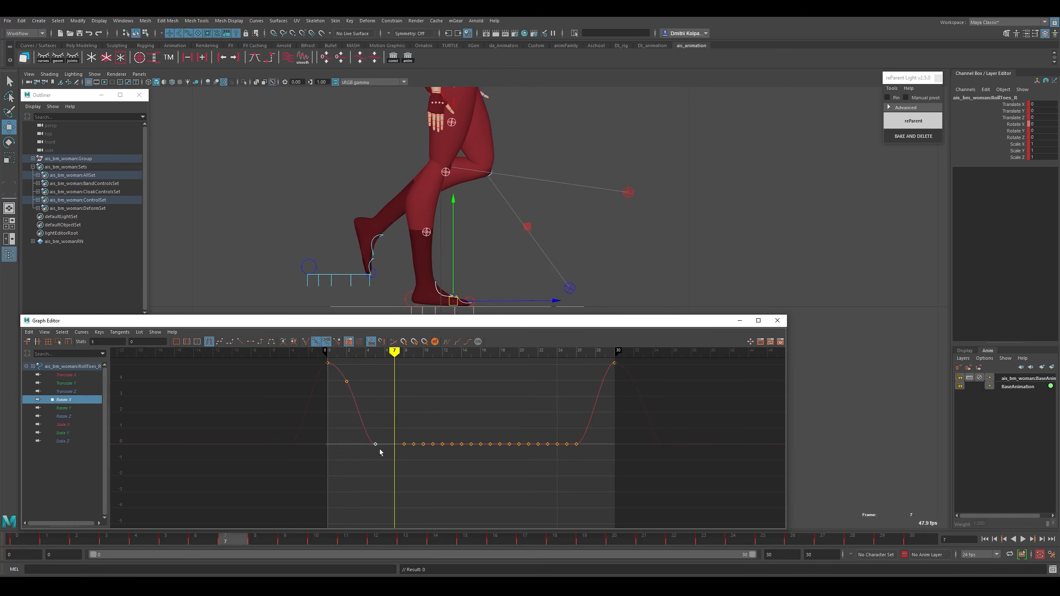
{"action": "key", "text": "k"}
Scrub through the right foot's contact frames to check its roll, then return to frame 0.
{"action": "left_click_drag", "start_coordinate": [330, 379], "coordinate": [386, 418]}
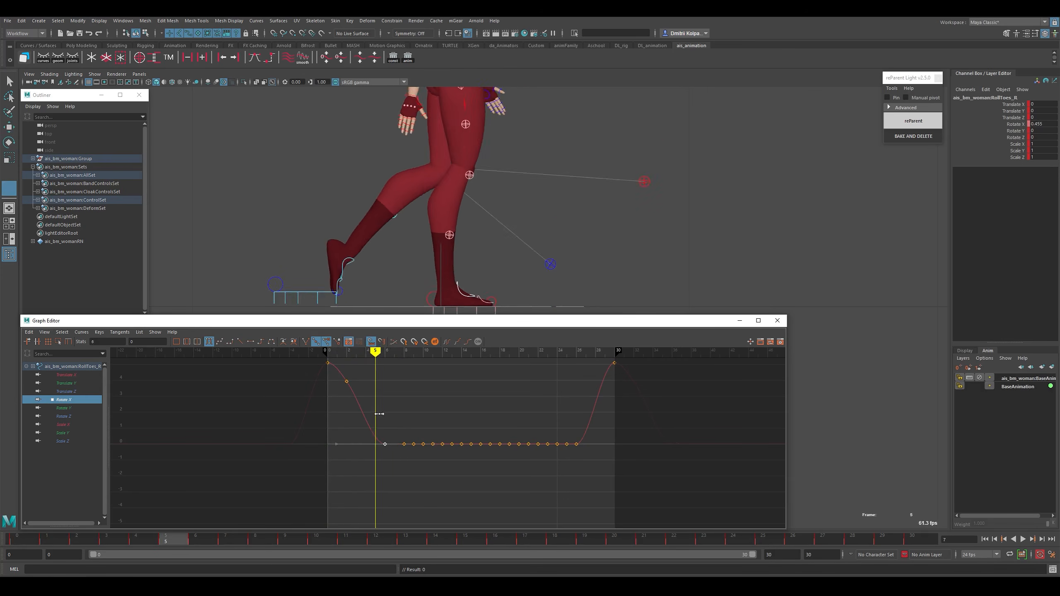
{"action": "left_click", "coordinate": [748, 325]}
{"action": "left_click", "coordinate": [995, 539]}
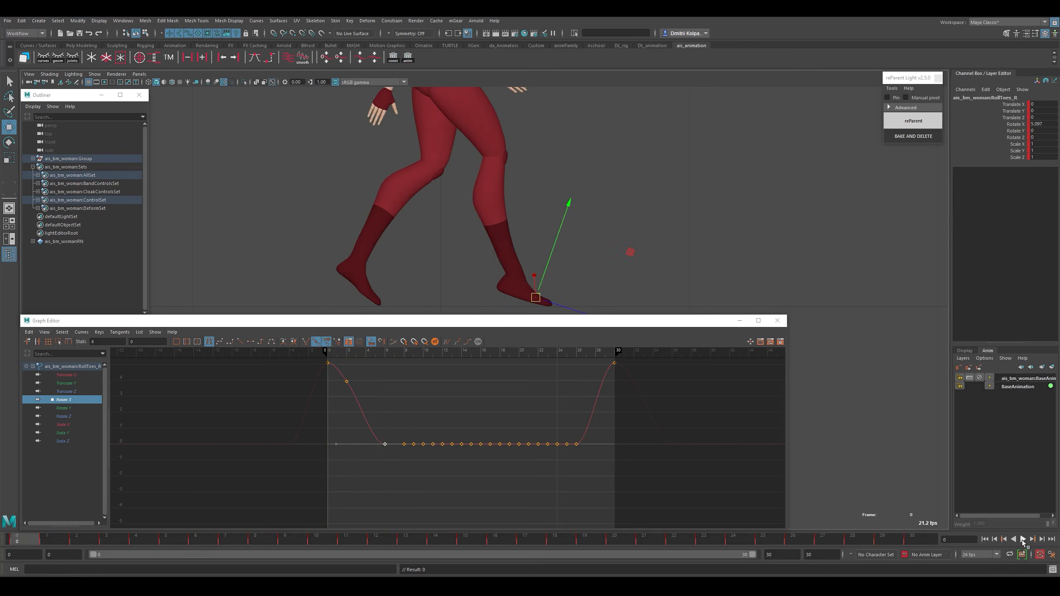
Play back the walk cycle and go to frame 14 to examine the right foot's push-off pose.
{"action": "left_click", "coordinate": [1022, 540]}
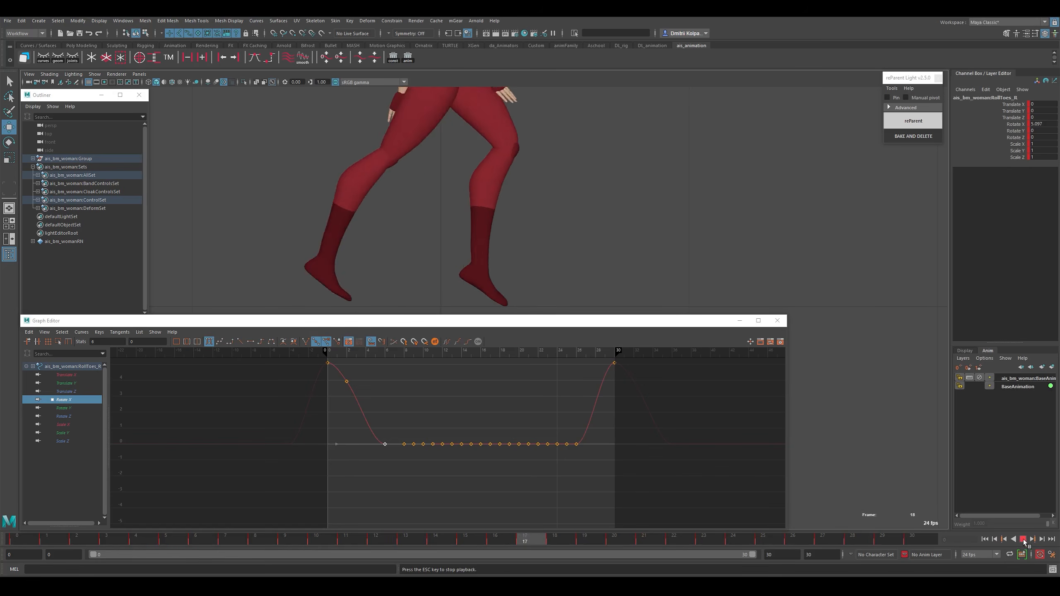
{"action": "left_click", "coordinate": [1023, 541]}
{"action": "key", "text": "k"}
{"action": "left_click_drag", "start_coordinate": [377, 412], "coordinate": [464, 422]}
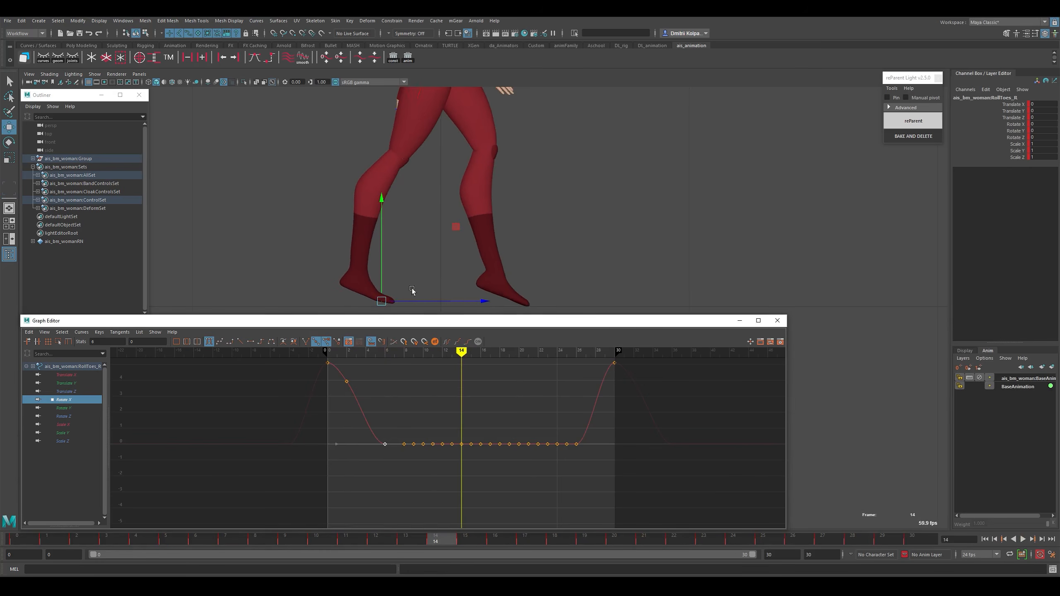
Try raising the hip control RootX_M at frame 14 and undo the move.
{"action": "middle_click", "coordinate": [412, 292]}
{"action": "right_click_drag", "start_coordinate": [438, 278], "coordinate": [433, 239], "text": "alt"}
{"action": "mouse_move", "coordinate": [433, 240]}
{"action": "middle_mouse_down", "text": "alt"}
{"action": "mouse_move", "coordinate": [422, 254]}
{"action": "mouse_move", "coordinate": [438, 208]}
{"action": "mouse_move", "coordinate": [435, 231]}
{"action": "middle_mouse_up", "text": "alt"}
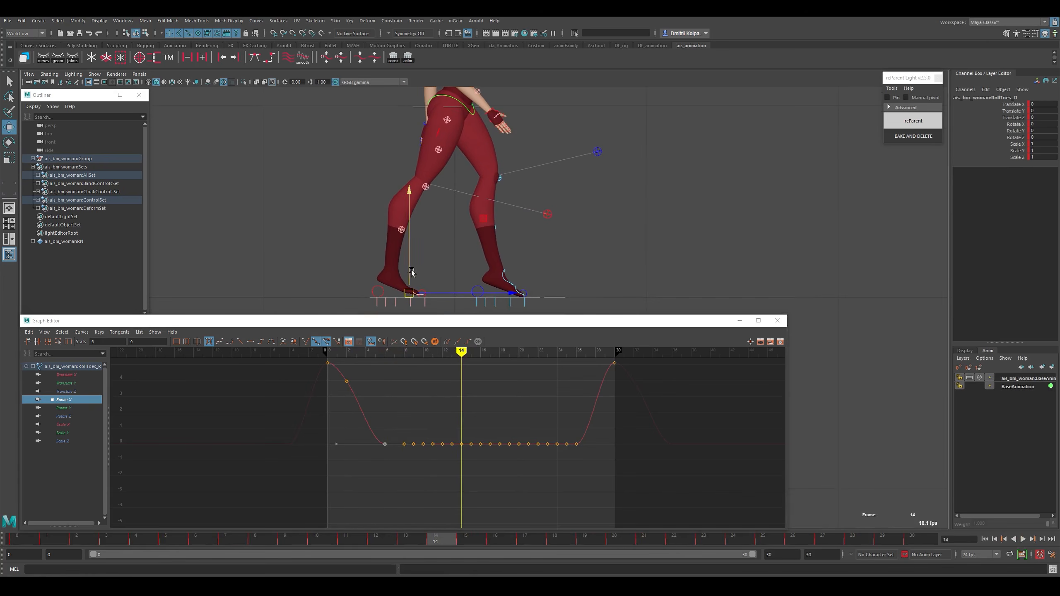
{"action": "left_click_drag", "start_coordinate": [420, 96], "coordinate": [456, 79]}
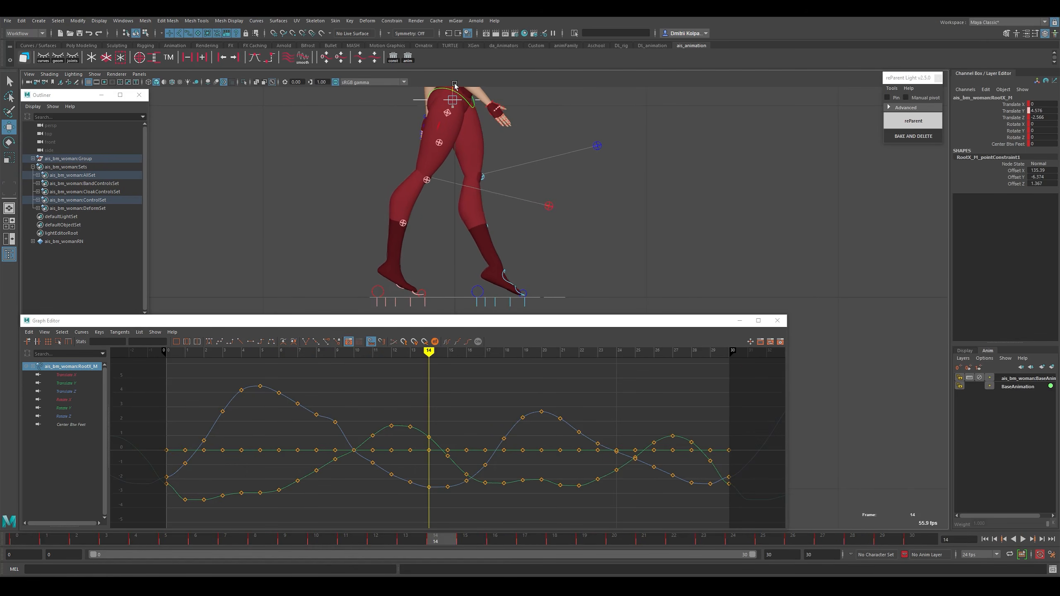
{"action": "key", "text": "ctrl+z"}
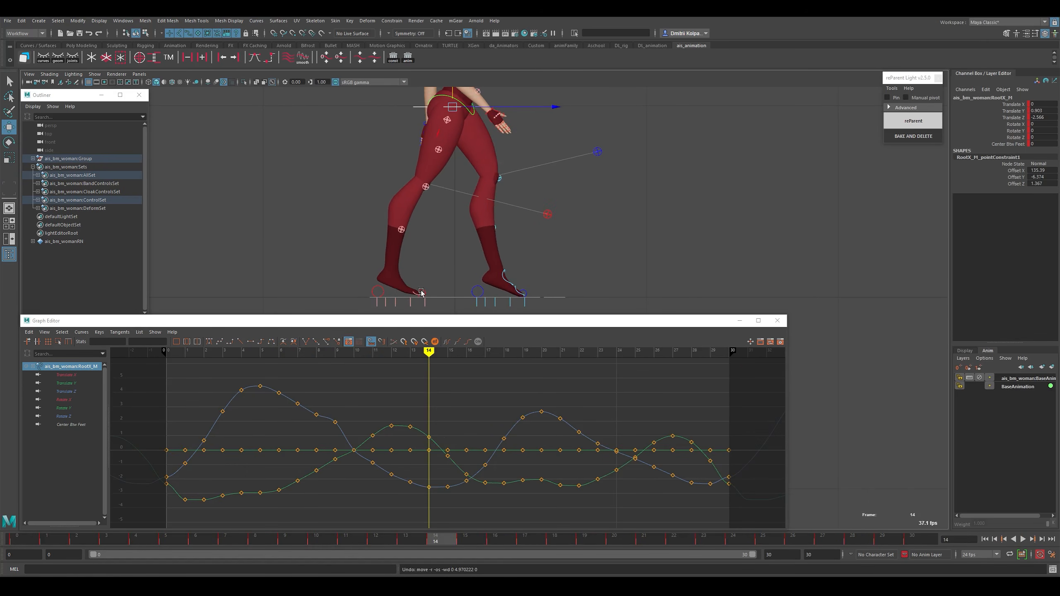
Raise the Rotate X key of the right toe-roll control RollToes_R at frame 14 to about 35.9.
{"action": "left_click", "coordinate": [399, 279]}
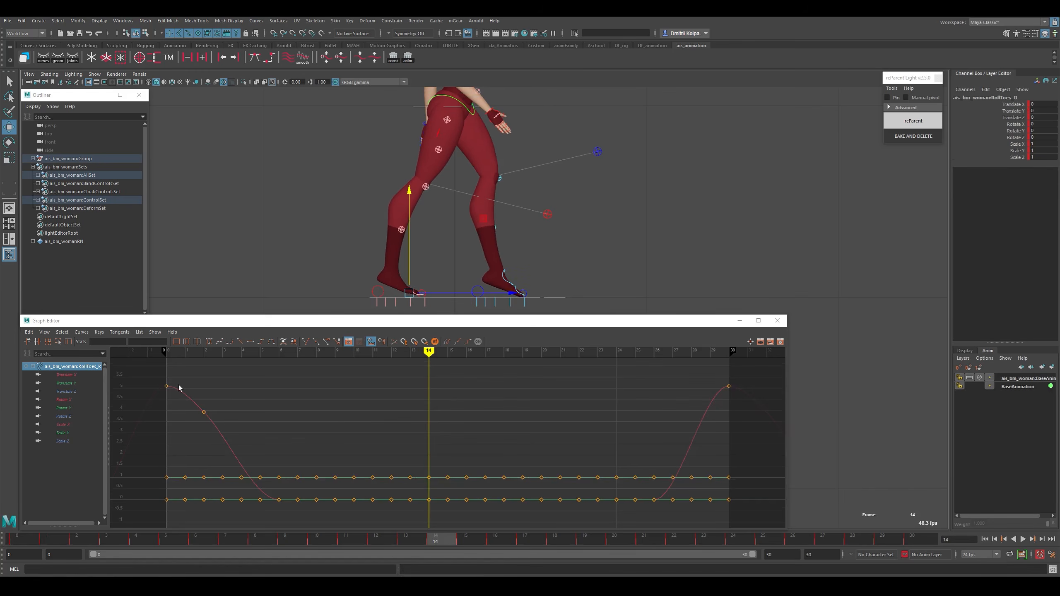
{"action": "left_click", "coordinate": [71, 399]}
{"action": "left_click_drag", "start_coordinate": [433, 514], "coordinate": [435, 516]}
{"action": "middle_click_drag", "start_coordinate": [440, 476], "coordinate": [445, 395], "text": "shift"}
{"action": "right_click_drag", "start_coordinate": [445, 395], "coordinate": [448, 463], "text": "alt+shift"}
{"action": "middle_click_drag", "start_coordinate": [448, 464], "coordinate": [454, 362], "text": "shift"}
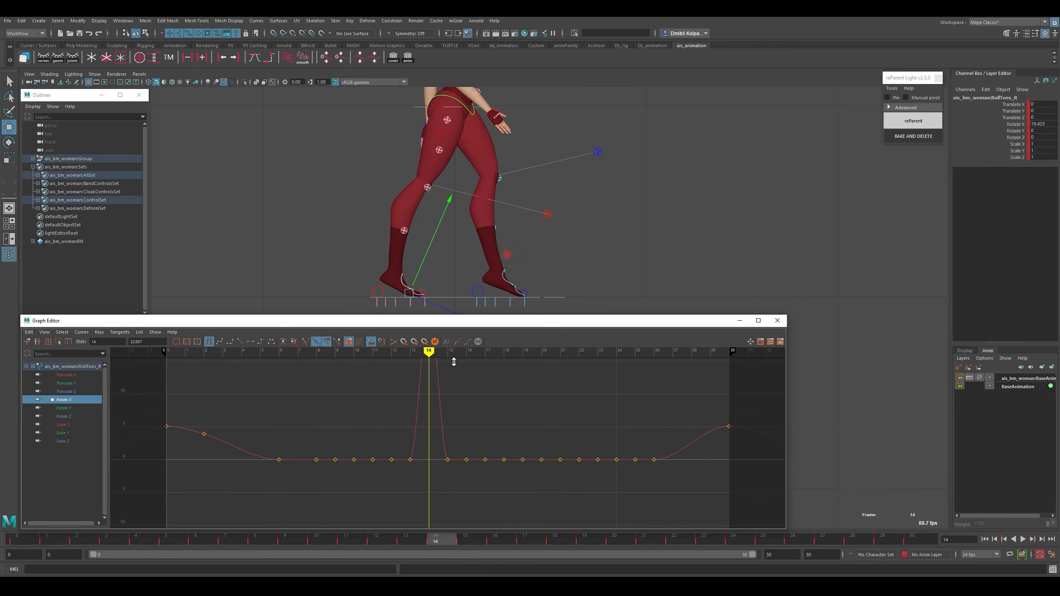
{"action": "middle_click_drag", "start_coordinate": [448, 430], "coordinate": [452, 364], "text": "shift"}
{"action": "right_click_drag", "start_coordinate": [452, 364], "coordinate": [449, 405], "text": "alt+shift"}
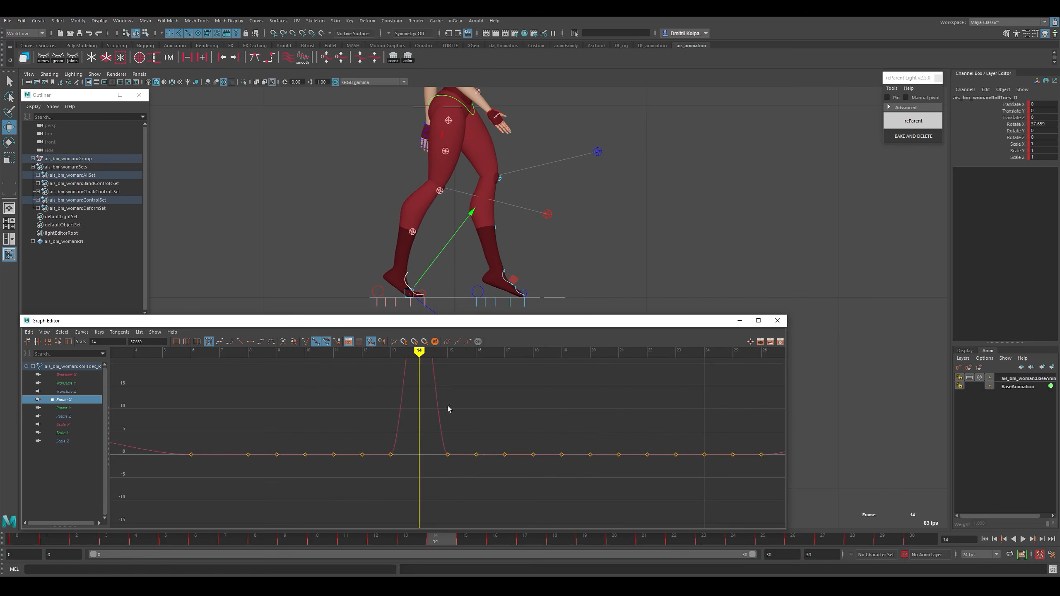
{"action": "middle_click_drag", "start_coordinate": [448, 405], "coordinate": [475, 409], "text": "shift"}
{"action": "key", "text": "alt+1"}
{"action": "right_click_drag", "start_coordinate": [474, 384], "coordinate": [469, 411], "text": "alt+shift"}
{"action": "middle_click_drag", "start_coordinate": [464, 412], "coordinate": [464, 426], "text": "shift"}
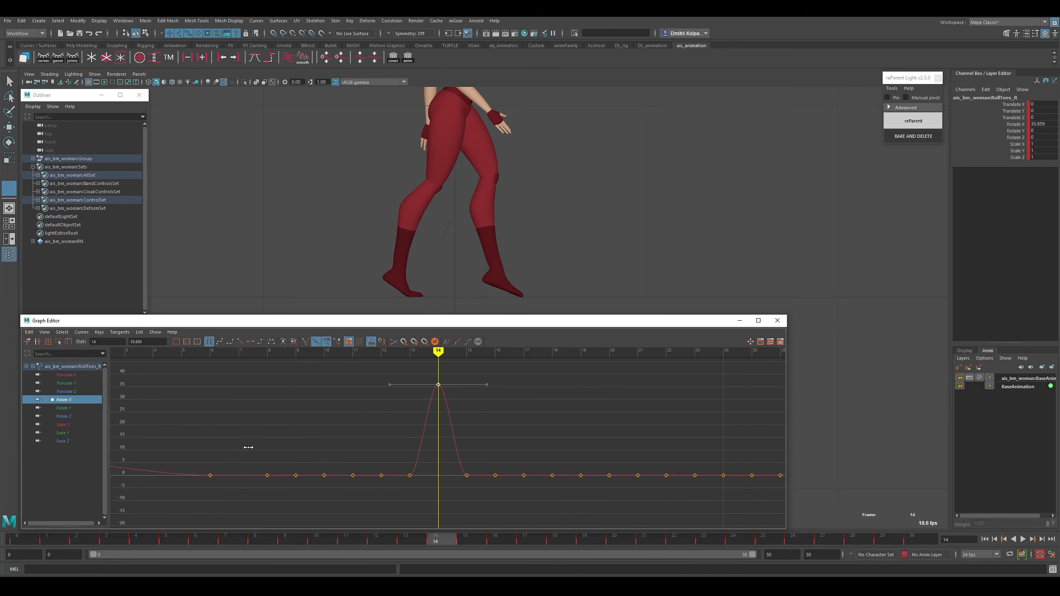
Delete the flat RollToes_R Rotate X keys from frame 8 through frame 13.
{"action": "left_click_drag", "start_coordinate": [248, 447], "coordinate": [317, 451]}
{"action": "key", "text": "w"}
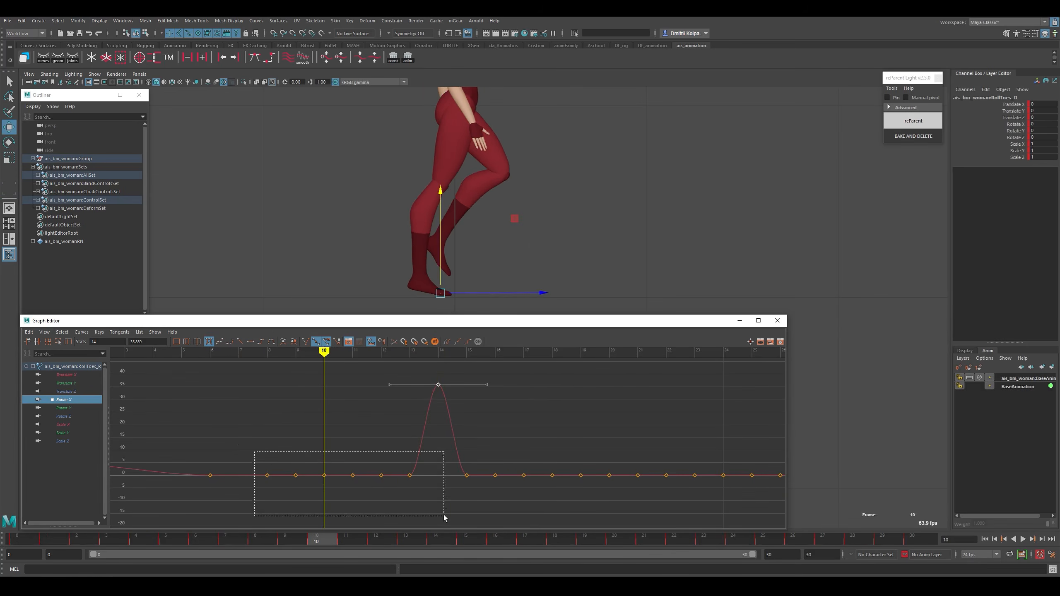
{"action": "left_click_drag", "start_coordinate": [443, 517], "coordinate": [444, 516]}
{"action": "key", "text": "Delete"}
Add a RollToes_R Rotate X key at frame 9 and raise it to about 16.2.
{"action": "middle_click_drag", "start_coordinate": [317, 432], "coordinate": [443, 416], "text": "alt"}
{"action": "mouse_move", "coordinate": [236, 418]}
{"action": "left_mouse_down"}
{"action": "mouse_move", "coordinate": [323, 454]}
{"action": "mouse_move", "coordinate": [420, 441]}
{"action": "mouse_move", "coordinate": [438, 420]}
{"action": "left_mouse_up"}
{"action": "key", "text": "w"}
{"action": "key", "text": "s"}
{"action": "middle_click_drag", "start_coordinate": [438, 421], "coordinate": [440, 404]}
Delete the RollToes_R Rotate X keys from frame 15 through frame 18.
{"action": "mouse_move", "coordinate": [325, 415]}
{"action": "left_mouse_down"}
{"action": "mouse_move", "coordinate": [416, 424]}
{"action": "mouse_move", "coordinate": [561, 403]}
{"action": "mouse_move", "coordinate": [650, 411]}
{"action": "left_mouse_up"}
{"action": "key", "text": "w"}
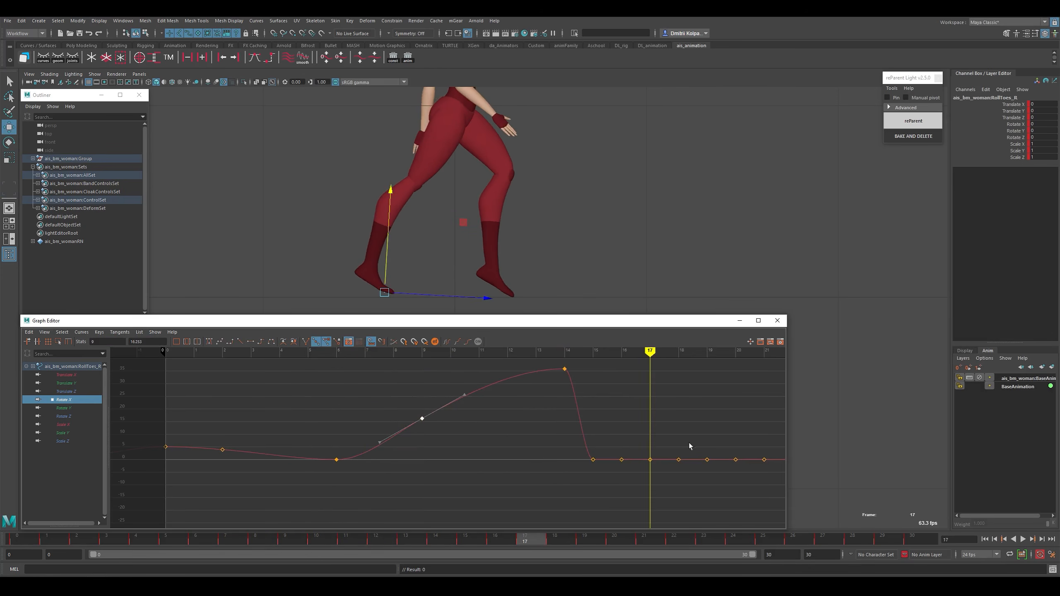
{"action": "left_click_drag", "start_coordinate": [693, 443], "coordinate": [579, 490]}
{"action": "key", "text": "Delete"}
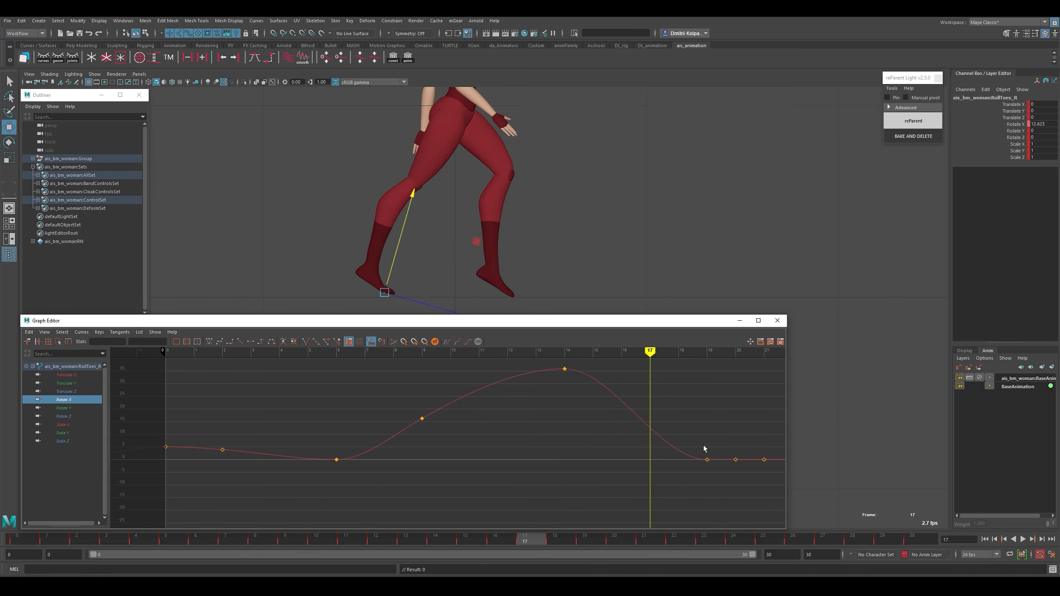
Raise the RollToes_R Rotate X key at frame 19 to about 21.8.
{"action": "key", "text": "k"}
{"action": "left_click", "coordinate": [706, 454]}
{"action": "middle_click_drag", "start_coordinate": [682, 441], "coordinate": [561, 439], "text": "alt"}
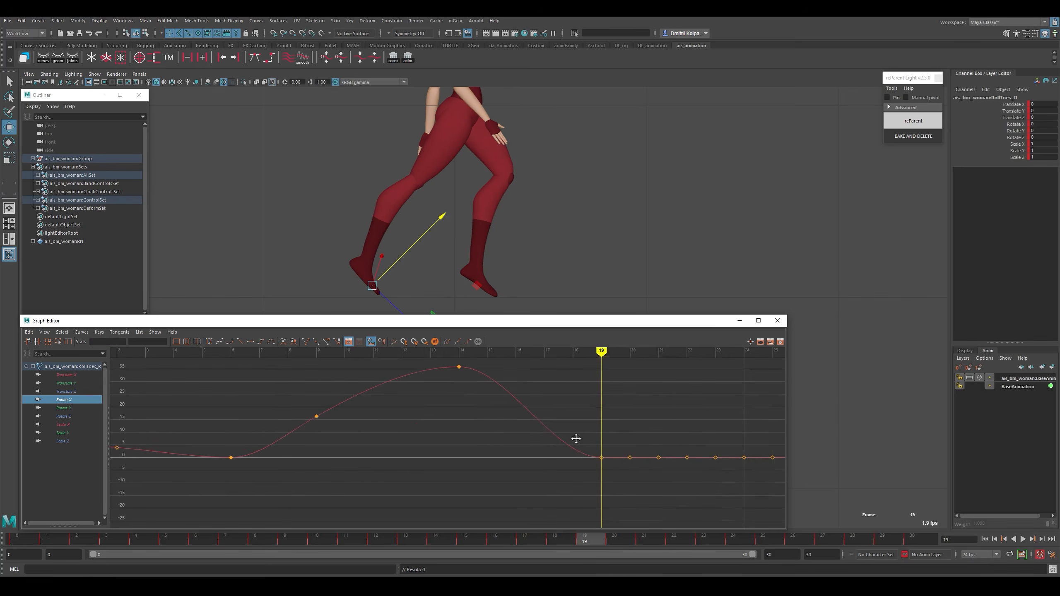
{"action": "left_click_drag", "start_coordinate": [606, 446], "coordinate": [593, 452]}
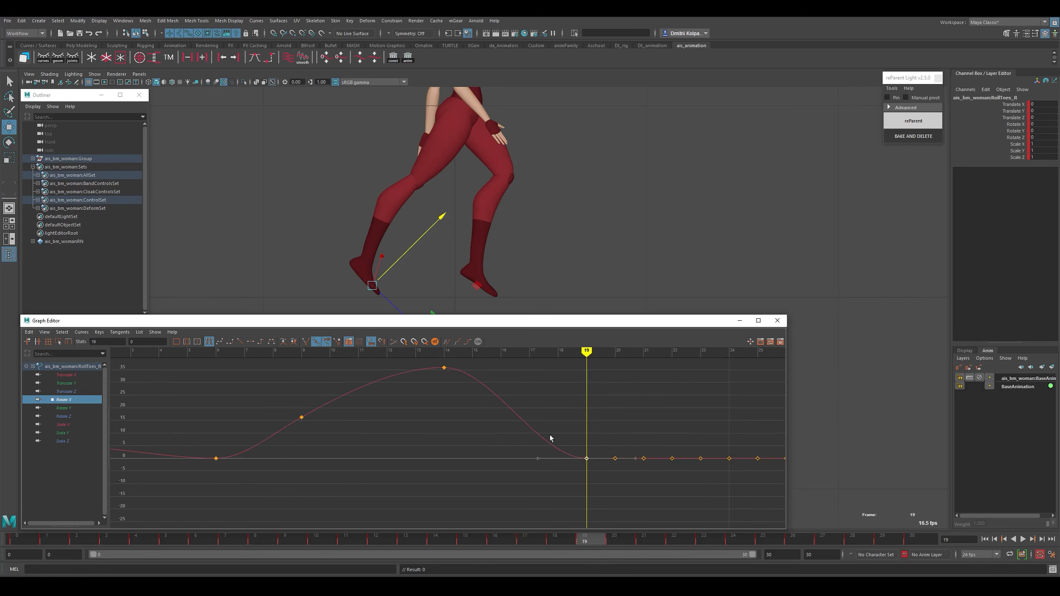
{"action": "middle_click_drag", "start_coordinate": [549, 439], "coordinate": [553, 401]}
{"action": "key", "text": "k"}
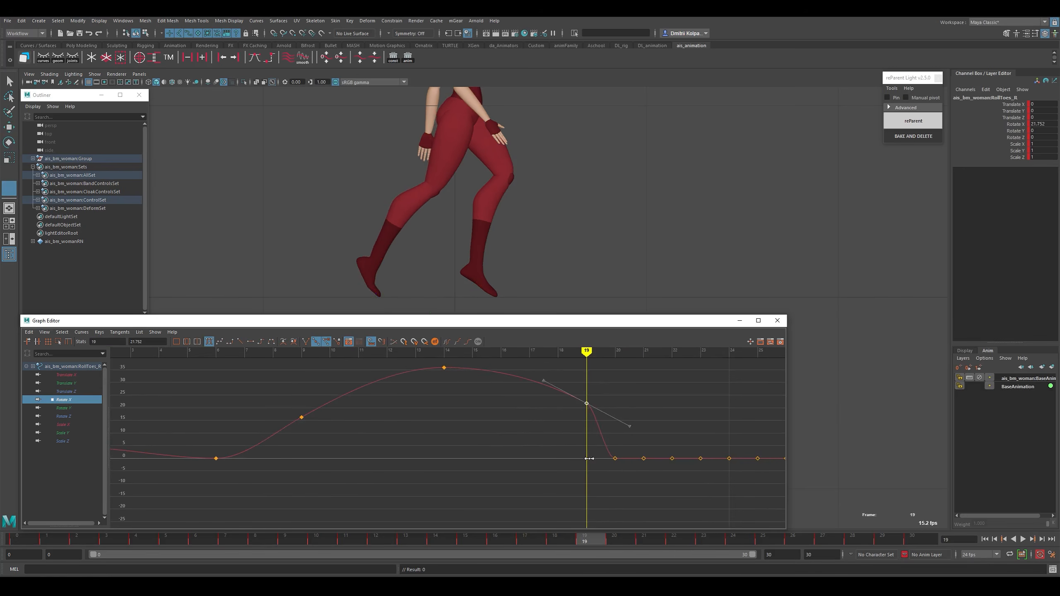
Delete the RollToes_R Rotate X keys from frame 20 through frame 23.
{"action": "left_click_drag", "start_coordinate": [588, 457], "coordinate": [648, 461]}
{"action": "left_click_drag", "start_coordinate": [711, 433], "coordinate": [571, 495]}
{"action": "key", "text": "Delete"}
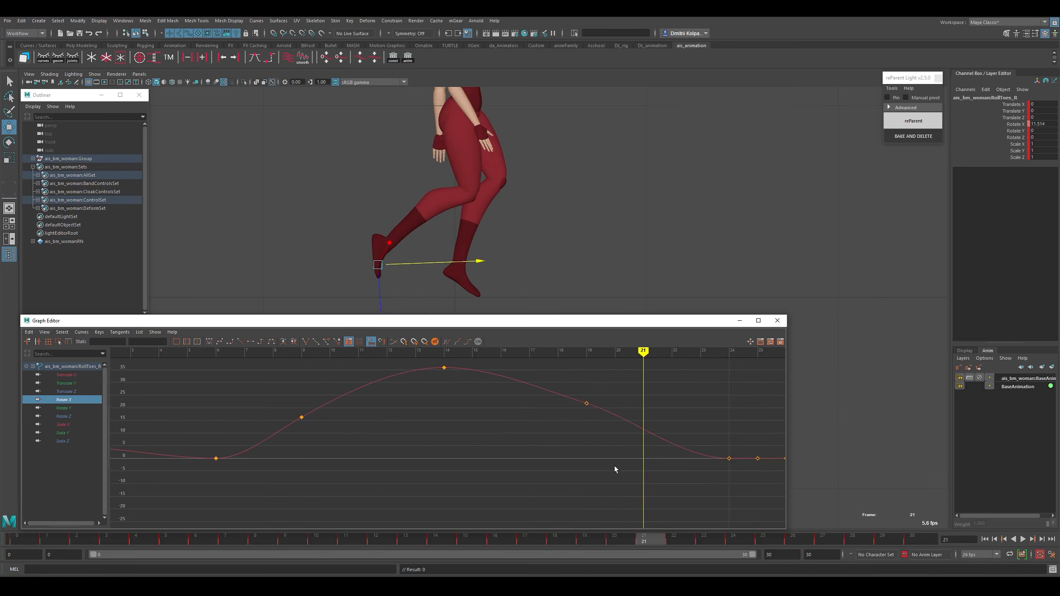
Shift the RollToes_R Rotate X keys at frames 24 and 19 one frame earlier, to frames 23 and 18.
{"action": "left_click", "coordinate": [586, 403]}
{"action": "middle_click_drag", "start_coordinate": [731, 472], "coordinate": [701, 467], "text": "shift"}
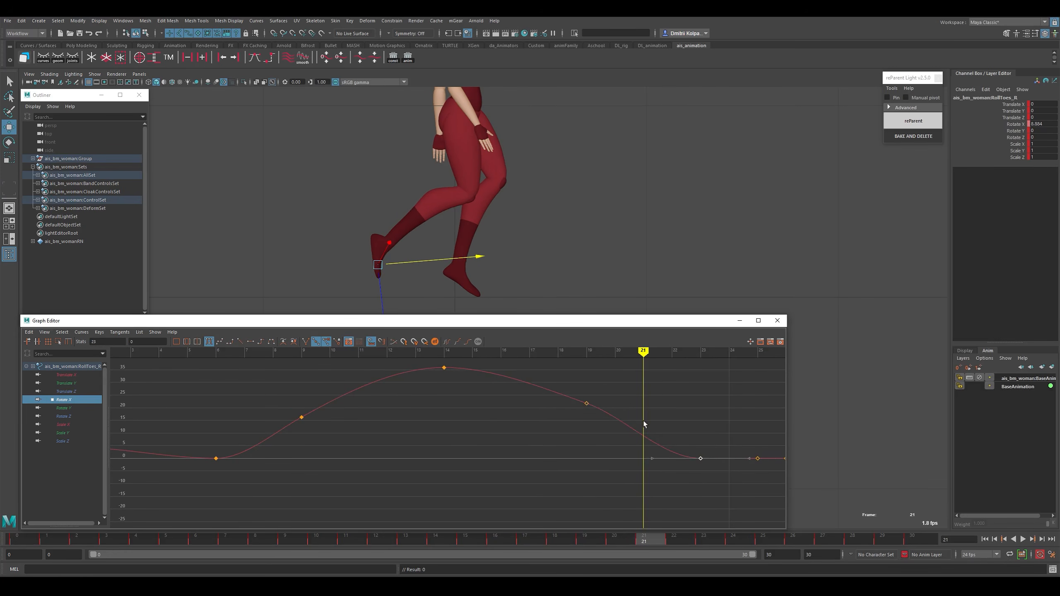
{"action": "left_click", "coordinate": [624, 422]}
{"action": "left_click_drag", "start_coordinate": [597, 393], "coordinate": [578, 424]}
{"action": "middle_click_drag", "start_coordinate": [578, 424], "coordinate": [550, 424], "text": "shift"}
{"action": "left_click_drag", "start_coordinate": [607, 395], "coordinate": [589, 427]}
{"action": "middle_click_drag", "start_coordinate": [589, 427], "coordinate": [598, 432]}
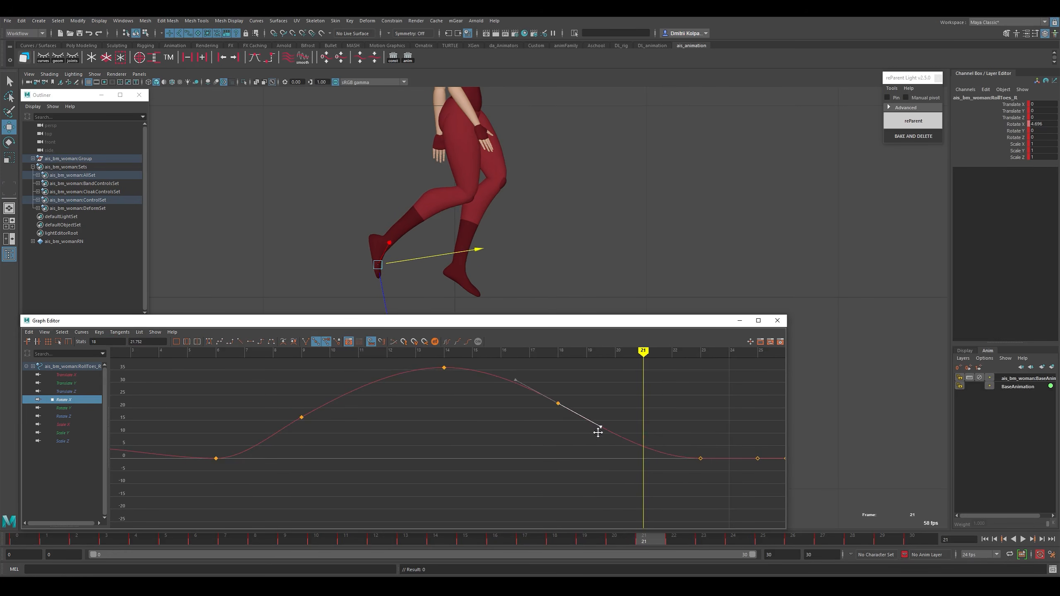
{"action": "right_click_drag", "start_coordinate": [598, 432], "coordinate": [588, 441], "text": "alt+shift"}
Replace the RollToesEnd_R Rotate X keys at frames 17 to 19 with a single frame 18 key of about 27.
{"action": "key", "text": "k"}
{"action": "left_click_drag", "start_coordinate": [589, 441], "coordinate": [216, 408]}
{"action": "mouse_move", "coordinate": [334, 430]}
{"action": "left_mouse_down"}
{"action": "mouse_move", "coordinate": [549, 425]}
{"action": "mouse_move", "coordinate": [521, 425]}
{"action": "left_mouse_up"}
{"action": "key", "text": "w"}
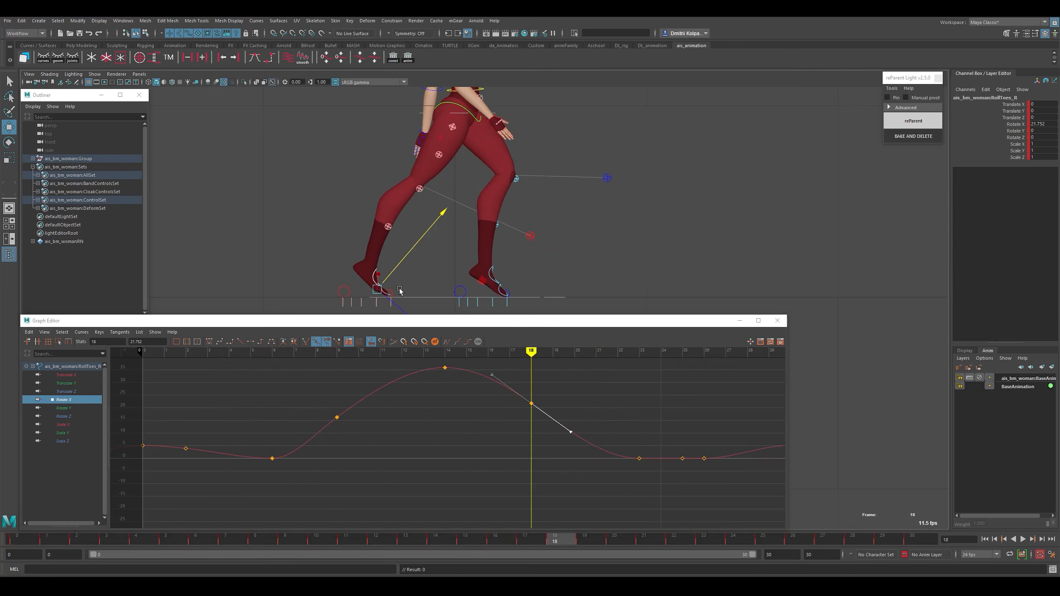
{"action": "left_click", "coordinate": [394, 301]}
{"action": "left_click", "coordinate": [89, 399]}
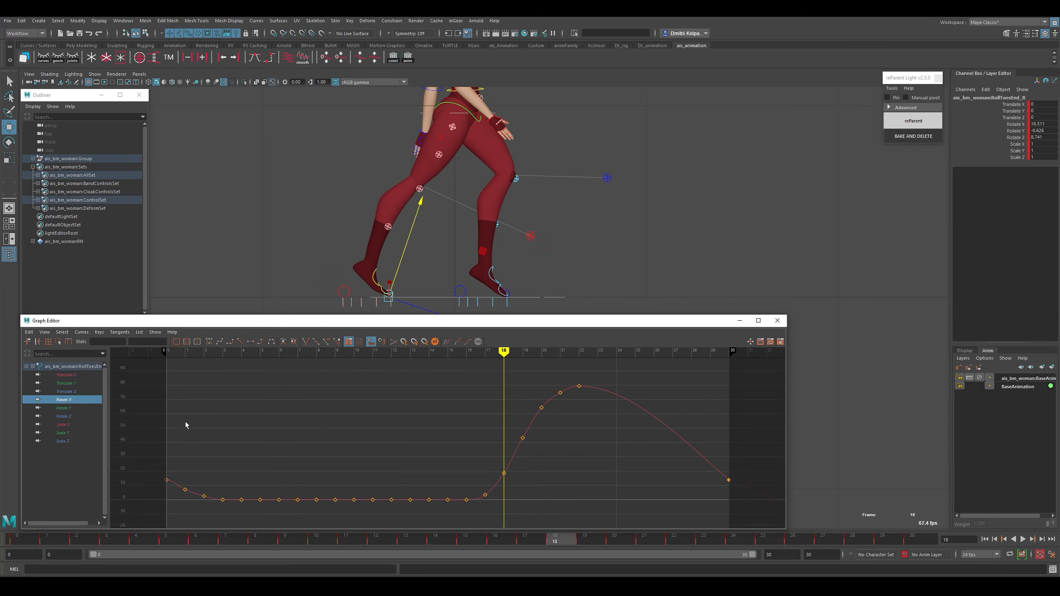
{"action": "key", "text": "f"}
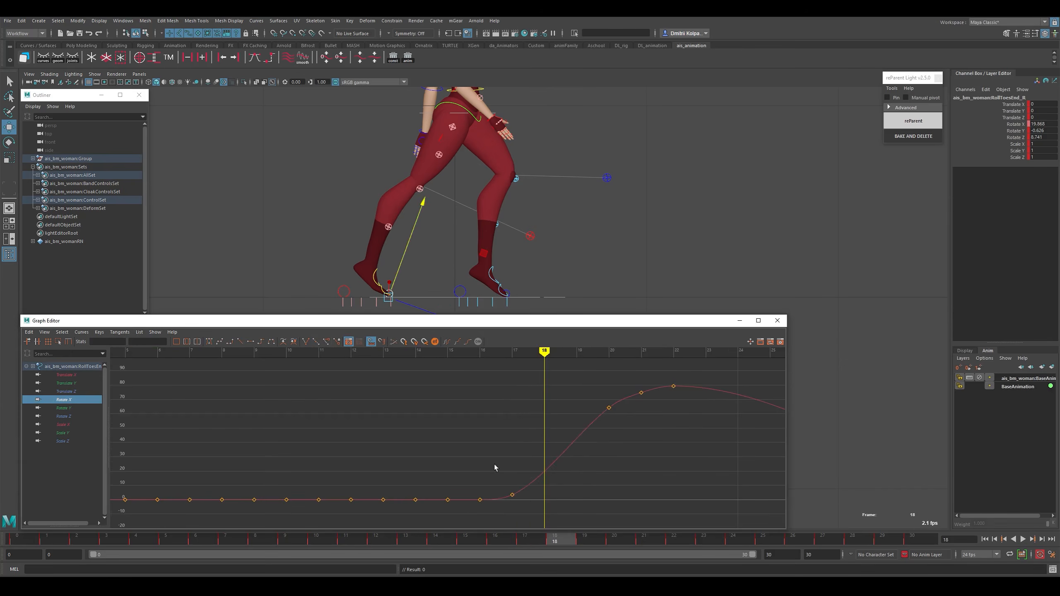
{"action": "left_click_drag", "start_coordinate": [494, 466], "coordinate": [559, 499]}
{"action": "middle_click_drag", "start_coordinate": [568, 468], "coordinate": [570, 447]}
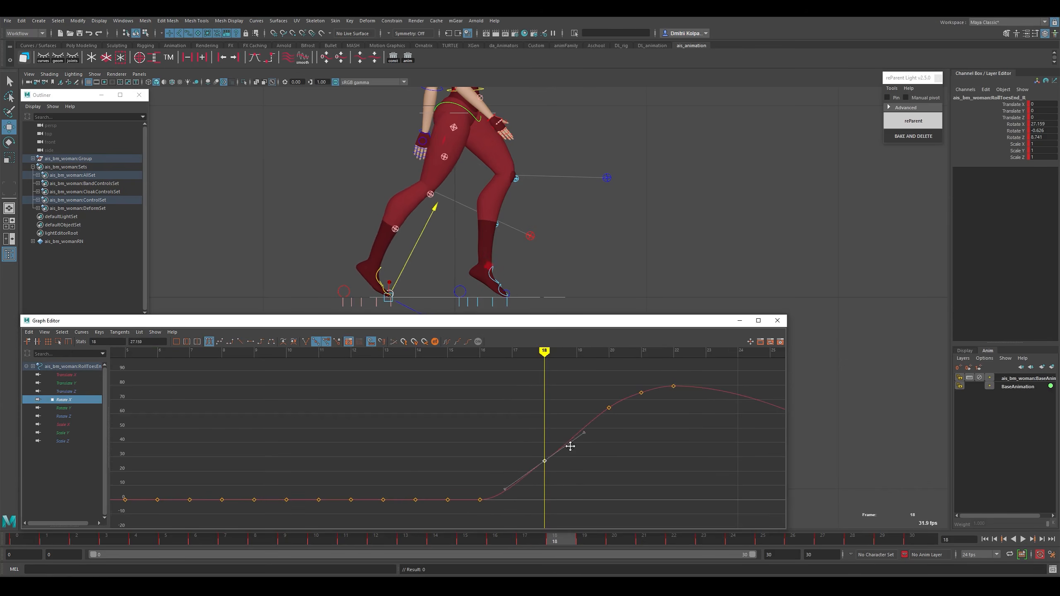
{"action": "key", "text": "k"}
Scrub through and play back the walk cycle to review the right foot's toe roll.
{"action": "left_click_drag", "start_coordinate": [547, 456], "coordinate": [696, 434]}
{"action": "key", "text": "alt+1"}
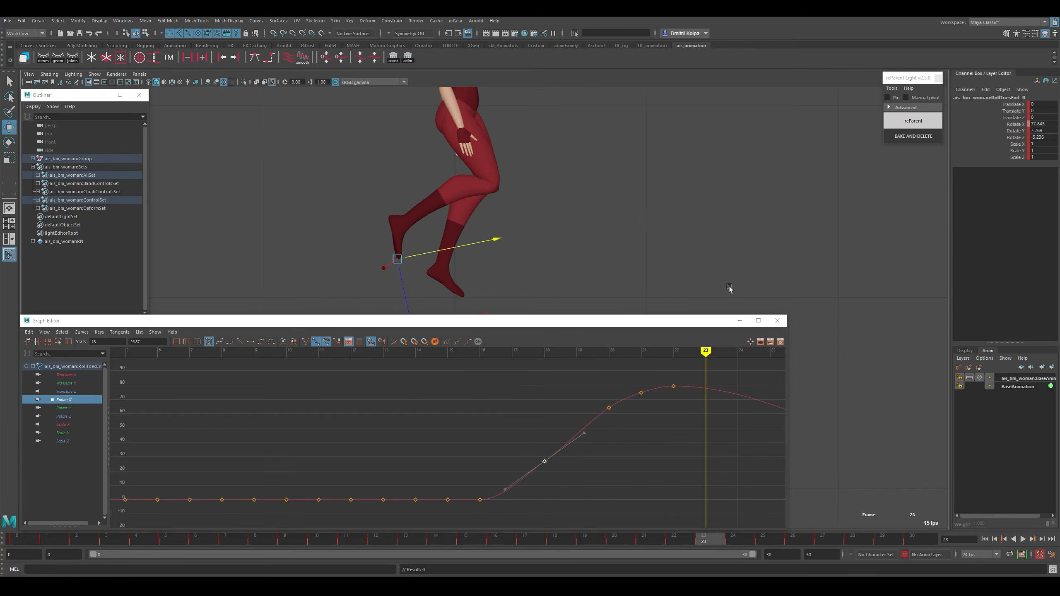
{"action": "left_click", "coordinate": [984, 539]}
{"action": "left_click", "coordinate": [1022, 539]}
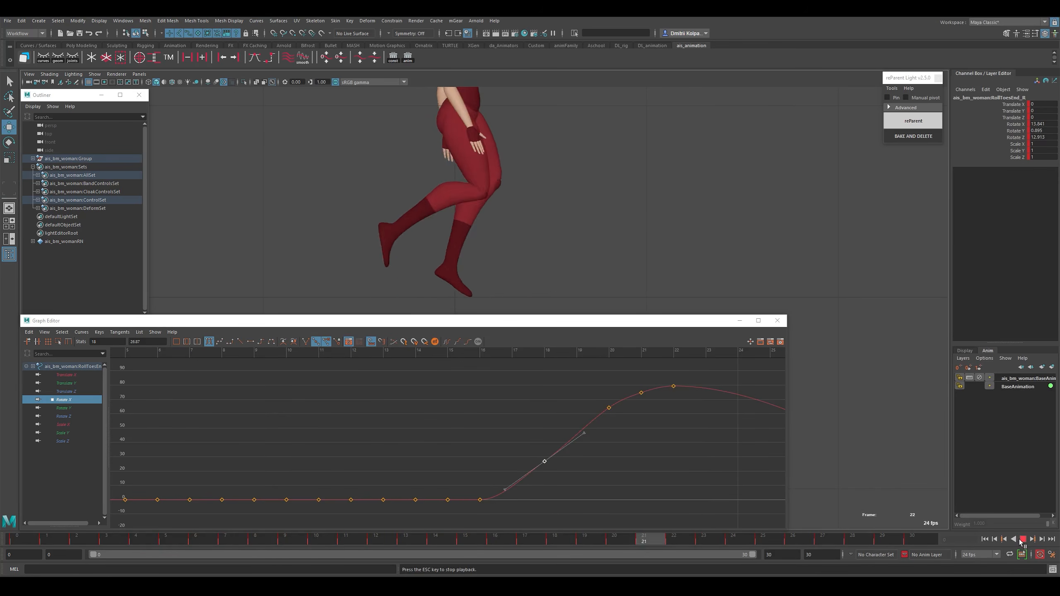
{"action": "left_click", "coordinate": [1020, 540]}
Raise the RollToesEnd_R Rotate X keys to about 8 at frame 16 and about 37 at frame 18.
{"action": "left_click_drag", "start_coordinate": [251, 467], "coordinate": [492, 503]}
{"action": "key", "text": "w"}
{"action": "key", "text": "alt+1"}
{"action": "middle_click_drag", "start_coordinate": [512, 483], "coordinate": [512, 471], "text": "shift"}
{"action": "left_click_drag", "start_coordinate": [541, 461], "coordinate": [551, 470]}
{"action": "key", "text": "k"}
{"action": "left_click", "coordinate": [548, 469]}
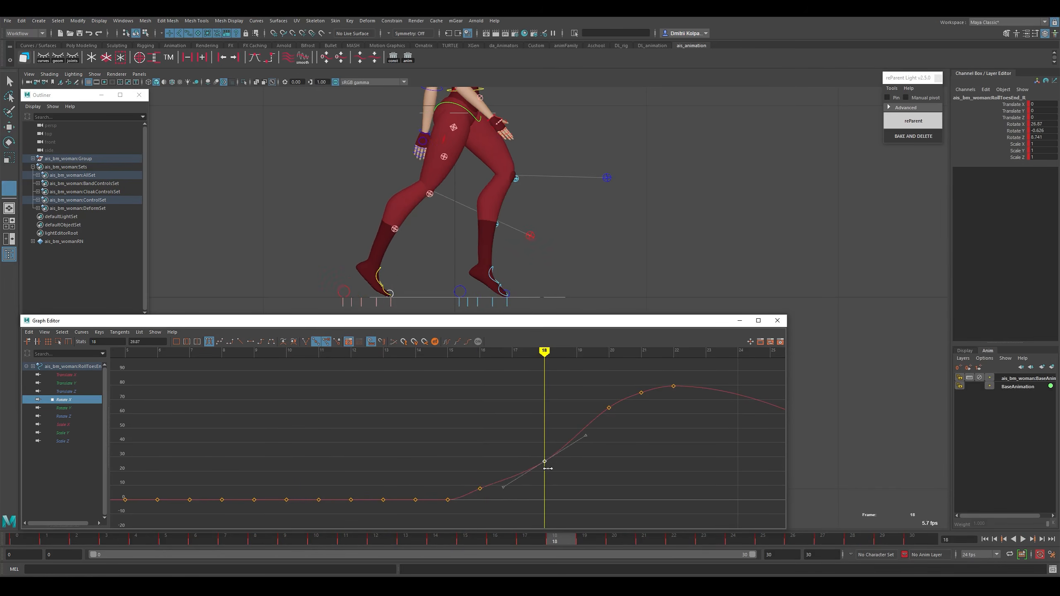
{"action": "middle_click_drag", "start_coordinate": [561, 467], "coordinate": [561, 452], "text": "shift"}
Delete the RollToesEnd_R Rotate X keys at frames 14 and 15, and move the frame 16 key to frame 15 at about 3.8.
{"action": "left_click_drag", "start_coordinate": [557, 477], "coordinate": [441, 492]}
{"action": "left_click_drag", "start_coordinate": [440, 492], "coordinate": [456, 523]}
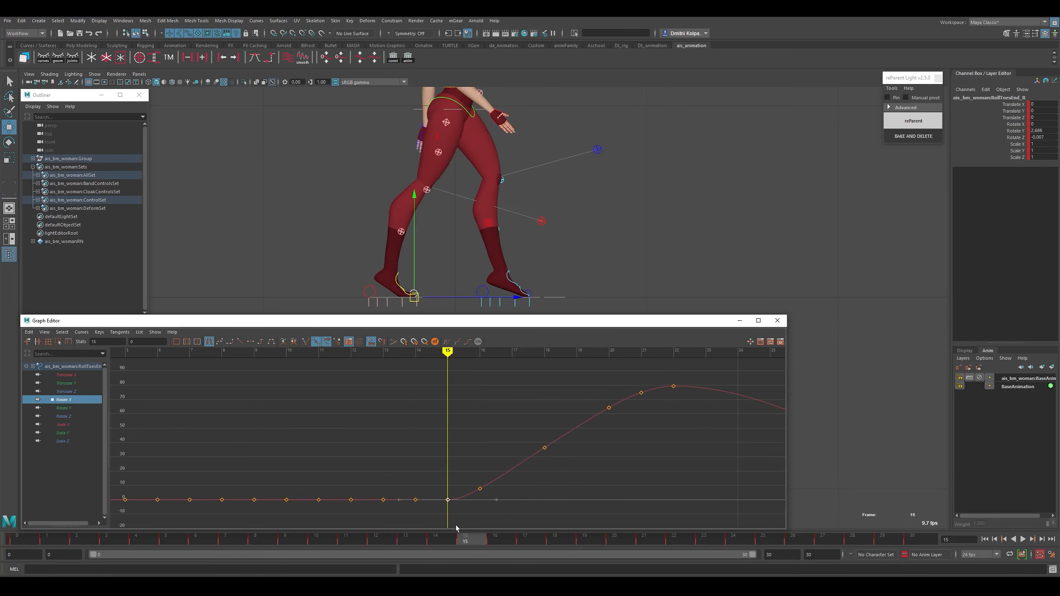
{"action": "middle_click_drag", "start_coordinate": [464, 496], "coordinate": [464, 494], "text": "shift"}
{"action": "left_click_drag", "start_coordinate": [397, 472], "coordinate": [454, 527]}
{"action": "key", "text": "Delete"}
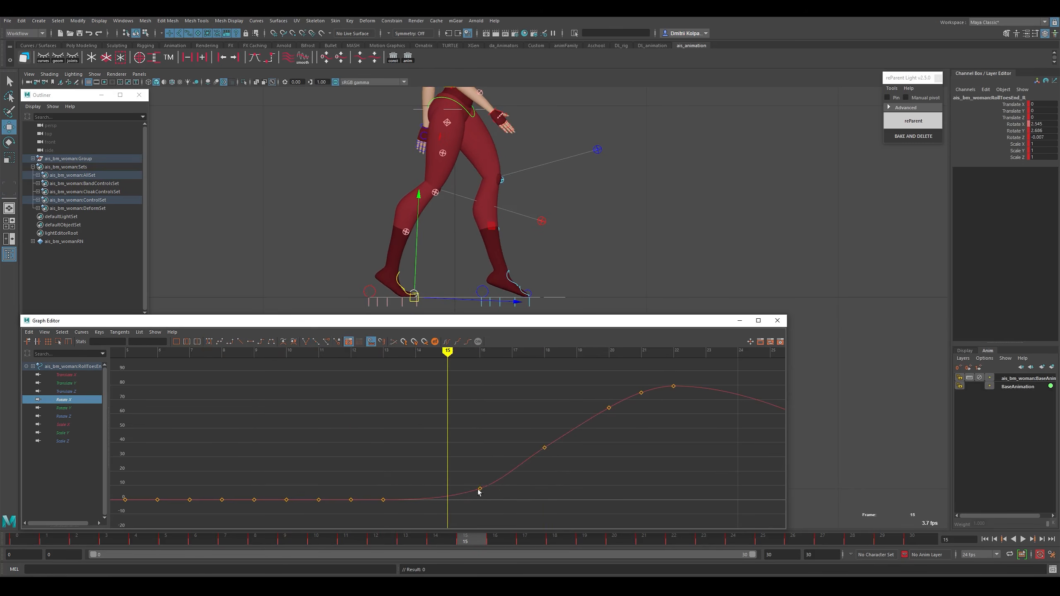
{"action": "left_click_drag", "start_coordinate": [466, 466], "coordinate": [495, 507]}
{"action": "middle_click_drag", "start_coordinate": [506, 487], "coordinate": [490, 488], "text": "shift"}
Play the walk cycle to check the smoothed toe-tip roll.
{"action": "left_click_drag", "start_coordinate": [302, 462], "coordinate": [702, 455]}
{"action": "key", "text": "alt+1"}
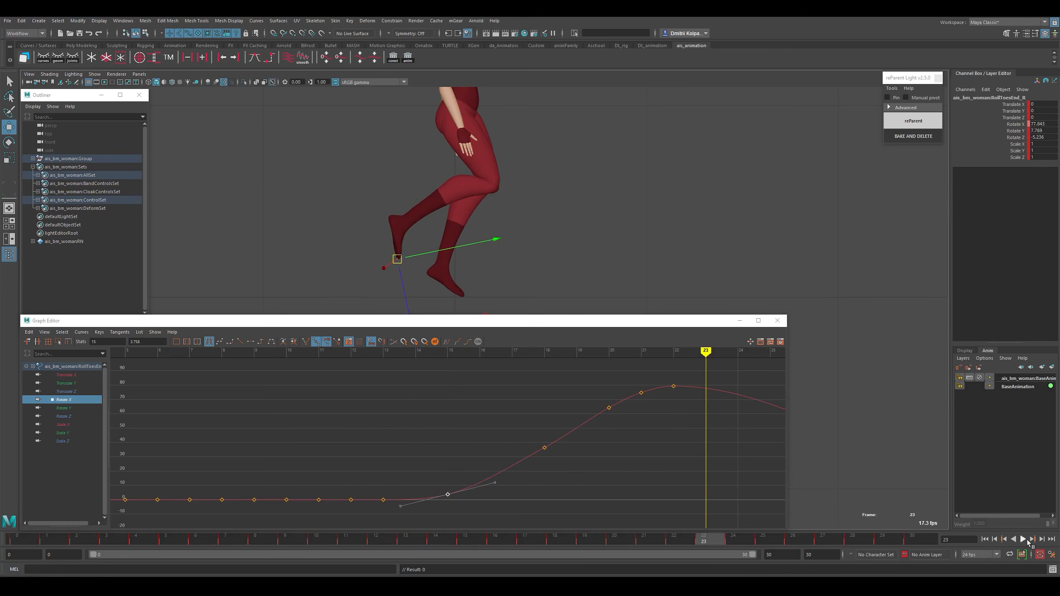
{"action": "left_click", "coordinate": [1023, 540]}
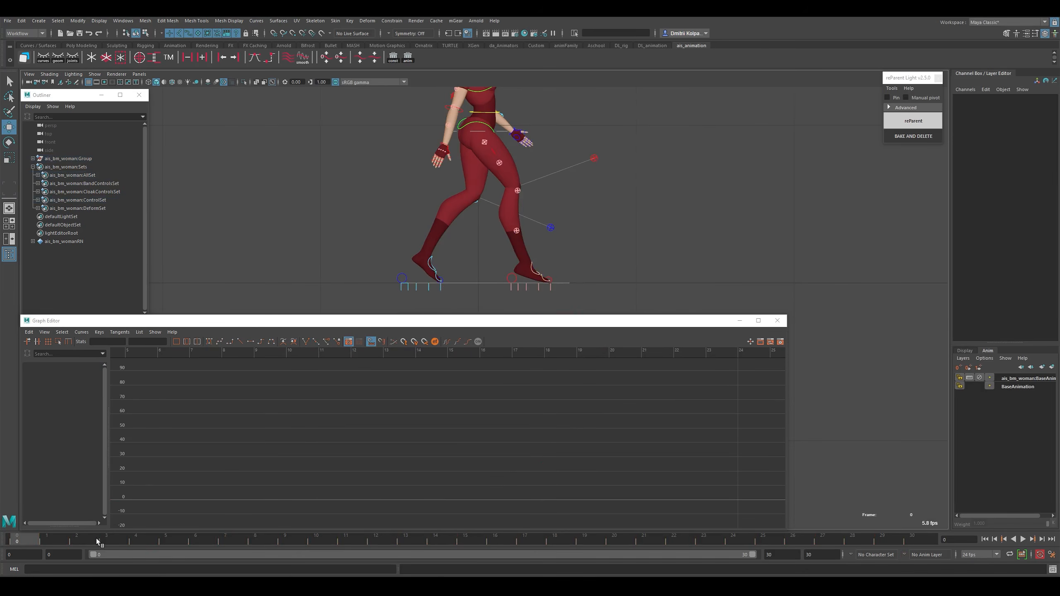
Move the RollToes_R Rotate X key at frame 6 to frame 5.
{"action": "left_click_drag", "start_coordinate": [97, 541], "coordinate": [265, 487]}
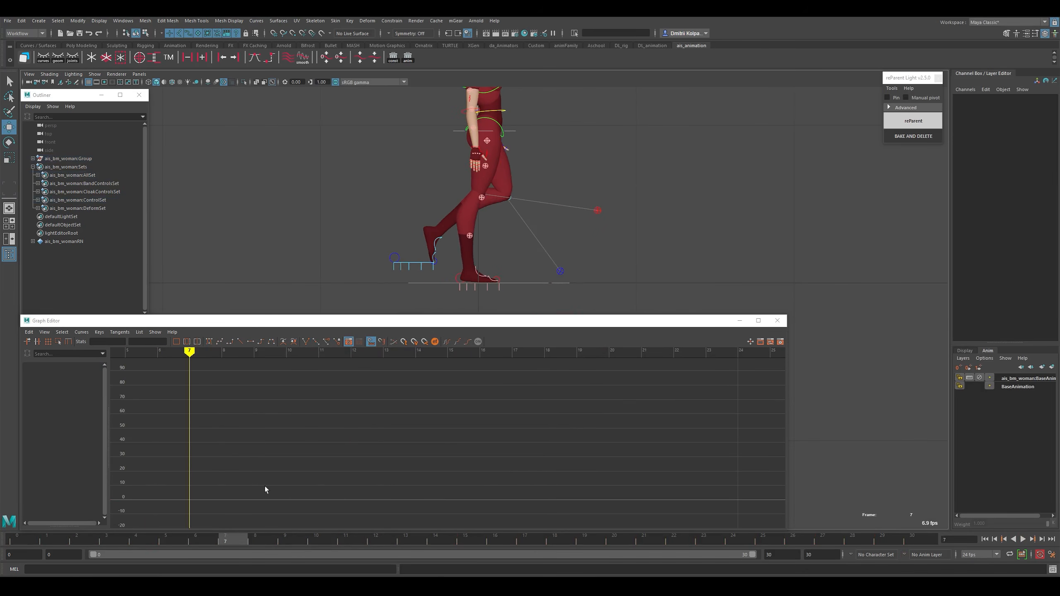
{"action": "left_click", "coordinate": [478, 276]}
{"action": "key", "text": "f"}
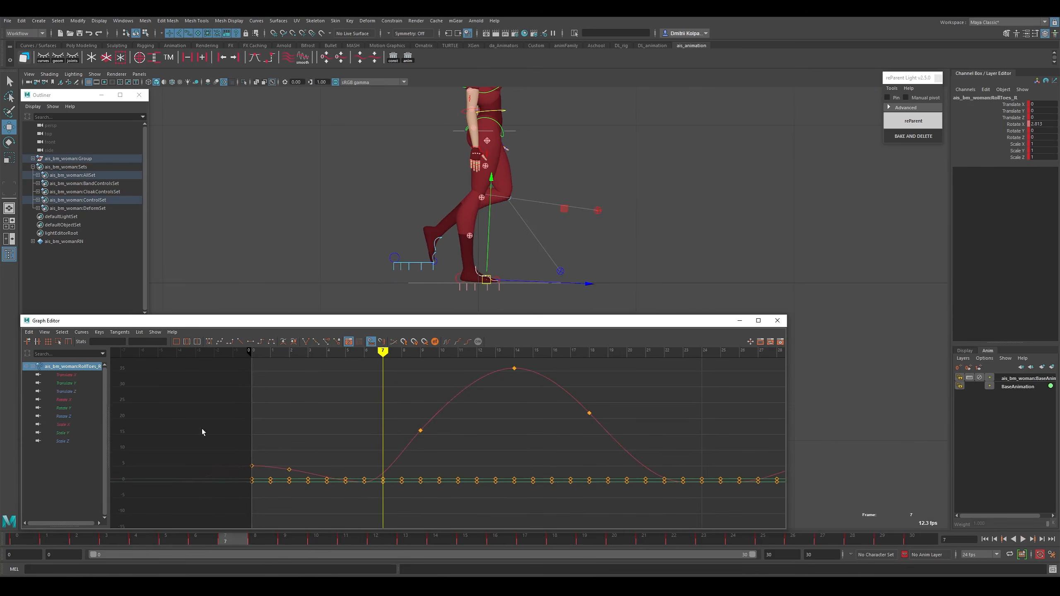
{"action": "left_click", "coordinate": [64, 400]}
{"action": "key", "text": "f"}
{"action": "left_click_drag", "start_coordinate": [358, 481], "coordinate": [390, 504]}
{"action": "middle_click_drag", "start_coordinate": [388, 504], "coordinate": [373, 497], "text": "shift"}
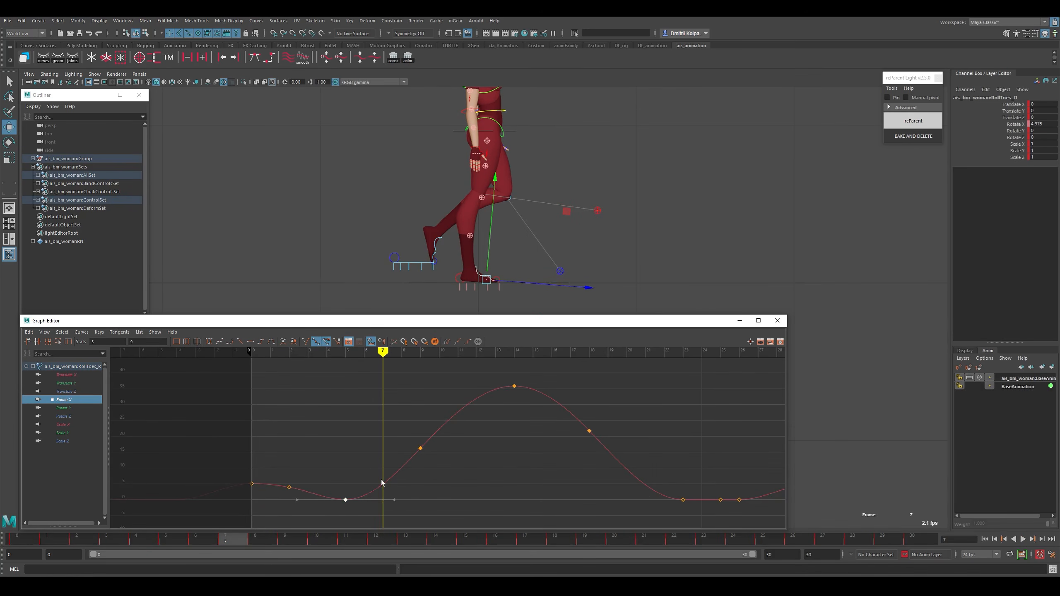
Add a RollToes_R Rotate X key of about 6.8 at frame 7 and raise the frame 9 key.
{"action": "left_click_drag", "start_coordinate": [372, 470], "coordinate": [398, 491]}
{"action": "middle_click_drag", "start_coordinate": [398, 481], "coordinate": [451, 421], "text": "shift"}
{"action": "left_click", "coordinate": [456, 402]}
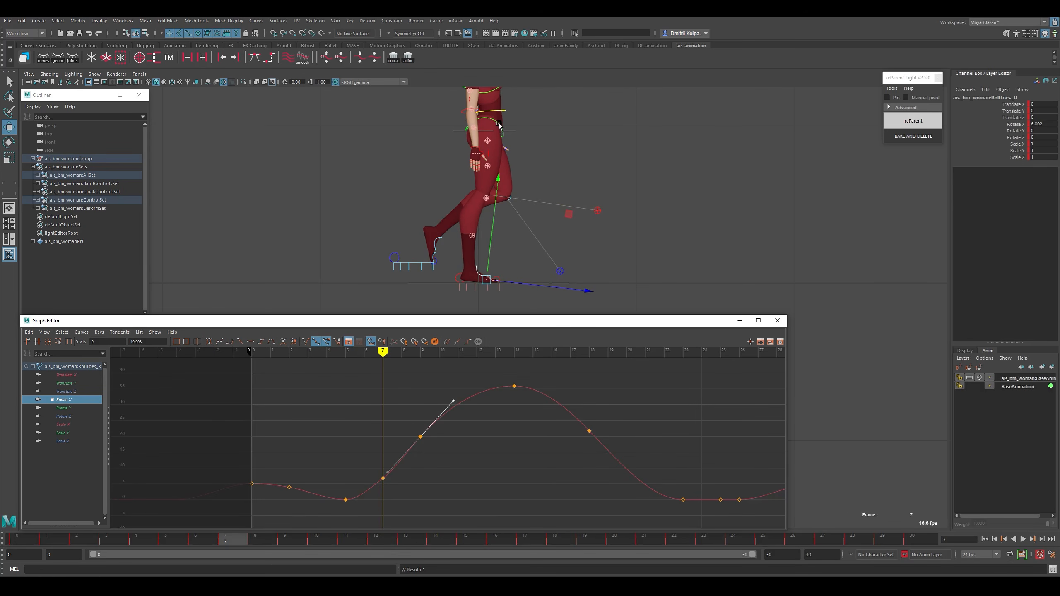
Lower the RollToes_R Rotate X key at frame 9 to about 16.
{"action": "key", "text": "k"}
{"action": "mouse_move", "coordinate": [304, 429]}
{"action": "left_mouse_down"}
{"action": "mouse_move", "coordinate": [419, 458]}
{"action": "mouse_move", "coordinate": [401, 447]}
{"action": "mouse_move", "coordinate": [394, 484]}
{"action": "left_mouse_up"}
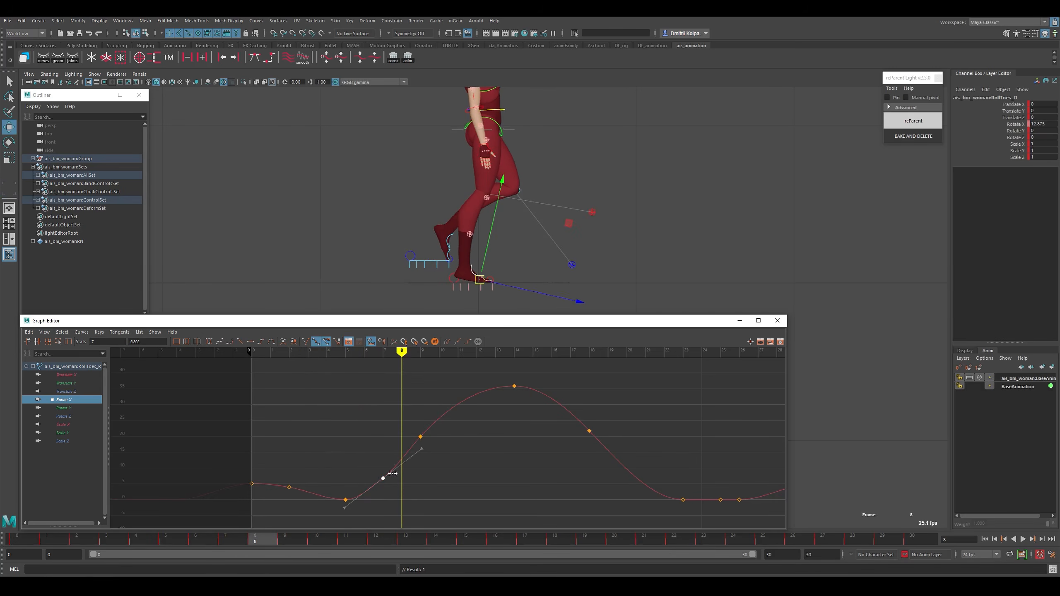
{"action": "key", "text": "k"}
{"action": "left_click", "coordinate": [389, 472]}
{"action": "middle_click_drag", "start_coordinate": [397, 465], "coordinate": [397, 465], "text": "shift"}
{"action": "key", "text": "k"}
{"action": "left_click", "coordinate": [420, 439]}
{"action": "left_click_drag", "start_coordinate": [407, 403], "coordinate": [434, 450]}
{"action": "middle_click_drag", "start_coordinate": [442, 450], "coordinate": [445, 462], "text": "shift"}
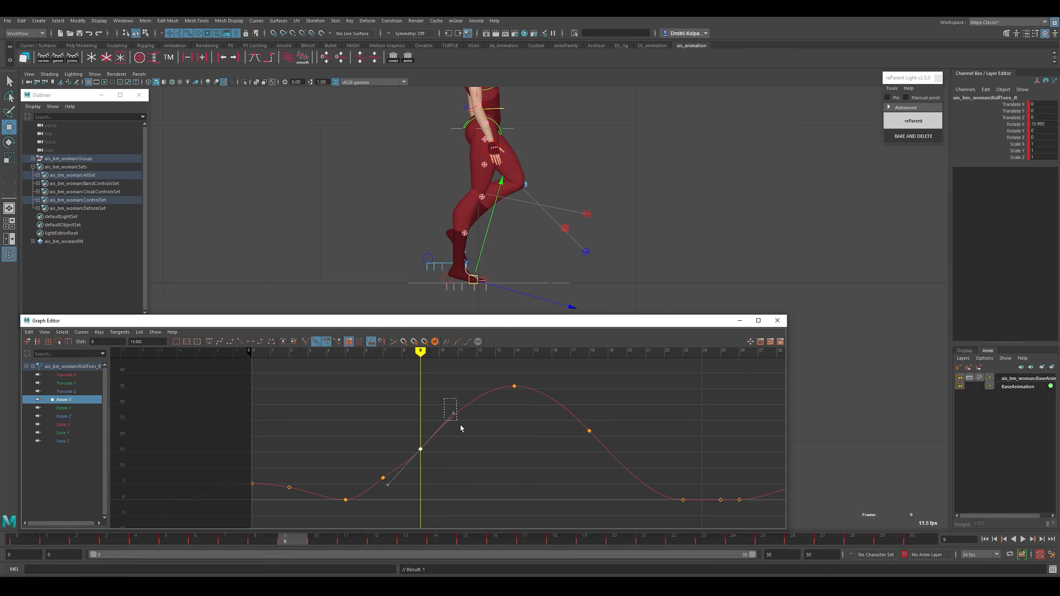
Adjust the RollToes_R Rotate X tangents around frames 7 and 9 and scrub the walk to check the foot roll.
{"action": "left_click_drag", "start_coordinate": [461, 429], "coordinate": [461, 429]}
{"action": "middle_click_drag", "start_coordinate": [461, 430], "coordinate": [478, 441], "text": "shift"}
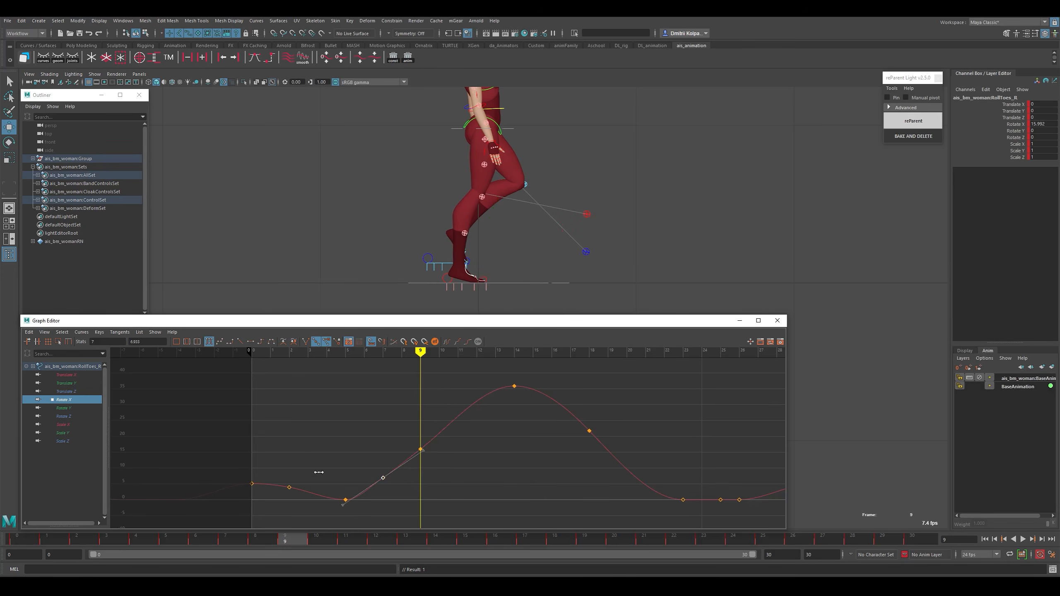
{"action": "mouse_move", "coordinate": [318, 472]}
{"action": "left_mouse_down"}
{"action": "mouse_move", "coordinate": [234, 471]}
{"action": "mouse_move", "coordinate": [519, 463]}
{"action": "mouse_move", "coordinate": [289, 461]}
{"action": "mouse_move", "coordinate": [514, 439]}
{"action": "left_mouse_up"}
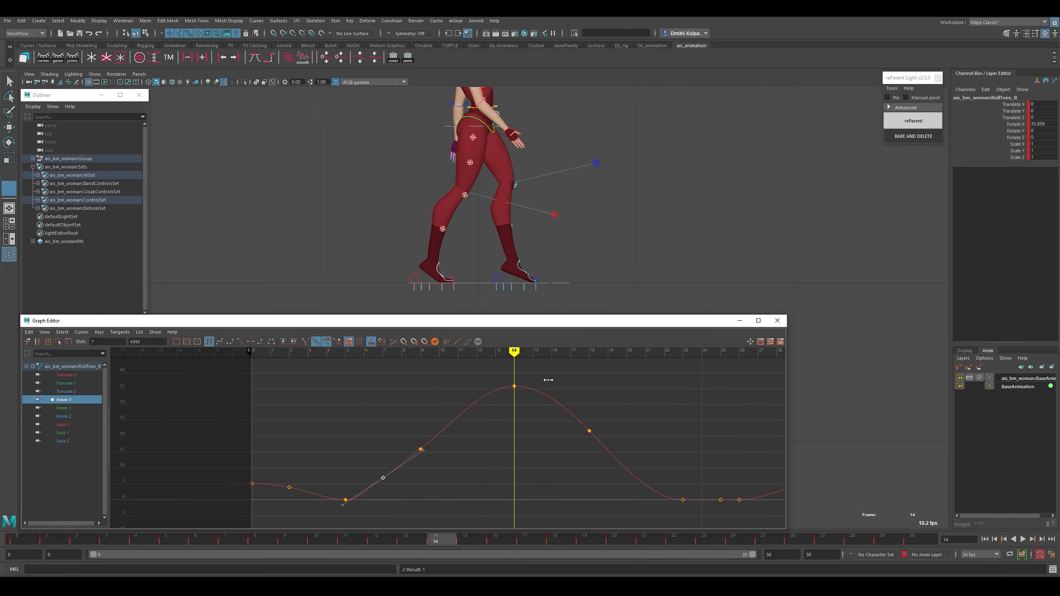
{"action": "left_click_drag", "start_coordinate": [634, 263], "coordinate": [640, 306], "text": "alt"}
{"action": "left_click", "coordinate": [283, 405]}
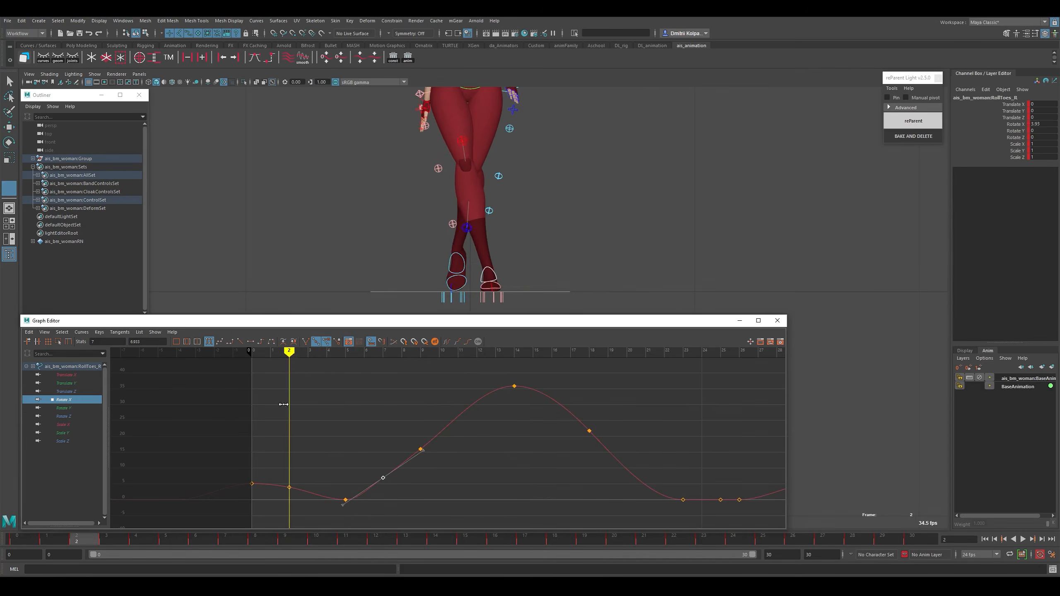
{"action": "mouse_move", "coordinate": [283, 404]}
{"action": "left_mouse_down"}
{"action": "mouse_move", "coordinate": [346, 429]}
{"action": "mouse_move", "coordinate": [438, 439]}
{"action": "mouse_move", "coordinate": [309, 445]}
{"action": "mouse_move", "coordinate": [363, 449]}
{"action": "left_mouse_up"}
{"action": "key", "text": "w"}
Delete the IKLeg_R Translate Z keys from frame 1 to frame 18.
{"action": "left_click", "coordinate": [493, 306]}
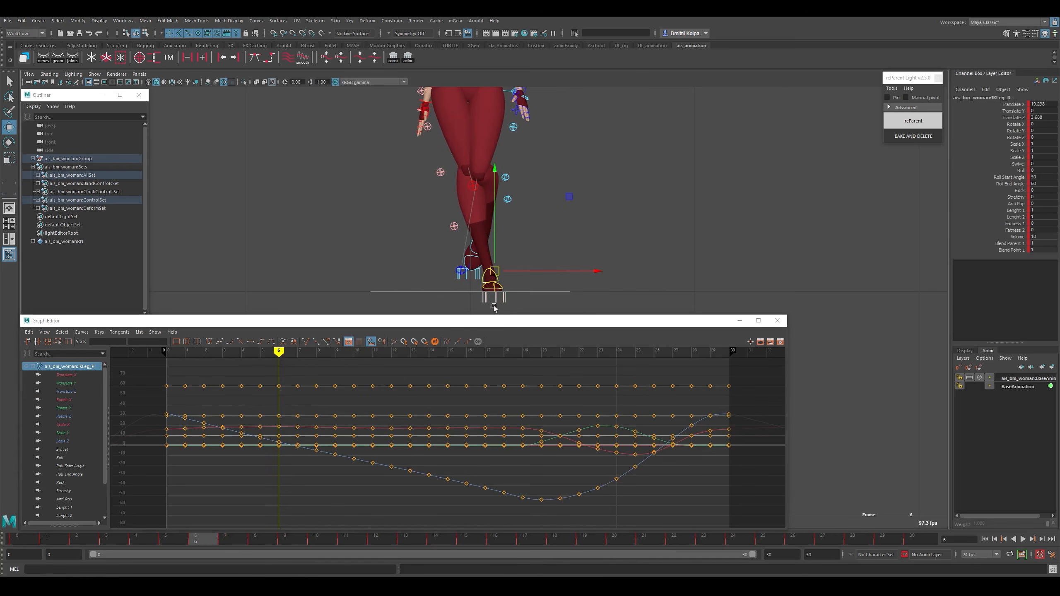
{"action": "left_click", "coordinate": [67, 374]}
{"action": "middle_click_drag", "start_coordinate": [267, 403], "coordinate": [298, 395], "text": "alt"}
{"action": "left_click_drag", "start_coordinate": [561, 236], "coordinate": [505, 280], "text": "alt"}
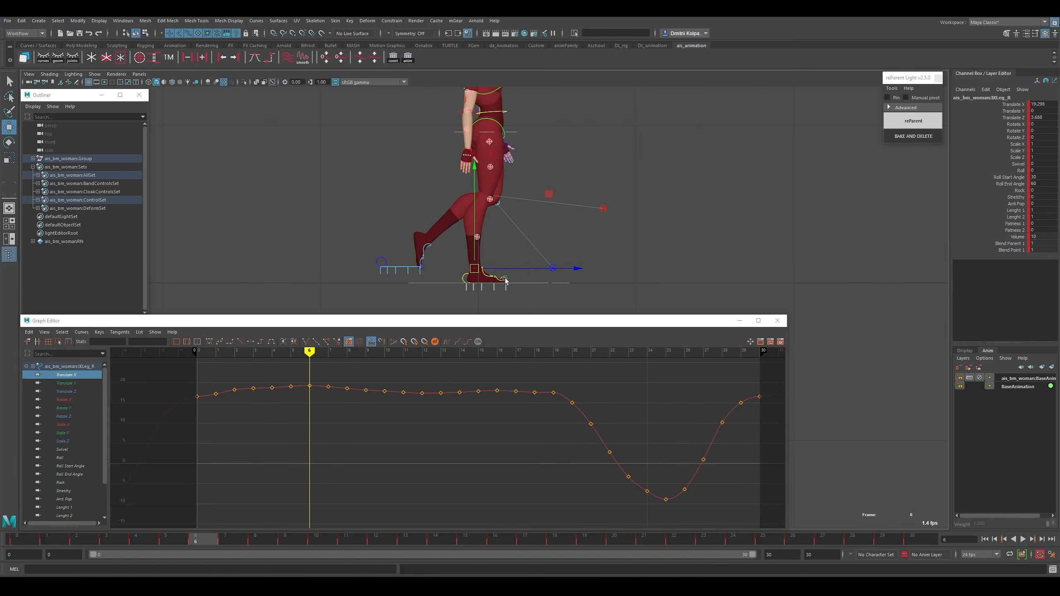
{"action": "left_click", "coordinate": [80, 391]}
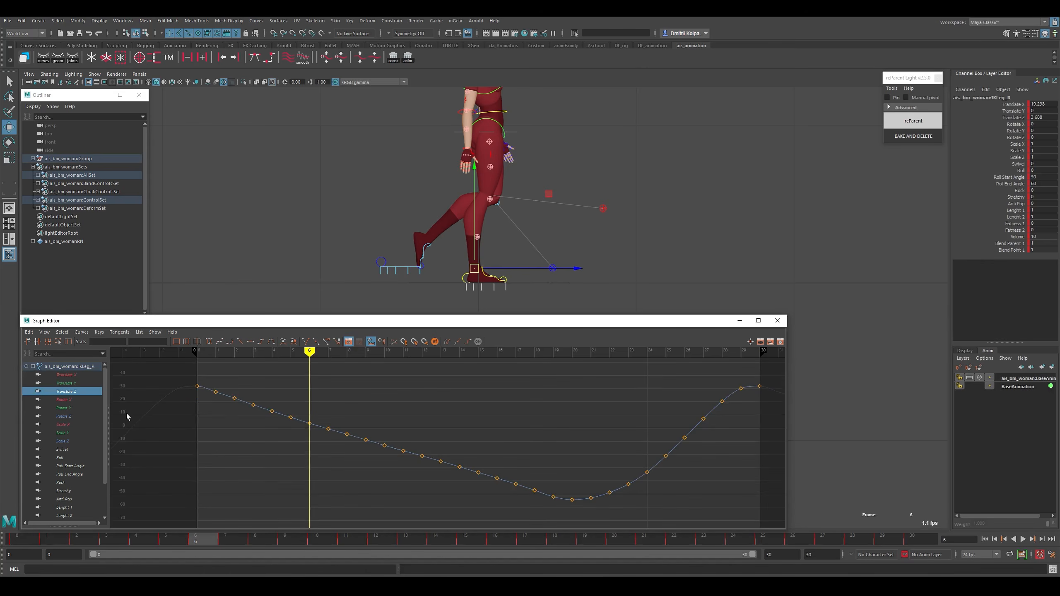
{"action": "left_click", "coordinate": [198, 380]}
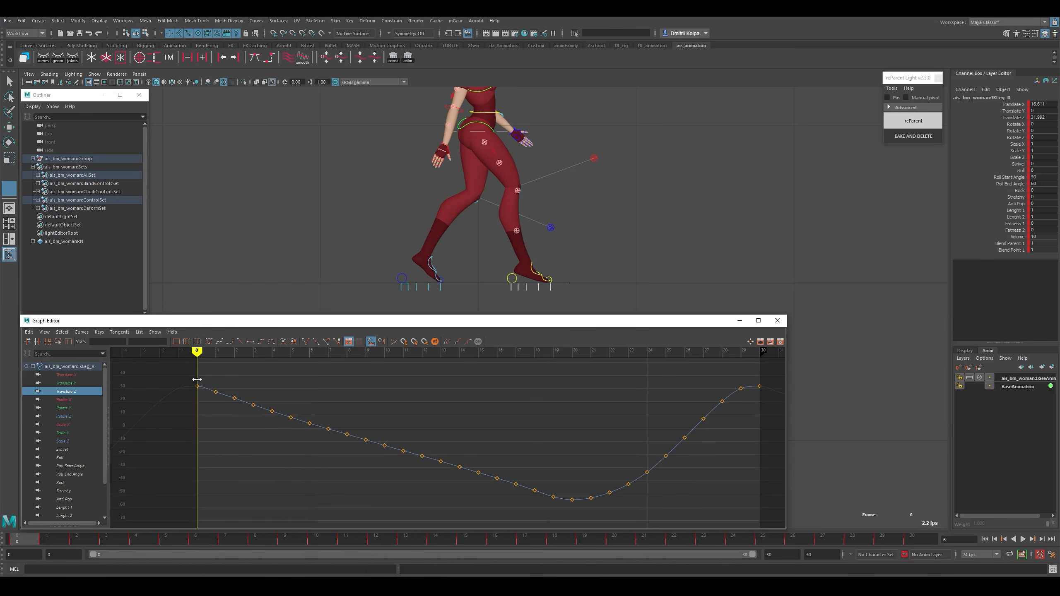
{"action": "left_click_drag", "start_coordinate": [197, 380], "coordinate": [553, 456]}
{"action": "key", "text": "w"}
{"action": "left_click_drag", "start_coordinate": [542, 501], "coordinate": [576, 526]}
{"action": "key", "text": "Delete"}
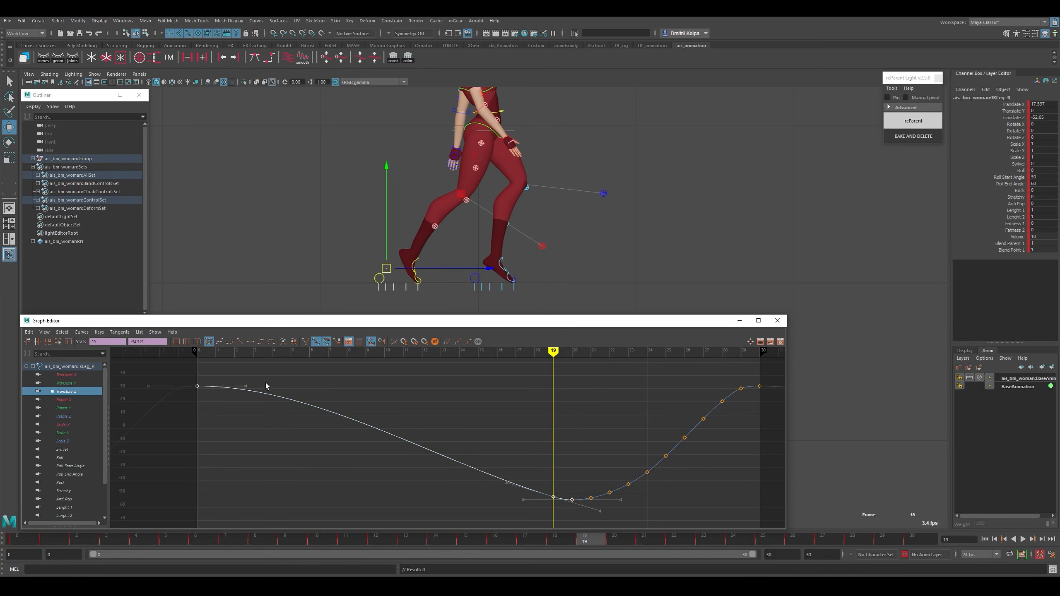
Make the IKLeg_R Translate Z curve linear between frames 0 and 19 and scrub through the ground contact.
{"action": "left_click_drag", "start_coordinate": [227, 376], "coordinate": [562, 503]}
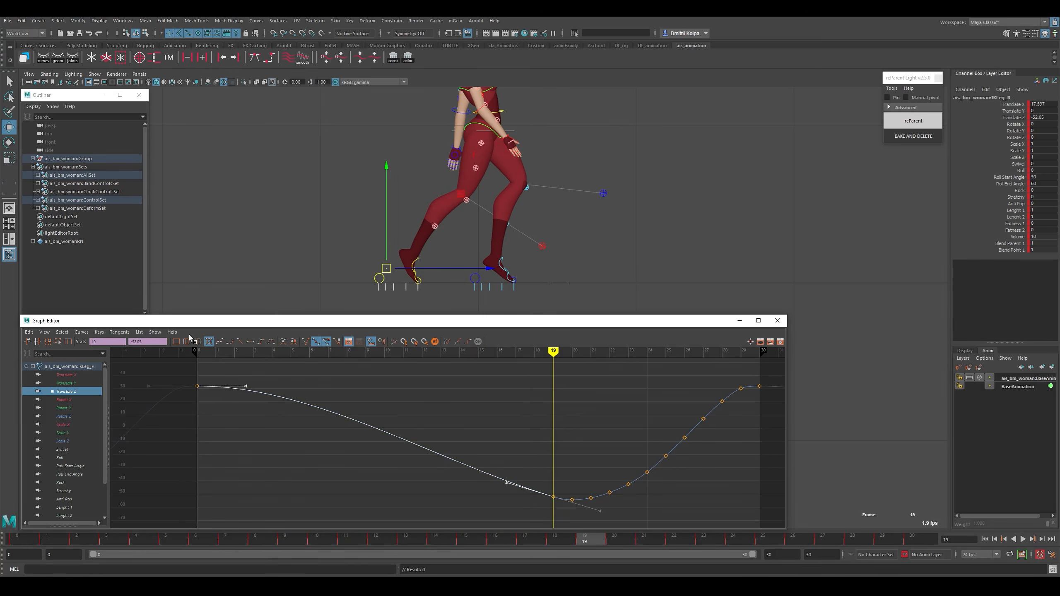
{"action": "left_click", "coordinate": [241, 343]}
{"action": "left_click", "coordinate": [198, 391]}
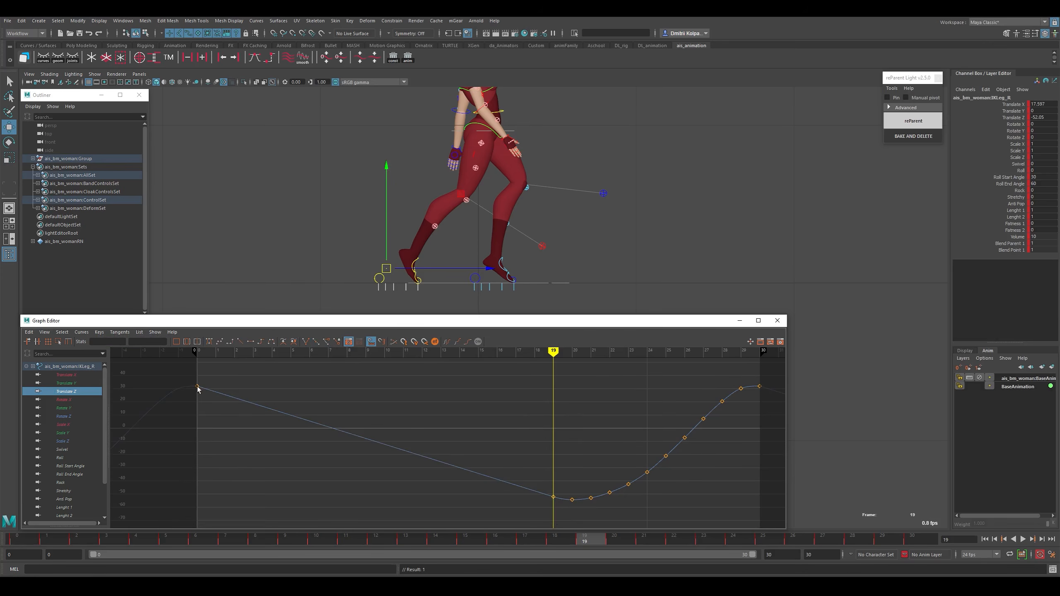
{"action": "key", "text": "k"}
{"action": "left_click_drag", "start_coordinate": [205, 395], "coordinate": [535, 449]}
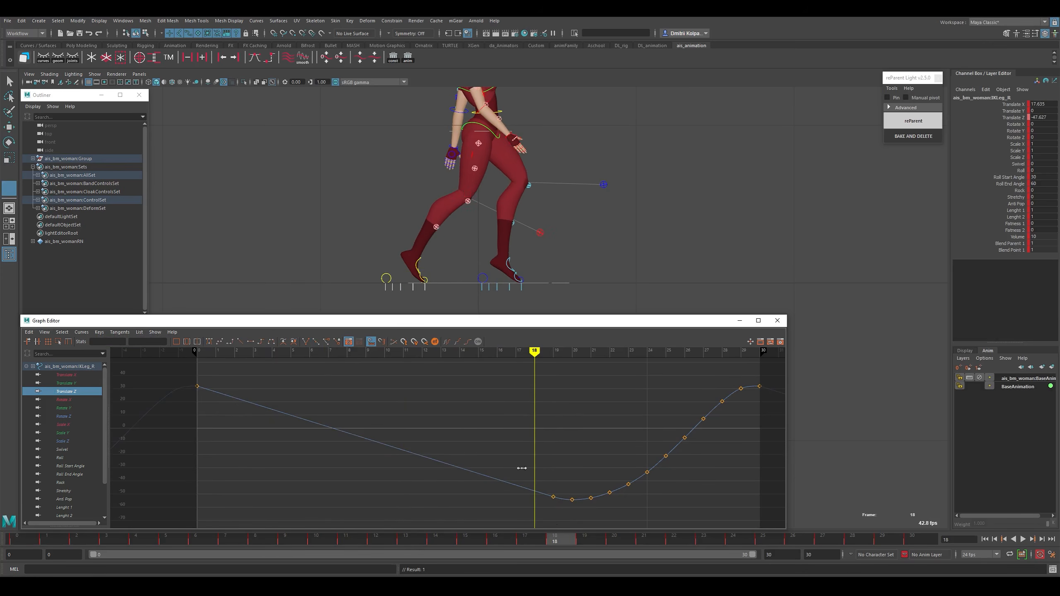
{"action": "key", "text": "w"}
Delete the IKLeg_R Translate Y keys from frame 1 to frame 18.
{"action": "left_click", "coordinate": [66, 384]}
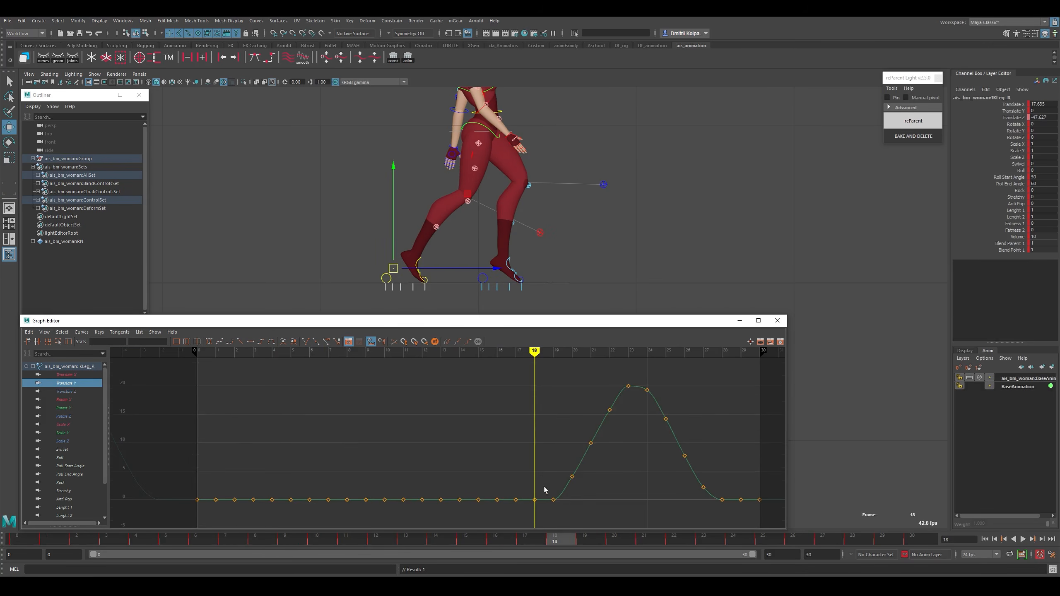
{"action": "left_click_drag", "start_coordinate": [542, 487], "coordinate": [207, 527]}
{"action": "key", "text": "Delete"}
Check the foot's sideways motion from the front and delete the IKLeg_R Translate X keys from frame 1 to frame 18.
{"action": "left_click", "coordinate": [75, 375]}
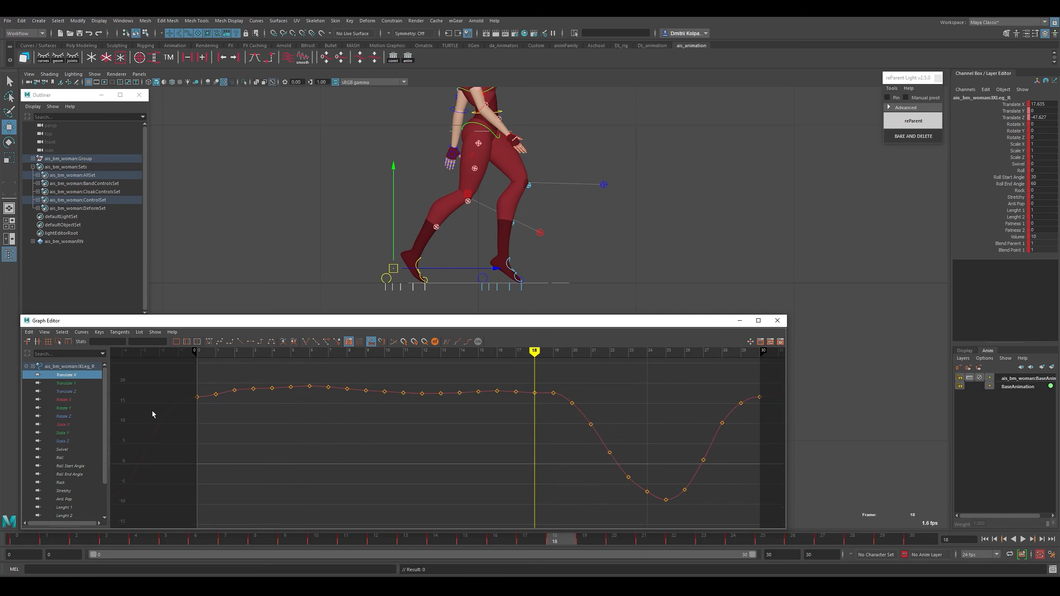
{"action": "key", "text": "space"}
{"action": "left_click_drag", "start_coordinate": [562, 239], "coordinate": [566, 247]}
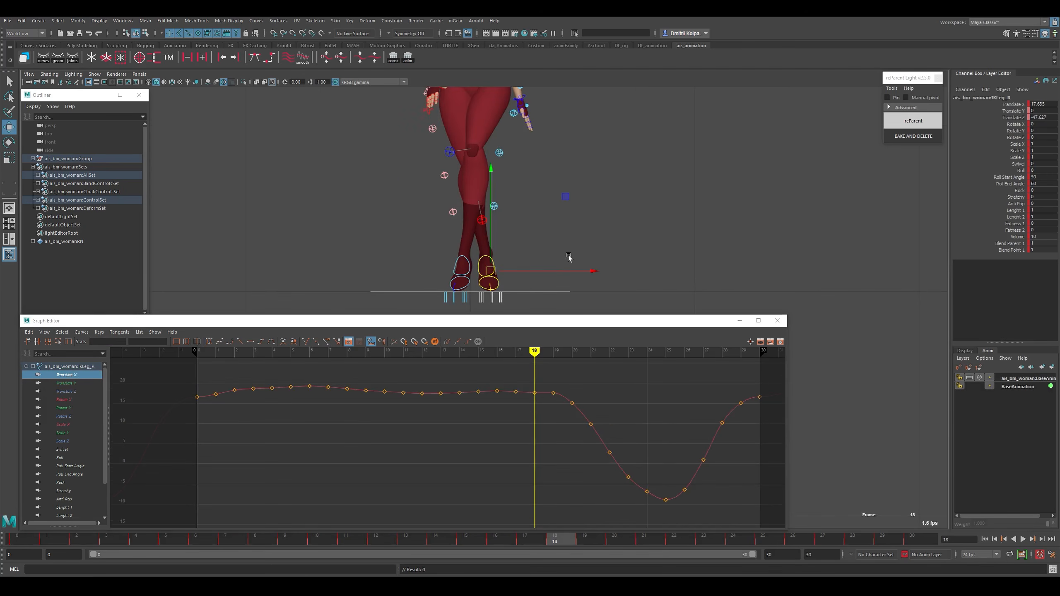
{"action": "left_click_drag", "start_coordinate": [250, 397], "coordinate": [536, 414]}
{"action": "key", "text": "w"}
{"action": "left_click_drag", "start_coordinate": [352, 402], "coordinate": [208, 421]}
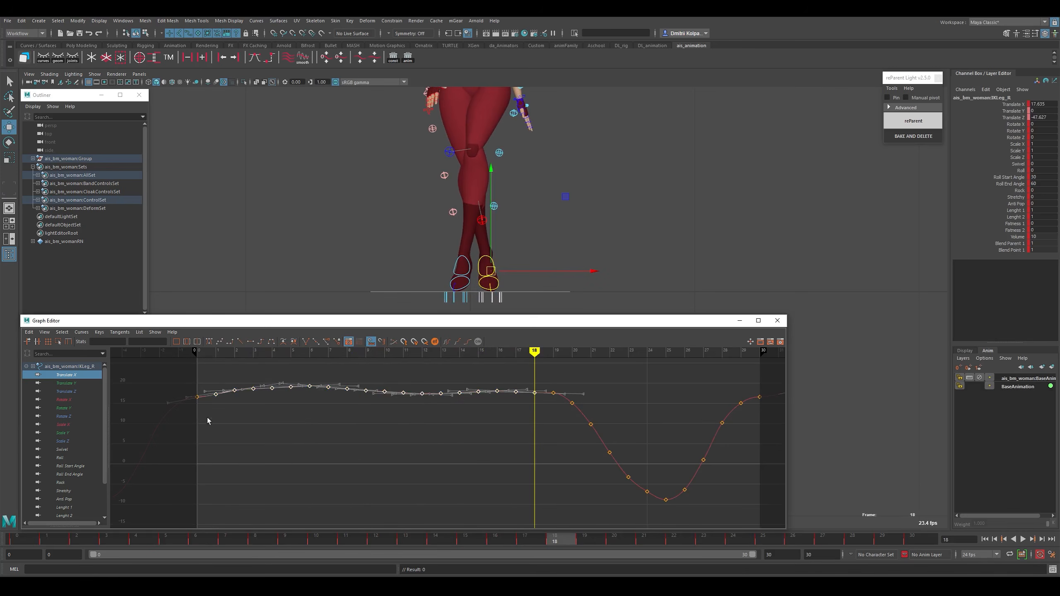
{"action": "key", "text": "Delete"}
Lower the IKLeg_R Translate X key at frame 19 slightly and scrub back to check the planted foot.
{"action": "left_click_drag", "start_coordinate": [539, 374], "coordinate": [565, 401]}
{"action": "middle_click_drag", "start_coordinate": [567, 380], "coordinate": [567, 384], "text": "shift"}
{"action": "key", "text": "k"}
{"action": "left_click_drag", "start_coordinate": [559, 384], "coordinate": [329, 431]}
{"action": "key", "text": "w"}
Select the right foot's RollToesEnd_R control and isolate its Rotate Y curve.
{"action": "left_click", "coordinate": [496, 286]}
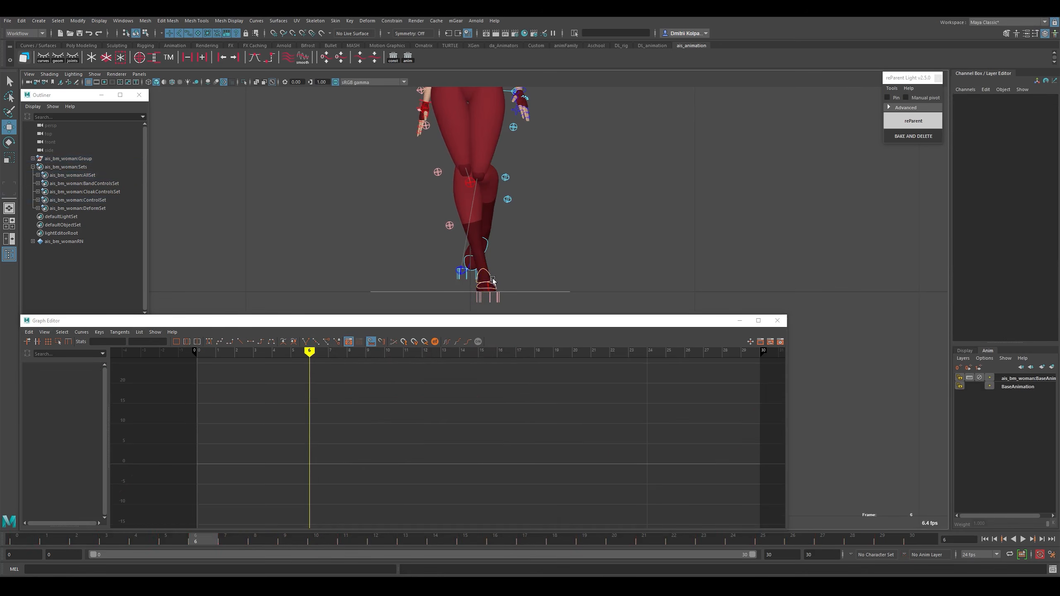
{"action": "left_click", "coordinate": [489, 286]}
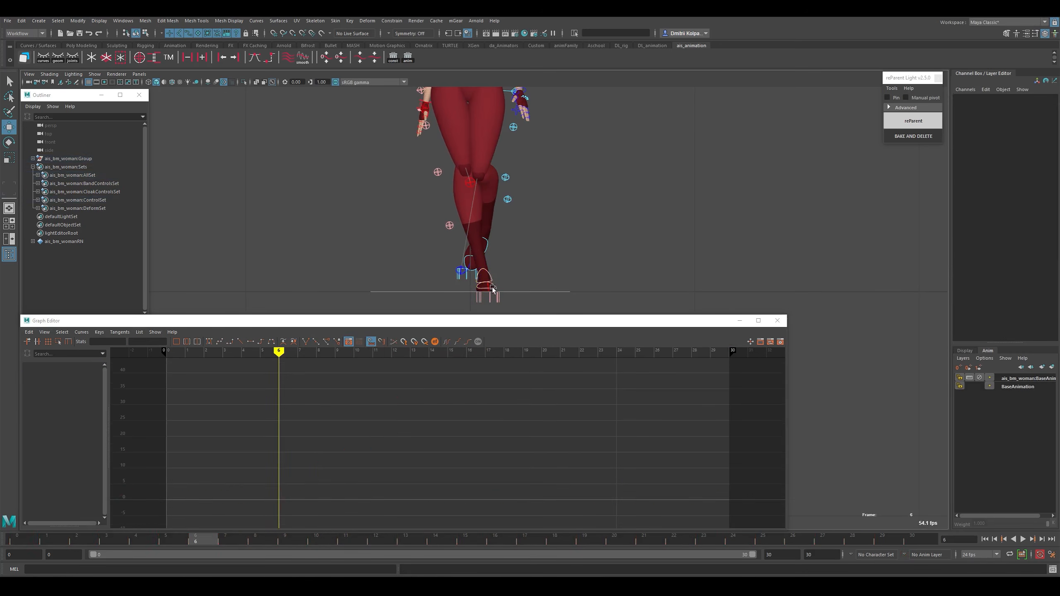
{"action": "left_click", "coordinate": [63, 400]}
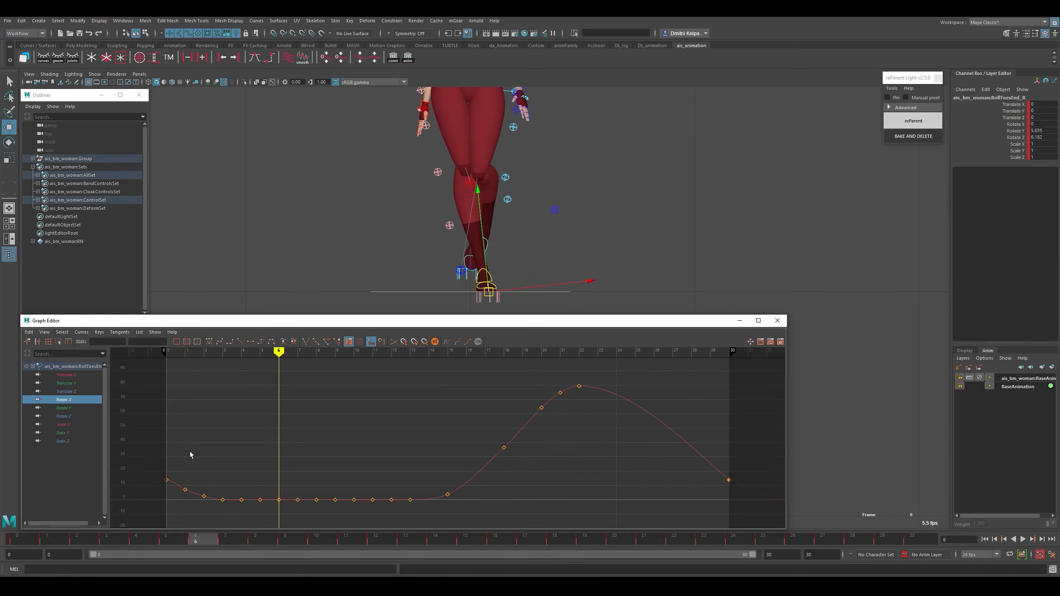
{"action": "left_click", "coordinate": [65, 408]}
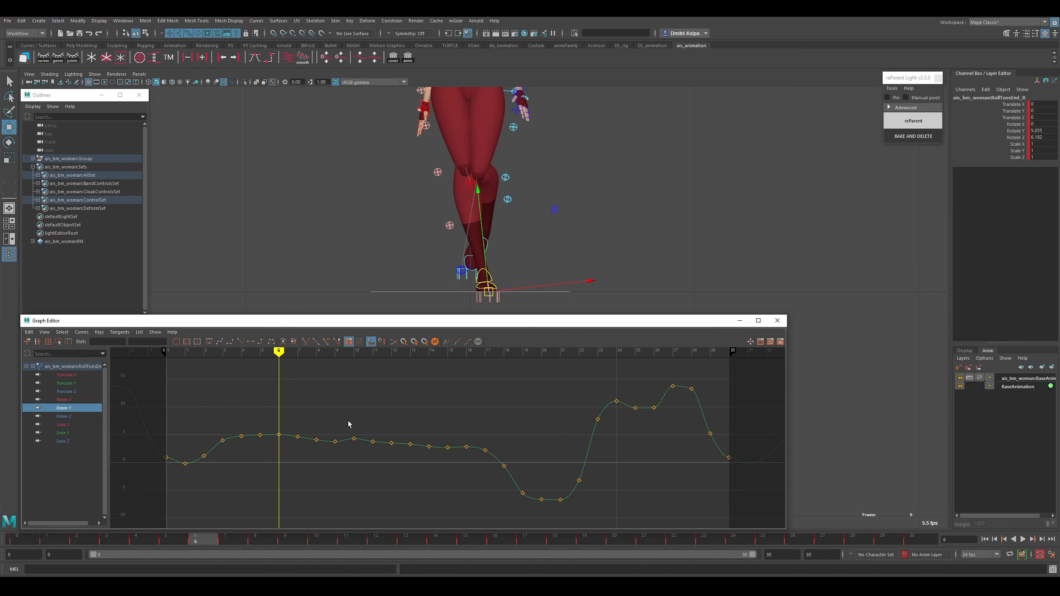
Try rotating RollToesEnd_R around Y at frame 6 and undo the rotation.
{"action": "key", "text": "e"}
{"action": "left_click_drag", "start_coordinate": [529, 288], "coordinate": [524, 301]}
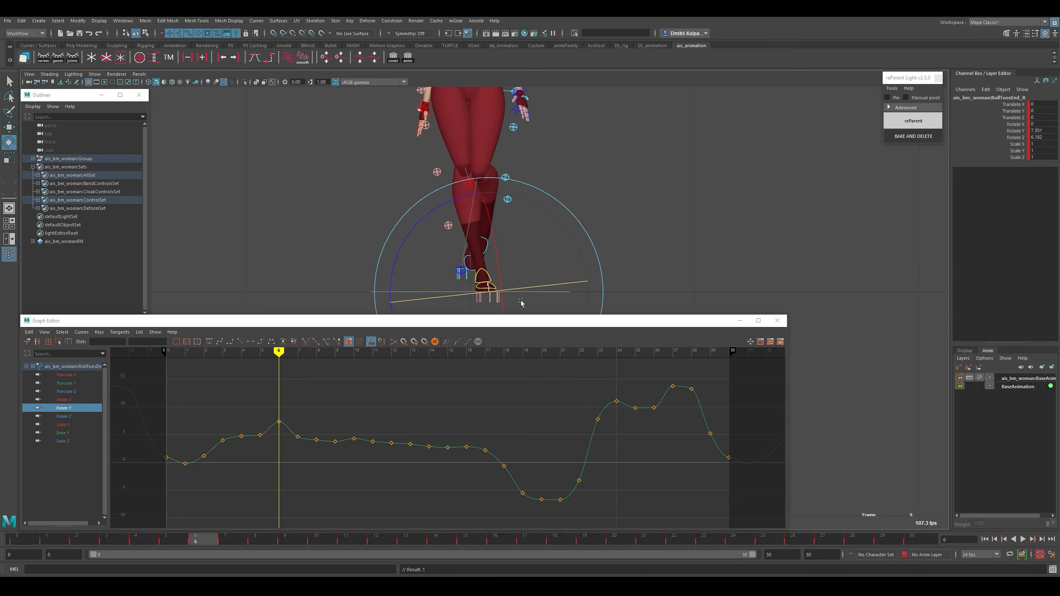
{"action": "key", "text": "ctrl+z"}
Smooth all keys of the RollToesEnd_R Rotate Y curve.
{"action": "right_click_drag", "start_coordinate": [441, 455], "coordinate": [423, 455], "text": "alt+shift"}
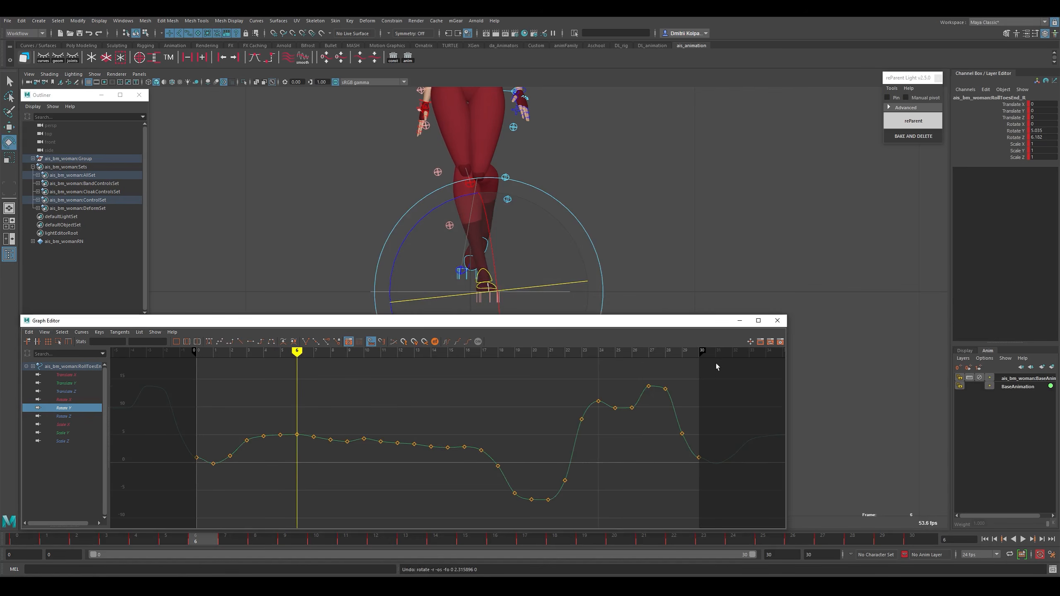
{"action": "left_click_drag", "start_coordinate": [716, 366], "coordinate": [167, 535]}
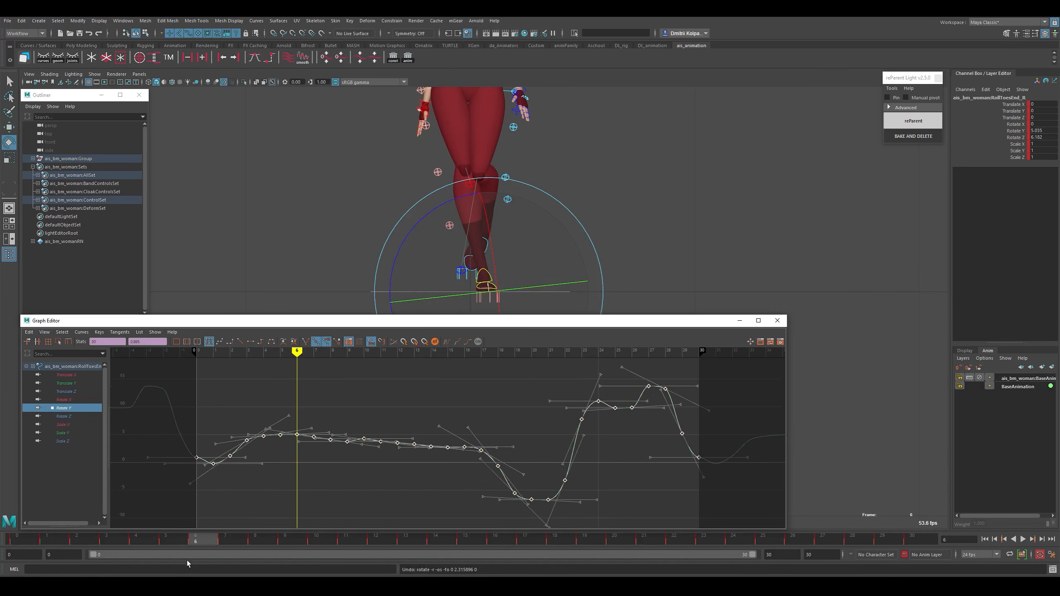
{"action": "left_click", "coordinate": [303, 59]}
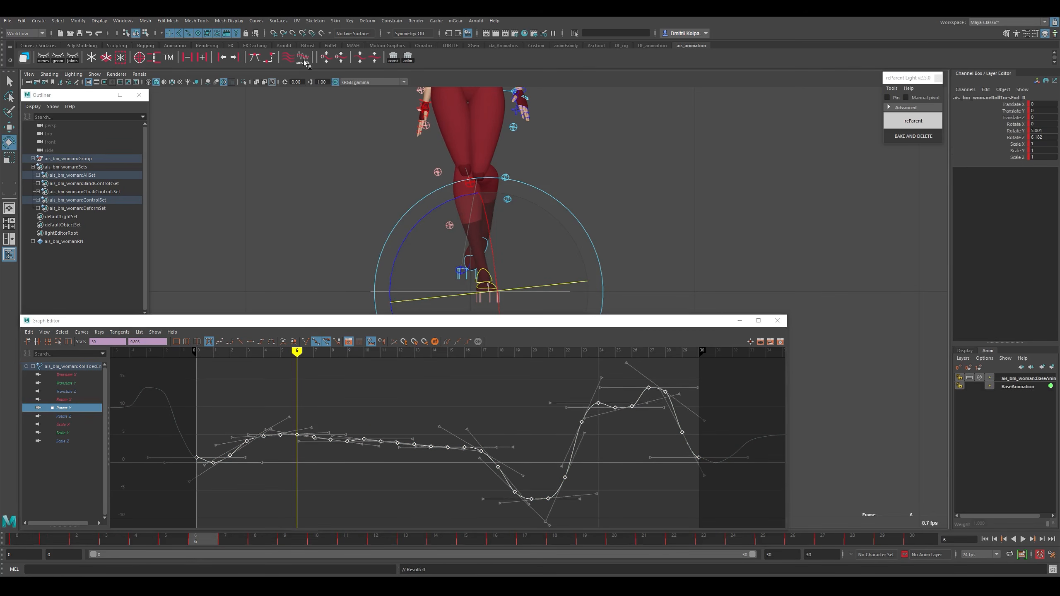
Smooth the RollToesEnd_R Rotate Y keys from frame 5 to frame 16 further and scrub the walk to check them.
{"action": "left_click", "coordinate": [637, 399]}
{"action": "left_click_drag", "start_coordinate": [279, 410], "coordinate": [472, 450]}
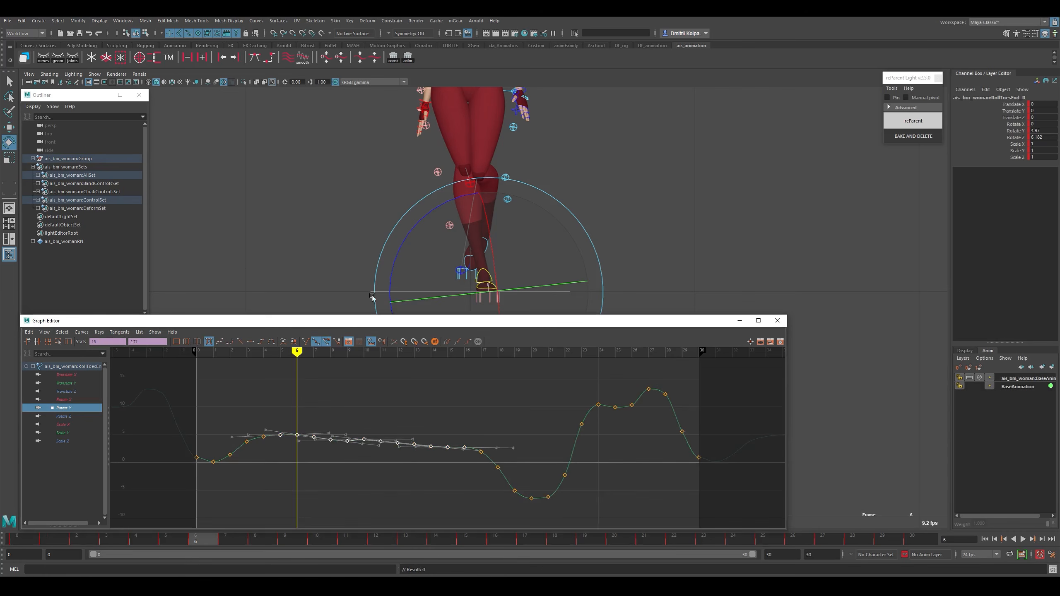
{"action": "left_click", "coordinate": [303, 59]}
{"action": "left_click", "coordinate": [304, 59]}
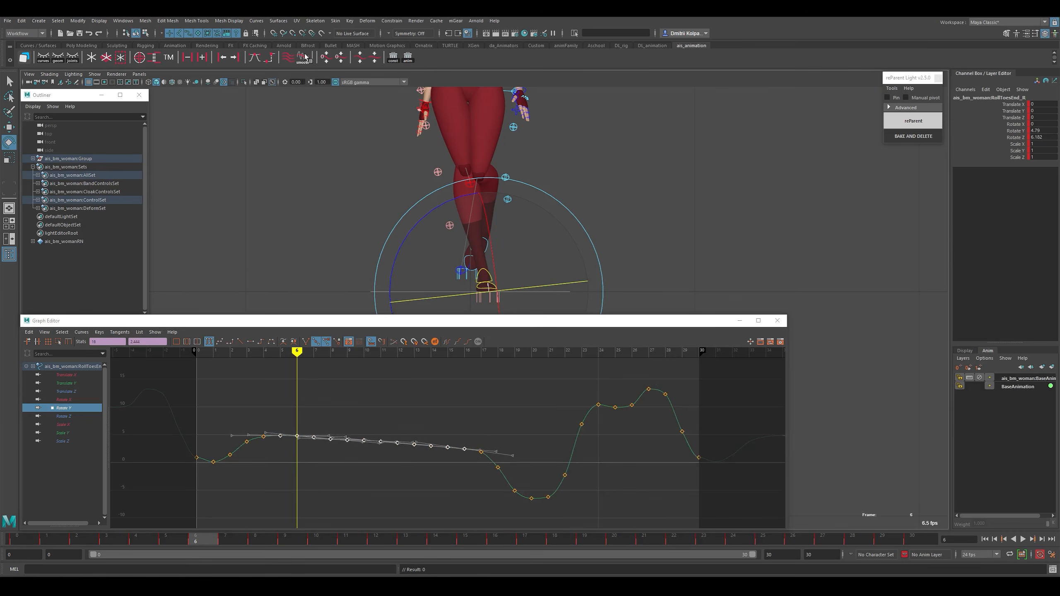
{"action": "left_click", "coordinate": [331, 498]}
{"action": "key", "text": "k"}
{"action": "mouse_move", "coordinate": [311, 463]}
{"action": "left_mouse_down"}
{"action": "mouse_move", "coordinate": [244, 428]}
{"action": "mouse_move", "coordinate": [550, 480]}
{"action": "mouse_move", "coordinate": [632, 465]}
{"action": "left_mouse_up"}
{"action": "key", "text": "e"}
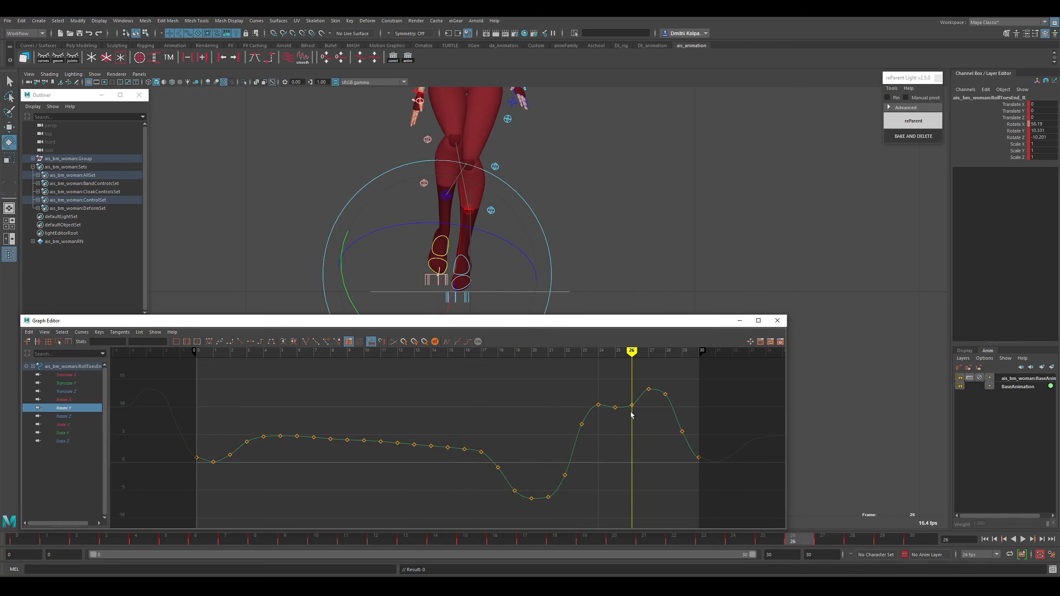
Delete the RollToesEnd_R Rotate Z keys at frame 21, frames 23 to 25 and frames 27 to 29.
{"action": "left_click", "coordinate": [69, 416]}
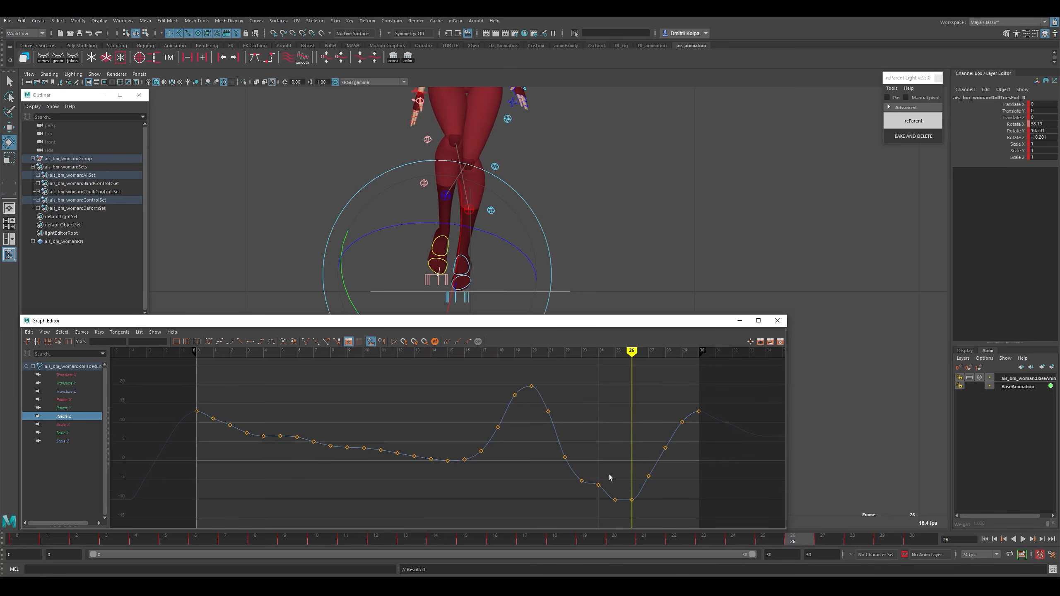
{"action": "left_click_drag", "start_coordinate": [589, 475], "coordinate": [610, 496]}
{"action": "key", "text": "Delete"}
{"action": "left_click_drag", "start_coordinate": [629, 398], "coordinate": [686, 490]}
{"action": "key", "text": "Delete"}
{"action": "left_click_drag", "start_coordinate": [559, 421], "coordinate": [560, 422]}
{"action": "key", "text": "Delete"}
Try raising the RollToesEnd_R Rotate Z keys at frames 22 and 26 and undo the edit.
{"action": "left_click_drag", "start_coordinate": [582, 473], "coordinate": [557, 447]}
{"action": "key", "text": "w"}
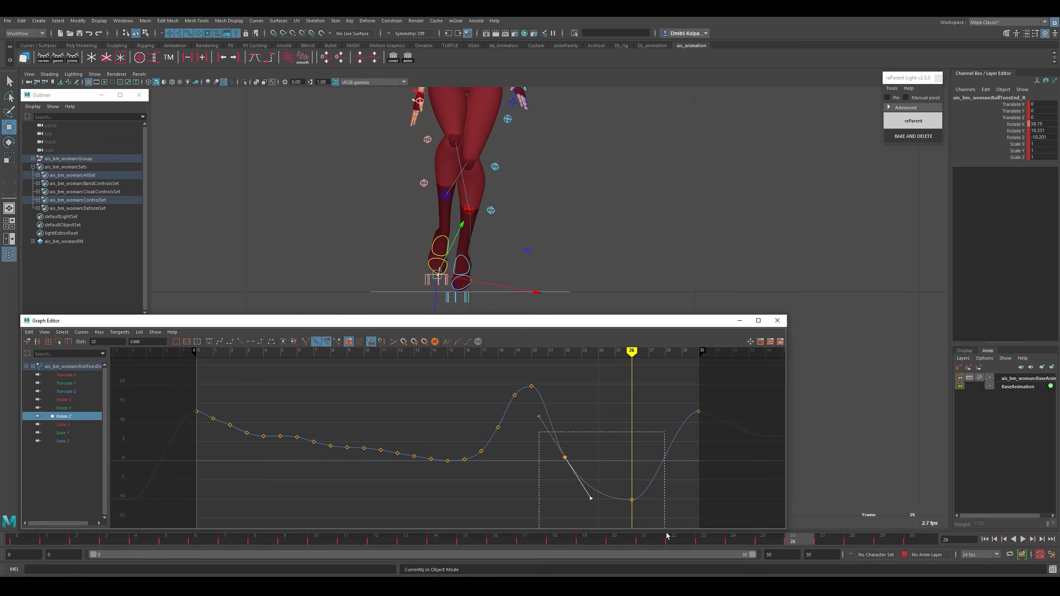
{"action": "left_click_drag", "start_coordinate": [666, 533], "coordinate": [666, 533]}
{"action": "middle_click_drag", "start_coordinate": [640, 470], "coordinate": [639, 447], "text": "shift"}
{"action": "key", "text": "ctrl+z"}
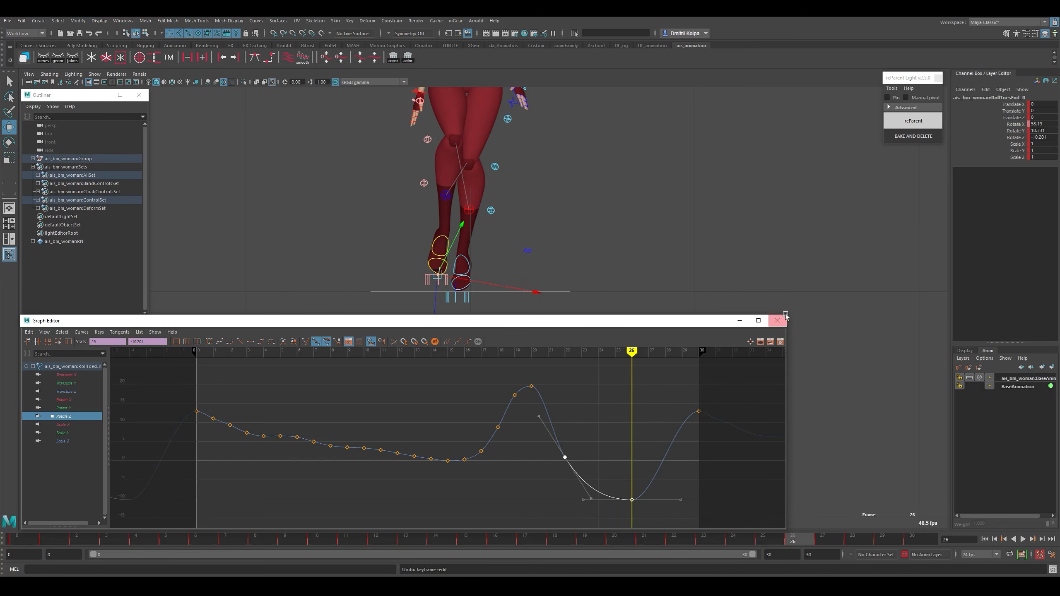
Hide the rig controls and play and scrub the walk cycle to check the right foot's motion.
{"action": "key", "text": "k"}
{"action": "left_click_drag", "start_coordinate": [264, 426], "coordinate": [431, 442]}
{"action": "key", "text": "alt+1"}
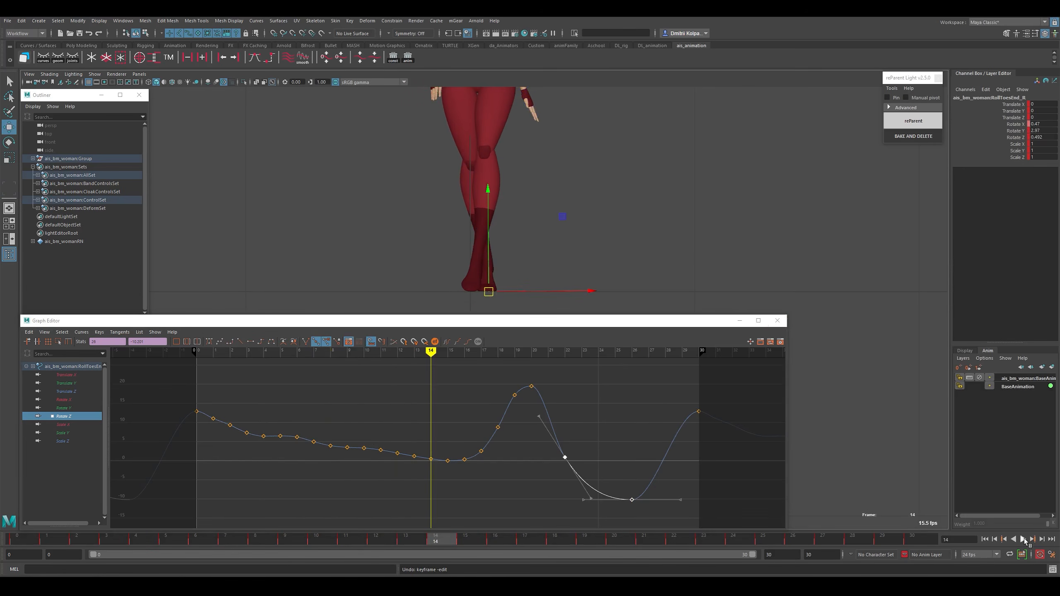
{"action": "left_click", "coordinate": [1024, 539]}
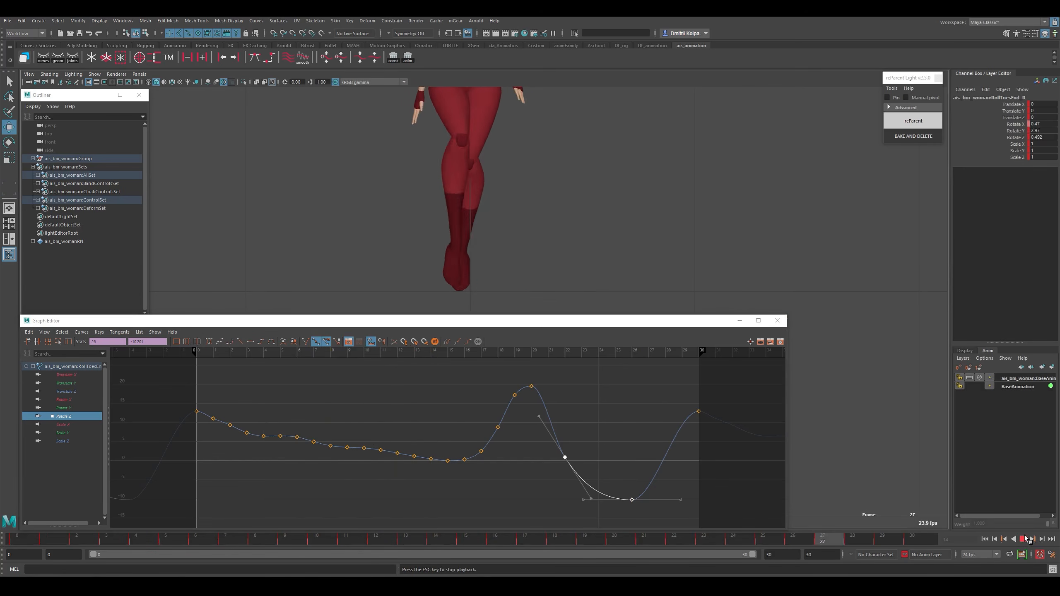
{"action": "left_click", "coordinate": [1025, 539]}
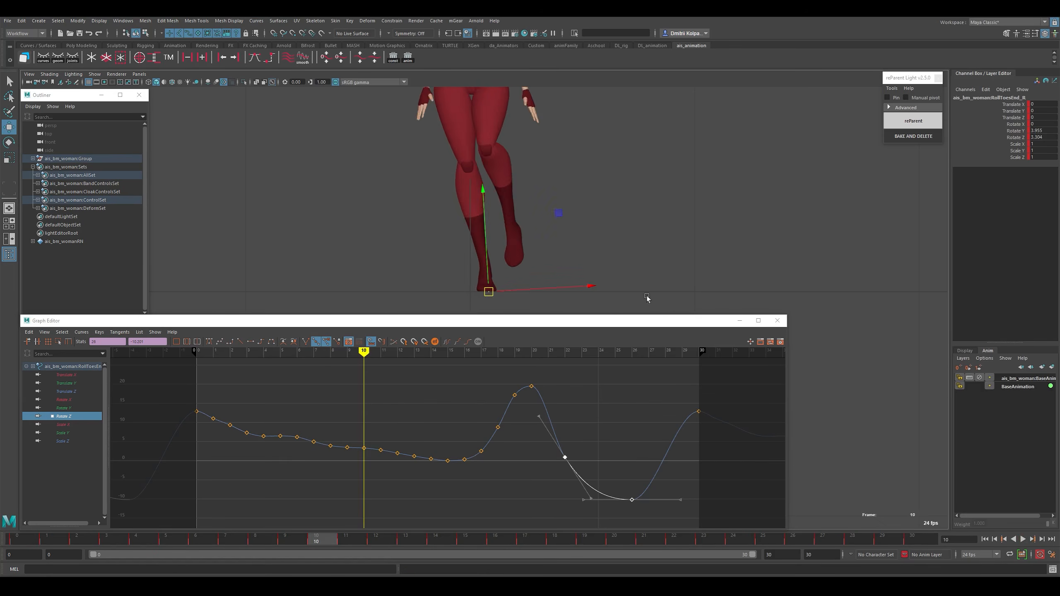
{"action": "key", "text": "bracketleft"}
{"action": "key", "text": "bracketright"}
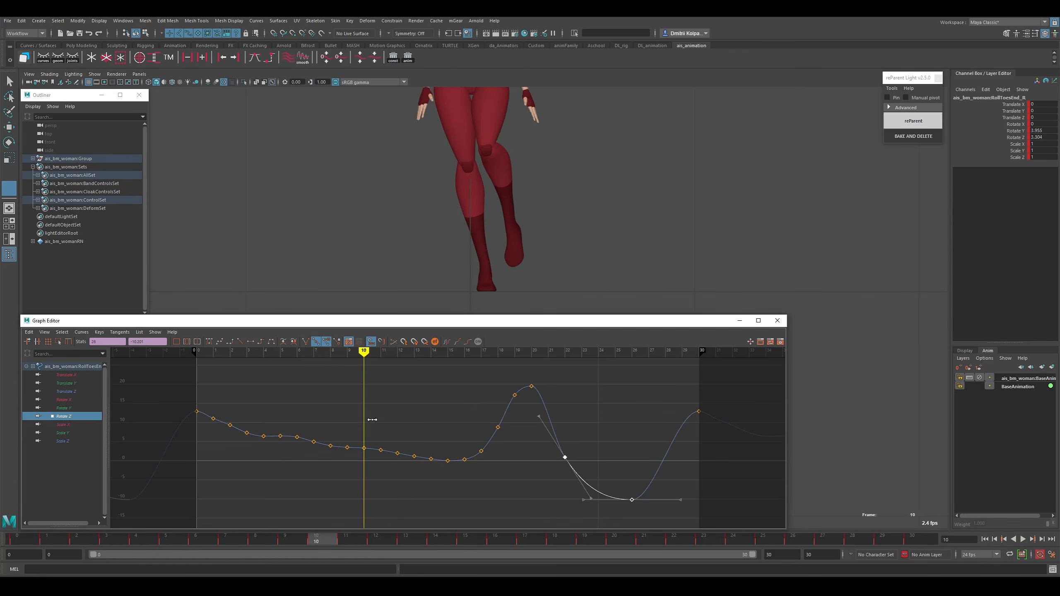
{"action": "mouse_move", "coordinate": [372, 418]}
{"action": "left_mouse_down"}
{"action": "mouse_move", "coordinate": [346, 421]}
{"action": "mouse_move", "coordinate": [355, 418]}
{"action": "left_mouse_up"}
Show the rig controls, select the full set of left leg controls and scrub the walk from frame 9 to frame 11.
{"action": "key", "text": "alt+1"}
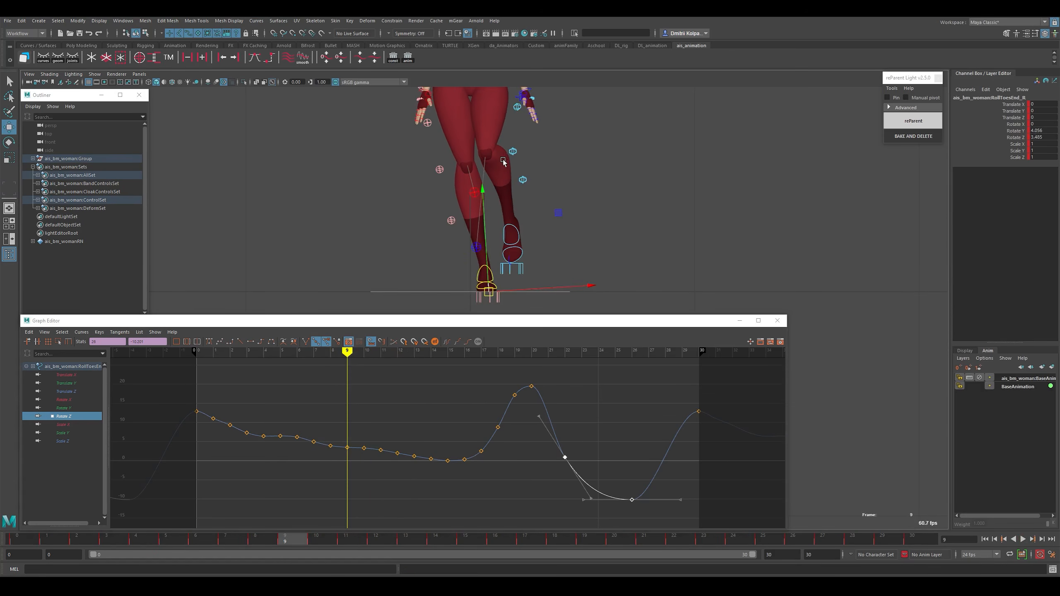
{"action": "left_click", "coordinate": [476, 247]}
{"action": "left_click_drag", "start_coordinate": [528, 200], "coordinate": [520, 269], "text": "shift"}
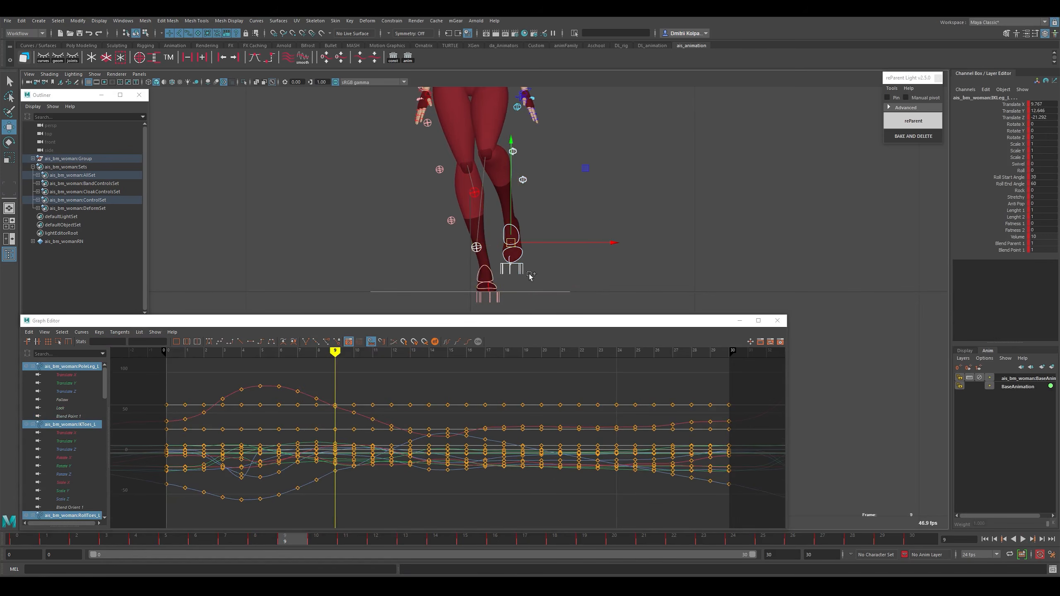
{"action": "mouse_move", "coordinate": [493, 390]}
{"action": "left_mouse_down"}
{"action": "mouse_move", "coordinate": [483, 400]}
{"action": "mouse_move", "coordinate": [655, 375]}
{"action": "mouse_move", "coordinate": [330, 400]}
{"action": "mouse_move", "coordinate": [367, 400]}
{"action": "left_mouse_up"}
{"action": "key", "text": "w"}
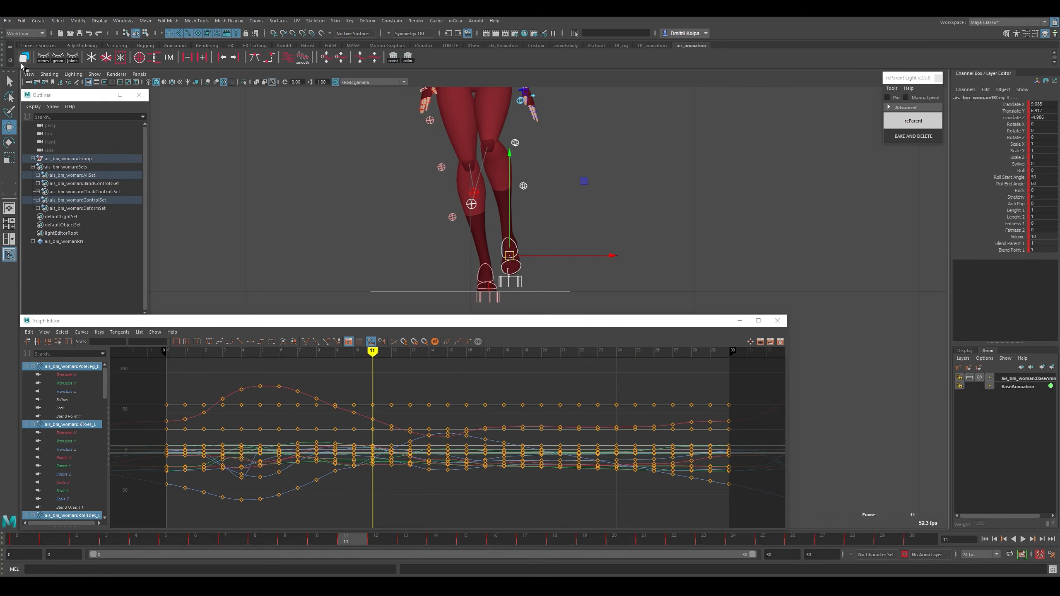
Mirror the leg animation from right to left using the man_mirror.mirror table in the Studio Library's bm_man folder.
{"action": "left_click", "coordinate": [24, 59]}
{"action": "left_click_drag", "start_coordinate": [663, 136], "coordinate": [790, 155]}
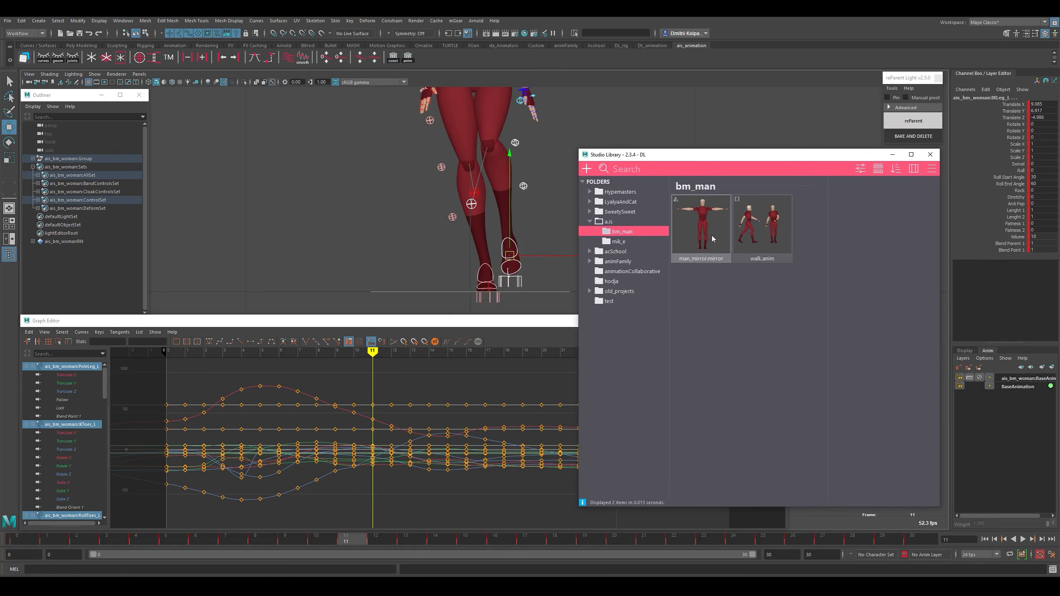
{"action": "left_click", "coordinate": [712, 239]}
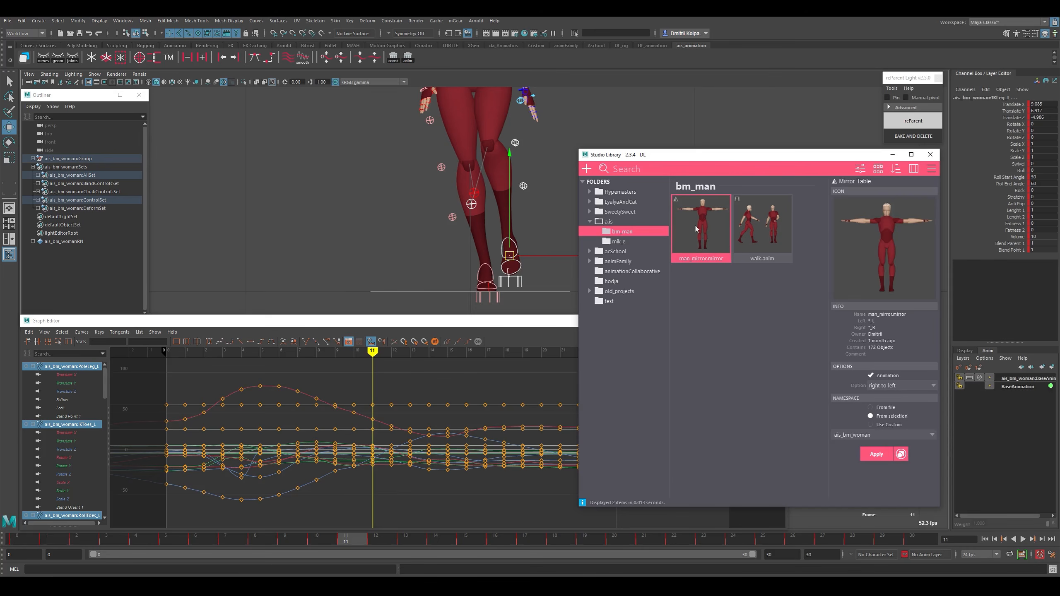
{"action": "right_click_drag", "start_coordinate": [529, 267], "coordinate": [520, 190], "text": "alt"}
{"action": "middle_click_drag", "start_coordinate": [520, 190], "coordinate": [470, 184], "text": "alt"}
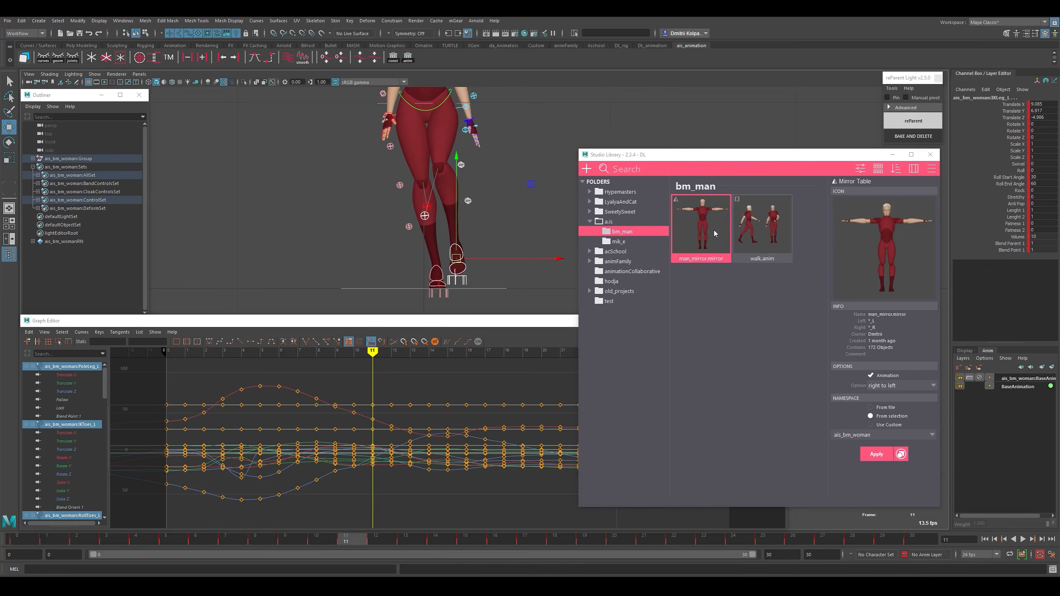
{"action": "left_click", "coordinate": [877, 452]}
Shift all the mirrored left leg keys 15 frames later and close the Graph Editor and Studio Library.
{"action": "left_click", "coordinate": [402, 383]}
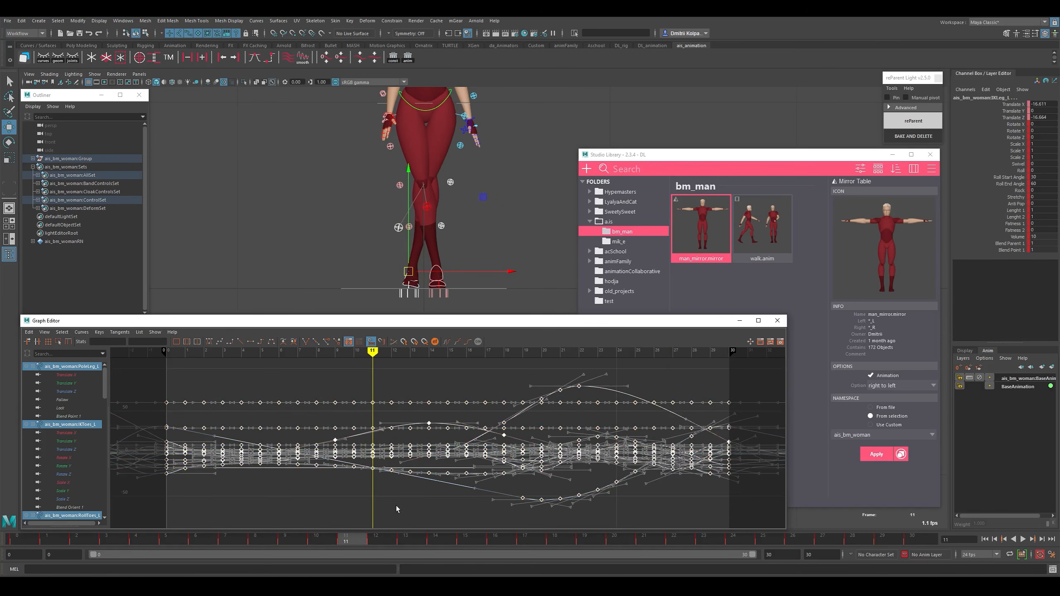
{"action": "left_click_drag", "start_coordinate": [441, 375], "coordinate": [448, 377]}
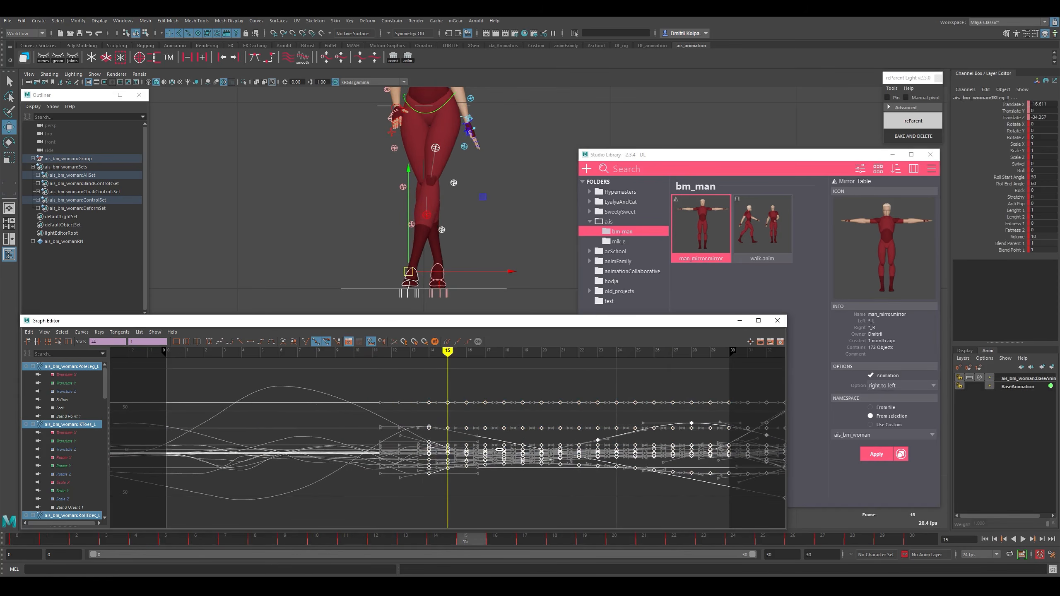
{"action": "left_click", "coordinate": [777, 320]}
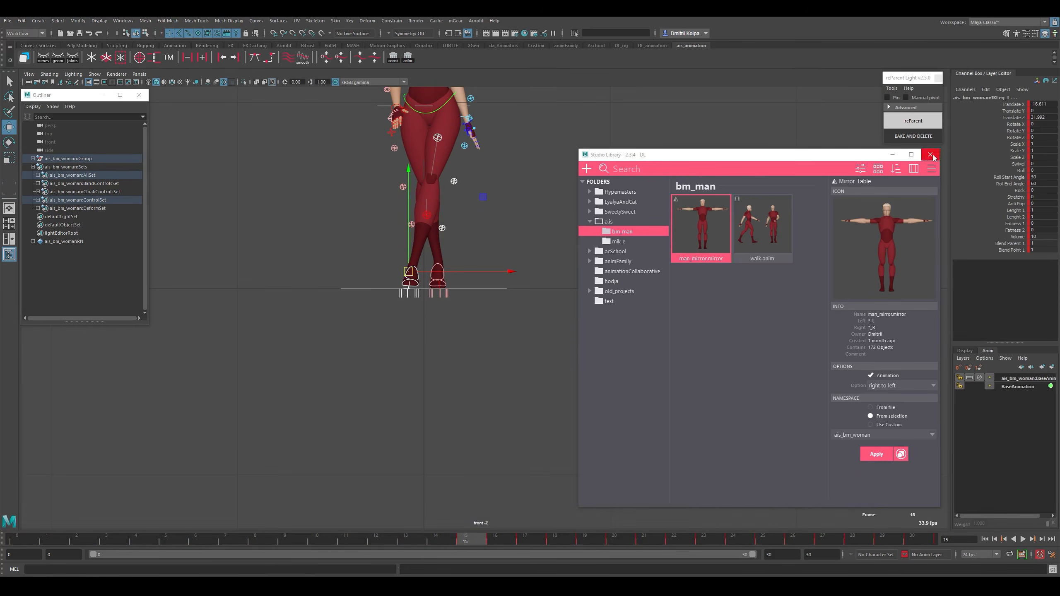
{"action": "left_click", "coordinate": [930, 154]}
Play the walk cycle in the perspective view and check the motion of both legs.
{"action": "left_click", "coordinate": [1022, 538]}
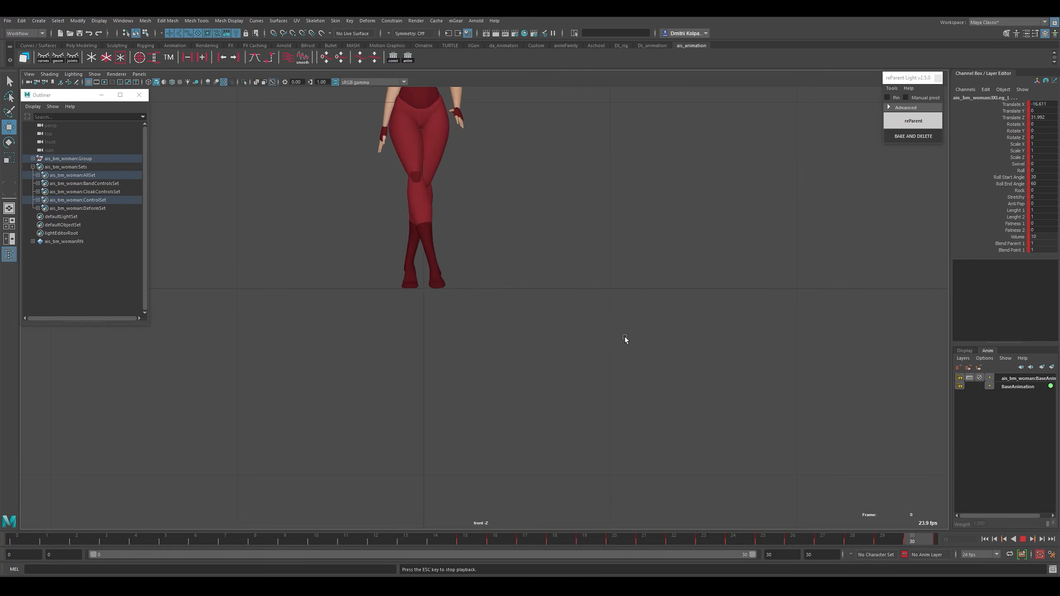
{"action": "key", "text": "space"}
{"action": "left_click_drag", "start_coordinate": [627, 341], "coordinate": [615, 298]}
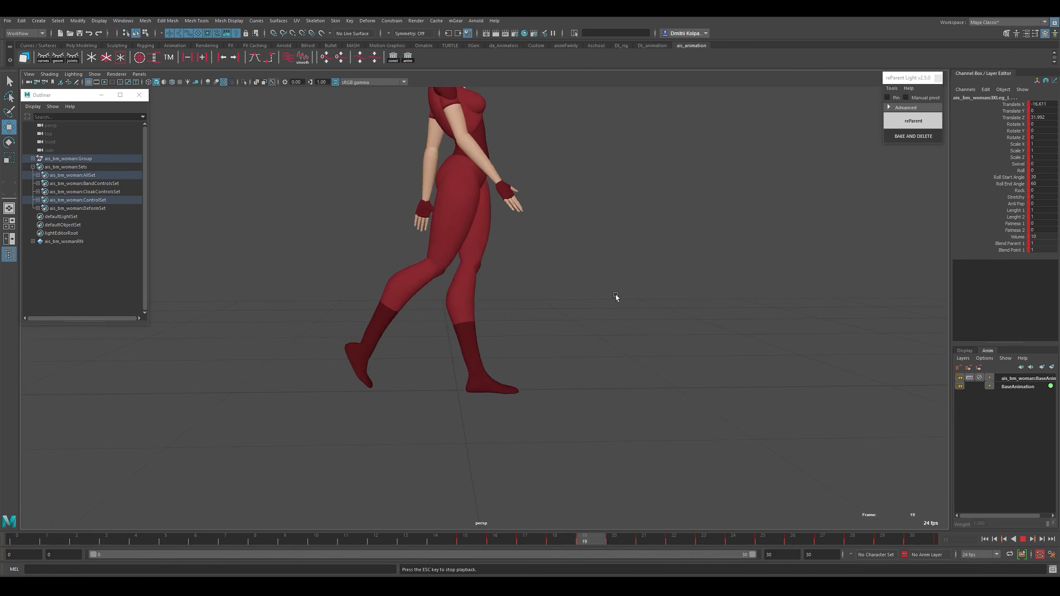
{"action": "scroll", "coordinate": [589, 284], "scroll_direction": "down", "scroll_amount": 2}
{"action": "middle_click_drag", "start_coordinate": [589, 284], "coordinate": [594, 365], "text": "alt"}
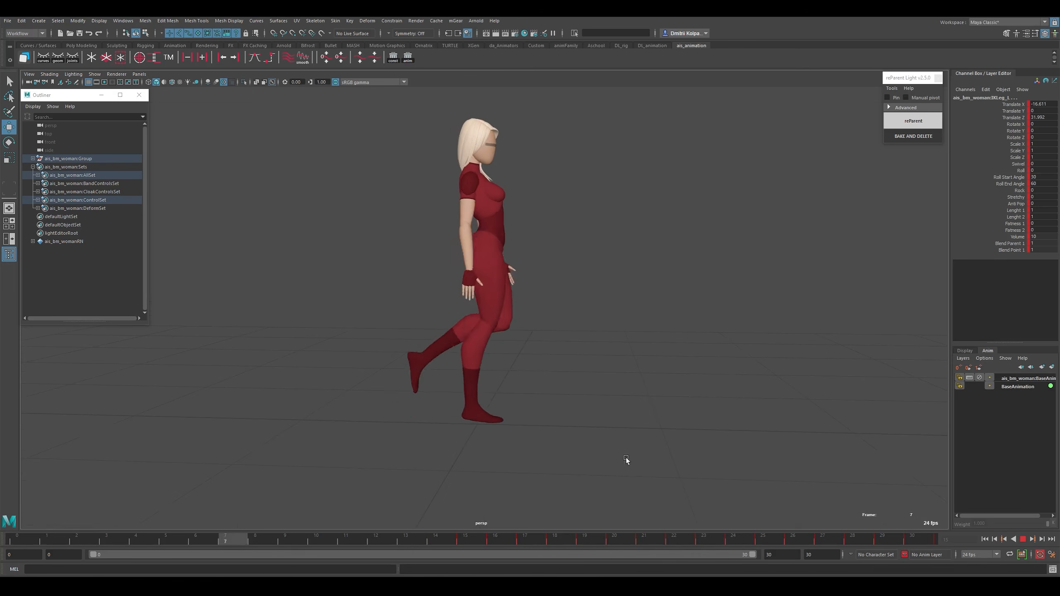
{"action": "left_click", "coordinate": [1021, 539]}
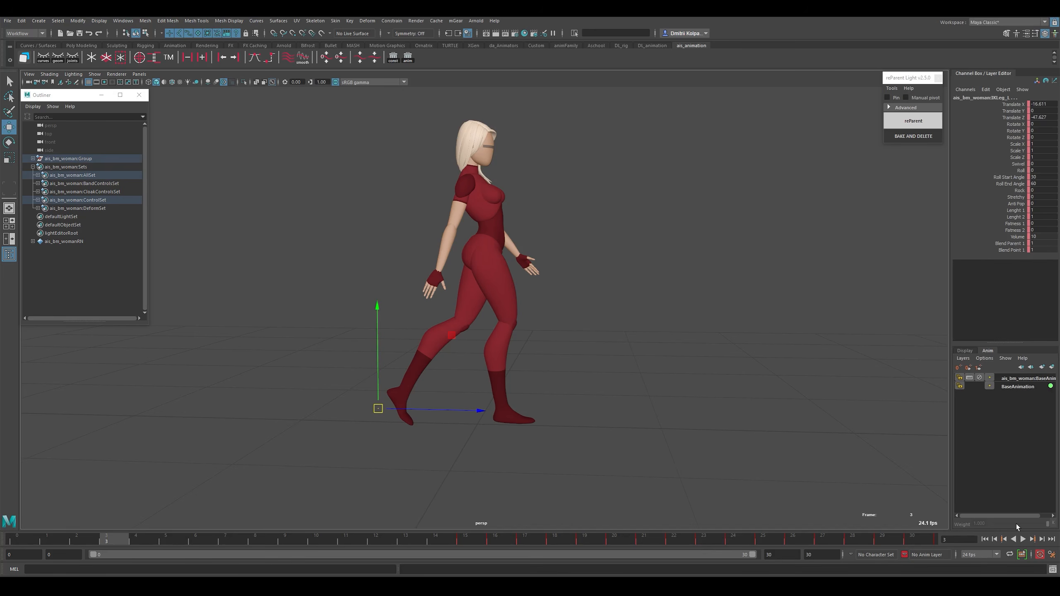
Select the RootX_M hip control and show only its Translate Y curve in the Graph Editor.
{"action": "left_click_drag", "start_coordinate": [667, 227], "coordinate": [642, 247], "text": "alt"}
{"action": "right_click_drag", "start_coordinate": [641, 246], "coordinate": [660, 278], "text": "alt"}
{"action": "middle_click_drag", "start_coordinate": [660, 278], "coordinate": [655, 293], "text": "alt"}
{"action": "left_click_drag", "start_coordinate": [655, 294], "coordinate": [660, 287], "text": "alt"}
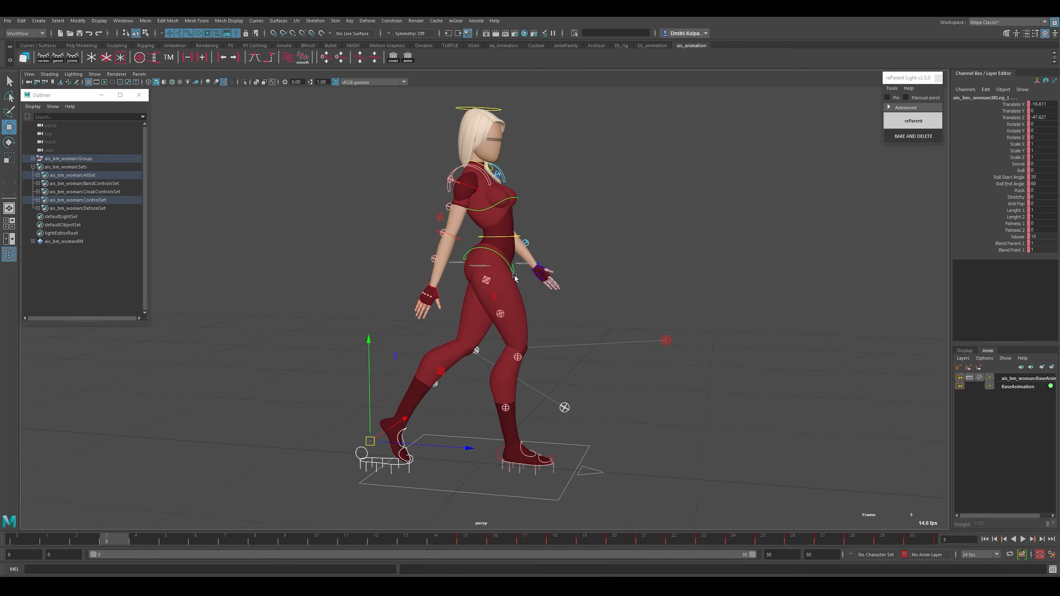
{"action": "left_click", "coordinate": [518, 269]}
{"action": "left_click", "coordinate": [523, 267]}
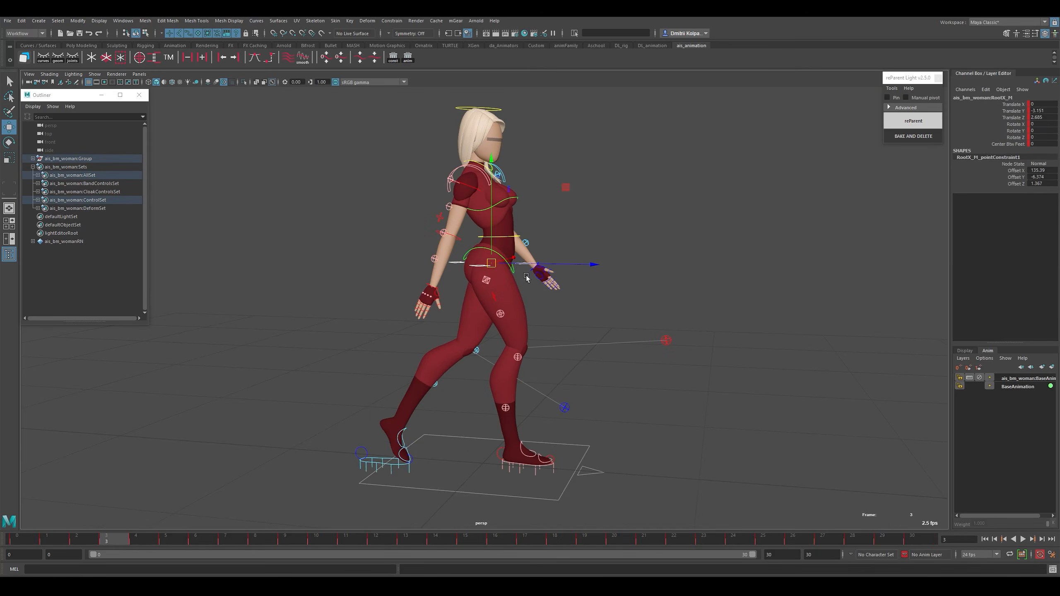
{"action": "key", "text": "ctrl+g"}
{"action": "left_click", "coordinate": [79, 385]}
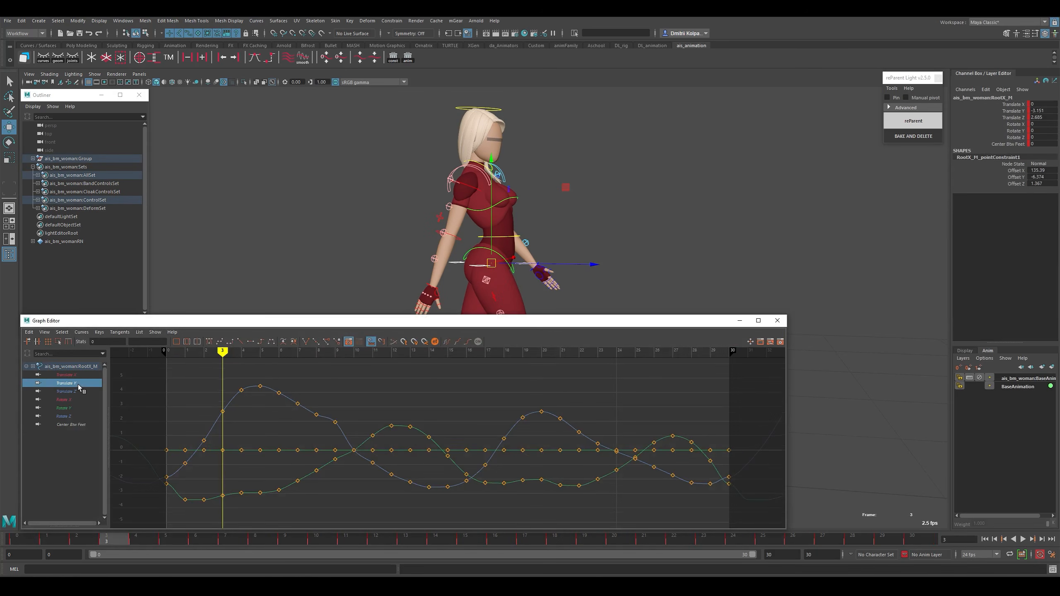
{"action": "right_click_drag", "start_coordinate": [589, 425], "coordinate": [583, 449], "text": "alt+shift"}
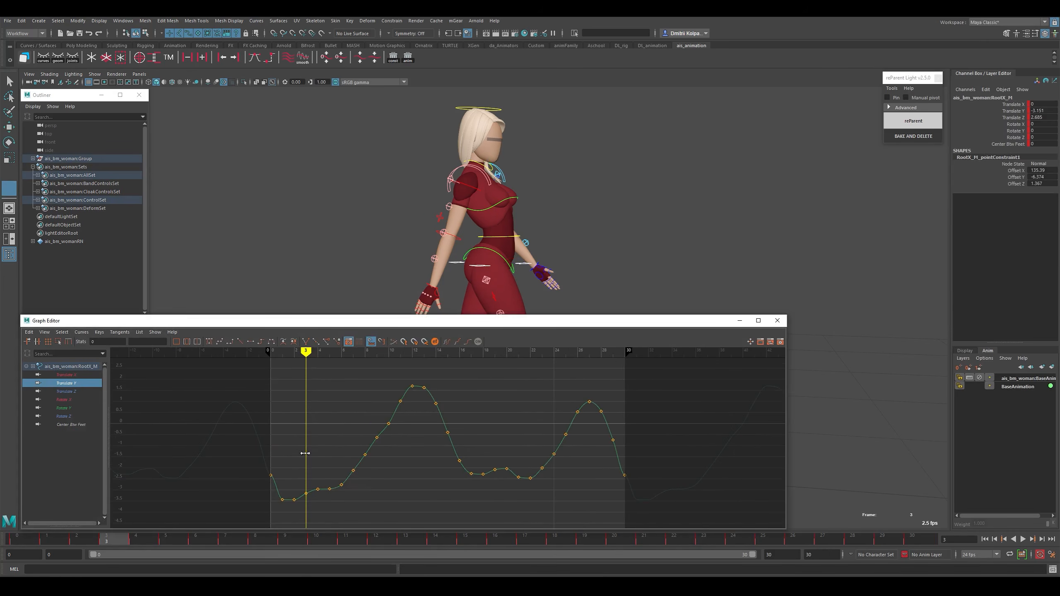
Examine the RootX_M Translate Y curve against the body's poses at frames 2, 5, 18 and 22.
{"action": "left_click_drag", "start_coordinate": [306, 455], "coordinate": [295, 479]}
{"action": "key", "text": "w"}
{"action": "middle_click_drag", "start_coordinate": [593, 247], "coordinate": [611, 196], "text": "alt"}
{"action": "right_click_drag", "start_coordinate": [609, 194], "coordinate": [581, 267], "text": "alt"}
{"action": "middle_click_drag", "start_coordinate": [581, 267], "coordinate": [575, 217], "text": "alt"}
{"action": "left_click_drag", "start_coordinate": [575, 217], "coordinate": [567, 210], "text": "alt"}
{"action": "key", "text": "k"}
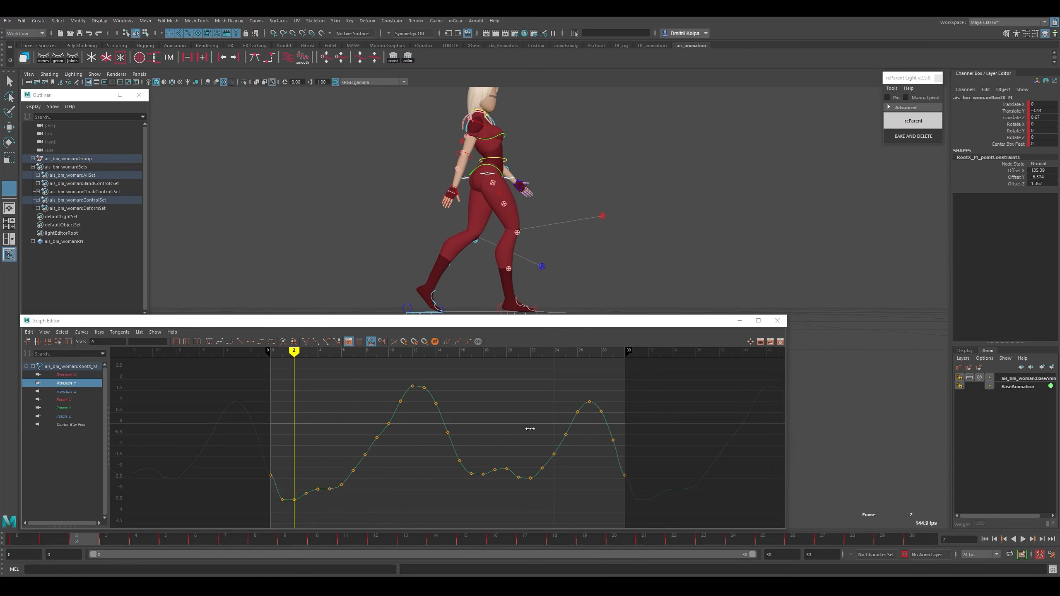
{"action": "left_click", "coordinate": [530, 429]}
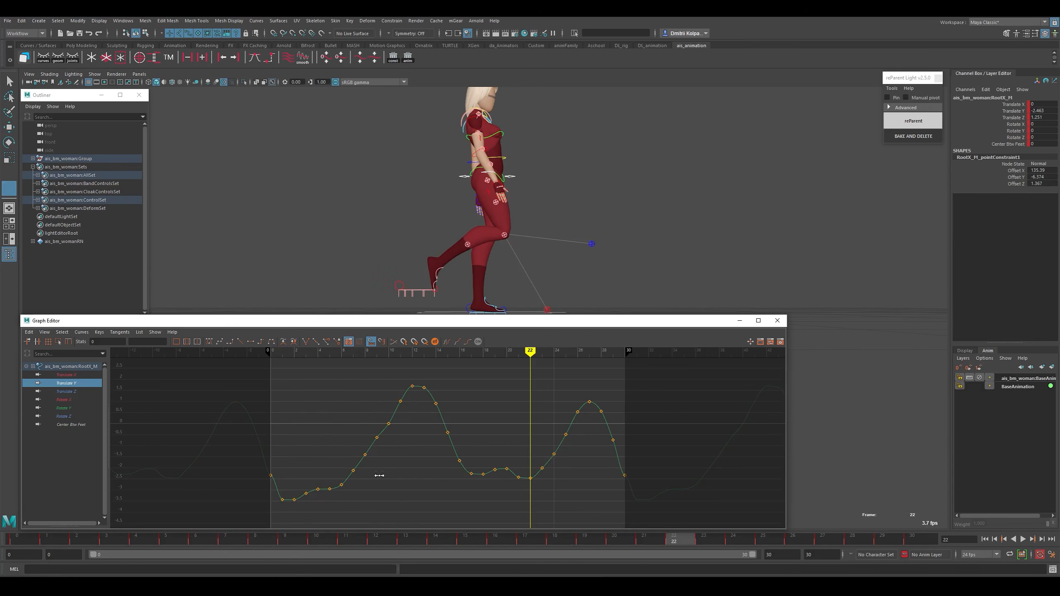
{"action": "left_click", "coordinate": [293, 483]}
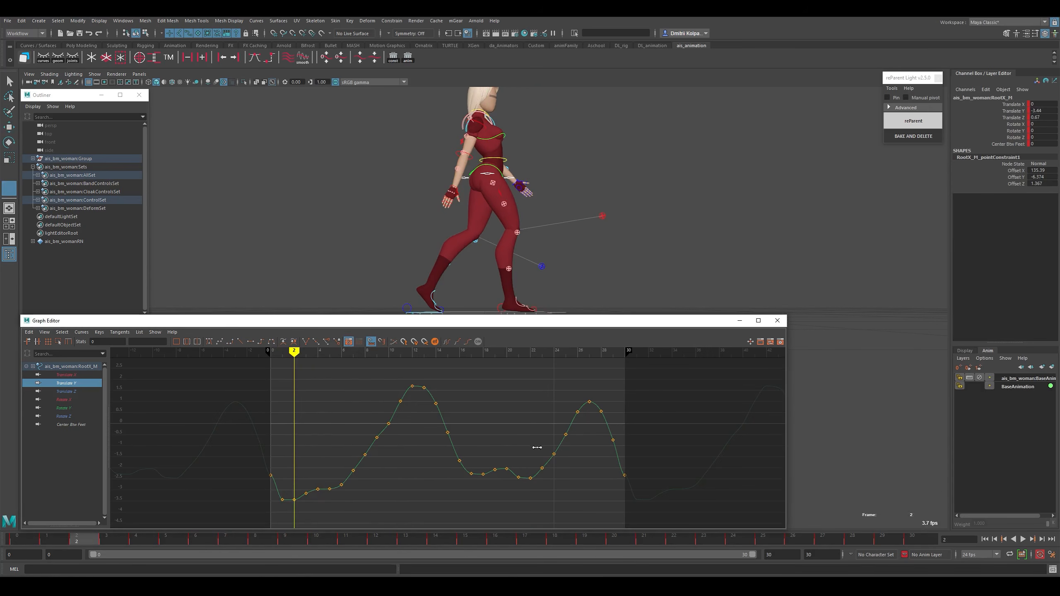
{"action": "left_click_drag", "start_coordinate": [498, 450], "coordinate": [471, 461]}
{"action": "left_click_drag", "start_coordinate": [308, 480], "coordinate": [330, 462]}
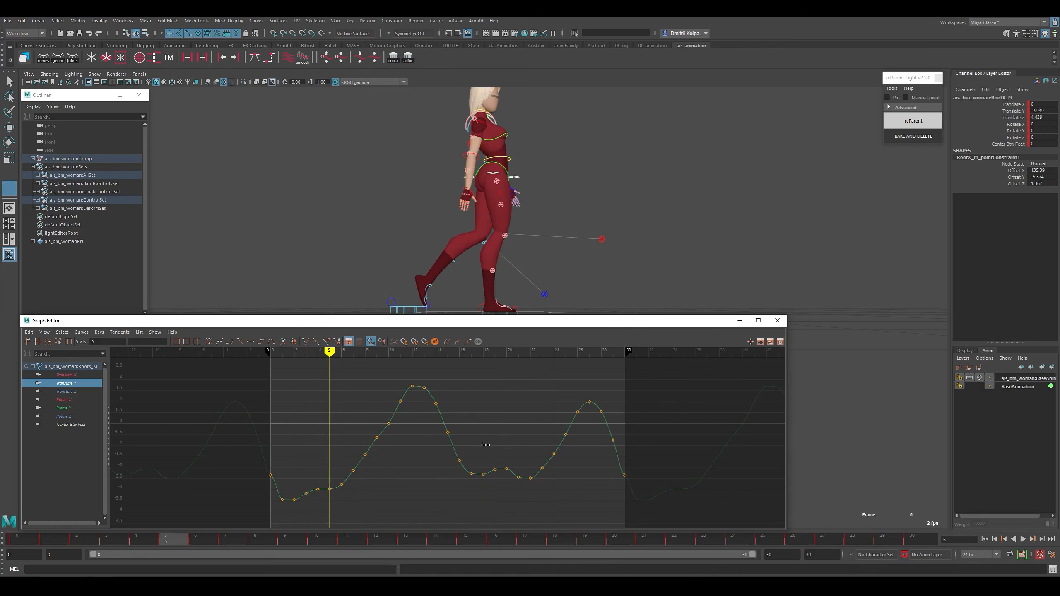
{"action": "left_click", "coordinate": [484, 444]}
{"action": "key", "text": "w"}
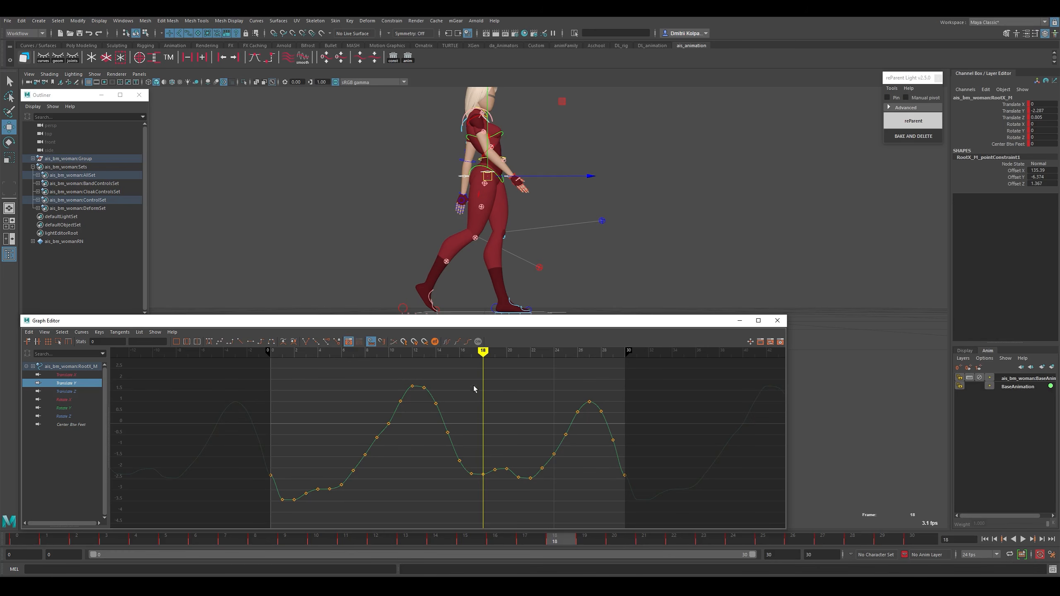
Select the IKSpine1_M control, show only its Translate X curve and go to frame 15.
{"action": "left_click_drag", "start_coordinate": [509, 201], "coordinate": [517, 222], "text": "alt"}
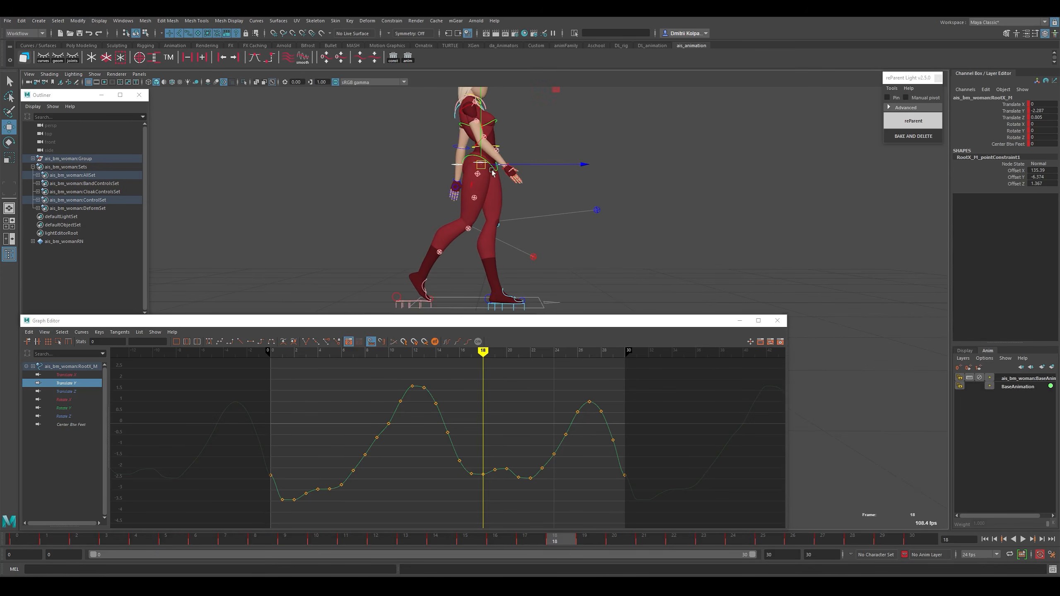
{"action": "mouse_move", "coordinate": [512, 161]}
{"action": "left_mouse_down", "text": "alt"}
{"action": "mouse_move", "coordinate": [489, 167]}
{"action": "mouse_move", "coordinate": [520, 175]}
{"action": "left_mouse_up", "text": "alt"}
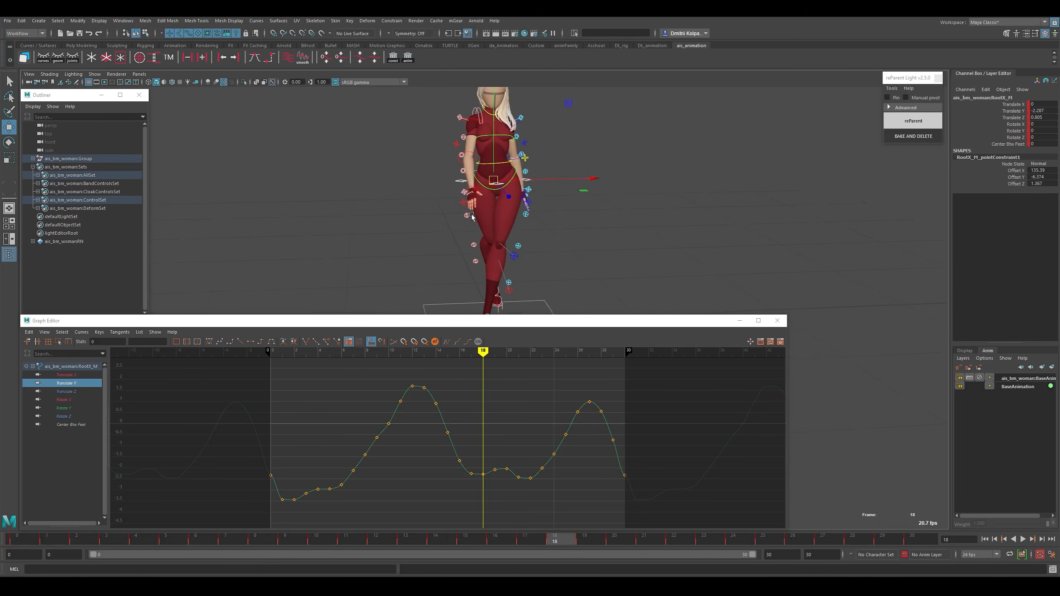
{"action": "left_click", "coordinate": [516, 169]}
{"action": "left_click", "coordinate": [67, 374]}
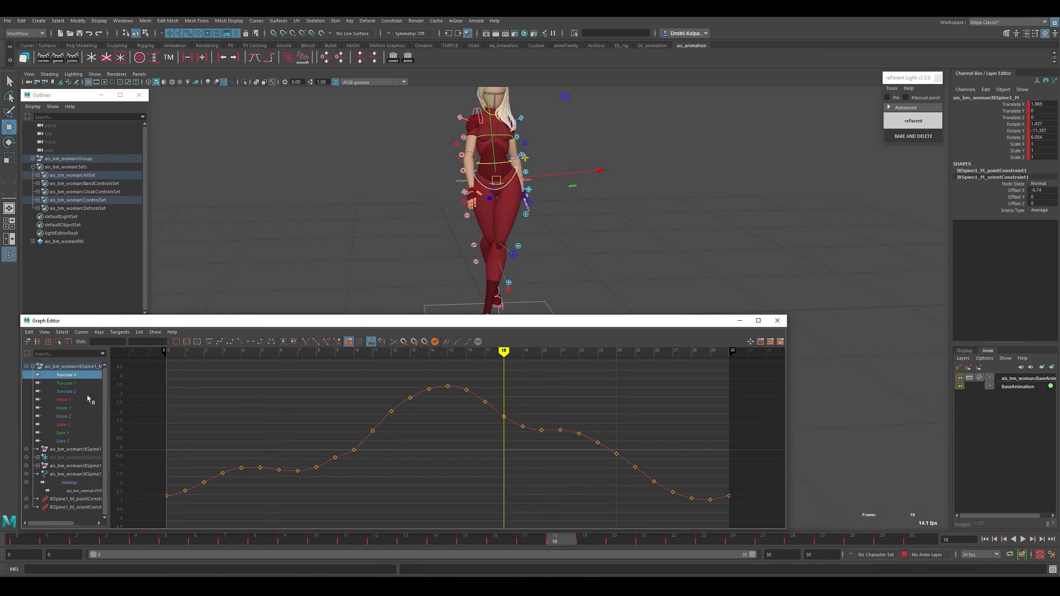
{"action": "right_click_drag", "start_coordinate": [459, 453], "coordinate": [402, 463], "text": "alt+shift"}
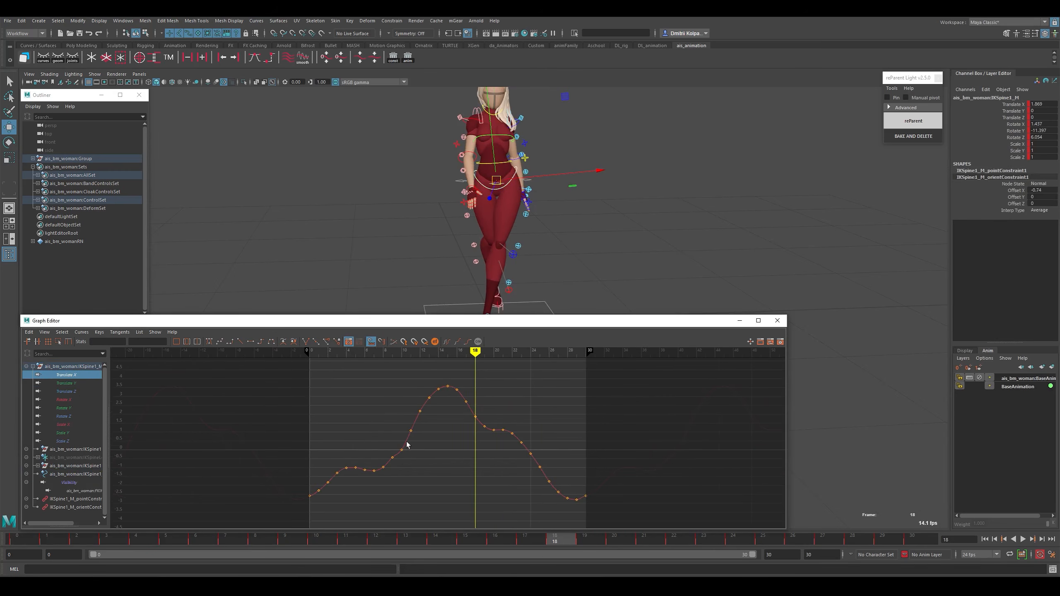
{"action": "key", "text": "k"}
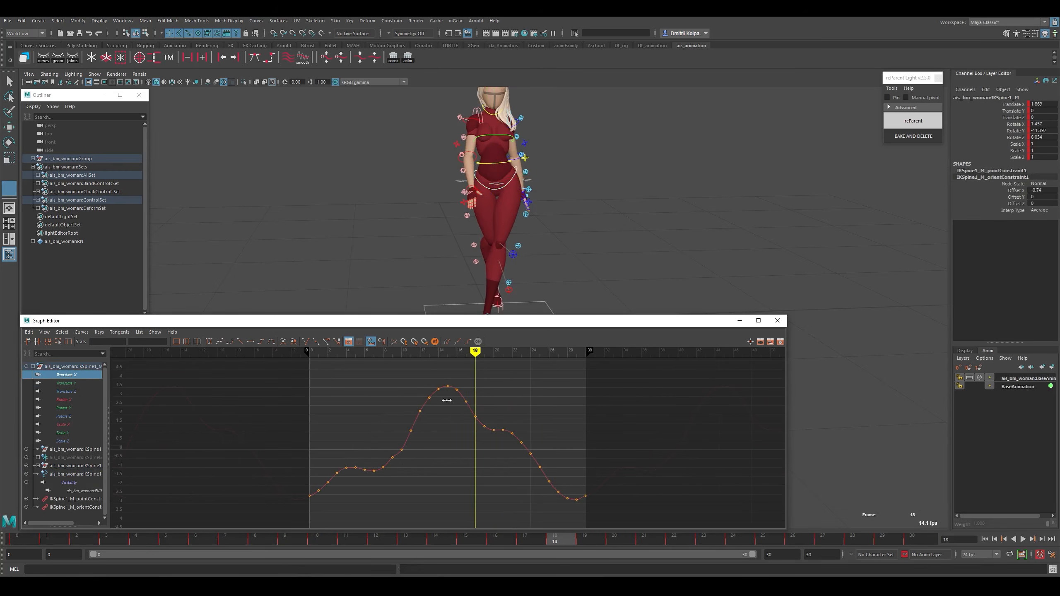
{"action": "left_click", "coordinate": [446, 400]}
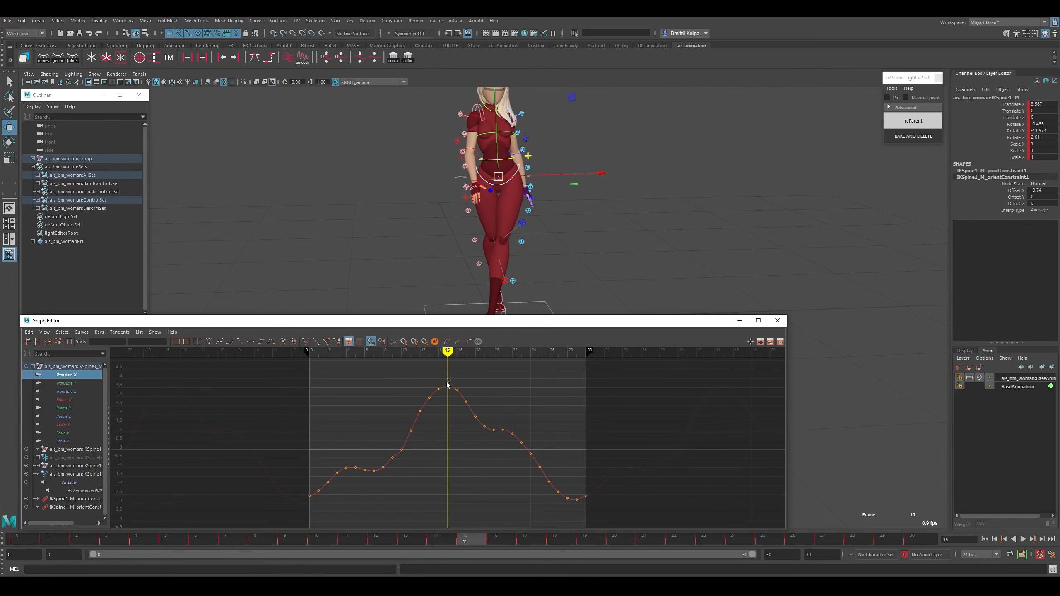
Inspect the extreme keys of the IKSpine1_M Translate X curve at frames 15 and 29.
{"action": "left_click", "coordinate": [447, 385]}
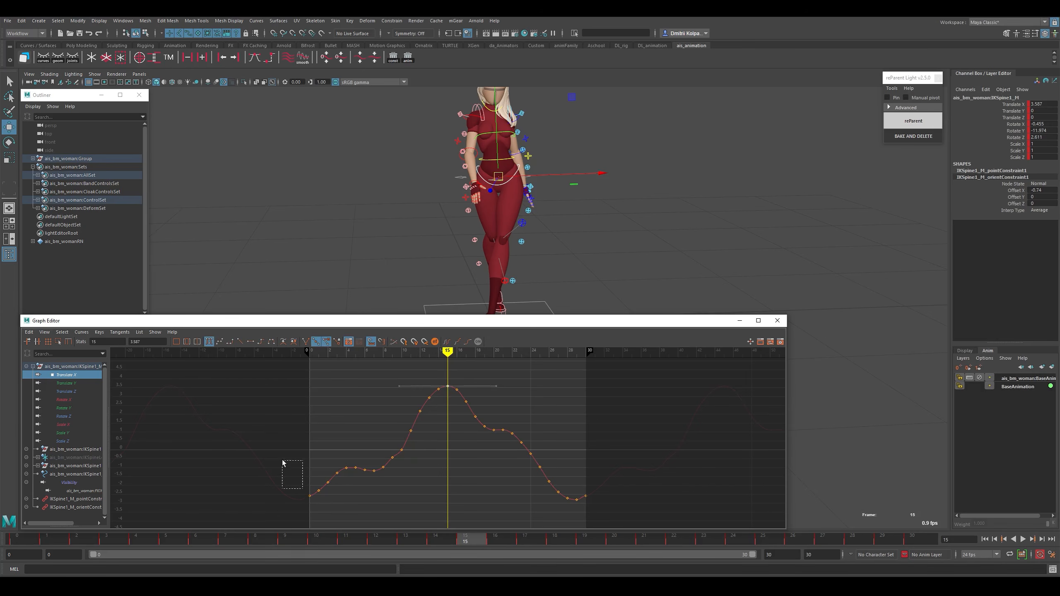
{"action": "left_click", "coordinate": [284, 461]}
{"action": "left_click", "coordinate": [447, 386]}
{"action": "left_click_drag", "start_coordinate": [575, 497], "coordinate": [583, 513]}
Try moving the IKSpine1_M control sideways along X at frame 15 and undo the move.
{"action": "middle_click_drag", "start_coordinate": [580, 259], "coordinate": [555, 237], "text": "alt"}
{"action": "left_click_drag", "start_coordinate": [555, 237], "coordinate": [544, 242], "text": "alt"}
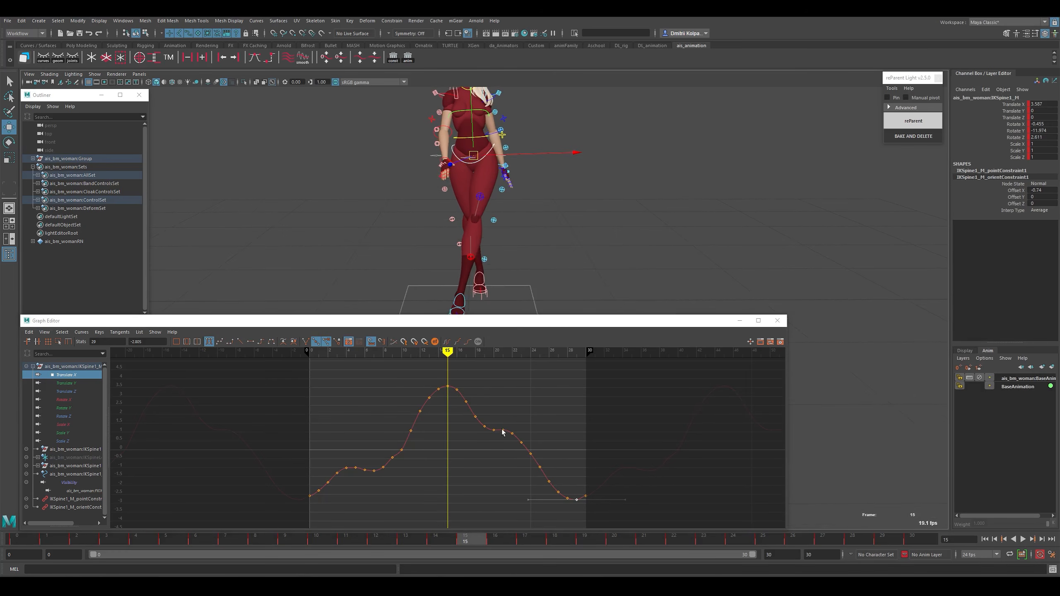
{"action": "left_click_drag", "start_coordinate": [474, 150], "coordinate": [561, 155], "text": "alt"}
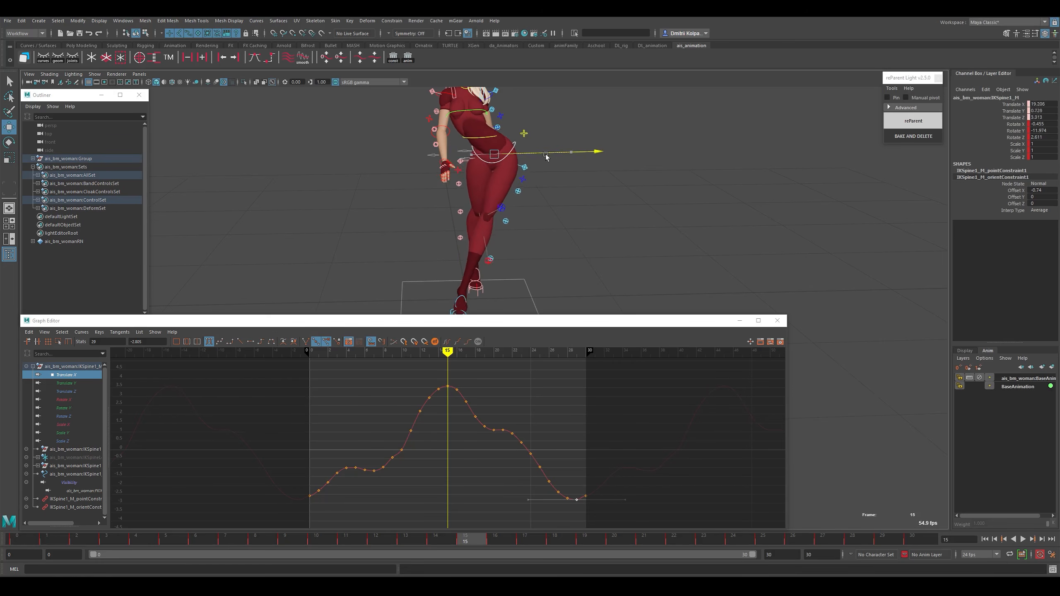
{"action": "key", "text": "ctrl+z"}
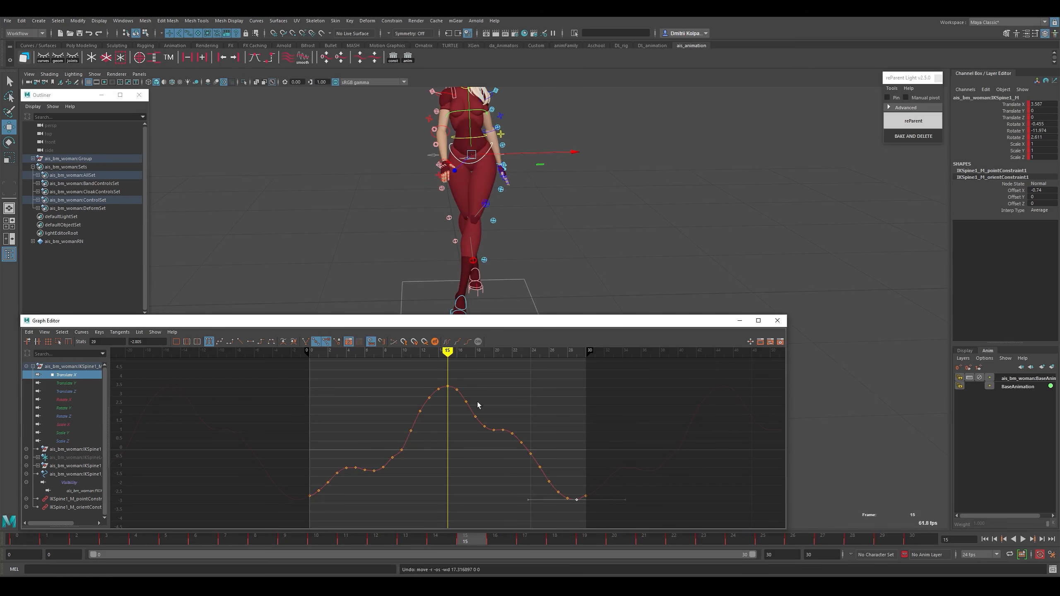
{"action": "left_click", "coordinate": [476, 407]}
Select the IKSpine3_M chest control and show only its Translate Y curve for inspection.
{"action": "middle_click_drag", "start_coordinate": [526, 215], "coordinate": [540, 269], "text": "alt"}
{"action": "left_click", "coordinate": [469, 171]}
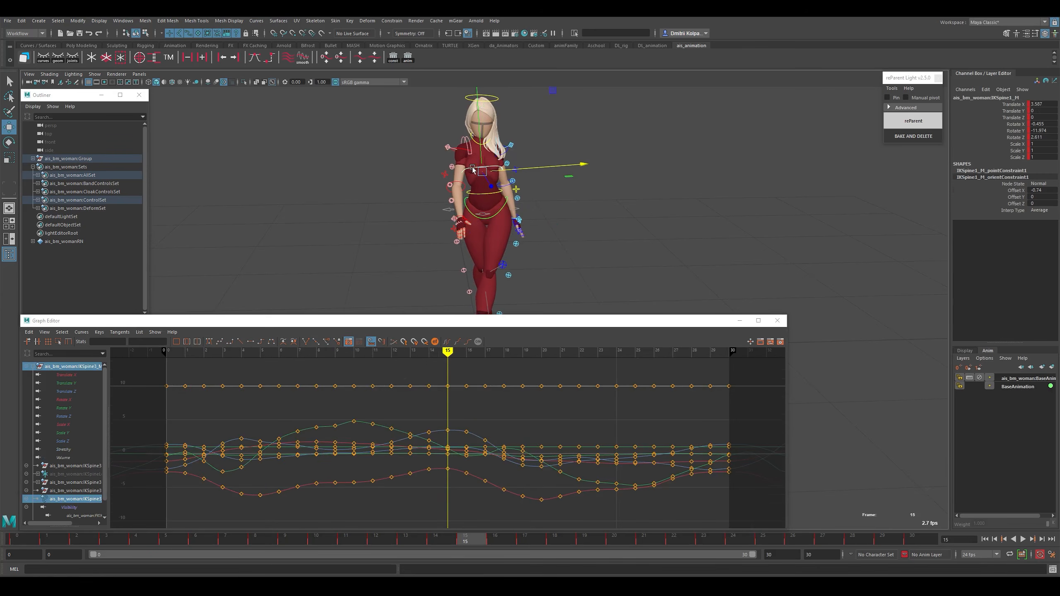
{"action": "left_click", "coordinate": [68, 384]}
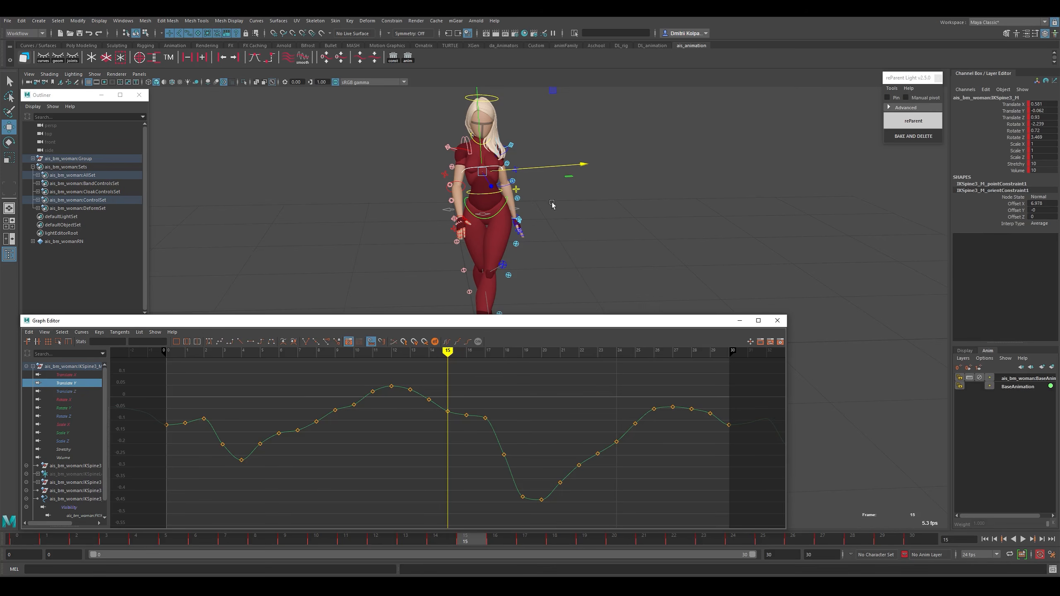
{"action": "right_click_drag", "start_coordinate": [535, 181], "coordinate": [523, 156], "text": "alt"}
{"action": "middle_click_drag", "start_coordinate": [521, 236], "coordinate": [526, 206], "text": "alt"}
{"action": "left_click_drag", "start_coordinate": [526, 207], "coordinate": [542, 226], "text": "alt"}
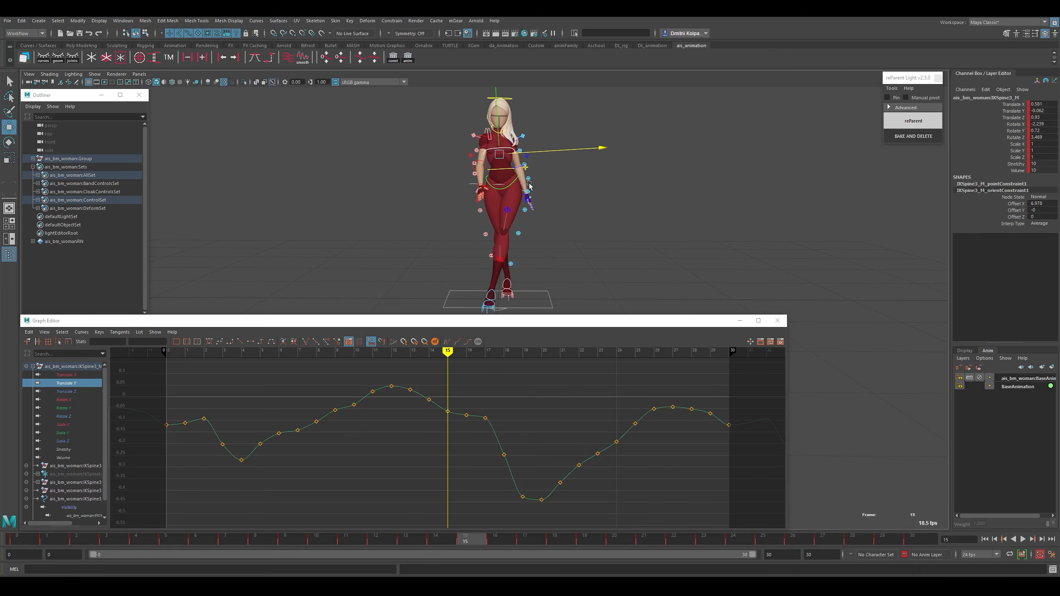
Select the RootX_M control, show only its Translate Z curve and view the character from the side.
{"action": "left_click", "coordinate": [468, 183]}
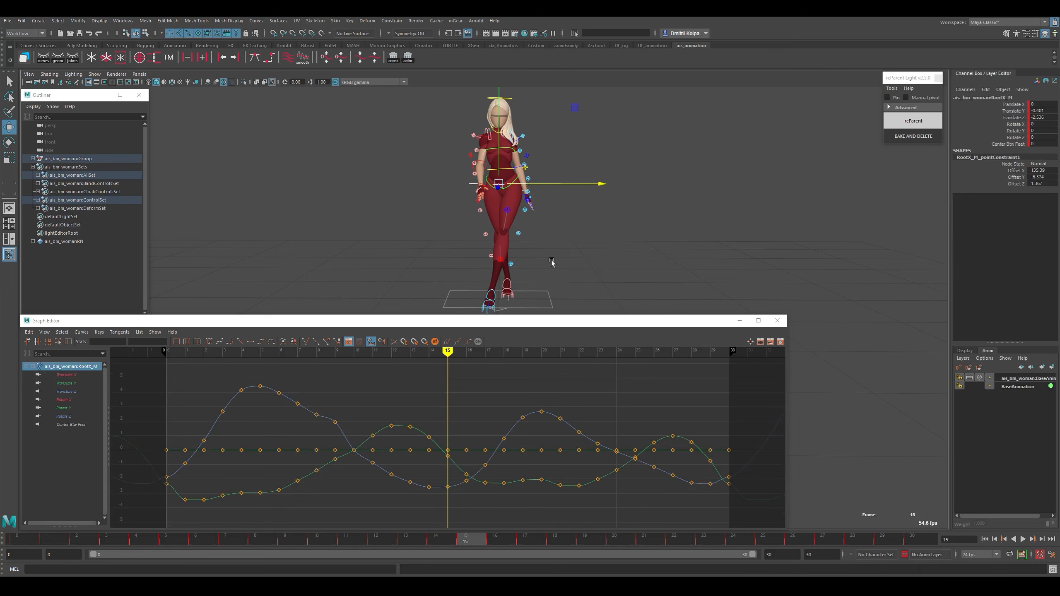
{"action": "left_click", "coordinate": [77, 392]}
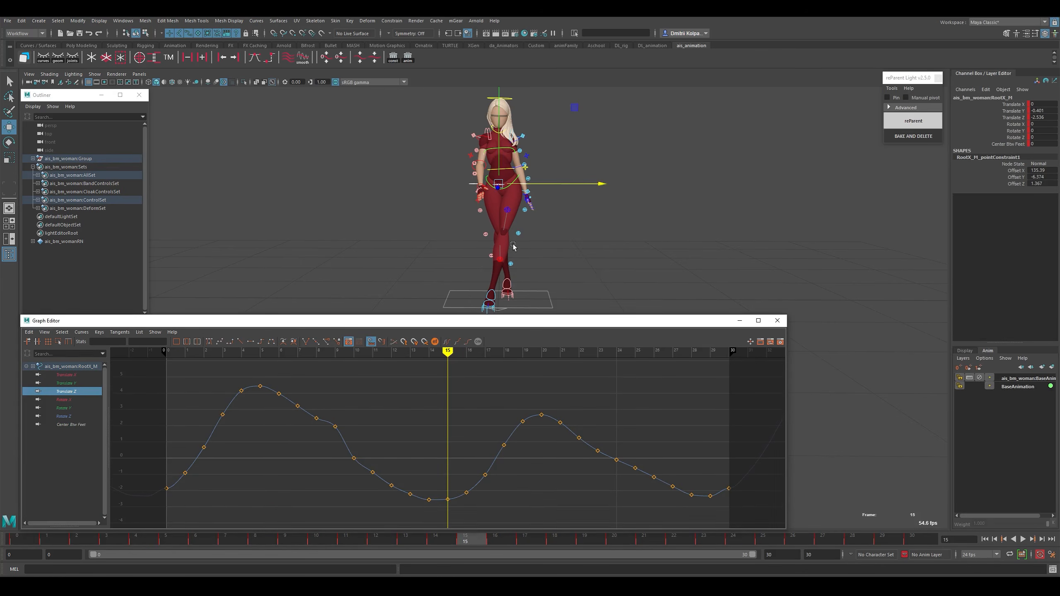
{"action": "left_click_drag", "start_coordinate": [513, 246], "coordinate": [548, 189], "text": "alt"}
{"action": "key", "text": "ctrl+z"}
{"action": "scroll", "coordinate": [559, 251], "scroll_direction": "up", "scroll_amount": 1}
{"action": "middle_click_drag", "start_coordinate": [515, 218], "coordinate": [527, 246], "text": "alt"}
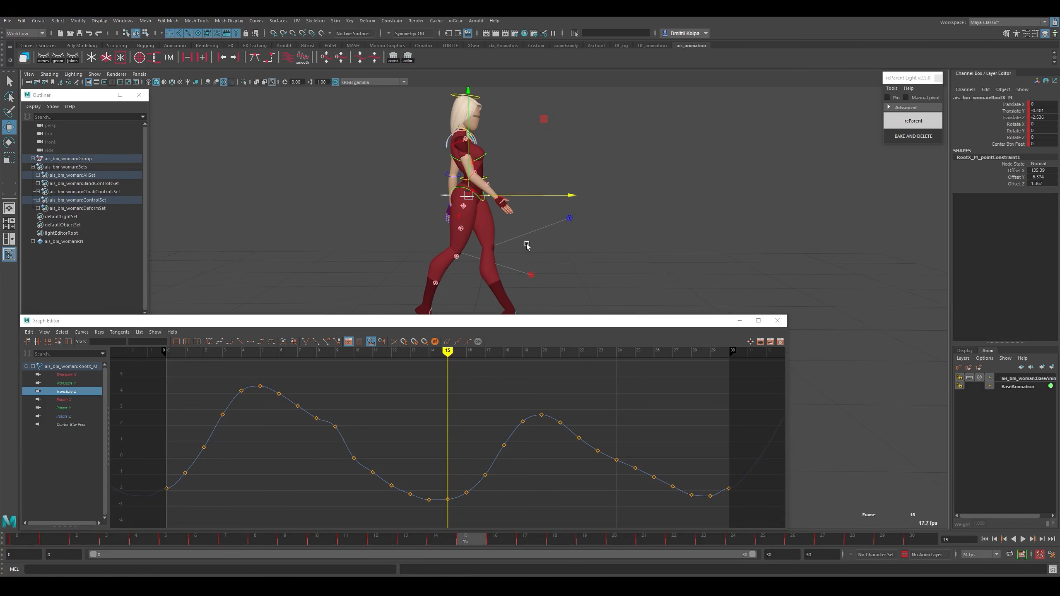
Transfer the IKSpine1_M and IKSpine3_M control animation to world-space locators with the reParent tool.
{"action": "left_click", "coordinate": [482, 202]}
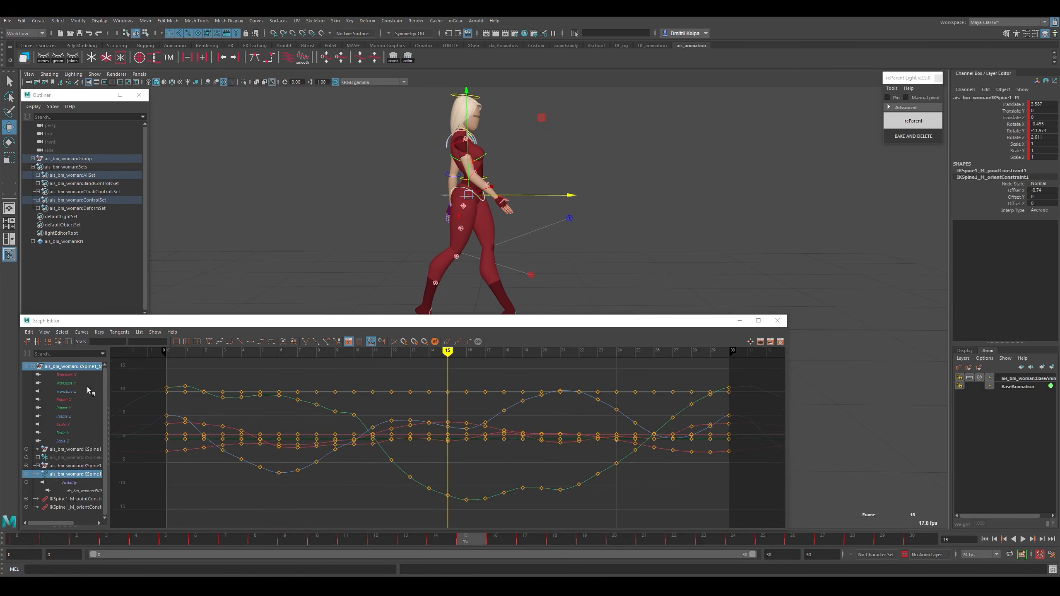
{"action": "left_click", "coordinate": [66, 392]}
{"action": "left_click_drag", "start_coordinate": [500, 197], "coordinate": [516, 205], "text": "alt"}
{"action": "left_click", "coordinate": [518, 204]}
{"action": "left_click", "coordinate": [490, 178]}
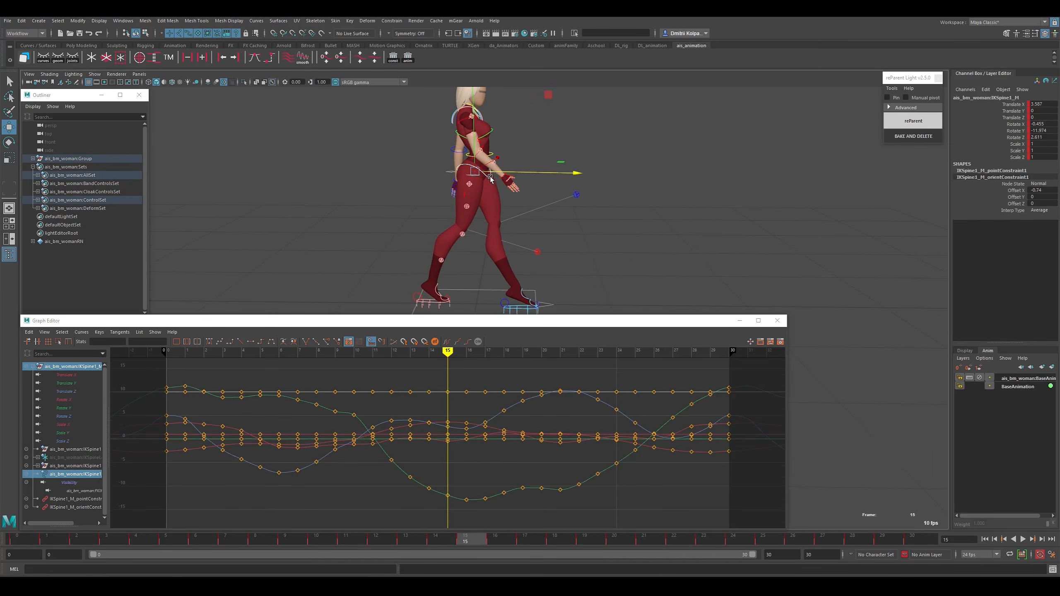
{"action": "left_click", "coordinate": [927, 123]}
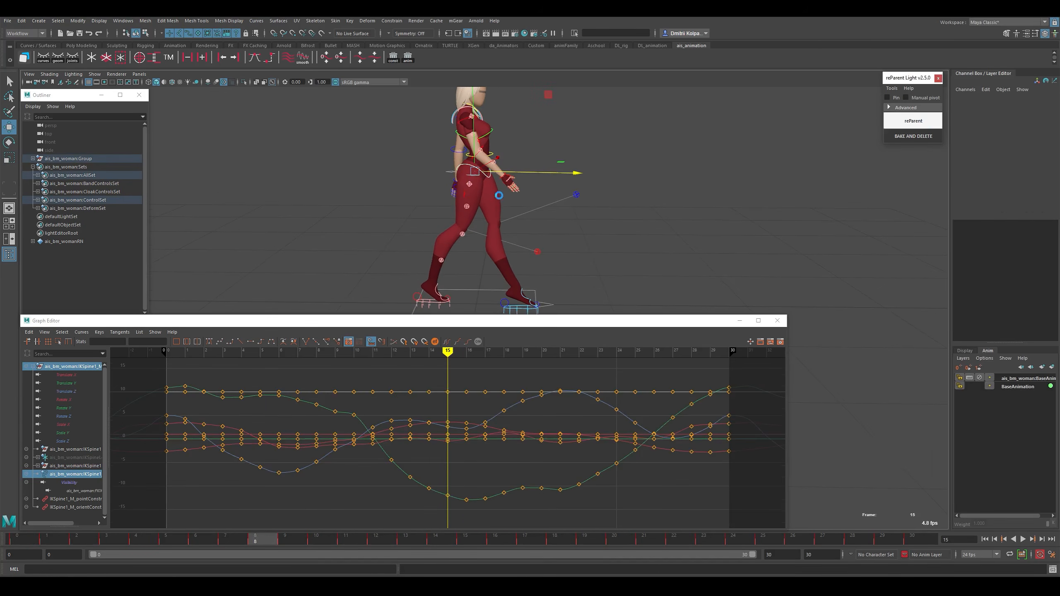
{"action": "left_click", "coordinate": [442, 167]}
{"action": "left_click", "coordinate": [492, 131]}
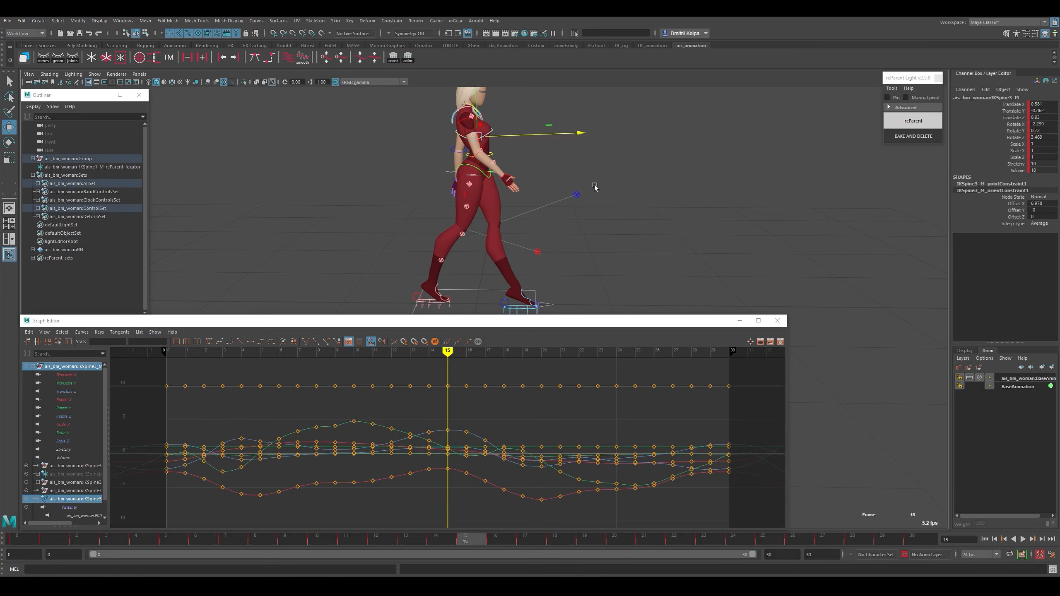
{"action": "left_click", "coordinate": [913, 121]}
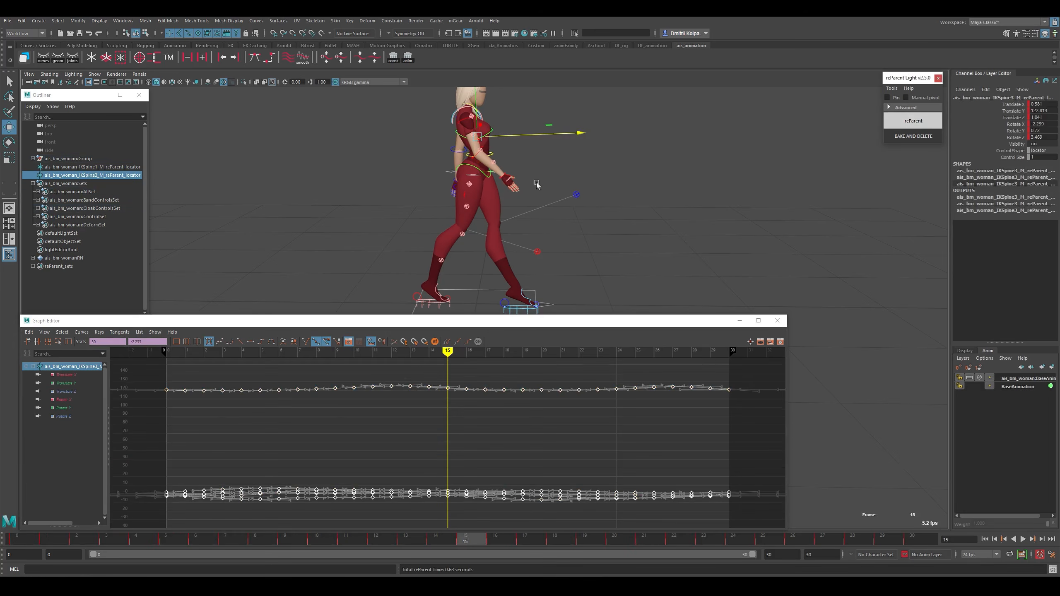
Set all Translate Z keys of the RootX_M control to 0, then bake and delete the spine locators.
{"action": "left_click", "coordinate": [447, 168]}
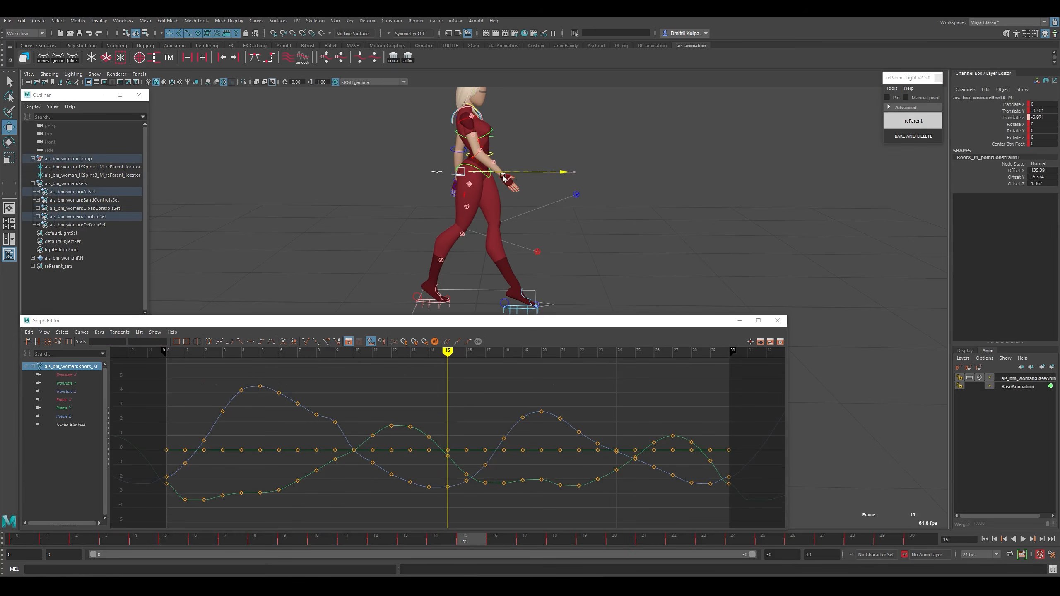
{"action": "key", "text": "ctrl+z"}
{"action": "left_click", "coordinate": [67, 391]}
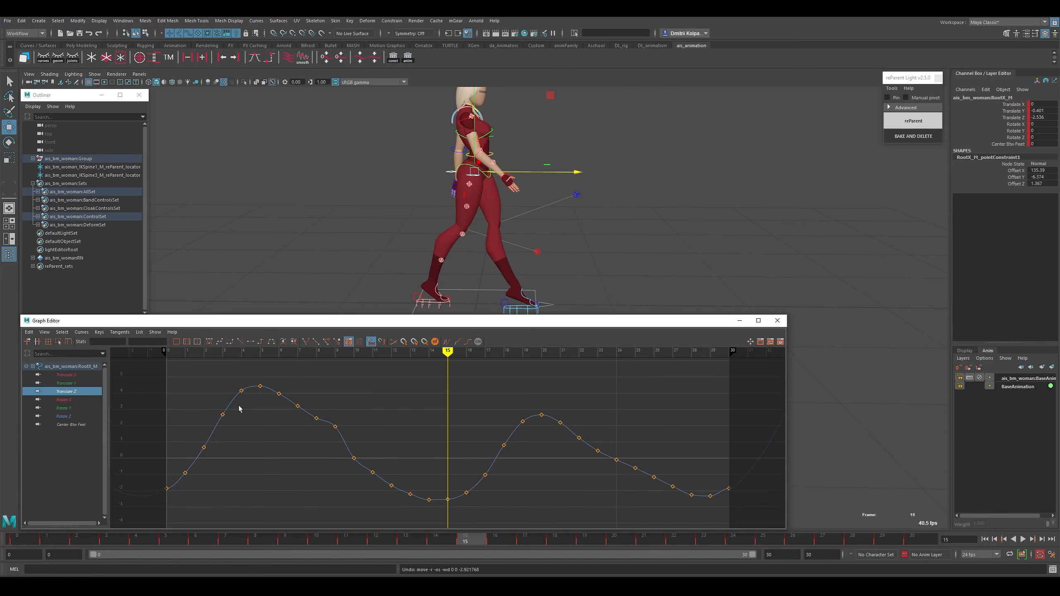
{"action": "left_click_drag", "start_coordinate": [143, 366], "coordinate": [786, 532]}
{"action": "left_click_drag", "start_coordinate": [149, 343], "coordinate": [98, 374]}
{"action": "type", "text": "0"}
{"action": "key", "text": "Return"}
{"action": "left_click", "coordinate": [759, 155]}
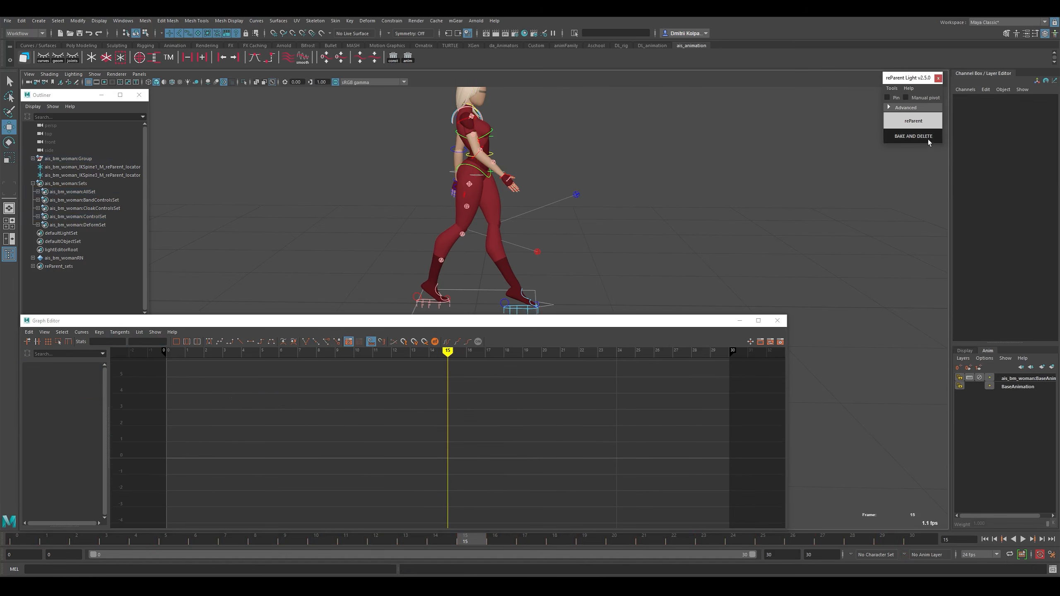
Show only the IKSpine1_M Translate Z curve, try lowering its frame 9 key and undo the edit.
{"action": "left_click", "coordinate": [477, 176]}
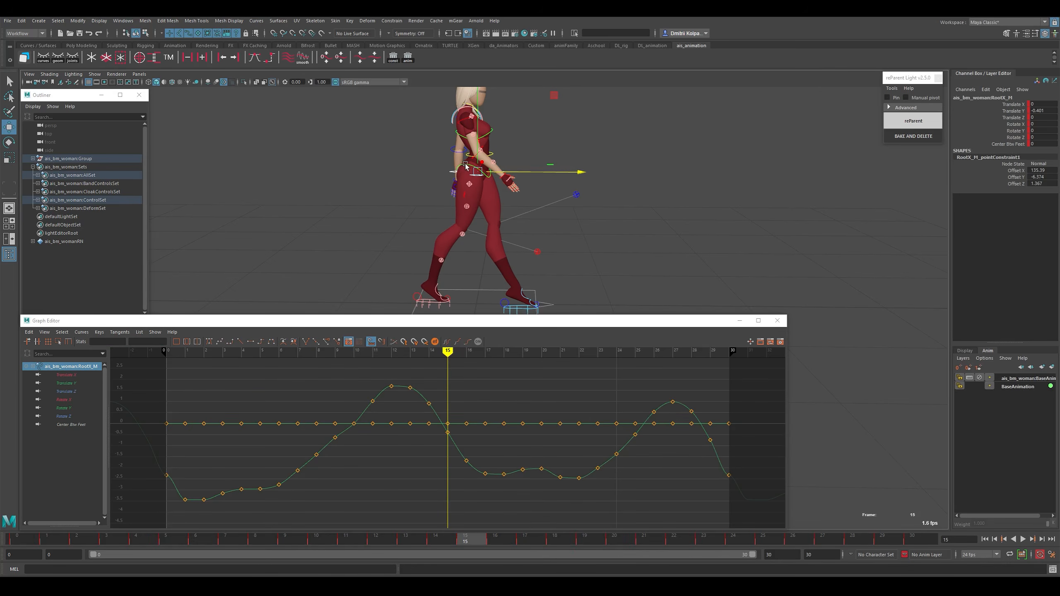
{"action": "left_click", "coordinate": [68, 391]}
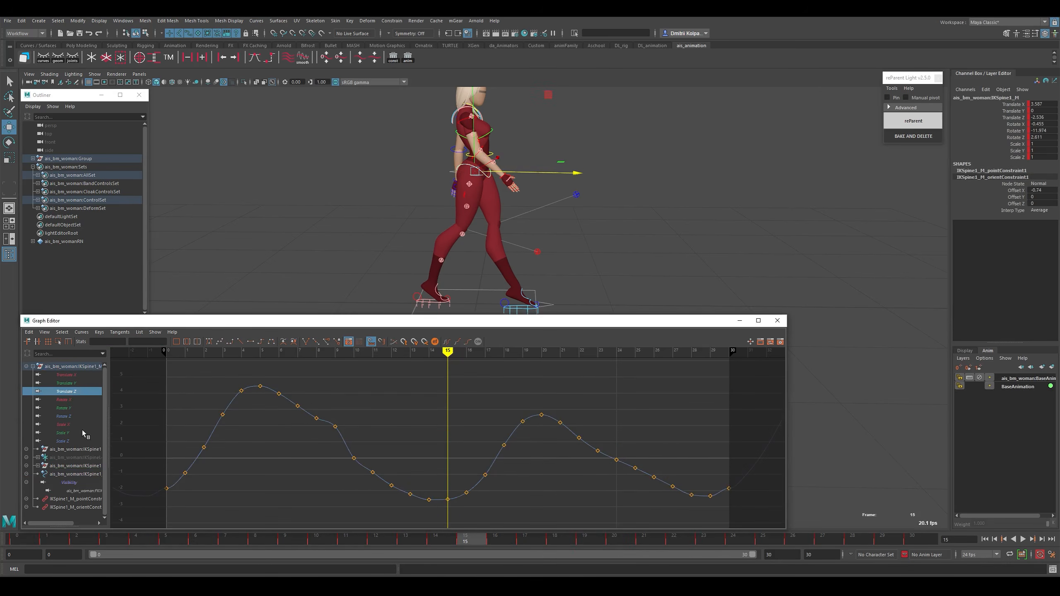
{"action": "key", "text": "w"}
{"action": "left_click_drag", "start_coordinate": [170, 402], "coordinate": [330, 436]}
{"action": "middle_click_drag", "start_coordinate": [340, 419], "coordinate": [339, 429], "text": "shift"}
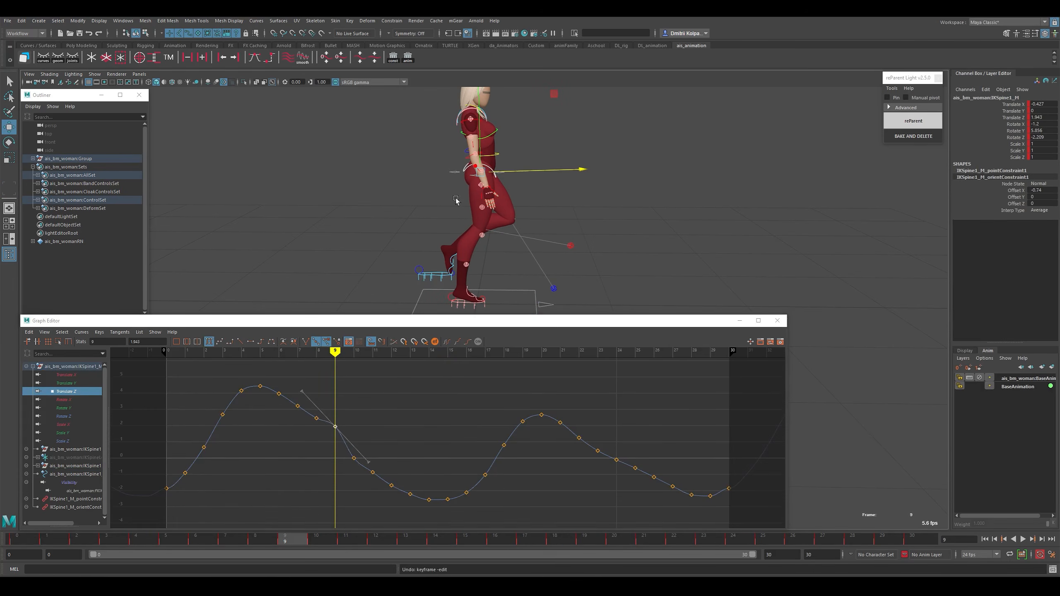
Select the RootX_M control, show only its Translate Y curve and compare the poses at the frame 12 and 27 peaks.
{"action": "left_click", "coordinate": [451, 165]}
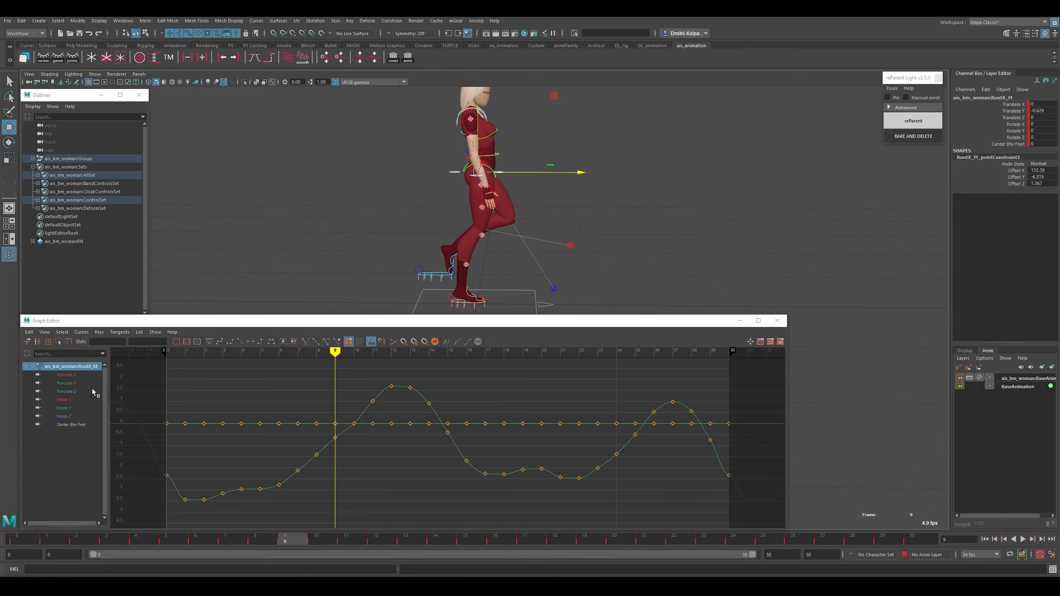
{"action": "left_click", "coordinate": [81, 383]}
{"action": "right_click_drag", "start_coordinate": [536, 463], "coordinate": [483, 470], "text": "alt+shift"}
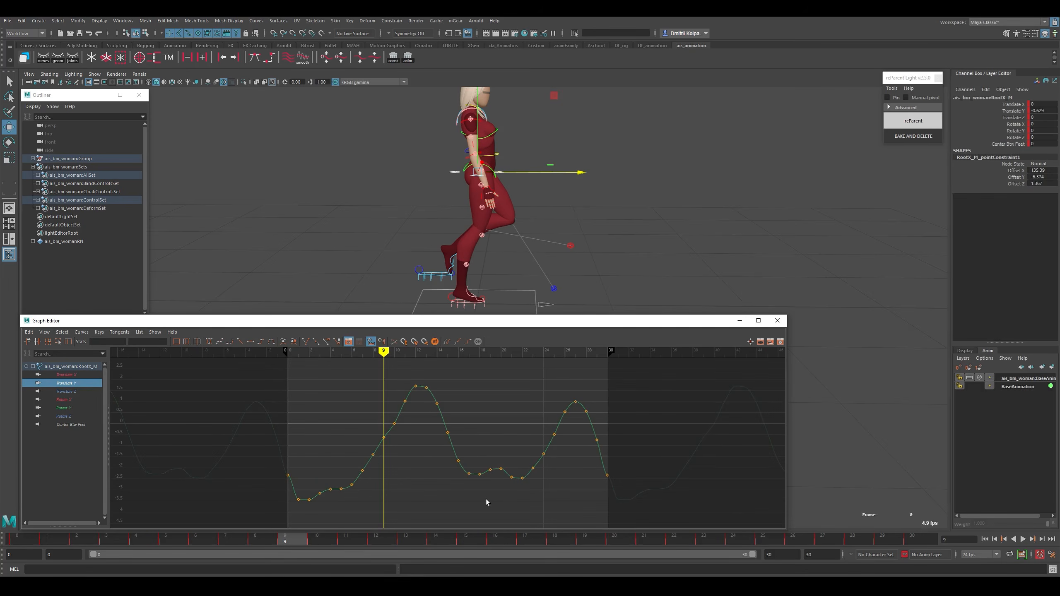
{"action": "key", "text": "k"}
{"action": "left_click", "coordinate": [417, 365]}
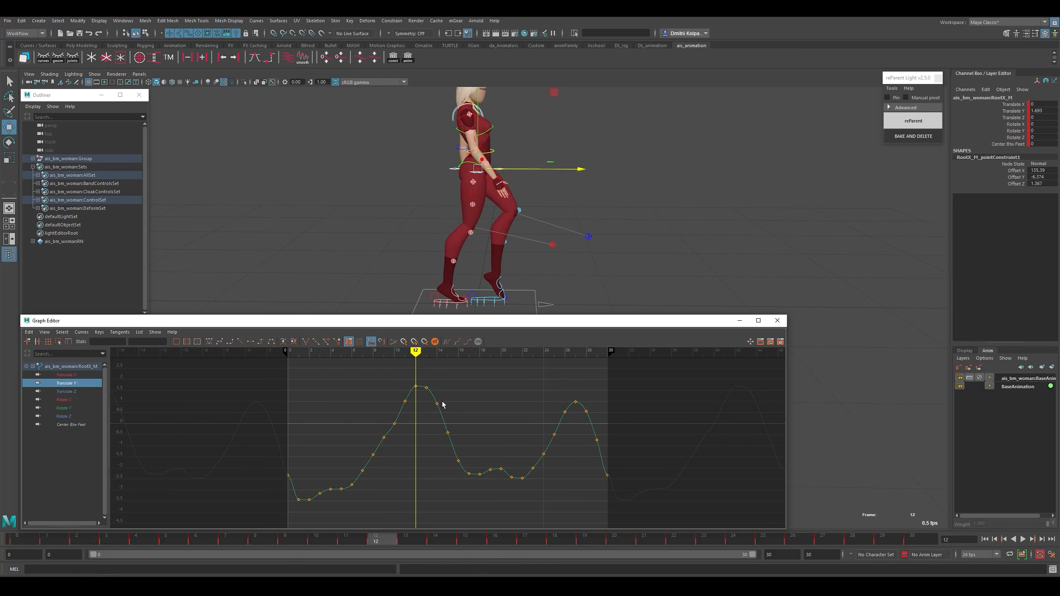
{"action": "left_click_drag", "start_coordinate": [409, 377], "coordinate": [425, 396]}
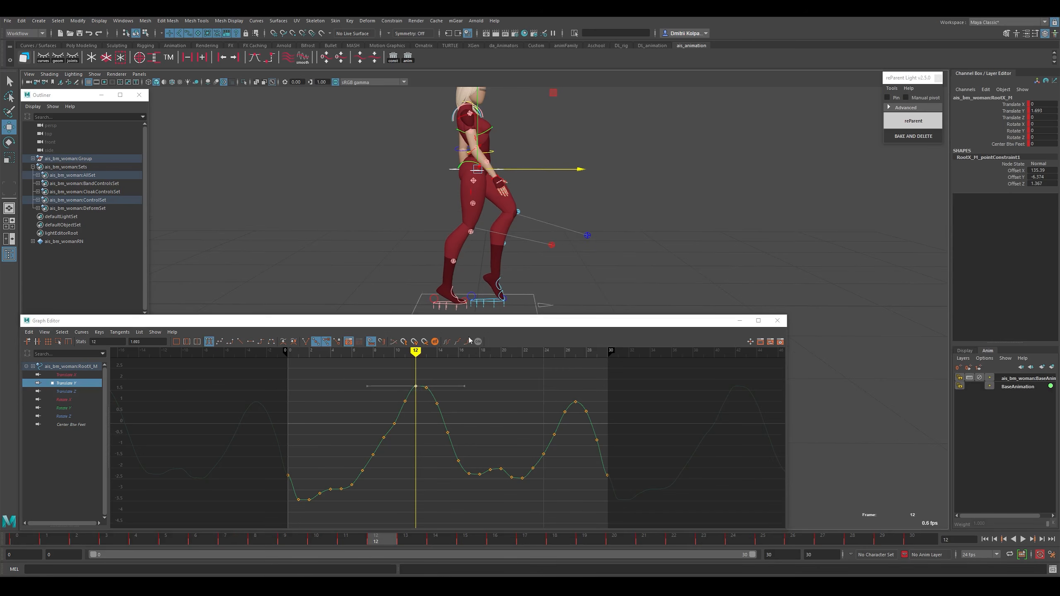
{"action": "key", "text": "k"}
{"action": "left_click_drag", "start_coordinate": [414, 405], "coordinate": [413, 406]}
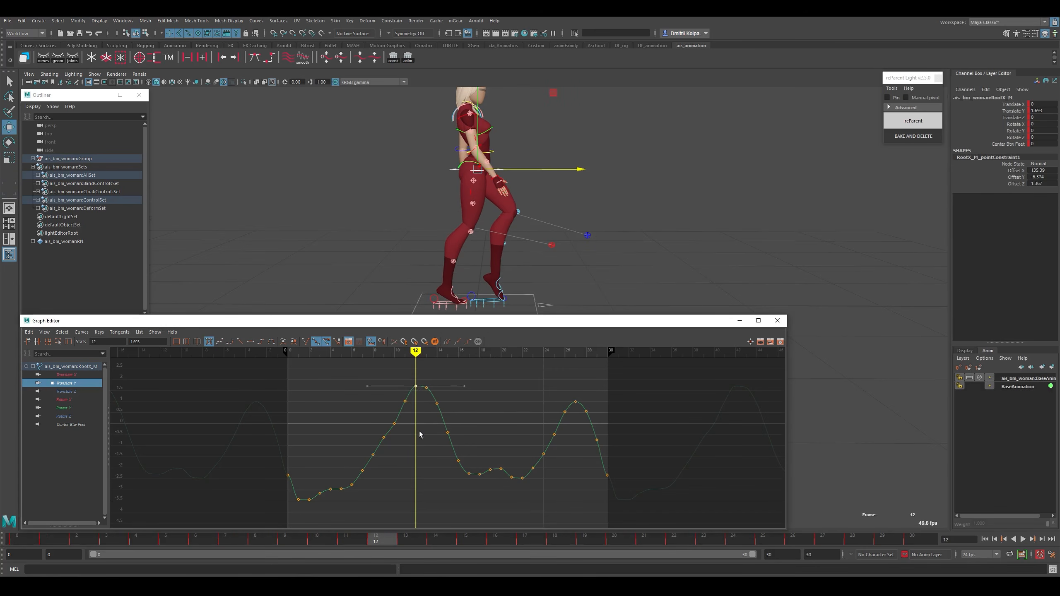
{"action": "key", "text": "k"}
{"action": "left_click", "coordinate": [574, 376]}
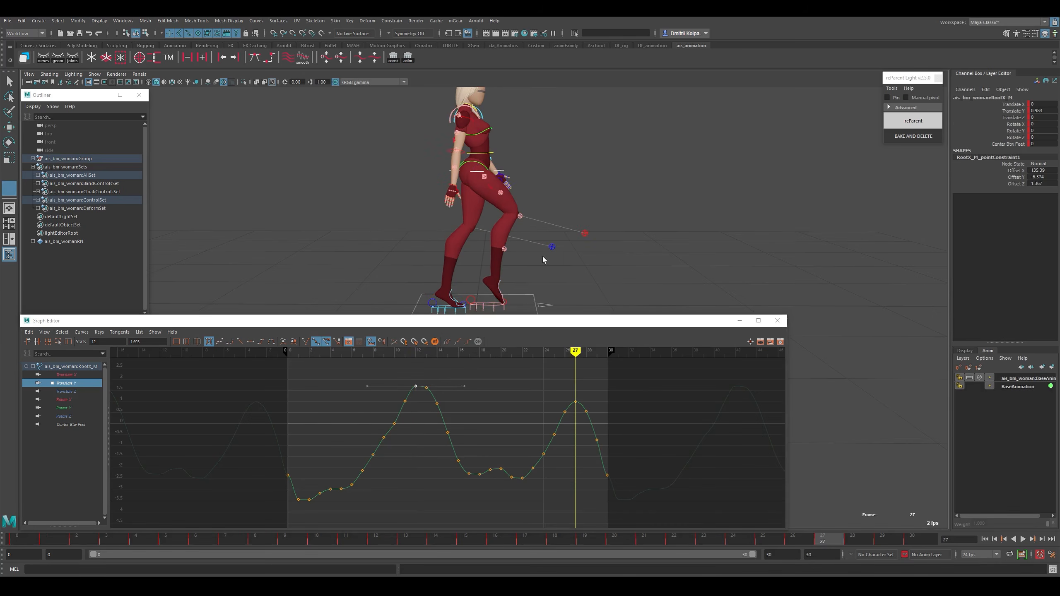
{"action": "key", "text": "w"}
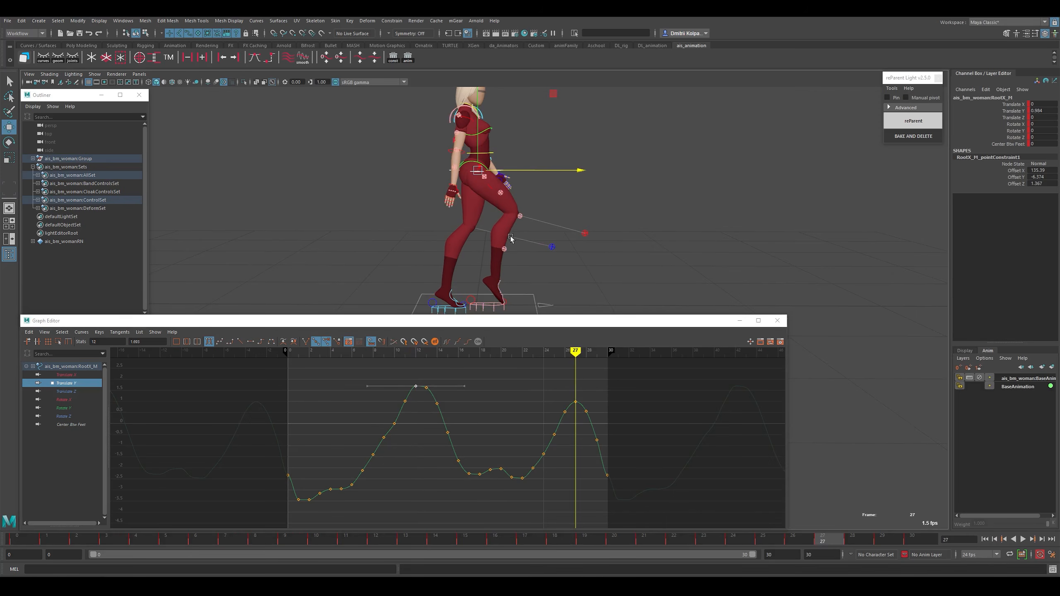
Try raising the RootX_M Translate Y key at frame 27 to the height of the frame 12 peak and undo it.
{"action": "left_click", "coordinate": [422, 383]}
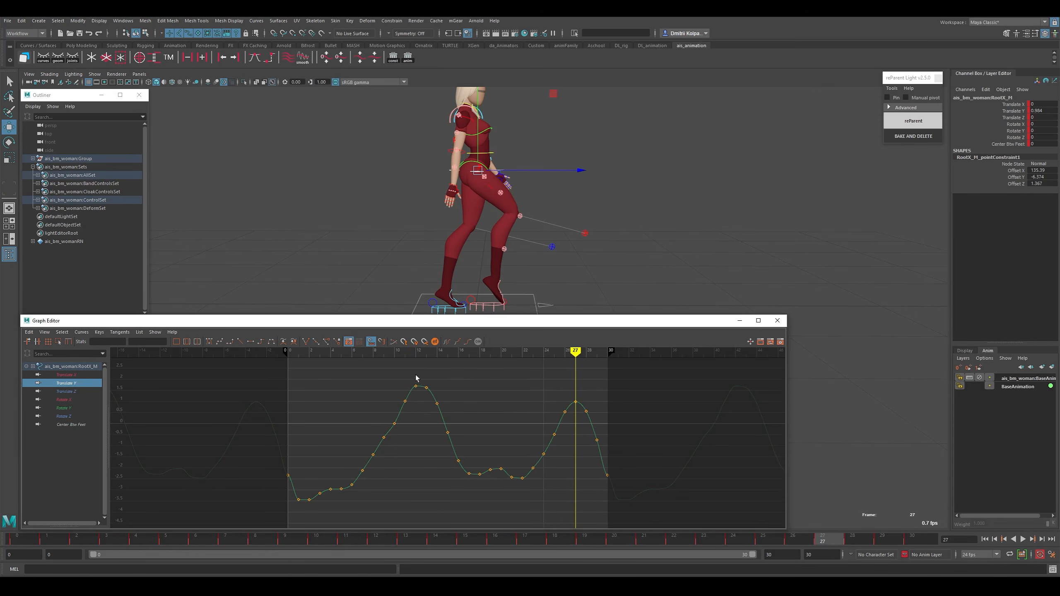
{"action": "left_click", "coordinate": [416, 386]}
{"action": "left_click", "coordinate": [576, 402]}
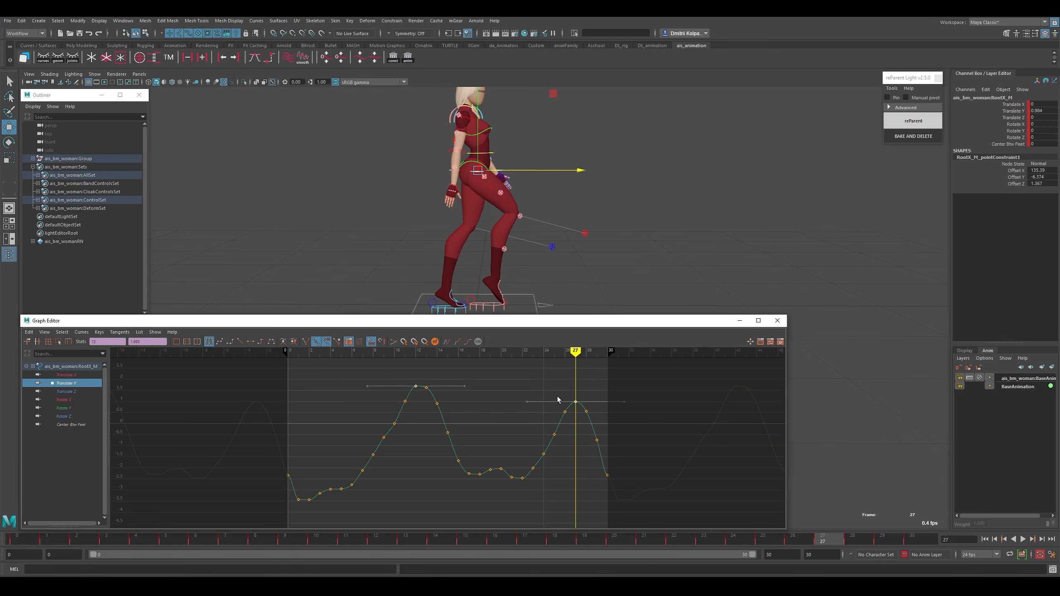
{"action": "middle_click_drag", "start_coordinate": [589, 390], "coordinate": [589, 371]}
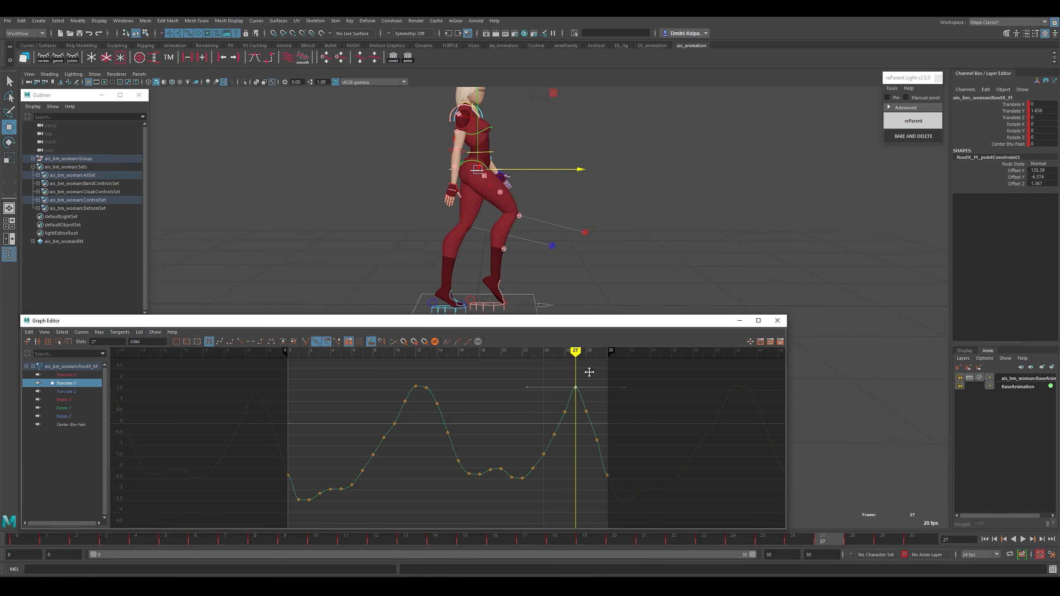
{"action": "key", "text": "ctrl+z"}
Try removing the RootX_M Translate Y keys outside frames 12 to 27 and undo the deletion.
{"action": "left_click_drag", "start_coordinate": [626, 380], "coordinate": [582, 507]}
{"action": "key", "text": "Delete"}
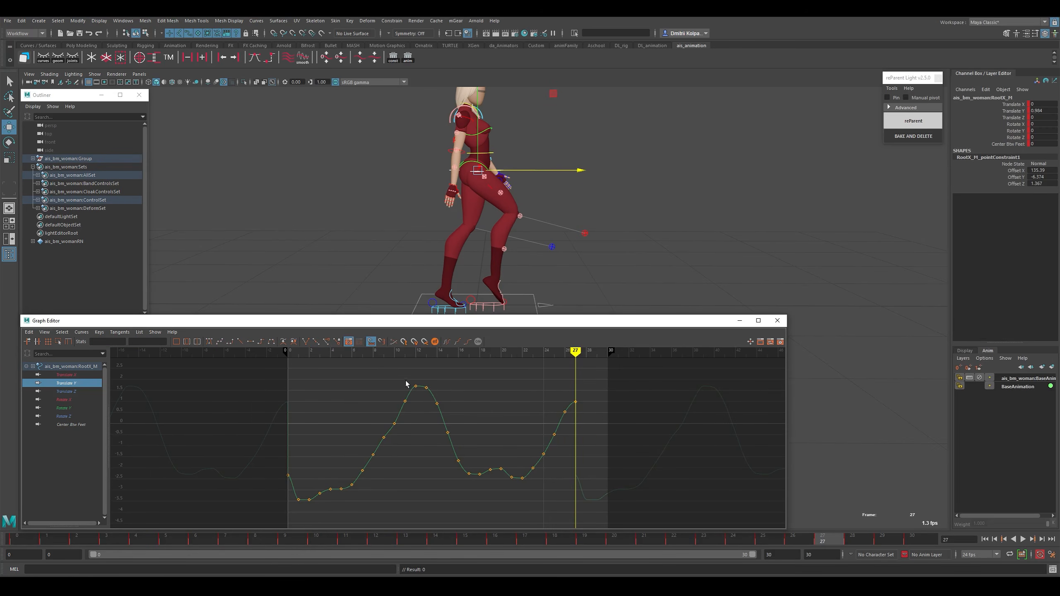
{"action": "left_click_drag", "start_coordinate": [286, 505], "coordinate": [382, 466]}
{"action": "key", "text": "ctrl+z"}
{"action": "key", "text": "ctrl+z"}
{"action": "left_click_drag", "start_coordinate": [582, 393], "coordinate": [613, 480]}
{"action": "left_click_drag", "start_coordinate": [413, 386], "coordinate": [277, 520], "text": "shift"}
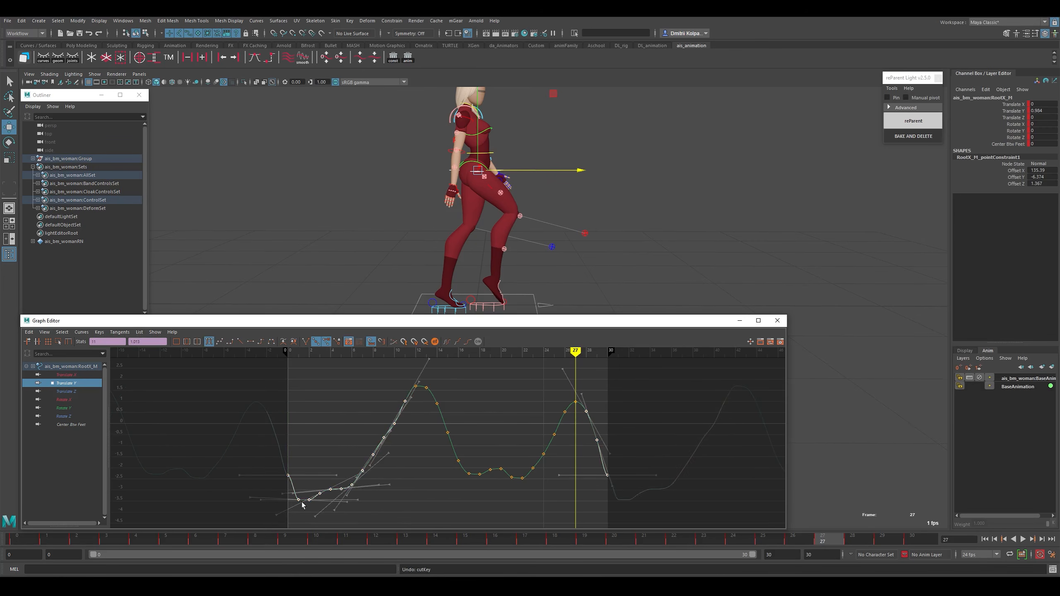
{"action": "left_click", "coordinate": [320, 426]}
{"action": "left_click", "coordinate": [256, 397]}
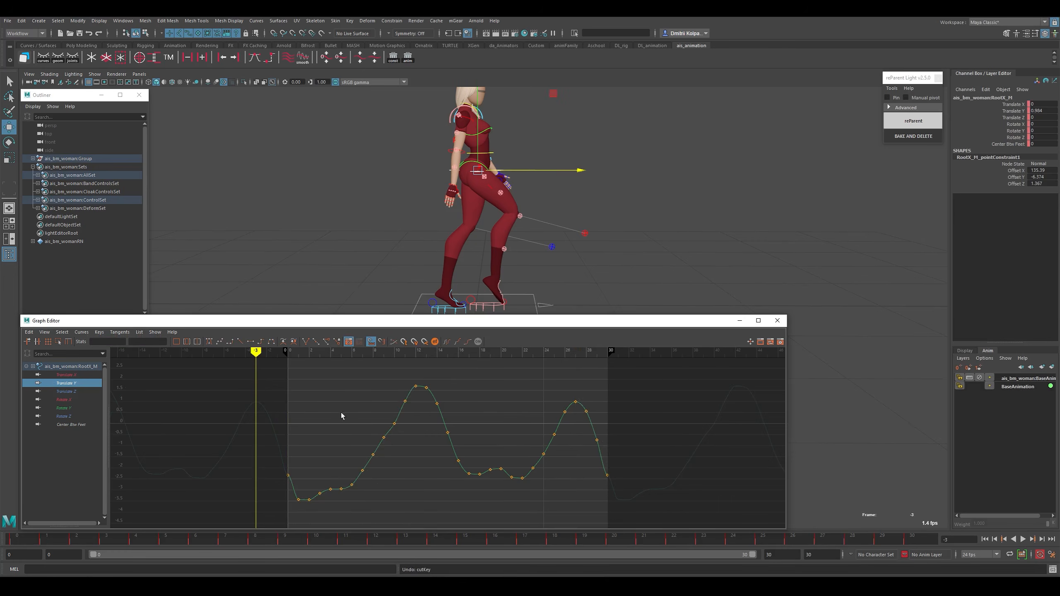
Delete the RootX_M Translate Y keys before frame 12 and after frame 27.
{"action": "left_click", "coordinate": [500, 352]}
{"action": "left_click_drag", "start_coordinate": [411, 381], "coordinate": [232, 525]}
{"action": "key", "text": "Delete"}
{"action": "left_click_drag", "start_coordinate": [582, 391], "coordinate": [632, 505]}
{"action": "key", "text": "Delete"}
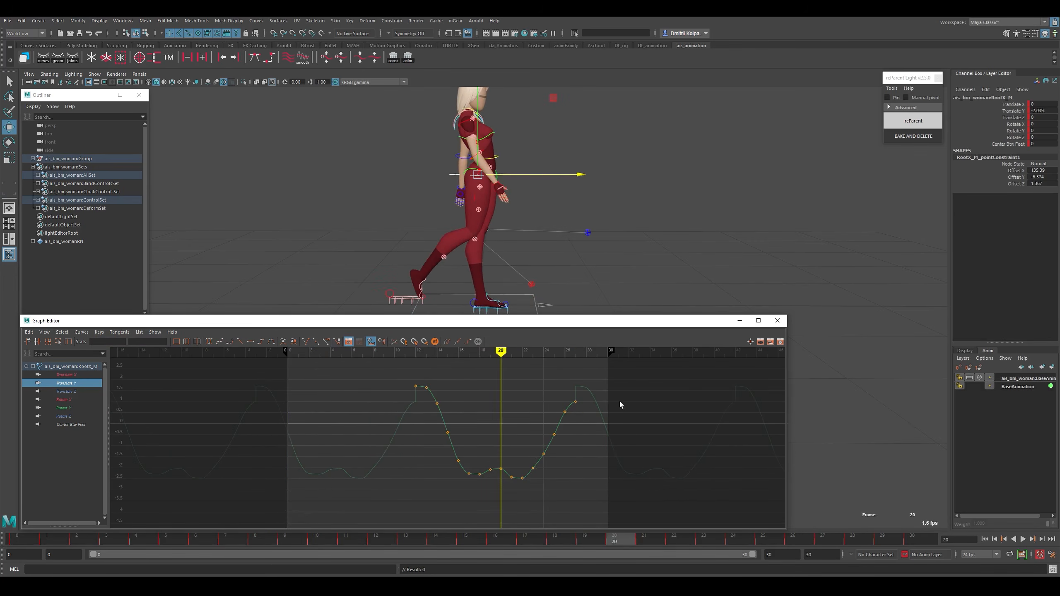
Scale the RootX_M Translate Y keys from frame 20 to 27 upward until the frame 27 peak matches frame 12.
{"action": "left_click_drag", "start_coordinate": [602, 379], "coordinate": [497, 497]}
{"action": "key", "text": "r"}
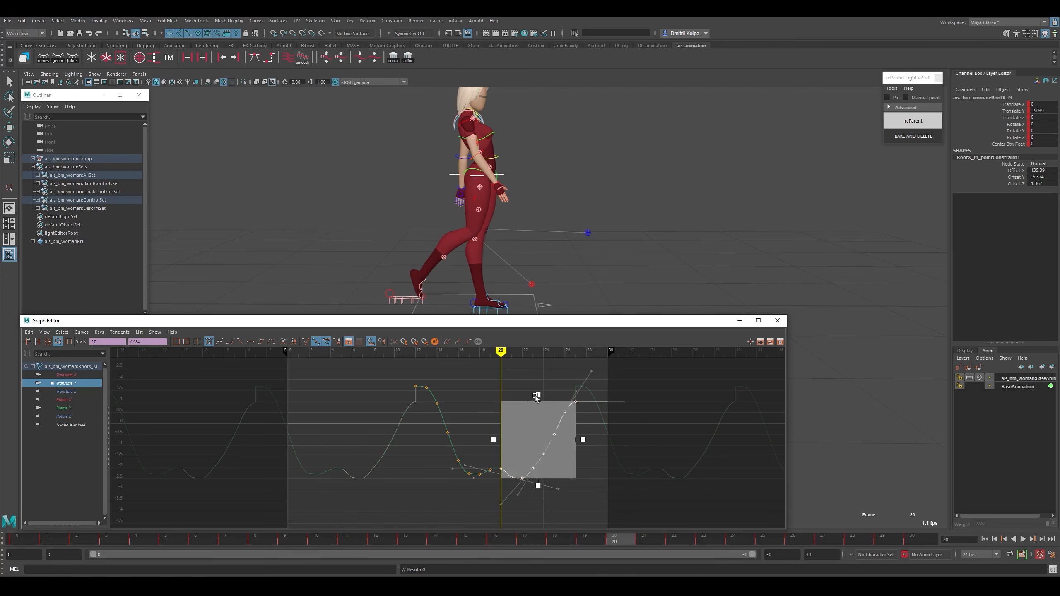
{"action": "left_click_drag", "start_coordinate": [540, 391], "coordinate": [538, 378]}
{"action": "left_click", "coordinate": [634, 451]}
Try lowering the RootX_M Translate Y key at frame 20 and undo the edit.
{"action": "key", "text": "k"}
{"action": "mouse_move", "coordinate": [461, 450]}
{"action": "left_mouse_down"}
{"action": "mouse_move", "coordinate": [496, 459]}
{"action": "mouse_move", "coordinate": [492, 472]}
{"action": "left_mouse_up"}
{"action": "key", "text": "w"}
{"action": "middle_click_drag", "start_coordinate": [507, 448], "coordinate": [509, 466], "text": "shift"}
{"action": "key", "text": "ctrl+z"}
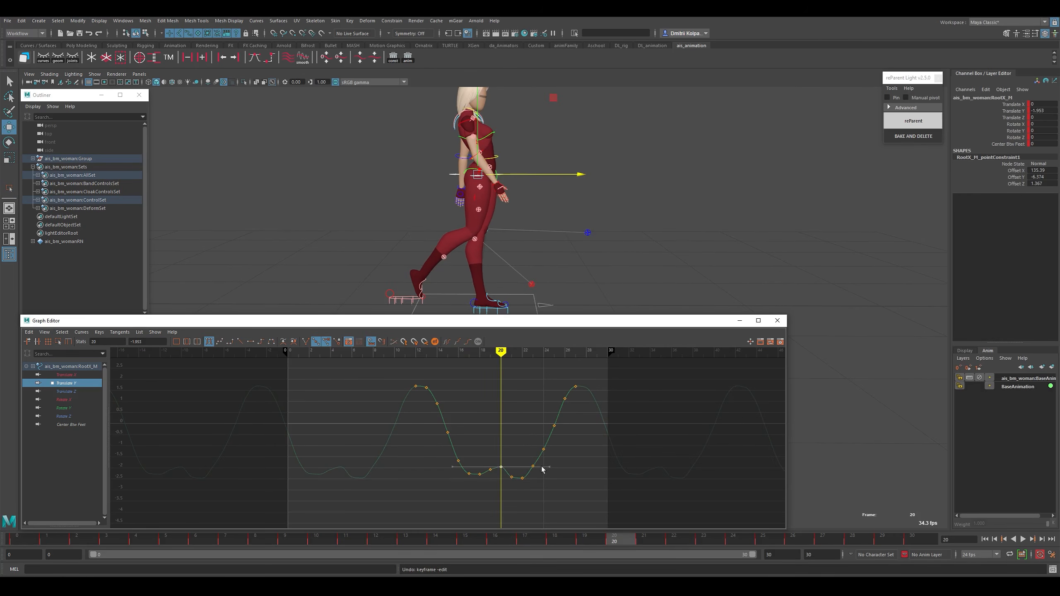
Delete the RootX_M Translate Y keys at frames 18, 19 and 21 around the low point.
{"action": "right_click_drag", "start_coordinate": [519, 462], "coordinate": [526, 459], "text": "alt"}
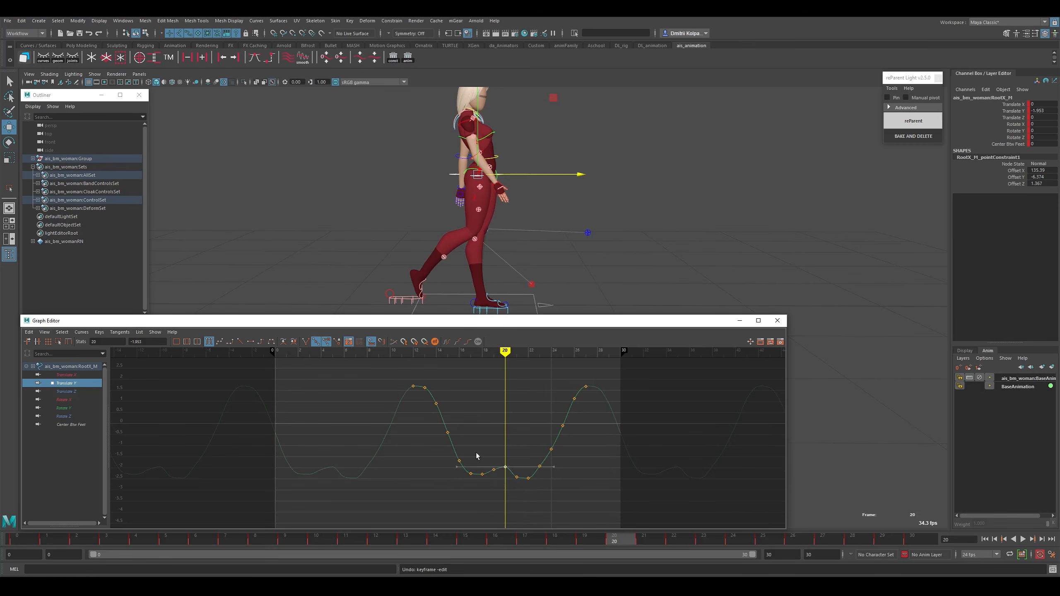
{"action": "left_click_drag", "start_coordinate": [476, 453], "coordinate": [490, 477]}
{"action": "key", "text": "Delete"}
{"action": "key", "text": "Delete"}
{"action": "middle_click_drag", "start_coordinate": [509, 454], "coordinate": [510, 475], "text": "shift"}
{"action": "key", "text": "ctrl+z"}
{"action": "key", "text": "ctrl+z"}
{"action": "key", "text": "ctrl+z"}
{"action": "key", "text": "ctrl+z"}
{"action": "key", "text": "ctrl+z"}
{"action": "key", "text": "ctrl+z"}
{"action": "left_click_drag", "start_coordinate": [509, 492], "coordinate": [521, 471]}
{"action": "left_click", "coordinate": [522, 473]}
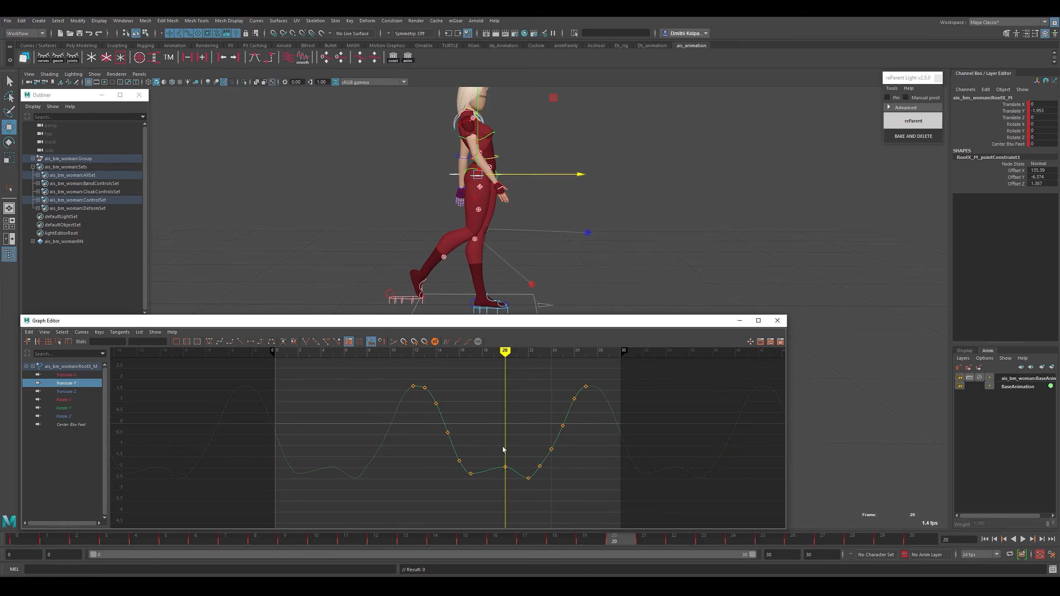
Select the RollToes_L foot control, try rotating it at frame 20 and undo the rotation.
{"action": "left_click", "coordinate": [490, 302]}
{"action": "key", "text": "e"}
{"action": "left_click_drag", "start_coordinate": [540, 218], "coordinate": [547, 226]}
{"action": "key", "text": "ctrl+z"}
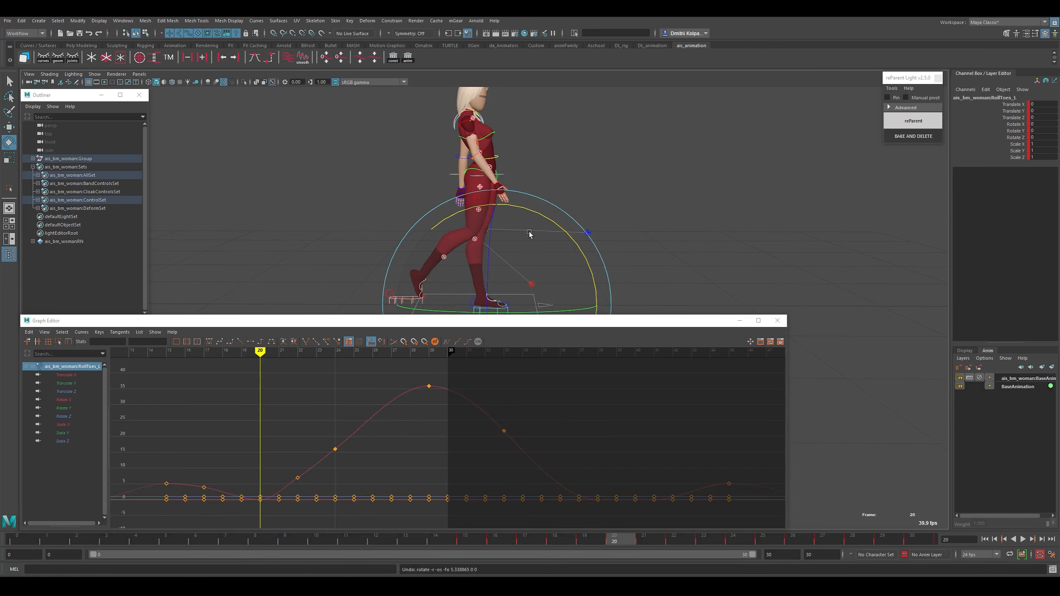
Reselect the RootX_M control and lower its Translate Y key at frame 20 to about -2.665.
{"action": "key", "text": "w"}
{"action": "left_click", "coordinate": [452, 173]}
{"action": "key", "text": "k"}
{"action": "left_click_drag", "start_coordinate": [440, 445], "coordinate": [546, 468]}
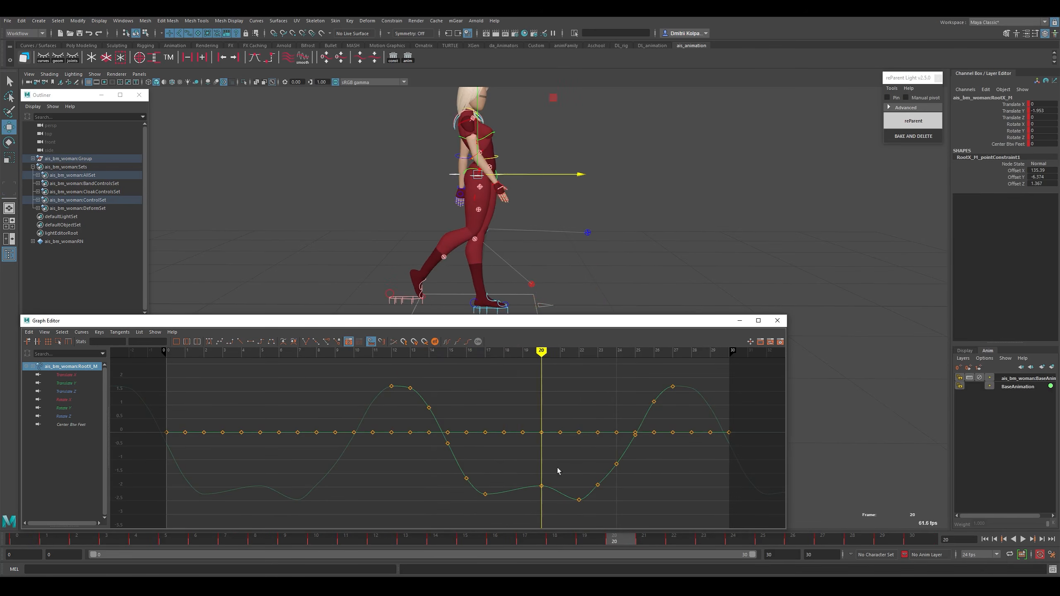
{"action": "left_click", "coordinate": [542, 485]}
{"action": "middle_click_drag", "start_coordinate": [560, 460], "coordinate": [559, 484], "text": "shift"}
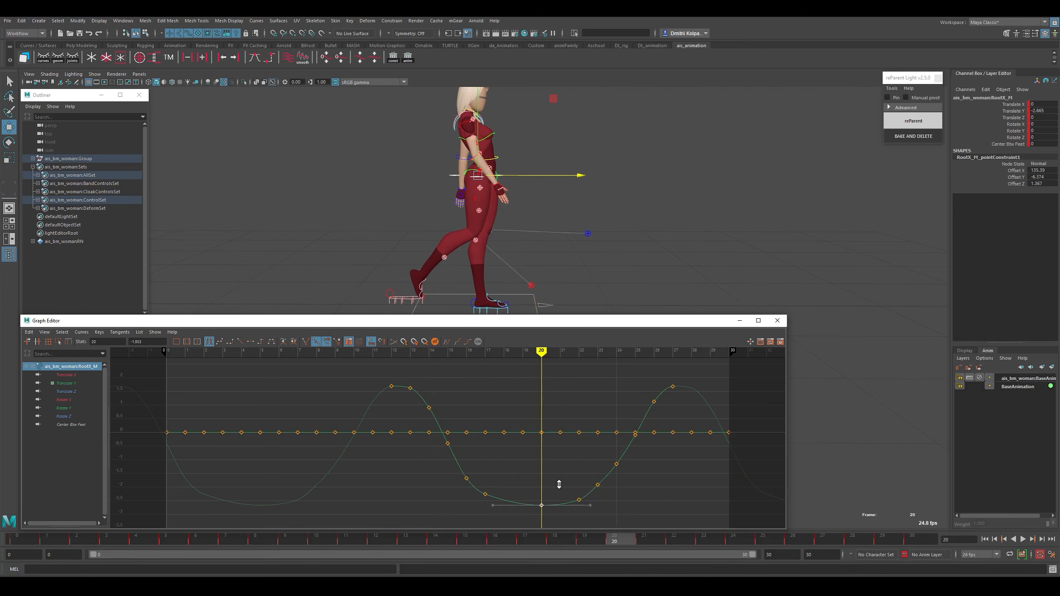
Isolate the RootX_M Translate Y curve and delete its keys at frames 13, 15 and 16.
{"action": "left_click", "coordinate": [66, 383]}
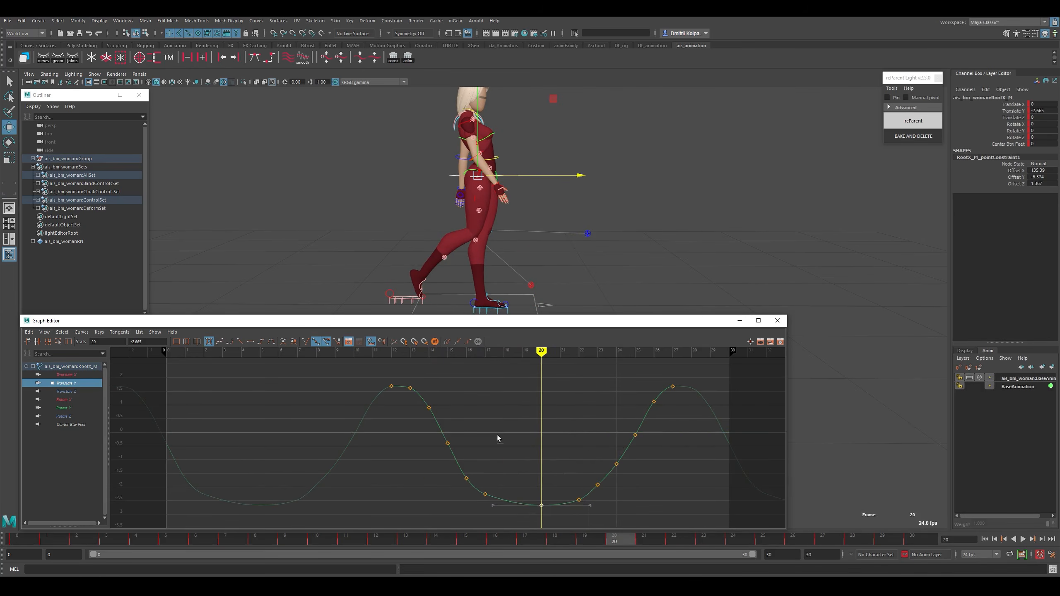
{"action": "mouse_move", "coordinate": [601, 456]}
{"action": "right_mouse_down", "text": "alt+shift"}
{"action": "mouse_move", "coordinate": [567, 458]}
{"action": "mouse_move", "coordinate": [609, 470]}
{"action": "right_mouse_up", "text": "alt+shift"}
{"action": "left_click", "coordinate": [598, 465]}
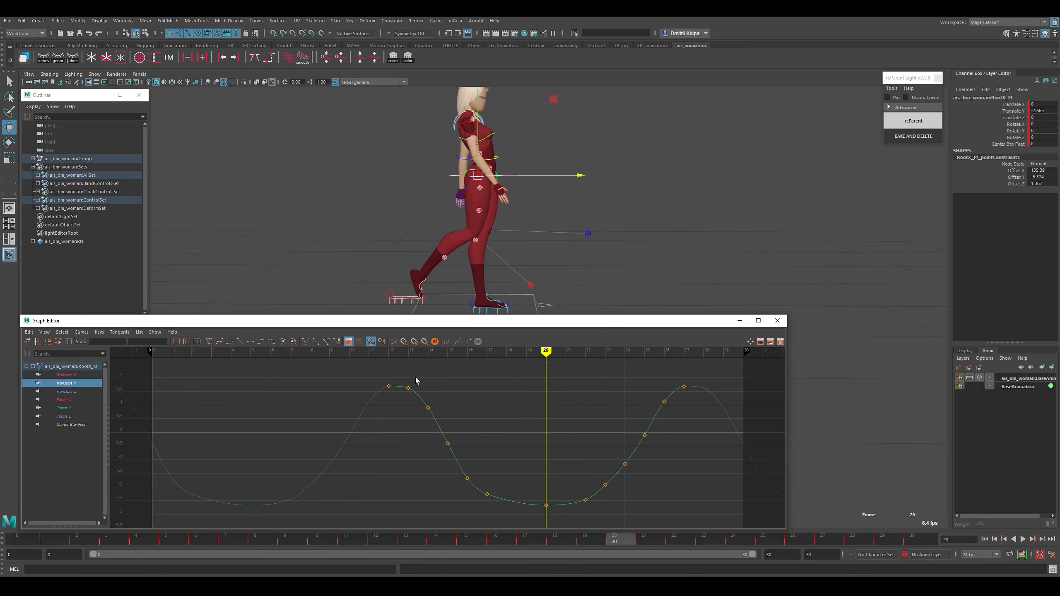
{"action": "left_click", "coordinate": [408, 388]}
{"action": "left_click", "coordinate": [447, 443], "text": "shift"}
{"action": "left_click", "coordinate": [467, 478], "text": "shift"}
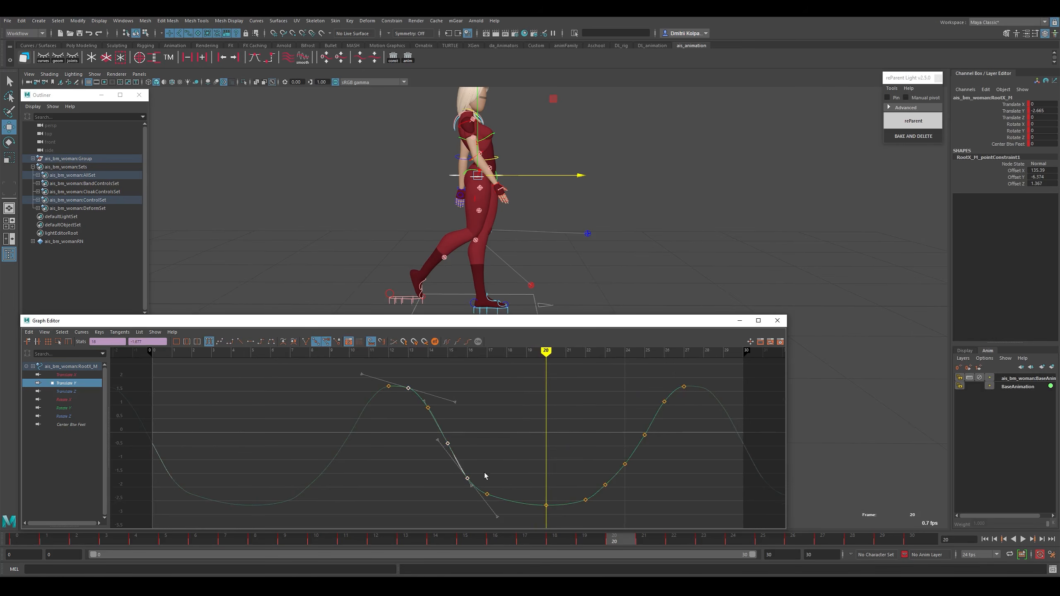
{"action": "key", "text": "Delete"}
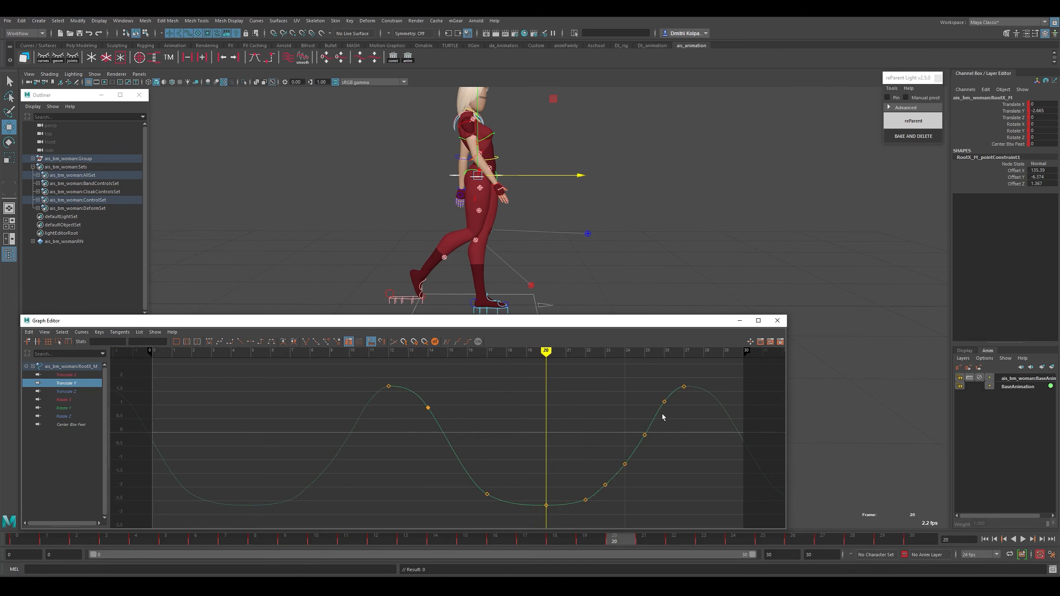
Delete the RootX_M Translate Y keys at frames 23, 25 and 26 on the rising slope.
{"action": "left_click_drag", "start_coordinate": [656, 393], "coordinate": [672, 410]}
{"action": "left_click_drag", "start_coordinate": [597, 476], "coordinate": [615, 493], "text": "shift"}
{"action": "left_click_drag", "start_coordinate": [633, 421], "coordinate": [641, 473], "text": "shift"}
{"action": "key", "text": "Delete"}
Raise the RootX_M Translate Y key at frame 24 slightly and adjust its outgoing tangent to smooth the rise.
{"action": "middle_click_drag", "start_coordinate": [658, 443], "coordinate": [657, 438], "text": "shift"}
{"action": "left_click_drag", "start_coordinate": [650, 415], "coordinate": [664, 433]}
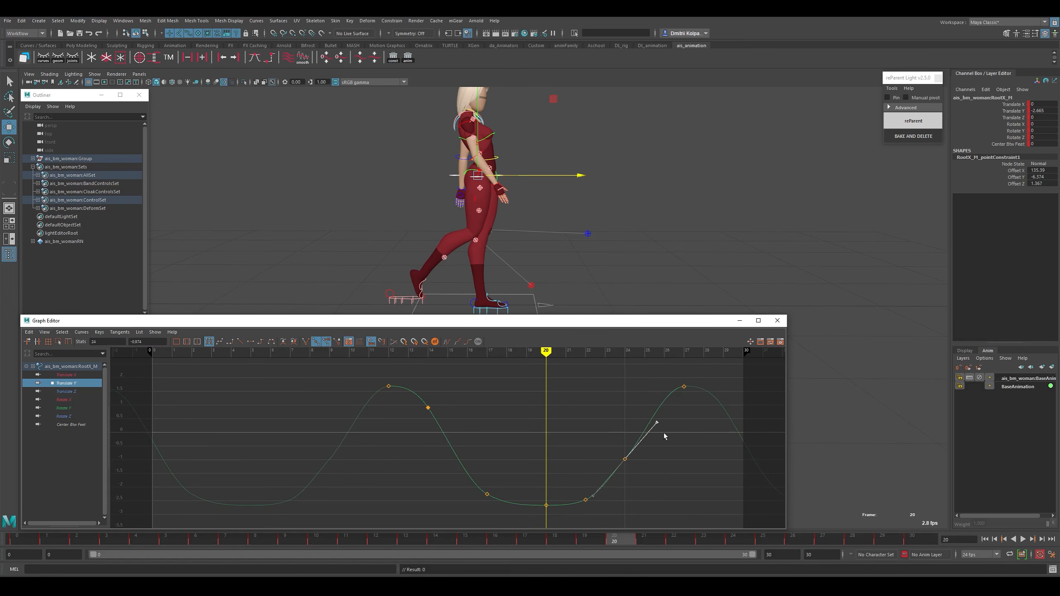
{"action": "middle_click_drag", "start_coordinate": [664, 433], "coordinate": [660, 432]}
Scrub through the walk cycle to check the hips' simplified vertical motion.
{"action": "key", "text": "k"}
{"action": "mouse_move", "coordinate": [443, 410]}
{"action": "left_mouse_down"}
{"action": "mouse_move", "coordinate": [625, 461]}
{"action": "mouse_move", "coordinate": [676, 450]}
{"action": "left_mouse_up"}
{"action": "mouse_move", "coordinate": [395, 407]}
{"action": "left_mouse_down"}
{"action": "mouse_move", "coordinate": [492, 471]}
{"action": "mouse_move", "coordinate": [573, 484]}
{"action": "left_mouse_up"}
{"action": "mouse_move", "coordinate": [643, 478]}
{"action": "right_mouse_down", "text": "alt+shift"}
{"action": "mouse_move", "coordinate": [634, 485]}
{"action": "mouse_move", "coordinate": [643, 483]}
{"action": "right_mouse_up", "text": "alt+shift"}
{"action": "left_click", "coordinate": [631, 437]}
Try deleting the RootX_M Translate Y keys at frames 14, 17, 22 and 24 and undo the deletion.
{"action": "left_click_drag", "start_coordinate": [610, 378], "coordinate": [554, 519]}
{"action": "left_click_drag", "start_coordinate": [420, 373], "coordinate": [502, 518], "text": "shift"}
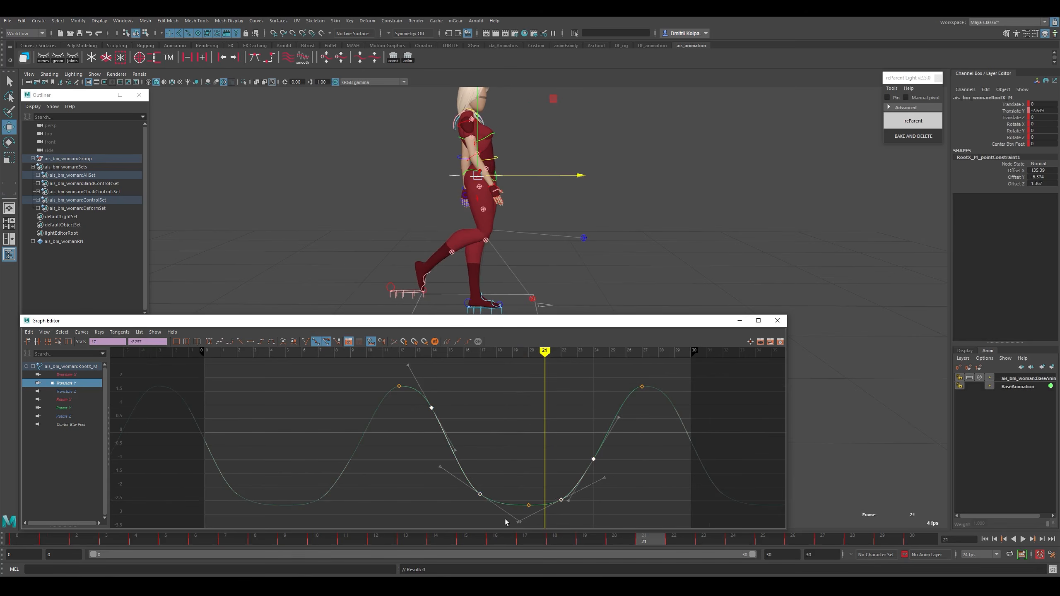
{"action": "key", "text": "Delete"}
{"action": "key", "text": "ctrl+z"}
{"action": "key", "text": "k"}
{"action": "left_click", "coordinate": [619, 417]}
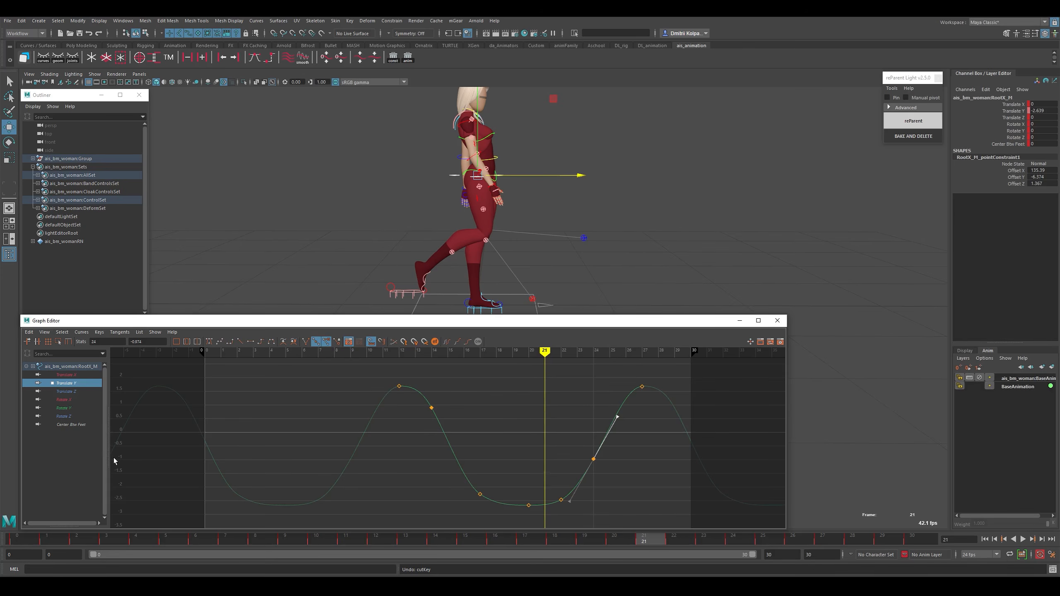
Select the IKSpine1_M control and delete all keys on its flat Translate Y curve.
{"action": "left_click_drag", "start_coordinate": [596, 201], "coordinate": [542, 253], "text": "alt"}
{"action": "left_click", "coordinate": [542, 252]}
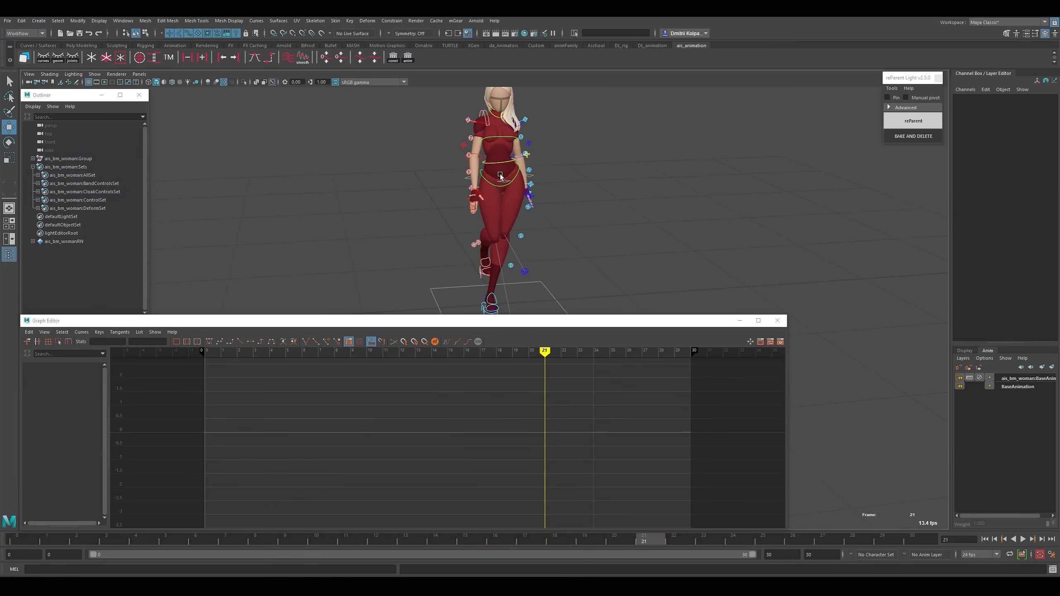
{"action": "left_click", "coordinate": [489, 182]}
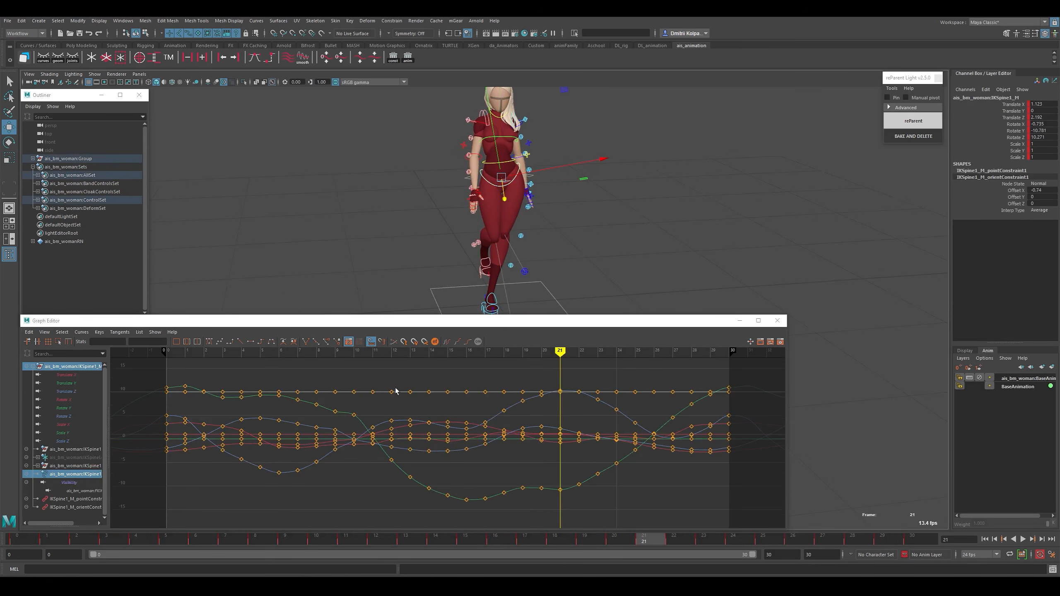
{"action": "left_click_drag", "start_coordinate": [563, 241], "coordinate": [544, 207], "text": "alt"}
{"action": "left_click", "coordinate": [75, 383]}
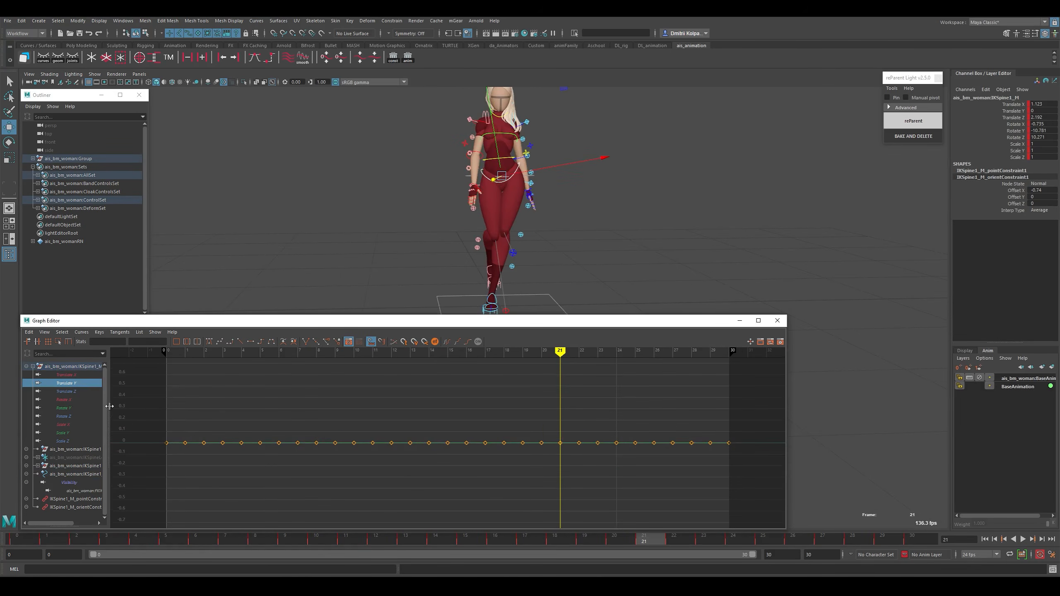
{"action": "left_click_drag", "start_coordinate": [171, 417], "coordinate": [760, 486]}
{"action": "key", "text": "Delete"}
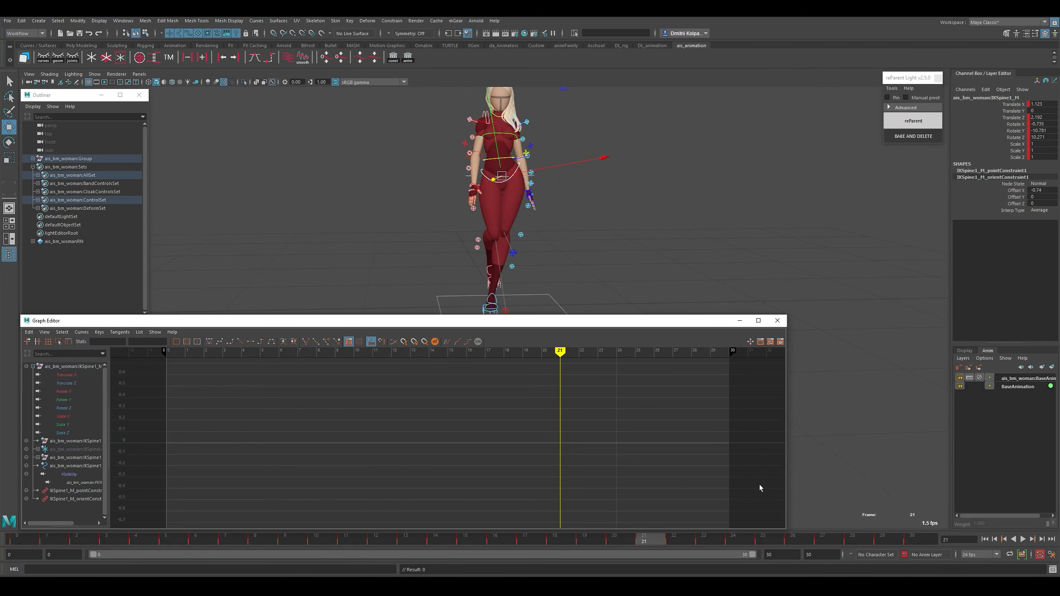
Check the RootX_M curves, then reselect IKSpine1_M and isolate its Translate X curve.
{"action": "left_click", "coordinate": [468, 175]}
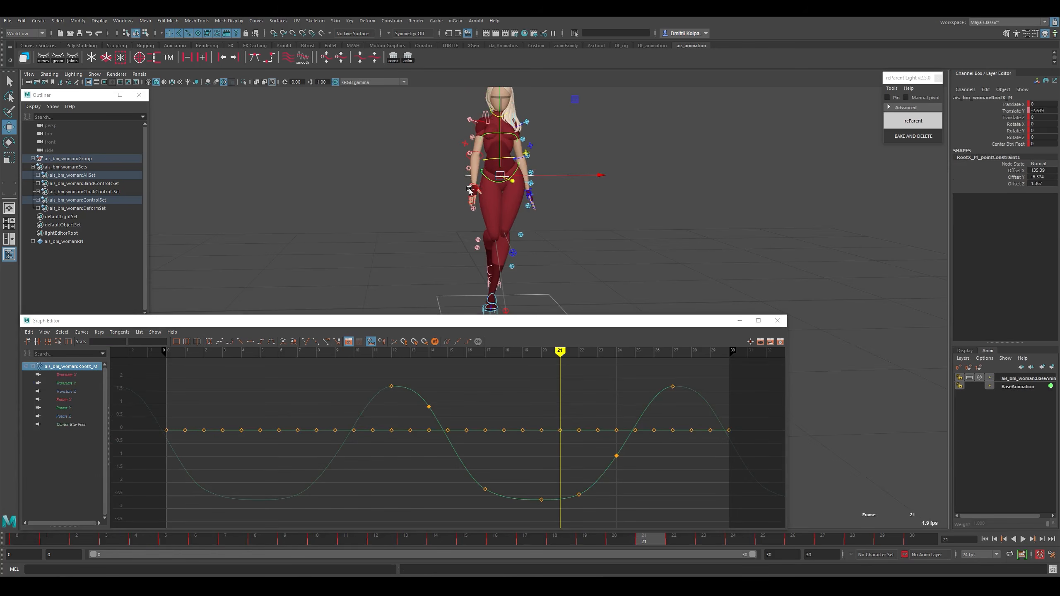
{"action": "left_click_drag", "start_coordinate": [506, 209], "coordinate": [495, 194], "text": "alt"}
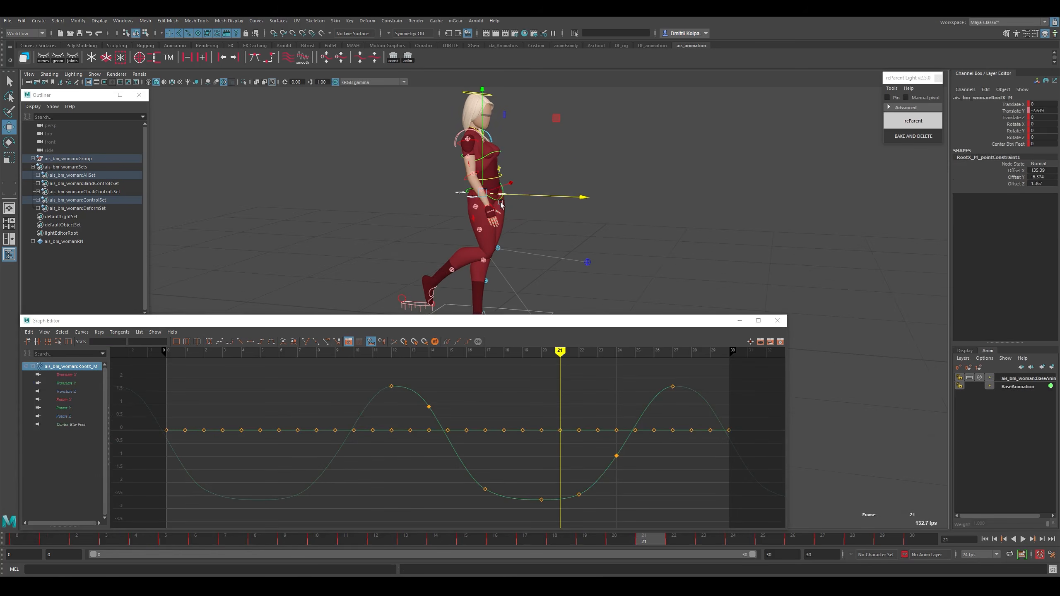
{"action": "left_click", "coordinate": [460, 202]}
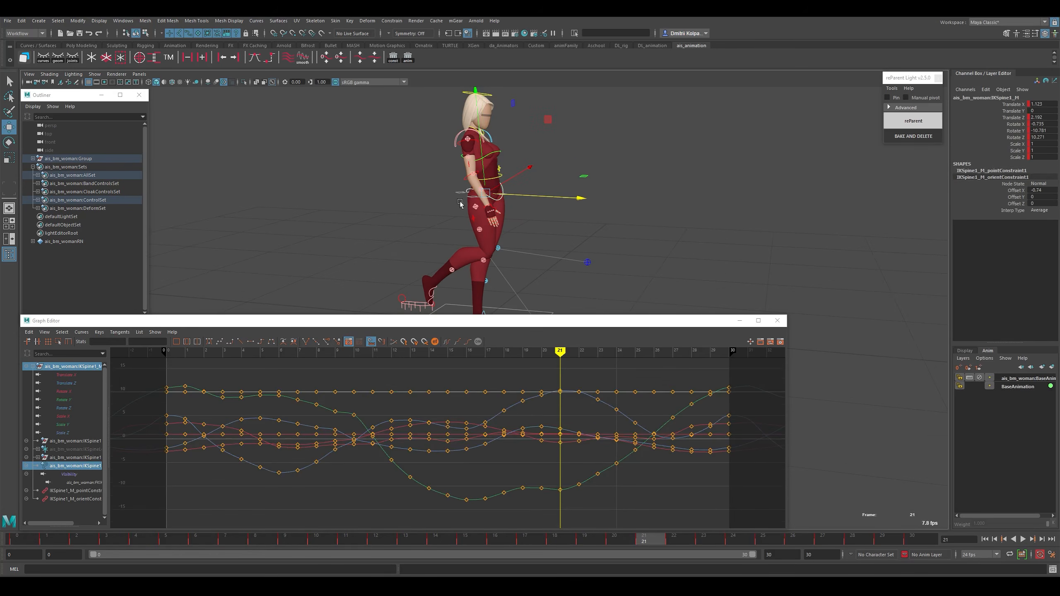
{"action": "left_click", "coordinate": [75, 375]}
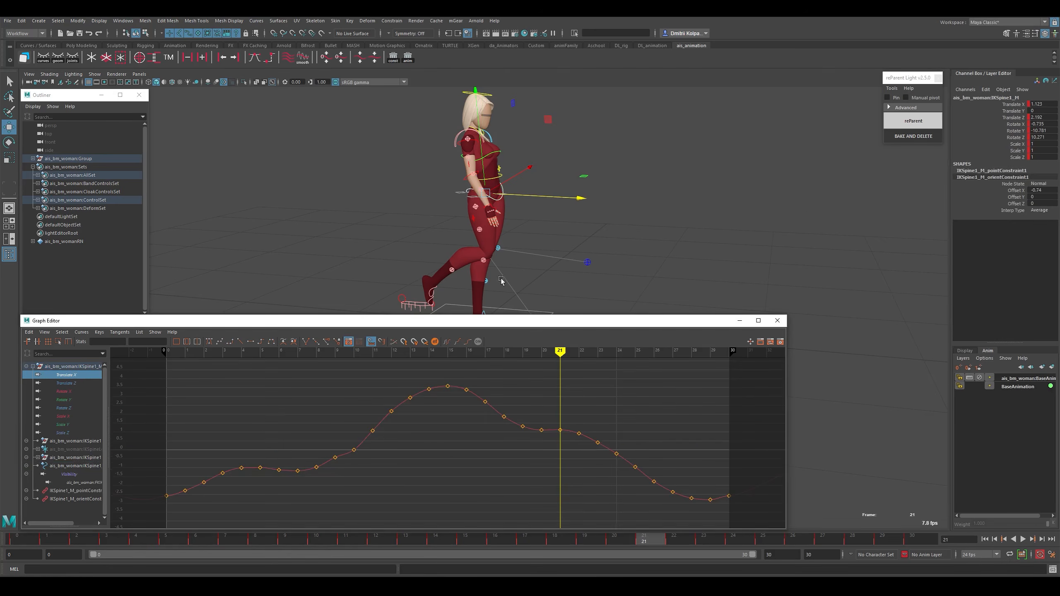
{"action": "left_click_drag", "start_coordinate": [627, 213], "coordinate": [561, 239], "text": "alt"}
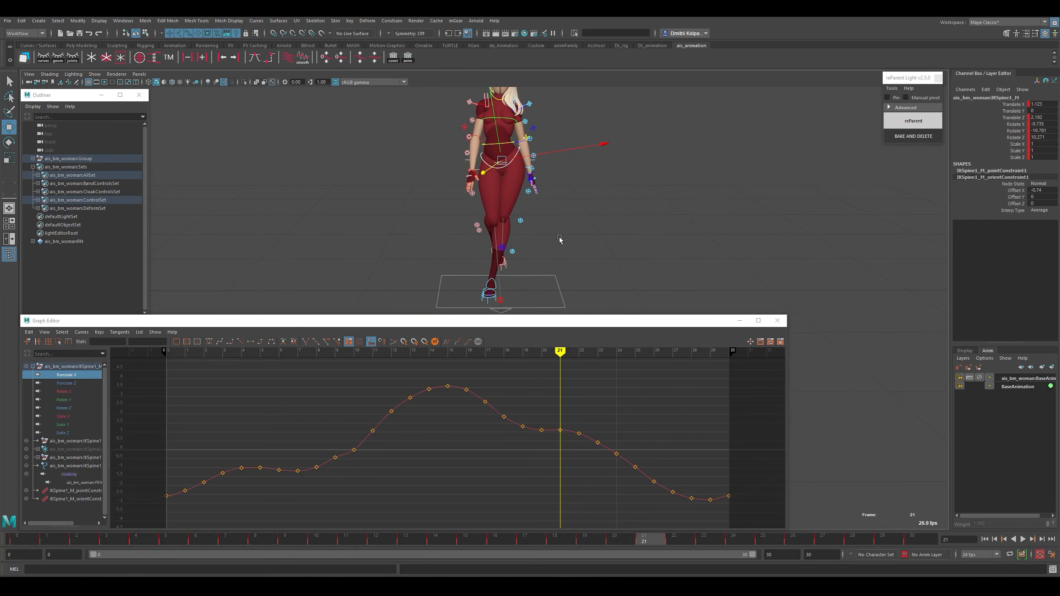
{"action": "right_click_drag", "start_coordinate": [513, 425], "coordinate": [512, 423], "text": "alt+shift"}
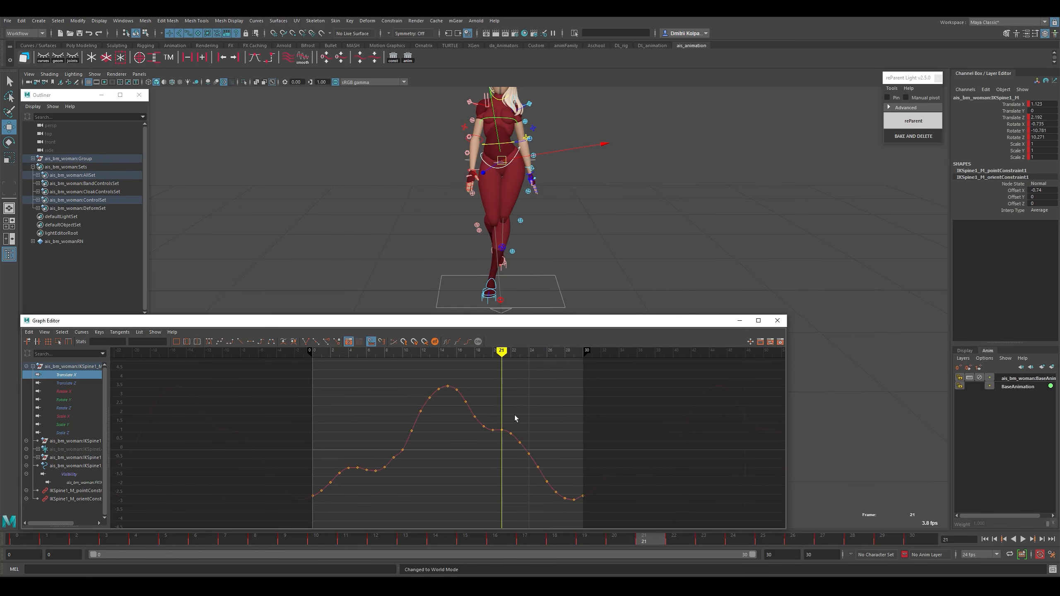
Try deleting the IKSpine1_M Translate X keys from frame 16 to 28 and undo the deletion.
{"action": "left_click_drag", "start_coordinate": [454, 383], "coordinate": [566, 518]}
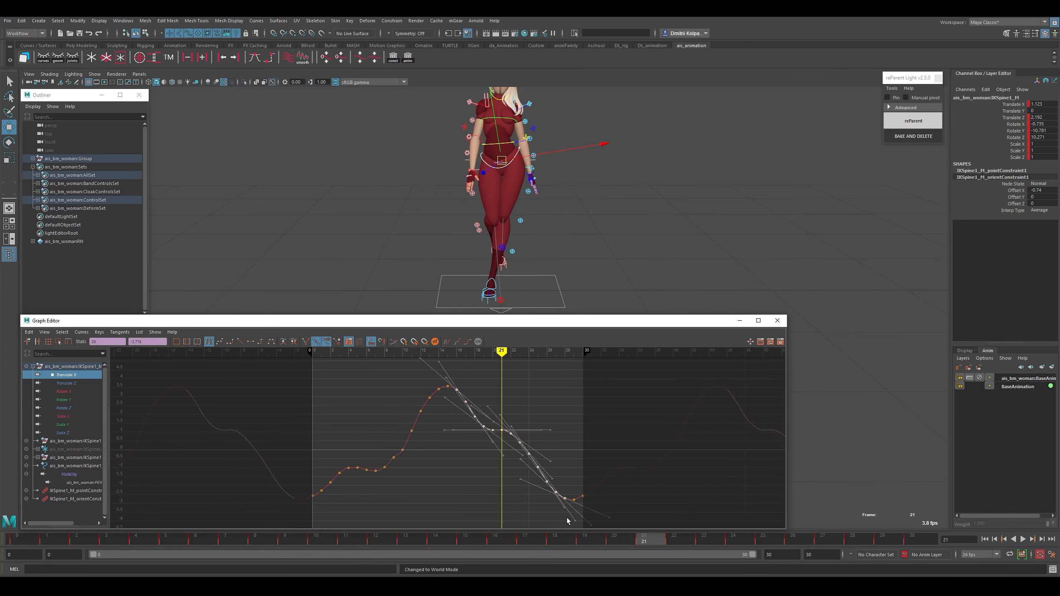
{"action": "key", "text": "Delete"}
{"action": "key", "text": "ctrl+z"}
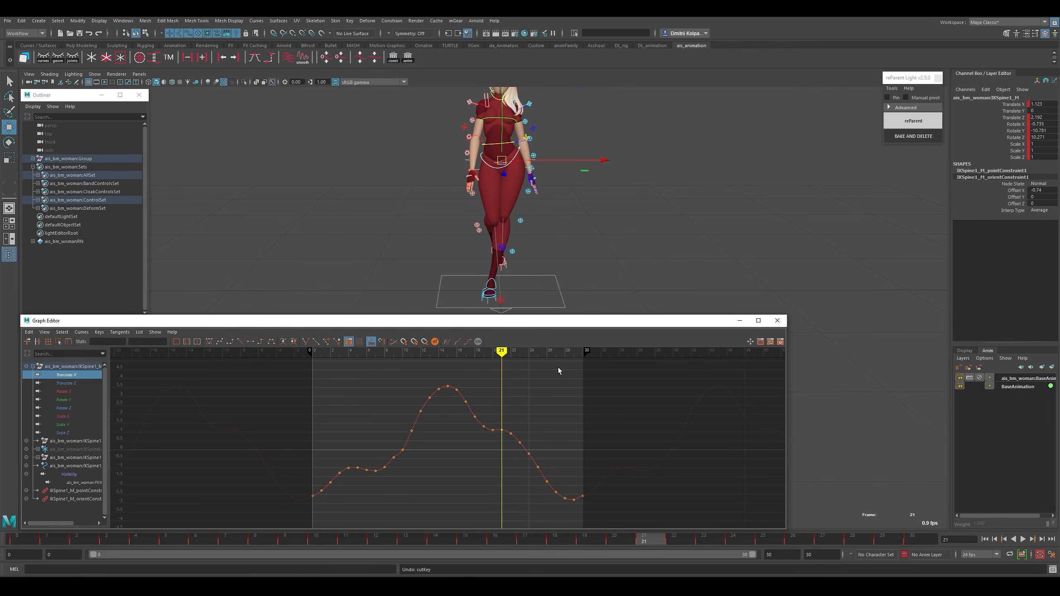
Scrub to frame 18, try shifting the IKSpine1_M control sideways and undo the move.
{"action": "key", "text": "k"}
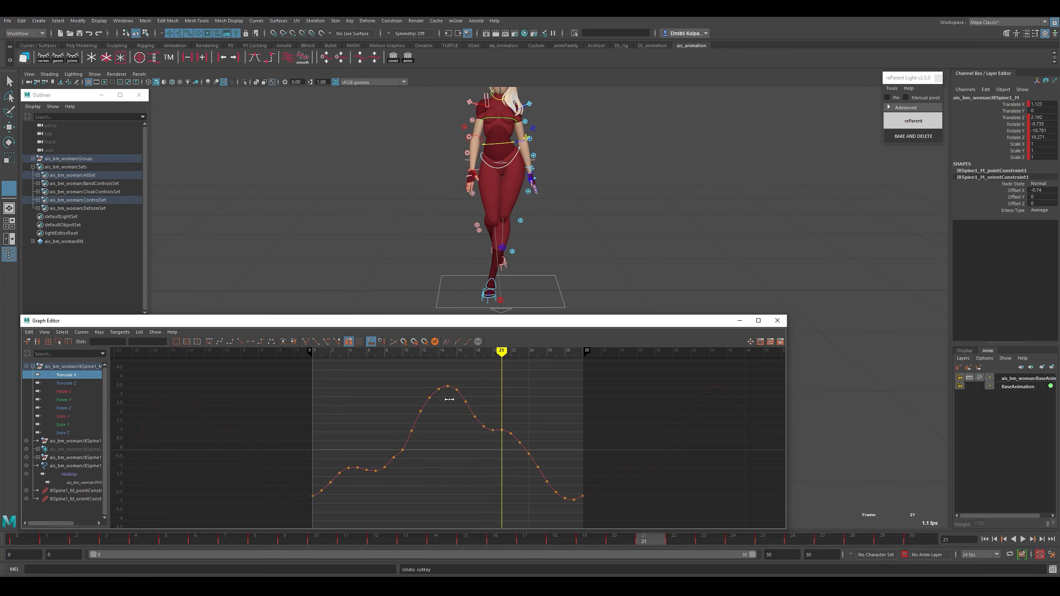
{"action": "left_click_drag", "start_coordinate": [447, 394], "coordinate": [478, 419]}
{"action": "left_click_drag", "start_coordinate": [558, 161], "coordinate": [549, 161]}
{"action": "key", "text": "ctrl+z"}
Scrub across the whole cycle to examine how the hips shift sideways over each supporting foot.
{"action": "key", "text": "k"}
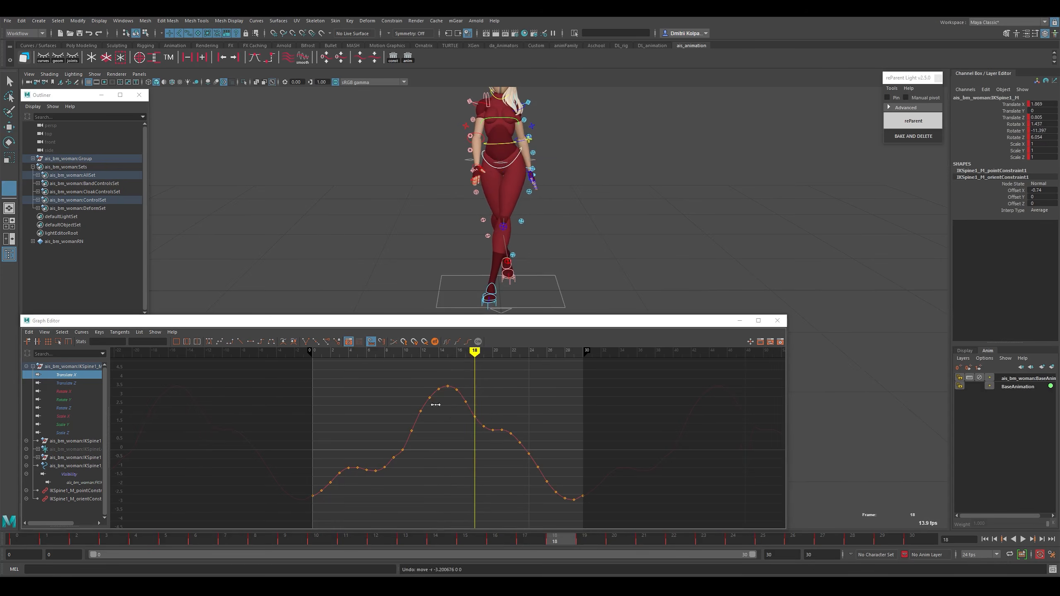
{"action": "left_click_drag", "start_coordinate": [474, 415], "coordinate": [556, 430]}
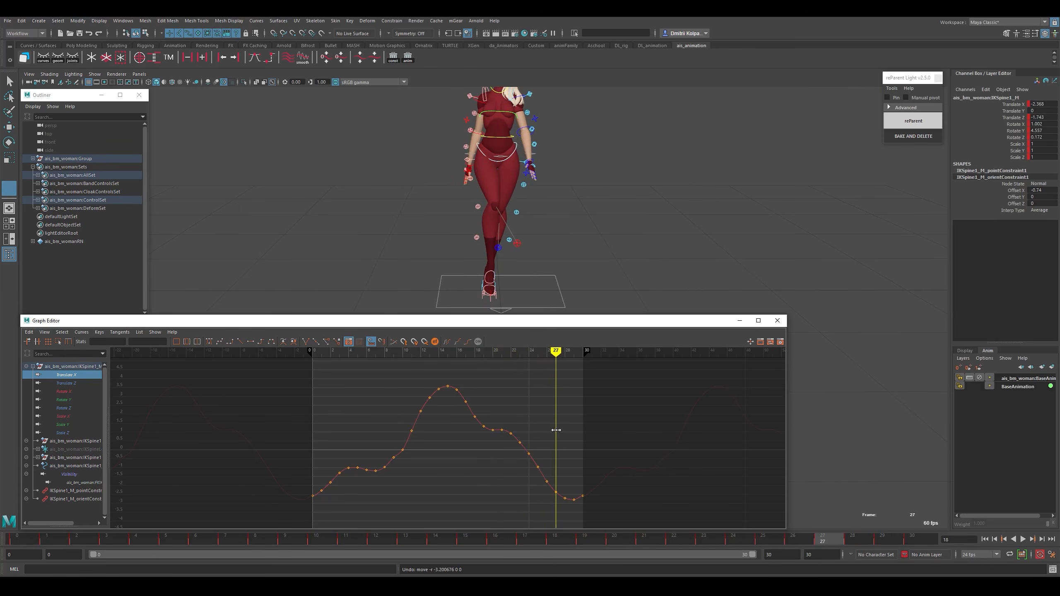
{"action": "key", "text": "w"}
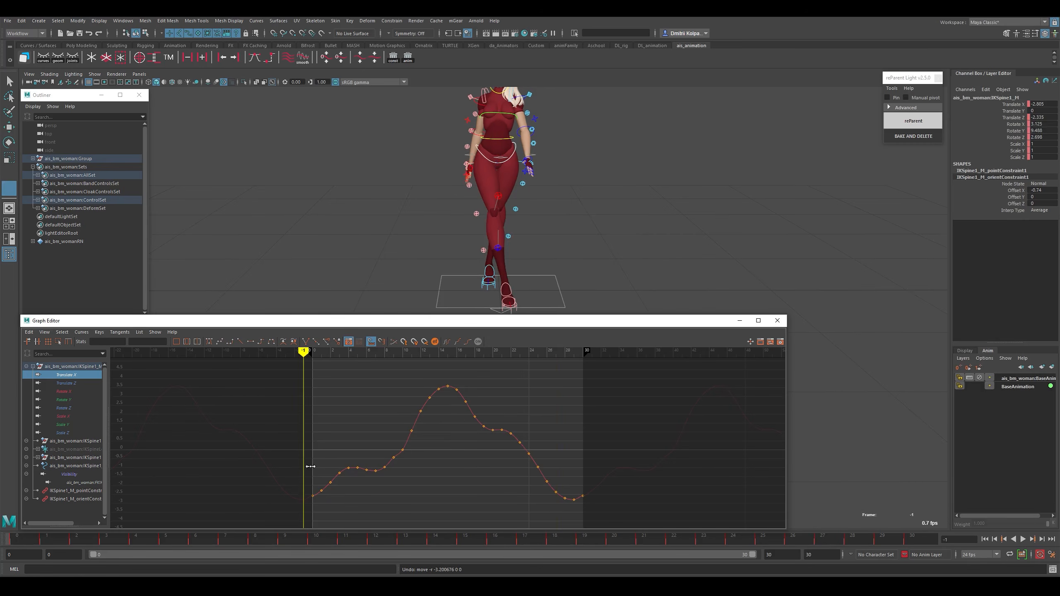
{"action": "key", "text": "w"}
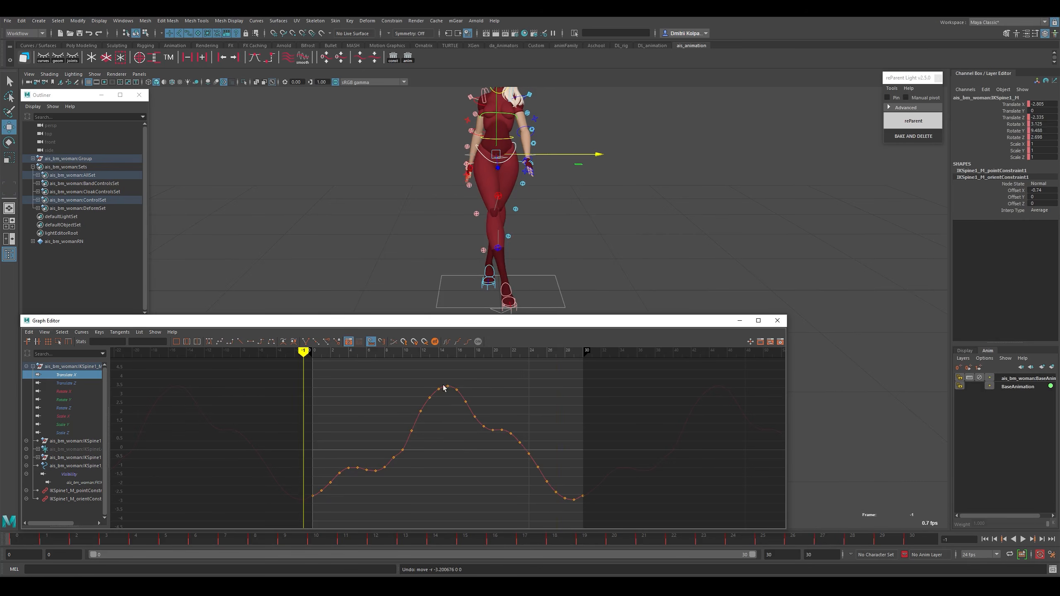
Copy all IKSpine1_M Translate X keys and paste them at frame 30 to make a second cycle.
{"action": "left_click_drag", "start_coordinate": [257, 382], "coordinate": [588, 519]}
{"action": "key", "text": "k"}
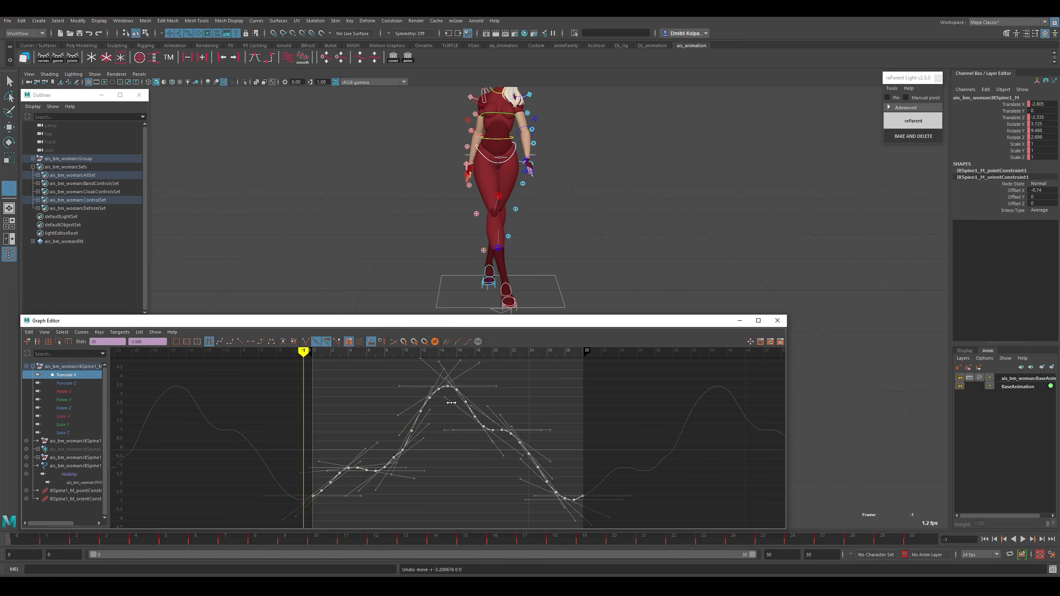
{"action": "left_click", "coordinate": [450, 403]}
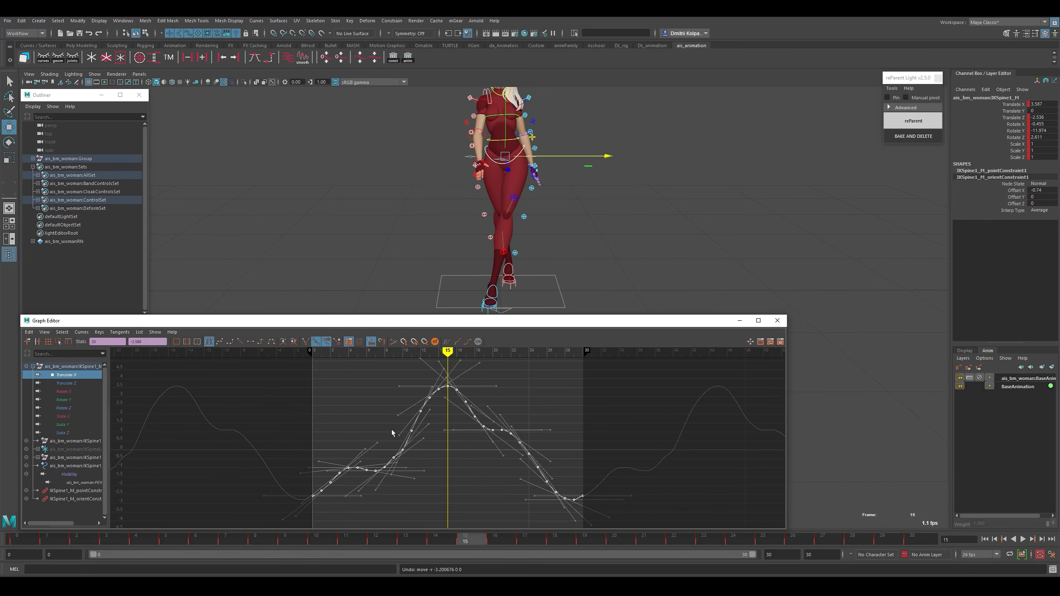
{"action": "left_click", "coordinate": [29, 333]}
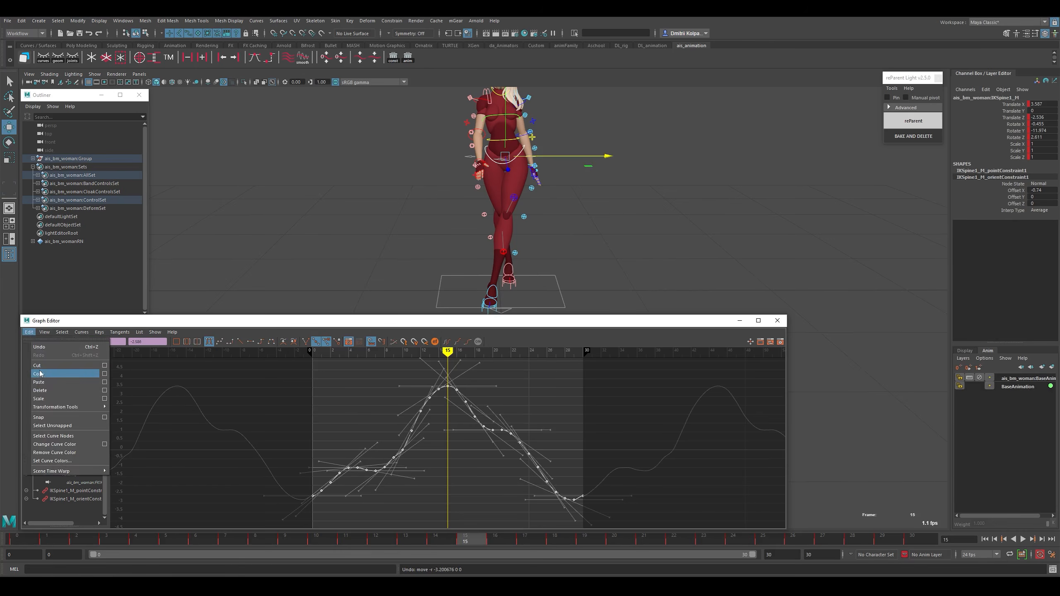
{"action": "left_click", "coordinate": [39, 373]}
{"action": "key", "text": "k"}
{"action": "left_click_drag", "start_coordinate": [566, 435], "coordinate": [584, 436]}
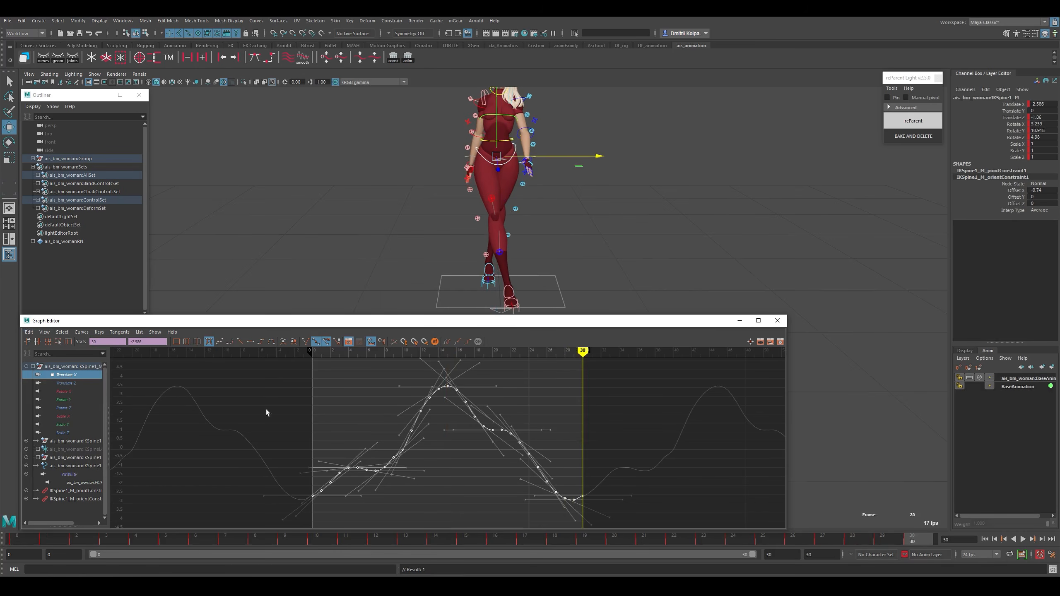
{"action": "left_click", "coordinate": [29, 333]}
{"action": "left_click", "coordinate": [40, 381]}
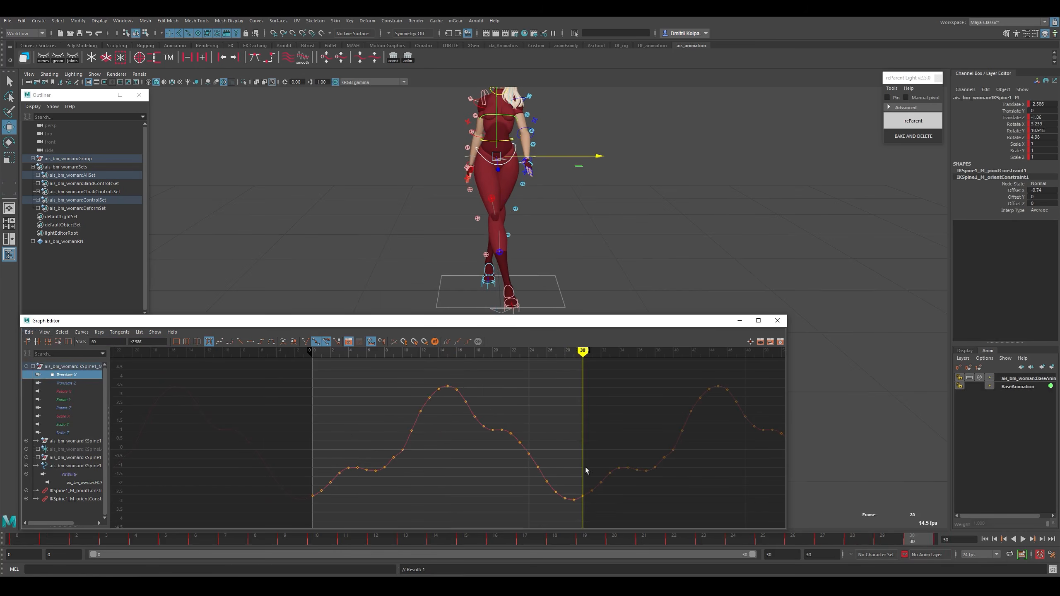
Delete the Translate X keys before frame 15 and after frame 45, and save the scene.
{"action": "right_click_drag", "start_coordinate": [712, 496], "coordinate": [643, 481], "text": "alt+shift"}
{"action": "middle_click_drag", "start_coordinate": [639, 475], "coordinate": [550, 466], "text": "alt"}
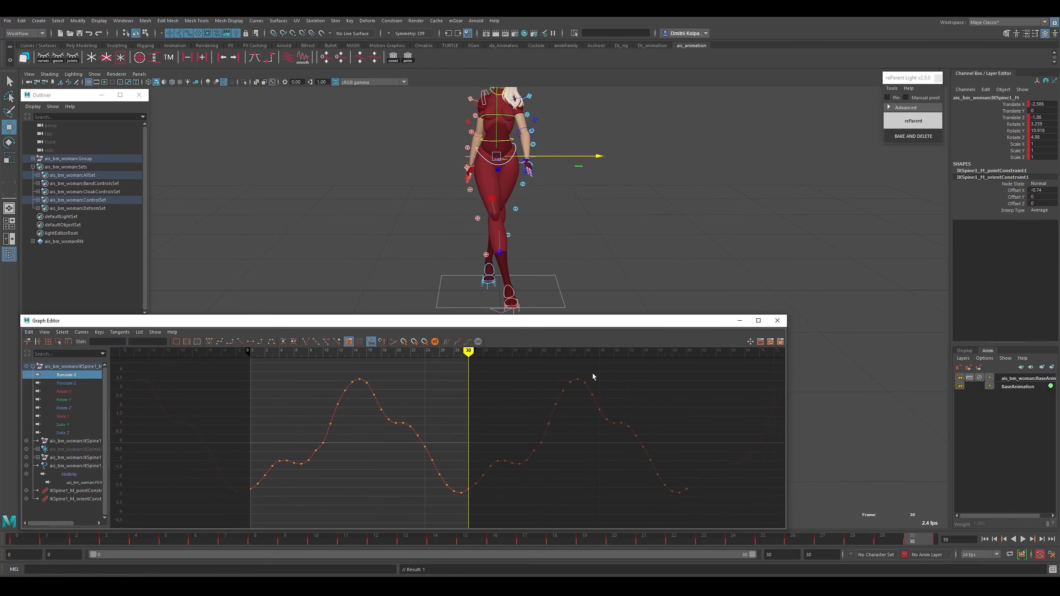
{"action": "left_click_drag", "start_coordinate": [583, 369], "coordinate": [690, 497]}
{"action": "left_click", "coordinate": [354, 375]}
{"action": "left_click_drag", "start_coordinate": [353, 377], "coordinate": [229, 516]}
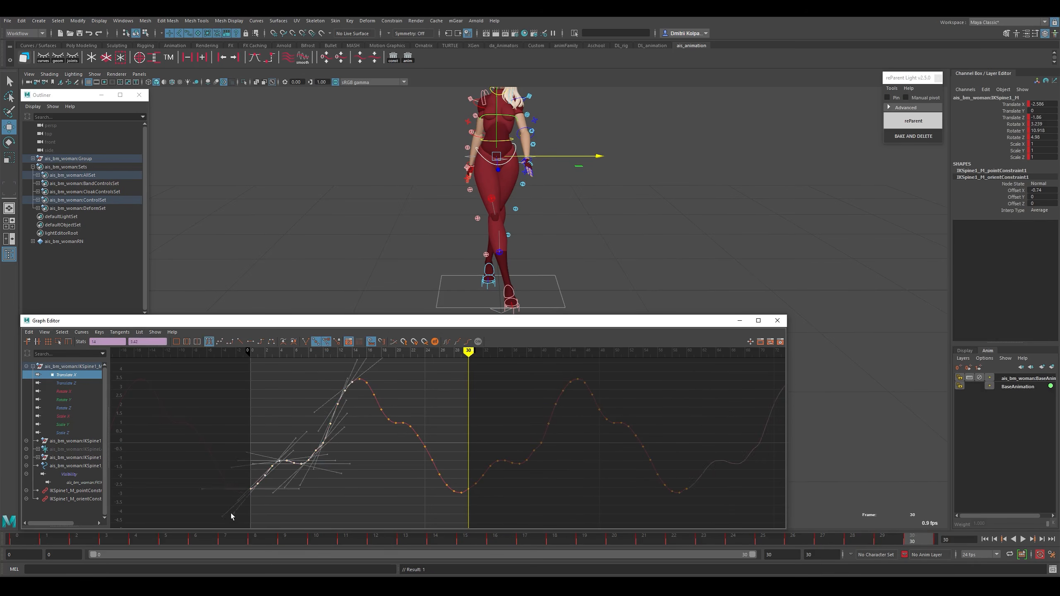
{"action": "key", "text": "Delete"}
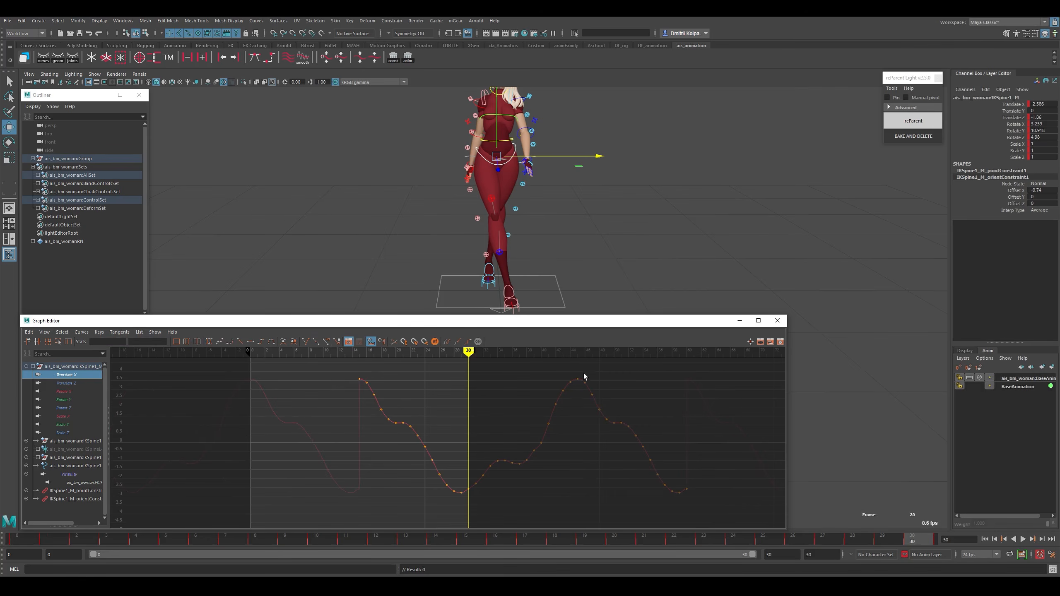
{"action": "left_click_drag", "start_coordinate": [582, 375], "coordinate": [705, 522]}
{"action": "key", "text": "Delete"}
{"action": "key", "text": "ctrl+s"}
Examine the shape of the IKSpine1_M Translate X curve between frames 15 and 45.
{"action": "right_click_drag", "start_coordinate": [542, 411], "coordinate": [551, 418], "text": "alt+shift"}
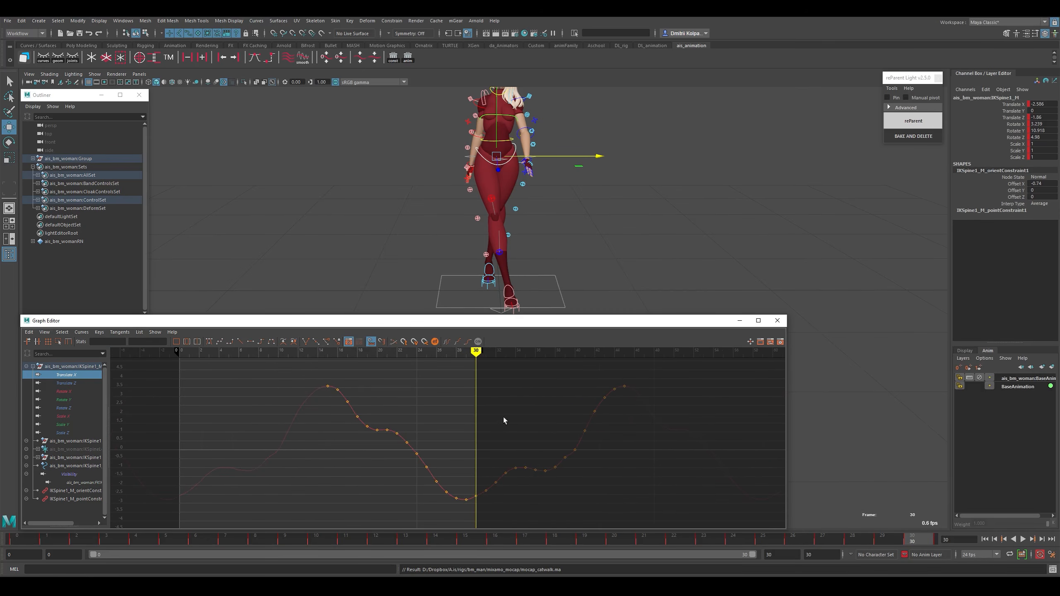
{"action": "key", "text": "alt+comma"}
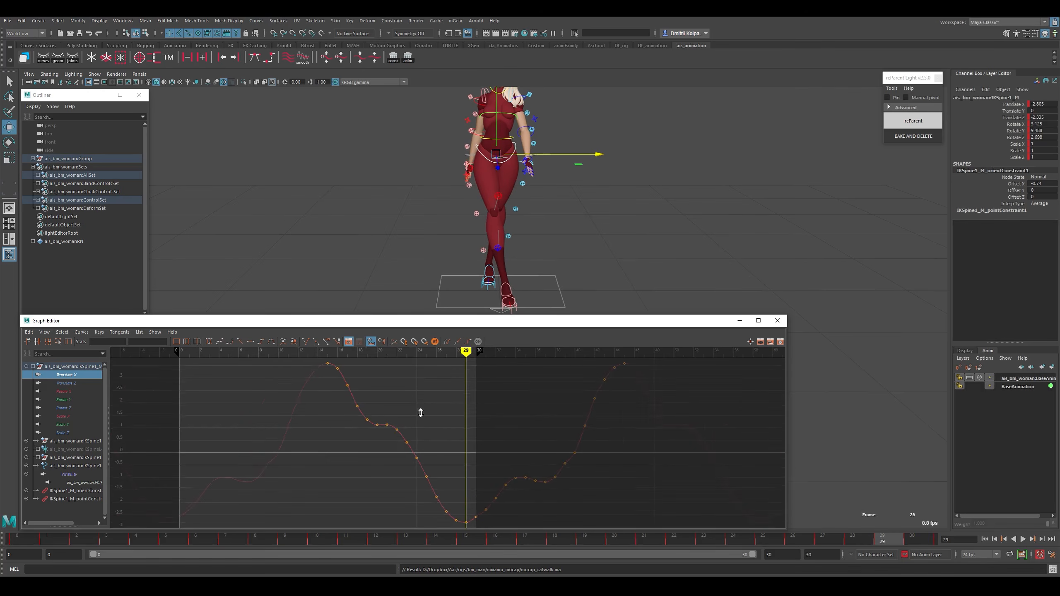
{"action": "key", "text": "f"}
{"action": "left_click", "coordinate": [594, 462]}
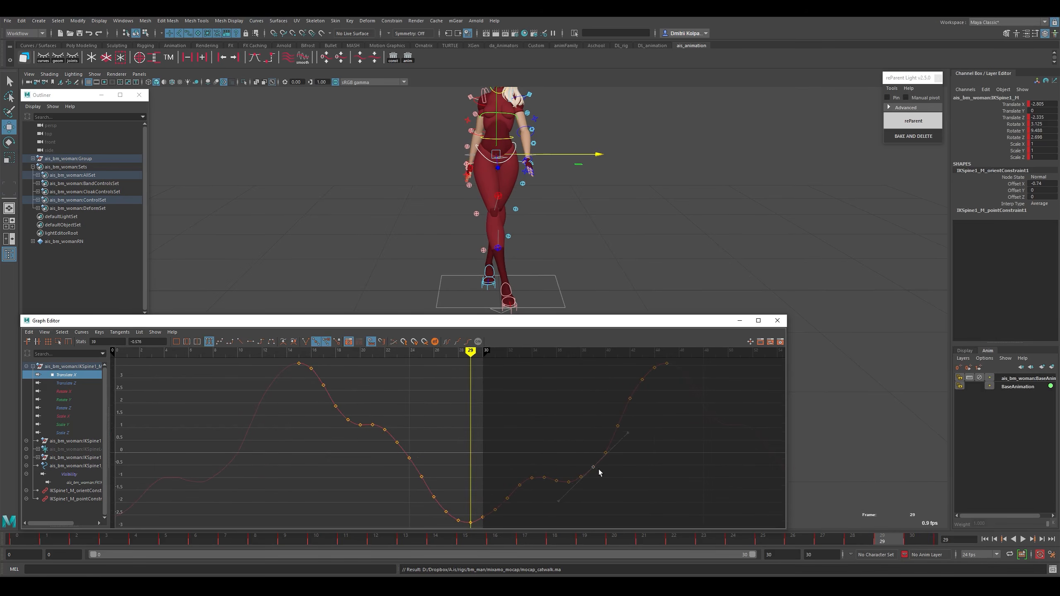
{"action": "left_click", "coordinate": [605, 452]}
{"action": "left_click", "coordinate": [617, 476]}
{"action": "middle_click_drag", "start_coordinate": [452, 477], "coordinate": [446, 482], "text": "alt"}
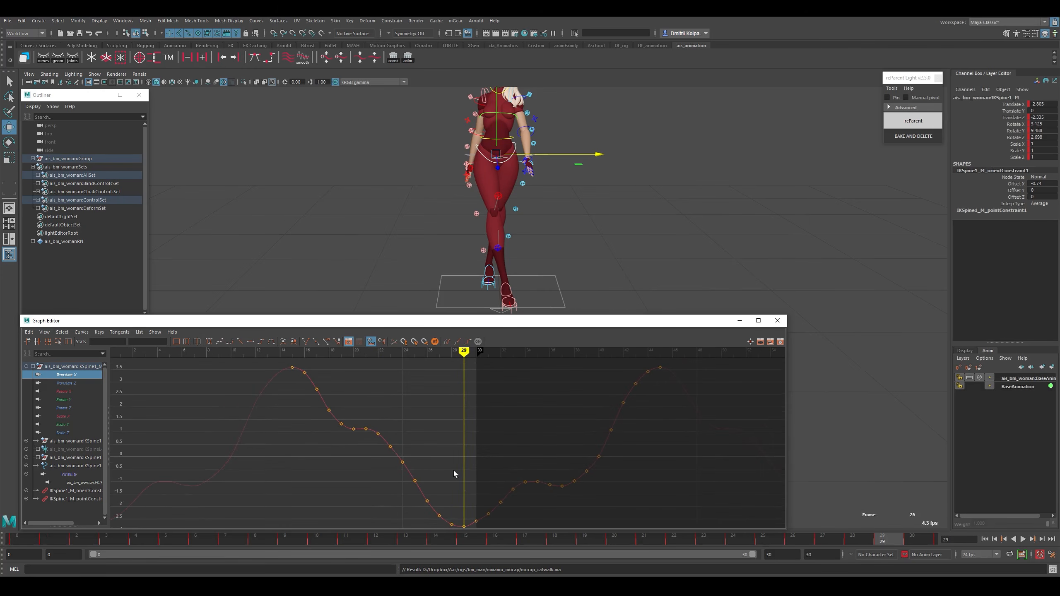
{"action": "right_click_drag", "start_coordinate": [444, 464], "coordinate": [455, 480], "text": "alt+shift"}
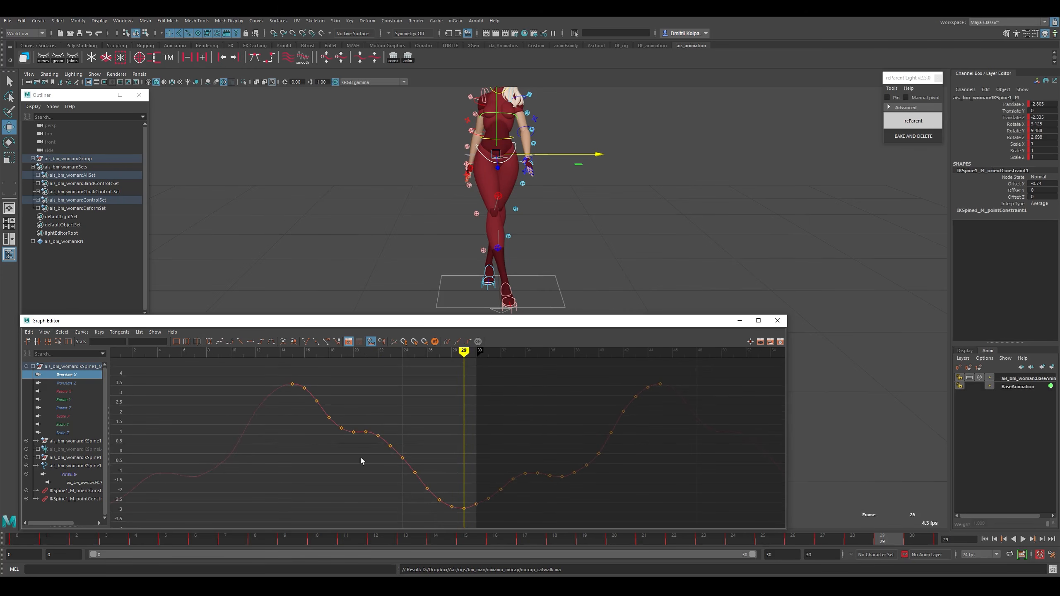
{"action": "middle_click_drag", "start_coordinate": [311, 429], "coordinate": [495, 433], "text": "alt"}
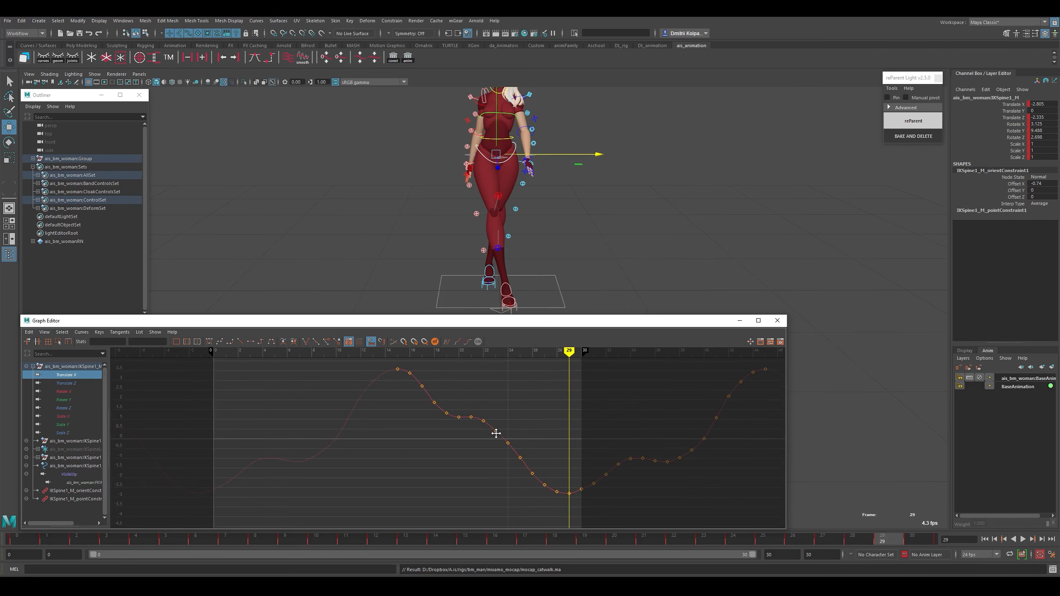
{"action": "right_click_drag", "start_coordinate": [422, 396], "coordinate": [460, 428], "text": "alt+shift"}
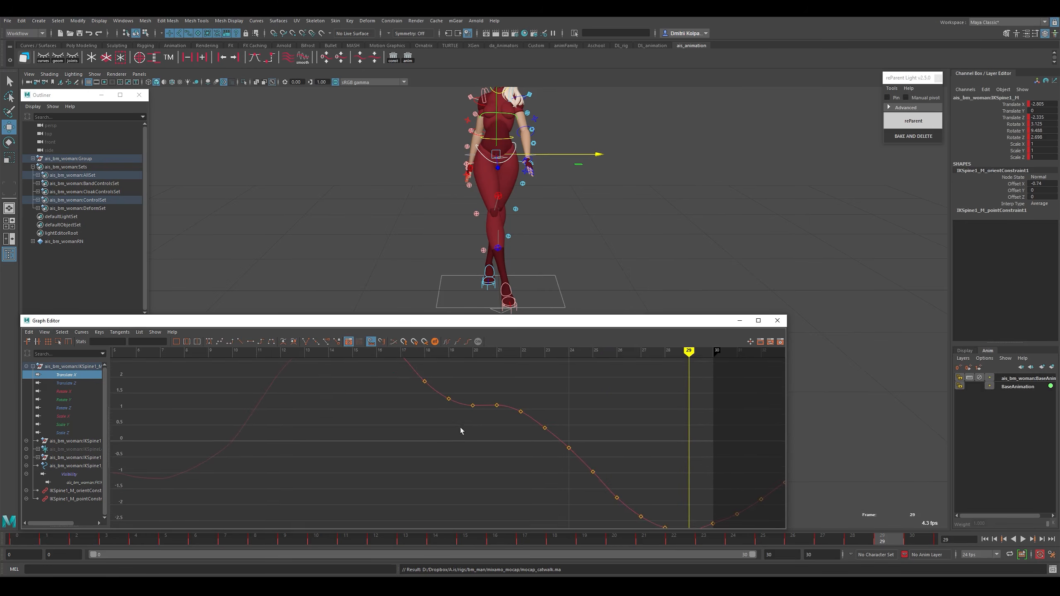
{"action": "middle_click_drag", "start_coordinate": [461, 427], "coordinate": [372, 402], "text": "alt"}
{"action": "middle_click_drag", "start_coordinate": [506, 456], "coordinate": [457, 422], "text": "alt"}
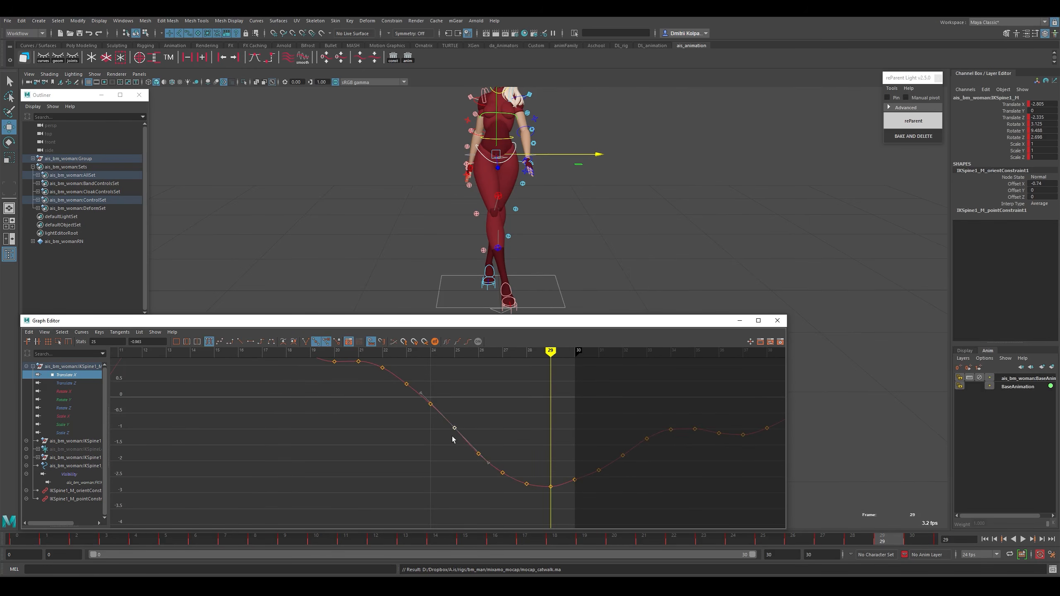
{"action": "middle_click_drag", "start_coordinate": [560, 445], "coordinate": [459, 438], "text": "alt"}
{"action": "left_click_drag", "start_coordinate": [468, 458], "coordinate": [482, 479]}
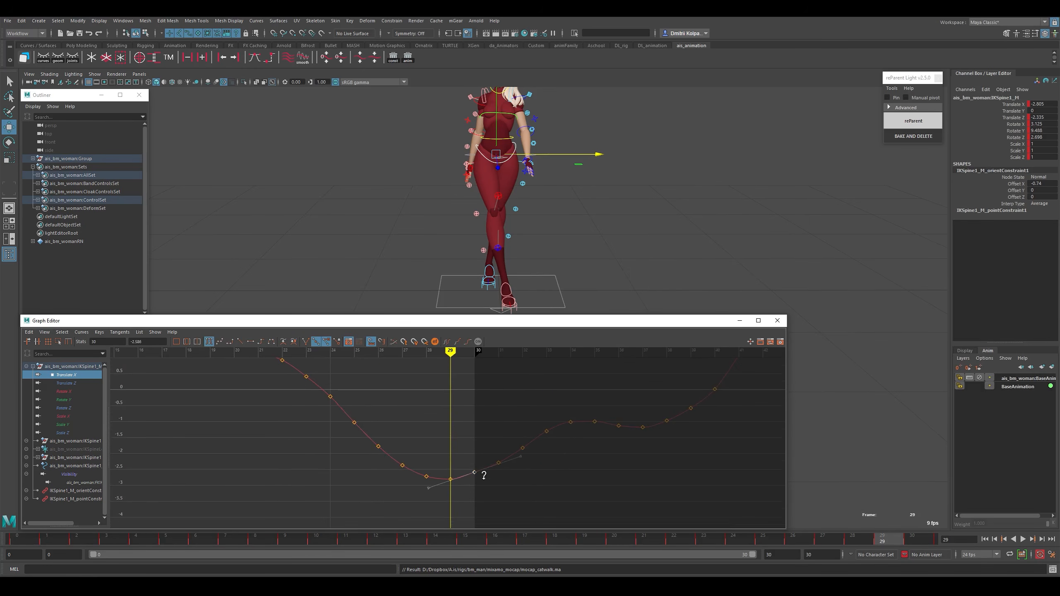
Smooth all IKSpine1_M Translate X keys and scrub along the curve to check the sideways hip motion.
{"action": "scroll", "coordinate": [551, 483], "scroll_direction": "down", "scroll_amount": 5}
{"action": "middle_click_drag", "start_coordinate": [577, 403], "coordinate": [582, 442], "text": "alt"}
{"action": "mouse_move", "coordinate": [635, 364]}
{"action": "left_mouse_down"}
{"action": "mouse_move", "coordinate": [501, 436]}
{"action": "mouse_move", "coordinate": [261, 517]}
{"action": "left_mouse_up"}
{"action": "left_click", "coordinate": [302, 61]}
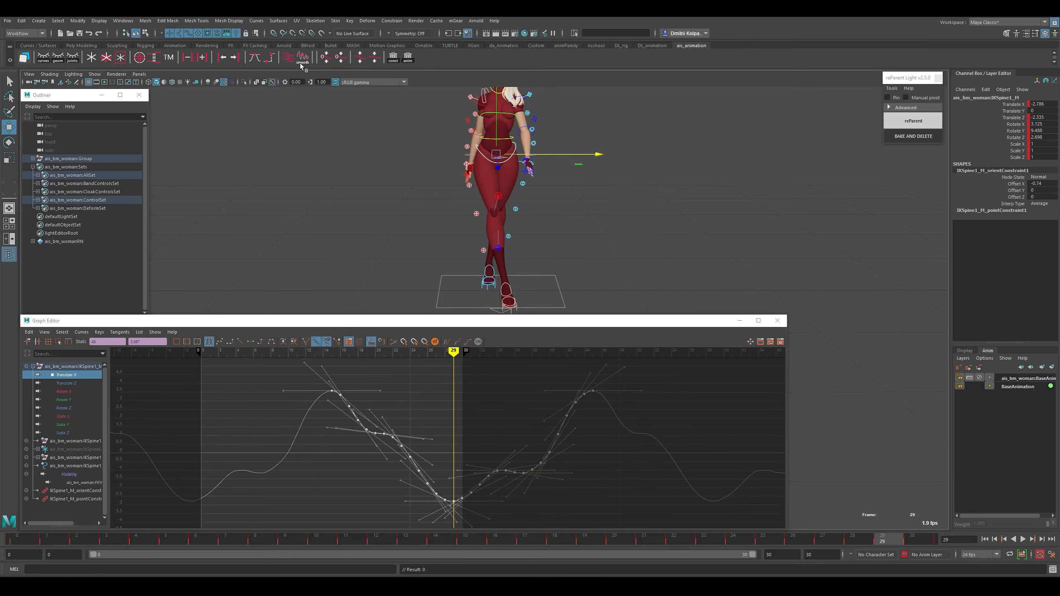
{"action": "left_click", "coordinate": [593, 482]}
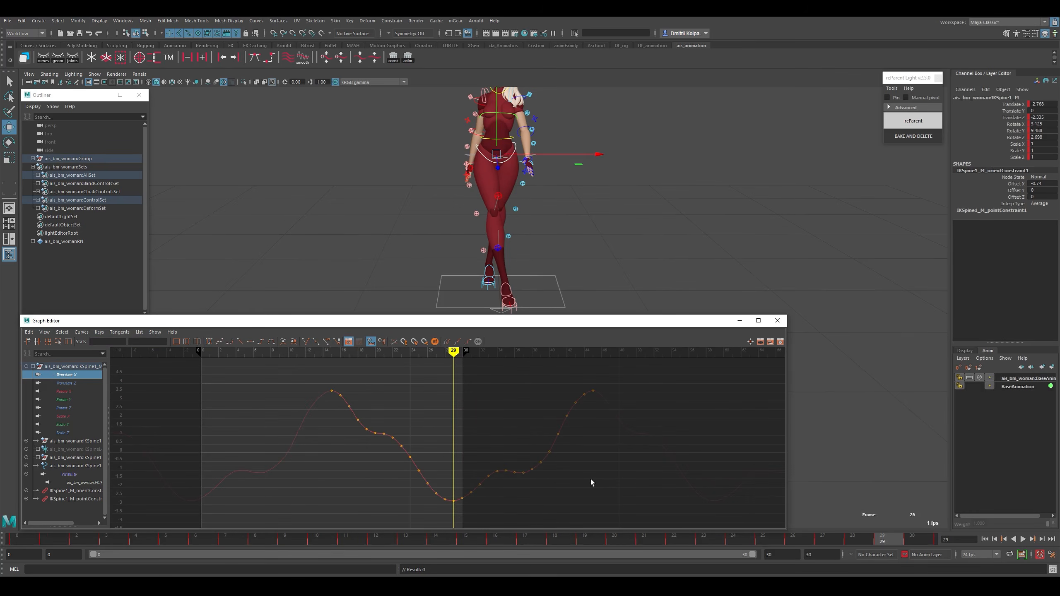
{"action": "key", "text": "k"}
{"action": "left_click_drag", "start_coordinate": [332, 404], "coordinate": [529, 445]}
{"action": "key", "text": "w"}
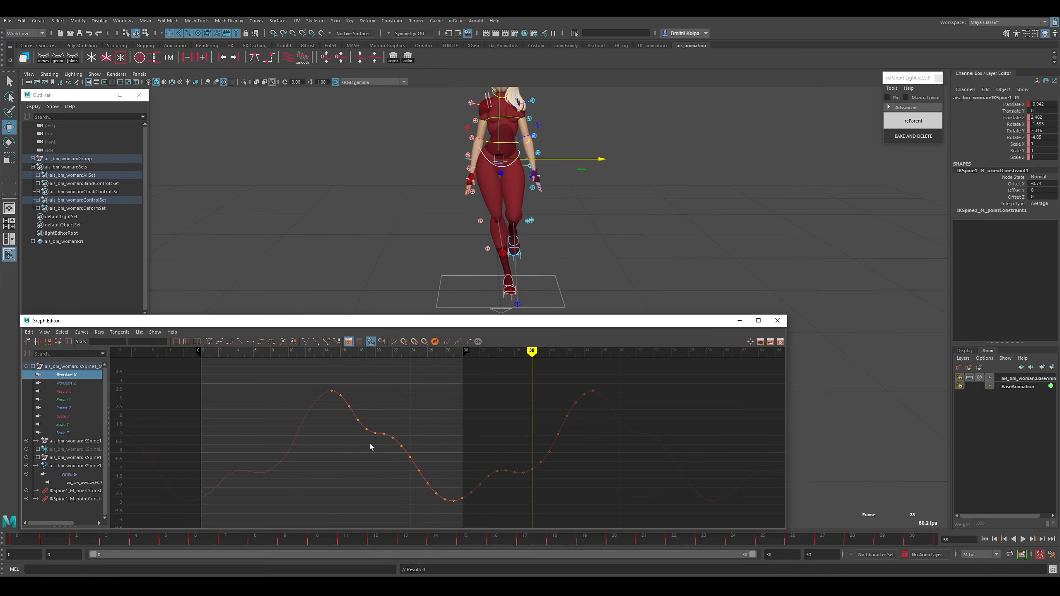
{"action": "mouse_move", "coordinate": [338, 389]}
{"action": "left_mouse_down"}
{"action": "mouse_move", "coordinate": [367, 390]}
{"action": "mouse_move", "coordinate": [332, 390]}
{"action": "mouse_move", "coordinate": [402, 438]}
{"action": "mouse_move", "coordinate": [447, 436]}
{"action": "left_mouse_up"}
{"action": "key", "text": "w"}
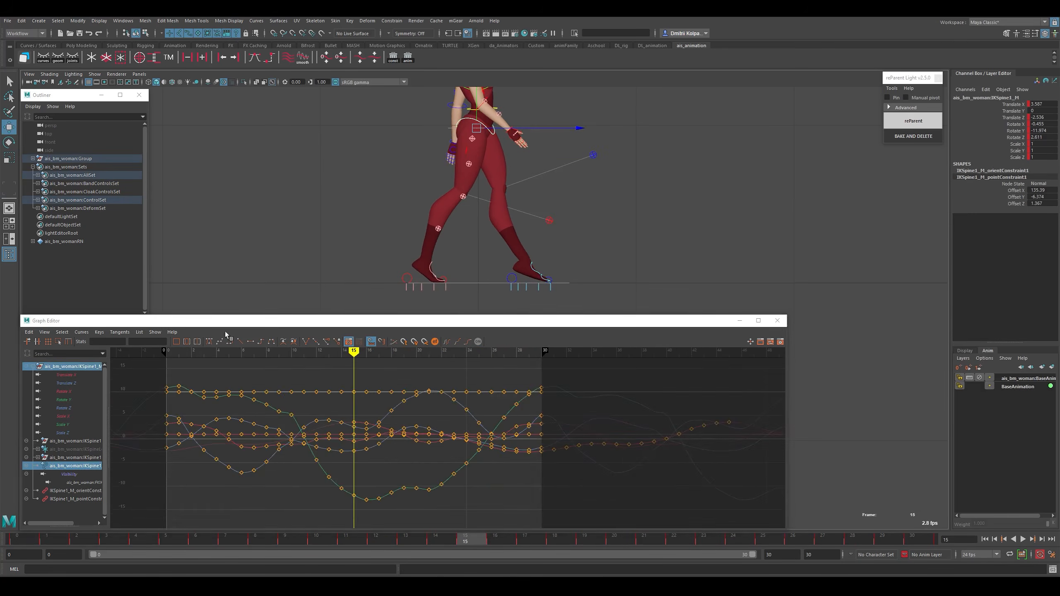
Isolate the IKSpine1_M Translate Z curve and scrub from frame 15 back to just before frame 0.
{"action": "left_click", "coordinate": [71, 383]}
{"action": "scroll", "coordinate": [468, 423], "scroll_direction": "down", "scroll_amount": 2}
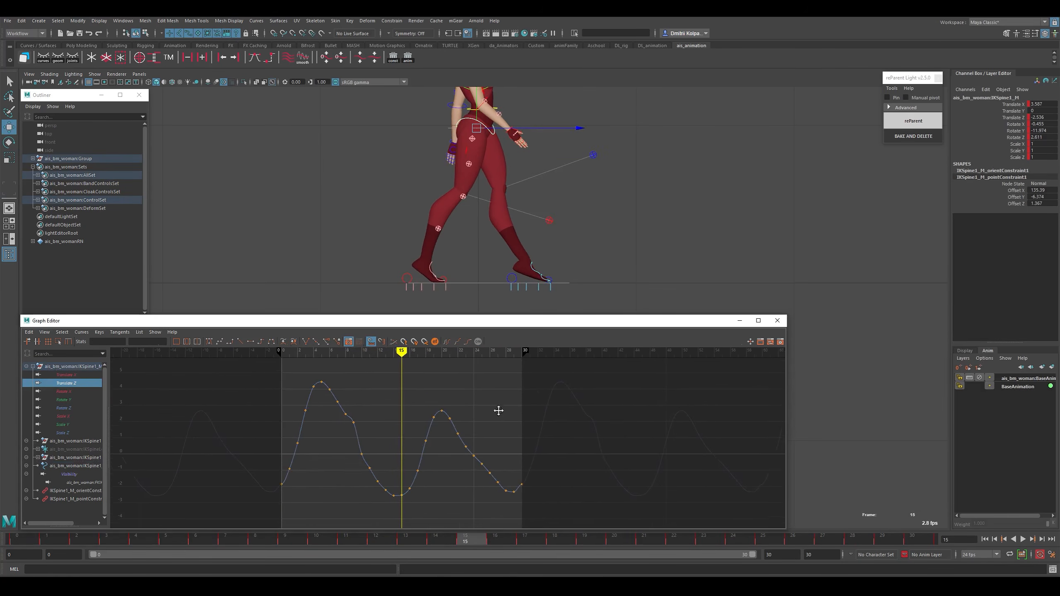
{"action": "middle_click_drag", "start_coordinate": [496, 409], "coordinate": [525, 404], "text": "alt"}
{"action": "left_click_drag", "start_coordinate": [409, 383], "coordinate": [279, 383]}
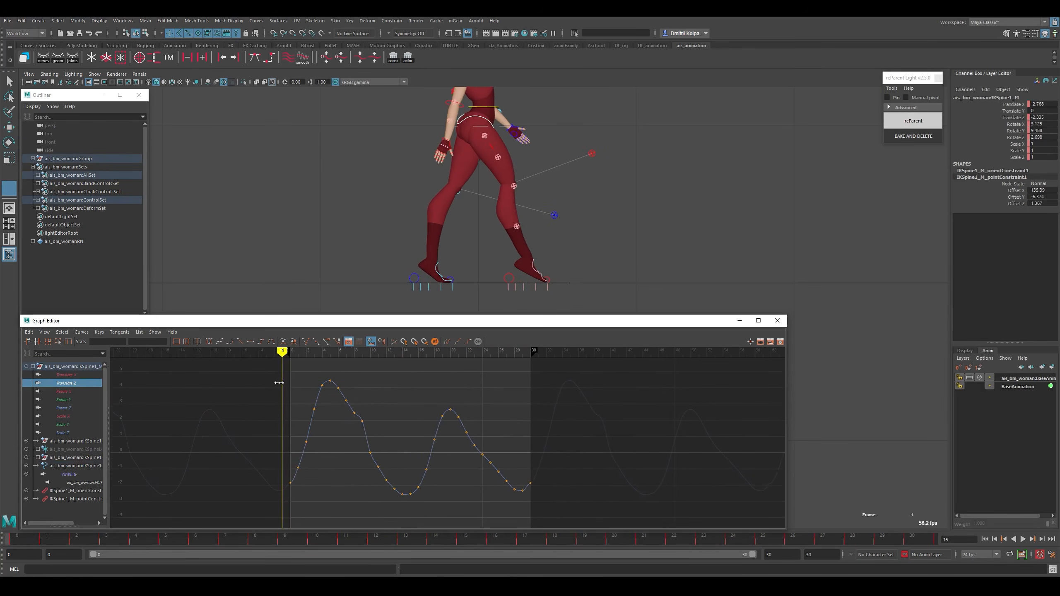
{"action": "key", "text": "w"}
{"action": "key", "text": "k"}
Compare the forward hip position between frames 5 and 20, at the two Translate Z peaks.
{"action": "left_click", "coordinate": [331, 387]}
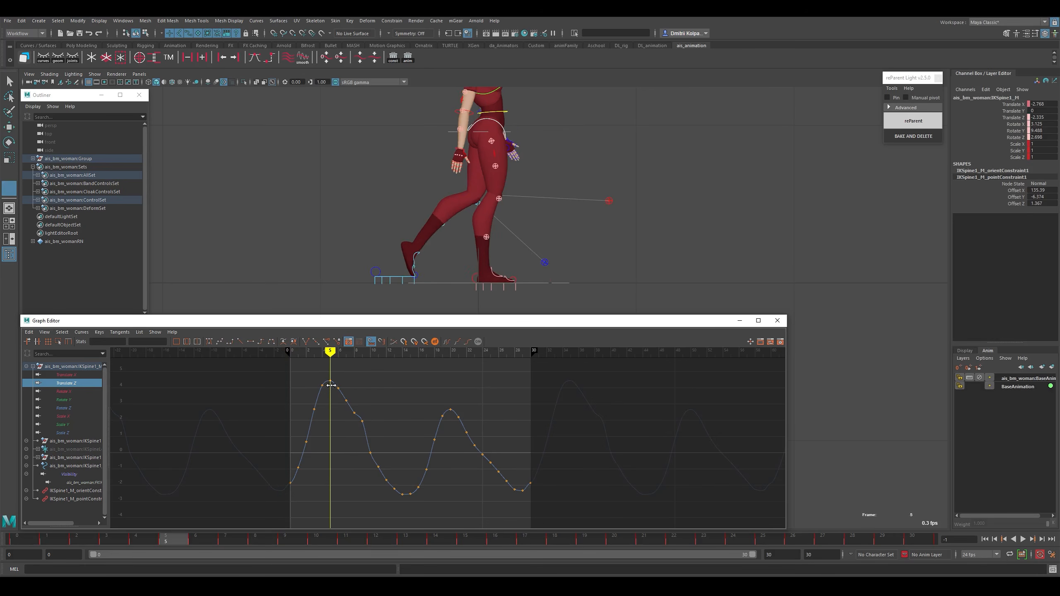
{"action": "left_click", "coordinate": [451, 402]}
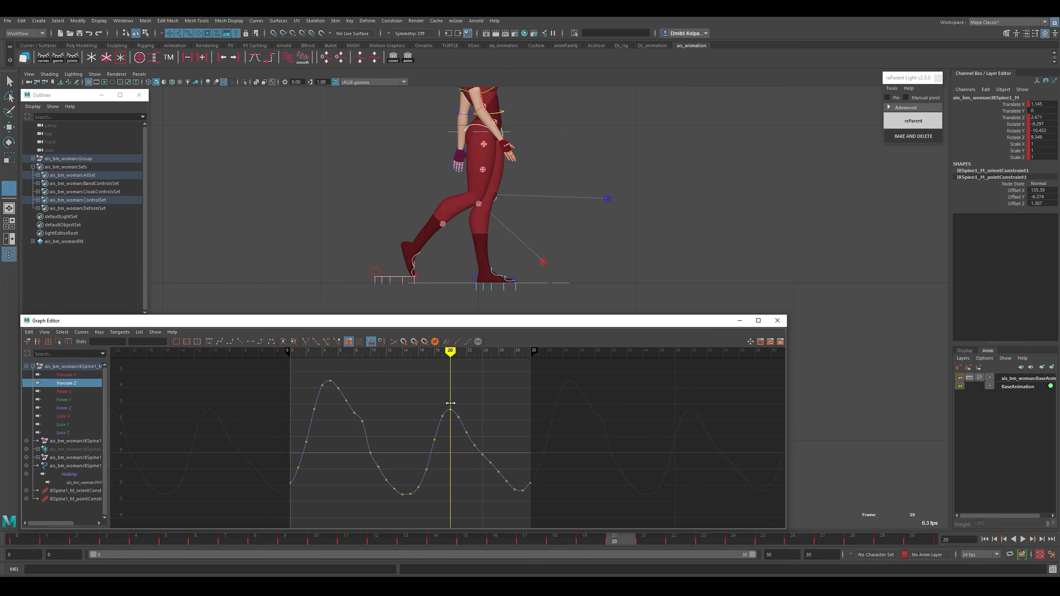
{"action": "left_click", "coordinate": [330, 384]}
{"action": "left_click", "coordinate": [450, 403]}
{"action": "left_click", "coordinate": [332, 379]}
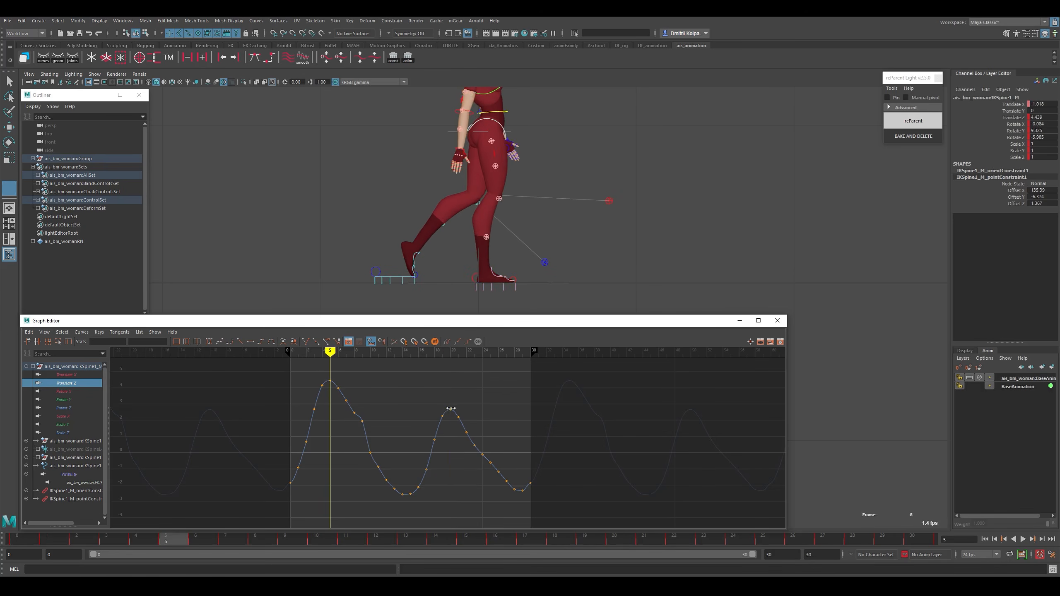
{"action": "left_click", "coordinate": [450, 411]}
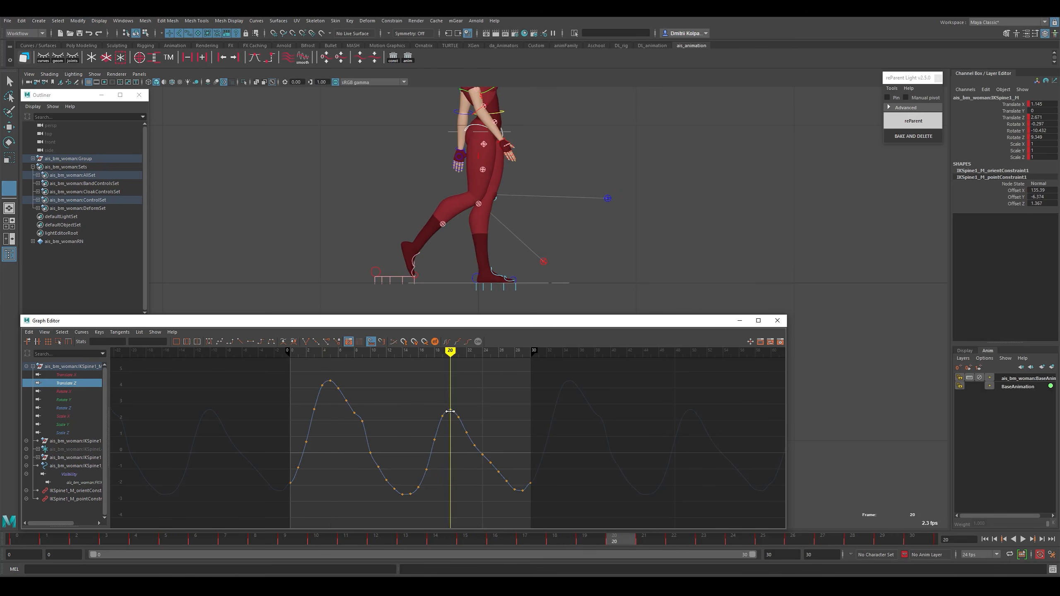
{"action": "mouse_move", "coordinate": [286, 408]}
{"action": "left_mouse_down"}
{"action": "mouse_move", "coordinate": [276, 408]}
{"action": "mouse_move", "coordinate": [333, 414]}
{"action": "left_mouse_up"}
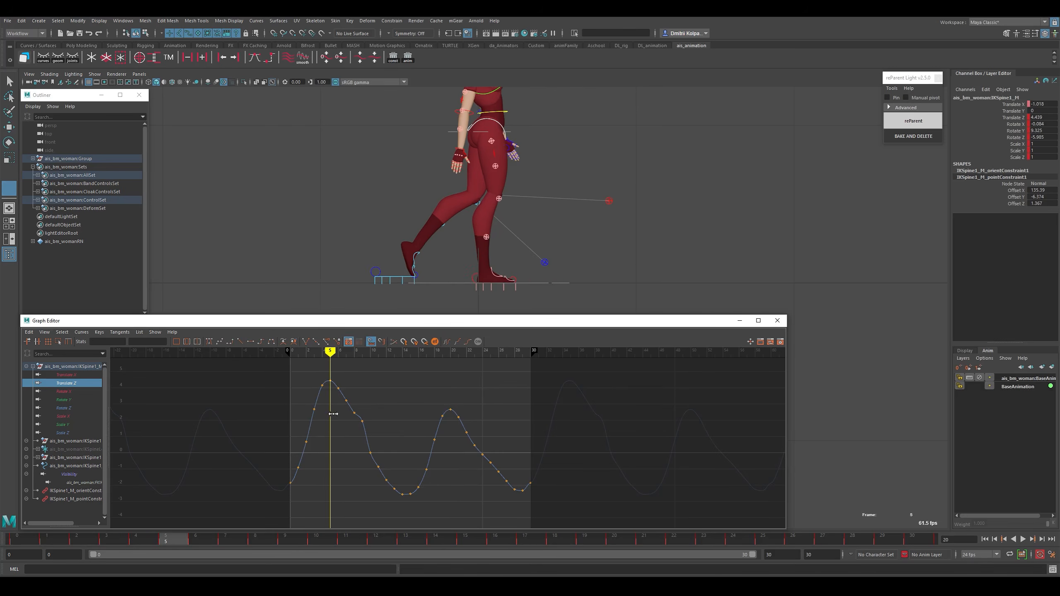
{"action": "left_click", "coordinate": [450, 403]}
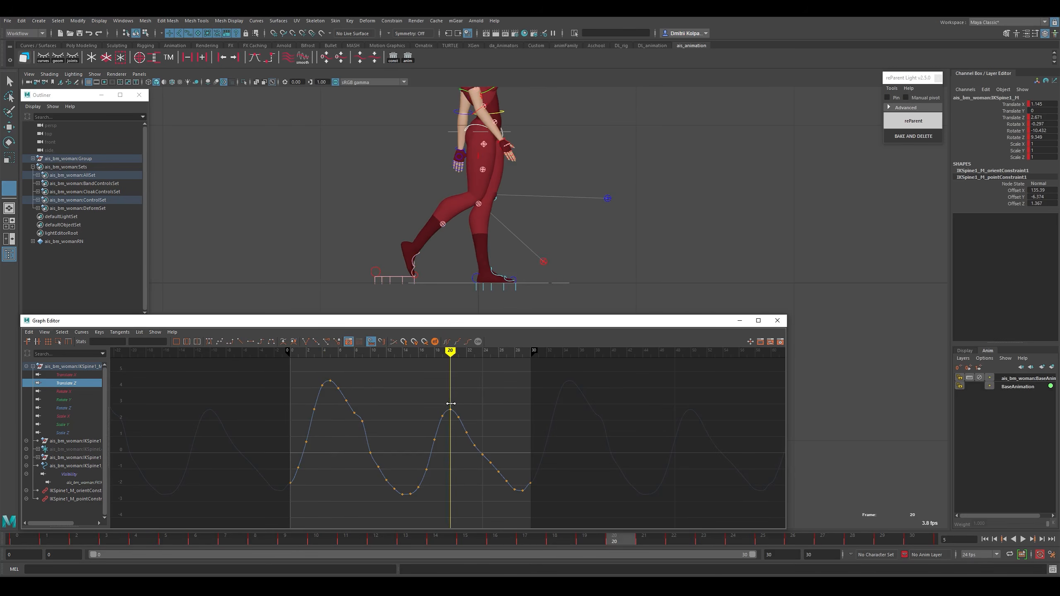
{"action": "left_click", "coordinate": [332, 388]}
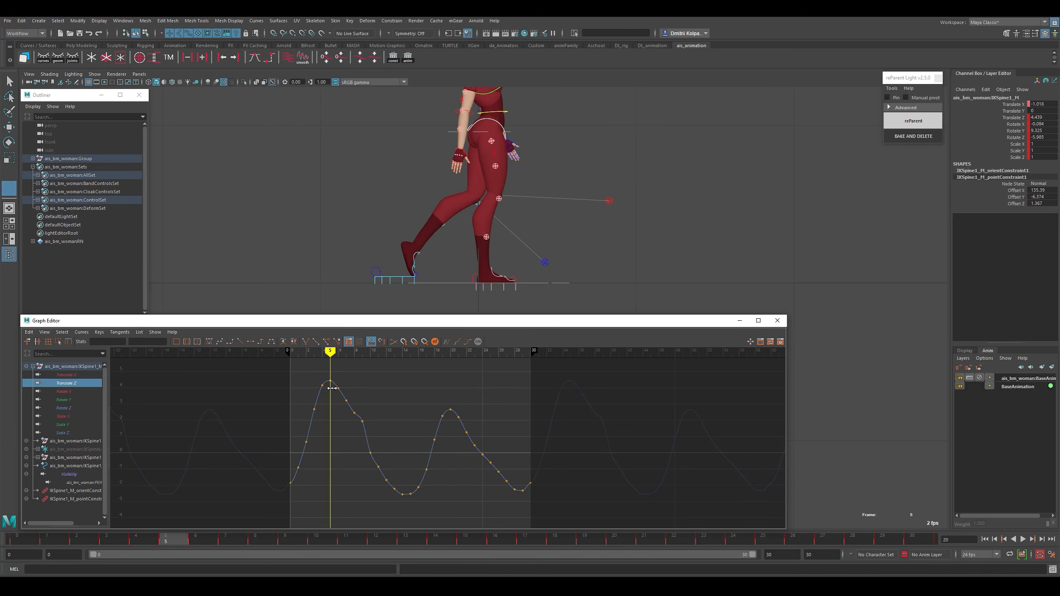
Delete the Translate Z keys before frame 5 and after frame 20.
{"action": "key", "text": "w"}
{"action": "left_click_drag", "start_coordinate": [457, 404], "coordinate": [539, 531]}
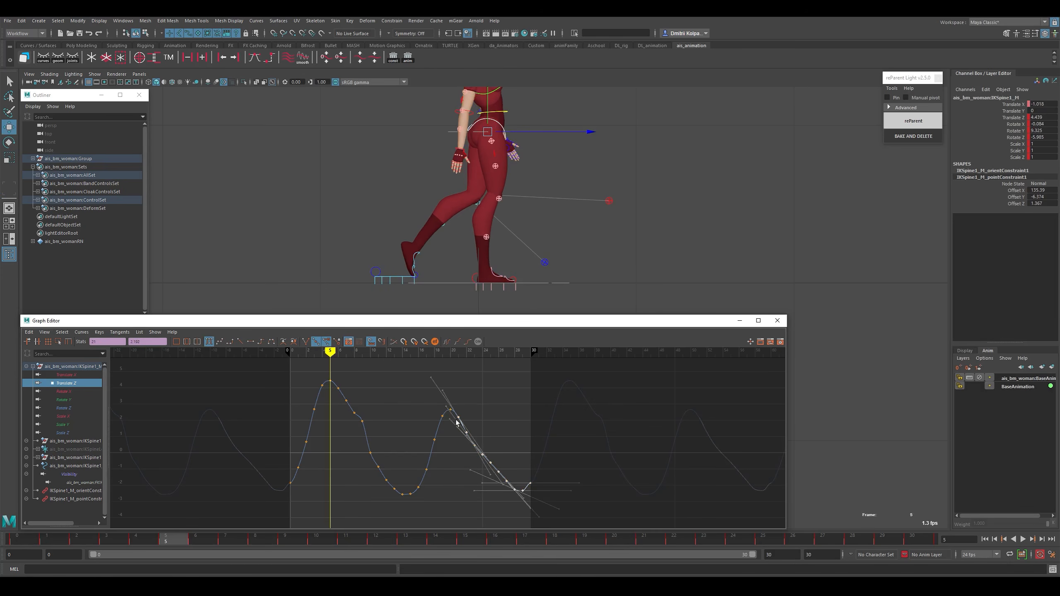
{"action": "left_click_drag", "start_coordinate": [321, 374], "coordinate": [251, 496], "text": "shift"}
{"action": "key", "text": "Delete"}
Scale the Translate Z keys from frame 15 to 20 upward so the frame 20 peak matches the frame 5 peak.
{"action": "left_click_drag", "start_coordinate": [457, 418], "coordinate": [411, 502]}
{"action": "left_click_drag", "start_coordinate": [478, 388], "coordinate": [407, 510]}
{"action": "key", "text": "r"}
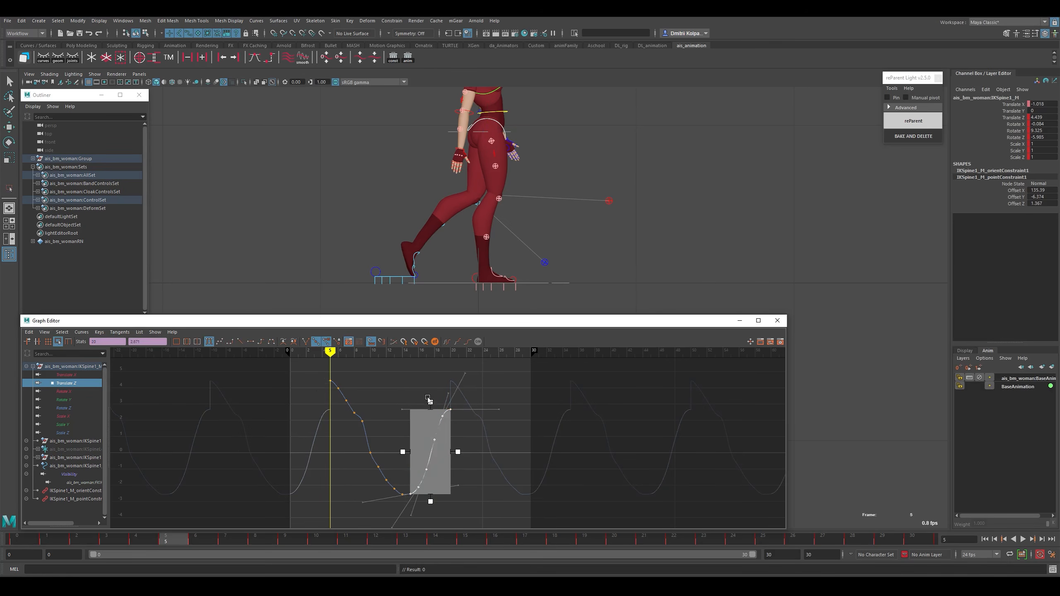
{"action": "left_click", "coordinate": [431, 388]}
{"action": "key", "text": "ctrl+z"}
{"action": "left_click_drag", "start_coordinate": [430, 401], "coordinate": [430, 374]}
{"action": "left_click", "coordinate": [477, 426]}
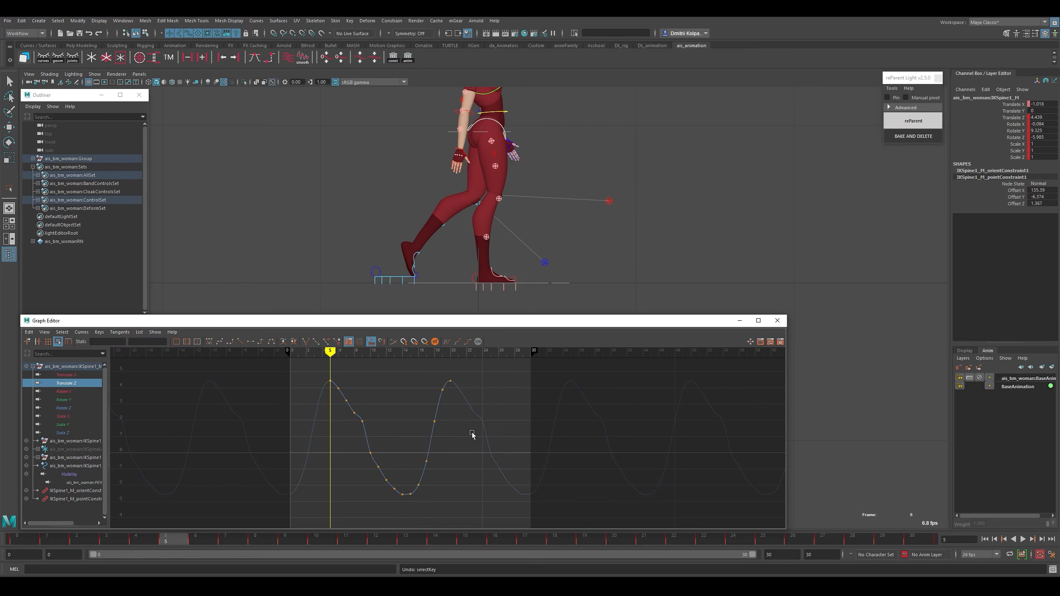
Lower the Translate Z key at frame 9 to even the slope, and delete the keys at frames 6 and 7.
{"action": "key", "text": "w"}
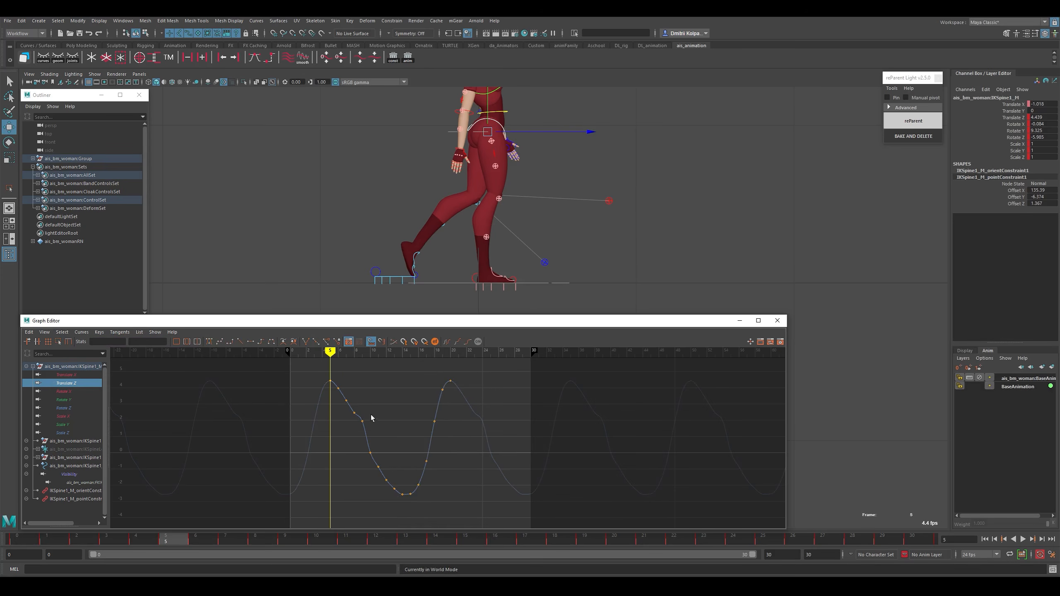
{"action": "left_click_drag", "start_coordinate": [371, 416], "coordinate": [356, 427]}
{"action": "middle_click_drag", "start_coordinate": [369, 434], "coordinate": [370, 441], "text": "shift"}
{"action": "key", "text": "ctrl+z"}
{"action": "left_click", "coordinate": [389, 418]}
{"action": "left_click_drag", "start_coordinate": [373, 416], "coordinate": [357, 427]}
{"action": "middle_click_drag", "start_coordinate": [372, 434], "coordinate": [374, 440], "text": "shift"}
{"action": "left_click", "coordinate": [384, 440]}
{"action": "left_click_drag", "start_coordinate": [355, 385], "coordinate": [349, 419]}
{"action": "key", "text": "Delete"}
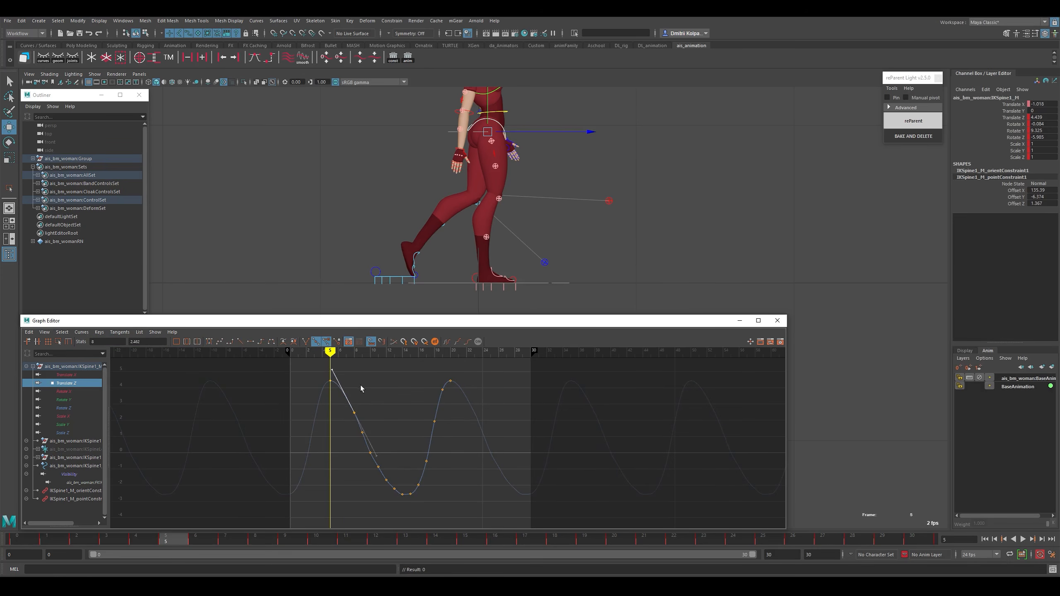
Select all remaining Translate Z keys between frames 5 and 20 and smooth them twice.
{"action": "left_click", "coordinate": [462, 420]}
{"action": "left_click", "coordinate": [436, 406]}
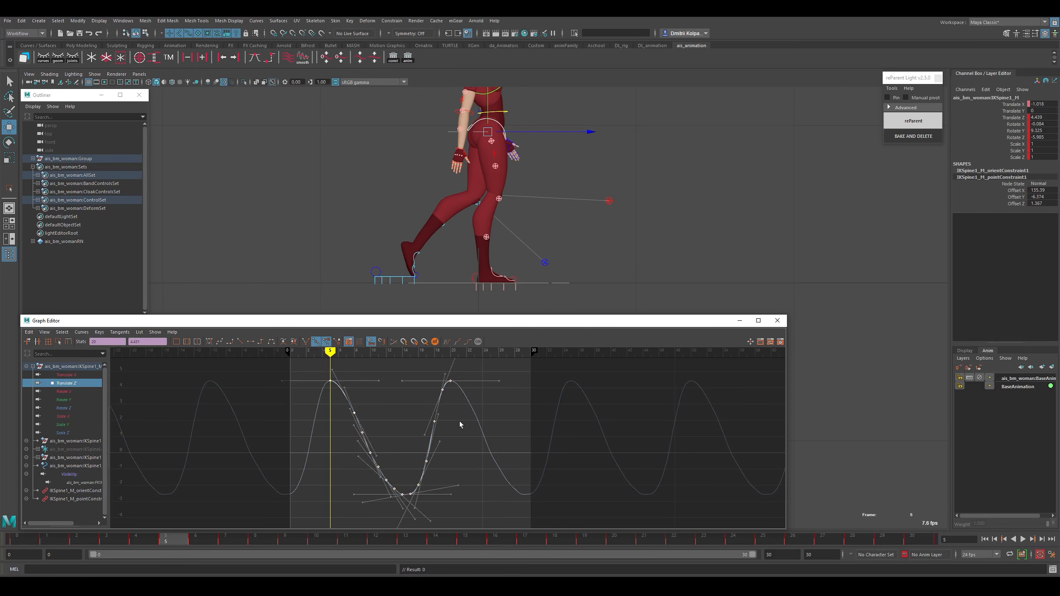
{"action": "left_click", "coordinate": [470, 468]}
{"action": "left_click_drag", "start_coordinate": [473, 364], "coordinate": [294, 509]}
{"action": "left_click", "coordinate": [300, 58]}
{"action": "left_click", "coordinate": [299, 59]}
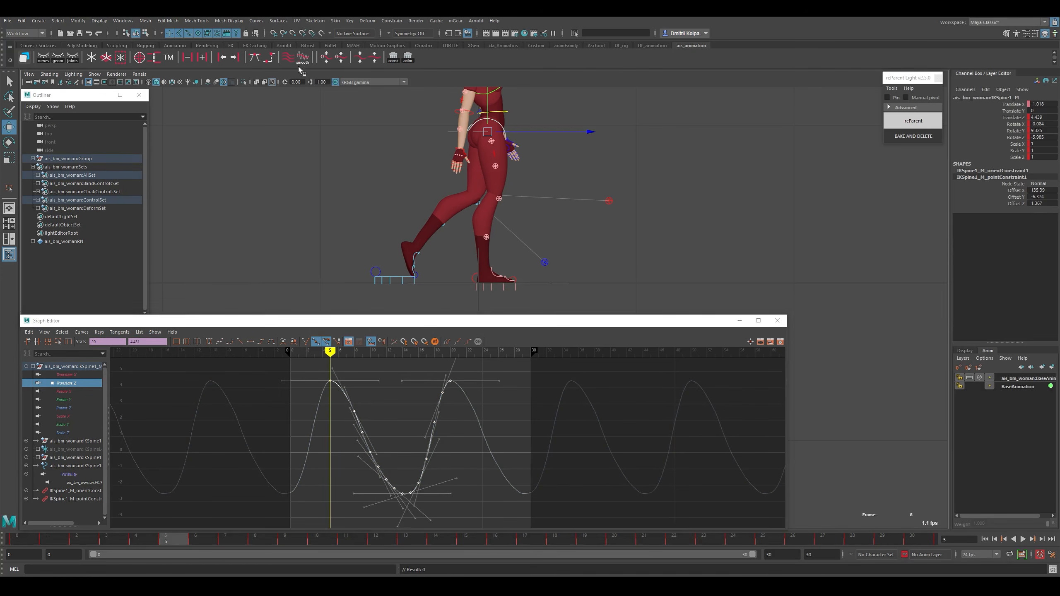
{"action": "left_click", "coordinate": [510, 496]}
{"action": "left_click", "coordinate": [438, 426]}
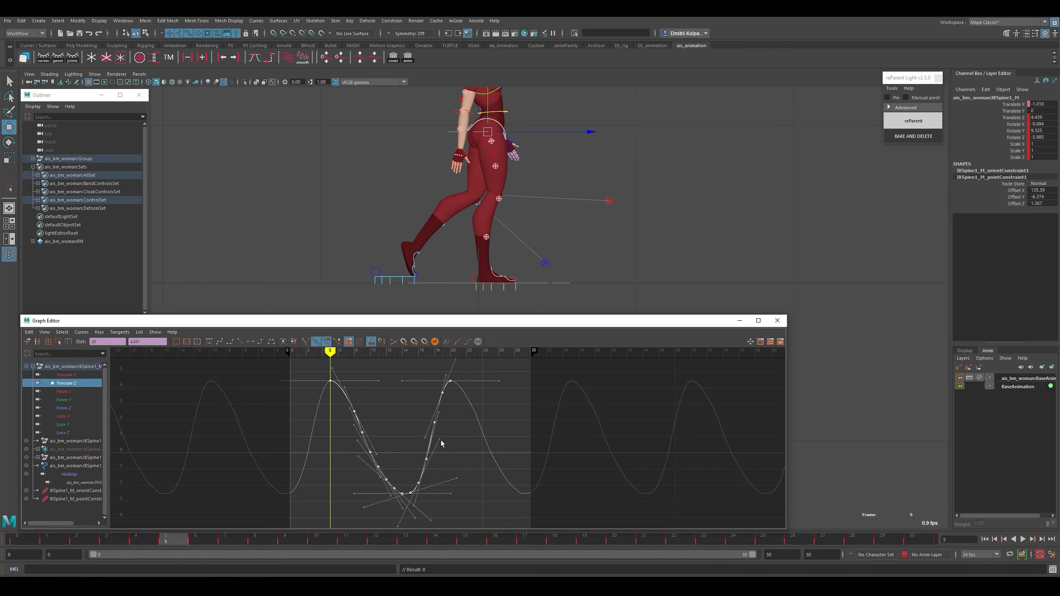
Try shifting all Translate Z keys five frames earlier so the first peak falls on frame 0, and undo the shift.
{"action": "key", "text": "w"}
{"action": "mouse_move", "coordinate": [380, 432]}
{"action": "middle_mouse_down", "text": "shift"}
{"action": "mouse_move", "coordinate": [397, 431]}
{"action": "mouse_move", "coordinate": [382, 434]}
{"action": "middle_mouse_up", "text": "shift"}
{"action": "key", "text": "ctrl+z"}
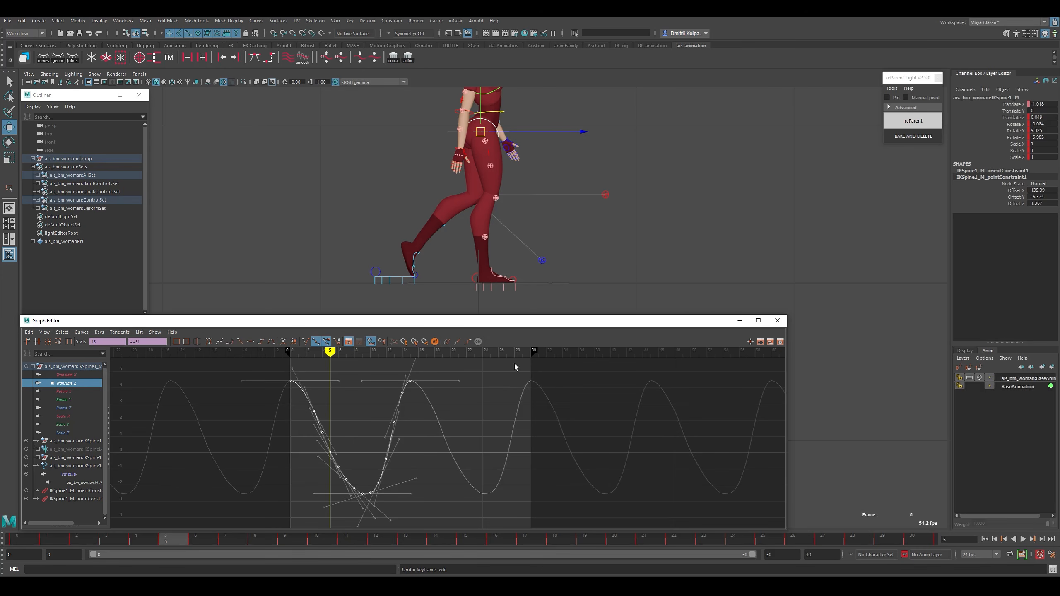
{"action": "left_click", "coordinate": [526, 384]}
{"action": "key", "text": "ctrl+z"}
{"action": "key", "text": "ctrl+z"}
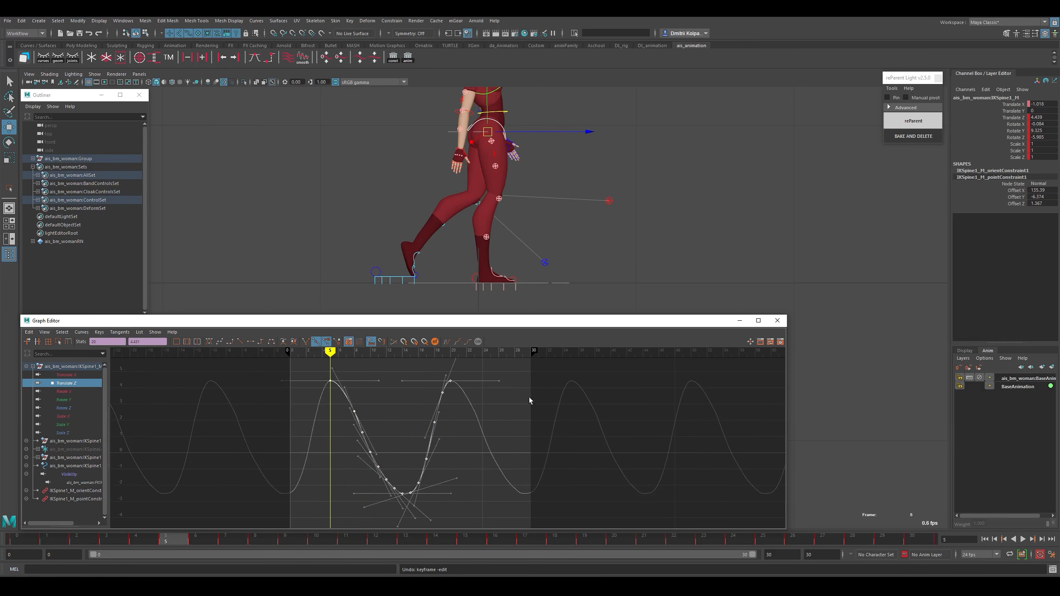
Try stretching the Translate Z keys to end at frame 21 and moving them five frames earlier, and undo both changes.
{"action": "key", "text": "y"}
{"action": "left_click_drag", "start_coordinate": [465, 435], "coordinate": [473, 436]}
{"action": "key", "text": "w"}
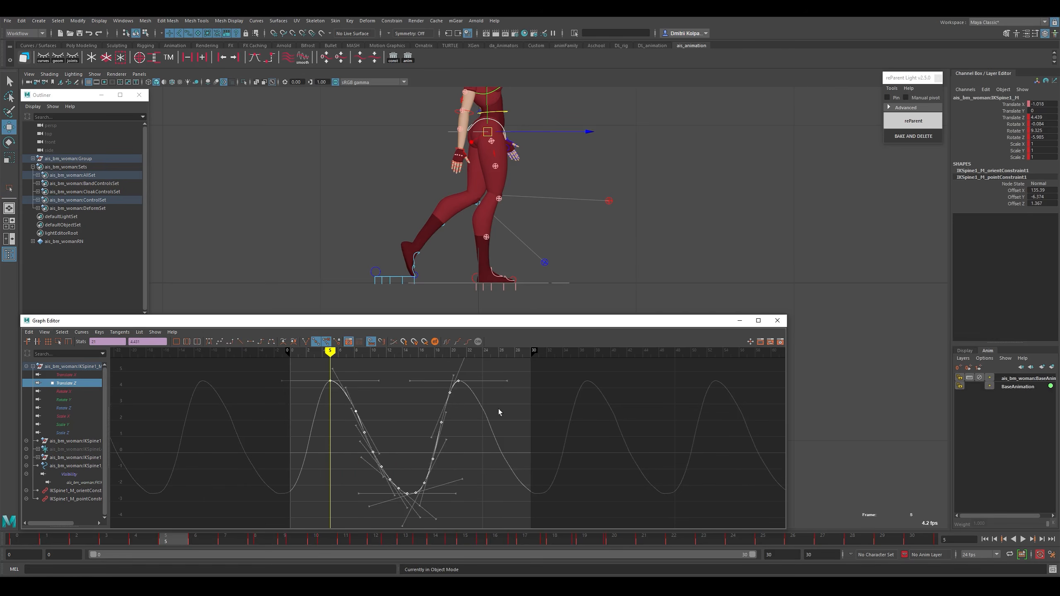
{"action": "middle_click_drag", "start_coordinate": [505, 433], "coordinate": [456, 442]}
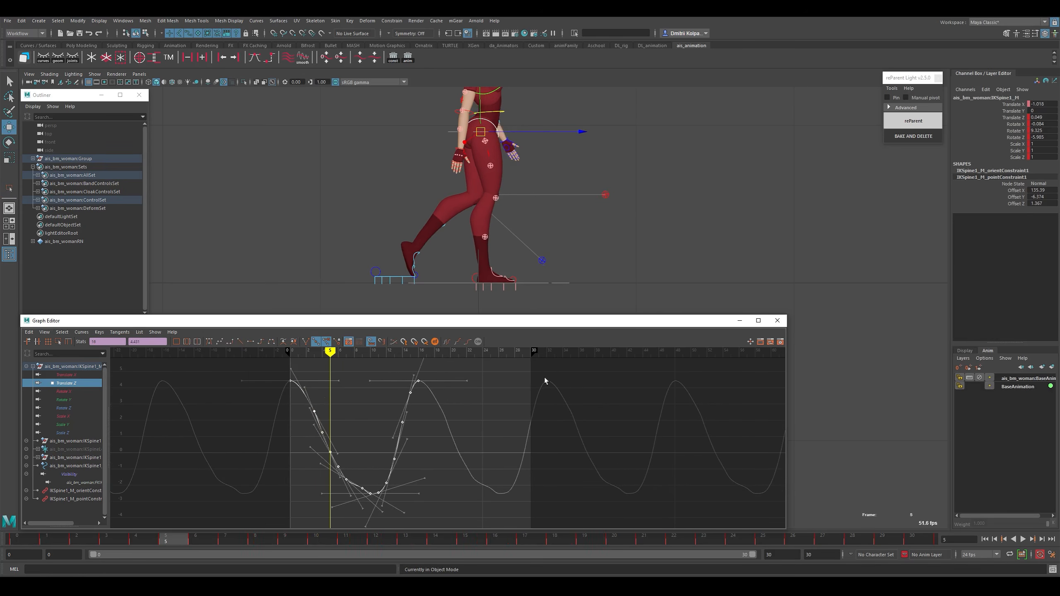
{"action": "key", "text": "ctrl+z"}
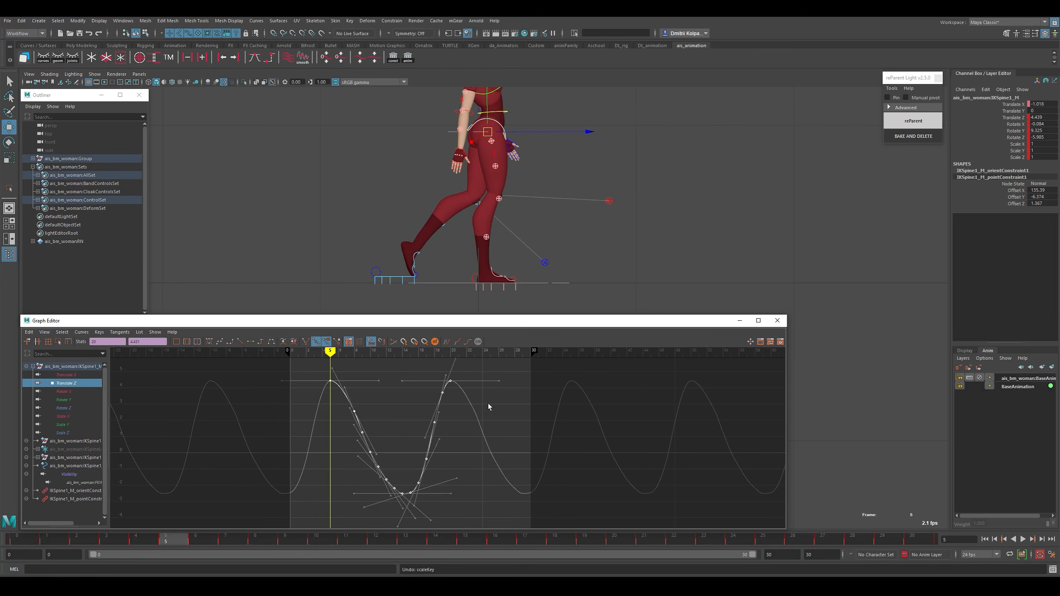
Compare the character's stride pose at frames 0, 30 and 15 by jumping between them.
{"action": "left_click", "coordinate": [17, 542]}
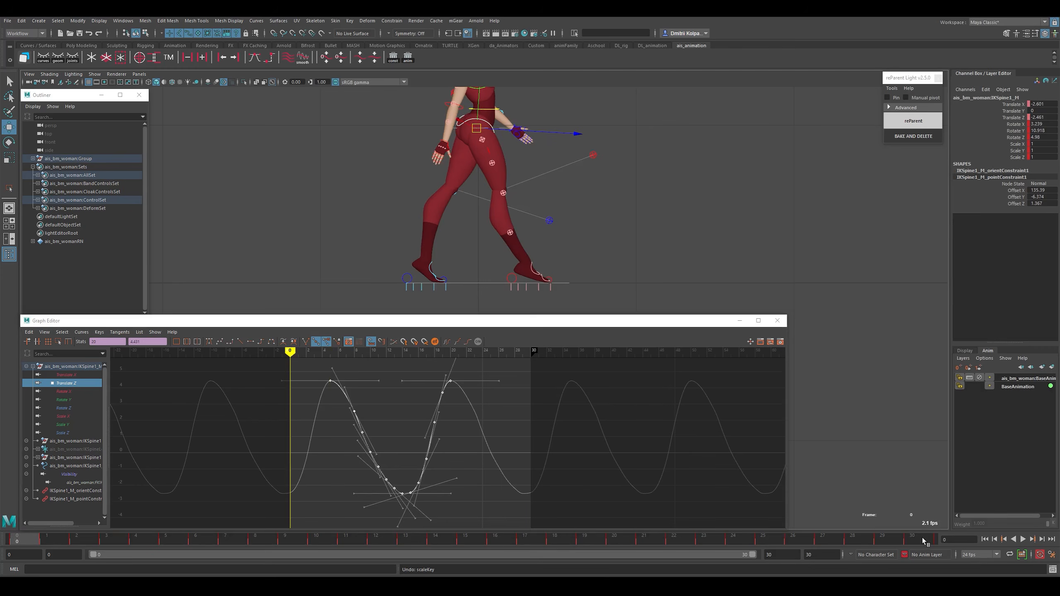
{"action": "left_click", "coordinate": [912, 540]}
{"action": "left_click", "coordinate": [6, 544]}
{"action": "left_click", "coordinate": [922, 540]}
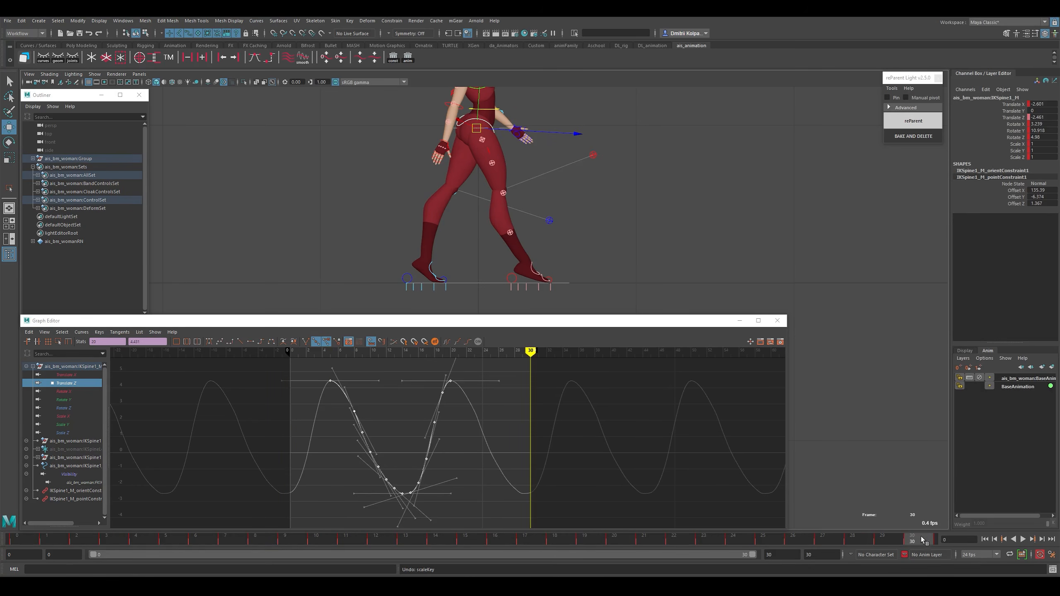
{"action": "left_click", "coordinate": [465, 542]}
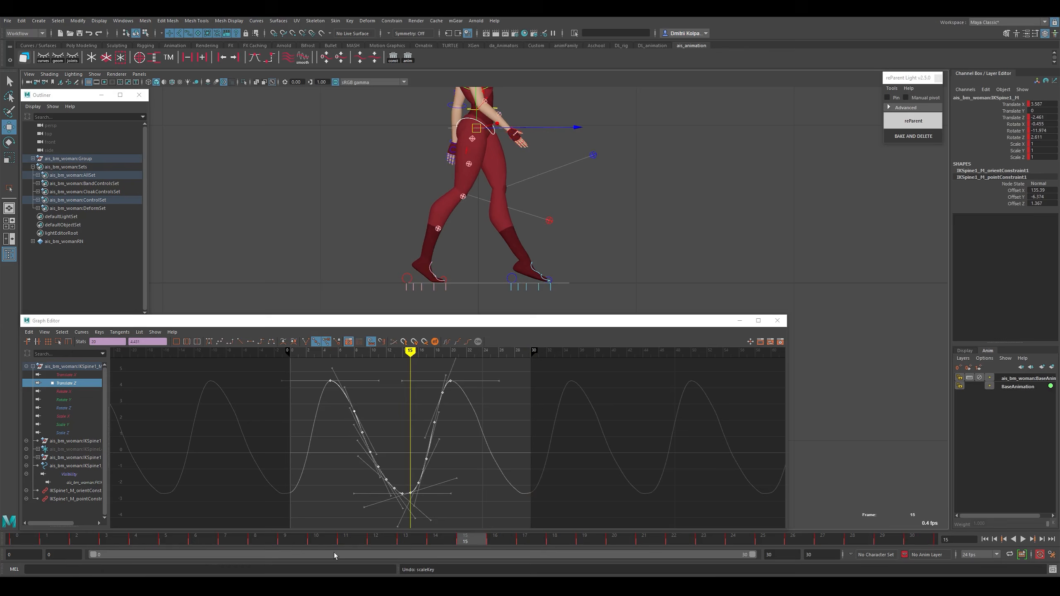
{"action": "left_click", "coordinate": [24, 543]}
{"action": "left_click", "coordinate": [922, 541]}
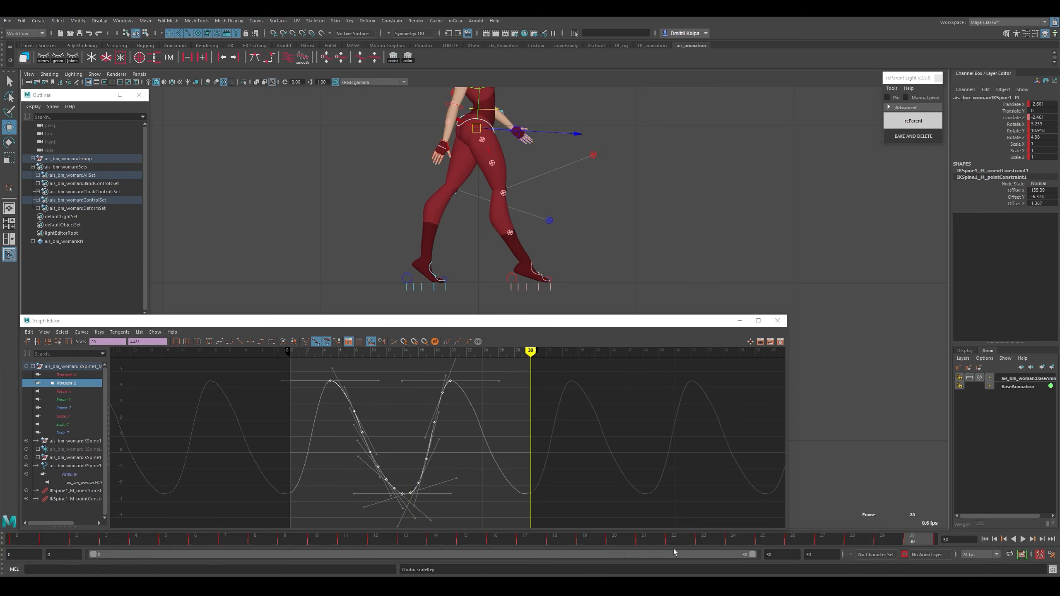
Compare the poses at frames 0, 30 and 15 as a black silhouette, and restore the normal viewport shading.
{"action": "left_click", "coordinate": [181, 84]}
{"action": "left_click", "coordinate": [165, 82]}
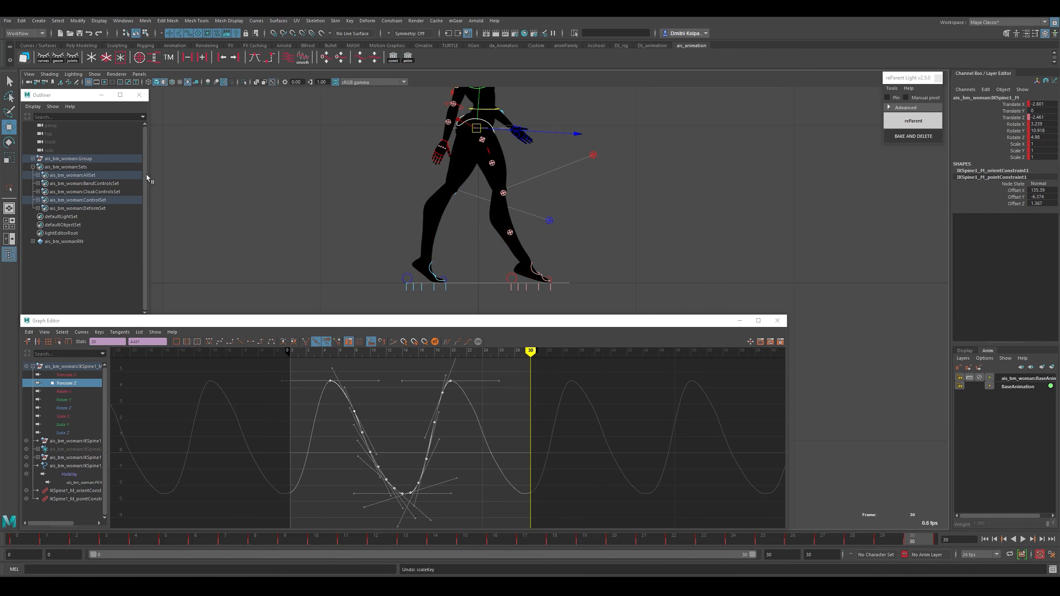
{"action": "left_click", "coordinate": [23, 542]}
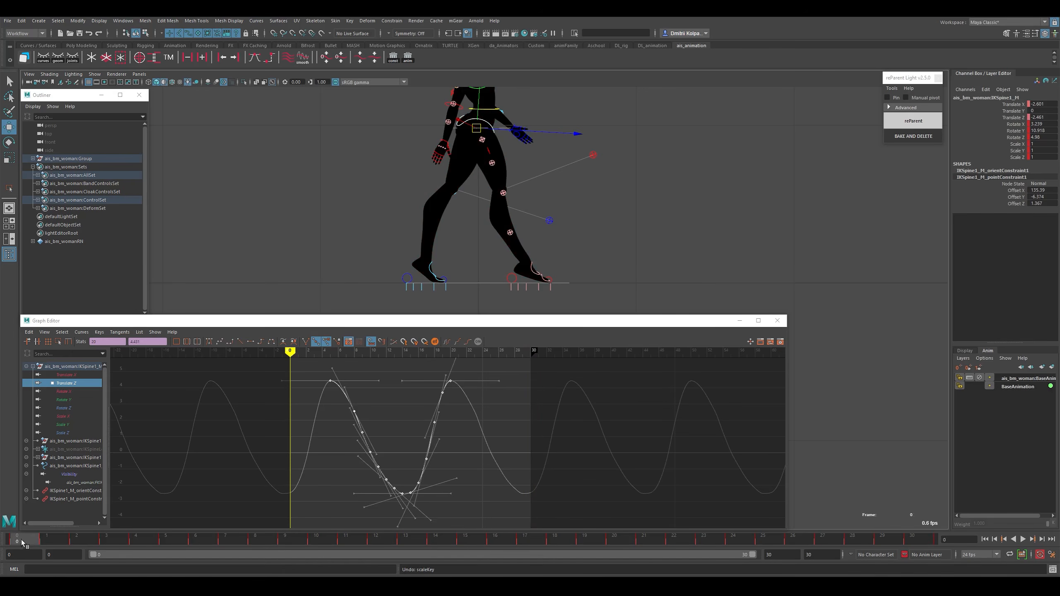
{"action": "left_click", "coordinate": [921, 541]}
{"action": "left_click", "coordinate": [467, 539]}
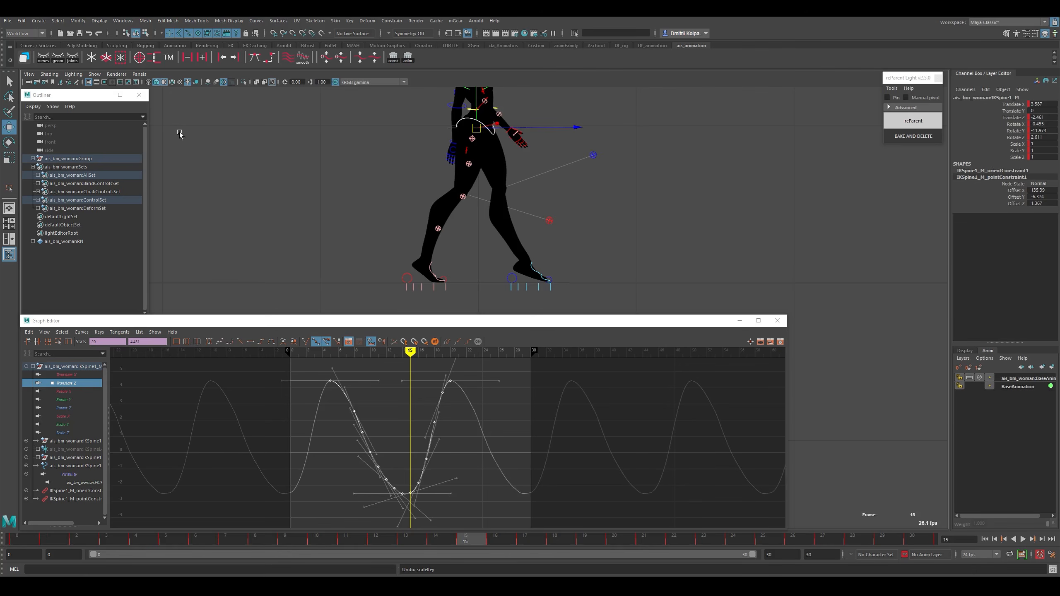
{"action": "left_click", "coordinate": [165, 83]}
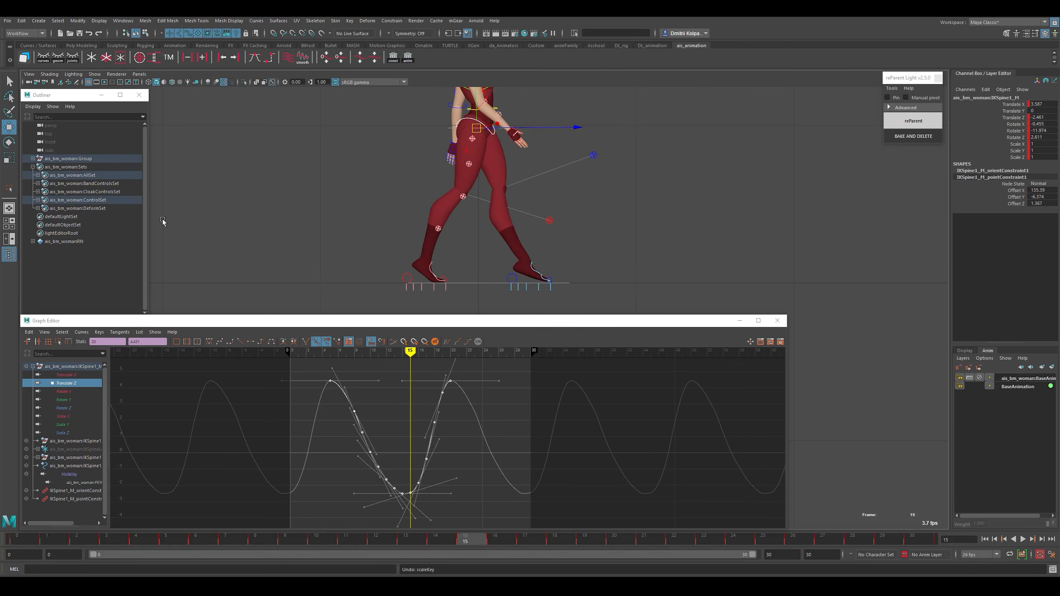
Try shifting all of the hips' Translate X keys 15 frames earlier, and undo the shift.
{"action": "left_click", "coordinate": [73, 376]}
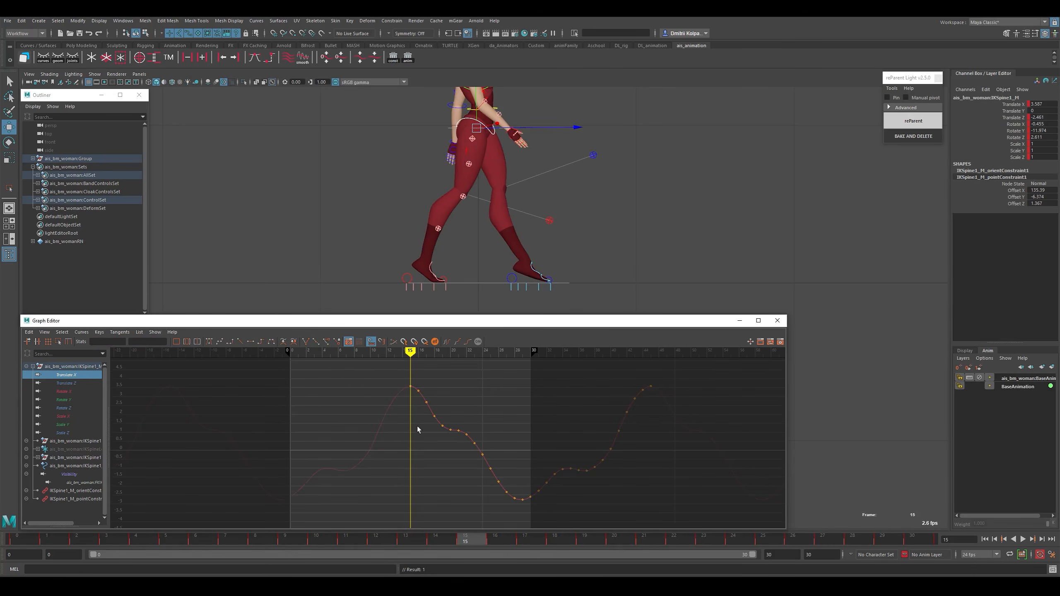
{"action": "left_click_drag", "start_coordinate": [357, 377], "coordinate": [713, 494]}
{"action": "middle_click_drag", "start_coordinate": [713, 494], "coordinate": [555, 493], "text": "shift"}
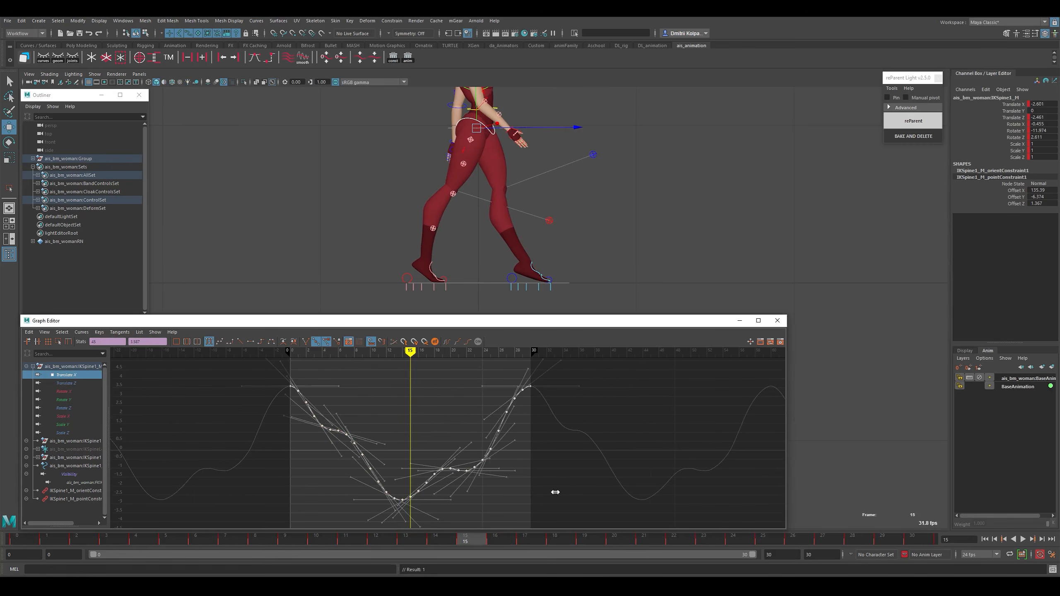
{"action": "key", "text": "ctrl+z"}
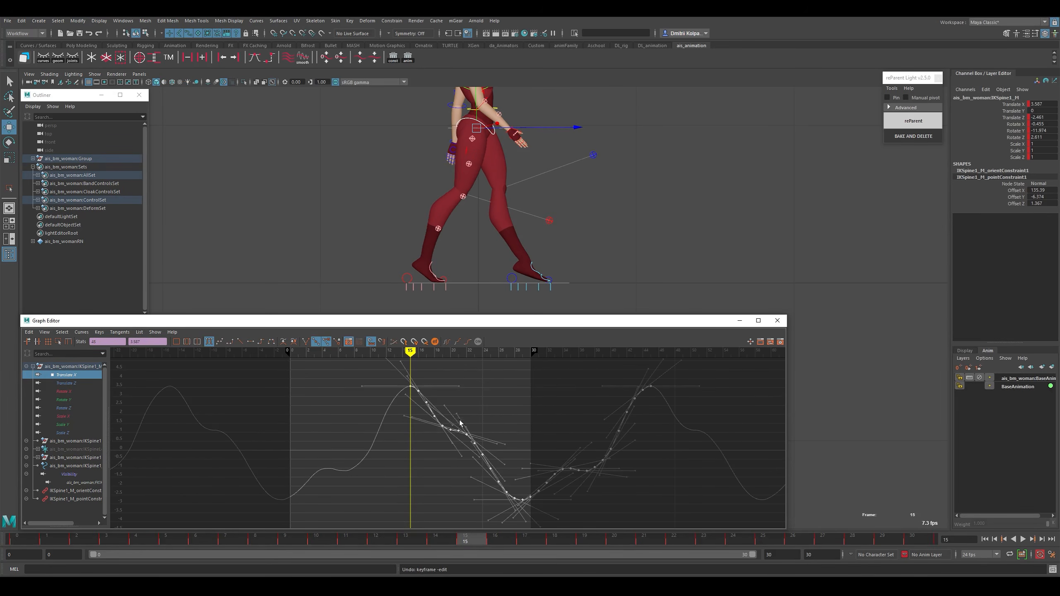
Display the hips' Rotate X curve, test rotating the hips about X at frame 15, and undo the rotation.
{"action": "left_click", "coordinate": [75, 383]}
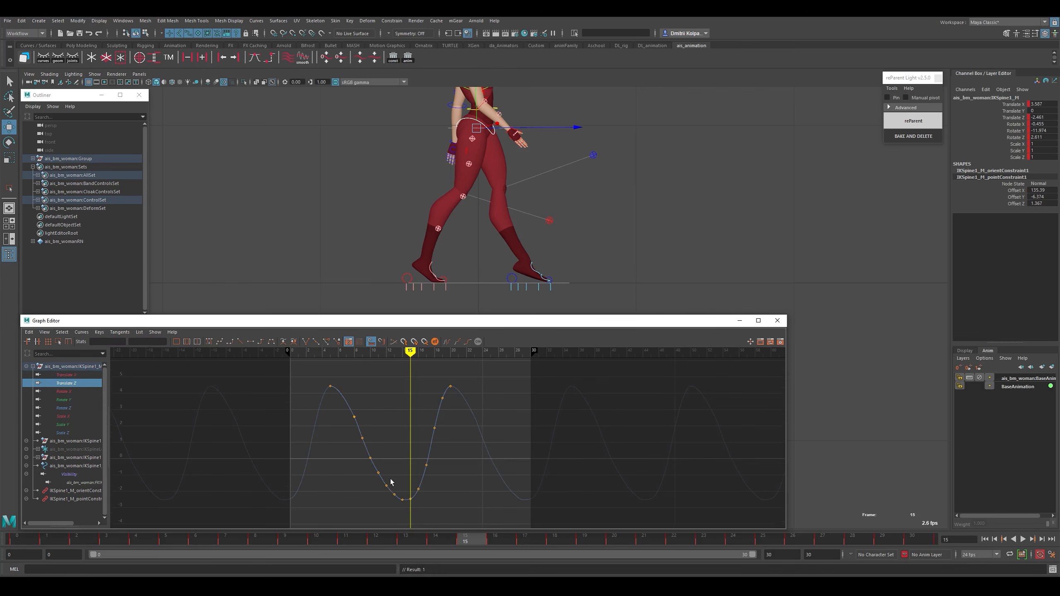
{"action": "left_click", "coordinate": [72, 391]}
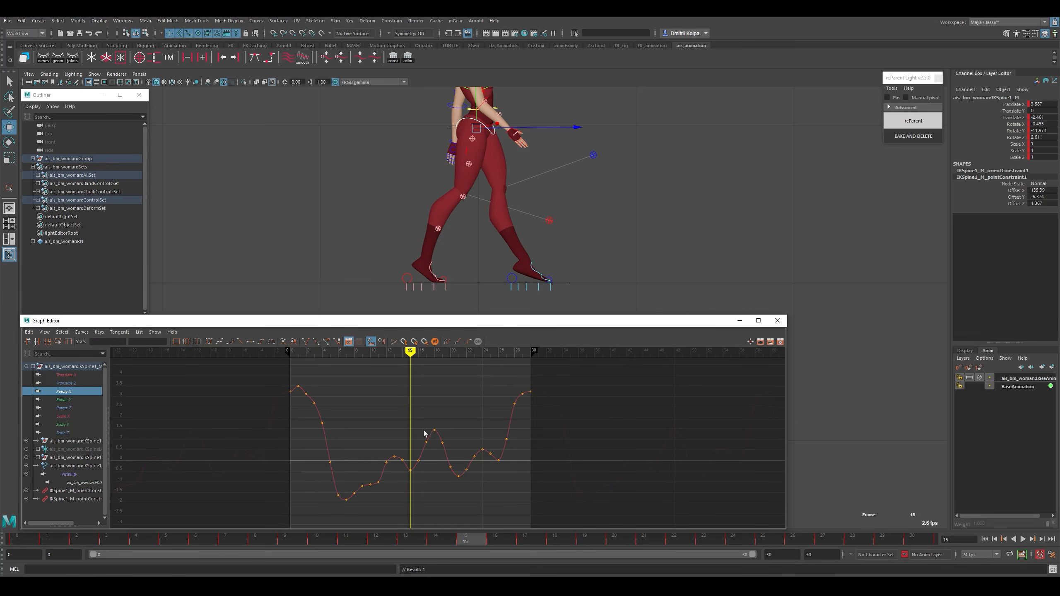
{"action": "key", "text": "e"}
{"action": "left_click_drag", "start_coordinate": [564, 118], "coordinate": [557, 166]}
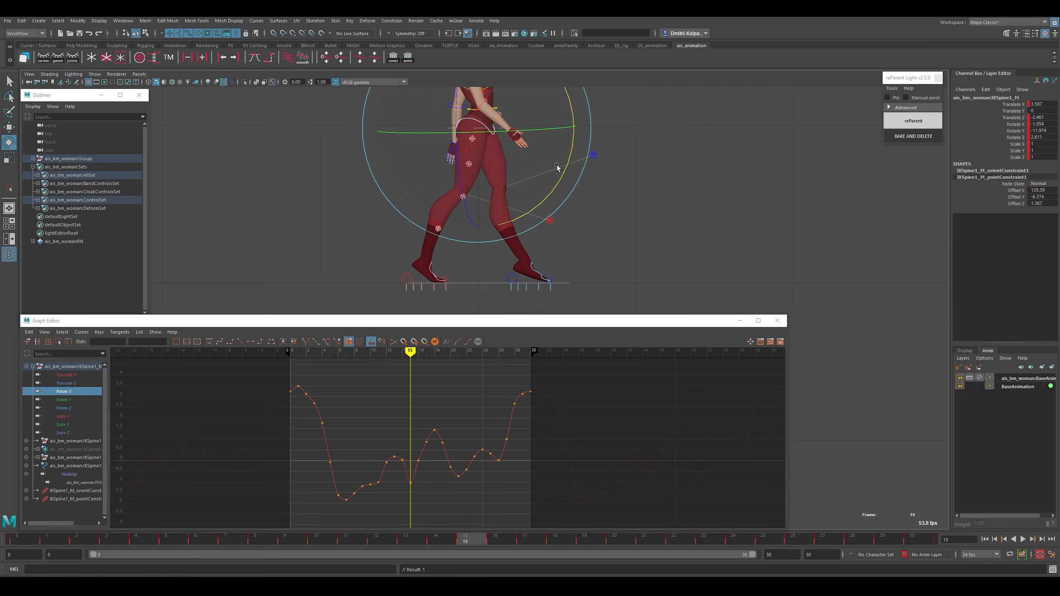
{"action": "key", "text": "ctrl+z"}
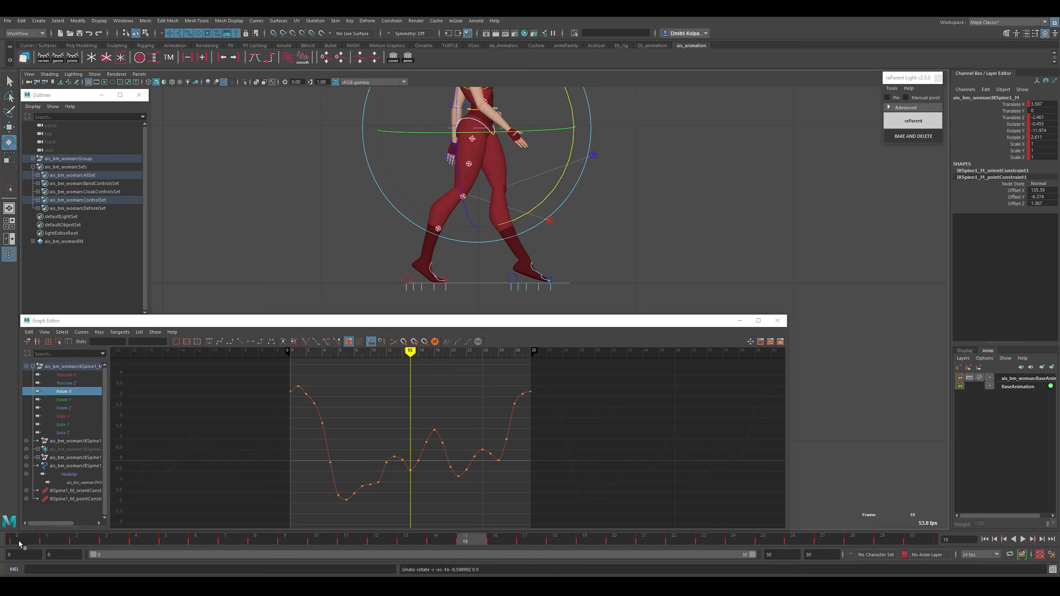
Compare the hip tilt at frames 0, 15, 17 and 30 against the Rotate X curve.
{"action": "left_click", "coordinate": [23, 545]}
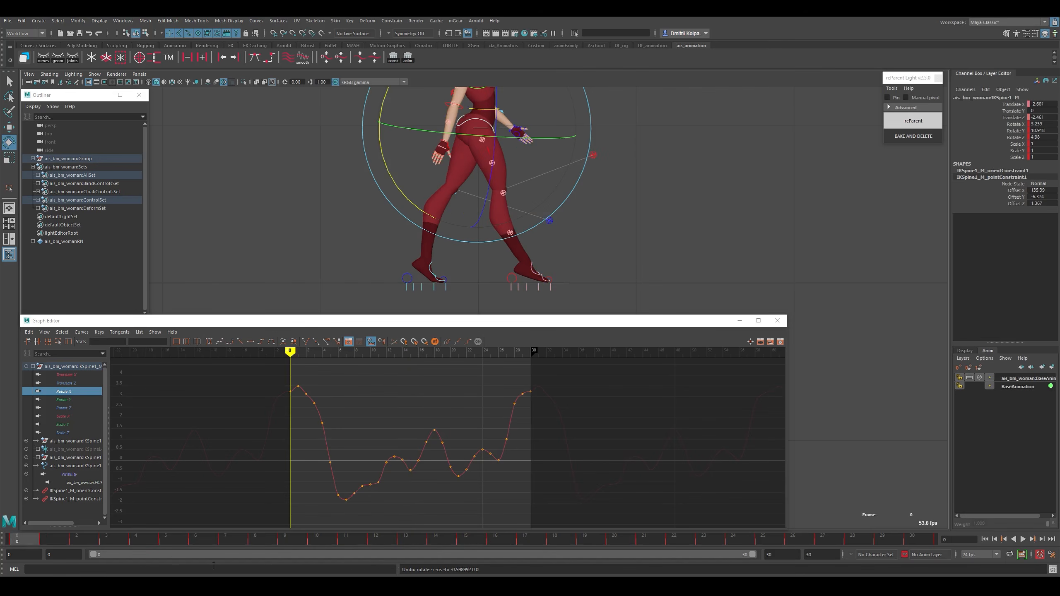
{"action": "left_click", "coordinate": [921, 542]}
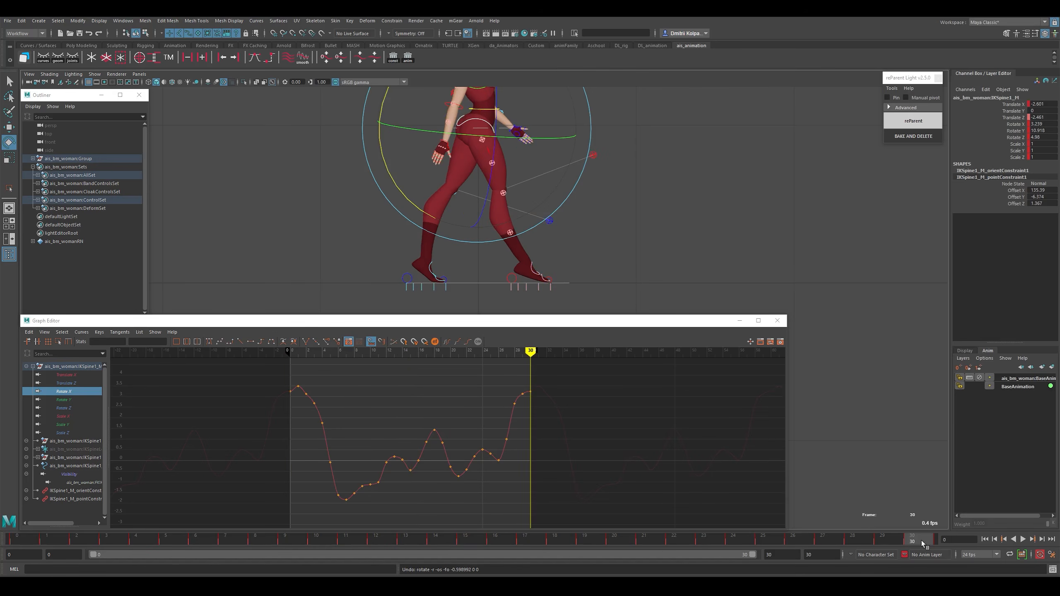
{"action": "left_click", "coordinate": [544, 537]}
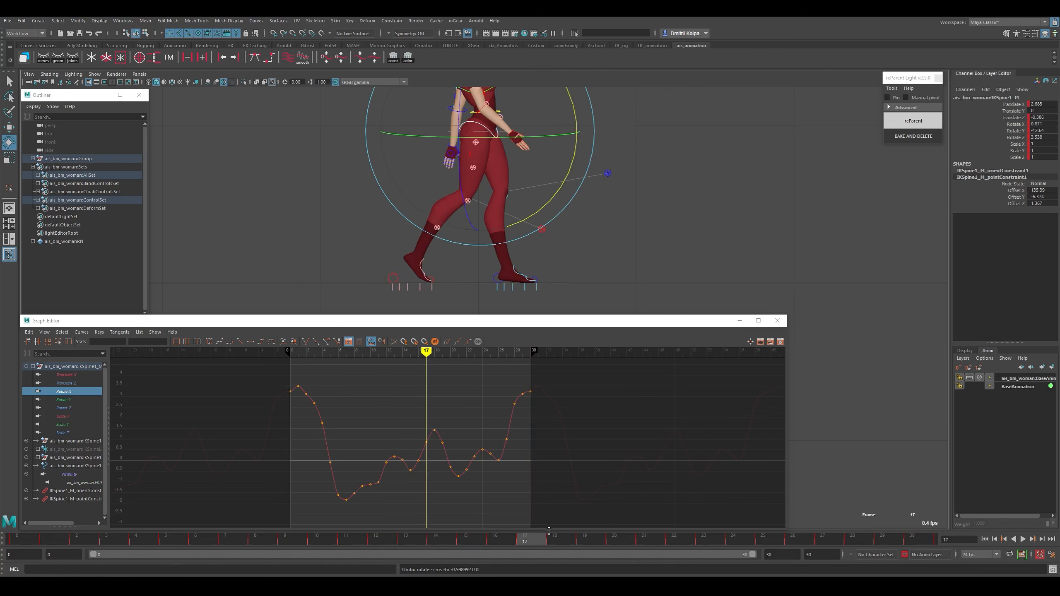
{"action": "left_click", "coordinate": [929, 547]}
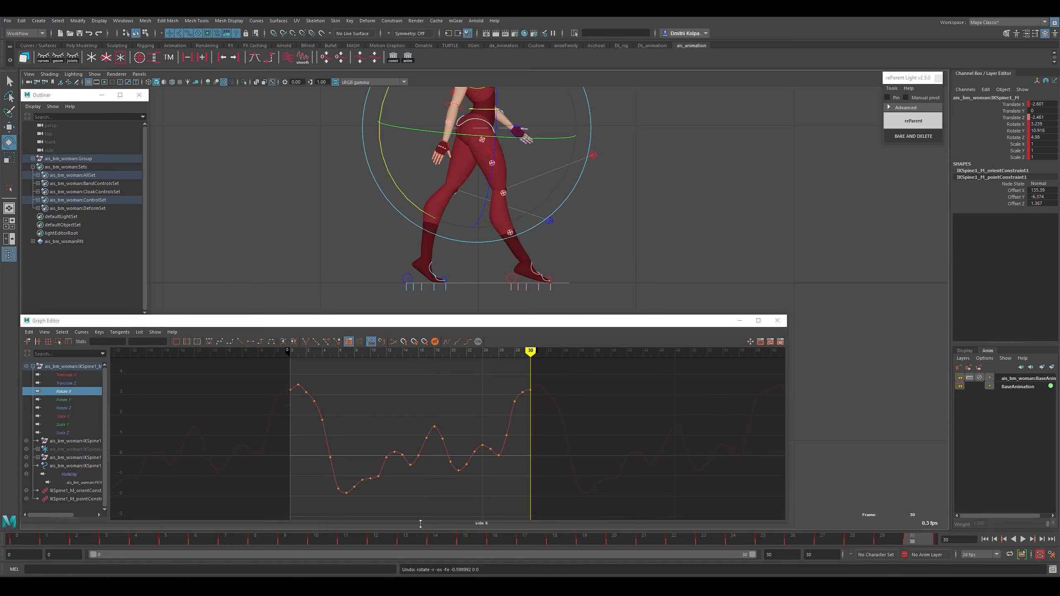
{"action": "left_click", "coordinate": [466, 540]}
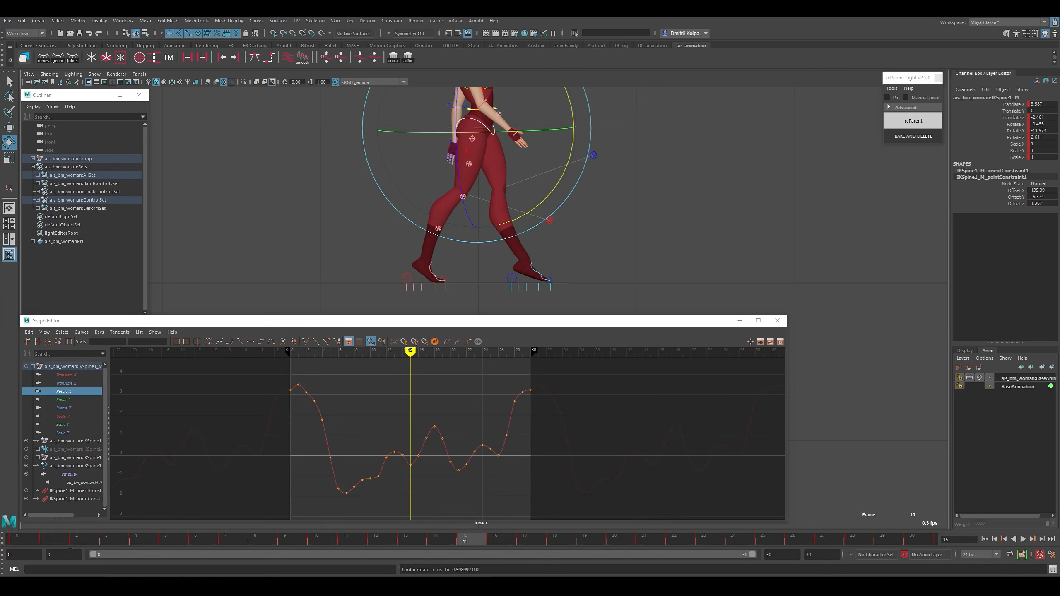
{"action": "left_click", "coordinate": [29, 544]}
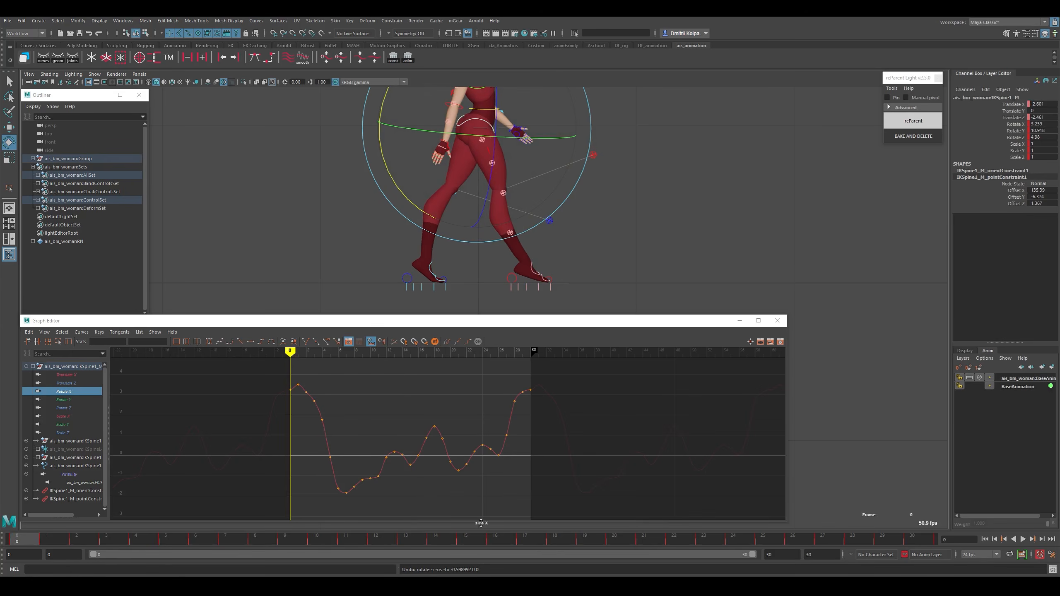
{"action": "left_click", "coordinate": [481, 542]}
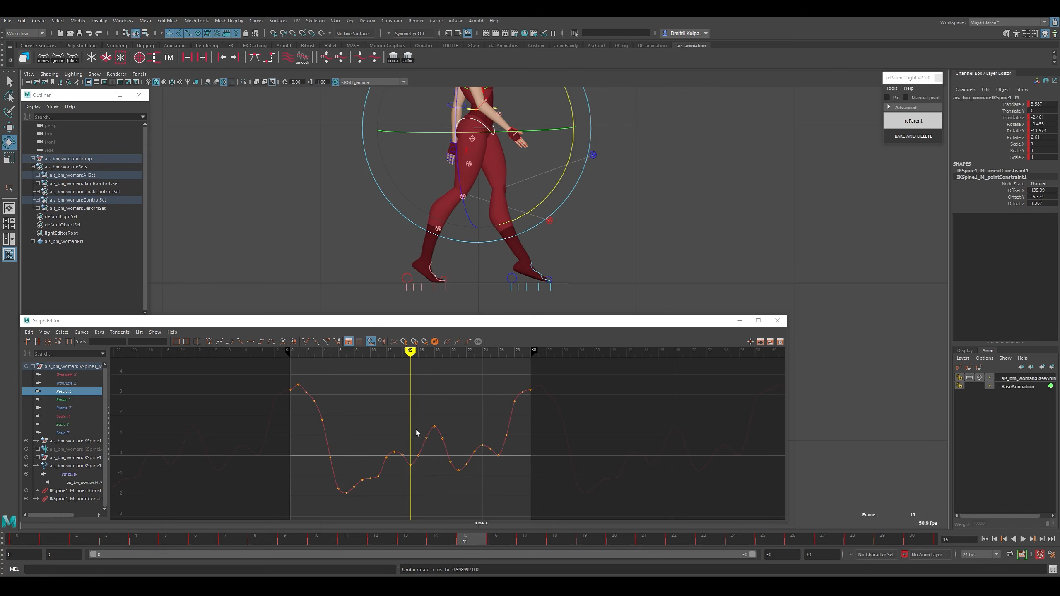
Try scaling the Rotate X keys from frames 7 to 15 upward with the lattice, and undo the scaling.
{"action": "left_click_drag", "start_coordinate": [419, 428], "coordinate": [343, 501]}
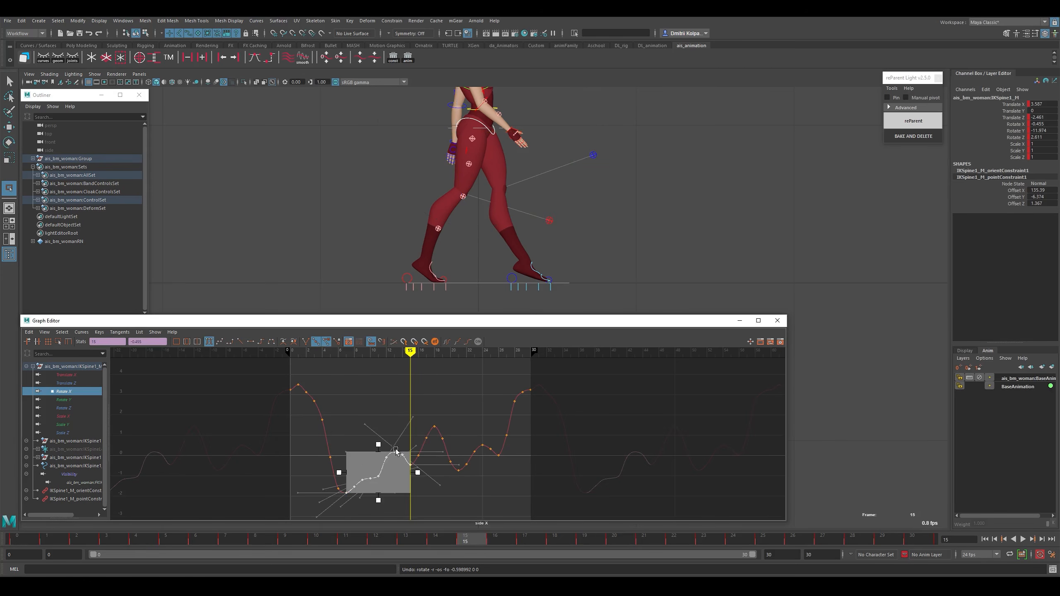
{"action": "left_click_drag", "start_coordinate": [378, 444], "coordinate": [379, 364]}
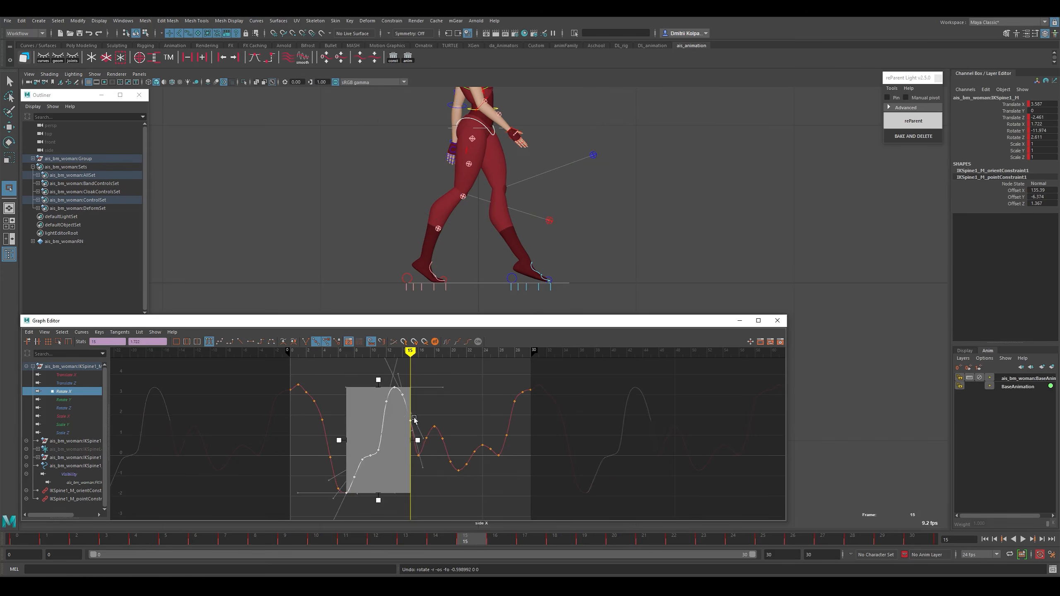
{"action": "left_click", "coordinate": [415, 426]}
{"action": "key", "text": "ctrl+z"}
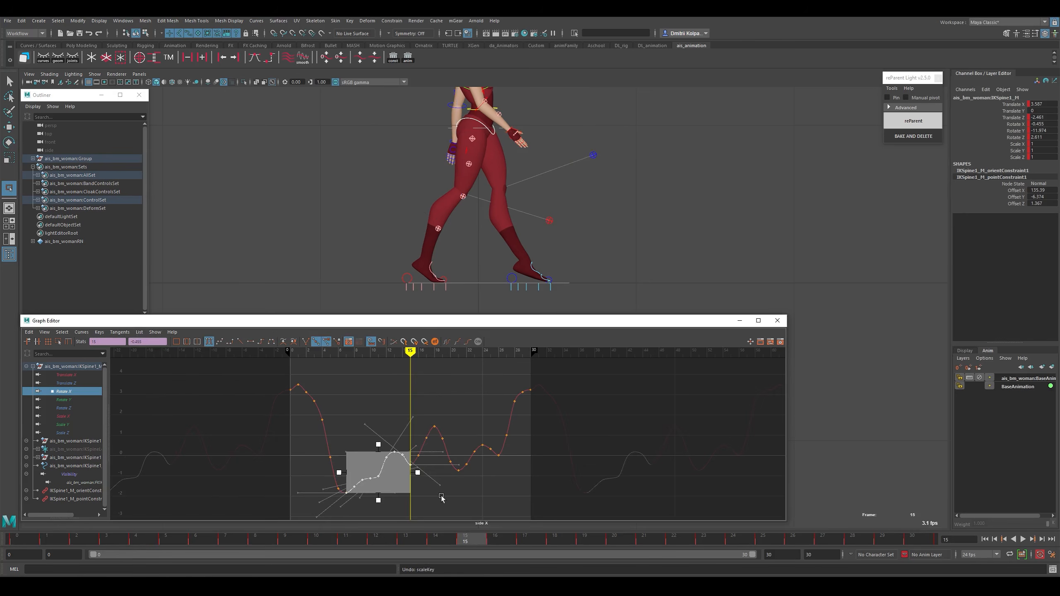
{"action": "left_click", "coordinate": [440, 495]}
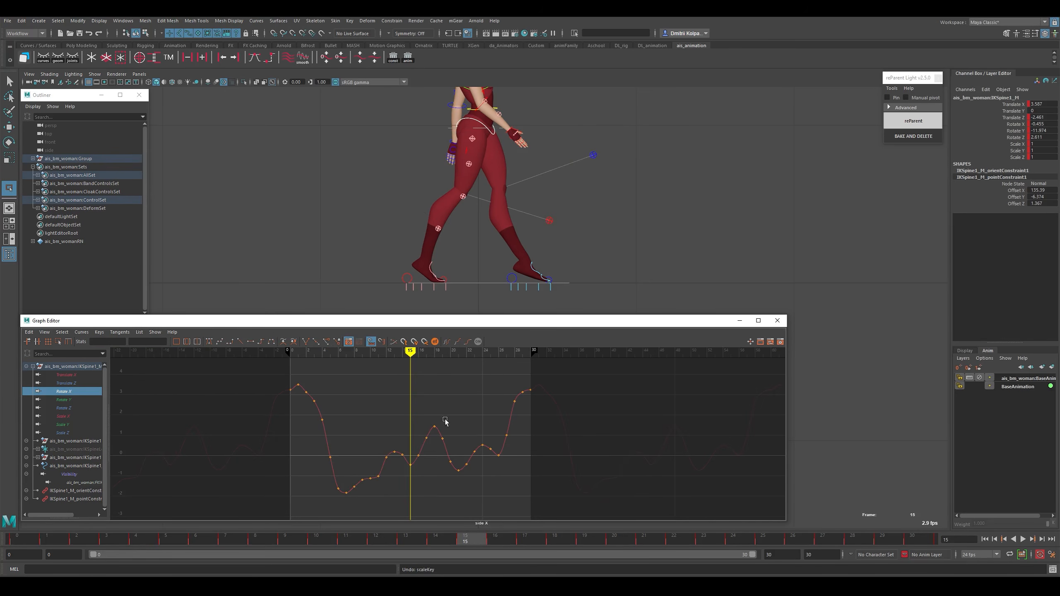
Try scaling the Rotate X keys around the frame 18 peak and the neighbouring keys separately, and undo all of these edits.
{"action": "left_click_drag", "start_coordinate": [419, 396], "coordinate": [464, 488]}
{"action": "left_click_drag", "start_coordinate": [440, 414], "coordinate": [439, 384]}
{"action": "left_click_drag", "start_coordinate": [372, 433], "coordinate": [398, 386]}
{"action": "left_click", "coordinate": [380, 485]}
{"action": "key", "text": "ctrl+z"}
{"action": "key", "text": "ctrl+z"}
{"action": "key", "text": "ctrl+z"}
{"action": "key", "text": "ctrl+z"}
{"action": "key", "text": "ctrl+z"}
{"action": "key", "text": "ctrl+z"}
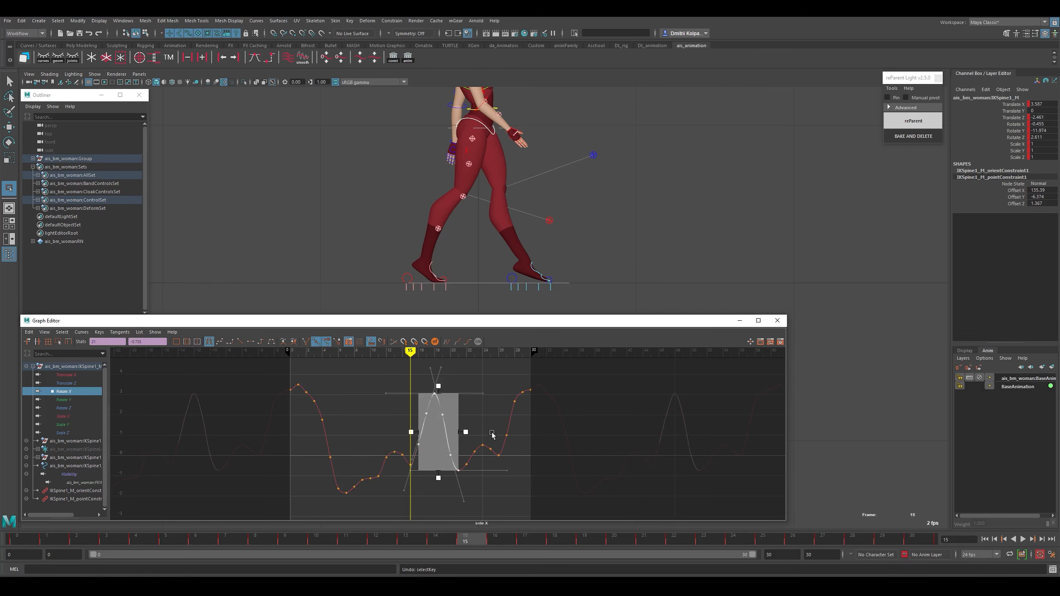
Scale the Rotate X keys from frames 7 to 24 upward so the frame 18 peak matches the height of the first peak.
{"action": "left_click_drag", "start_coordinate": [494, 418], "coordinate": [342, 498]}
{"action": "left_click_drag", "start_coordinate": [419, 417], "coordinate": [419, 370]}
{"action": "left_click", "coordinate": [469, 421]}
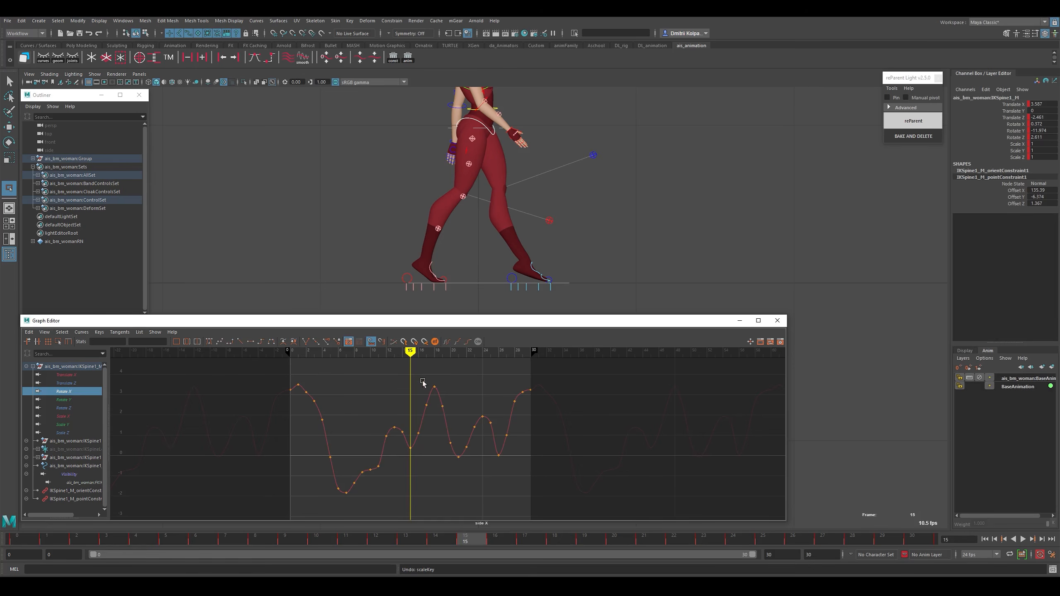
Delete the Rotate X keys between the frame 7 dip and the frame 18 peak, plus keys on the slope after the peak.
{"action": "left_click_drag", "start_coordinate": [428, 380], "coordinate": [349, 494]}
{"action": "key", "text": "Delete"}
{"action": "left_click_drag", "start_coordinate": [428, 402], "coordinate": [464, 450]}
{"action": "key", "text": "Delete"}
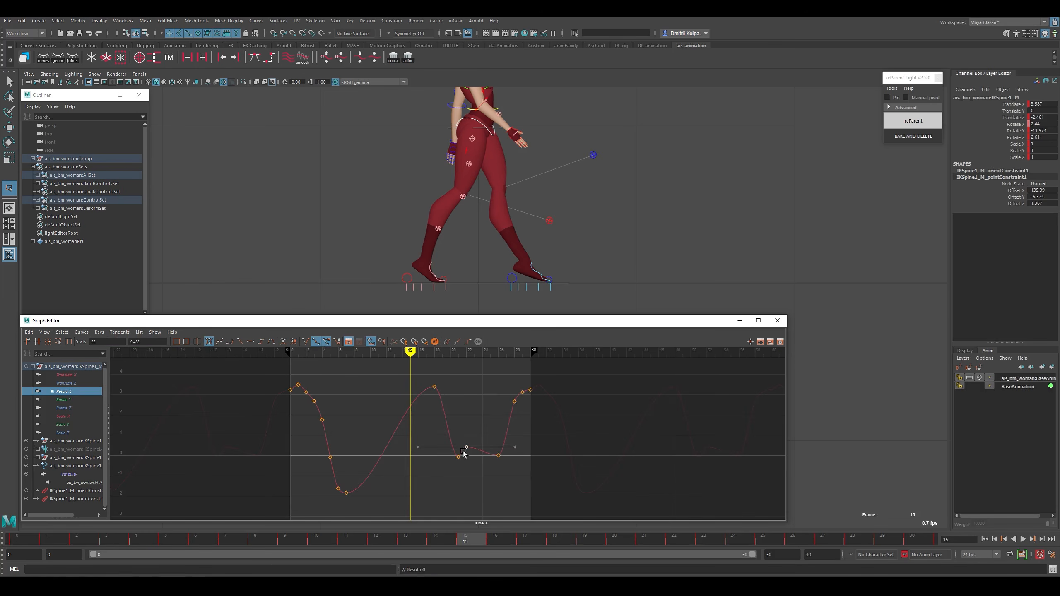
Lower the Rotate X key at frame 22 to about -1.98 at frame 24, then delete all keys after the frame 18 peak.
{"action": "key", "text": "w"}
{"action": "middle_click_drag", "start_coordinate": [486, 420], "coordinate": [502, 467]}
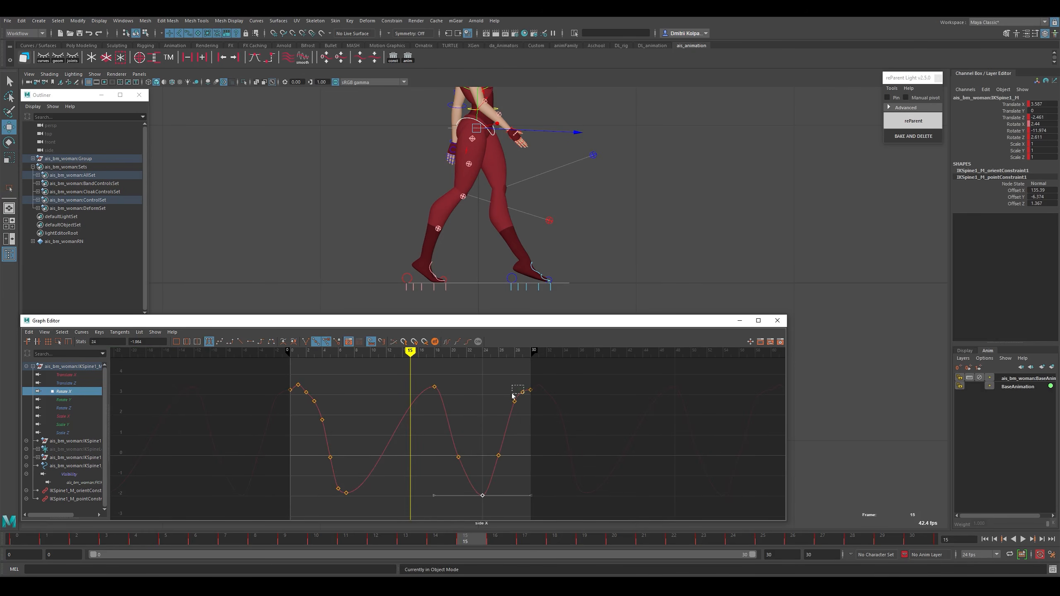
{"action": "left_click_drag", "start_coordinate": [534, 359], "coordinate": [470, 514]}
{"action": "key", "text": "Delete"}
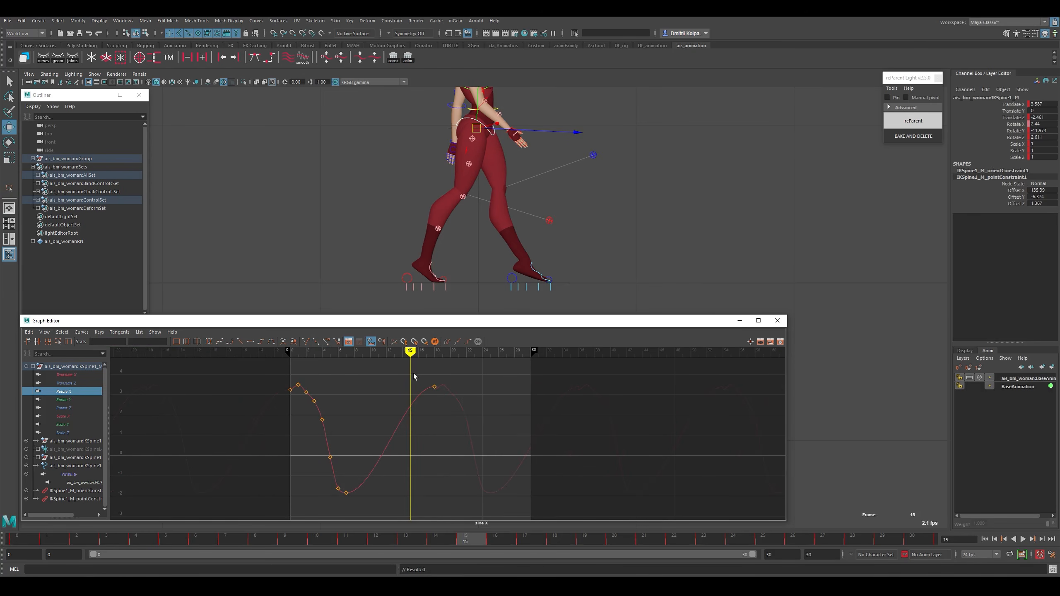
Move the current time to frame 1 and delete the Rotate X key at frame 0.
{"action": "left_click_drag", "start_coordinate": [414, 376], "coordinate": [455, 398]}
{"action": "left_click_drag", "start_coordinate": [277, 380], "coordinate": [295, 411]}
{"action": "key", "text": "k"}
{"action": "left_click", "coordinate": [299, 391]}
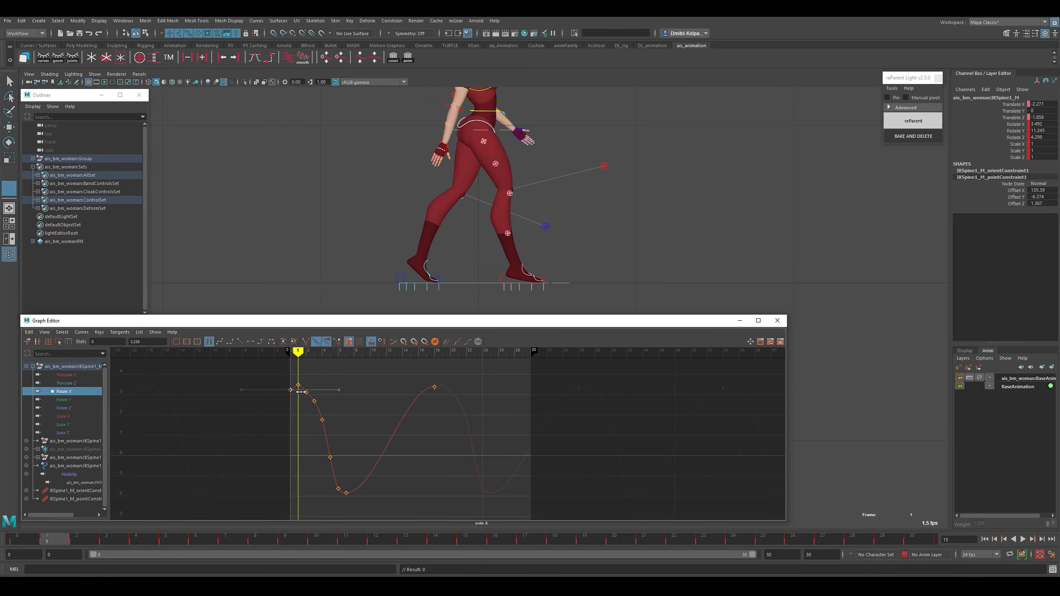
{"action": "left_click", "coordinate": [286, 385]}
{"action": "key", "text": "Delete"}
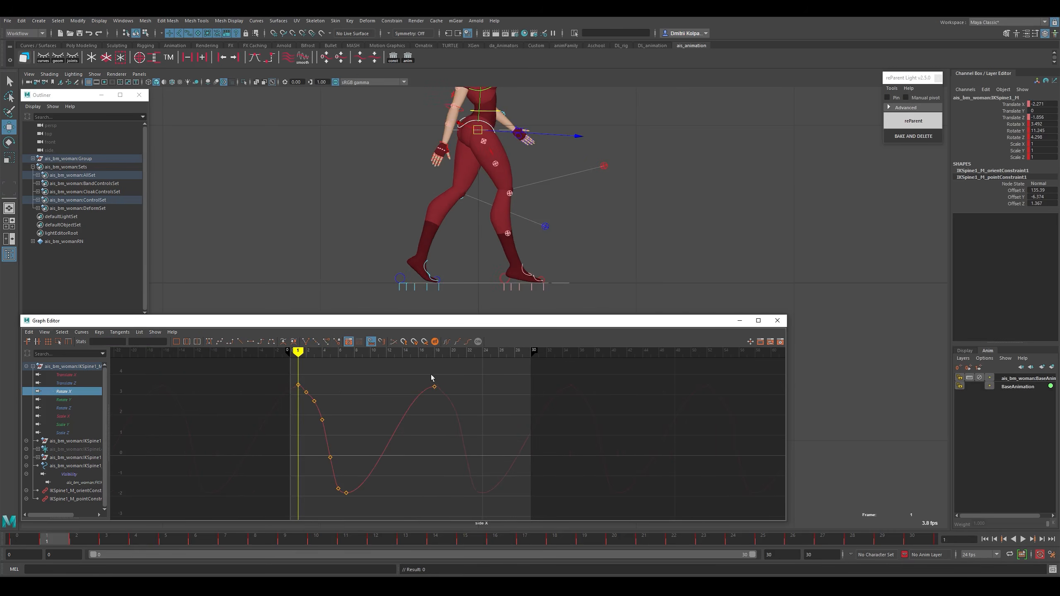
Move the current time to frame 16 and shift the Rotate X peak key from frame 18 back to frame 17.
{"action": "key", "text": "k"}
{"action": "left_click", "coordinate": [418, 368]}
{"action": "left_click_drag", "start_coordinate": [419, 372], "coordinate": [448, 410]}
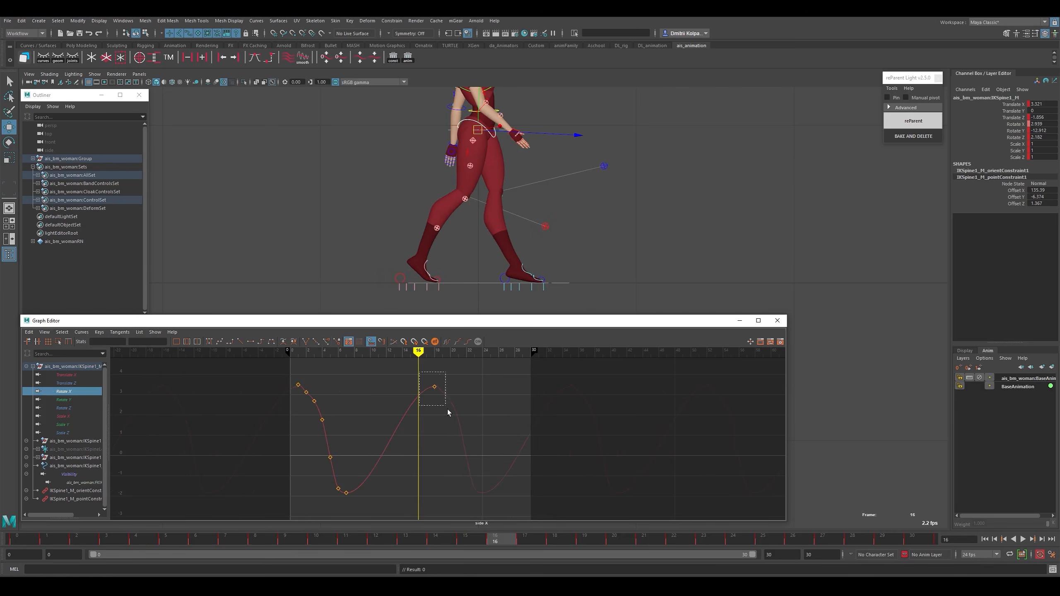
{"action": "middle_click_drag", "start_coordinate": [447, 410], "coordinate": [433, 407]}
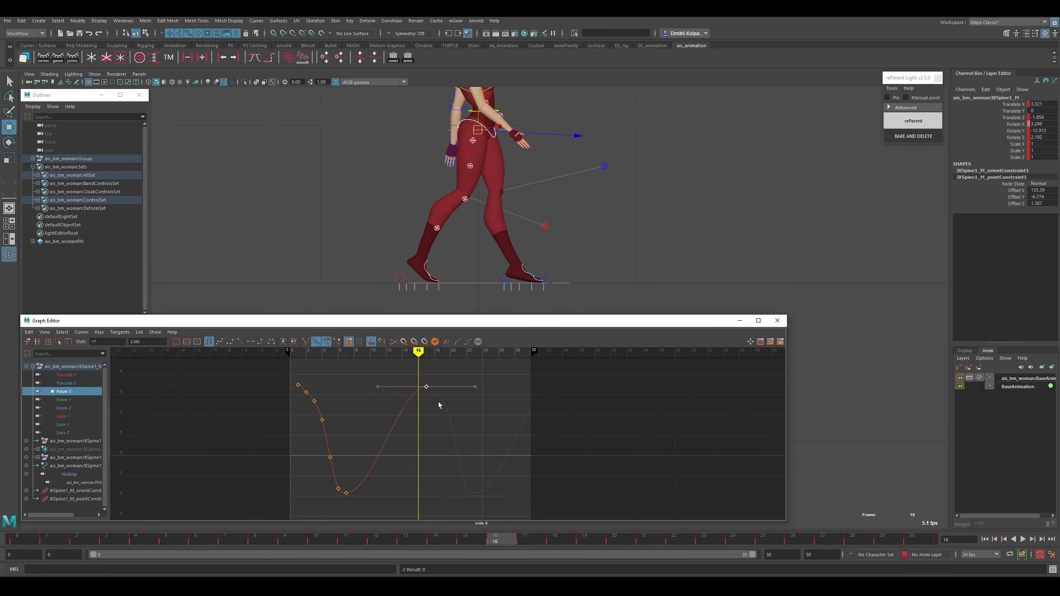
Move the current time to frame 17 and delete the Rotate X keys at frames 2 and 3.
{"action": "key", "text": "k"}
{"action": "left_click", "coordinate": [426, 391]}
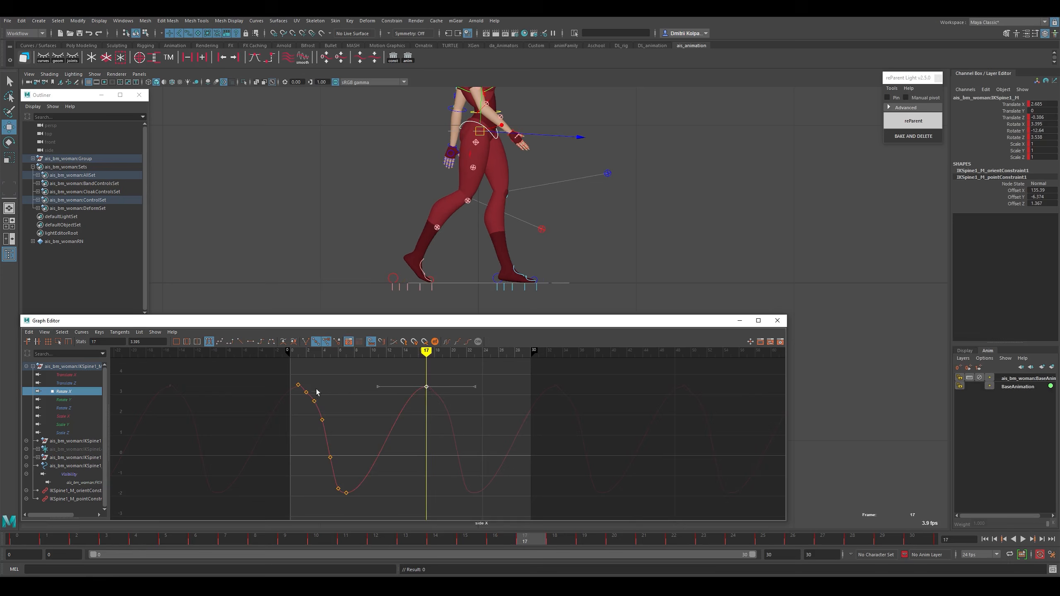
{"action": "left_click_drag", "start_coordinate": [324, 381], "coordinate": [302, 410]}
{"action": "key", "text": "Delete"}
Try to shift the entire Rotate X curve one frame earlier.
{"action": "left_click", "coordinate": [426, 391]}
{"action": "left_click_drag", "start_coordinate": [373, 409], "coordinate": [394, 417]}
{"action": "middle_click_drag", "start_coordinate": [426, 422], "coordinate": [415, 420], "text": "shift"}
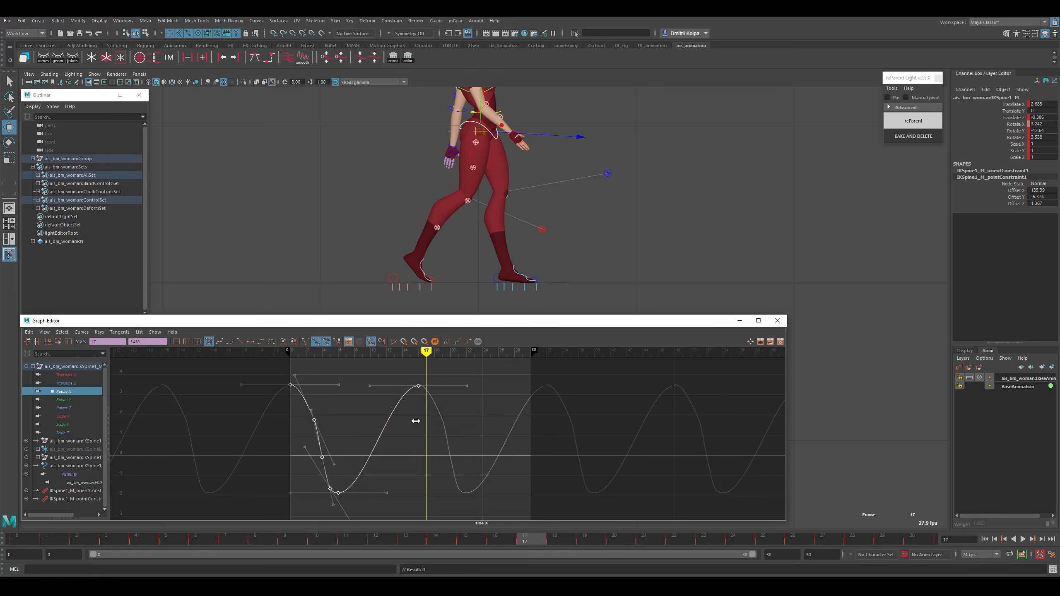
{"action": "key", "text": "ctrl+z"}
Shift only the Rotate X peak key from frame 17 to frame 16.
{"action": "mouse_move", "coordinate": [392, 371]}
{"action": "left_mouse_down"}
{"action": "mouse_move", "coordinate": [291, 376]}
{"action": "mouse_move", "coordinate": [419, 379]}
{"action": "mouse_move", "coordinate": [444, 402]}
{"action": "left_mouse_up"}
{"action": "middle_click_drag", "start_coordinate": [444, 402], "coordinate": [434, 404], "text": "shift"}
Try to move all Rotate X keys earlier together from the frame 16 peak position.
{"action": "left_click_drag", "start_coordinate": [363, 406], "coordinate": [409, 430]}
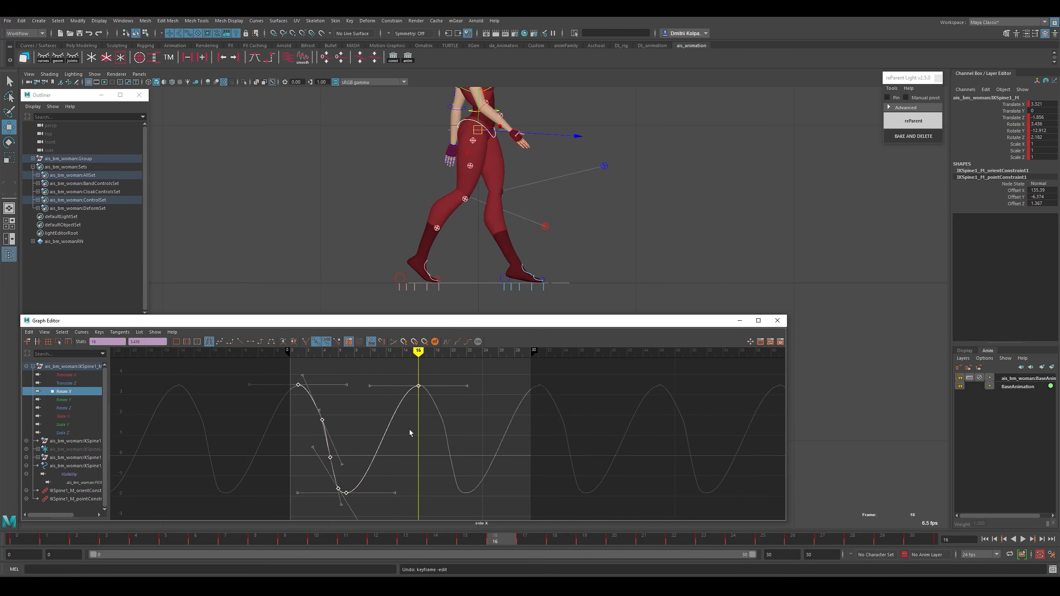
{"action": "middle_click_drag", "start_coordinate": [409, 429], "coordinate": [401, 428], "text": "shift"}
{"action": "key", "text": "ctrl+z"}
{"action": "key", "text": "ctrl+z"}
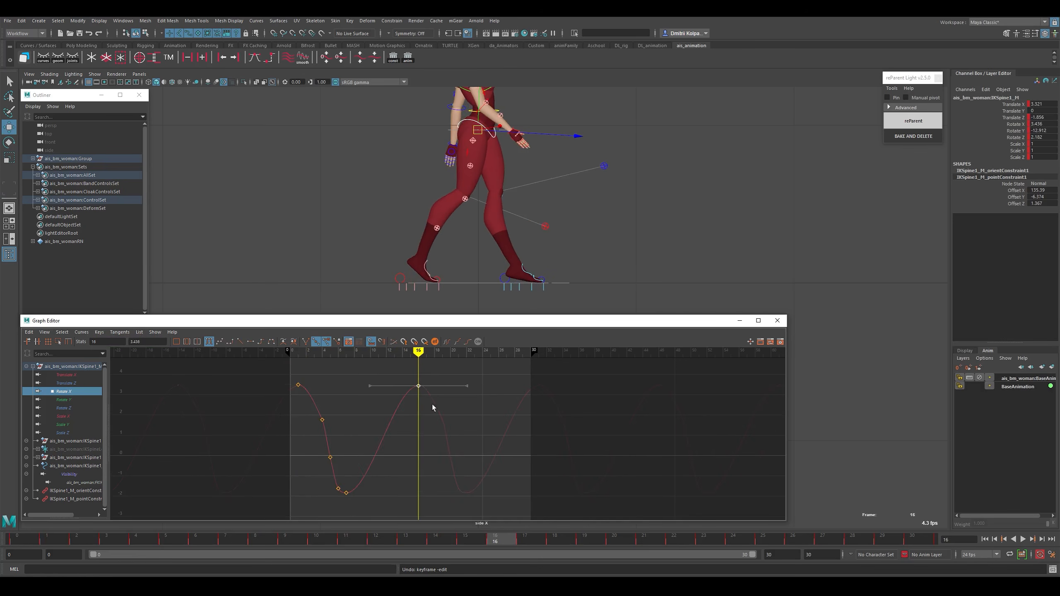
Raise the frame 16 Rotate X peak to about 3.477 and delete the key at frame 5.
{"action": "middle_click_drag", "start_coordinate": [439, 395], "coordinate": [440, 392], "text": "shift"}
{"action": "left_click_drag", "start_coordinate": [339, 441], "coordinate": [325, 476]}
{"action": "key", "text": "Delete"}
Lower the Rotate X key at frame 4 slightly to smooth the descent.
{"action": "left_click_drag", "start_coordinate": [336, 411], "coordinate": [315, 430]}
{"action": "middle_click_drag", "start_coordinate": [318, 436], "coordinate": [318, 442], "text": "shift"}
Inspect the hips' Translate X curve and the root control's curves, and isolate the hip control's Rotate X curve again.
{"action": "left_click", "coordinate": [86, 375]}
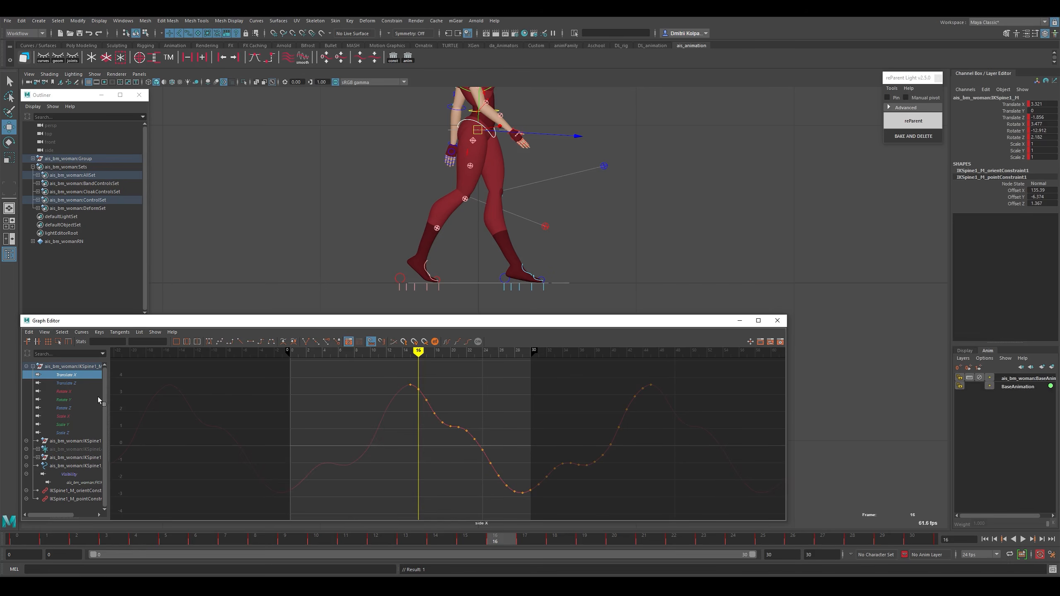
{"action": "left_click", "coordinate": [446, 133]}
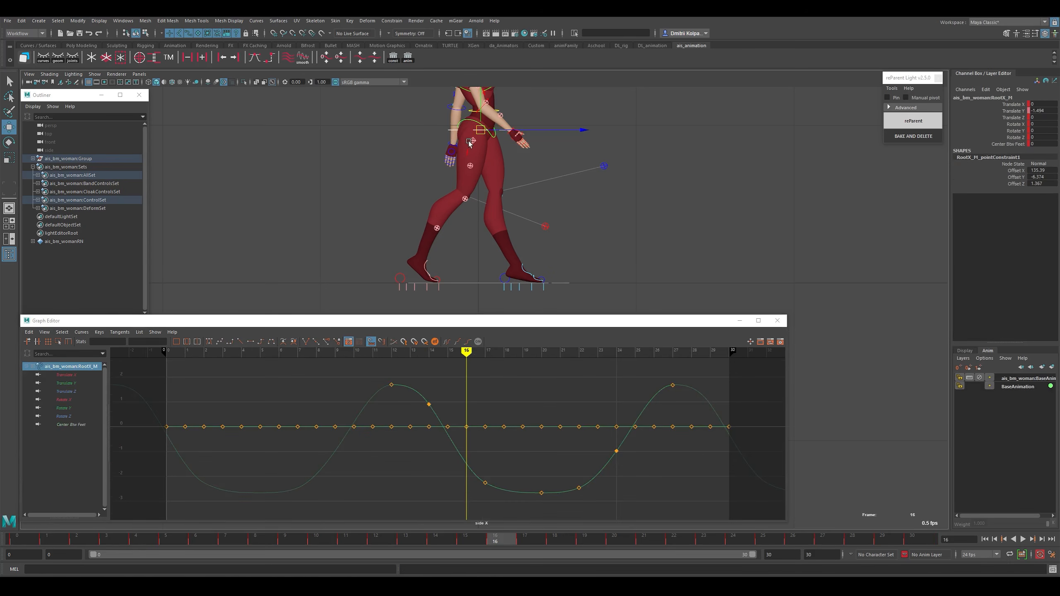
{"action": "left_click", "coordinate": [470, 124]}
{"action": "left_click", "coordinate": [470, 123]}
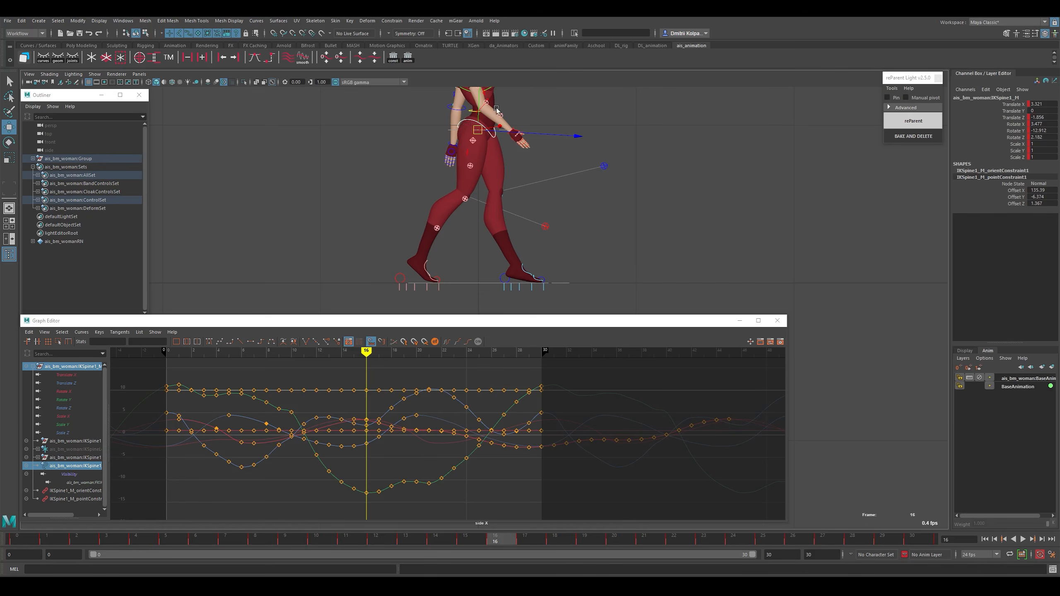
{"action": "left_click", "coordinate": [74, 391]}
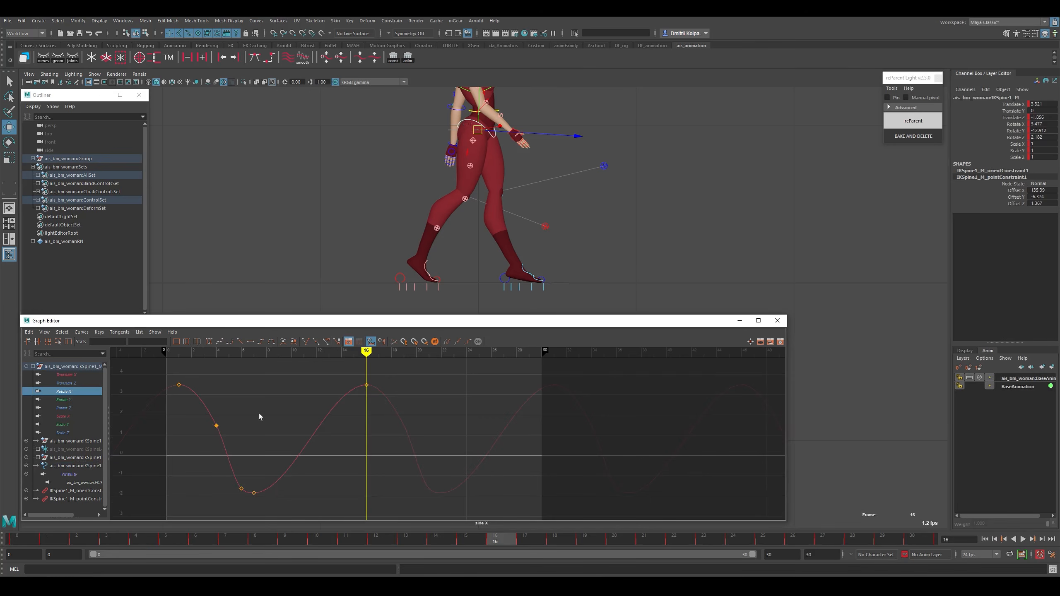
Delete the Rotate X key at frame 6, and lower the frame 4 key to about 1.098 with its tangent following the slope.
{"action": "left_click", "coordinate": [216, 426]}
{"action": "left_click", "coordinate": [242, 487]}
{"action": "key", "text": "Delete"}
{"action": "left_click", "coordinate": [216, 426]}
{"action": "left_click_drag", "start_coordinate": [249, 444], "coordinate": [224, 472]}
{"action": "middle_click_drag", "start_coordinate": [224, 452], "coordinate": [220, 454]}
{"action": "left_click_drag", "start_coordinate": [227, 441], "coordinate": [198, 402]}
{"action": "middle_click_drag", "start_coordinate": [222, 448], "coordinate": [225, 456]}
Isolate the hips' Rotate Y curve and move the current time to frame 31.
{"action": "key", "text": "k"}
{"action": "left_click_drag", "start_coordinate": [175, 407], "coordinate": [391, 428]}
{"action": "key", "text": "w"}
{"action": "left_click", "coordinate": [70, 400]}
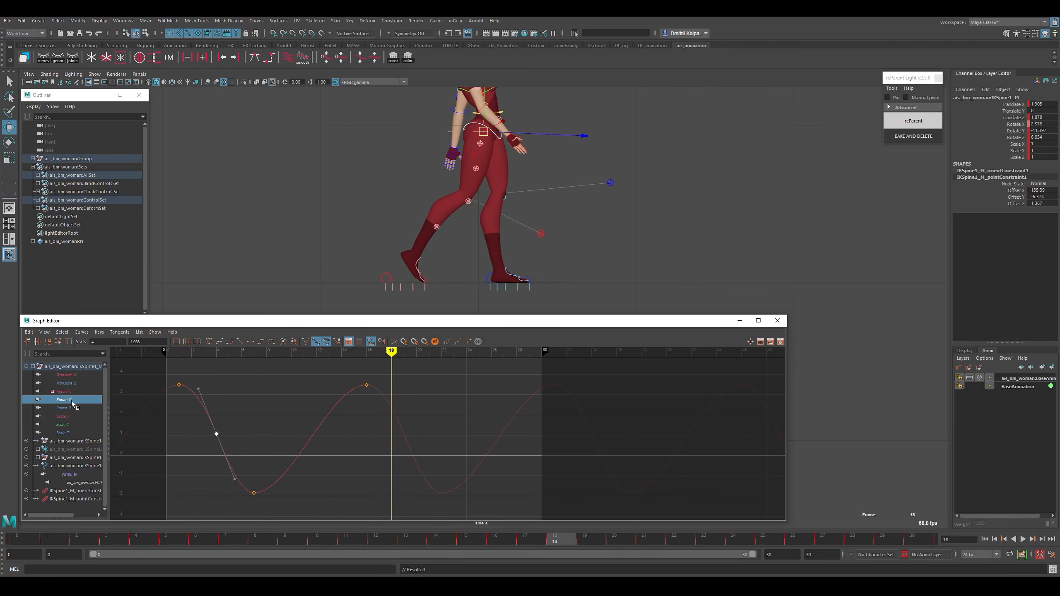
{"action": "scroll", "coordinate": [447, 448], "scroll_direction": "down", "scroll_amount": 3}
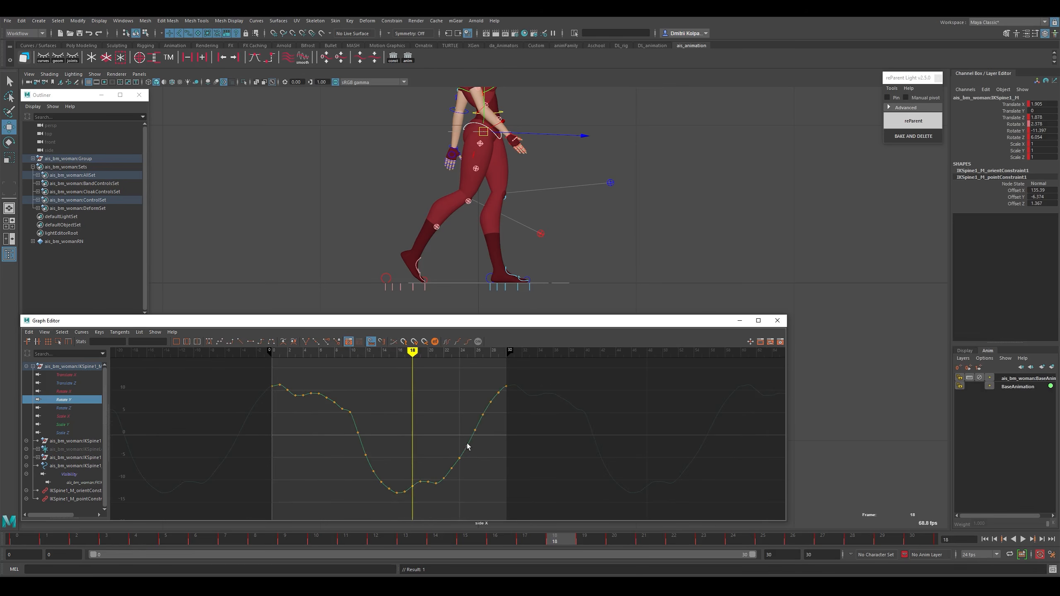
{"action": "scroll", "coordinate": [469, 442], "scroll_direction": "up", "scroll_amount": 2}
{"action": "key", "text": "k"}
{"action": "left_click", "coordinate": [525, 388]}
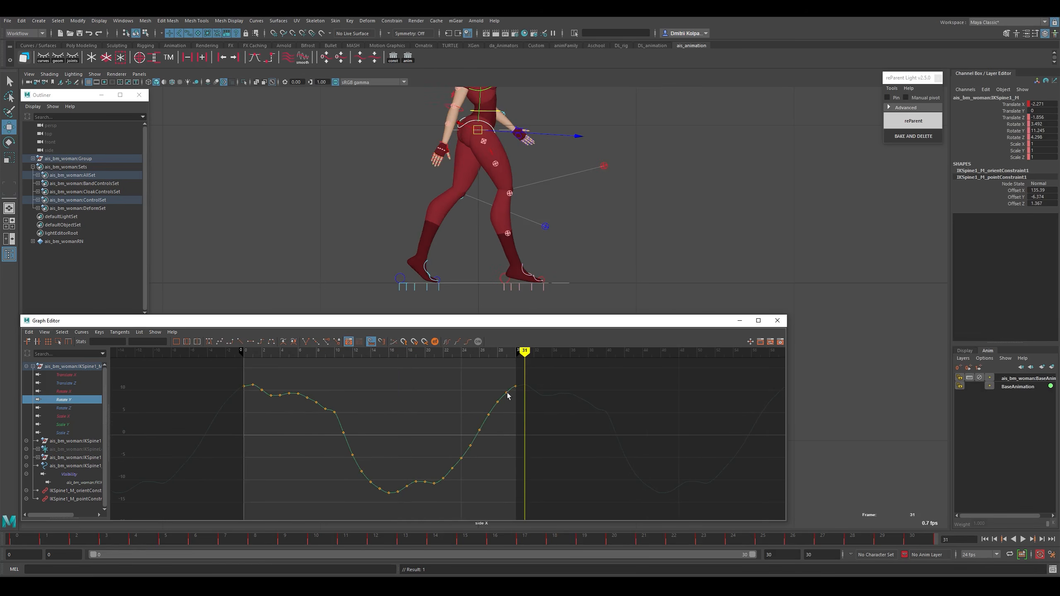
Insert a Rotate Y key at frame 31 and delete the key at frame 0.
{"action": "left_click_drag", "start_coordinate": [501, 391], "coordinate": [504, 402]}
{"action": "right_click", "coordinate": [513, 413]}
{"action": "left_click", "coordinate": [526, 419]}
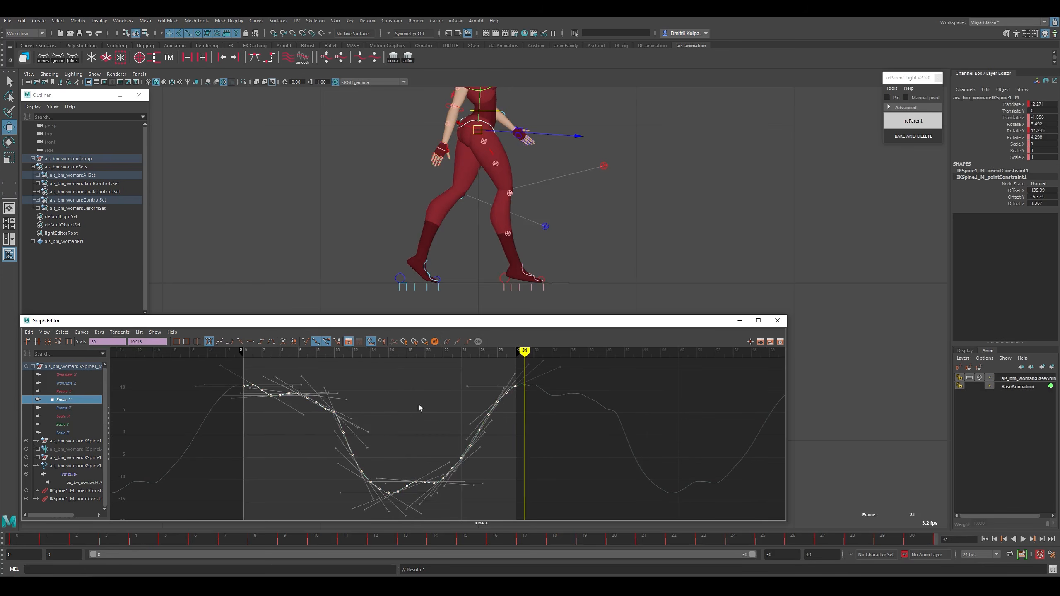
{"action": "left_click_drag", "start_coordinate": [226, 374], "coordinate": [252, 416]}
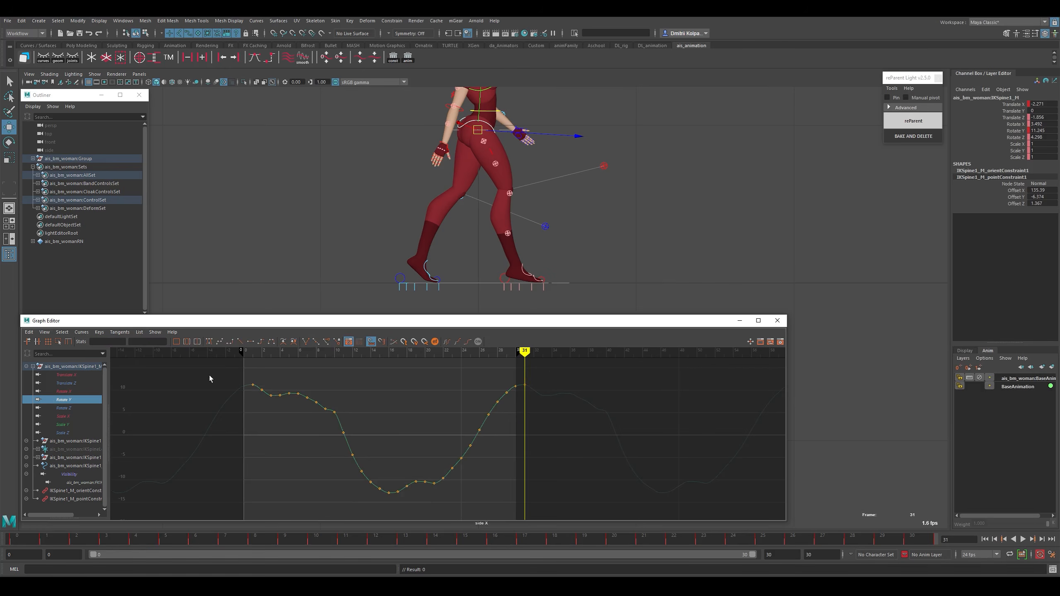
Select the upper and lower groups of Rotate Y keys to compare them, and undo the last keyframe edit.
{"action": "left_click_drag", "start_coordinate": [209, 379], "coordinate": [559, 447]}
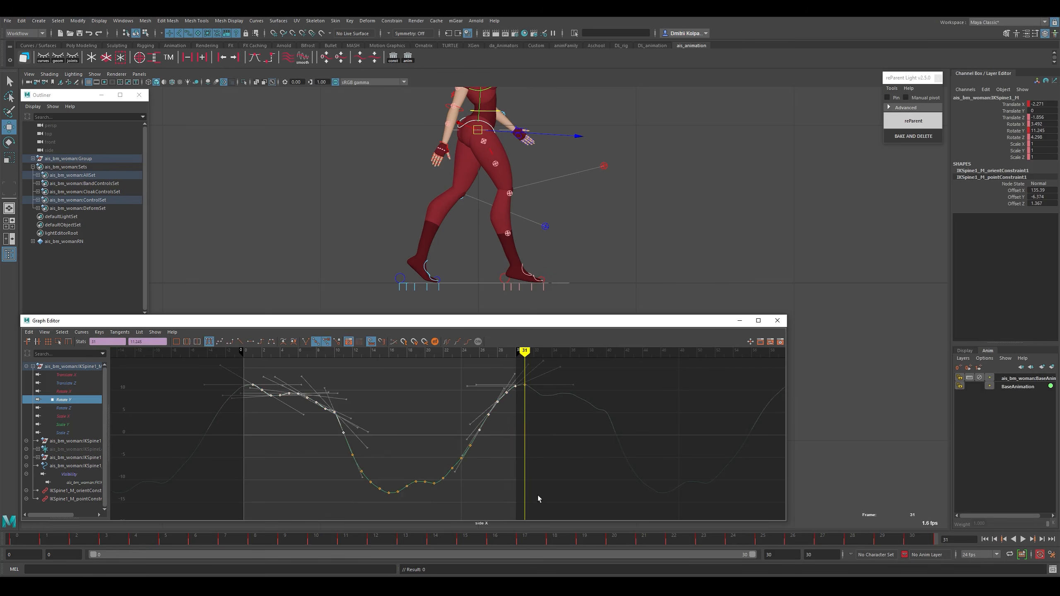
{"action": "left_click_drag", "start_coordinate": [537, 503], "coordinate": [272, 436]}
{"action": "left_click", "coordinate": [497, 450]}
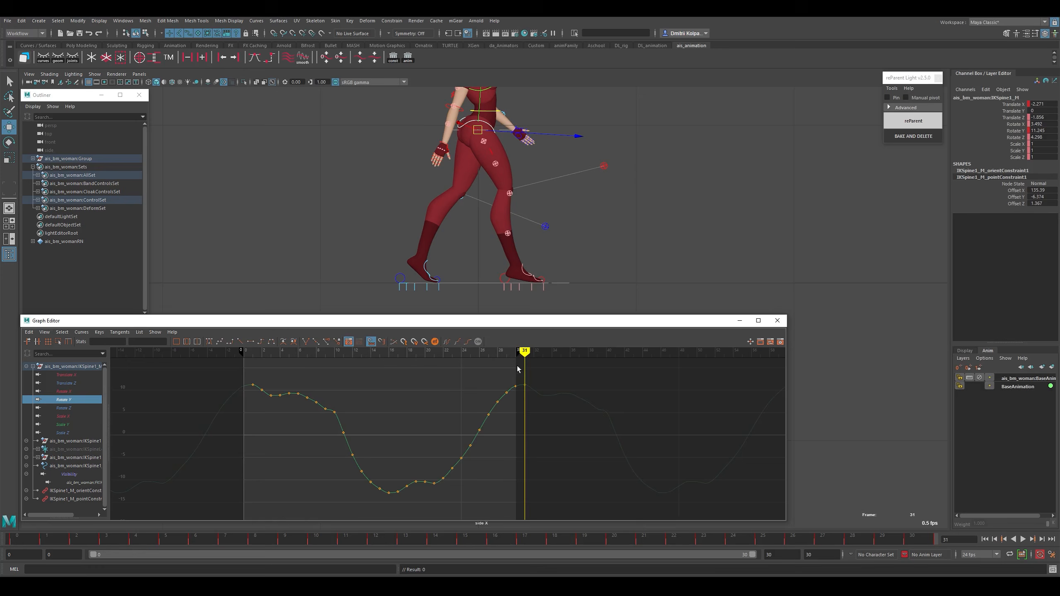
{"action": "key", "text": "ctrl+z"}
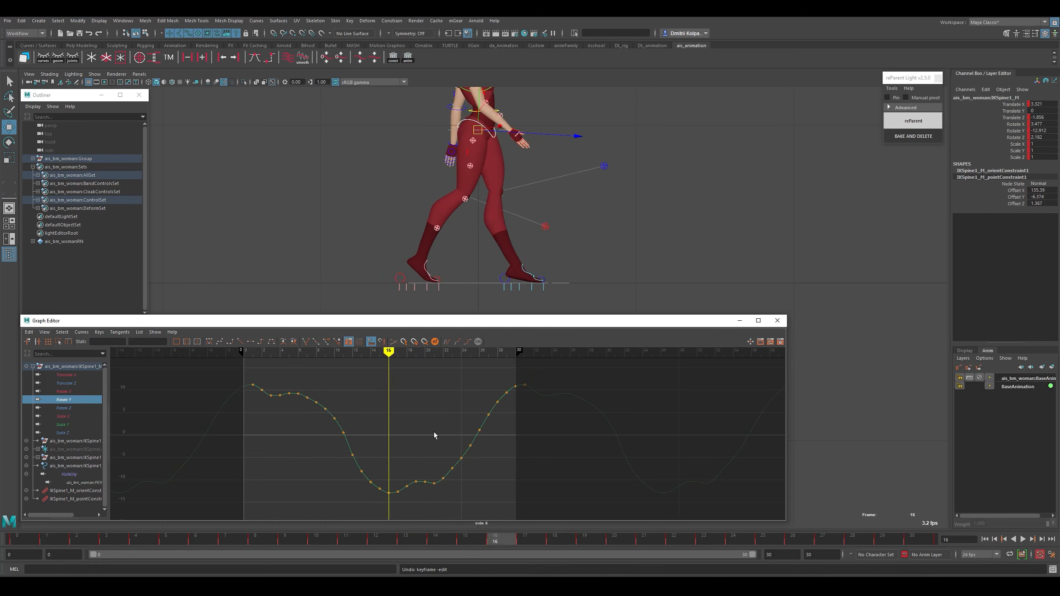
Try to smooth Rotate Y by deleting the keys from frames 17 to 21 and around frames 3 to 5.
{"action": "key", "text": "k"}
{"action": "left_click_drag", "start_coordinate": [388, 475], "coordinate": [396, 503]}
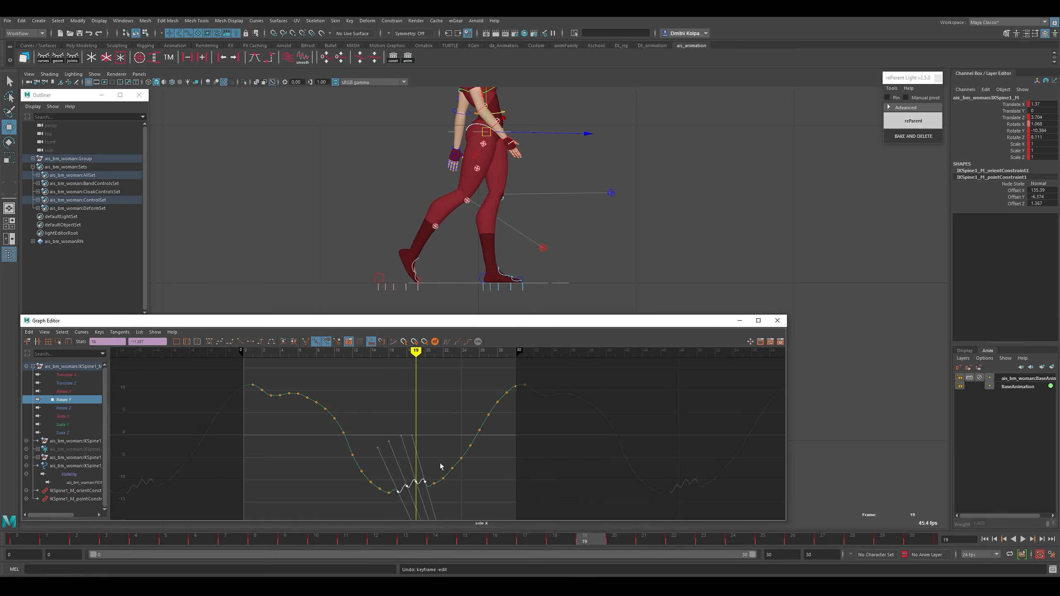
{"action": "left_click_drag", "start_coordinate": [441, 458], "coordinate": [401, 507]}
{"action": "key", "text": "Delete"}
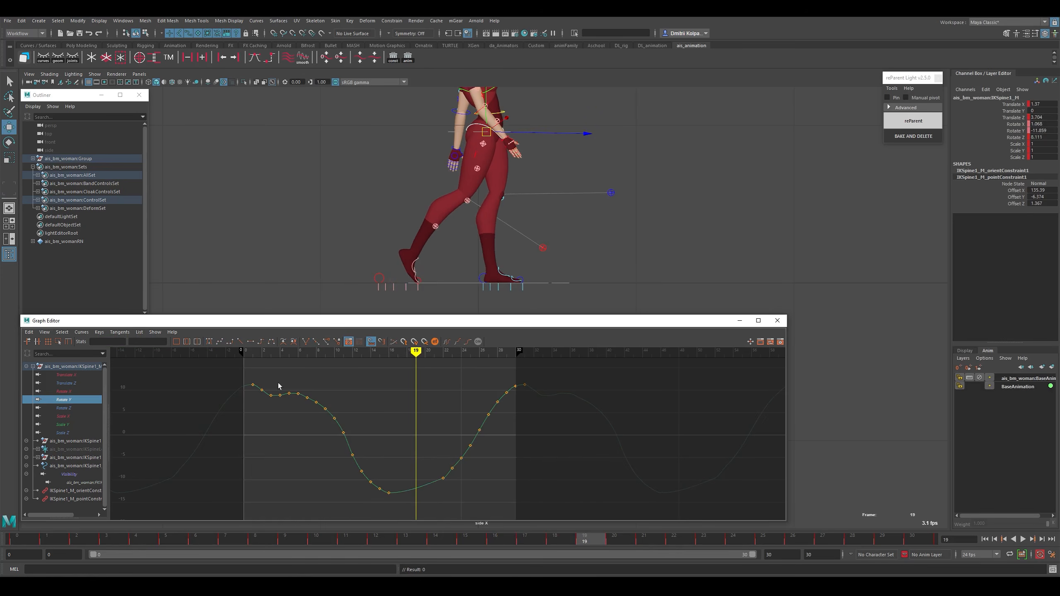
{"action": "left_click_drag", "start_coordinate": [263, 383], "coordinate": [291, 414]}
{"action": "key", "text": "Delete"}
{"action": "key", "text": "ctrl+z"}
{"action": "key", "text": "ctrl+z"}
{"action": "key", "text": "ctrl+z"}
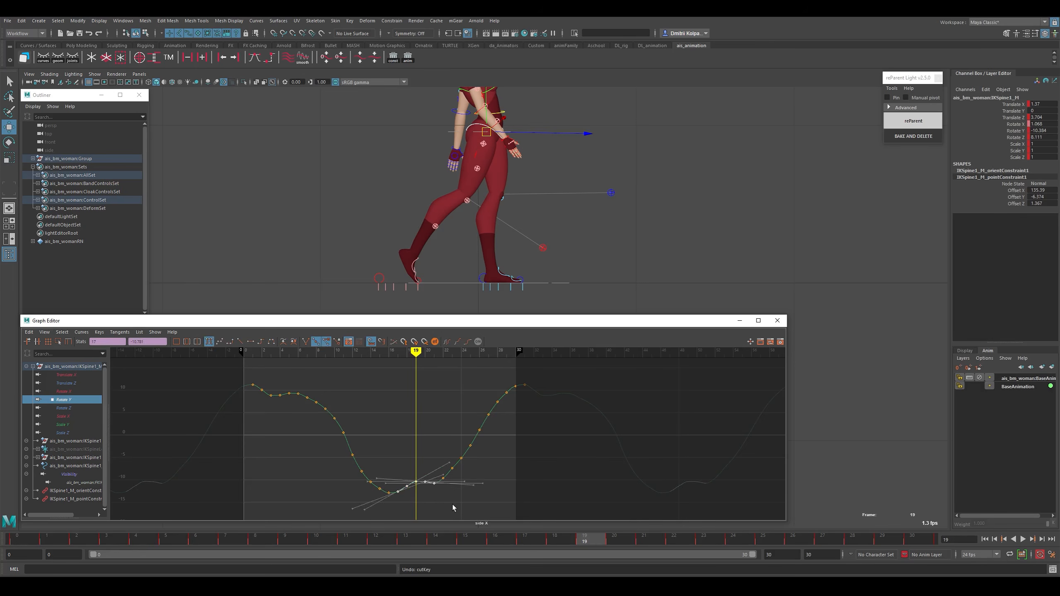
{"action": "key", "text": "ctrl+z"}
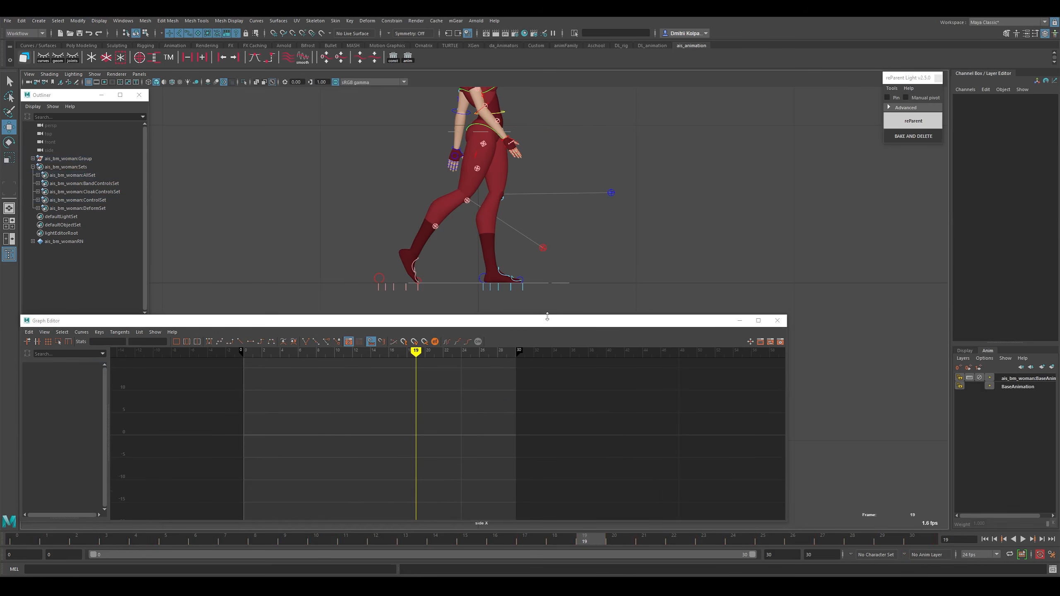
{"action": "key", "text": "ctrl+z"}
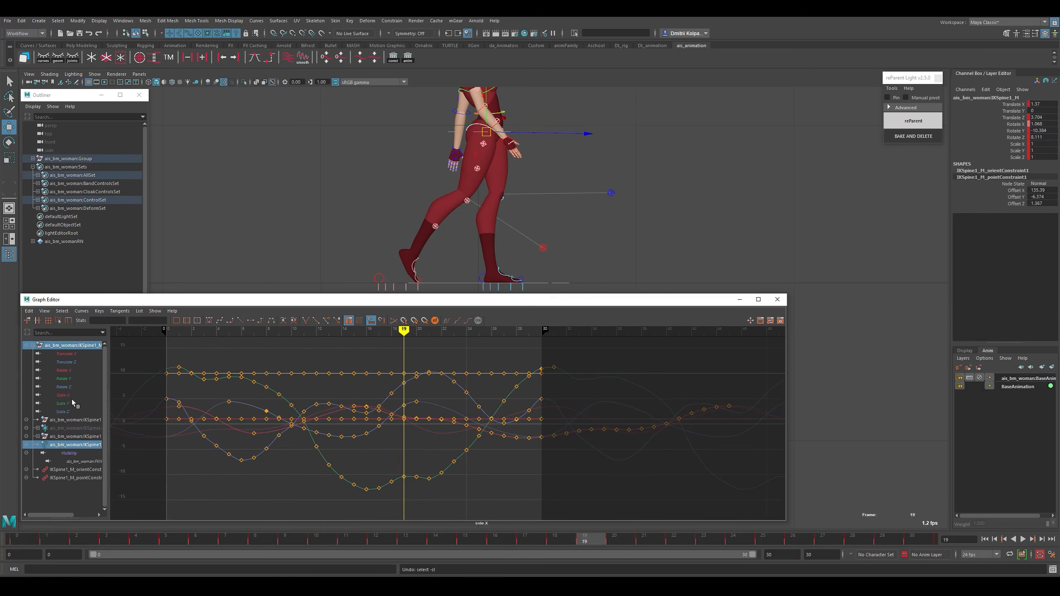
Isolate the hip control's Rotate Y curve again and move the current time to frame 17.
{"action": "left_click", "coordinate": [73, 379]}
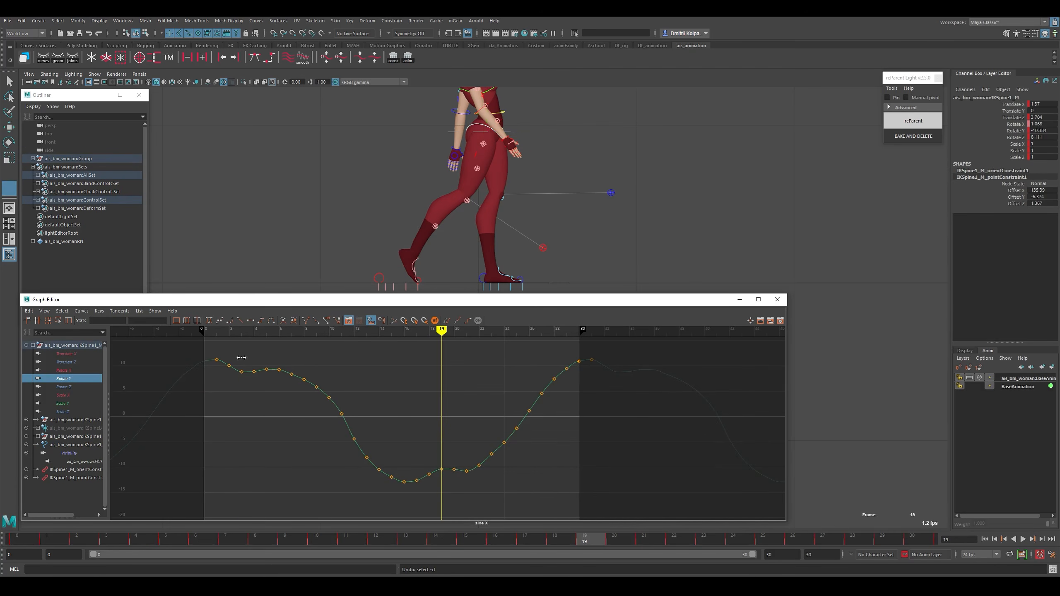
{"action": "left_click_drag", "start_coordinate": [242, 367], "coordinate": [417, 414]}
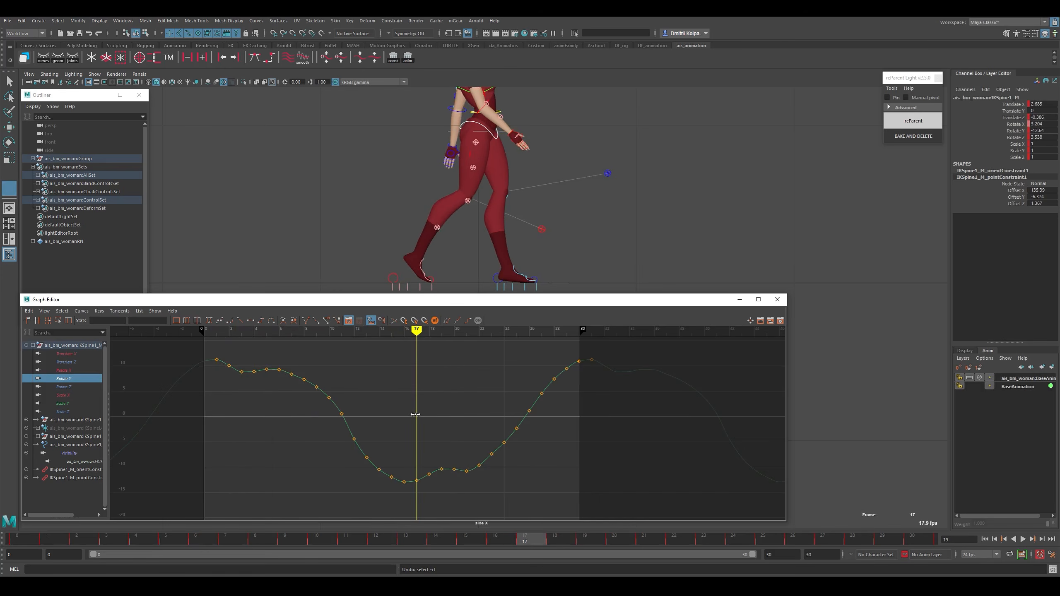
{"action": "key", "text": "w"}
Delete the Rotate Y keys at frames 7 to 10 and adjust the frame 11 key's tangent to round the descent.
{"action": "middle_click_drag", "start_coordinate": [338, 379], "coordinate": [373, 414], "text": "alt"}
{"action": "right_click_drag", "start_coordinate": [373, 413], "coordinate": [377, 390], "text": "alt+shift"}
{"action": "left_click_drag", "start_coordinate": [332, 389], "coordinate": [374, 441]}
{"action": "key", "text": "Delete"}
{"action": "left_click", "coordinate": [376, 462]}
{"action": "middle_click_drag", "start_coordinate": [373, 392], "coordinate": [377, 388]}
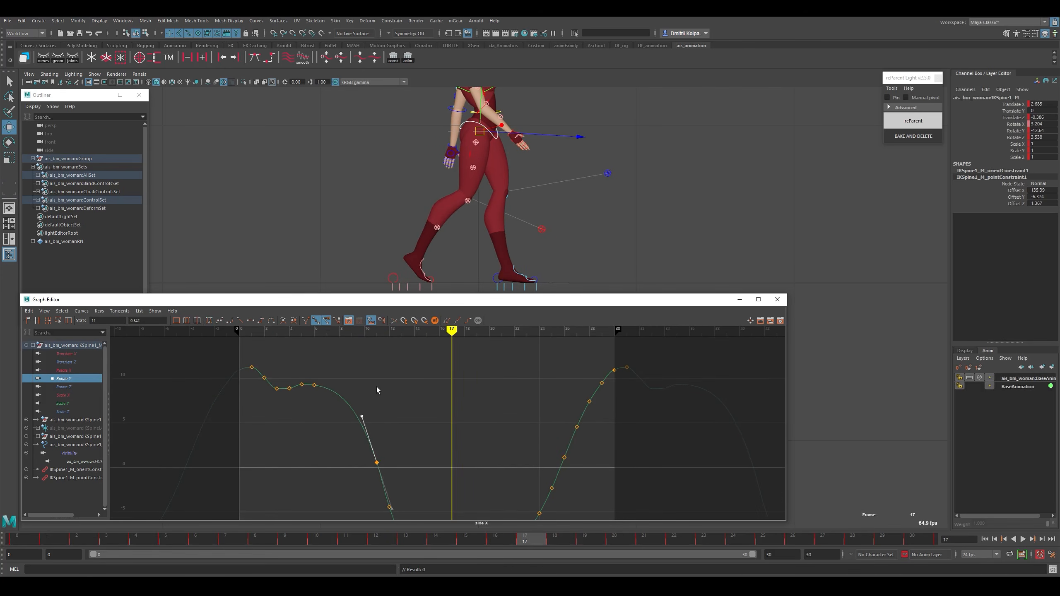
{"action": "left_click", "coordinate": [336, 394]}
Raise the Rotate Y keys at frames 2 and 3 slightly to even out the drop after the first peak.
{"action": "right_click_drag", "start_coordinate": [335, 396], "coordinate": [318, 388], "text": "alt+shift"}
{"action": "middle_click_drag", "start_coordinate": [317, 388], "coordinate": [411, 453], "text": "alt"}
{"action": "right_click_drag", "start_coordinate": [411, 453], "coordinate": [399, 394], "text": "alt+shift"}
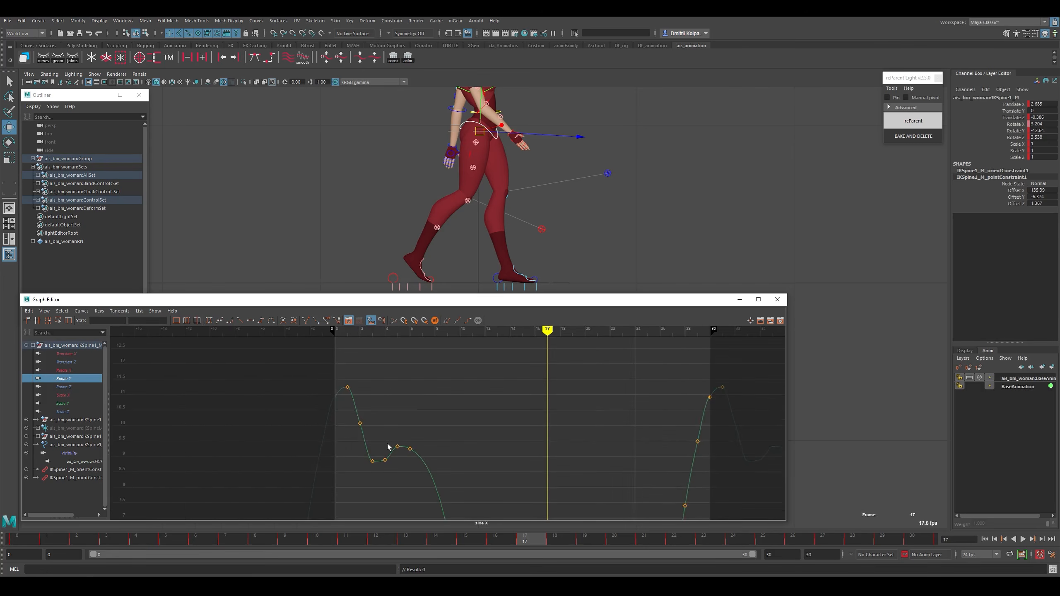
{"action": "right_click_drag", "start_coordinate": [376, 437], "coordinate": [392, 433], "text": "alt+shift"}
{"action": "left_click_drag", "start_coordinate": [259, 406], "coordinate": [220, 439]}
{"action": "middle_click_drag", "start_coordinate": [251, 411], "coordinate": [251, 403]}
{"action": "left_click", "coordinate": [273, 461]}
{"action": "middle_click_drag", "start_coordinate": [273, 461], "coordinate": [274, 448]}
Lower the Rotate Y key at frame 5 and shift the frame 6 key to frame 7.
{"action": "left_click", "coordinate": [332, 446]}
{"action": "middle_click_drag", "start_coordinate": [338, 461], "coordinate": [343, 475]}
{"action": "left_click_drag", "start_coordinate": [351, 432], "coordinate": [378, 463]}
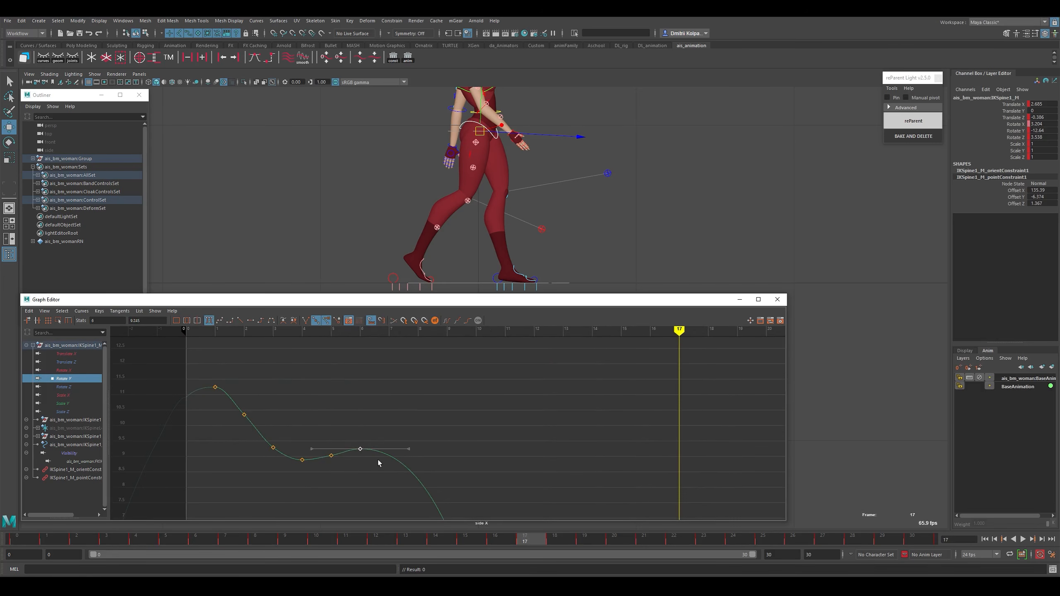
{"action": "middle_click_drag", "start_coordinate": [378, 464], "coordinate": [416, 466], "text": "shift"}
{"action": "left_click_drag", "start_coordinate": [320, 442], "coordinate": [350, 458]}
{"action": "middle_click_drag", "start_coordinate": [350, 461], "coordinate": [361, 471]}
{"action": "key", "text": "a"}
Scrub to frame 3 and play back the walk cycle to review the hips' Rotate Y motion.
{"action": "key", "text": "k"}
{"action": "left_click_drag", "start_coordinate": [189, 386], "coordinate": [206, 384]}
{"action": "right_click_drag", "start_coordinate": [426, 454], "coordinate": [455, 441], "text": "alt+shift"}
{"action": "left_click", "coordinate": [370, 456]}
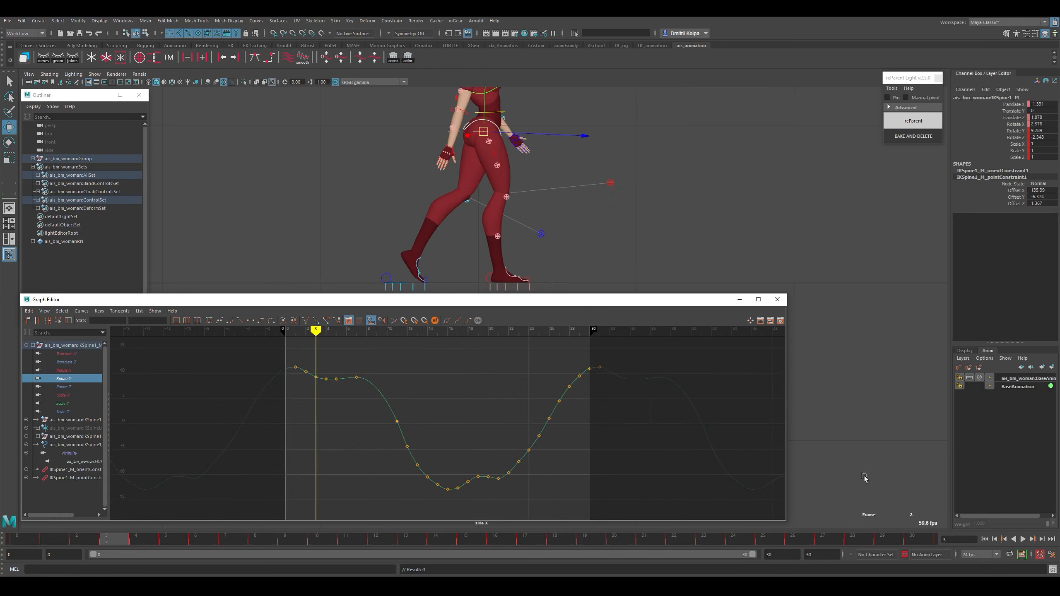
{"action": "left_click", "coordinate": [1022, 540]}
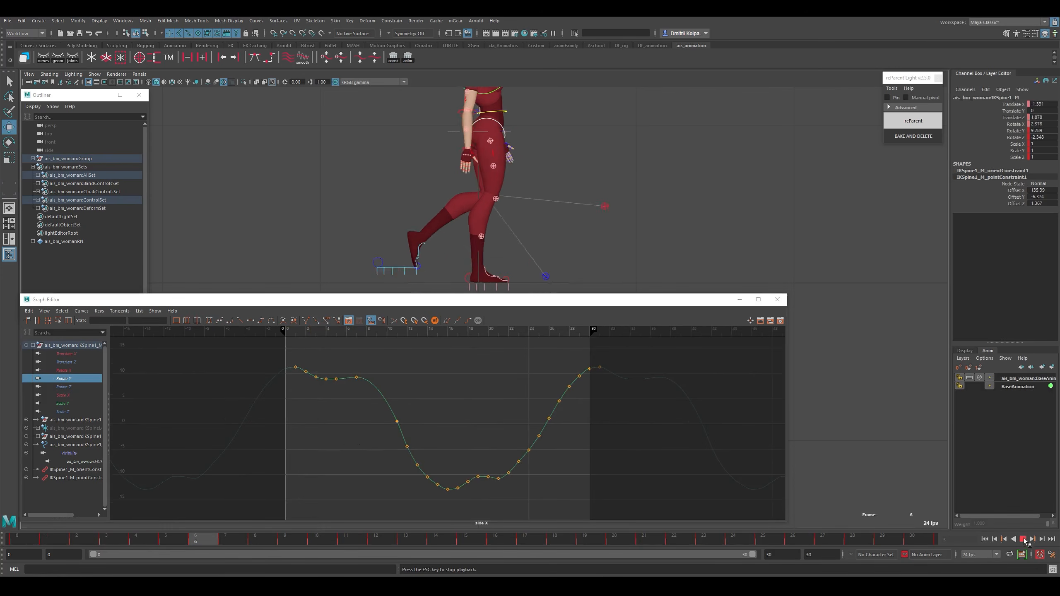
{"action": "left_click", "coordinate": [1023, 539]}
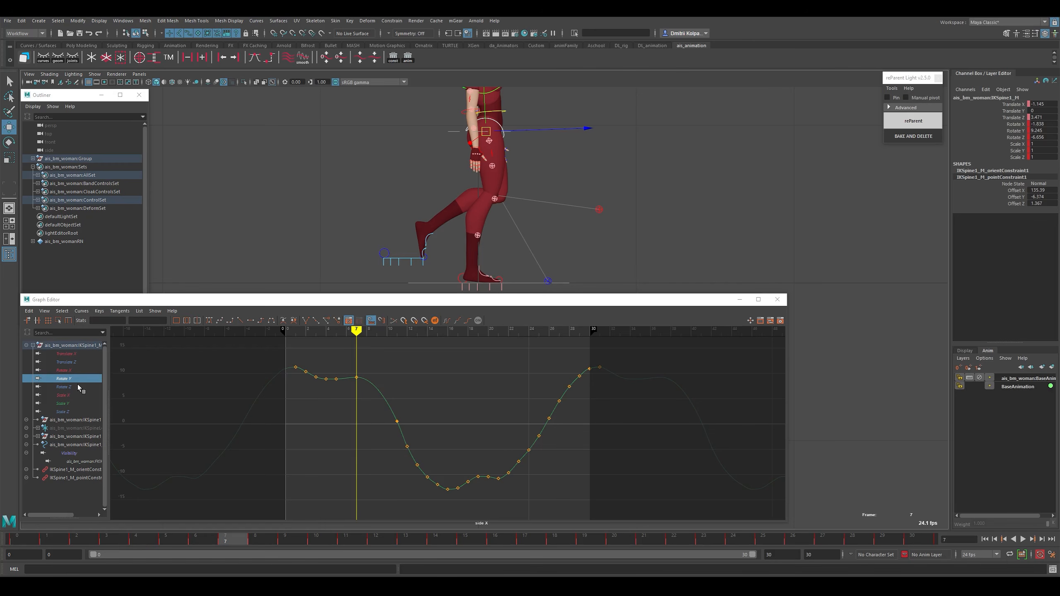
Try to simplify Rotate Y by deleting the keys at frames 2 to 15 and 17 to 30.
{"action": "left_click_drag", "start_coordinate": [297, 362], "coordinate": [441, 505]}
{"action": "key", "text": "Delete"}
{"action": "left_click_drag", "start_coordinate": [492, 495], "coordinate": [454, 499]}
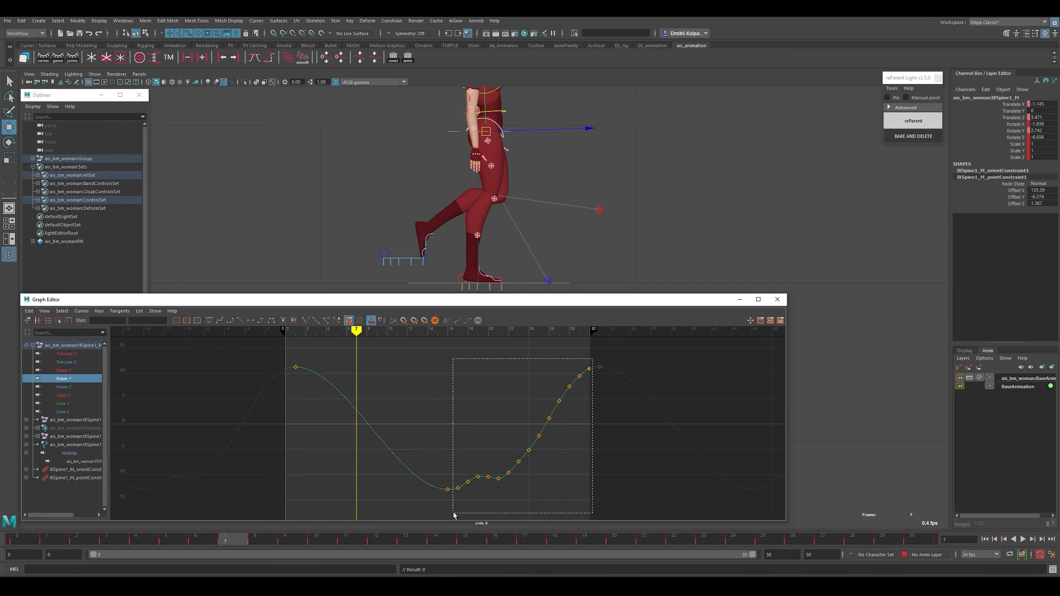
{"action": "key", "text": "Delete"}
{"action": "key", "text": "ctrl+z"}
{"action": "key", "text": "ctrl+z"}
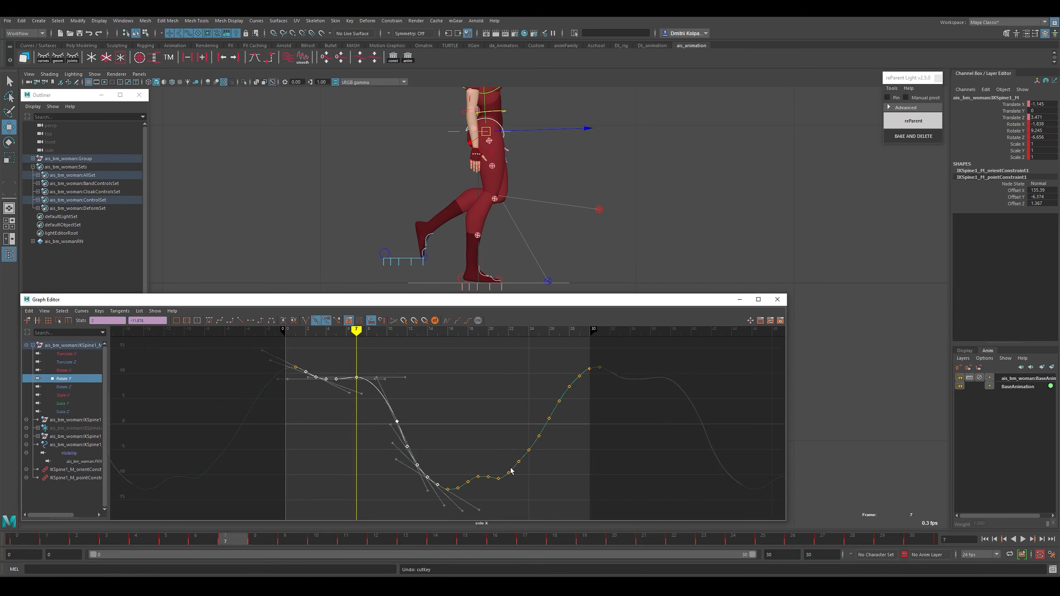
Shift the Rotate Y key at frame 7 about one frame earlier.
{"action": "left_click_drag", "start_coordinate": [380, 355], "coordinate": [422, 411]}
{"action": "left_click", "coordinate": [422, 411]}
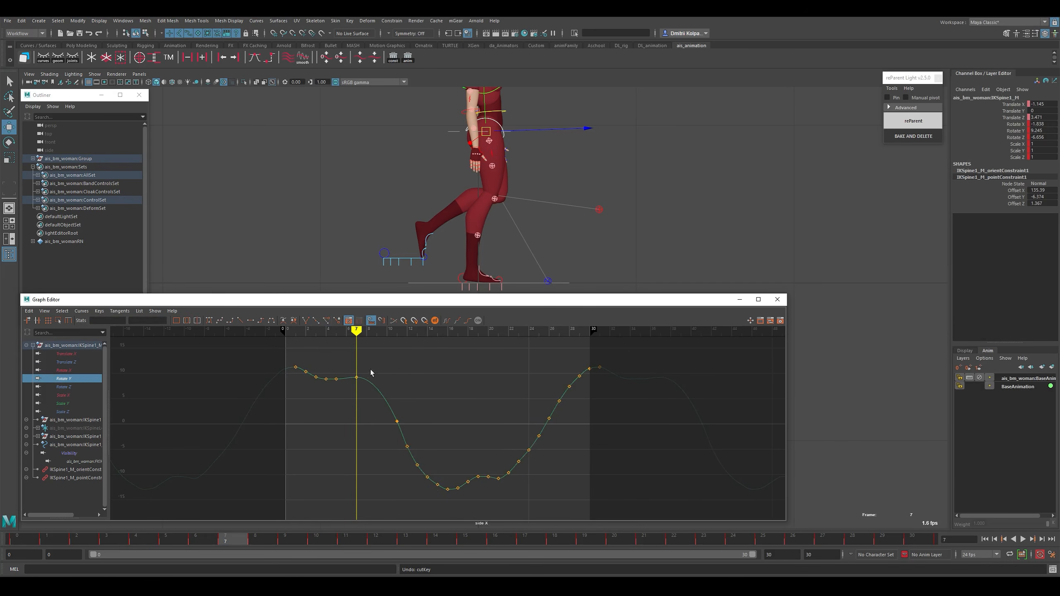
{"action": "left_click_drag", "start_coordinate": [353, 357], "coordinate": [405, 388]}
{"action": "middle_click_drag", "start_coordinate": [398, 402], "coordinate": [390, 402], "text": "shift"}
Adjust the Rotate Y key near frame 11 and its tangent to smooth the descent.
{"action": "left_click_drag", "start_coordinate": [386, 432], "coordinate": [415, 395]}
{"action": "middle_click_drag", "start_coordinate": [412, 405], "coordinate": [382, 393]}
{"action": "left_click_drag", "start_coordinate": [404, 419], "coordinate": [383, 447]}
{"action": "middle_click_drag", "start_coordinate": [388, 422], "coordinate": [389, 418]}
{"action": "left_click_drag", "start_coordinate": [396, 375], "coordinate": [373, 391]}
{"action": "middle_click_drag", "start_coordinate": [375, 395], "coordinate": [374, 392]}
{"action": "left_click", "coordinate": [545, 450]}
Isolate the hips' Rotate Z curve and switch the viewport to the front view, framing the character's hips.
{"action": "left_click", "coordinate": [69, 388]}
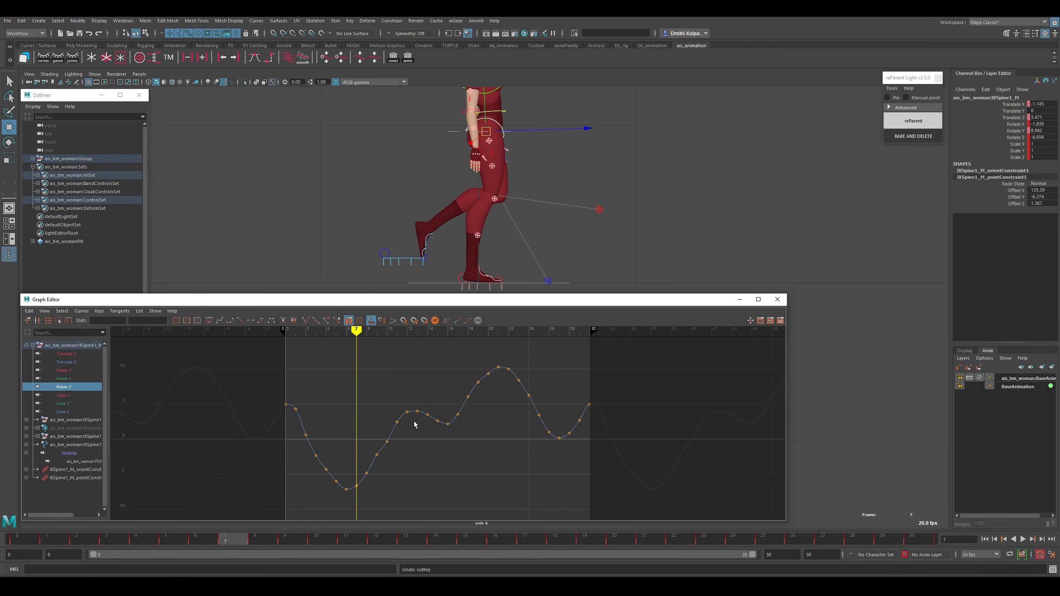
{"action": "key", "text": "space"}
{"action": "left_click_drag", "start_coordinate": [568, 204], "coordinate": [563, 220]}
{"action": "middle_click_drag", "start_coordinate": [559, 179], "coordinate": [573, 245], "text": "alt"}
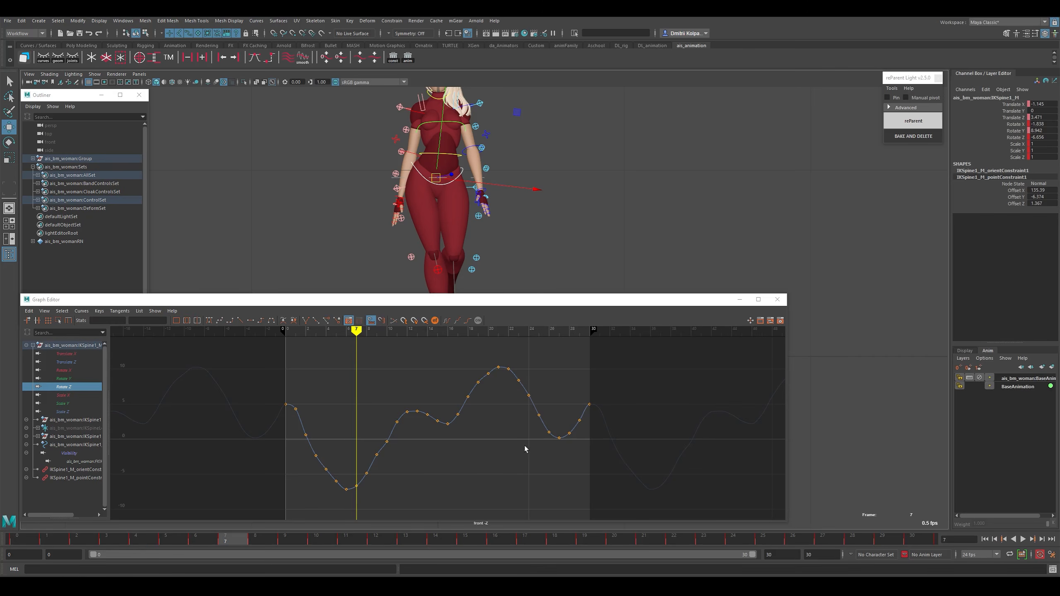
Try to reshape the hips' Rotate Z curve by vertically scaling groups of keys from about frame 12 onward.
{"action": "left_click_drag", "start_coordinate": [410, 402], "coordinate": [345, 492]}
{"action": "key", "text": "r"}
{"action": "left_click_drag", "start_coordinate": [376, 405], "coordinate": [432, 501]}
{"action": "left_click", "coordinate": [421, 421]}
{"action": "key", "text": "ctrl+z"}
{"action": "left_click", "coordinate": [430, 431]}
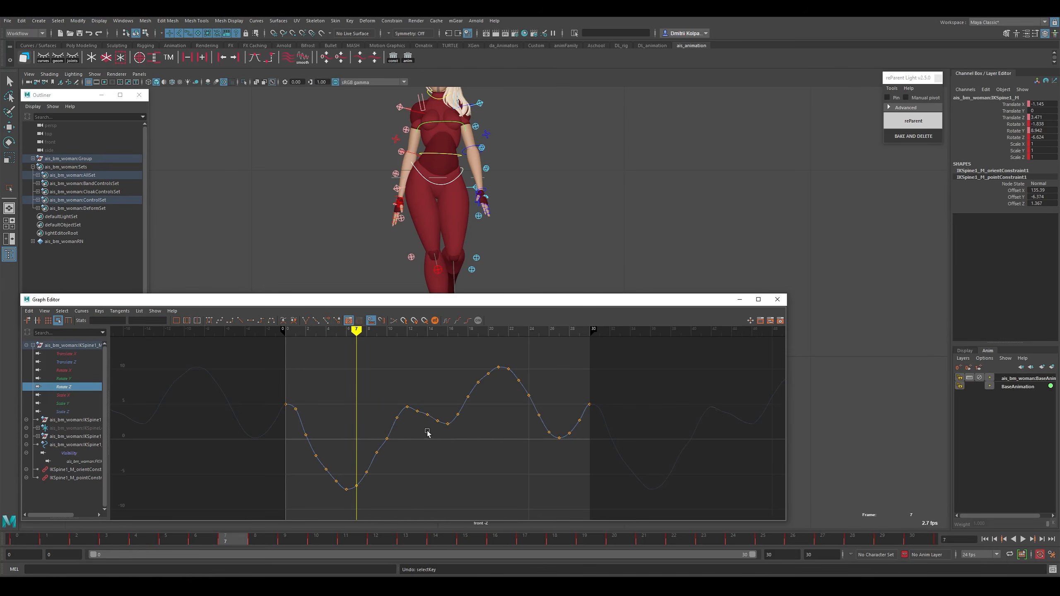
{"action": "key", "text": "ctrl+z"}
{"action": "left_click_drag", "start_coordinate": [427, 431], "coordinate": [424, 502]}
{"action": "left_click_drag", "start_coordinate": [503, 353], "coordinate": [447, 456]}
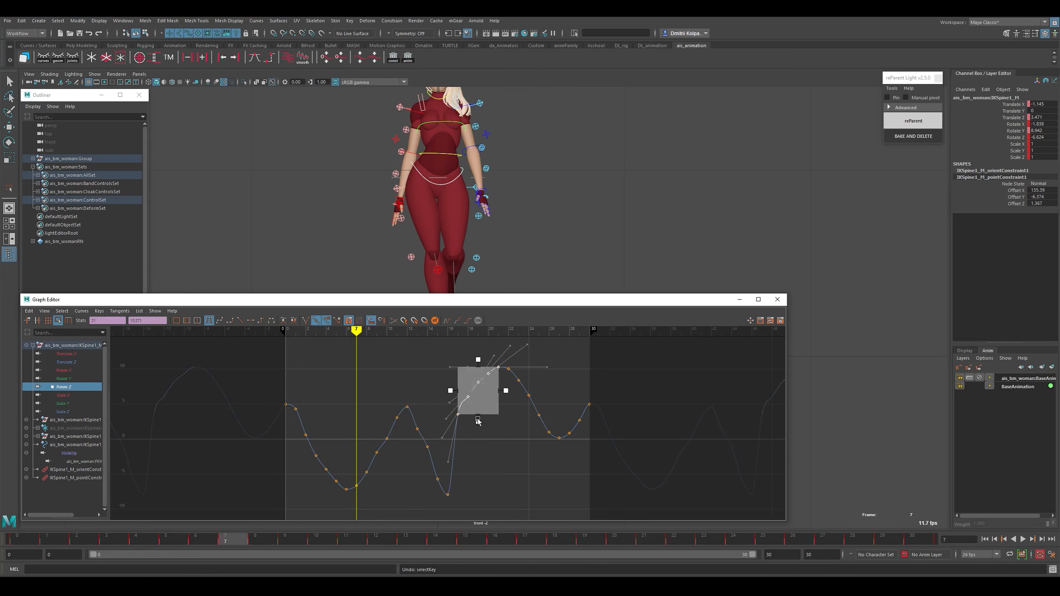
{"action": "left_click_drag", "start_coordinate": [477, 421], "coordinate": [476, 472]}
{"action": "left_click", "coordinate": [514, 457]}
{"action": "left_click_drag", "start_coordinate": [497, 355], "coordinate": [562, 468]}
{"action": "left_click", "coordinate": [537, 462]}
Undo all the vertical scaling of the Rotate Z keys.
{"action": "key", "text": "ctrl+z"}
{"action": "key", "text": "ctrl+z"}
{"action": "key", "text": "ctrl+z"}
{"action": "key", "text": "ctrl+z"}
{"action": "key", "text": "ctrl+z"}
{"action": "key", "text": "ctrl+z"}
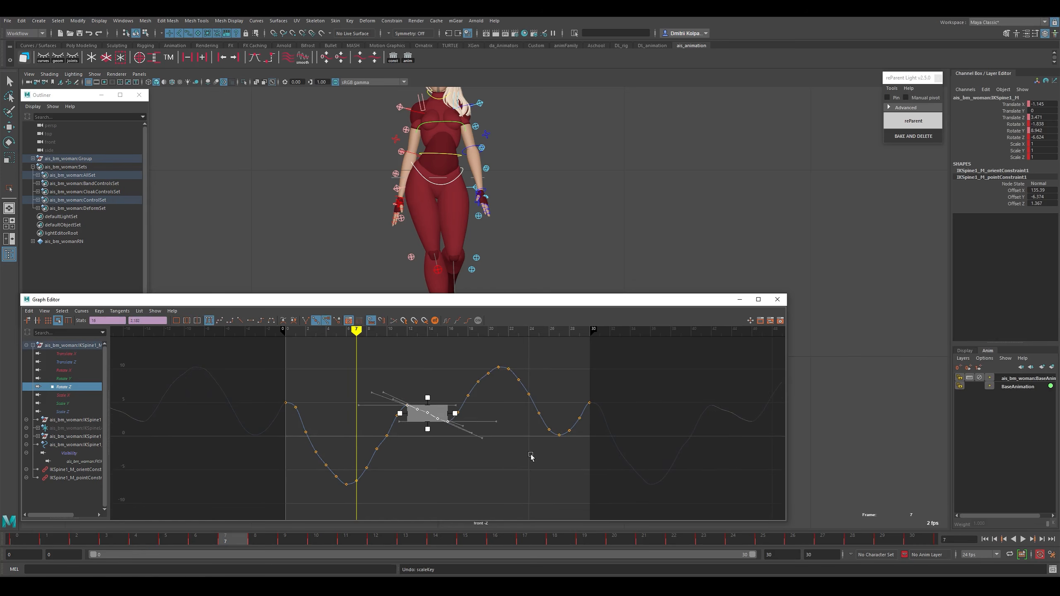
{"action": "key", "text": "ctrl+z"}
{"action": "key", "text": "ctrl+z"}
{"action": "key", "text": "ctrl+z"}
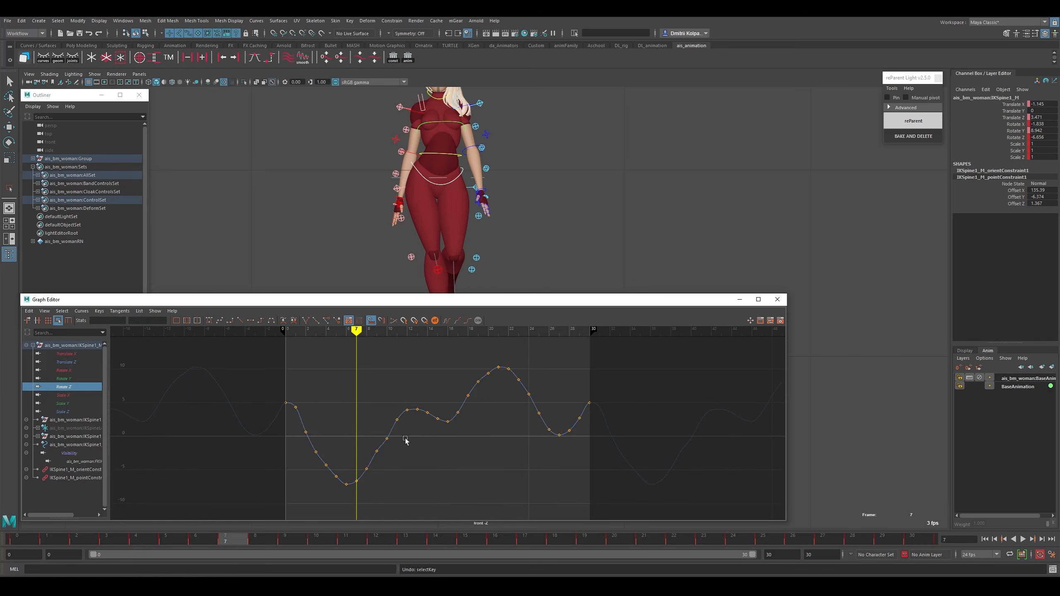
{"action": "key", "text": "ctrl+z"}
Delete the redundant Rotate Z keys at frames 8 to 11, 19 to 20, 23 to 24, 26, and 28 to 29.
{"action": "left_click_drag", "start_coordinate": [401, 407], "coordinate": [359, 481]}
{"action": "key", "text": "Delete"}
{"action": "left_click_drag", "start_coordinate": [489, 362], "coordinate": [544, 442]}
{"action": "key", "text": "Delete"}
{"action": "key", "text": "Delete"}
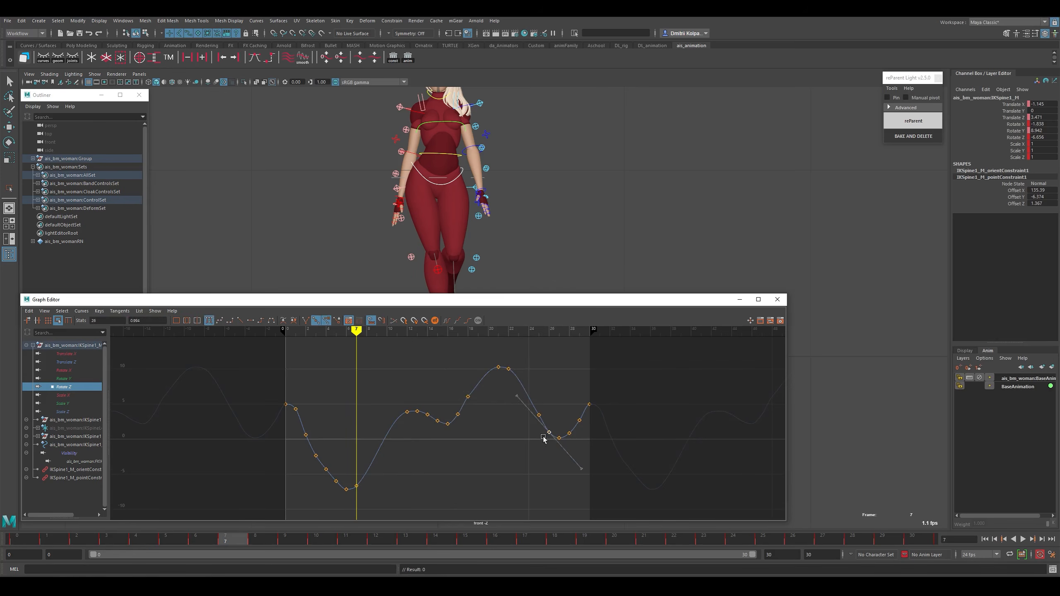
{"action": "key", "text": "Delete"}
{"action": "left_click_drag", "start_coordinate": [585, 404], "coordinate": [564, 440]}
{"action": "key", "text": "Delete"}
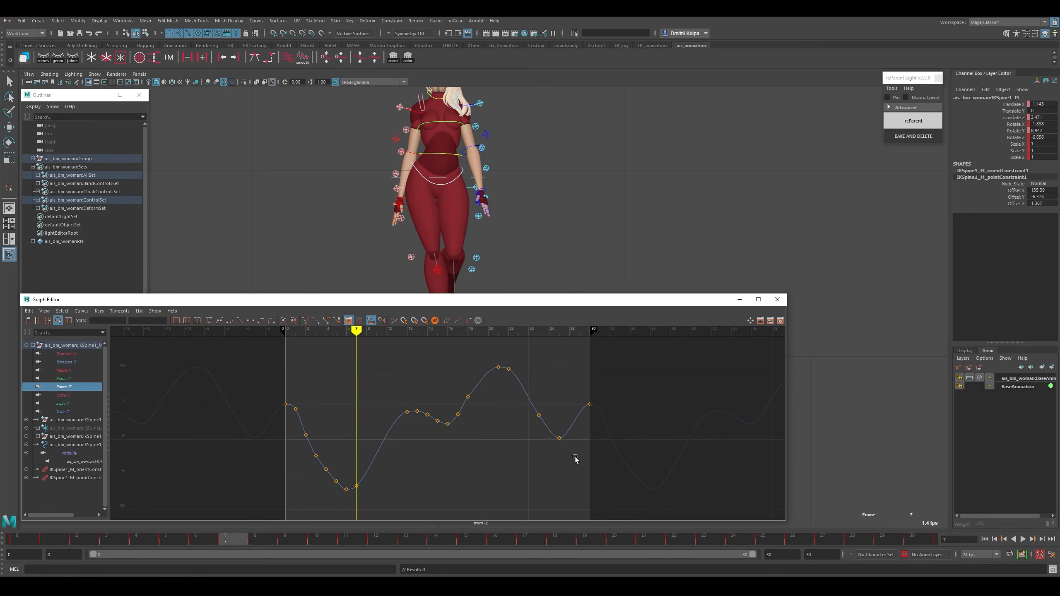
Delete the Rotate Z keys at frames 4 and 5 and adjust the tangent of the key at frame 3 to smooth the descent.
{"action": "left_click_drag", "start_coordinate": [345, 458], "coordinate": [305, 465]}
{"action": "key", "text": "Delete"}
{"action": "key", "text": "w"}
{"action": "middle_click_drag", "start_coordinate": [337, 474], "coordinate": [333, 482]}
{"action": "left_click", "coordinate": [489, 403]}
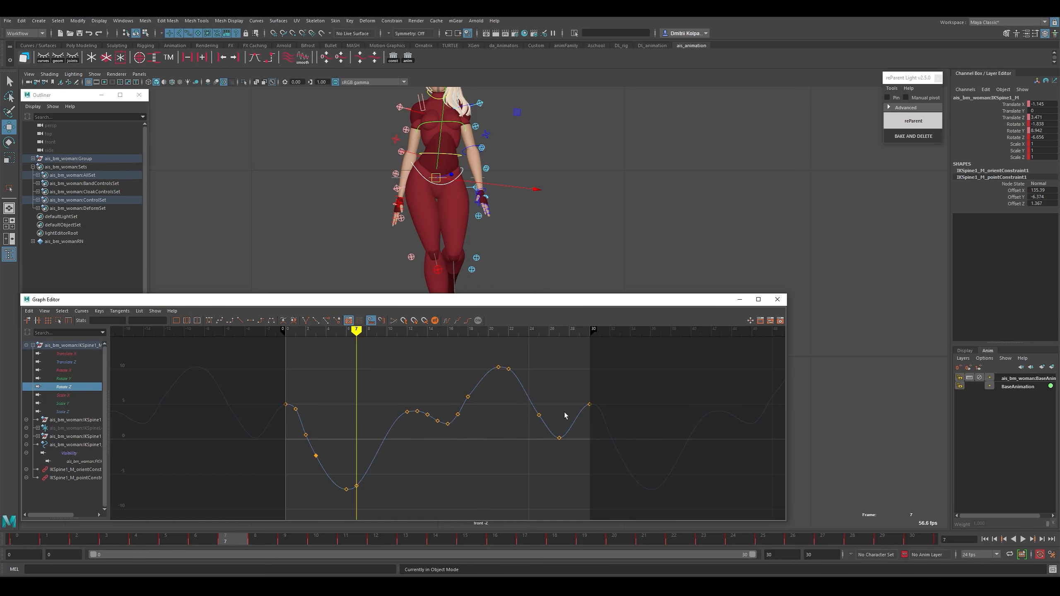
Select every key of the Rotate Z curve and shift the whole curve 9 frames later.
{"action": "key", "text": "k"}
{"action": "left_click_drag", "start_coordinate": [339, 476], "coordinate": [364, 491]}
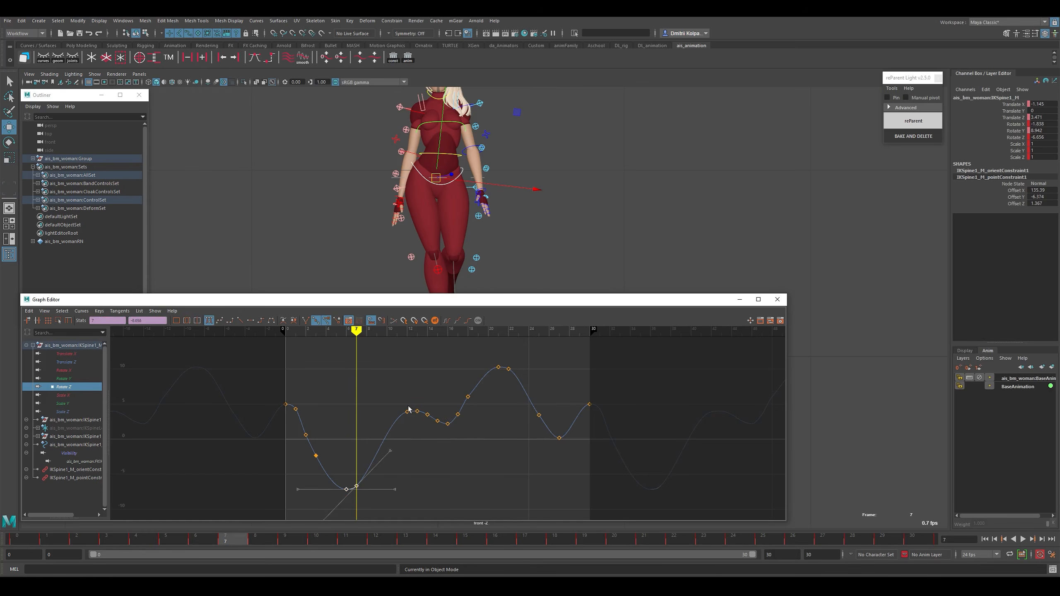
{"action": "left_click", "coordinate": [458, 474]}
{"action": "left_click", "coordinate": [479, 379]}
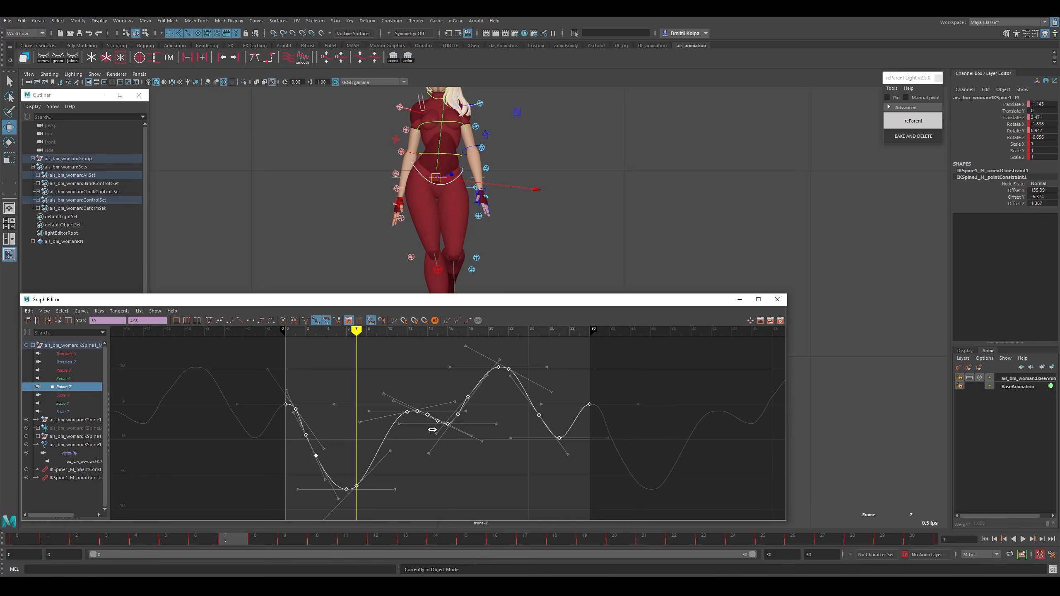
{"action": "middle_click_drag", "start_coordinate": [432, 430], "coordinate": [520, 457], "text": "shift"}
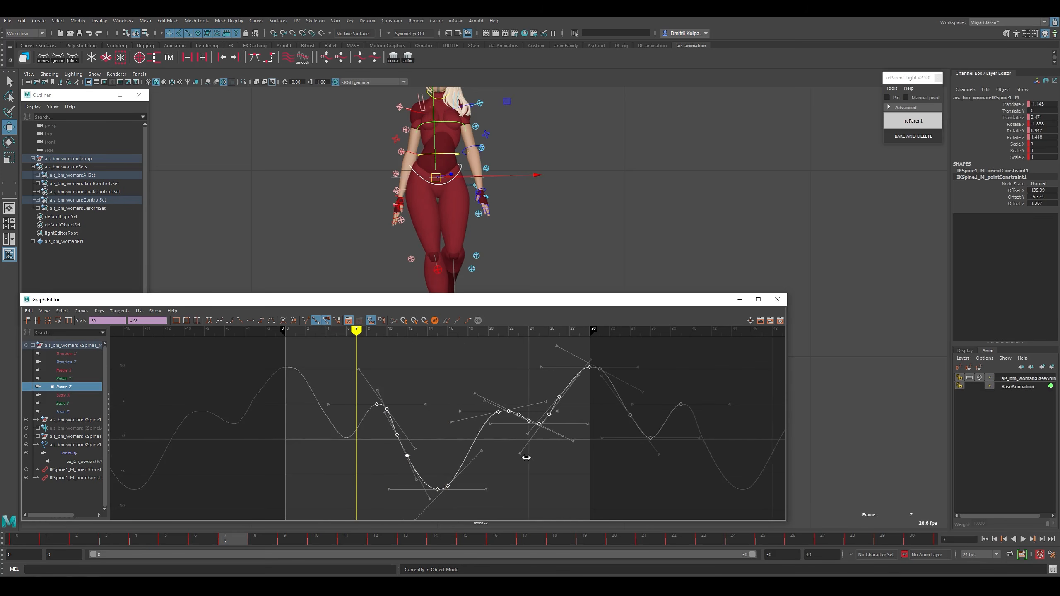
{"action": "left_click", "coordinate": [520, 480]}
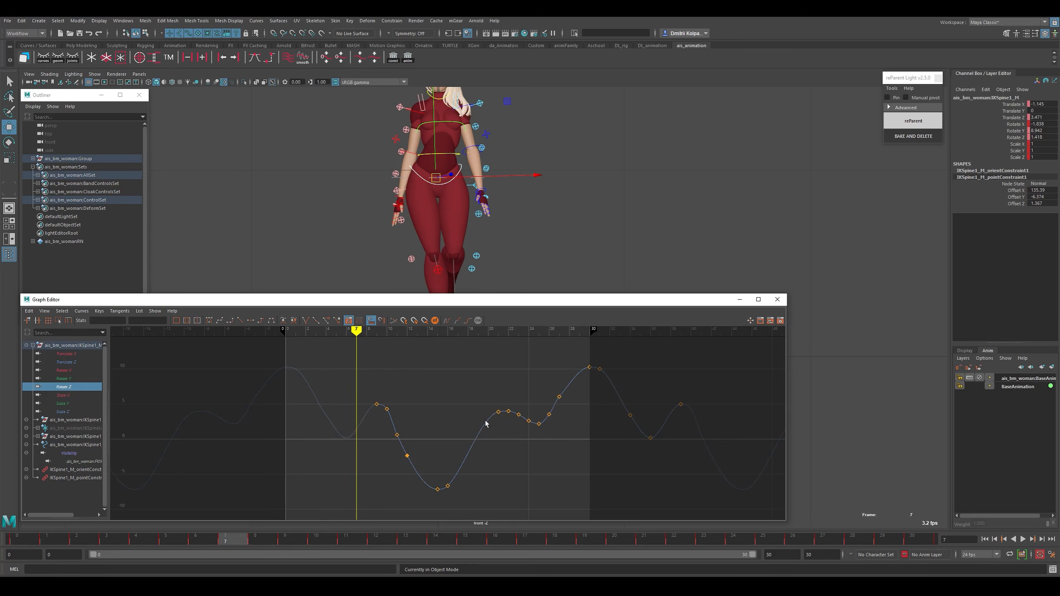
Lower the Rotate Z valley key at frame 25 level with the following valley and delete the keys at frames 23, 24 and 26.
{"action": "left_click_drag", "start_coordinate": [535, 416], "coordinate": [542, 436]}
{"action": "middle_click_drag", "start_coordinate": [541, 438], "coordinate": [541, 454], "text": "shift"}
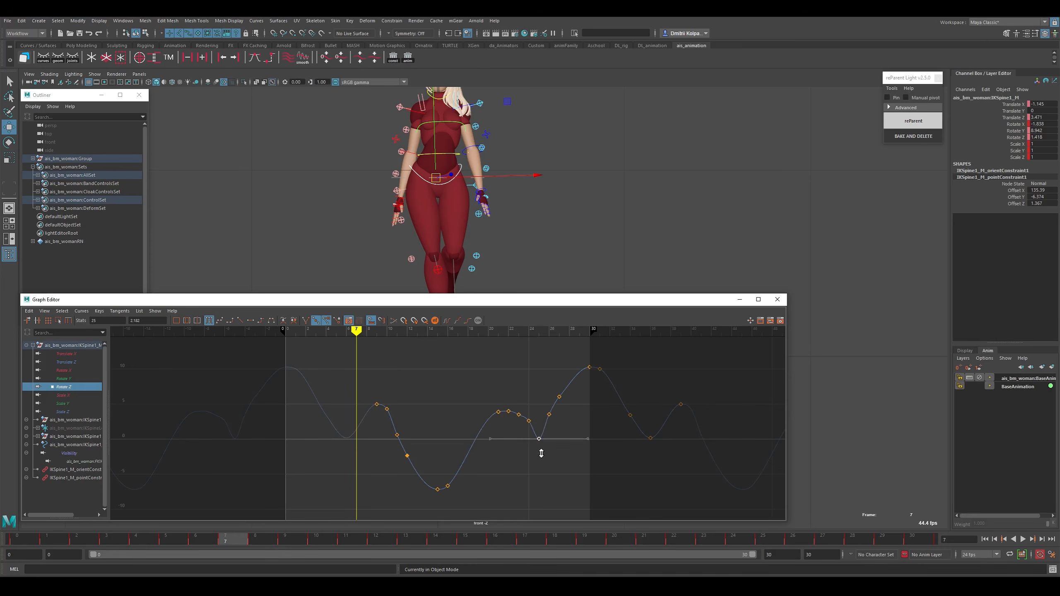
{"action": "left_click", "coordinate": [521, 409]}
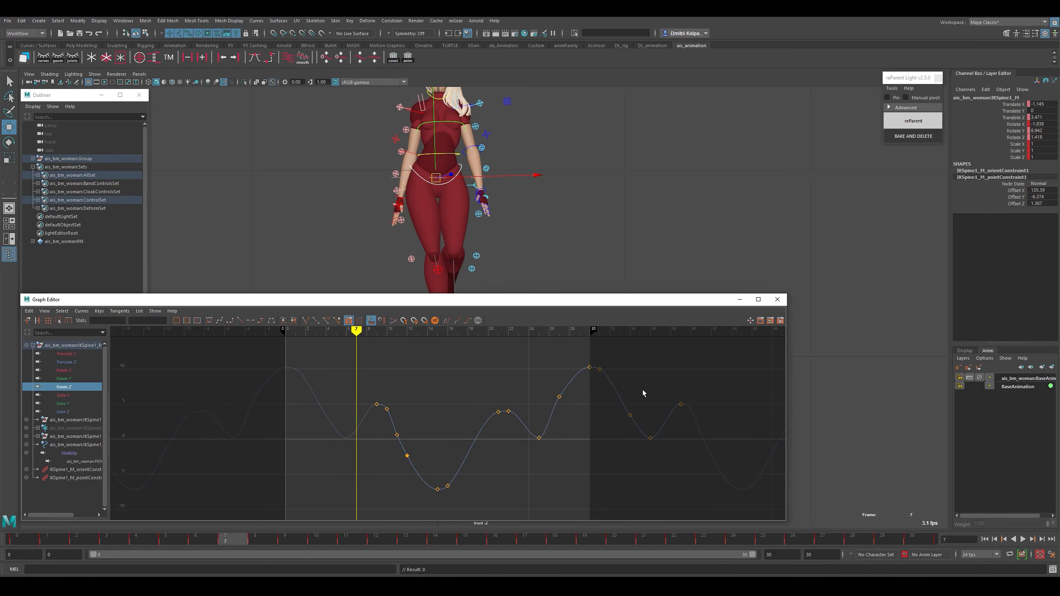
Lower the Rotate Z key at frame 27 and adjust its tangent to smooth the rise to the peak at frame 30.
{"action": "left_click_drag", "start_coordinate": [552, 390], "coordinate": [563, 405]}
{"action": "middle_click_drag", "start_coordinate": [564, 405], "coordinate": [563, 417], "text": "shift"}
{"action": "left_click_drag", "start_coordinate": [566, 381], "coordinate": [577, 386]}
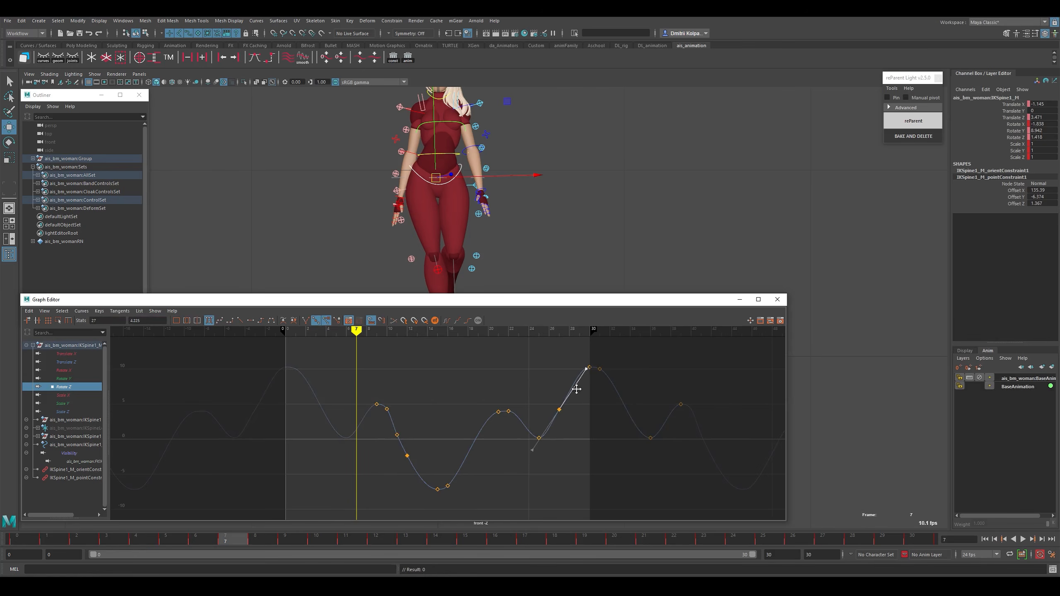
{"action": "left_click", "coordinate": [589, 418]}
{"action": "middle_click_drag", "start_coordinate": [577, 386], "coordinate": [583, 382]}
Raise the whole Rotate Z curve by about 0.9, compare its valleys, and shift it back 9 frames earlier.
{"action": "left_click", "coordinate": [582, 374]}
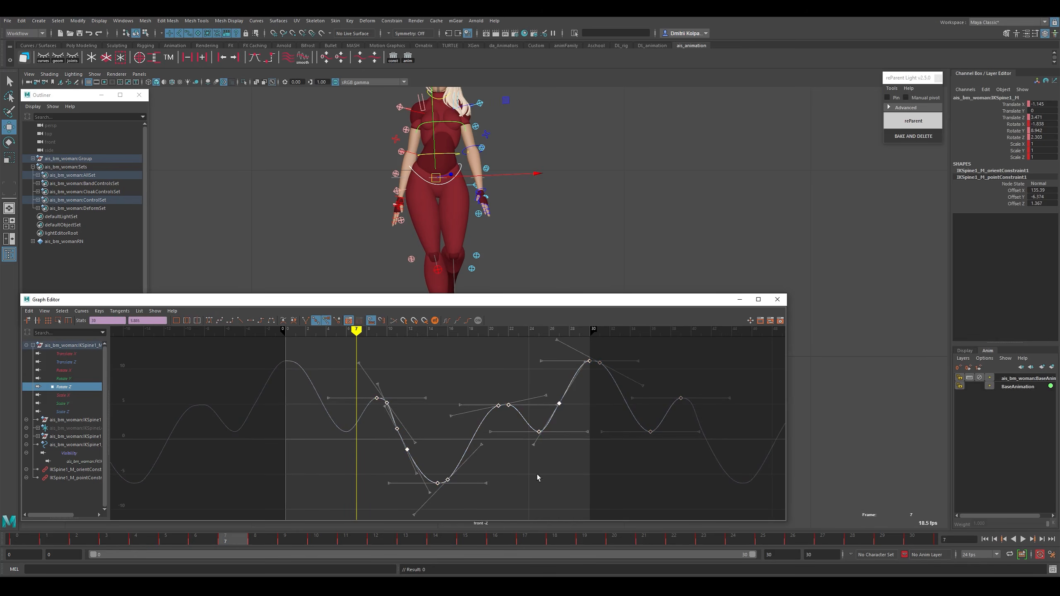
{"action": "left_click", "coordinate": [538, 432]}
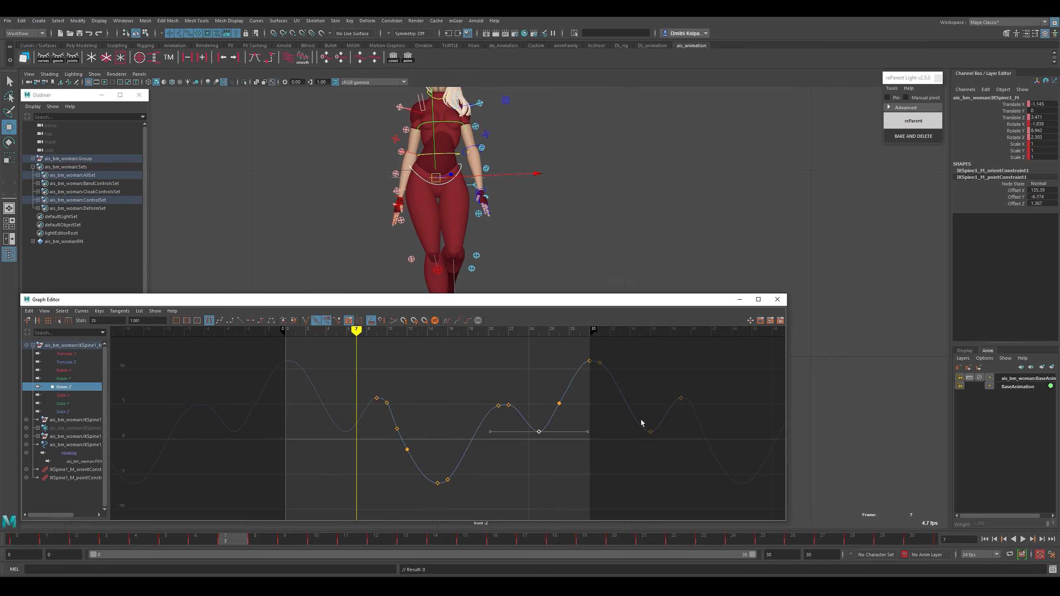
{"action": "left_click", "coordinate": [649, 432]}
{"action": "left_click", "coordinate": [550, 415]}
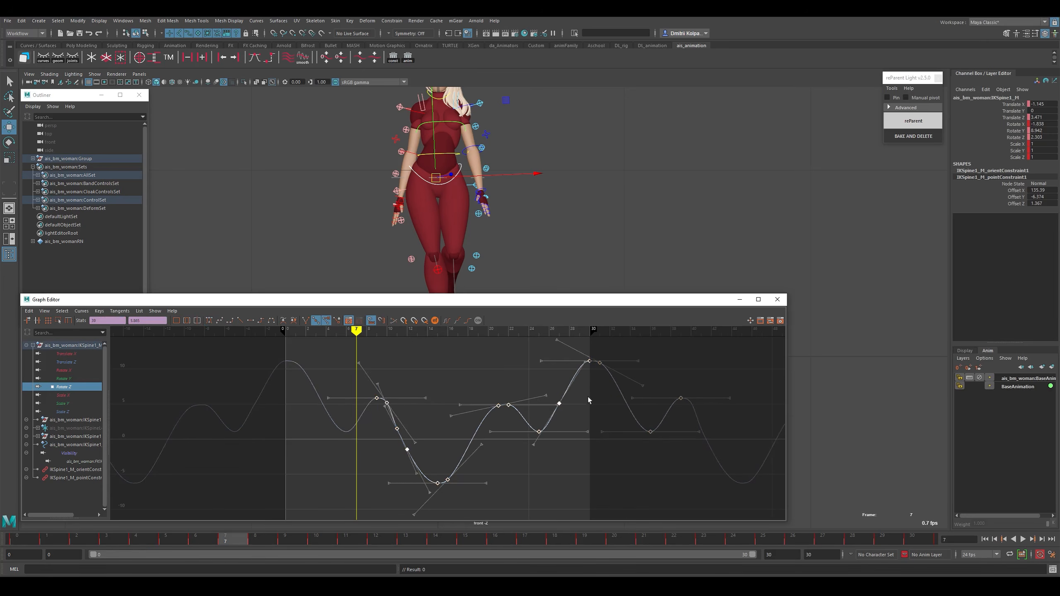
{"action": "middle_click_drag", "start_coordinate": [587, 403], "coordinate": [497, 413], "text": "shift"}
{"action": "left_click", "coordinate": [505, 471]}
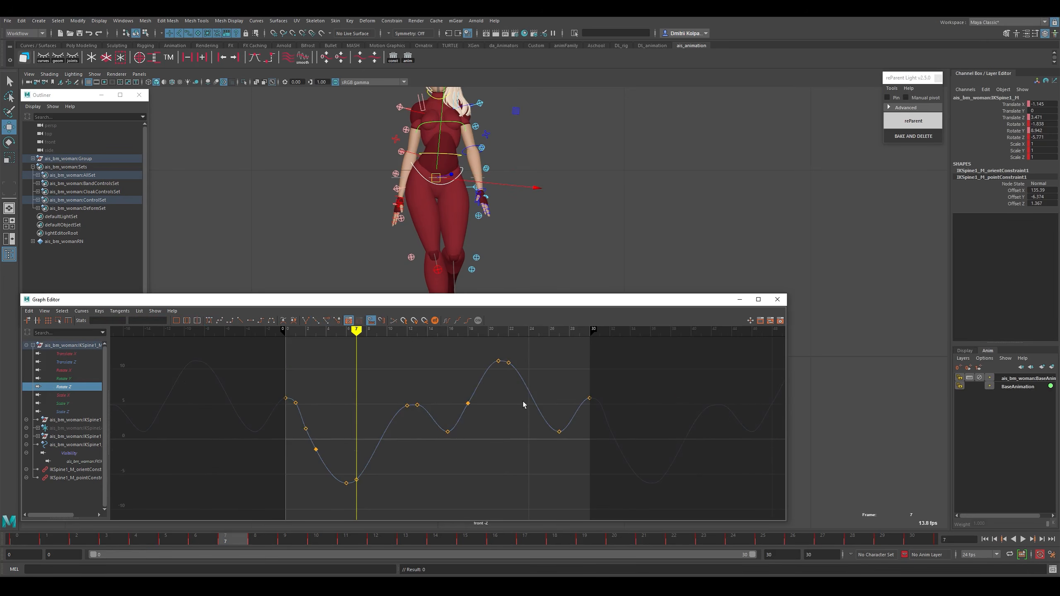
Hide the rig controls and play the walk cycle to check the hips' rotation.
{"action": "key", "text": "alt+1"}
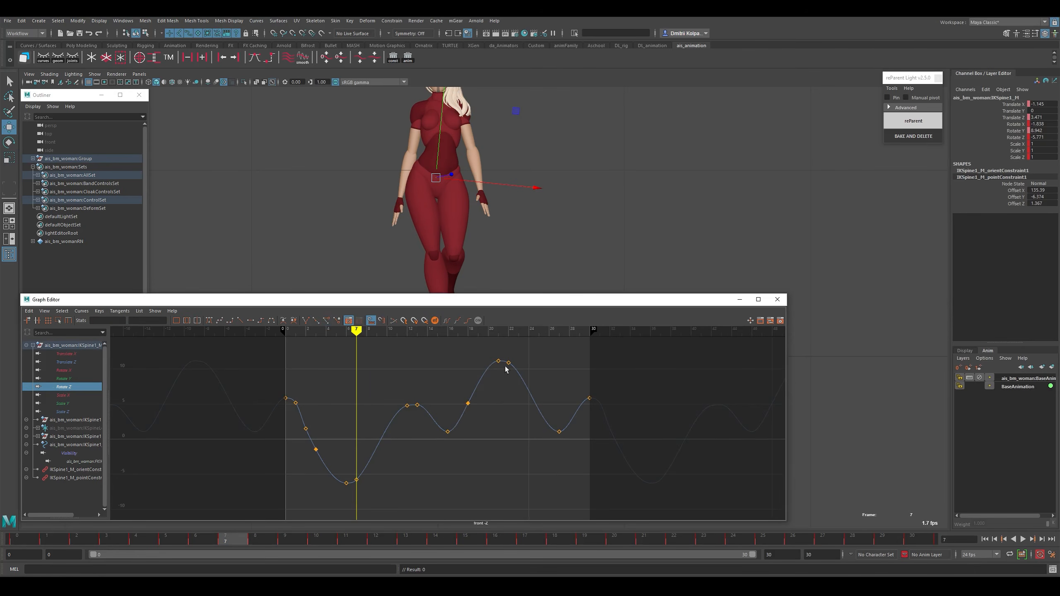
{"action": "left_click", "coordinate": [1025, 539]}
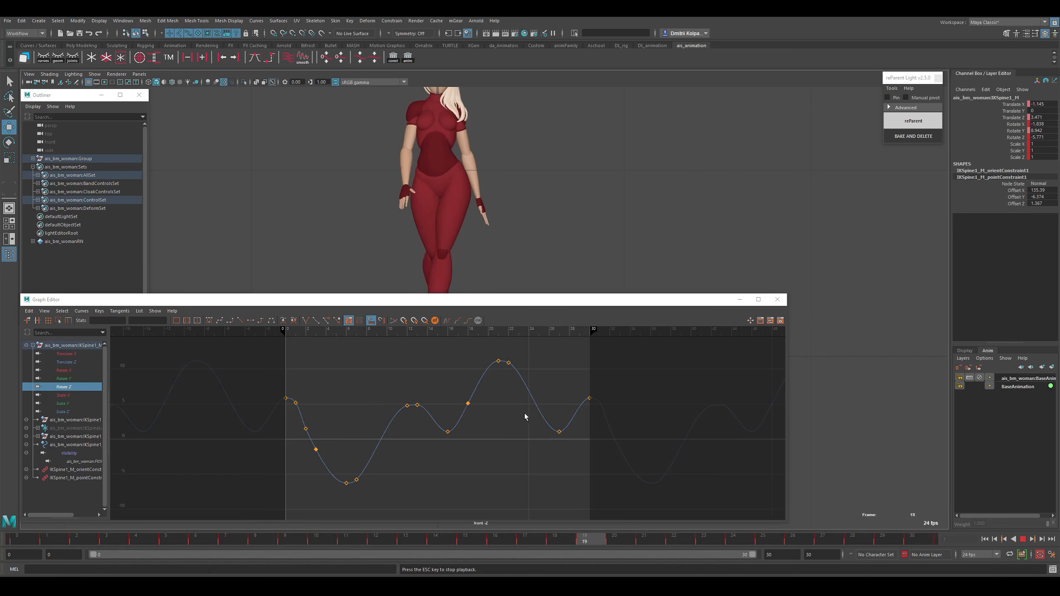
{"action": "key", "text": "Escape"}
Show the rig controls again, select the chest control IKSpine3 and isolate its Translate X curve.
{"action": "left_click_drag", "start_coordinate": [67, 395], "coordinate": [71, 413]}
{"action": "middle_click_drag", "start_coordinate": [572, 185], "coordinate": [578, 219], "text": "alt"}
{"action": "key", "text": "alt+1"}
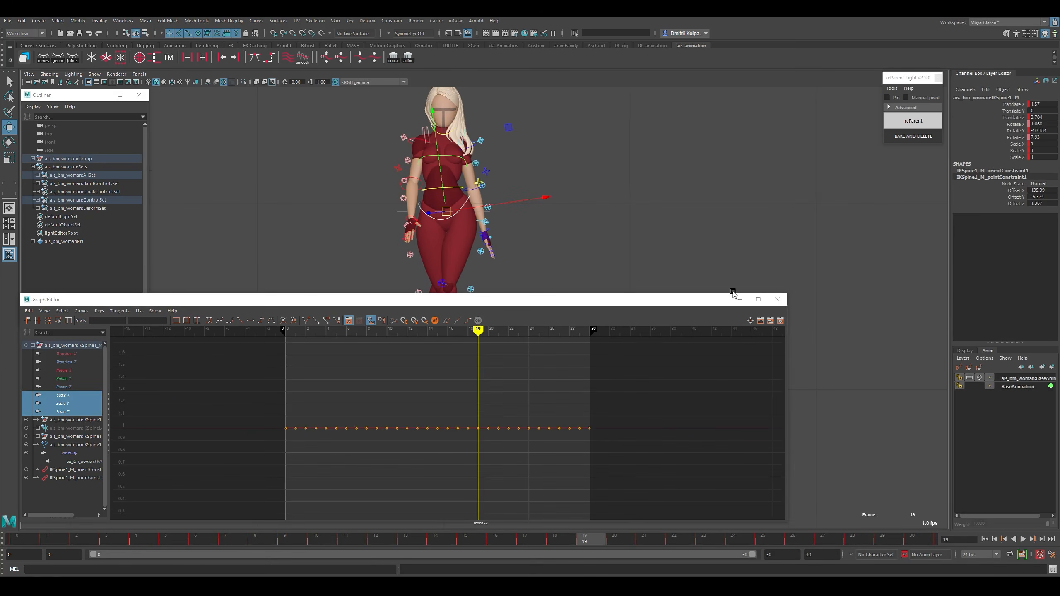
{"action": "left_click", "coordinate": [503, 222]}
{"action": "left_click", "coordinate": [462, 159]}
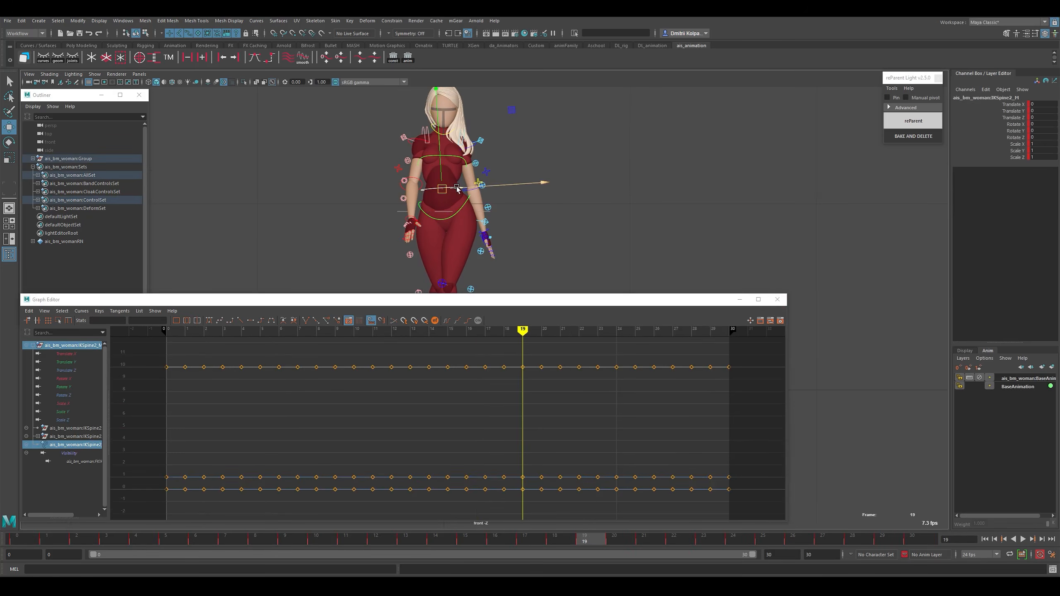
{"action": "left_click", "coordinate": [458, 159]}
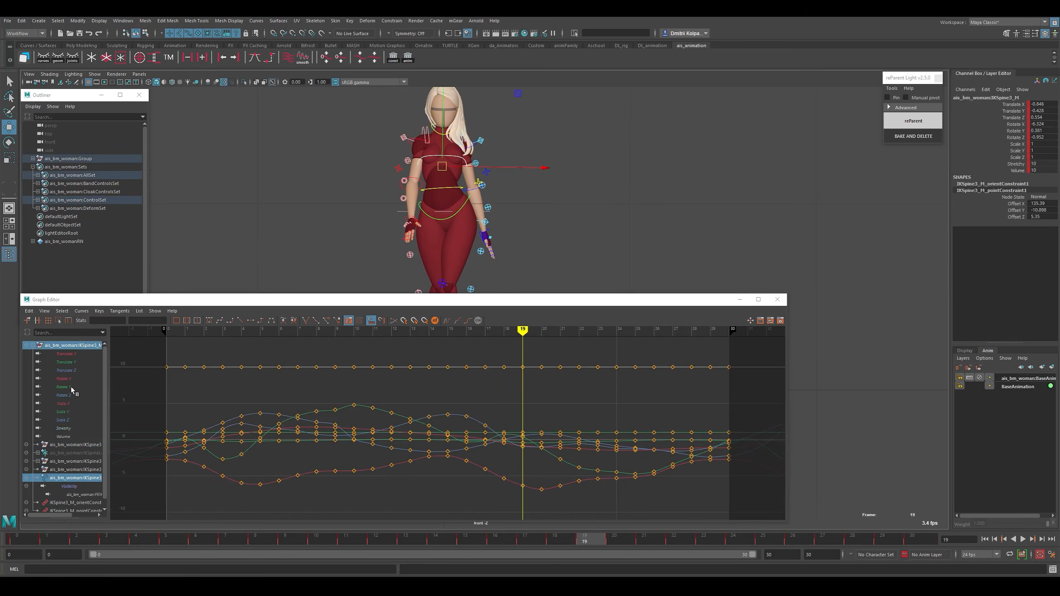
{"action": "left_click", "coordinate": [84, 353]}
{"action": "key", "text": "f"}
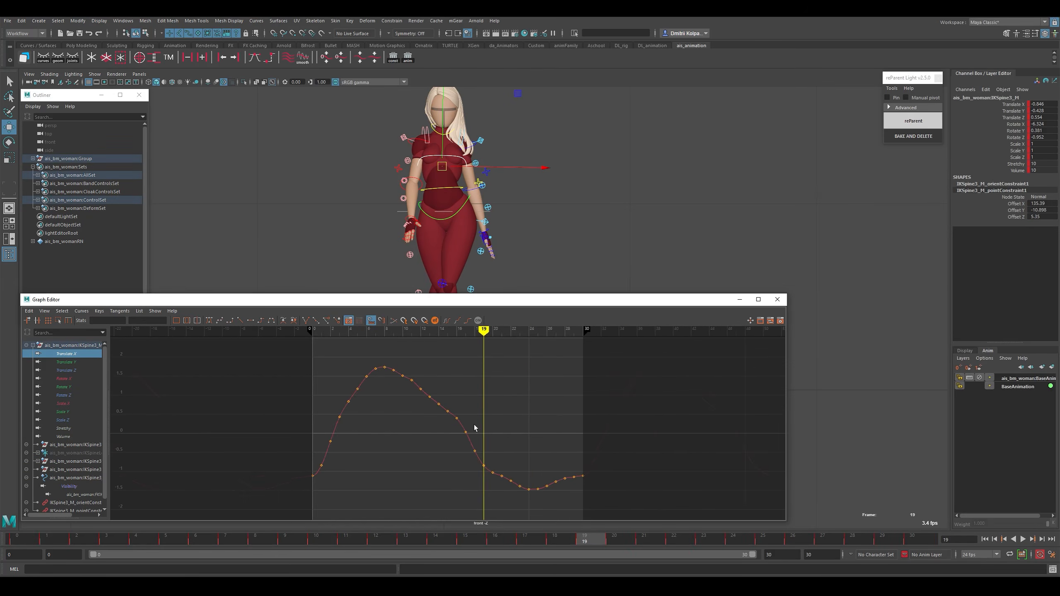
{"action": "left_click", "coordinate": [77, 361]}
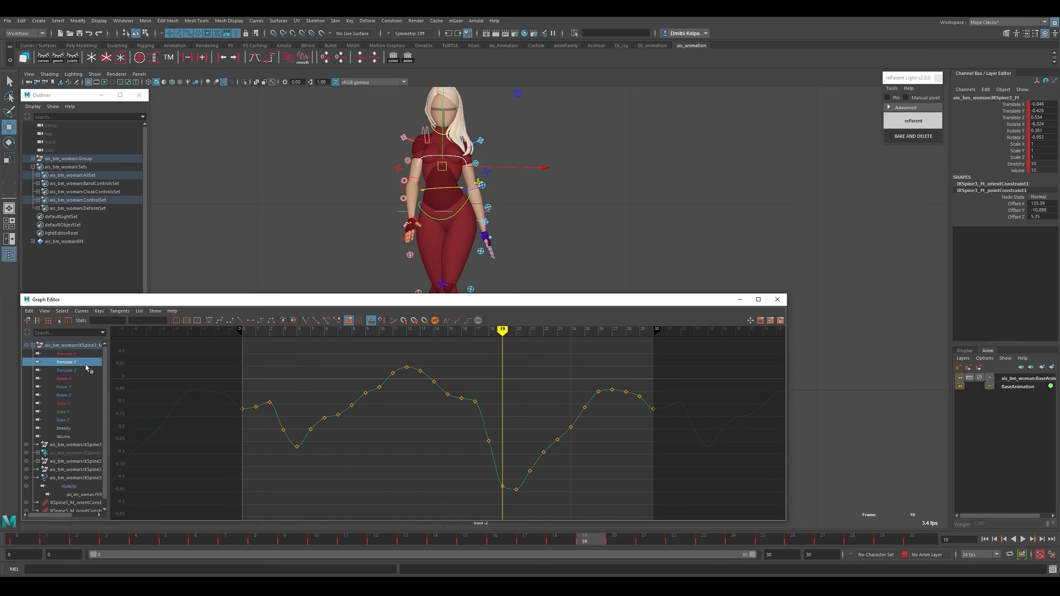
{"action": "left_click", "coordinate": [68, 354]}
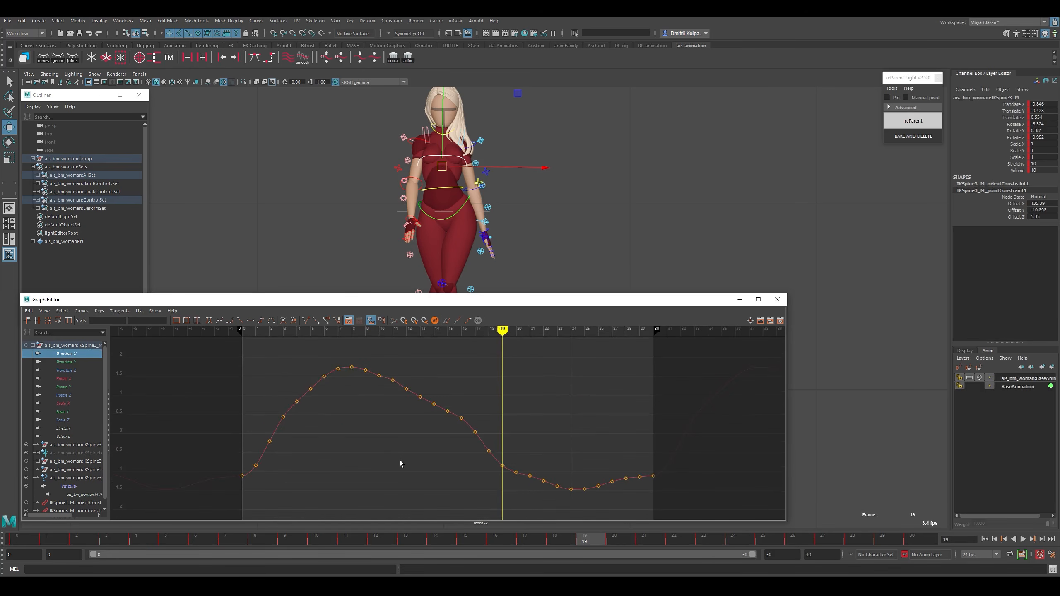
Smooth all keys of the chest's Translate X curve with several passes of the smoothing tool.
{"action": "left_click_drag", "start_coordinate": [706, 355], "coordinate": [241, 484]}
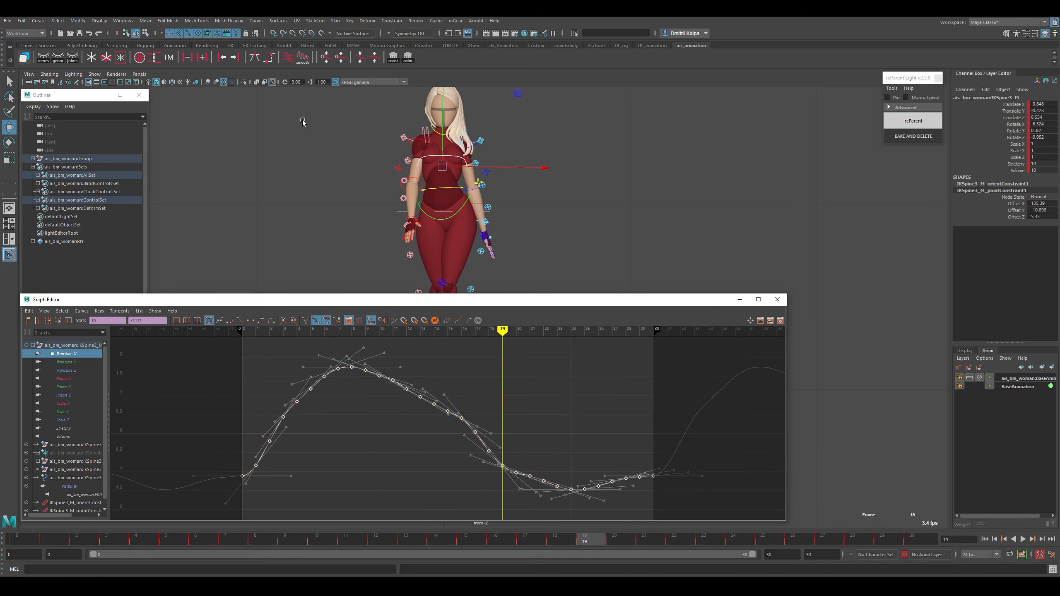
{"action": "left_click", "coordinate": [304, 61]}
{"action": "left_click", "coordinate": [304, 61]}
{"action": "left_click", "coordinate": [303, 61]}
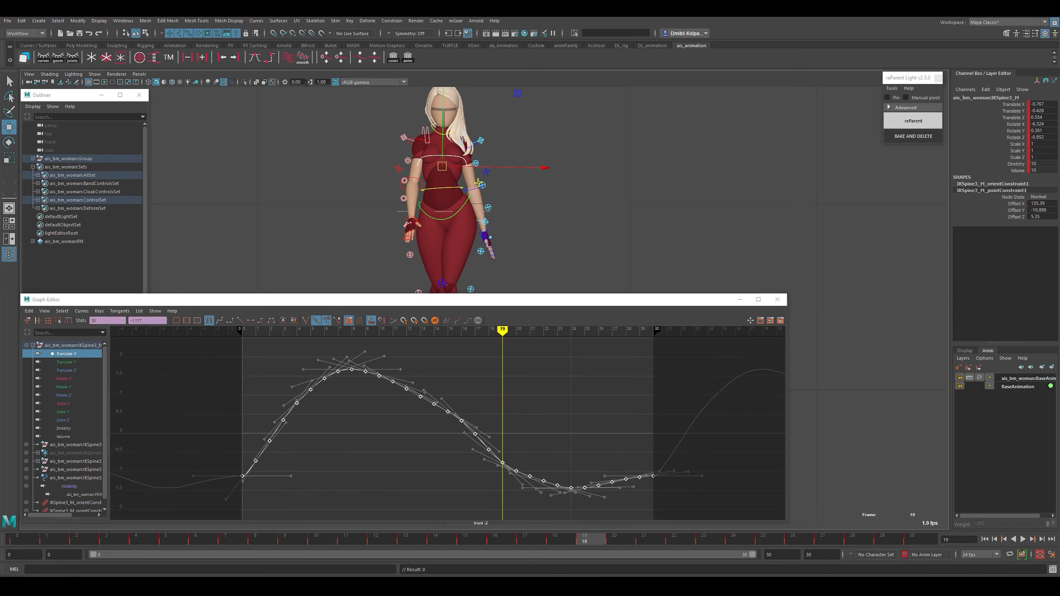
Delete the chest's Translate X keys at frames 25 to 29 and tilt the frame 30 tangent upward.
{"action": "left_click", "coordinate": [437, 492]}
{"action": "key", "text": "k"}
{"action": "left_click_drag", "start_coordinate": [524, 447], "coordinate": [578, 467]}
{"action": "left_click_drag", "start_coordinate": [650, 463], "coordinate": [679, 456]}
{"action": "key", "text": "Delete"}
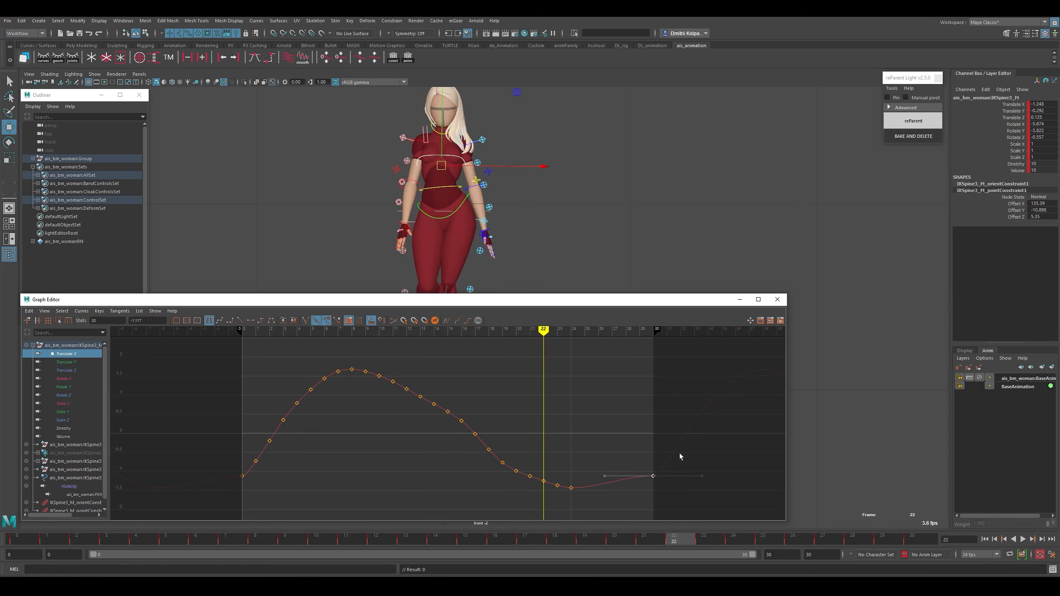
{"action": "middle_click_drag", "start_coordinate": [679, 456], "coordinate": [691, 433]}
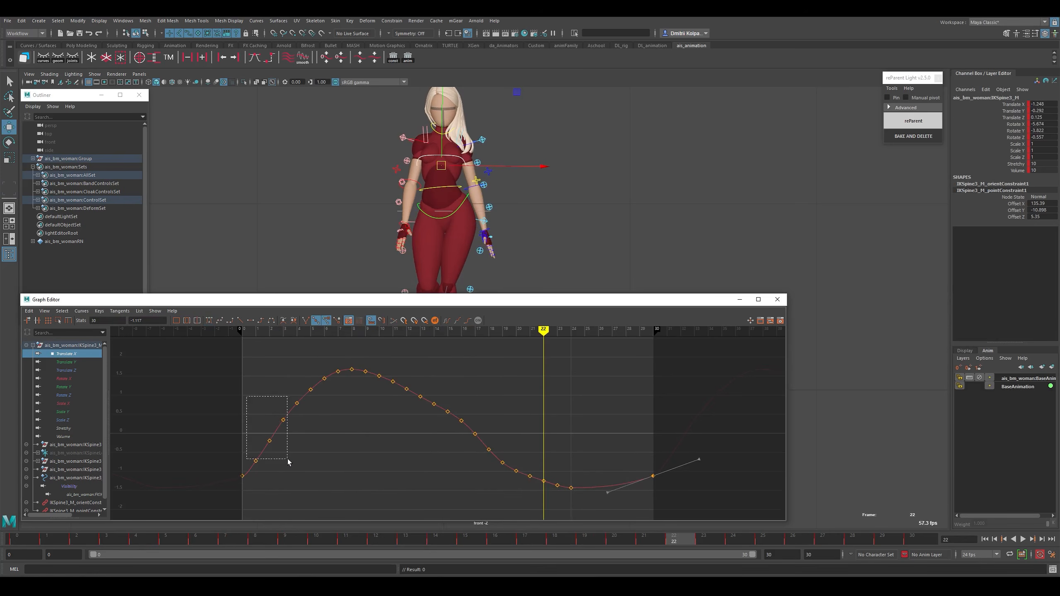
Delete the chest's Translate X keys at frames 1 to 3 and tilt the frame 0 tangent upward to match the loop's end.
{"action": "left_click_drag", "start_coordinate": [287, 459], "coordinate": [288, 458]}
{"action": "key", "text": "Delete"}
{"action": "left_click_drag", "start_coordinate": [225, 442], "coordinate": [261, 480]}
{"action": "left_click", "coordinate": [255, 461]}
{"action": "key", "text": "Delete"}
{"action": "left_click_drag", "start_coordinate": [226, 444], "coordinate": [254, 489]}
{"action": "left_click_drag", "start_coordinate": [306, 461], "coordinate": [280, 501]}
{"action": "middle_click_drag", "start_coordinate": [280, 500], "coordinate": [290, 430]}
Delete the Translate X keys at frames 5 to 7 and adjust the frame 4 tangent to smooth the rise.
{"action": "left_click", "coordinate": [316, 431]}
{"action": "key", "text": "Delete"}
{"action": "left_click_drag", "start_coordinate": [343, 361], "coordinate": [303, 416]}
{"action": "middle_click_drag", "start_coordinate": [303, 416], "coordinate": [304, 421]}
{"action": "left_click_drag", "start_coordinate": [328, 403], "coordinate": [322, 379]}
{"action": "middle_click_drag", "start_coordinate": [328, 386], "coordinate": [328, 380]}
{"action": "left_click", "coordinate": [478, 444]}
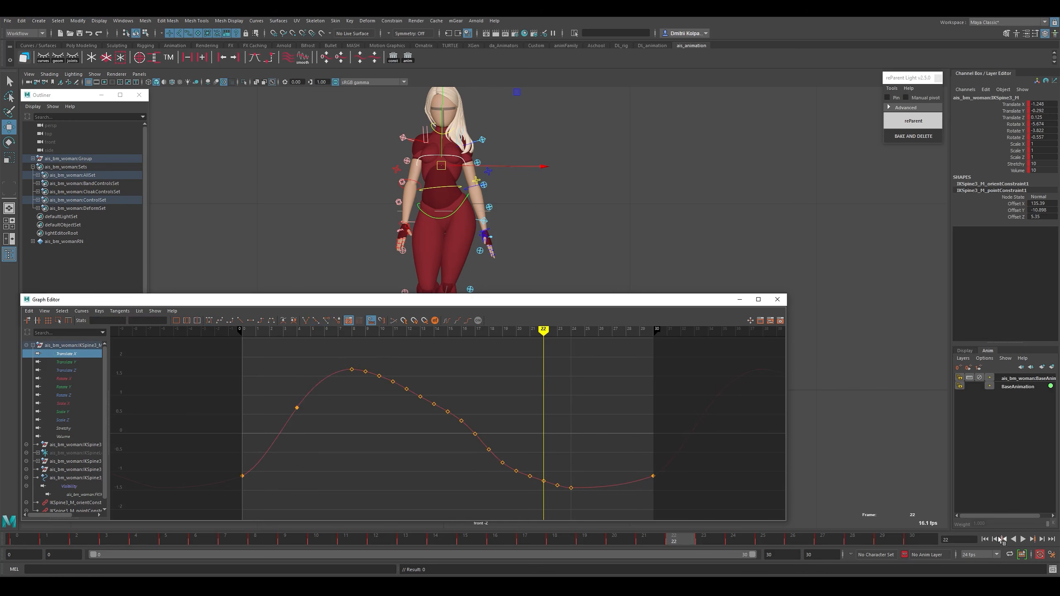
Play back the walk cycle to check the chest's side-to-side motion.
{"action": "left_click", "coordinate": [1022, 539]}
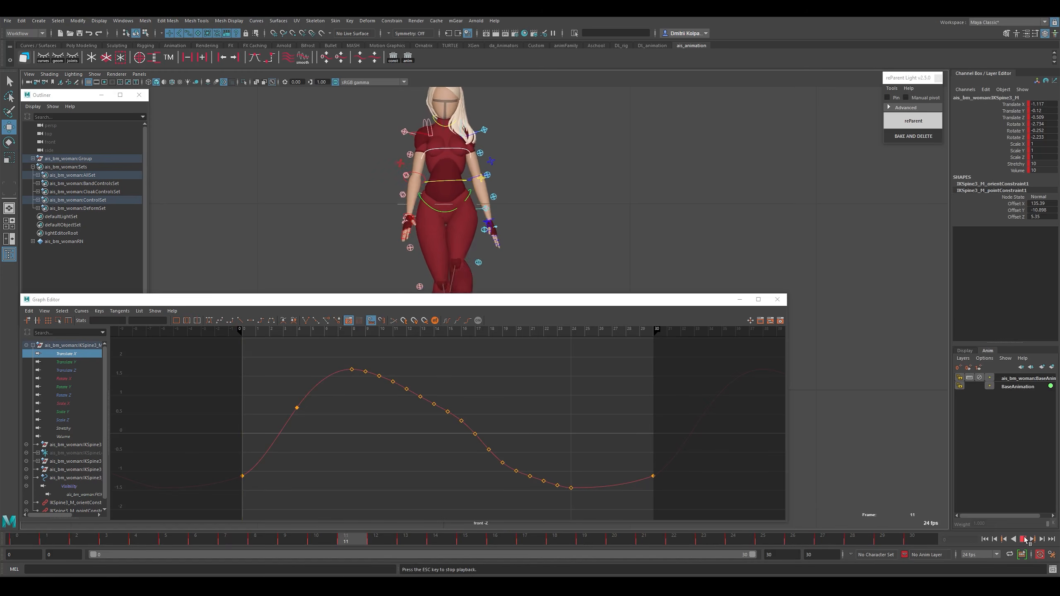
{"action": "left_click", "coordinate": [1025, 540]}
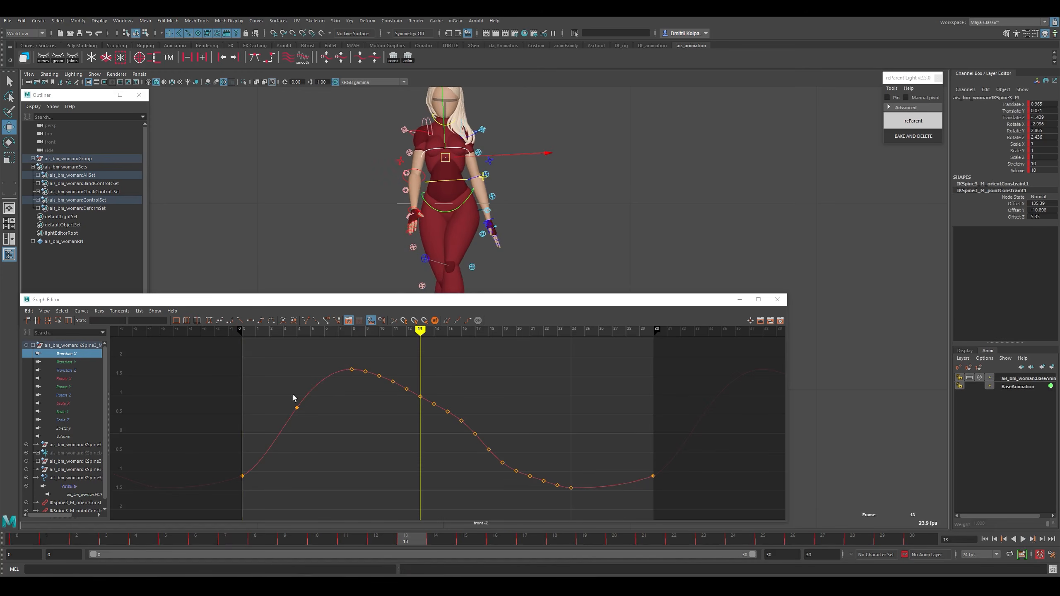
Show the chest's Translate Y curve for editing.
{"action": "left_click", "coordinate": [77, 362]}
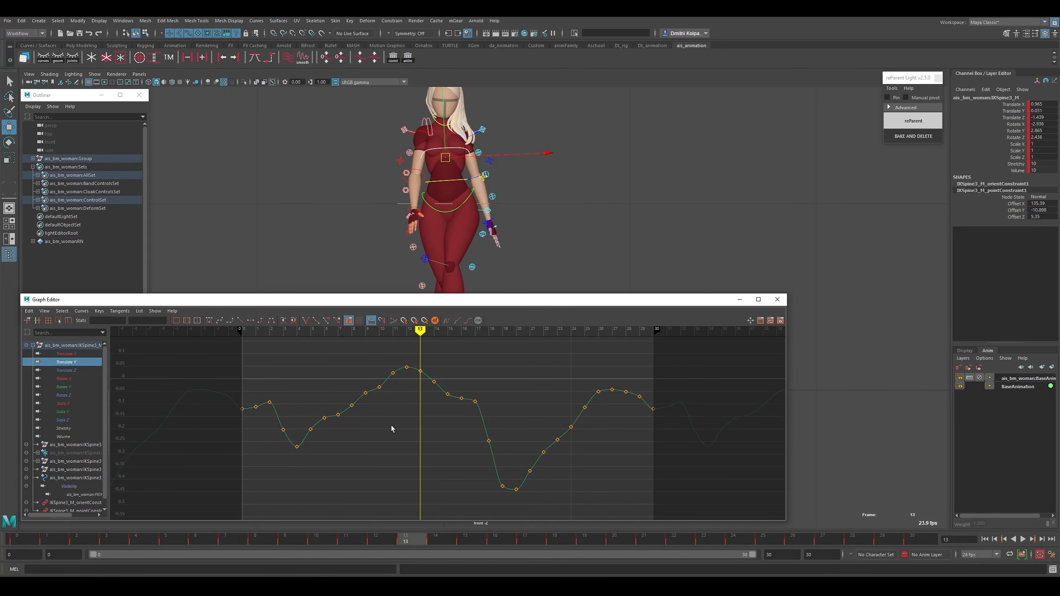
Try raising the chest's Translate Y key at frame 20.
{"action": "left_click", "coordinate": [516, 484]}
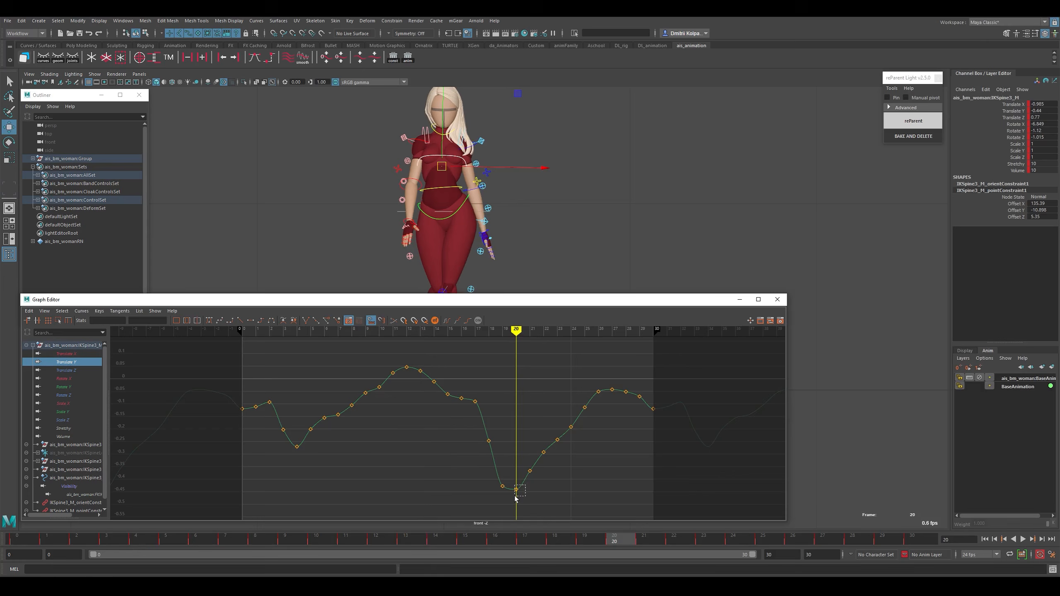
{"action": "left_click_drag", "start_coordinate": [515, 497], "coordinate": [514, 497]}
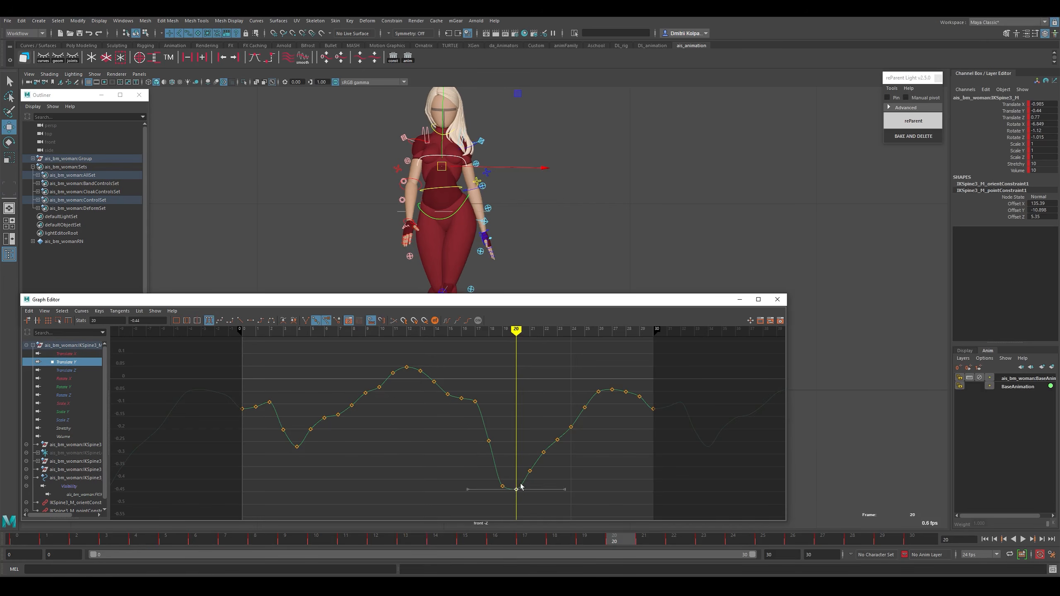
{"action": "middle_click_drag", "start_coordinate": [521, 489], "coordinate": [519, 402]}
{"action": "key", "text": "ctrl+z"}
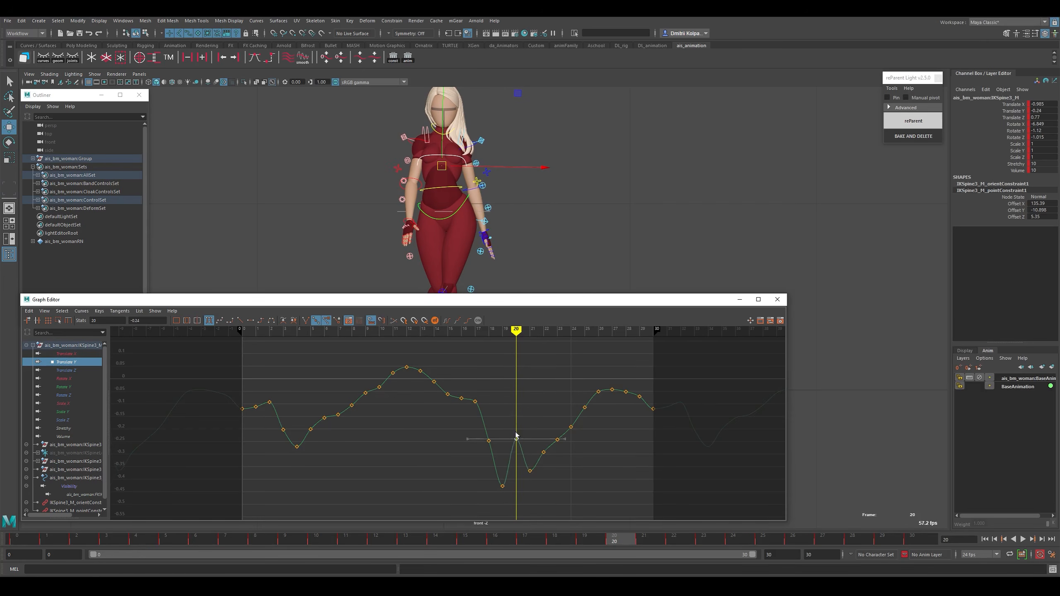
Smooth all of the chest's Translate Y keys with repeated passes of the curve smoothing tool.
{"action": "left_click_drag", "start_coordinate": [681, 351], "coordinate": [217, 511]}
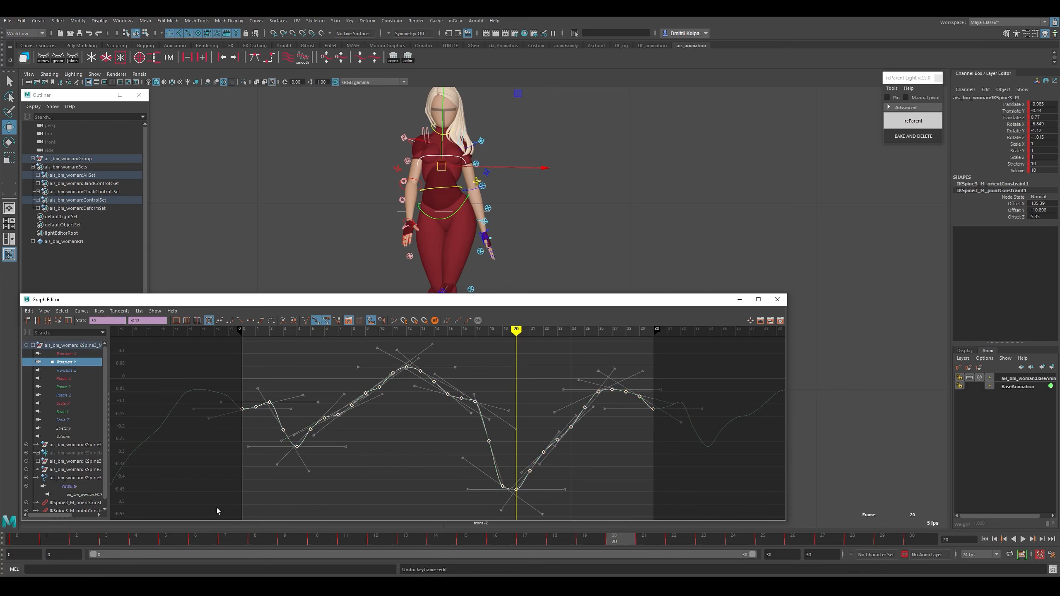
{"action": "left_click", "coordinate": [305, 59]}
{"action": "left_click", "coordinate": [305, 58]}
{"action": "left_click", "coordinate": [305, 58]}
{"action": "left_click", "coordinate": [305, 59]}
{"action": "left_click", "coordinate": [304, 59]}
{"action": "left_click", "coordinate": [305, 59]}
{"action": "left_click", "coordinate": [303, 59]}
{"action": "left_click", "coordinate": [304, 59]}
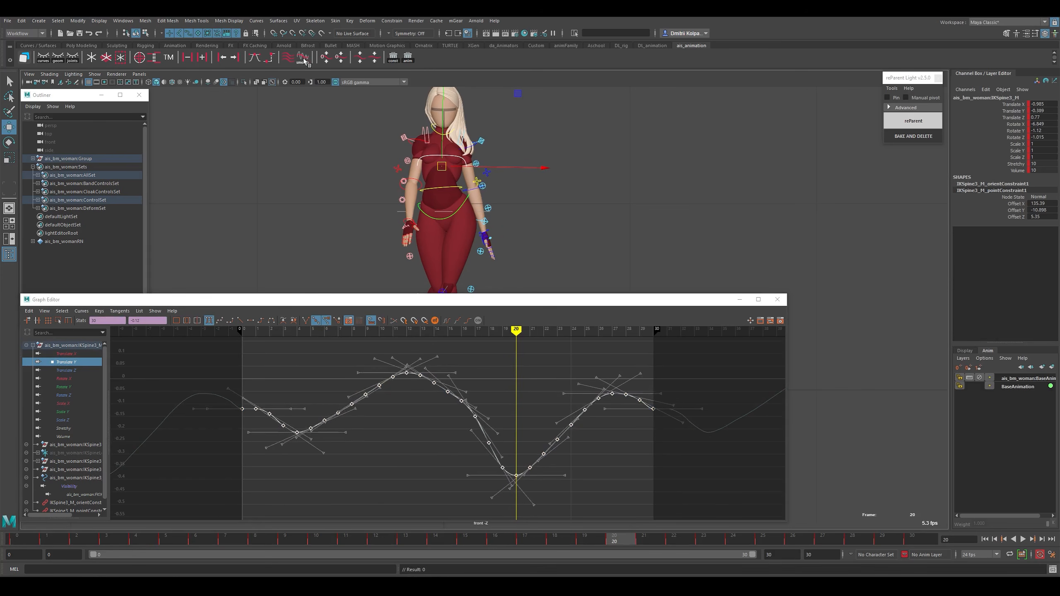
{"action": "left_click", "coordinate": [304, 59]}
{"action": "left_click", "coordinate": [304, 59]}
{"action": "left_click", "coordinate": [305, 59]}
{"action": "left_click", "coordinate": [305, 59]}
{"action": "left_click", "coordinate": [305, 60]}
{"action": "left_click", "coordinate": [305, 60]}
{"action": "left_click", "coordinate": [306, 60]}
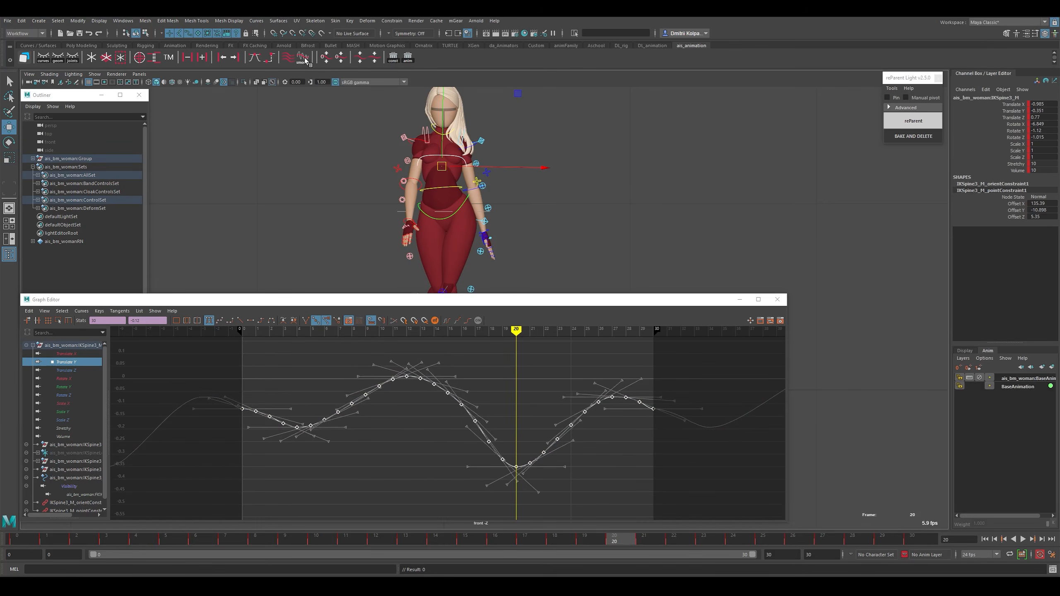
{"action": "left_click", "coordinate": [306, 60]}
{"action": "left_click", "coordinate": [439, 475]}
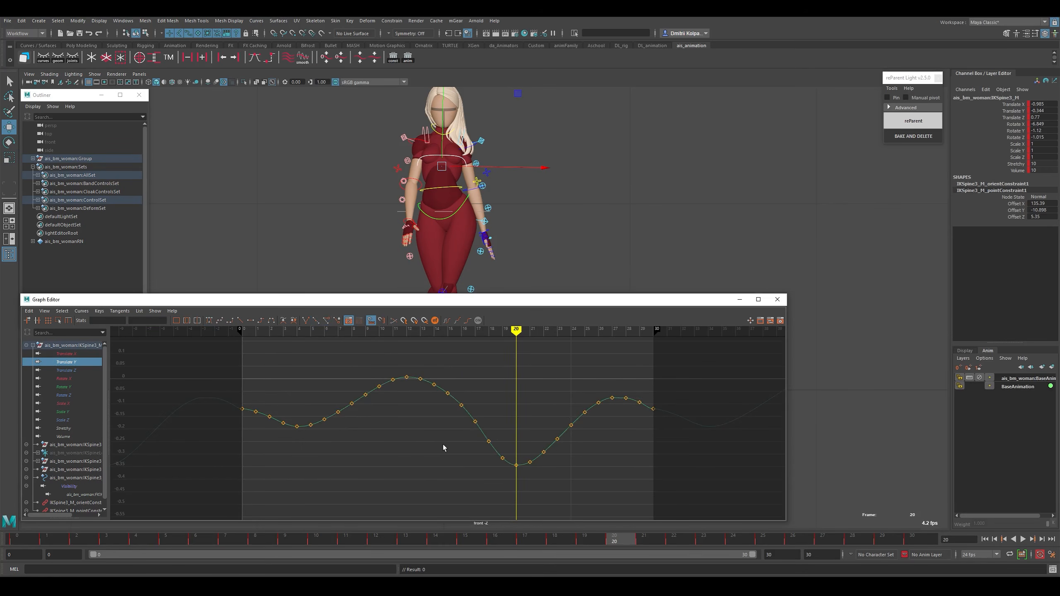
Scale the Translate Y keys from frames 12 to 20 so the frame 20 dip rises level with the frame 4 dip.
{"action": "left_click_drag", "start_coordinate": [403, 360], "coordinate": [523, 490]}
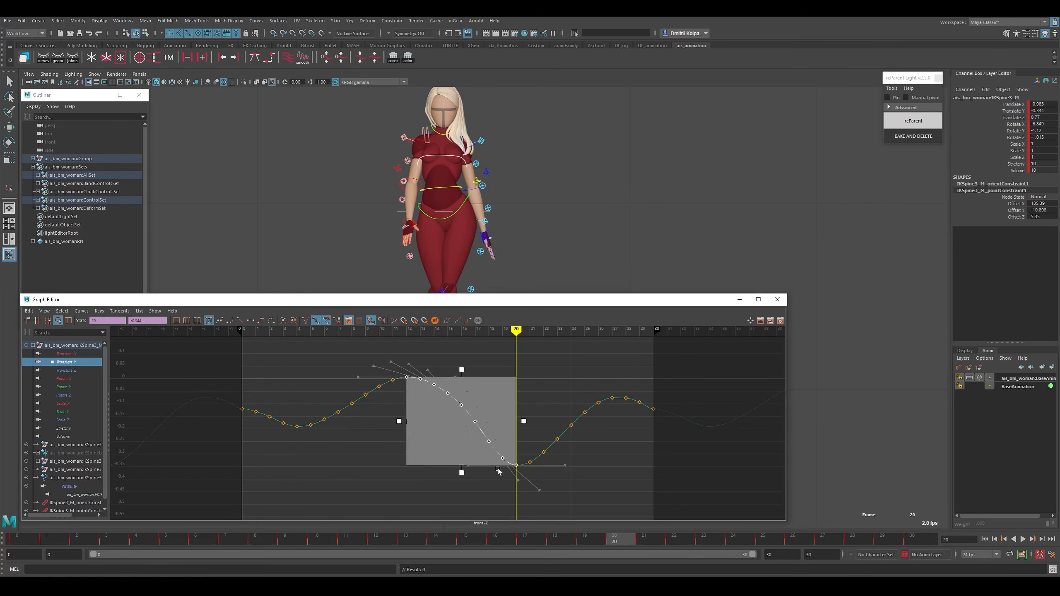
{"action": "left_click_drag", "start_coordinate": [466, 471], "coordinate": [466, 432]}
Scale the Translate Y keys at frames 0 to 4 and 20 to 30 upward so the frame 27 peak matches the frame 12 peak.
{"action": "left_click_drag", "start_coordinate": [619, 380], "coordinate": [514, 455]}
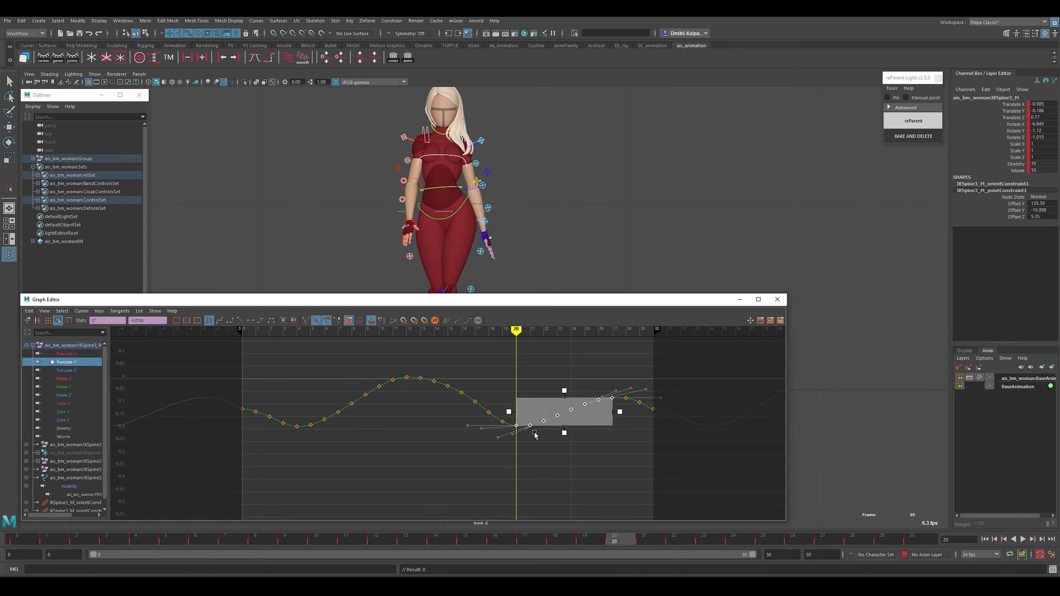
{"action": "left_click_drag", "start_coordinate": [607, 370], "coordinate": [673, 433], "text": "shift"}
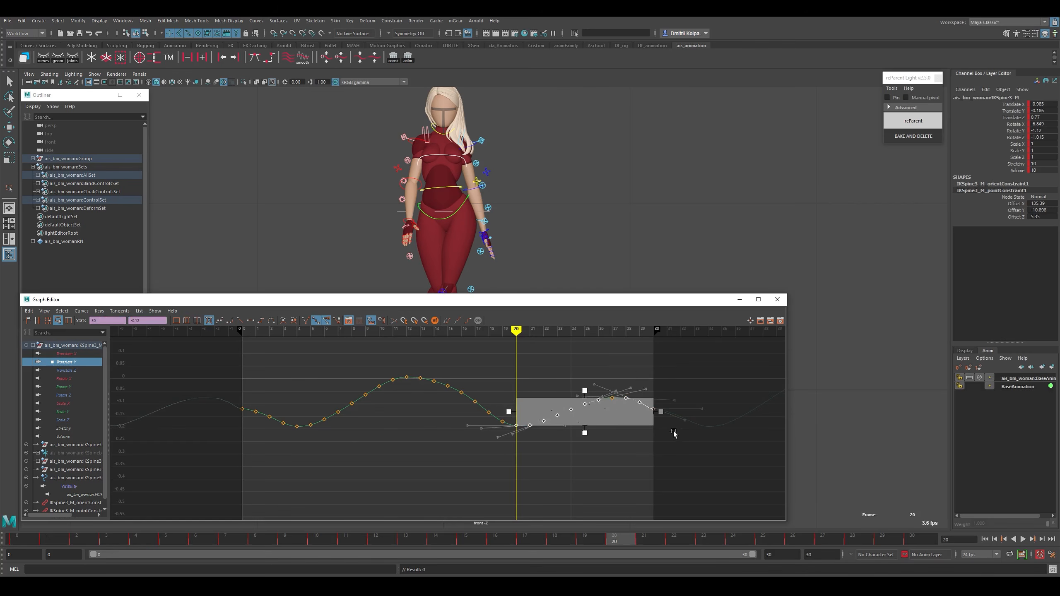
{"action": "left_click_drag", "start_coordinate": [222, 377], "coordinate": [297, 459], "text": "shift"}
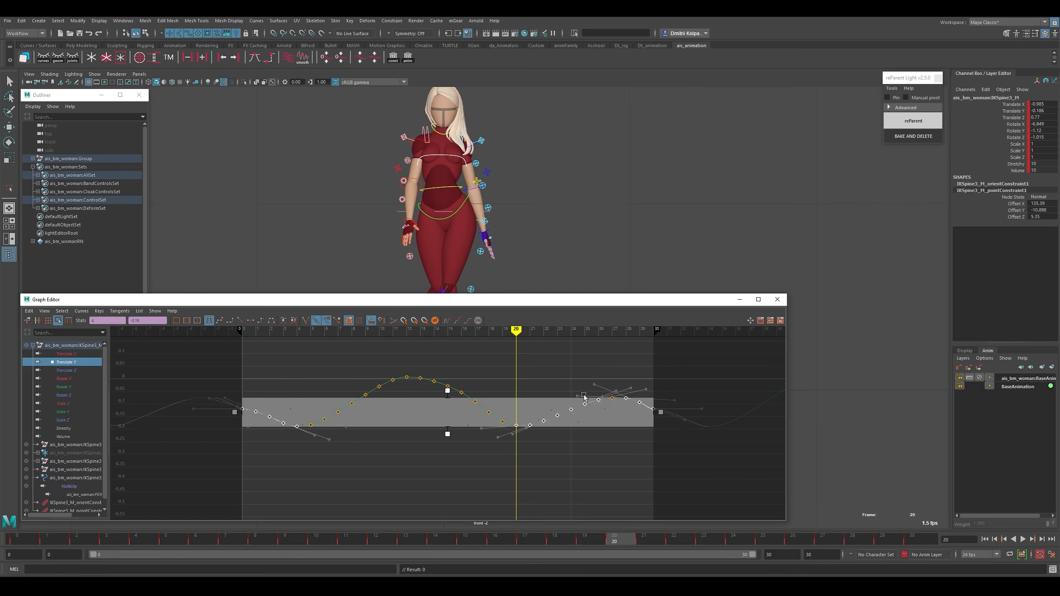
{"action": "left_click_drag", "start_coordinate": [449, 396], "coordinate": [449, 370]}
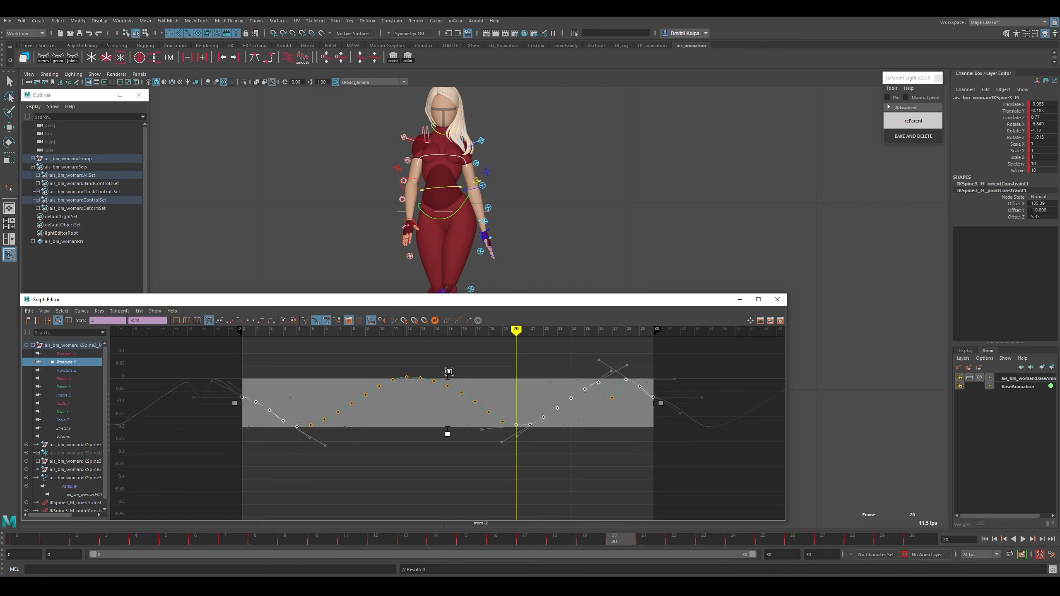
{"action": "key", "text": "w"}
{"action": "key", "text": "ctrl+z"}
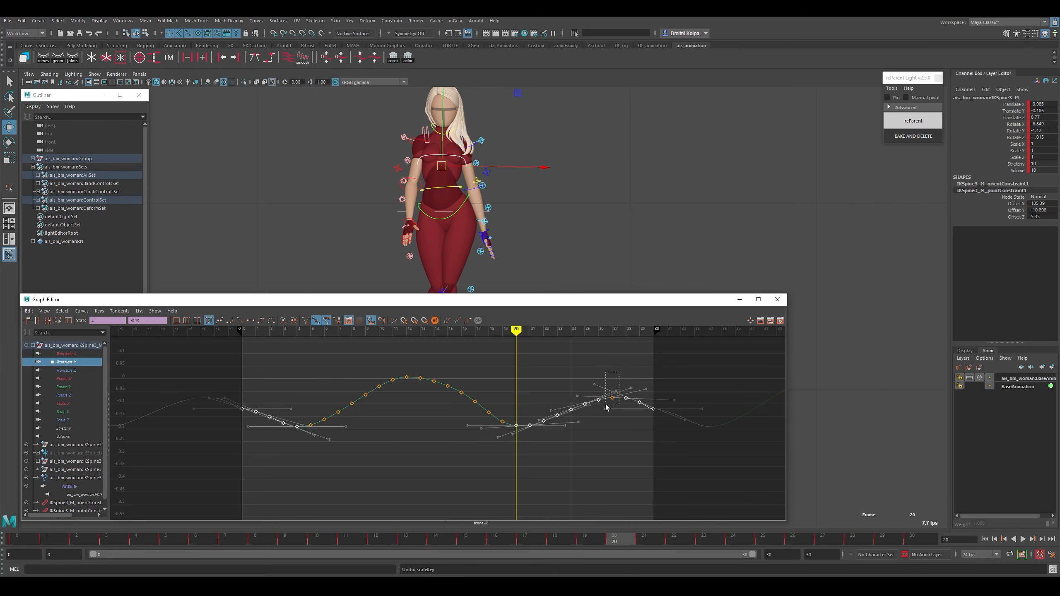
{"action": "left_click_drag", "start_coordinate": [606, 404], "coordinate": [606, 405], "text": "shift"}
{"action": "key", "text": "y"}
{"action": "left_click_drag", "start_coordinate": [449, 391], "coordinate": [449, 368]}
{"action": "key", "text": "w"}
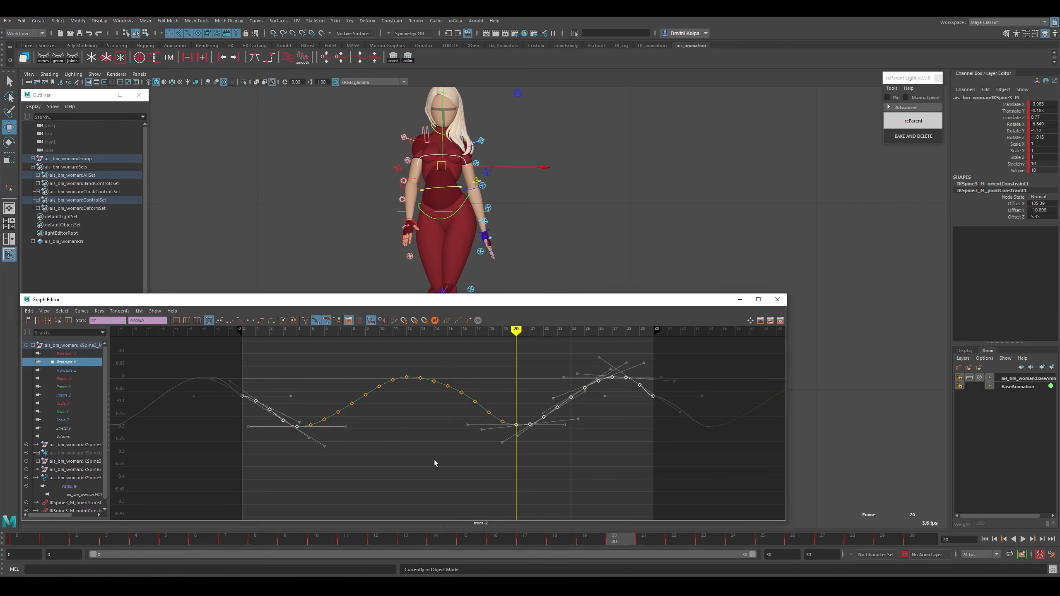
{"action": "left_click", "coordinate": [454, 448]}
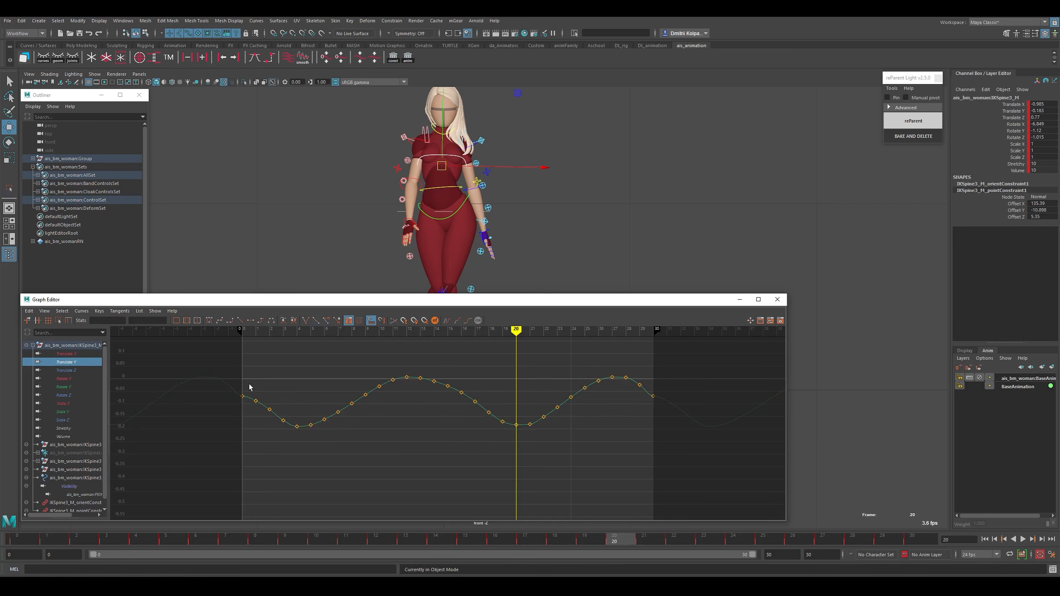
Delete excess Translate Y keys around frame 0 and between the frame 12 peak and the frame 20 dip.
{"action": "left_click_drag", "start_coordinate": [249, 383], "coordinate": [234, 416]}
{"action": "key", "text": "Delete"}
{"action": "left_click_drag", "start_coordinate": [293, 374], "coordinate": [269, 406]}
{"action": "middle_click_drag", "start_coordinate": [285, 405], "coordinate": [269, 466]}
{"action": "left_click", "coordinate": [582, 434]}
{"action": "left_click_drag", "start_coordinate": [413, 366], "coordinate": [503, 450]}
{"action": "key", "text": "Delete"}
Show the chest's Translate Z curve and switch the viewport to a side view of the upper body.
{"action": "left_click", "coordinate": [68, 371]}
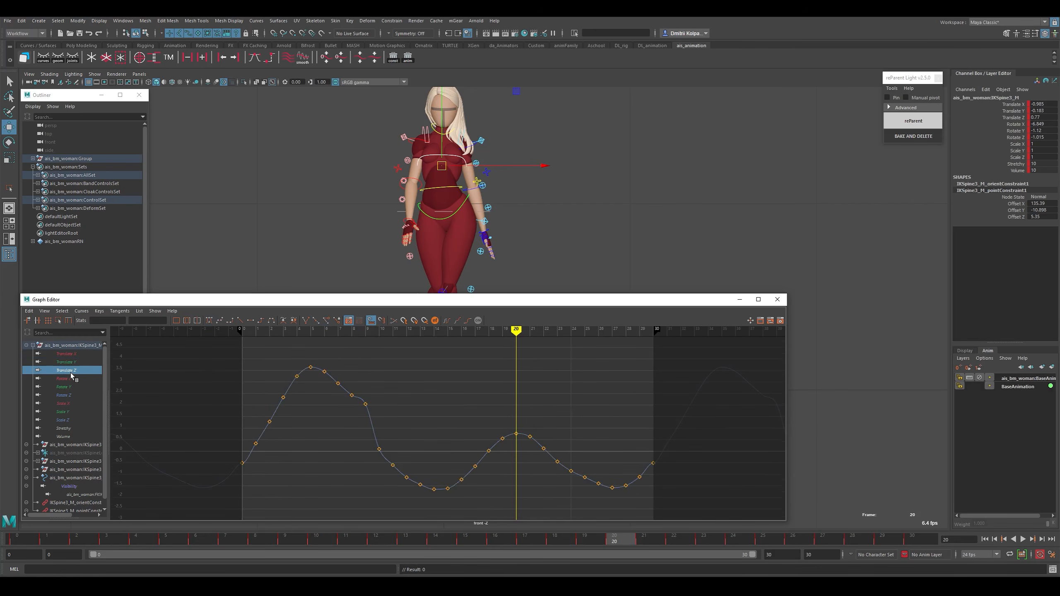
{"action": "key", "text": "space"}
{"action": "middle_click_drag", "start_coordinate": [594, 180], "coordinate": [576, 274], "text": "alt"}
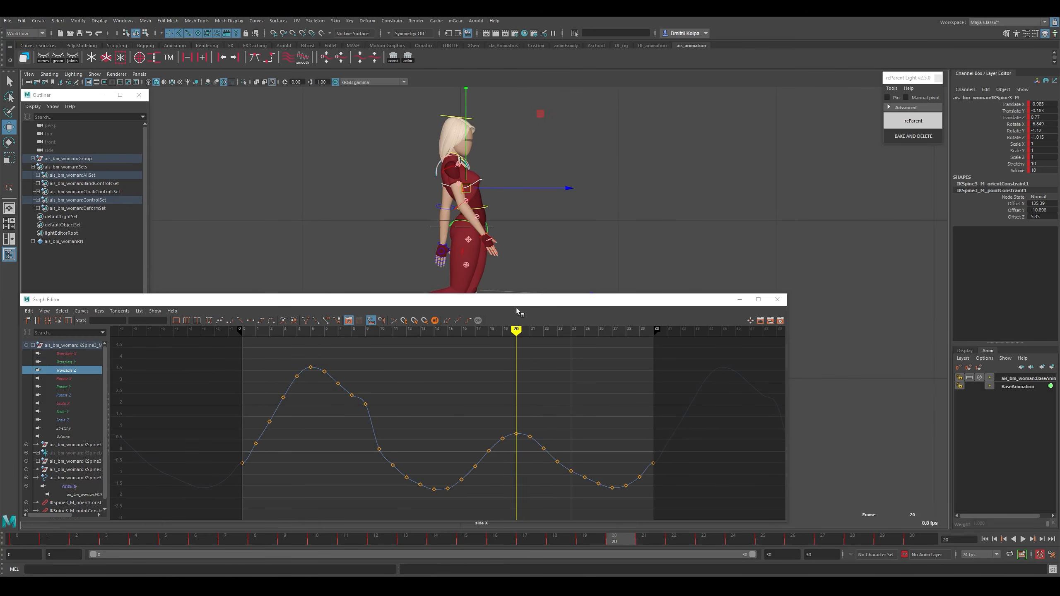
Compare the chest's pose at the Translate Z peaks on frames 5 and 20, and try raising the frame 5 key.
{"action": "key", "text": "k"}
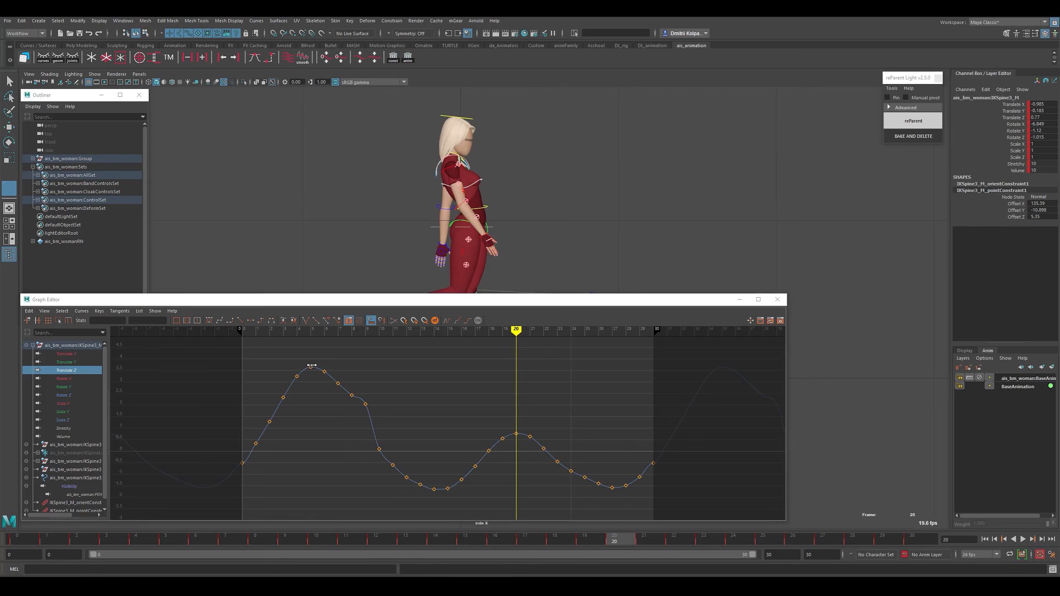
{"action": "left_click", "coordinate": [311, 365]}
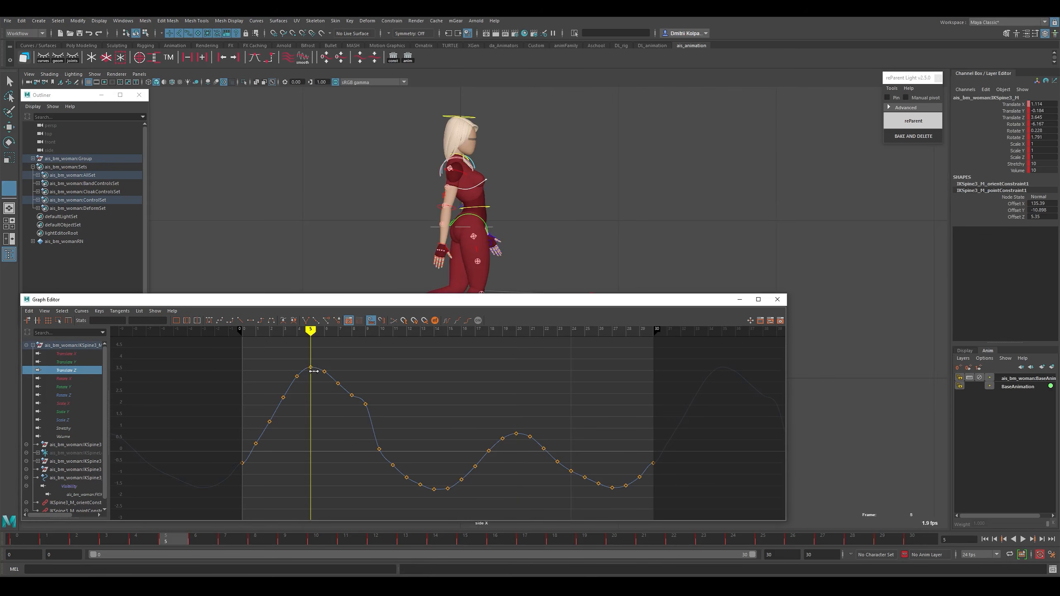
{"action": "left_click_drag", "start_coordinate": [317, 363], "coordinate": [303, 382]}
{"action": "middle_click_drag", "start_coordinate": [314, 362], "coordinate": [314, 340]}
{"action": "key", "text": "ctrl+z"}
{"action": "key", "text": "k"}
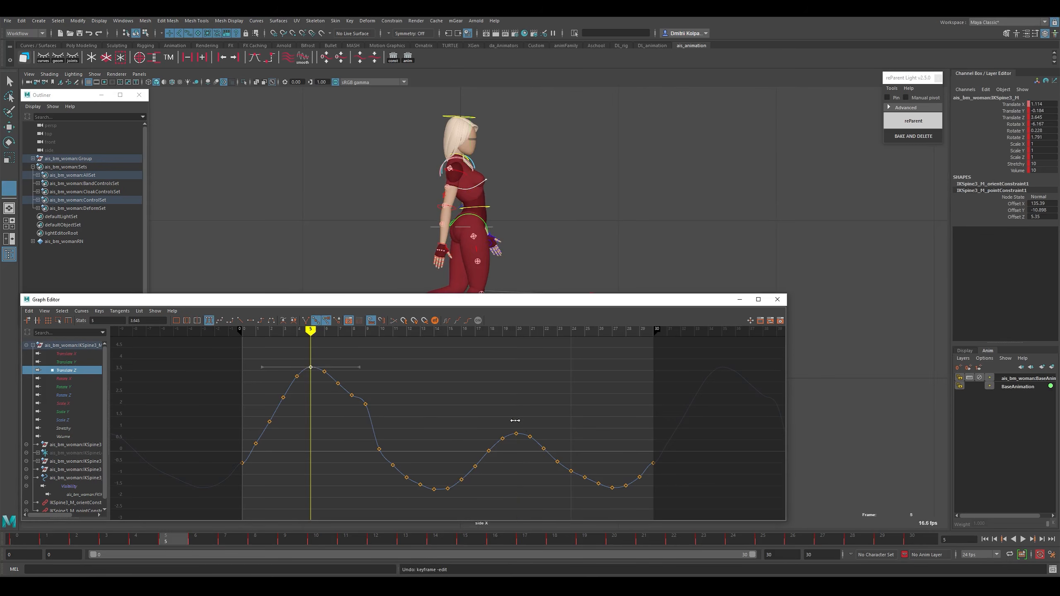
{"action": "left_click", "coordinate": [515, 421]}
Try scaling the Translate Z keys from frames 14 to 20 upward to a peak of about 3.
{"action": "key", "text": "w"}
{"action": "left_click_drag", "start_coordinate": [522, 419], "coordinate": [434, 501]}
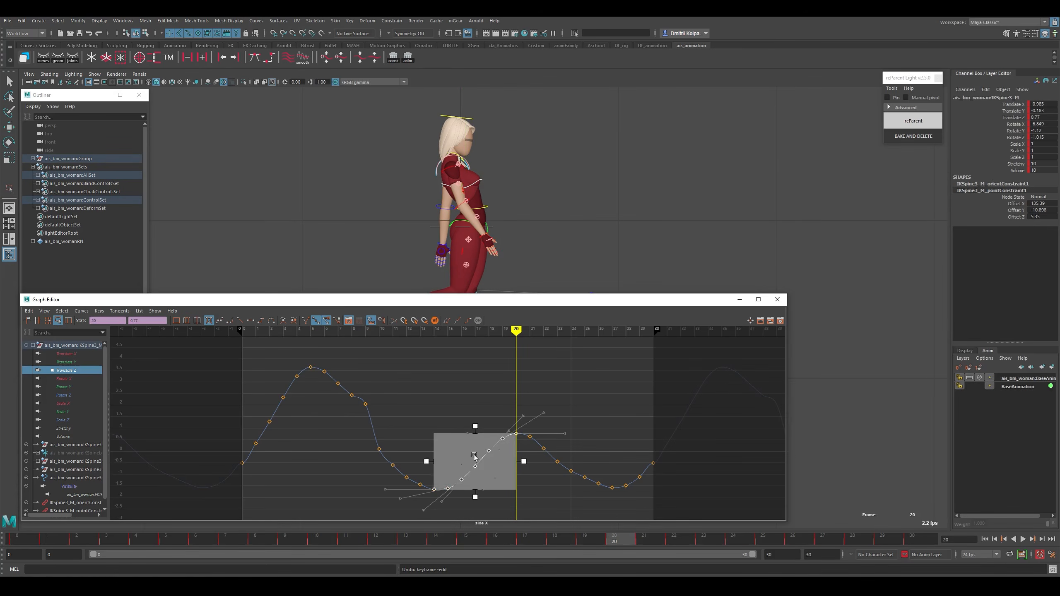
{"action": "left_click_drag", "start_coordinate": [475, 426], "coordinate": [478, 371]}
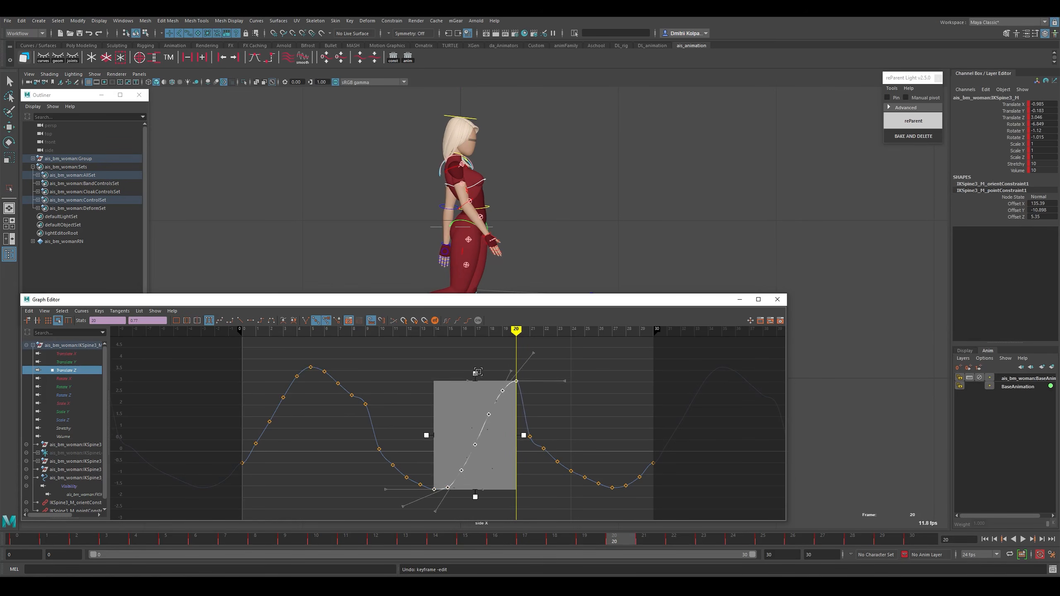
{"action": "key", "text": "ctrl+z"}
{"action": "key", "text": "ctrl+z"}
Scale the Translate Z keys from frames 14 to 27 upward so the frame 20 peak reaches about 2.35.
{"action": "left_click_drag", "start_coordinate": [520, 420], "coordinate": [432, 507]}
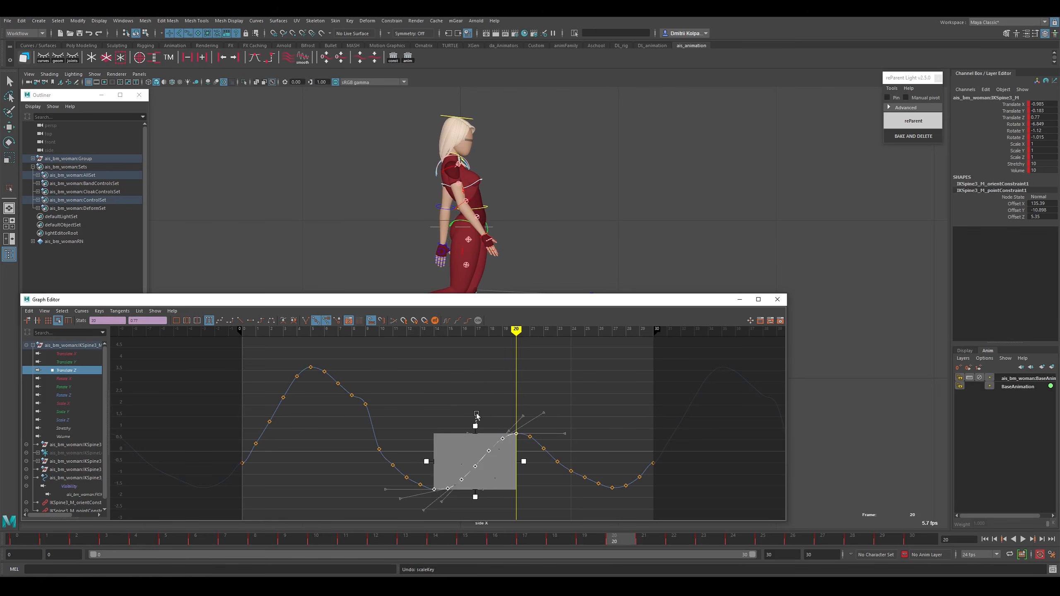
{"action": "left_click", "coordinate": [477, 415]}
{"action": "key", "text": "ctrl+z"}
{"action": "left_click_drag", "start_coordinate": [477, 425], "coordinate": [478, 390]}
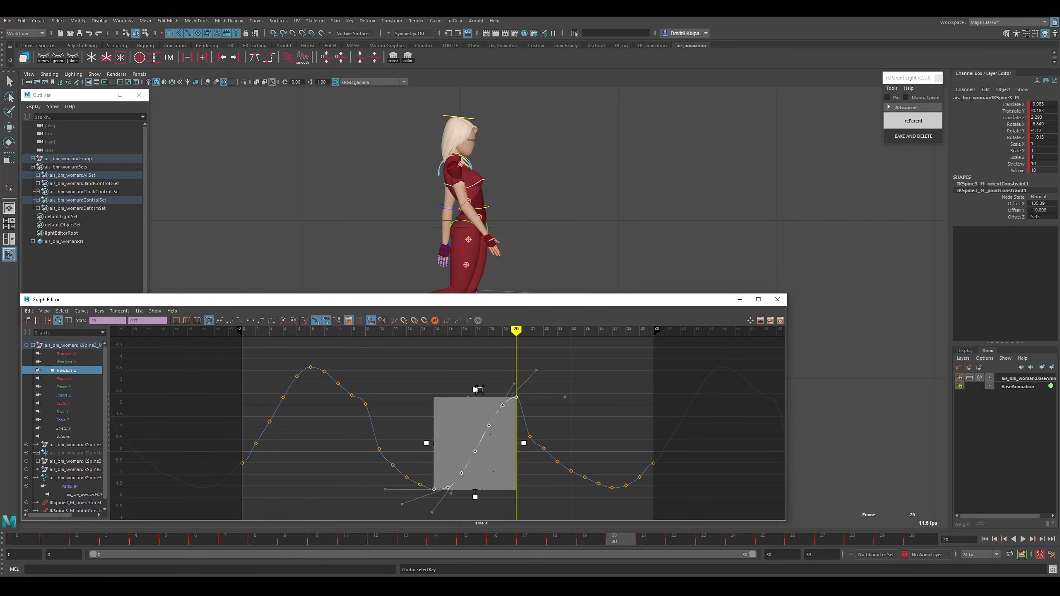
{"action": "left_click", "coordinate": [517, 419]}
{"action": "left_click_drag", "start_coordinate": [517, 419], "coordinate": [618, 494]}
{"action": "left_click_drag", "start_coordinate": [571, 426], "coordinate": [574, 391]}
Scale the Translate Z keys from frames 0 to 14 down so the frame 5 peak comes close to the frame 20 peak.
{"action": "left_click_drag", "start_coordinate": [301, 353], "coordinate": [438, 503]}
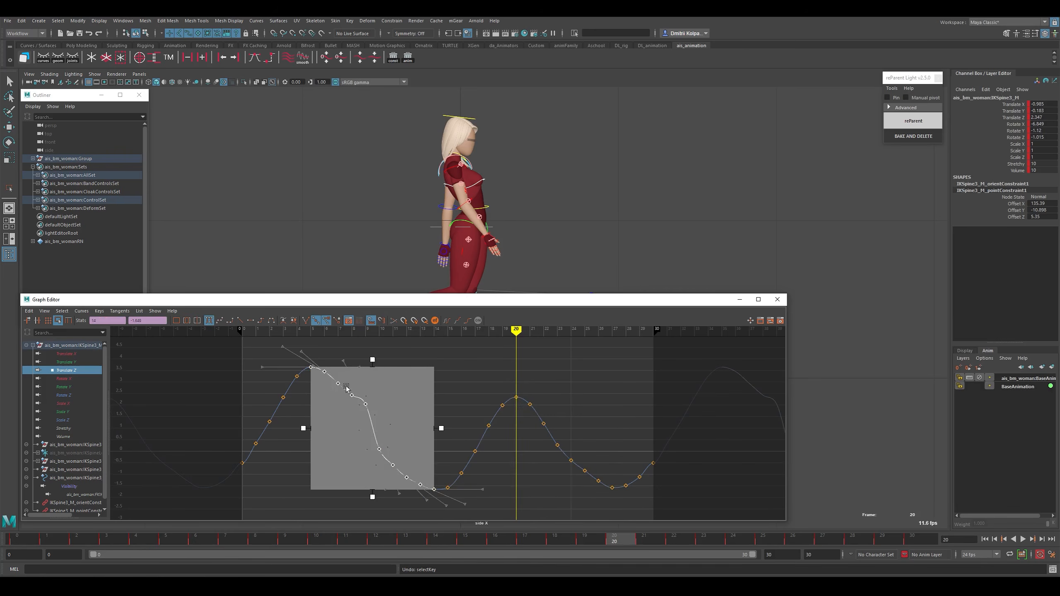
{"action": "left_click_drag", "start_coordinate": [372, 359], "coordinate": [372, 381]}
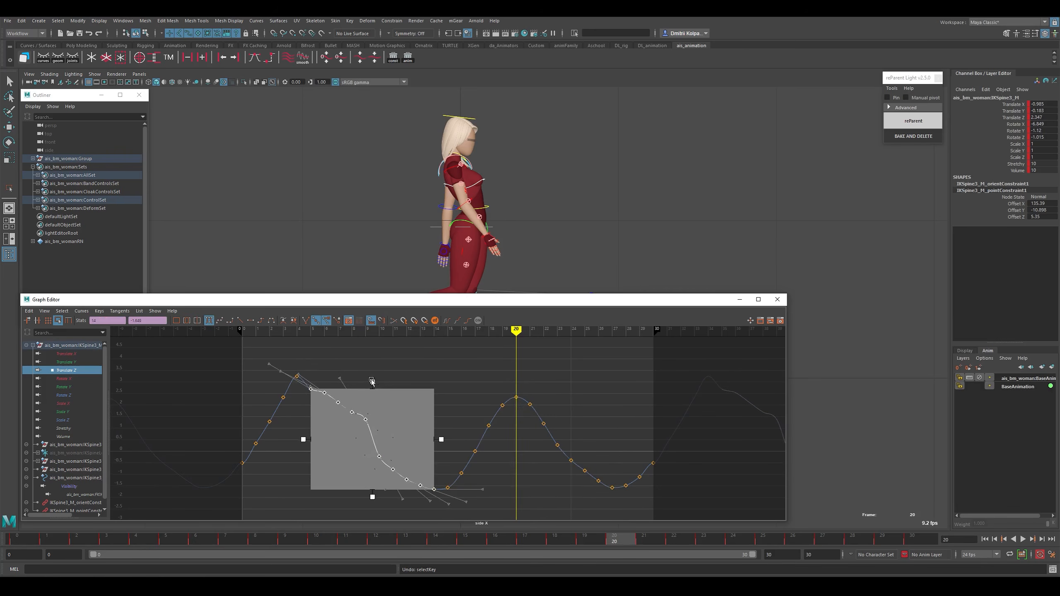
{"action": "left_click_drag", "start_coordinate": [307, 359], "coordinate": [238, 468]}
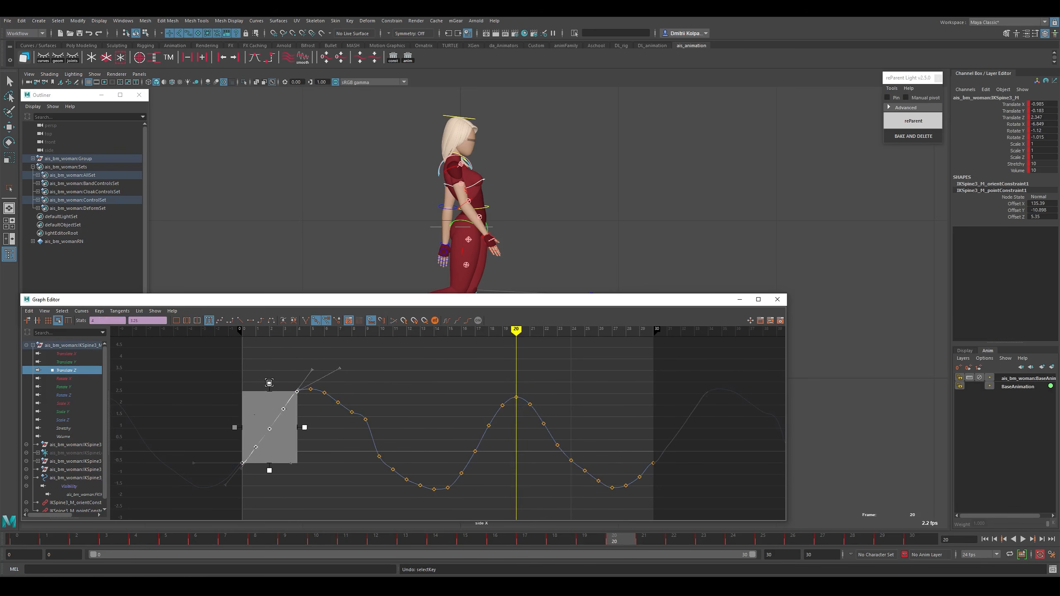
{"action": "left_click_drag", "start_coordinate": [269, 382], "coordinate": [269, 386]}
Adjust the Translate Z keys at frames 9 and 8 to even out the descent after the first peak.
{"action": "left_click_drag", "start_coordinate": [377, 432], "coordinate": [358, 404]}
{"action": "key", "text": "w"}
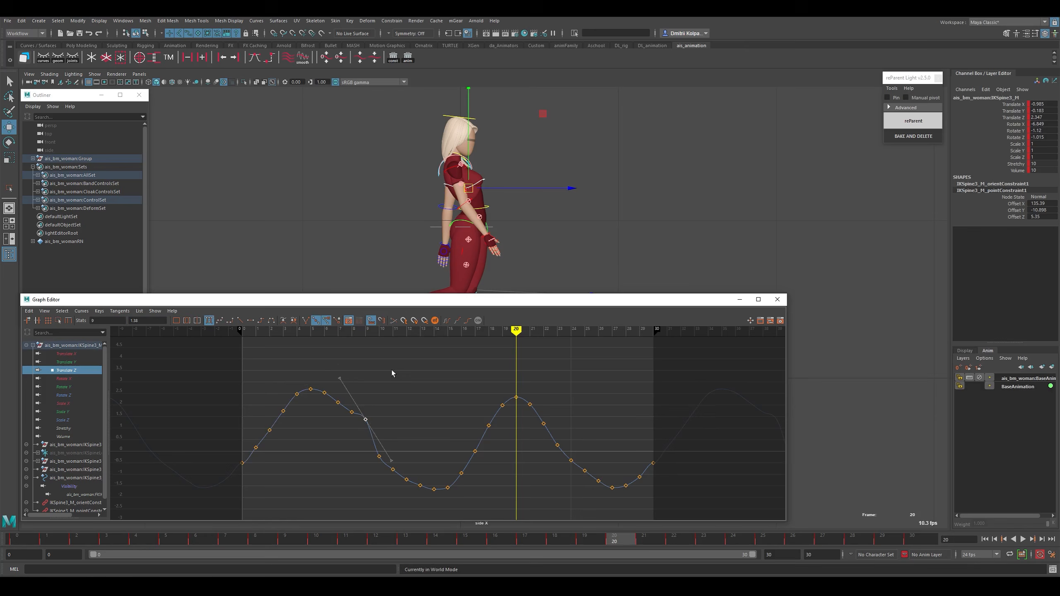
{"action": "middle_click_drag", "start_coordinate": [396, 398], "coordinate": [395, 417]}
{"action": "left_click", "coordinate": [388, 399]}
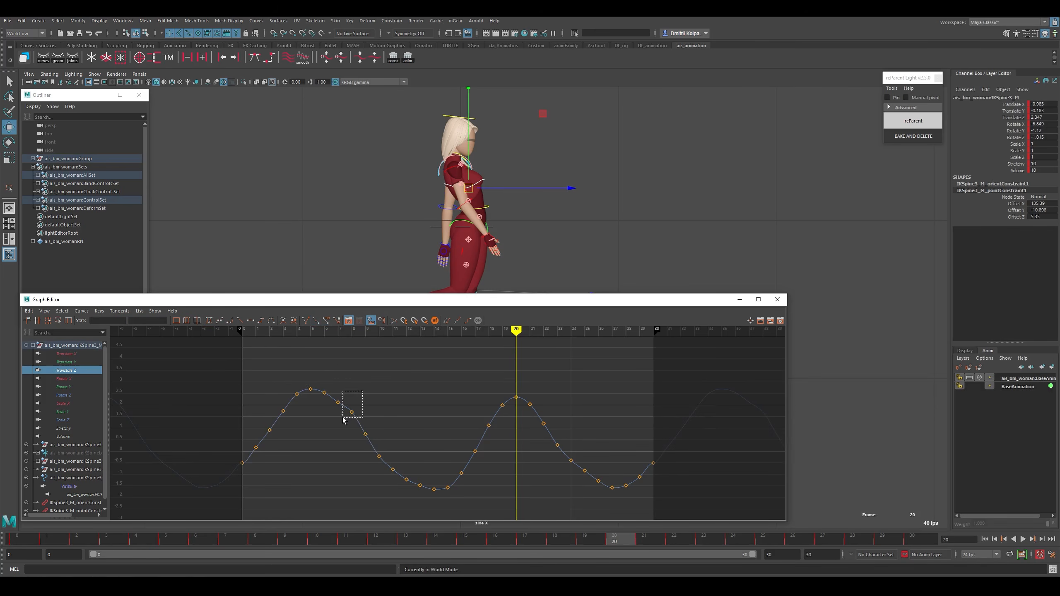
{"action": "left_click_drag", "start_coordinate": [343, 417], "coordinate": [342, 418]}
{"action": "middle_click_drag", "start_coordinate": [361, 413], "coordinate": [361, 418]}
{"action": "left_click", "coordinate": [379, 412]}
Smooth all of the chest's Translate Z keys with the curve smoothing tool.
{"action": "left_click_drag", "start_coordinate": [209, 361], "coordinate": [685, 506]}
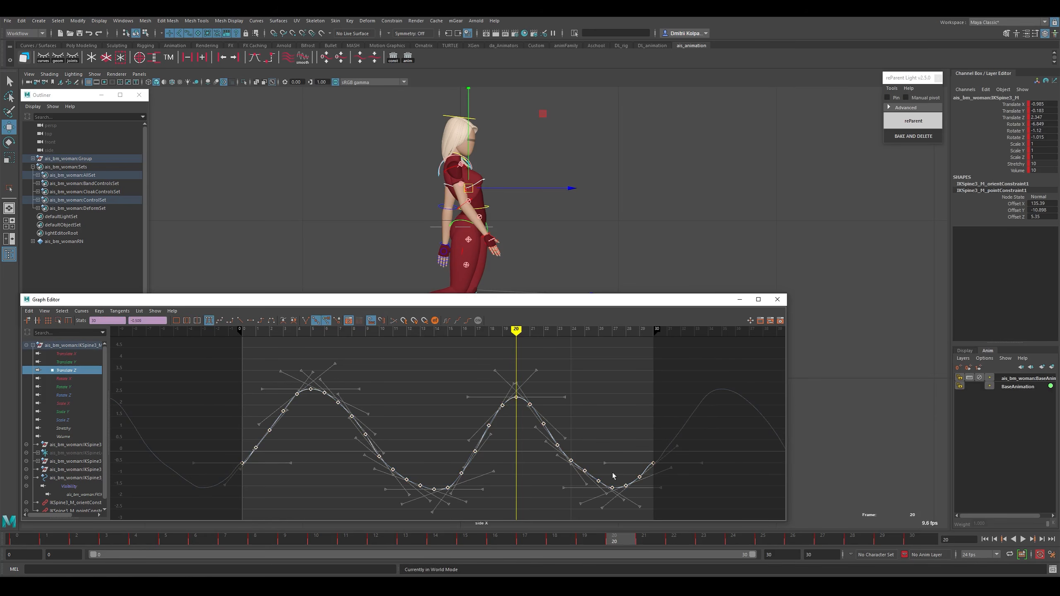
{"action": "left_click", "coordinate": [303, 57]}
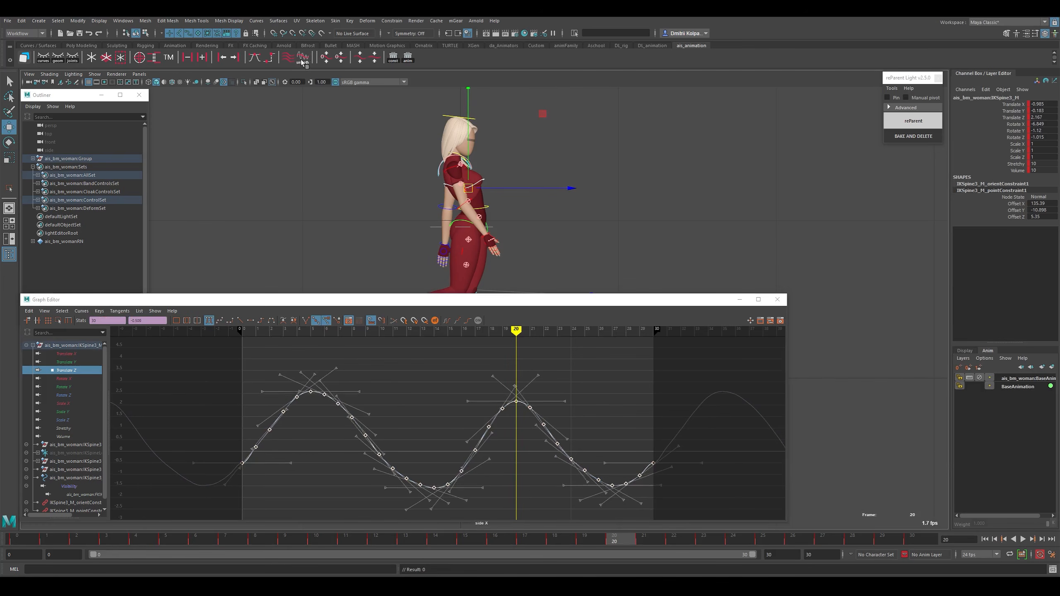
{"action": "left_click", "coordinate": [560, 488]}
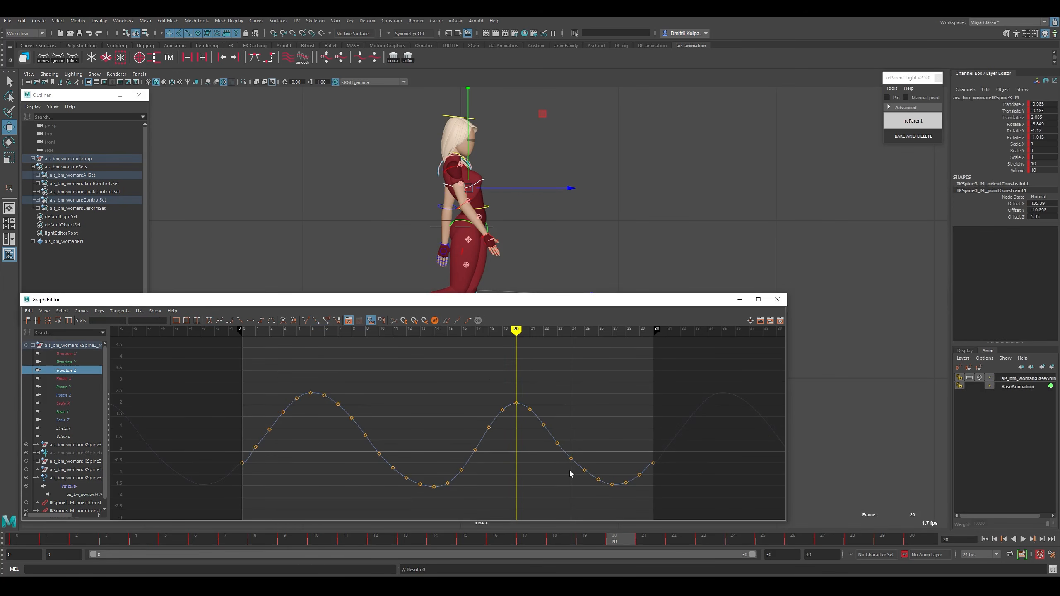
Scale the chest's Rotate X keys from frames 5 to 15 downward so the frame 5 trough comes level with the frame 20 trough.
{"action": "left_click", "coordinate": [64, 379]}
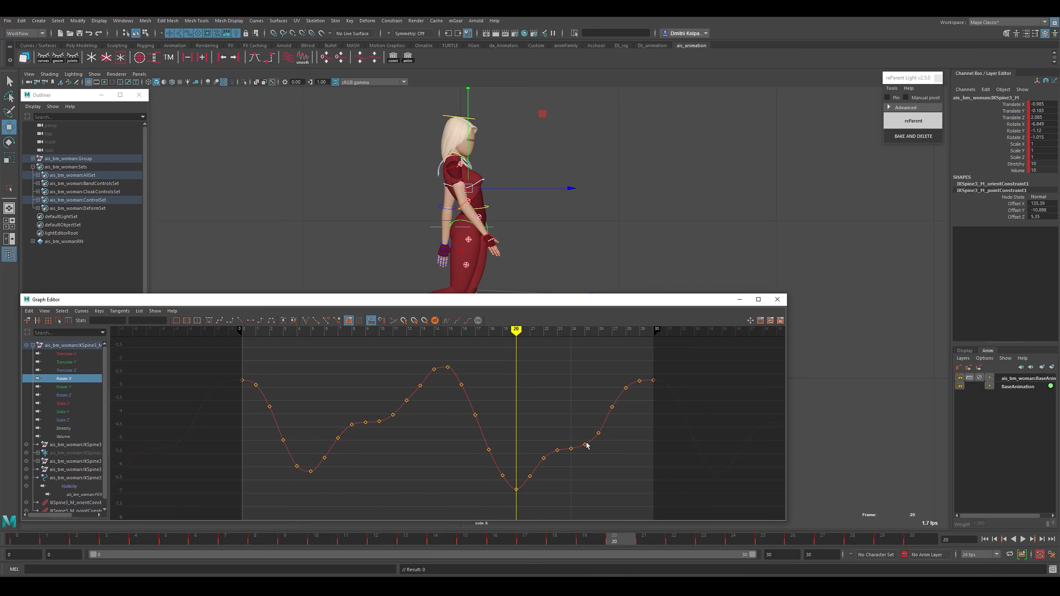
{"action": "left_click_drag", "start_coordinate": [608, 430], "coordinate": [549, 462]}
{"action": "left_click_drag", "start_coordinate": [412, 404], "coordinate": [336, 431], "text": "shift"}
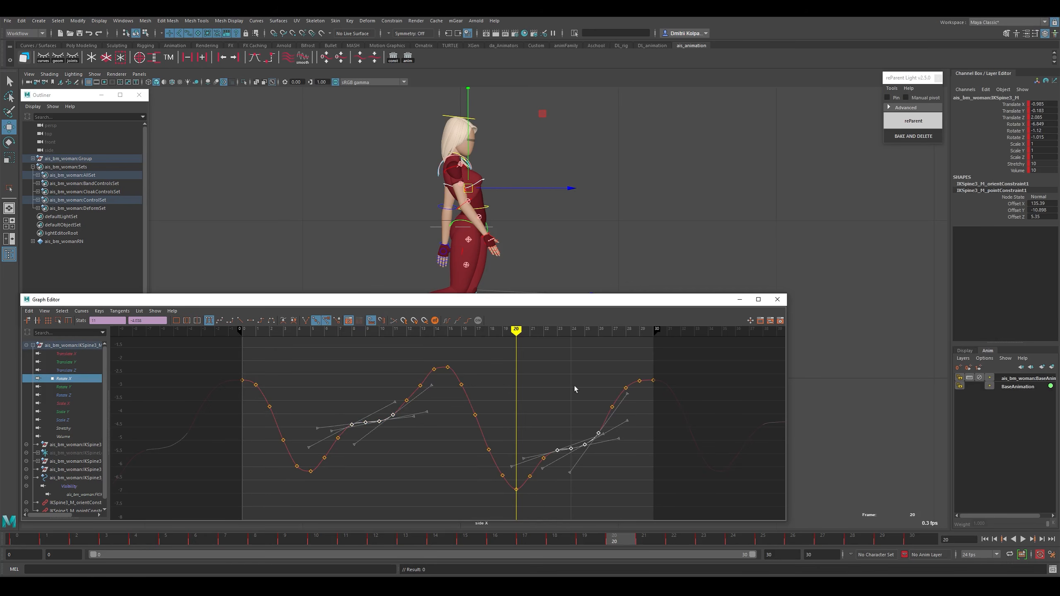
{"action": "left_click_drag", "start_coordinate": [671, 365], "coordinate": [515, 499]}
{"action": "key", "text": "r"}
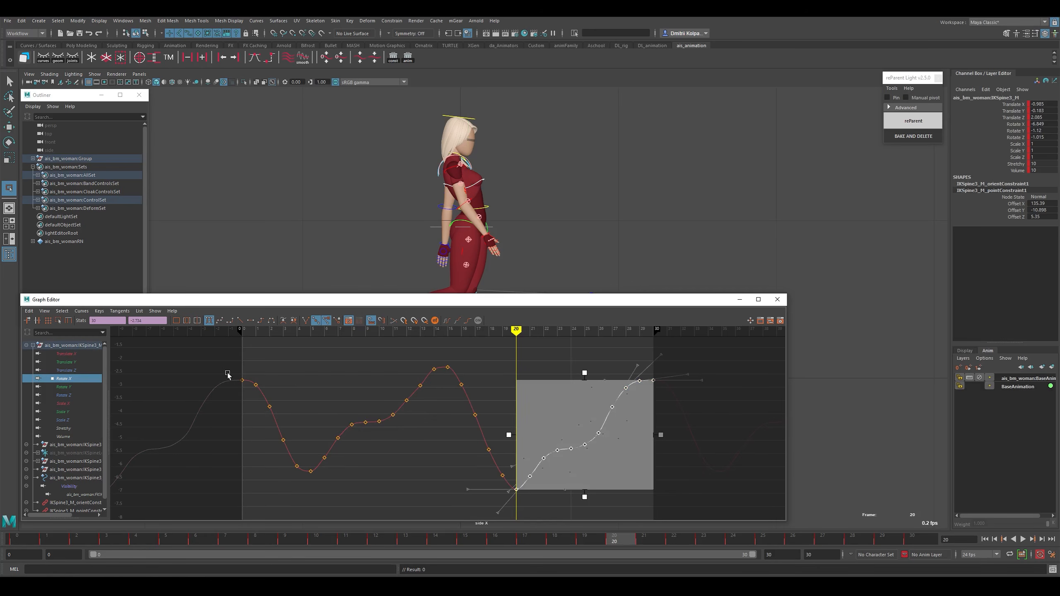
{"action": "left_click_drag", "start_coordinate": [213, 369], "coordinate": [307, 521]}
{"action": "left_click", "coordinate": [430, 462]}
{"action": "left_click_drag", "start_coordinate": [455, 349], "coordinate": [305, 498]}
{"action": "left_click_drag", "start_coordinate": [379, 478], "coordinate": [379, 494]}
Lower the Rotate X key at frame 4 to even out the descent into the first trough.
{"action": "key", "text": "w"}
{"action": "left_click_drag", "start_coordinate": [306, 454], "coordinate": [286, 475]}
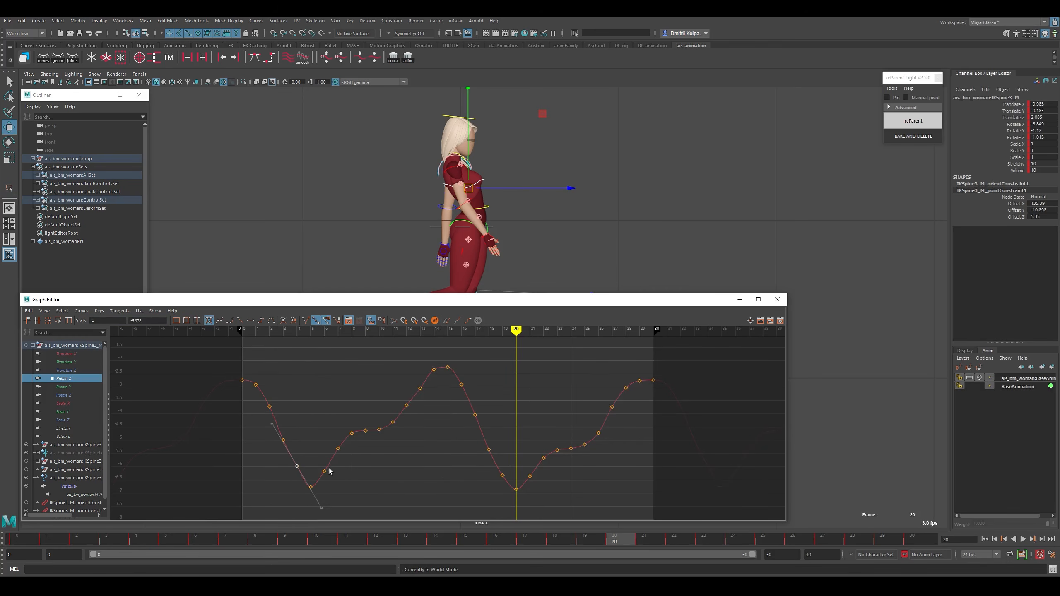
{"action": "middle_click_drag", "start_coordinate": [328, 470], "coordinate": [330, 480]}
Scale the Rotate X keys at frames 0 to 5 and 20 to 30 upward so both loop ends match the frame 15 peak.
{"action": "left_click_drag", "start_coordinate": [215, 366], "coordinate": [320, 517]}
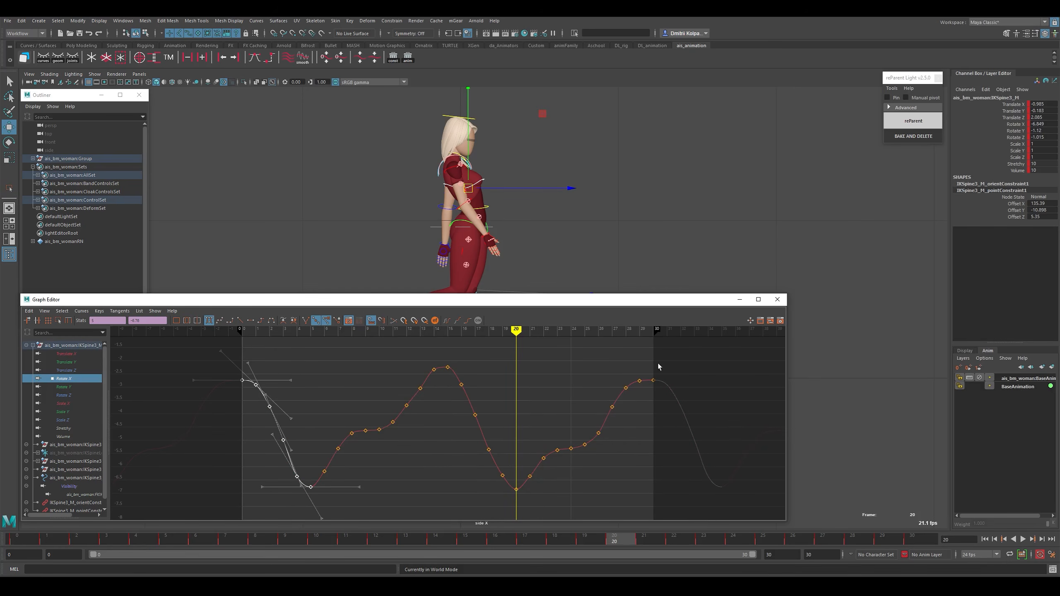
{"action": "left_click_drag", "start_coordinate": [656, 361], "coordinate": [518, 516], "text": "shift"}
{"action": "key", "text": "r"}
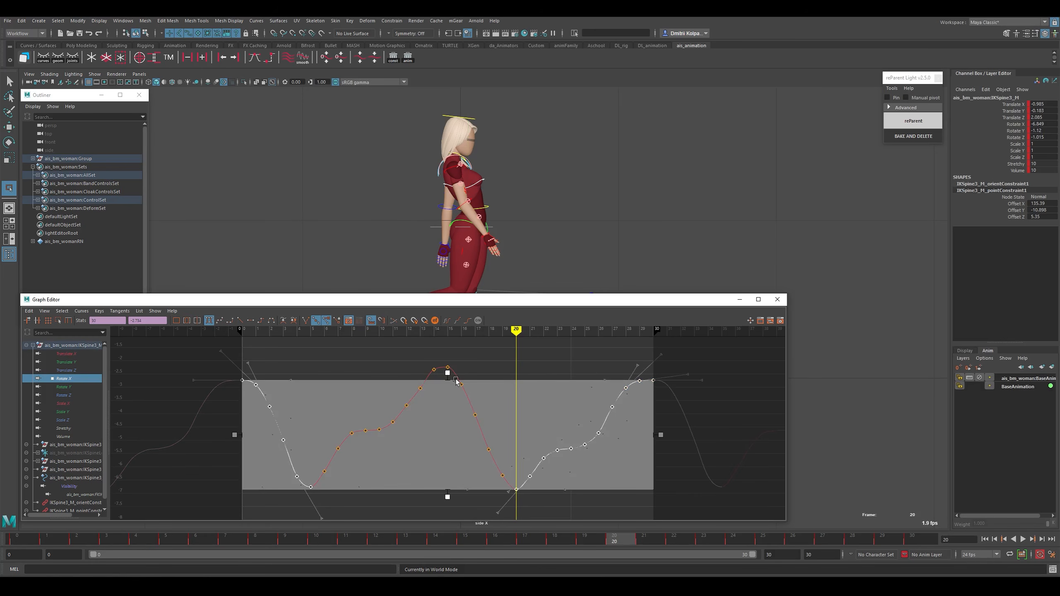
{"action": "key", "text": "ctrl+z"}
{"action": "left_click_drag", "start_coordinate": [449, 374], "coordinate": [451, 362]}
{"action": "key", "text": "w"}
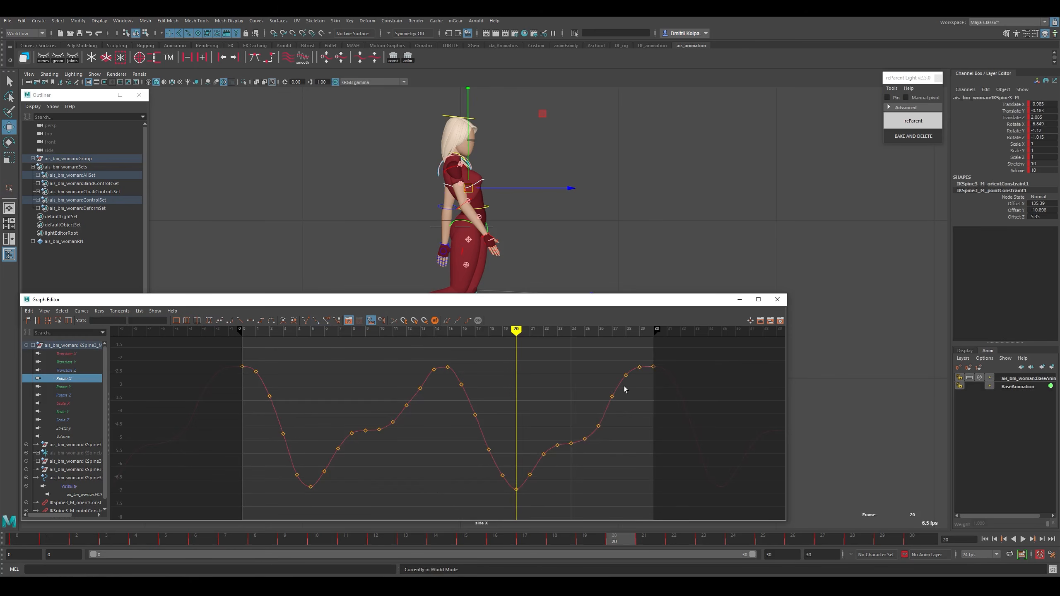
Smooth all of the chest's Rotate X keys with the curve smoothing tool.
{"action": "left_click_drag", "start_coordinate": [672, 347], "coordinate": [185, 498]}
{"action": "left_click", "coordinate": [303, 59]}
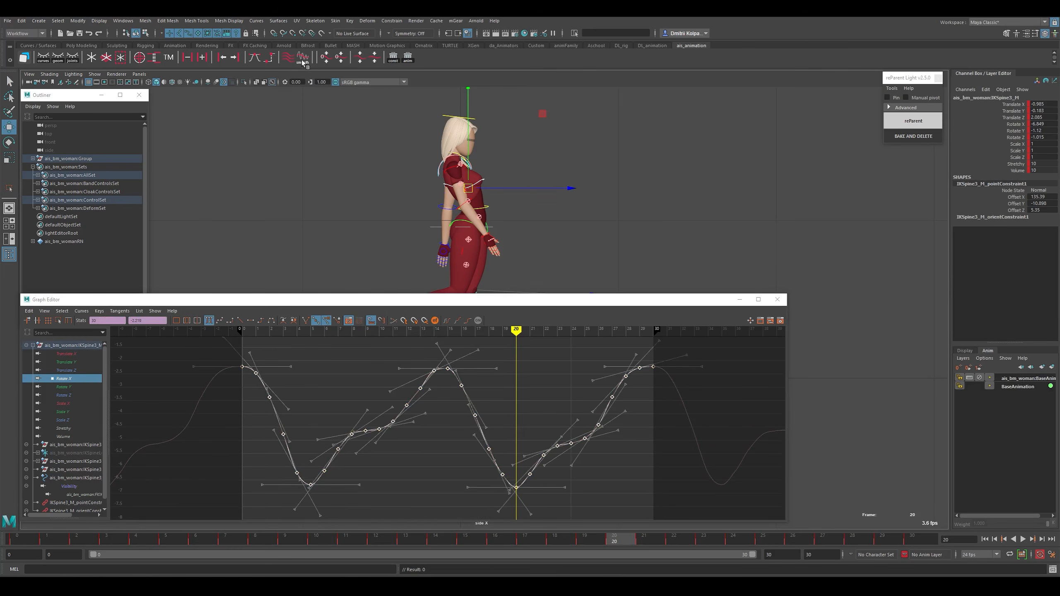
{"action": "left_click", "coordinate": [647, 484]}
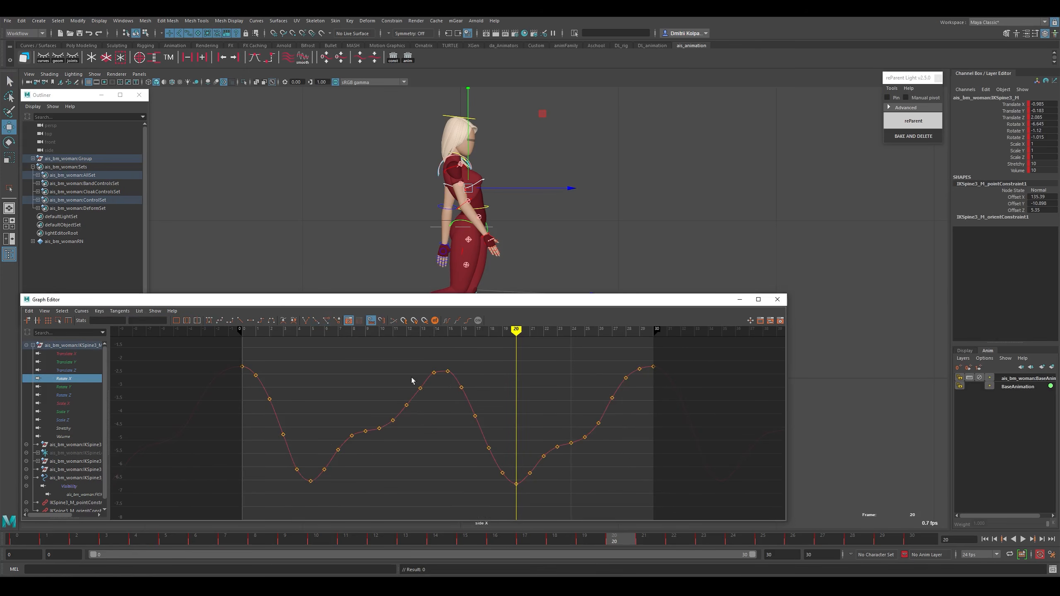
Raise the Rotate X keys at frames 13 and 16 slightly to round out the frame 15 peak.
{"action": "left_click_drag", "start_coordinate": [412, 378], "coordinate": [431, 398]}
{"action": "key", "text": "w"}
{"action": "middle_click_drag", "start_coordinate": [453, 412], "coordinate": [454, 399], "text": "shift"}
{"action": "left_click_drag", "start_coordinate": [479, 368], "coordinate": [458, 392]}
{"action": "middle_click_drag", "start_coordinate": [462, 387], "coordinate": [463, 384], "text": "shift"}
{"action": "left_click", "coordinate": [423, 441]}
Compare the chest's pose at the Rotate Y curve's extremes, frames 10 and 25, in the front and side views.
{"action": "left_click", "coordinate": [67, 388]}
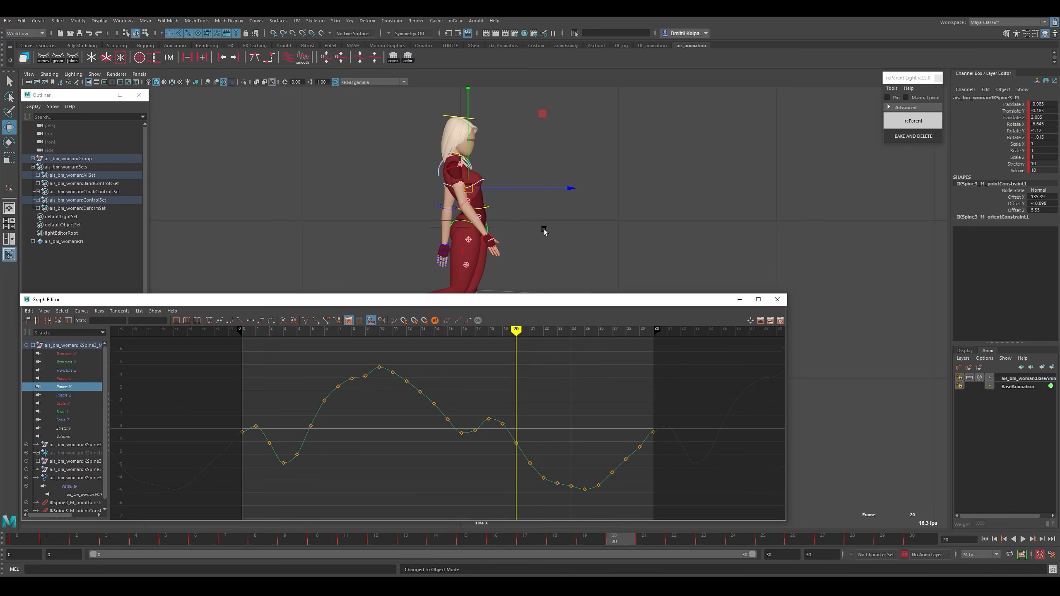
{"action": "key", "text": "space"}
{"action": "left_click_drag", "start_coordinate": [267, 394], "coordinate": [369, 401]}
{"action": "right_click_drag", "start_coordinate": [471, 424], "coordinate": [444, 417], "text": "alt+shift"}
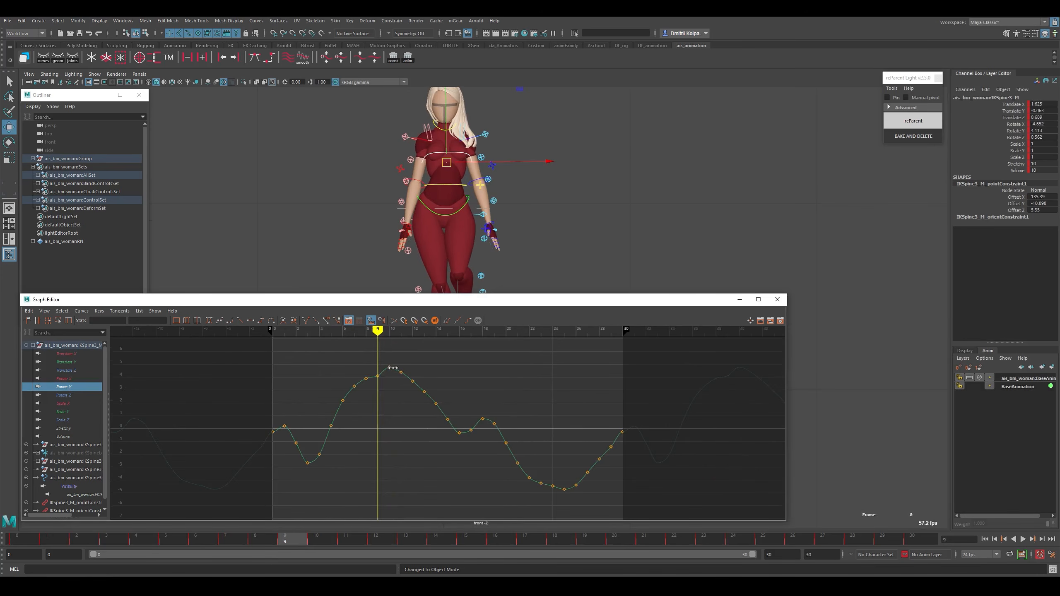
{"action": "left_click_drag", "start_coordinate": [392, 367], "coordinate": [404, 372]}
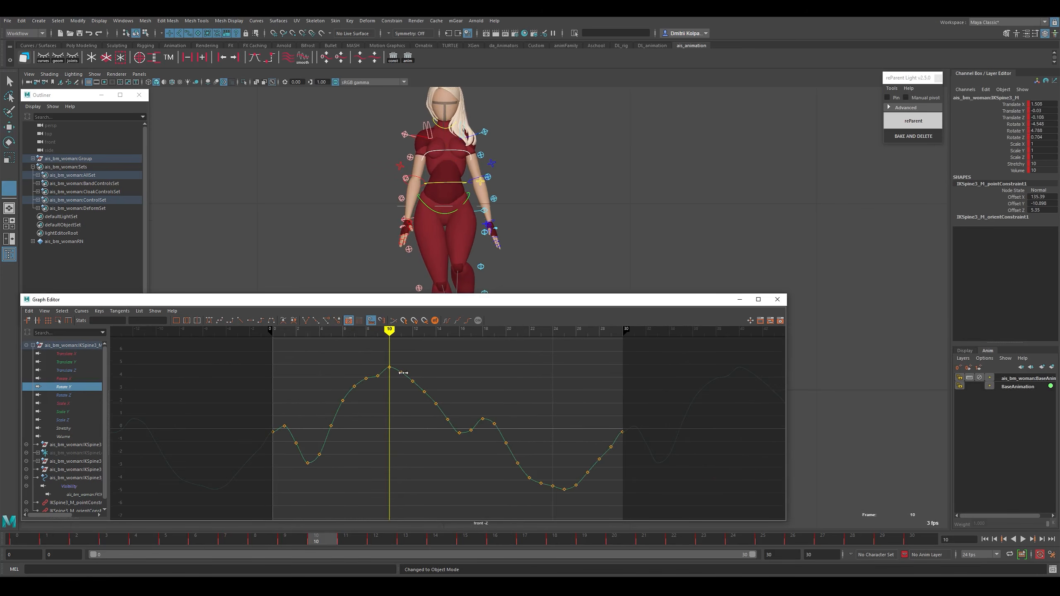
{"action": "left_click", "coordinate": [566, 439]}
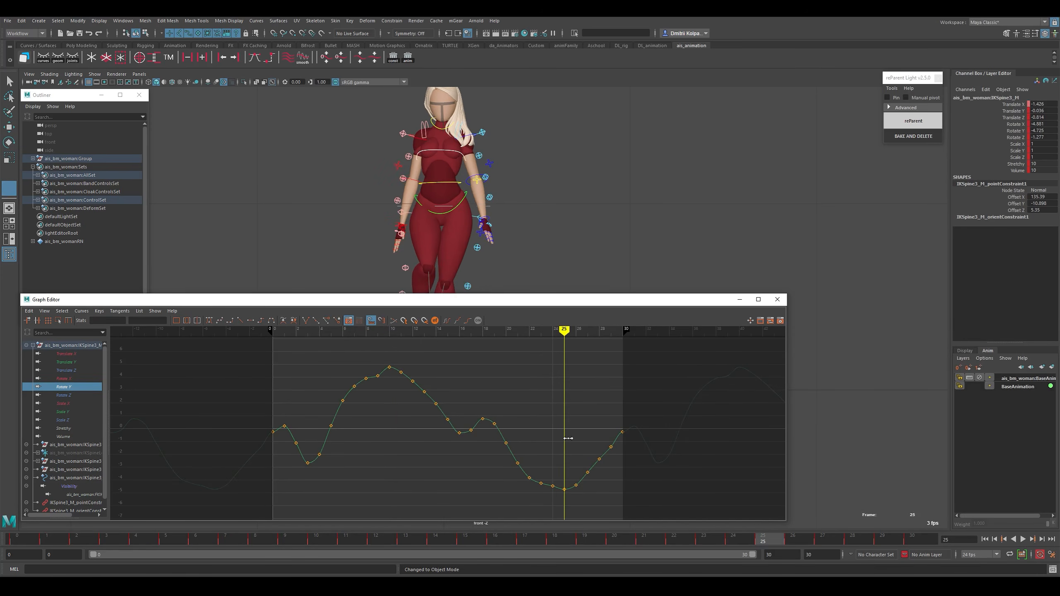
{"action": "key", "text": "space"}
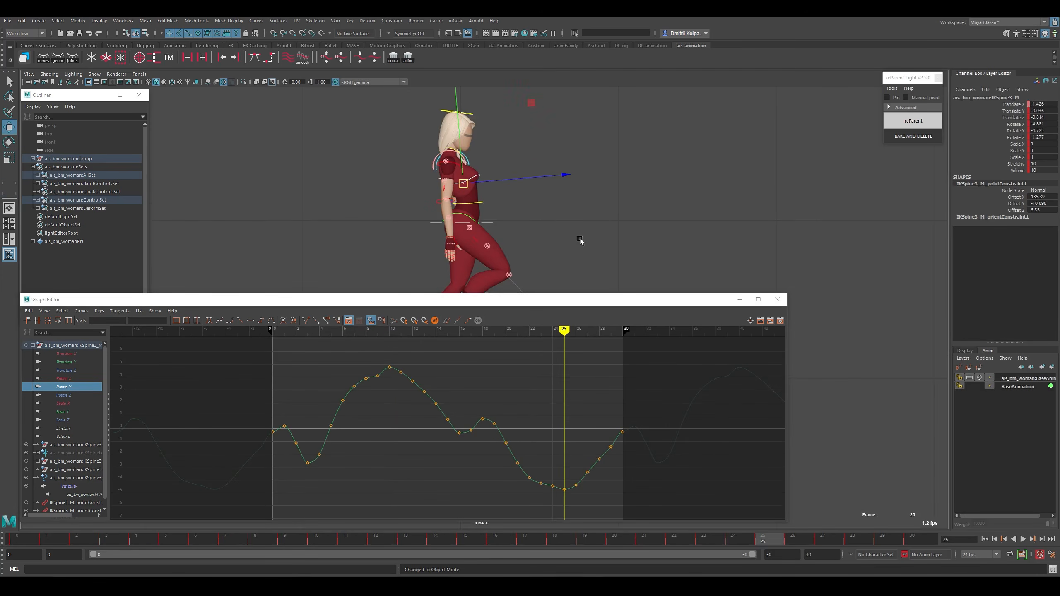
{"action": "key", "text": "k"}
{"action": "left_click", "coordinate": [391, 371]}
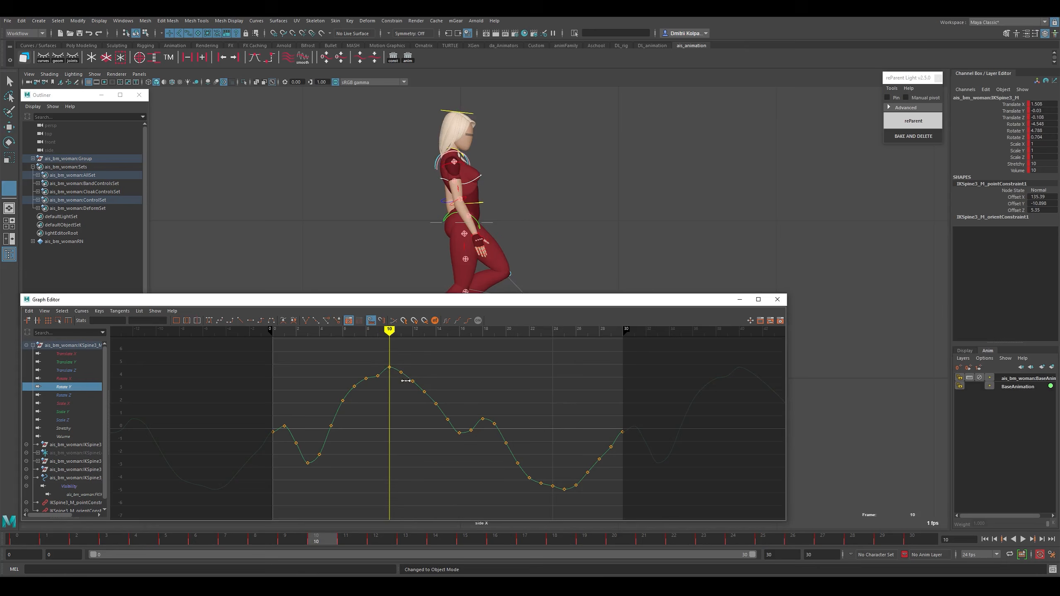
{"action": "left_click", "coordinate": [561, 430]}
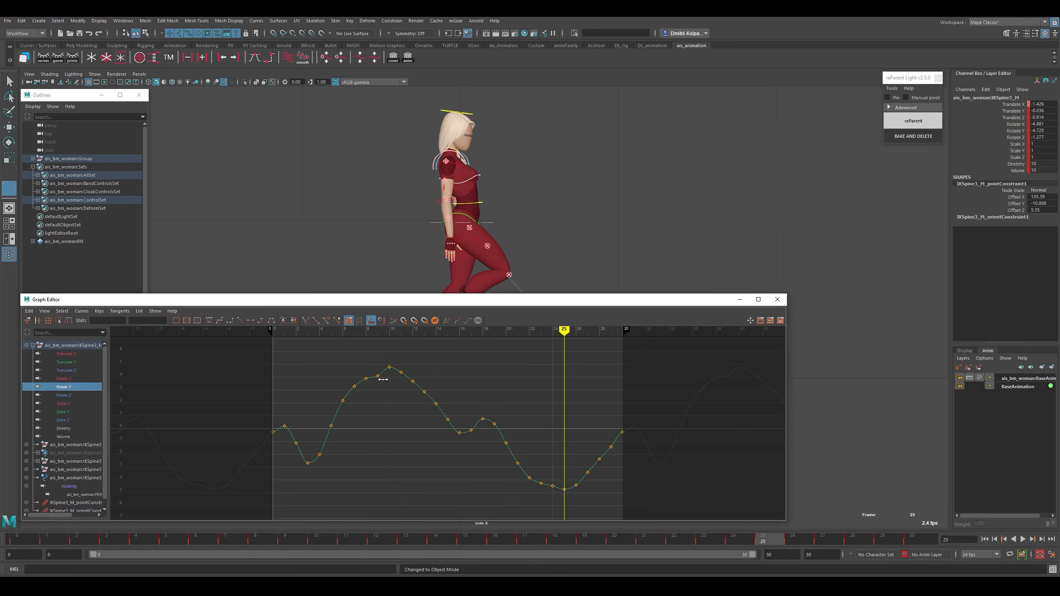
{"action": "left_click", "coordinate": [390, 381]}
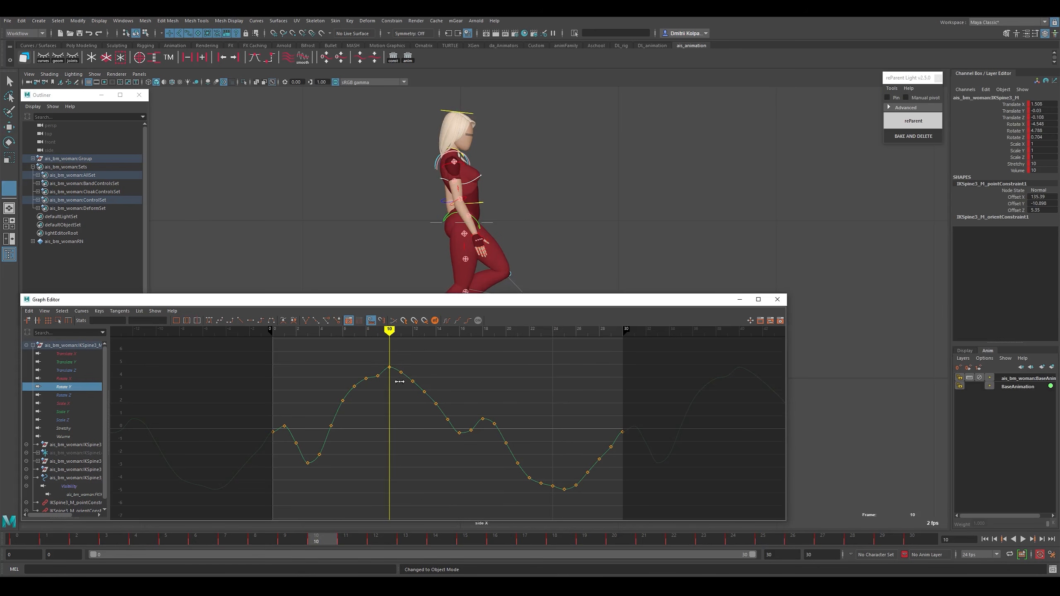
{"action": "left_click", "coordinate": [565, 444]}
{"action": "key", "text": "w"}
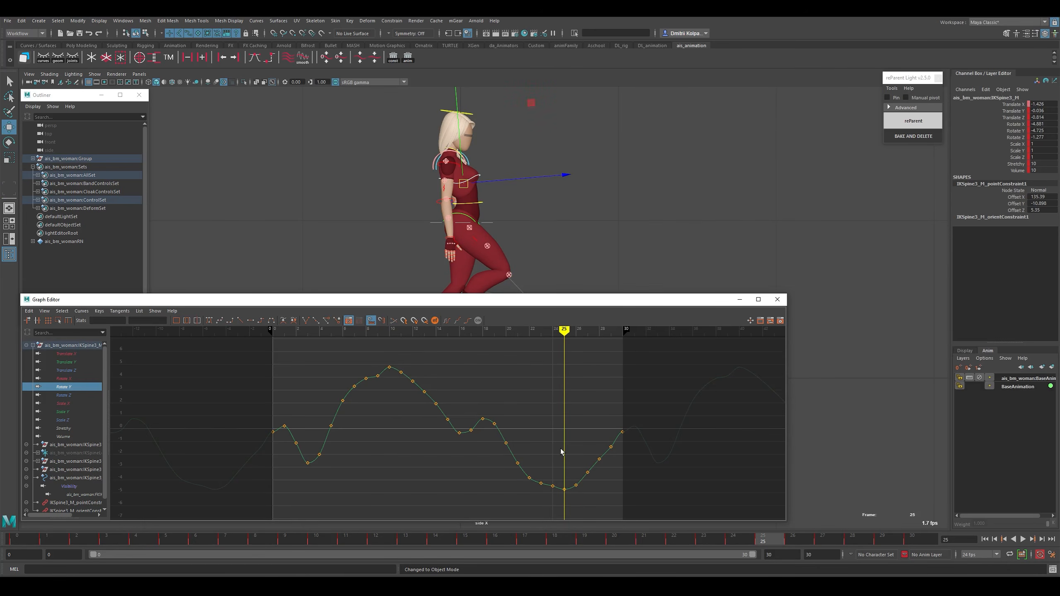
{"action": "key", "text": "k"}
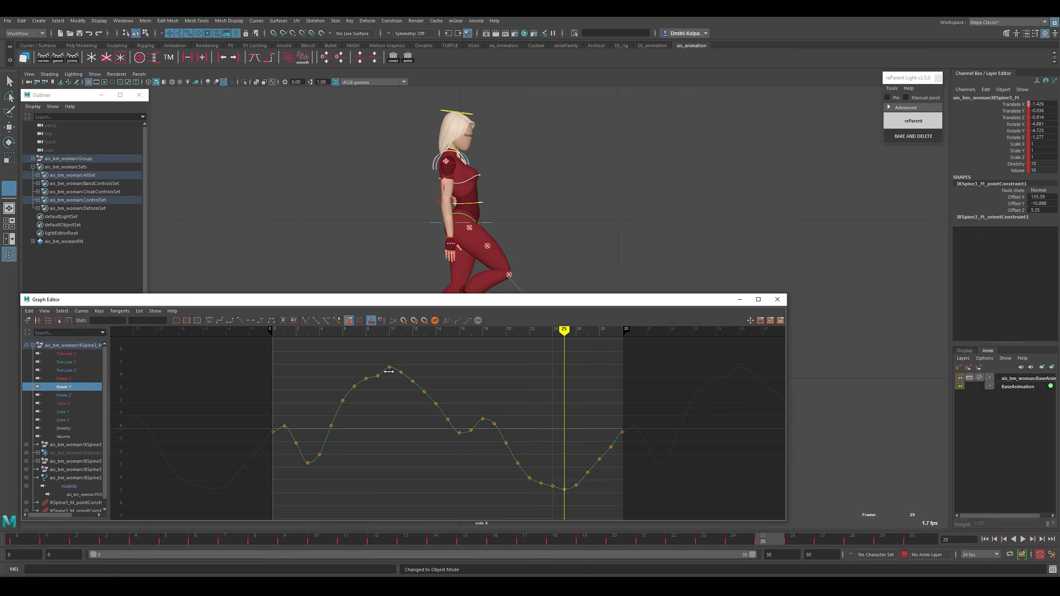
{"action": "left_click", "coordinate": [388, 387]}
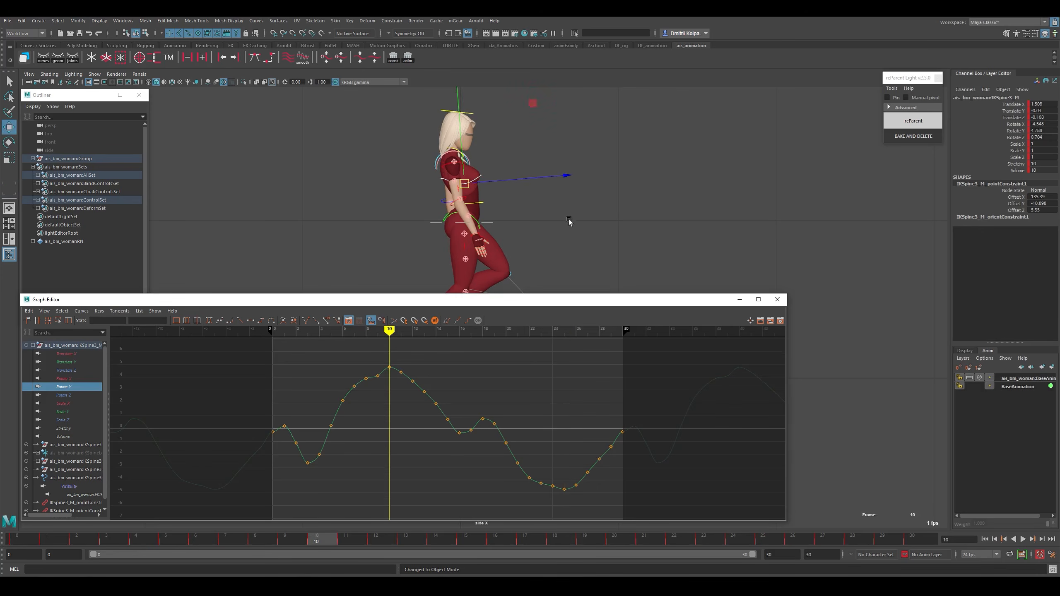
{"action": "key", "text": "k"}
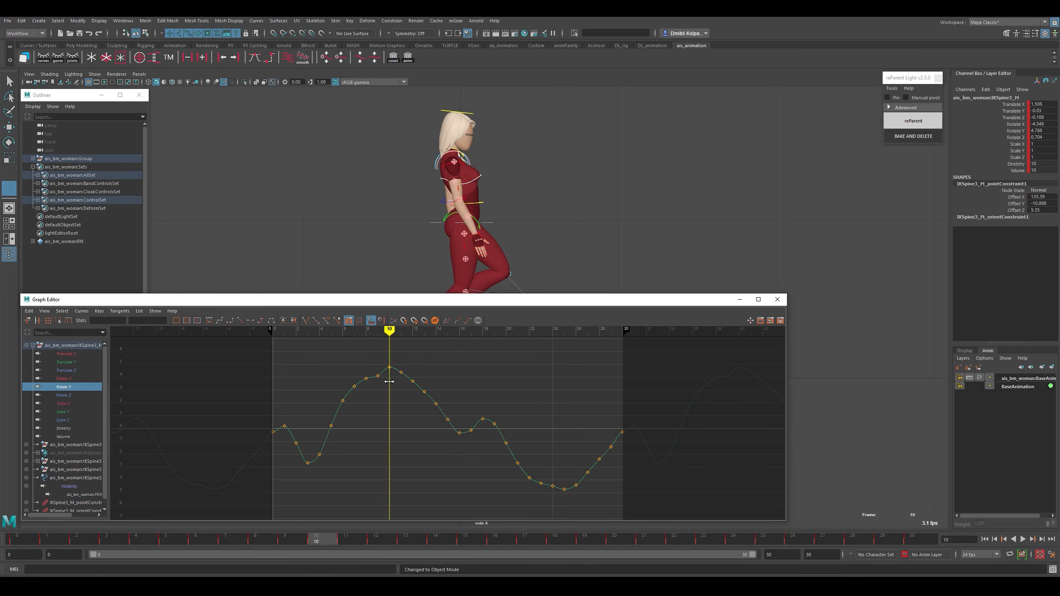
Compare the front-view chest poses at the small Rotate Y bumps around frames 1 and 18.
{"action": "left_click_drag", "start_coordinate": [388, 381], "coordinate": [476, 415]}
{"action": "key", "text": "space"}
{"action": "key", "text": "k"}
{"action": "key", "text": "w"}
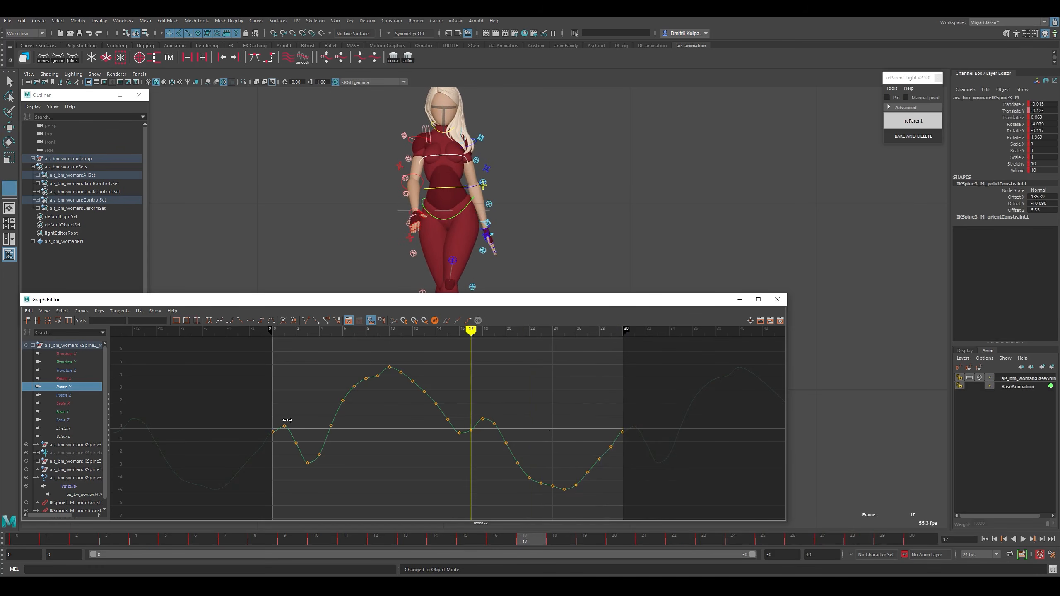
{"action": "left_click", "coordinate": [287, 420]}
{"action": "left_click", "coordinate": [481, 422]}
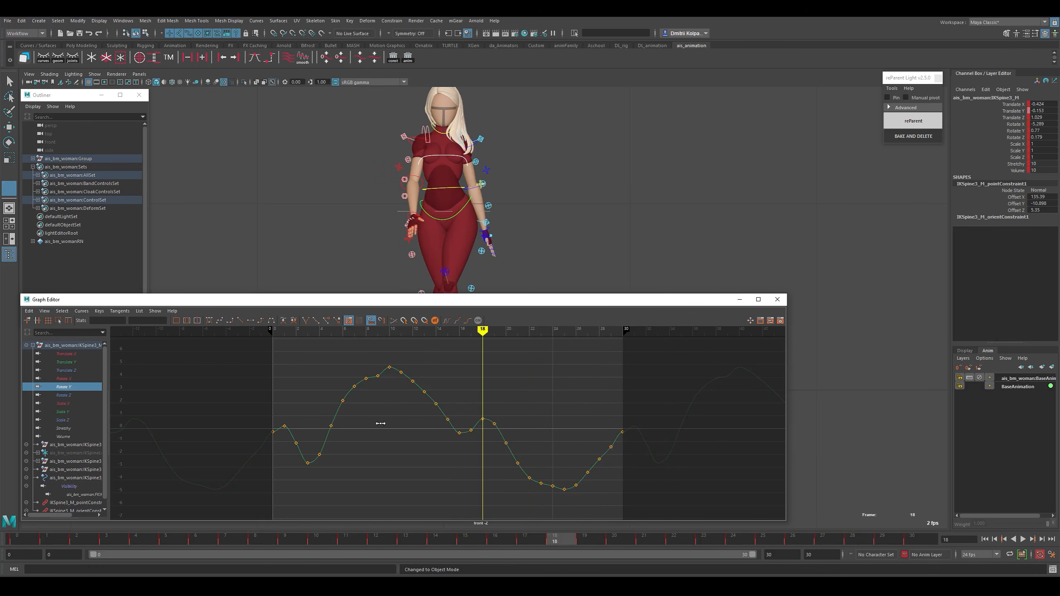
{"action": "left_click", "coordinate": [284, 420]}
{"action": "key", "text": "w"}
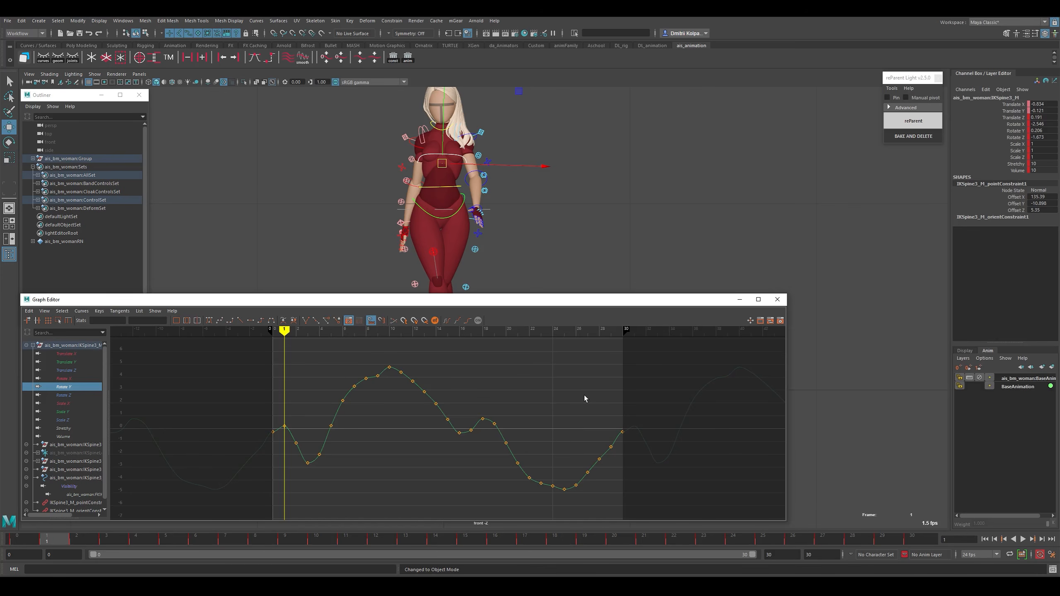
Examine the spine control's Rotate Y curve, comparing the poses and key values at its low and high extremes.
{"action": "left_click_drag", "start_coordinate": [215, 356], "coordinate": [633, 501]}
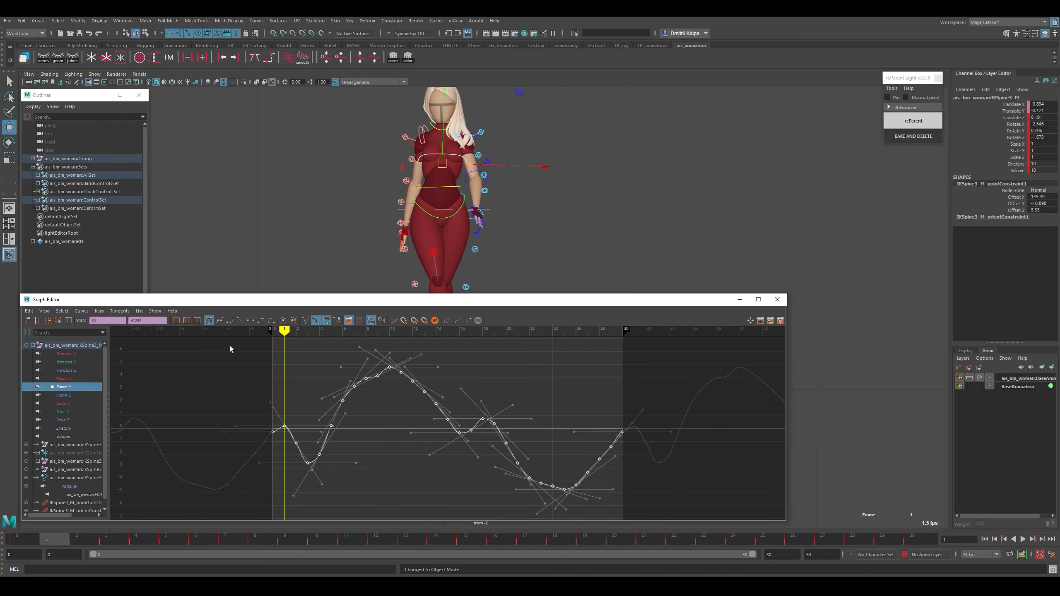
{"action": "left_click_drag", "start_coordinate": [284, 396], "coordinate": [308, 397]}
{"action": "key", "text": "w"}
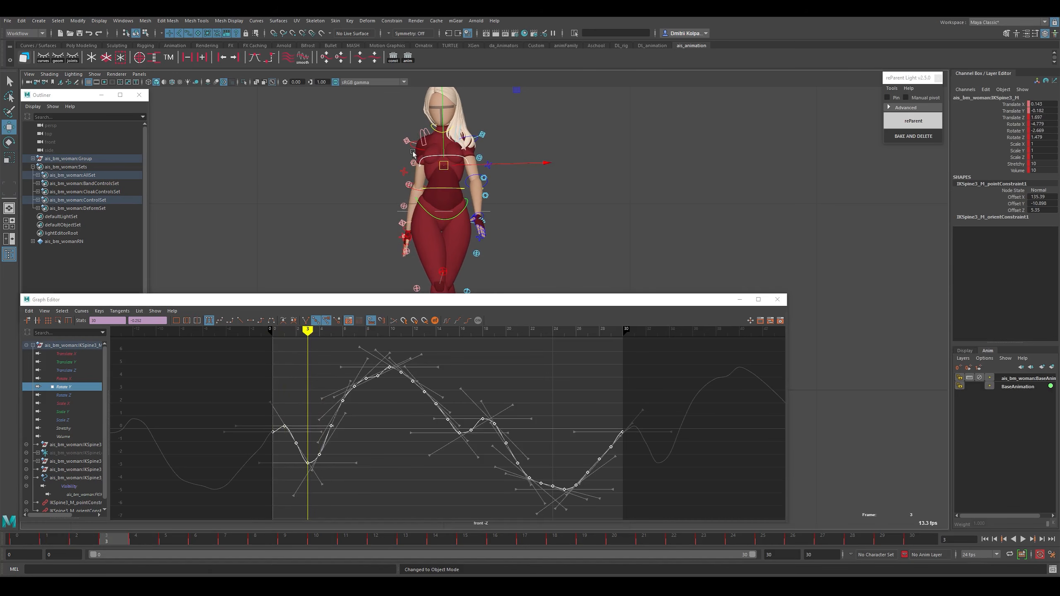
{"action": "key", "text": "k"}
{"action": "left_click_drag", "start_coordinate": [280, 381], "coordinate": [299, 395]}
{"action": "left_click", "coordinate": [230, 354]}
{"action": "left_click_drag", "start_coordinate": [226, 352], "coordinate": [657, 523]}
{"action": "left_click", "coordinate": [409, 405]}
{"action": "key", "text": "k"}
{"action": "left_click", "coordinate": [387, 372]}
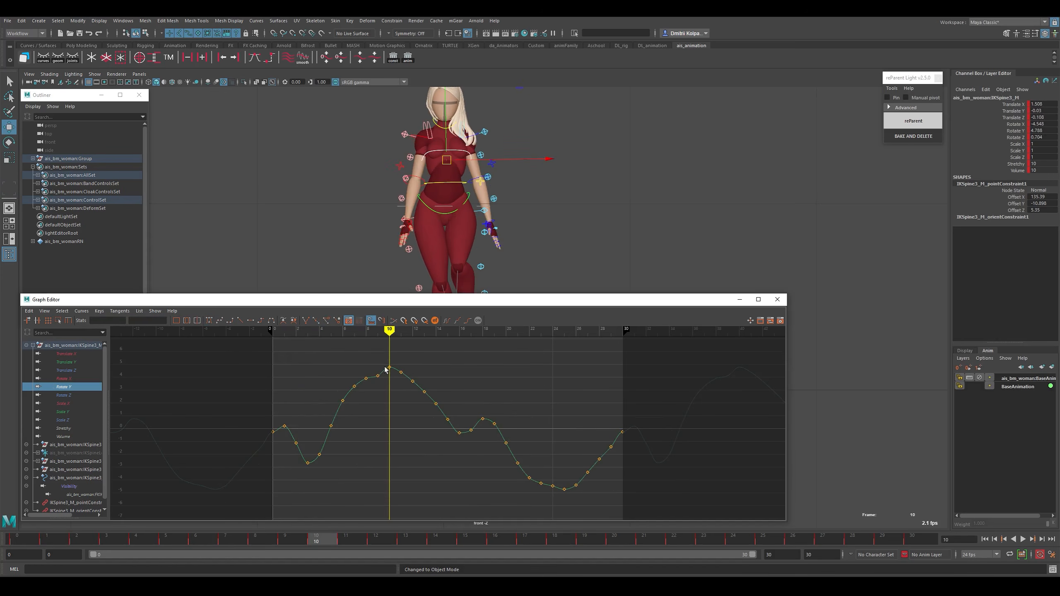
{"action": "left_click", "coordinate": [389, 367]}
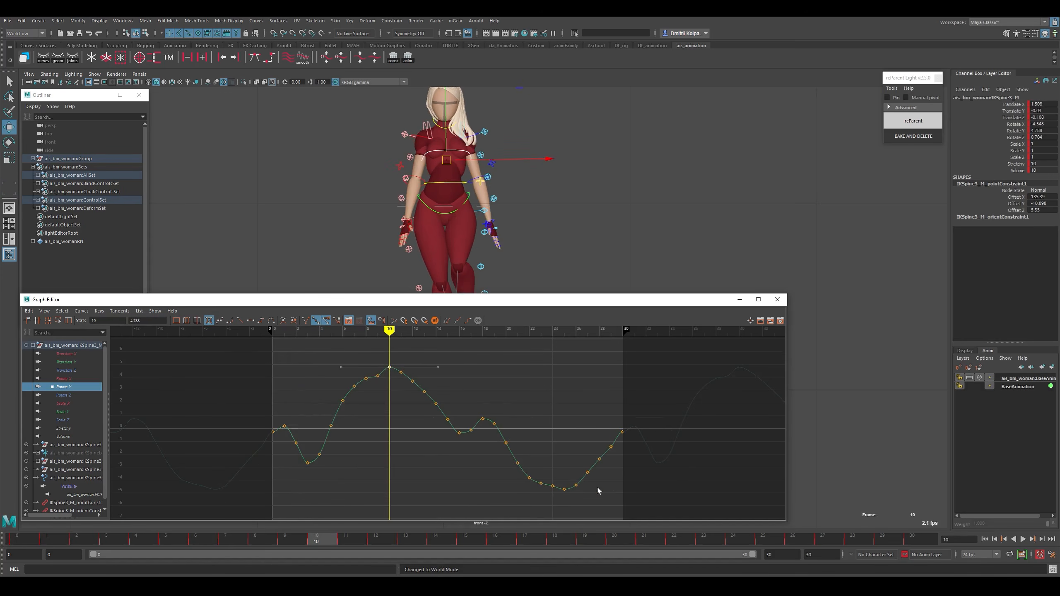
{"action": "left_click", "coordinate": [565, 489]}
Select all Rotate Y keys of the spine control and shift the curve slightly down.
{"action": "left_click", "coordinate": [498, 429]}
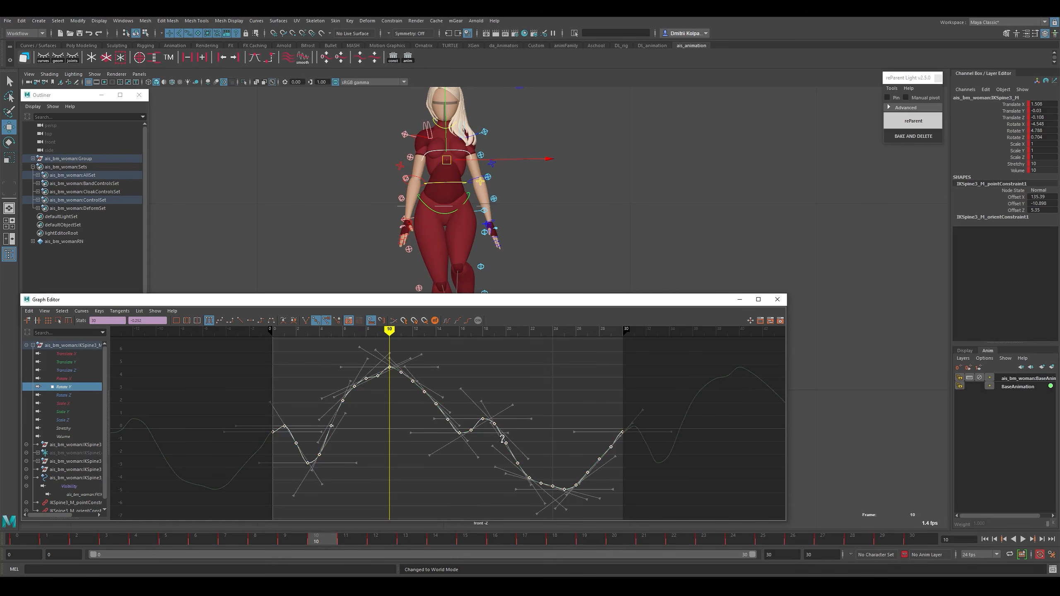
{"action": "middle_click_drag", "start_coordinate": [503, 444], "coordinate": [504, 444], "text": "shift"}
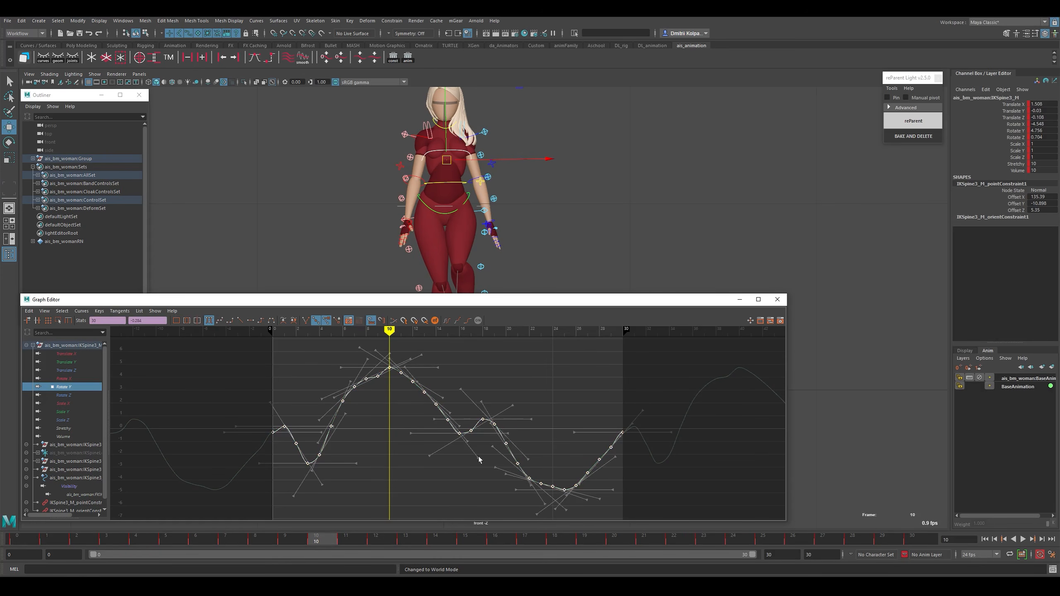
{"action": "left_click", "coordinate": [490, 449]}
Smooth all the Rotate Y keys with several passes of the curve smoothing tool.
{"action": "left_click_drag", "start_coordinate": [296, 380], "coordinate": [685, 501]}
{"action": "left_click", "coordinate": [302, 59]}
{"action": "left_click", "coordinate": [302, 59]}
{"action": "left_click", "coordinate": [302, 60]}
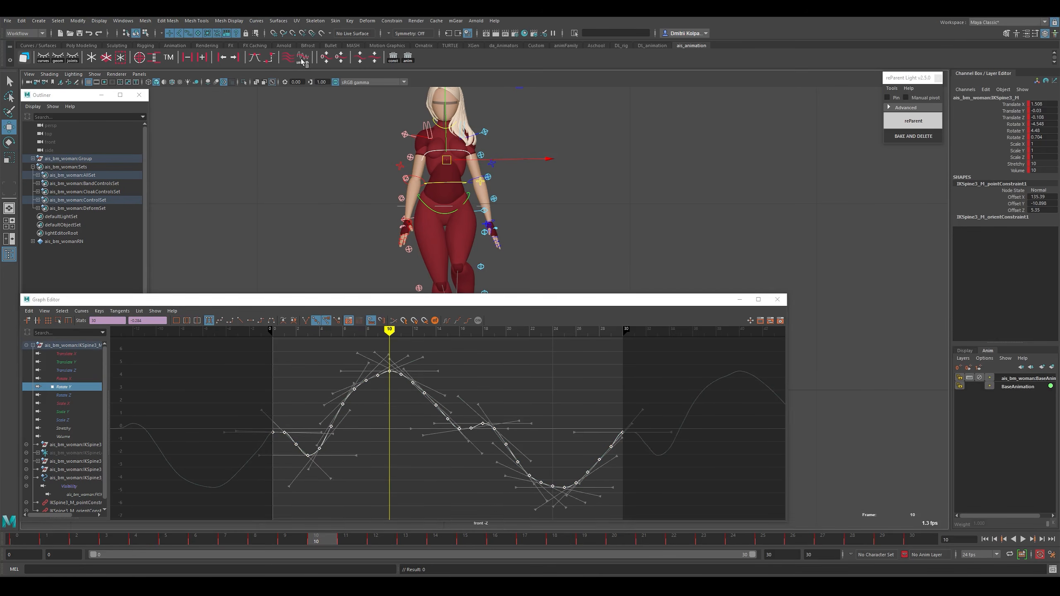
{"action": "left_click", "coordinate": [302, 60]}
{"action": "left_click", "coordinate": [386, 470]}
Delete the Rotate Y keys at frames 8 and 9 to clean up the rise into the frame 10 peak.
{"action": "left_click_drag", "start_coordinate": [381, 366], "coordinate": [363, 388]}
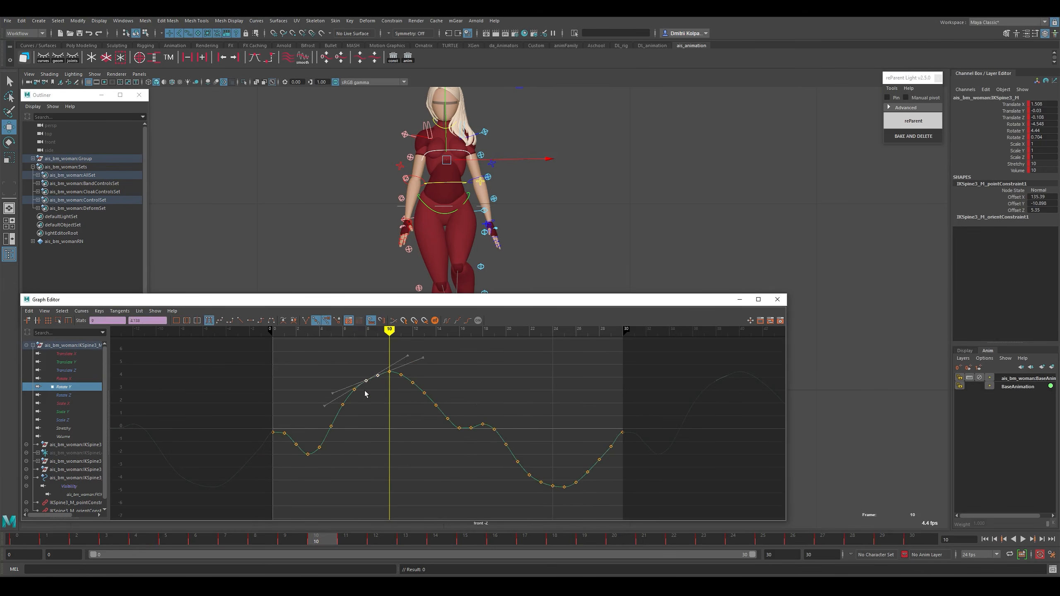
{"action": "key", "text": "Delete"}
{"action": "left_click", "coordinate": [354, 389]}
{"action": "left_click", "coordinate": [385, 367]}
{"action": "middle_click_drag", "start_coordinate": [384, 366], "coordinate": [379, 357]}
{"action": "left_click", "coordinate": [521, 433]}
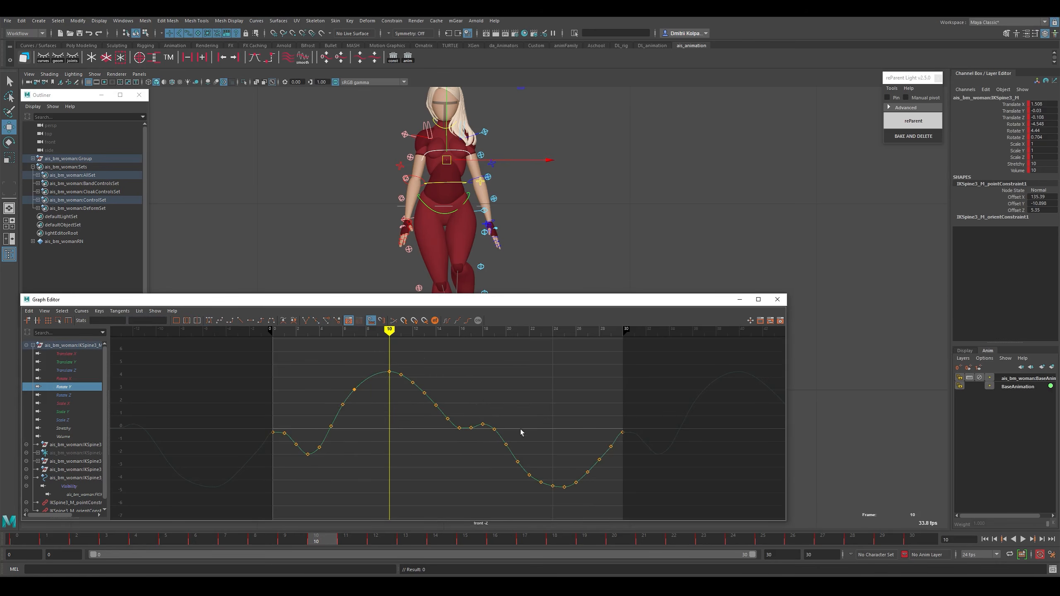
Display the Rotate Z curve, switch to the side view, and scrub the walk from frame 10 to frame 15 and frame 0.
{"action": "left_click", "coordinate": [79, 395]}
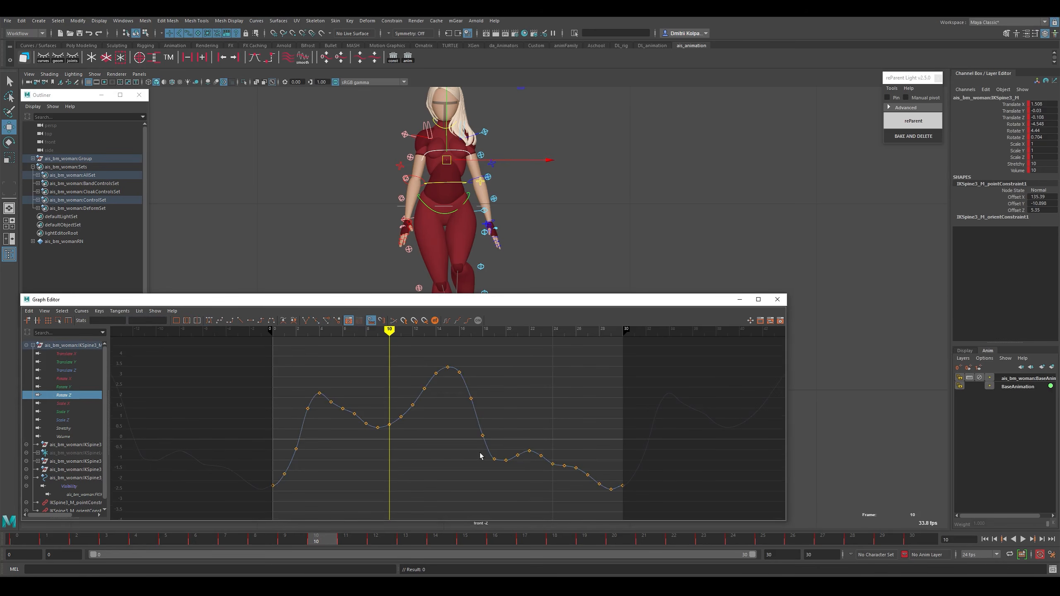
{"action": "key", "text": "space"}
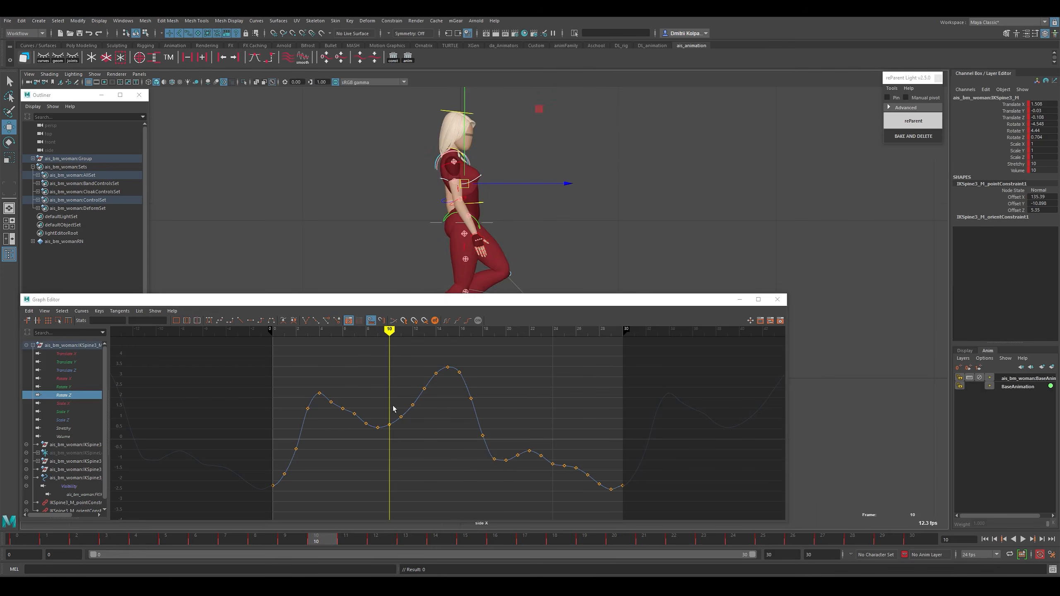
{"action": "key", "text": "k"}
{"action": "left_click_drag", "start_coordinate": [392, 409], "coordinate": [448, 388]}
{"action": "key", "text": "w"}
{"action": "left_click", "coordinate": [17, 540]}
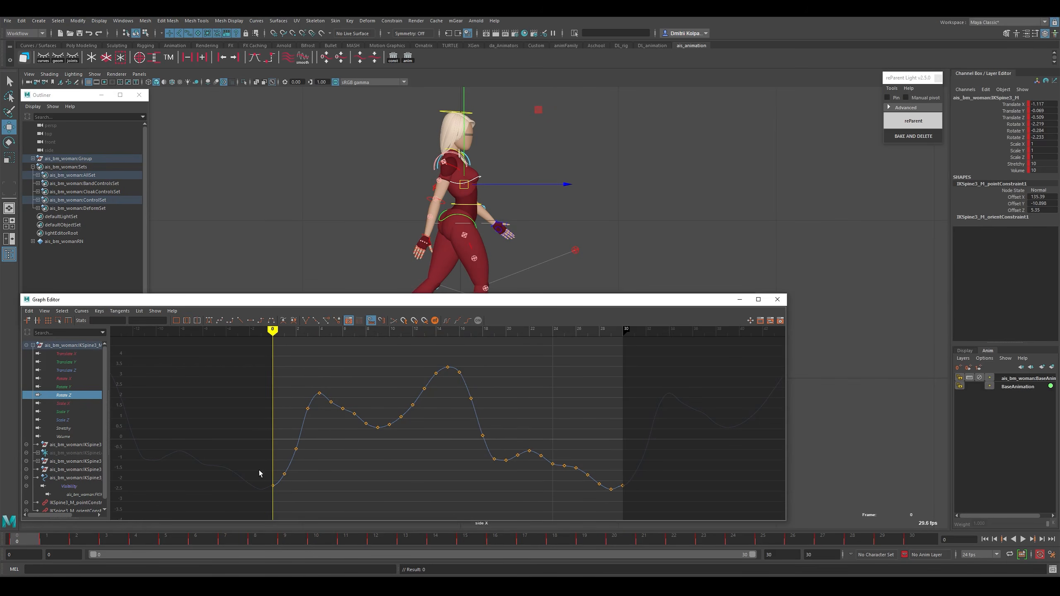
Compare the lowest Rotate Z keys near frames 0 and 29 with the frame 15 peak against the side-view poses.
{"action": "left_click_drag", "start_coordinate": [257, 470], "coordinate": [279, 500]}
{"action": "left_click_drag", "start_coordinate": [614, 482], "coordinate": [609, 498]}
{"action": "key", "text": "k"}
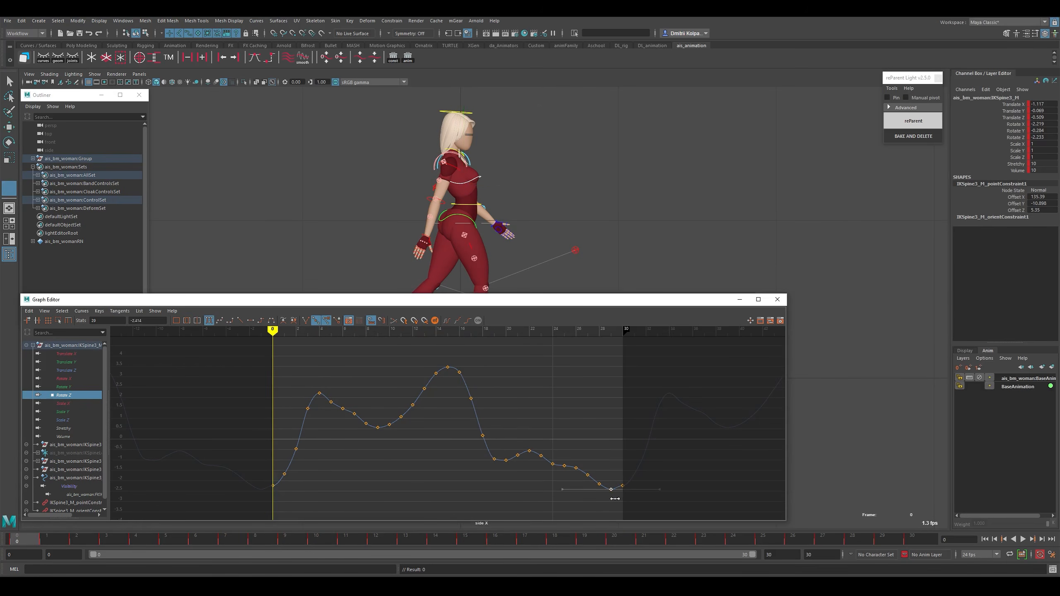
{"action": "left_click", "coordinate": [615, 497]}
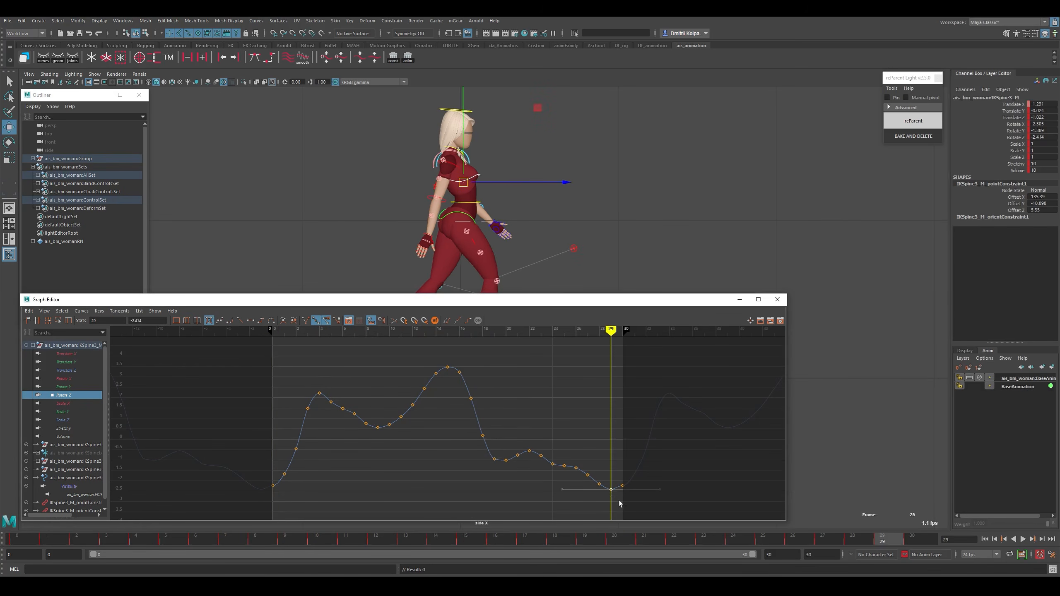
{"action": "key", "text": "k"}
{"action": "left_click", "coordinate": [447, 378]}
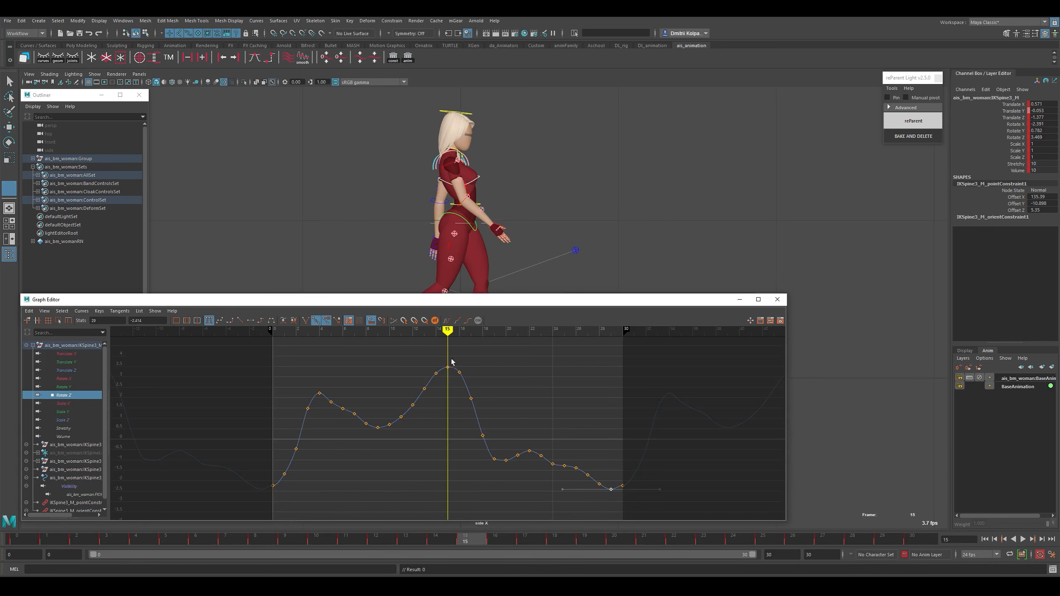
{"action": "left_click_drag", "start_coordinate": [455, 360], "coordinate": [446, 380]}
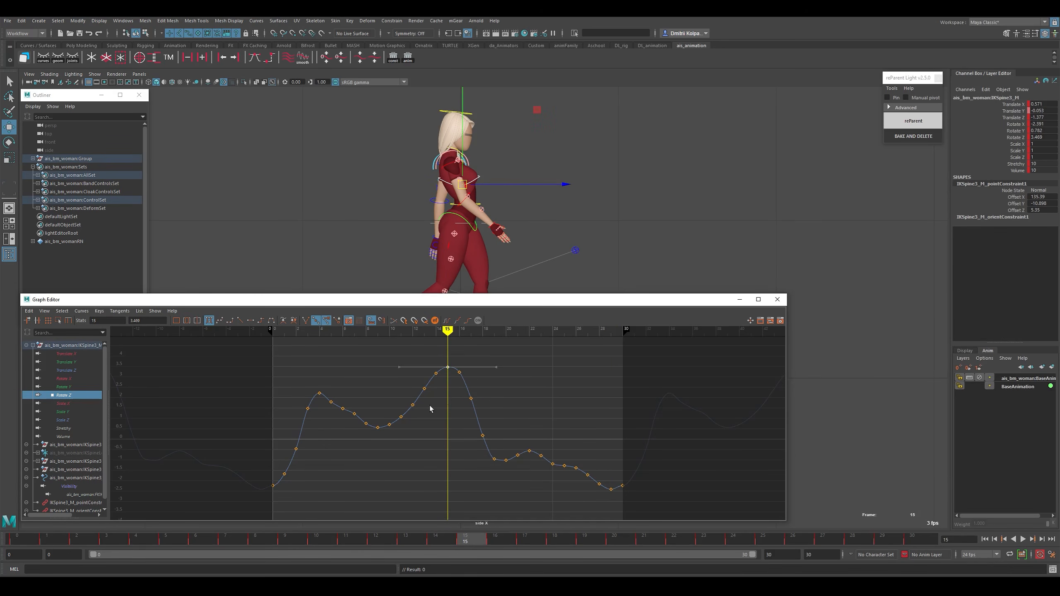
{"action": "key", "text": "k"}
{"action": "left_click", "coordinate": [274, 458]}
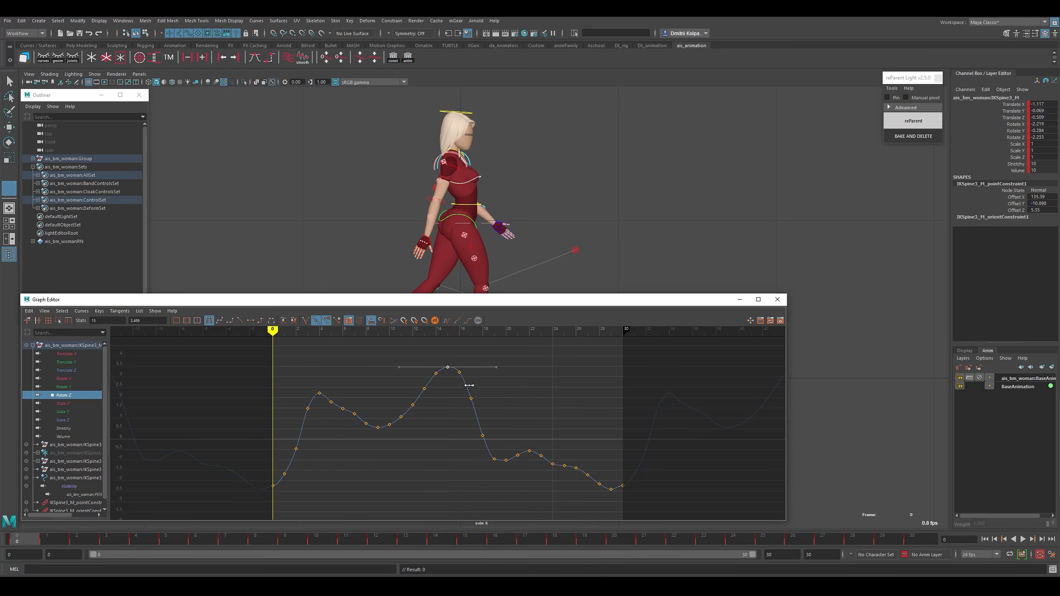
Shift the whole Rotate Z curve down by about 0.5, balancing its frame 15 peak against the frame 29 low.
{"action": "left_click", "coordinate": [448, 386]}
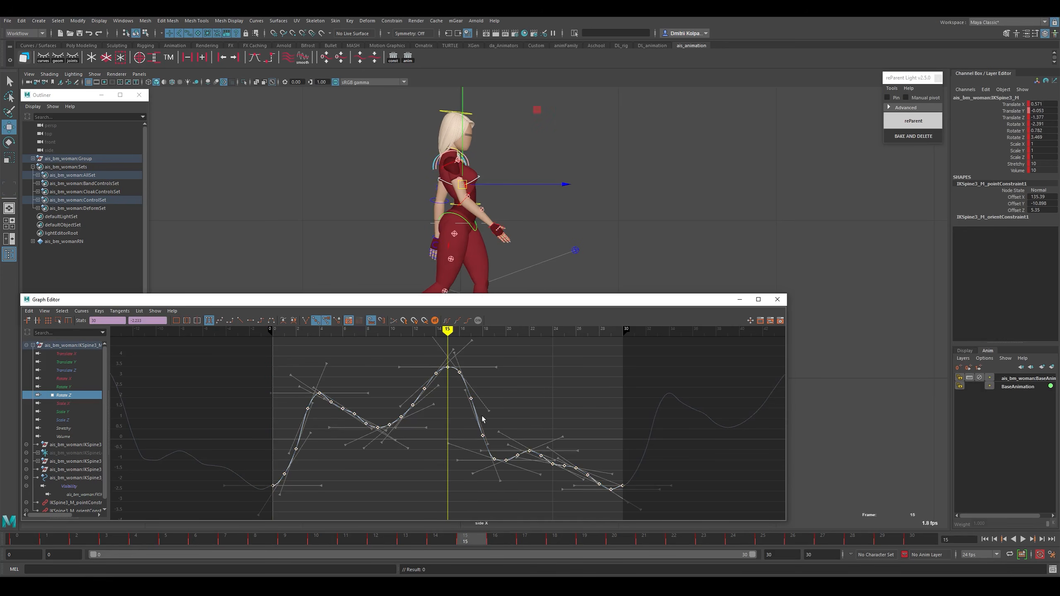
{"action": "right_click_drag", "start_coordinate": [482, 415], "coordinate": [474, 423], "text": "alt+shift"}
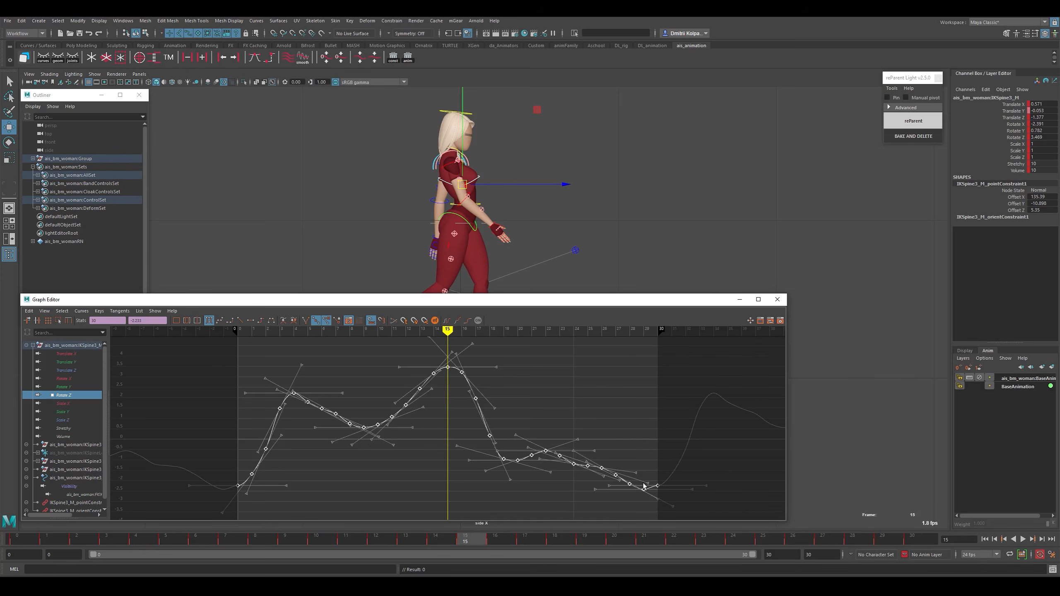
{"action": "middle_click_drag", "start_coordinate": [639, 478], "coordinate": [636, 487], "text": "shift"}
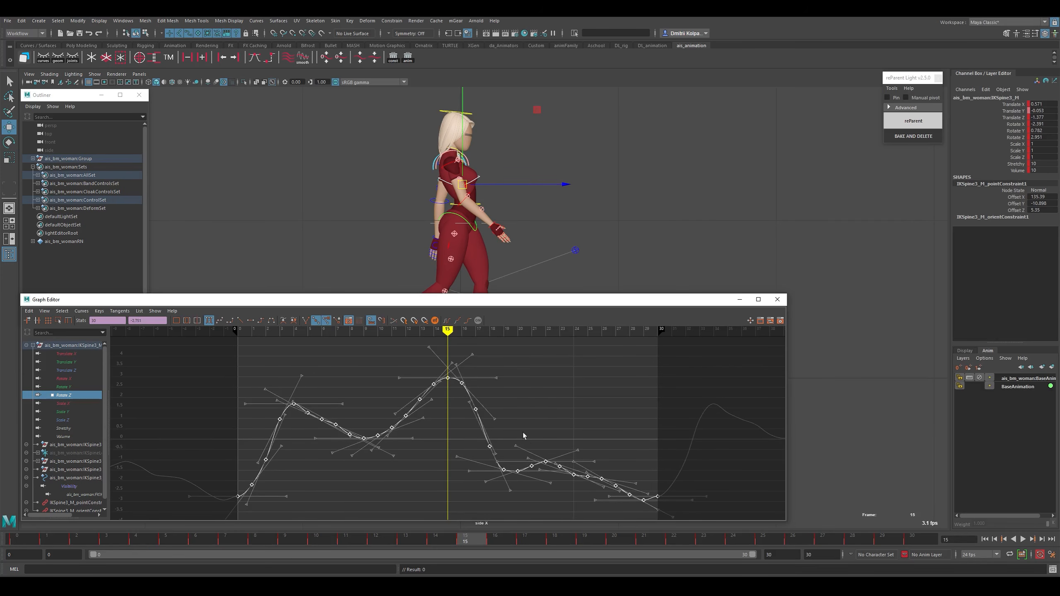
{"action": "left_click", "coordinate": [545, 403]}
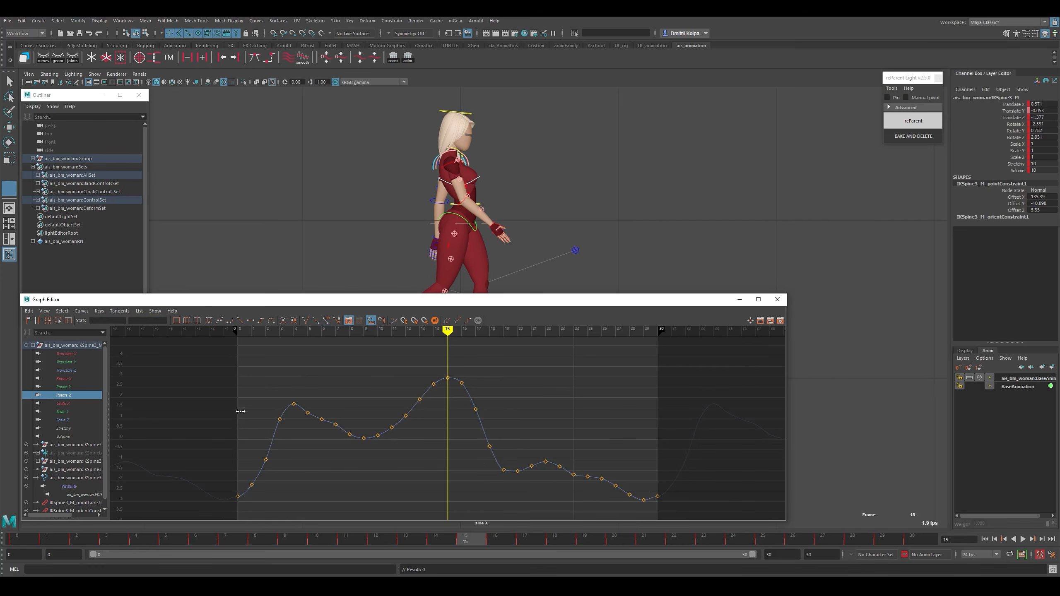
{"action": "key", "text": "w"}
{"action": "left_click", "coordinate": [447, 378]}
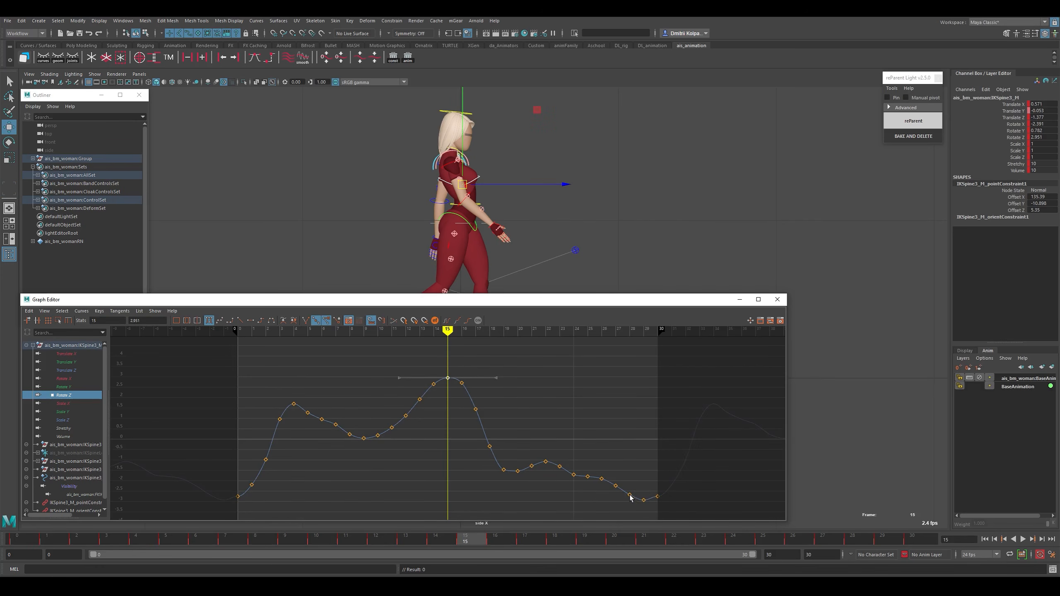
{"action": "left_click", "coordinate": [643, 499]}
{"action": "left_click", "coordinate": [408, 480]}
{"action": "key", "text": "k"}
Raise the Rotate Z key at frame 22, delete the keys at frames 23 to 25, and move the raised key to frame 23.
{"action": "left_click_drag", "start_coordinate": [257, 469], "coordinate": [560, 464]}
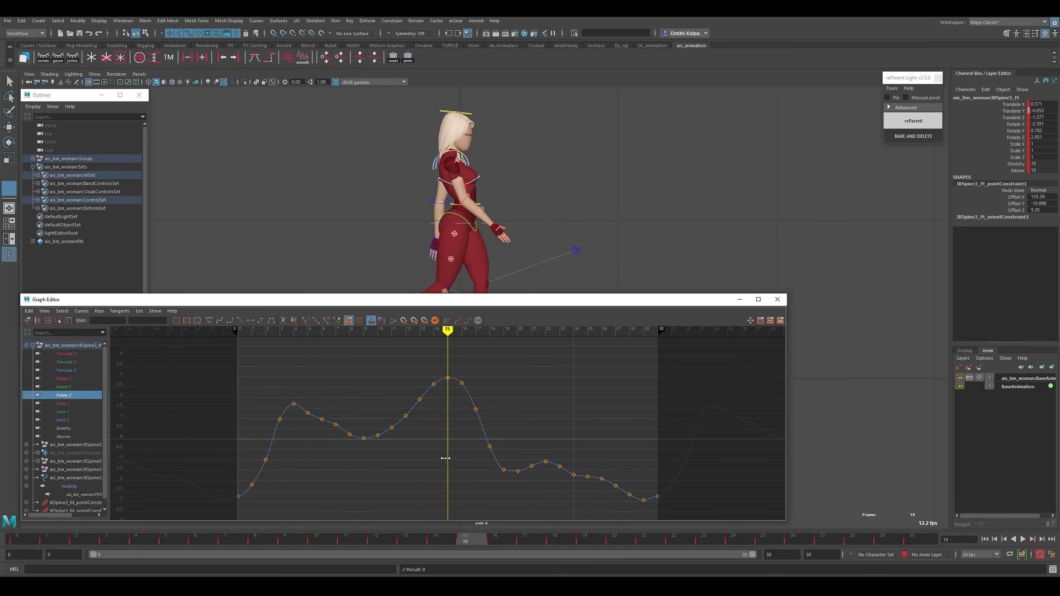
{"action": "key", "text": "w"}
{"action": "middle_click_drag", "start_coordinate": [568, 457], "coordinate": [570, 442]}
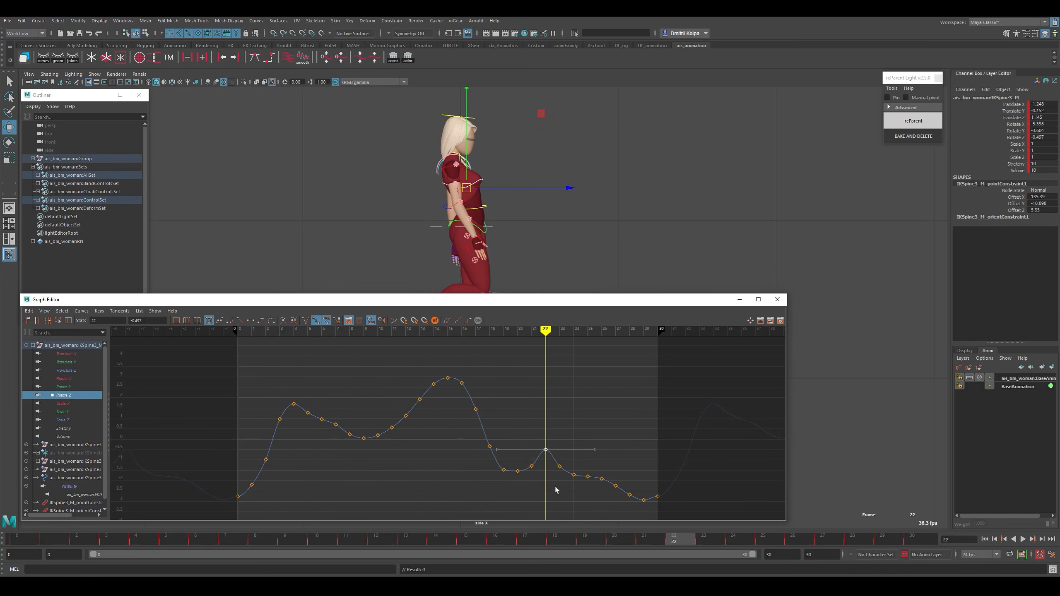
{"action": "left_click_drag", "start_coordinate": [554, 484], "coordinate": [593, 461]}
{"action": "key", "text": "Delete"}
{"action": "middle_click_drag", "start_coordinate": [548, 458], "coordinate": [562, 458]}
Delete the Rotate Z keys at frames 27 and 28.
{"action": "left_click", "coordinate": [632, 506]}
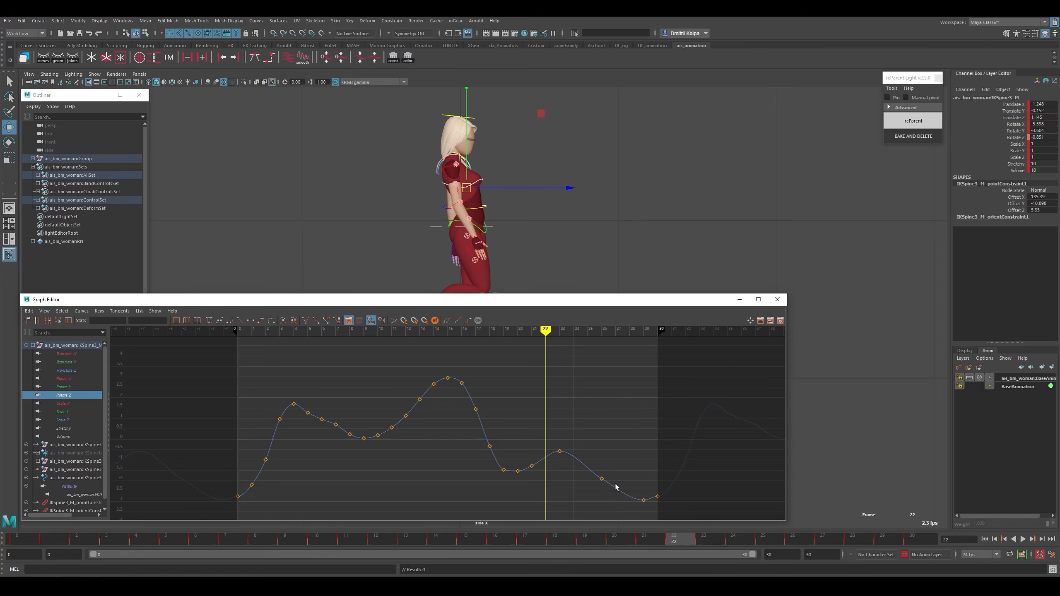
{"action": "left_click", "coordinate": [616, 485]}
{"action": "key", "text": "Delete"}
Select all Rotate Z keys and smooth the curve with several passes of the smoothing tool.
{"action": "left_click", "coordinate": [476, 423]}
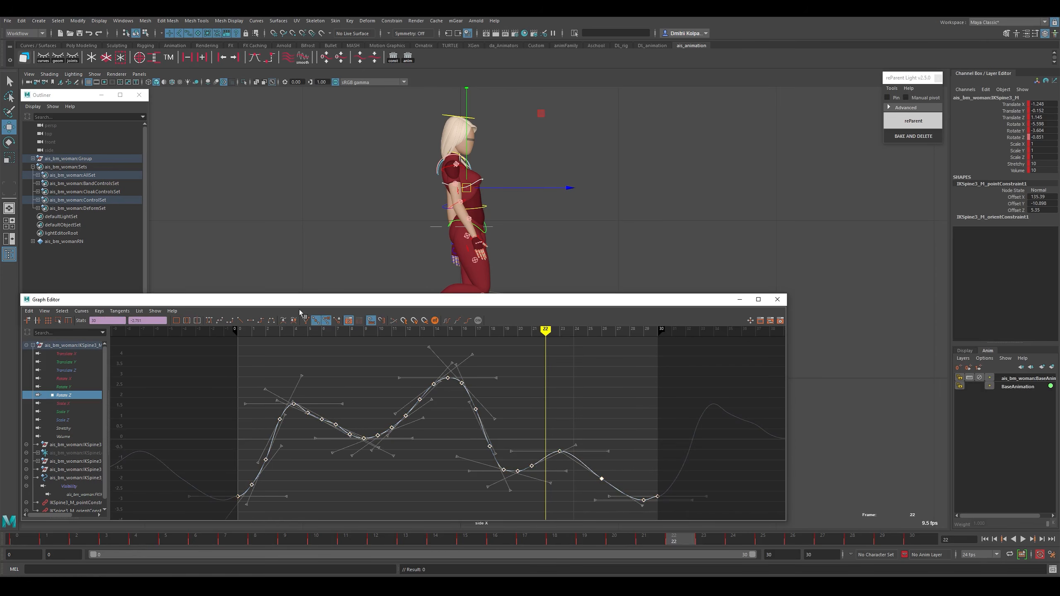
{"action": "left_click", "coordinate": [303, 57]}
{"action": "left_click", "coordinate": [304, 58]}
{"action": "left_click", "coordinate": [303, 59]}
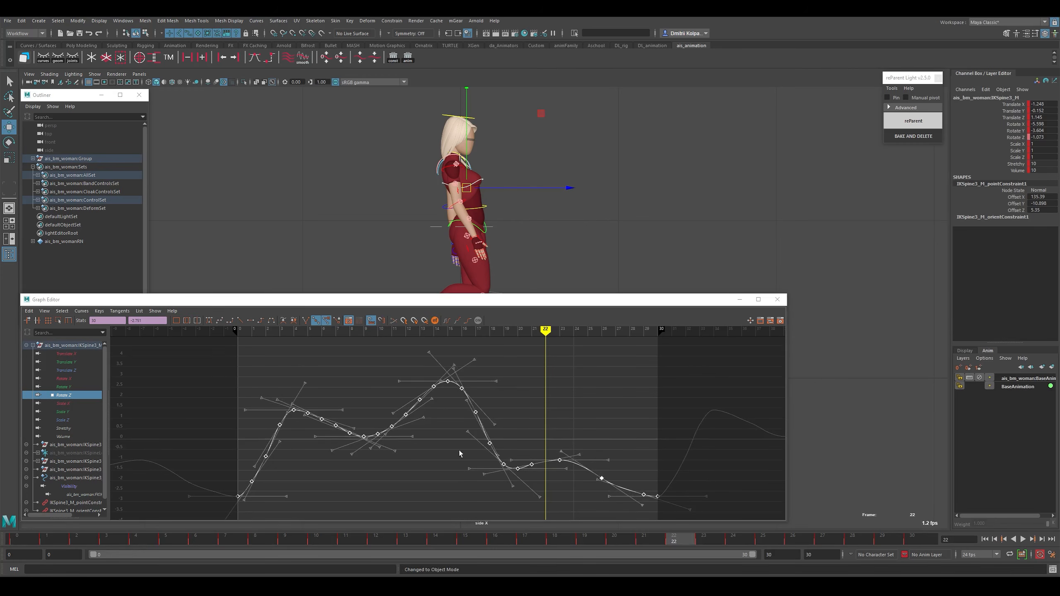
{"action": "left_click", "coordinate": [464, 473]}
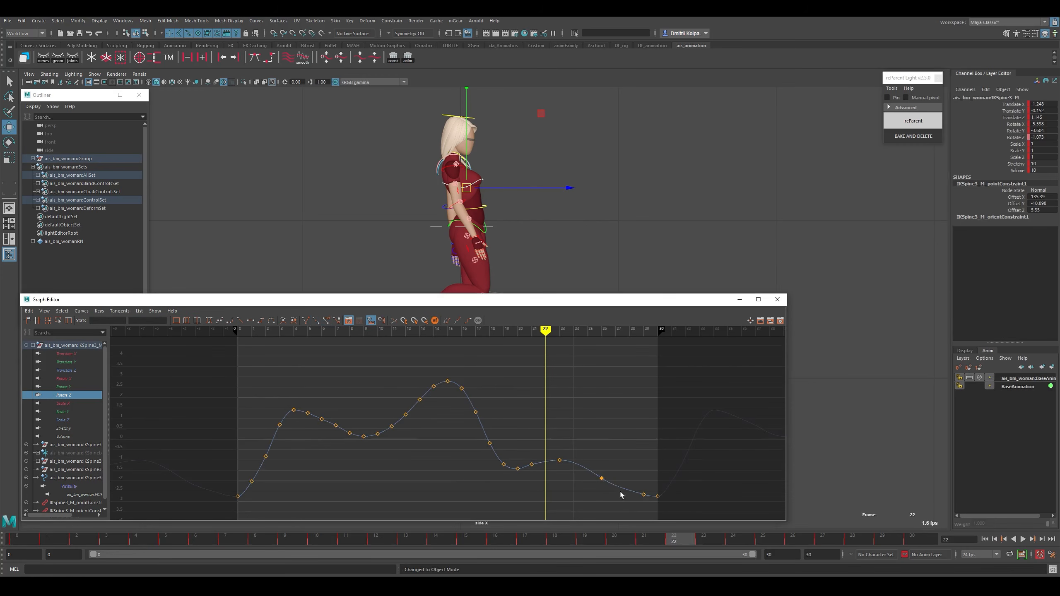
Delete the Rotate Z key at frame 29 and fine-tune the keys around frame 22.
{"action": "left_click_drag", "start_coordinate": [636, 483], "coordinate": [667, 503]}
{"action": "key", "text": "Delete"}
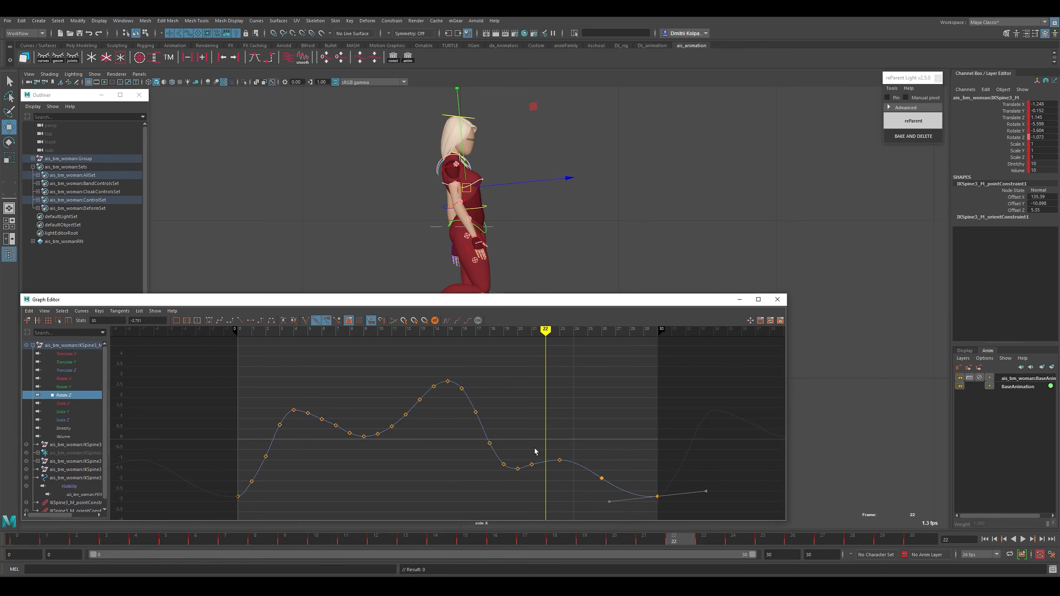
{"action": "left_click", "coordinate": [547, 459]}
{"action": "left_click_drag", "start_coordinate": [529, 457], "coordinate": [556, 479]}
{"action": "middle_click_drag", "start_coordinate": [559, 457], "coordinate": [560, 454]}
{"action": "left_click", "coordinate": [547, 496]}
Delete the Rotate Z keys at frames 5 to 8, and scale the frame 0–4 keys vertically, lowering frame 4 to about 1.19.
{"action": "left_click_drag", "start_coordinate": [312, 404], "coordinate": [350, 437]}
{"action": "key", "text": "Delete"}
{"action": "left_click_drag", "start_coordinate": [307, 384], "coordinate": [234, 501]}
{"action": "key", "text": "r"}
{"action": "left_click", "coordinate": [267, 409]}
{"action": "key", "text": "ctrl+z"}
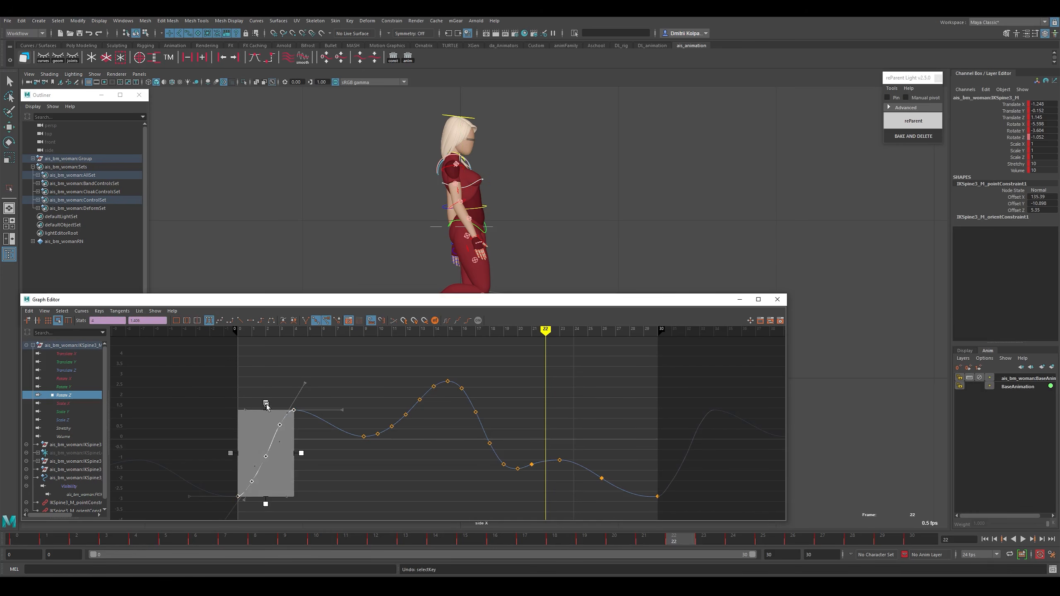
{"action": "left_click_drag", "start_coordinate": [267, 405], "coordinate": [267, 411]}
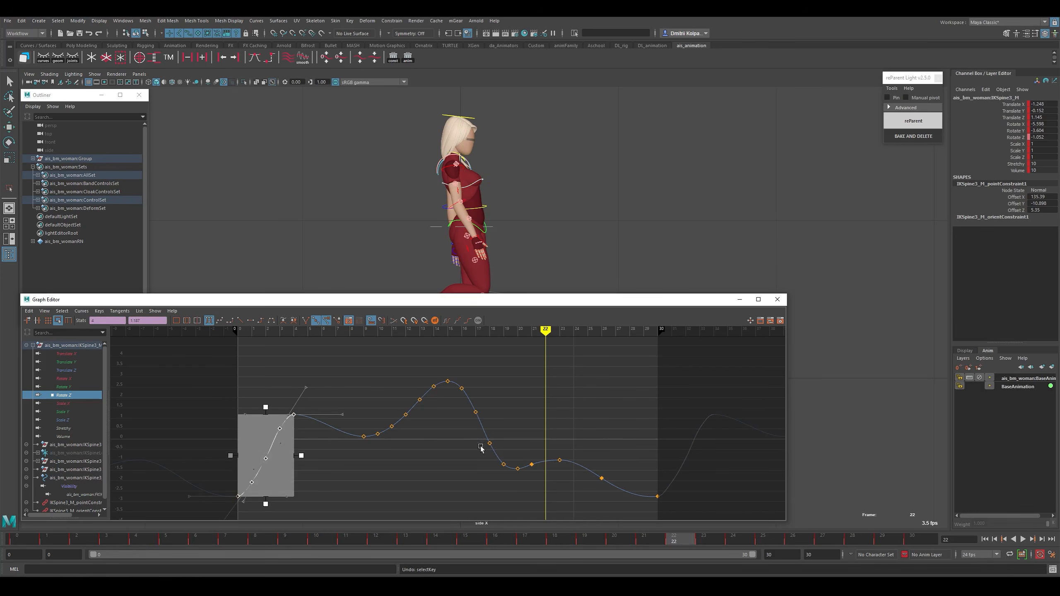
{"action": "left_click", "coordinate": [479, 495]}
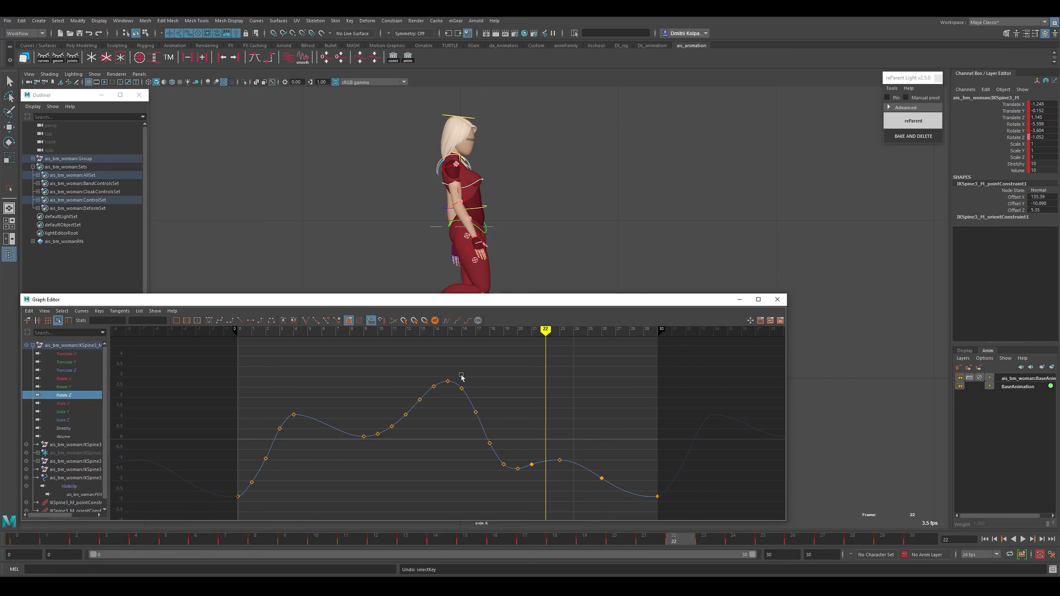
Compare the poses at frames 0 and 15, and delete all Rotate Z keys after frame 15.
{"action": "left_click", "coordinate": [446, 361]}
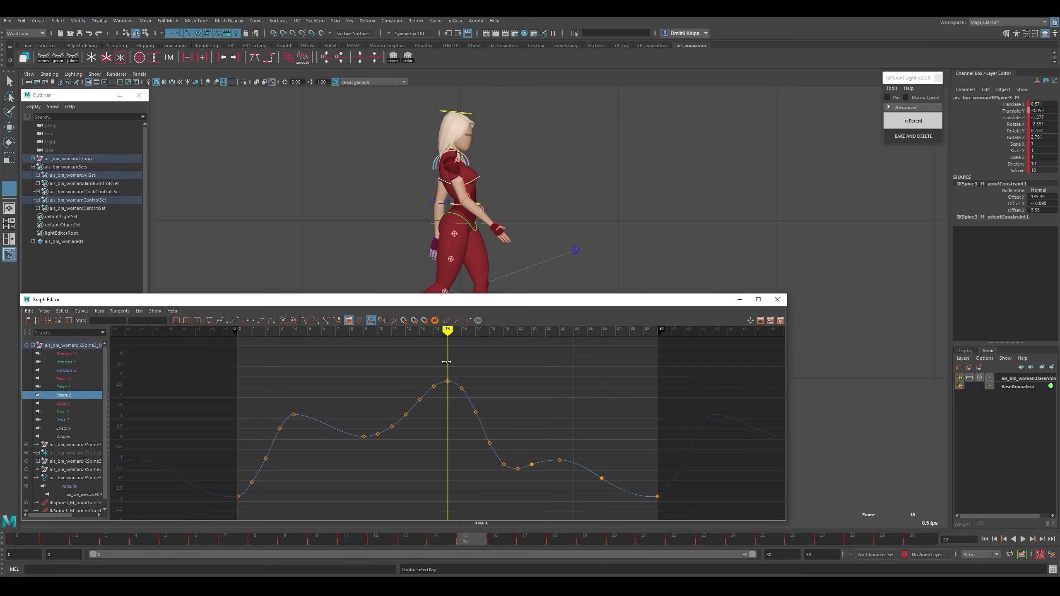
{"action": "left_click", "coordinate": [236, 387]}
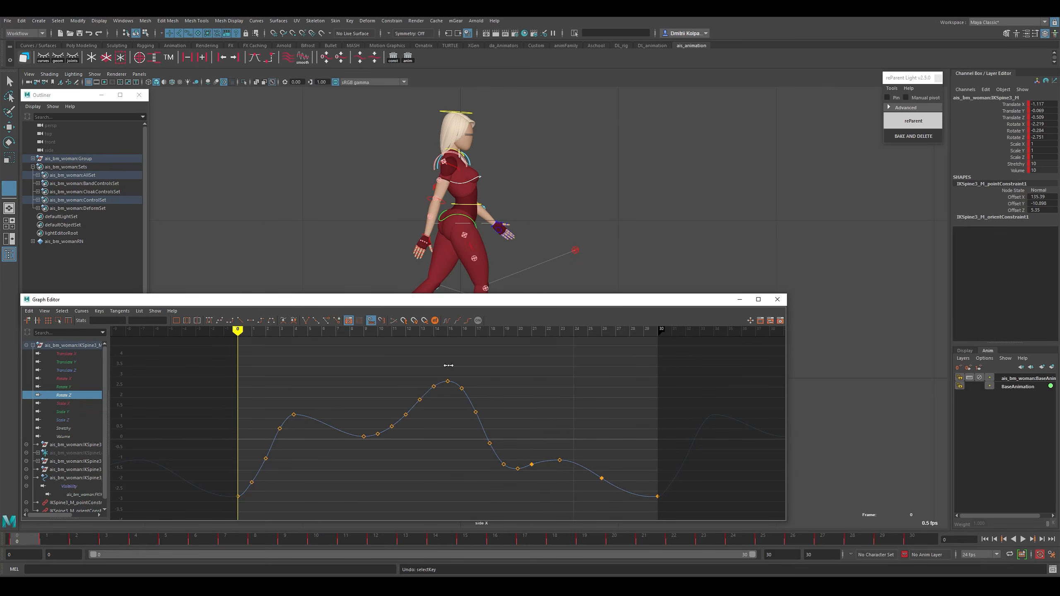
{"action": "left_click", "coordinate": [448, 365]}
{"action": "left_click_drag", "start_coordinate": [460, 378], "coordinate": [660, 511]}
{"action": "key", "text": "Delete"}
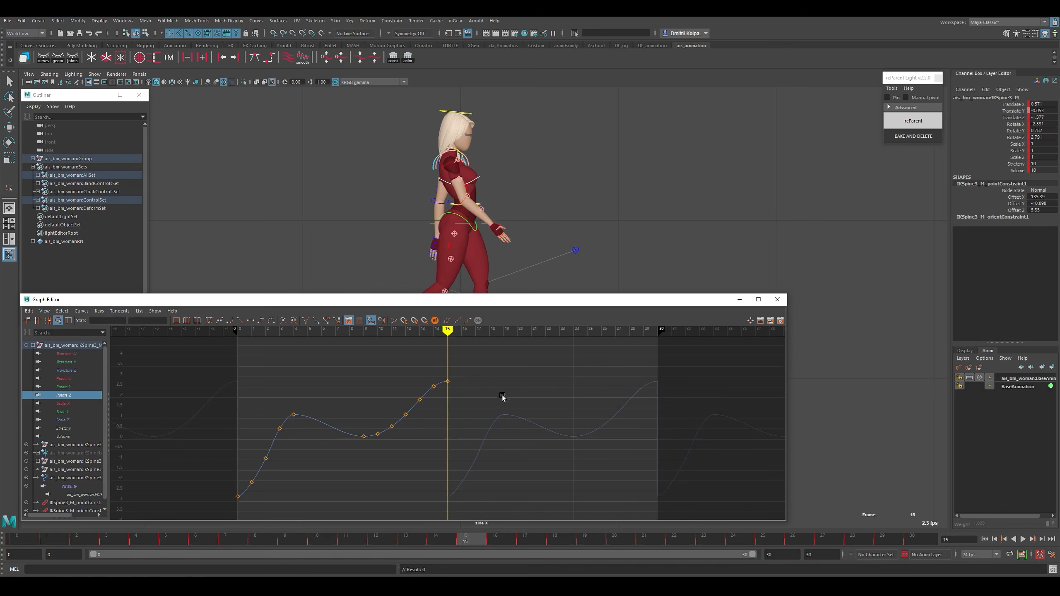
Copy the spine control's Rotate Z keys from frames 0 to 15 and paste them at frame 15.
{"action": "left_click_drag", "start_coordinate": [325, 407], "coordinate": [318, 434]}
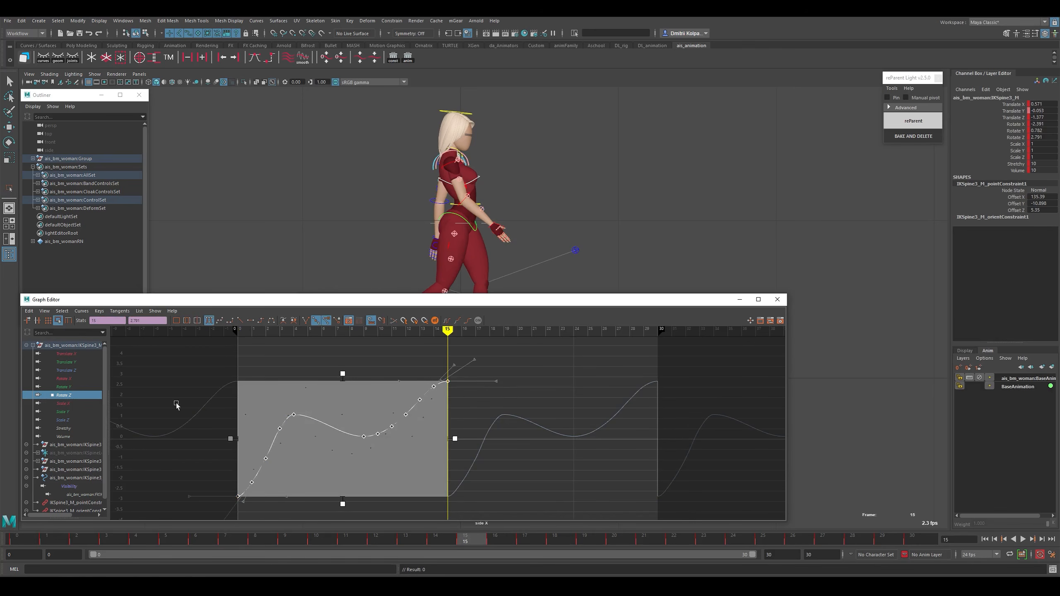
{"action": "left_click", "coordinate": [29, 311]}
{"action": "left_click", "coordinate": [40, 353]}
{"action": "left_click", "coordinate": [29, 311]}
{"action": "left_click", "coordinate": [39, 361]}
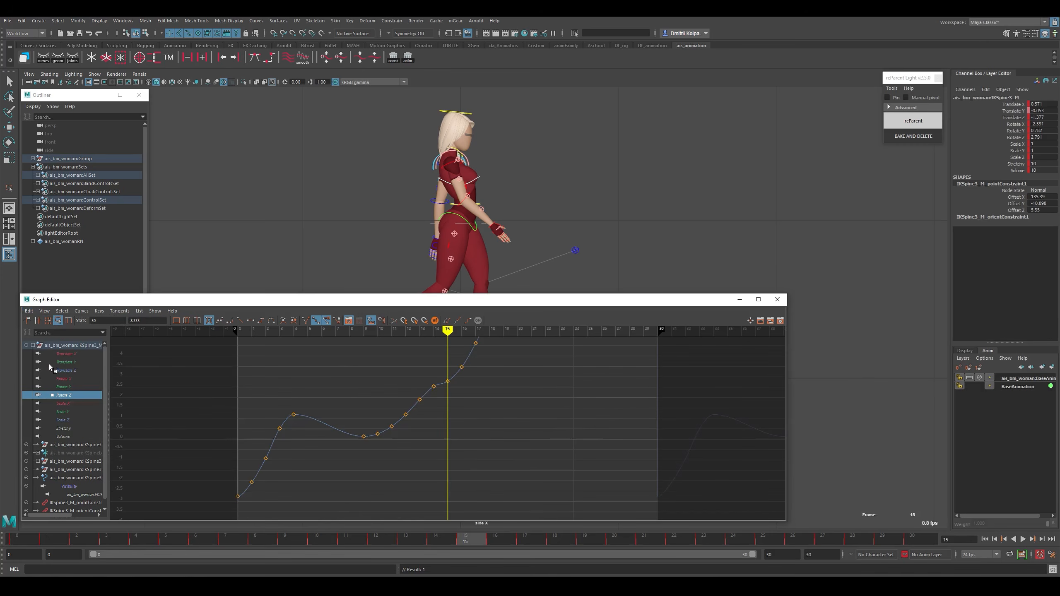
{"action": "key", "text": "f"}
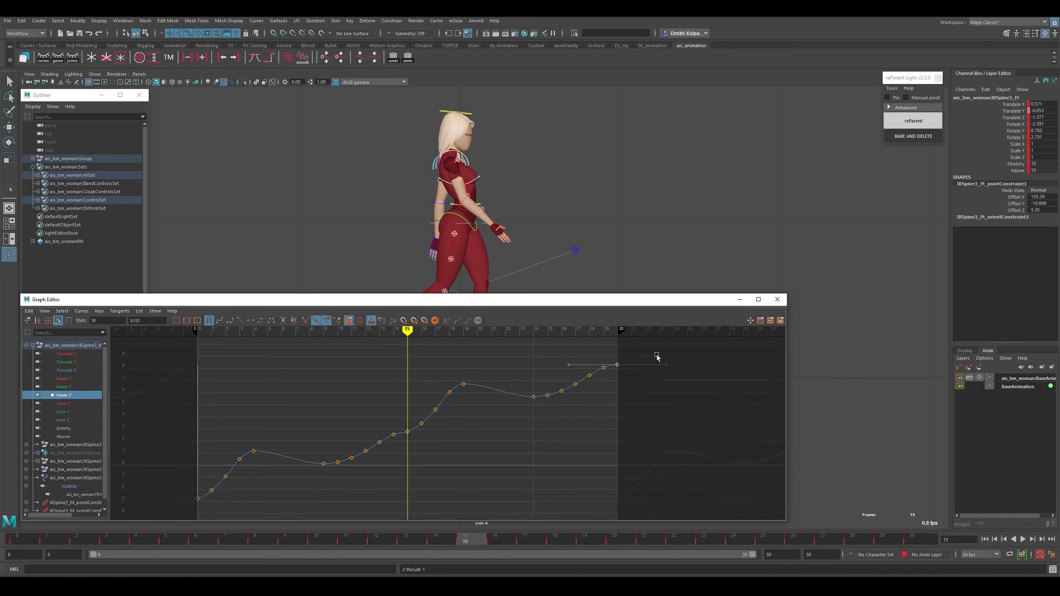
Flip the Rotate Z keys from frames 15 to 30 vertically to mirror the first half of the cycle.
{"action": "left_click_drag", "start_coordinate": [655, 353], "coordinate": [405, 466]}
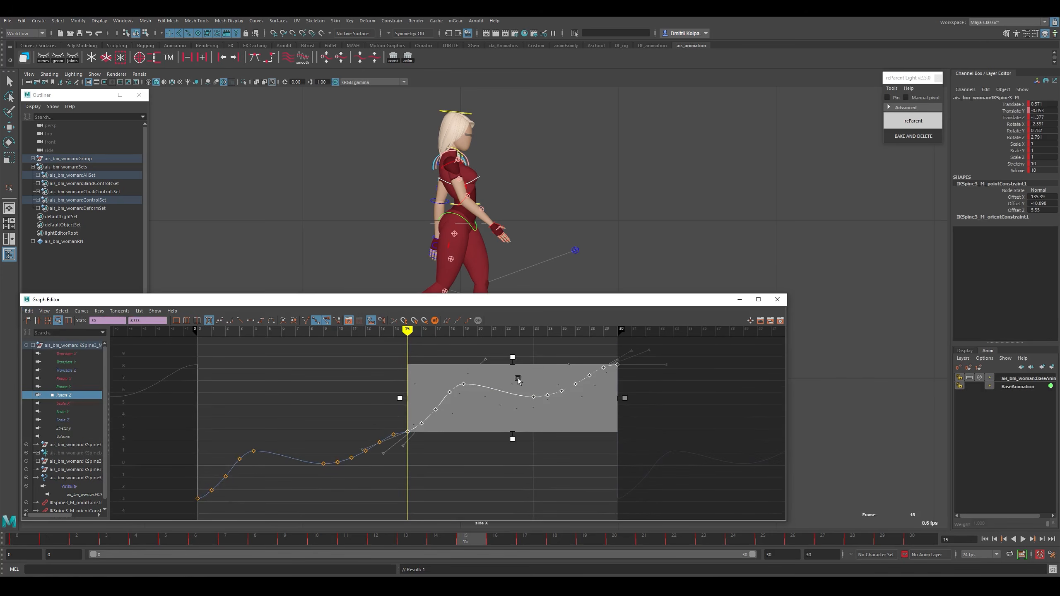
{"action": "middle_click_drag", "start_coordinate": [519, 379], "coordinate": [525, 367], "text": "alt"}
{"action": "left_click_drag", "start_coordinate": [519, 346], "coordinate": [516, 480]}
Undo the flip, the paste and the earlier deletion of the Rotate Z keys after frame 15.
{"action": "key", "text": "ctrl+z"}
{"action": "key", "text": "ctrl+z"}
{"action": "key", "text": "ctrl+z"}
{"action": "key", "text": "ctrl+z"}
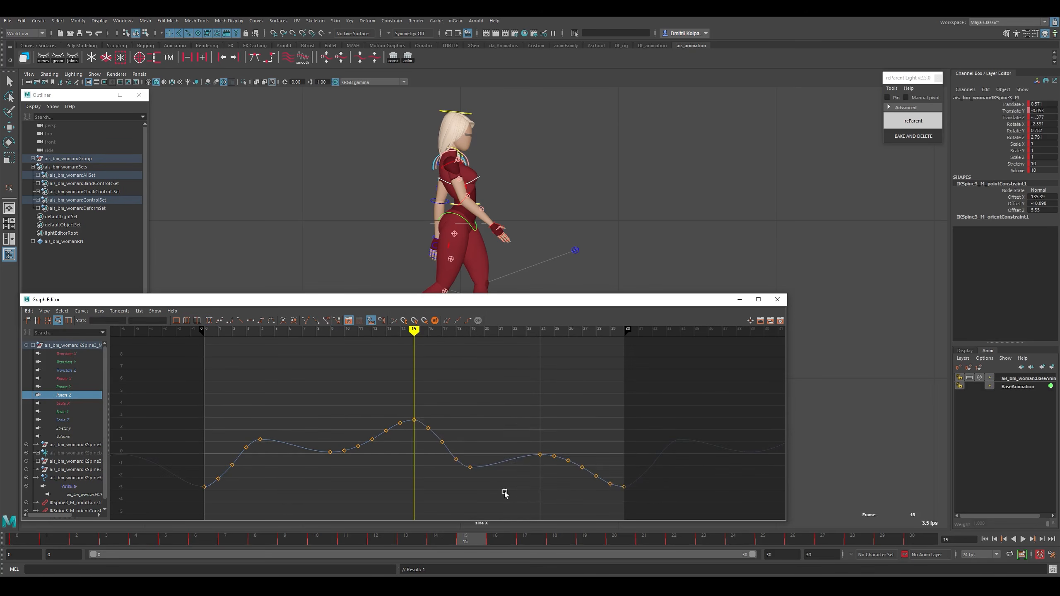
{"action": "key", "text": "ctrl+z"}
{"action": "key", "text": "ctrl+z"}
{"action": "key", "text": "ctrl+z"}
Turn on the display of buffer curves for Rotate Z and test it by shifting all keys up, undoing the shift.
{"action": "left_click_drag", "start_coordinate": [292, 404], "coordinate": [273, 455]}
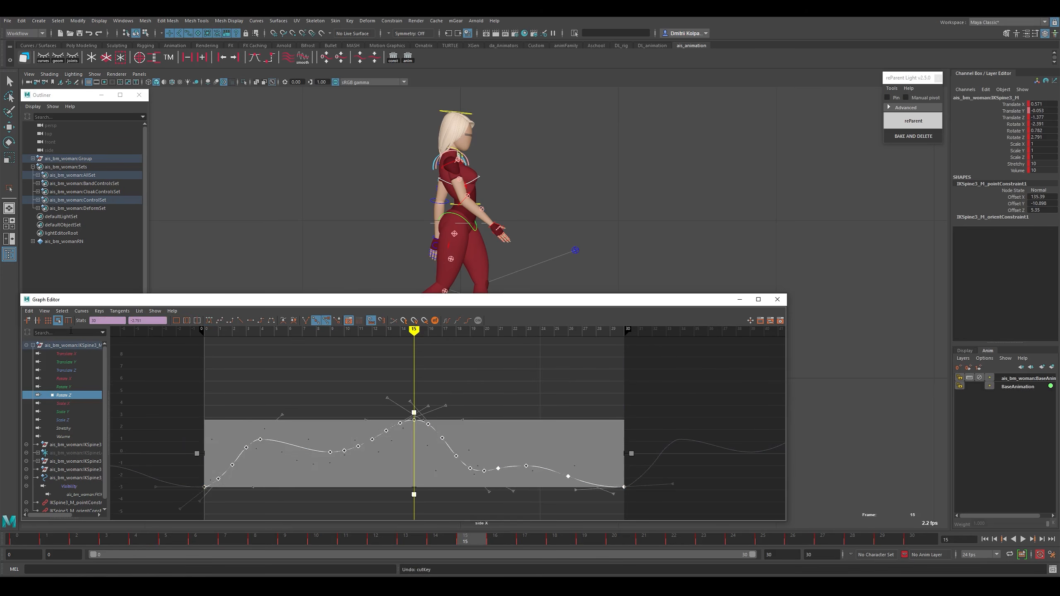
{"action": "left_click", "coordinate": [46, 311]}
{"action": "left_click", "coordinate": [46, 311]}
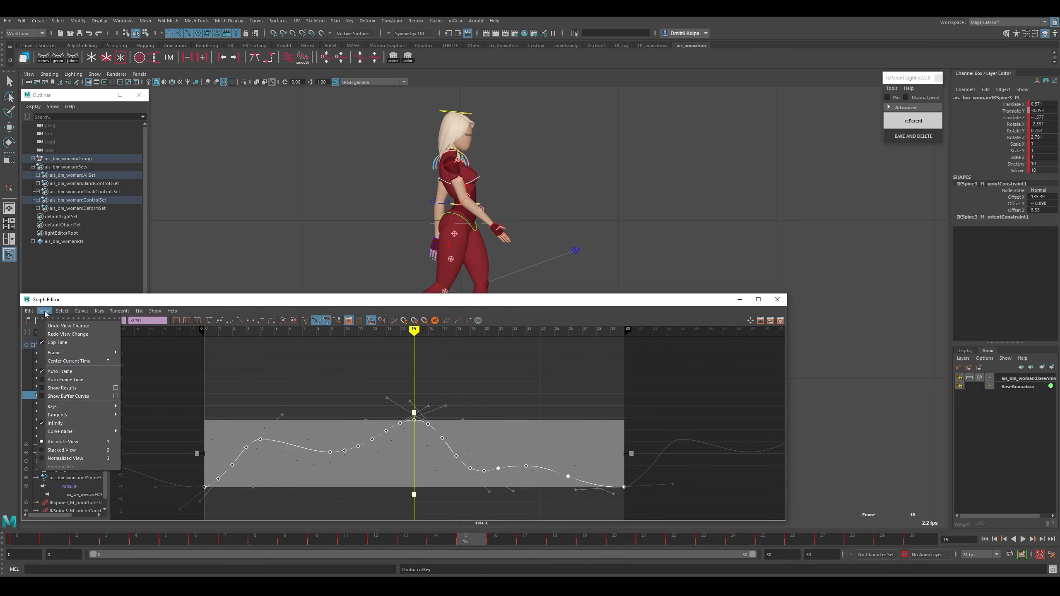
{"action": "left_click", "coordinate": [75, 398]}
{"action": "key", "text": "w"}
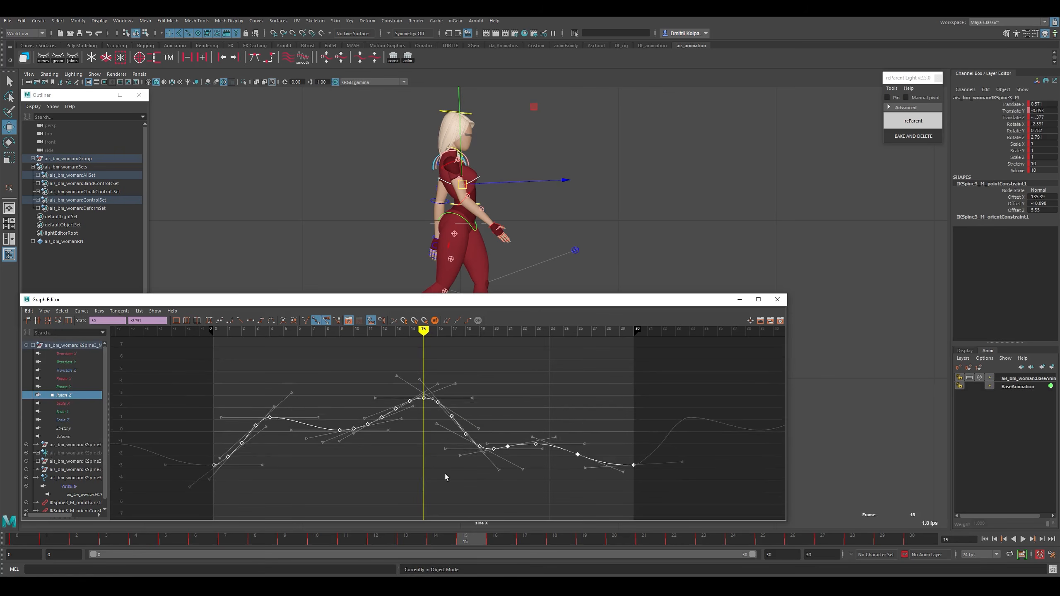
{"action": "middle_click_drag", "start_coordinate": [447, 476], "coordinate": [442, 446], "text": "shift"}
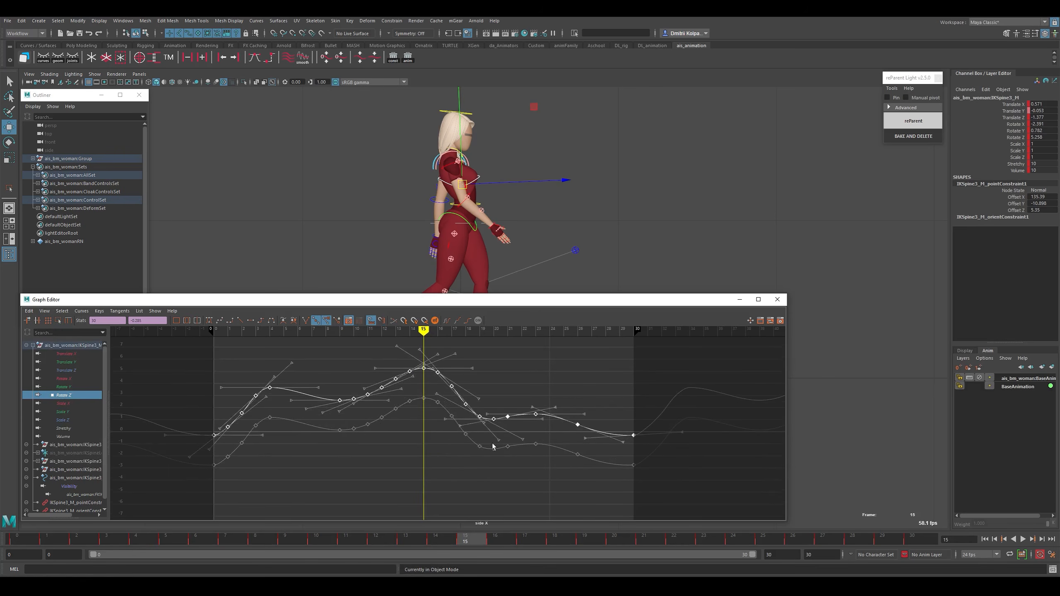
{"action": "key", "text": "ctrl+z"}
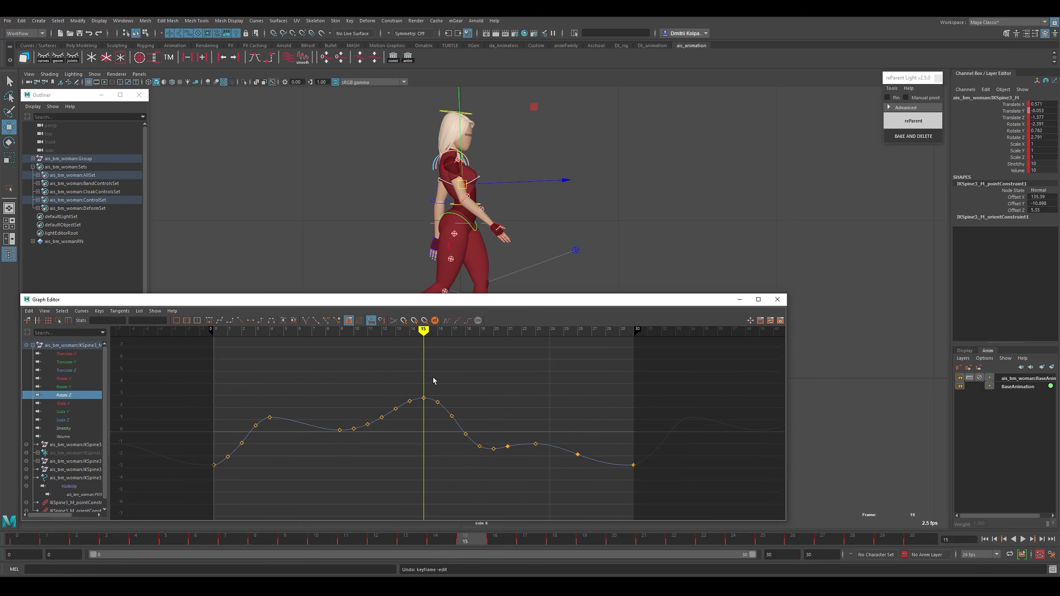
Delete the Rotate Z keys after frame 15 and paste a copy of the frame 0–15 keys at frame 15.
{"action": "left_click_drag", "start_coordinate": [433, 378], "coordinate": [689, 518]}
{"action": "key", "text": "Delete"}
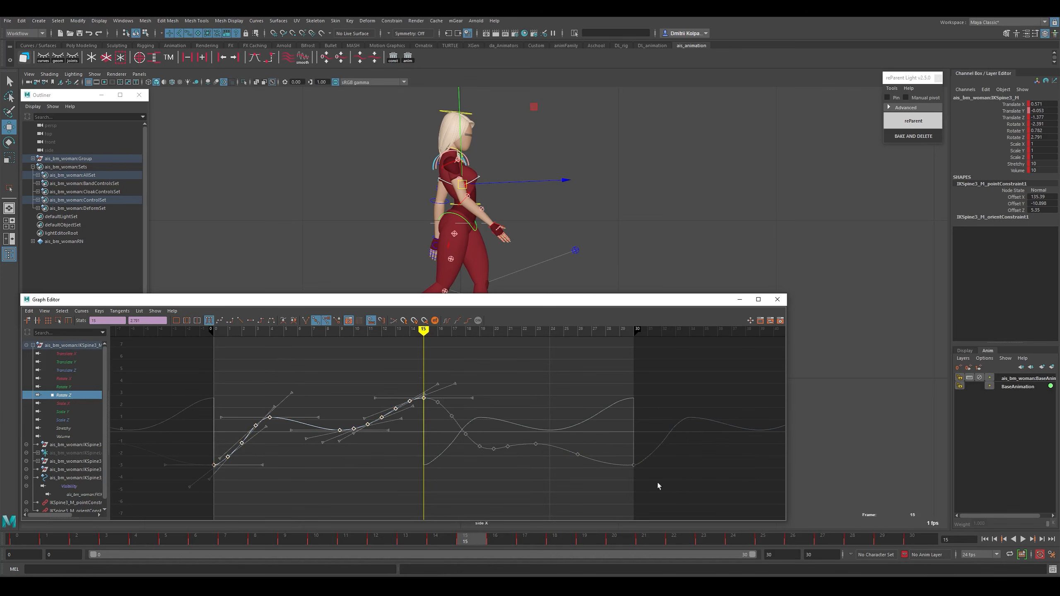
{"action": "left_click", "coordinate": [29, 311]}
{"action": "left_click", "coordinate": [38, 353]}
{"action": "left_click", "coordinate": [29, 311]}
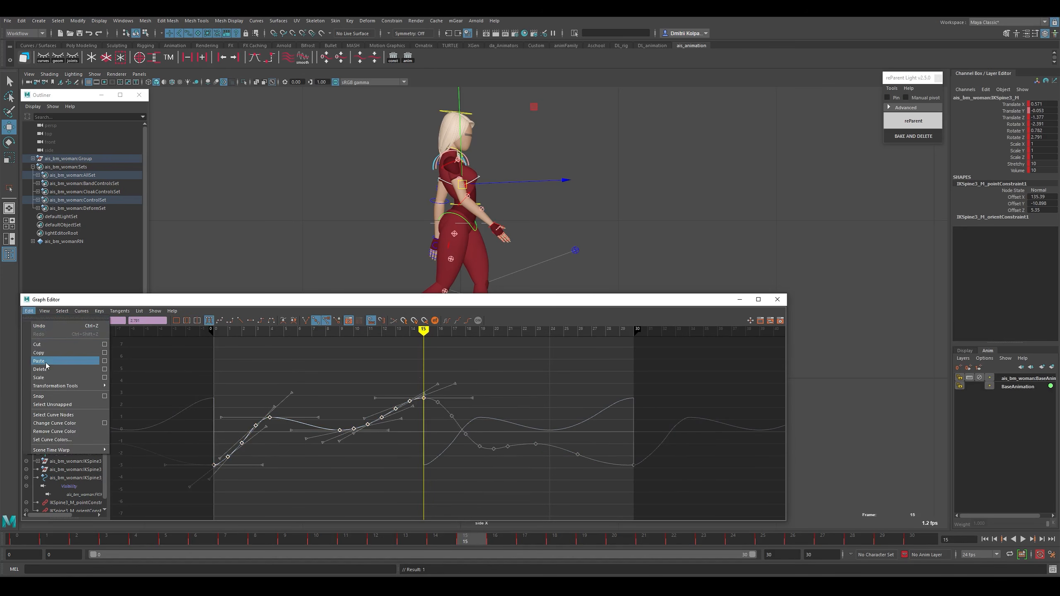
{"action": "left_click", "coordinate": [39, 361]}
{"action": "key", "text": "f"}
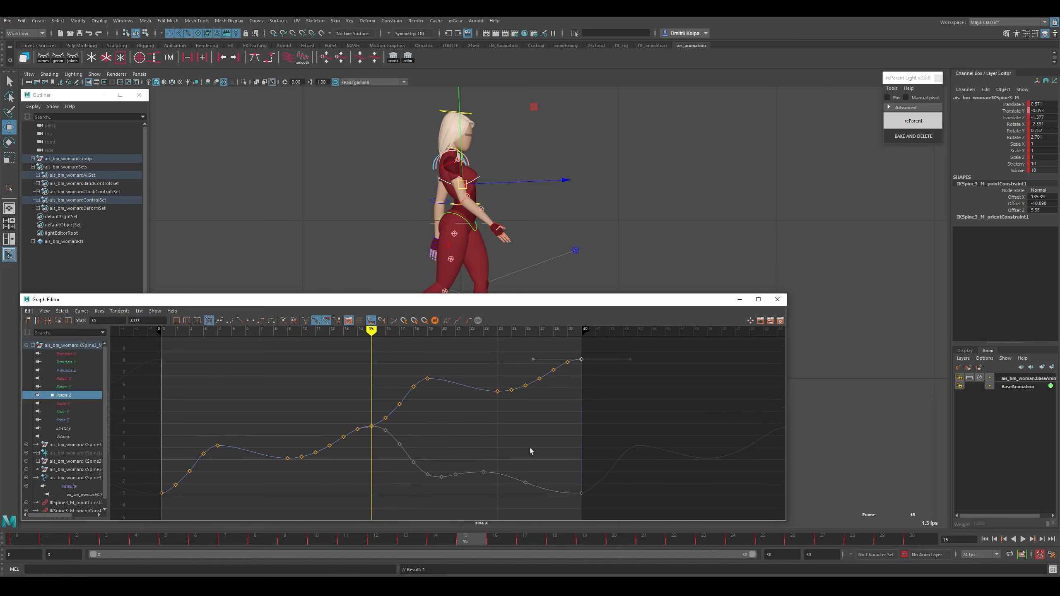
Flip the Rotate Z keys from frames 15 to 30 vertically and align the mirrored half with the frame 15 peak and frame 0 level.
{"action": "left_click_drag", "start_coordinate": [356, 351], "coordinate": [621, 451]}
{"action": "key", "text": "r"}
{"action": "left_click_drag", "start_coordinate": [476, 352], "coordinate": [472, 485]}
{"action": "key", "text": "w"}
{"action": "middle_click_drag", "start_coordinate": [563, 500], "coordinate": [572, 473], "text": "alt"}
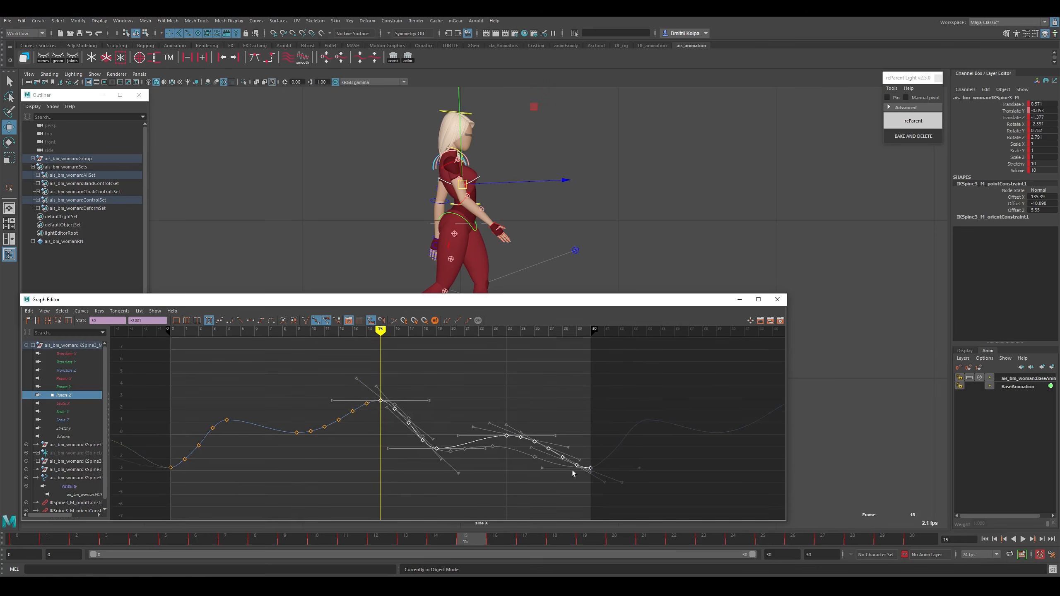
Compare the mirrored Rotate Z half with the buffer curve and inspect the turning-point keys at frames 19 and 4.
{"action": "left_click", "coordinate": [571, 474]}
{"action": "left_click", "coordinate": [503, 436]}
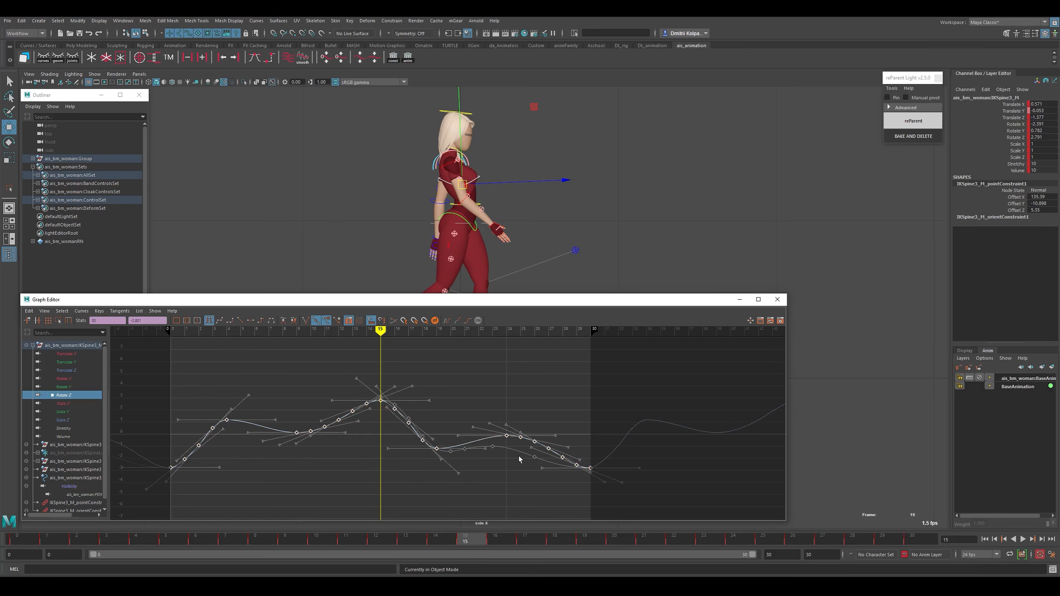
{"action": "left_click", "coordinate": [503, 479]}
{"action": "left_click_drag", "start_coordinate": [448, 424], "coordinate": [477, 471]}
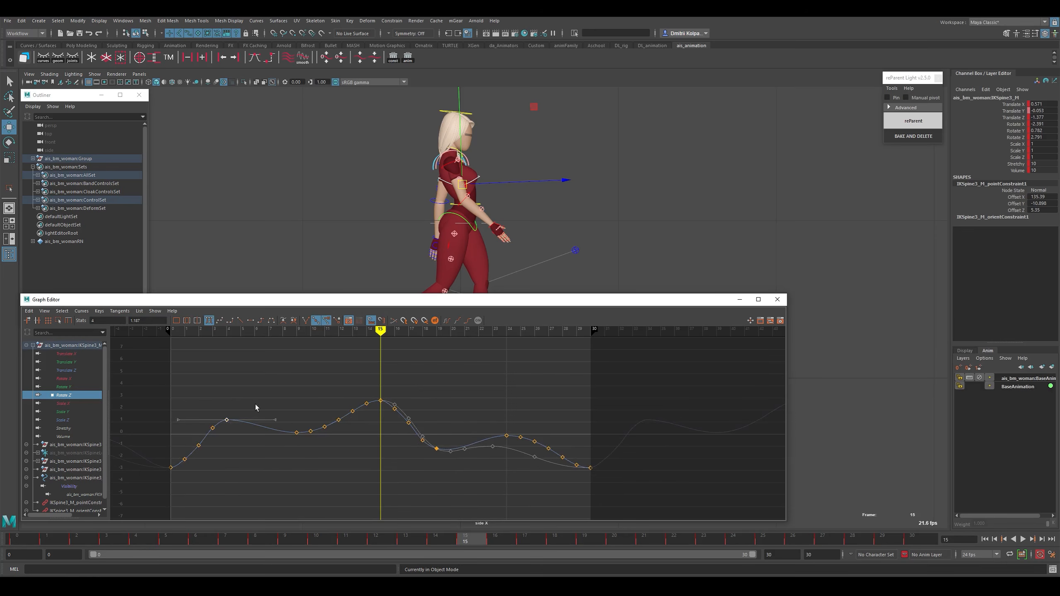
{"action": "left_click", "coordinate": [287, 444]}
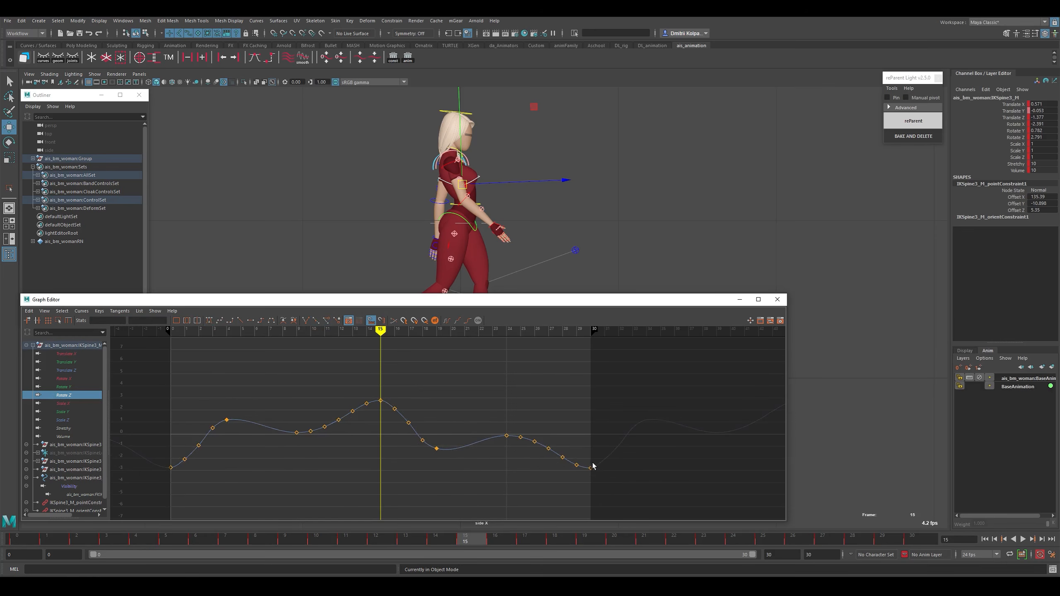
Raise the Rotate Z key at frame 16 slightly and lower the key at frame 1 slightly to round the curve's extremes.
{"action": "left_click_drag", "start_coordinate": [402, 396], "coordinate": [390, 423]}
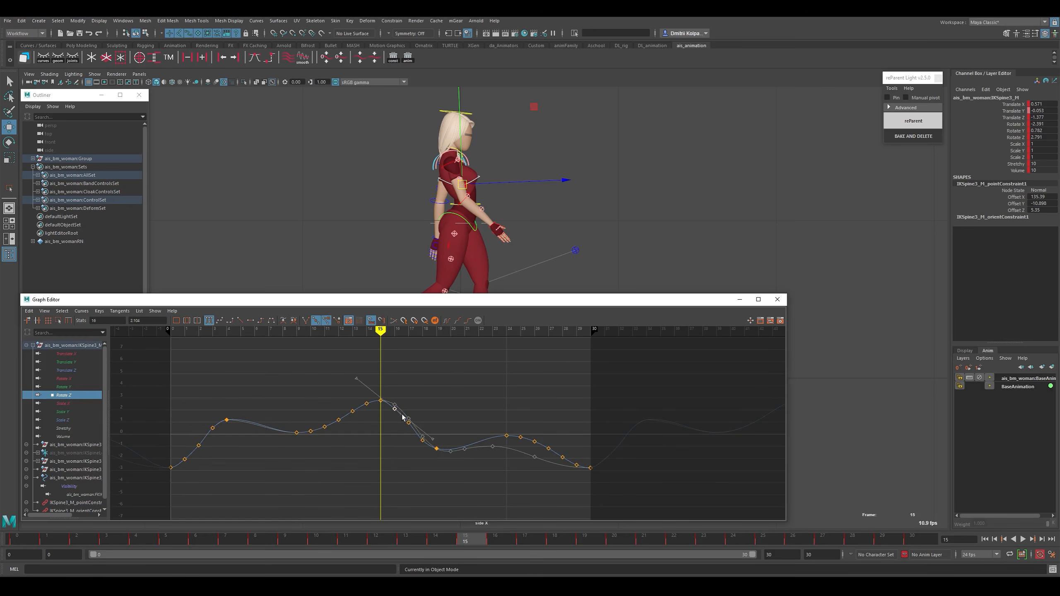
{"action": "middle_click_drag", "start_coordinate": [403, 415], "coordinate": [404, 410], "text": "shift"}
{"action": "left_click", "coordinate": [398, 461]}
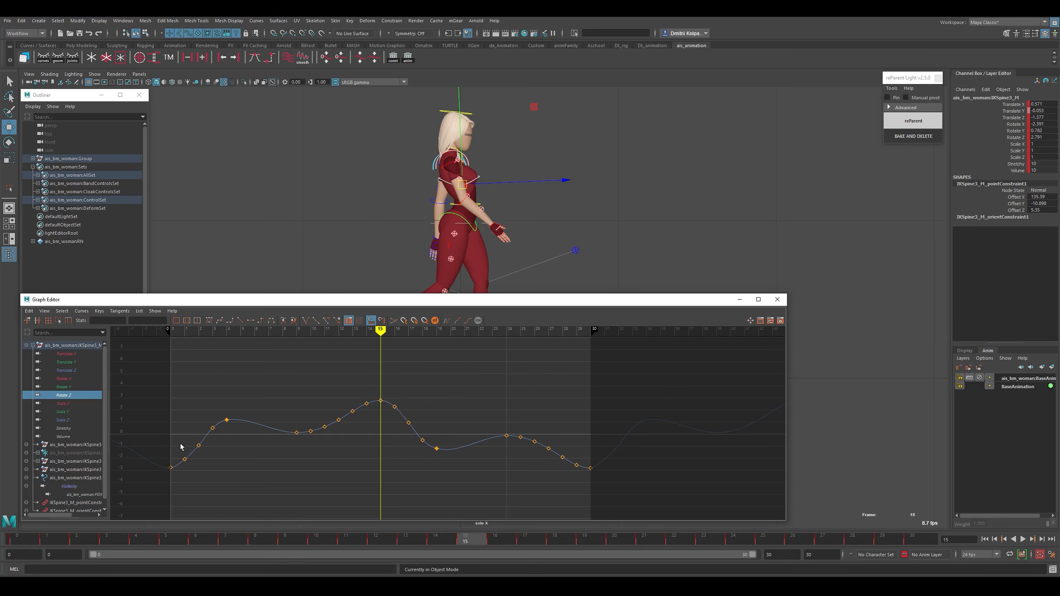
{"action": "left_click_drag", "start_coordinate": [180, 446], "coordinate": [190, 465]}
{"action": "middle_click_drag", "start_coordinate": [190, 465], "coordinate": [192, 469], "text": "shift"}
{"action": "left_click", "coordinate": [202, 480]}
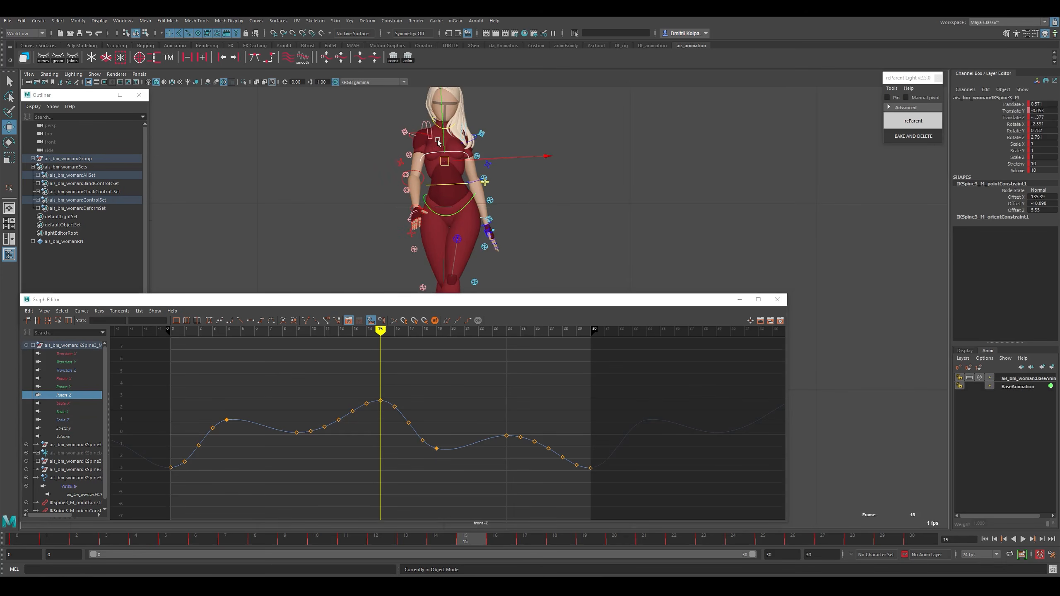
Check the head control's curves, then select the neck control and isolate its Rotate X curve.
{"action": "left_click", "coordinate": [440, 149]}
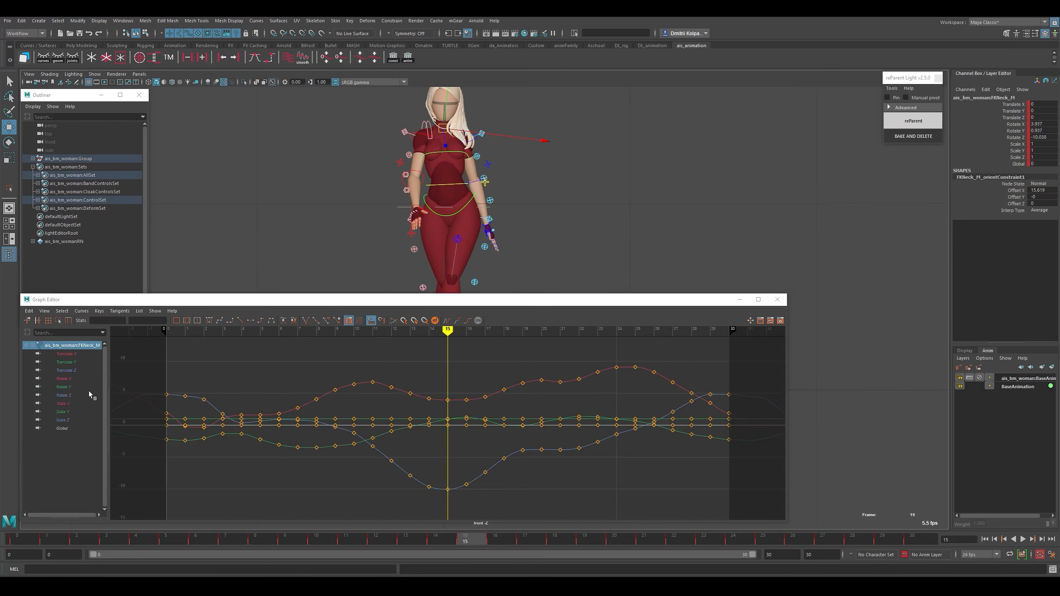
{"action": "left_click", "coordinate": [78, 379]}
{"action": "middle_click_drag", "start_coordinate": [593, 194], "coordinate": [584, 213], "text": "alt"}
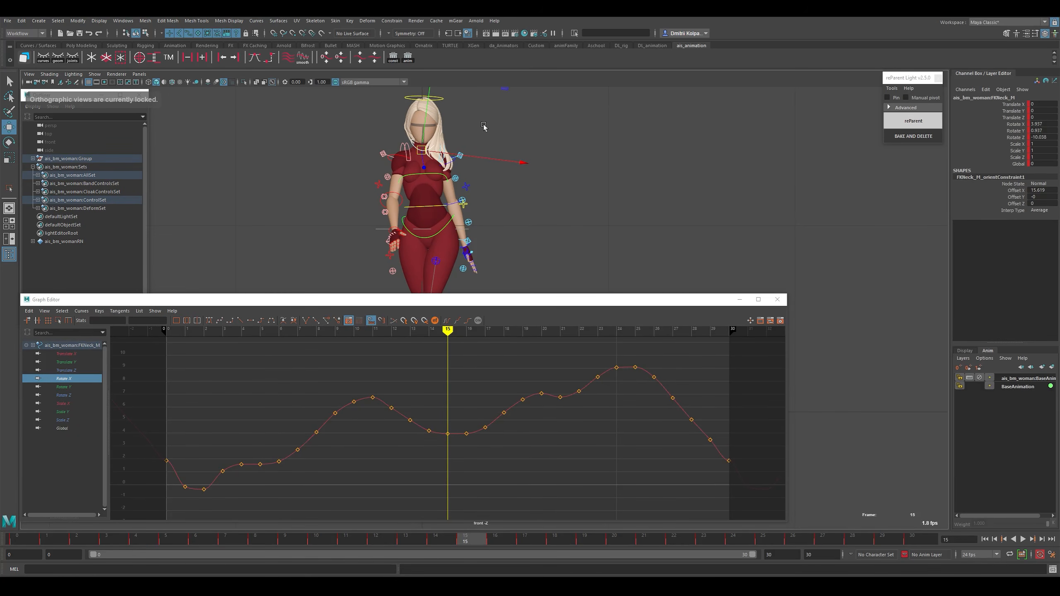
{"action": "left_click", "coordinate": [442, 99]}
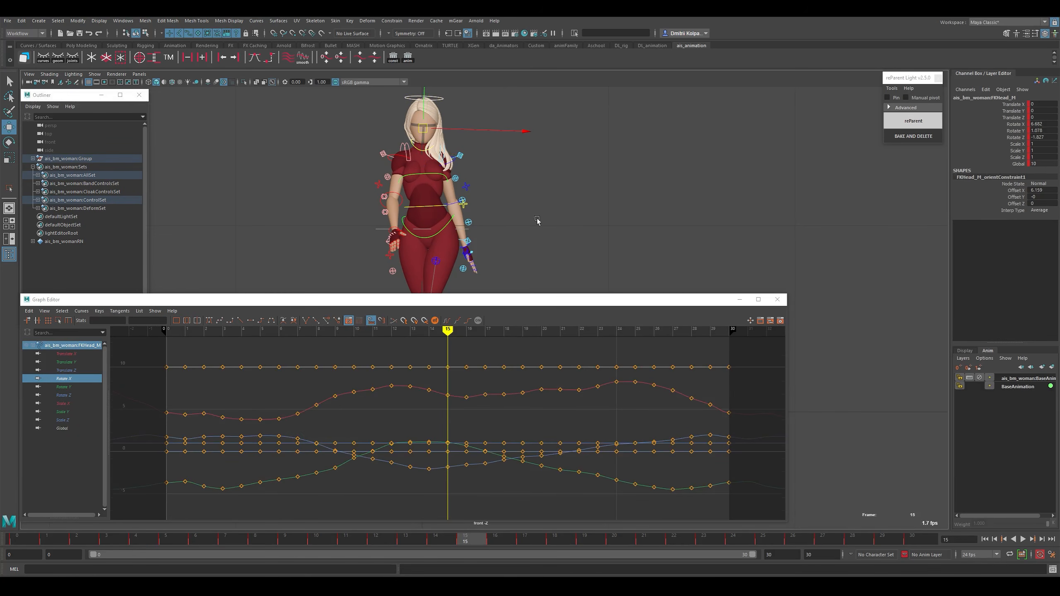
{"action": "middle_click_drag", "start_coordinate": [510, 192], "coordinate": [521, 196], "text": "alt"}
{"action": "left_click", "coordinate": [431, 148]}
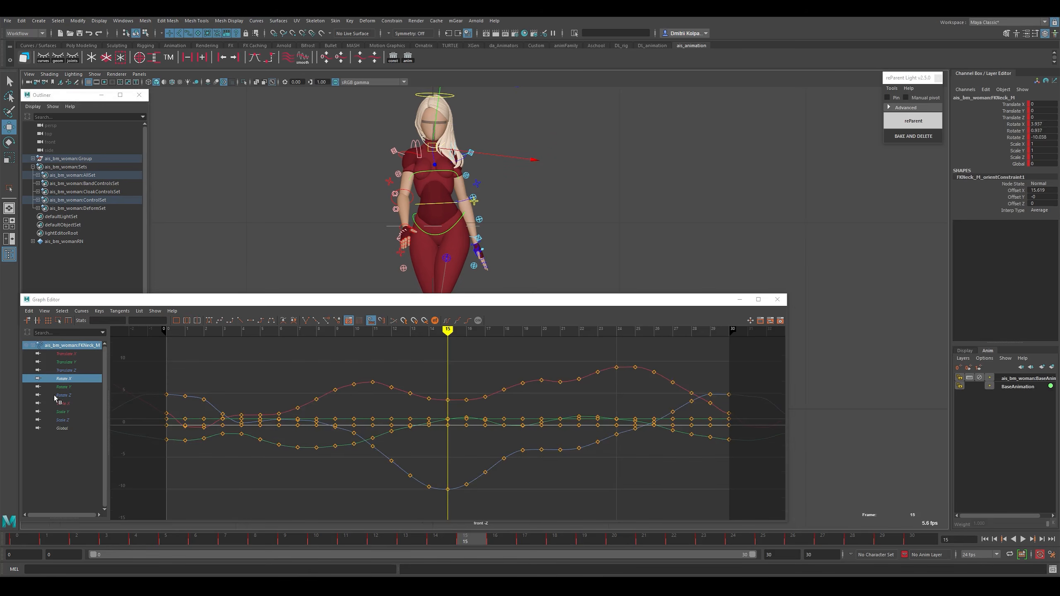
{"action": "left_click_drag", "start_coordinate": [78, 354], "coordinate": [84, 380]}
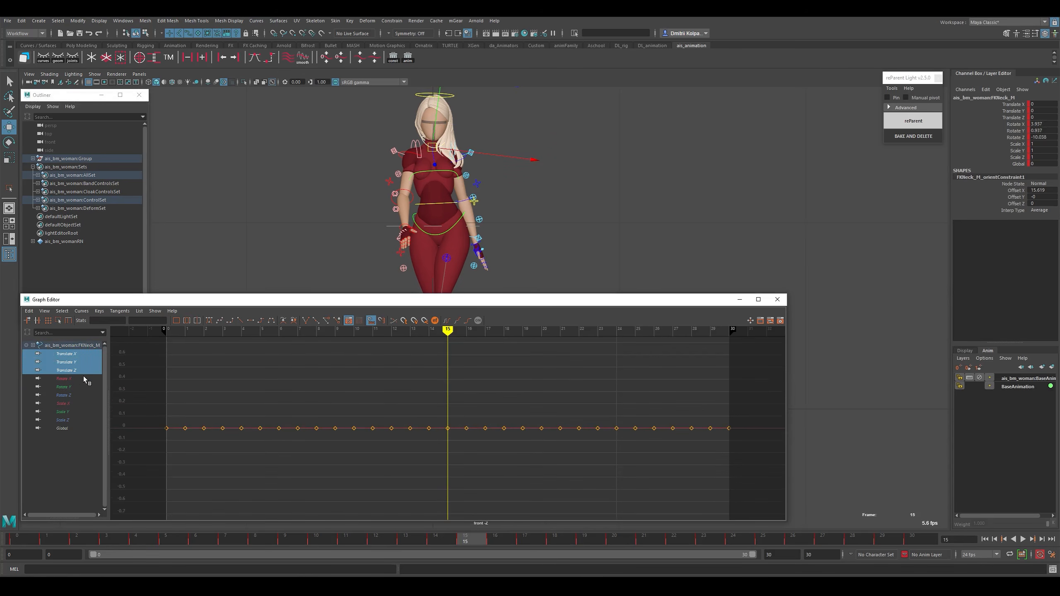
{"action": "left_click", "coordinate": [82, 379]}
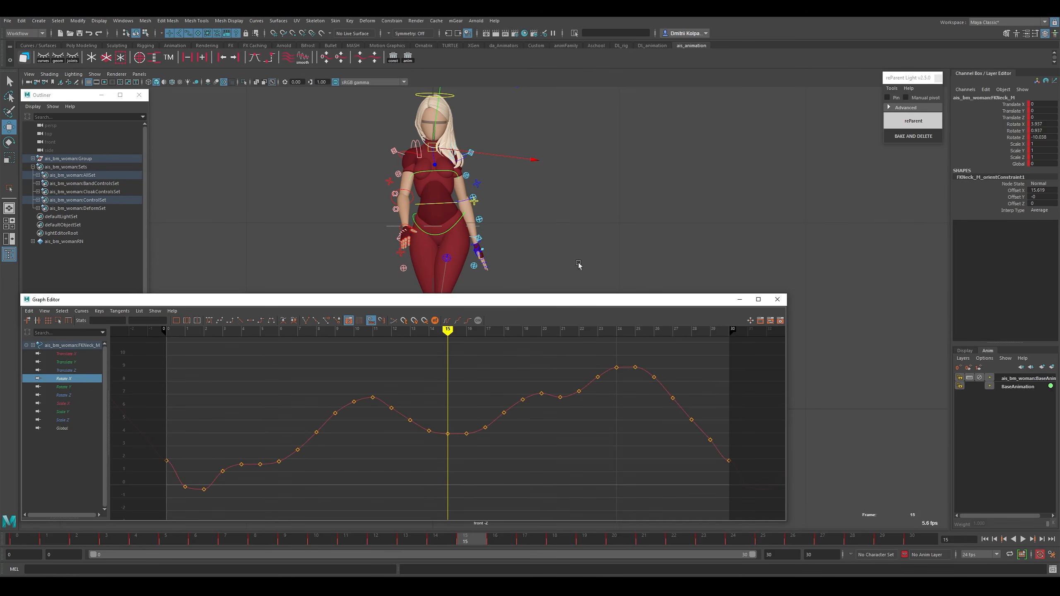
Try lowering the neck's Rotate X key at frame 15 in the side view, and undo the change.
{"action": "key", "text": "space"}
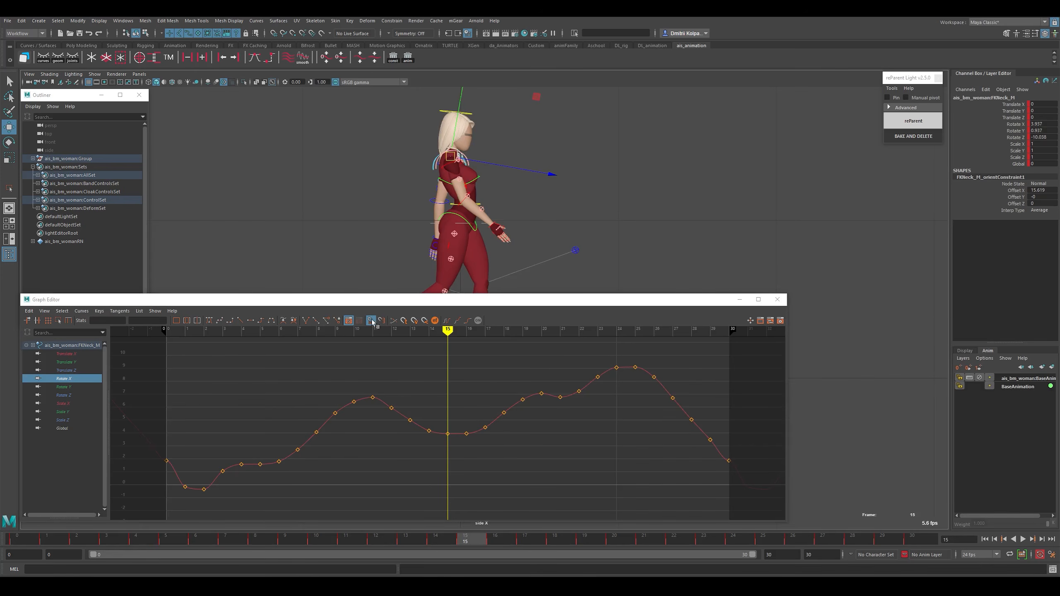
{"action": "left_click", "coordinate": [438, 433]}
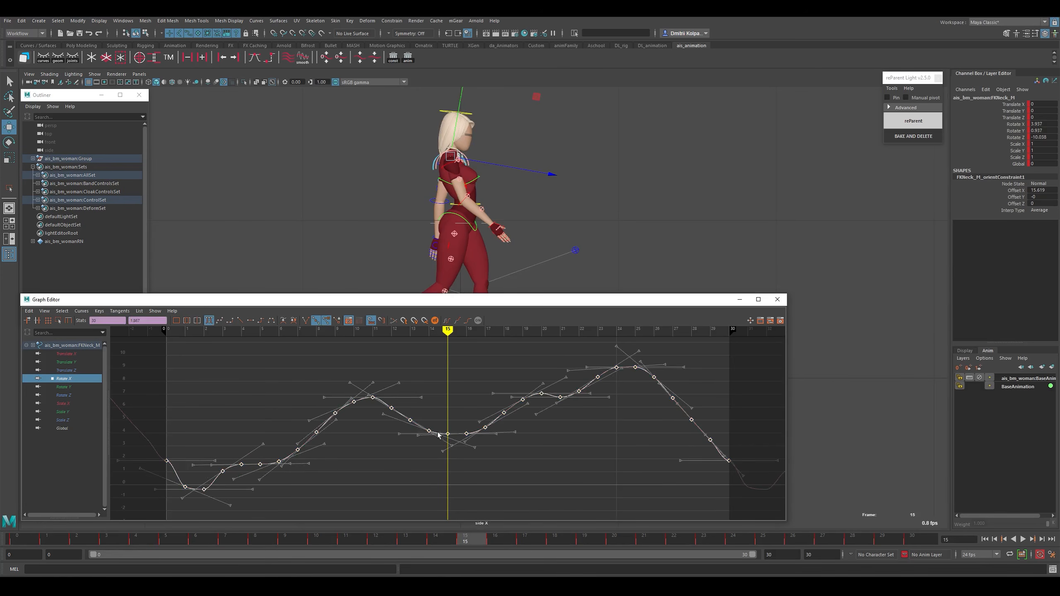
{"action": "left_click_drag", "start_coordinate": [455, 422], "coordinate": [438, 449]}
{"action": "mouse_move", "coordinate": [446, 395]}
{"action": "middle_mouse_down"}
{"action": "mouse_move", "coordinate": [440, 425]}
{"action": "mouse_move", "coordinate": [445, 413]}
{"action": "middle_mouse_up"}
{"action": "key", "text": "ctrl+z"}
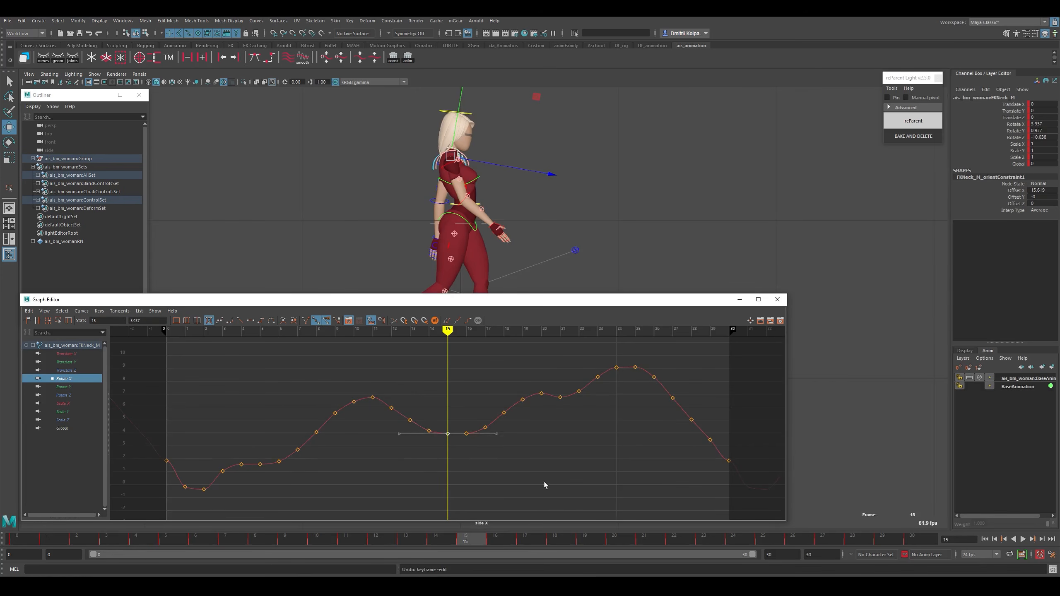
Scrub around frames 0–2 and 15–17 to compare the neck's tilt with its Rotate X curve, and select the frame 17 key.
{"action": "left_click", "coordinate": [544, 481]}
{"action": "key", "text": "a"}
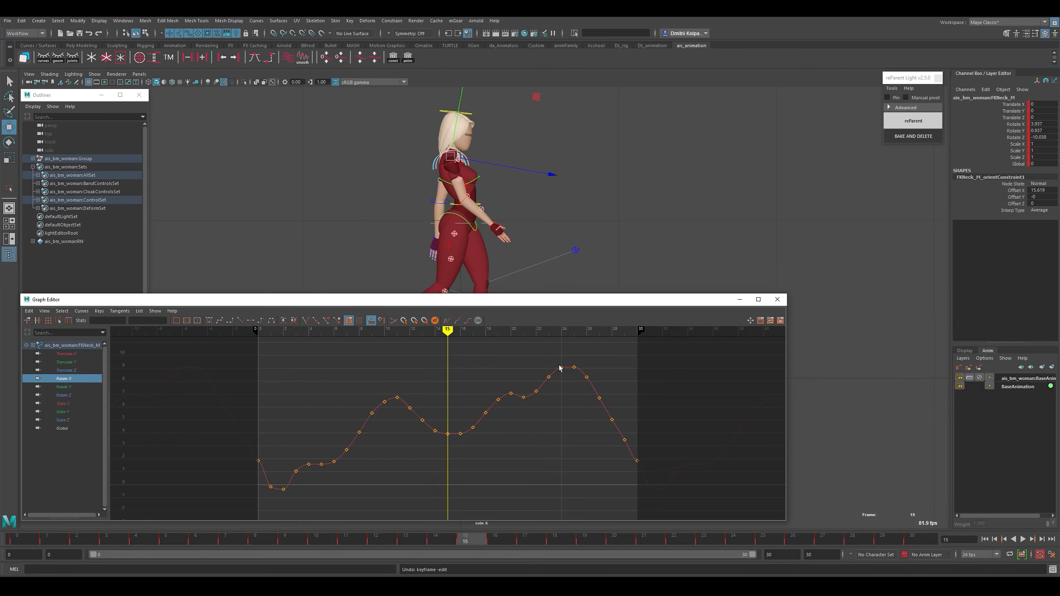
{"action": "left_click_drag", "start_coordinate": [560, 368], "coordinate": [487, 356]}
{"action": "key", "text": "k"}
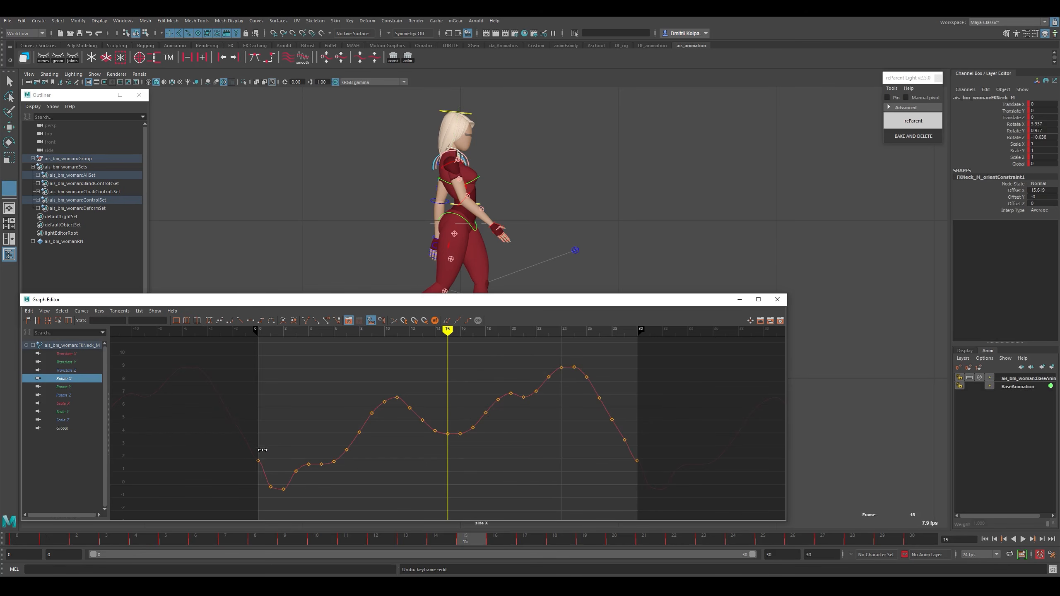
{"action": "left_click_drag", "start_coordinate": [263, 450], "coordinate": [283, 443]}
{"action": "key", "text": "w"}
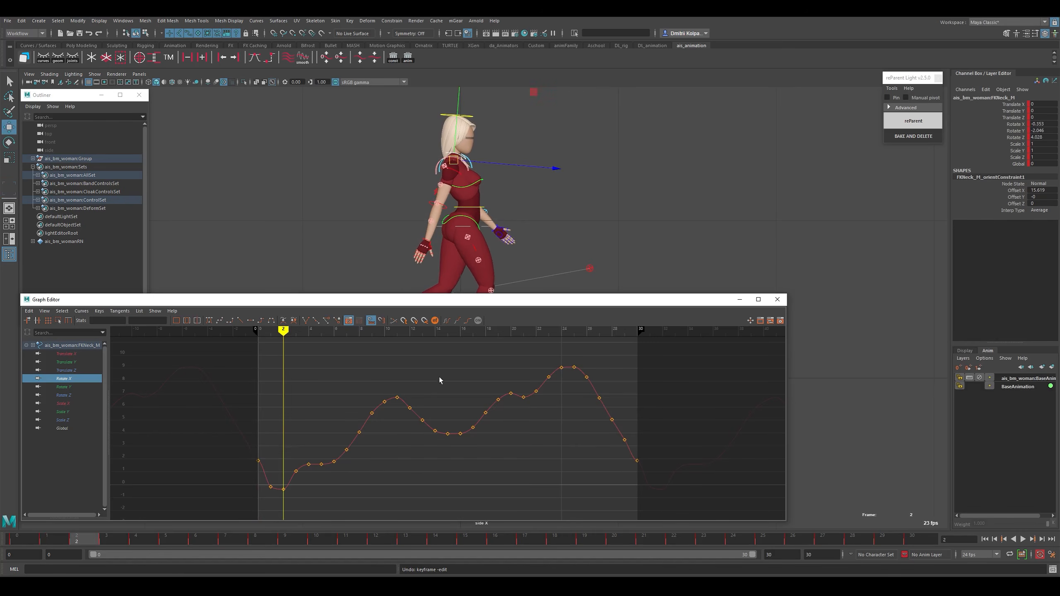
{"action": "key", "text": "k"}
{"action": "left_click_drag", "start_coordinate": [272, 384], "coordinate": [257, 374]}
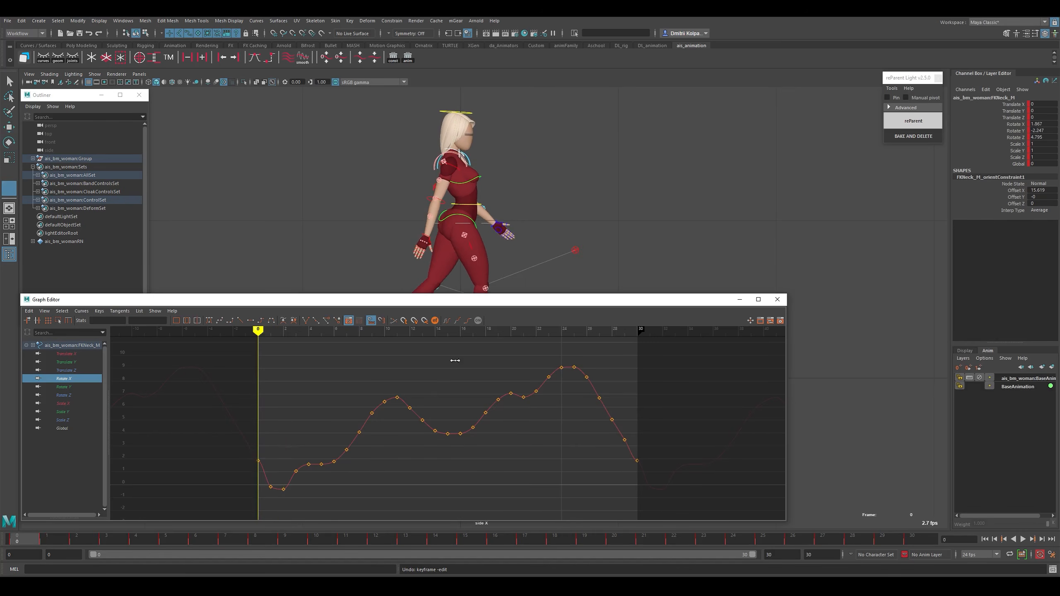
{"action": "left_click", "coordinate": [445, 350]}
{"action": "left_click_drag", "start_coordinate": [455, 352], "coordinate": [473, 353]}
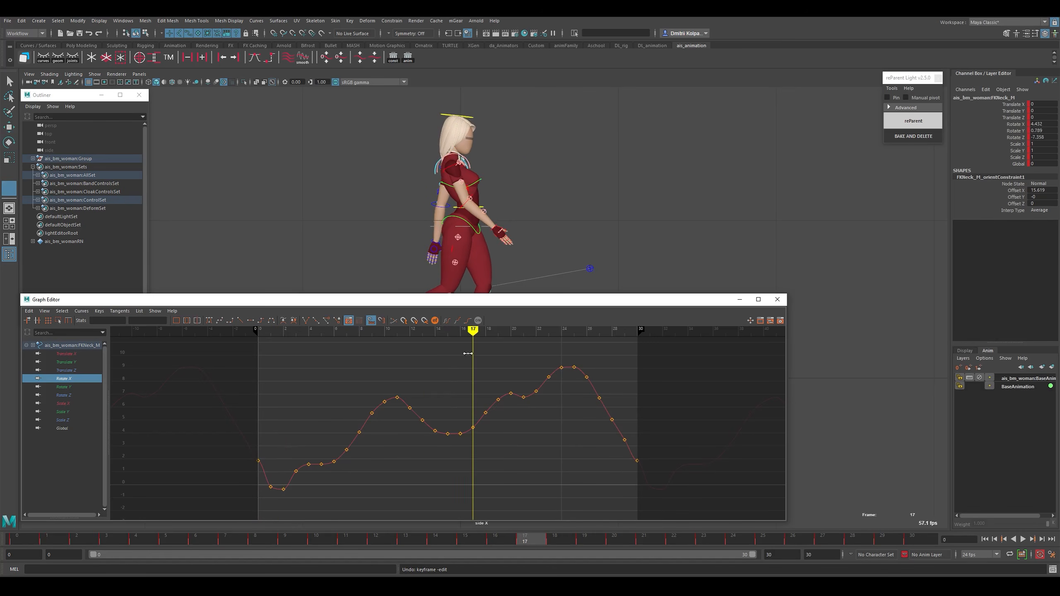
{"action": "key", "text": "w"}
{"action": "left_click", "coordinate": [473, 429]}
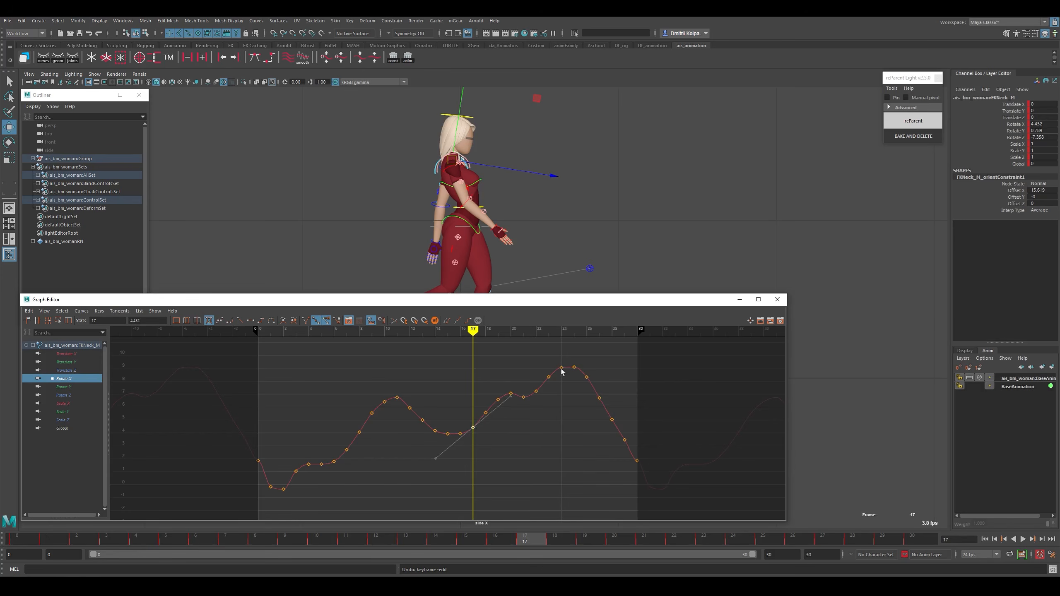
Scale the neck's Rotate X keys from frame 17 to 24 downward until frame 17 reaches -0.3, and delete the keys between frames 11 and 17.
{"action": "left_click_drag", "start_coordinate": [571, 355], "coordinate": [517, 481]}
{"action": "left_click_drag", "start_coordinate": [518, 490], "coordinate": [518, 497]}
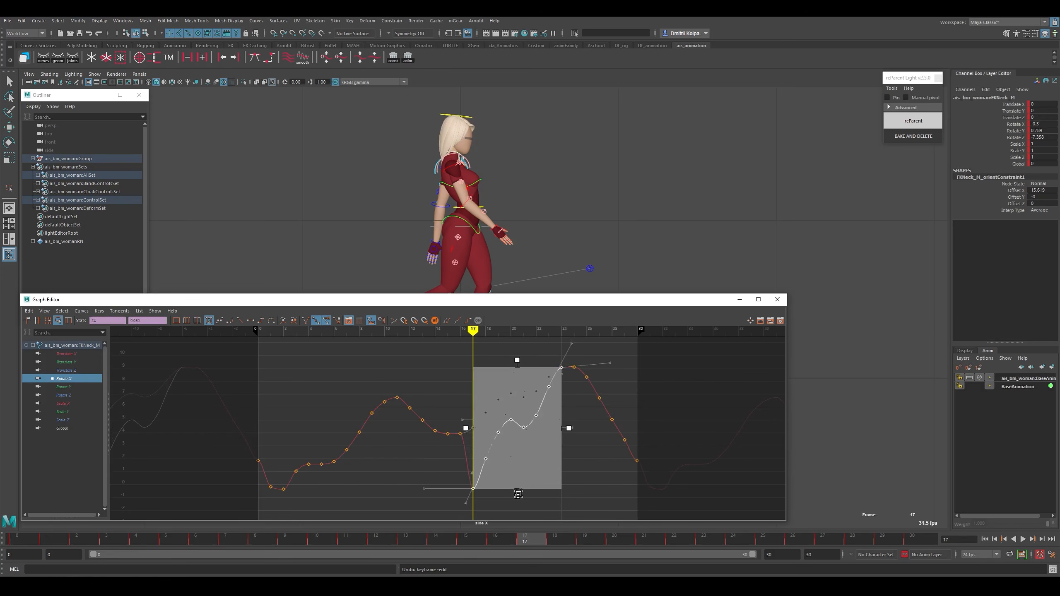
{"action": "left_click_drag", "start_coordinate": [392, 378], "coordinate": [430, 487]}
{"action": "key", "text": "w"}
{"action": "left_click_drag", "start_coordinate": [390, 412], "coordinate": [465, 498]}
{"action": "key", "text": "Delete"}
Delete the Rotate X keys between frames 17 and 24 to smooth the rise to the second peak.
{"action": "left_click", "coordinate": [511, 484]}
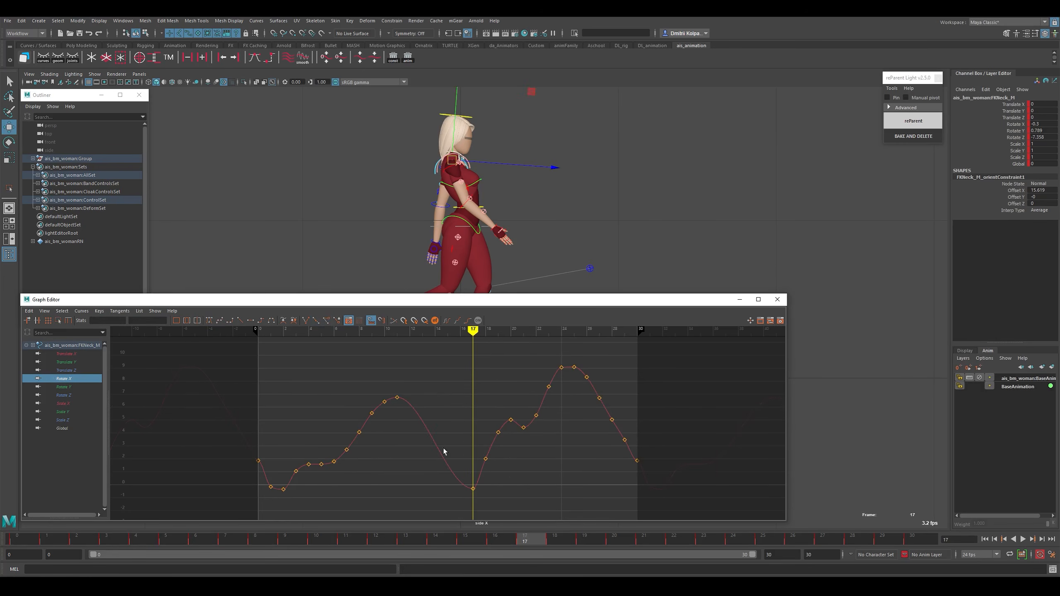
{"action": "key", "text": "k"}
{"action": "left_click_drag", "start_coordinate": [475, 411], "coordinate": [514, 418]}
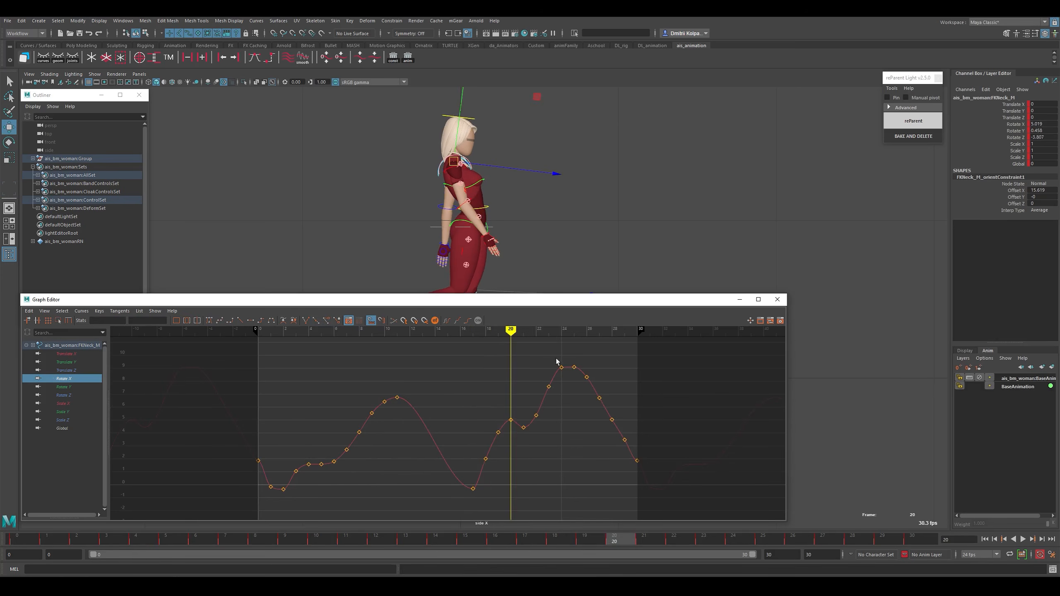
{"action": "left_click_drag", "start_coordinate": [555, 361], "coordinate": [485, 450]}
{"action": "key", "text": "Delete"}
Set a Rotate X key at frame 32, at the low point of the next cycle.
{"action": "left_click", "coordinate": [360, 429]}
{"action": "key", "text": "k"}
{"action": "left_click", "coordinate": [662, 438]}
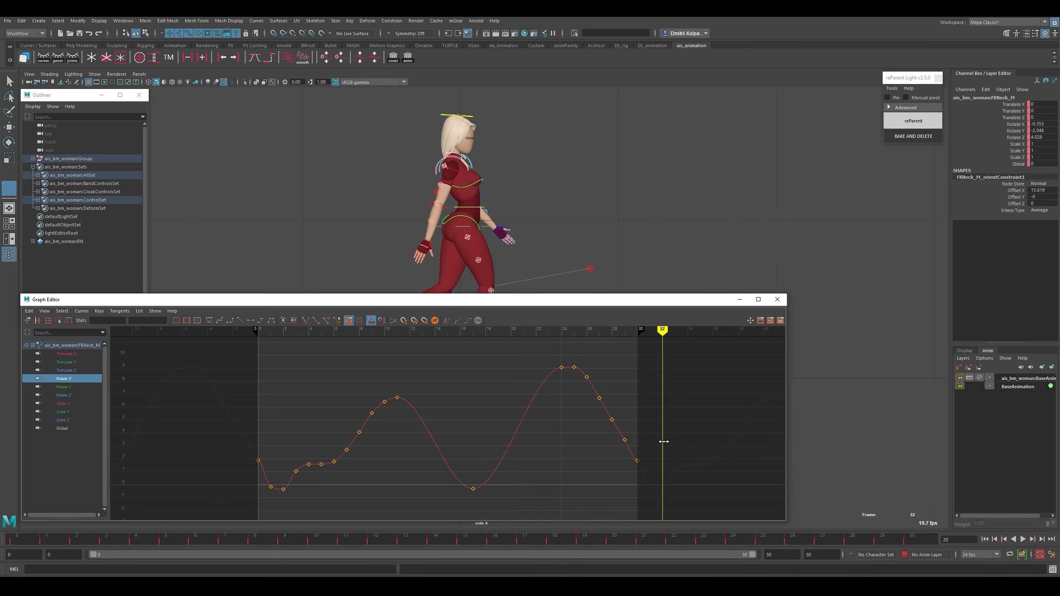
{"action": "left_click_drag", "start_coordinate": [517, 415], "coordinate": [542, 443]}
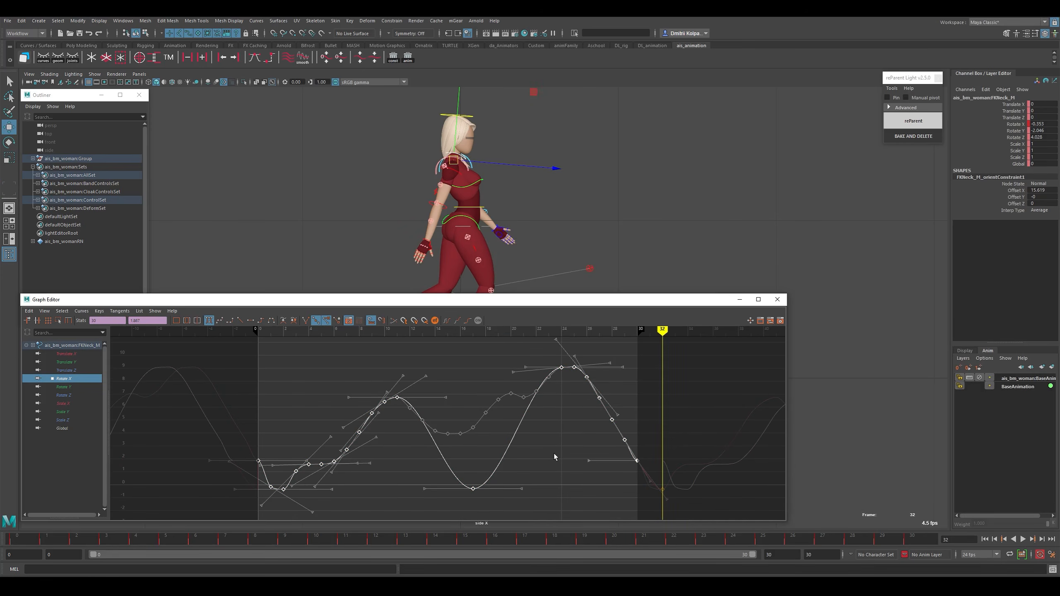
Delete the Rotate X keys at frames 0 and 1 and those from frame 27 to 30.
{"action": "left_click_drag", "start_coordinate": [240, 436], "coordinate": [277, 502]}
{"action": "key", "text": "Delete"}
{"action": "left_click", "coordinate": [281, 507]}
{"action": "left_click_drag", "start_coordinate": [589, 368], "coordinate": [646, 503]}
{"action": "key", "text": "Delete"}
{"action": "key", "text": "Delete"}
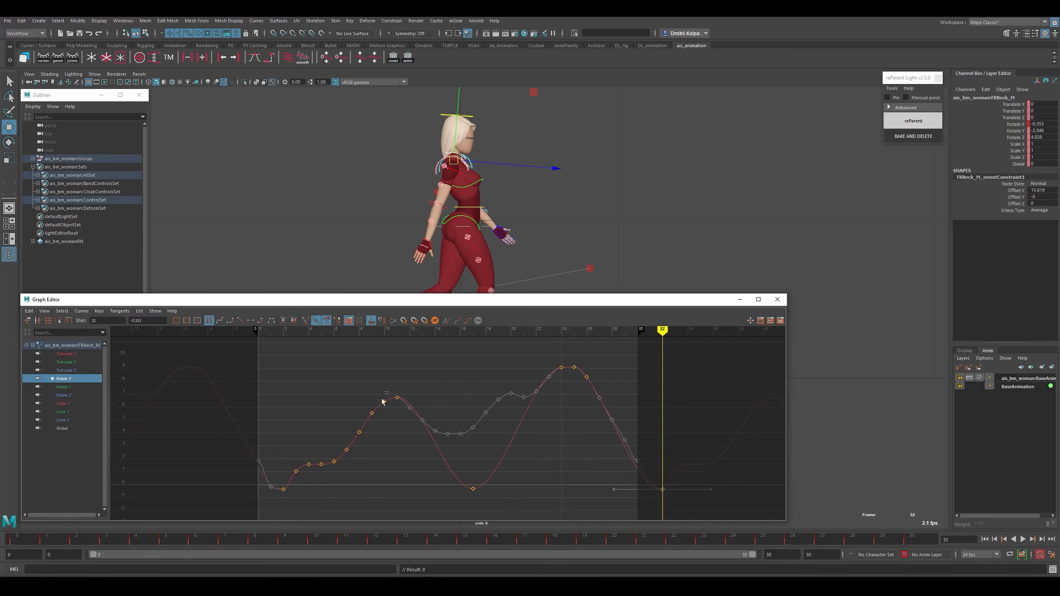
Delete the Rotate X keys between frames 2 and 11, and raise the frame 11 peak to about 8.8.
{"action": "left_click_drag", "start_coordinate": [382, 399], "coordinate": [280, 477]}
{"action": "key", "text": "Delete"}
{"action": "left_click_drag", "start_coordinate": [382, 383], "coordinate": [416, 440]}
{"action": "middle_click_drag", "start_coordinate": [414, 409], "coordinate": [414, 382], "text": "shift"}
Shift the whole Rotate X curve two frames earlier, and move its first peak key to frame 8.
{"action": "left_click_drag", "start_coordinate": [307, 441], "coordinate": [378, 445]}
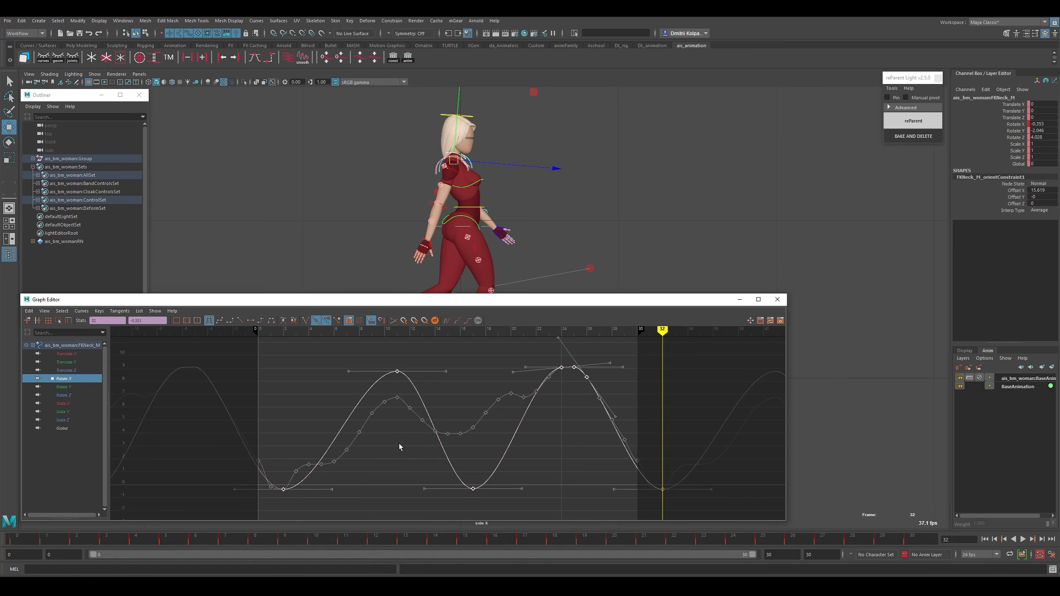
{"action": "middle_click_drag", "start_coordinate": [399, 444], "coordinate": [374, 446], "text": "shift"}
{"action": "left_click_drag", "start_coordinate": [284, 404], "coordinate": [447, 391]}
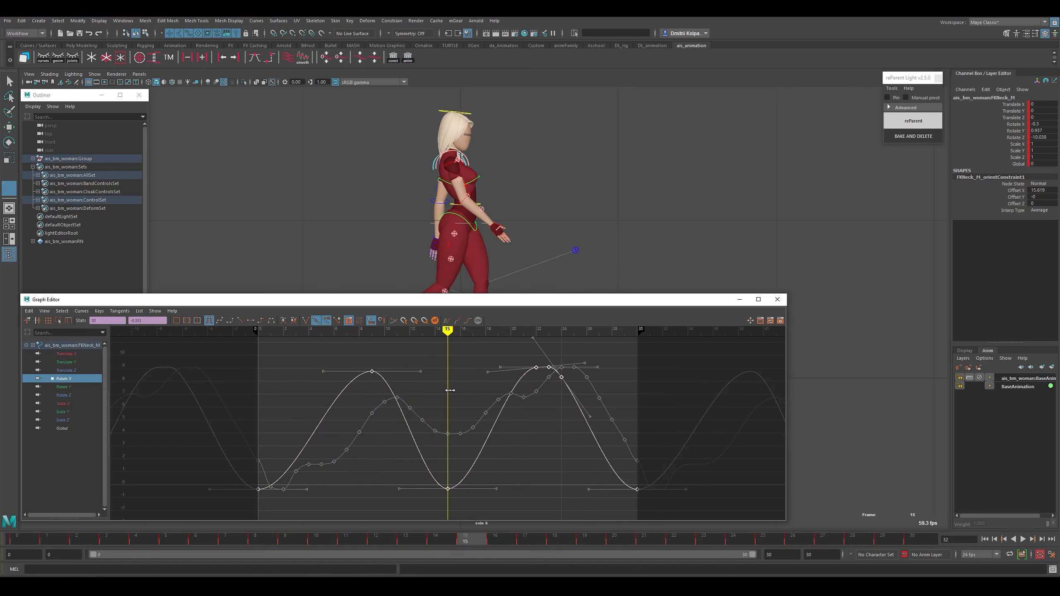
{"action": "key", "text": "w"}
{"action": "left_click_drag", "start_coordinate": [346, 361], "coordinate": [403, 391]}
{"action": "middle_click_drag", "start_coordinate": [403, 392], "coordinate": [396, 390], "text": "shift"}
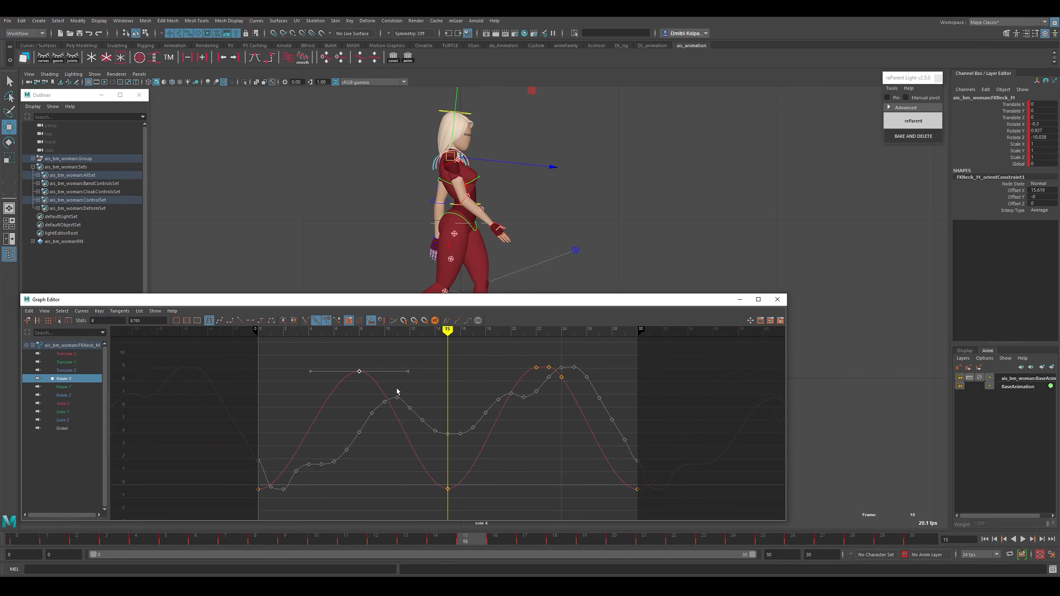
Delete the extra Rotate X keys at frames 23 and 24, and lower the frame 22 peak to about 8.9.
{"action": "key", "text": "k"}
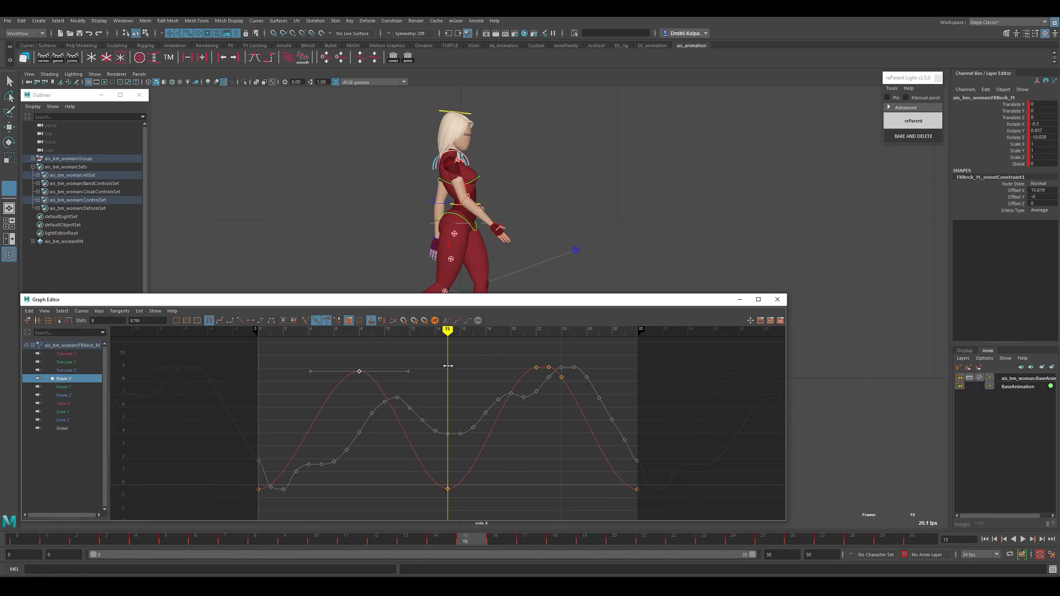
{"action": "left_click_drag", "start_coordinate": [447, 364], "coordinate": [570, 396]}
{"action": "key", "text": "Delete"}
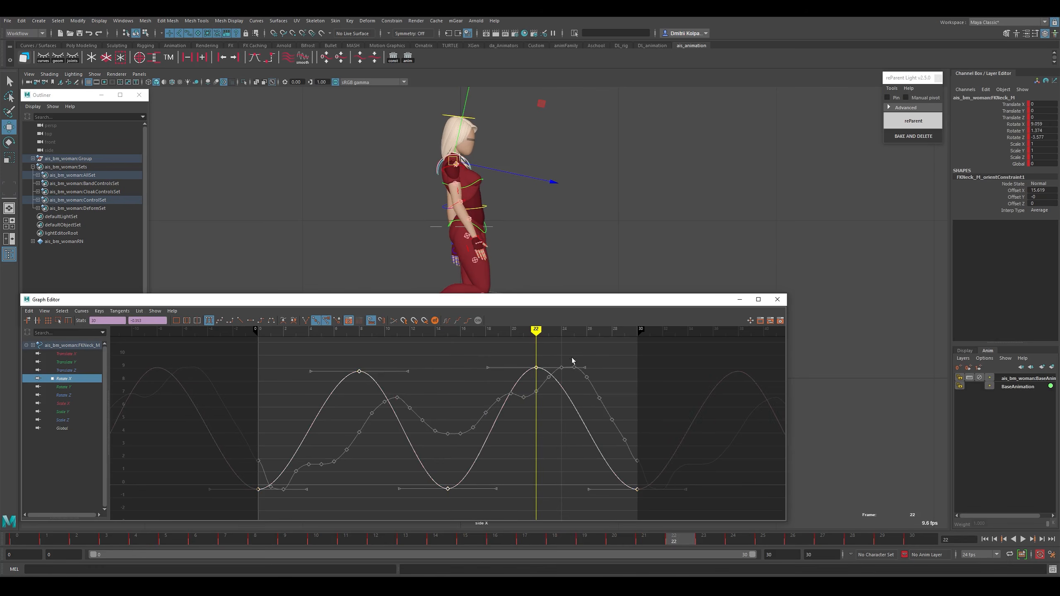
{"action": "left_click_drag", "start_coordinate": [525, 356], "coordinate": [545, 377]}
{"action": "middle_click_drag", "start_coordinate": [534, 384], "coordinate": [535, 392], "text": "shift"}
Shift the whole Rotate X curve two frames later, and scrub the timeline to check the neck's motion.
{"action": "left_click_drag", "start_coordinate": [383, 359], "coordinate": [507, 466]}
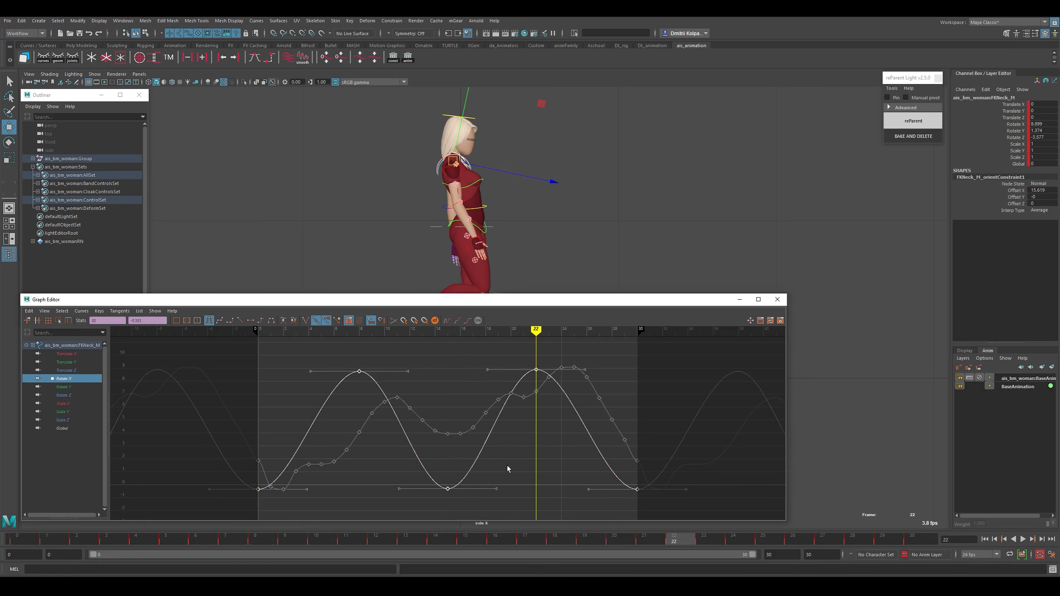
{"action": "middle_click_drag", "start_coordinate": [477, 440], "coordinate": [502, 439], "text": "shift"}
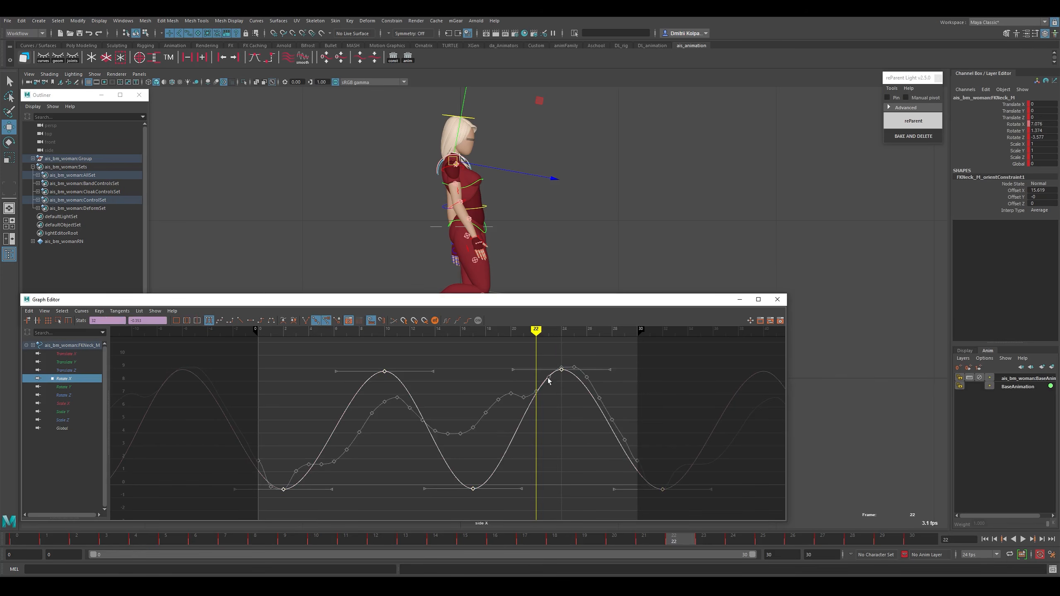
{"action": "left_click_drag", "start_coordinate": [476, 405], "coordinate": [510, 415]}
{"action": "left_click_drag", "start_coordinate": [307, 453], "coordinate": [321, 459]}
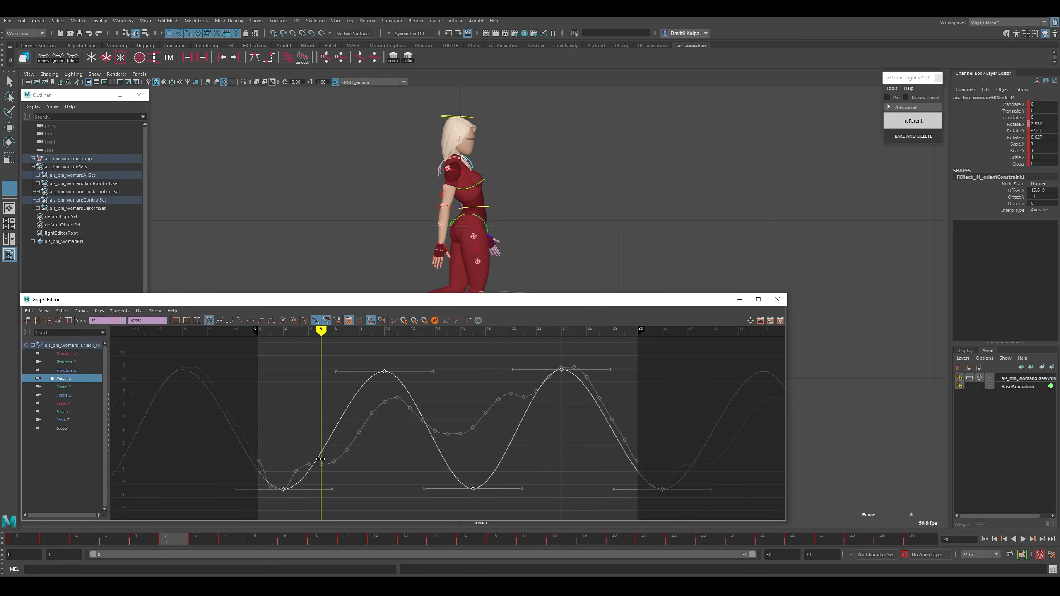
{"action": "key", "text": "w"}
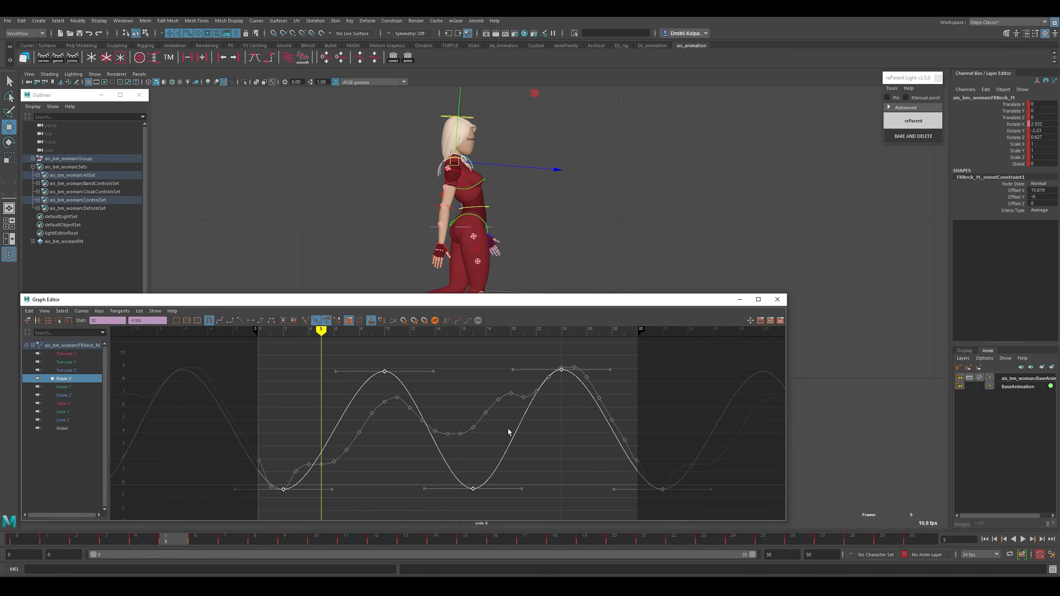
Insert a Rotate X key at frame 5, try moving it to frame 6, and undo the move.
{"action": "right_click", "coordinate": [351, 448]}
{"action": "left_click", "coordinate": [358, 453]}
{"action": "left_click_drag", "start_coordinate": [312, 427], "coordinate": [342, 453]}
{"action": "middle_click_drag", "start_coordinate": [343, 455], "coordinate": [403, 471]}
{"action": "key", "text": "ctrl+z"}
{"action": "key", "text": "ctrl+z"}
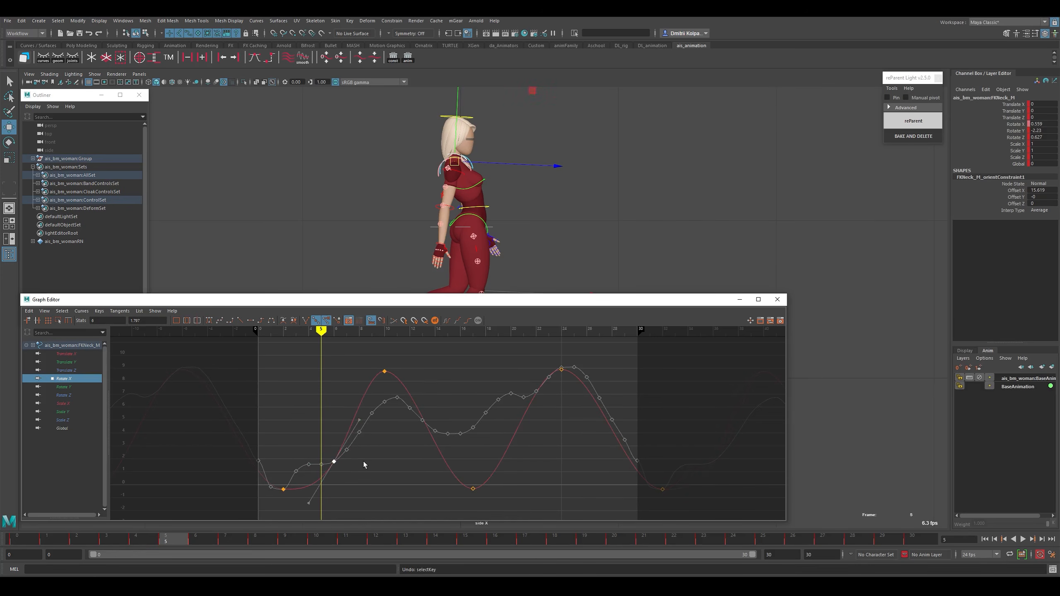
{"action": "key", "text": "ctrl+z"}
Delete the Rotate X keys at frames 24 and 32, leaving only the half-cycle from frame 2 to 17.
{"action": "left_click_drag", "start_coordinate": [529, 357], "coordinate": [727, 490]}
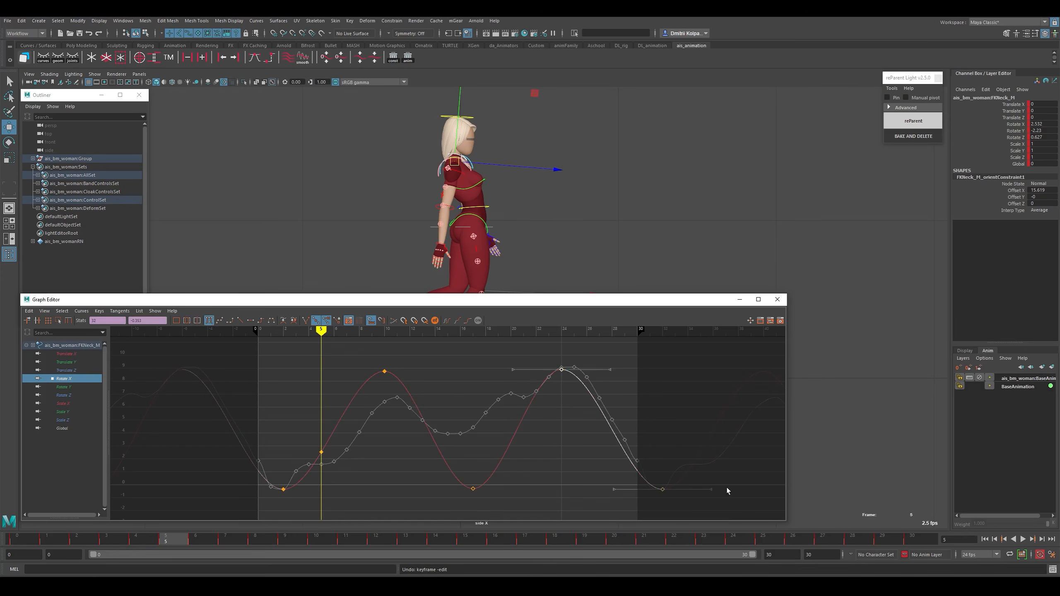
{"action": "key", "text": "Delete"}
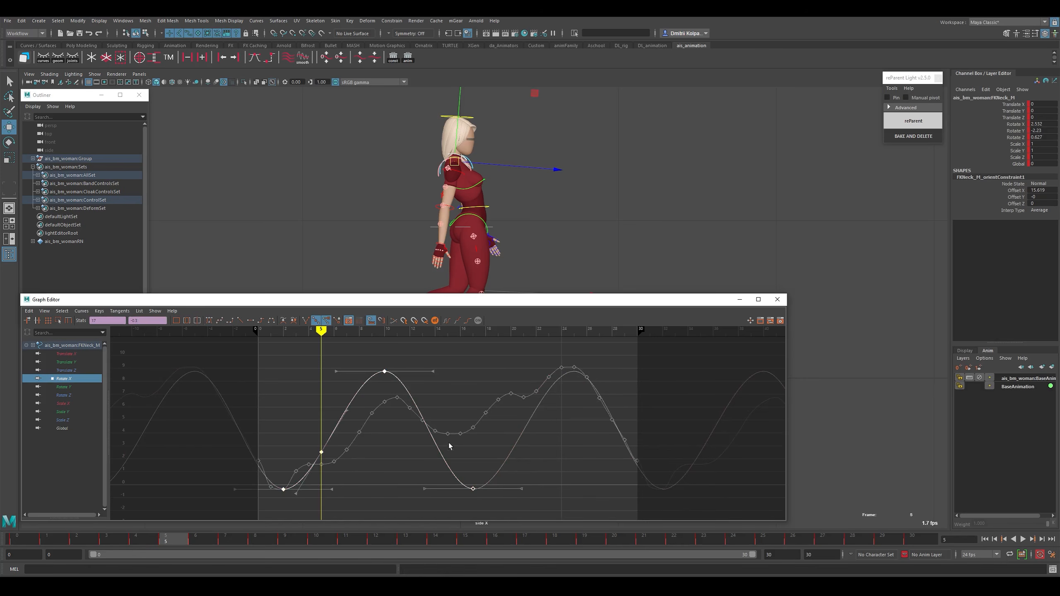
{"action": "left_click", "coordinate": [429, 467]}
Replace the Rotate X key at frame 5 with one at frame 6, and lower it to about 2.5.
{"action": "left_click_drag", "start_coordinate": [288, 421], "coordinate": [351, 472]}
{"action": "key", "text": "k"}
{"action": "left_click", "coordinate": [334, 450]}
{"action": "key", "text": "s"}
{"action": "left_click_drag", "start_coordinate": [321, 409], "coordinate": [348, 448]}
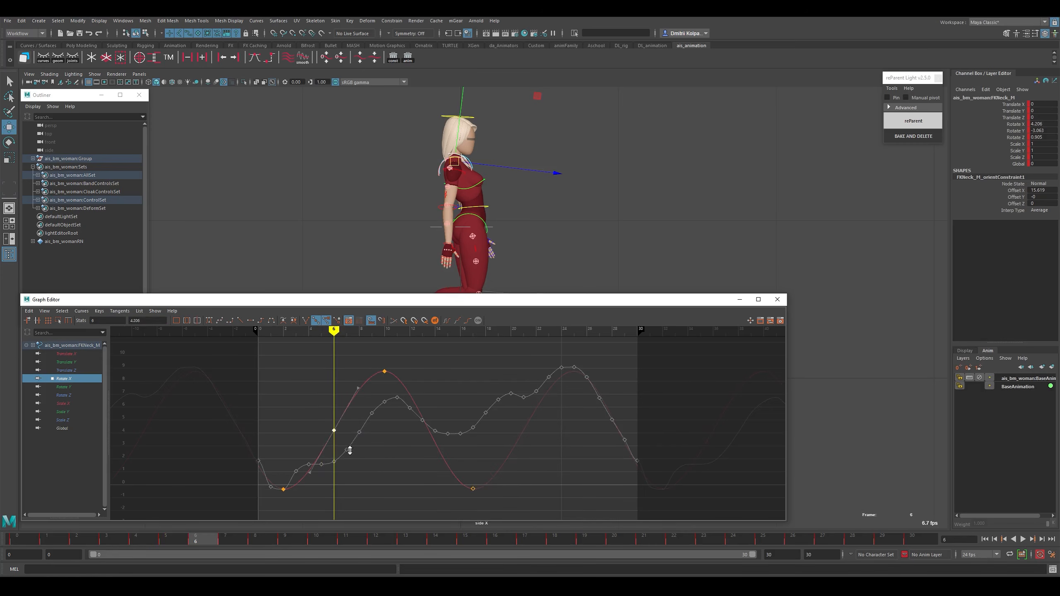
{"action": "middle_click_drag", "start_coordinate": [350, 450], "coordinate": [335, 472], "text": "shift"}
Set a Rotate X key at frame 4 and raise it to about 1.5.
{"action": "key", "text": "k"}
{"action": "left_click_drag", "start_coordinate": [335, 472], "coordinate": [323, 494]}
{"action": "key", "text": "s"}
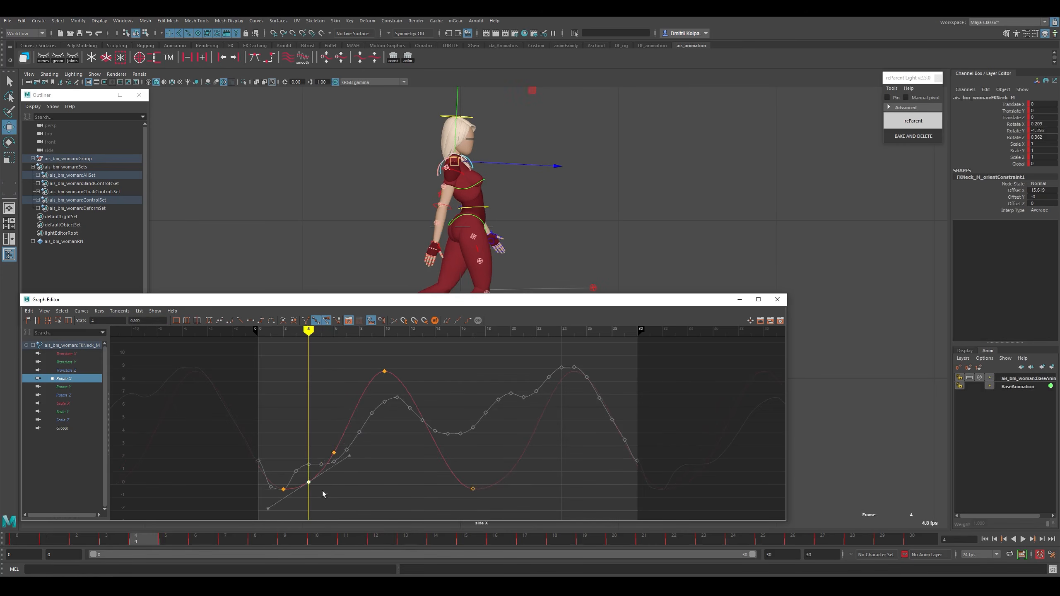
{"action": "middle_click_drag", "start_coordinate": [332, 459], "coordinate": [332, 442], "text": "shift"}
Move the frame 6 Rotate X key to frame 7 and raise it slightly, and lower the frame 10 peak to about 7.2.
{"action": "left_click_drag", "start_coordinate": [324, 422], "coordinate": [348, 458]}
{"action": "middle_click_drag", "start_coordinate": [355, 448], "coordinate": [370, 445], "text": "shift"}
{"action": "left_click_drag", "start_coordinate": [364, 360], "coordinate": [402, 387]}
{"action": "middle_click_drag", "start_coordinate": [407, 393], "coordinate": [408, 410], "text": "shift"}
{"action": "left_click_drag", "start_coordinate": [334, 437], "coordinate": [366, 465]}
{"action": "middle_click_drag", "start_coordinate": [366, 439], "coordinate": [366, 432], "text": "shift"}
{"action": "left_click_drag", "start_coordinate": [354, 395], "coordinate": [375, 425]}
{"action": "middle_click_drag", "start_coordinate": [376, 425], "coordinate": [377, 430]}
Nudge the Rotate X trough keys at frames 2 and 17, and move the peak key from frame 10 to frame 11.
{"action": "left_click_drag", "start_coordinate": [284, 445], "coordinate": [328, 471]}
{"action": "left_click_drag", "start_coordinate": [275, 481], "coordinate": [298, 507]}
{"action": "left_click_drag", "start_coordinate": [505, 477], "coordinate": [461, 502], "text": "shift"}
{"action": "middle_click_drag", "start_coordinate": [524, 493], "coordinate": [522, 496], "text": "shift"}
{"action": "left_click_drag", "start_coordinate": [334, 431], "coordinate": [357, 456]}
{"action": "left_click_drag", "start_coordinate": [371, 368], "coordinate": [400, 417]}
{"action": "middle_click_drag", "start_coordinate": [405, 403], "coordinate": [405, 406], "text": "shift"}
{"action": "middle_click_drag", "start_coordinate": [405, 406], "coordinate": [414, 405], "text": "shift"}
Try shifting the whole Rotate X curve two frames earlier, check the pose at frame 15, and undo the shift.
{"action": "left_click_drag", "start_coordinate": [501, 362], "coordinate": [318, 505]}
{"action": "middle_click_drag", "start_coordinate": [356, 467], "coordinate": [336, 478], "text": "shift"}
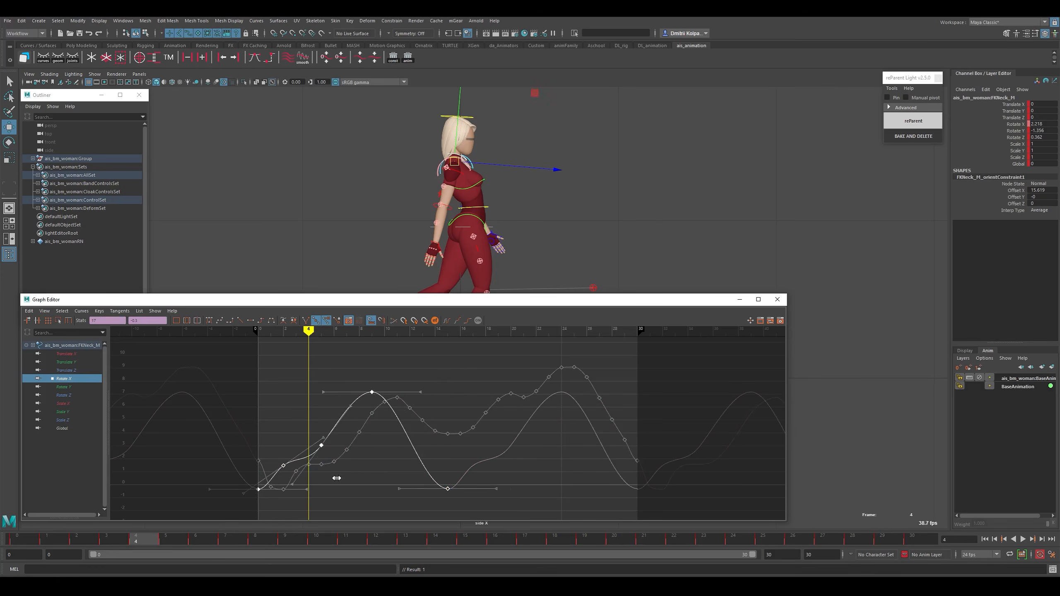
{"action": "key", "text": "k"}
{"action": "left_click_drag", "start_coordinate": [445, 352], "coordinate": [444, 345]}
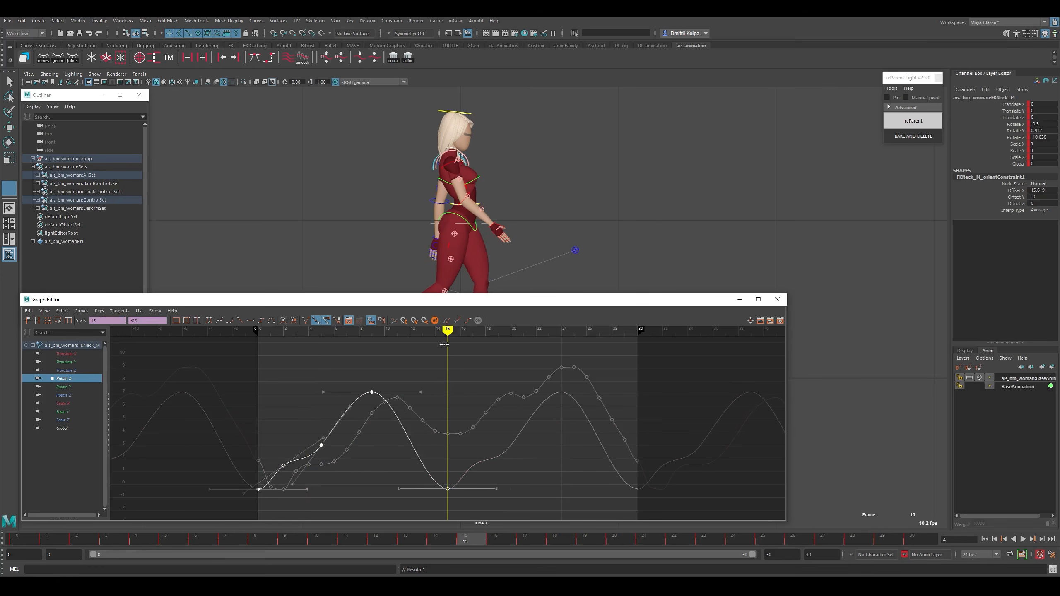
{"action": "key", "text": "ctrl+z"}
{"action": "key", "text": "ctrl+z"}
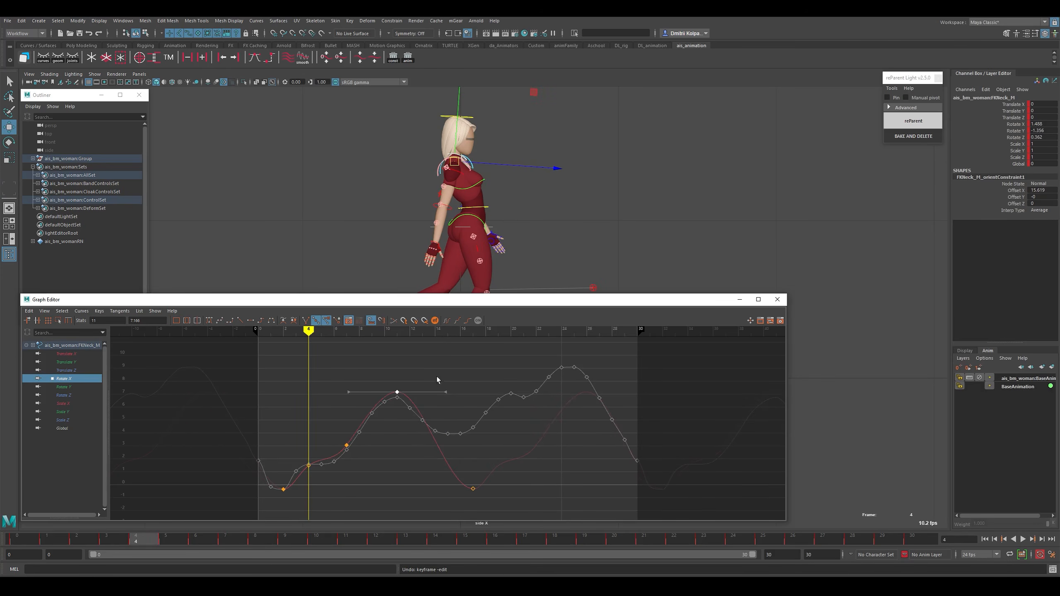
Hide the rig controls in the viewport and isolate the neck's Rotate Y curve.
{"action": "middle_click", "coordinate": [613, 227]}
{"action": "key", "text": "alt+1"}
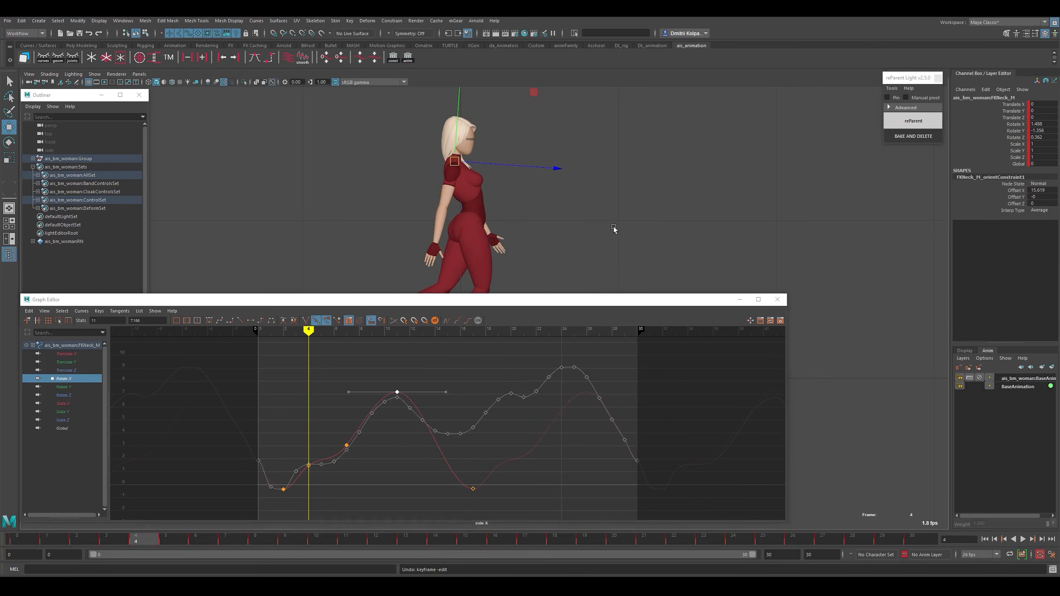
{"action": "left_click", "coordinate": [73, 387]}
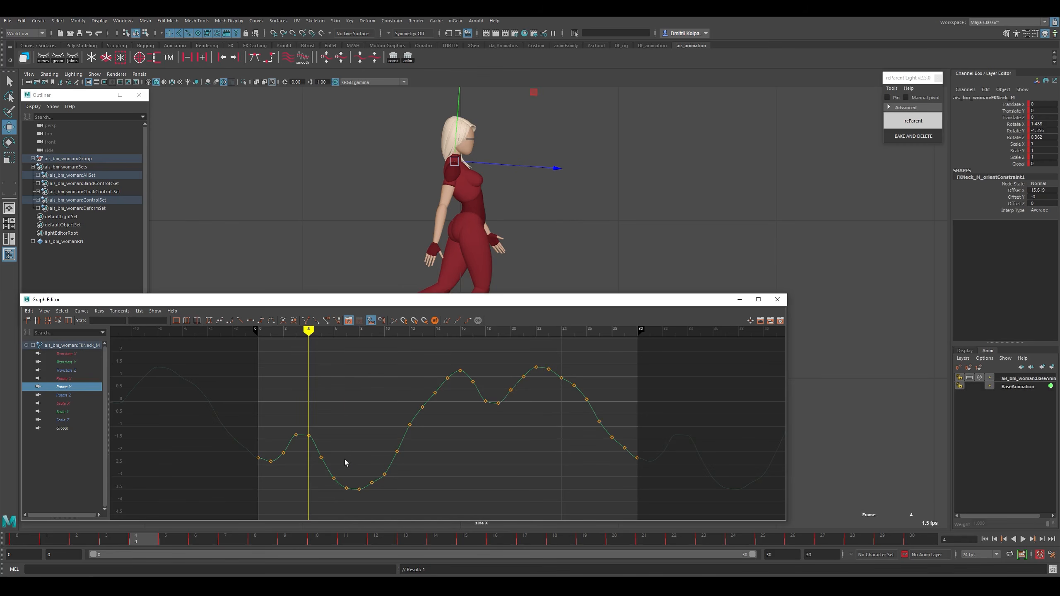
Try raising the neck's Rotate Y keys around frames 7 and 8, and undo the change.
{"action": "middle_click_drag", "start_coordinate": [345, 460], "coordinate": [347, 463]}
{"action": "left_click_drag", "start_coordinate": [364, 478], "coordinate": [341, 498]}
{"action": "middle_click_drag", "start_coordinate": [351, 496], "coordinate": [362, 411]}
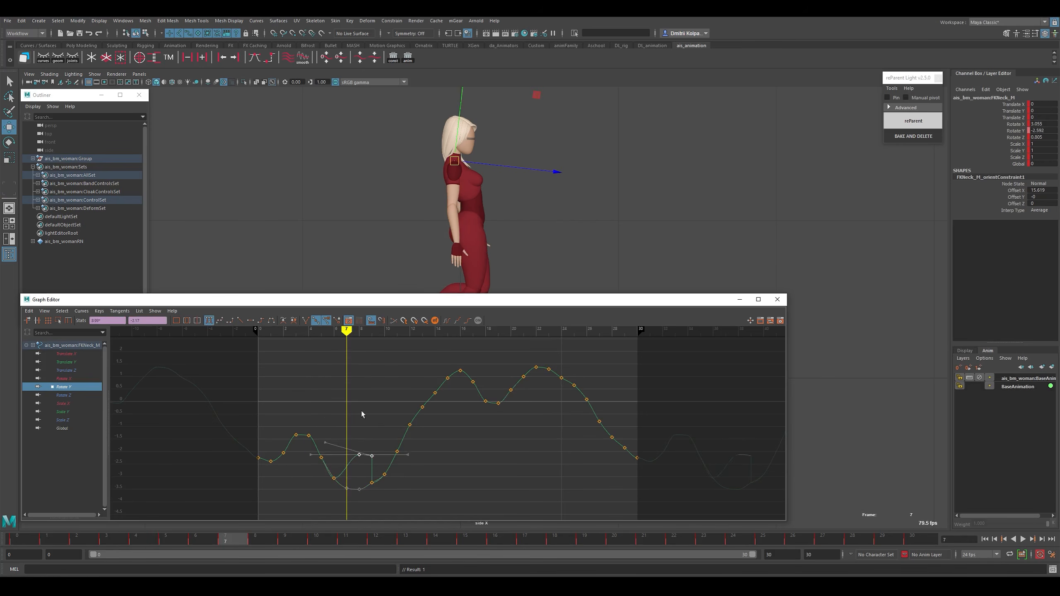
{"action": "key", "text": "ctrl+z"}
Switch to the front view with the rig controls shown, and set all of the neck's Rotate Y keys to 0.
{"action": "key", "text": "space"}
{"action": "middle_click_drag", "start_coordinate": [399, 451], "coordinate": [378, 429]}
{"action": "key", "text": "alt+1"}
{"action": "key", "text": "ctrl+z"}
{"action": "left_click_drag", "start_coordinate": [219, 347], "coordinate": [664, 501]}
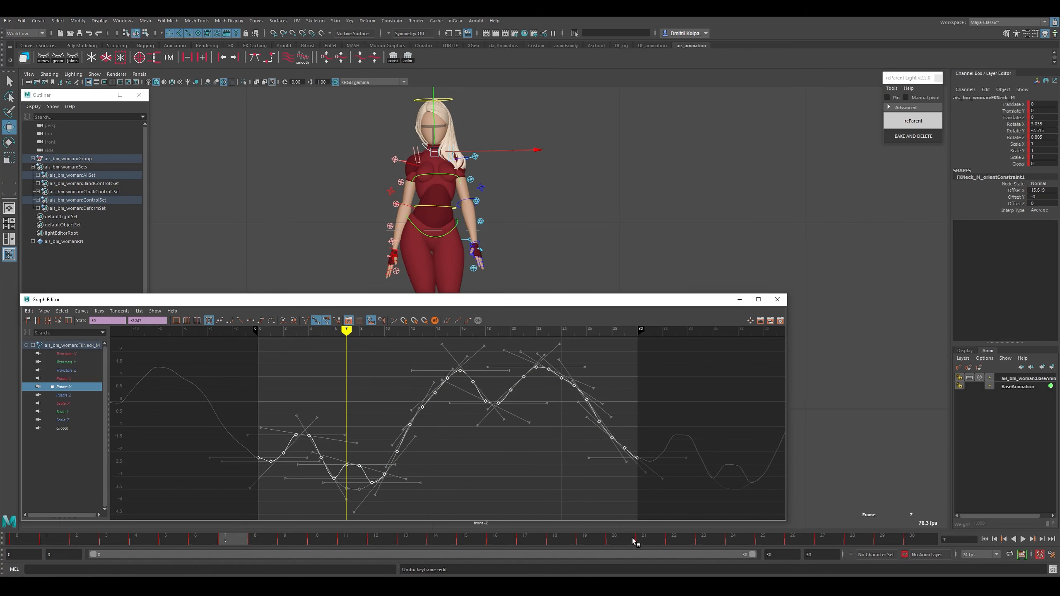
{"action": "double_click", "coordinate": [138, 320]}
{"action": "type", "text": "0"}
{"action": "key", "text": "Return"}
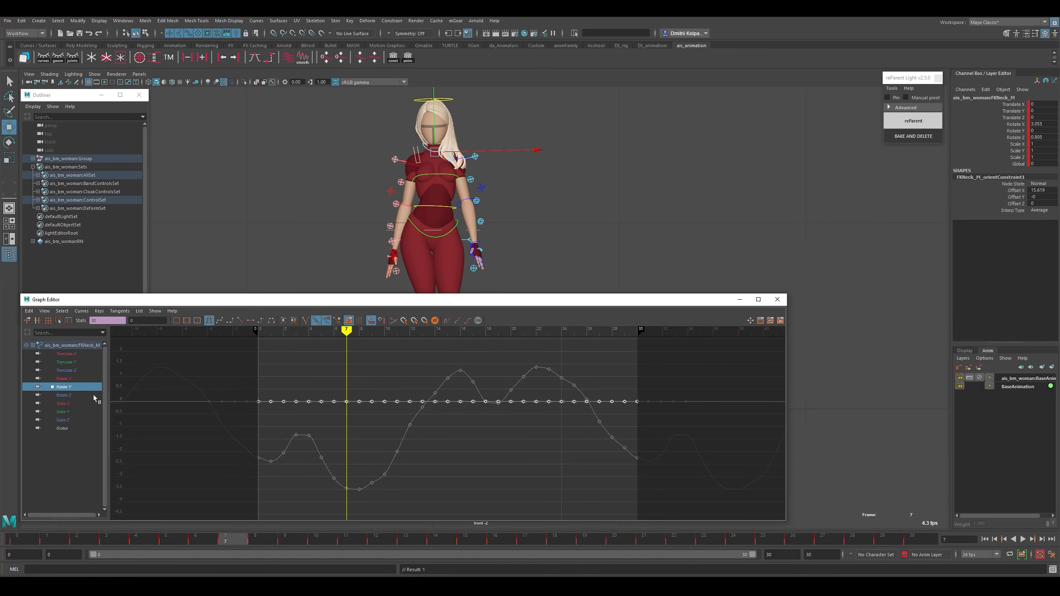
Isolate the neck's Rotate Z curve and compare the side tilt at frames 0, 15 and 30 in the front view.
{"action": "left_click", "coordinate": [79, 379]}
{"action": "left_click", "coordinate": [81, 395]}
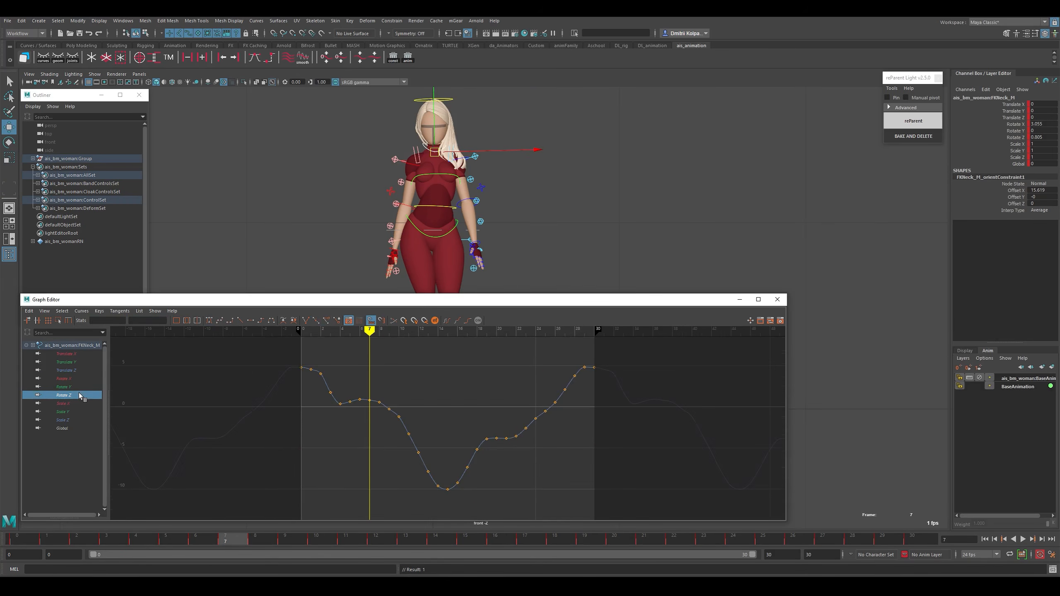
{"action": "key", "text": "space"}
{"action": "left_click_drag", "start_coordinate": [487, 112], "coordinate": [488, 154]}
{"action": "key", "text": "space"}
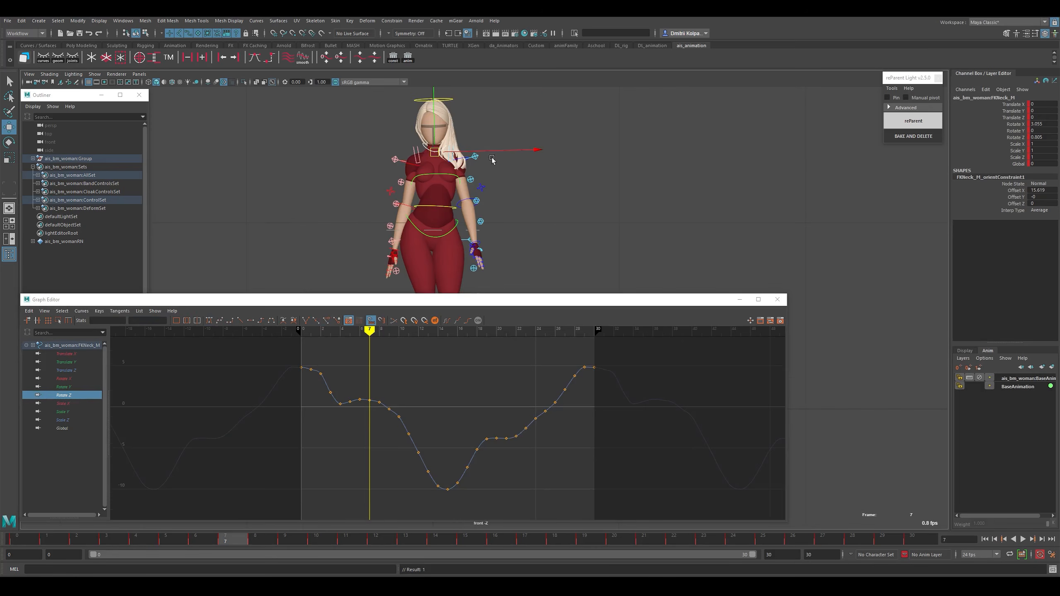
{"action": "key", "text": "k"}
{"action": "left_click", "coordinate": [445, 398]}
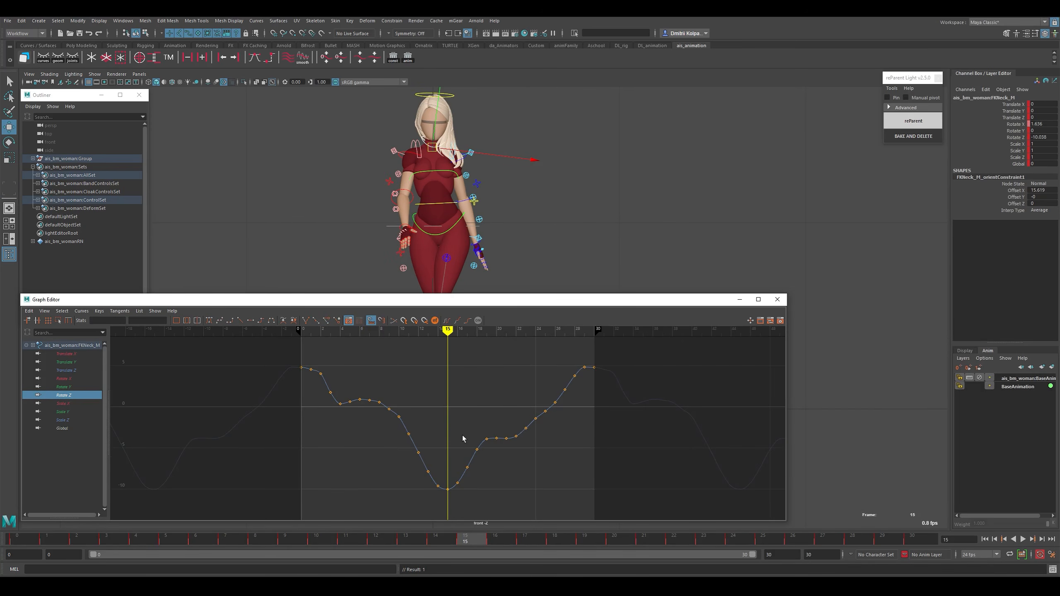
{"action": "key", "text": "k"}
{"action": "left_click", "coordinate": [310, 368]}
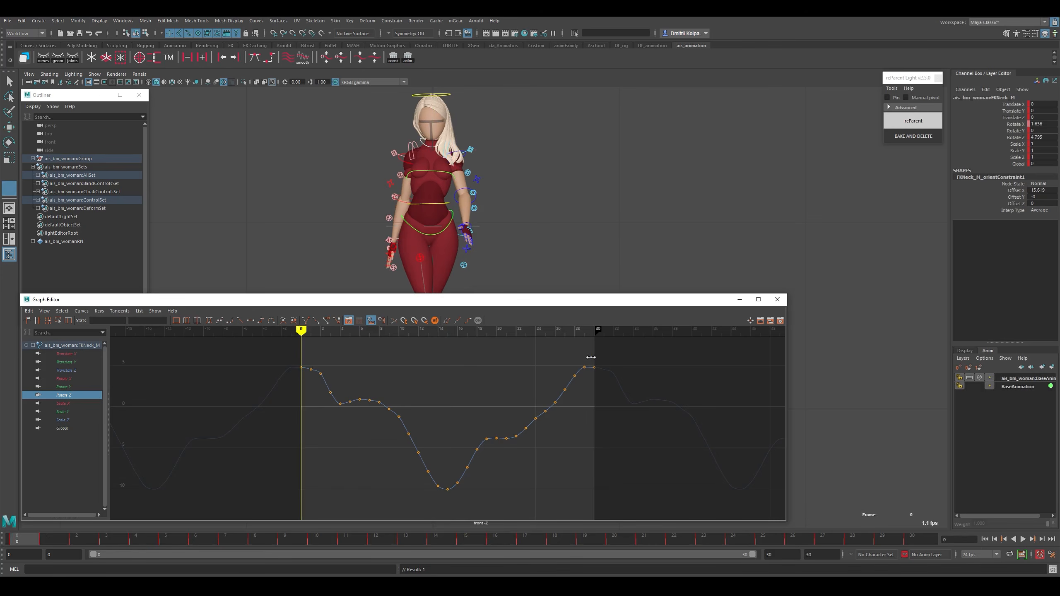
{"action": "left_click", "coordinate": [591, 357]}
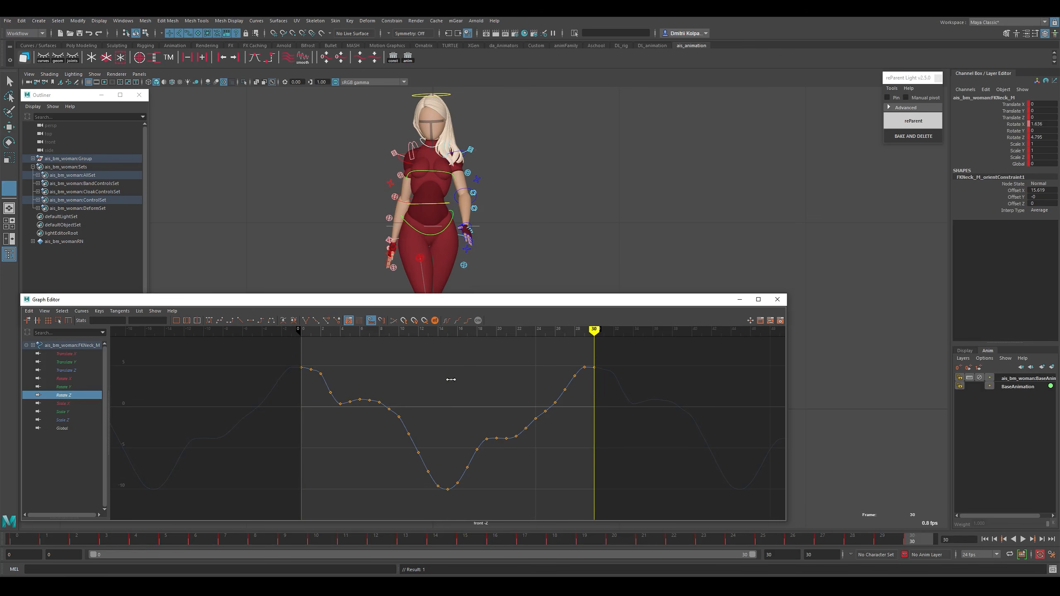
{"action": "left_click", "coordinate": [452, 380]}
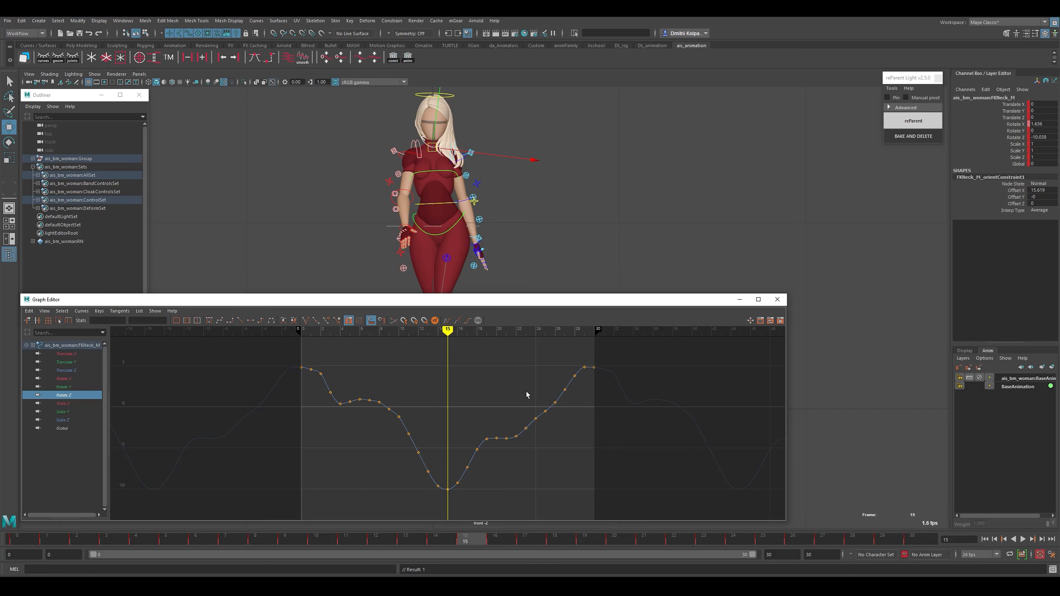
{"action": "key", "text": "k"}
{"action": "left_click_drag", "start_coordinate": [449, 424], "coordinate": [591, 417]}
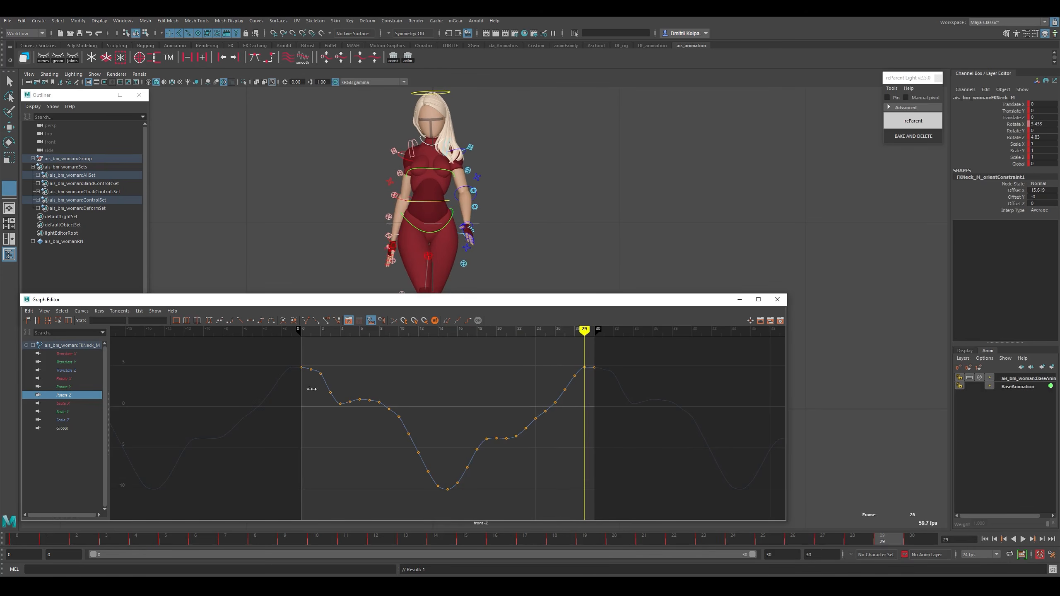
Scrub the neck's side tilt between its extremes and delete the Rotate Z keys before frame 15.
{"action": "left_click_drag", "start_coordinate": [312, 388], "coordinate": [449, 432]}
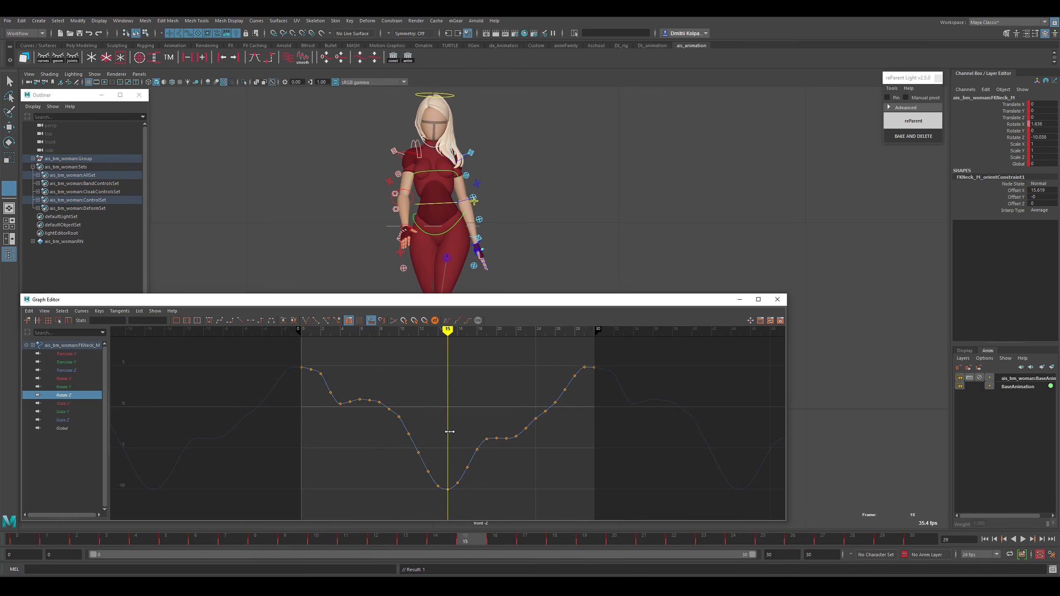
{"action": "key", "text": "w"}
{"action": "left_click_drag", "start_coordinate": [288, 353], "coordinate": [353, 519]}
{"action": "key", "text": "Delete"}
Copy the neck's Rotate Z keys from frames 15 to 30 and paste them starting at frame 30.
{"action": "left_click", "coordinate": [607, 392]}
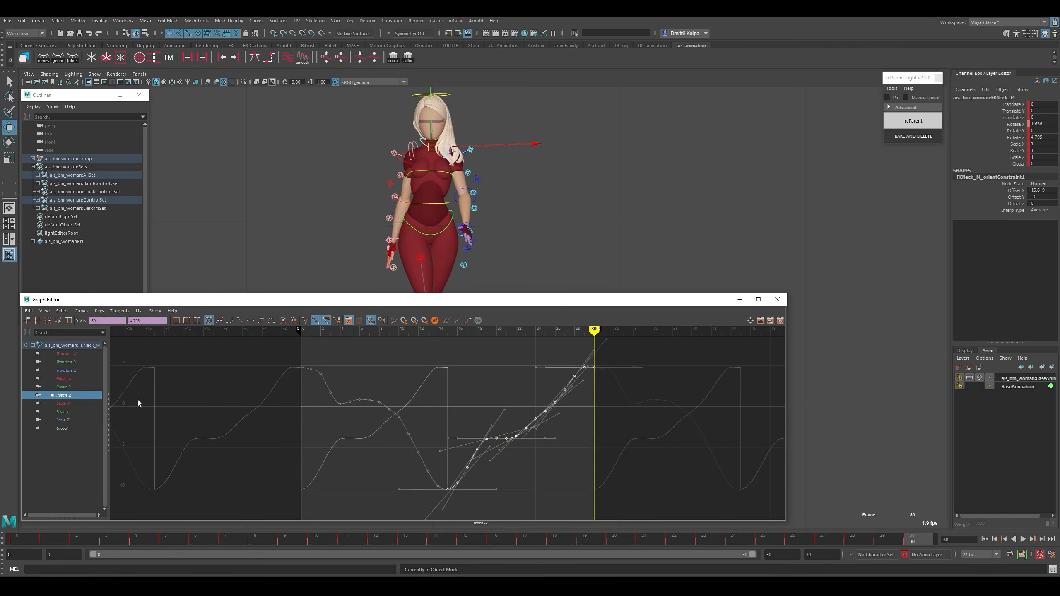
{"action": "left_click", "coordinate": [29, 311]}
{"action": "left_click", "coordinate": [39, 353]}
{"action": "left_click", "coordinate": [29, 310]}
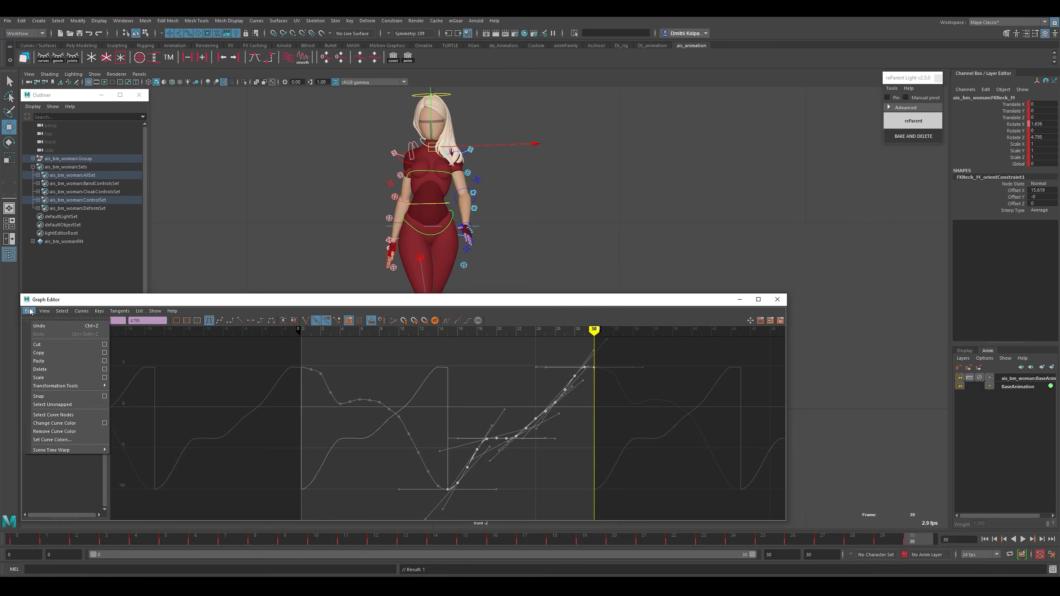
{"action": "left_click", "coordinate": [41, 361]}
{"action": "middle_click_drag", "start_coordinate": [612, 395], "coordinate": [473, 464], "text": "alt"}
{"action": "right_click_drag", "start_coordinate": [473, 463], "coordinate": [480, 417], "text": "alt+shift"}
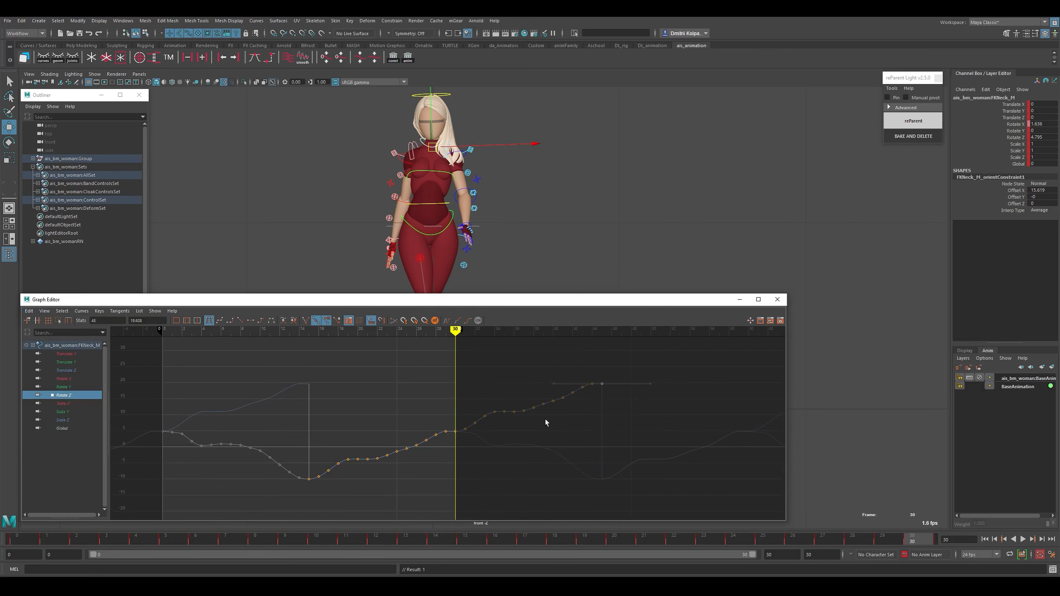
Flip the pasted Rotate Z keys vertically so the half-cycle descends from the frame 30 peak to frame 45.
{"action": "left_click_drag", "start_coordinate": [638, 370], "coordinate": [448, 455]}
{"action": "right_click_drag", "start_coordinate": [505, 438], "coordinate": [537, 371], "text": "alt+shift"}
{"action": "key", "text": "r"}
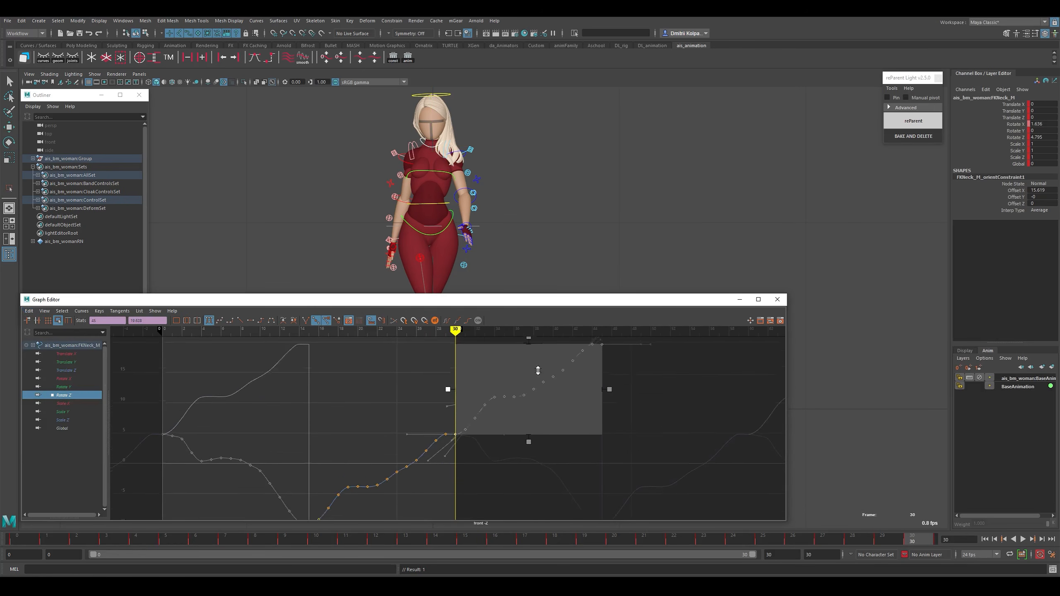
{"action": "left_click_drag", "start_coordinate": [527, 364], "coordinate": [521, 497]}
{"action": "key", "text": "f"}
{"action": "right_click_drag", "start_coordinate": [422, 486], "coordinate": [412, 474], "text": "alt+shift"}
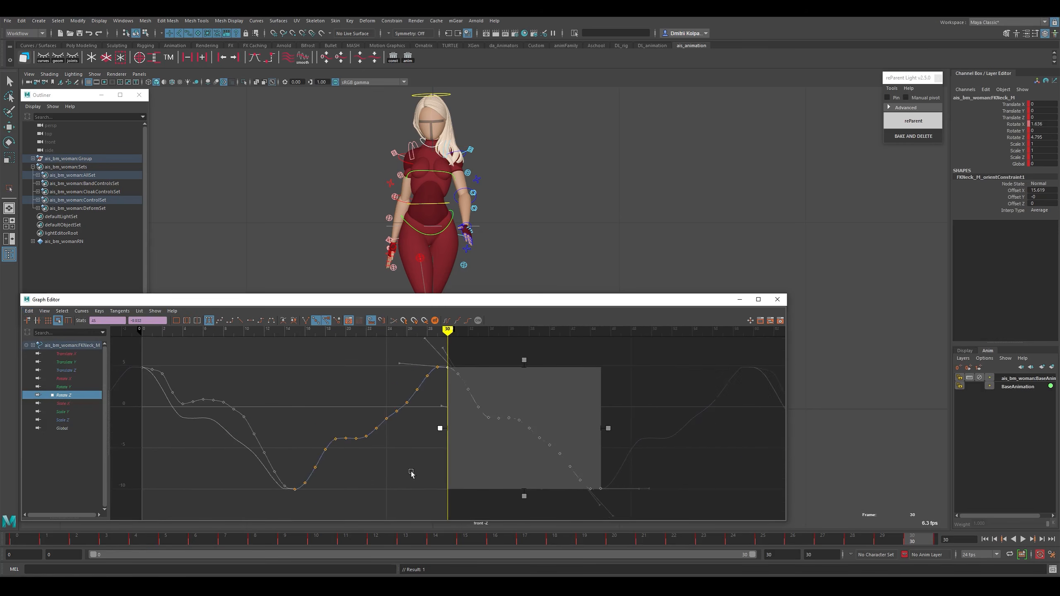
{"action": "middle_click_drag", "start_coordinate": [437, 474], "coordinate": [504, 480], "text": "alt"}
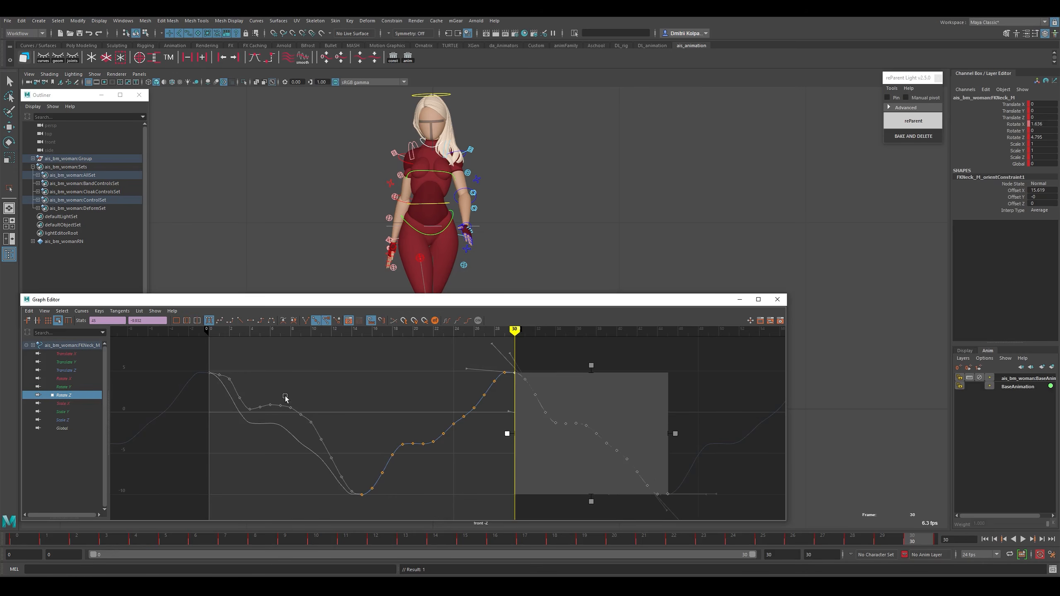
Smooth all of the neck's Rotate Z keys with two passes of the smoothing tool.
{"action": "key", "text": "w"}
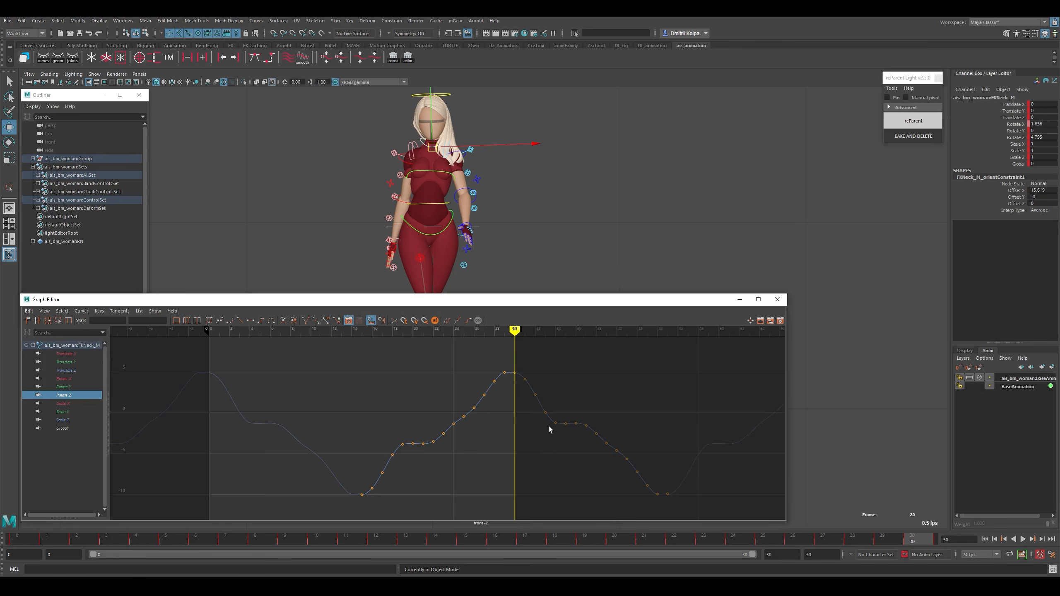
{"action": "left_click_drag", "start_coordinate": [329, 365], "coordinate": [590, 460]}
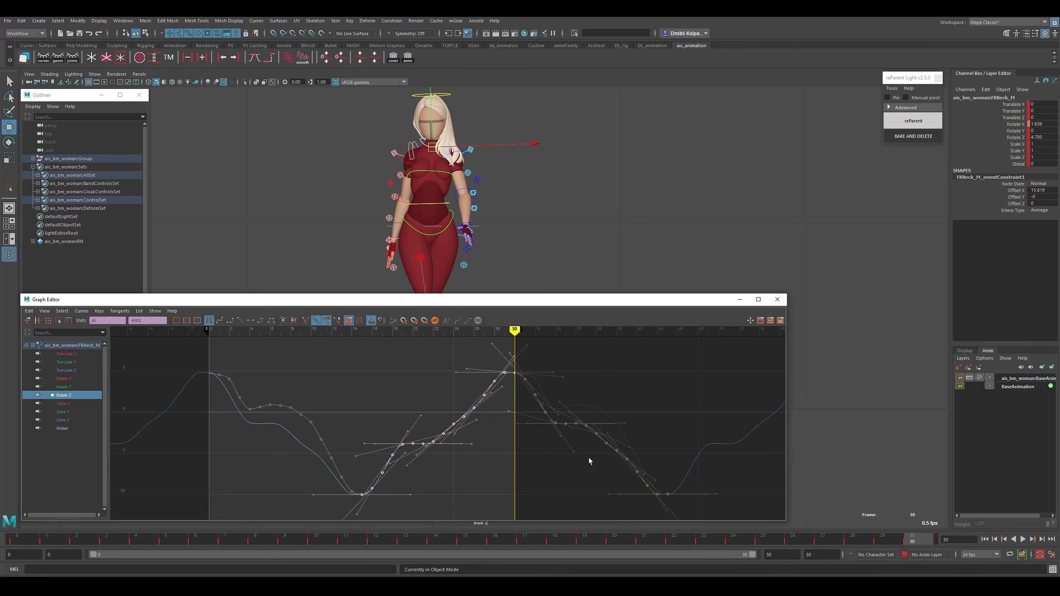
{"action": "left_click", "coordinate": [303, 59]}
{"action": "left_click", "coordinate": [304, 61]}
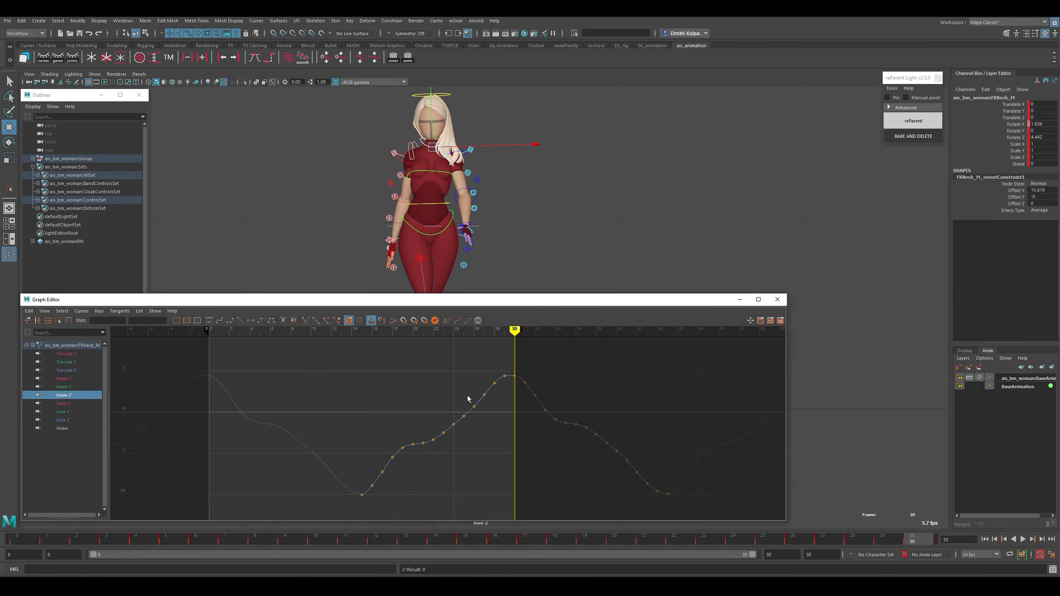
Thin out the neck's Rotate Z keys at frames 22, 23 and 25 and slightly lower the frame 24 key.
{"action": "left_click_drag", "start_coordinate": [471, 402], "coordinate": [439, 448], "text": "ctrl"}
{"action": "left_click_drag", "start_coordinate": [458, 394], "coordinate": [479, 423], "text": "ctrl"}
{"action": "left_click_drag", "start_coordinate": [449, 410], "coordinate": [459, 429]}
{"action": "middle_click_drag", "start_coordinate": [459, 429], "coordinate": [464, 440]}
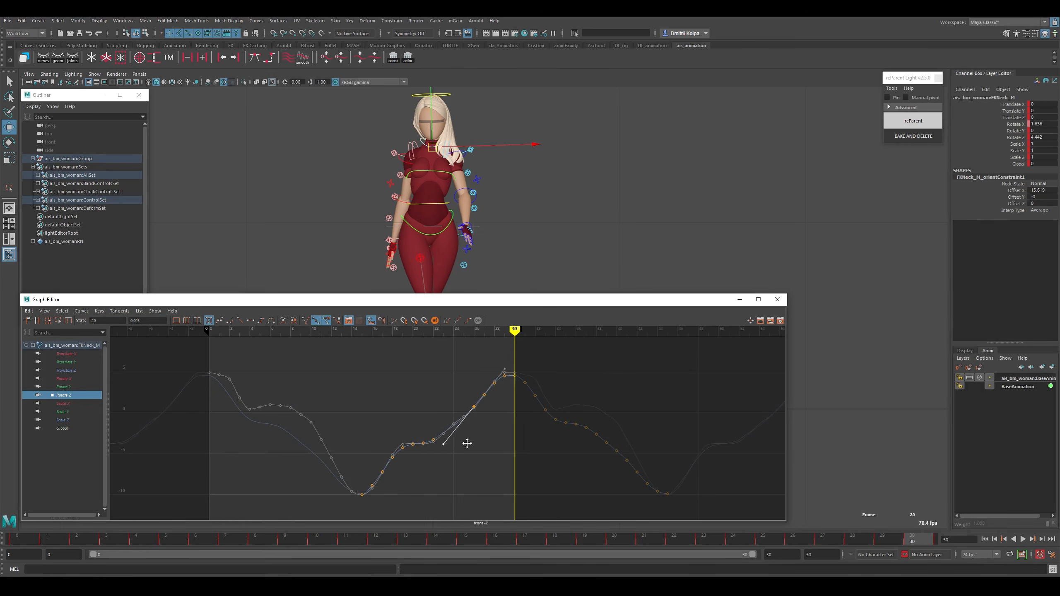
{"action": "left_click", "coordinate": [439, 426]}
{"action": "left_click_drag", "start_coordinate": [439, 426], "coordinate": [448, 454]}
{"action": "left_click_drag", "start_coordinate": [430, 419], "coordinate": [452, 449]}
{"action": "middle_click_drag", "start_coordinate": [464, 436], "coordinate": [481, 429]}
{"action": "left_click", "coordinate": [492, 448]}
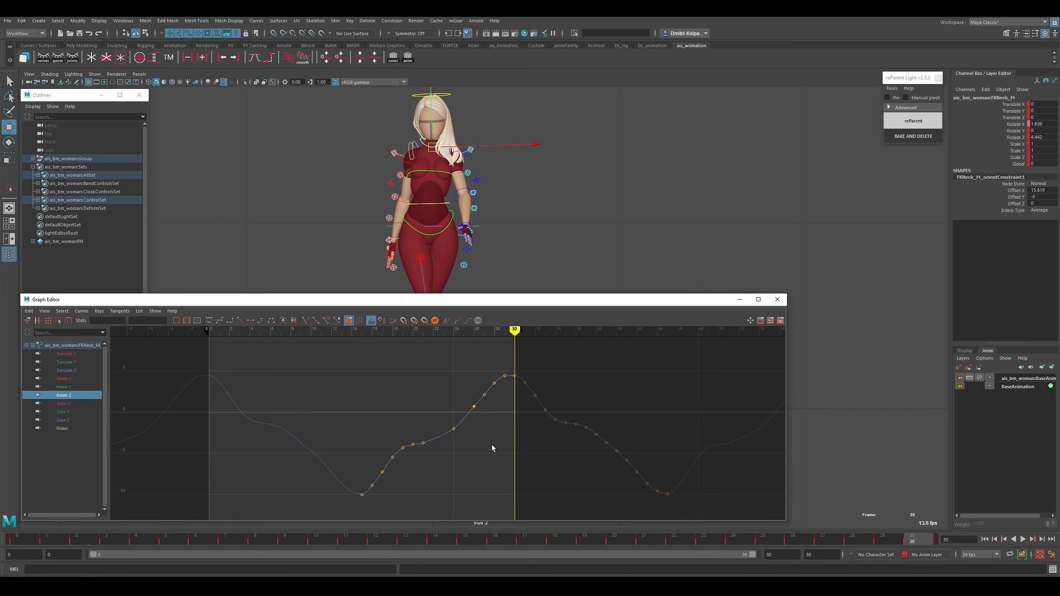
Delete the neck's Rotate Z keys between frames 36 and 42 to simplify the pasted half-cycle.
{"action": "left_click_drag", "start_coordinate": [578, 416], "coordinate": [632, 465]}
{"action": "key", "text": "Delete"}
{"action": "left_click_drag", "start_coordinate": [647, 450], "coordinate": [631, 478]}
{"action": "left_click_drag", "start_coordinate": [632, 441], "coordinate": [599, 459]}
{"action": "middle_click_drag", "start_coordinate": [620, 430], "coordinate": [628, 426]}
{"action": "left_click", "coordinate": [608, 462]}
Undo the unwanted Rotate Z key edits and refine the plateau around the neck's frame 21 key.
{"action": "left_click", "coordinate": [423, 443]}
{"action": "left_click", "coordinate": [454, 471]}
{"action": "key", "text": "ctrl+z"}
{"action": "key", "text": "ctrl+z"}
{"action": "key", "text": "ctrl+z"}
{"action": "key", "text": "ctrl+z"}
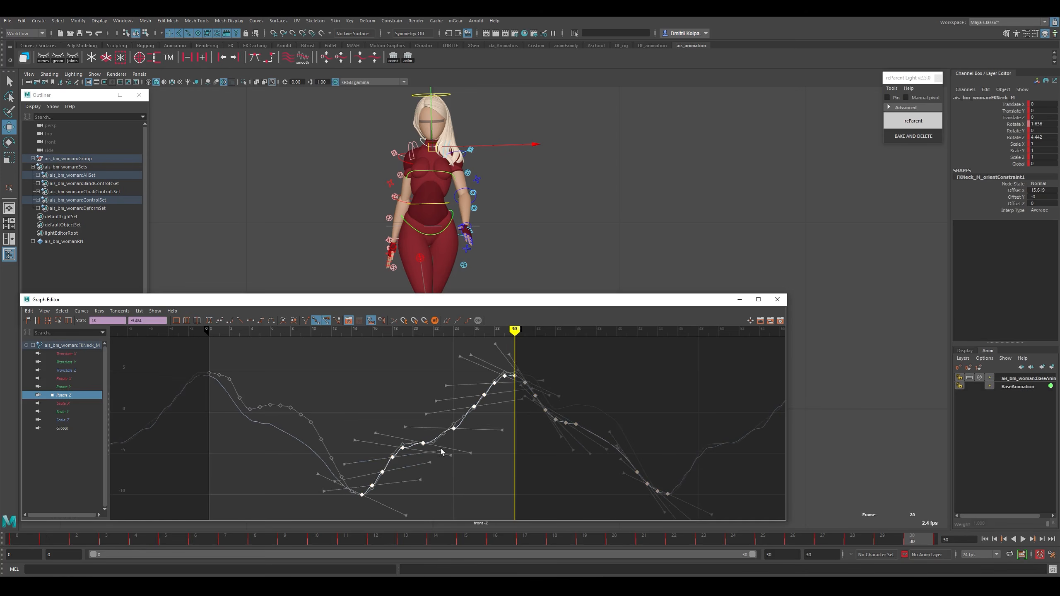
{"action": "left_click", "coordinate": [423, 440]}
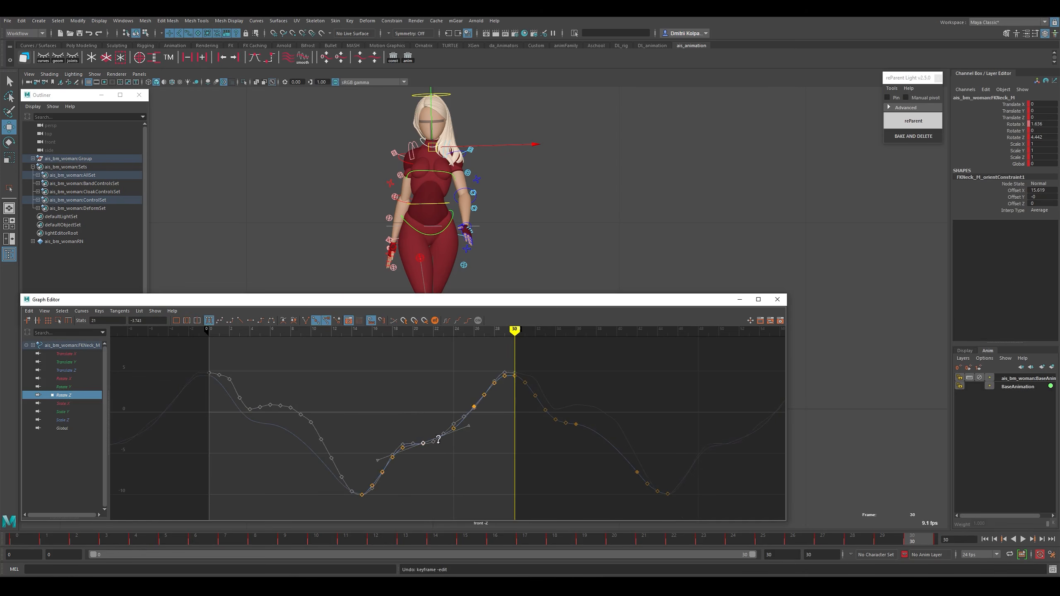
{"action": "left_click", "coordinate": [450, 459]}
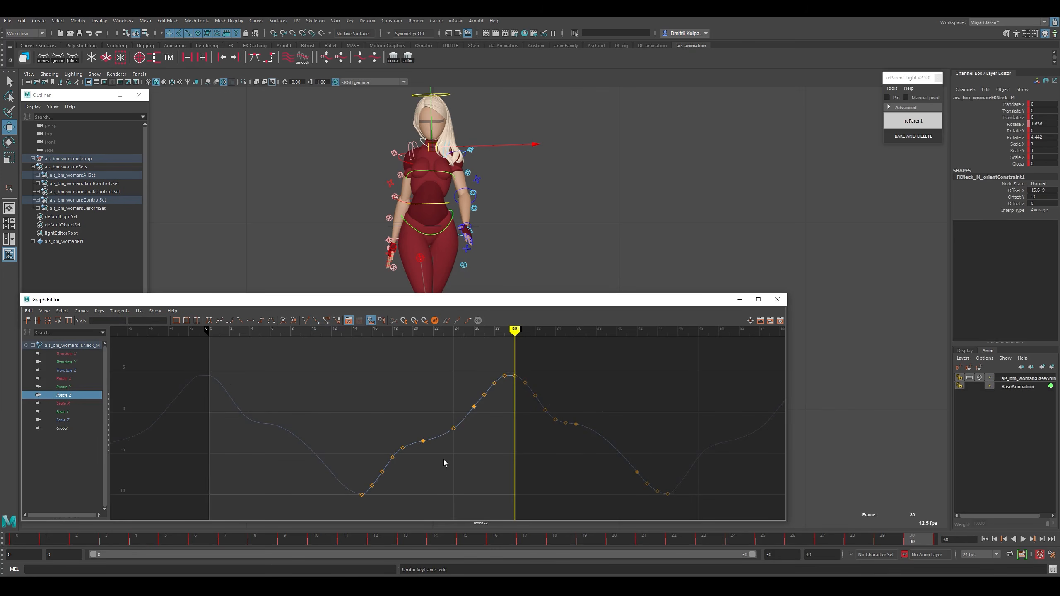
{"action": "left_click", "coordinate": [443, 330]}
{"action": "left_click_drag", "start_coordinate": [510, 368], "coordinate": [368, 489]}
{"action": "key", "text": "Delete"}
{"action": "key", "text": "ctrl+z"}
{"action": "left_click", "coordinate": [480, 478]}
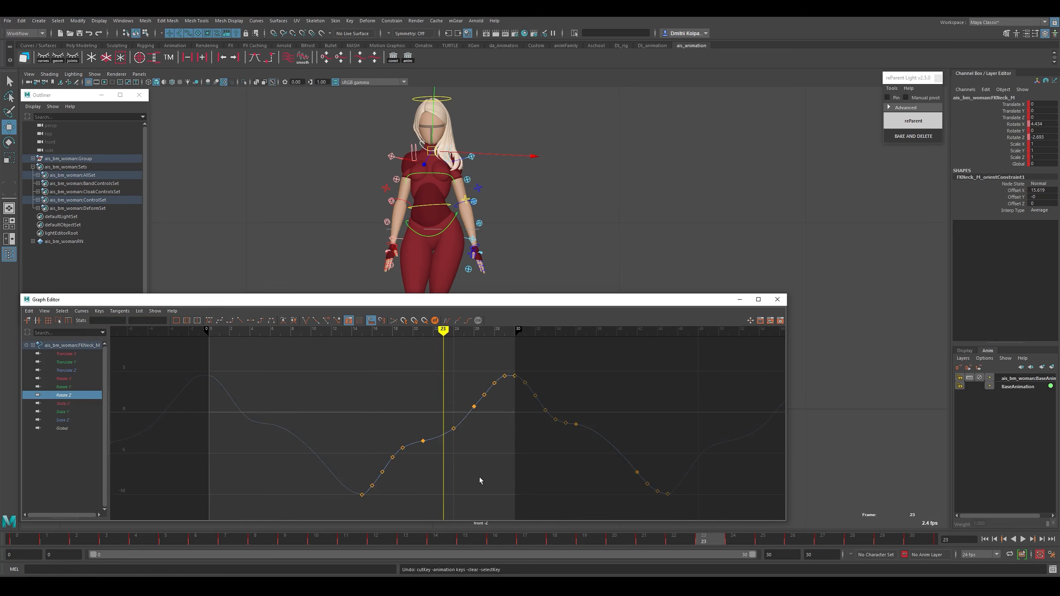
Delete the neck's Rotate Z keys at frames 27 and 28 and display all three rotation curves together.
{"action": "left_click_drag", "start_coordinate": [473, 347], "coordinate": [503, 406]}
{"action": "key", "text": "Delete"}
{"action": "left_click_drag", "start_coordinate": [69, 378], "coordinate": [69, 395]}
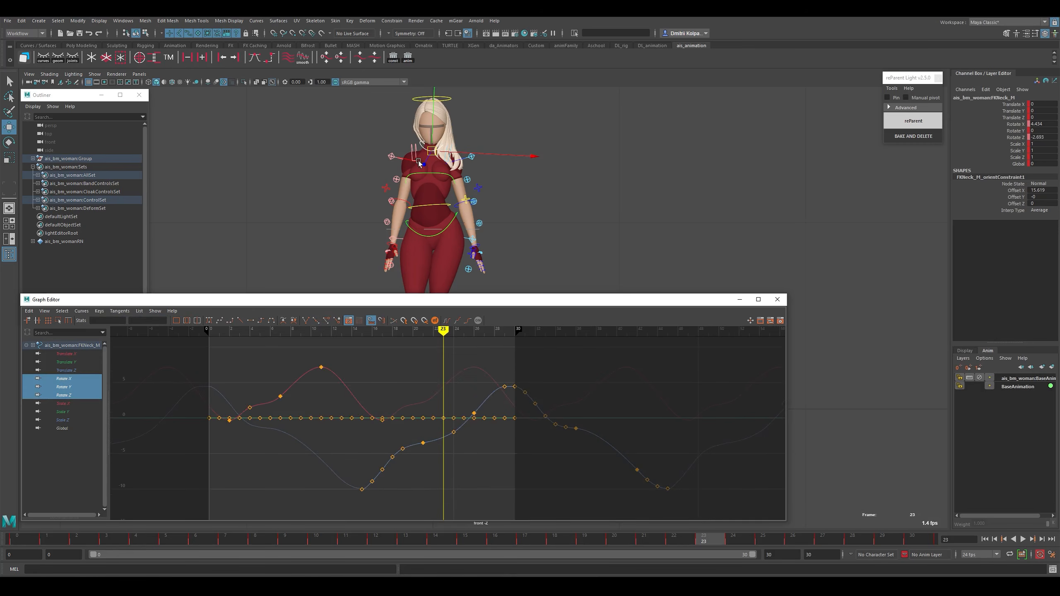
Select the head control and isolate its Rotate X curve for inspection.
{"action": "left_click", "coordinate": [447, 98]}
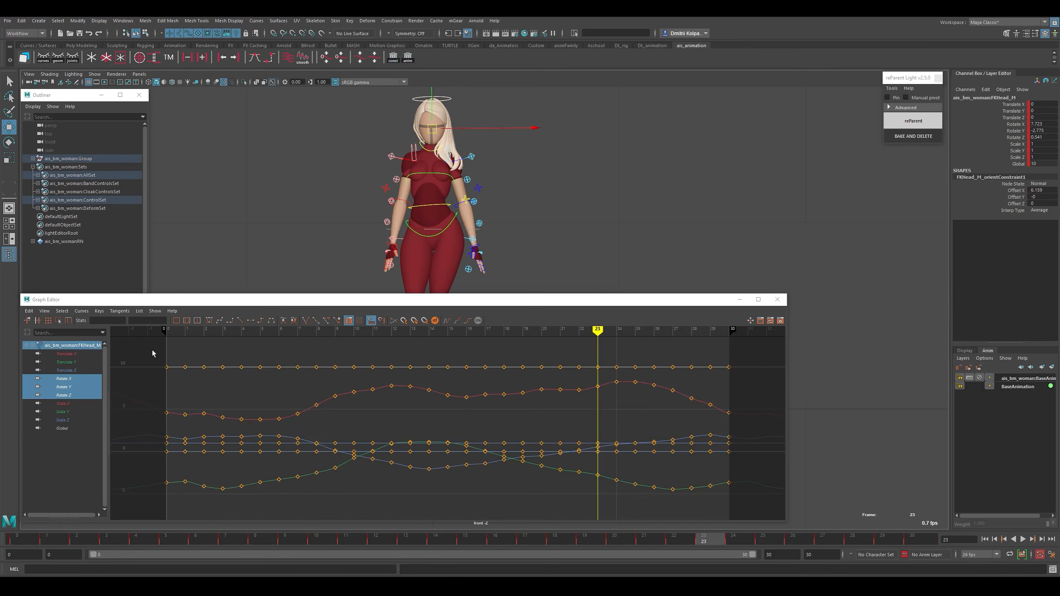
{"action": "left_click_drag", "start_coordinate": [67, 382], "coordinate": [67, 386]}
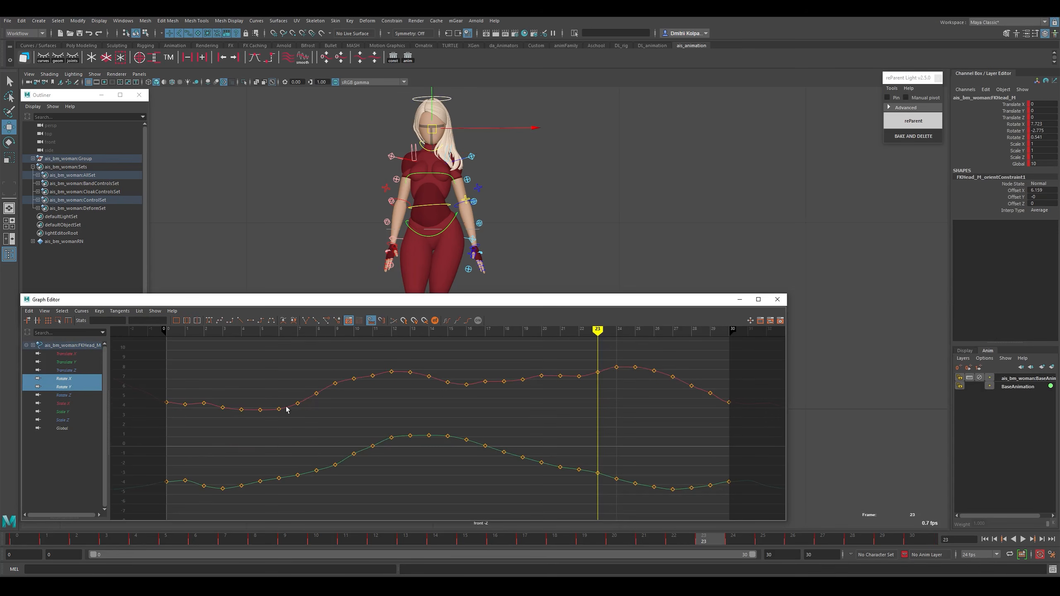
{"action": "left_click", "coordinate": [72, 378]}
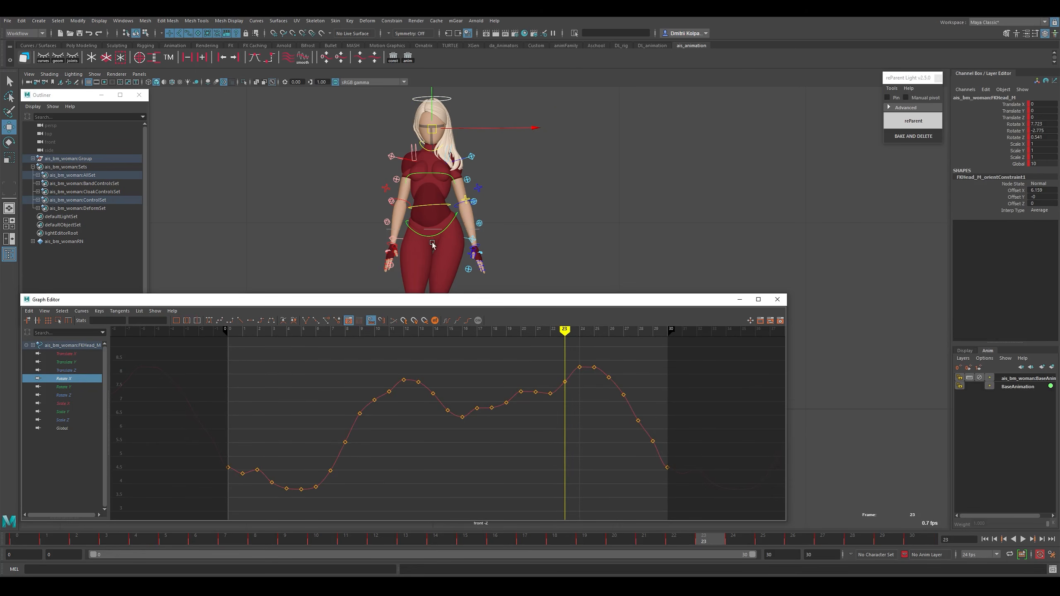
Select the right scapula control, isolate its Rotate X curve and scrub through the cycle to check its motion.
{"action": "left_click", "coordinate": [415, 149]}
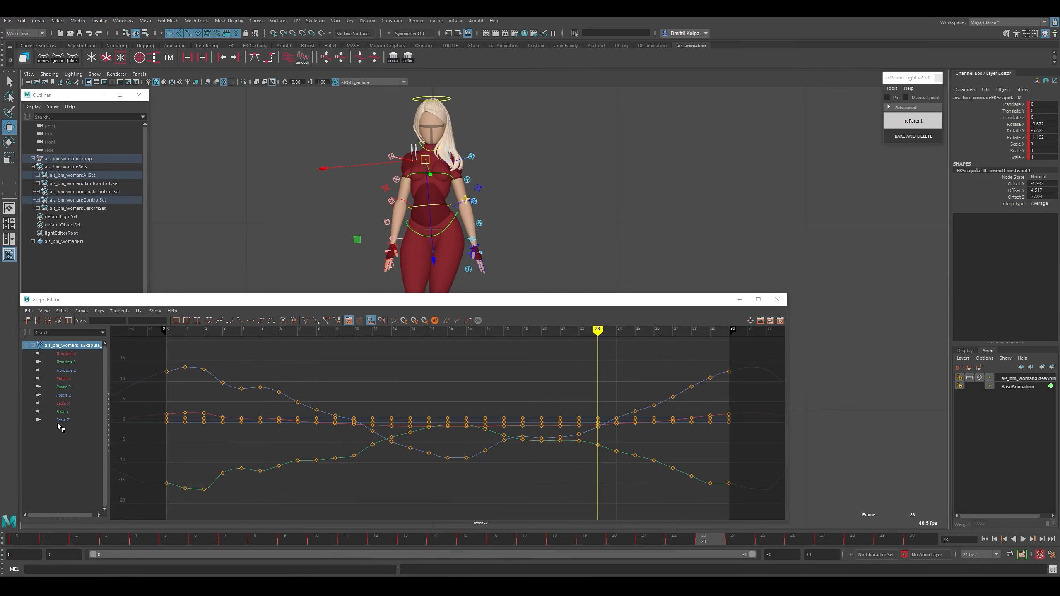
{"action": "left_click", "coordinate": [70, 379]}
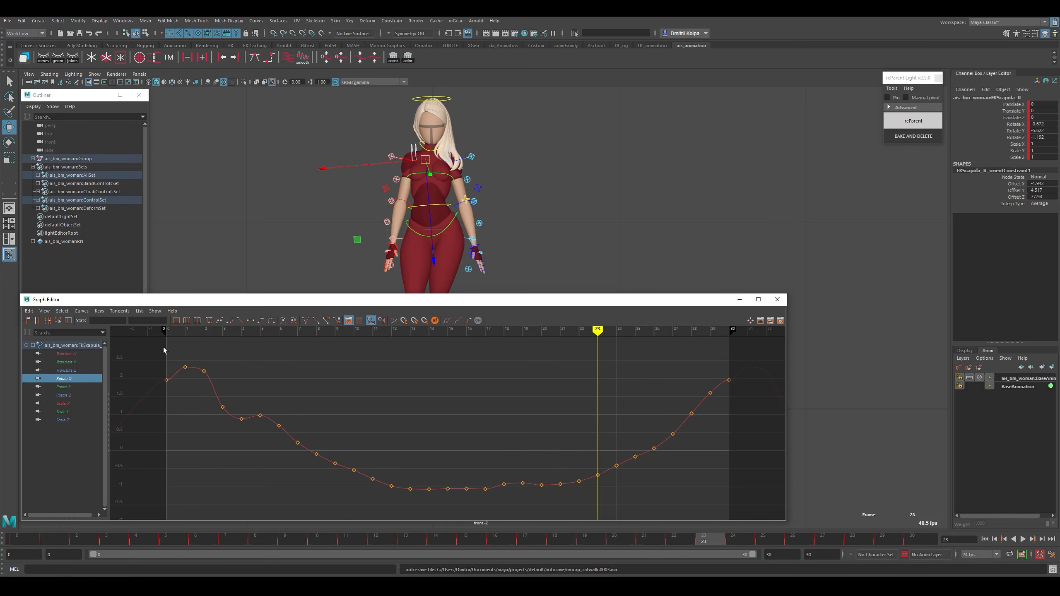
{"action": "key", "text": "a"}
{"action": "key", "text": "k"}
{"action": "left_click_drag", "start_coordinate": [215, 391], "coordinate": [722, 401]}
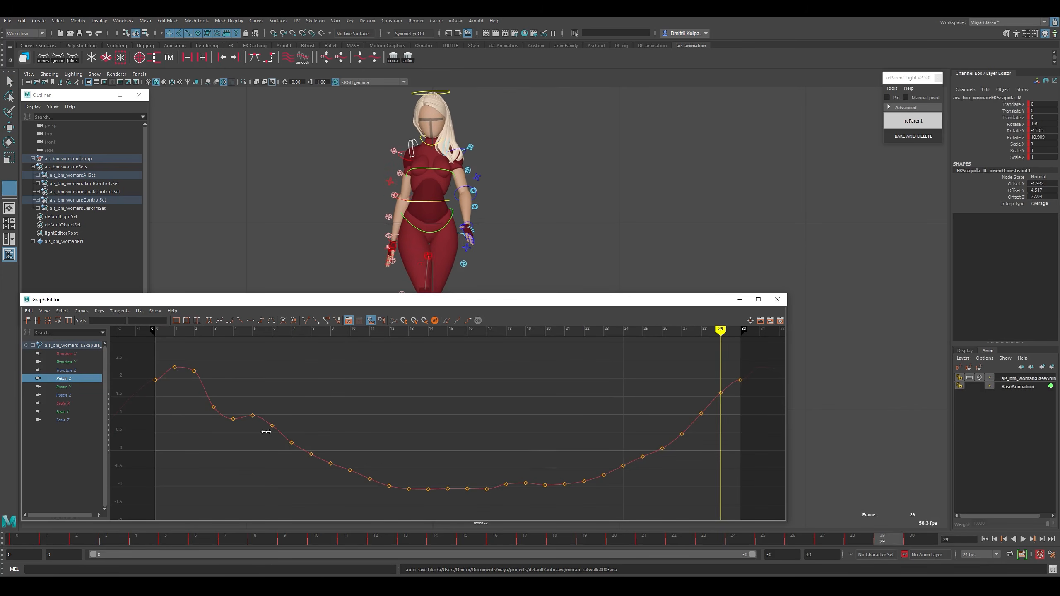
Delete the right scapula's Rotate X keys at frames 3 and 4 to remove the dip.
{"action": "left_click", "coordinate": [177, 390]}
{"action": "left_click_drag", "start_coordinate": [177, 390], "coordinate": [245, 439]}
{"action": "key", "text": "w"}
{"action": "key", "text": "Delete"}
{"action": "key", "text": "ctrl+z"}
{"action": "key", "text": "ctrl+y"}
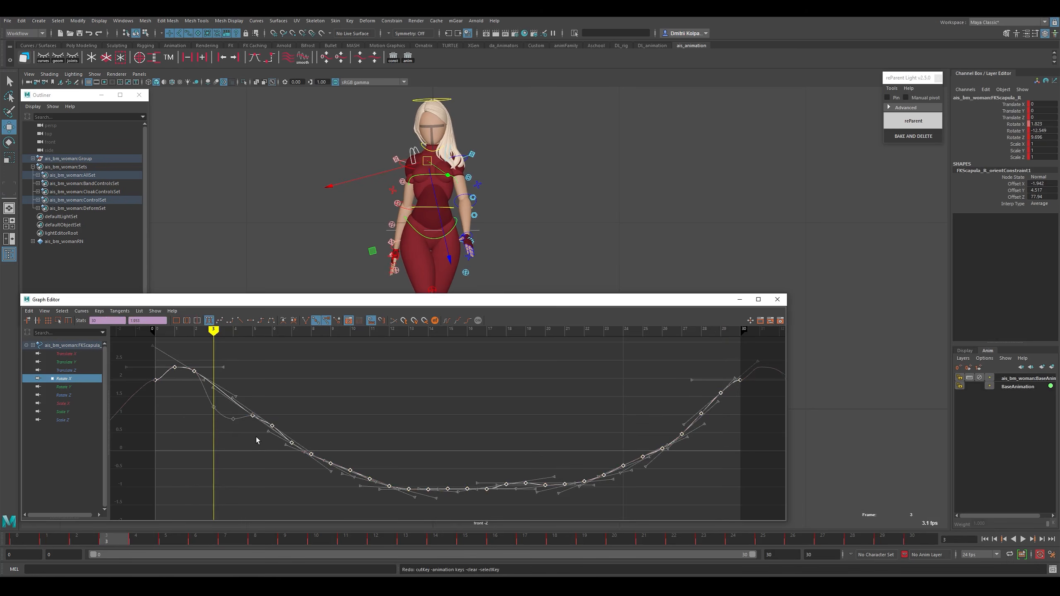
{"action": "left_click", "coordinate": [214, 381]}
{"action": "left_click_drag", "start_coordinate": [249, 356], "coordinate": [190, 436]}
{"action": "middle_click_drag", "start_coordinate": [210, 404], "coordinate": [234, 385]}
{"action": "key", "text": "ctrl+z"}
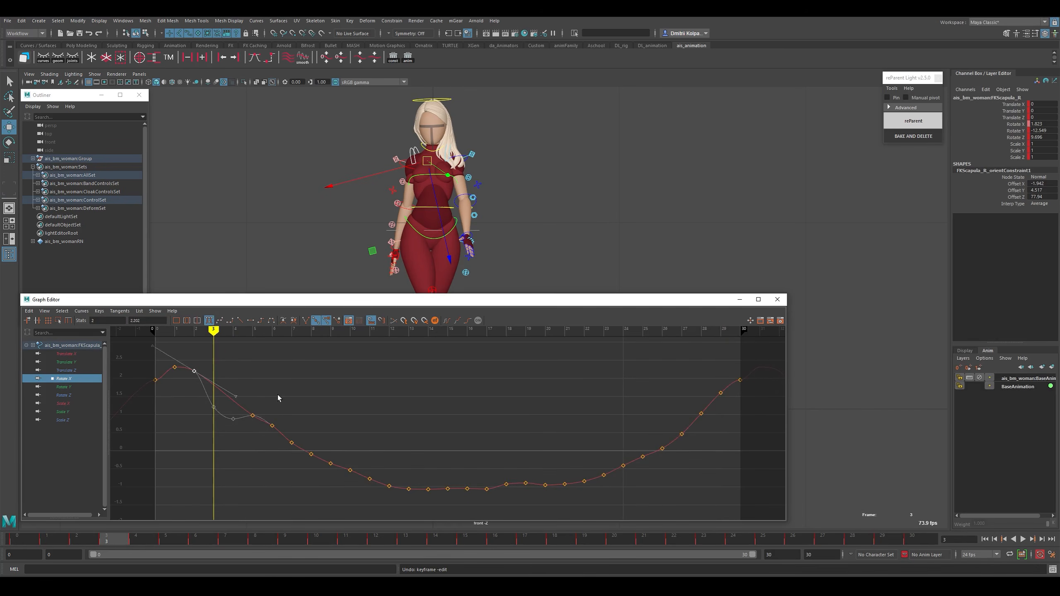
Insert a key at frame 31 on the right scapula's Rotate X curve and delete the frame 0 key.
{"action": "key", "text": "a"}
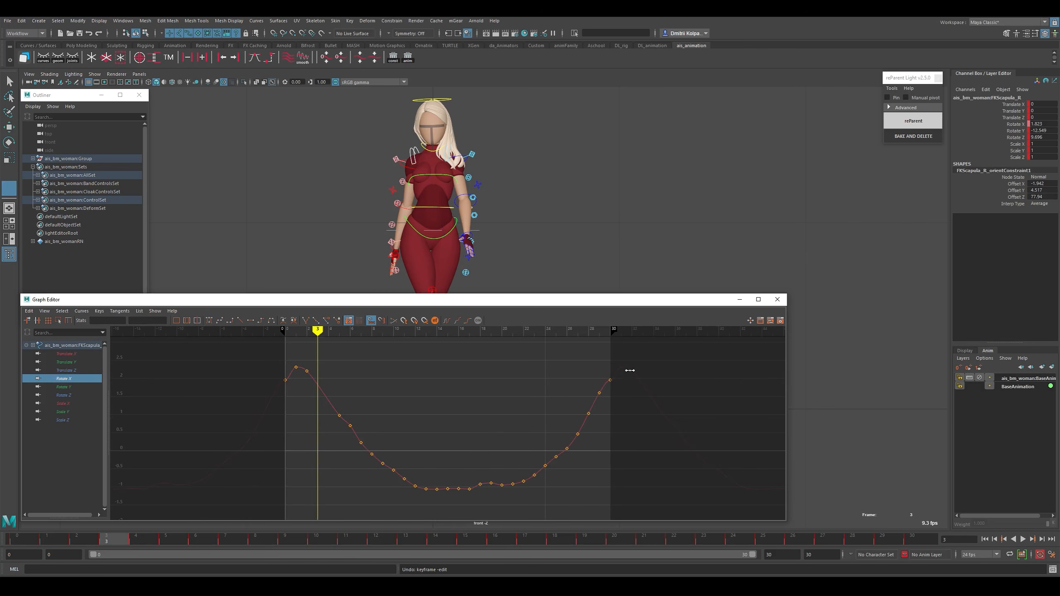
{"action": "left_click", "coordinate": [621, 367]}
{"action": "left_click_drag", "start_coordinate": [659, 348], "coordinate": [247, 508]}
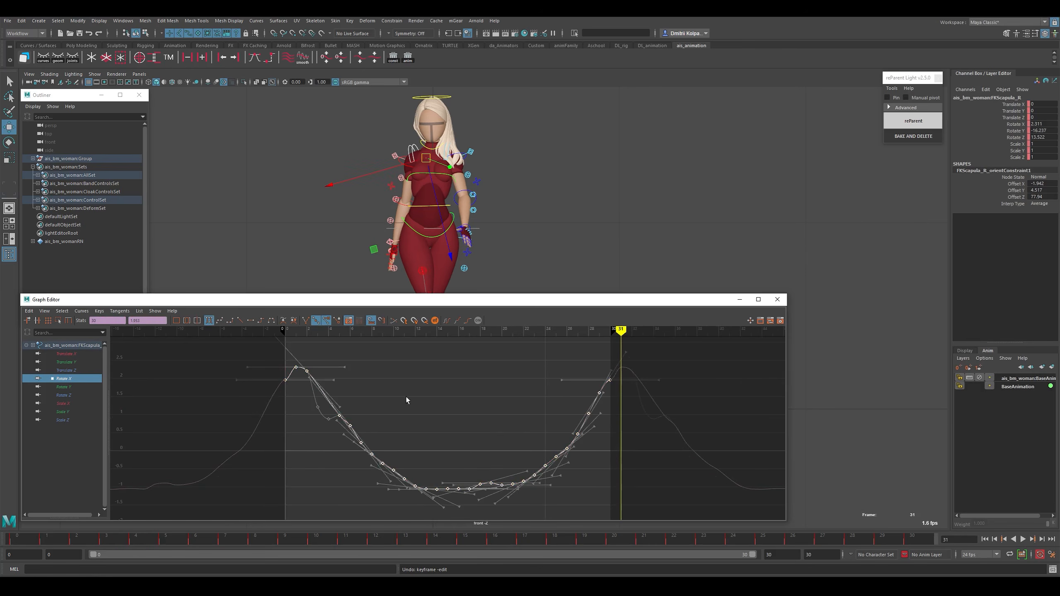
{"action": "right_click", "coordinate": [427, 393]}
{"action": "left_click", "coordinate": [438, 398]}
{"action": "left_click", "coordinate": [384, 396]}
{"action": "key", "text": "Delete"}
Smooth all of the right scapula's Rotate X keys with the smoothing tool.
{"action": "left_click_drag", "start_coordinate": [250, 364], "coordinate": [687, 515]}
{"action": "left_click", "coordinate": [302, 60]}
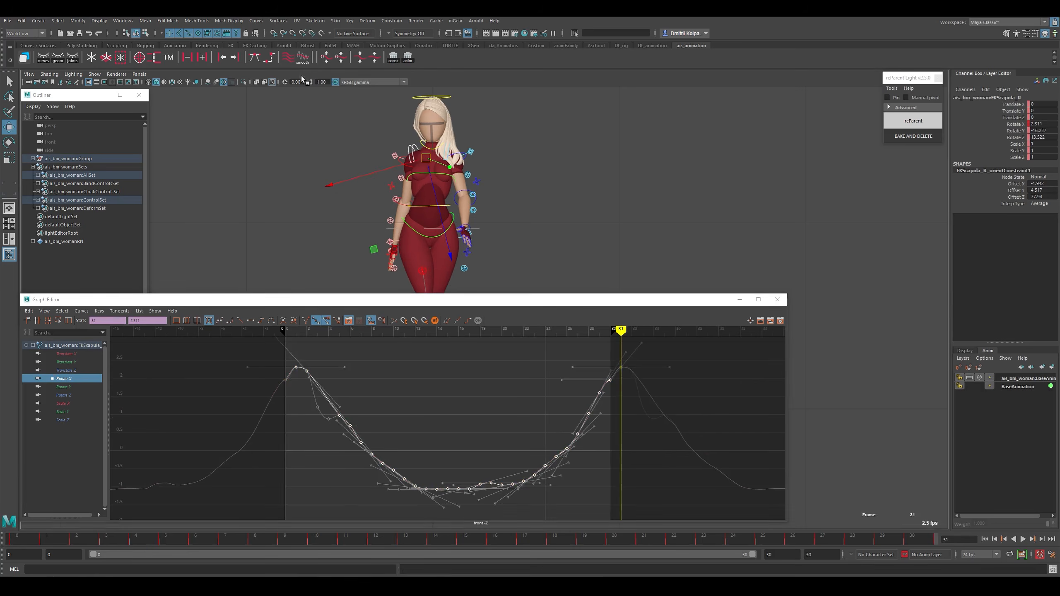
{"action": "left_click", "coordinate": [593, 480]}
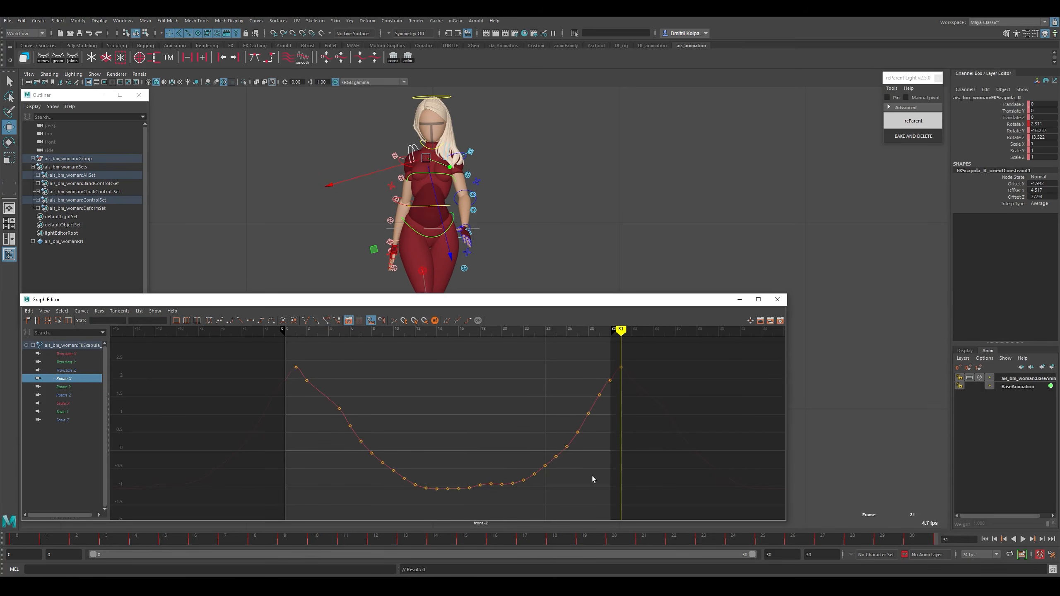
Delete the right scapula's Rotate X keys at frame 2 and frames 28 to 30, rounding the curve near its peaks.
{"action": "left_click", "coordinate": [304, 379]}
{"action": "key", "text": "Delete"}
{"action": "left_click", "coordinate": [446, 431]}
{"action": "left_click_drag", "start_coordinate": [614, 366], "coordinate": [456, 505]}
{"action": "key", "text": "Delete"}
{"action": "left_click", "coordinate": [587, 398]}
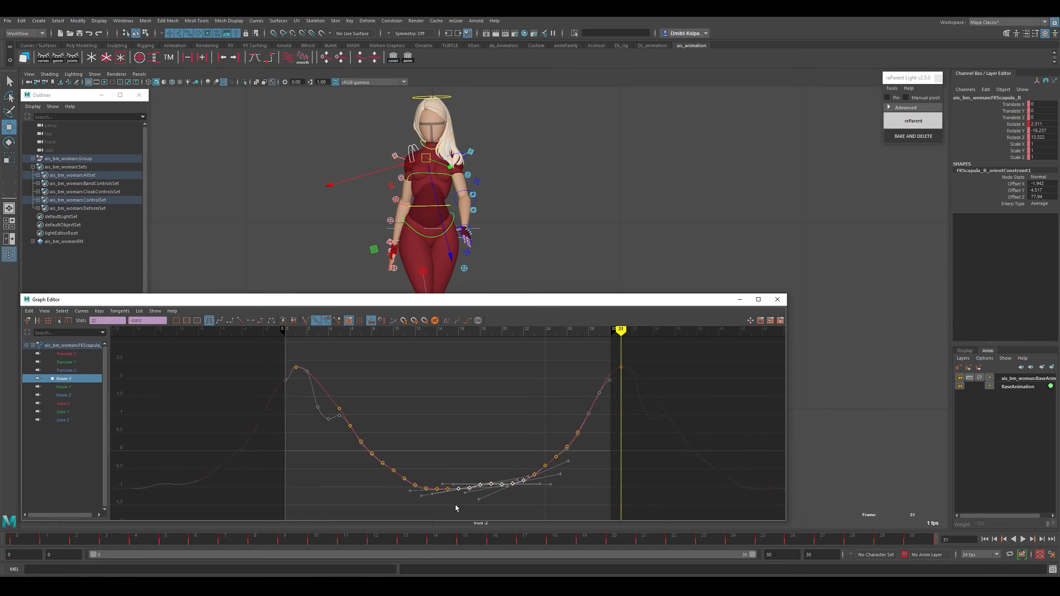
{"action": "left_click", "coordinate": [504, 420]}
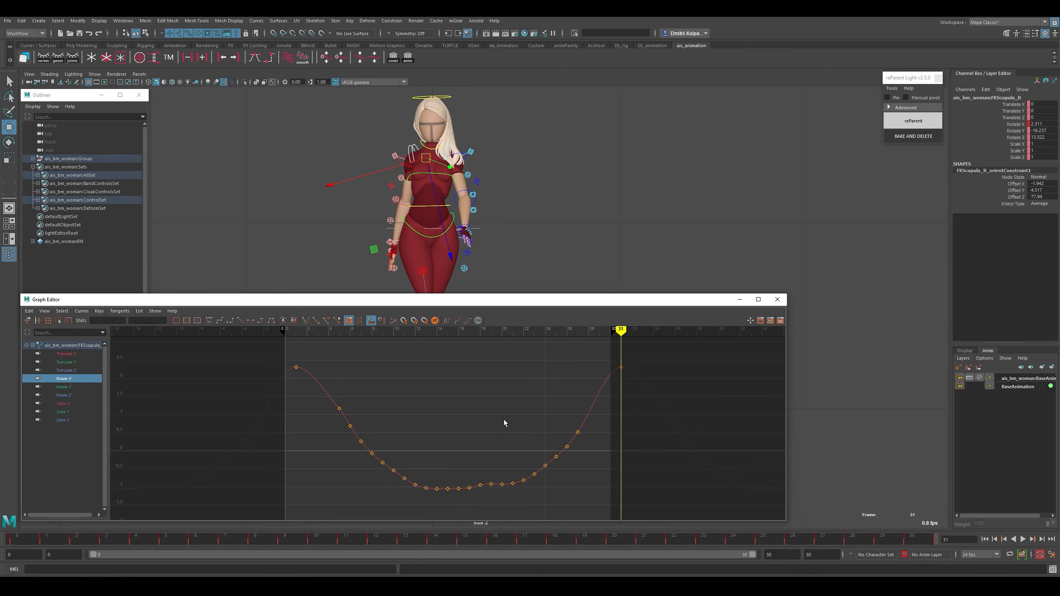
Inspect the right scapula's Rotate Y and Rotate Z curves in turn, checking the Rotate Z bumps while scrubbing the cycle.
{"action": "left_click", "coordinate": [71, 388]}
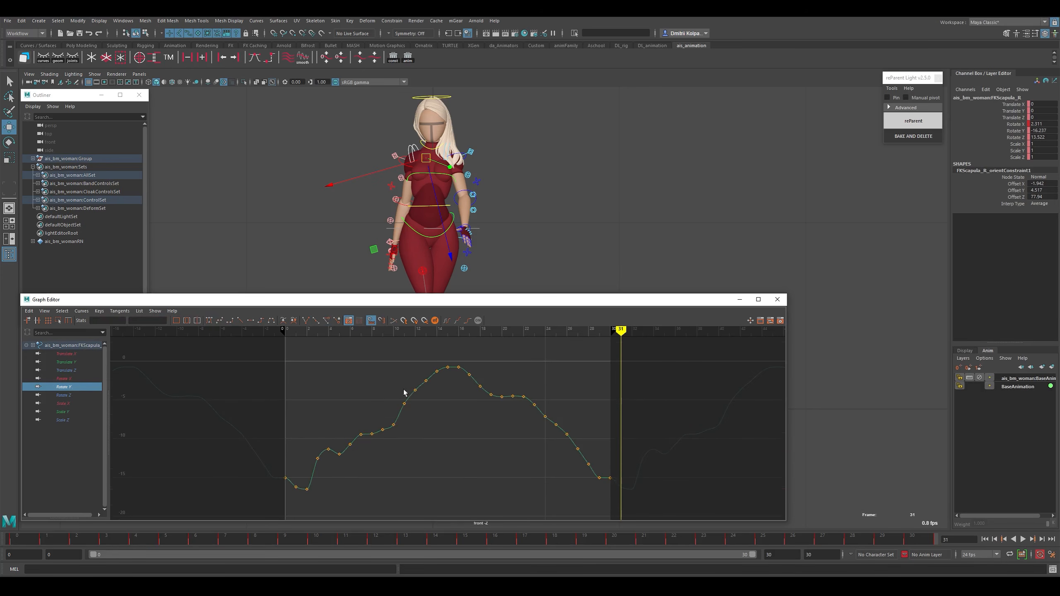
{"action": "left_click", "coordinate": [70, 395]}
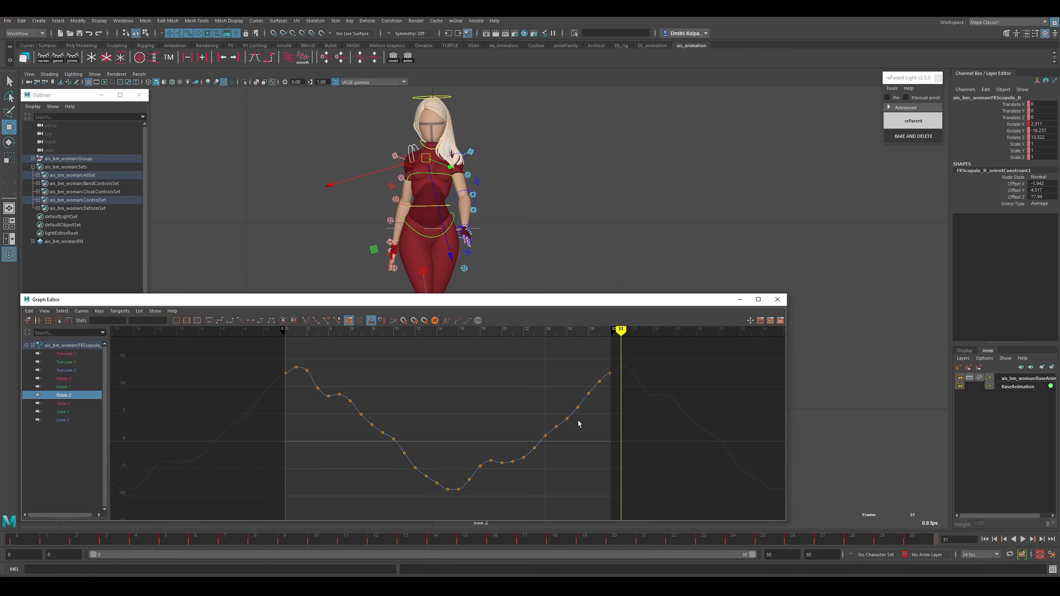
{"action": "left_click_drag", "start_coordinate": [486, 453], "coordinate": [534, 471]}
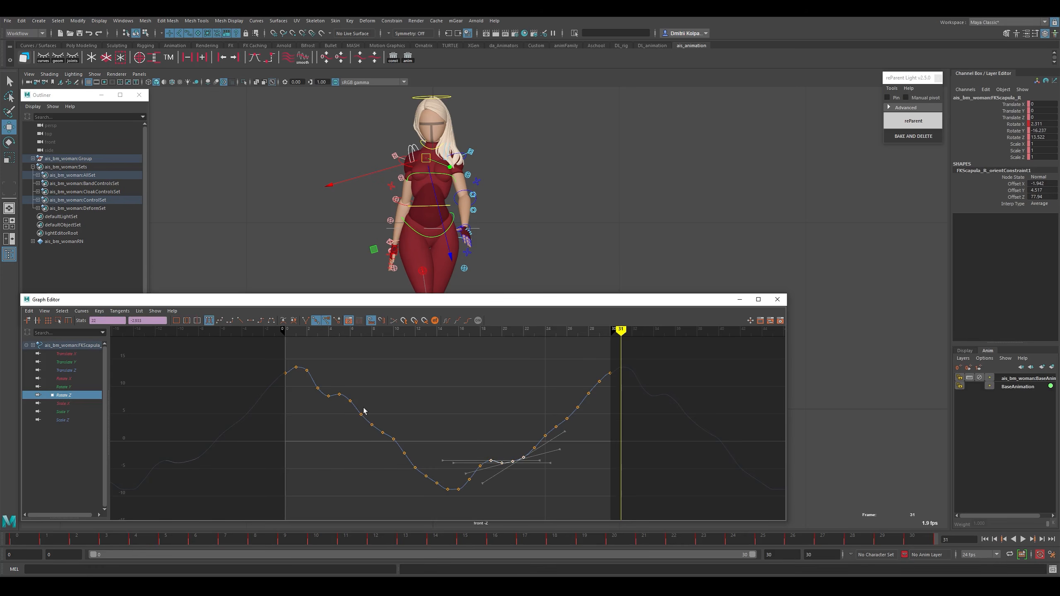
{"action": "left_click_drag", "start_coordinate": [335, 408], "coordinate": [325, 409], "text": "shift"}
{"action": "left_click", "coordinate": [433, 484]}
{"action": "key", "text": "k"}
{"action": "left_click_drag", "start_coordinate": [459, 468], "coordinate": [593, 469]}
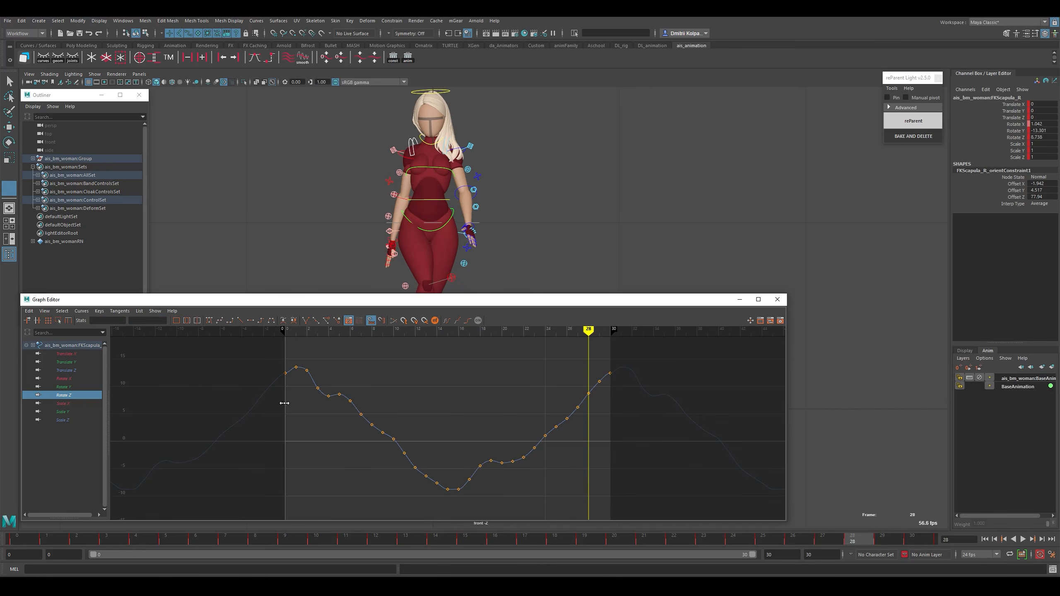
Insert a key at frame 31 on the right scapula's Rotate Z curve after scrubbing the half-cycle's extreme frames.
{"action": "left_click_drag", "start_coordinate": [284, 403], "coordinate": [458, 488]}
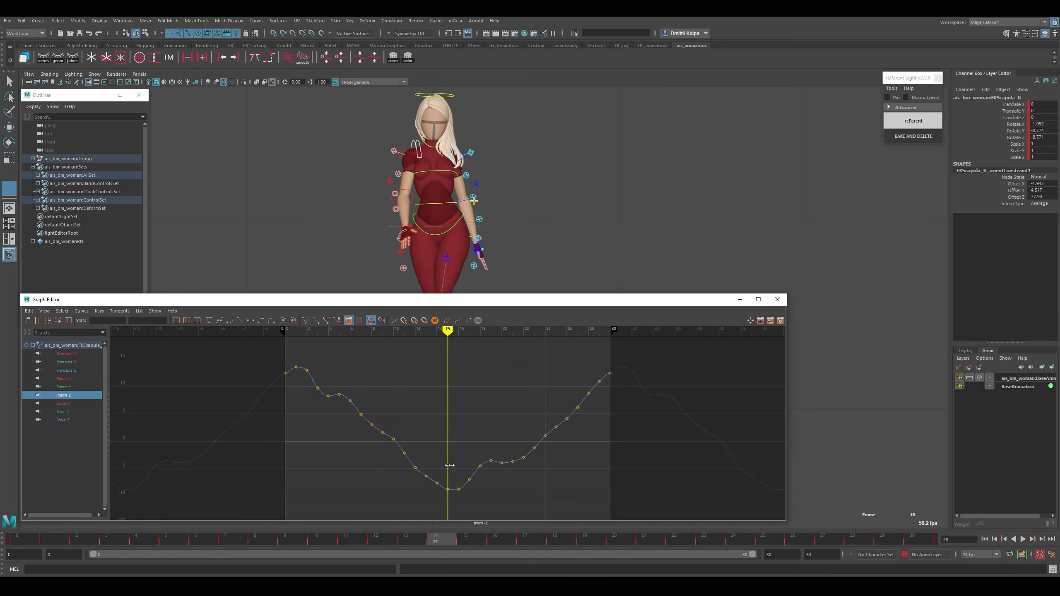
{"action": "key", "text": "w"}
{"action": "key", "text": "k"}
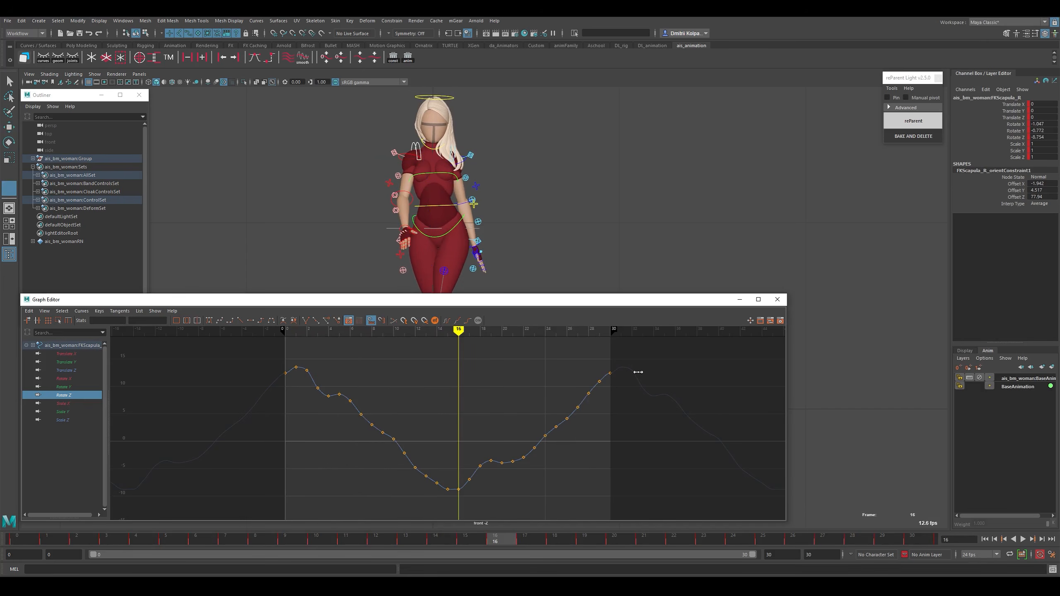
{"action": "left_click", "coordinate": [622, 363]}
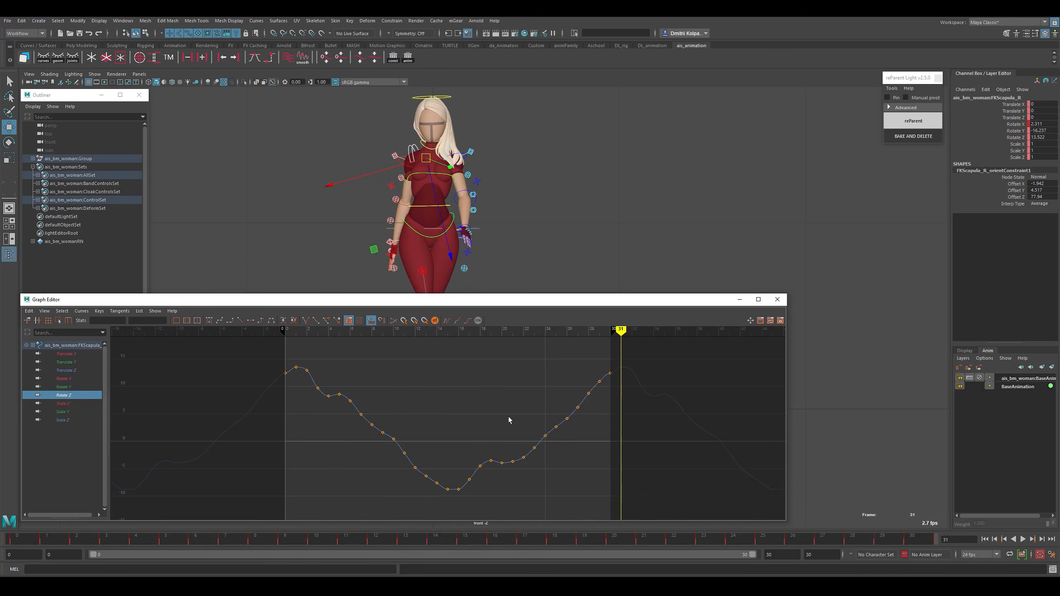
{"action": "left_click_drag", "start_coordinate": [635, 368], "coordinate": [430, 498]}
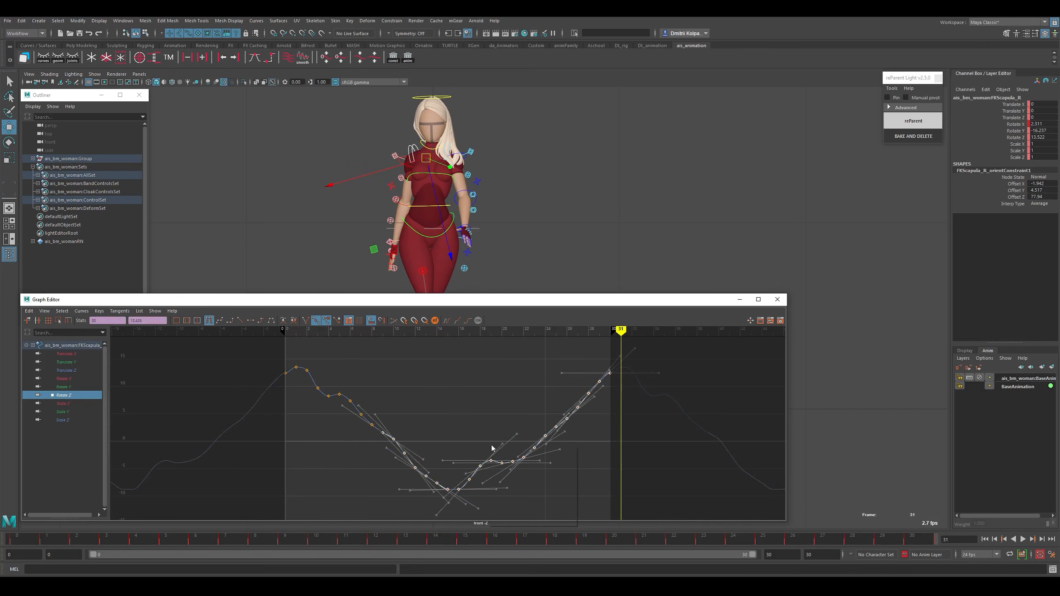
{"action": "key", "text": "s"}
{"action": "left_click", "coordinate": [425, 416]}
Delete the right scapula's Rotate Z keys from frame 0 to 15, keeping only the second half-cycle.
{"action": "left_click_drag", "start_coordinate": [261, 355], "coordinate": [446, 517]}
{"action": "key", "text": "k"}
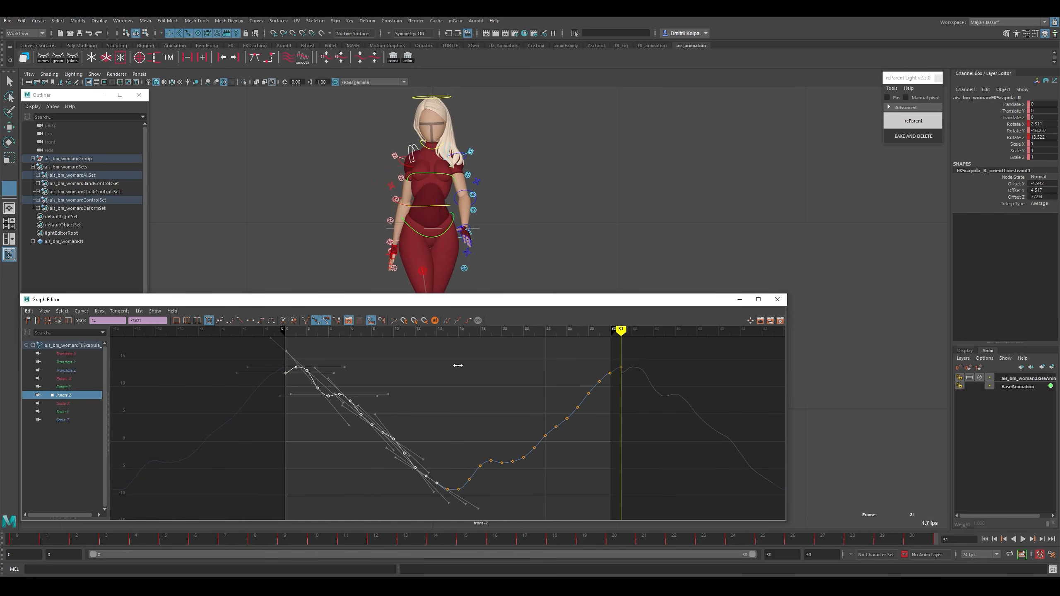
{"action": "left_click", "coordinate": [458, 366]}
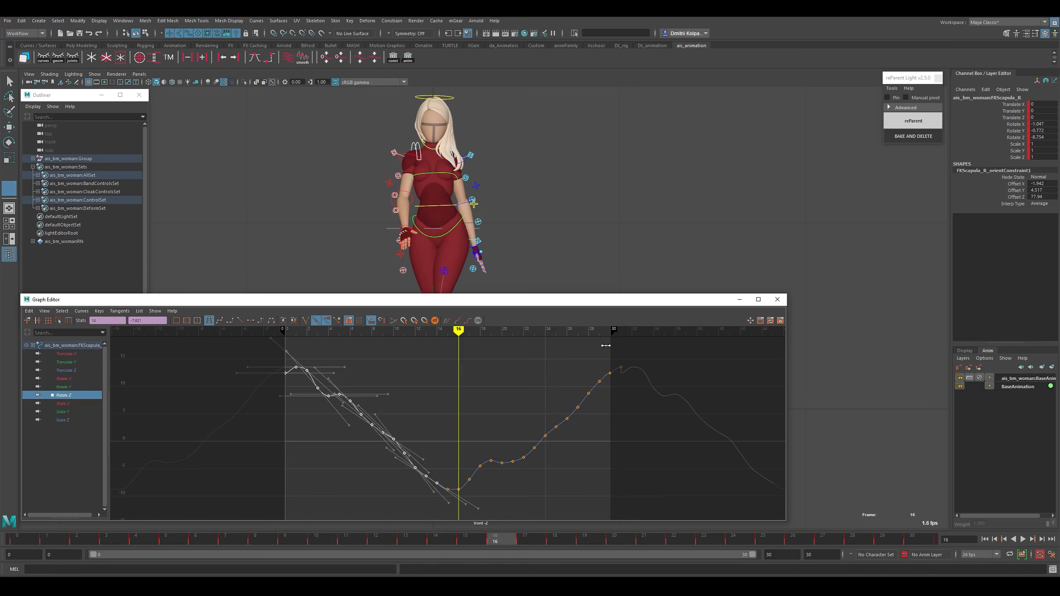
{"action": "left_click", "coordinate": [622, 337]}
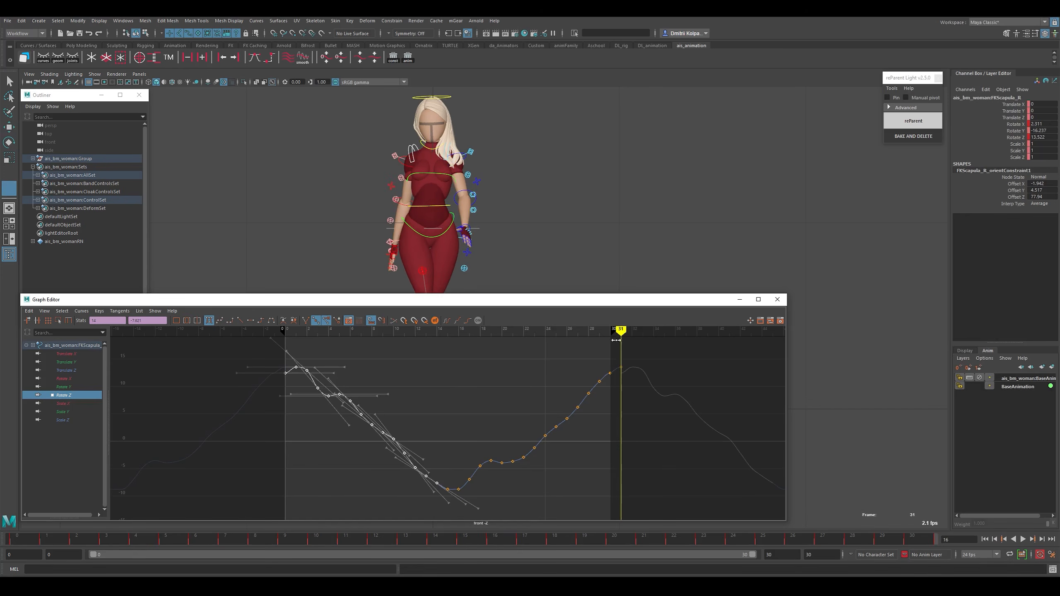
{"action": "key", "text": "w"}
{"action": "left_click_drag", "start_coordinate": [249, 354], "coordinate": [451, 526]}
{"action": "key", "text": "Delete"}
Try to shift the remaining Rotate Z half-cycle keys back so they start at frame 0.
{"action": "key", "text": "k"}
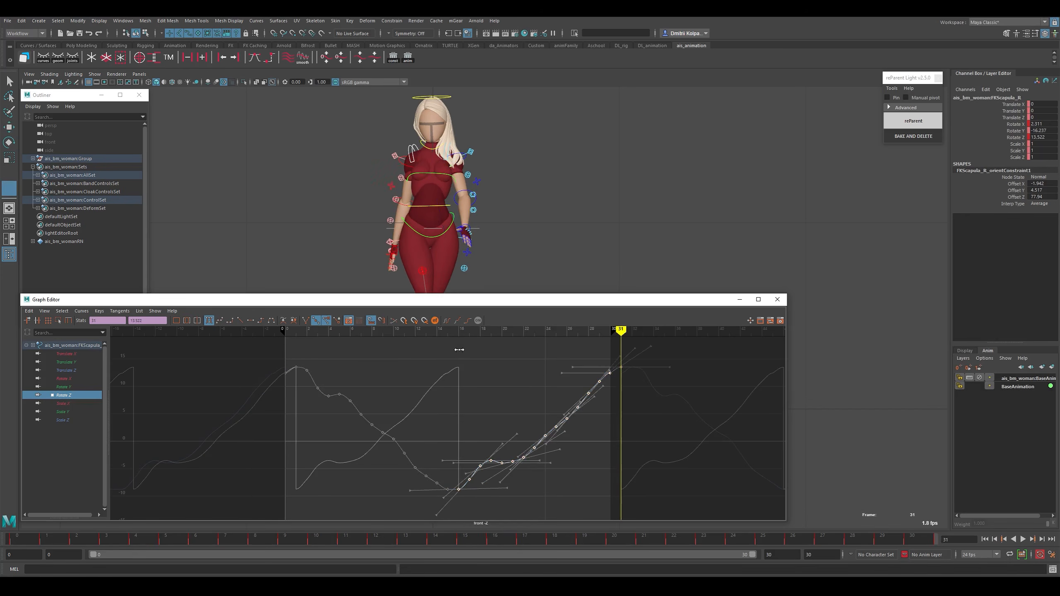
{"action": "left_click", "coordinate": [459, 349]}
{"action": "key", "text": "w"}
{"action": "middle_click_drag", "start_coordinate": [599, 403], "coordinate": [432, 420], "text": "shift"}
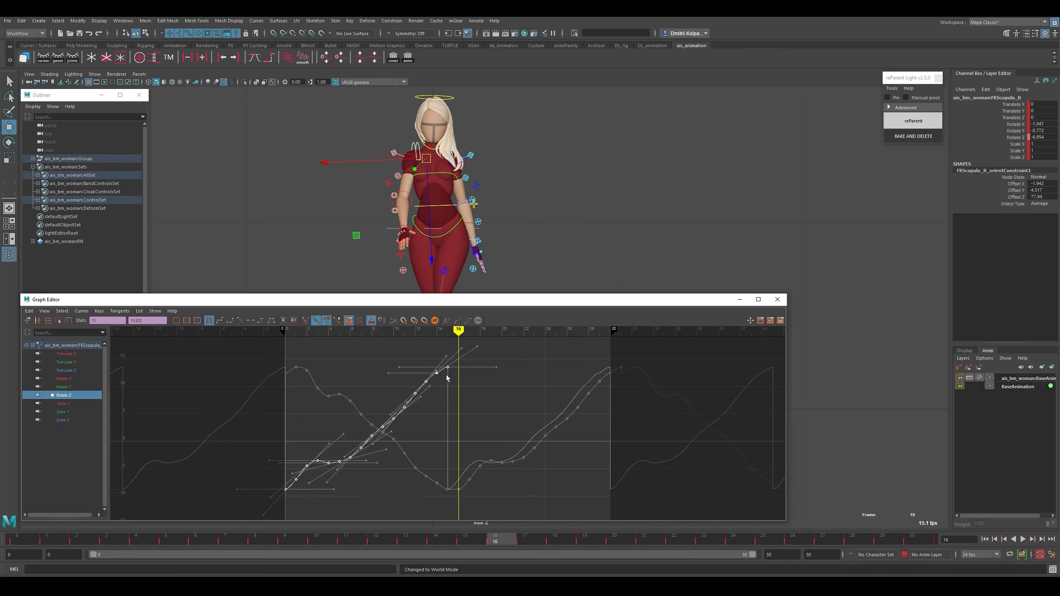
{"action": "key", "text": "ctrl+z"}
Copy the right scapula's Rotate Z keys from frames 16 to 31 and paste them starting at frame 31.
{"action": "left_click", "coordinate": [591, 434]}
{"action": "key", "text": "k"}
{"action": "left_click", "coordinate": [621, 367]}
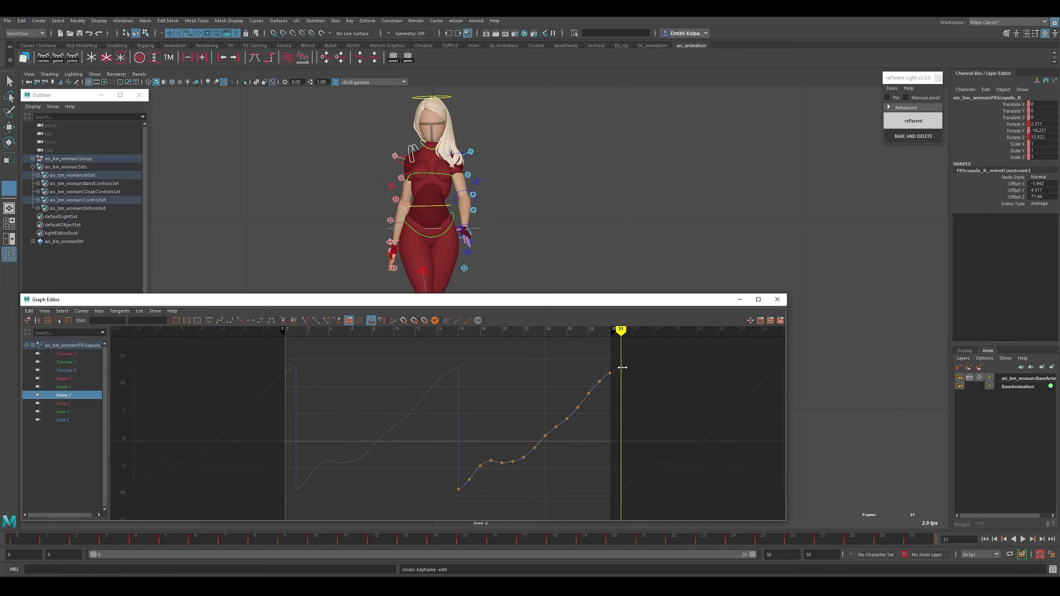
{"action": "left_click_drag", "start_coordinate": [644, 353], "coordinate": [379, 537]}
{"action": "left_click", "coordinate": [29, 311]}
{"action": "left_click", "coordinate": [29, 311]}
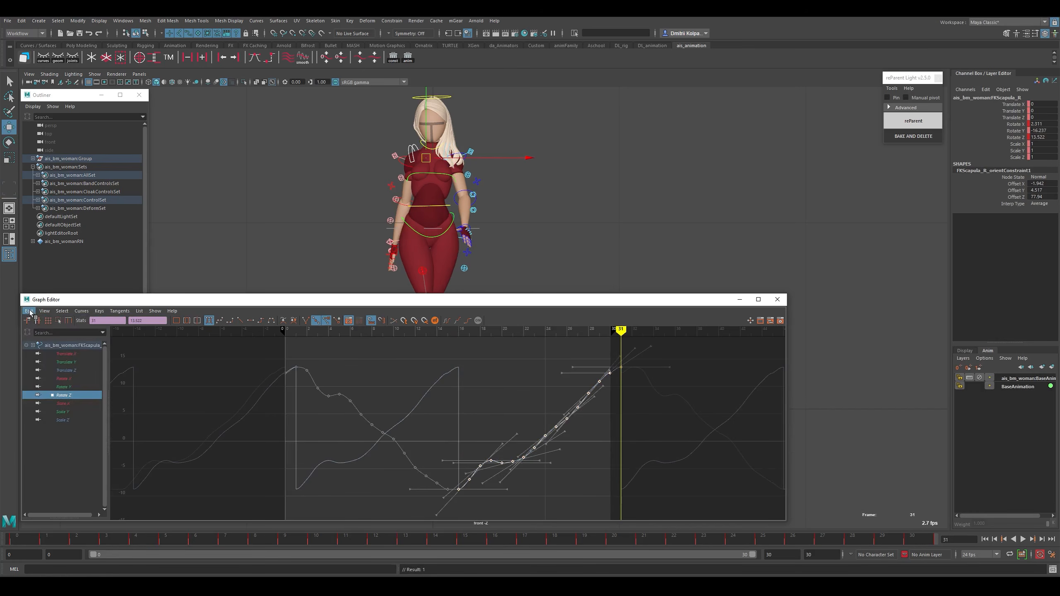
{"action": "left_click", "coordinate": [30, 312]}
{"action": "left_click", "coordinate": [45, 363]}
{"action": "middle_click_drag", "start_coordinate": [631, 390], "coordinate": [478, 414], "text": "alt"}
{"action": "right_click_drag", "start_coordinate": [477, 414], "coordinate": [483, 371], "text": "alt+shift"}
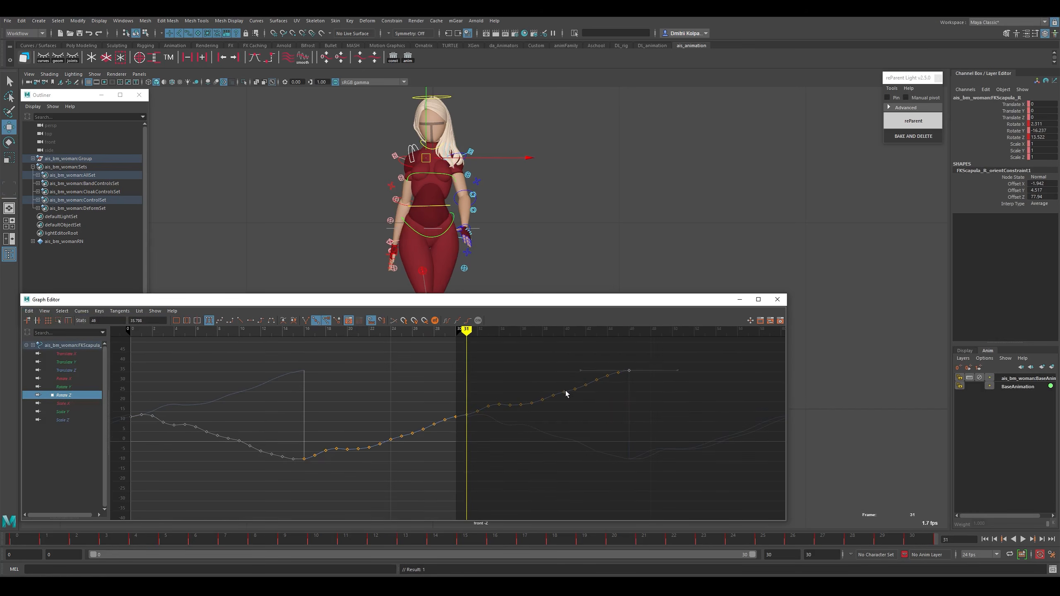
Flip the pasted Rotate Z keys vertically and scale them to descend from the frame 31 peak to the frame 16 key's level.
{"action": "left_click_drag", "start_coordinate": [680, 358], "coordinate": [464, 445]}
{"action": "right_click_drag", "start_coordinate": [479, 437], "coordinate": [500, 384], "text": "alt+shift"}
{"action": "key", "text": "r"}
{"action": "middle_click_drag", "start_coordinate": [554, 366], "coordinate": [533, 385], "text": "alt"}
{"action": "left_click_drag", "start_coordinate": [531, 354], "coordinate": [531, 487]}
{"action": "middle_click_drag", "start_coordinate": [530, 433], "coordinate": [547, 359], "text": "alt"}
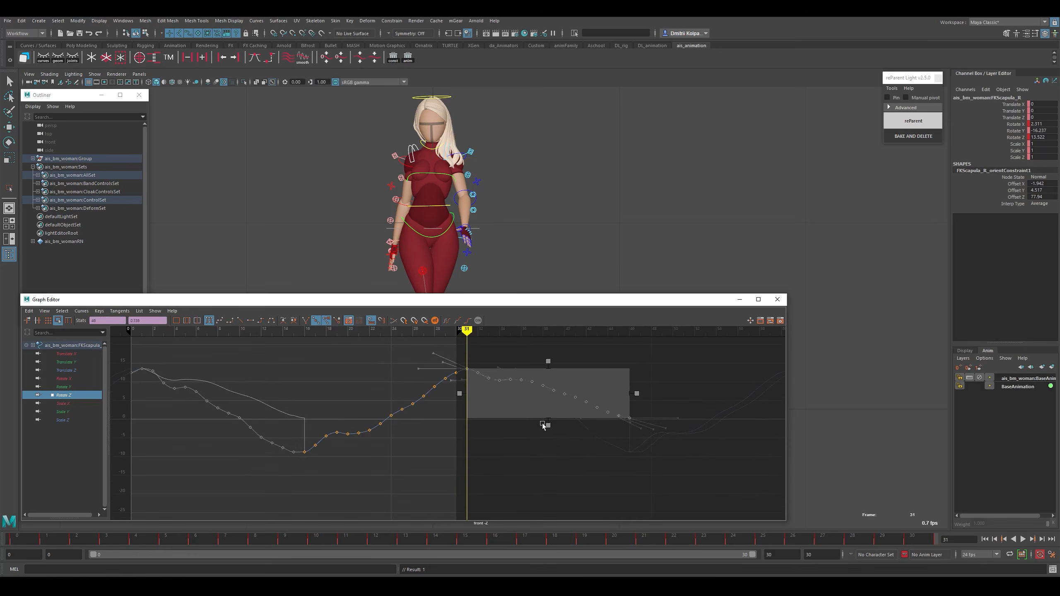
{"action": "left_click_drag", "start_coordinate": [543, 425], "coordinate": [547, 458]}
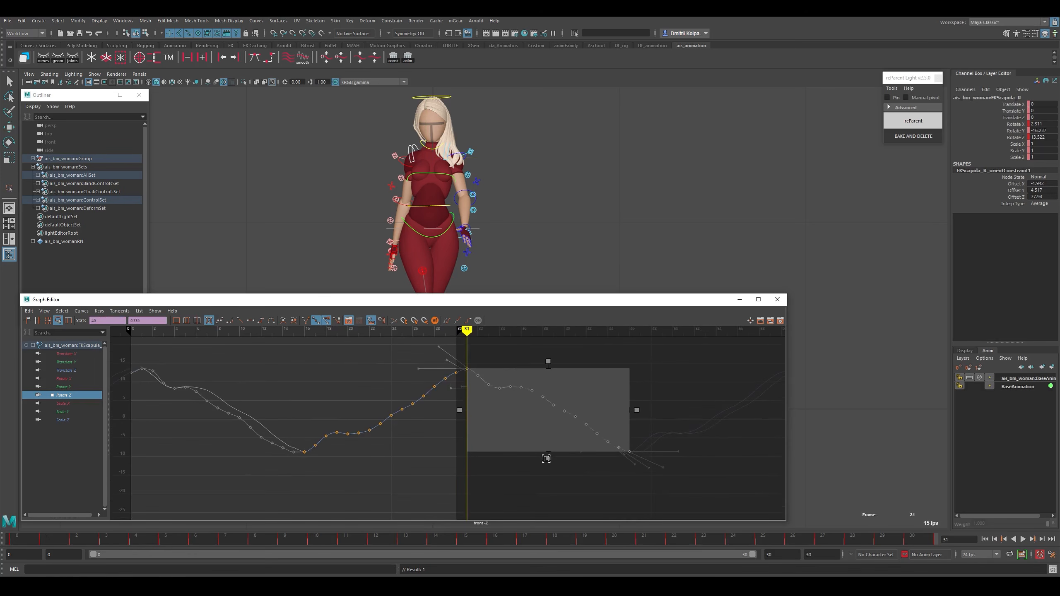
{"action": "left_click", "coordinate": [525, 480]}
Delete the right scapula's Rotate Z keys at frames 32 and 33 to round the curve after its peak.
{"action": "middle_click_drag", "start_coordinate": [431, 443], "coordinate": [462, 468], "text": "alt"}
{"action": "left_click_drag", "start_coordinate": [505, 390], "coordinate": [523, 428]}
{"action": "key", "text": "Delete"}
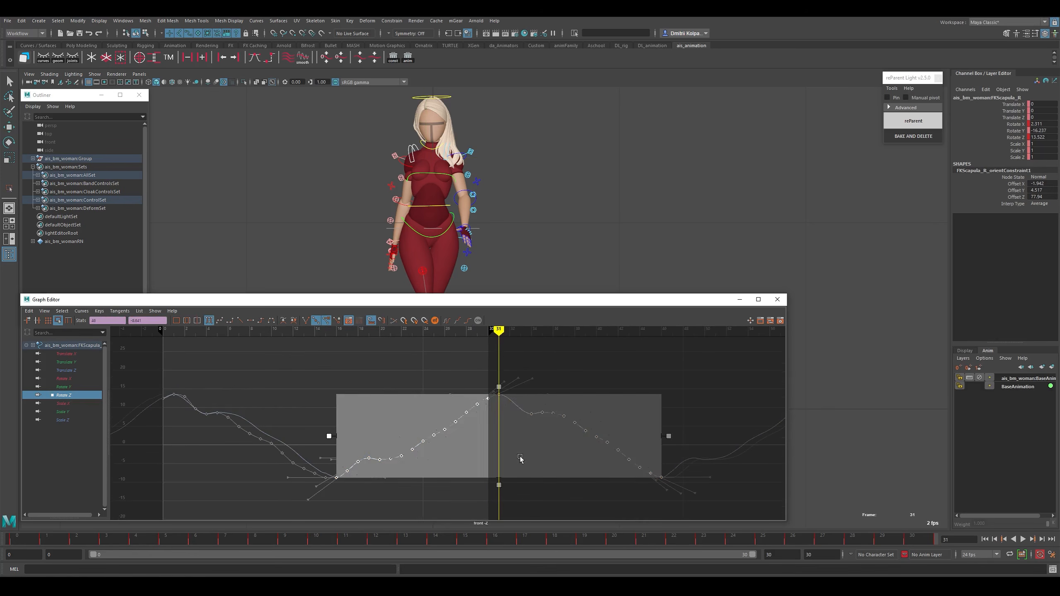
{"action": "key", "text": "w"}
{"action": "left_click", "coordinate": [295, 353]}
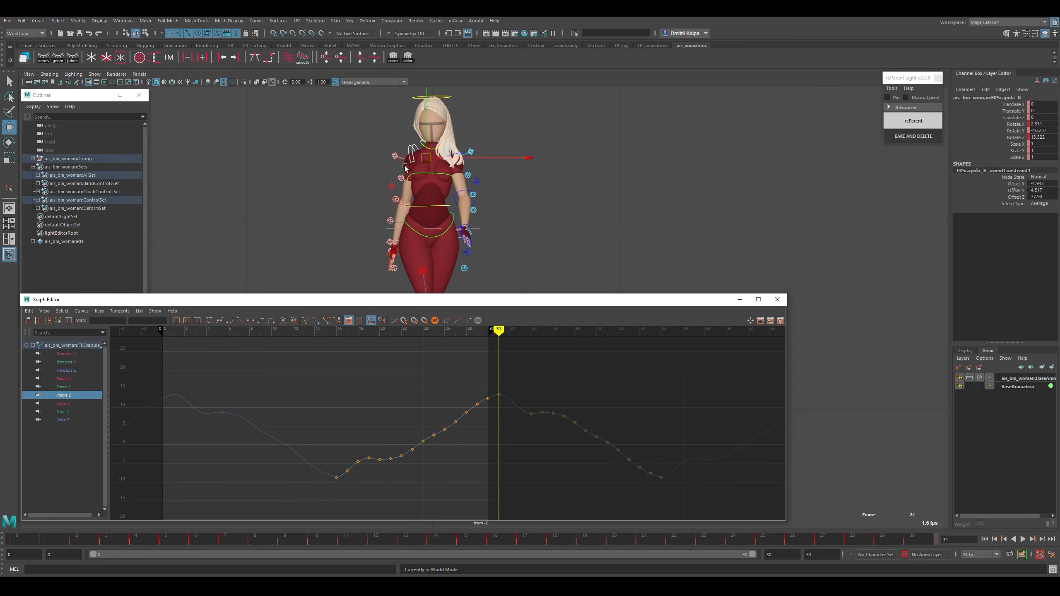
Select the right shoulder control in the side view and examine its Rotate X and Rotate Y curves in turn.
{"action": "key", "text": "space"}
{"action": "left_click_drag", "start_coordinate": [414, 170], "coordinate": [435, 196]}
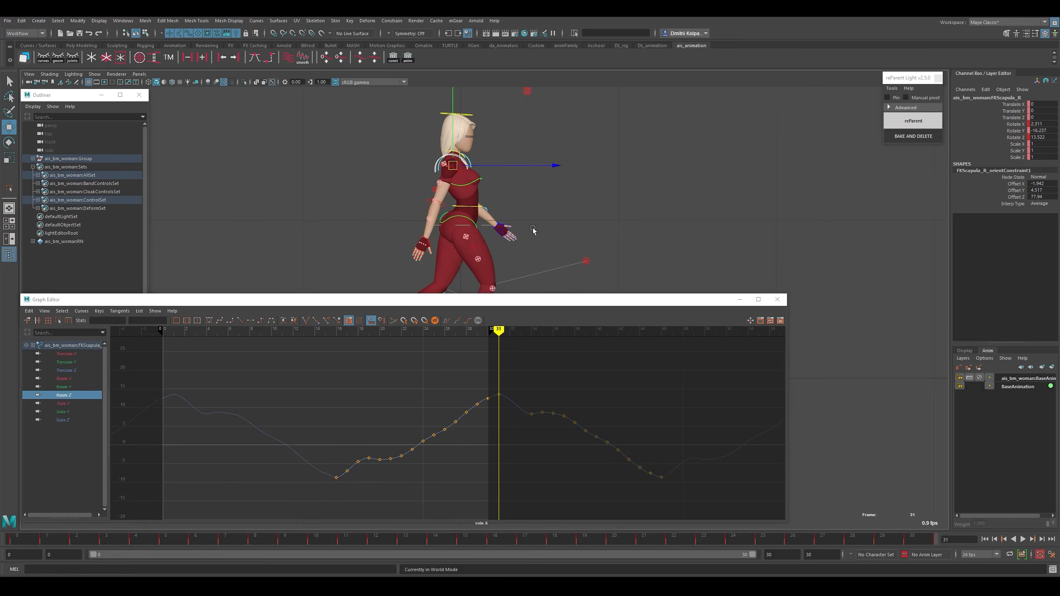
{"action": "right_click_drag", "start_coordinate": [527, 215], "coordinate": [572, 266], "text": "alt"}
{"action": "middle_click_drag", "start_coordinate": [542, 200], "coordinate": [550, 193], "text": "alt"}
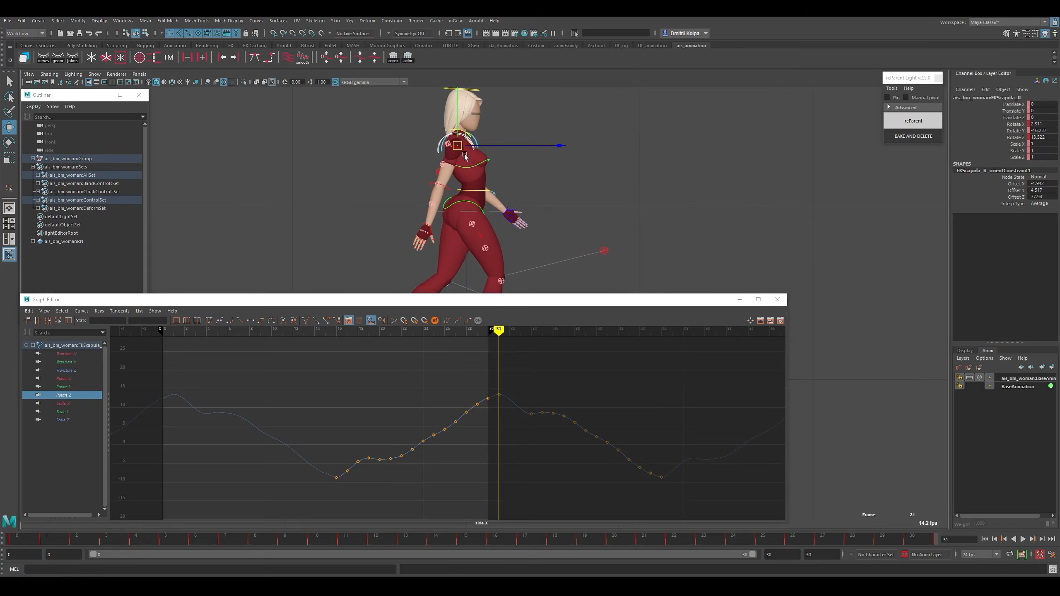
{"action": "left_click", "coordinate": [466, 156]}
{"action": "left_click", "coordinate": [78, 379]}
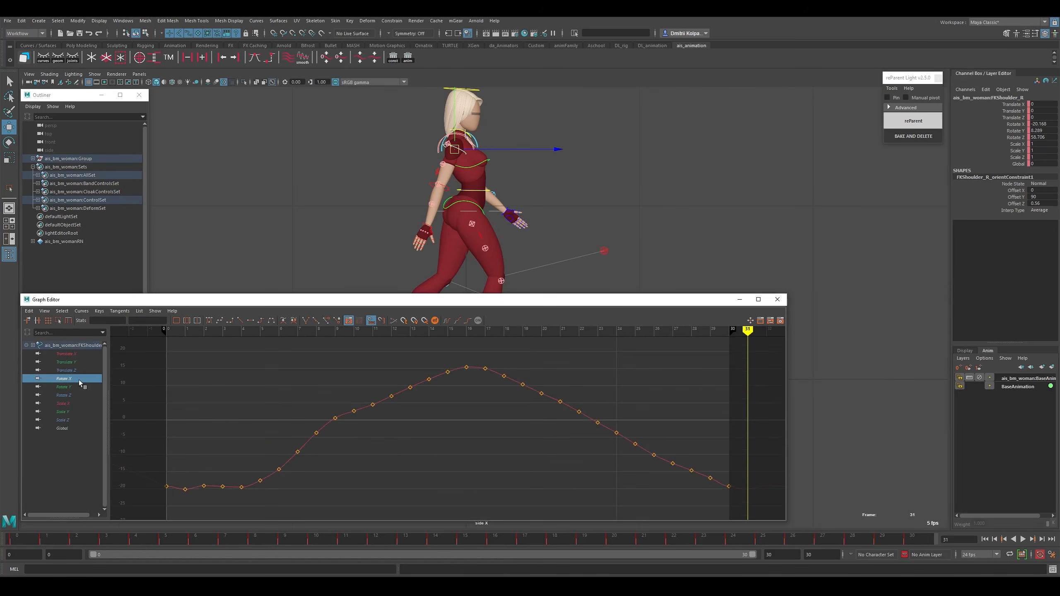
{"action": "right_click_drag", "start_coordinate": [651, 445], "coordinate": [567, 442], "text": "alt+shift"}
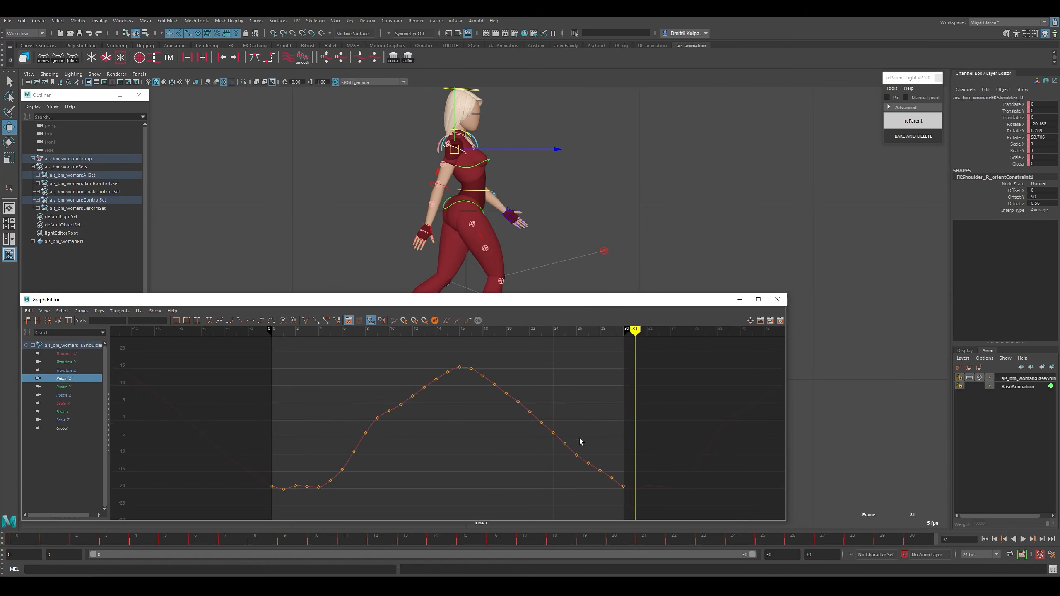
{"action": "left_click", "coordinate": [75, 387]}
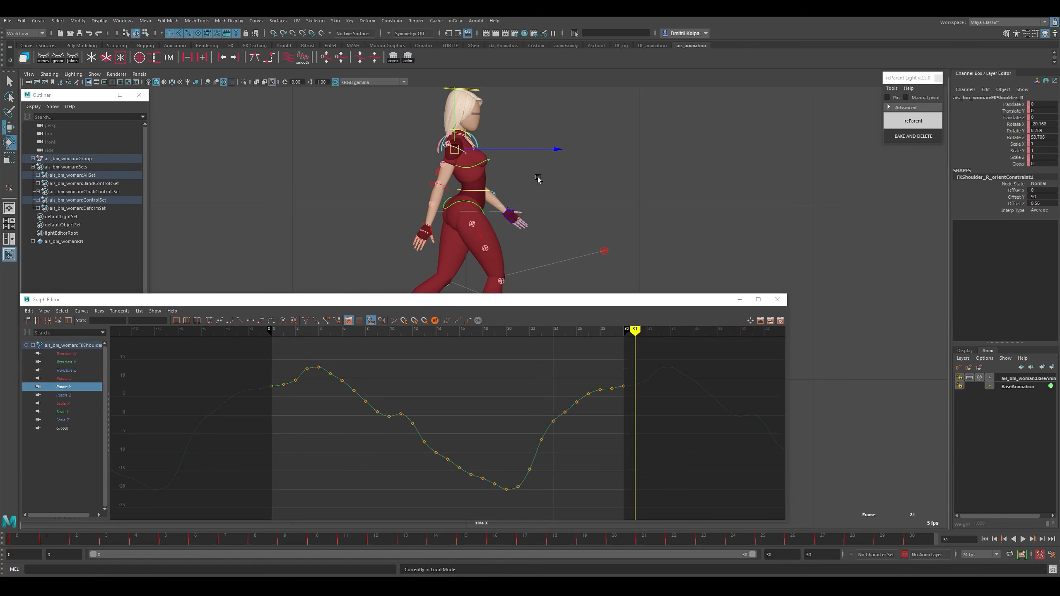
Try rotating the right shoulder control around its local Y axis to test the Rotate Y channel.
{"action": "key", "text": "e"}
{"action": "left_click_drag", "start_coordinate": [522, 159], "coordinate": [519, 162]}
{"action": "key", "text": "ctrl+z"}
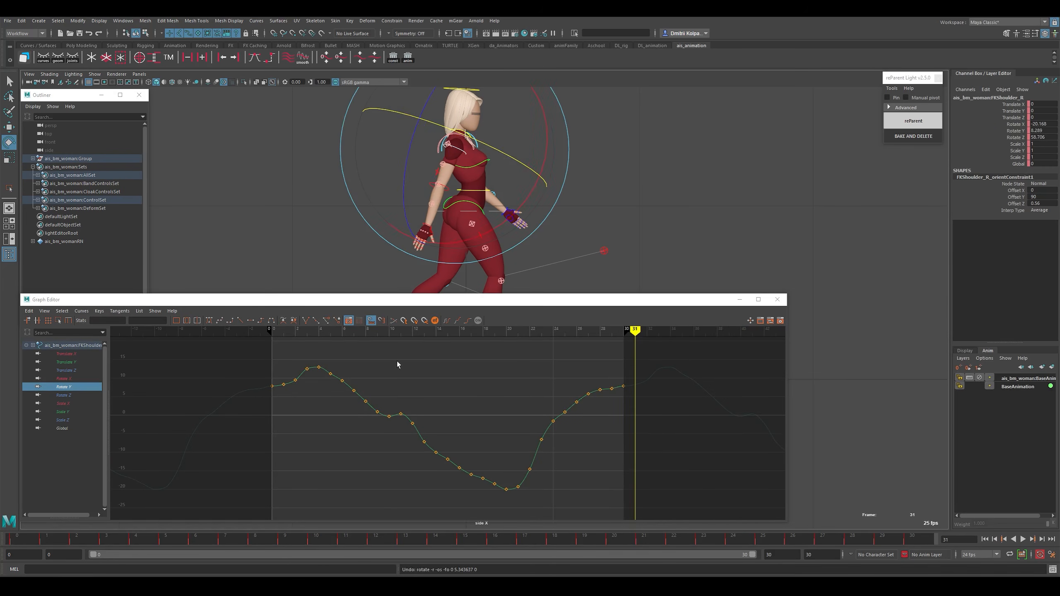
In the front view at frame 11, try deleting the right shoulder's Rotate Y keys around the small mid-descent bump.
{"action": "mouse_move", "coordinate": [391, 403]}
{"action": "left_mouse_down"}
{"action": "mouse_move", "coordinate": [378, 404]}
{"action": "mouse_move", "coordinate": [402, 405]}
{"action": "left_mouse_up"}
{"action": "key", "text": "space"}
{"action": "left_click_drag", "start_coordinate": [493, 259], "coordinate": [494, 300]}
{"action": "left_click_drag", "start_coordinate": [377, 398], "coordinate": [426, 461]}
{"action": "key", "text": "Delete"}
{"action": "key", "text": "ctrl+z"}
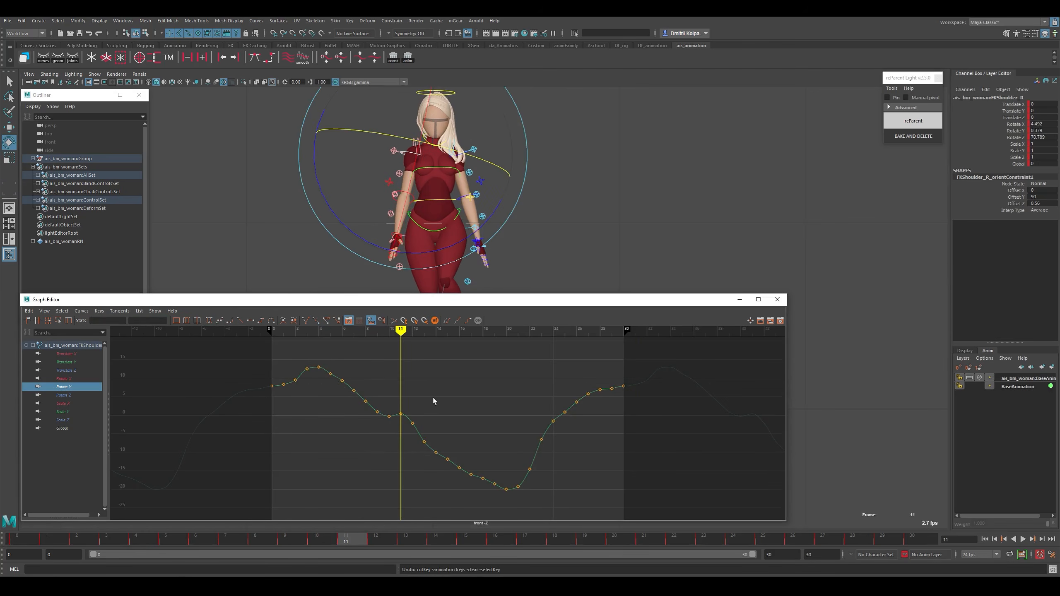
Select the right elbow control, check its Rotate X curve and isolate its Rotate Y curve.
{"action": "key", "text": "w"}
{"action": "left_click", "coordinate": [406, 193]}
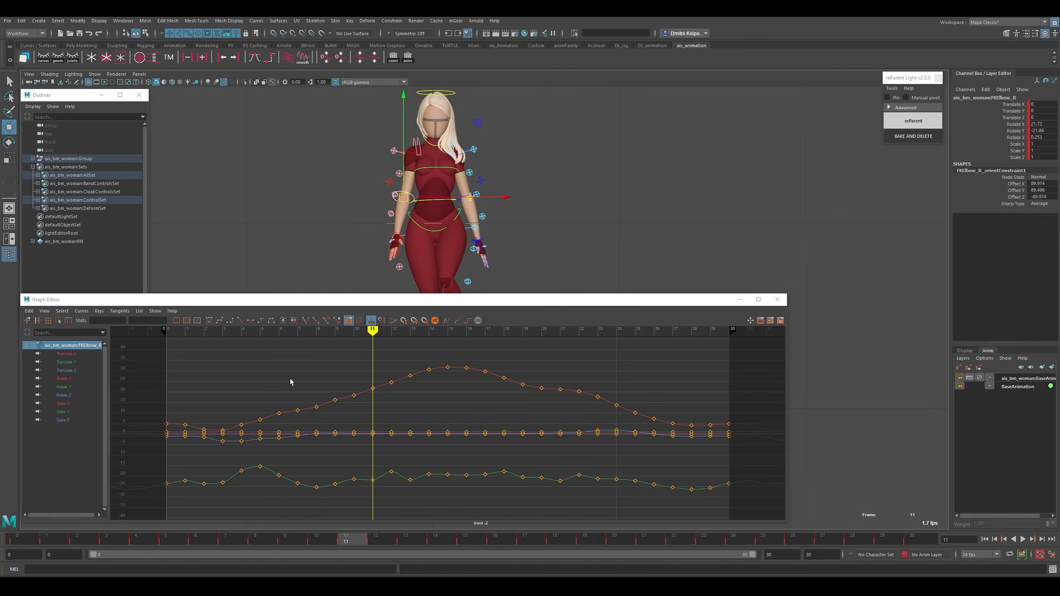
{"action": "left_click", "coordinate": [71, 379]}
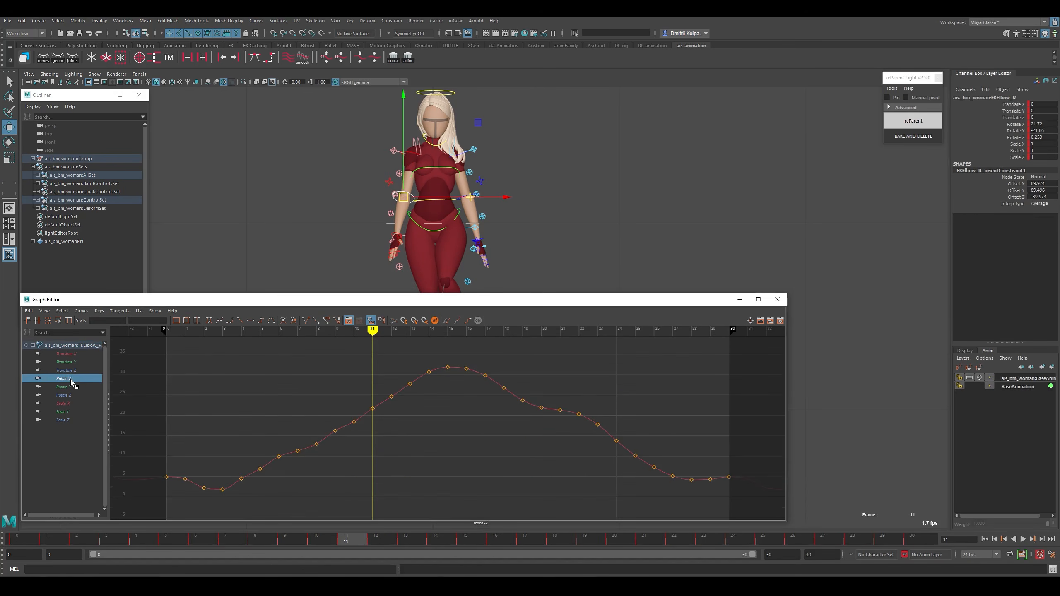
{"action": "left_click", "coordinate": [74, 387]}
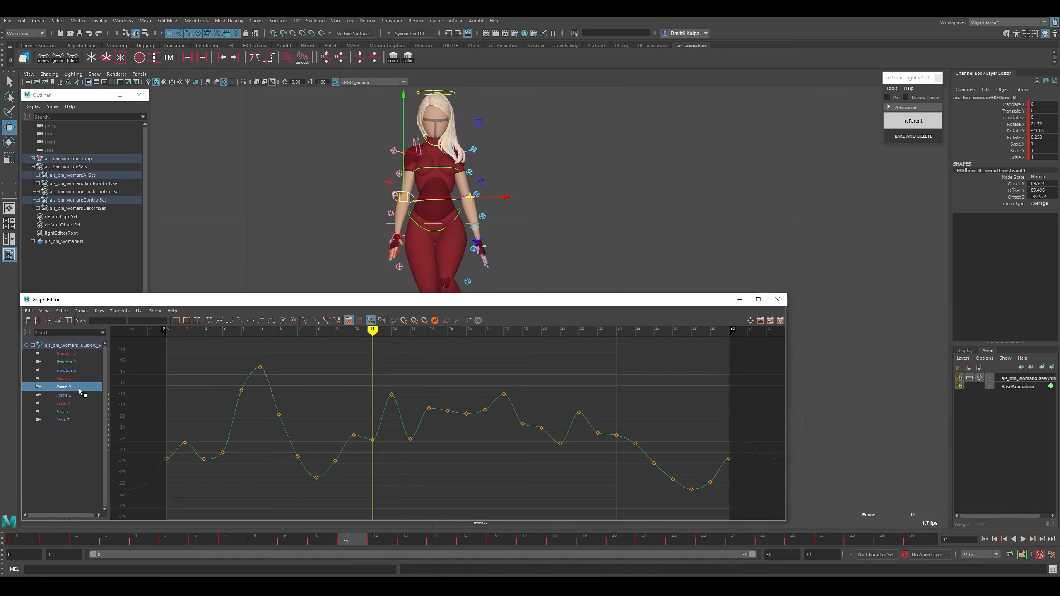
{"action": "key", "text": "f"}
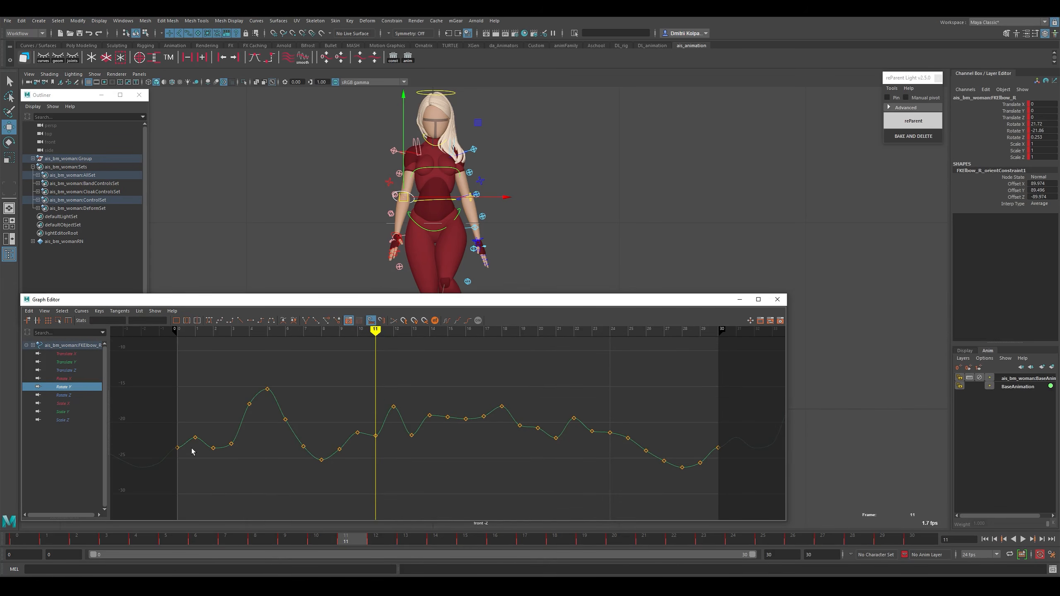
Try raising all of the right elbow's Rotate Y keys together.
{"action": "left_click_drag", "start_coordinate": [147, 355], "coordinate": [738, 525]}
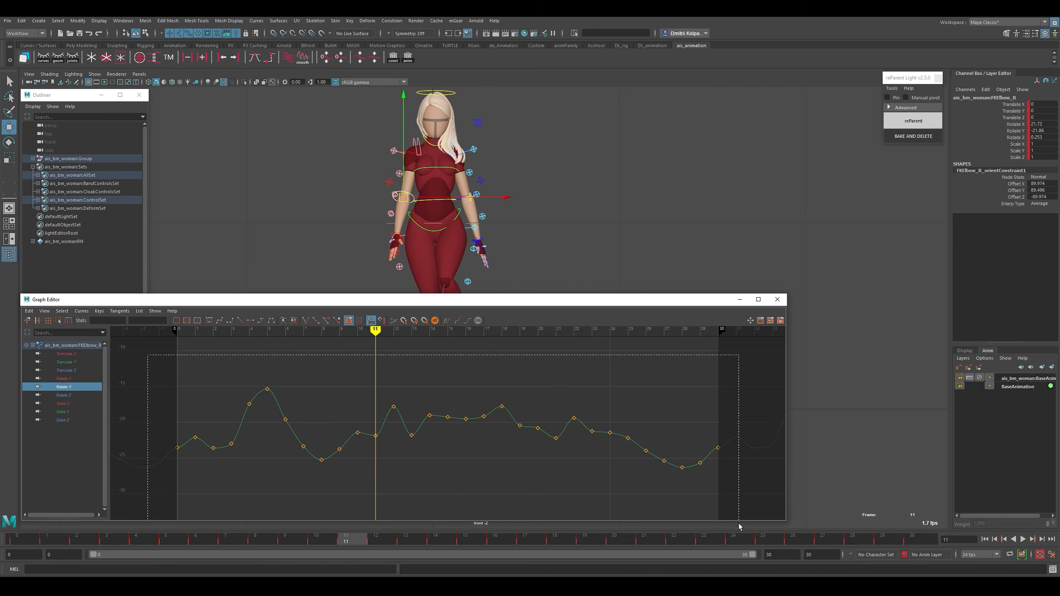
{"action": "left_click_drag", "start_coordinate": [739, 524], "coordinate": [738, 525]}
{"action": "middle_click_drag", "start_coordinate": [472, 473], "coordinate": [466, 443], "text": "shift"}
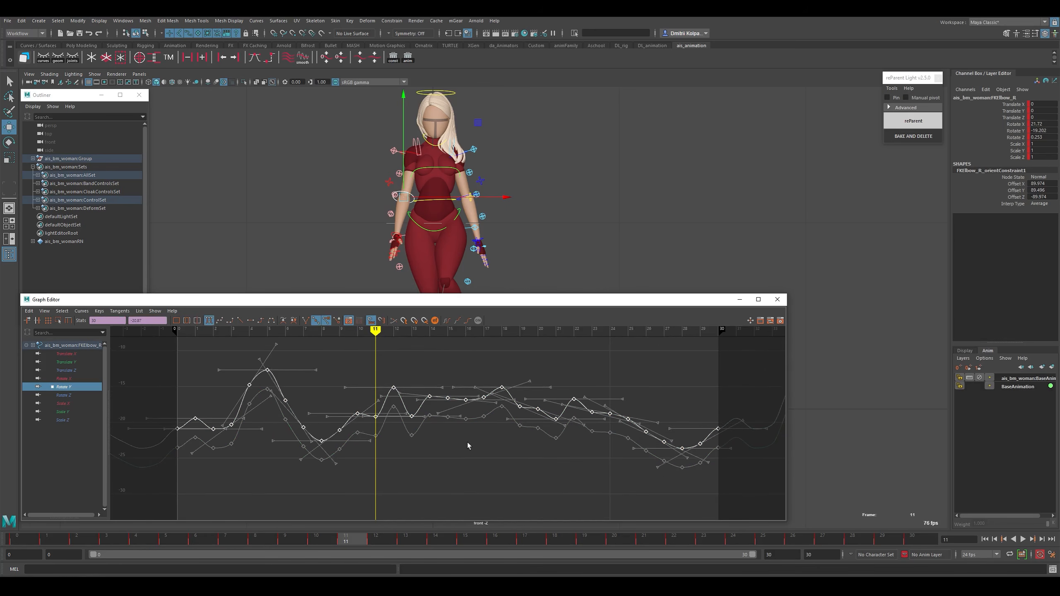
{"action": "key", "text": "ctrl+z"}
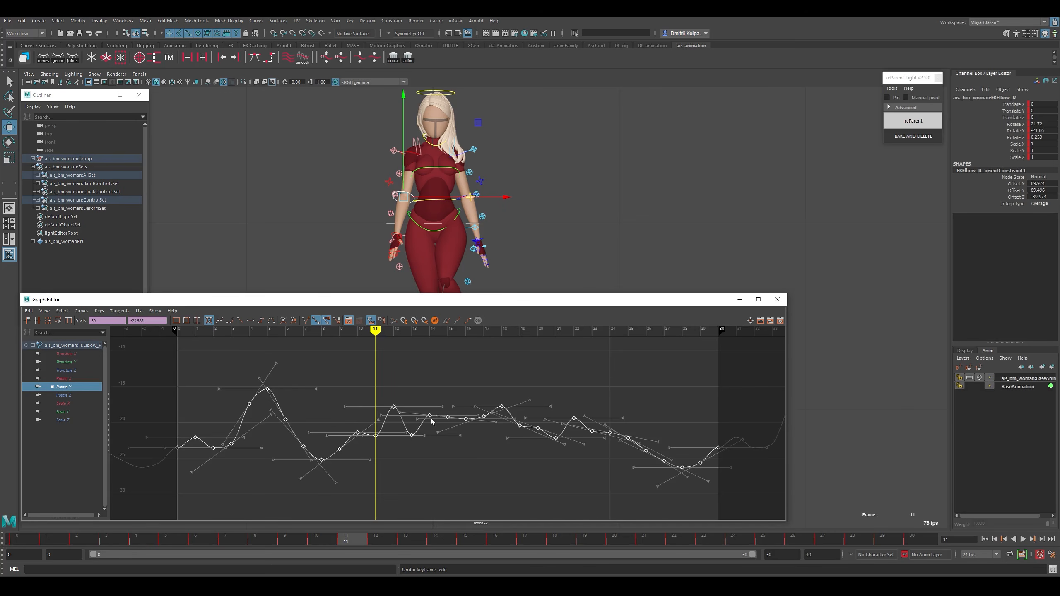
Smooth all of the right elbow's Rotate Y keys with repeated passes of the smoothing tool.
{"action": "left_click", "coordinate": [260, 473]}
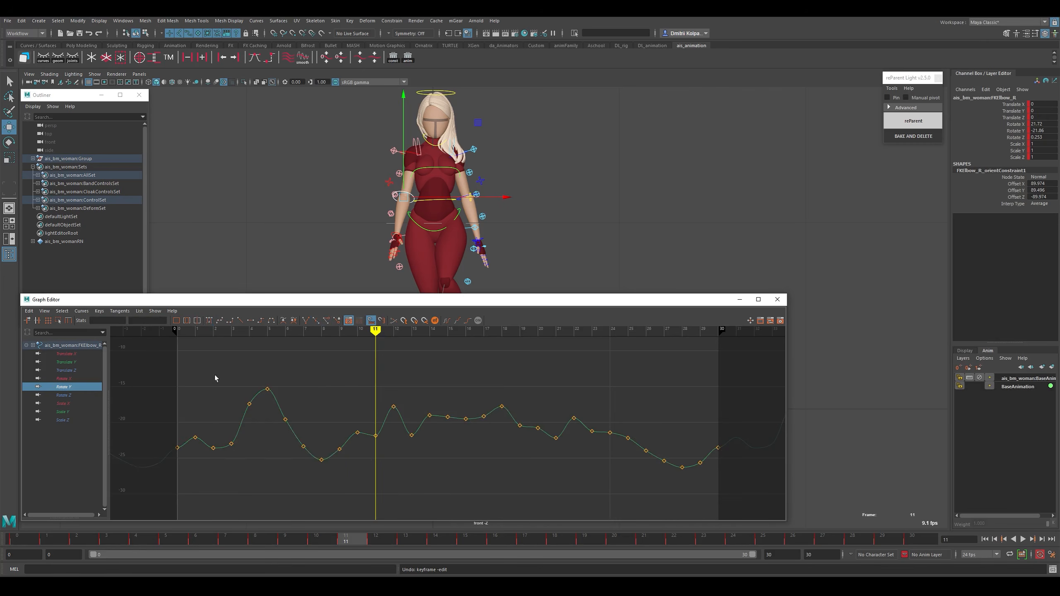
{"action": "left_click_drag", "start_coordinate": [136, 356], "coordinate": [744, 498]}
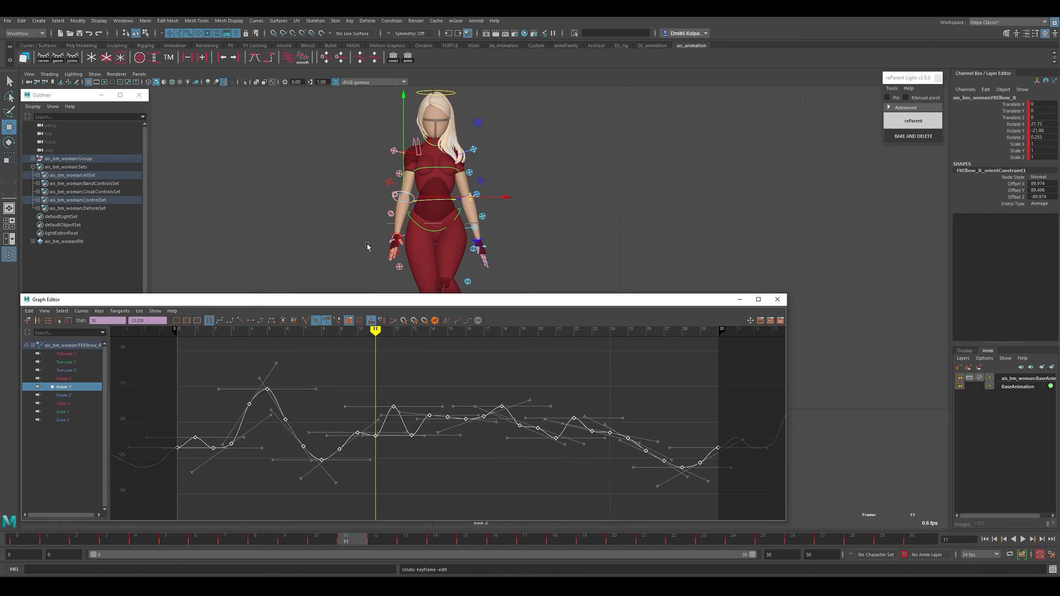
{"action": "left_click", "coordinate": [302, 58]}
{"action": "left_click", "coordinate": [302, 59]}
{"action": "left_click", "coordinate": [302, 58]}
{"action": "left_click", "coordinate": [302, 59]}
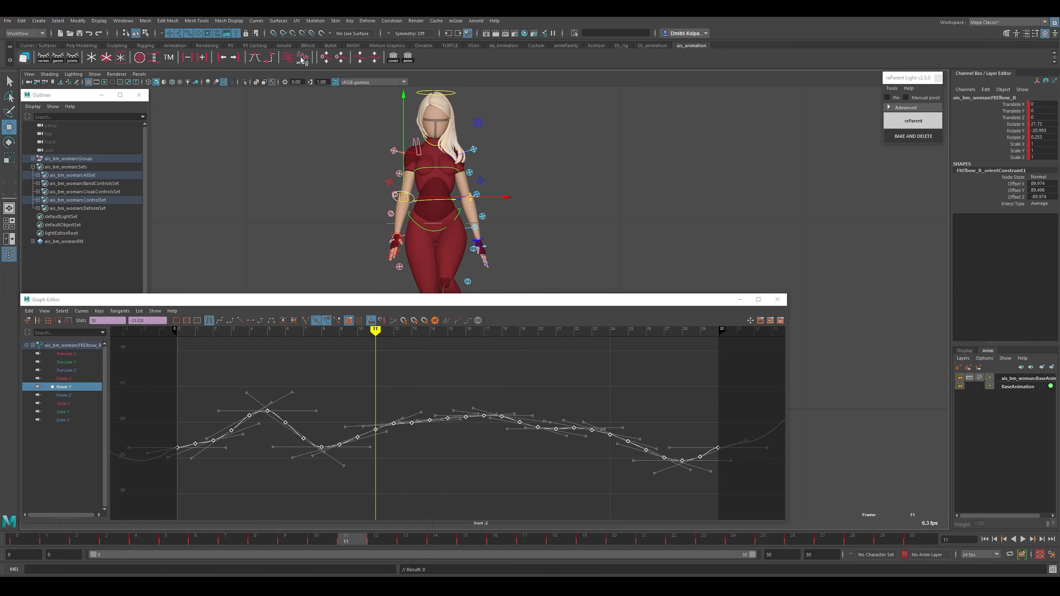
{"action": "left_click", "coordinate": [302, 58]}
{"action": "left_click", "coordinate": [303, 58]}
{"action": "left_click", "coordinate": [303, 59]}
{"action": "left_click", "coordinate": [303, 58]}
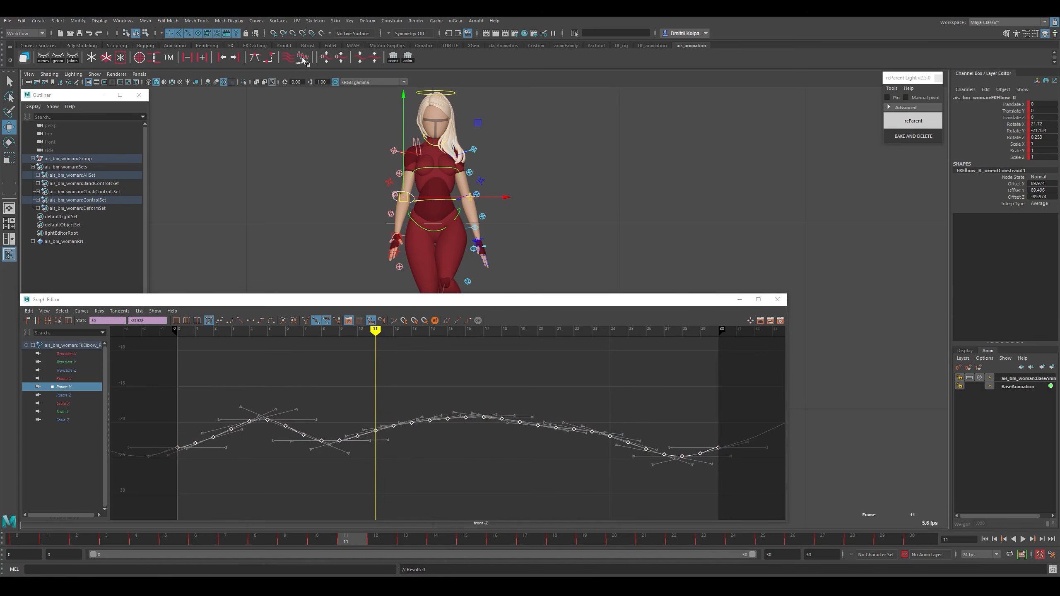
{"action": "left_click", "coordinate": [302, 58]}
{"action": "left_click", "coordinate": [303, 59]}
{"action": "left_click", "coordinate": [303, 59]}
{"action": "left_click", "coordinate": [303, 59]}
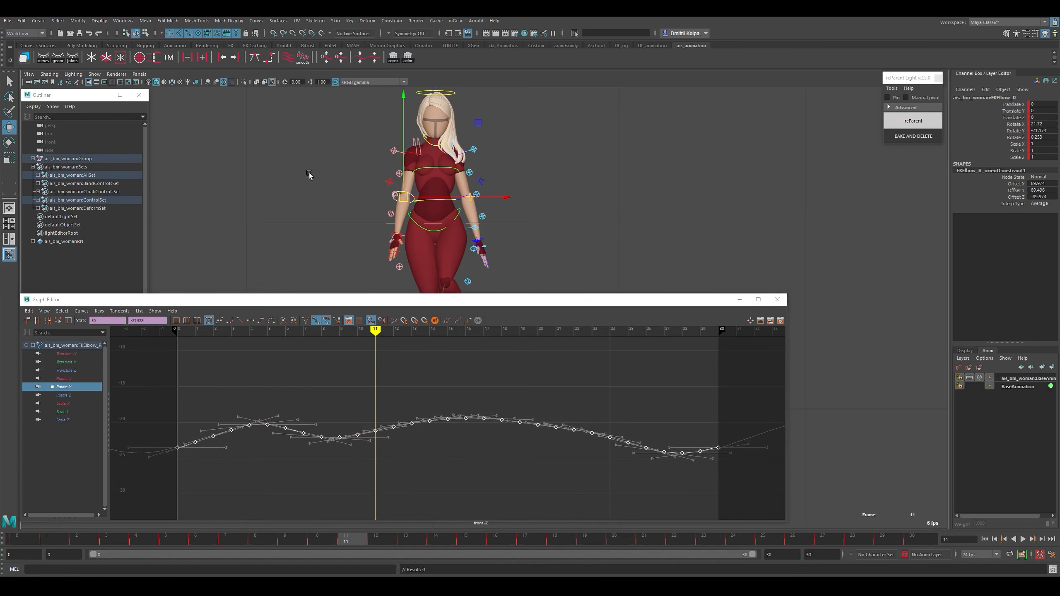
Set all of the right elbow's Rotate Y keys to -21.
{"action": "right_click_drag", "start_coordinate": [464, 439], "coordinate": [454, 467], "text": "alt+shift"}
{"action": "left_click", "coordinate": [438, 487]}
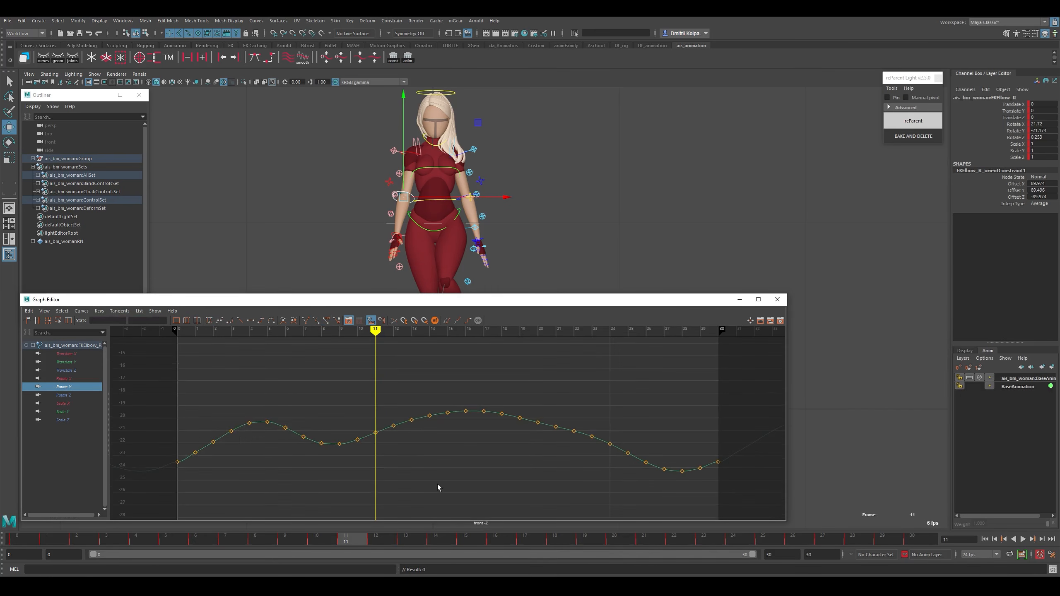
{"action": "left_click", "coordinate": [376, 432]}
{"action": "left_click_drag", "start_coordinate": [159, 362], "coordinate": [360, 394]}
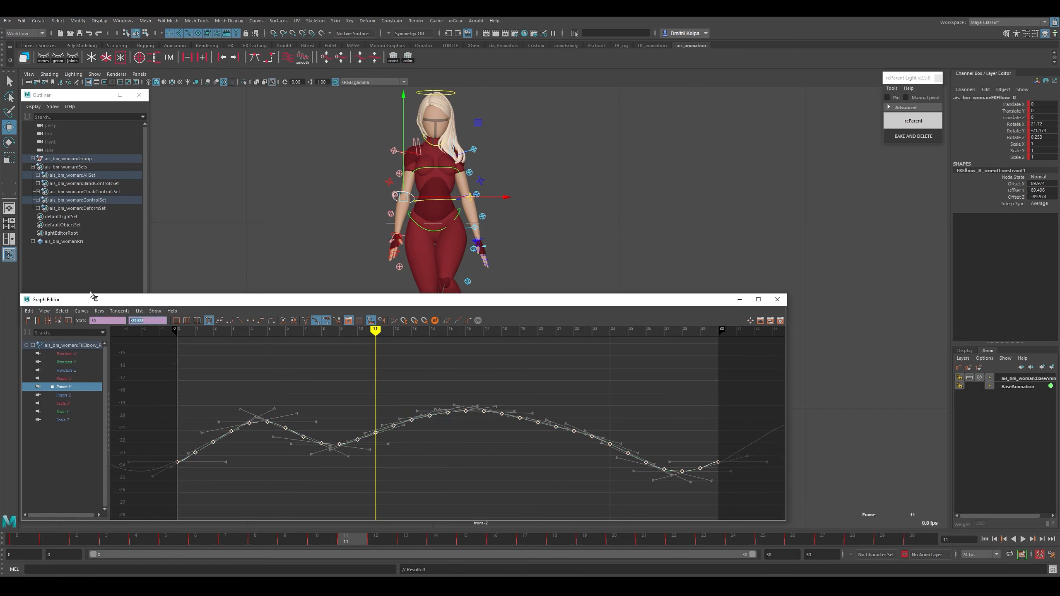
{"action": "key", "text": "Return"}
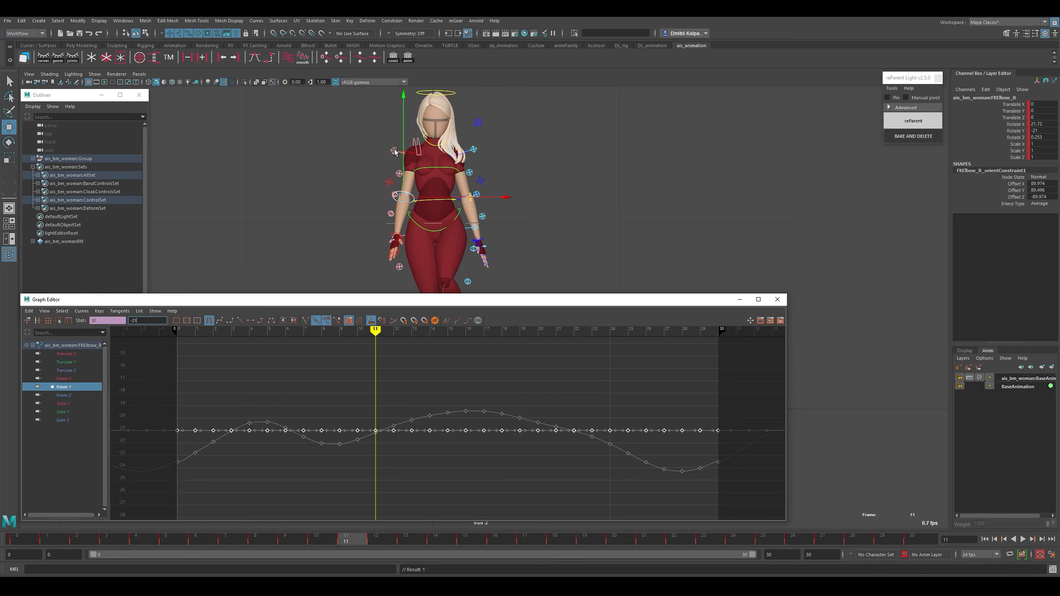
Isolate the right shoulder's Rotate Y curve and try lowering all of its keys together.
{"action": "left_click", "coordinate": [414, 155]}
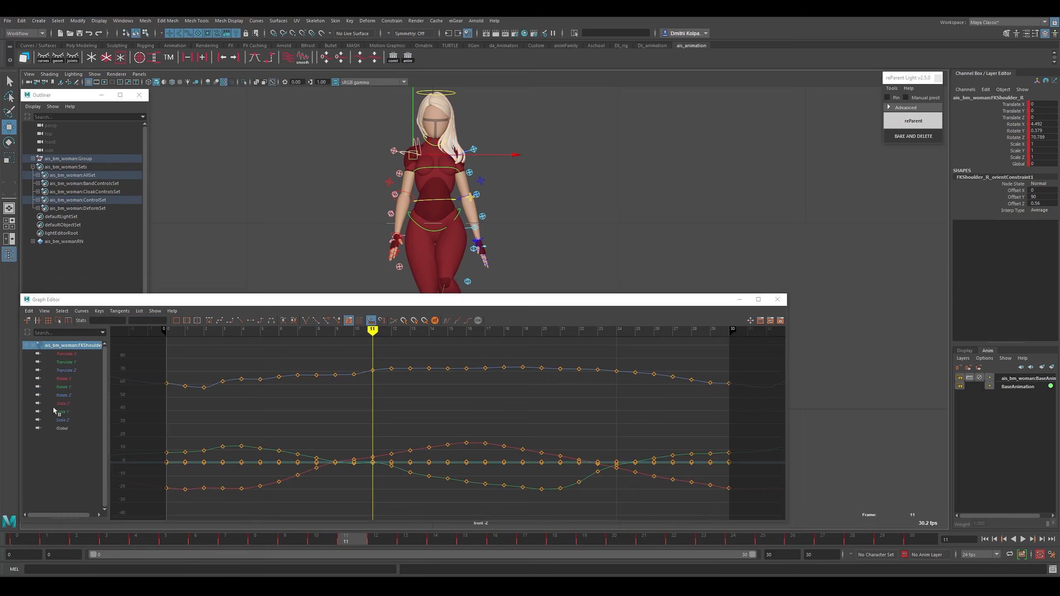
{"action": "left_click", "coordinate": [75, 387]}
{"action": "right_click_drag", "start_coordinate": [505, 409], "coordinate": [446, 406], "text": "alt+shift"}
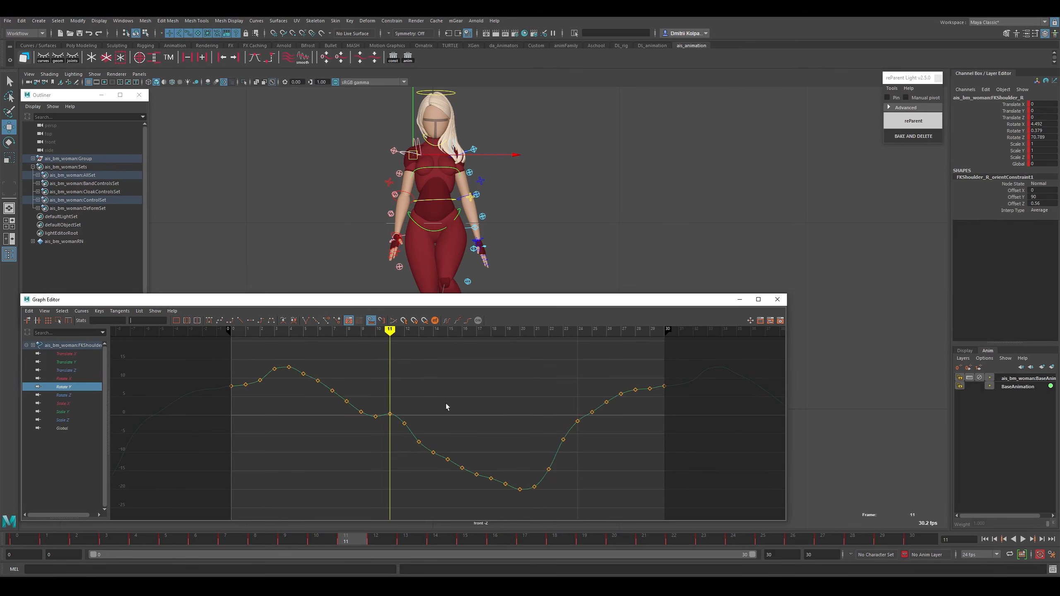
{"action": "left_click_drag", "start_coordinate": [283, 378], "coordinate": [684, 507]}
{"action": "middle_click_drag", "start_coordinate": [494, 420], "coordinate": [495, 454], "text": "shift"}
{"action": "key", "text": "ctrl+z"}
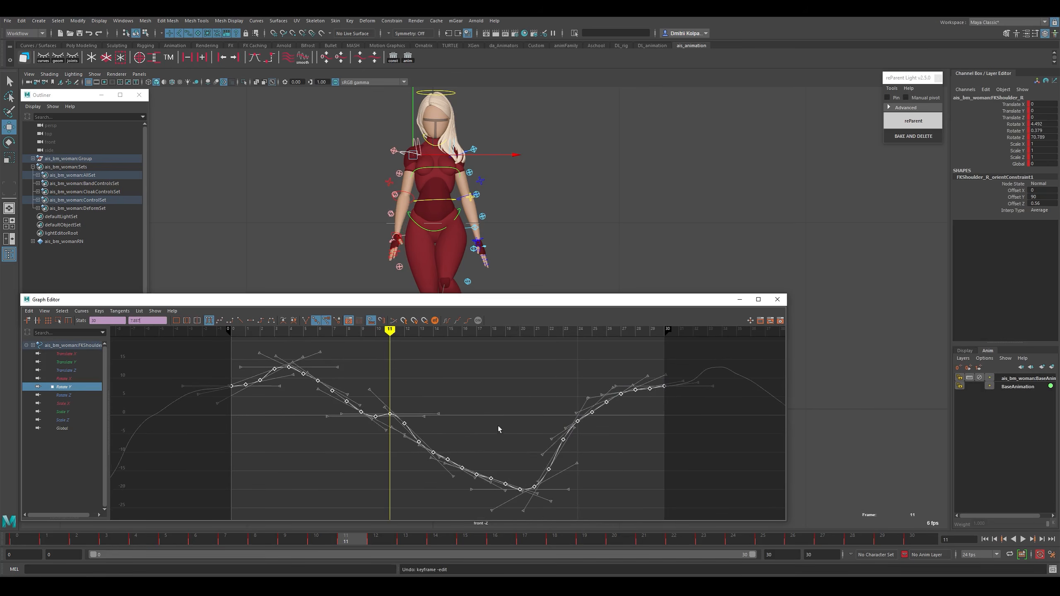
Lower all of the right shoulder's Rotate Y keys by about 18 degrees, comparing the pose at frames 4 and 11.
{"action": "left_click", "coordinate": [288, 371]}
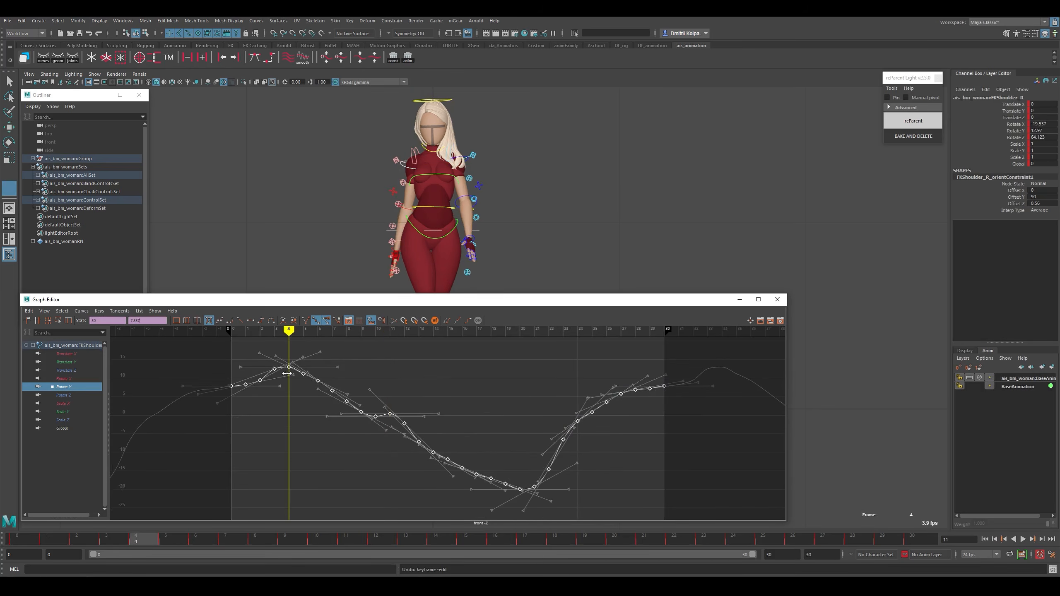
{"action": "left_click", "coordinate": [295, 369]}
{"action": "left_click", "coordinate": [289, 367]}
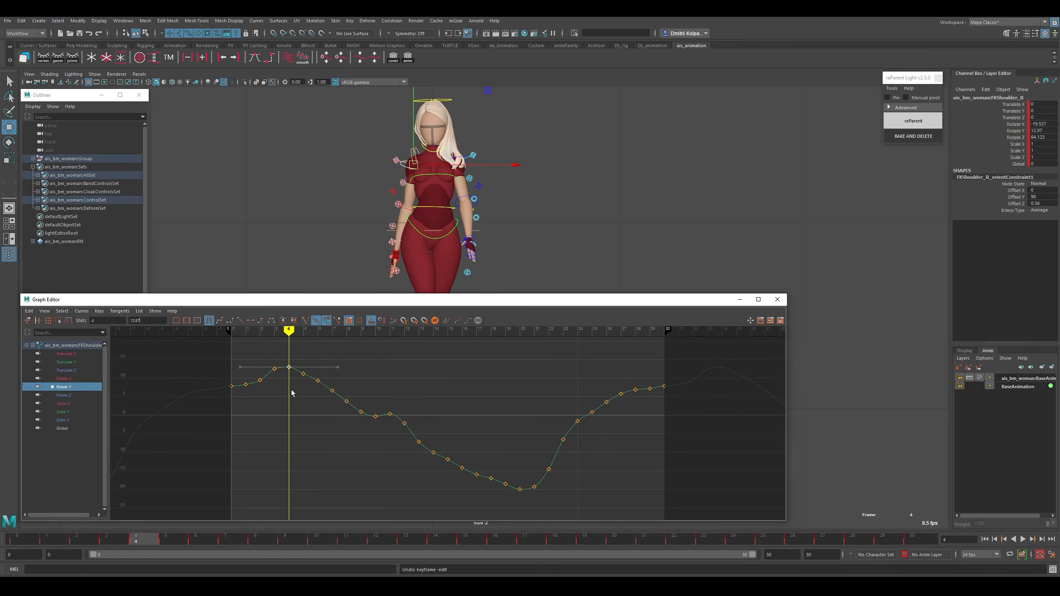
{"action": "left_click_drag", "start_coordinate": [198, 351], "coordinate": [737, 518]}
{"action": "middle_click_drag", "start_coordinate": [460, 379], "coordinate": [459, 441], "text": "shift"}
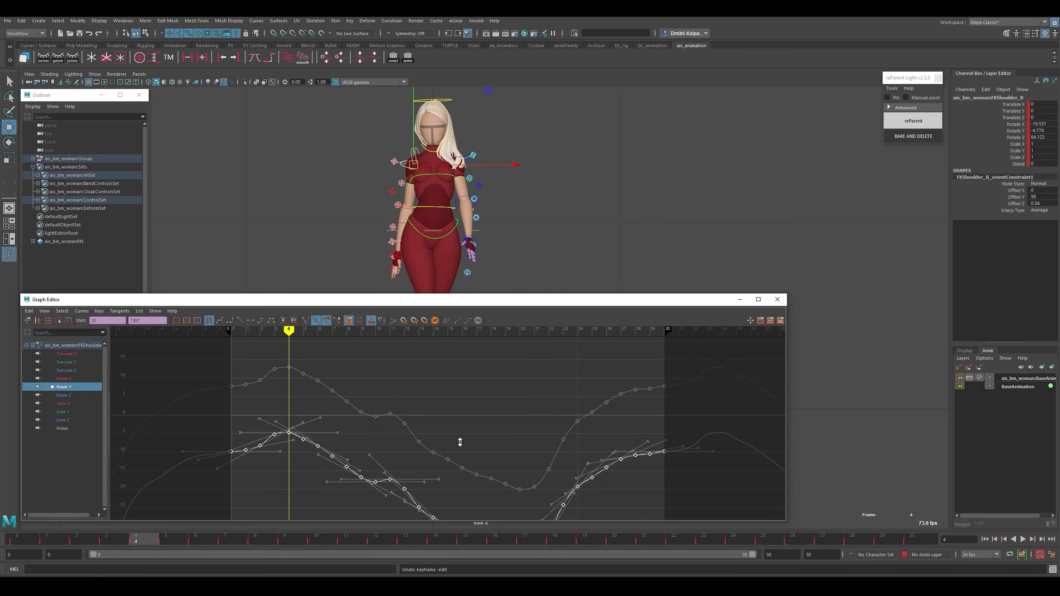
{"action": "key", "text": "k"}
{"action": "left_click_drag", "start_coordinate": [313, 427], "coordinate": [390, 438]}
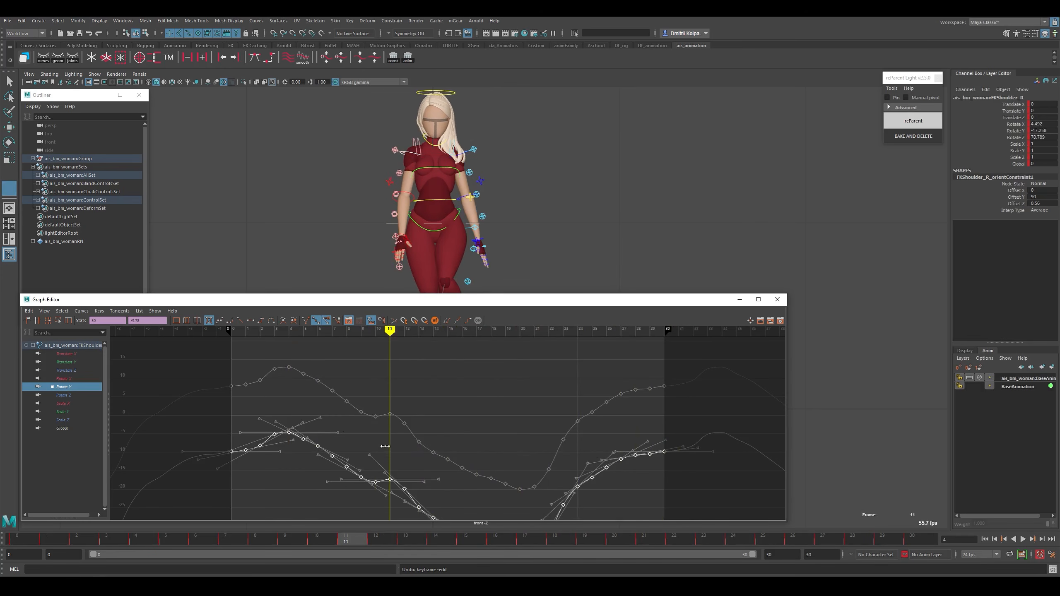
Raise all of the right shoulder's Rotate Y keys partway back, by about 11 degrees, and play the walk cycle.
{"action": "key", "text": "w"}
{"action": "middle_click_drag", "start_coordinate": [451, 437], "coordinate": [449, 396], "text": "shift"}
{"action": "key", "text": "k"}
{"action": "left_click_drag", "start_coordinate": [392, 413], "coordinate": [579, 431]}
{"action": "left_click", "coordinate": [1022, 539]}
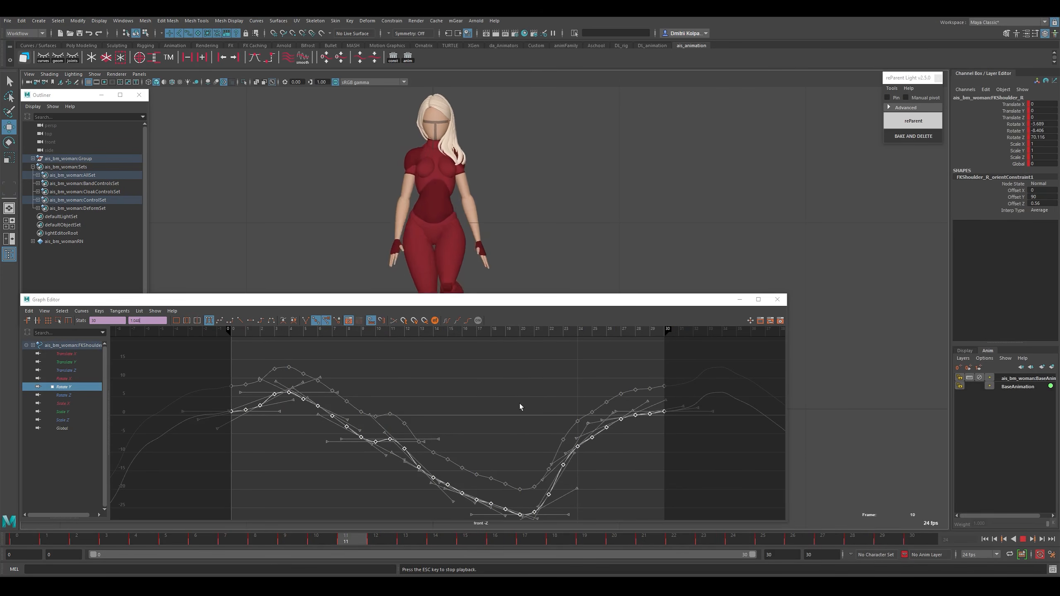
{"action": "key", "text": "Escape"}
Select the right elbow control, review its Rotate Y and Rotate Z curves, and try shifting the Rotate Z peak near frame 24.
{"action": "left_click", "coordinate": [400, 203]}
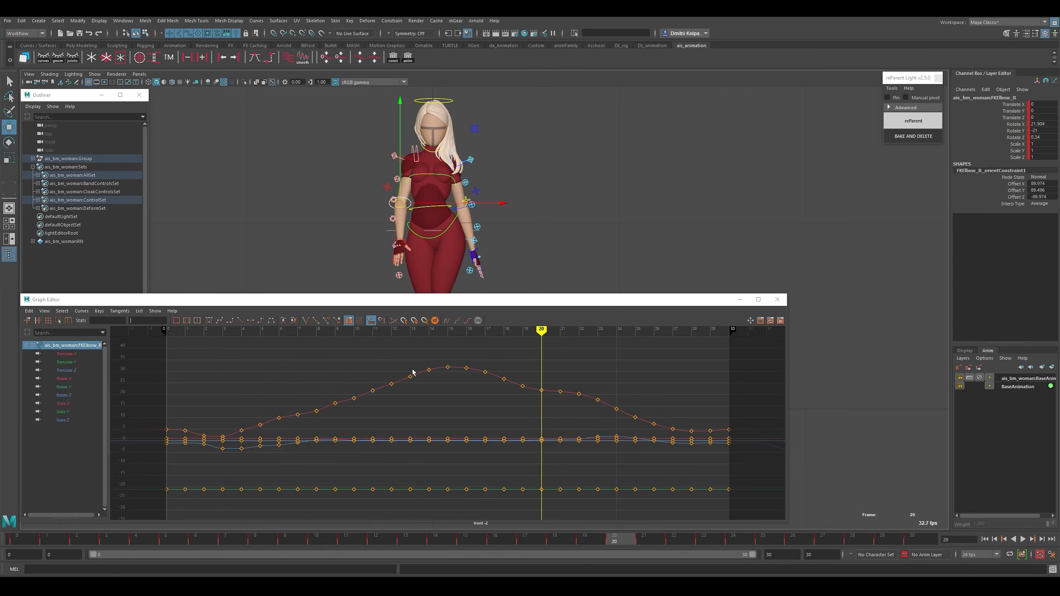
{"action": "left_click_drag", "start_coordinate": [319, 388], "coordinate": [635, 425]}
{"action": "key", "text": "w"}
{"action": "left_click", "coordinate": [64, 386]}
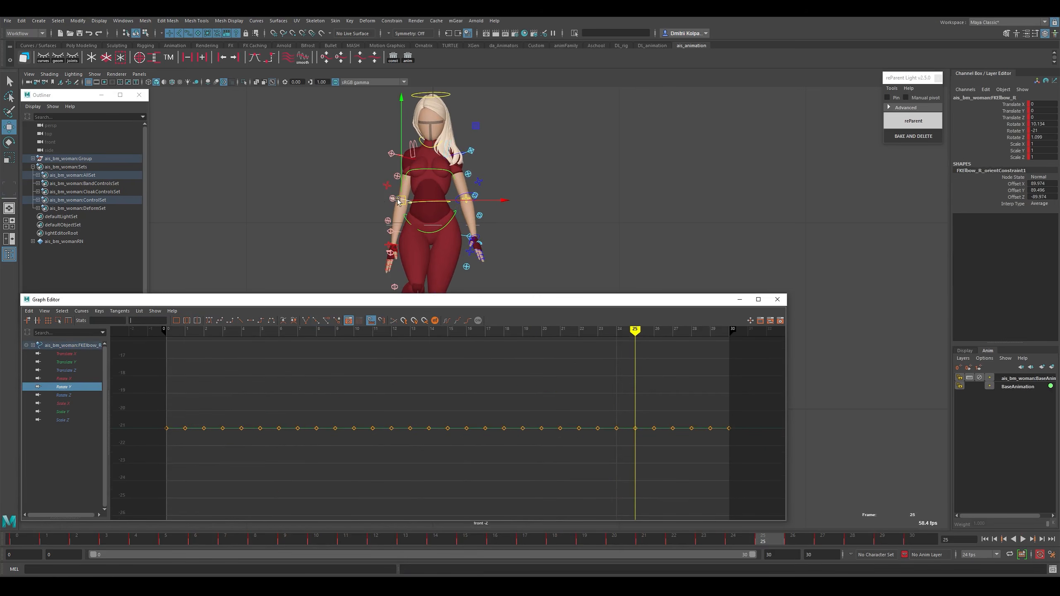
{"action": "left_click", "coordinate": [63, 395]}
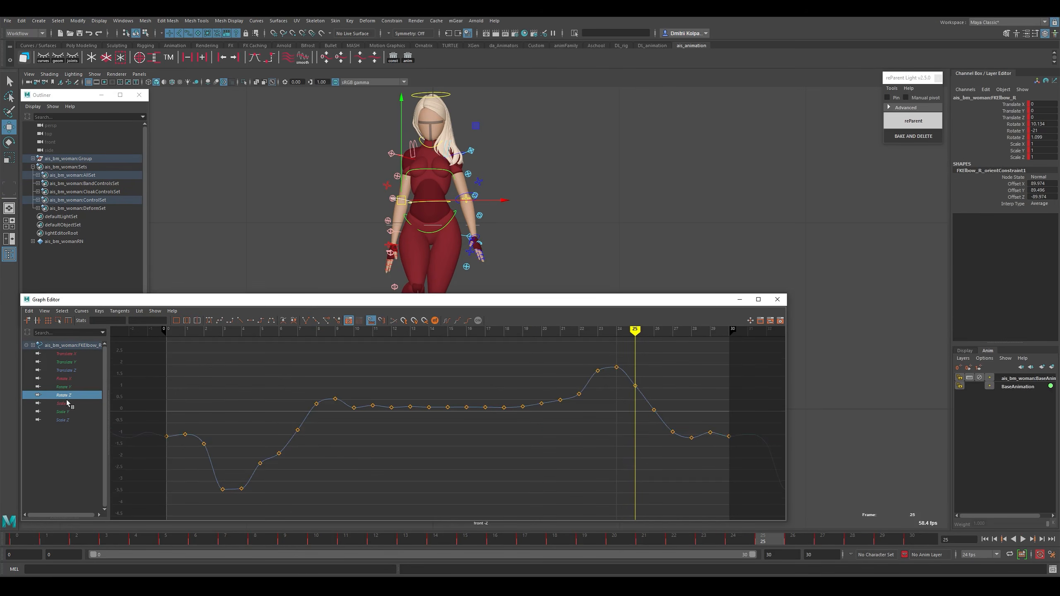
{"action": "left_click_drag", "start_coordinate": [635, 362], "coordinate": [624, 380]}
{"action": "mouse_move", "coordinate": [622, 368]}
{"action": "middle_mouse_down", "text": "shift"}
{"action": "mouse_move", "coordinate": [605, 495]}
{"action": "mouse_move", "coordinate": [637, 289]}
{"action": "mouse_move", "coordinate": [617, 364]}
{"action": "middle_mouse_up", "text": "shift"}
{"action": "key", "text": "ctrl+z"}
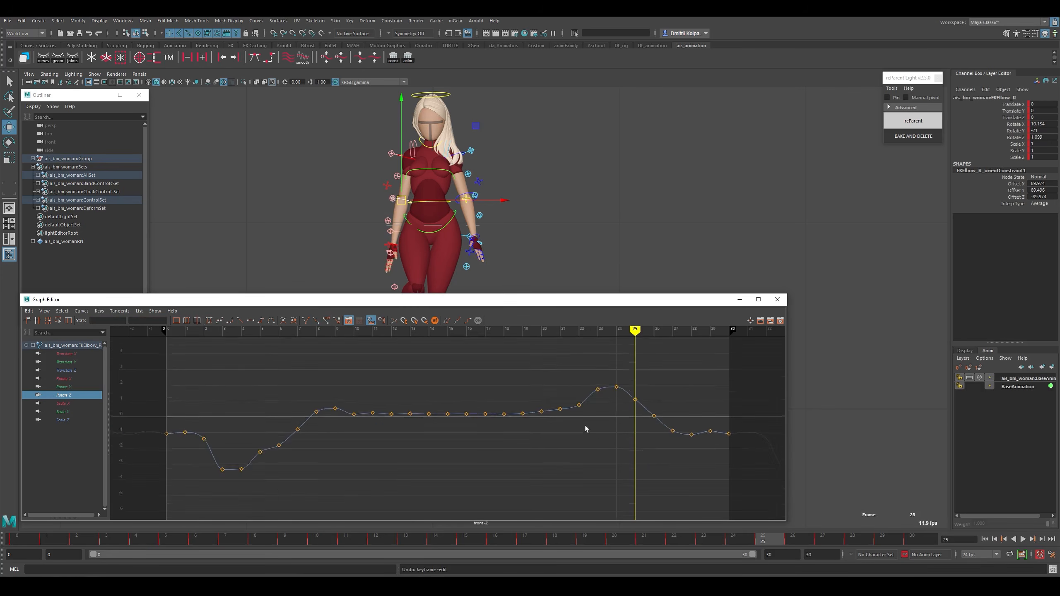
Compare the lowest Rotate Z keys of the right elbow near frame 3 with the highest near frame 24.
{"action": "scroll", "coordinate": [584, 426], "scroll_direction": "down", "scroll_amount": 3}
{"action": "left_click_drag", "start_coordinate": [641, 363], "coordinate": [236, 444]}
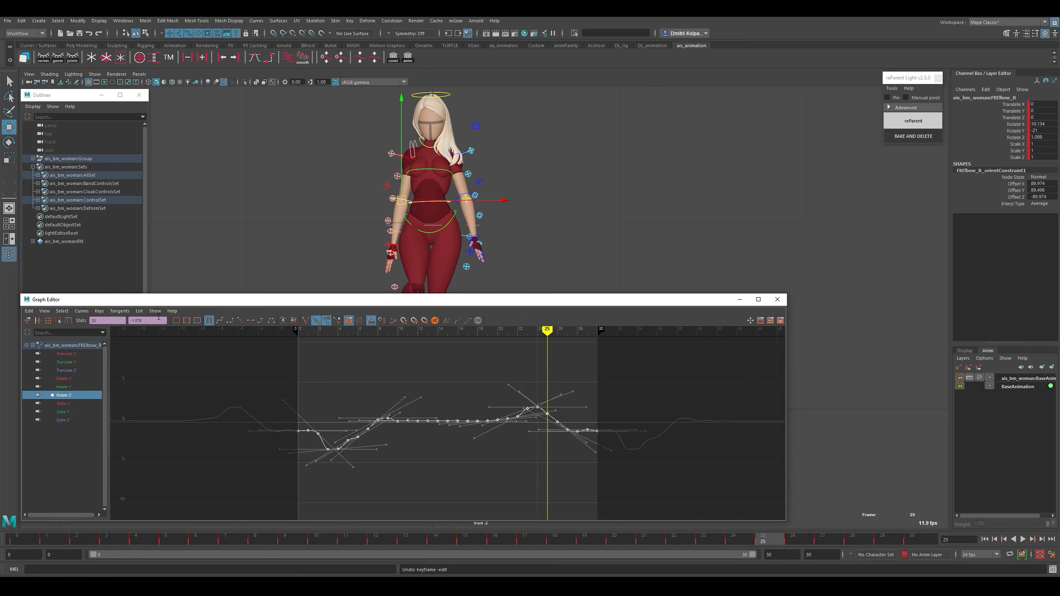
{"action": "left_click", "coordinate": [356, 503]}
{"action": "left_click", "coordinate": [328, 449]}
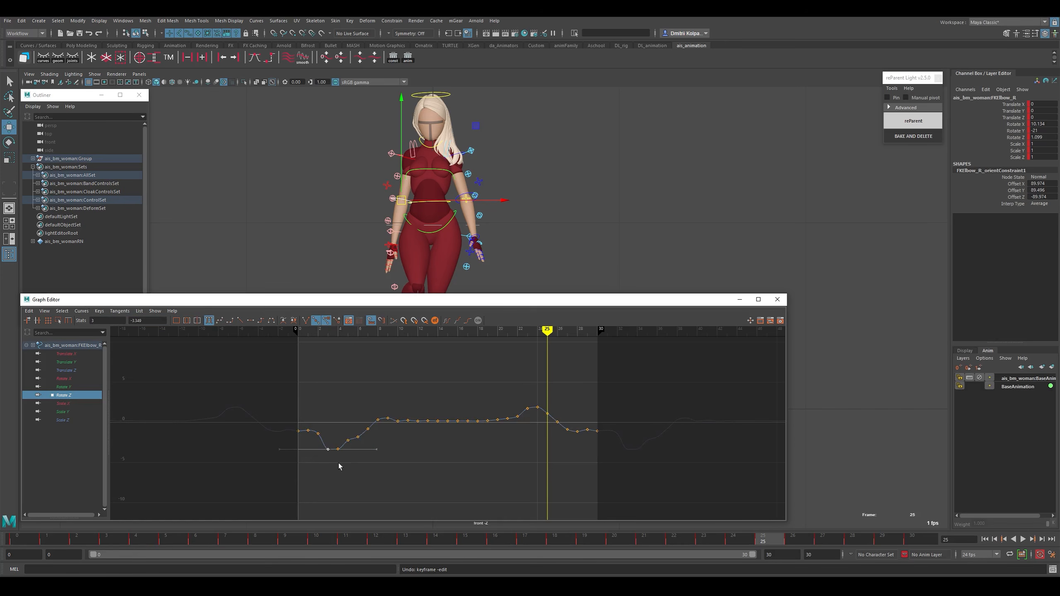
{"action": "left_click", "coordinate": [538, 407]}
{"action": "left_click_drag", "start_coordinate": [688, 383], "coordinate": [420, 389]}
{"action": "left_click", "coordinate": [338, 449]}
{"action": "left_click", "coordinate": [537, 408]}
{"action": "left_click", "coordinate": [587, 384]}
Set all of the right elbow's Rotate Z keys to 0.
{"action": "left_click_drag", "start_coordinate": [651, 378], "coordinate": [177, 507]}
{"action": "double_click", "coordinate": [144, 320]}
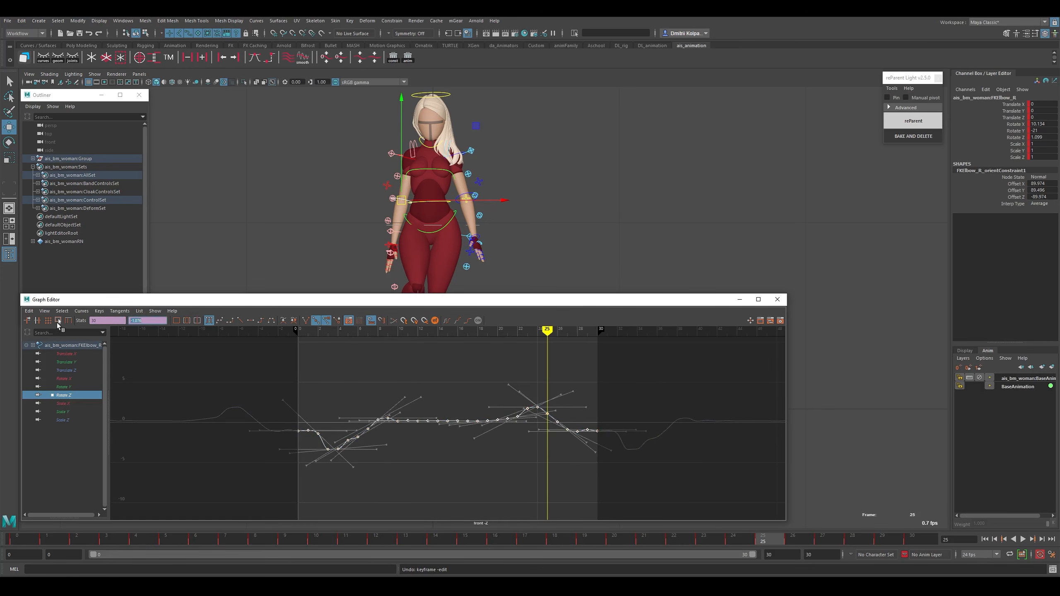
{"action": "type", "text": "0"}
{"action": "key", "text": "Return"}
{"action": "left_click_drag", "start_coordinate": [294, 387], "coordinate": [655, 492]}
Smooth all of the right elbow's Rotate X keys with repeated passes of the smoothing tool.
{"action": "left_click", "coordinate": [67, 387]}
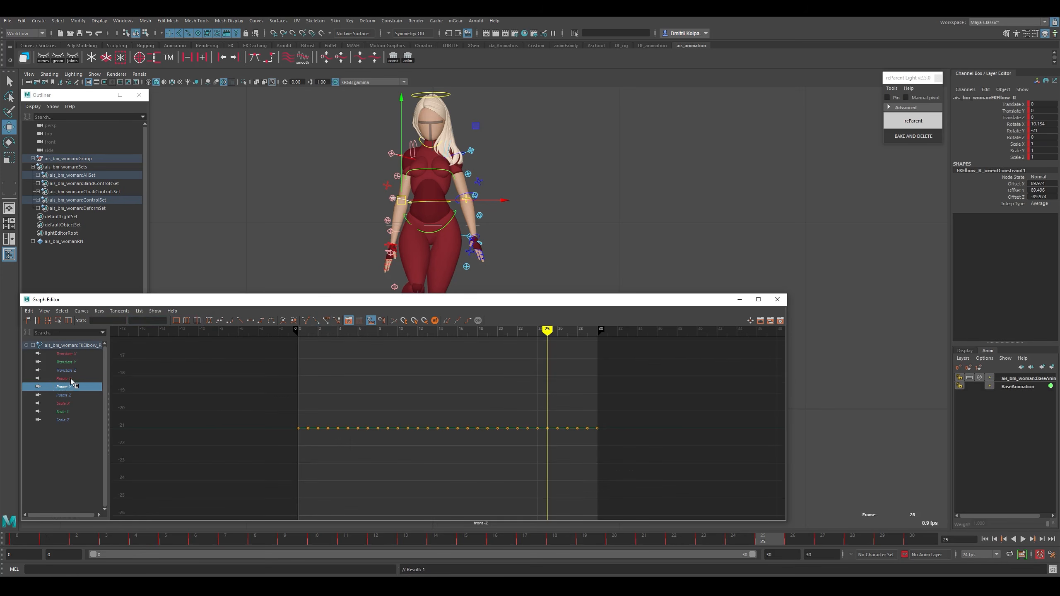
{"action": "left_click", "coordinate": [68, 379]}
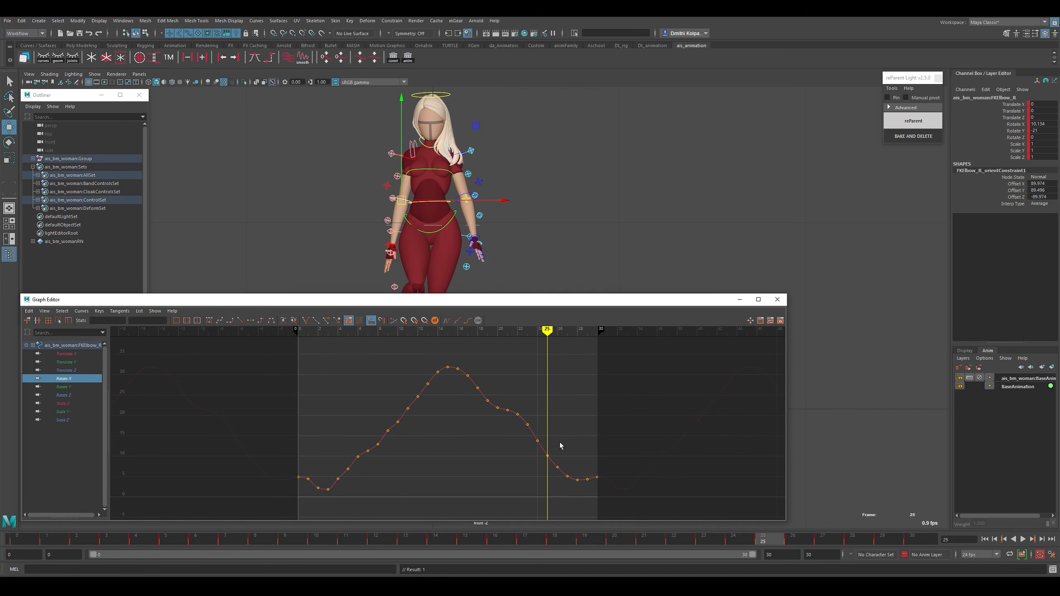
{"action": "left_click_drag", "start_coordinate": [624, 358], "coordinate": [225, 500]}
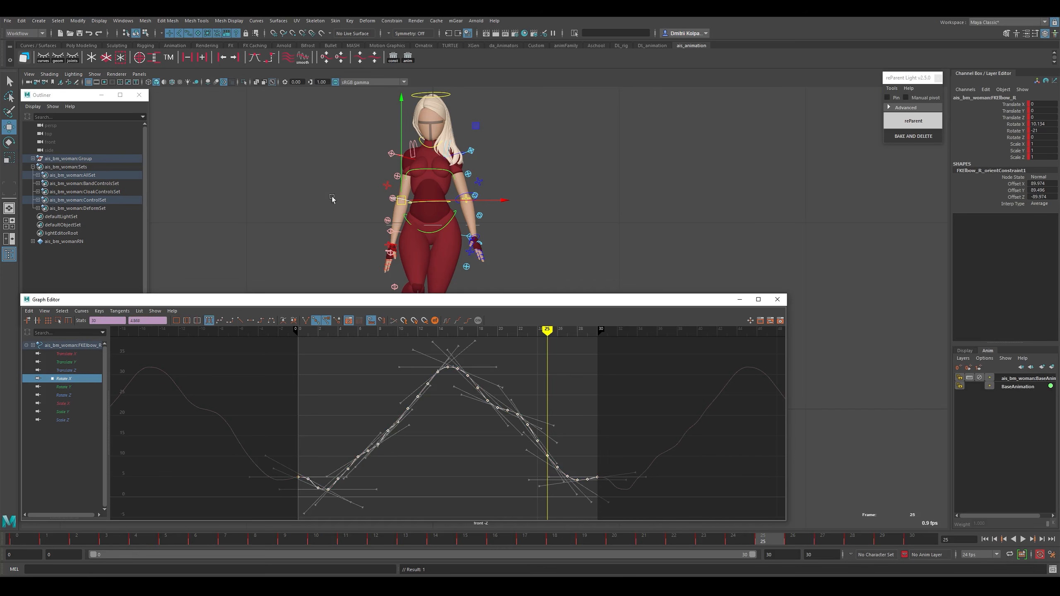
{"action": "left_click", "coordinate": [302, 62]}
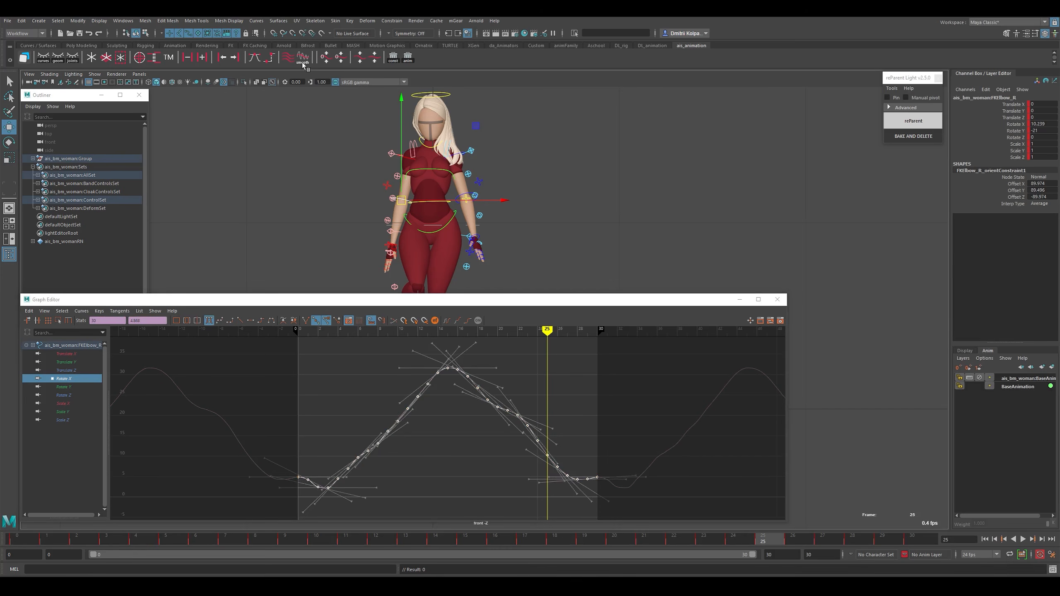
{"action": "left_click", "coordinate": [302, 63]}
{"action": "left_click", "coordinate": [302, 63]}
{"action": "left_click", "coordinate": [303, 63]}
{"action": "left_click", "coordinate": [436, 474]}
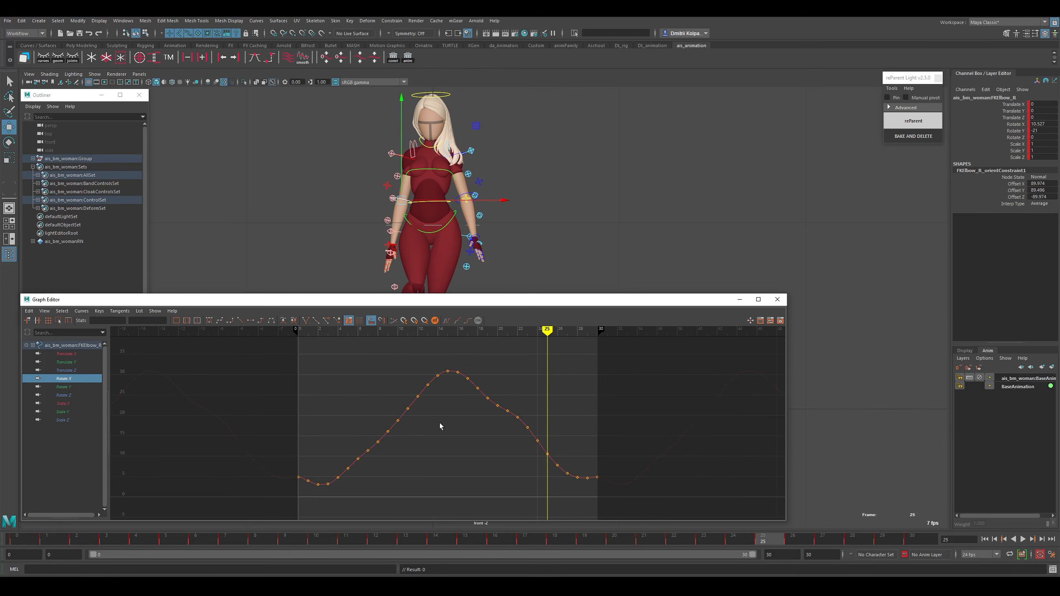
Delete the right elbow's Rotate X keys along the ascent between frames 3 and 15, keeping one at frame 9.
{"action": "left_click_drag", "start_coordinate": [442, 363], "coordinate": [334, 487]}
{"action": "key", "text": "Delete"}
{"action": "key", "text": "Delete"}
{"action": "left_click_drag", "start_coordinate": [361, 435], "coordinate": [372, 460]}
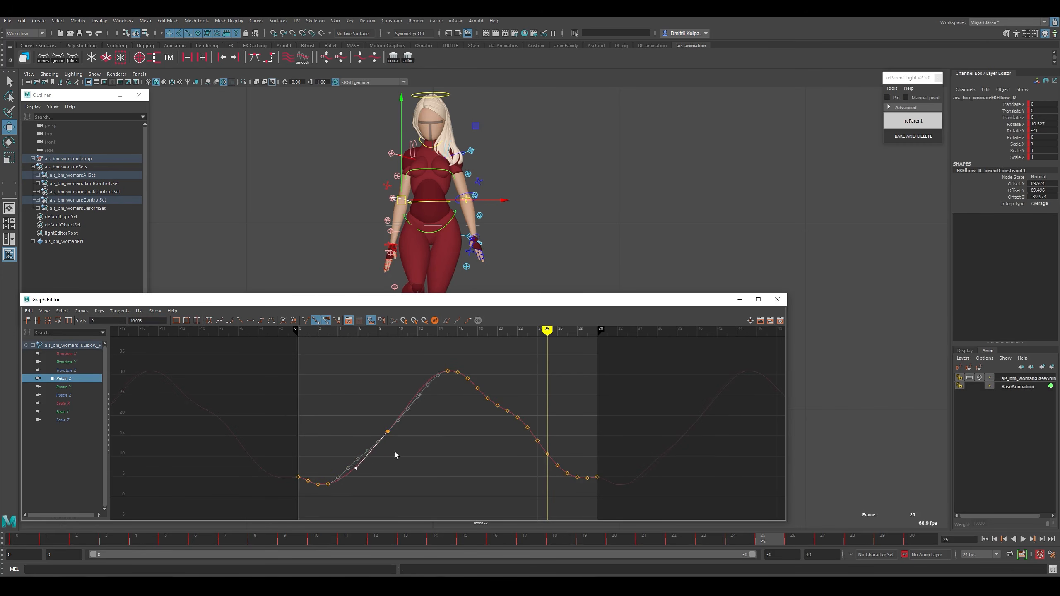
{"action": "left_click", "coordinate": [394, 452]}
{"action": "right_click_drag", "start_coordinate": [407, 446], "coordinate": [438, 447], "text": "alt+shift"}
Rework the ascent of the right elbow's Rotate X curve so its intermediate keys sit at frames 6 and 10.
{"action": "left_click_drag", "start_coordinate": [357, 409], "coordinate": [394, 445]}
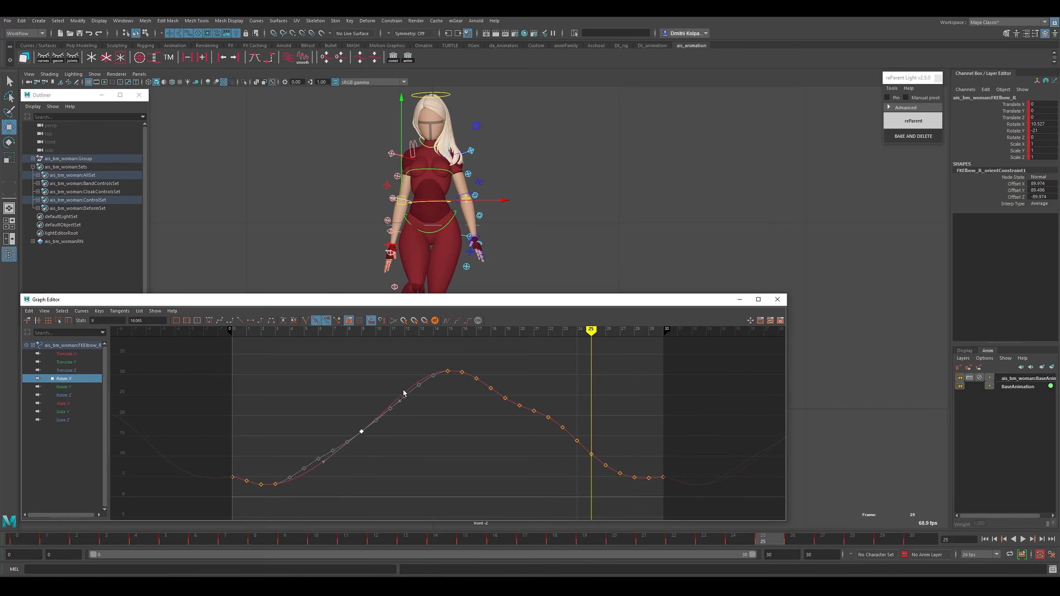
{"action": "left_click_drag", "start_coordinate": [341, 405], "coordinate": [386, 453]}
{"action": "middle_click_drag", "start_coordinate": [369, 422], "coordinate": [335, 448]}
{"action": "key", "text": "k"}
{"action": "left_click_drag", "start_coordinate": [382, 425], "coordinate": [384, 432]}
{"action": "middle_click_drag", "start_coordinate": [392, 421], "coordinate": [392, 434]}
{"action": "left_click_drag", "start_coordinate": [307, 444], "coordinate": [333, 469]}
{"action": "key", "text": "alt+a"}
{"action": "left_click_drag", "start_coordinate": [352, 423], "coordinate": [368, 436]}
{"action": "left_click_drag", "start_coordinate": [394, 397], "coordinate": [417, 437]}
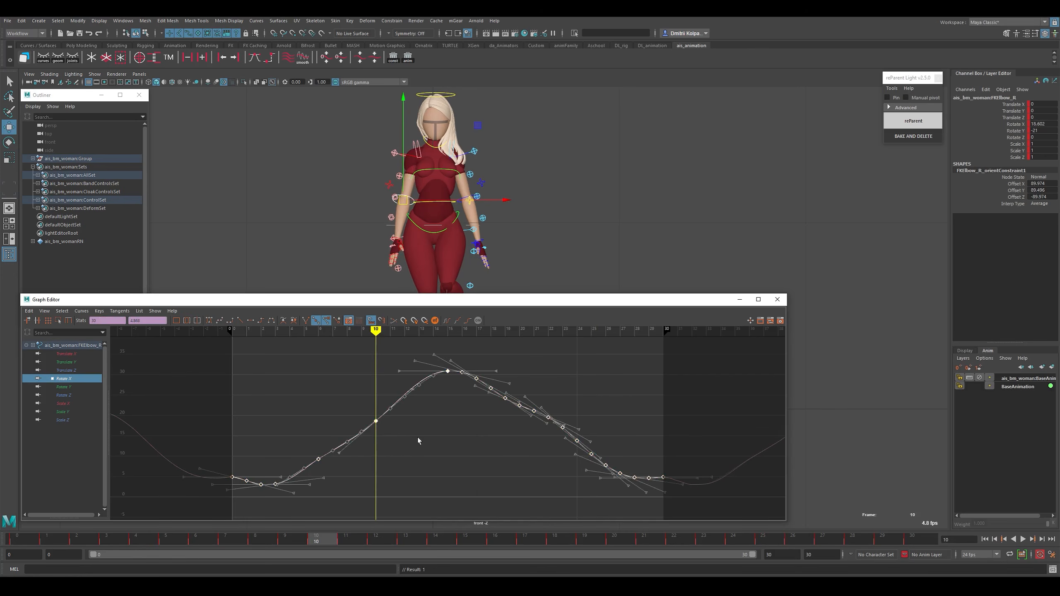
{"action": "left_click", "coordinate": [437, 446]}
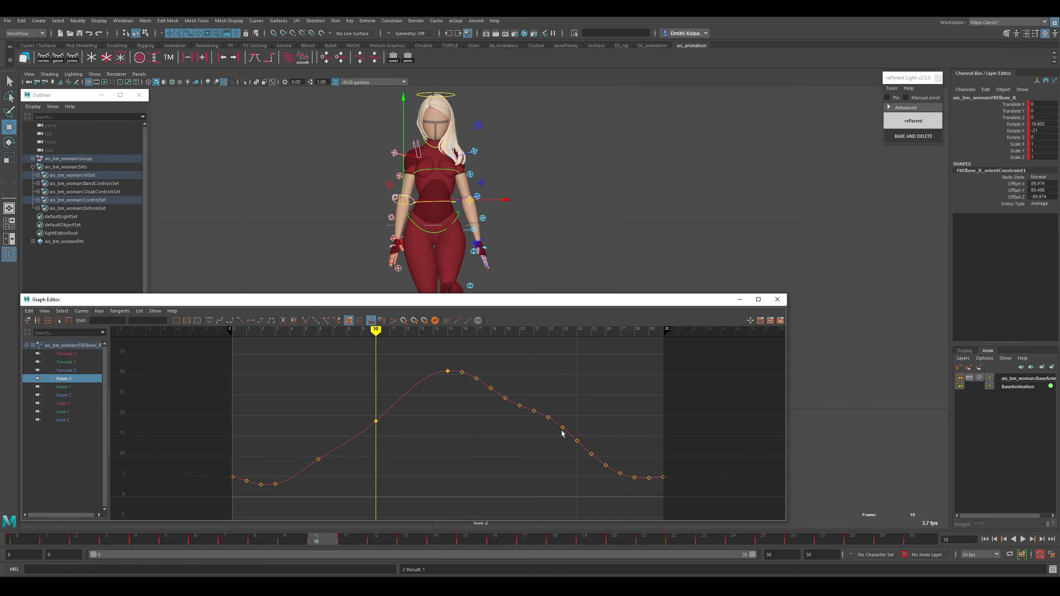
Select the right wrist control and examine its rotation curves, including Rotate X on its own.
{"action": "left_click", "coordinate": [64, 395]}
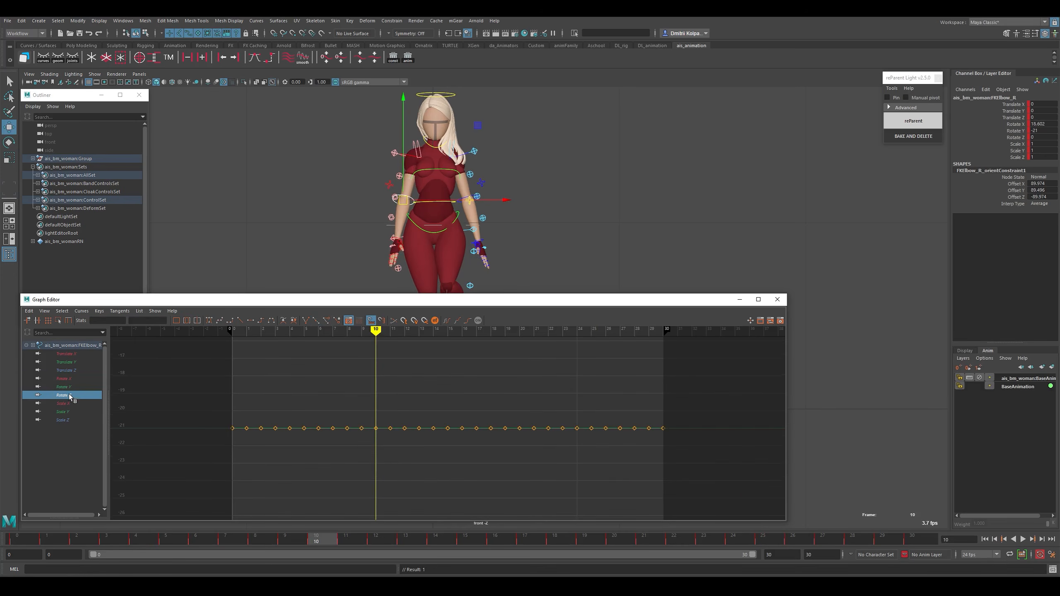
{"action": "left_click", "coordinate": [411, 251]}
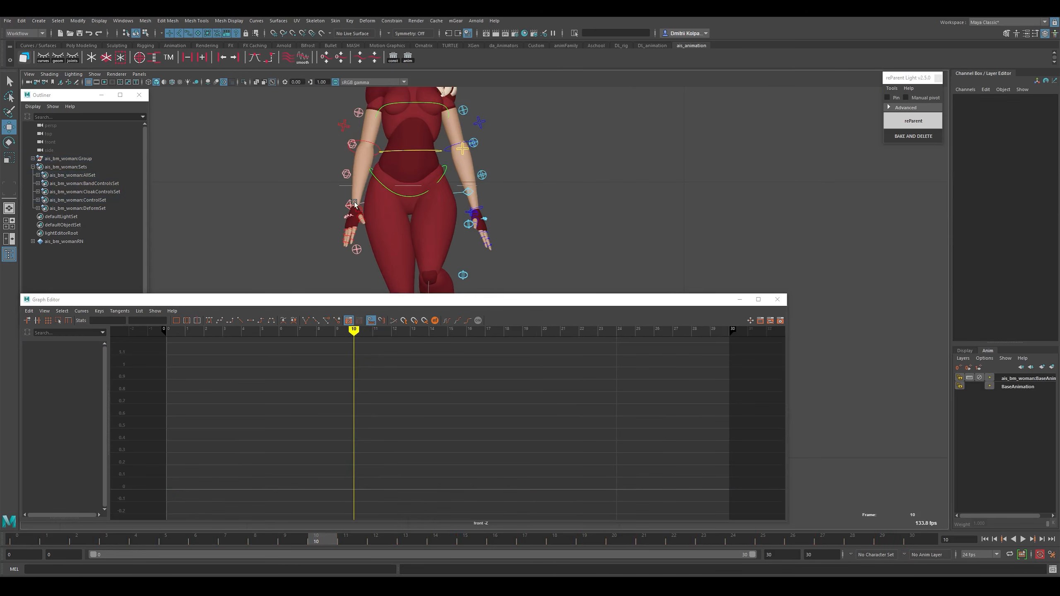
{"action": "left_click", "coordinate": [359, 204]}
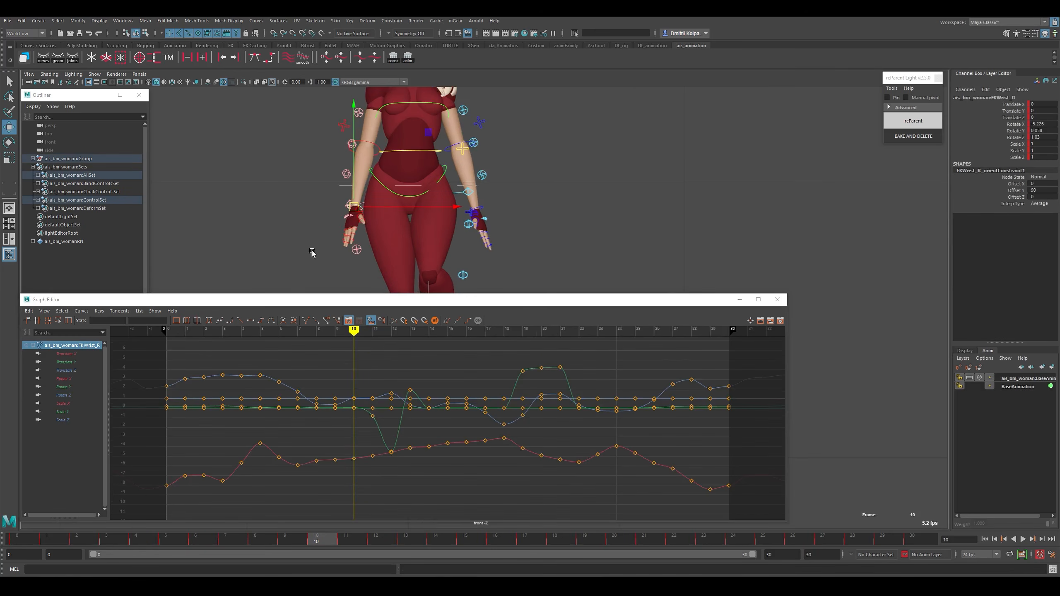
{"action": "left_click", "coordinate": [72, 378]}
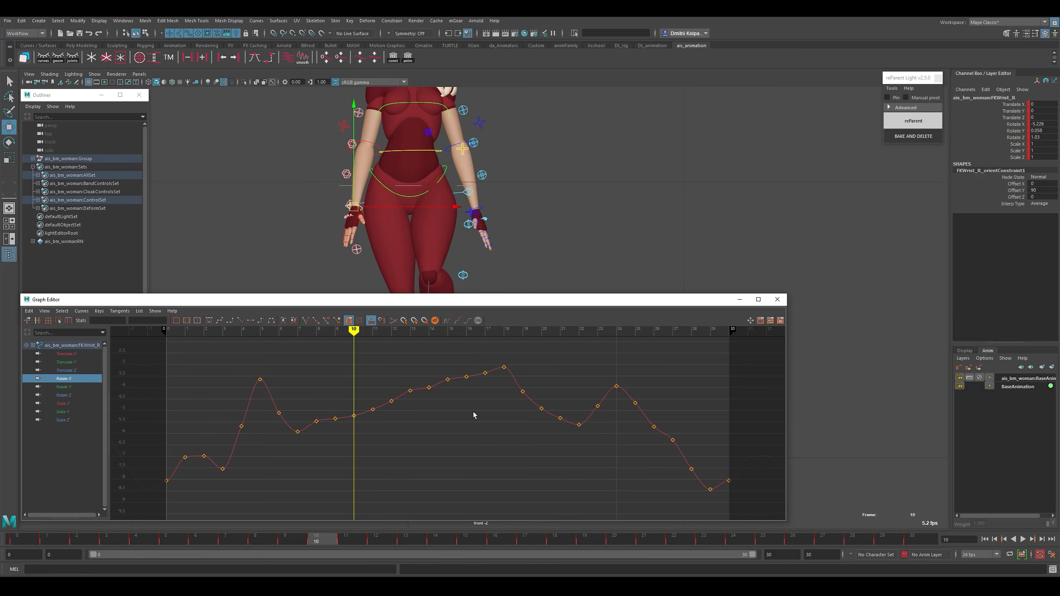
{"action": "right_click_drag", "start_coordinate": [501, 253], "coordinate": [465, 157], "text": "alt"}
{"action": "middle_click_drag", "start_coordinate": [496, 187], "coordinate": [501, 207], "text": "alt"}
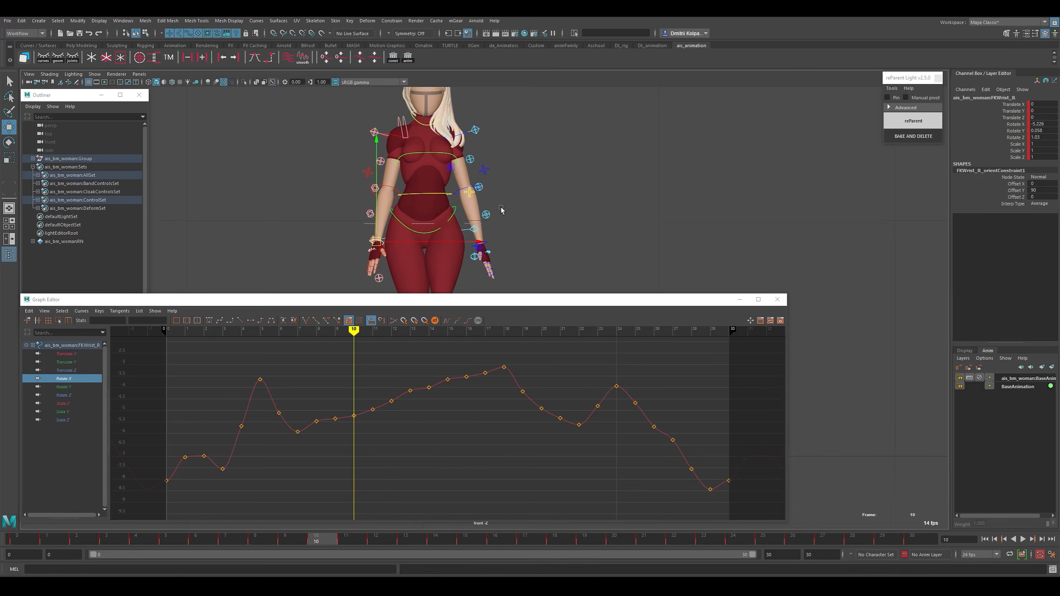
{"action": "left_click", "coordinate": [378, 262]}
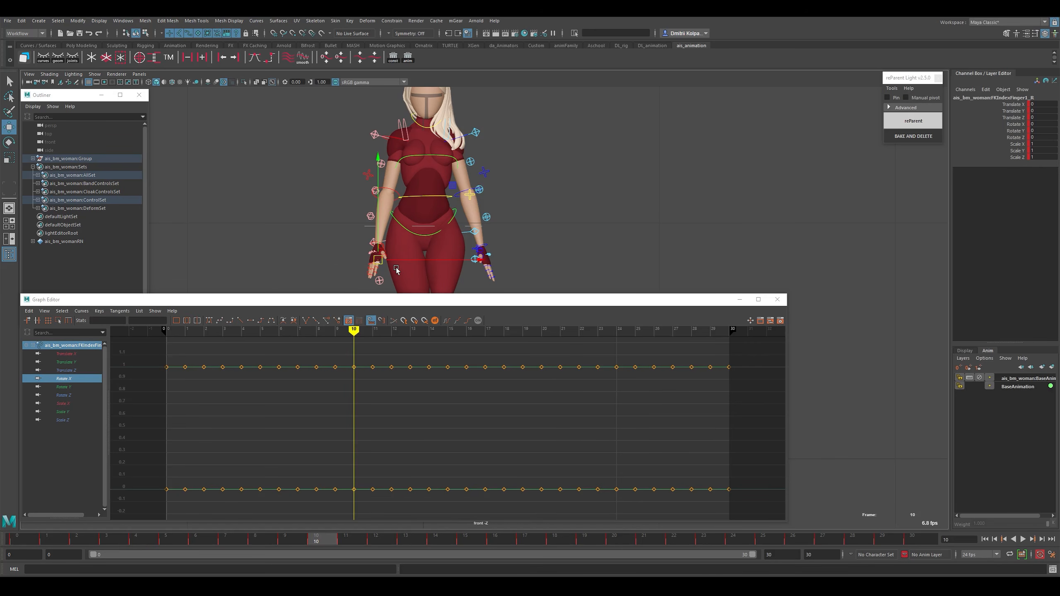
{"action": "left_click", "coordinate": [382, 244]}
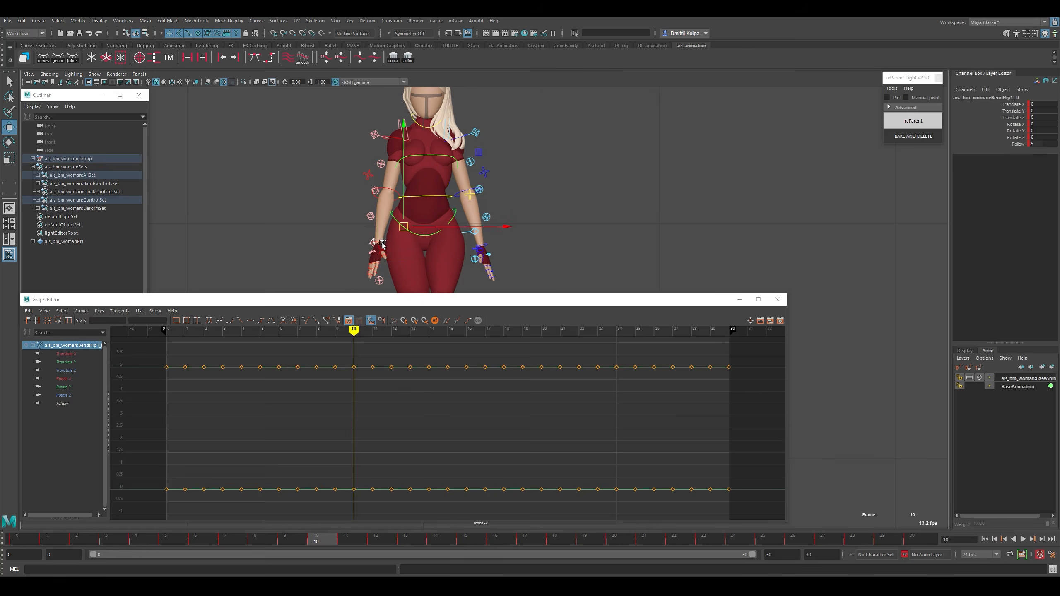
{"action": "left_click", "coordinate": [378, 243]}
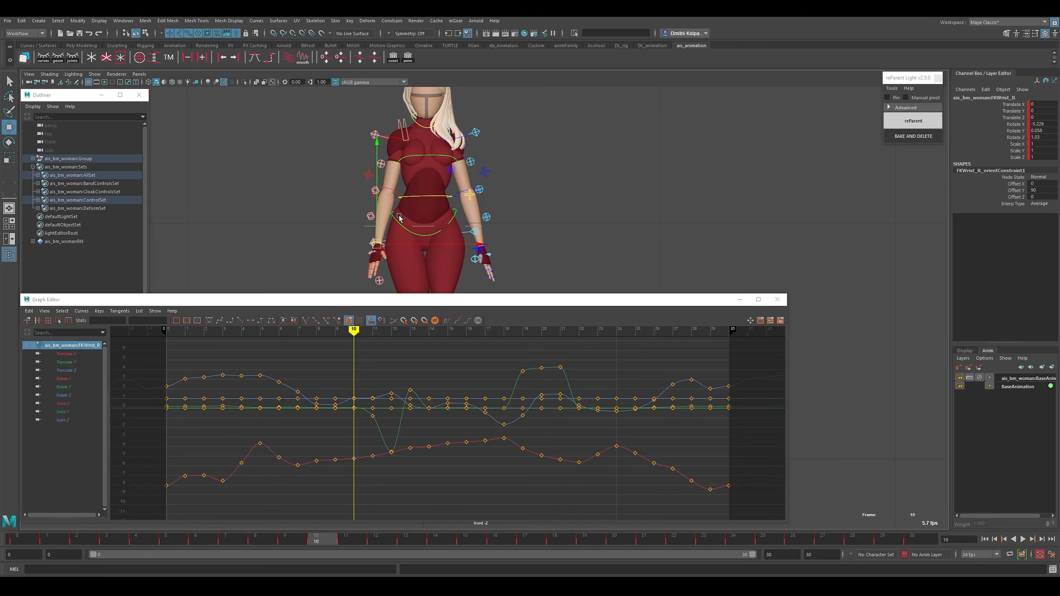
Isolate the right wrist's Rotate X curve, review the motion around its frame 5 peak and lower the frame 4 key slightly.
{"action": "left_click_drag", "start_coordinate": [69, 356], "coordinate": [66, 380]}
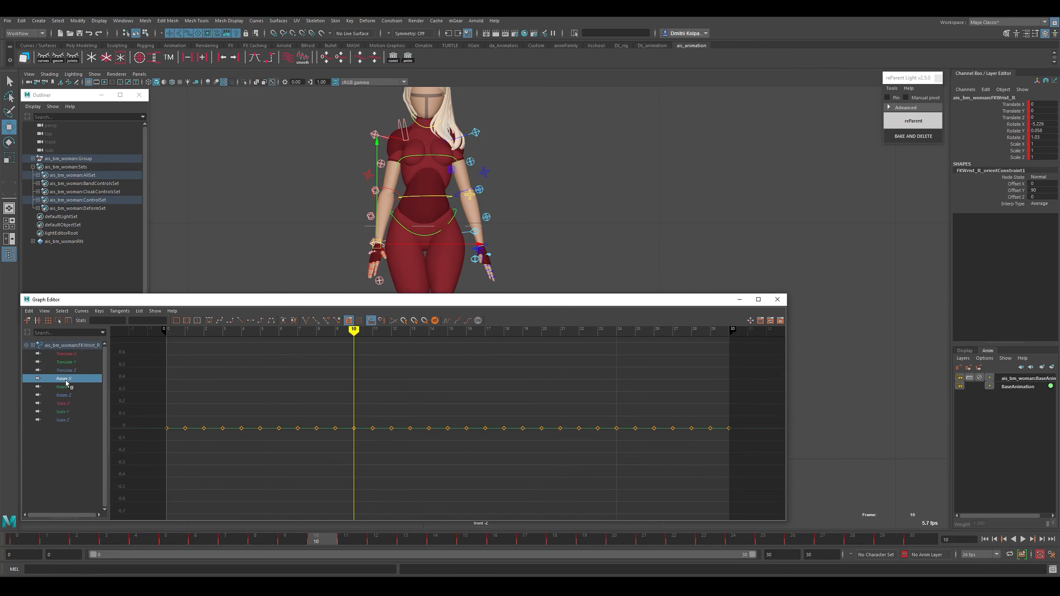
{"action": "mouse_move", "coordinate": [443, 436]}
{"action": "right_mouse_down", "text": "alt+shift"}
{"action": "mouse_move", "coordinate": [407, 438]}
{"action": "mouse_move", "coordinate": [428, 435]}
{"action": "right_mouse_up", "text": "alt+shift"}
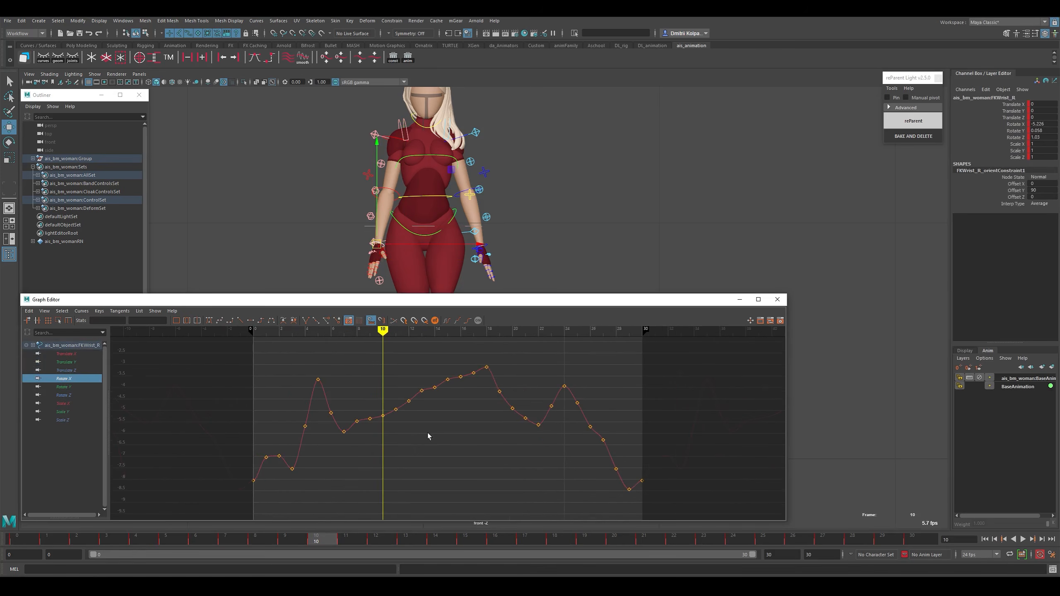
{"action": "key", "text": "k"}
{"action": "left_click_drag", "start_coordinate": [312, 390], "coordinate": [299, 420]}
{"action": "key", "text": "F3"}
{"action": "key", "text": "k"}
{"action": "mouse_move", "coordinate": [316, 420]}
{"action": "middle_mouse_down", "text": "shift"}
{"action": "mouse_move", "coordinate": [317, 397]}
{"action": "mouse_move", "coordinate": [317, 427]}
{"action": "middle_mouse_up", "text": "shift"}
{"action": "key", "text": "k"}
{"action": "left_click", "coordinate": [317, 400]}
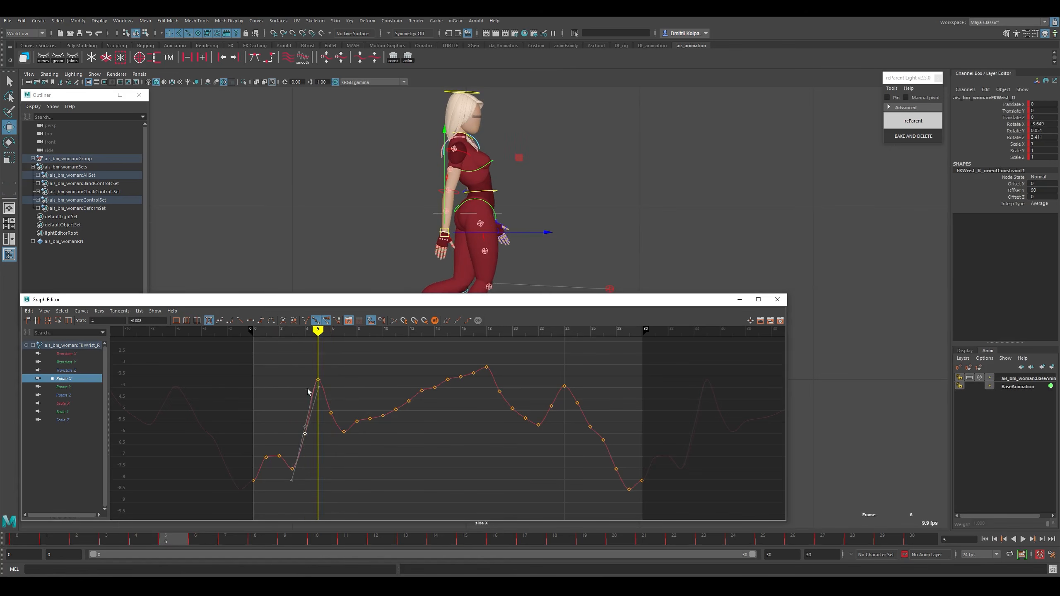
Try raising the right wrist's Rotate X key at frame 5, undo it and review the motion up to frame 7.
{"action": "left_click_drag", "start_coordinate": [310, 390], "coordinate": [325, 374]}
{"action": "middle_click_drag", "start_coordinate": [320, 394], "coordinate": [325, 341], "text": "shift"}
{"action": "key", "text": "ctrl+z"}
{"action": "key", "text": "k"}
{"action": "left_click_drag", "start_coordinate": [322, 408], "coordinate": [344, 407]}
{"action": "key", "text": "w"}
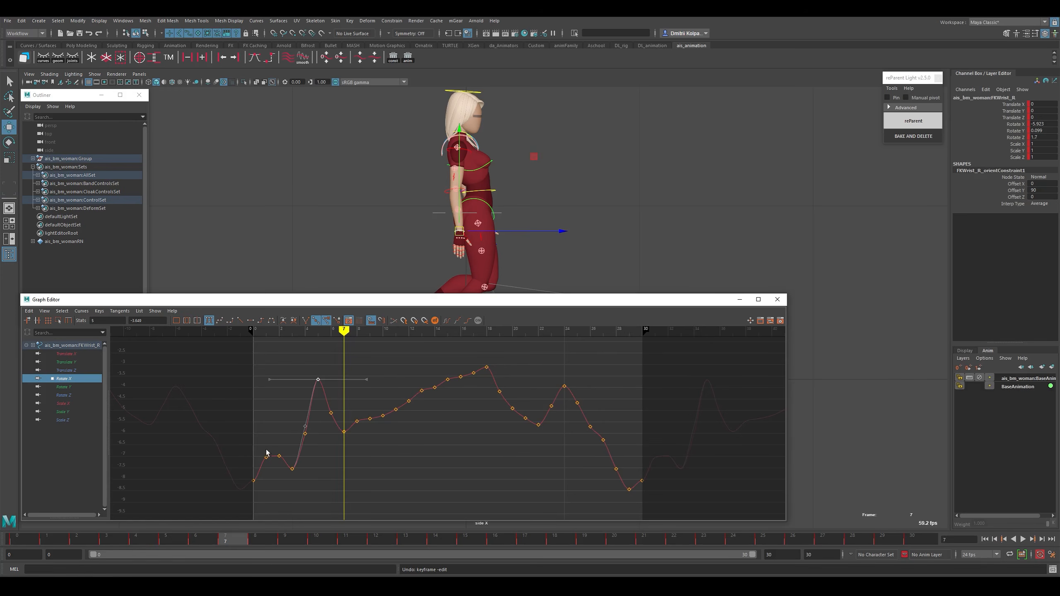
Return to frame 0 and delete the right wrist's Rotate X keys from frame 3 to frame 7.
{"action": "key", "text": "k"}
{"action": "left_click_drag", "start_coordinate": [266, 452], "coordinate": [260, 488]}
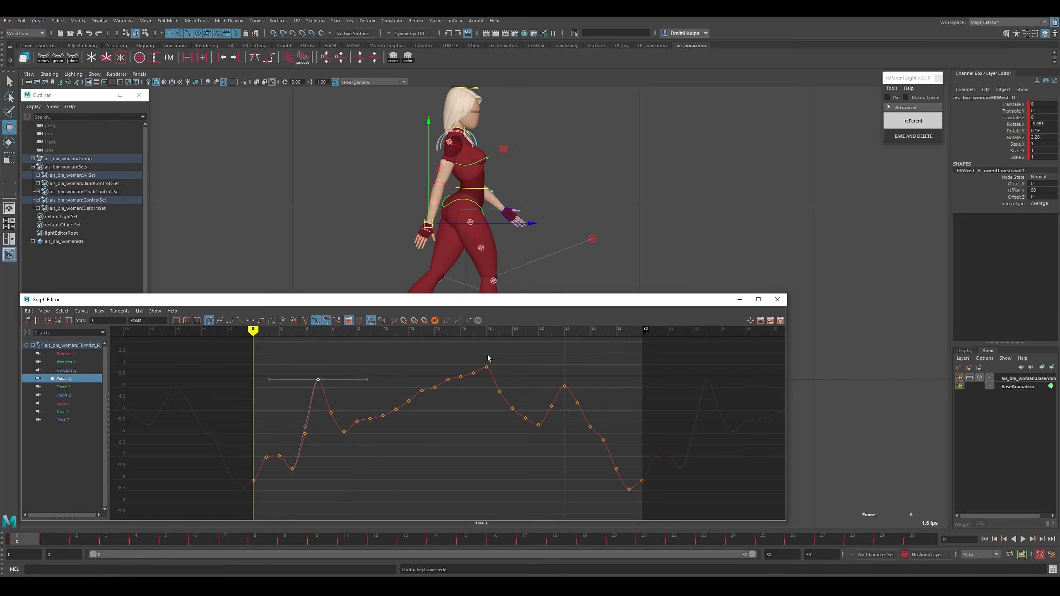
{"action": "left_click", "coordinate": [487, 367]}
{"action": "left_click_drag", "start_coordinate": [498, 352], "coordinate": [479, 378]}
{"action": "left_click_drag", "start_coordinate": [233, 466], "coordinate": [265, 481]}
{"action": "left_click_drag", "start_coordinate": [655, 350], "coordinate": [230, 493]}
{"action": "left_click", "coordinate": [279, 363]}
{"action": "left_click_drag", "start_coordinate": [280, 358], "coordinate": [354, 500]}
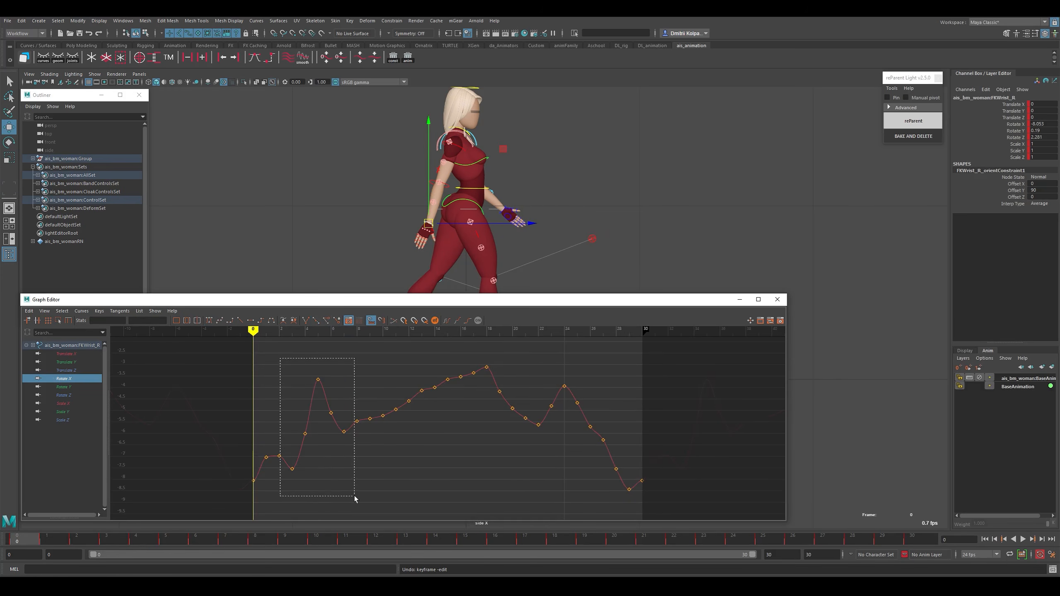
{"action": "key", "text": "Delete"}
{"action": "left_click", "coordinate": [567, 442]}
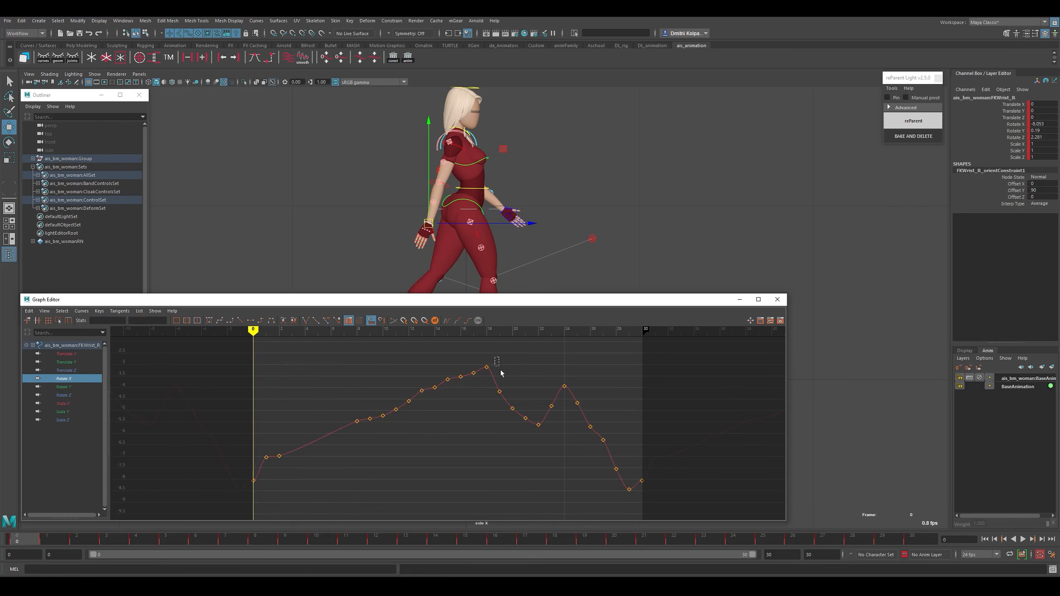
Delete the right wrist's Rotate X keys at frames 19–23, 25–28 and 9–17, keeping the one at frame 12.
{"action": "left_click_drag", "start_coordinate": [501, 372], "coordinate": [555, 454]}
{"action": "key", "text": "Delete"}
{"action": "left_click_drag", "start_coordinate": [576, 380], "coordinate": [616, 463]}
{"action": "key", "text": "Delete"}
{"action": "left_click_drag", "start_coordinate": [480, 362], "coordinate": [364, 433]}
{"action": "key", "text": "Delete"}
{"action": "key", "text": "Delete"}
Raise the right wrist's Rotate X key at frame 12 slightly to round out the ascent.
{"action": "left_click", "coordinate": [399, 404]}
{"action": "left_click_drag", "start_coordinate": [393, 383], "coordinate": [418, 418]}
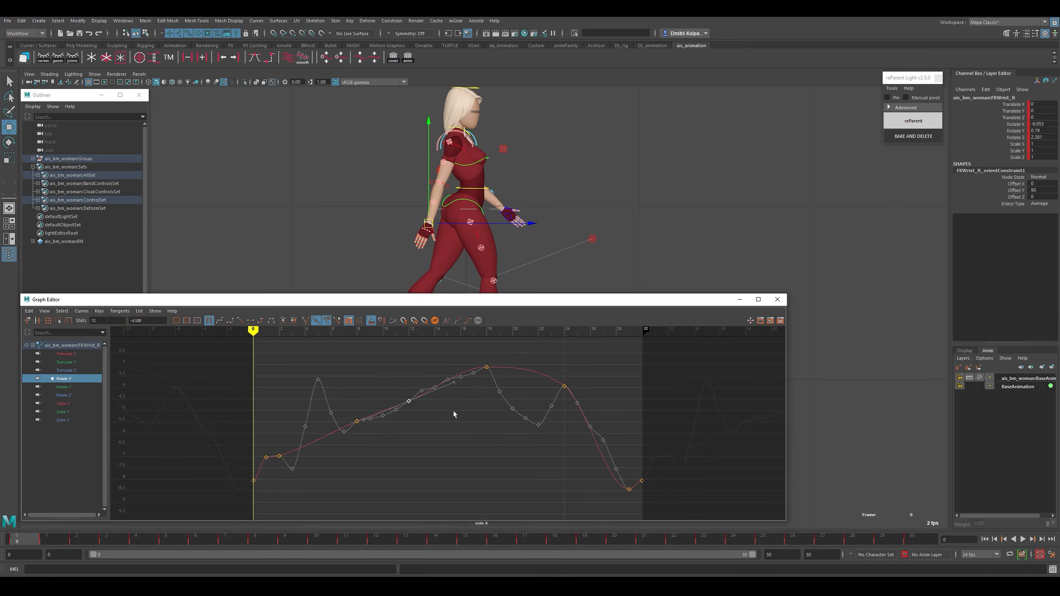
{"action": "middle_click_drag", "start_coordinate": [453, 411], "coordinate": [457, 400]}
{"action": "left_click", "coordinate": [458, 402]}
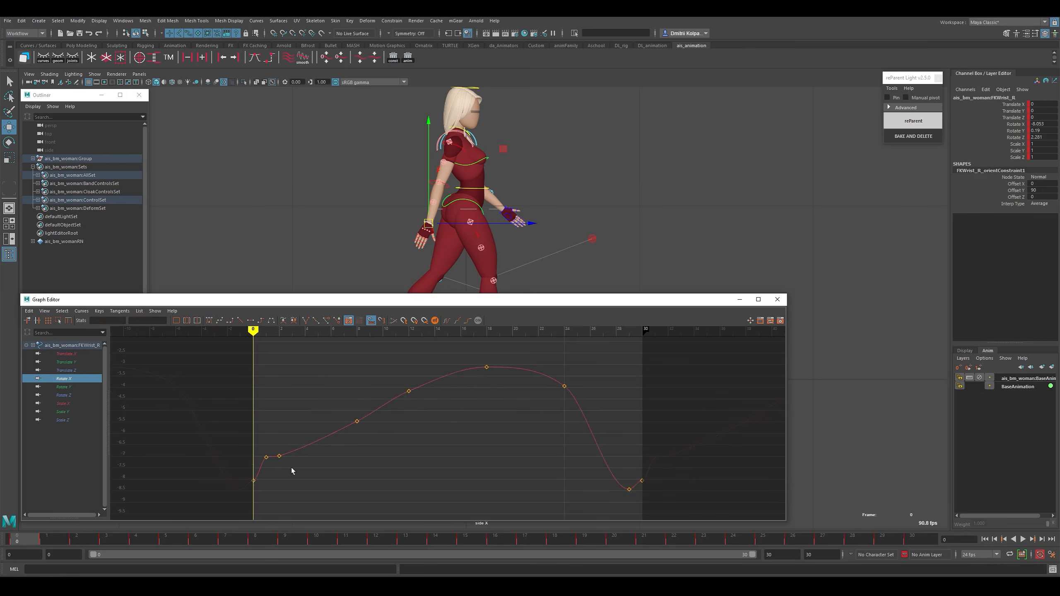
Delete the right wrist's Rotate X keys at frames 1 and 2 and raise the frame 29 key slightly above the end key.
{"action": "left_click_drag", "start_coordinate": [286, 453], "coordinate": [307, 464]}
{"action": "key", "text": "Delete"}
{"action": "left_click", "coordinate": [334, 437]}
{"action": "left_click_drag", "start_coordinate": [345, 407], "coordinate": [373, 442]}
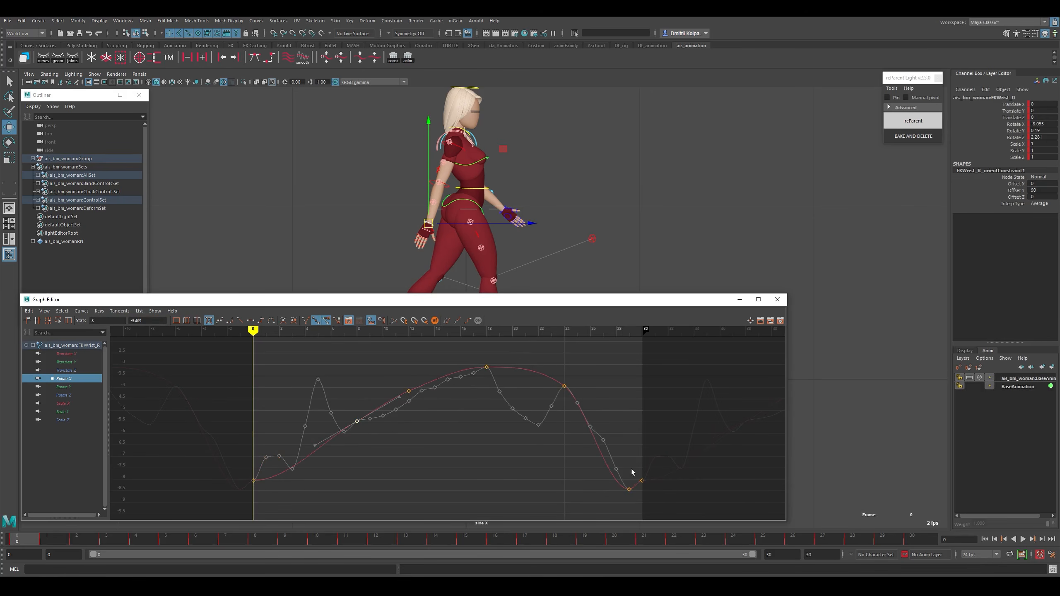
{"action": "left_click_drag", "start_coordinate": [634, 473], "coordinate": [616, 497]}
{"action": "middle_click_drag", "start_coordinate": [585, 449], "coordinate": [583, 437]}
{"action": "left_click", "coordinate": [562, 471]}
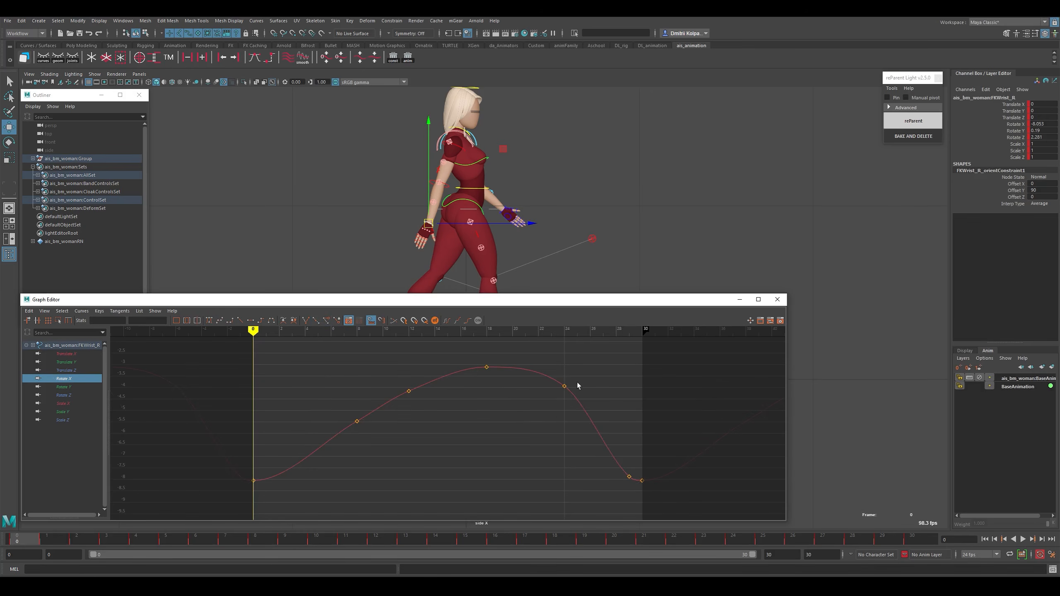
Isolate the right wrist's Rotate Y curve and delete the spike keys at frames 11–13 and 19–21.
{"action": "left_click", "coordinate": [73, 388]}
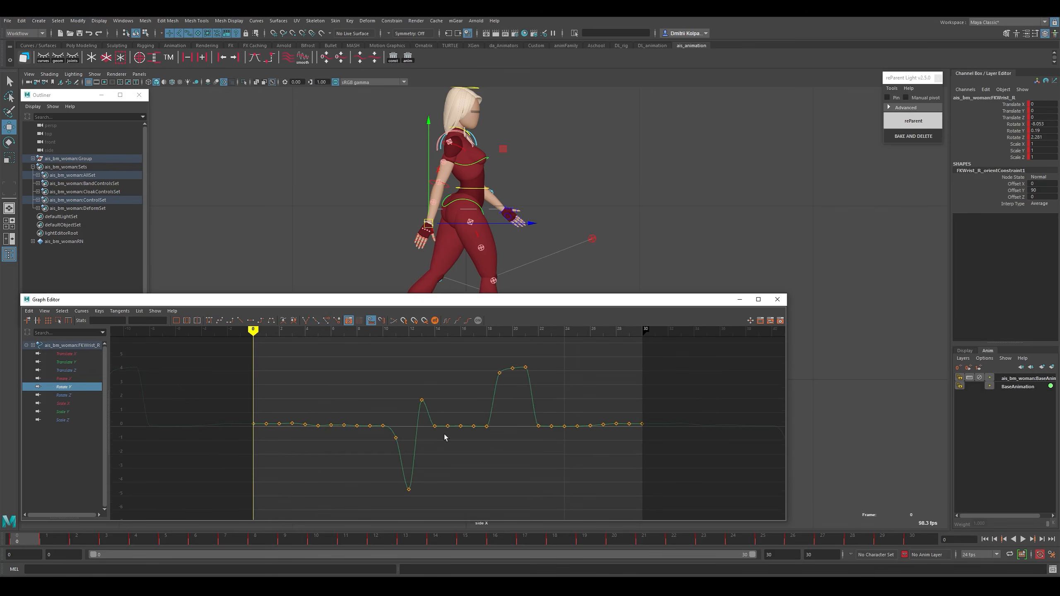
{"action": "key", "text": "k"}
{"action": "left_click_drag", "start_coordinate": [277, 404], "coordinate": [500, 430]}
{"action": "key", "text": "w"}
{"action": "left_click_drag", "start_coordinate": [546, 356], "coordinate": [375, 418]}
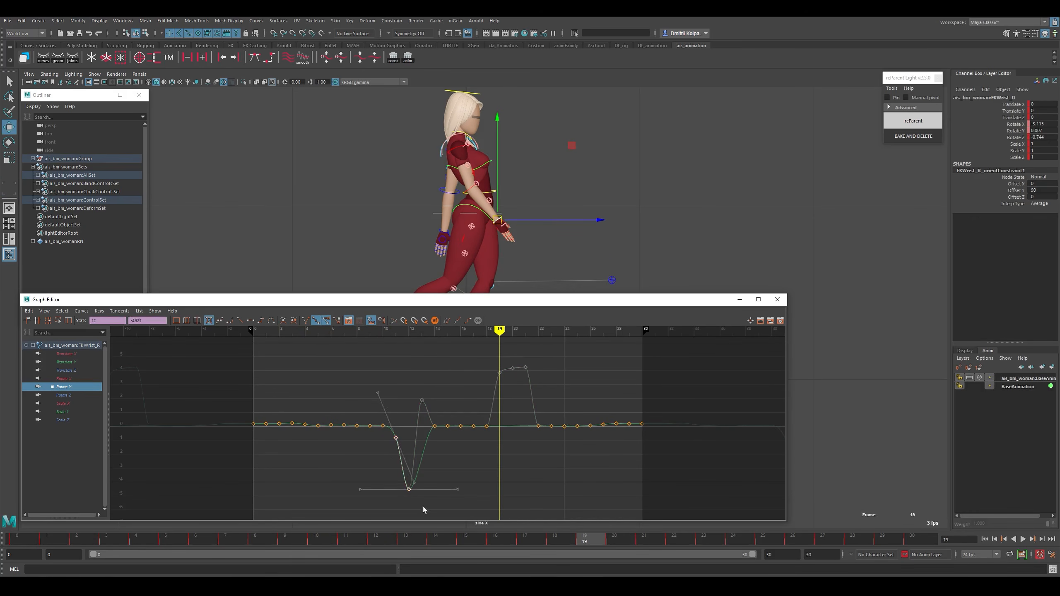
{"action": "key", "text": "f"}
{"action": "left_click", "coordinate": [446, 489]}
{"action": "right_click_drag", "start_coordinate": [446, 489], "coordinate": [432, 474], "text": "alt+shift"}
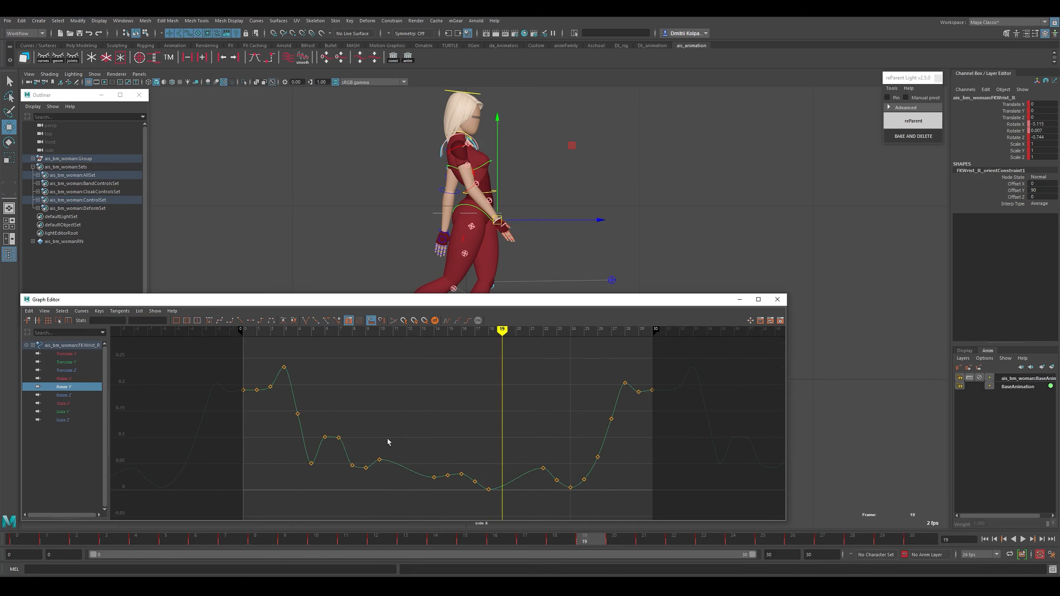
Smooth all of the right wrist's Rotate Y keys with repeated smoothing passes and delete the keys at frames 14 to 17.
{"action": "left_click_drag", "start_coordinate": [205, 357], "coordinate": [692, 484]}
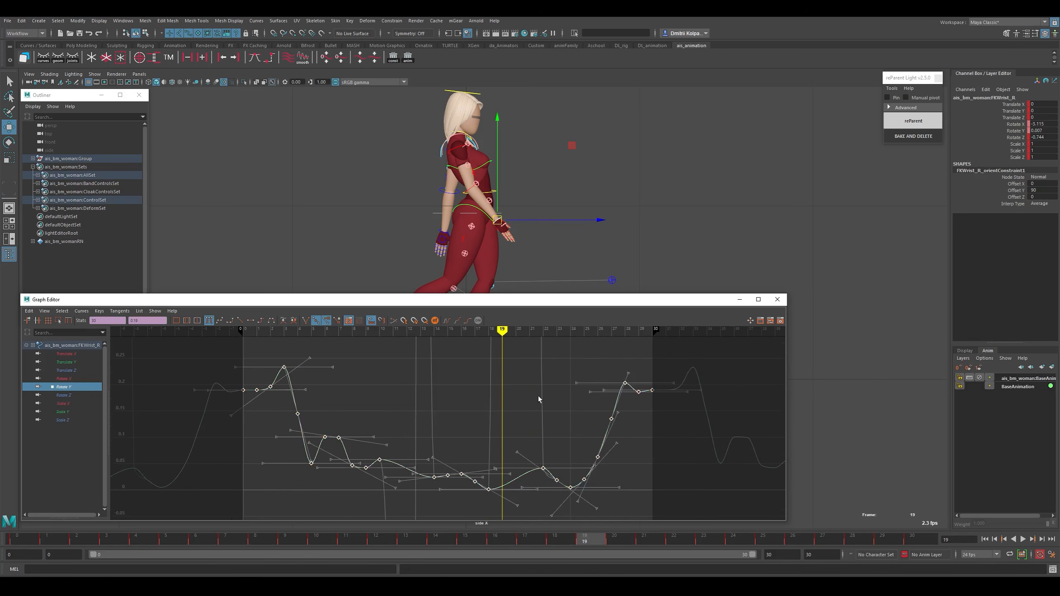
{"action": "left_click", "coordinate": [304, 59]}
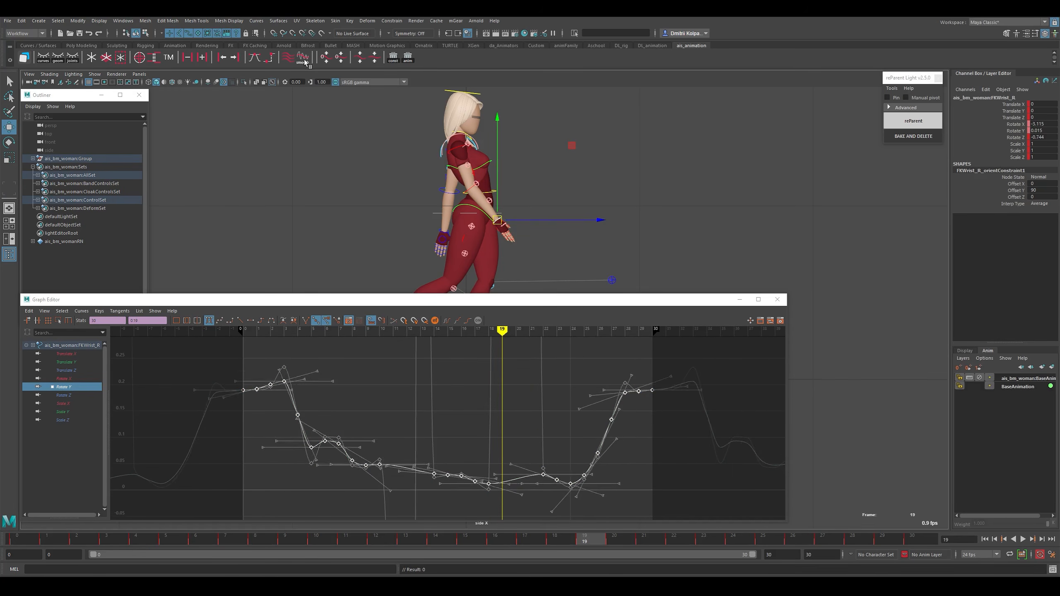
{"action": "left_click", "coordinate": [305, 60]}
{"action": "left_click", "coordinate": [304, 60]}
{"action": "left_click", "coordinate": [304, 60]}
{"action": "left_click", "coordinate": [305, 60]}
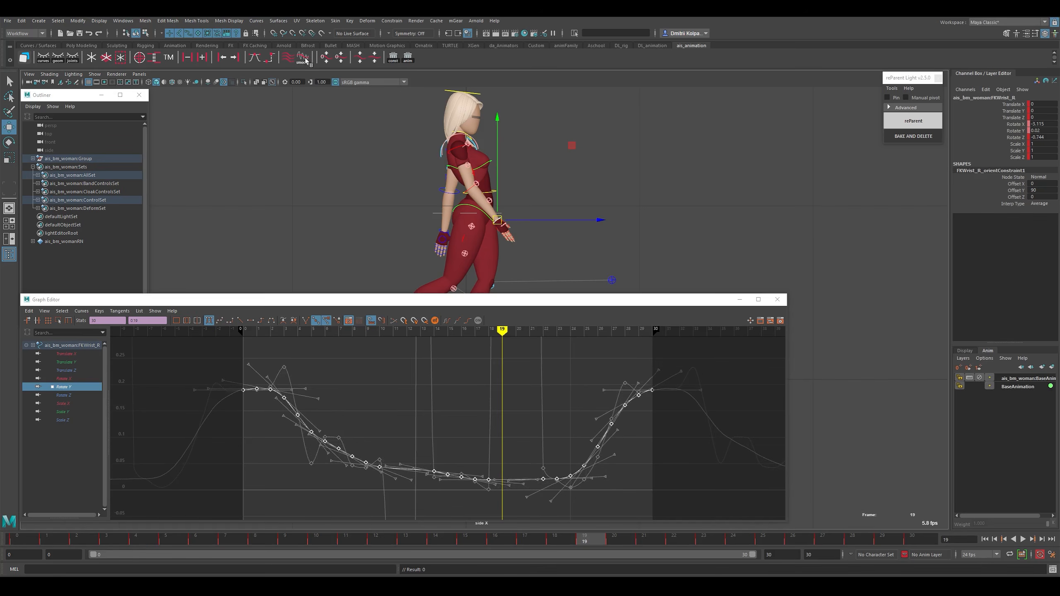
{"action": "left_click", "coordinate": [308, 496]}
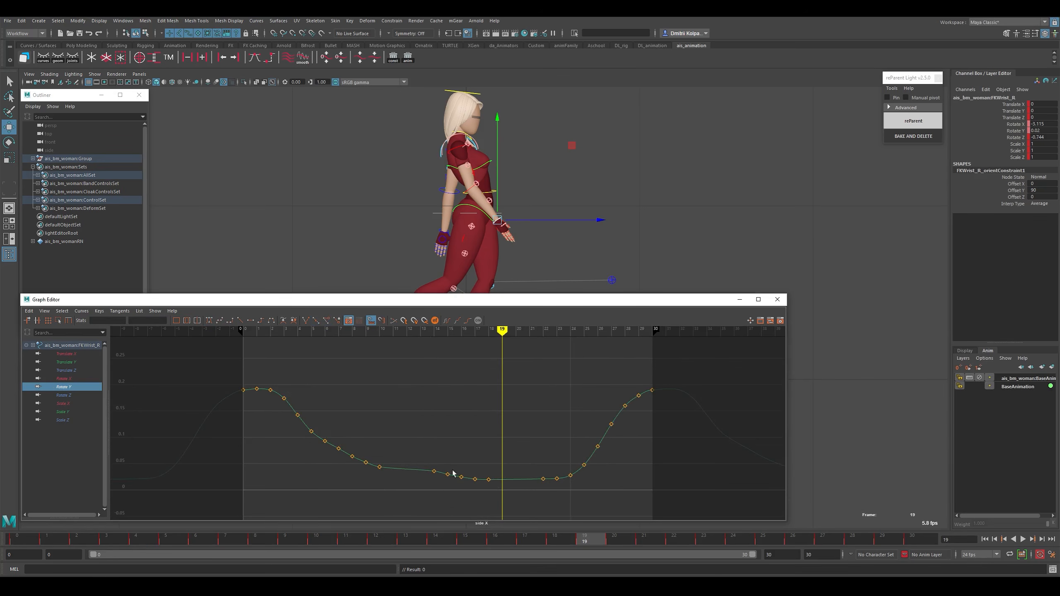
{"action": "left_click_drag", "start_coordinate": [422, 443], "coordinate": [484, 505]}
{"action": "key", "text": "Delete"}
Display the right wrist's Rotate Z curve and test its effect by rotating the control at frame 19, undoing the rotation.
{"action": "left_click", "coordinate": [65, 396]}
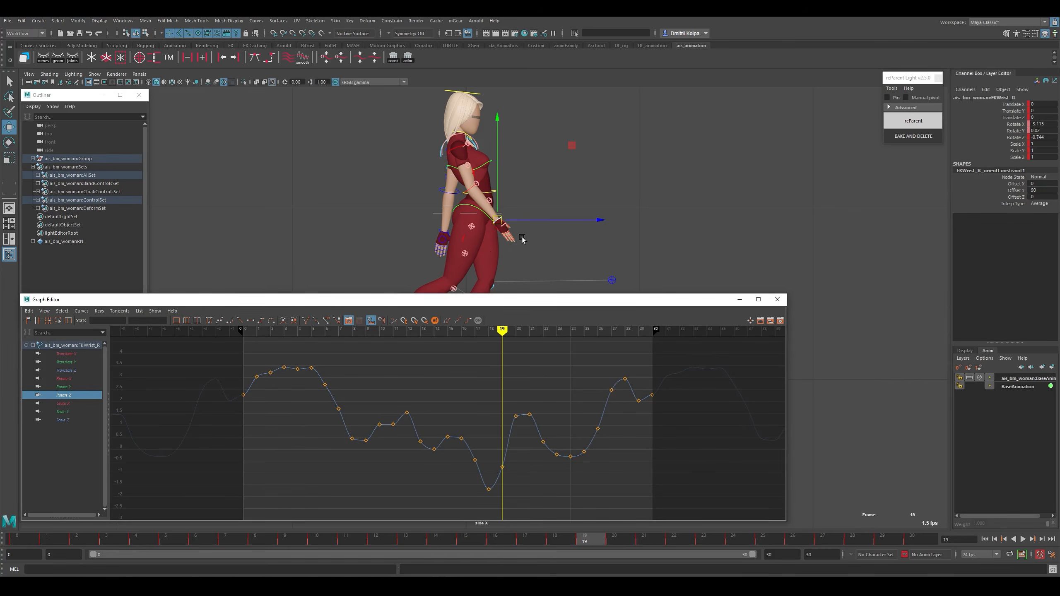
{"action": "key", "text": "e"}
{"action": "left_click_drag", "start_coordinate": [601, 219], "coordinate": [576, 284]}
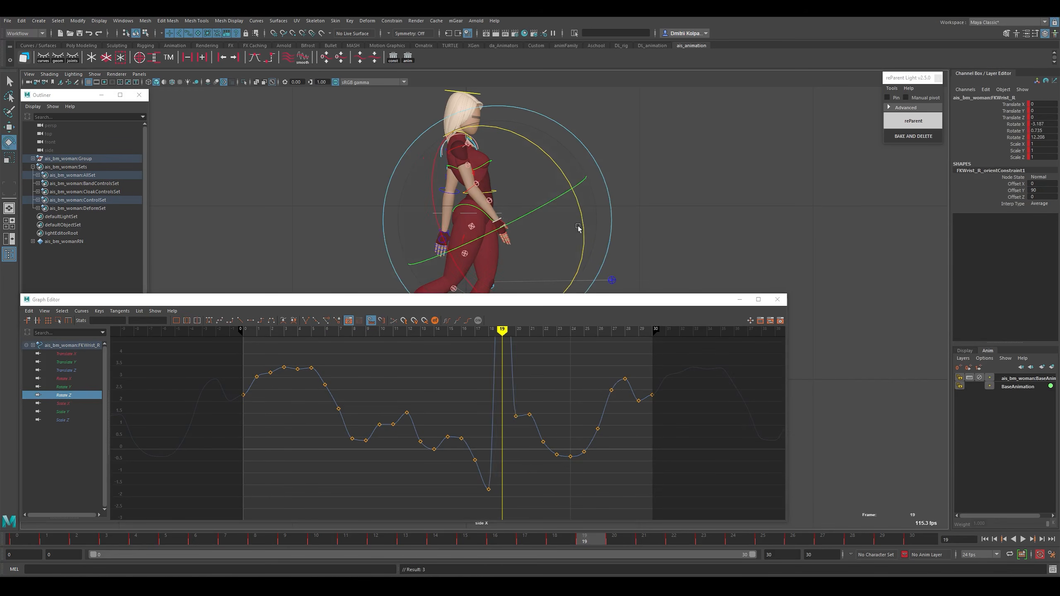
{"action": "key", "text": "ctrl+z"}
{"action": "left_click", "coordinate": [545, 471]}
{"action": "right_click_drag", "start_coordinate": [550, 435], "coordinate": [530, 458], "text": "alt+shift"}
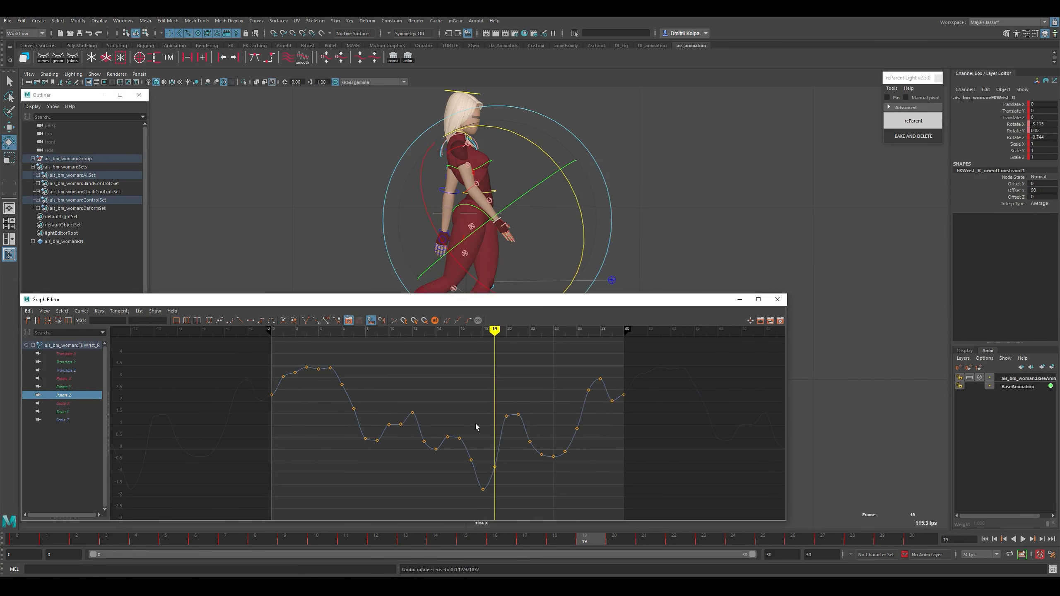
Smooth all of the right wrist's Rotate Z keys with repeated passes of the smoothing tool.
{"action": "left_click_drag", "start_coordinate": [245, 343], "coordinate": [616, 506]}
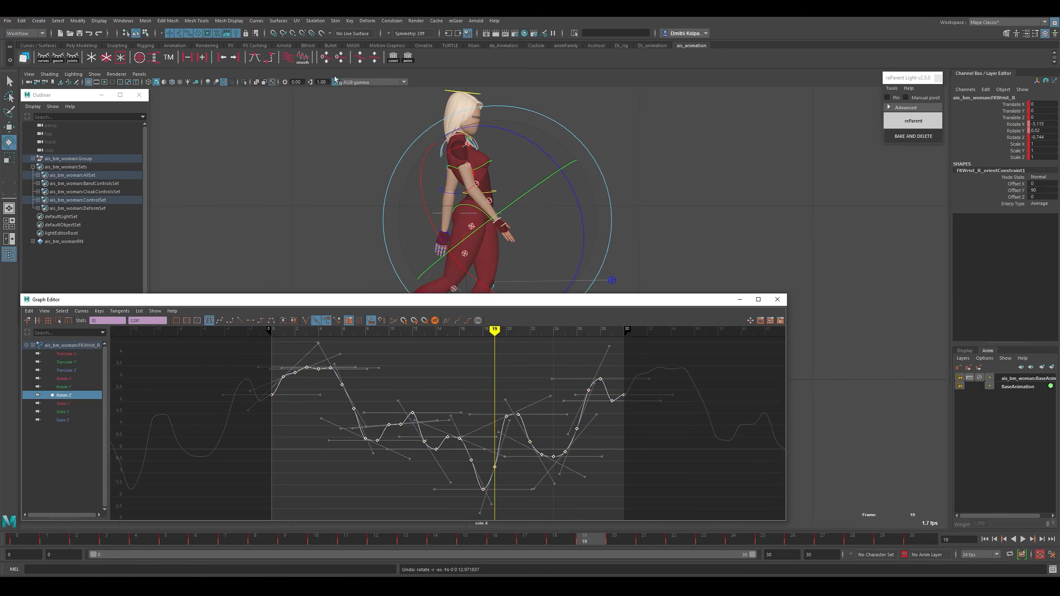
{"action": "left_click", "coordinate": [305, 58]}
{"action": "left_click", "coordinate": [305, 58]}
{"action": "left_click", "coordinate": [304, 58]}
{"action": "left_click", "coordinate": [304, 58]}
{"action": "left_click", "coordinate": [304, 58]}
{"action": "left_click", "coordinate": [304, 58]}
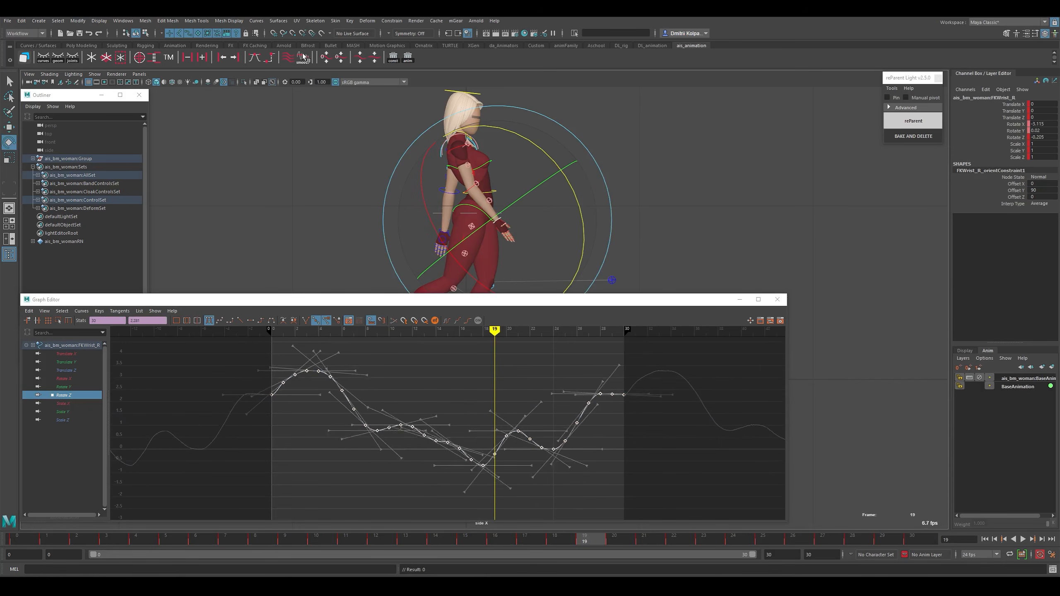
{"action": "left_click", "coordinate": [304, 58]}
{"action": "left_click", "coordinate": [304, 58]}
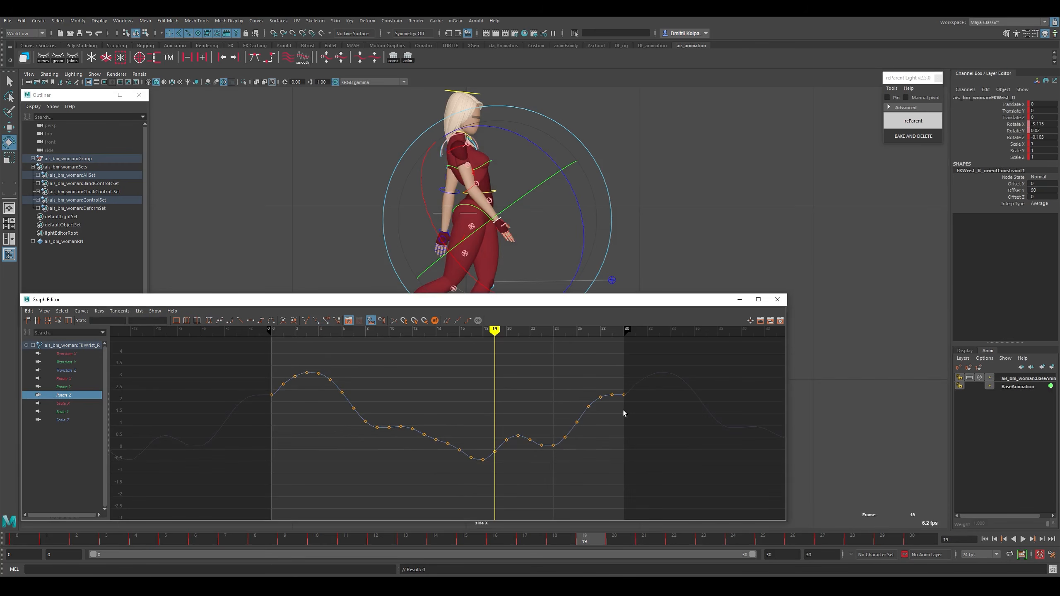
Try to thin out the right wrist's Rotate Z keys between frames 26 and 29, and undo the changes.
{"action": "mouse_move", "coordinate": [619, 390]}
{"action": "left_mouse_down"}
{"action": "mouse_move", "coordinate": [575, 427]}
{"action": "mouse_move", "coordinate": [617, 402]}
{"action": "left_mouse_up"}
{"action": "key", "text": "Delete"}
{"action": "left_click", "coordinate": [598, 396]}
{"action": "middle_click_drag", "start_coordinate": [599, 399], "coordinate": [615, 436]}
{"action": "left_click_drag", "start_coordinate": [567, 414], "coordinate": [584, 452]}
{"action": "key", "text": "Delete"}
{"action": "key", "text": "ctrl+z"}
{"action": "key", "text": "ctrl+z"}
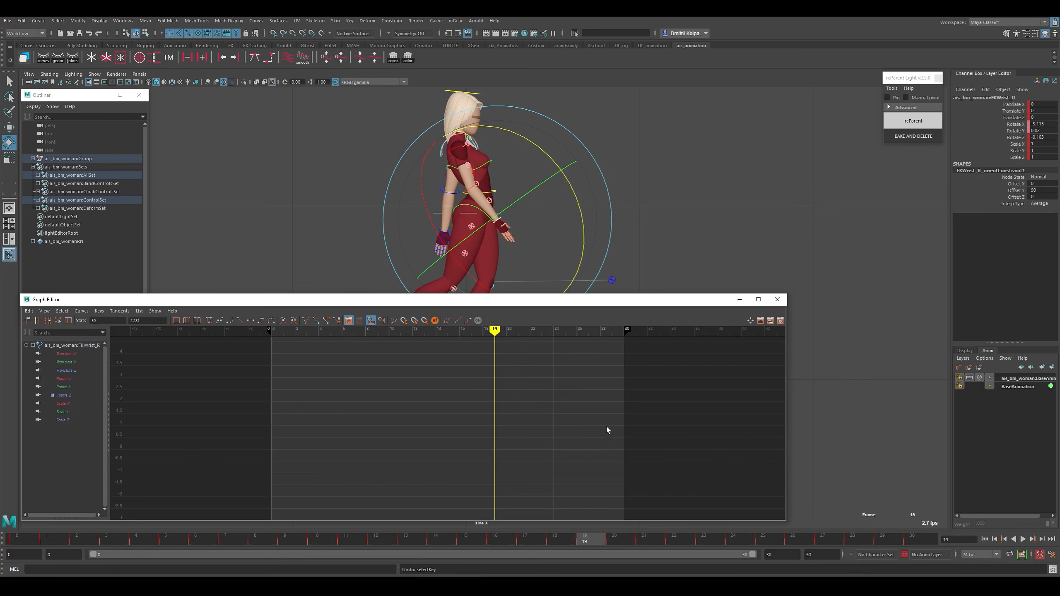
{"action": "left_click", "coordinate": [62, 396]}
{"action": "key", "text": "ctrl+z"}
{"action": "key", "text": "ctrl+z"}
{"action": "key", "text": "ctrl+z"}
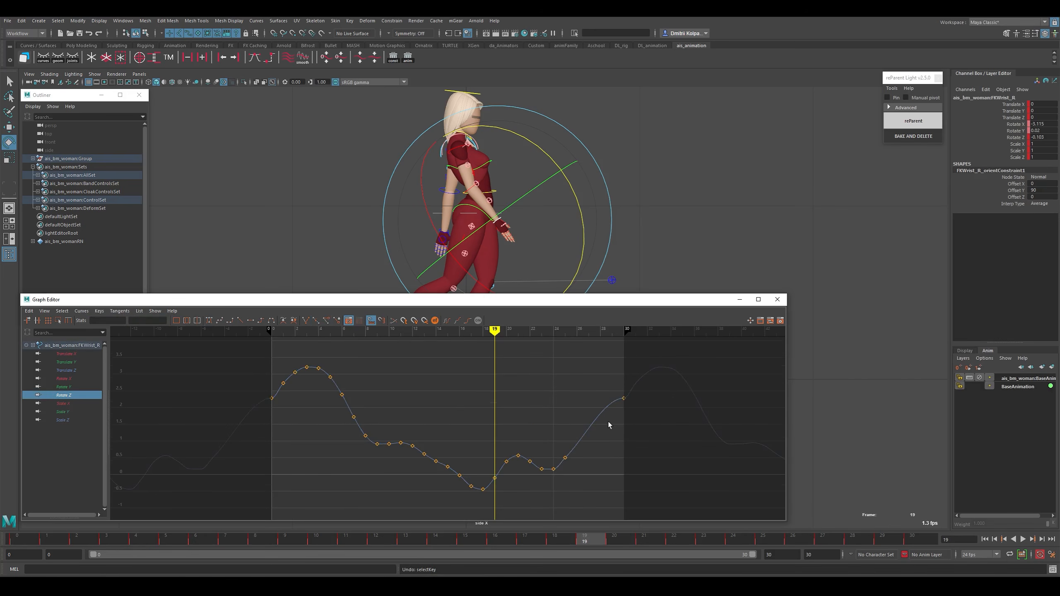
{"action": "key", "text": "ctrl+z"}
{"action": "key", "text": "ctrl+z"}
Delete the right wrist's Rotate Z keys at frames 1, 2, 28 and 29.
{"action": "left_click", "coordinate": [629, 379]}
{"action": "left_click_drag", "start_coordinate": [274, 362], "coordinate": [300, 393]}
{"action": "key", "text": "Delete"}
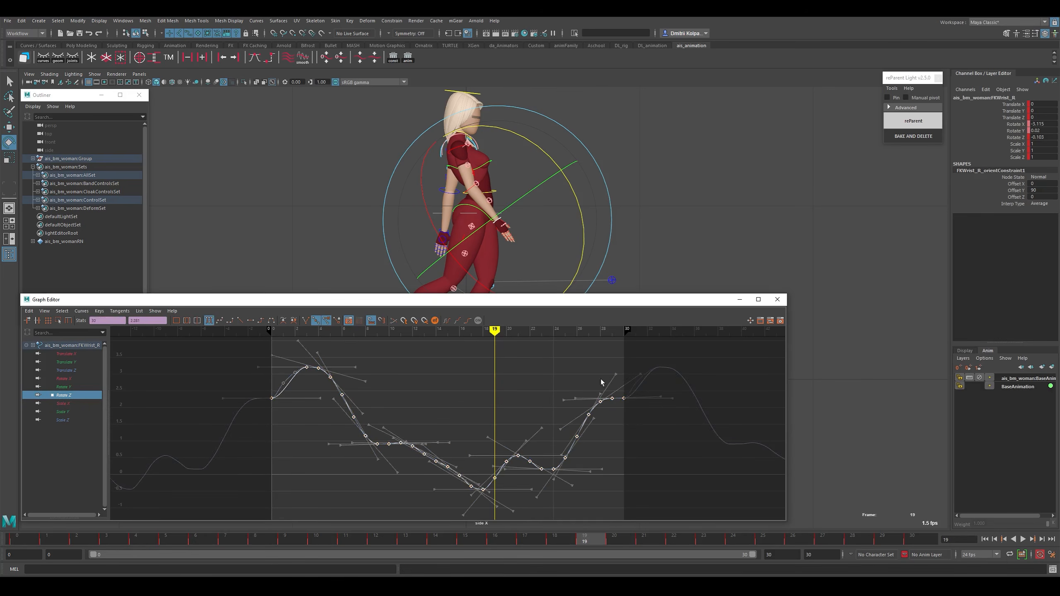
{"action": "left_click", "coordinate": [600, 379]}
{"action": "left_click_drag", "start_coordinate": [586, 378], "coordinate": [630, 406]}
{"action": "key", "text": "Delete"}
{"action": "left_click", "coordinate": [634, 428]}
Tilt the Rotate Z tangents at frames 30 and 0 upward so the right wrist's curve loops smoothly.
{"action": "left_click", "coordinate": [662, 399]}
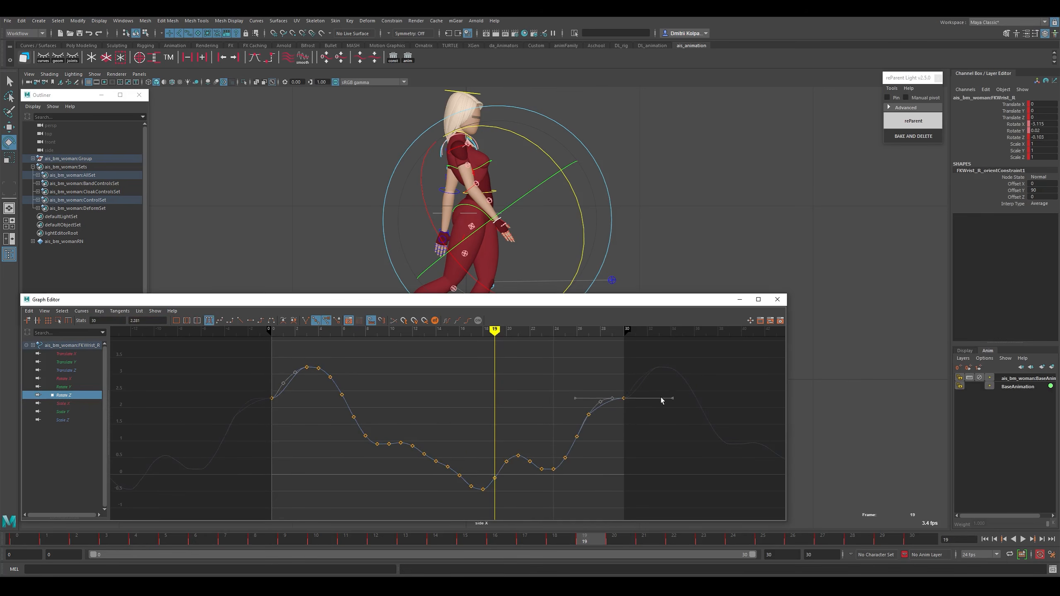
{"action": "middle_click_drag", "start_coordinate": [662, 399], "coordinate": [667, 381]}
{"action": "left_click", "coordinate": [272, 398]}
{"action": "middle_click_drag", "start_coordinate": [296, 397], "coordinate": [306, 372]}
{"action": "left_click", "coordinate": [301, 440]}
Delete the right wrist's Rotate Z keys at frames 13 to 15 and adjust the tangents at frames 16 and 12.
{"action": "left_click_drag", "start_coordinate": [415, 436], "coordinate": [445, 479]}
{"action": "key", "text": "Delete"}
{"action": "left_click", "coordinate": [466, 453]}
{"action": "left_click", "coordinate": [420, 449]}
{"action": "middle_click_drag", "start_coordinate": [435, 439], "coordinate": [435, 436]}
{"action": "left_click", "coordinate": [419, 455]}
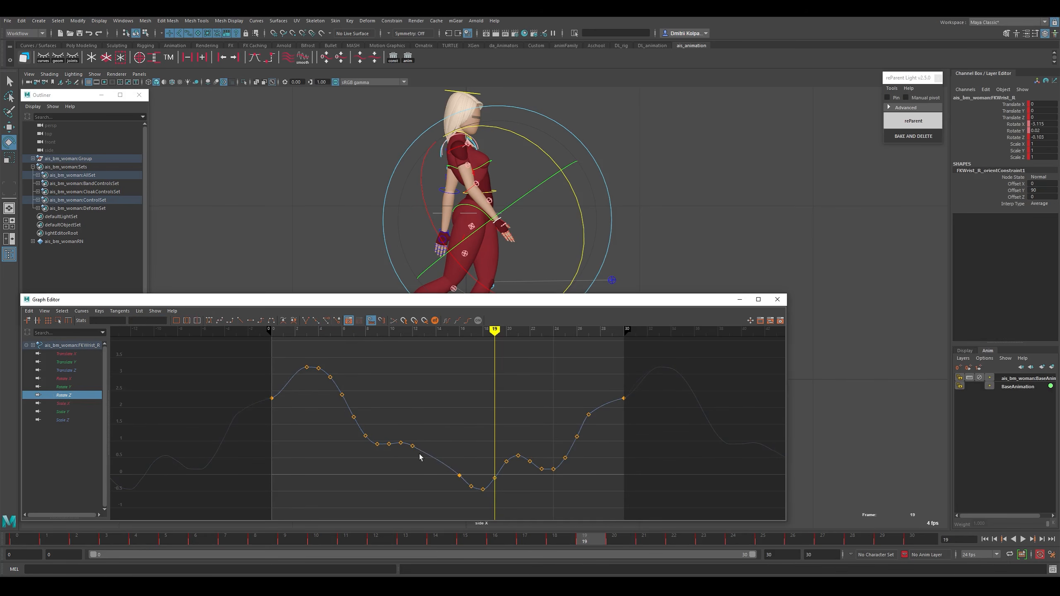
{"action": "left_click_drag", "start_coordinate": [419, 458], "coordinate": [408, 433]}
{"action": "left_click", "coordinate": [443, 461]}
{"action": "middle_click_drag", "start_coordinate": [445, 454], "coordinate": [449, 444]}
{"action": "left_click", "coordinate": [445, 468]}
Select the head control, isolate its Rotate X curve and lower the frame 16 key to about 3.38.
{"action": "key", "text": "w"}
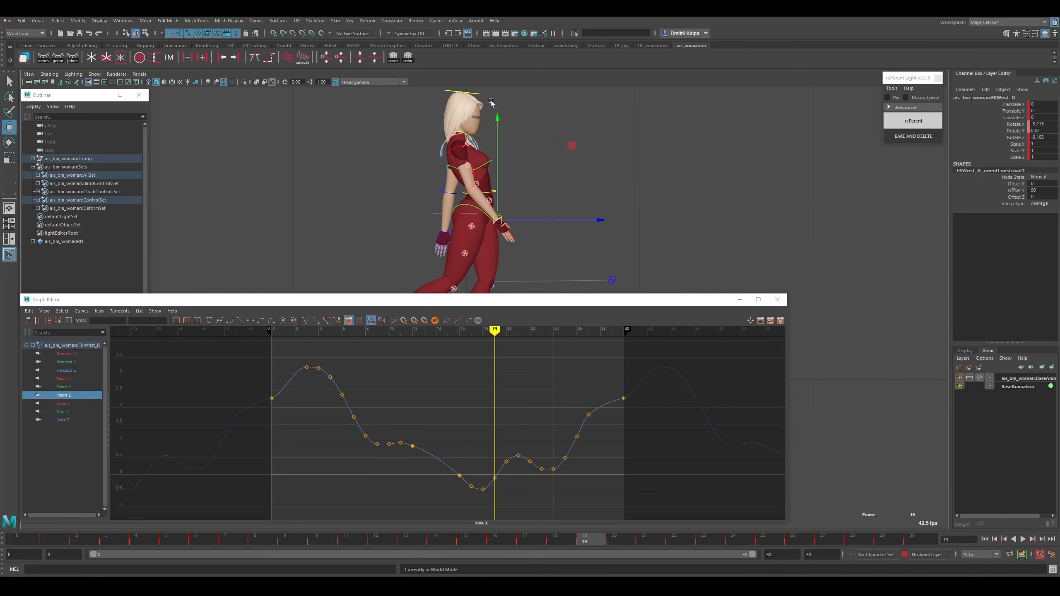
{"action": "left_click", "coordinate": [477, 96]}
{"action": "left_click", "coordinate": [477, 95]}
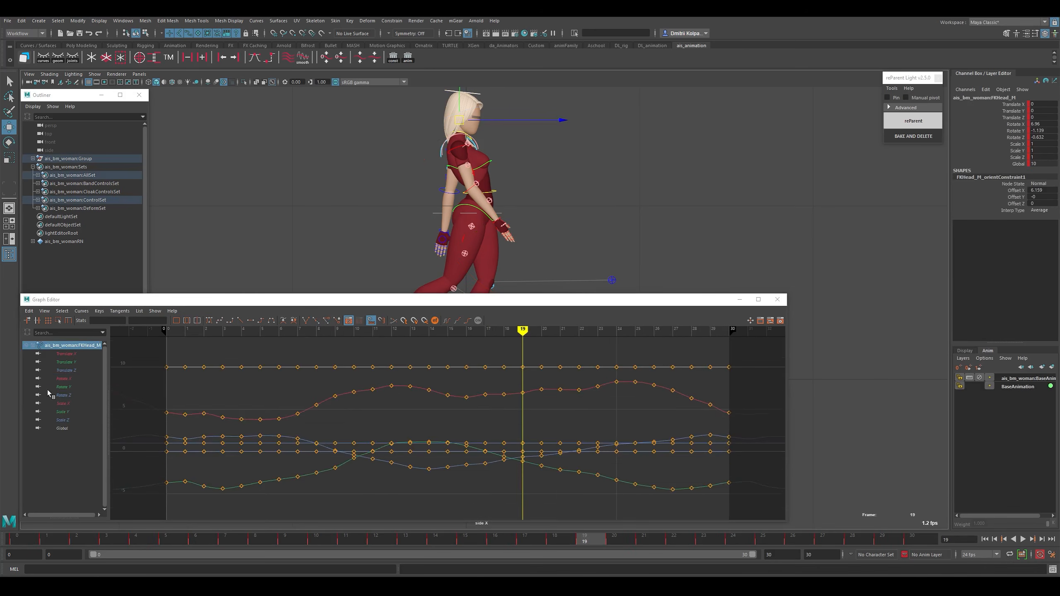
{"action": "left_click", "coordinate": [67, 379]}
{"action": "right_click_drag", "start_coordinate": [502, 431], "coordinate": [491, 433], "text": "alt"}
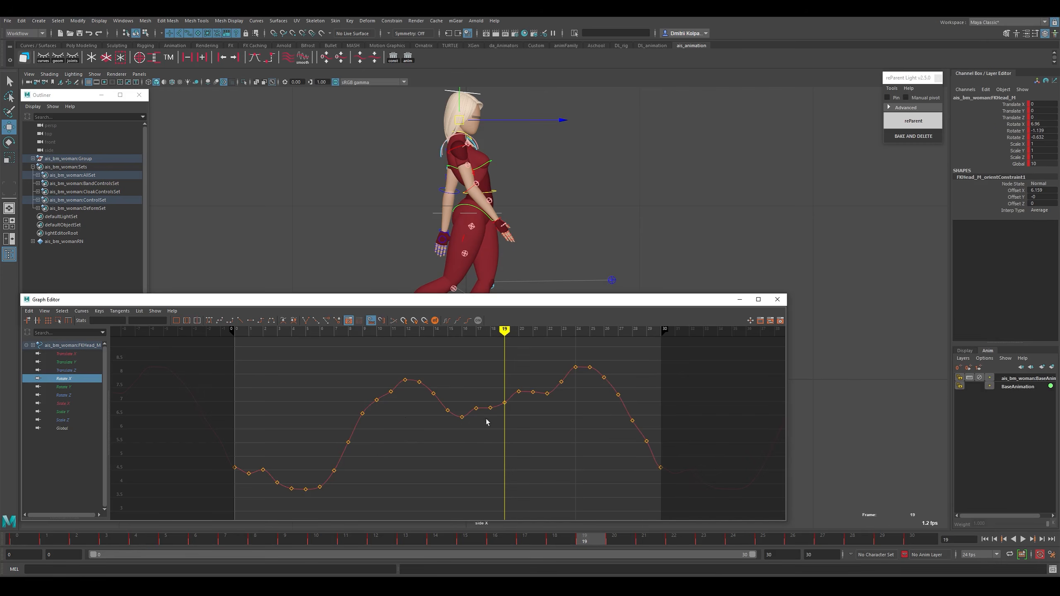
{"action": "key", "text": "k"}
{"action": "left_click", "coordinate": [462, 420]}
{"action": "left_click", "coordinate": [462, 417]}
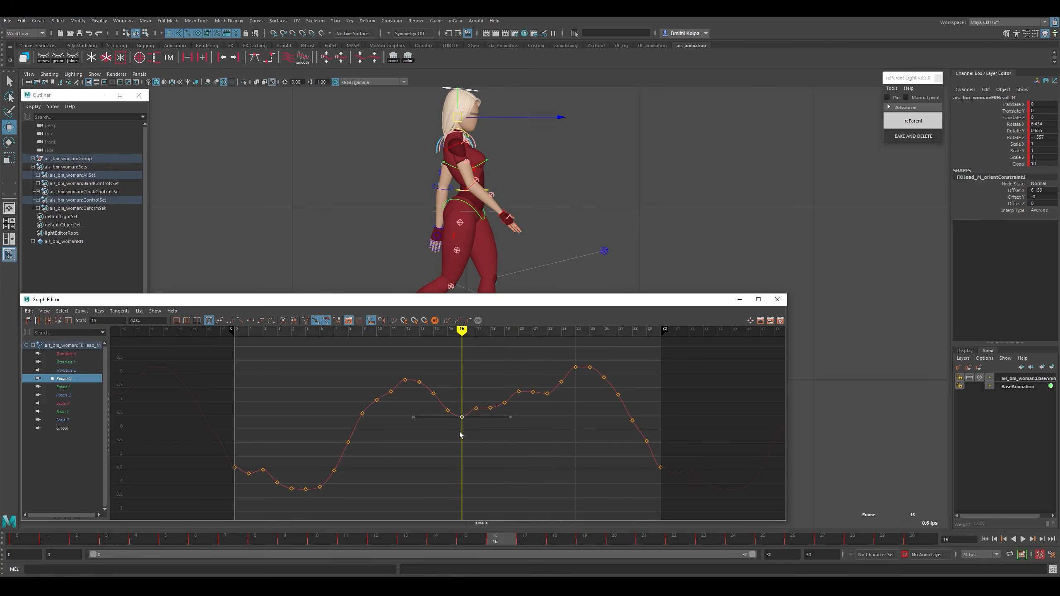
{"action": "middle_click_drag", "start_coordinate": [461, 434], "coordinate": [463, 501]}
Move the low key of the head's Rotate X curve from frame 16 to frame 19.
{"action": "left_click_drag", "start_coordinate": [571, 361], "coordinate": [438, 467]}
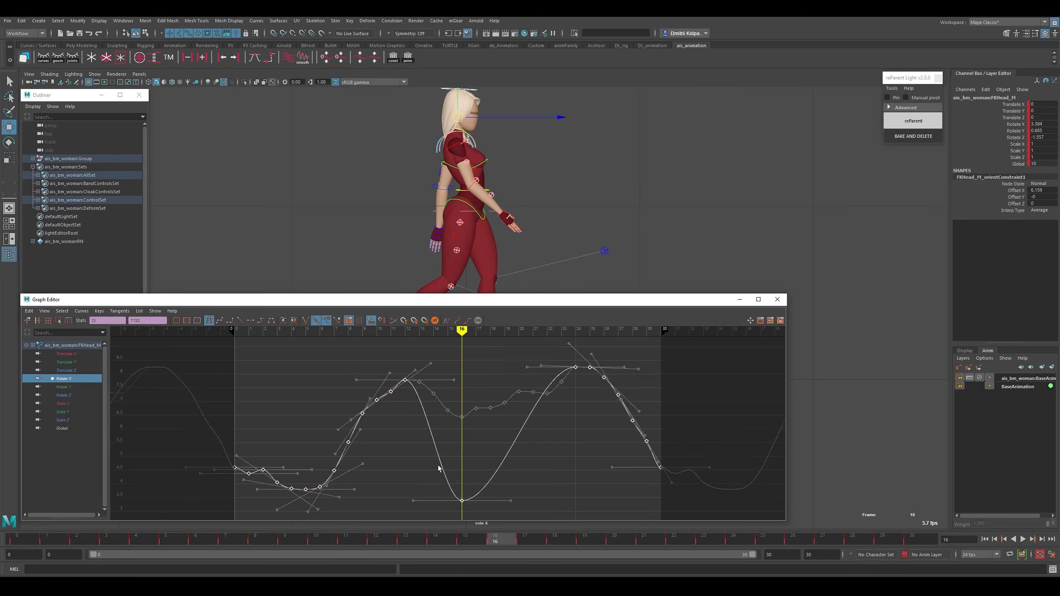
{"action": "left_click", "coordinate": [462, 500]}
{"action": "middle_click_drag", "start_coordinate": [462, 500], "coordinate": [498, 489]}
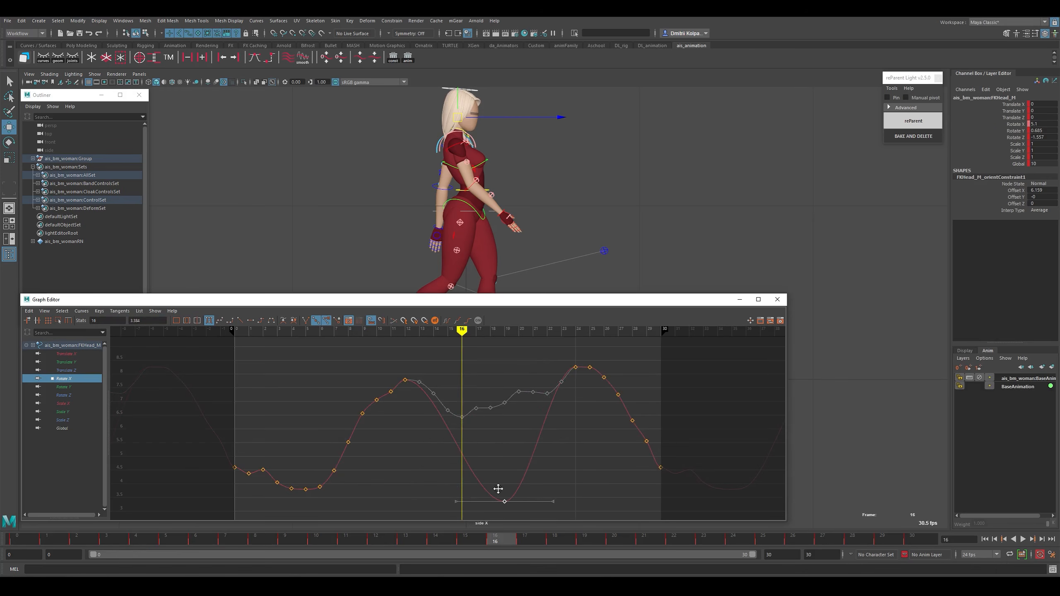
Try offsetting all of the head's Rotate X keys 12 frames earlier, then undo the offset.
{"action": "left_click_drag", "start_coordinate": [459, 414], "coordinate": [441, 438]}
{"action": "middle_click_drag", "start_coordinate": [471, 466], "coordinate": [308, 469], "text": "shift"}
{"action": "left_click_drag", "start_coordinate": [258, 422], "coordinate": [443, 424]}
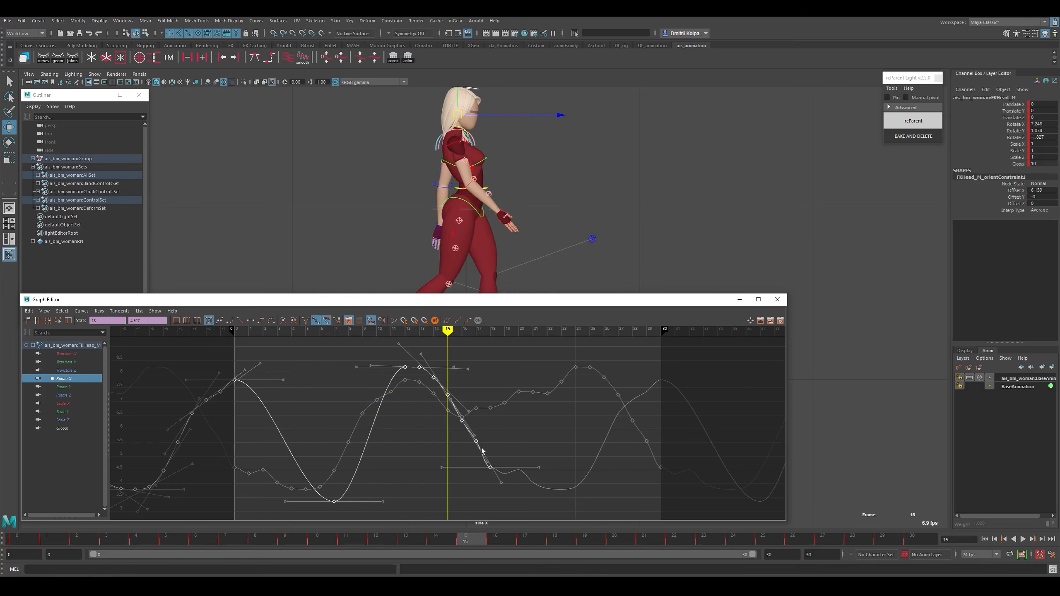
{"action": "key", "text": "ctrl+z"}
{"action": "key", "text": "ctrl+z"}
{"action": "left_click", "coordinate": [531, 458]}
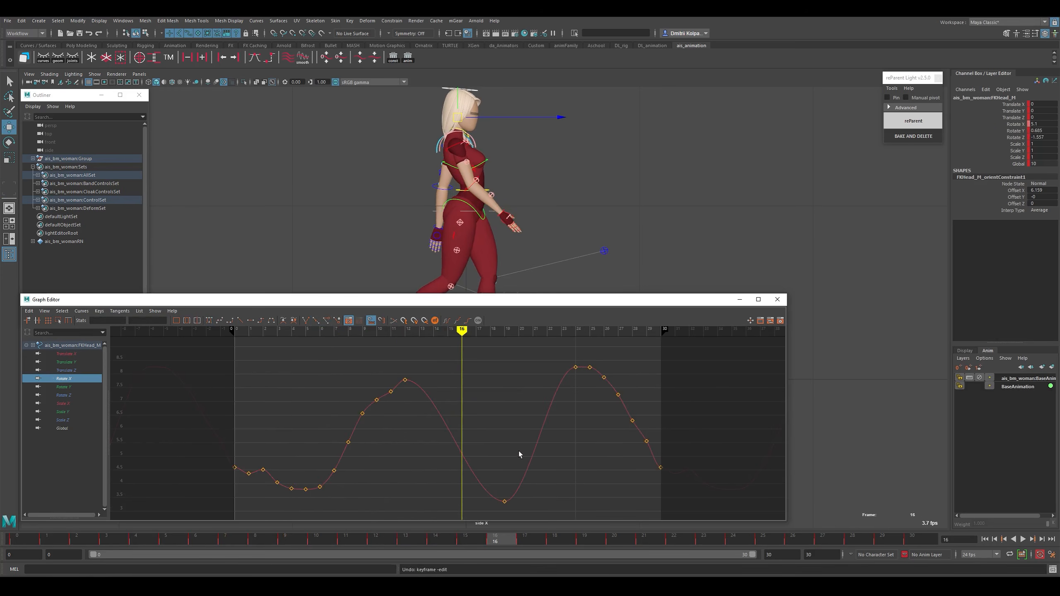
Delete the head's Rotate X keys at frames 0 to 11 and 25 to 30, keeping only frames 12, 19 and 24.
{"action": "left_click_drag", "start_coordinate": [366, 382], "coordinate": [403, 412]}
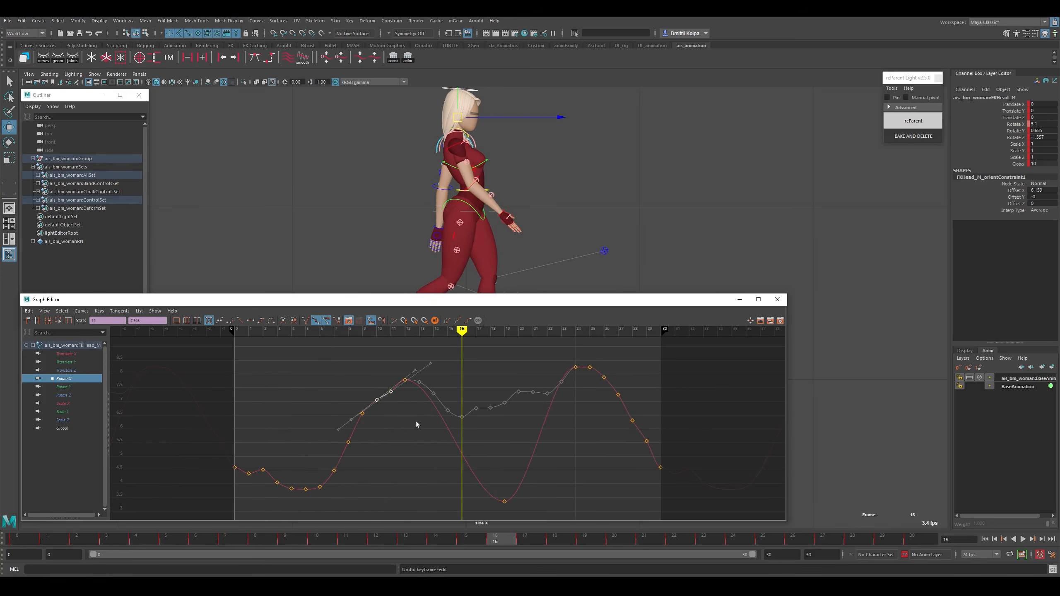
{"action": "key", "text": "Delete"}
{"action": "left_click_drag", "start_coordinate": [612, 382], "coordinate": [586, 357]}
{"action": "key", "text": "Delete"}
{"action": "left_click_drag", "start_coordinate": [680, 411], "coordinate": [626, 443]}
{"action": "key", "text": "Delete"}
{"action": "left_click", "coordinate": [563, 442]}
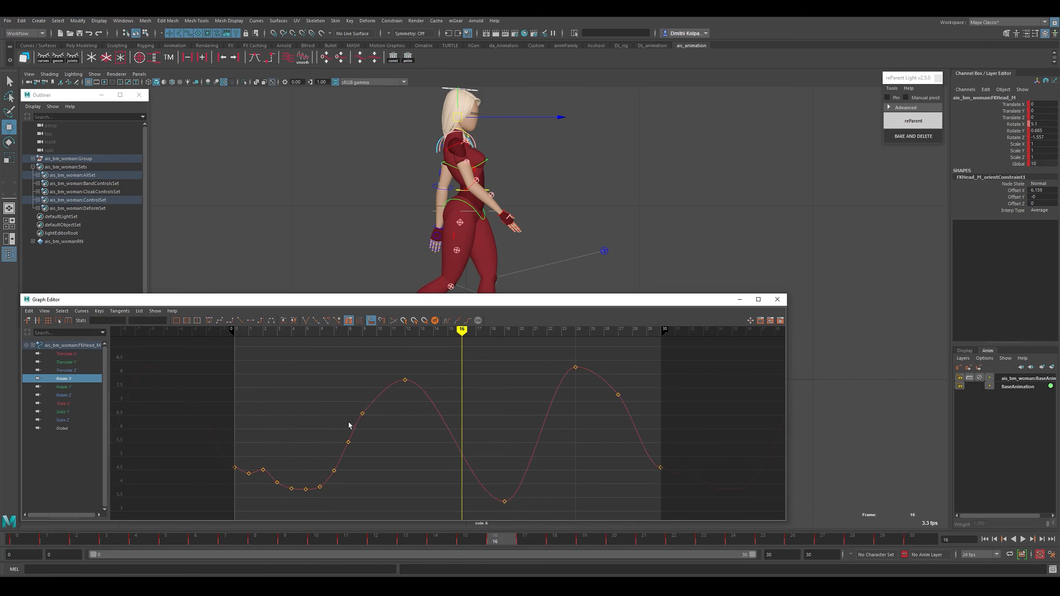
{"action": "left_click_drag", "start_coordinate": [384, 382], "coordinate": [221, 503]}
{"action": "key", "text": "Delete"}
{"action": "left_click_drag", "start_coordinate": [598, 376], "coordinate": [683, 516]}
{"action": "key", "text": "Delete"}
Reposition the head's three Rotate X keys to frames 10, 19 and 25, with both peaks at equal height.
{"action": "left_click_drag", "start_coordinate": [525, 394], "coordinate": [554, 436]}
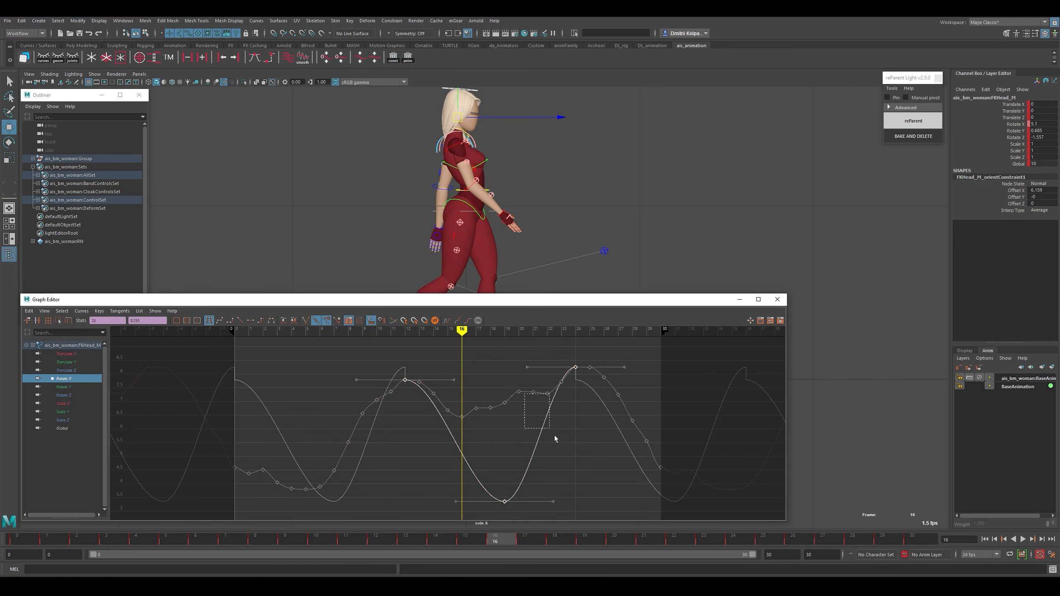
{"action": "middle_click_drag", "start_coordinate": [599, 441], "coordinate": [421, 435]}
{"action": "key", "text": "r"}
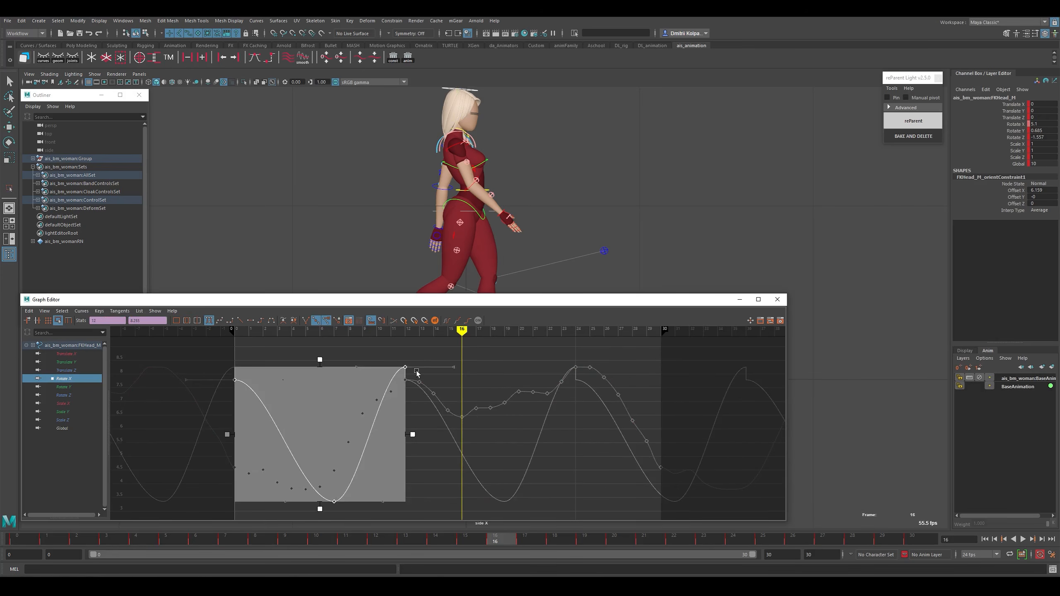
{"action": "left_click_drag", "start_coordinate": [330, 375], "coordinate": [454, 446]}
{"action": "key", "text": "w"}
{"action": "middle_click_drag", "start_coordinate": [373, 445], "coordinate": [519, 463], "text": "shift"}
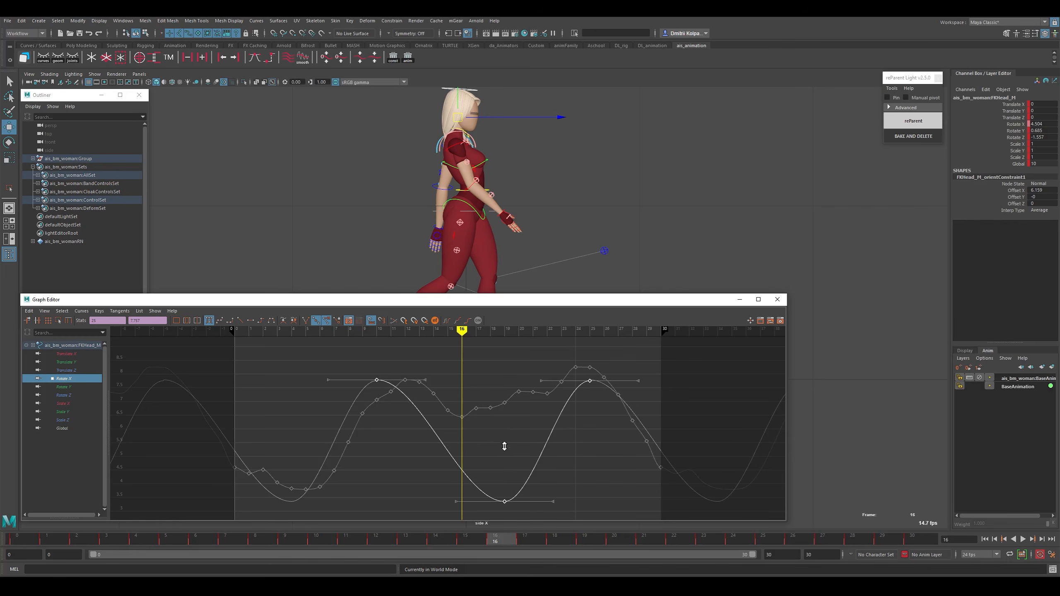
Move the head's Rotate X peak keys to frames 11 and 26 and raise the low key at frame 19.
{"action": "mouse_move", "coordinate": [504, 447]}
{"action": "middle_mouse_down"}
{"action": "mouse_move", "coordinate": [497, 435]}
{"action": "mouse_move", "coordinate": [513, 442]}
{"action": "middle_mouse_up"}
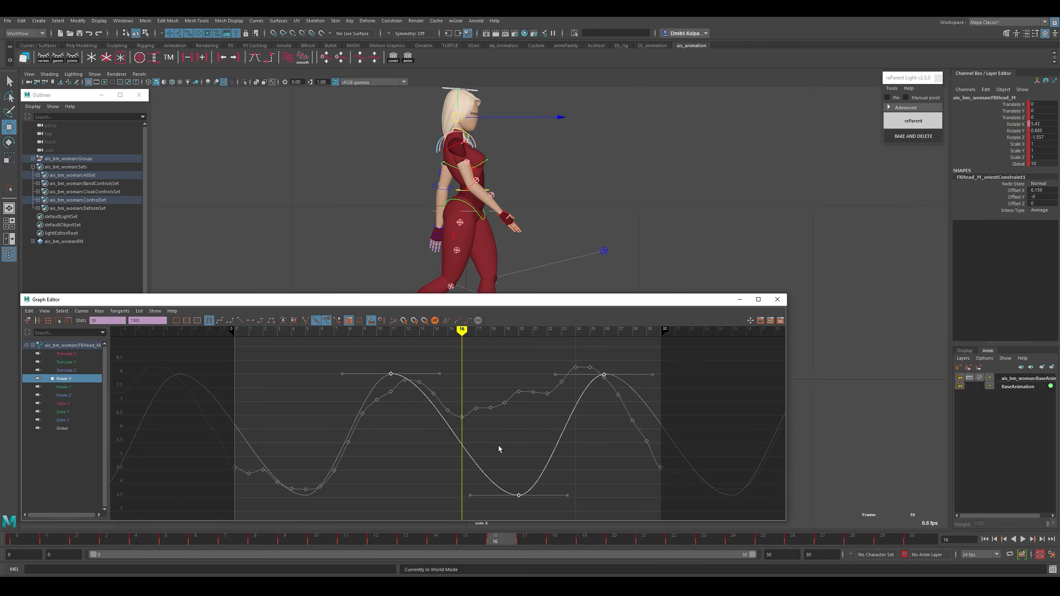
{"action": "left_click_drag", "start_coordinate": [531, 497], "coordinate": [532, 498]}
{"action": "left_click_drag", "start_coordinate": [555, 398], "coordinate": [591, 435]}
{"action": "mouse_move", "coordinate": [592, 436]}
{"action": "middle_mouse_down", "text": "shift"}
{"action": "mouse_move", "coordinate": [570, 435]}
{"action": "mouse_move", "coordinate": [582, 438]}
{"action": "middle_mouse_up", "text": "shift"}
{"action": "left_click_drag", "start_coordinate": [506, 460], "coordinate": [527, 503]}
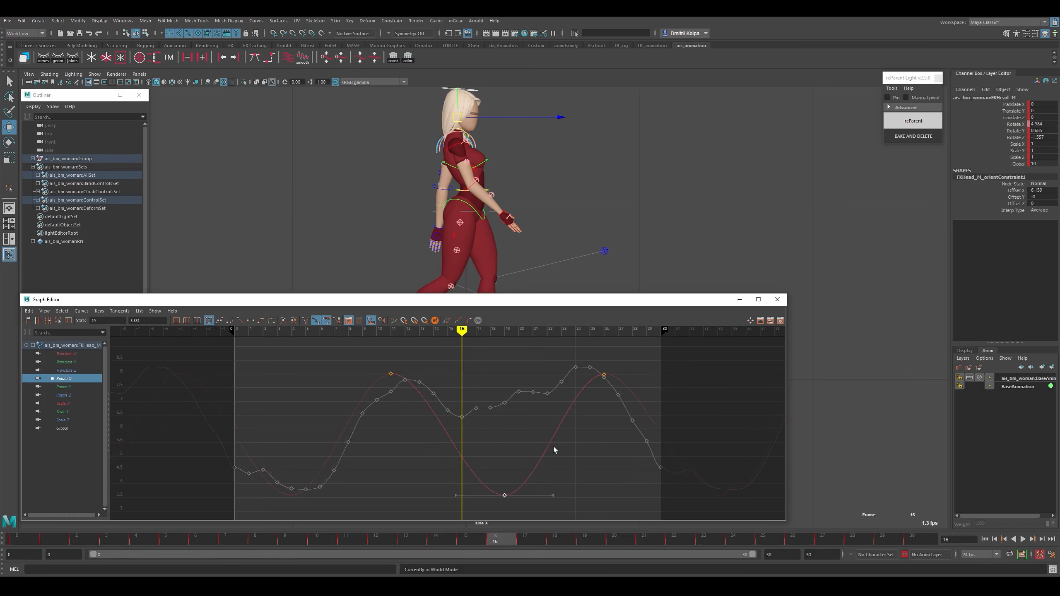
{"action": "middle_click_drag", "start_coordinate": [567, 451], "coordinate": [565, 379], "text": "shift"}
{"action": "middle_click_drag", "start_coordinate": [560, 417], "coordinate": [554, 466], "text": "shift"}
Isolate the head's Rotate Y curve and switch the viewport to the front view.
{"action": "left_click", "coordinate": [64, 387]}
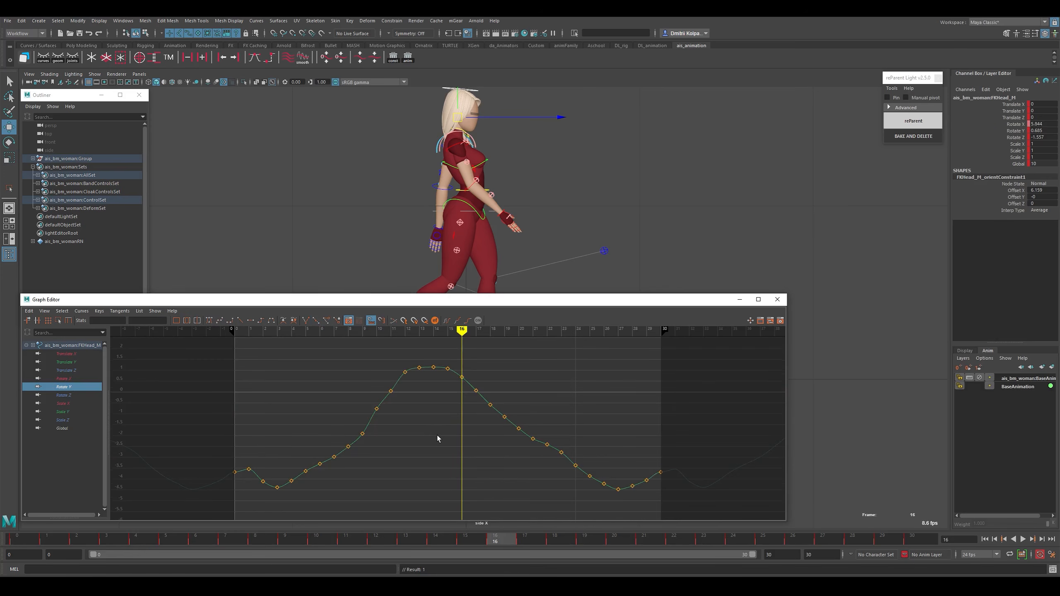
{"action": "right_click_drag", "start_coordinate": [441, 436], "coordinate": [438, 449], "text": "alt+shift"}
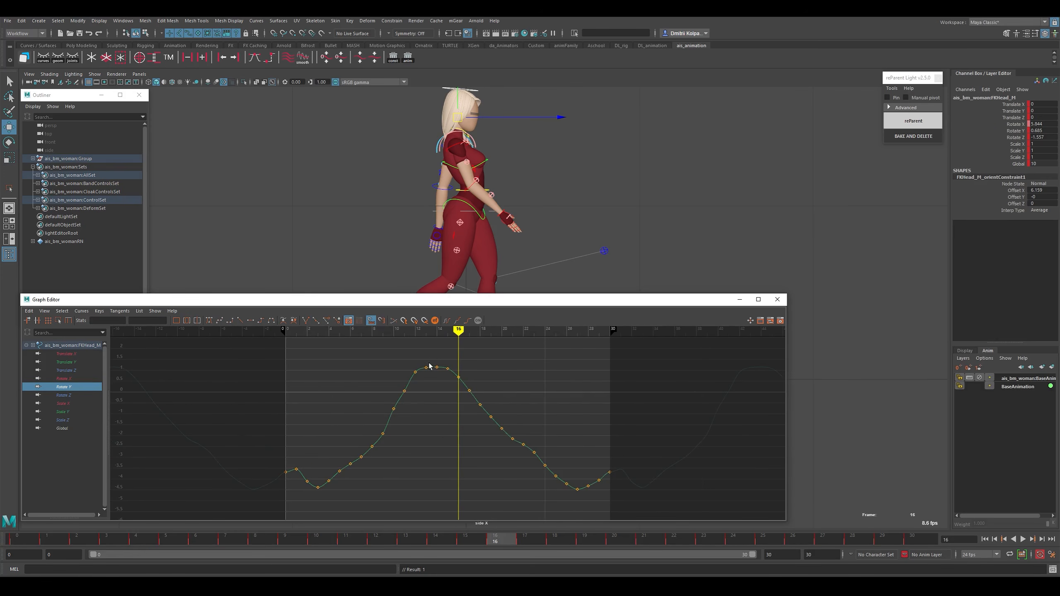
{"action": "left_click_drag", "start_coordinate": [431, 362], "coordinate": [325, 498]}
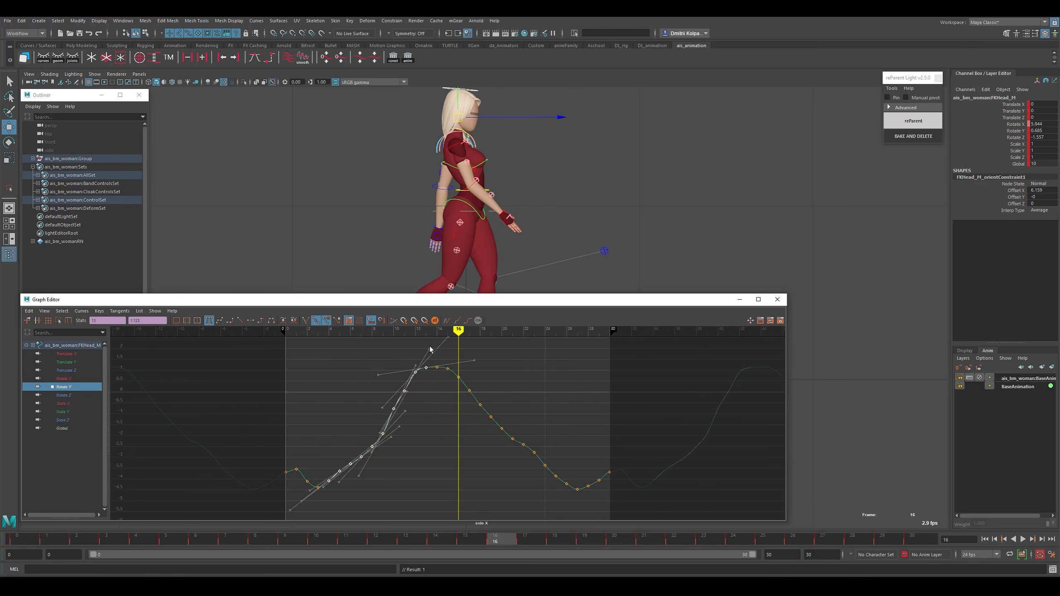
{"action": "left_click", "coordinate": [527, 390]}
{"action": "left_click_drag", "start_coordinate": [439, 351], "coordinate": [324, 505]}
{"action": "left_click_drag", "start_coordinate": [443, 353], "coordinate": [598, 506], "text": "shift"}
{"action": "left_click", "coordinate": [598, 504]}
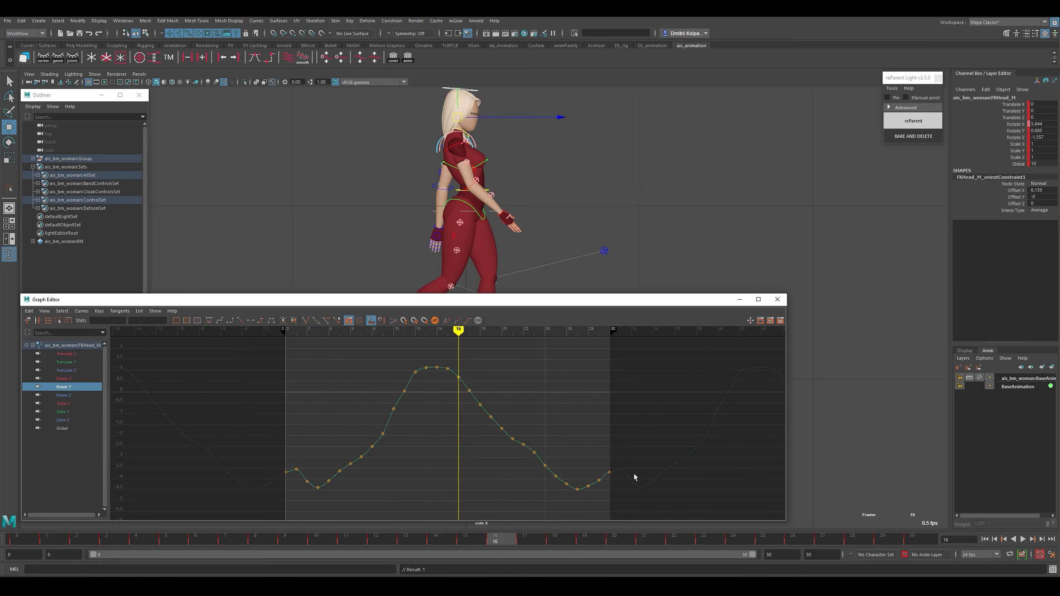
{"action": "key", "text": "space"}
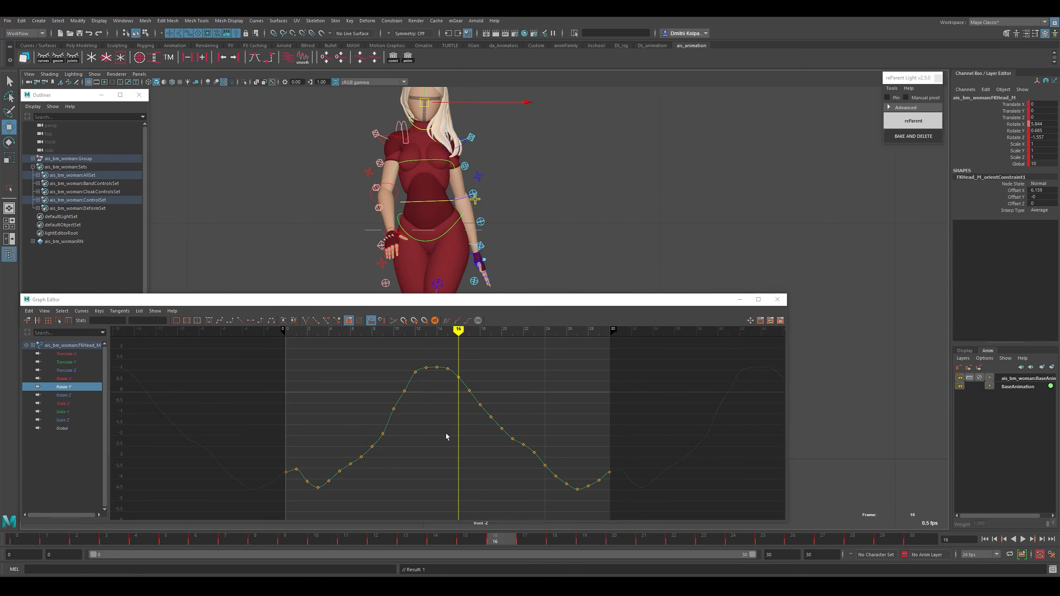
{"action": "middle_click_drag", "start_coordinate": [448, 394], "coordinate": [468, 361], "text": "alt"}
{"action": "right_click_drag", "start_coordinate": [476, 395], "coordinate": [463, 395], "text": "alt"}
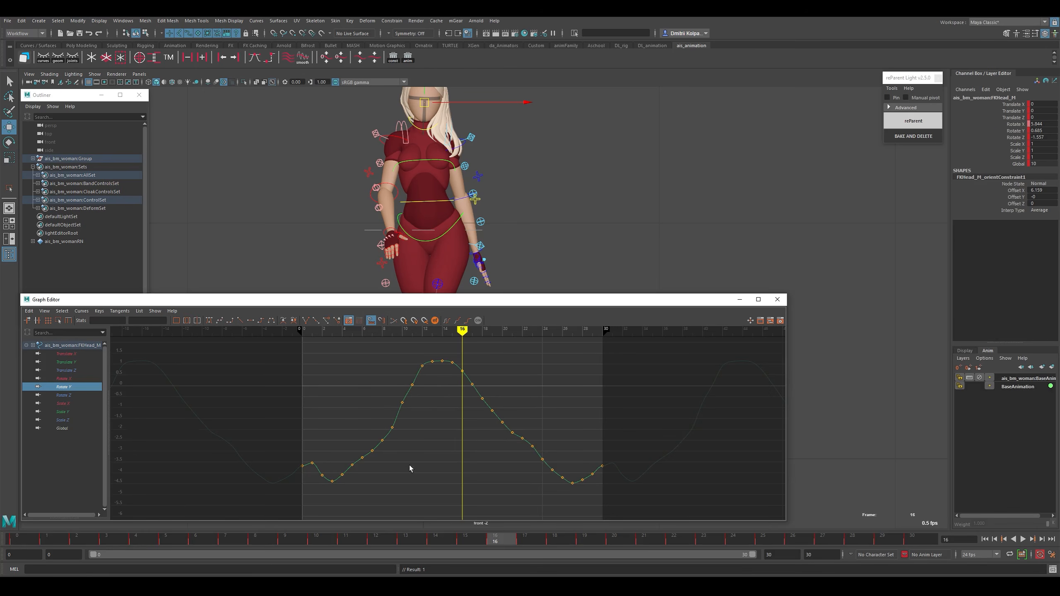
Delete the head's Rotate Y keys at frames 1, 2, 28 and 29.
{"action": "left_click_drag", "start_coordinate": [429, 351], "coordinate": [310, 507]}
{"action": "left_click", "coordinate": [430, 499]}
{"action": "left_click_drag", "start_coordinate": [596, 464], "coordinate": [578, 487]}
{"action": "key", "text": "Delete"}
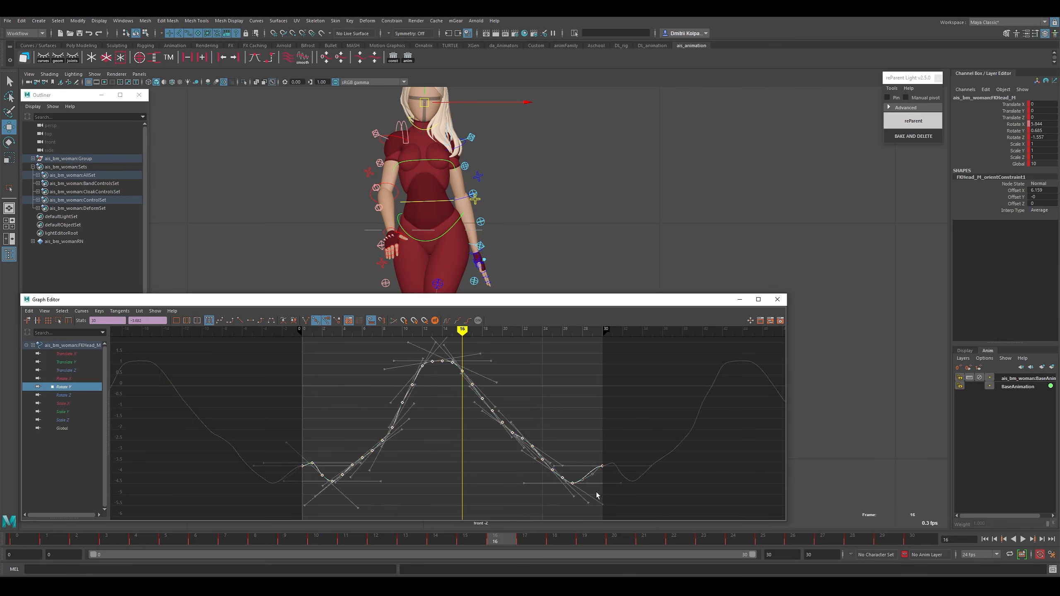
{"action": "left_click_drag", "start_coordinate": [310, 458], "coordinate": [328, 487]}
{"action": "key", "text": "Delete"}
{"action": "left_click", "coordinate": [414, 508]}
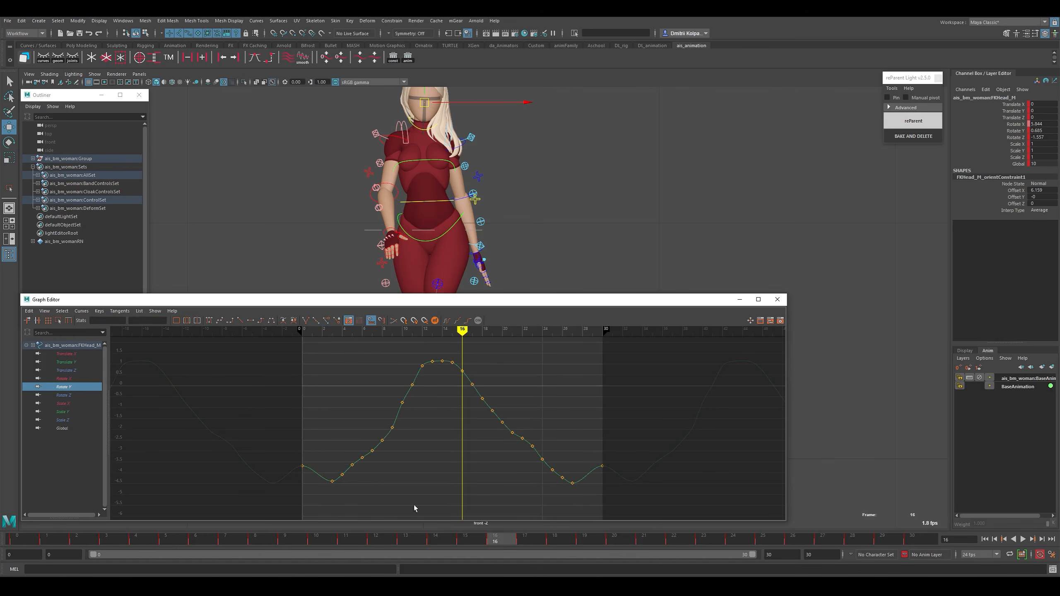
Lower the head's Rotate Y keys at frames 0 and 30 together by the same amount.
{"action": "left_click_drag", "start_coordinate": [596, 447], "coordinate": [608, 478]}
{"action": "middle_click_drag", "start_coordinate": [422, 432], "coordinate": [419, 448], "text": "shift"}
{"action": "key", "text": "ctrl+z"}
{"action": "left_click_drag", "start_coordinate": [308, 457], "coordinate": [295, 474], "text": "shift"}
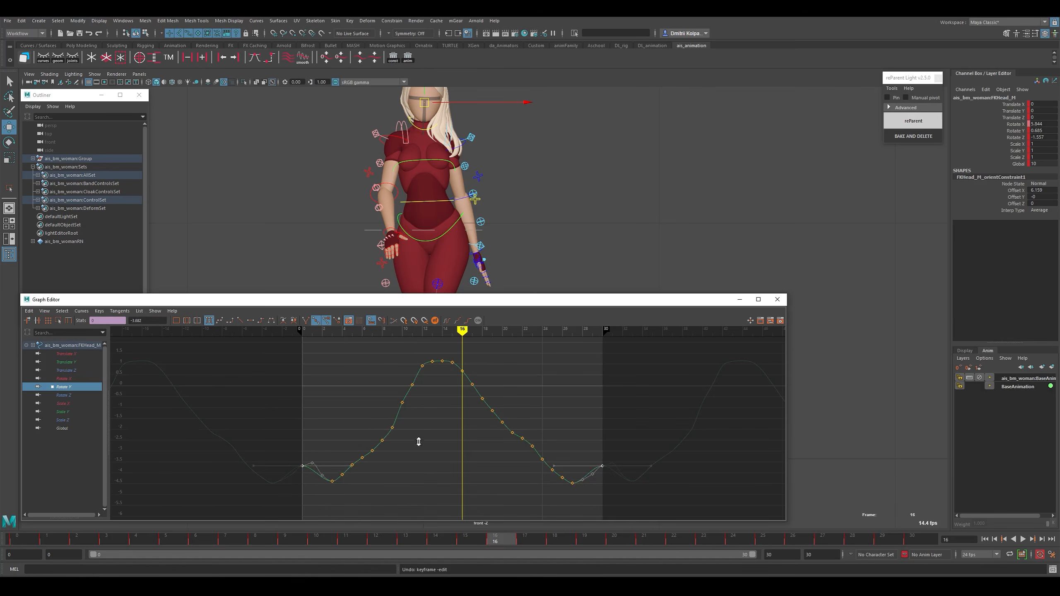
{"action": "middle_click_drag", "start_coordinate": [419, 441], "coordinate": [422, 453], "text": "shift"}
Delete the head's Rotate Y keys at frames 23 to 27, 4 to 8, 10 and 11.
{"action": "left_click_drag", "start_coordinate": [530, 438], "coordinate": [584, 503]}
{"action": "key", "text": "Delete"}
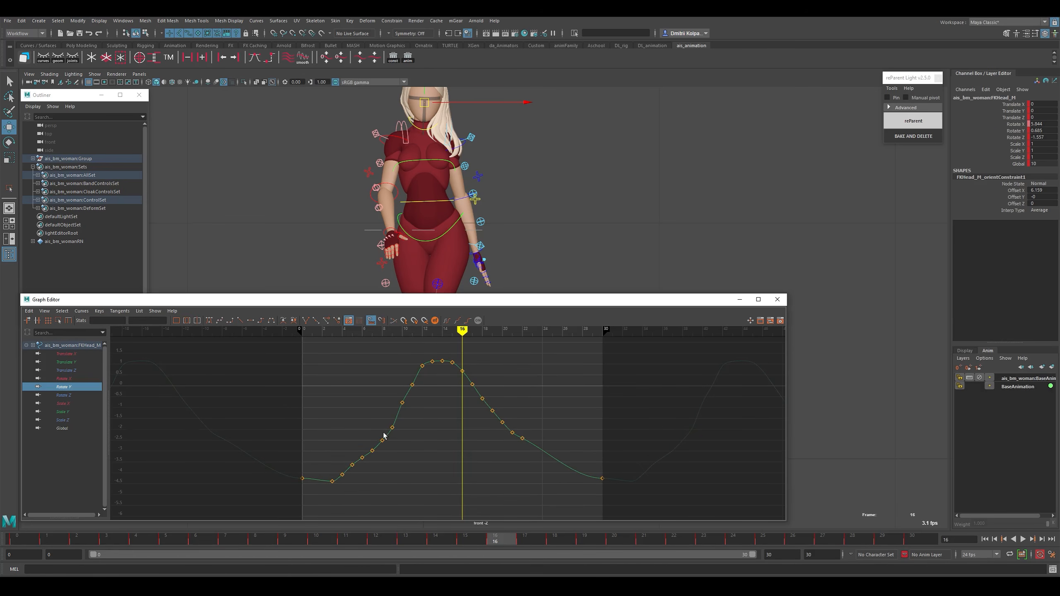
{"action": "left_click_drag", "start_coordinate": [387, 428], "coordinate": [339, 481]}
{"action": "left_click", "coordinate": [394, 469]}
{"action": "left_click_drag", "start_coordinate": [384, 426], "coordinate": [342, 487]}
{"action": "key", "text": "Delete"}
{"action": "left_click", "coordinate": [380, 374]}
{"action": "left_click_drag", "start_coordinate": [374, 372], "coordinate": [432, 420]}
{"action": "key", "text": "Delete"}
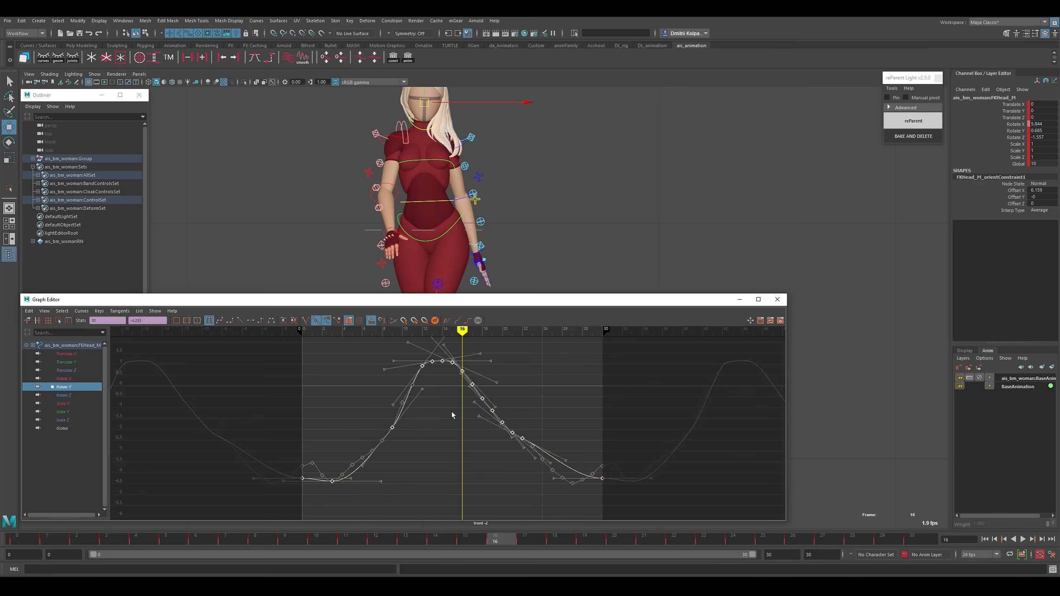
Delete the head's Rotate Y keys at frames 16, 17 and 19 to 21.
{"action": "left_click", "coordinate": [496, 364]}
{"action": "left_click_drag", "start_coordinate": [497, 363], "coordinate": [555, 465]}
{"action": "key", "text": "Delete"}
{"action": "left_click", "coordinate": [496, 414]}
{"action": "key", "text": "Delete"}
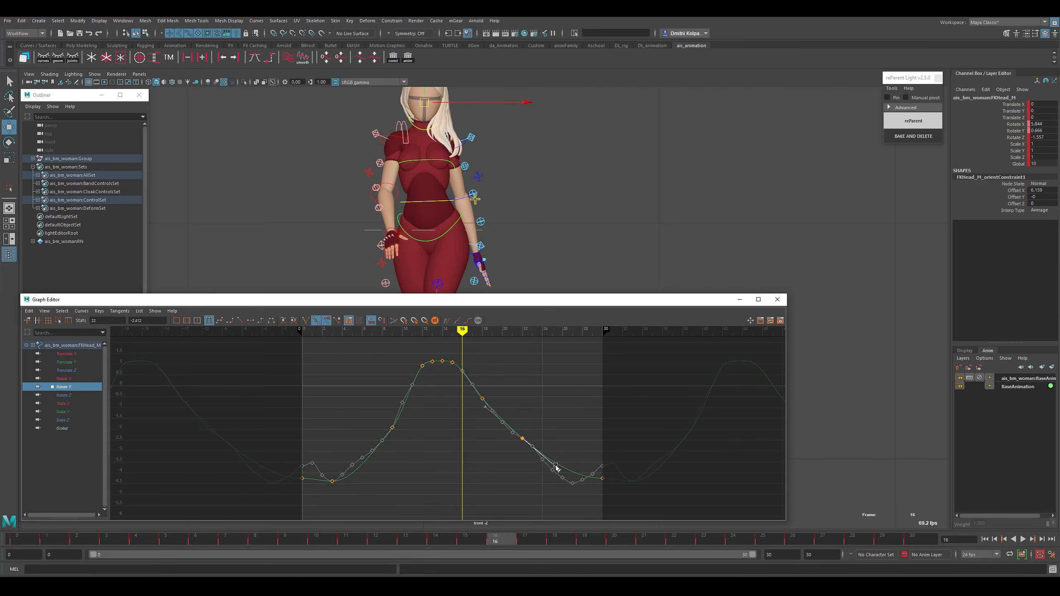
{"action": "left_click", "coordinate": [483, 487]}
Raise the head's Rotate Y keys at frames 3 and 9 slightly and smooth the tangent between them.
{"action": "left_click_drag", "start_coordinate": [322, 448], "coordinate": [347, 495]}
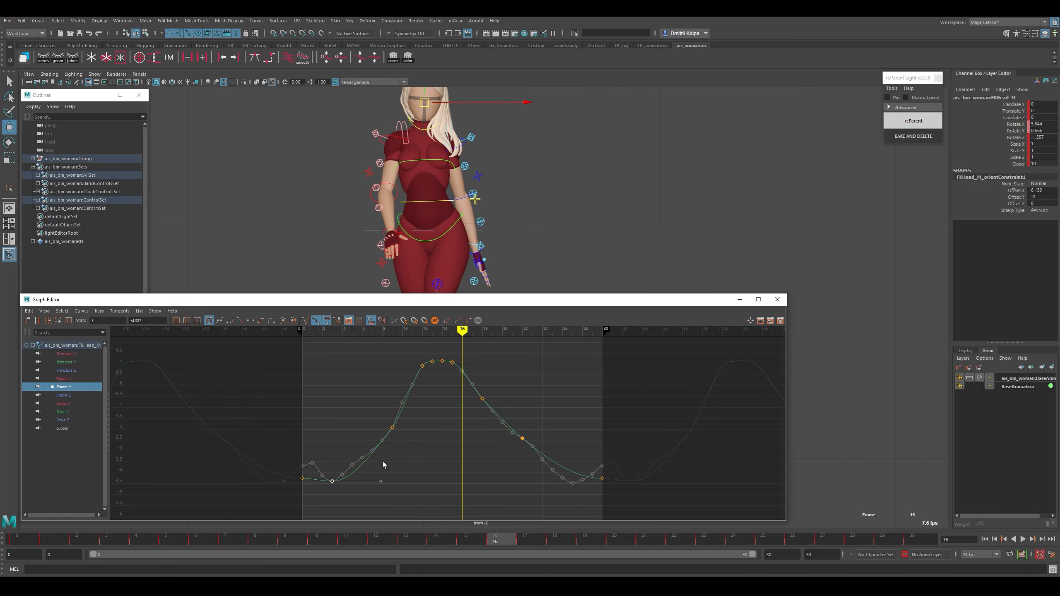
{"action": "middle_click_drag", "start_coordinate": [392, 452], "coordinate": [393, 446], "text": "shift"}
{"action": "left_click", "coordinate": [402, 451]}
{"action": "left_click_drag", "start_coordinate": [379, 411], "coordinate": [404, 438]}
{"action": "middle_click_drag", "start_coordinate": [405, 433], "coordinate": [405, 428], "text": "shift"}
{"action": "left_click_drag", "start_coordinate": [351, 441], "coordinate": [373, 467]}
{"action": "middle_click_drag", "start_coordinate": [386, 440], "coordinate": [390, 445]}
{"action": "left_click_drag", "start_coordinate": [381, 399], "coordinate": [407, 432]}
{"action": "middle_click_drag", "start_coordinate": [409, 431], "coordinate": [409, 428], "text": "shift"}
{"action": "left_click", "coordinate": [434, 416]}
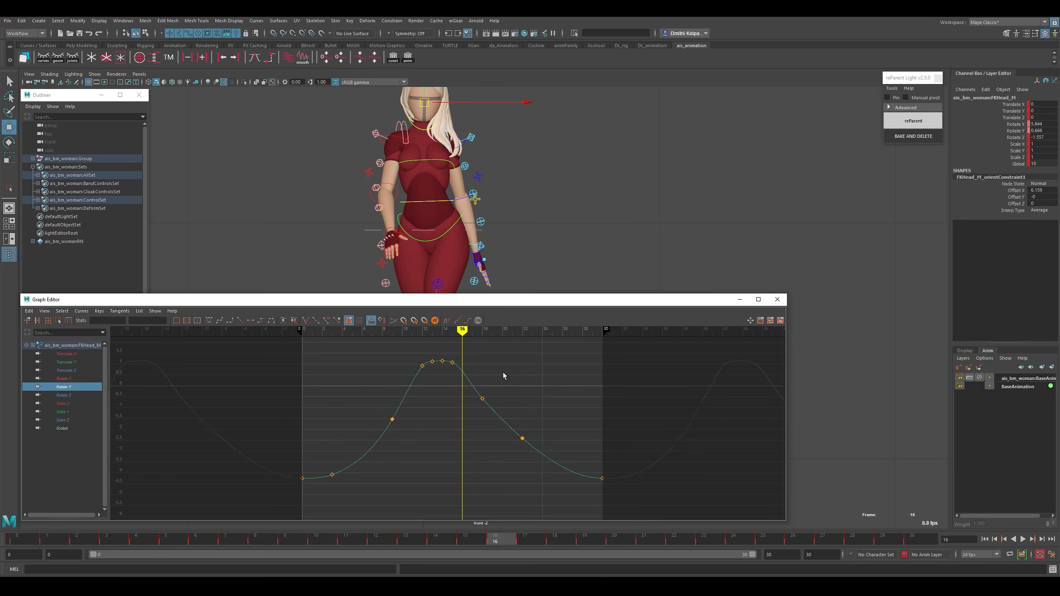
Raise the head's Rotate Y key at frame 18 to round the descent from the peak.
{"action": "left_click_drag", "start_coordinate": [502, 376], "coordinate": [472, 412]}
{"action": "middle_click_drag", "start_coordinate": [475, 407], "coordinate": [475, 396], "text": "shift"}
{"action": "left_click", "coordinate": [473, 412]}
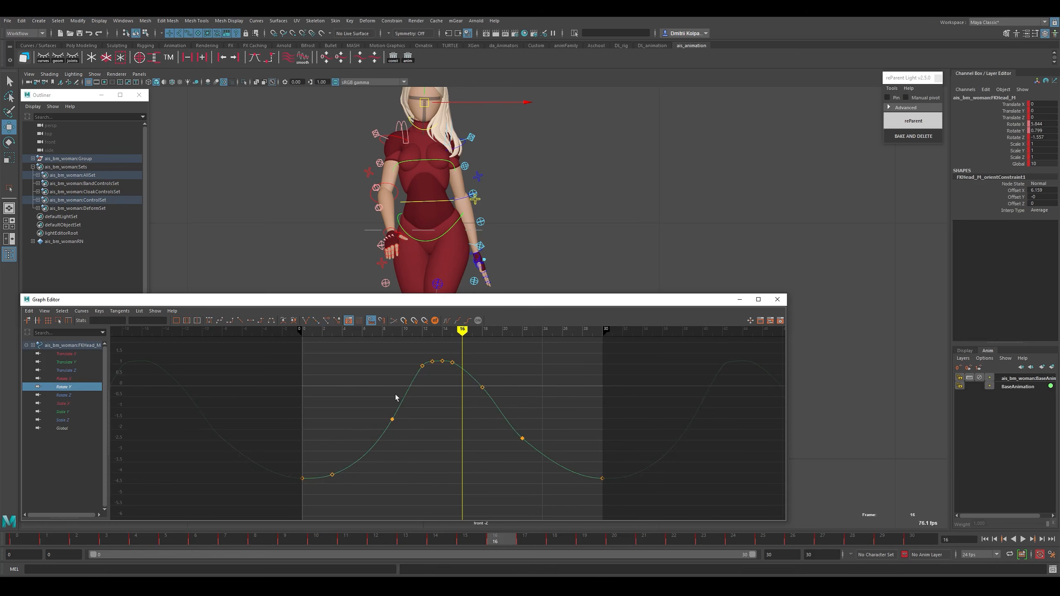
Delete the head's Rotate Y keys at frames 13 and 15 and move the frame 12 key down to frame 11.
{"action": "left_click_drag", "start_coordinate": [428, 356], "coordinate": [432, 388]}
{"action": "key", "text": "Delete"}
{"action": "key", "text": "Delete"}
{"action": "middle_click_drag", "start_coordinate": [432, 388], "coordinate": [421, 403]}
{"action": "left_click", "coordinate": [443, 344]}
{"action": "middle_click_drag", "start_coordinate": [443, 344], "coordinate": [439, 342]}
Steepen the head's Rotate Y tangent at frame 18 to smooth the curve's descent.
{"action": "left_click", "coordinate": [479, 367]}
{"action": "left_click_drag", "start_coordinate": [431, 350], "coordinate": [503, 399]}
{"action": "middle_click_drag", "start_coordinate": [504, 407], "coordinate": [499, 416]}
{"action": "left_click", "coordinate": [479, 441]}
{"action": "left_click_drag", "start_coordinate": [567, 454], "coordinate": [554, 473]}
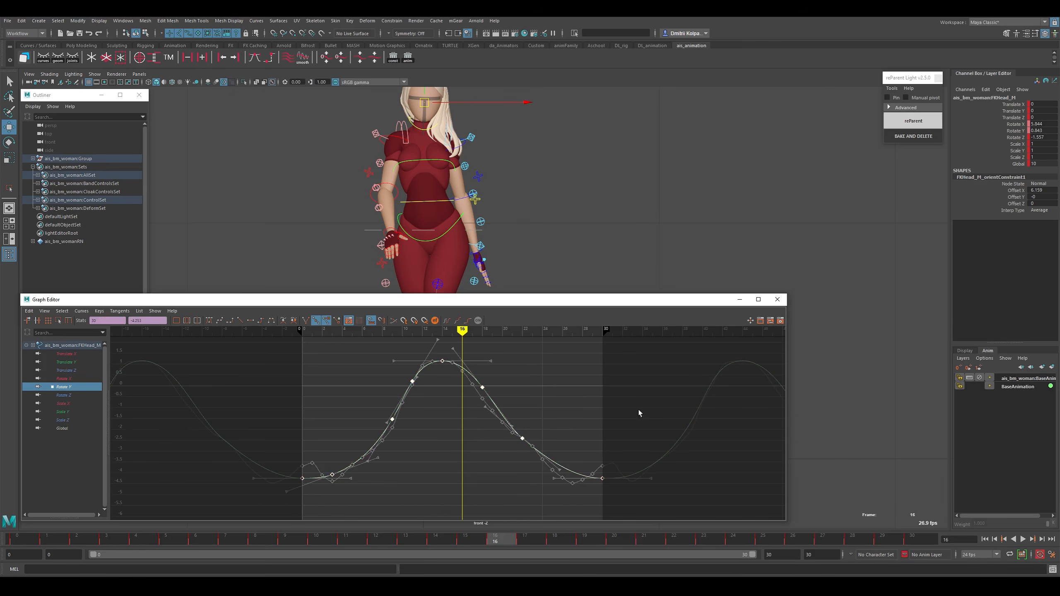
{"action": "left_click", "coordinate": [498, 489]}
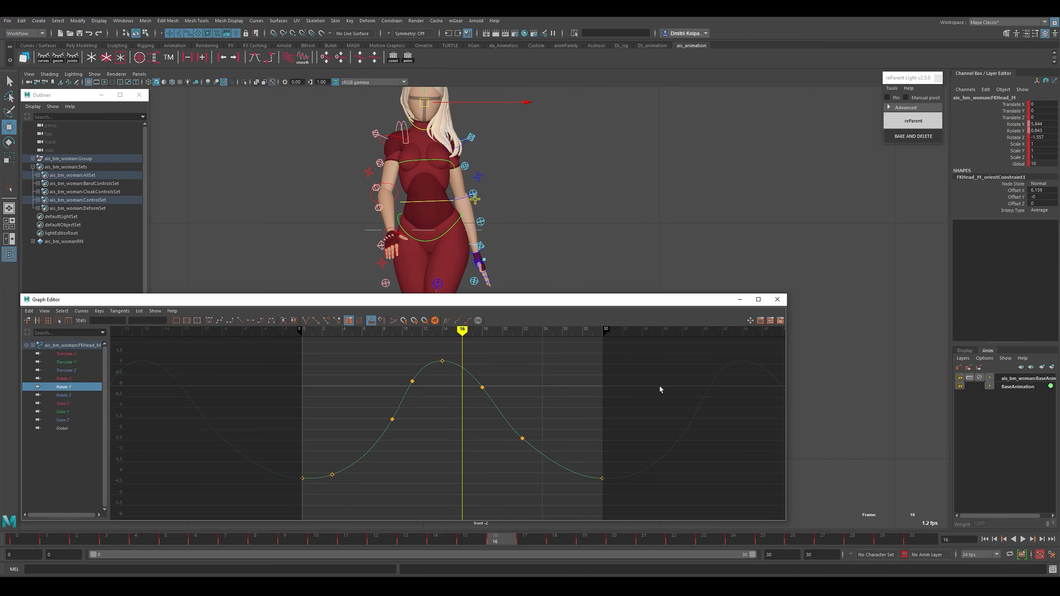
Isolate the head's Rotate Z curve and check the head's tilt at frames 14 and -1.
{"action": "left_click", "coordinate": [73, 396]}
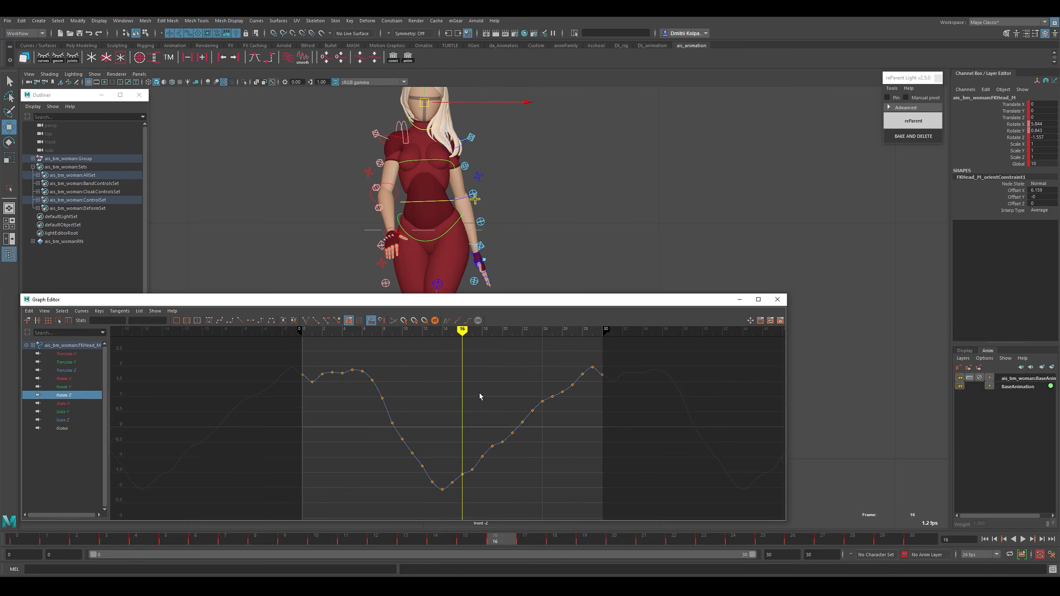
{"action": "left_click", "coordinate": [591, 370]}
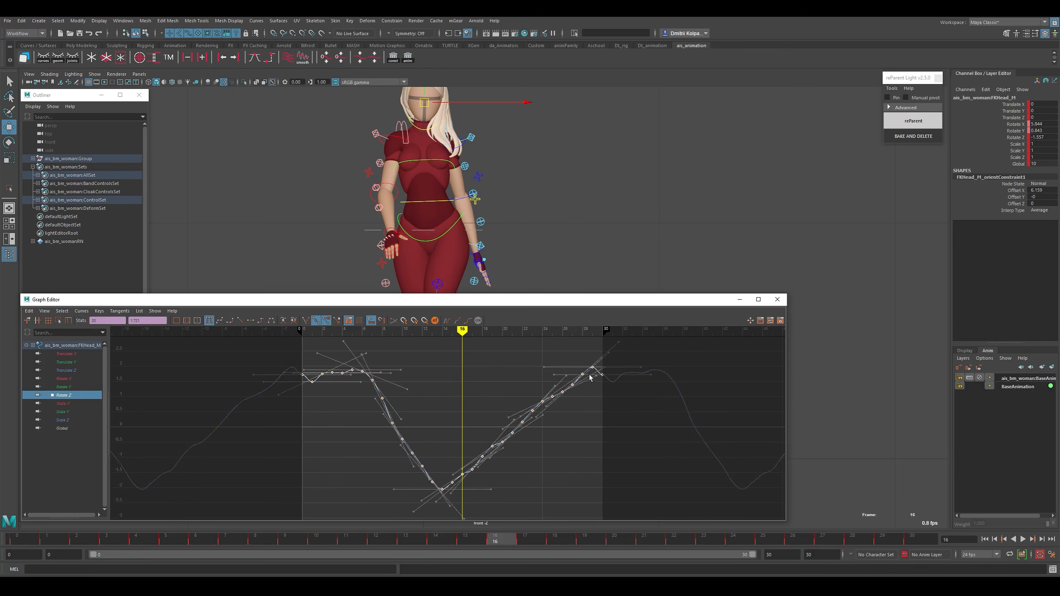
{"action": "left_click", "coordinate": [573, 432]}
{"action": "key", "text": "alt+comma"}
{"action": "key", "text": "alt+comma"}
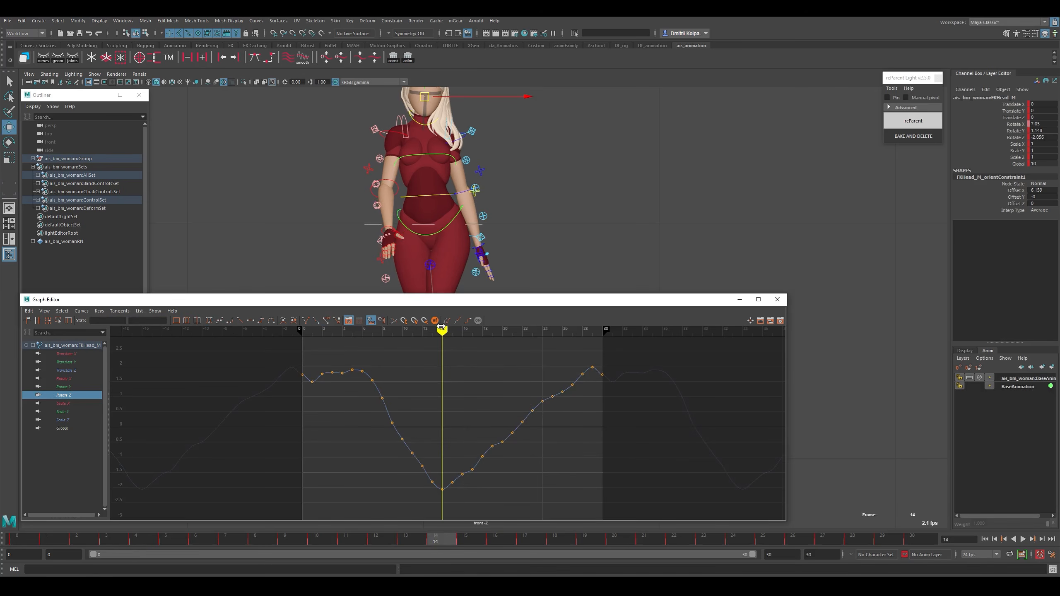
{"action": "key", "text": "k"}
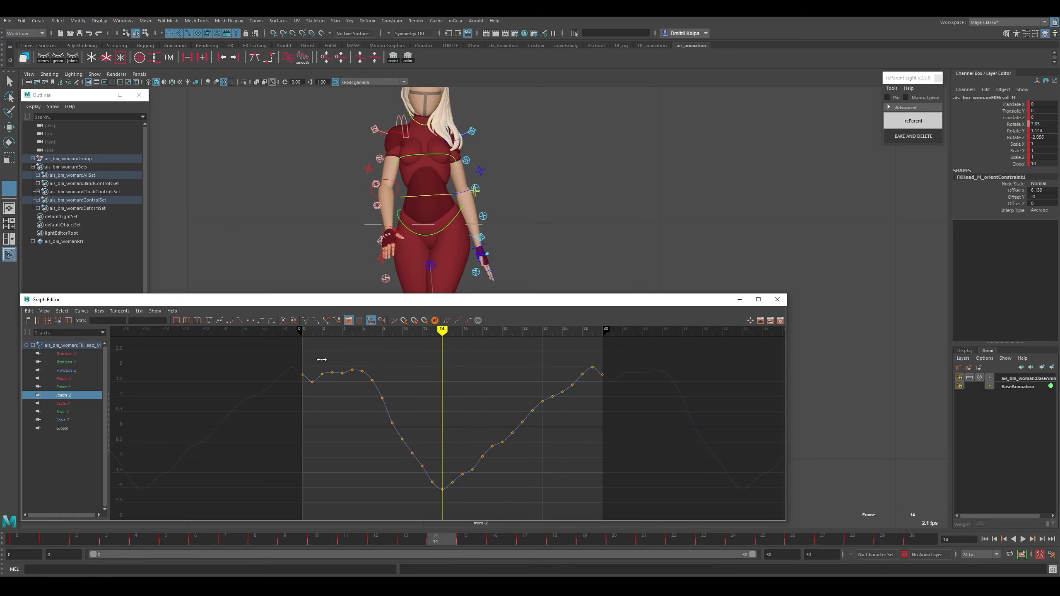
{"action": "left_click_drag", "start_coordinate": [301, 363], "coordinate": [292, 363]}
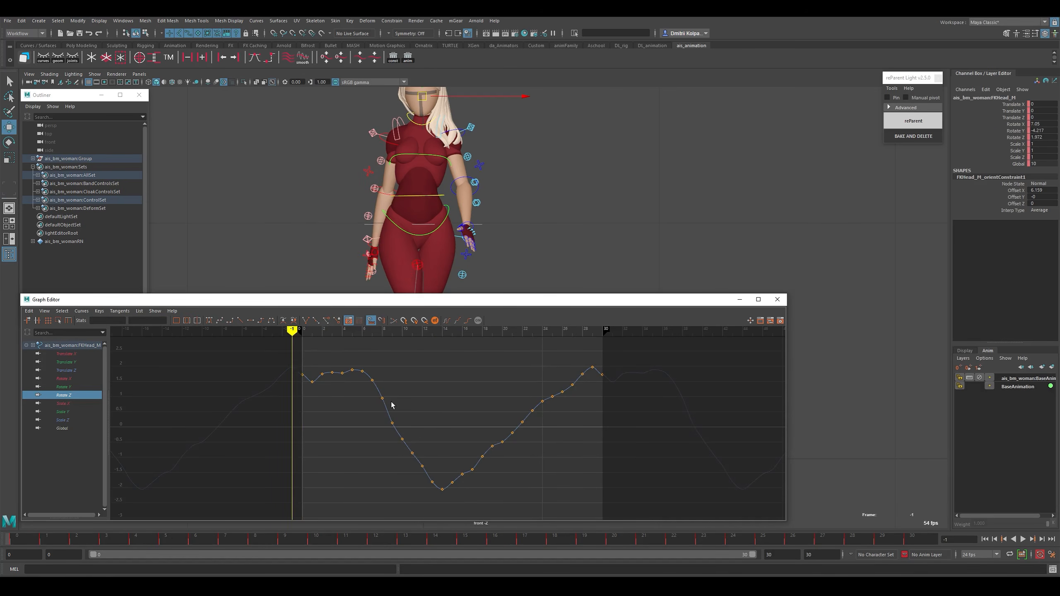
Shift the head's Rotate Z curve one frame later and delete the intermediate keys on both sides of the valley at frame 15.
{"action": "left_click", "coordinate": [447, 469]}
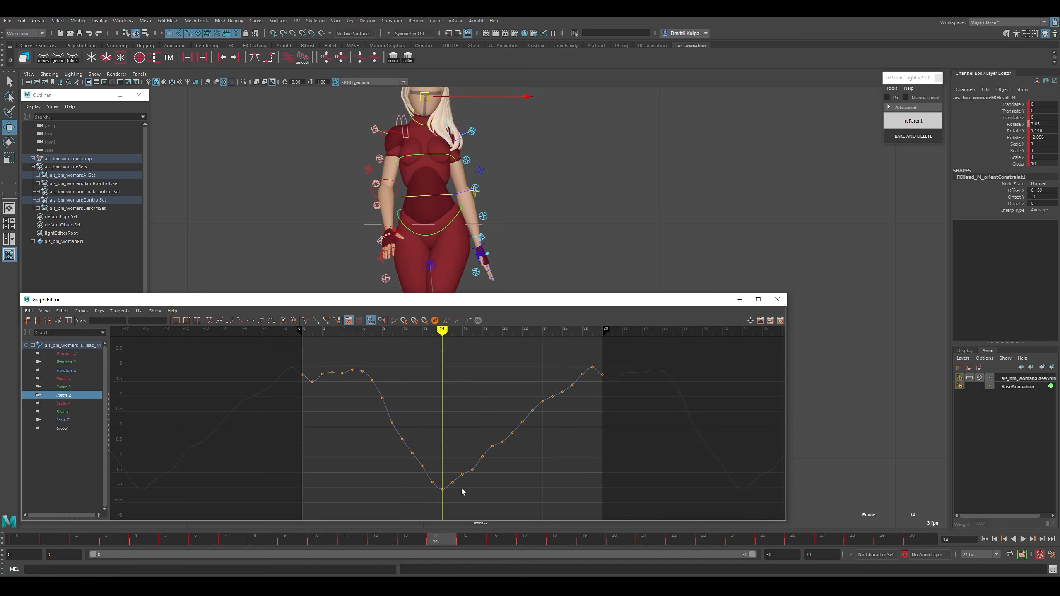
{"action": "left_click", "coordinate": [468, 470]}
{"action": "middle_click_drag", "start_coordinate": [464, 472], "coordinate": [489, 471], "text": "shift"}
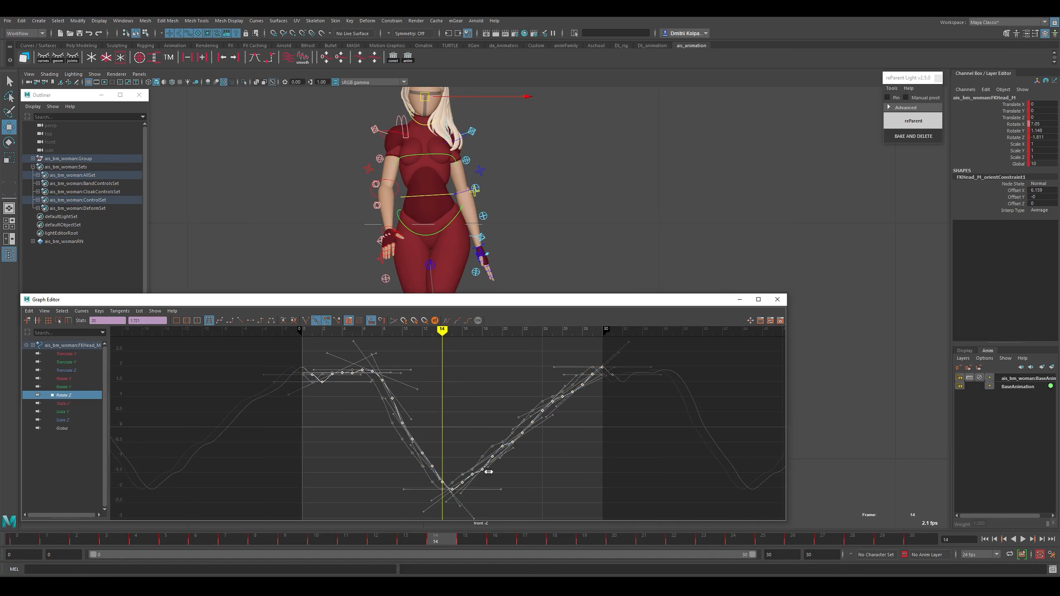
{"action": "left_click", "coordinate": [509, 498]}
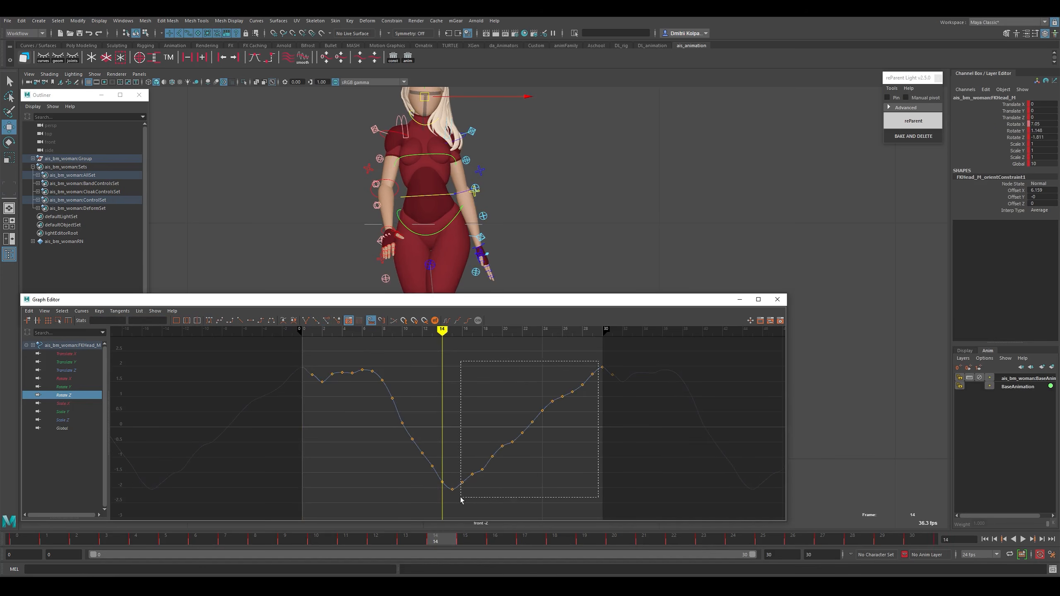
{"action": "left_click", "coordinate": [372, 370]}
{"action": "left_click_drag", "start_coordinate": [317, 362], "coordinate": [438, 495]}
{"action": "key", "text": "Delete"}
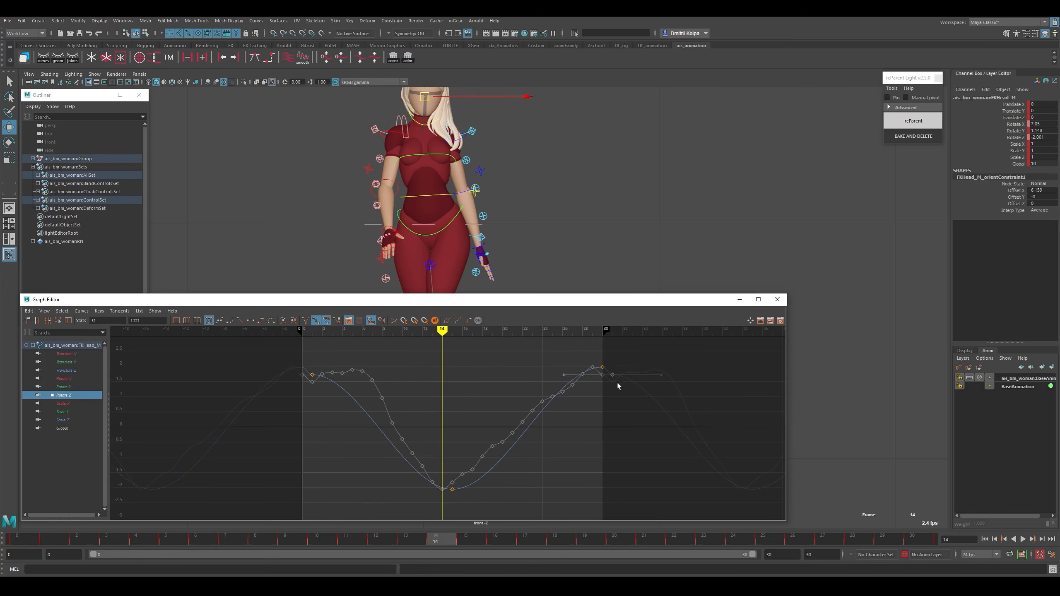
Move the first head Rotate Z key up to frame 0 near peak height, and shift the whole curve one frame earlier.
{"action": "mouse_move", "coordinate": [338, 397]}
{"action": "middle_mouse_down", "text": "shift"}
{"action": "mouse_move", "coordinate": [328, 396]}
{"action": "mouse_move", "coordinate": [354, 393]}
{"action": "mouse_move", "coordinate": [352, 383]}
{"action": "middle_mouse_up", "text": "shift"}
{"action": "left_click", "coordinate": [513, 434]}
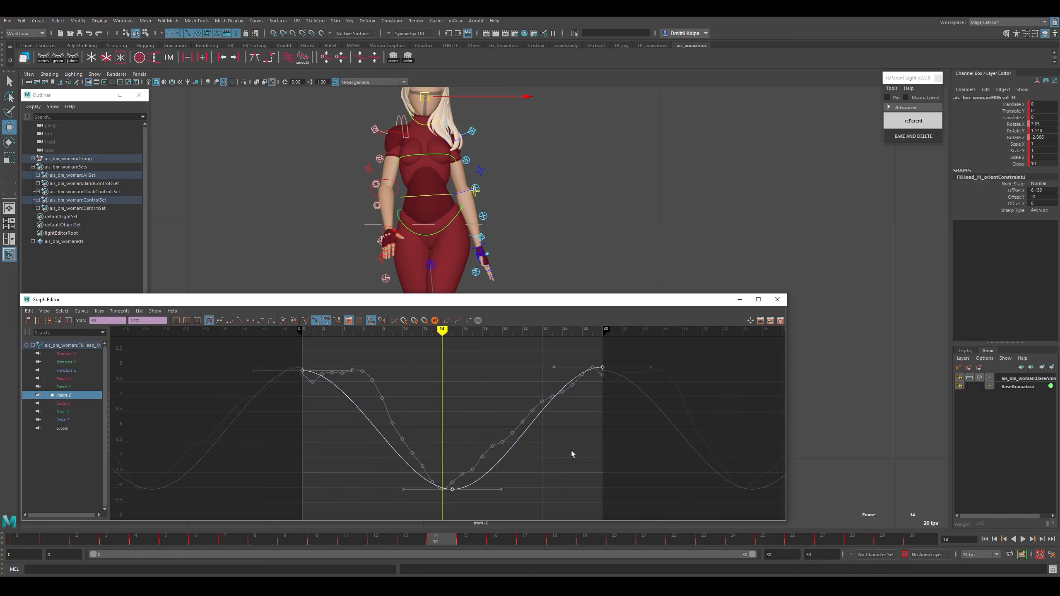
{"action": "middle_click_drag", "start_coordinate": [572, 451], "coordinate": [561, 449], "text": "shift"}
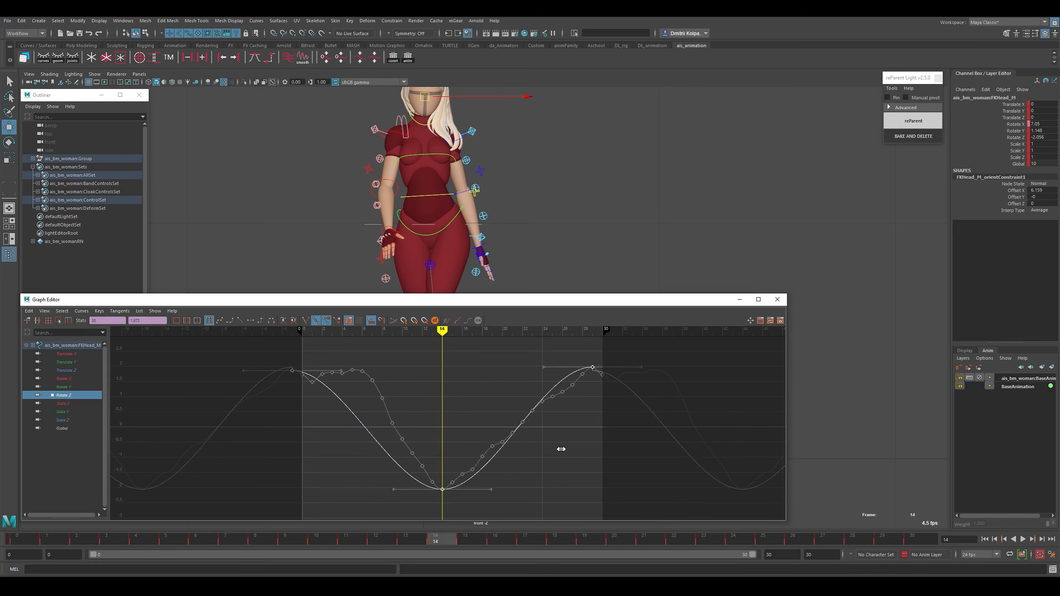
Raise the head's Rotate Z key at frame -1 to match the peak at frame 29.
{"action": "left_click", "coordinate": [541, 468]}
{"action": "left_click_drag", "start_coordinate": [277, 355], "coordinate": [313, 425]}
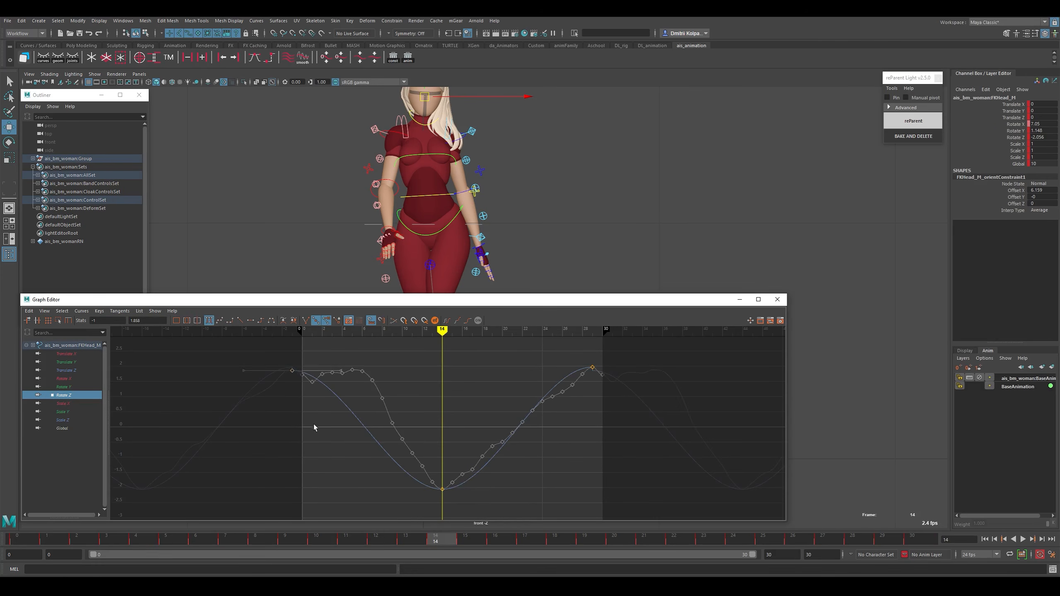
{"action": "middle_click_drag", "start_coordinate": [321, 408], "coordinate": [323, 406], "text": "shift"}
Play the walk cycle in the front view with the rig controls hidden to check the head tilt, and show the controls again.
{"action": "left_click_drag", "start_coordinate": [325, 403], "coordinate": [363, 409]}
{"action": "scroll", "coordinate": [489, 219], "scroll_direction": "down", "scroll_amount": 2}
{"action": "middle_click_drag", "start_coordinate": [488, 219], "coordinate": [487, 237], "text": "alt"}
{"action": "key", "text": "alt+c"}
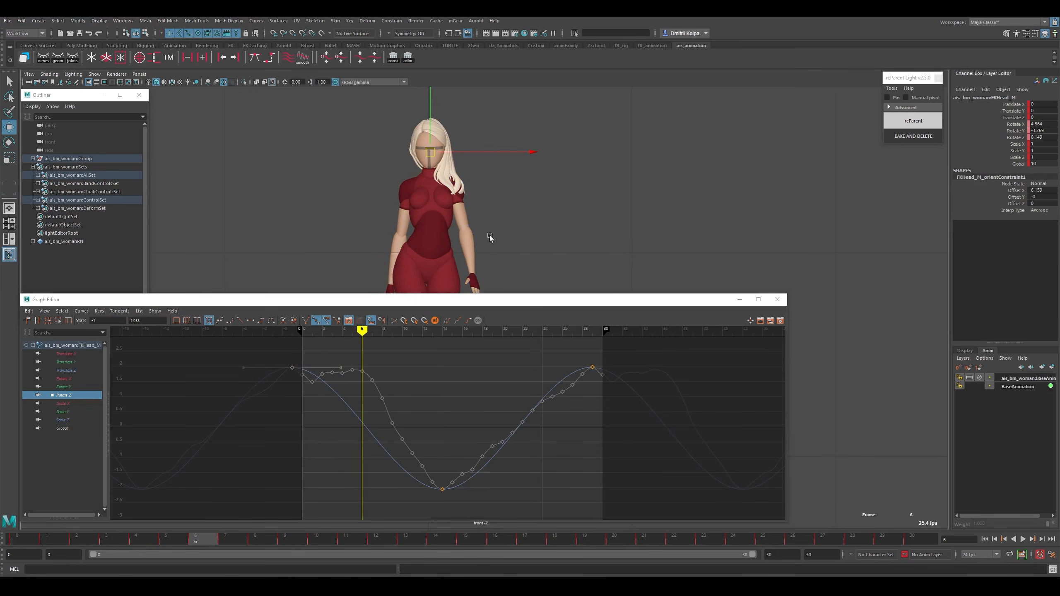
{"action": "left_click", "coordinate": [1023, 540]}
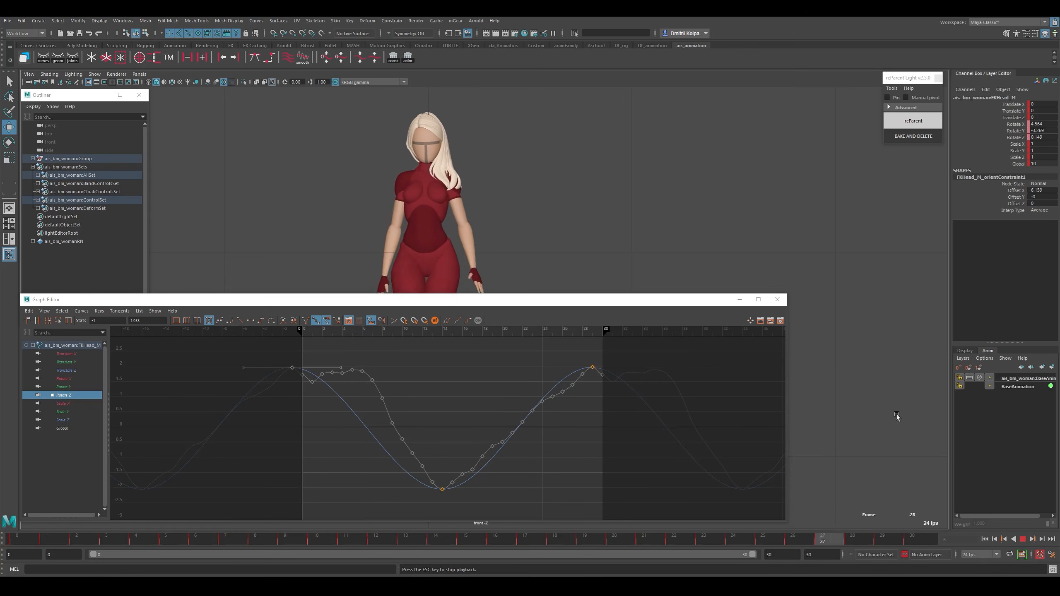
{"action": "key", "text": "alt+1"}
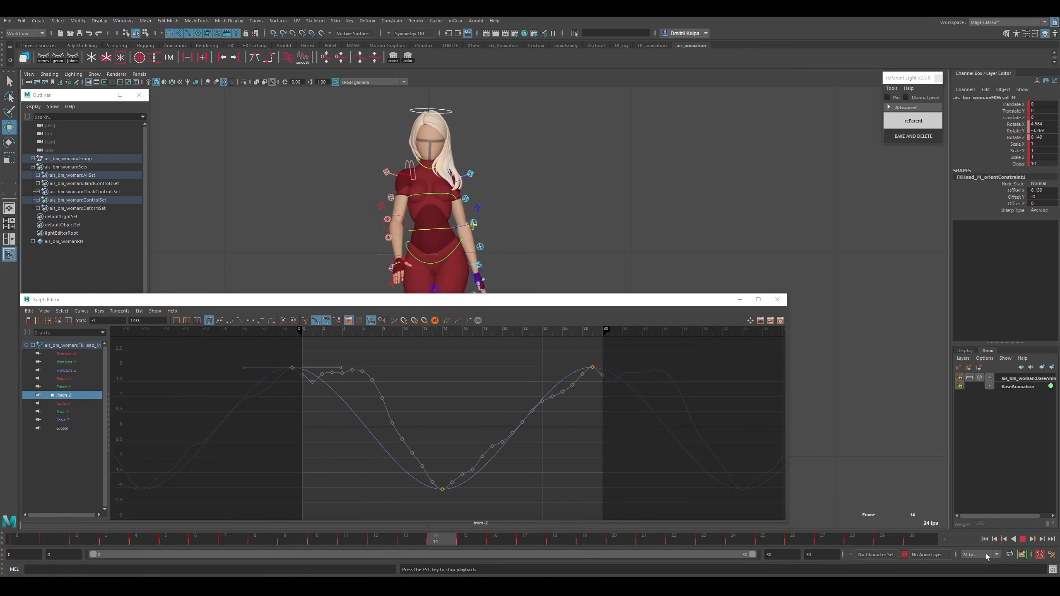
{"action": "key", "text": "Escape"}
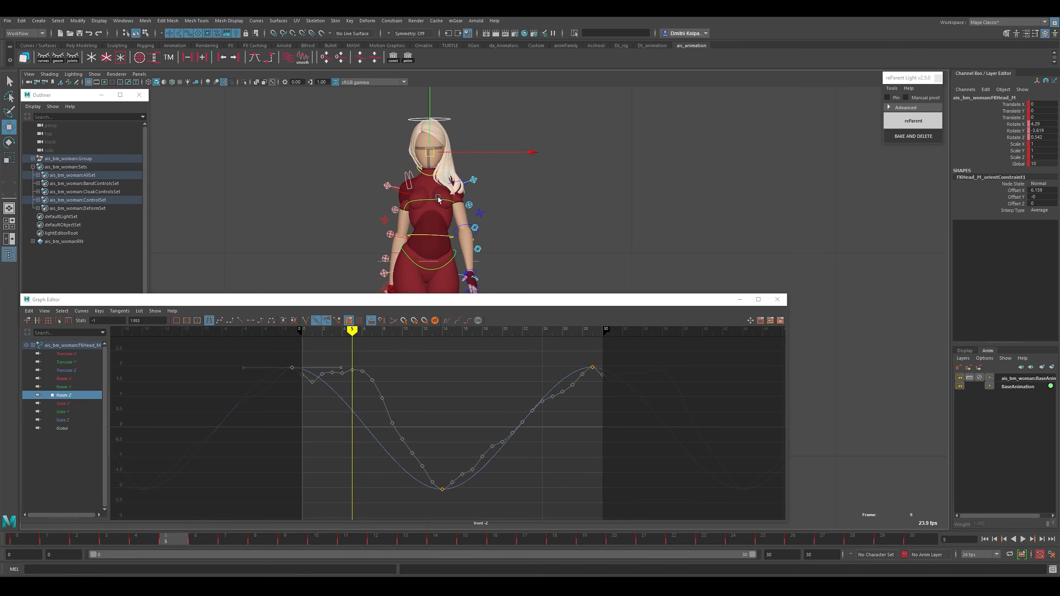
Isolate the chest control's (IKSpine3) Rotate Y curve and inspect its extreme keys at frames 10 and 25.
{"action": "left_click", "coordinate": [449, 204]}
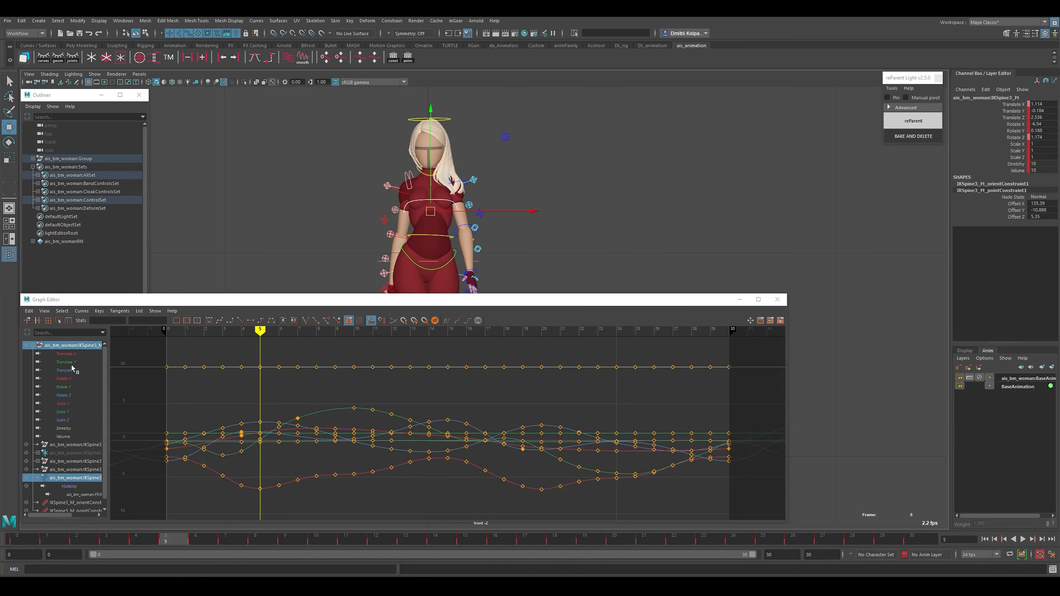
{"action": "left_click", "coordinate": [63, 387]}
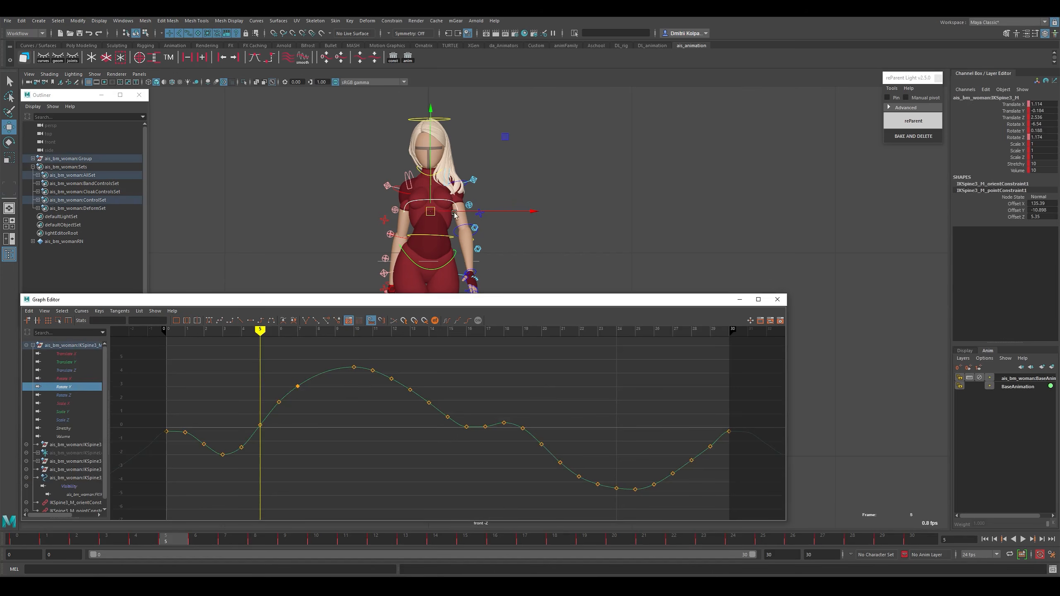
{"action": "key", "text": "e"}
{"action": "mouse_move", "coordinate": [486, 201]}
{"action": "left_mouse_down"}
{"action": "mouse_move", "coordinate": [458, 201]}
{"action": "mouse_move", "coordinate": [481, 202]}
{"action": "left_mouse_up"}
{"action": "key", "text": "ctrl+z"}
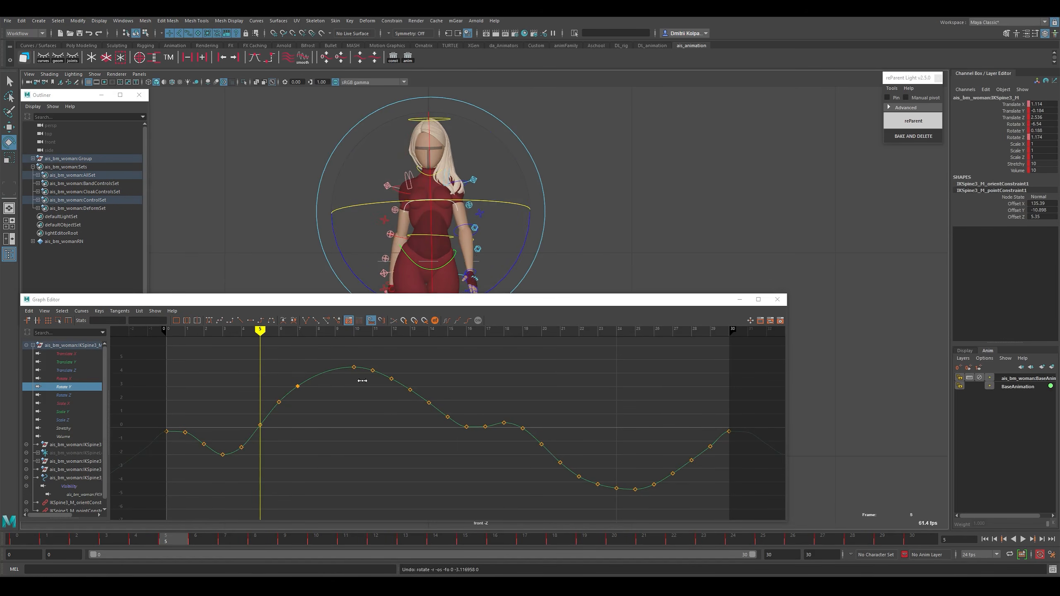
{"action": "left_click", "coordinate": [354, 331]}
{"action": "left_click_drag", "start_coordinate": [360, 356], "coordinate": [342, 381]}
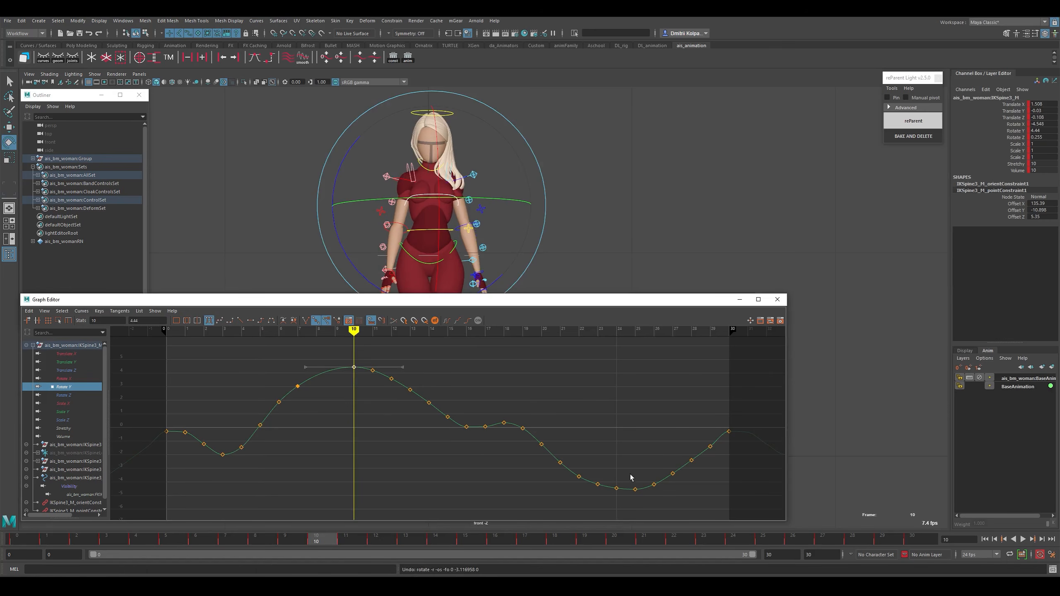
{"action": "key", "text": "w"}
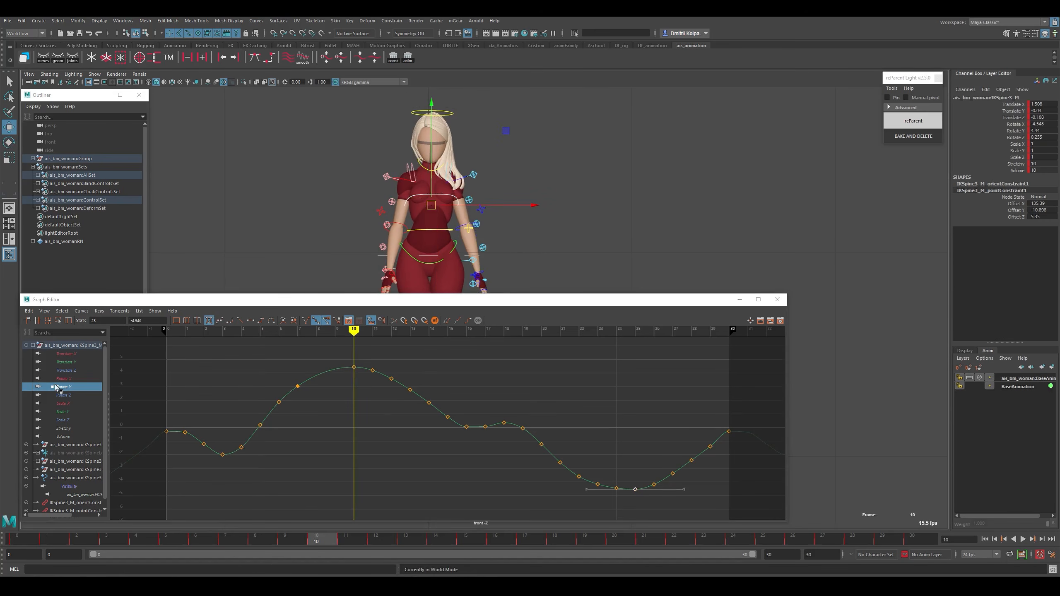
Lower the chest control's whole Translate X curve slightly to balance the side sway, giving 1.553 at frame 8.
{"action": "left_click", "coordinate": [71, 354]}
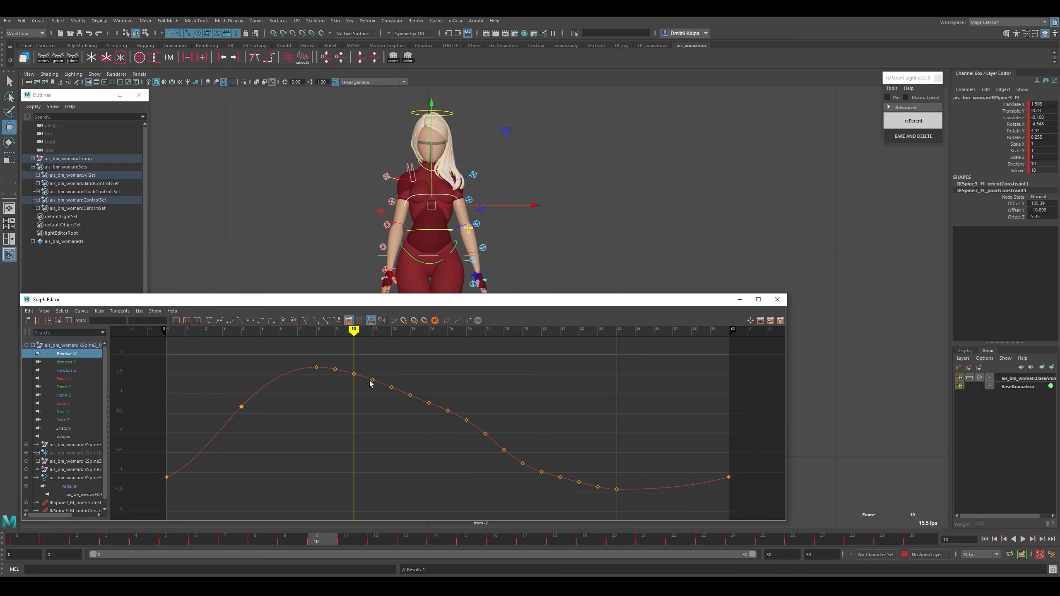
{"action": "key", "text": "k"}
{"action": "left_click", "coordinate": [317, 381]}
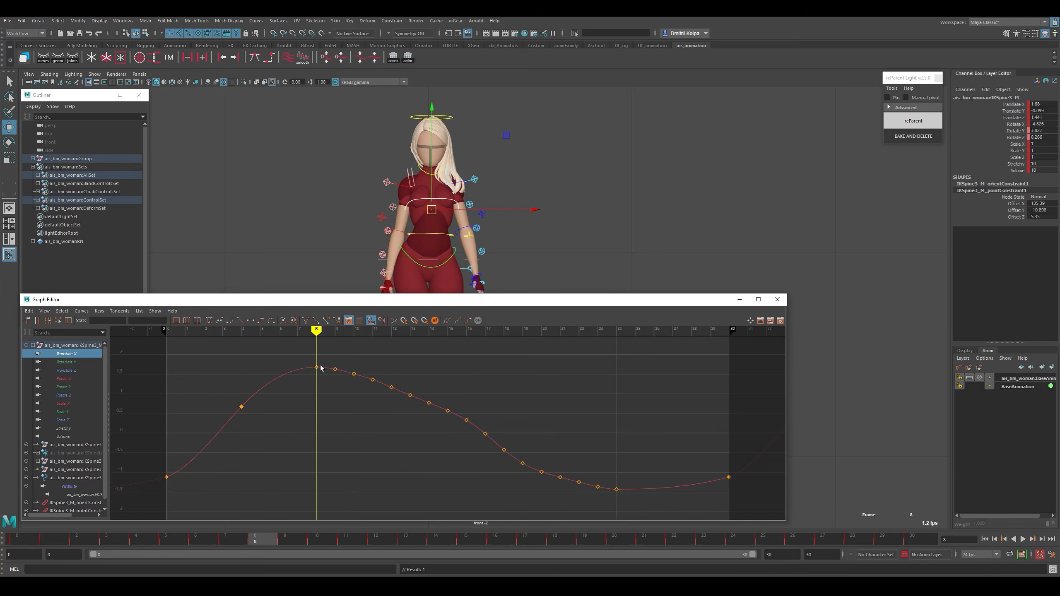
{"action": "left_click_drag", "start_coordinate": [619, 471], "coordinate": [639, 500]}
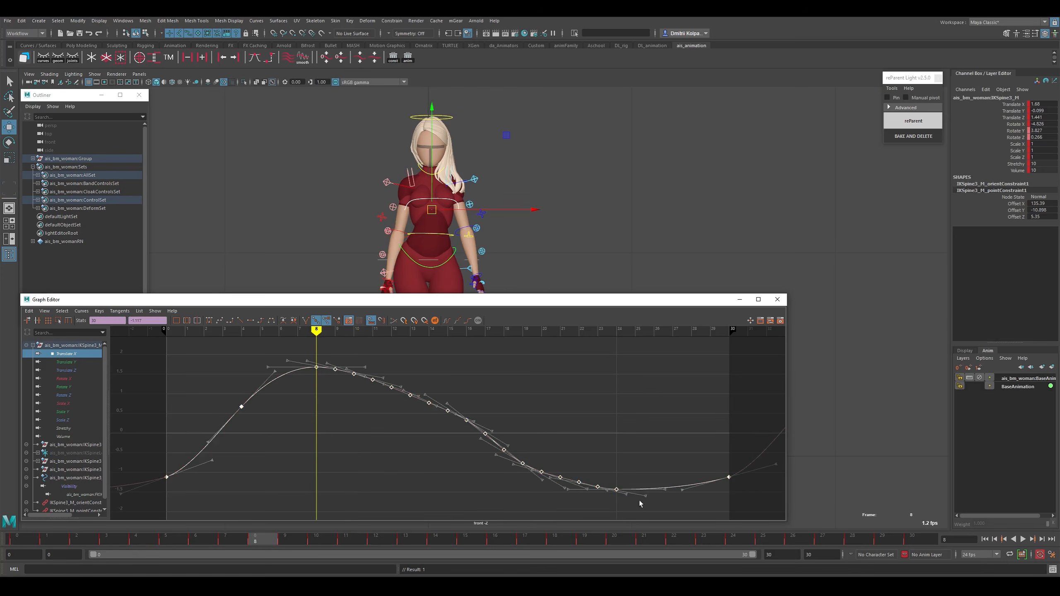
{"action": "middle_click_drag", "start_coordinate": [647, 467], "coordinate": [647, 481]}
{"action": "key", "text": "ctrl+z"}
{"action": "middle_click_drag", "start_coordinate": [525, 446], "coordinate": [529, 449]}
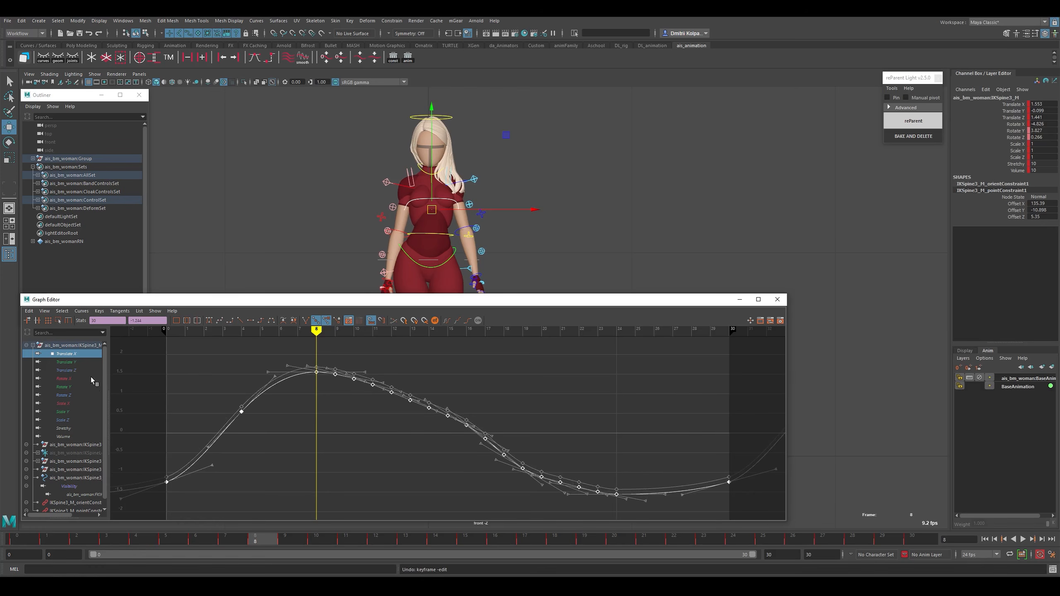
Isolate the Translate X curve of the lower spine control (IKSpine1) for inspection.
{"action": "left_click", "coordinate": [457, 252]}
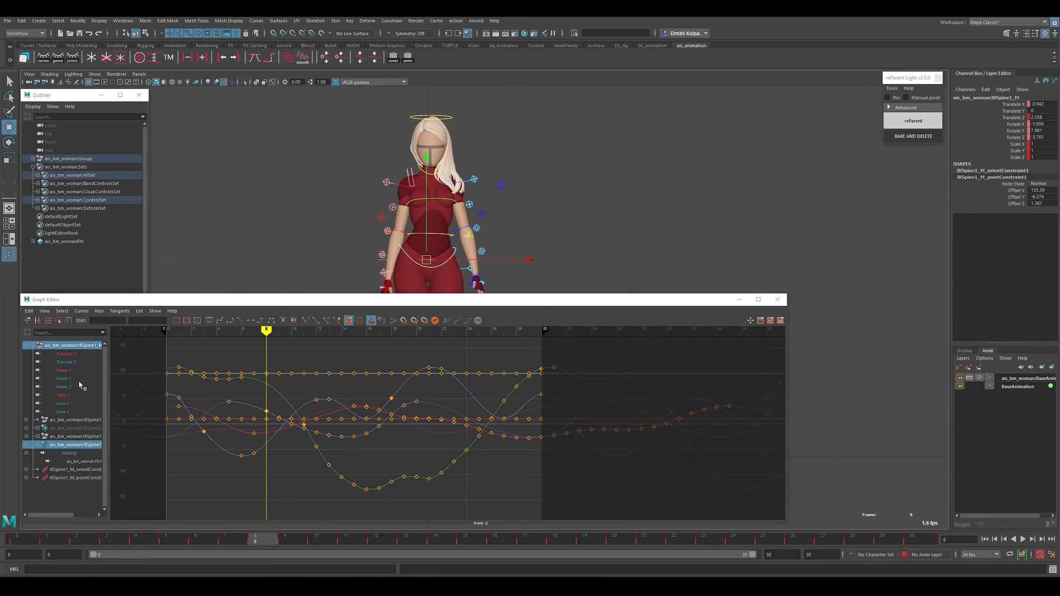
{"action": "left_click", "coordinate": [75, 355]}
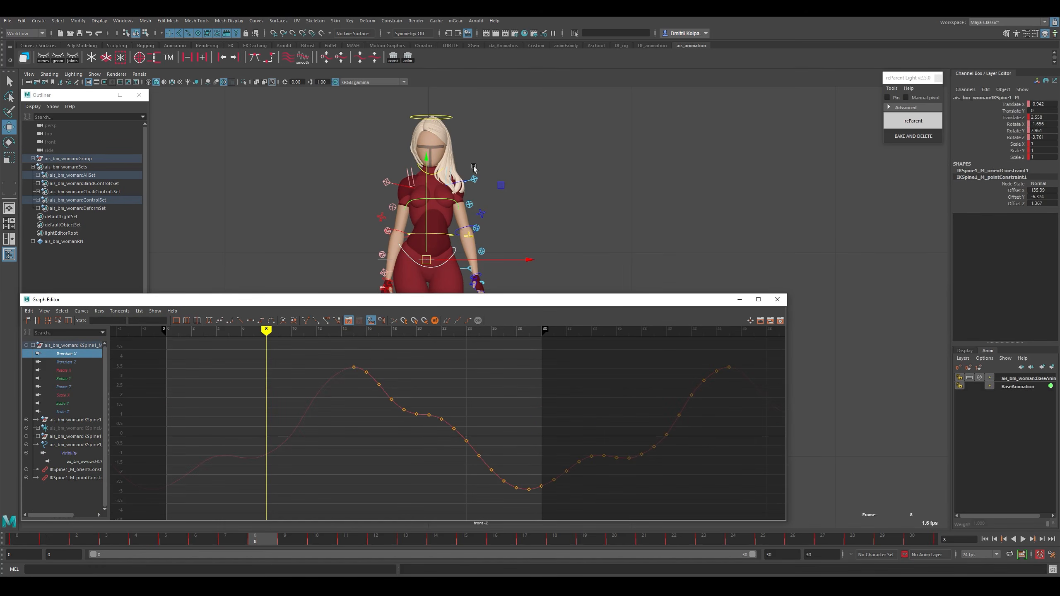
Isolate the head control's Rotate Y curve and select all of its keys.
{"action": "left_click", "coordinate": [452, 112]}
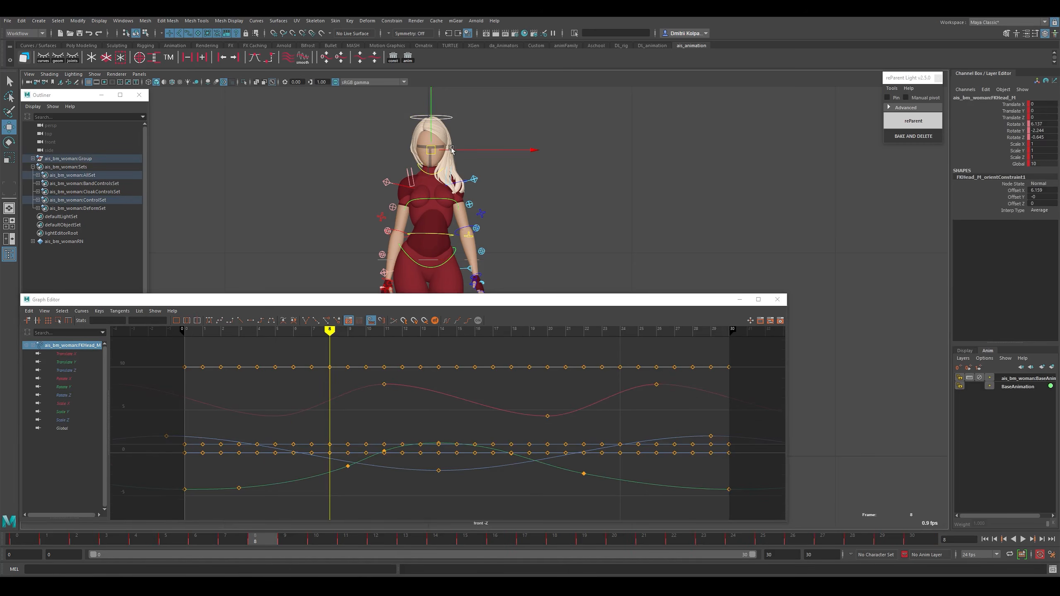
{"action": "key", "text": "e"}
{"action": "key", "text": "ctrl+z"}
{"action": "left_click", "coordinate": [63, 387]}
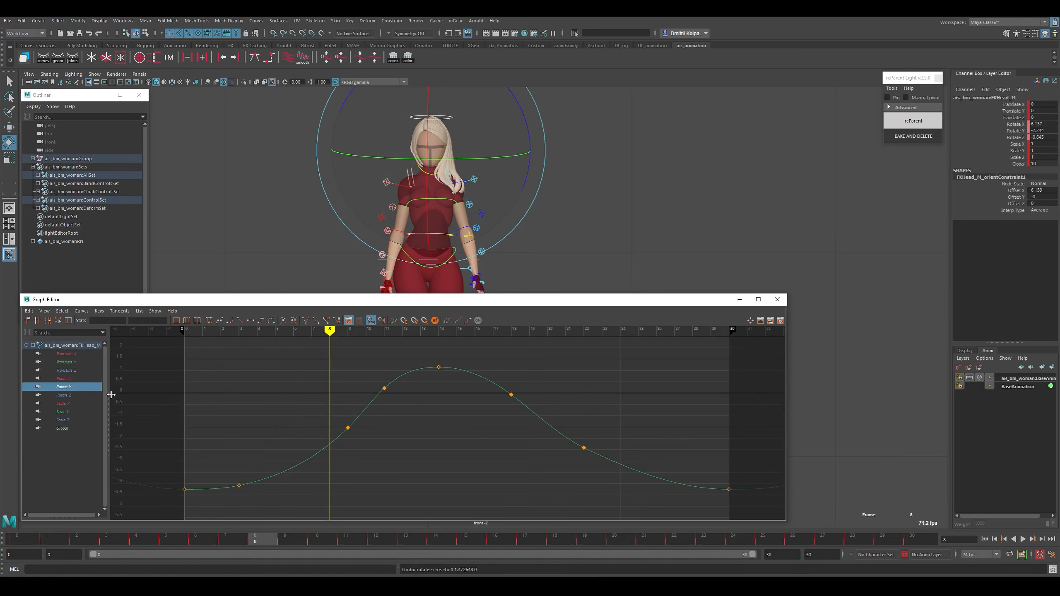
{"action": "left_click", "coordinate": [490, 382]}
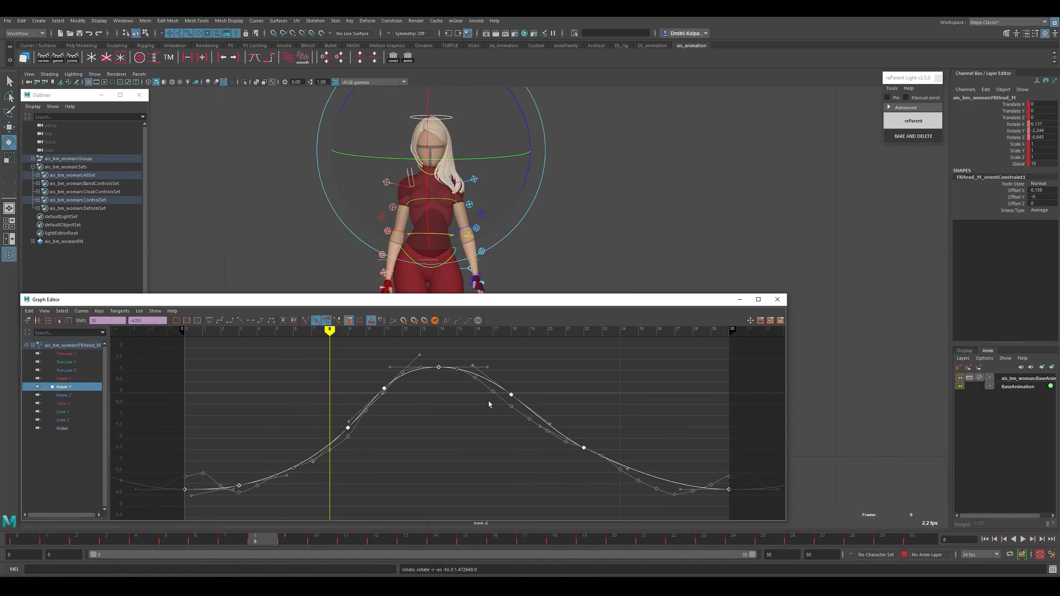
{"action": "middle_click_drag", "start_coordinate": [489, 396], "coordinate": [479, 575], "text": "shift"}
{"action": "right_click_drag", "start_coordinate": [473, 502], "coordinate": [501, 459], "text": "alt+shift"}
{"action": "middle_click_drag", "start_coordinate": [501, 459], "coordinate": [501, 523], "text": "shift"}
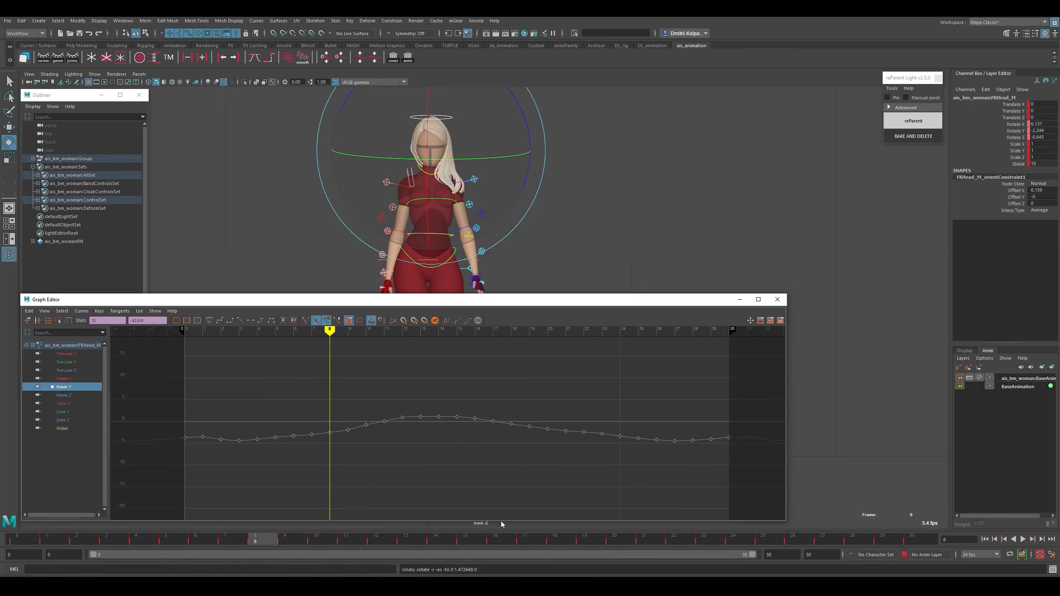
{"action": "key", "text": "ctrl+z"}
{"action": "key", "text": "ctrl+z"}
Raise the head's whole Rotate Y curve so it balances around zero, giving -0.318 at frame 8.
{"action": "right_click_drag", "start_coordinate": [519, 442], "coordinate": [520, 402], "text": "alt+shift"}
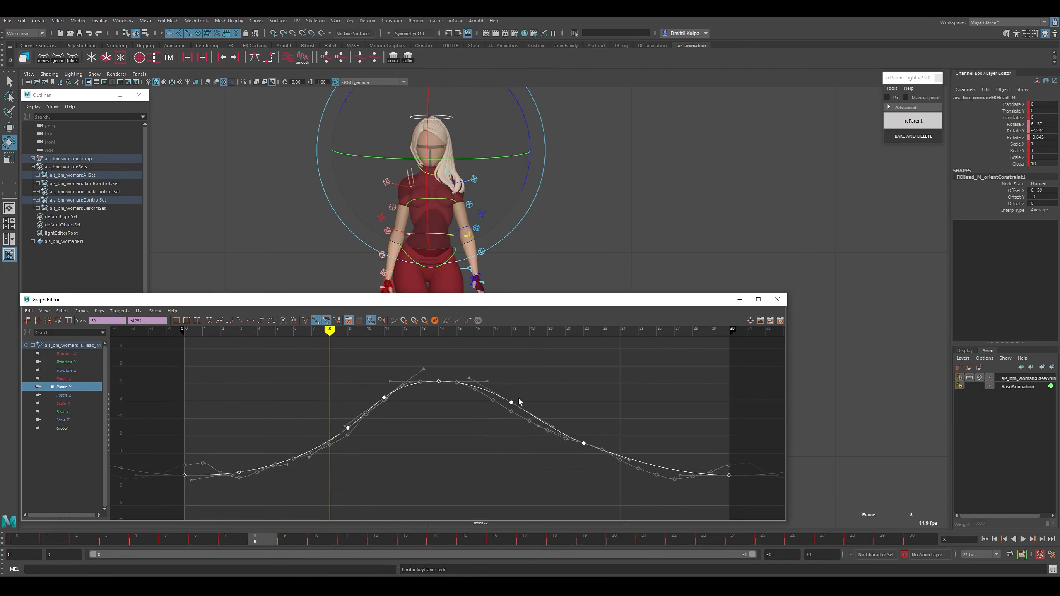
{"action": "mouse_move", "coordinate": [517, 447]}
{"action": "middle_mouse_down", "text": "shift"}
{"action": "mouse_move", "coordinate": [519, 408]}
{"action": "mouse_move", "coordinate": [510, 428]}
{"action": "middle_mouse_up", "text": "shift"}
{"action": "left_click", "coordinate": [384, 426]}
Review the head's Rotate X curve, framed to fit, and the adjusted Rotate Y curve.
{"action": "left_click", "coordinate": [63, 379]}
{"action": "key", "text": "f"}
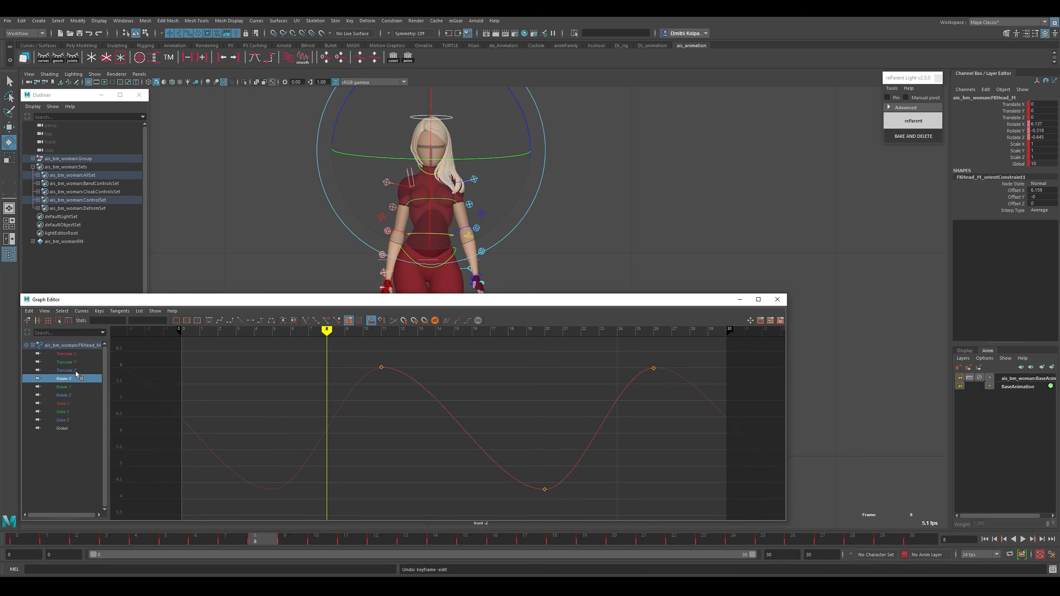
{"action": "left_click", "coordinate": [65, 387]}
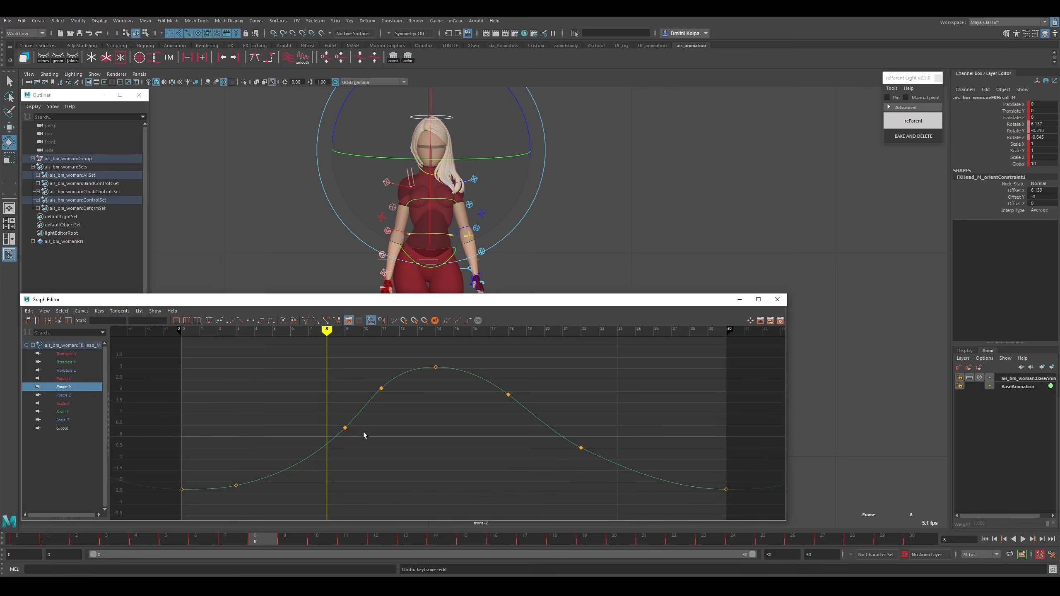
Put the Graph Editor away and play the full-body walk cycle in the front view with the rig controls hidden.
{"action": "left_click", "coordinate": [739, 301]}
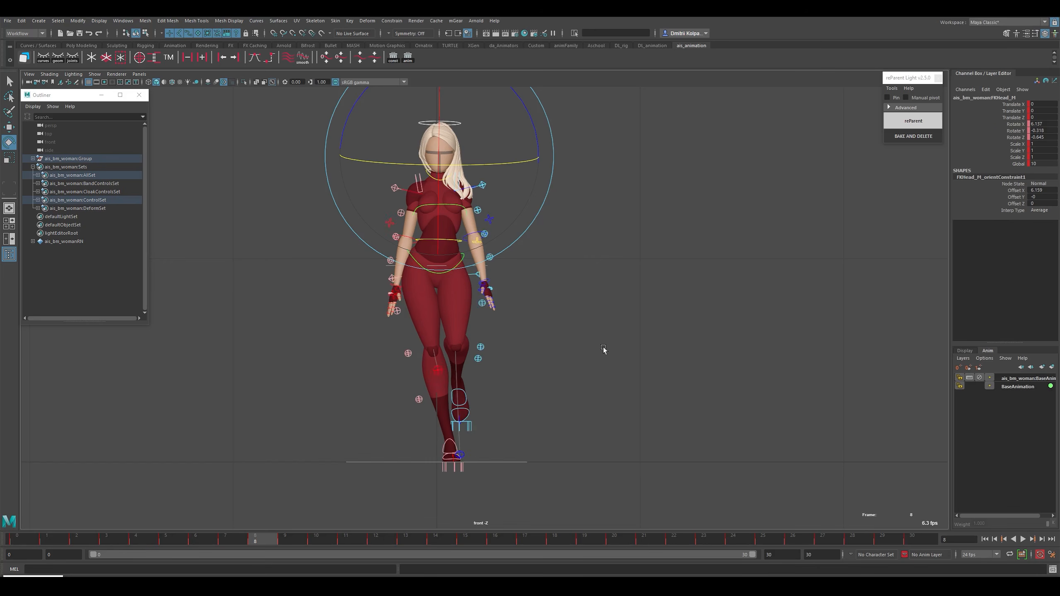
{"action": "key", "text": "alt+1"}
{"action": "left_click", "coordinate": [1023, 540]}
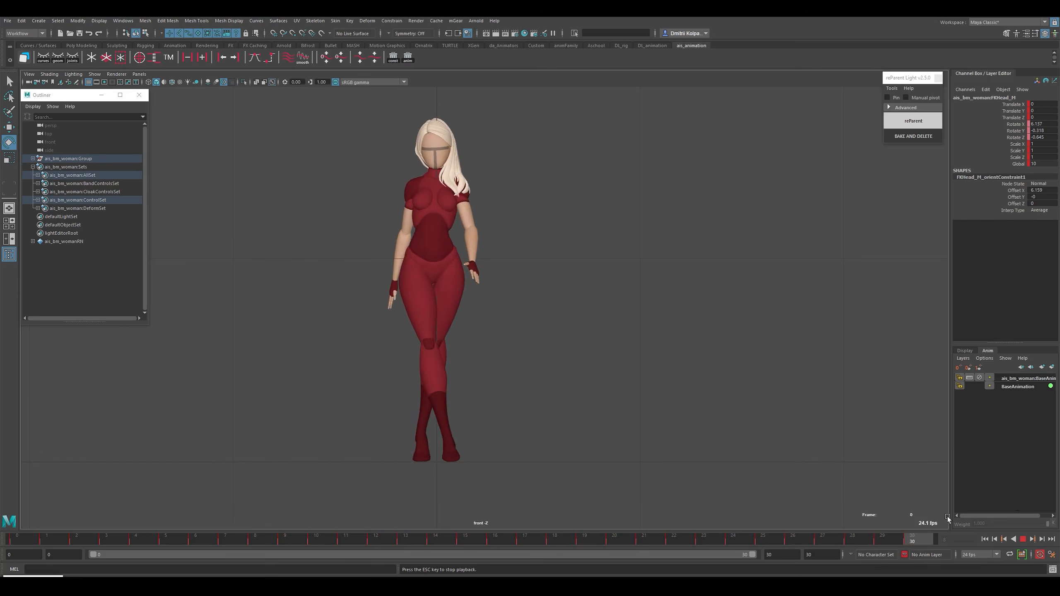
{"action": "key", "text": "Escape"}
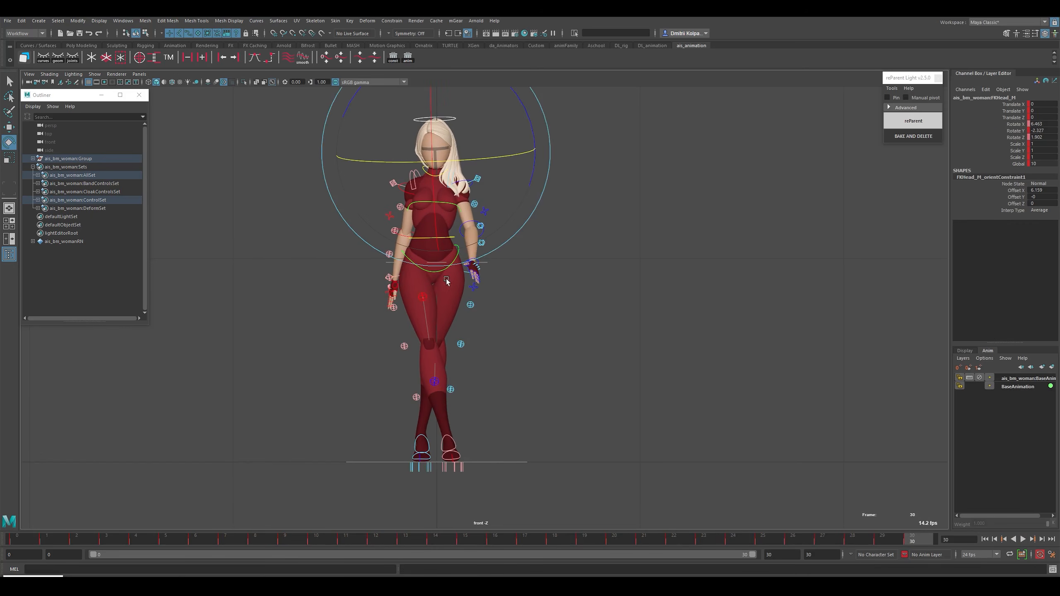
Select the lower spine control (IKSpine1) and examine the pose at frame 30 in the side view without the Graph Editor.
{"action": "left_click", "coordinate": [446, 280]}
{"action": "key", "text": "w"}
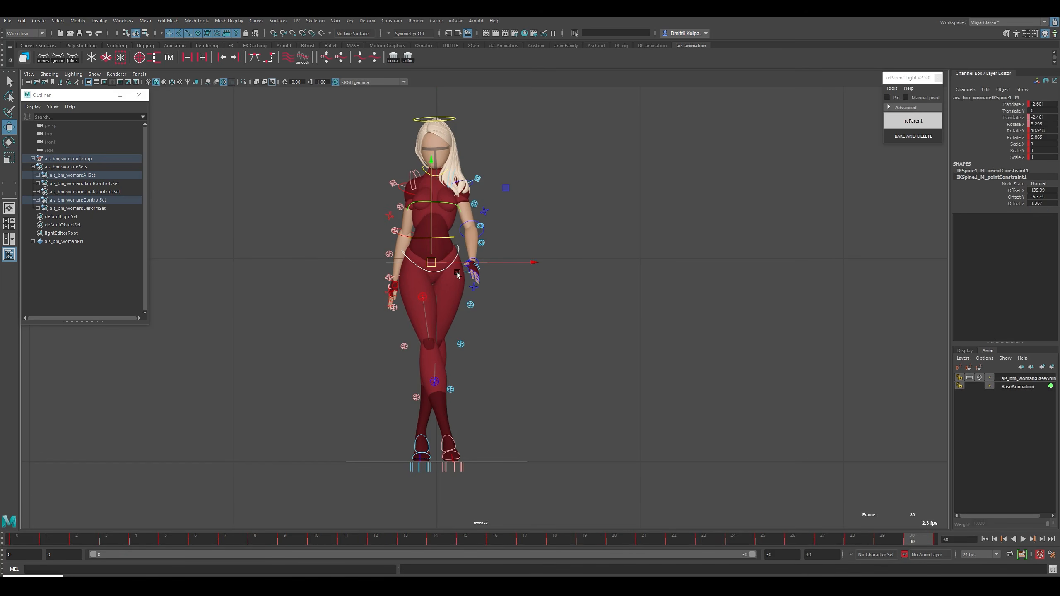
{"action": "key", "text": "alt+g"}
{"action": "key", "text": "space"}
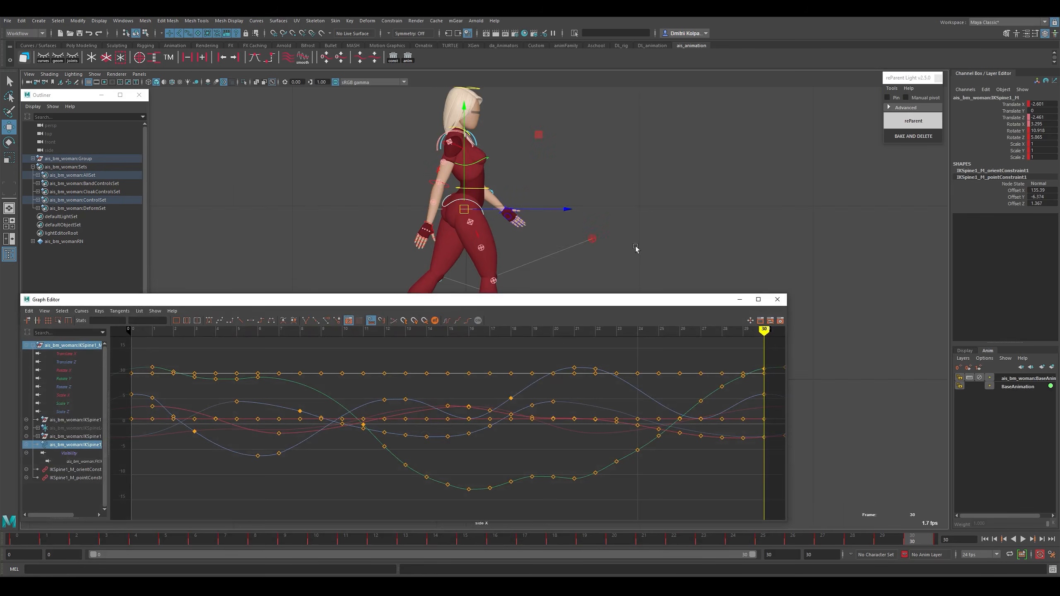
{"action": "middle_click_drag", "start_coordinate": [636, 247], "coordinate": [643, 178], "text": "alt"}
{"action": "left_click", "coordinate": [777, 299]}
{"action": "middle_click_drag", "start_coordinate": [554, 295], "coordinate": [552, 345], "text": "alt"}
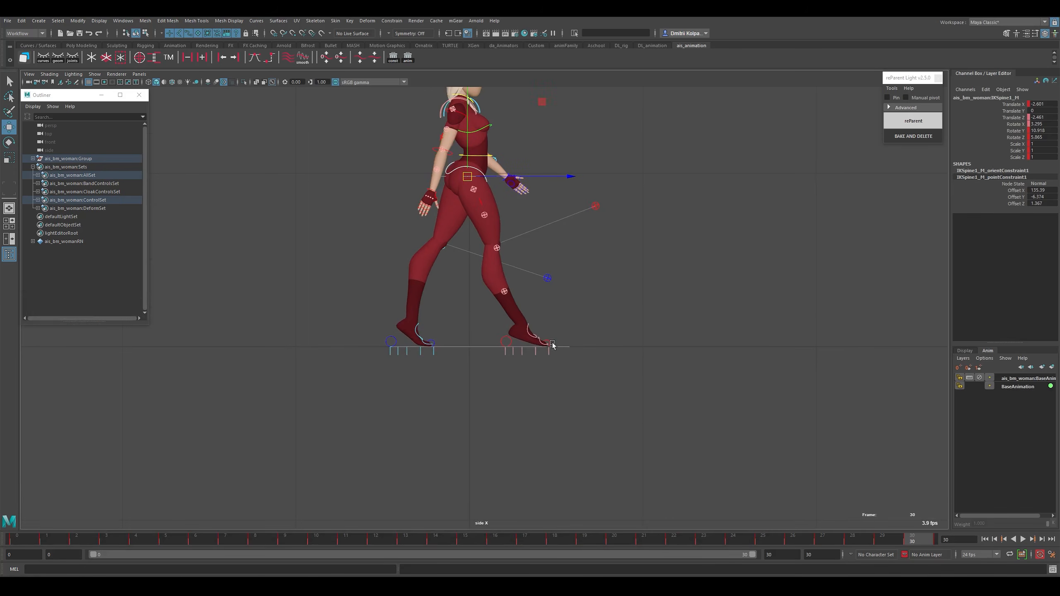
Raise the first and last Rotate X keys of the right toe-tip roll control (RollToesEnd_R) to 18.142, with the Graph Editor open.
{"action": "left_click_drag", "start_coordinate": [555, 358], "coordinate": [551, 354]}
{"action": "left_click", "coordinate": [548, 354]}
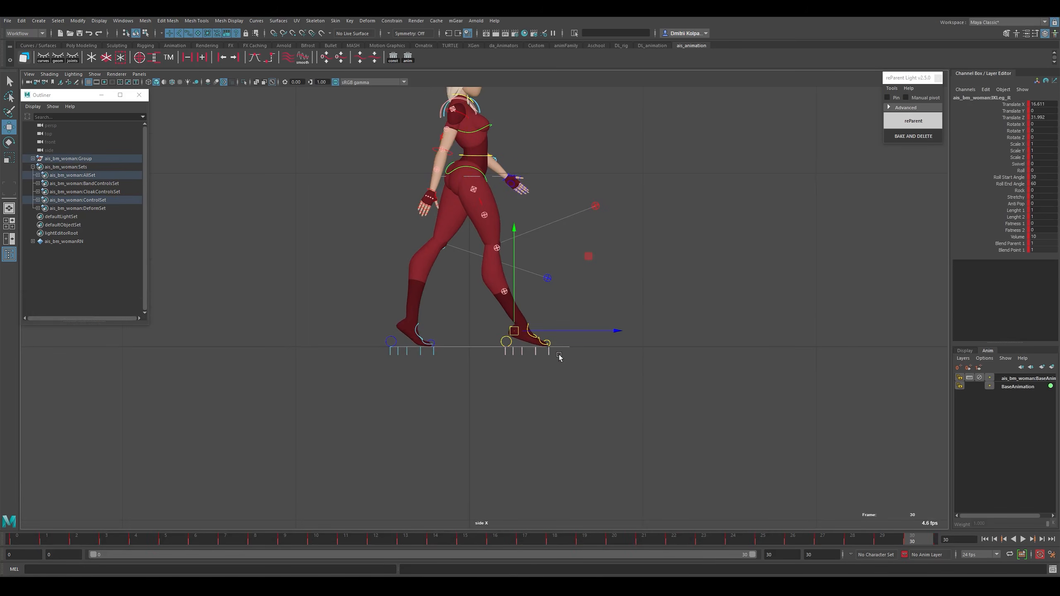
{"action": "key", "text": "alt+g"}
{"action": "scroll", "coordinate": [578, 185], "scroll_direction": "down", "scroll_amount": 1}
{"action": "mouse_move", "coordinate": [566, 248]}
{"action": "middle_mouse_down", "text": "alt"}
{"action": "mouse_move", "coordinate": [577, 185]}
{"action": "mouse_move", "coordinate": [562, 240]}
{"action": "middle_mouse_up", "text": "alt"}
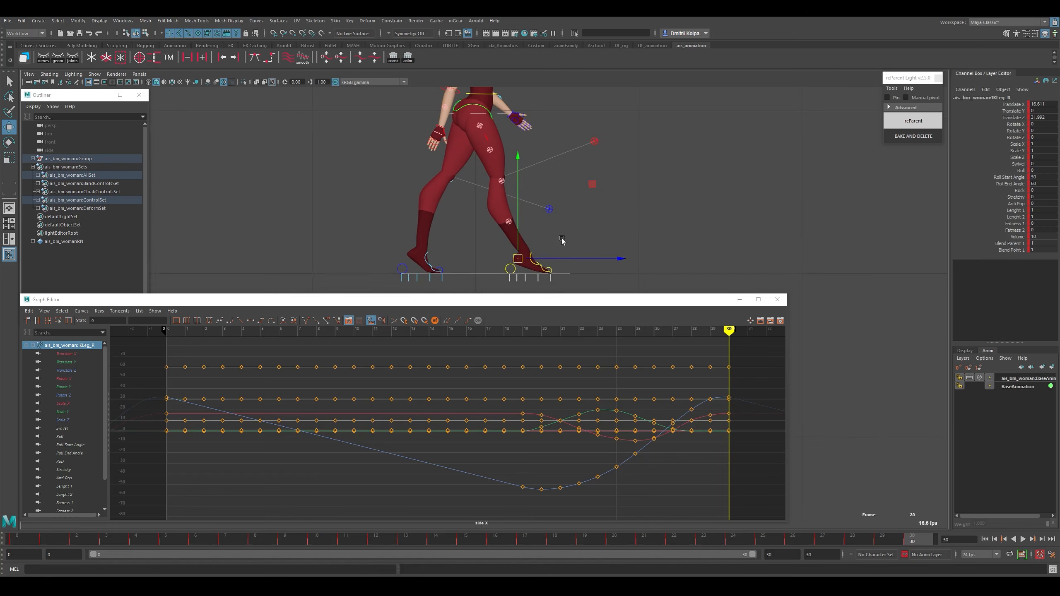
{"action": "left_click", "coordinate": [550, 269]}
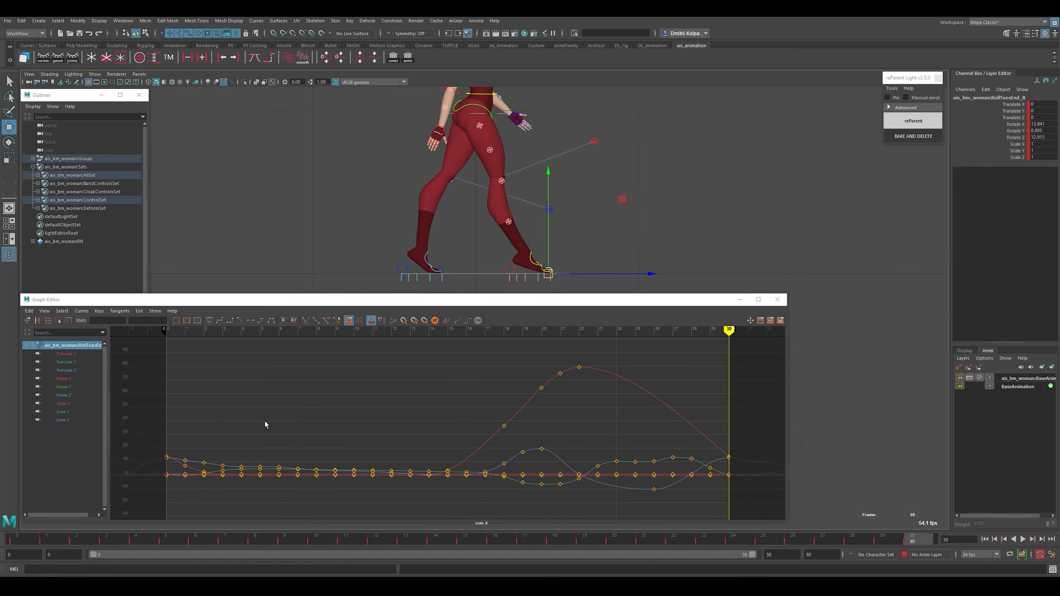
{"action": "left_click", "coordinate": [64, 378]}
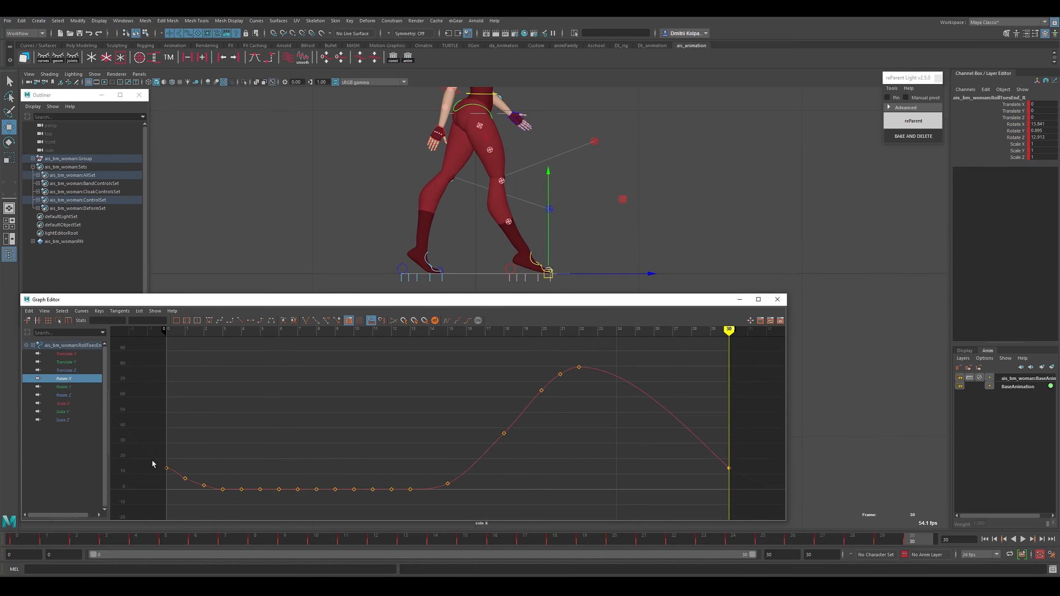
{"action": "left_click_drag", "start_coordinate": [716, 440], "coordinate": [743, 481], "text": "shift"}
{"action": "middle_click_drag", "start_coordinate": [734, 438], "coordinate": [735, 430], "text": "shift"}
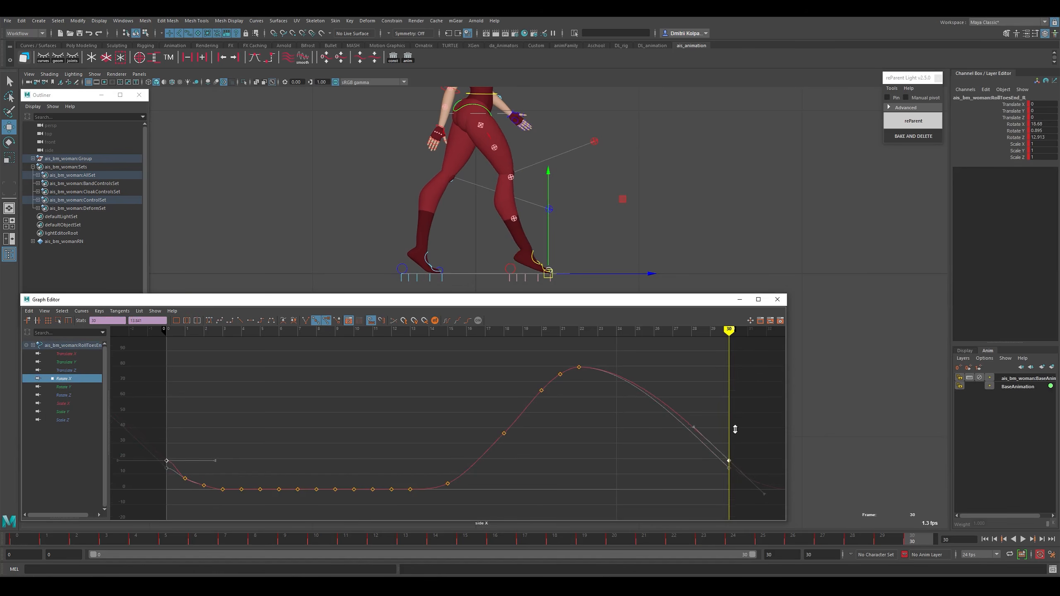
Delete the Rotate X keys at frames 1 and 2 on the right toe-tip roll control to simplify the curve's start.
{"action": "left_click", "coordinate": [182, 498]}
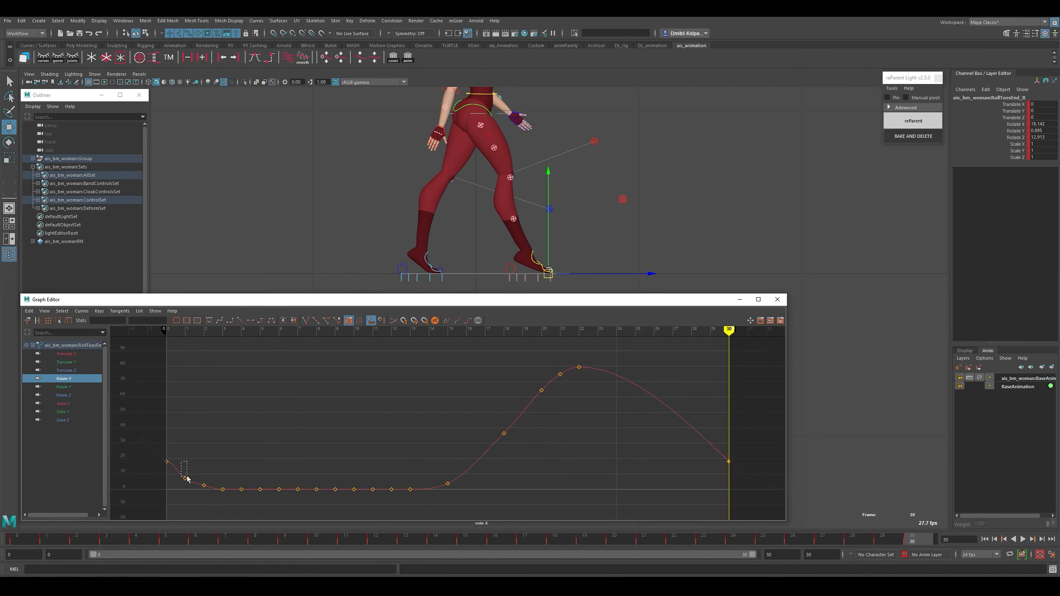
{"action": "left_click_drag", "start_coordinate": [188, 479], "coordinate": [214, 499]}
{"action": "key", "text": "Delete"}
{"action": "left_click_drag", "start_coordinate": [160, 451], "coordinate": [529, 464]}
{"action": "left_click", "coordinate": [187, 497]}
Lower the toe-tip roll's Rotate X key at frame 18 slightly and scrub to frame 30 to check the leg motion.
{"action": "key", "text": "k"}
{"action": "key", "text": "w"}
{"action": "left_click", "coordinate": [504, 434]}
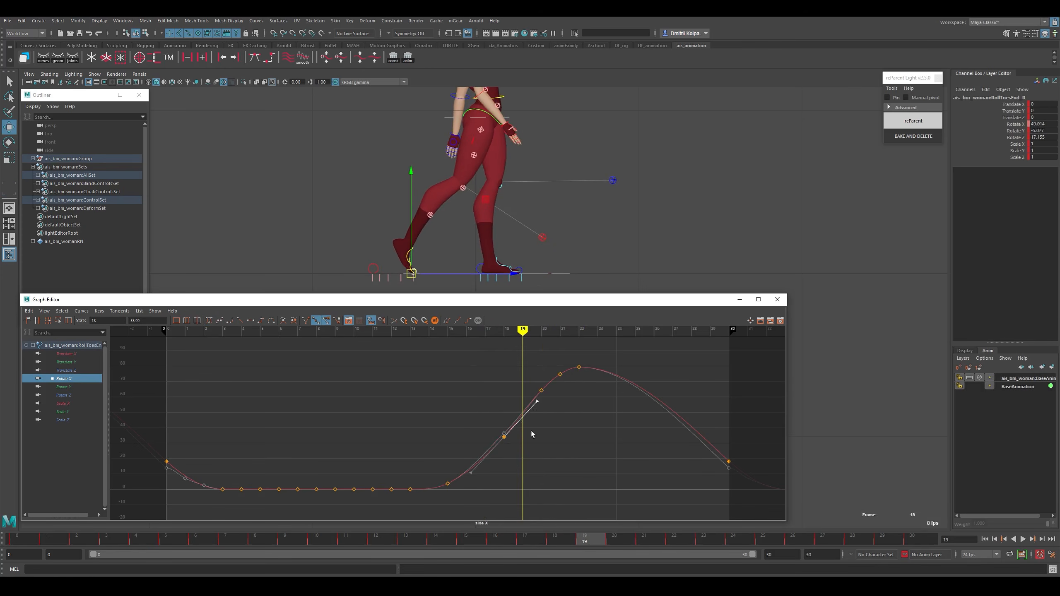
{"action": "mouse_move", "coordinate": [532, 435]}
{"action": "left_mouse_down"}
{"action": "mouse_move", "coordinate": [426, 436]}
{"action": "mouse_move", "coordinate": [546, 440]}
{"action": "mouse_move", "coordinate": [451, 445]}
{"action": "mouse_move", "coordinate": [569, 453]}
{"action": "mouse_move", "coordinate": [660, 428]}
{"action": "mouse_move", "coordinate": [731, 430]}
{"action": "left_mouse_up"}
{"action": "key", "text": "w"}
Try converting the right knee control (BendKnee1_R) to a reParent locator and lowering its Translate Y at frame 19 to 55.09.
{"action": "left_click", "coordinate": [509, 176]}
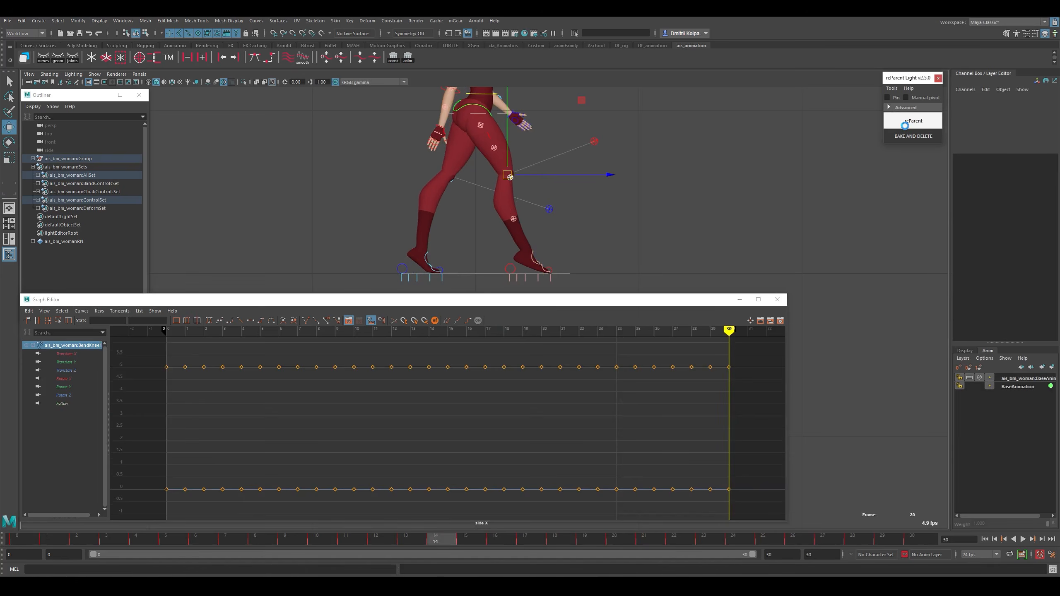
{"action": "left_click", "coordinate": [67, 362]}
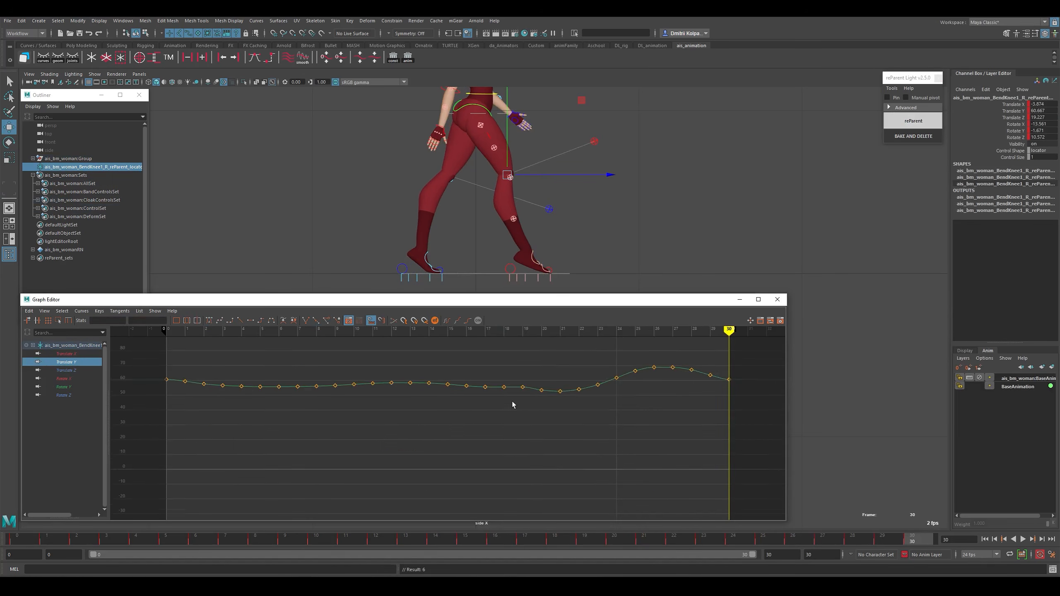
{"action": "key", "text": "f"}
{"action": "right_click_drag", "start_coordinate": [493, 423], "coordinate": [504, 423], "text": "alt+shift"}
{"action": "left_click", "coordinate": [587, 539]}
{"action": "middle_click_drag", "start_coordinate": [533, 466], "coordinate": [526, 413], "text": "alt"}
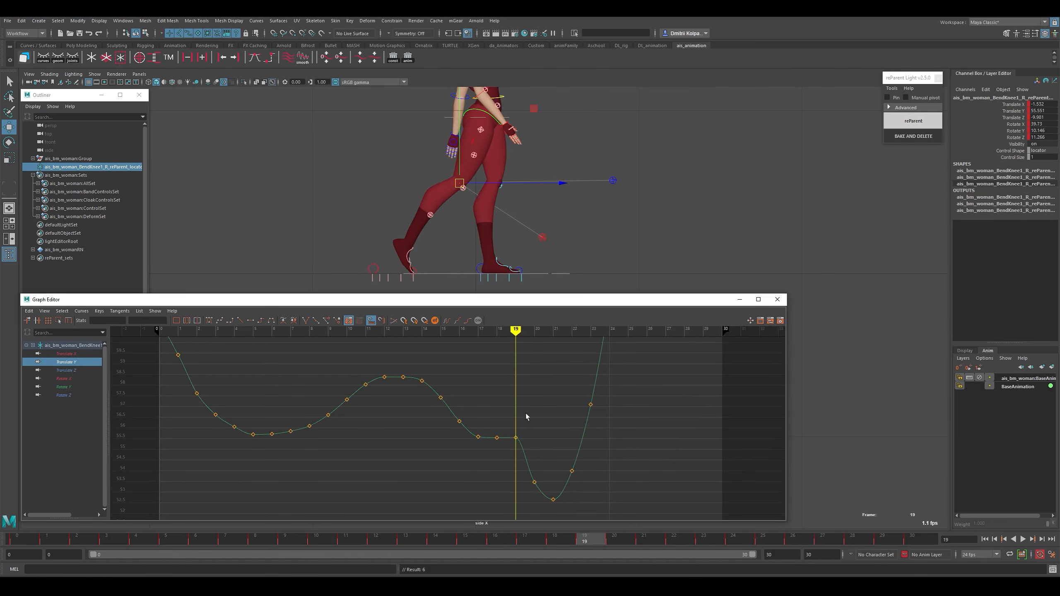
{"action": "left_click", "coordinate": [478, 437]}
Try to smooth the knee locator's Translate Z curve between frames 15 and 19 by adjusting frame 18 and deleting frames 16 and 17.
{"action": "left_click", "coordinate": [67, 370]}
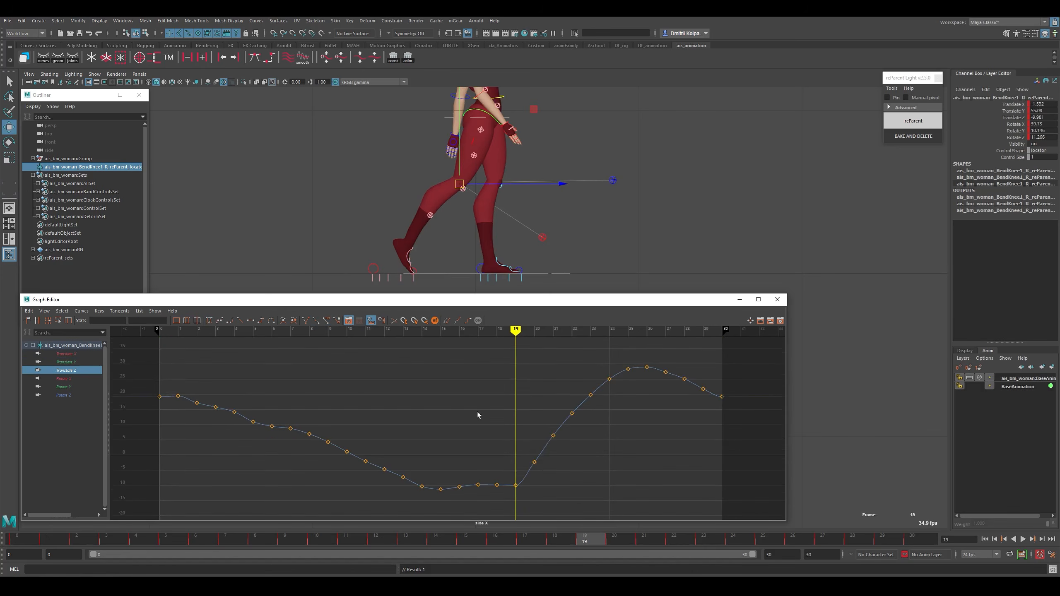
{"action": "right_click_drag", "start_coordinate": [501, 471], "coordinate": [516, 455], "text": "alt"}
{"action": "middle_click_drag", "start_coordinate": [556, 473], "coordinate": [519, 430], "text": "shift"}
{"action": "key", "text": "ctrl+z"}
{"action": "key", "text": "k"}
{"action": "left_click", "coordinate": [503, 463]}
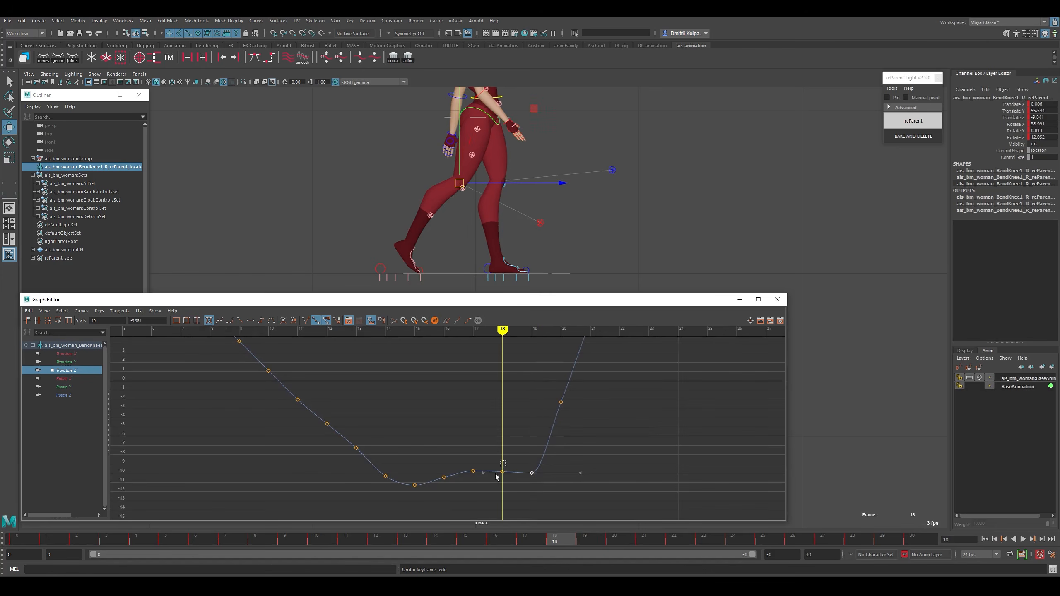
{"action": "left_click", "coordinate": [474, 486]}
{"action": "key", "text": "k"}
{"action": "left_click", "coordinate": [470, 485]}
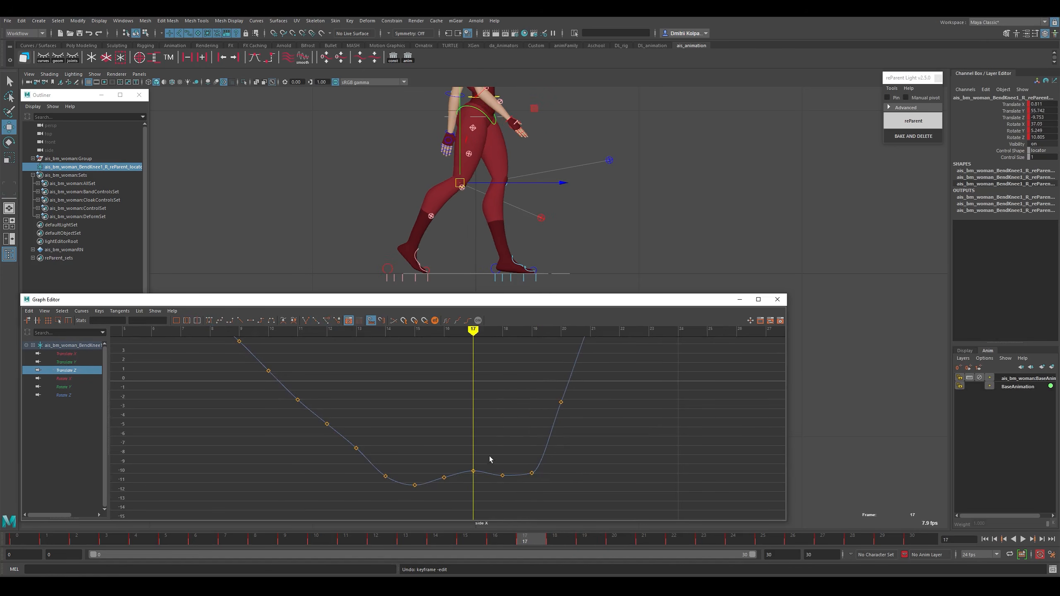
{"action": "left_click_drag", "start_coordinate": [478, 484], "coordinate": [478, 485]}
{"action": "key", "text": "Delete"}
{"action": "left_click_drag", "start_coordinate": [486, 442], "coordinate": [544, 478]}
{"action": "key", "text": "k"}
{"action": "left_click", "coordinate": [531, 467]}
Undo the knee locator's Translate Z and Translate Y edits and the reparenting of the right knee control.
{"action": "key", "text": "ctrl+z"}
{"action": "key", "text": "ctrl+z"}
{"action": "key", "text": "ctrl+z"}
{"action": "key", "text": "ctrl+z"}
{"action": "key", "text": "ctrl+z"}
{"action": "key", "text": "ctrl+z"}
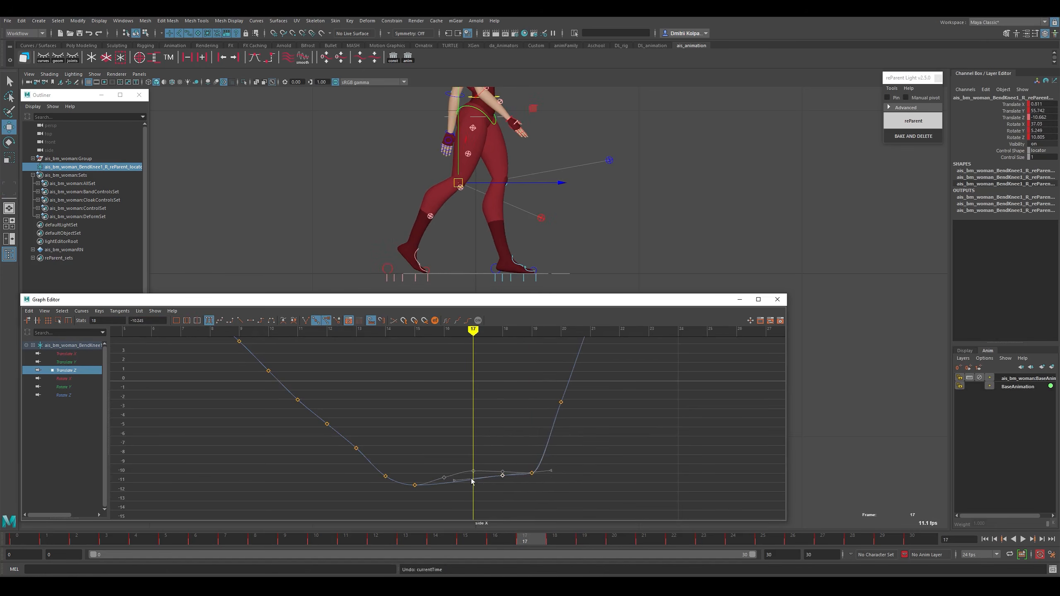
{"action": "key", "text": "ctrl+z"}
{"action": "key", "text": "ctrl+z"}
{"action": "key", "text": "ctrl+z"}
{"action": "key", "text": "ctrl+z"}
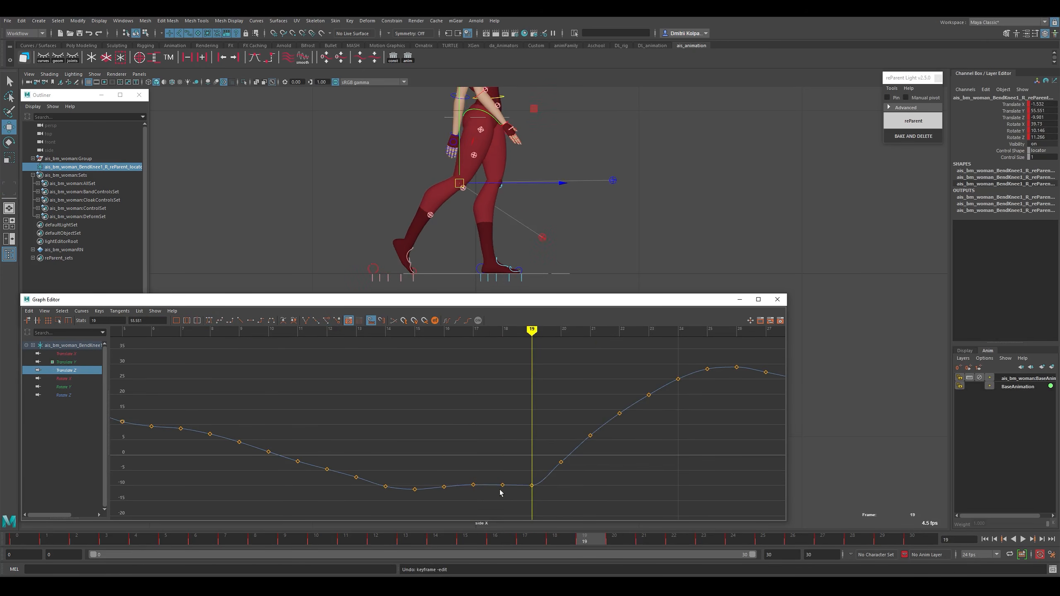
{"action": "key", "text": "ctrl+z"}
{"action": "key", "text": "ctrl+z"}
{"action": "key", "text": "ctrl+z"}
{"action": "key", "text": "ctrl+z"}
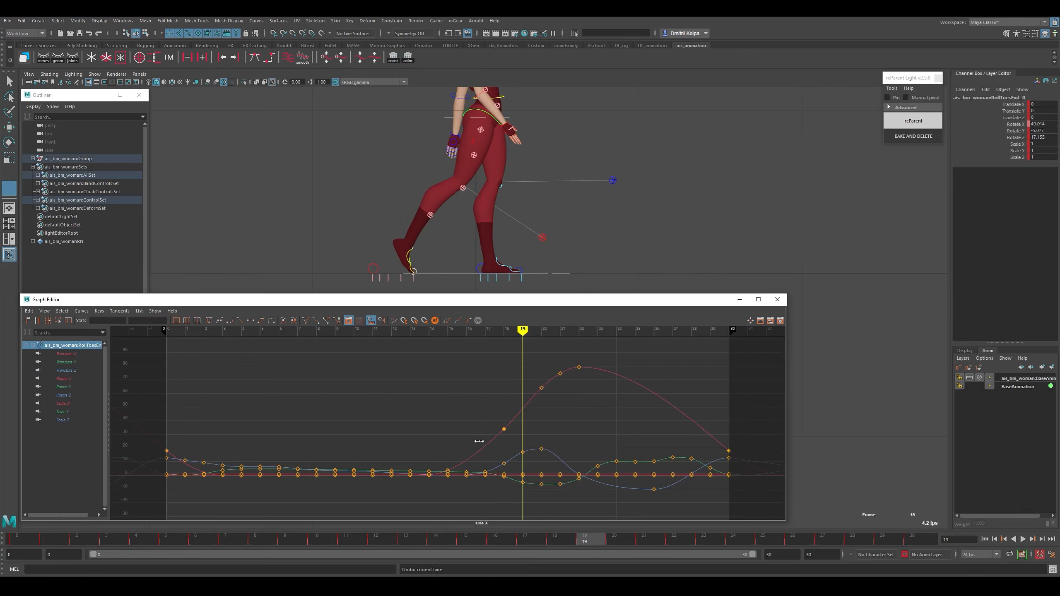
Key the right toe-tip roll's Rotate X at 53.047 on frame 19, delete the keys at frames 20 and 21, and scrub the result.
{"action": "key", "text": "w"}
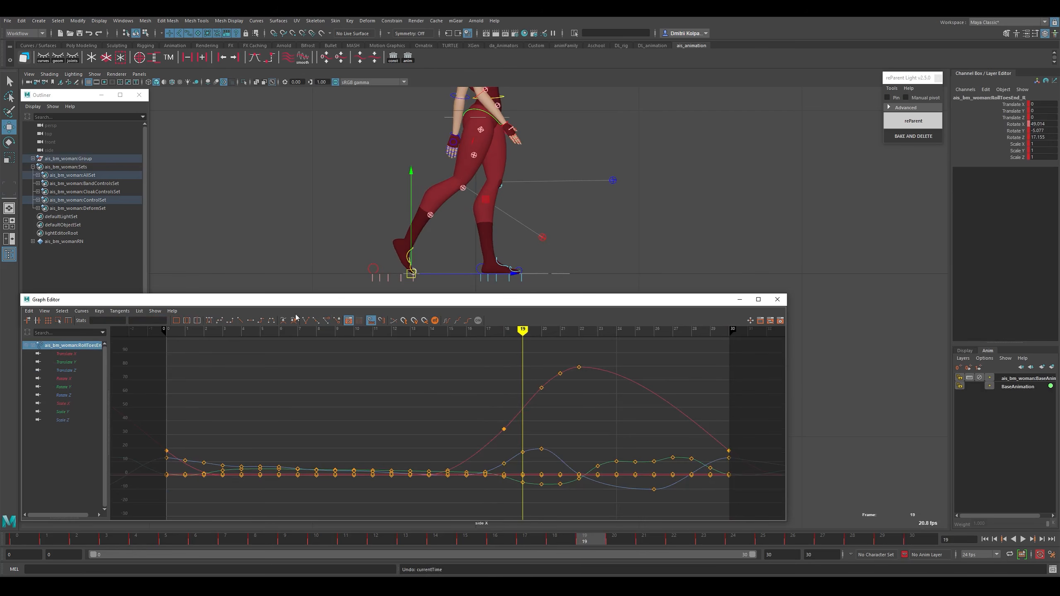
{"action": "left_click", "coordinate": [69, 379]}
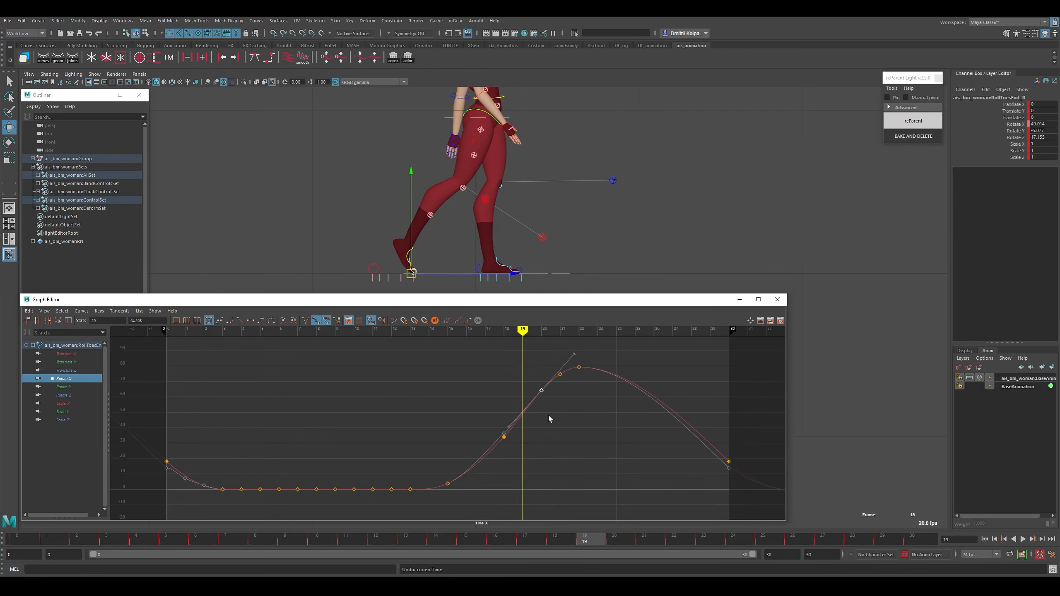
{"action": "right_click", "coordinate": [530, 416]}
{"action": "left_click", "coordinate": [532, 427]}
{"action": "middle_click_drag", "start_coordinate": [539, 404], "coordinate": [538, 399], "text": "shift"}
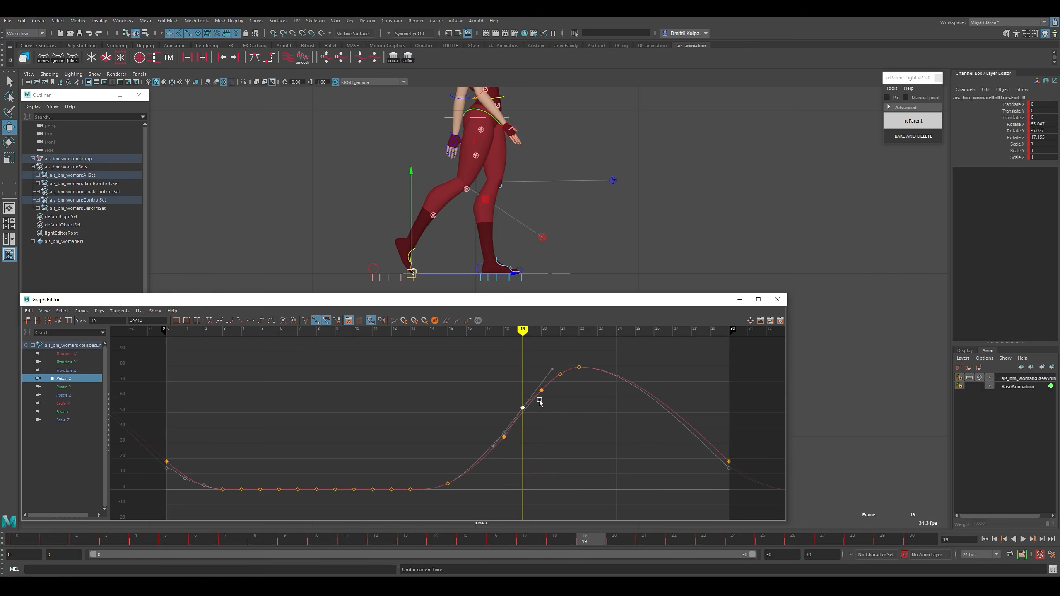
{"action": "left_click_drag", "start_coordinate": [530, 360], "coordinate": [565, 397]}
{"action": "key", "text": "Delete"}
{"action": "left_click_drag", "start_coordinate": [534, 365], "coordinate": [546, 381]}
{"action": "left_click", "coordinate": [505, 395]}
{"action": "key", "text": "k"}
{"action": "mouse_move", "coordinate": [516, 412]}
{"action": "left_mouse_down"}
{"action": "mouse_move", "coordinate": [492, 414]}
{"action": "mouse_move", "coordinate": [534, 415]}
{"action": "mouse_move", "coordinate": [487, 419]}
{"action": "mouse_move", "coordinate": [502, 418]}
{"action": "left_mouse_up"}
{"action": "key", "text": "w"}
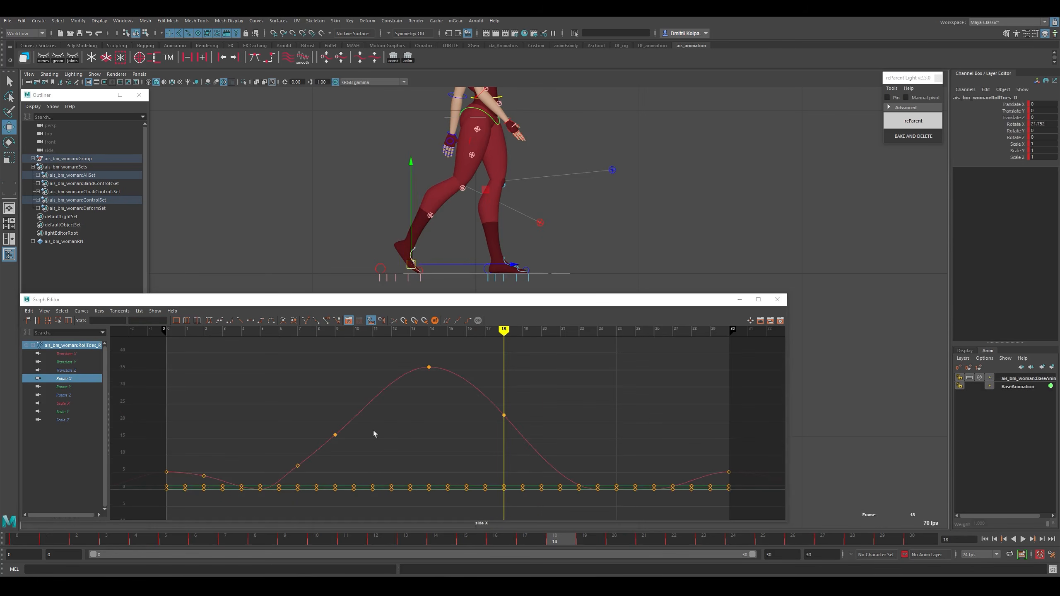
Try lowering the right toe roll control's (RollToes_R) Rotate X key at frame 7 to 6.204, and undo that change.
{"action": "left_click", "coordinate": [335, 435]}
{"action": "key", "text": "k"}
{"action": "left_click", "coordinate": [288, 452]}
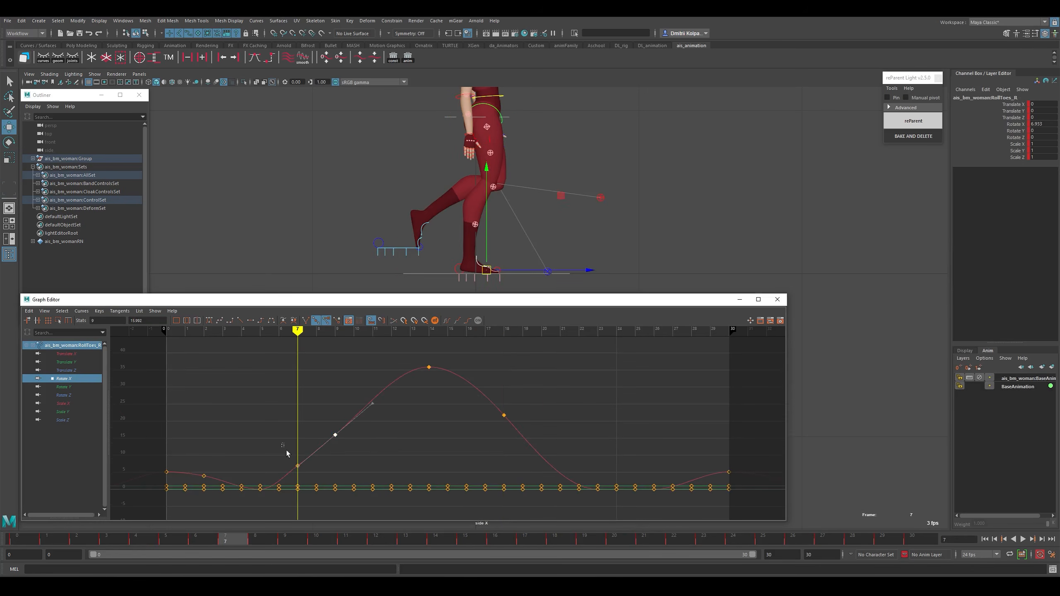
{"action": "left_click", "coordinate": [297, 466]}
{"action": "middle_click_drag", "start_coordinate": [330, 446], "coordinate": [330, 451], "text": "shift"}
{"action": "key", "text": "f"}
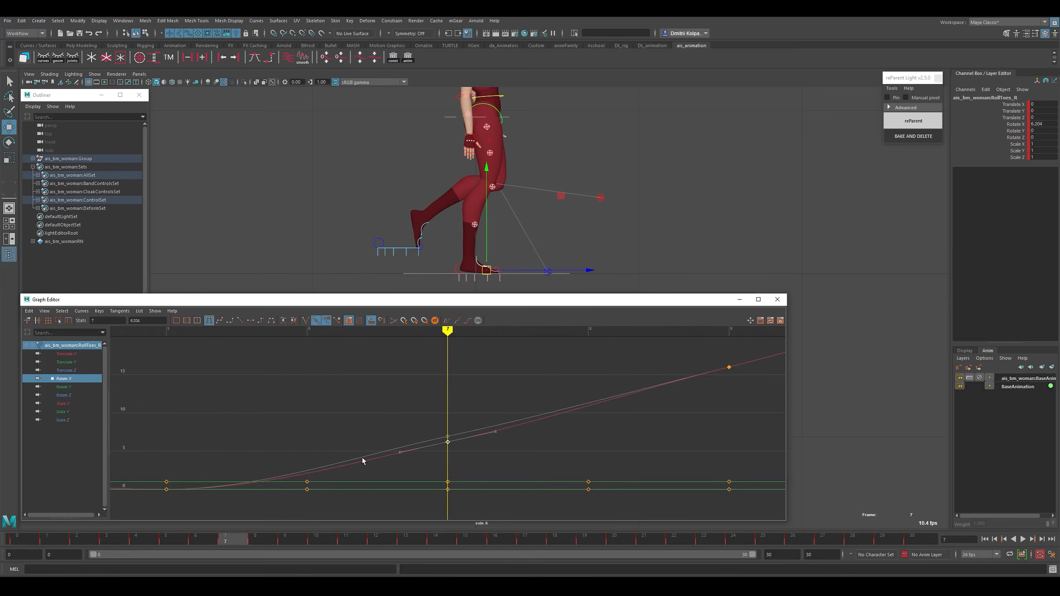
{"action": "key", "text": "a"}
{"action": "key", "text": "ctrl+z"}
Isolate the right toe roll's Rotate X curve, adjust its keys around frames 7 to 9, and scrub the foot motion.
{"action": "left_click", "coordinate": [85, 379]}
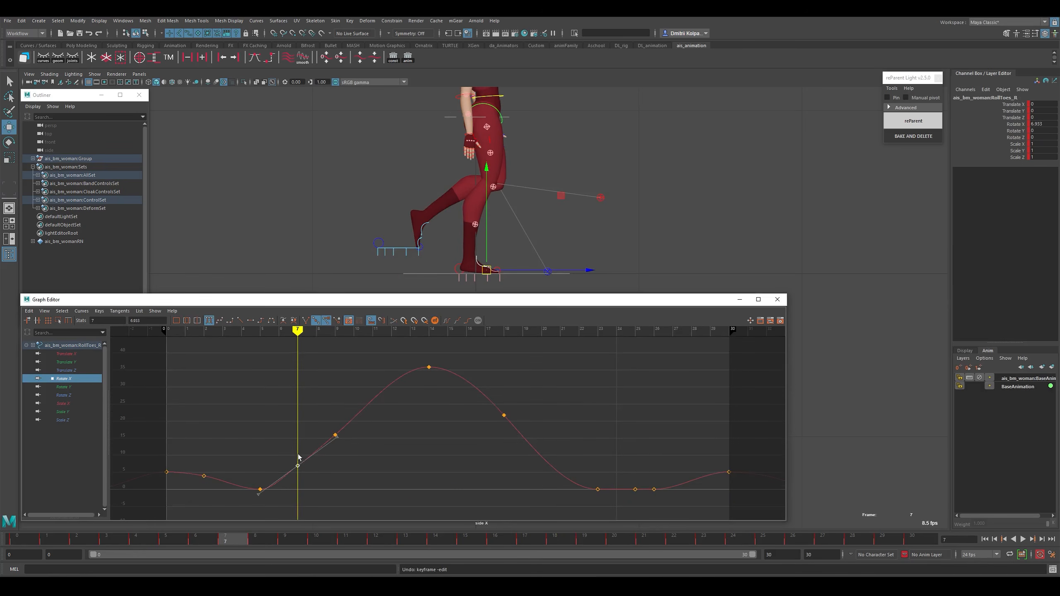
{"action": "middle_click_drag", "start_coordinate": [312, 453], "coordinate": [332, 448], "text": "shift"}
{"action": "left_click", "coordinate": [342, 435]}
{"action": "key", "text": "k"}
{"action": "left_click_drag", "start_coordinate": [247, 437], "coordinate": [296, 412]}
{"action": "key", "text": "w"}
Select the lower spine control (IKSpine1), try shifting it backward along Z at frame 6, and undo the move.
{"action": "left_click", "coordinate": [502, 114]}
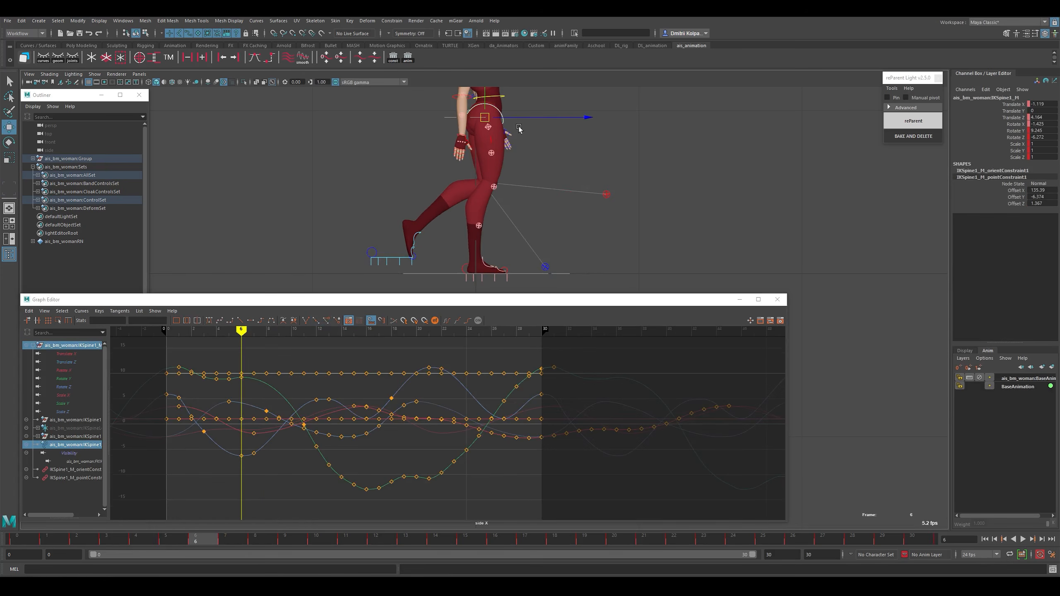
{"action": "left_click_drag", "start_coordinate": [522, 117], "coordinate": [527, 120]}
{"action": "key", "text": "ctrl+z"}
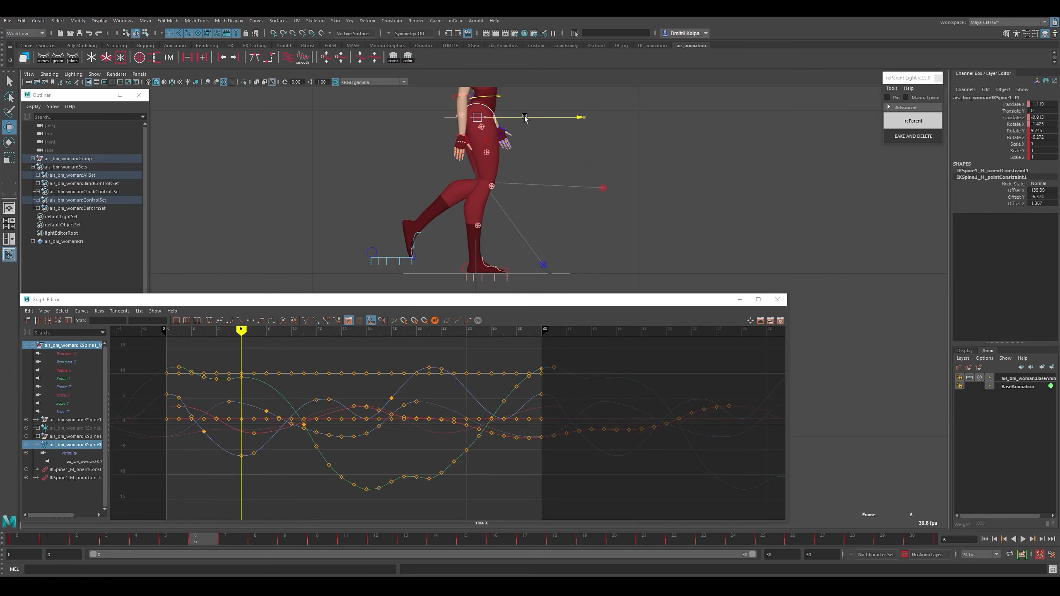
{"action": "key", "text": "ctrl+z"}
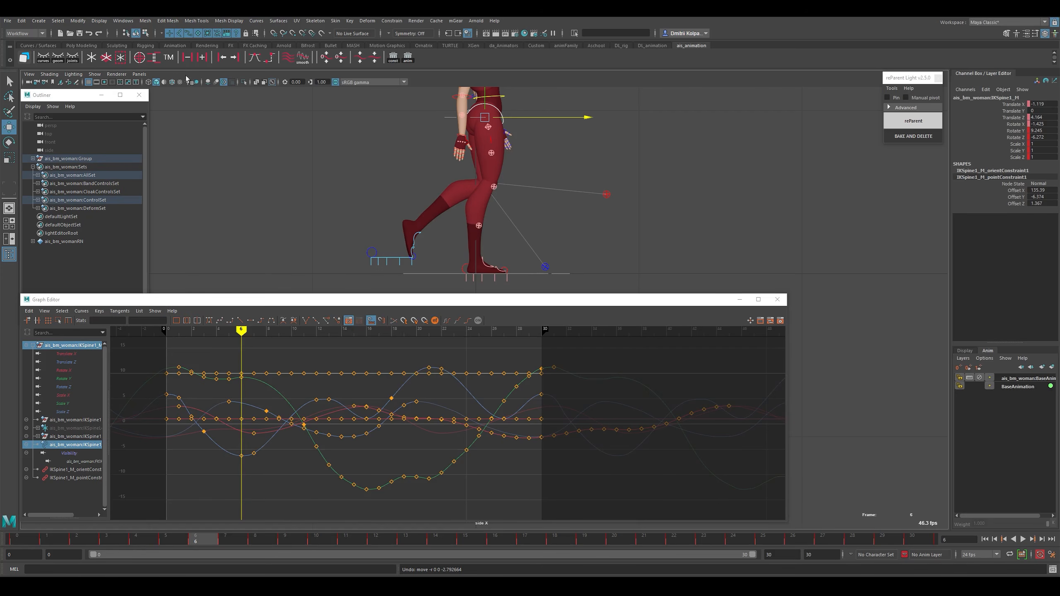
Display the character as a solid black silhouette in the side view with the rig controls hidden.
{"action": "left_click", "coordinate": [164, 82]}
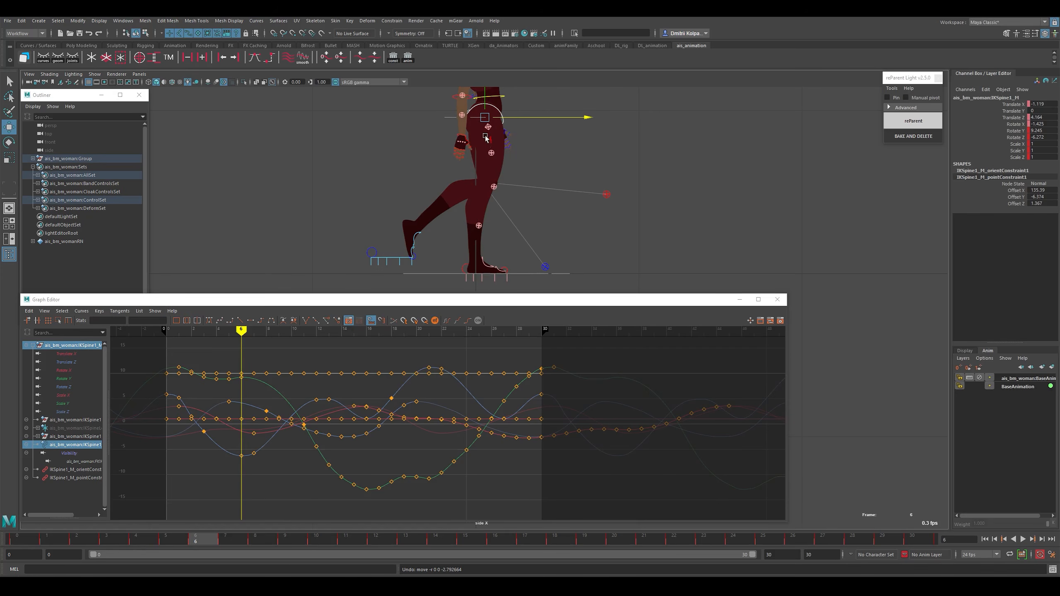
{"action": "right_click_drag", "start_coordinate": [489, 180], "coordinate": [440, 182], "text": "alt"}
{"action": "middle_click_drag", "start_coordinate": [440, 182], "coordinate": [426, 183], "text": "alt"}
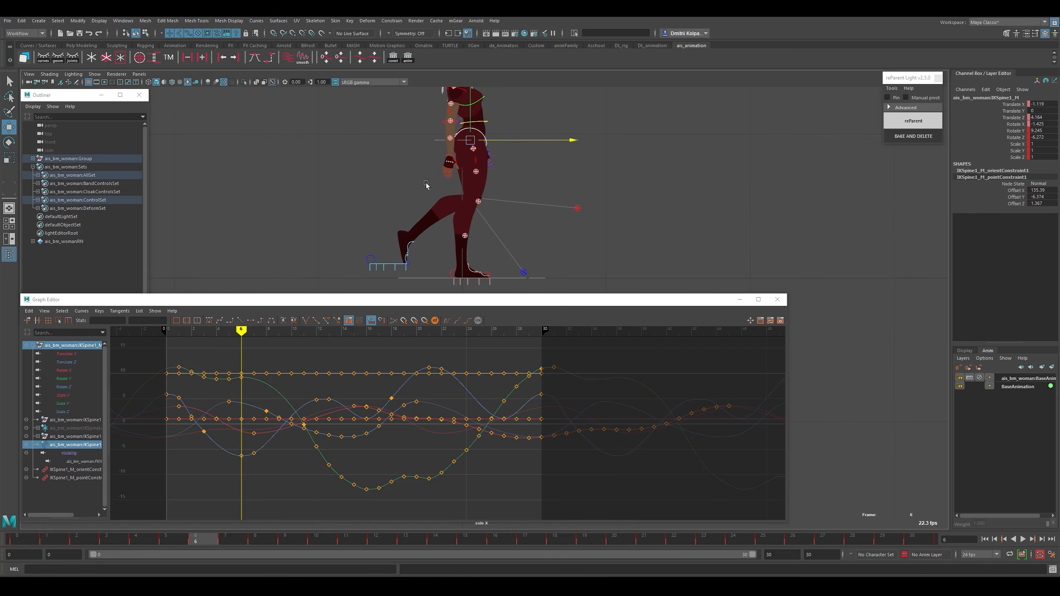
{"action": "left_click", "coordinate": [164, 83]}
{"action": "key", "text": "alt+1"}
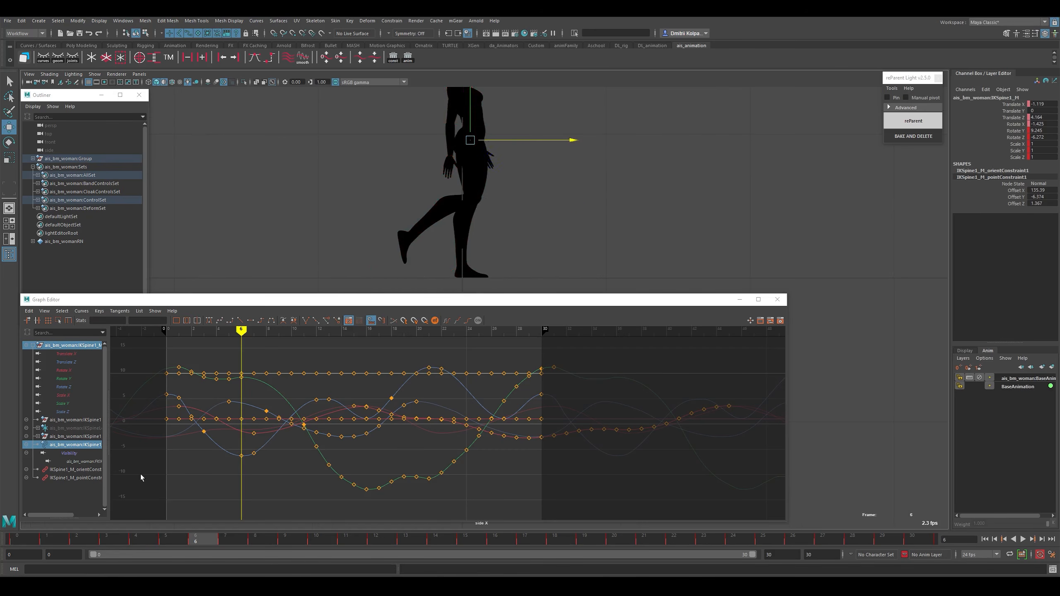
Compare the full-body silhouette poses at frames 0, 30 and 15 in the side view.
{"action": "left_click", "coordinate": [21, 542]}
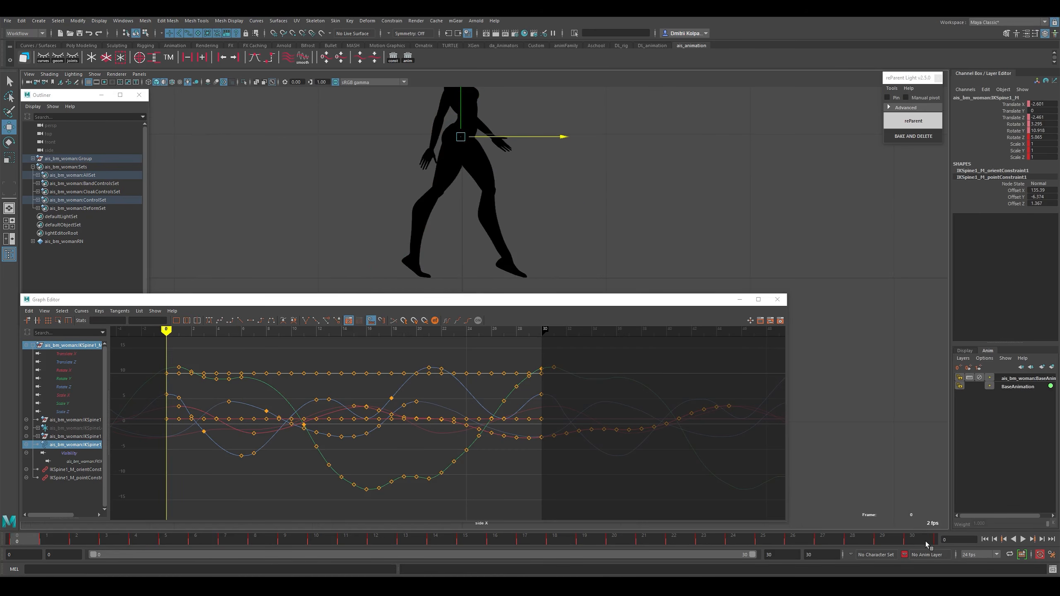
{"action": "left_click", "coordinate": [925, 542]}
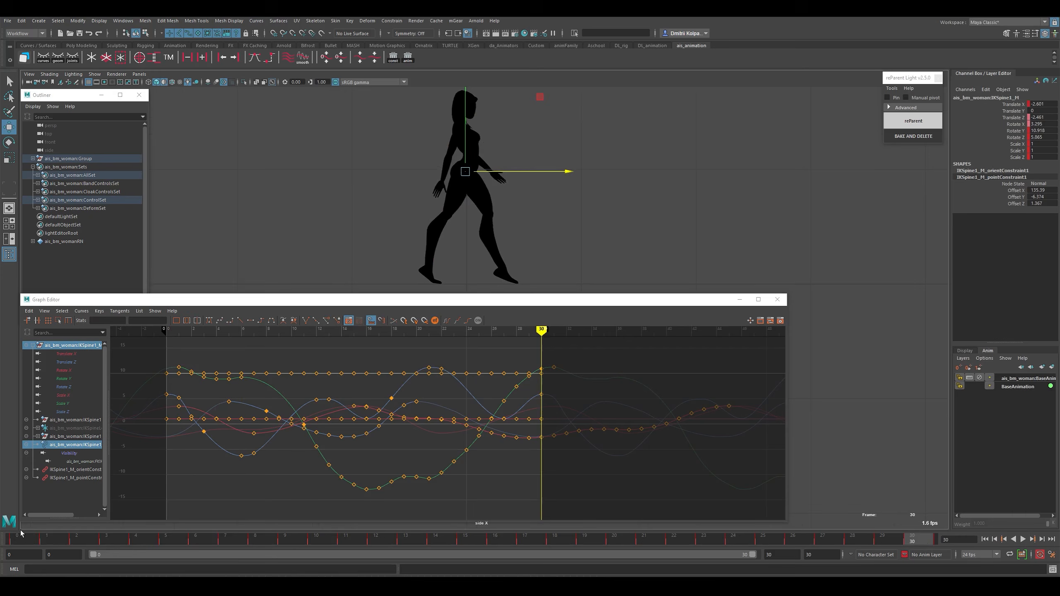
{"action": "left_click", "coordinate": [23, 543]}
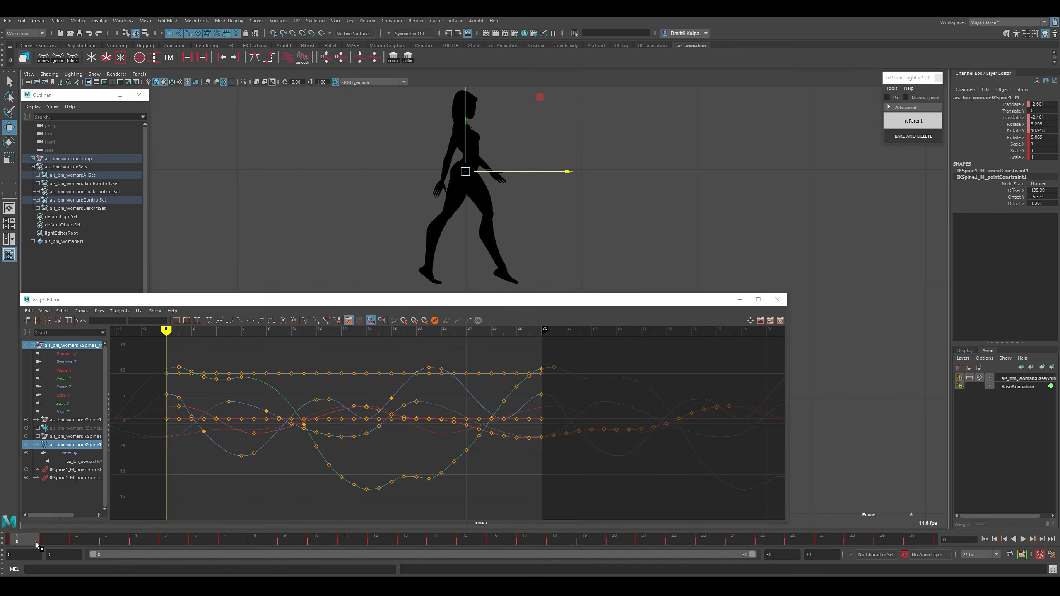
{"action": "left_click", "coordinate": [917, 542]}
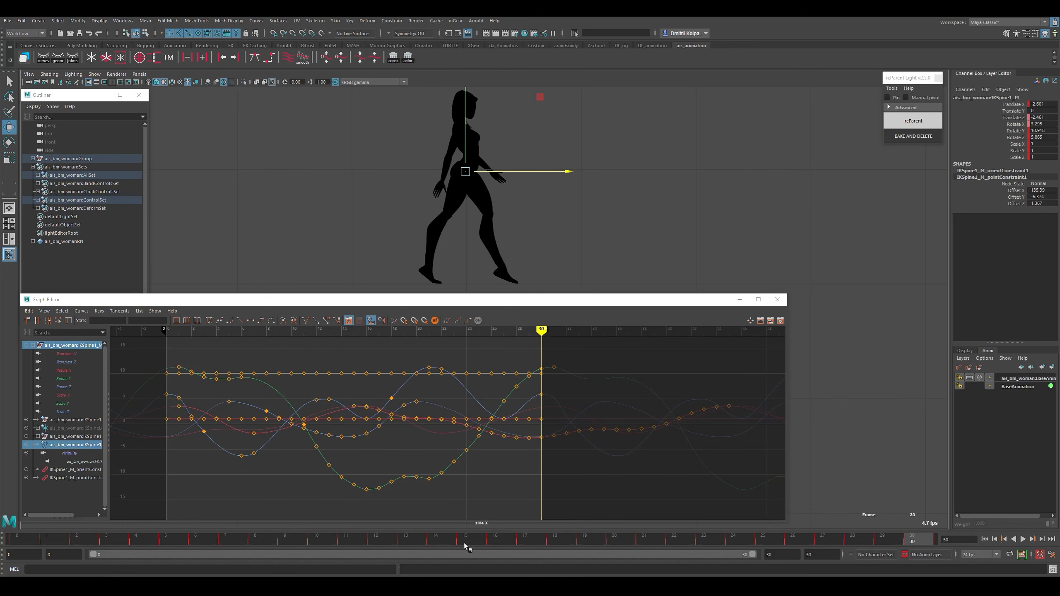
{"action": "left_click", "coordinate": [16, 542]}
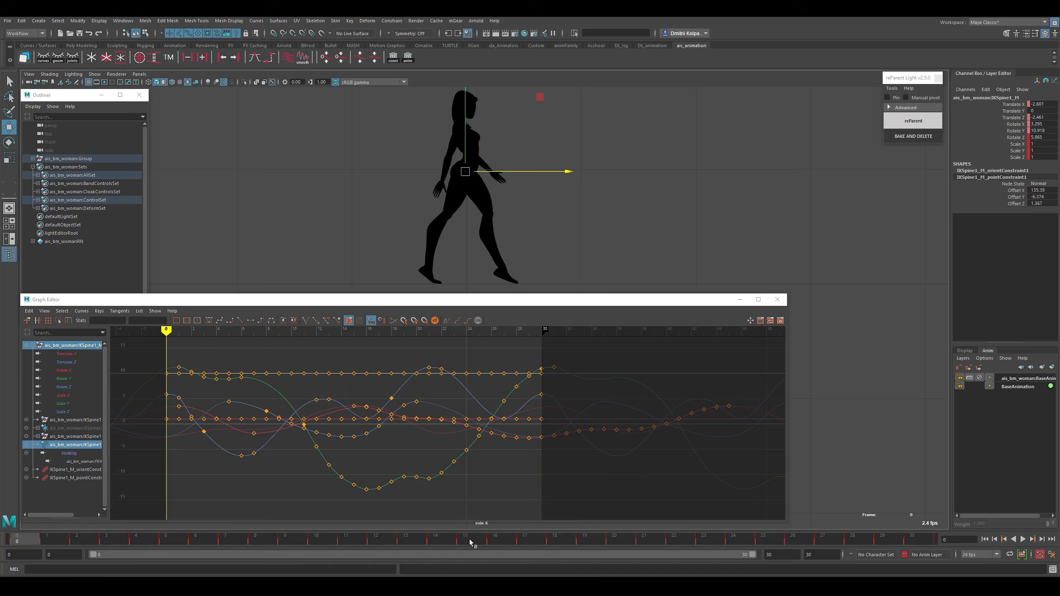
{"action": "left_click", "coordinate": [471, 542]}
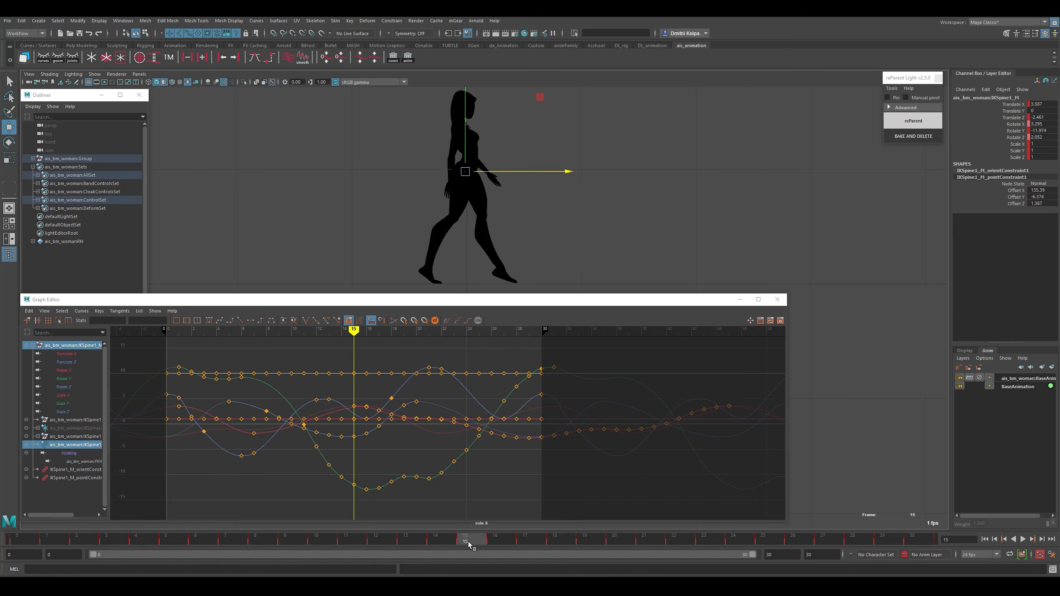
Switch repeatedly between frames 0 and 15 to compare the two opposite contact-pose silhouettes in the side view.
{"action": "left_click", "coordinate": [14, 543]}
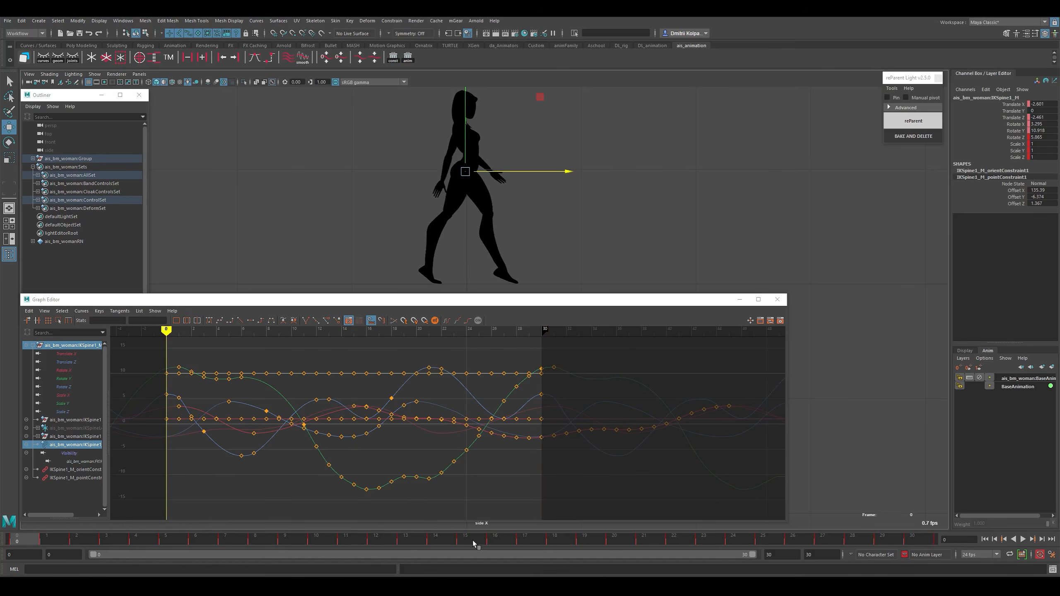
{"action": "left_click", "coordinate": [465, 541]}
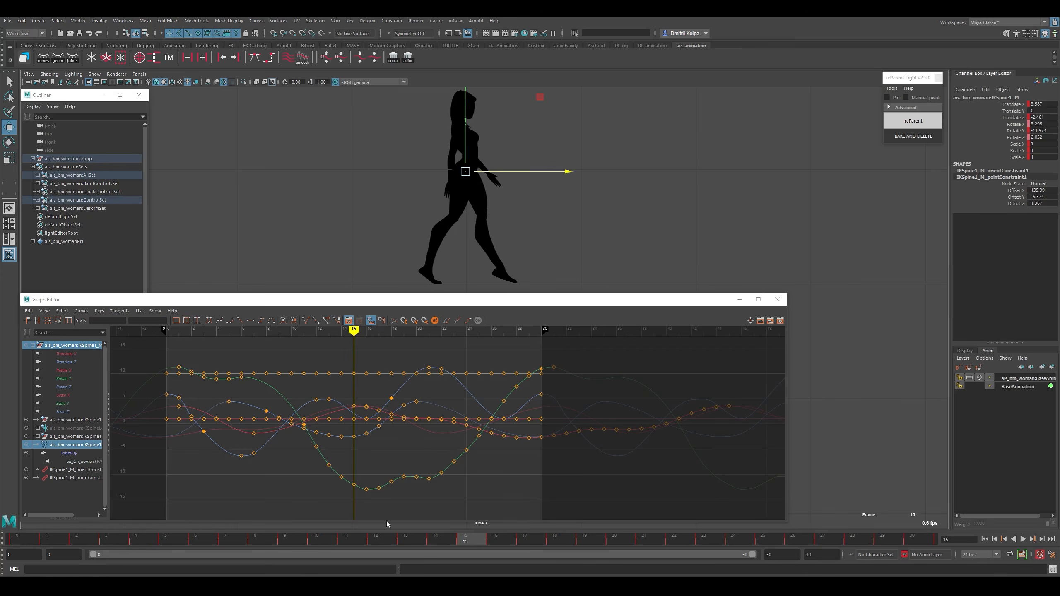
{"action": "left_click", "coordinate": [36, 536]}
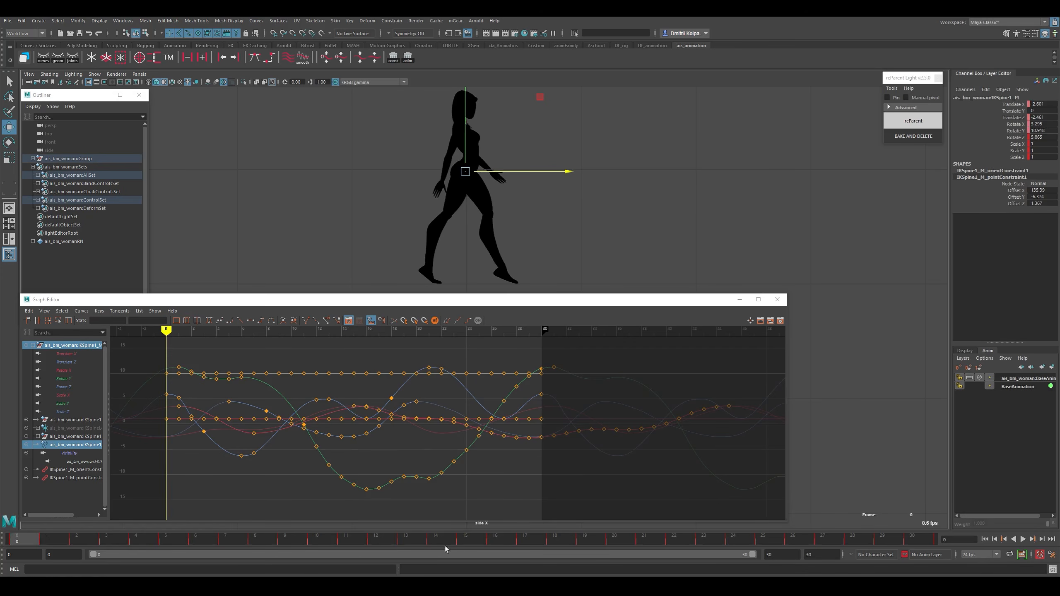
{"action": "left_click", "coordinate": [474, 543]}
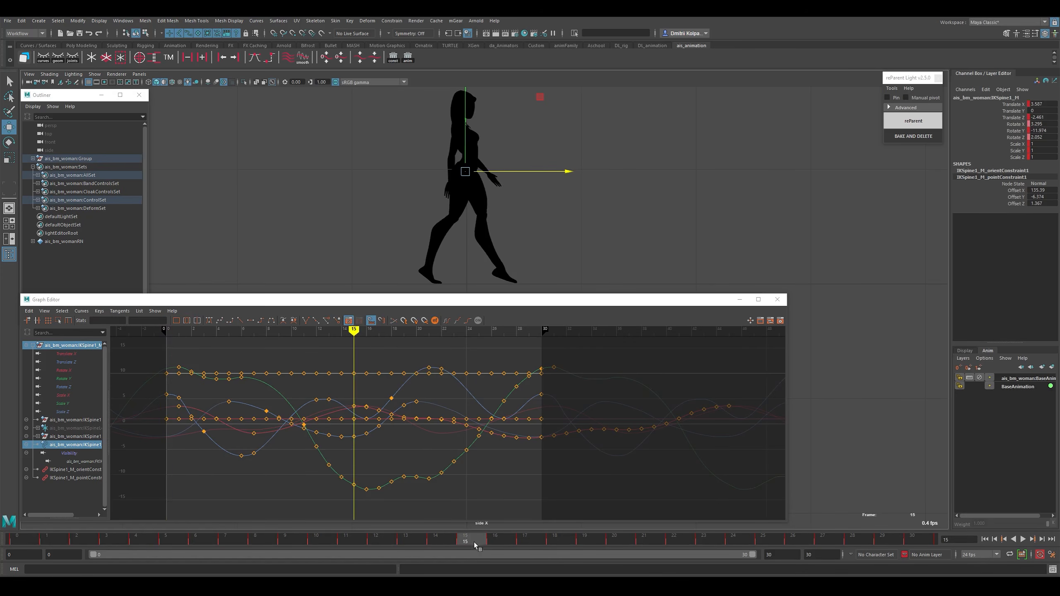
{"action": "left_click", "coordinate": [39, 543]}
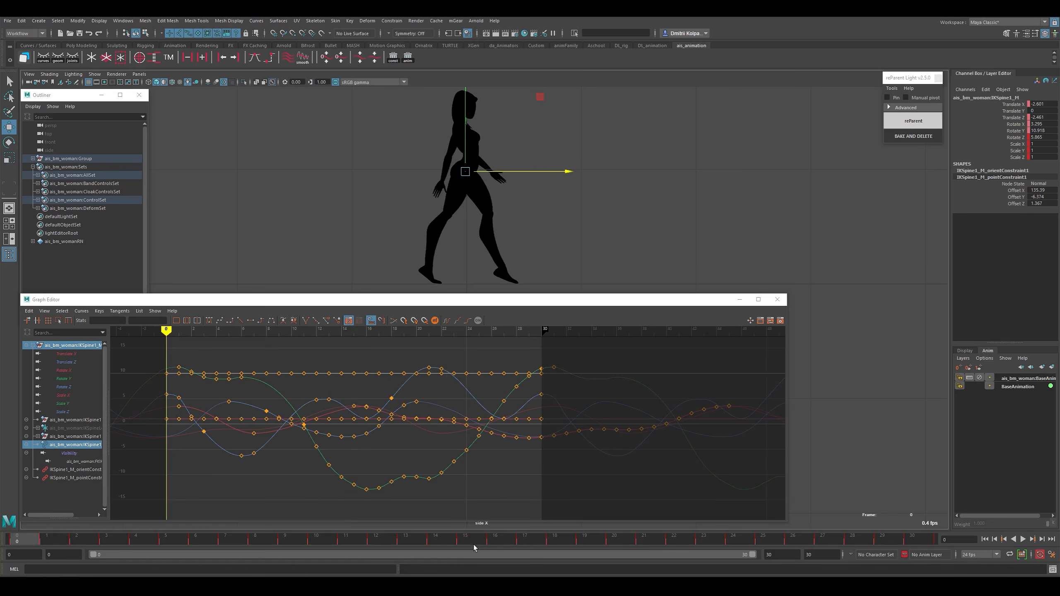
{"action": "left_click", "coordinate": [472, 539]}
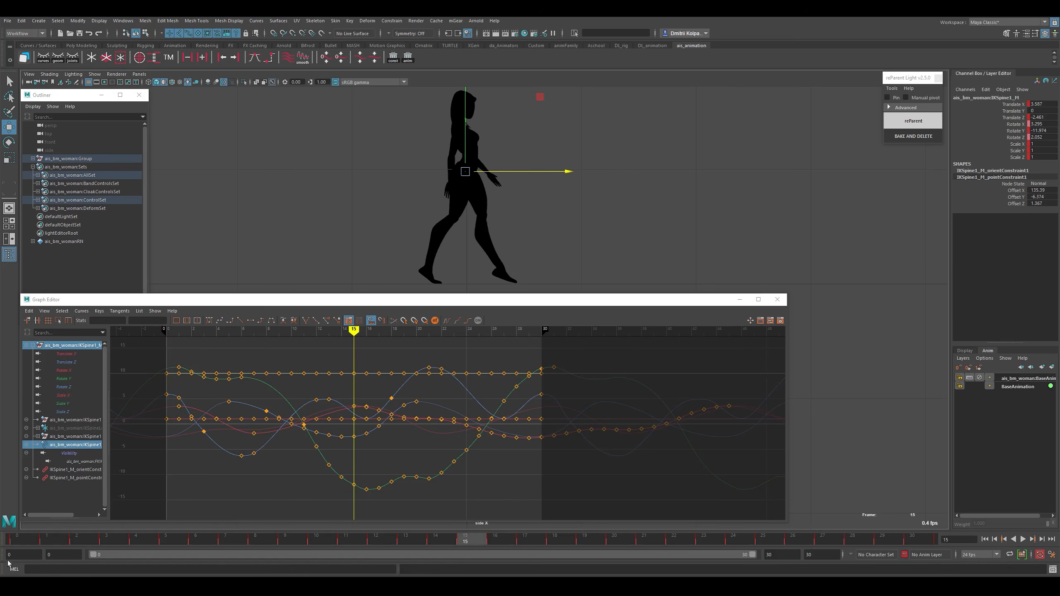
{"action": "left_click", "coordinate": [16, 542]}
Show the rig controls again and isolate the Translate Z curve of the chest control (IKSpine3).
{"action": "left_click", "coordinate": [496, 136]}
{"action": "key", "text": "alt+1"}
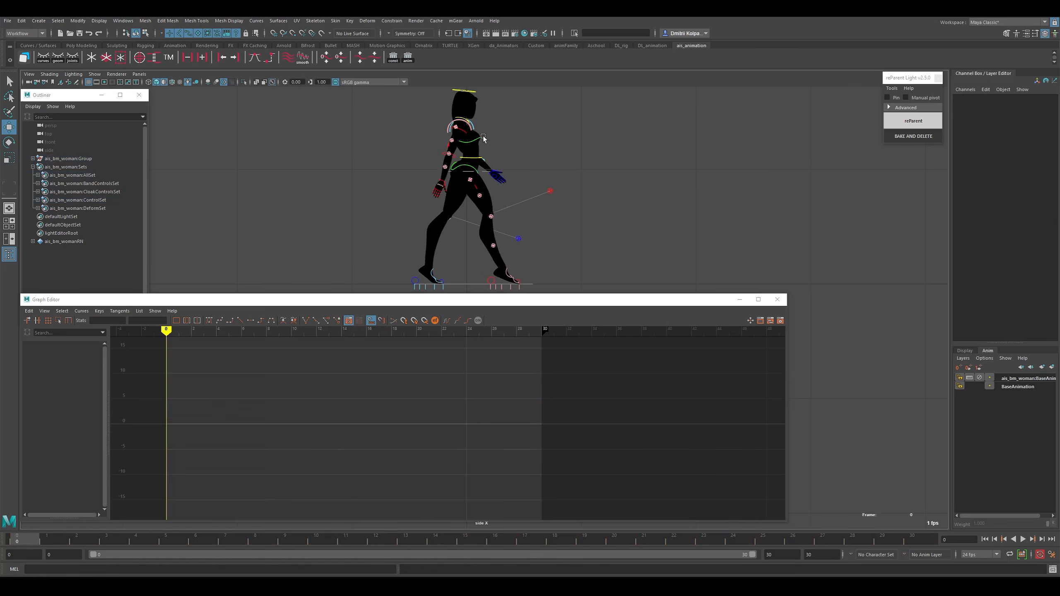
{"action": "left_click", "coordinate": [481, 138]}
{"action": "left_click", "coordinate": [67, 371]}
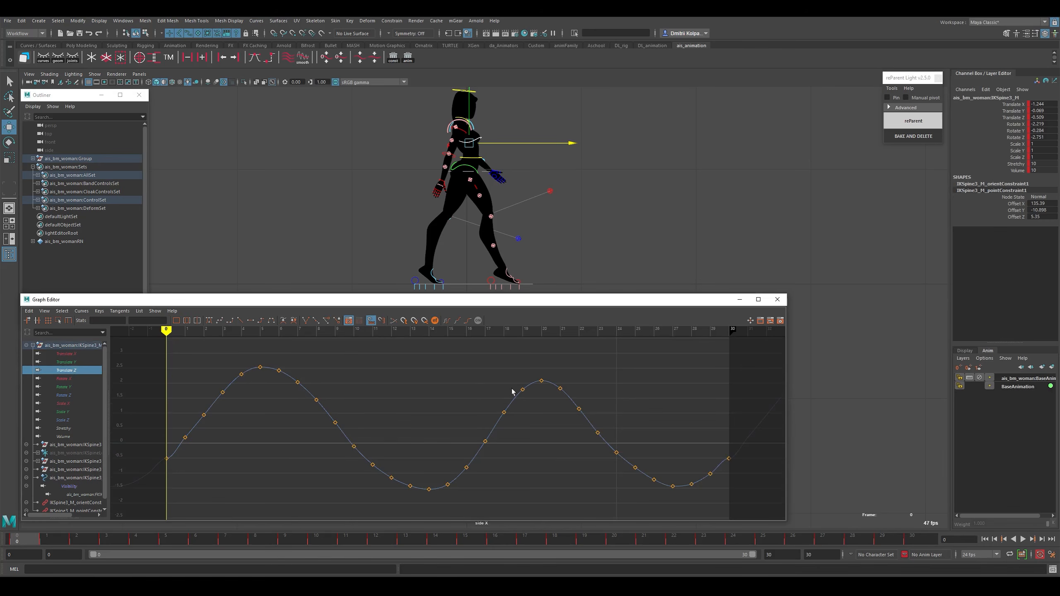
Delete the chest control's Translate Z keys before frame 5 and after frame 20.
{"action": "left_click_drag", "start_coordinate": [550, 362], "coordinate": [756, 527]}
{"action": "key", "text": "Delete"}
{"action": "left_click_drag", "start_coordinate": [251, 355], "coordinate": [156, 491]}
{"action": "key", "text": "Delete"}
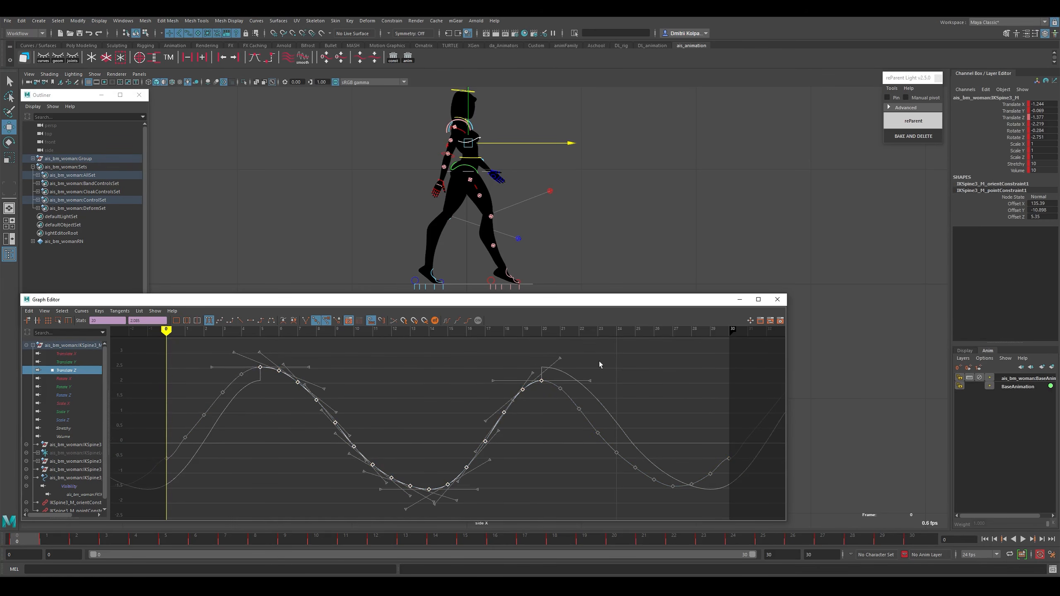
Scale the Translate Z keys from frames 14 to 20 vertically so the frame 20 peak matches the height of the frame 5 peak.
{"action": "left_click_drag", "start_coordinate": [589, 366], "coordinate": [419, 528]}
{"action": "key", "text": "r"}
{"action": "left_click_drag", "start_coordinate": [495, 377], "coordinate": [488, 360]}
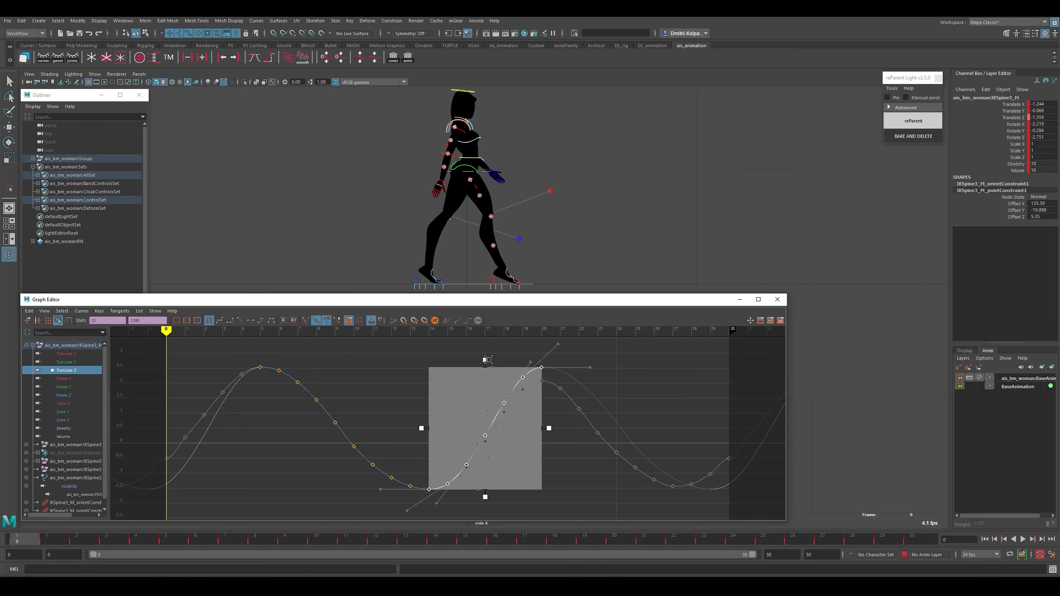
Try shifting all remaining Translate Z keys five frames earlier to start at frame 0, and undo the shift.
{"action": "key", "text": "w"}
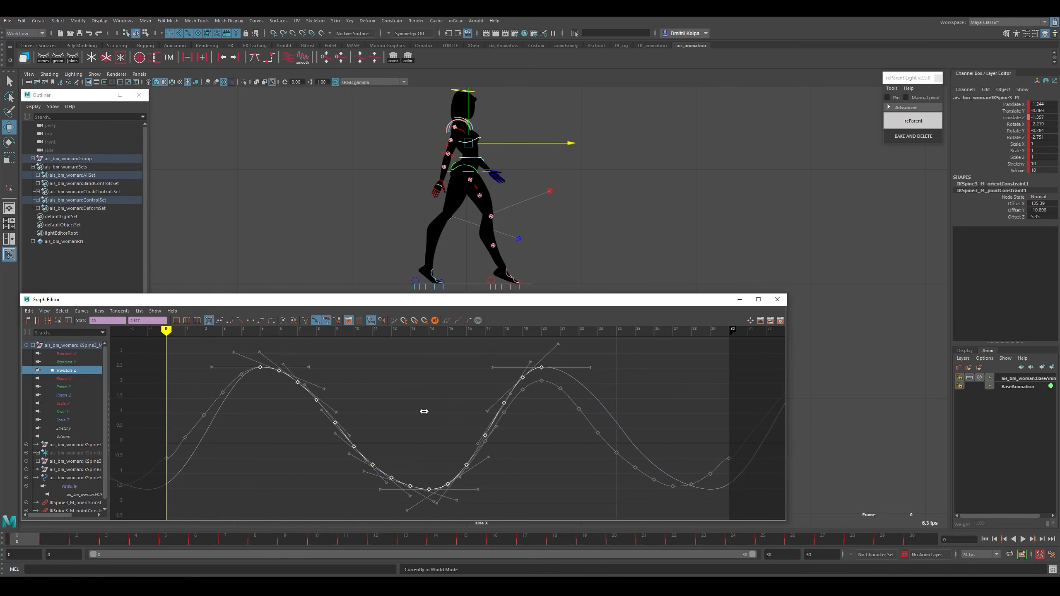
{"action": "middle_click_drag", "start_coordinate": [424, 412], "coordinate": [324, 434]}
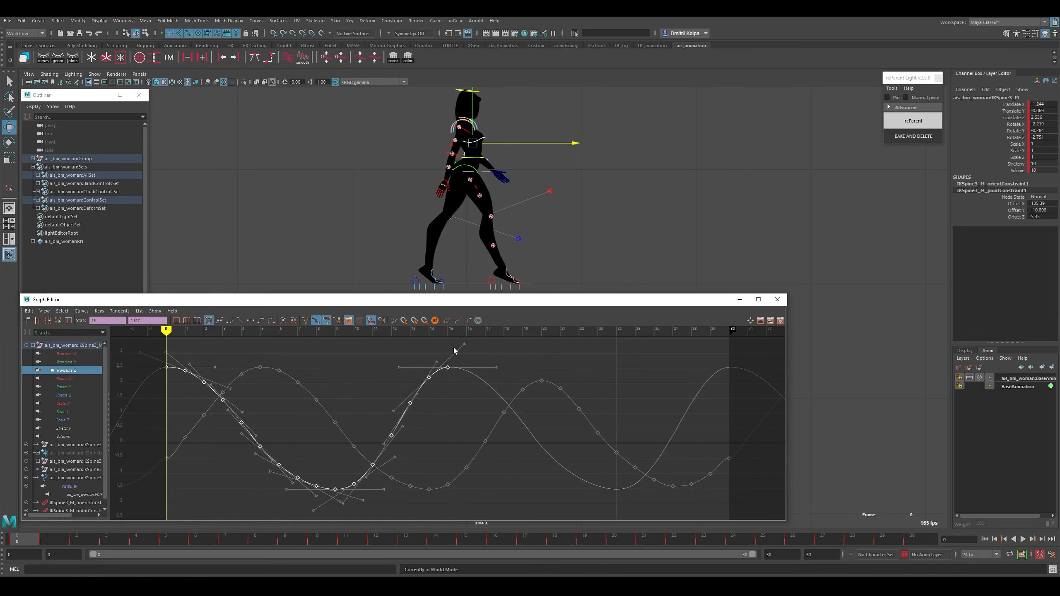
{"action": "key", "text": "ctrl+z"}
Compare the upper-body pose at frames 0, 15 and 30, displaying the character as a silhouette with the rig controls hidden.
{"action": "left_click", "coordinate": [467, 538]}
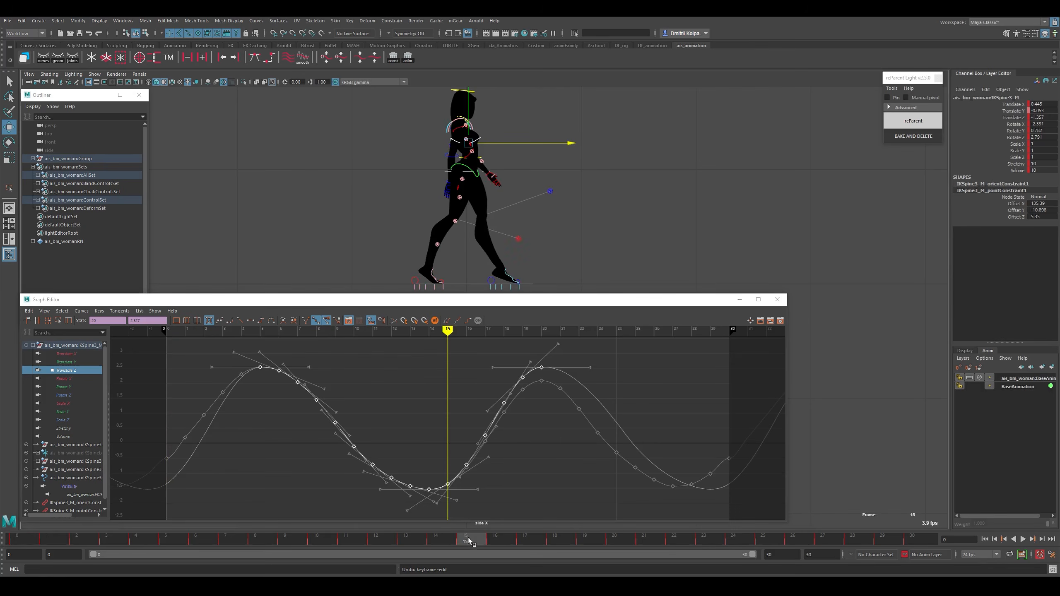
{"action": "left_click", "coordinate": [15, 544]}
{"action": "key", "text": "alt+1"}
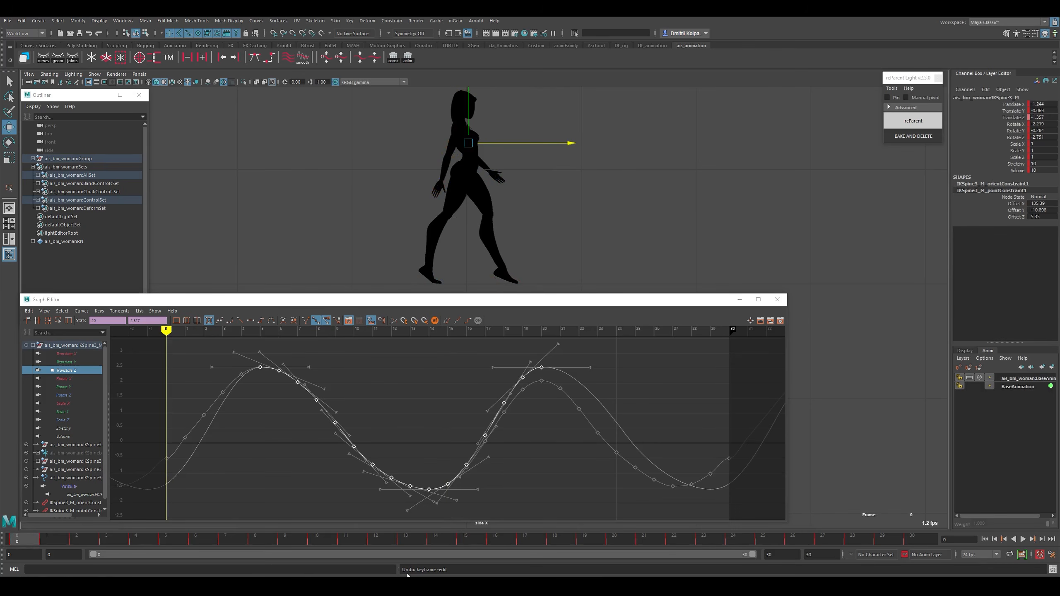
{"action": "left_click", "coordinate": [467, 540]}
{"action": "left_click", "coordinate": [24, 544]}
{"action": "left_click", "coordinate": [932, 536]}
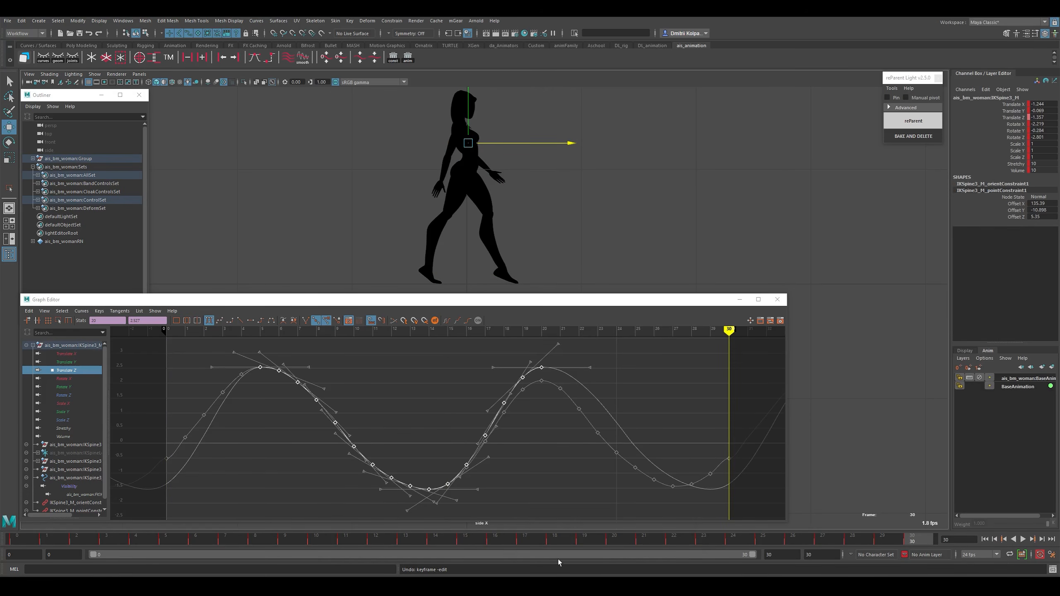
{"action": "left_click", "coordinate": [473, 541]}
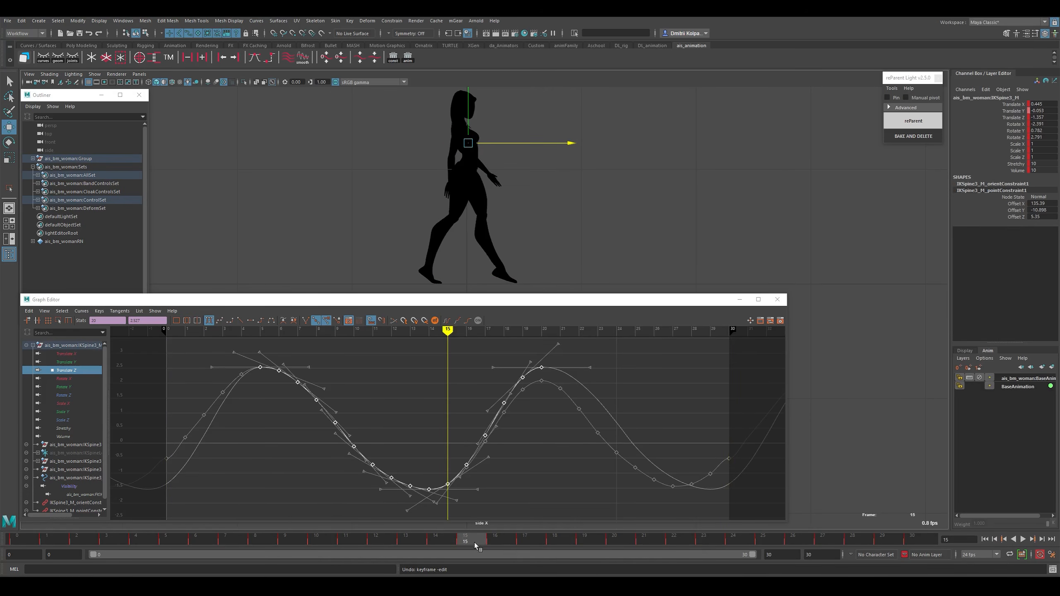
{"action": "left_click", "coordinate": [30, 543]}
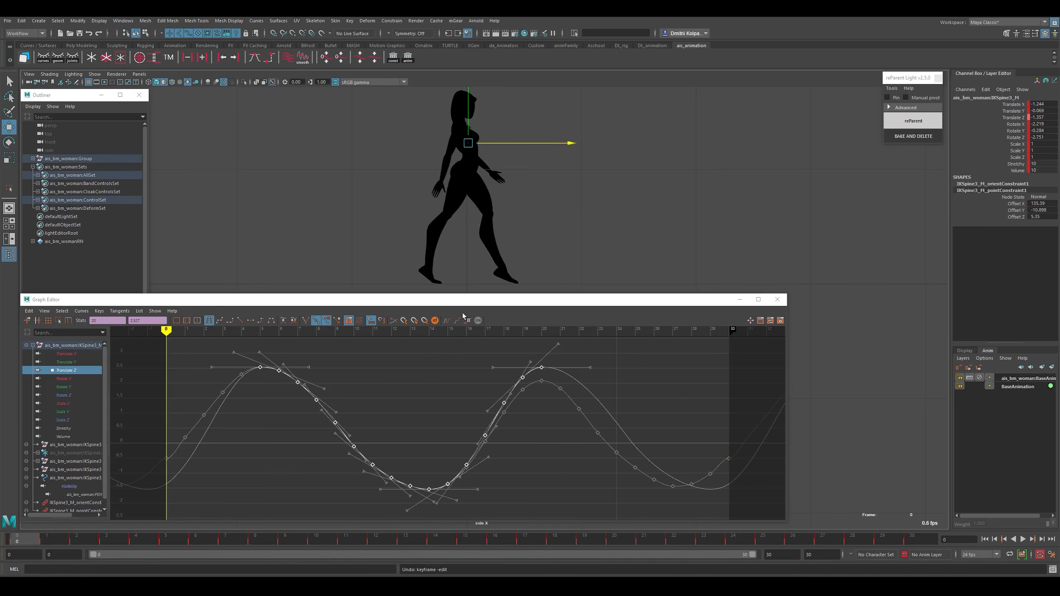
Restore the character's colored shading and view it from the front in perspective with the Graph Editor closed.
{"action": "left_click", "coordinate": [164, 82]}
{"action": "left_click", "coordinate": [777, 299]}
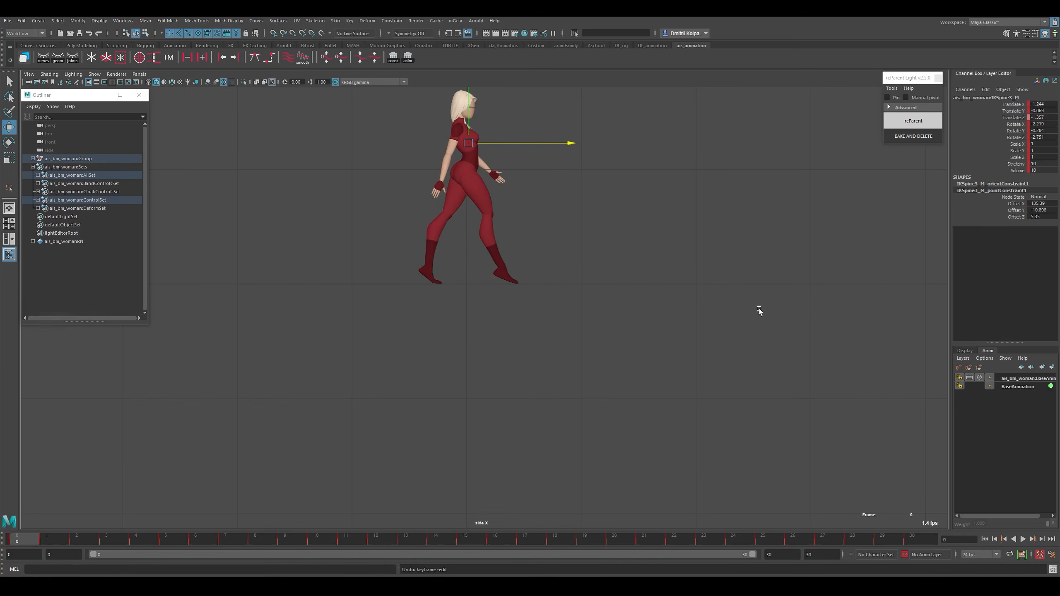
{"action": "middle_click_drag", "start_coordinate": [619, 271], "coordinate": [563, 368], "text": "alt"}
{"action": "left_click_drag", "start_coordinate": [564, 368], "coordinate": [568, 357], "text": "alt"}
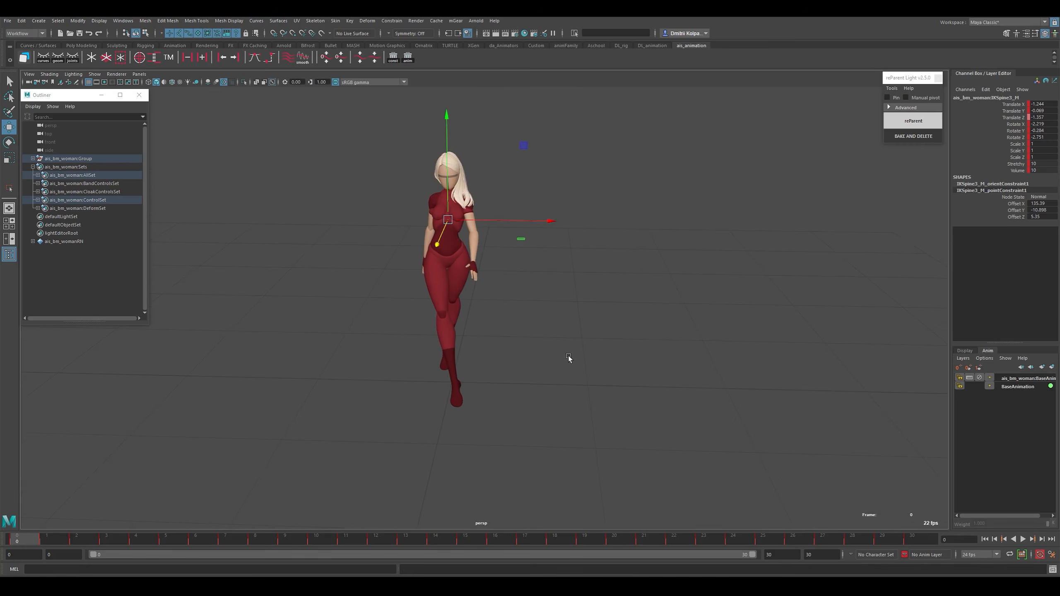